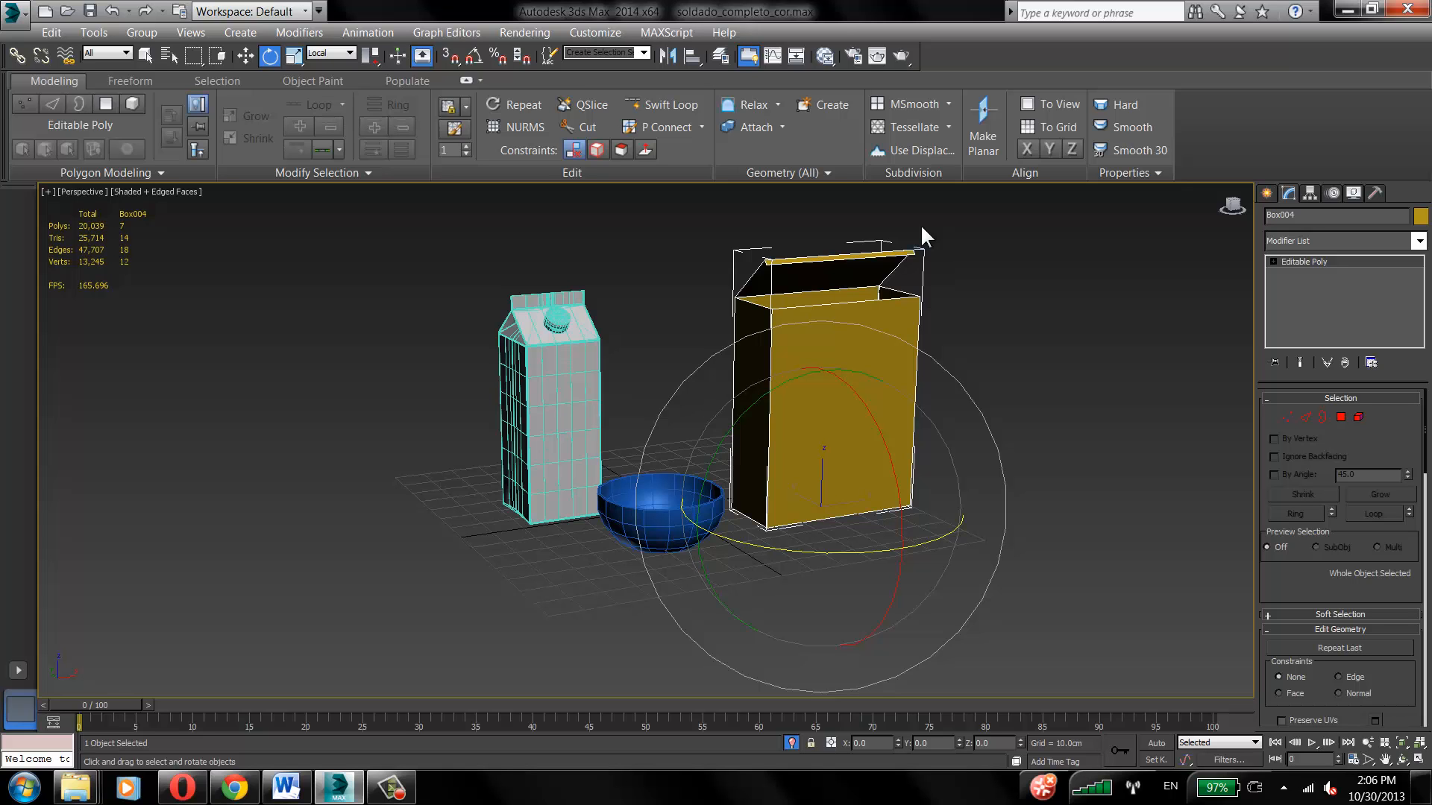
Step: Examine the milk carton, the blue bowl and the open cereal box in the perspective view, selecting each in turn
{"action": "scroll", "coordinate": [929, 289], "scroll_direction": "up", "scroll_amount": 5}
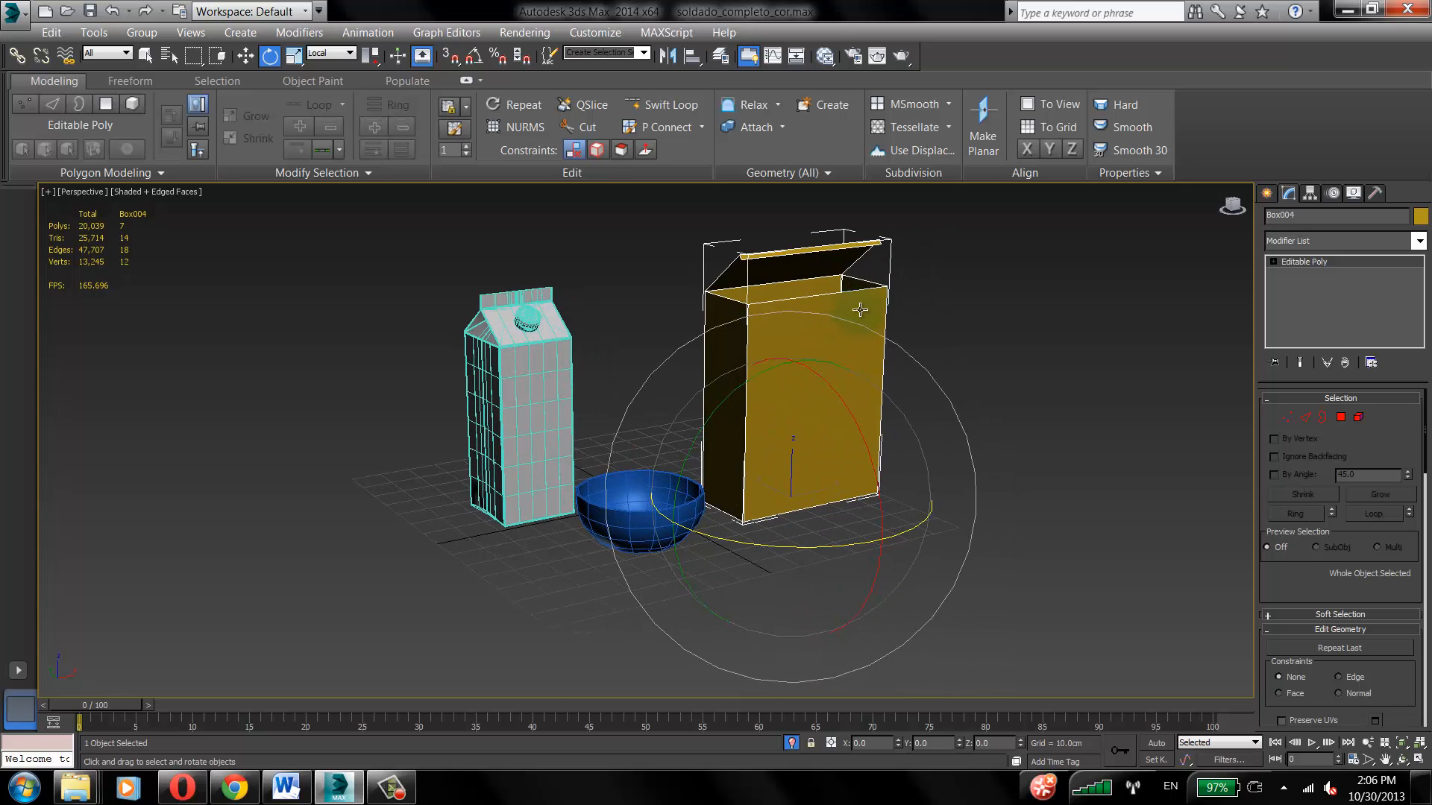
{"action": "middle_click_drag", "start_coordinate": [873, 306], "coordinate": [861, 293], "text": "alt"}
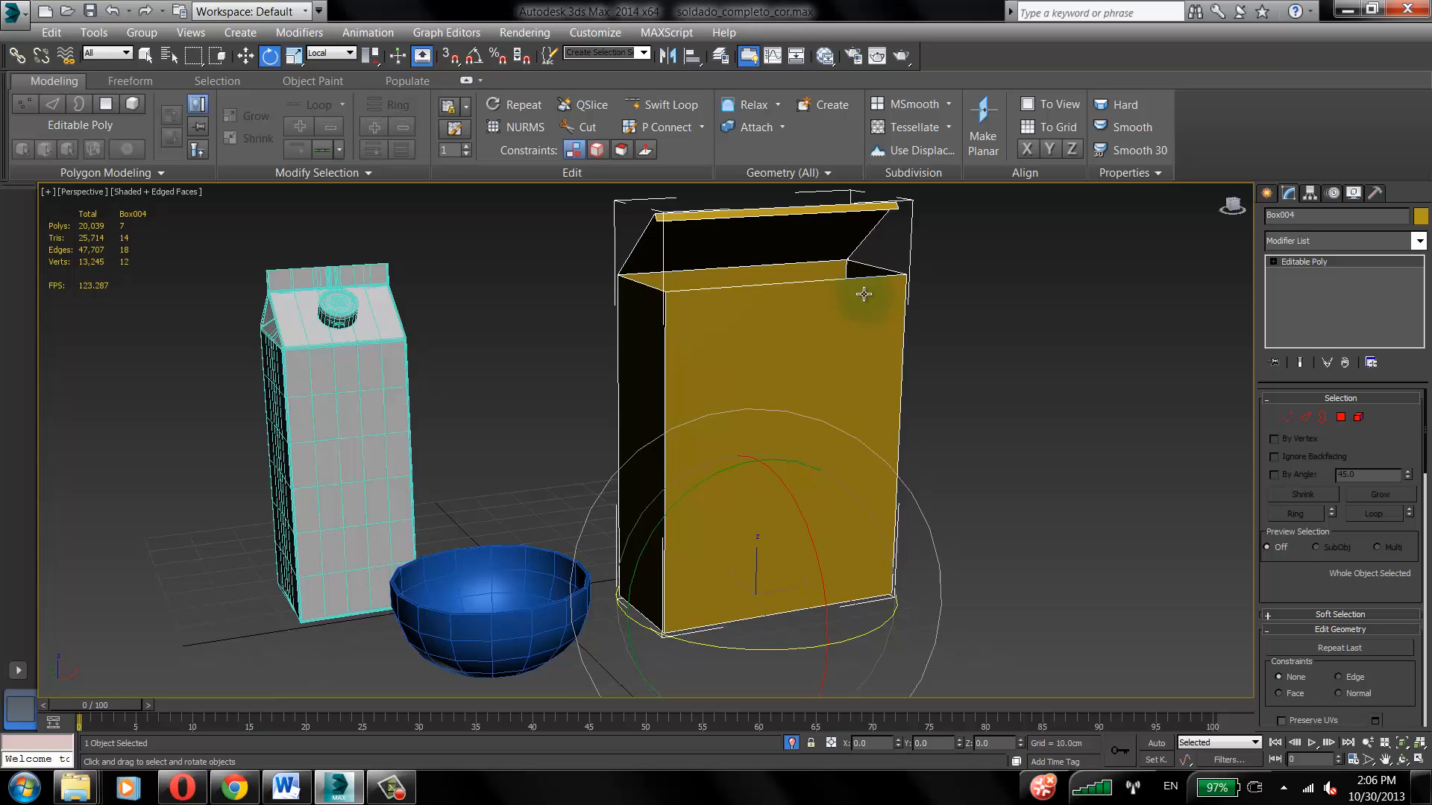
{"action": "left_click", "coordinate": [953, 249]}
{"action": "left_click", "coordinate": [494, 595]}
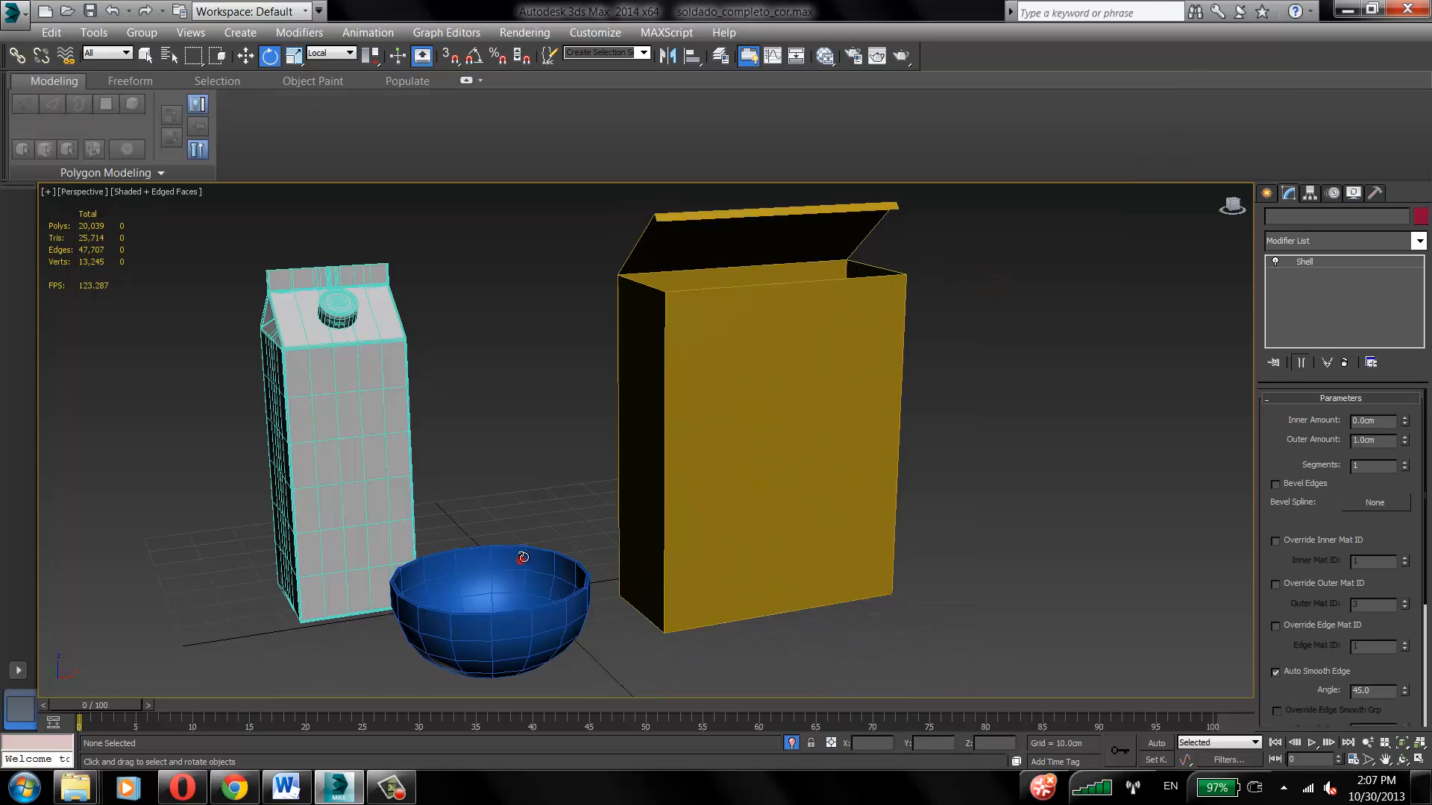
{"action": "middle_click_drag", "start_coordinate": [693, 495], "coordinate": [726, 492]}
{"action": "left_click", "coordinate": [416, 429]}
{"action": "left_click", "coordinate": [820, 344]}
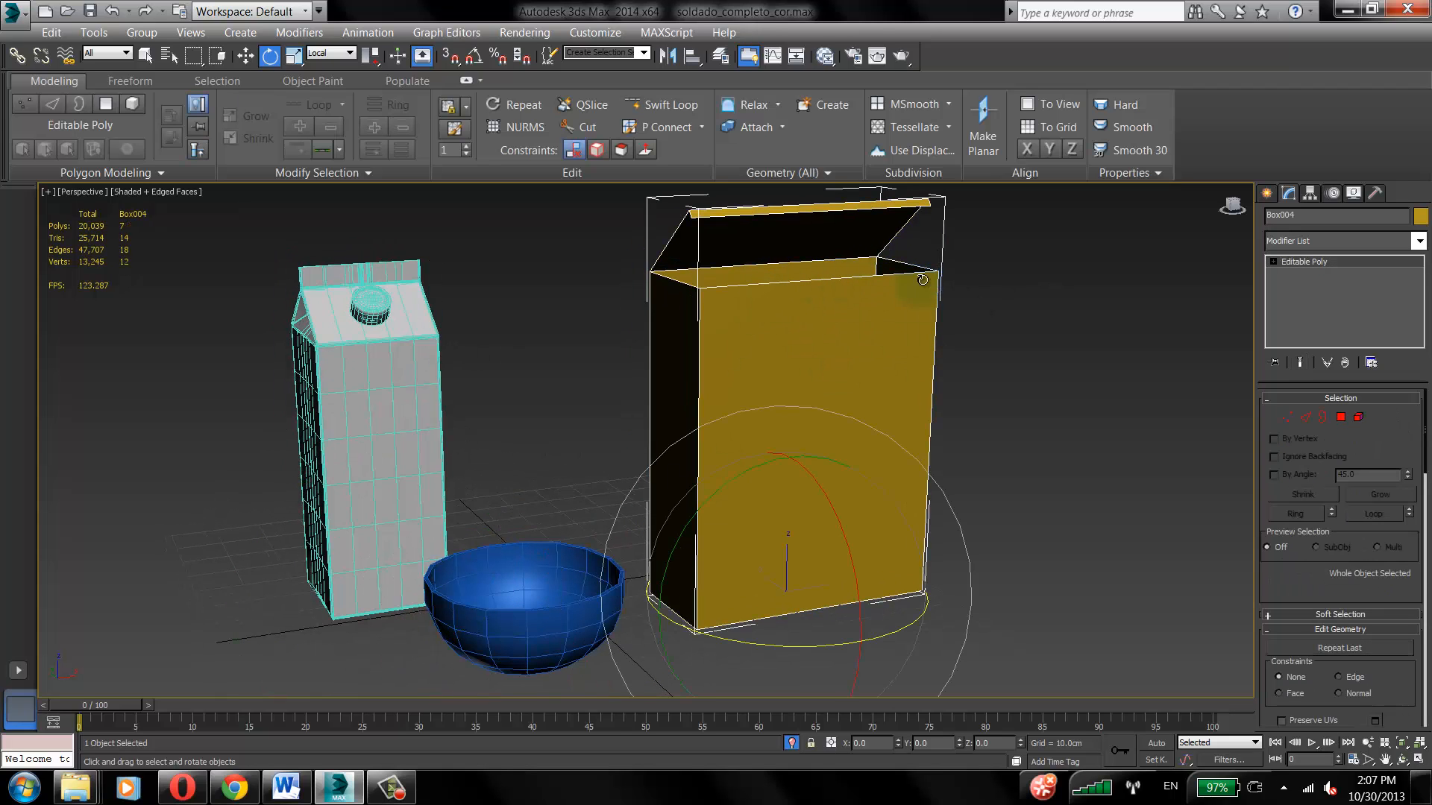
{"action": "left_click", "coordinate": [541, 572]}
{"action": "middle_click_drag", "start_coordinate": [1009, 378], "coordinate": [1025, 347]}
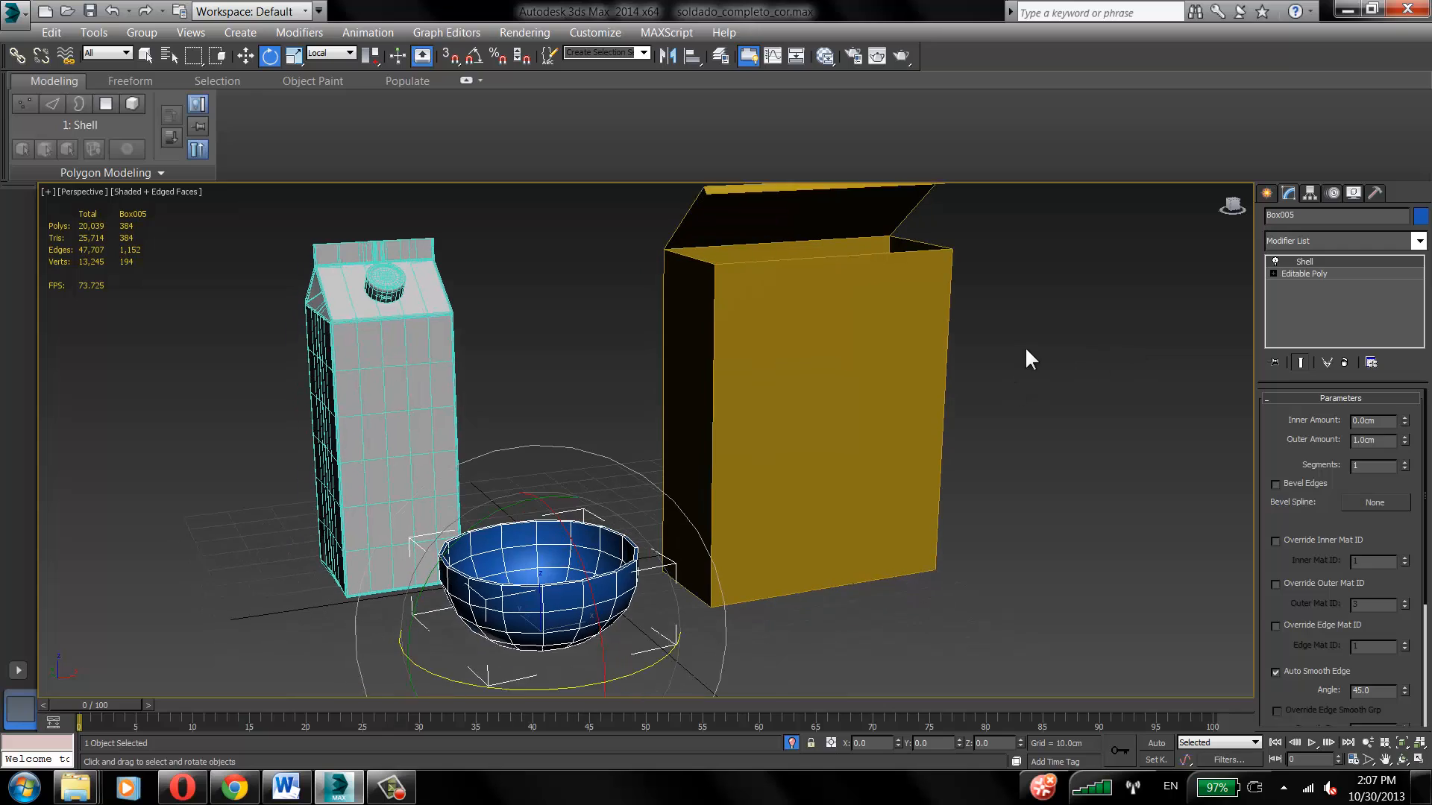
{"action": "left_click", "coordinate": [1025, 348]}
{"action": "middle_click_drag", "start_coordinate": [856, 313], "coordinate": [894, 322]}
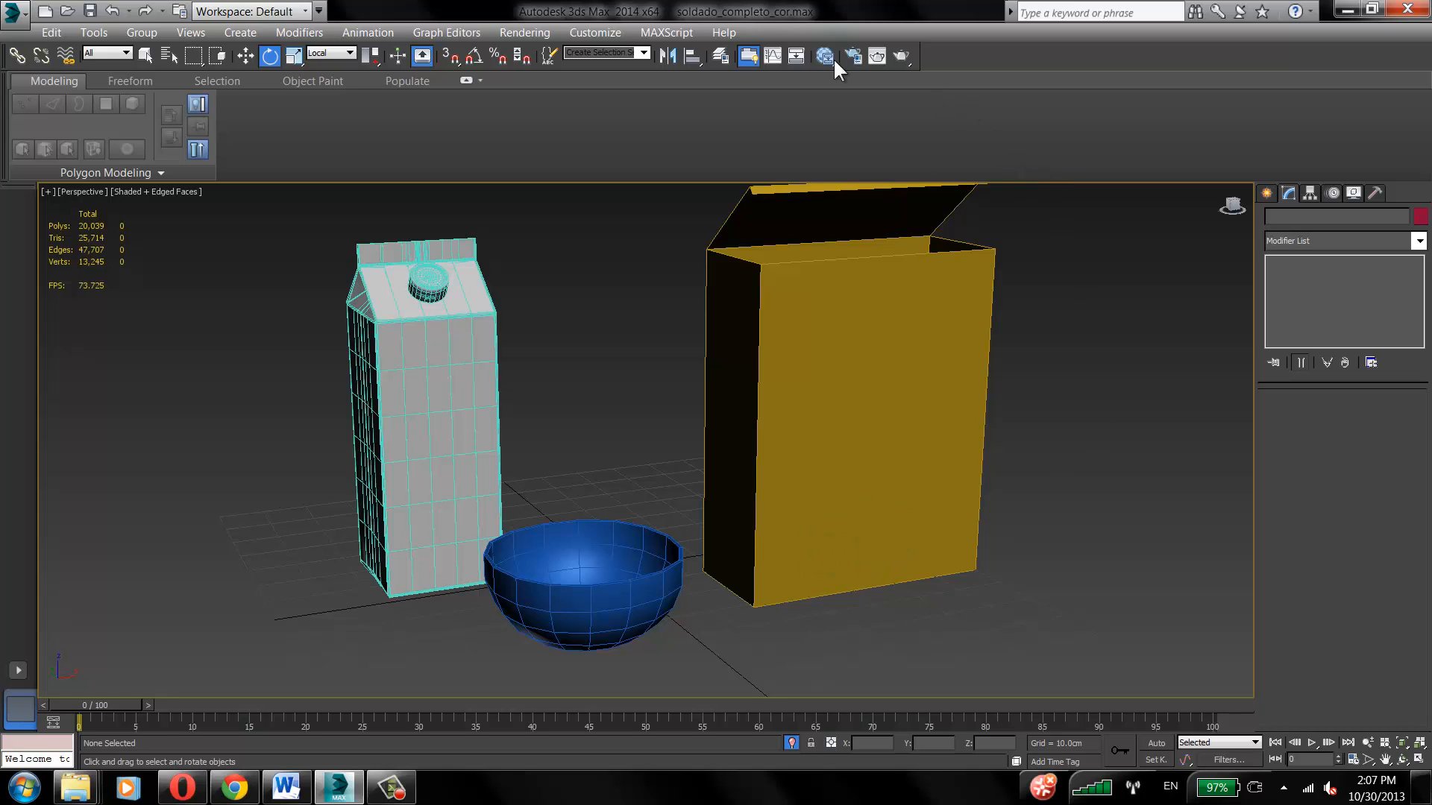
{"action": "middle_click_drag", "start_coordinate": [745, 533], "coordinate": [739, 557]}
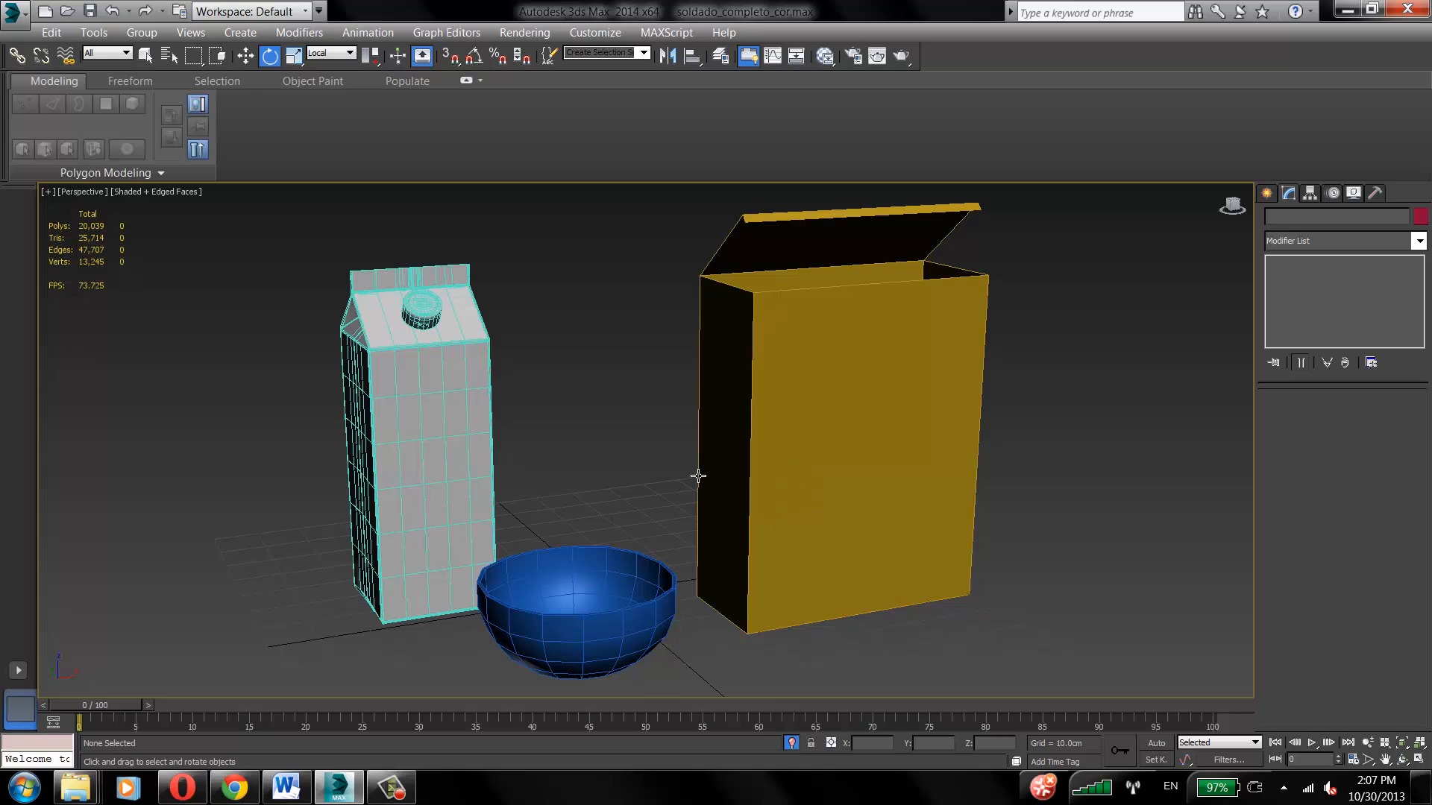
{"action": "scroll", "coordinate": [701, 476], "scroll_direction": "down", "scroll_amount": 3}
{"action": "scroll", "coordinate": [775, 483], "scroll_direction": "up", "scroll_amount": 4}
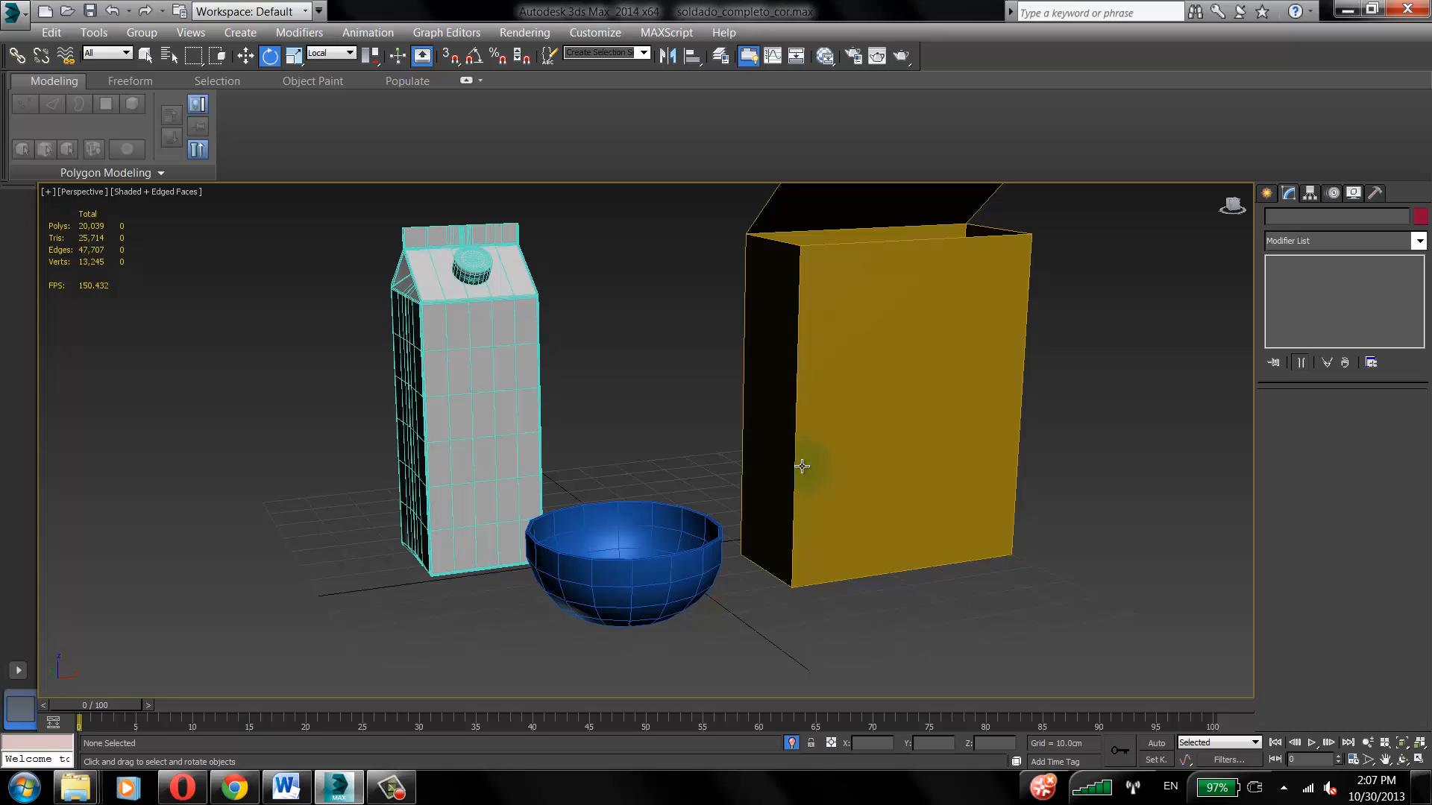
{"action": "left_click", "coordinate": [804, 466]}
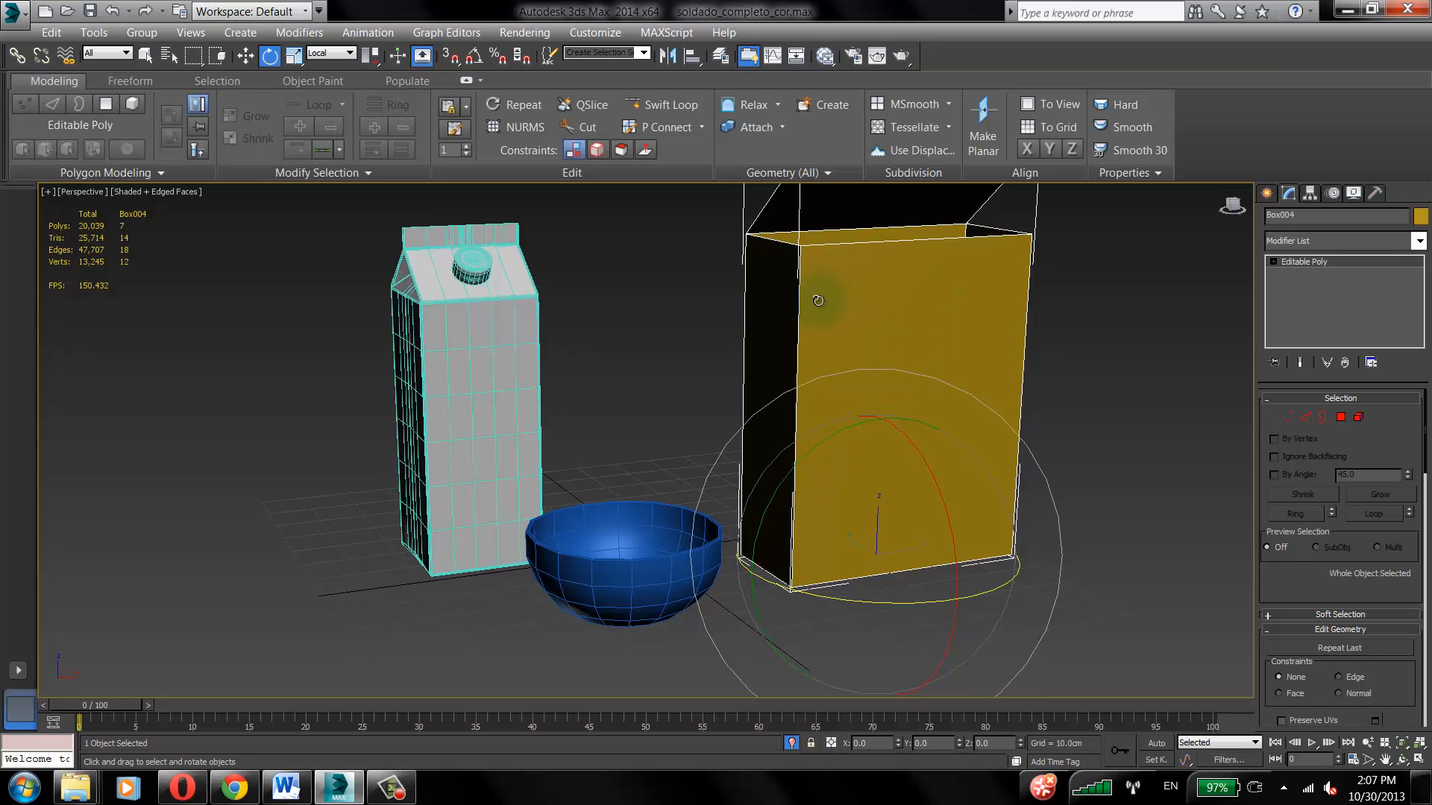
{"action": "left_click", "coordinate": [479, 425]}
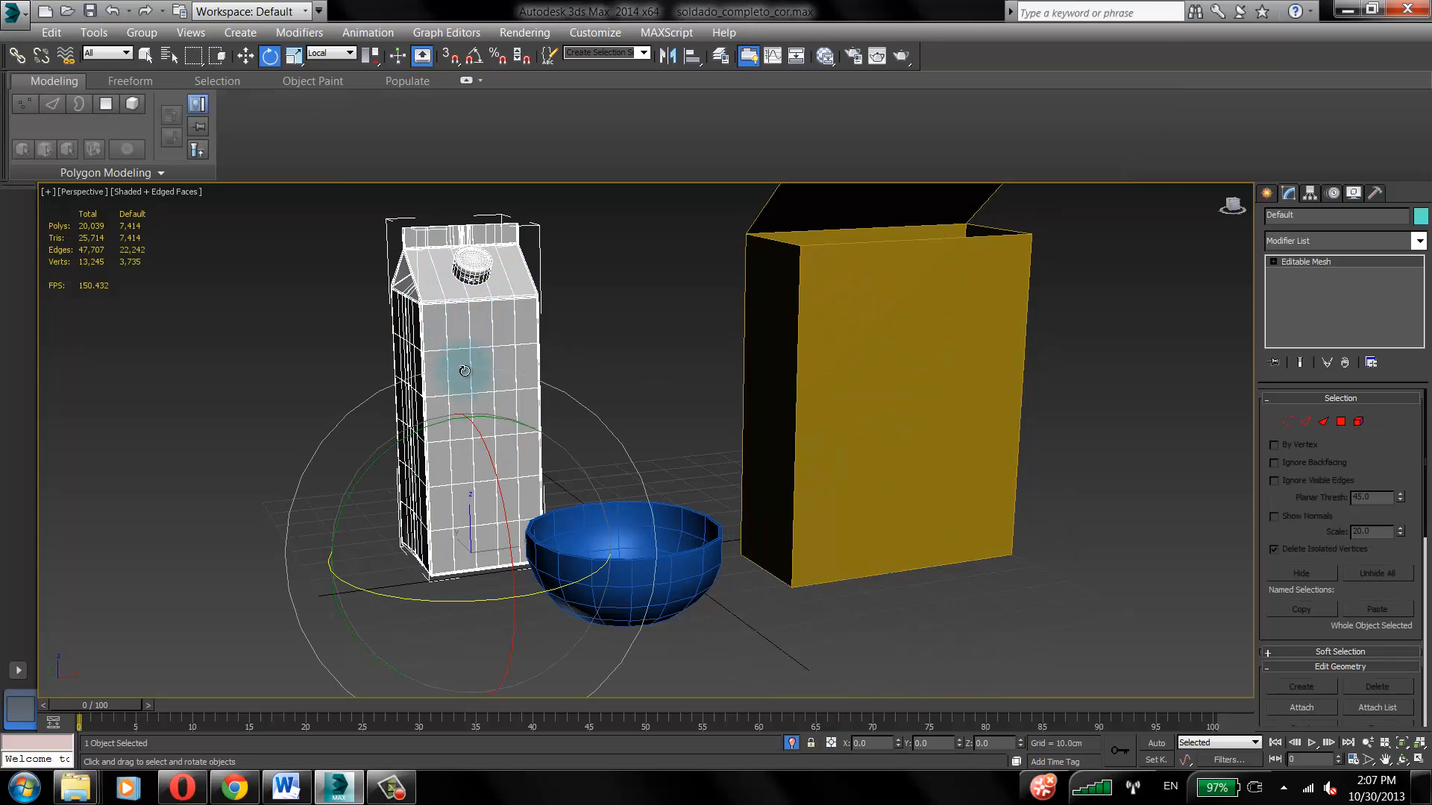
{"action": "left_click", "coordinate": [681, 567]}
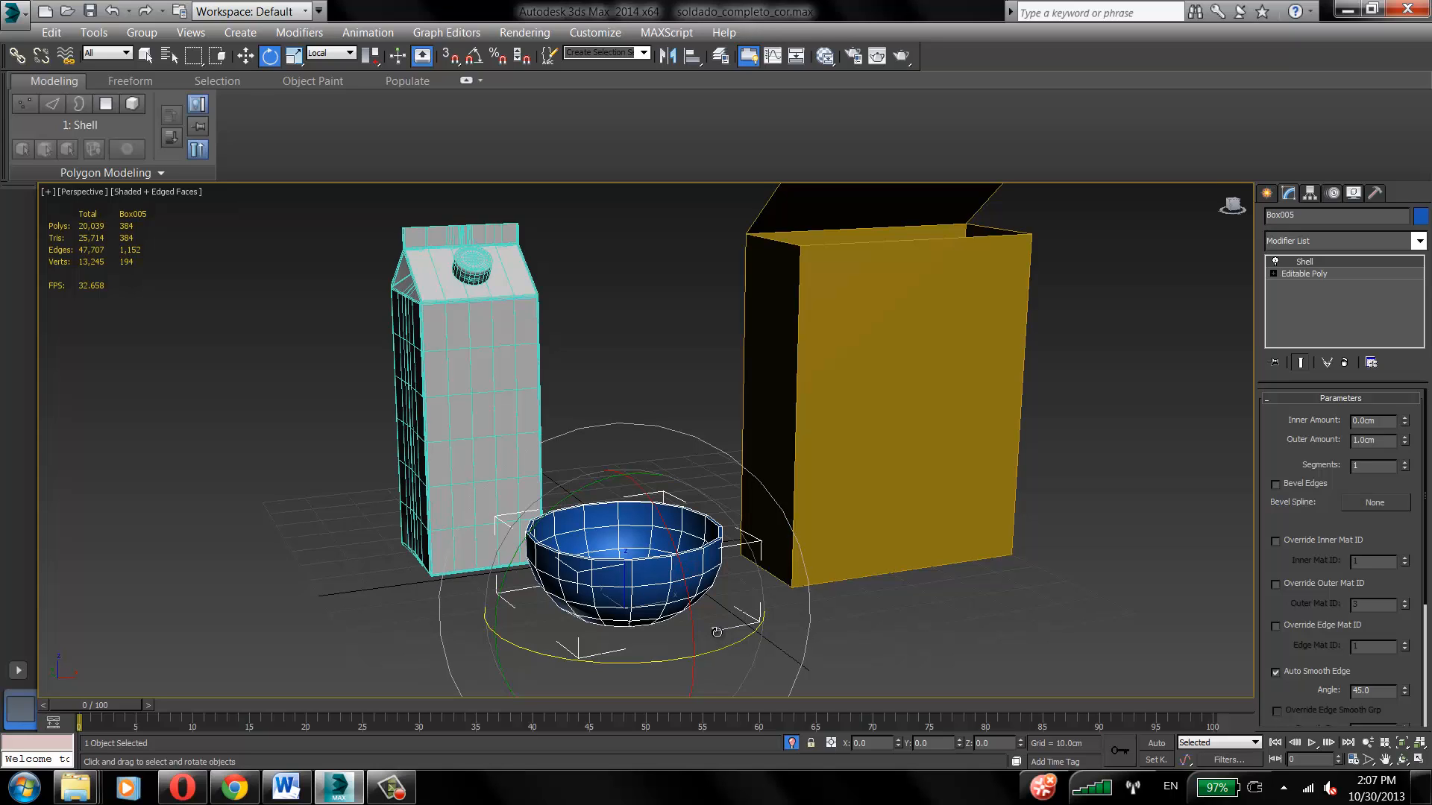
{"action": "left_click", "coordinate": [732, 466]}
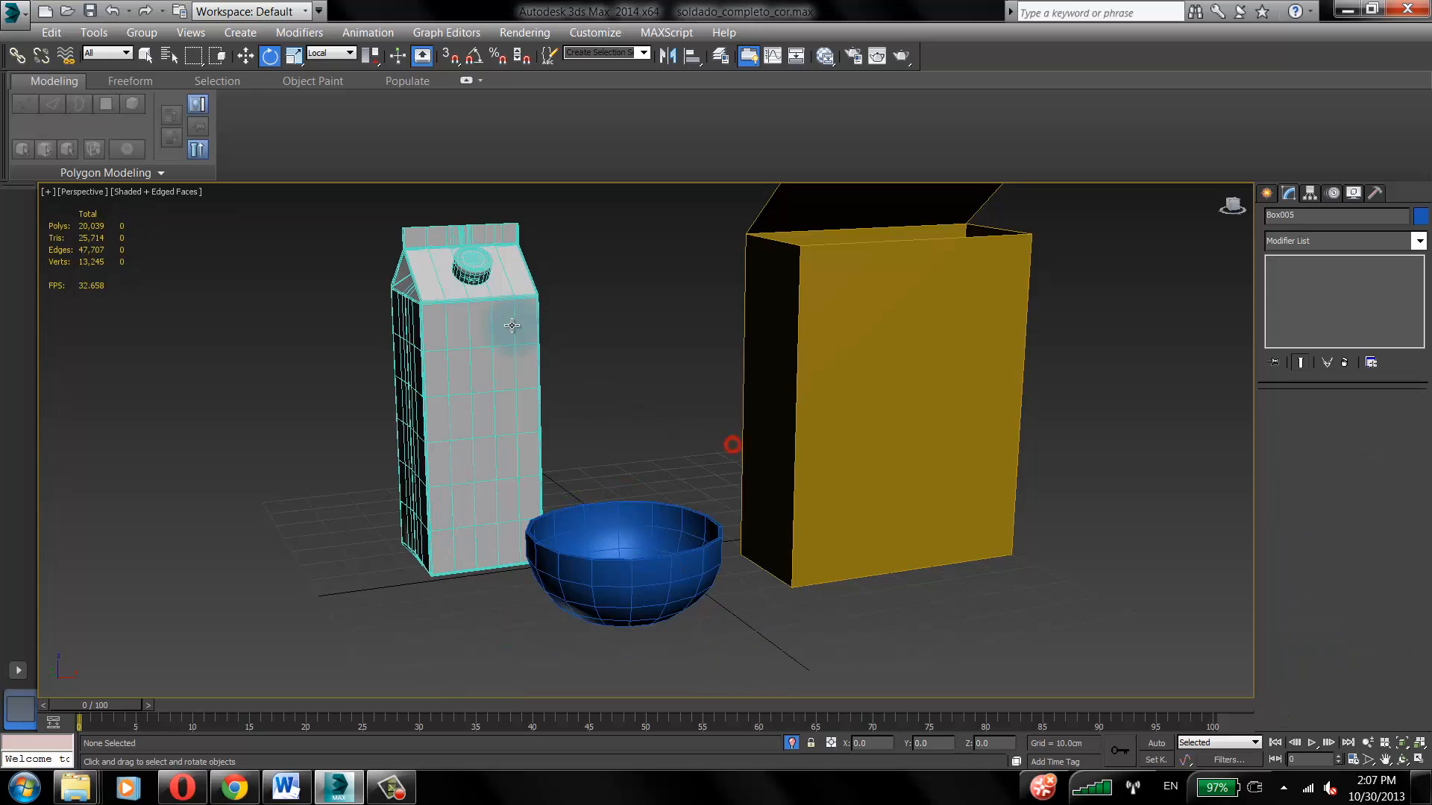
{"action": "left_click", "coordinate": [488, 274]}
{"action": "left_click", "coordinate": [661, 269]}
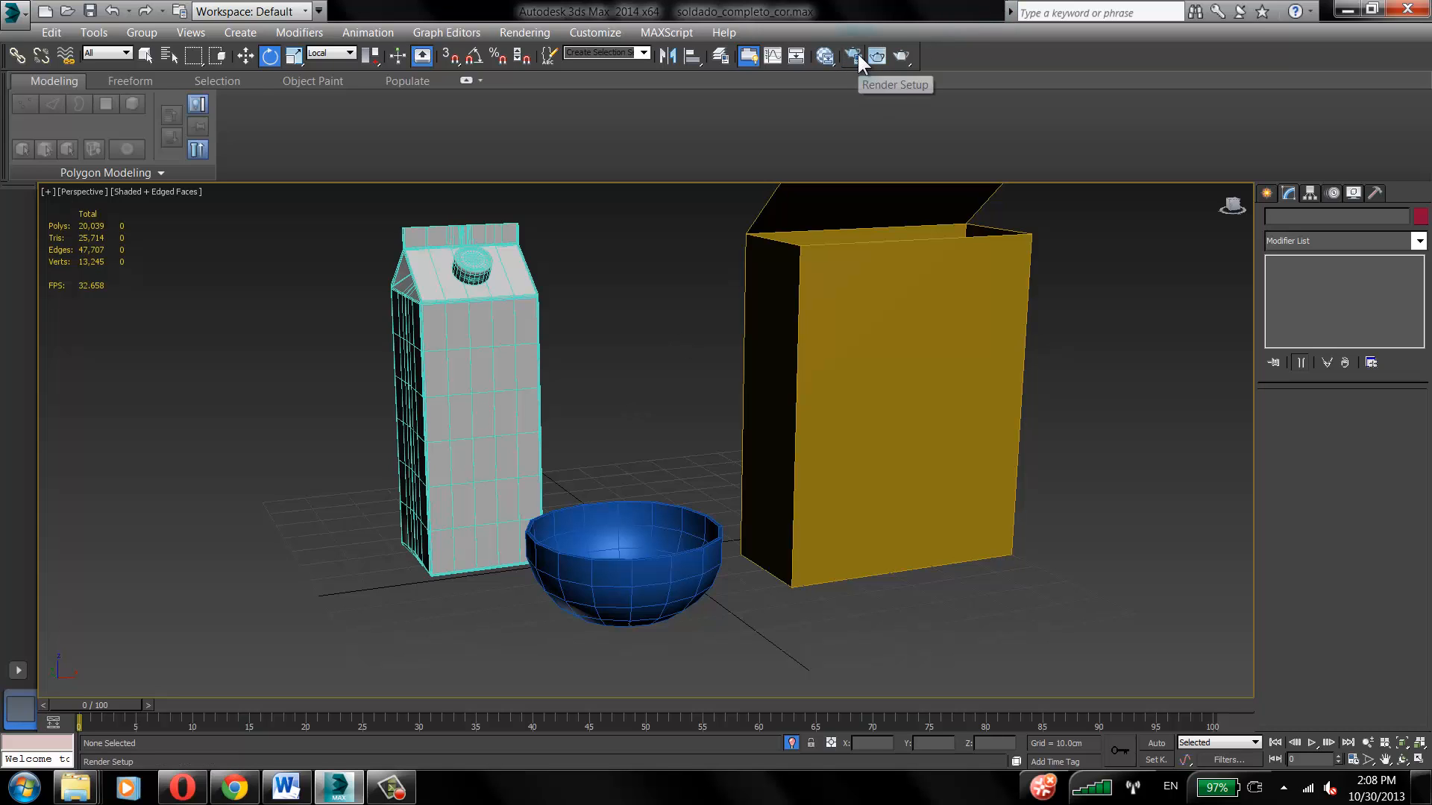
Step: Open the Slate Material Editor and place its window so that the cereal box stays visible
{"action": "key", "text": "m"}
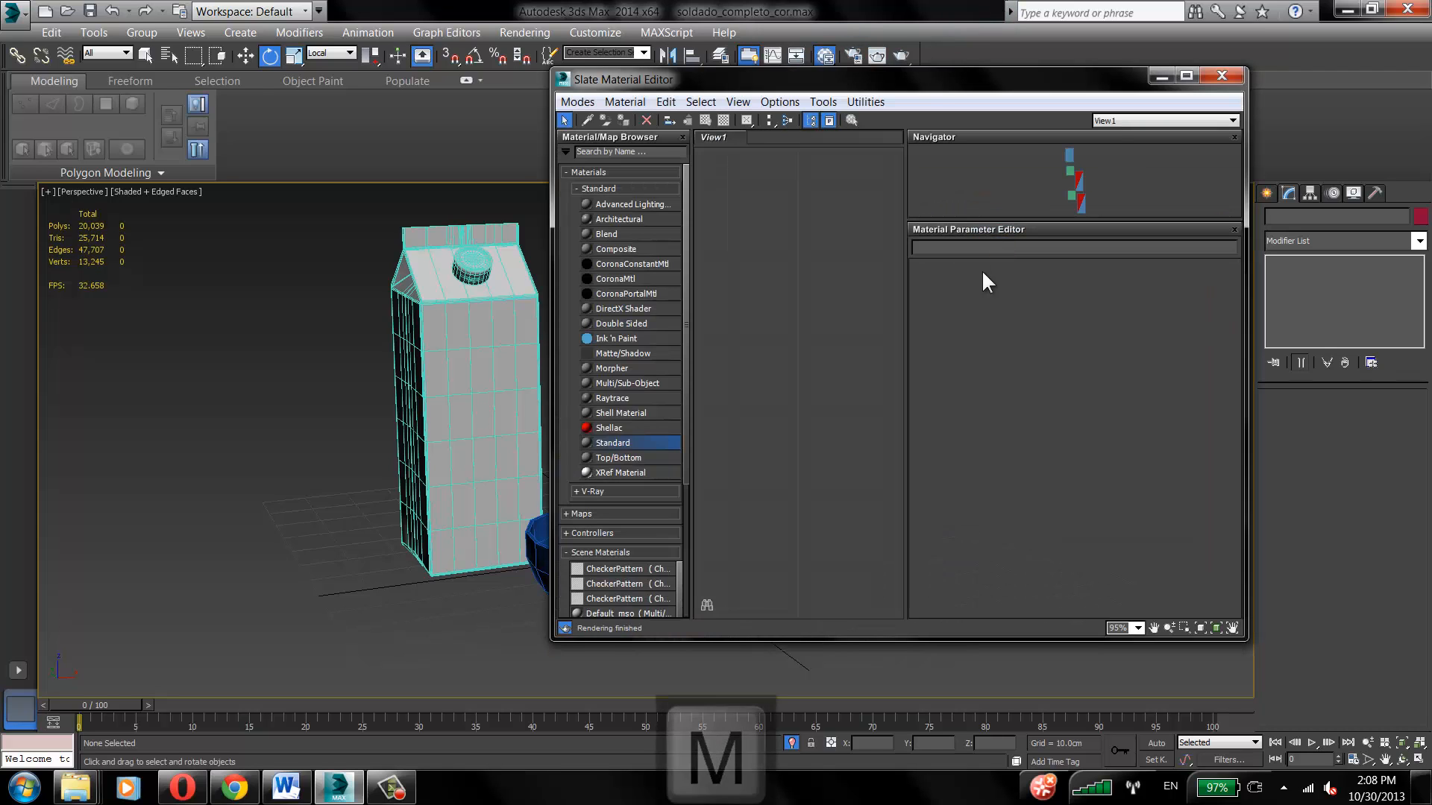
{"action": "left_click_drag", "start_coordinate": [916, 90], "coordinate": [1021, 89]}
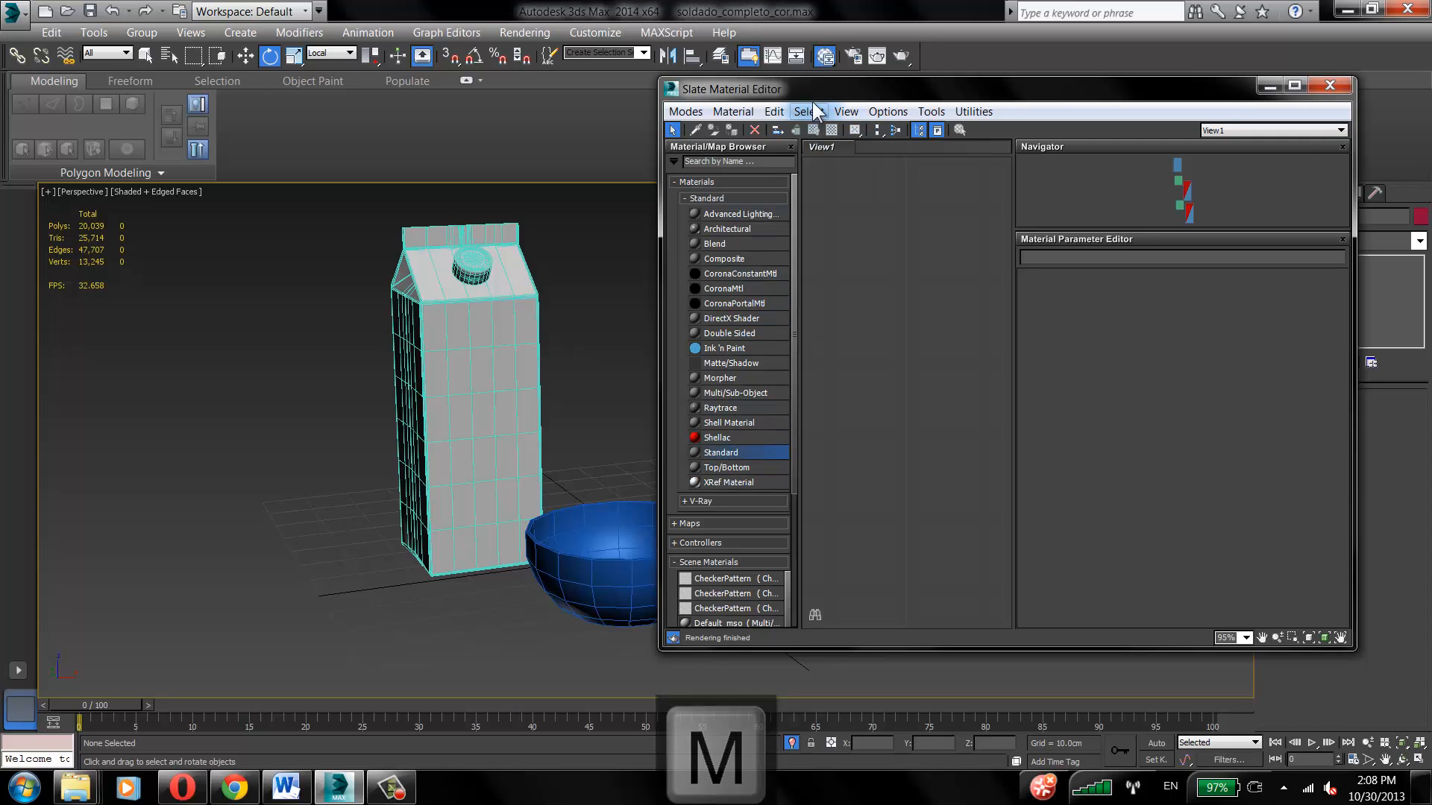
{"action": "left_click_drag", "start_coordinate": [745, 95], "coordinate": [70, 88]}
{"action": "left_click_drag", "start_coordinate": [414, 82], "coordinate": [488, 88]}
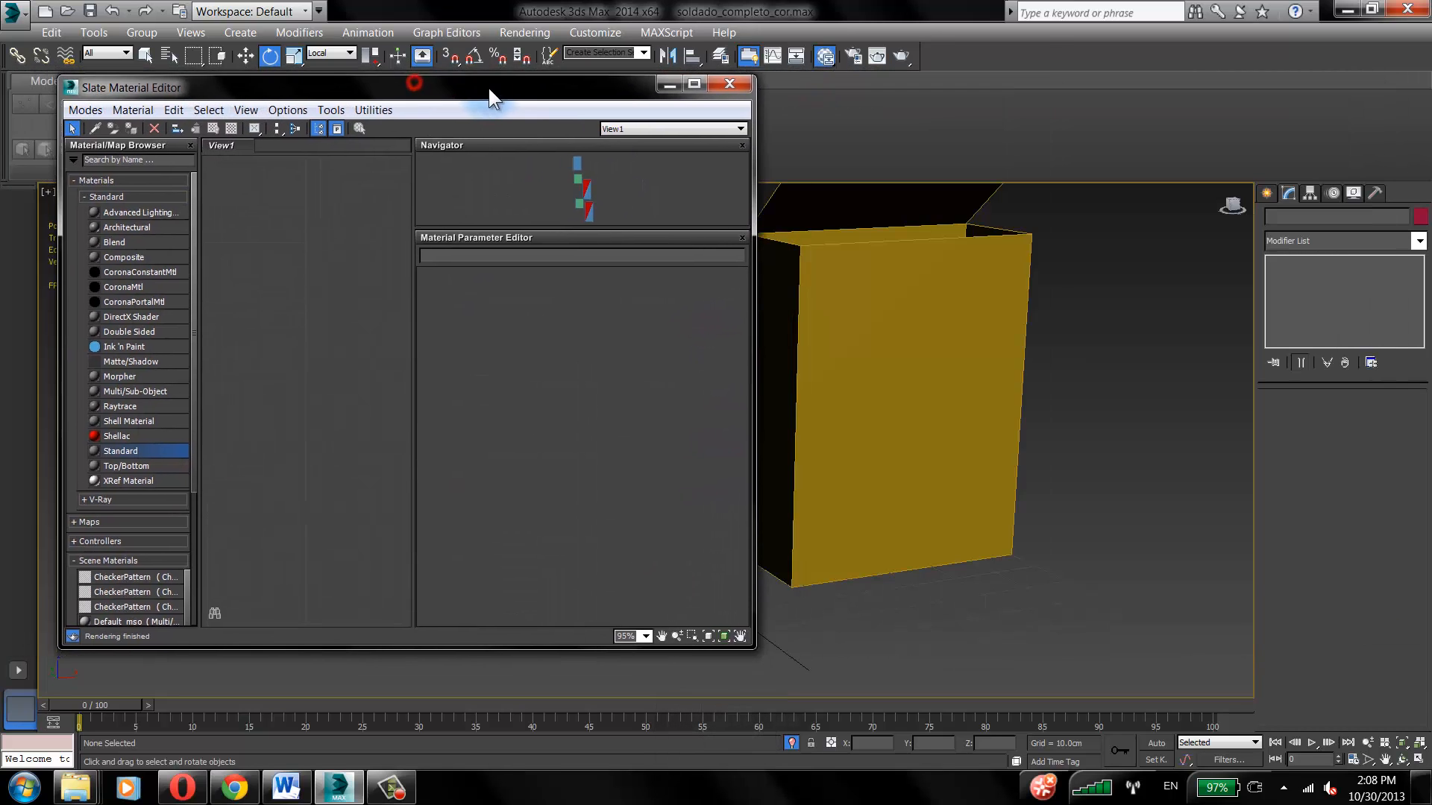
Step: Add a Standard material to the node view and name it caixa_cereal
{"action": "left_click_drag", "start_coordinate": [106, 450], "coordinate": [352, 258]}
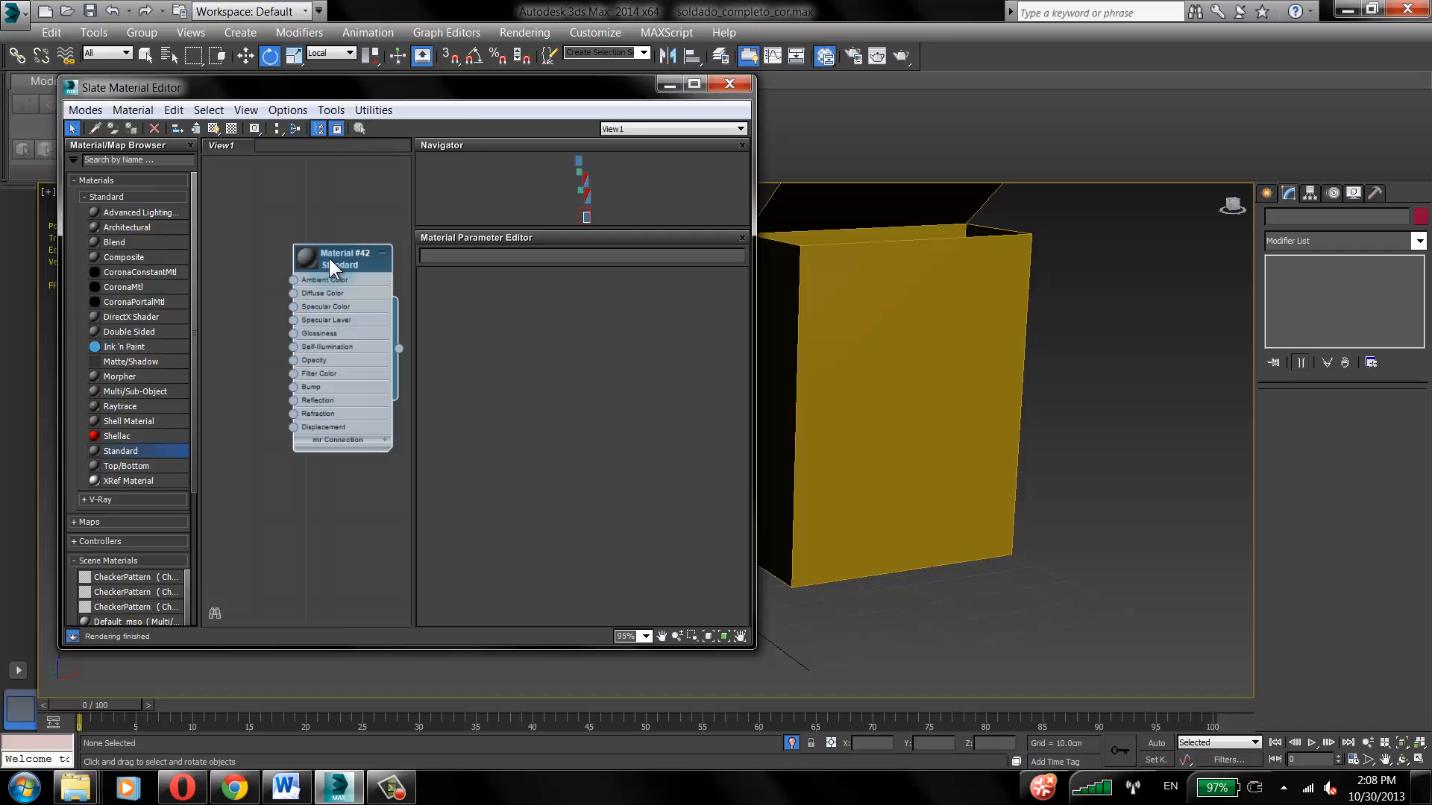
{"action": "double_click", "coordinate": [347, 257]}
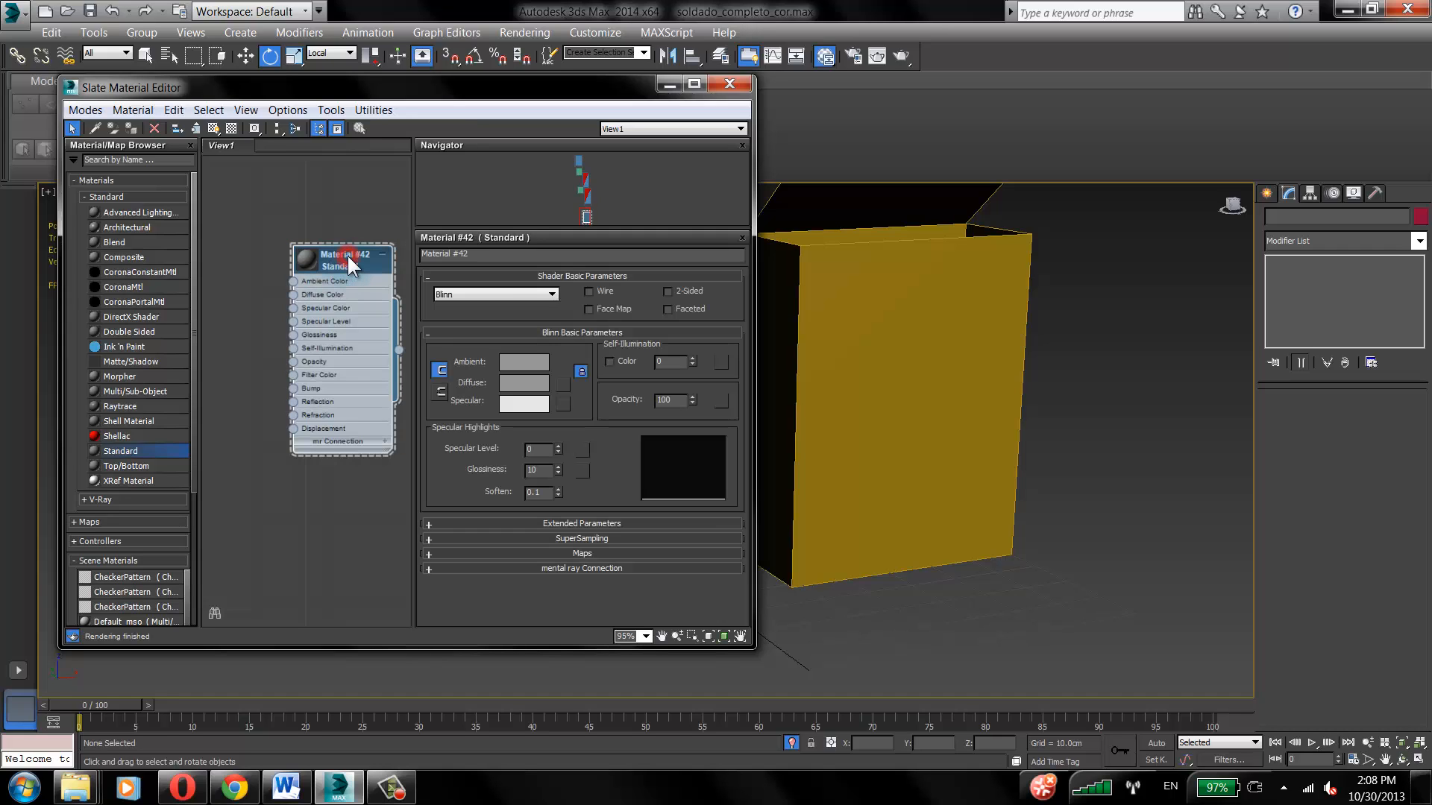
{"action": "left_click", "coordinate": [534, 253]}
{"action": "type", "text": "caixa_cereal"}
{"action": "key", "text": "Return"}
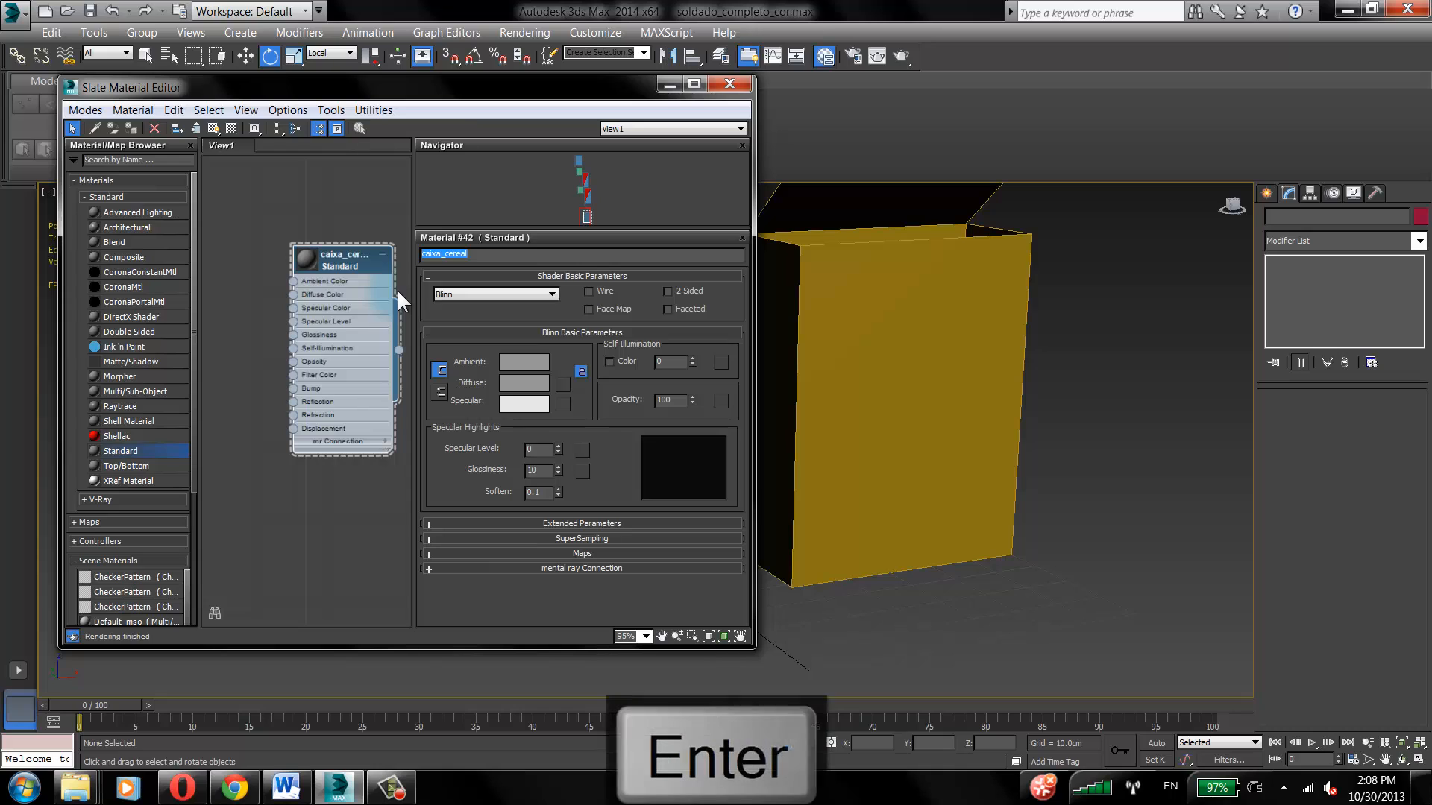
Step: Enlarge the preview sphere of the caixa_cereal node and move the node higher in the node view
{"action": "left_click_drag", "start_coordinate": [363, 264], "coordinate": [333, 231]}
{"action": "double_click", "coordinate": [308, 244]}
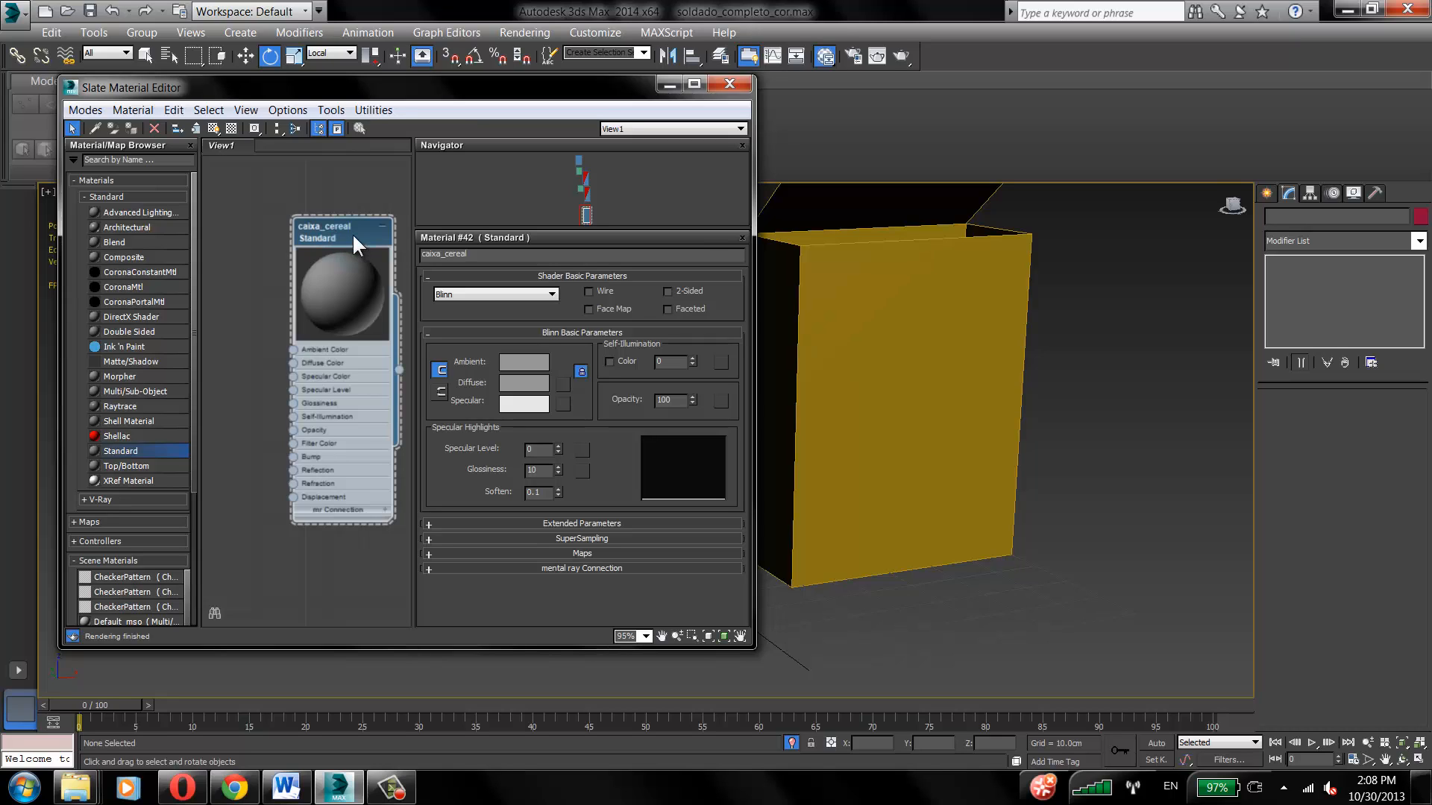
{"action": "left_click_drag", "start_coordinate": [352, 233], "coordinate": [341, 181]}
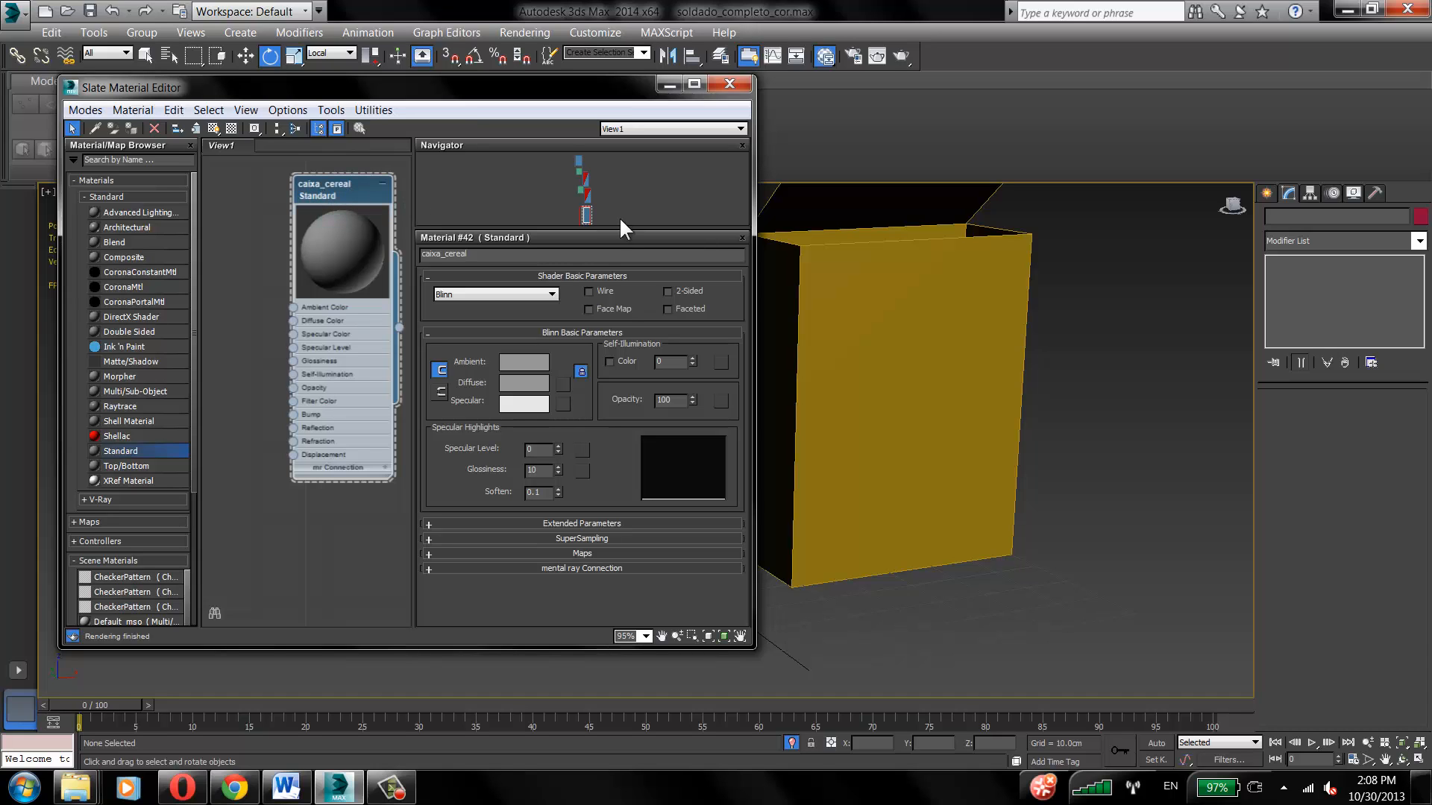
Step: Assign the caixa_cereal material to the cereal box
{"action": "left_click", "coordinate": [927, 278]}
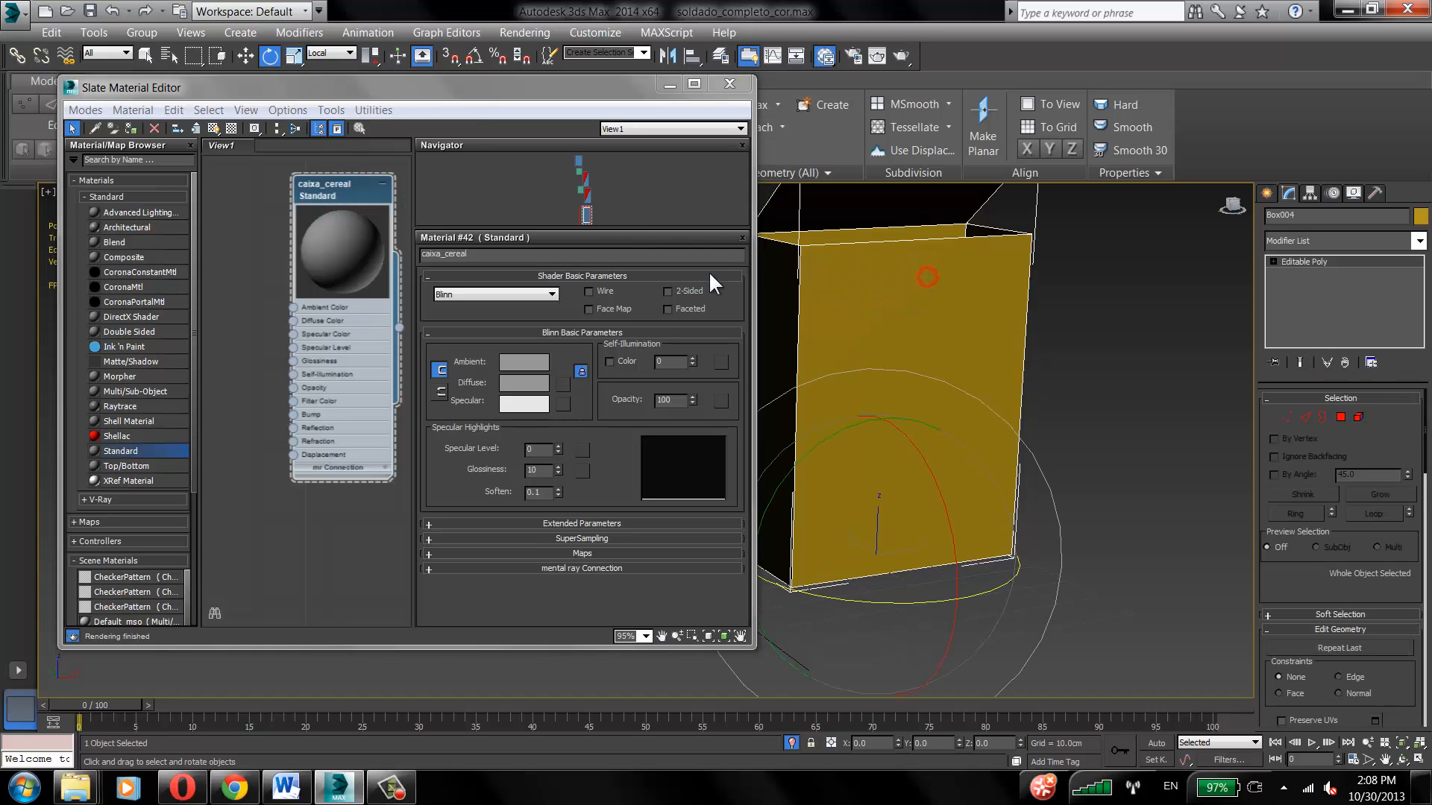
{"action": "right_click", "coordinate": [350, 192]}
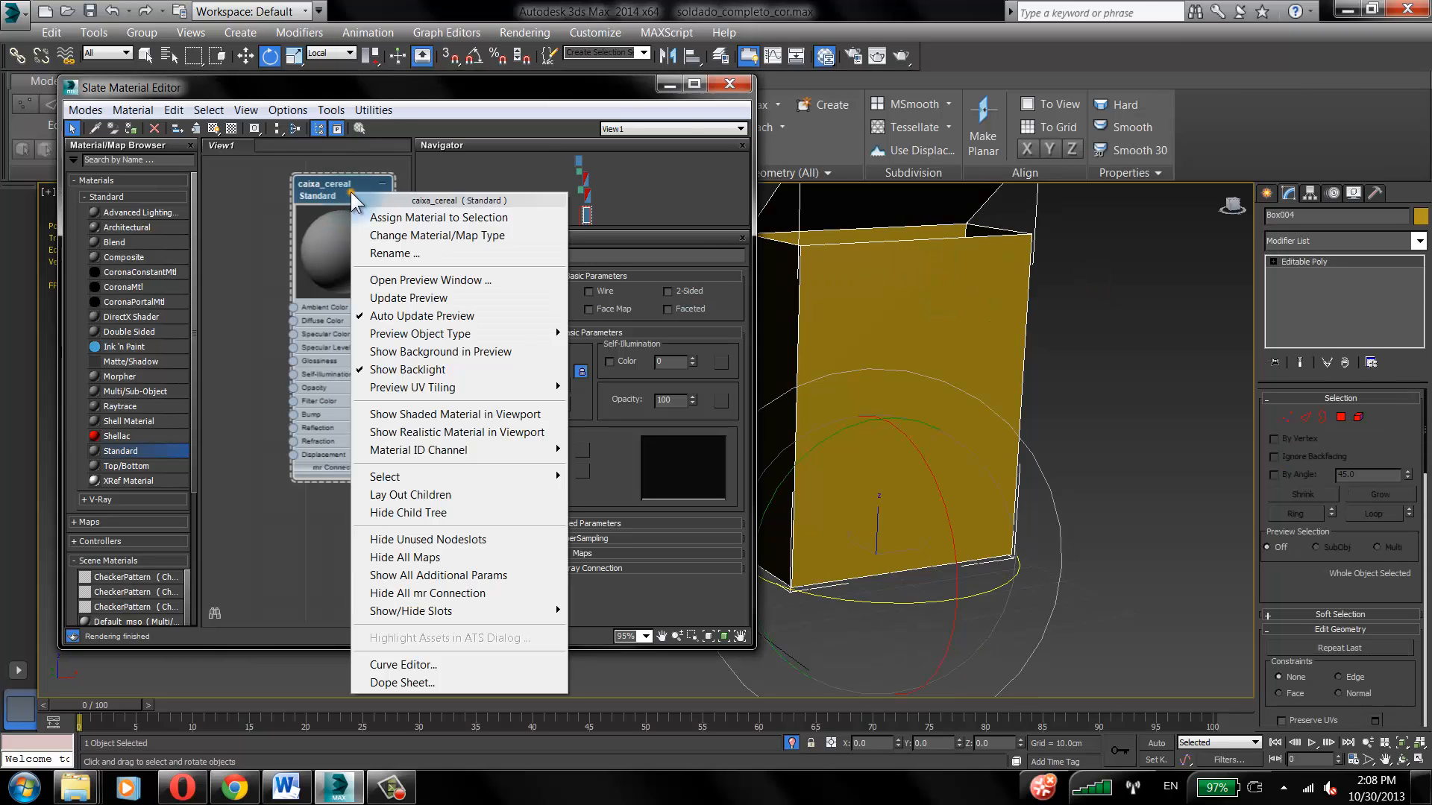
{"action": "left_click", "coordinate": [469, 218]}
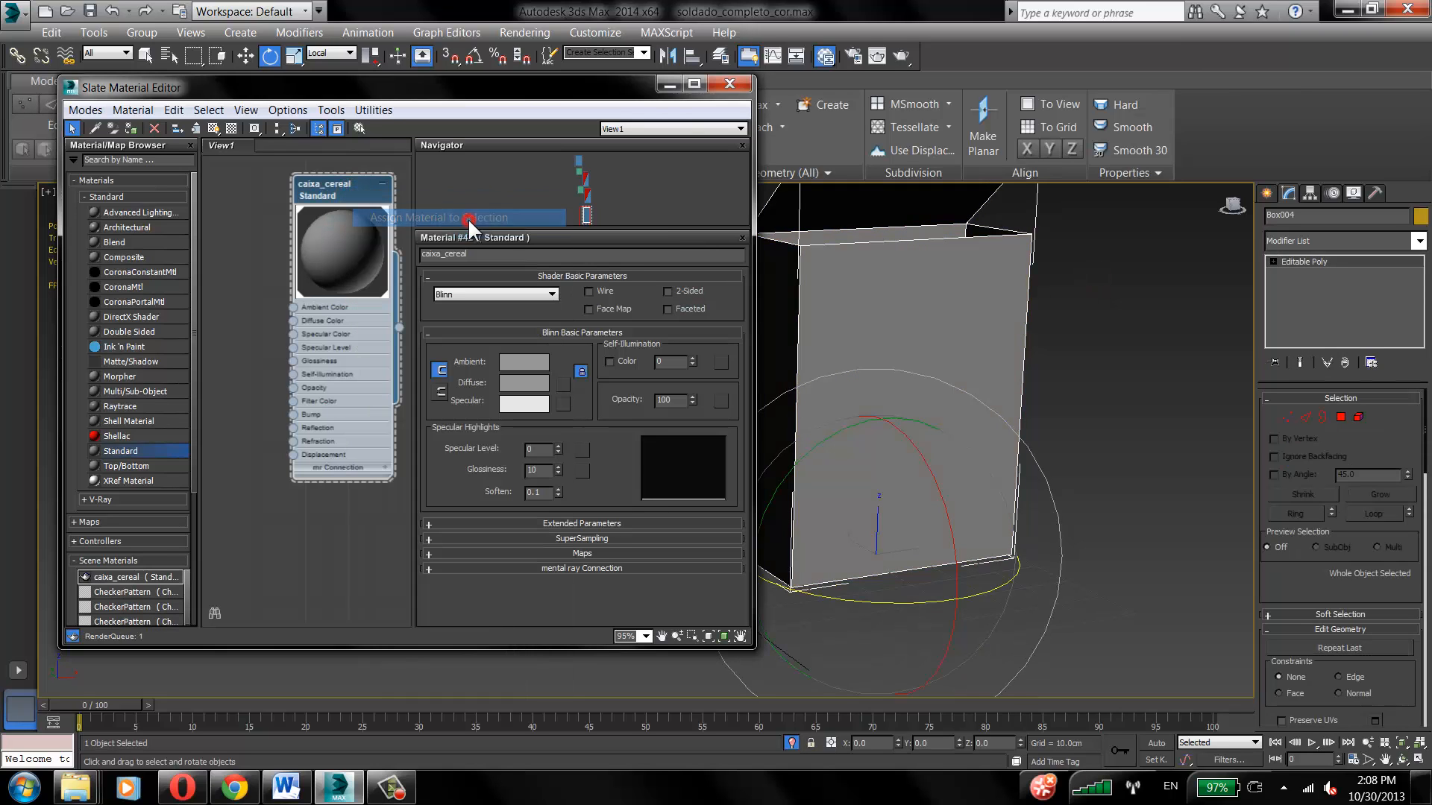
Step: Set the diffuse color of caixa_cereal to a teal green with RGB 70, 137, 114
{"action": "left_click", "coordinate": [535, 379]}
{"action": "left_click", "coordinate": [450, 125]}
{"action": "left_click_drag", "start_coordinate": [472, 123], "coordinate": [474, 100]}
{"action": "left_click_drag", "start_coordinate": [572, 157], "coordinate": [545, 159]}
{"action": "left_click", "coordinate": [595, 160]}
{"action": "left_click", "coordinate": [602, 178]}
{"action": "left_click", "coordinate": [609, 194]}
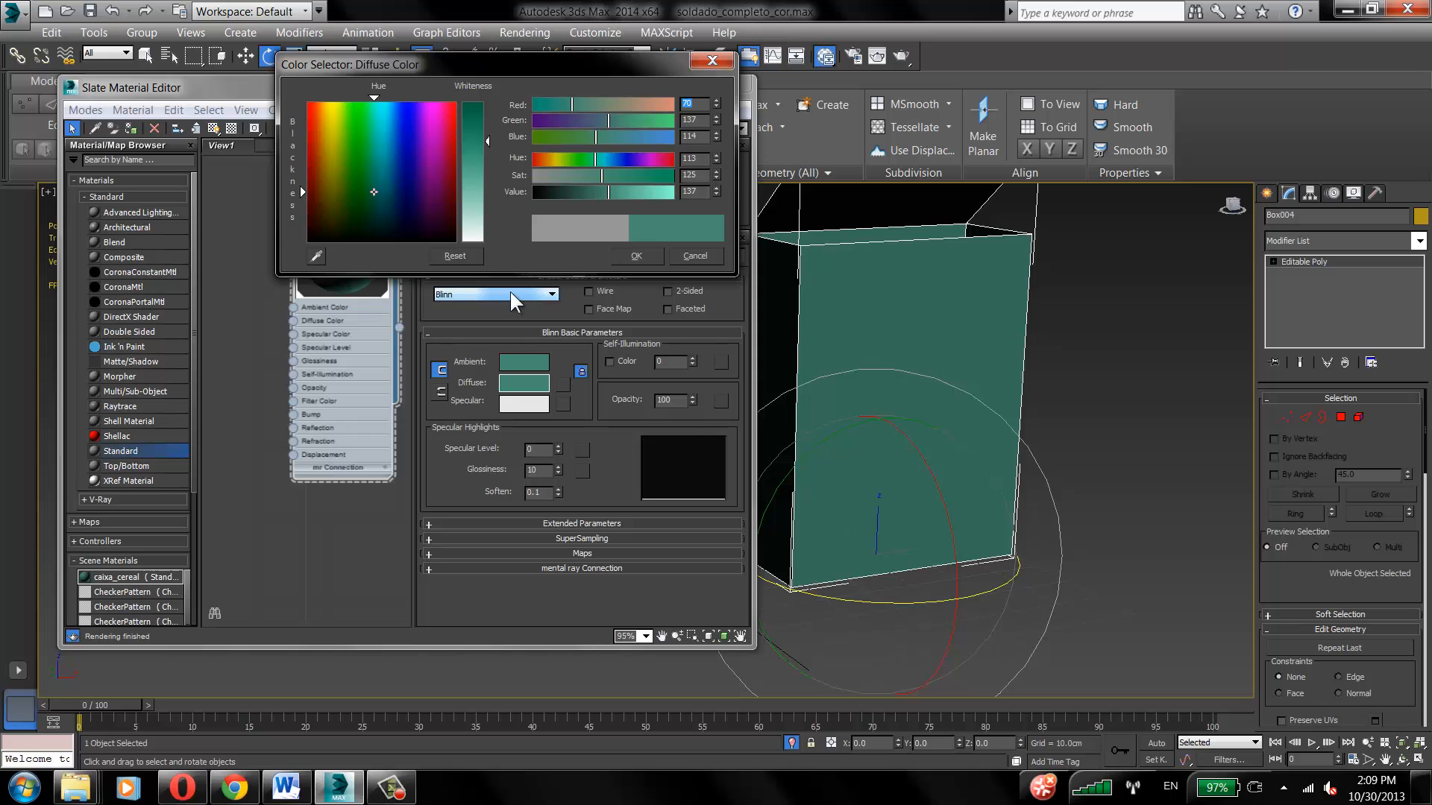
{"action": "left_click", "coordinate": [705, 256]}
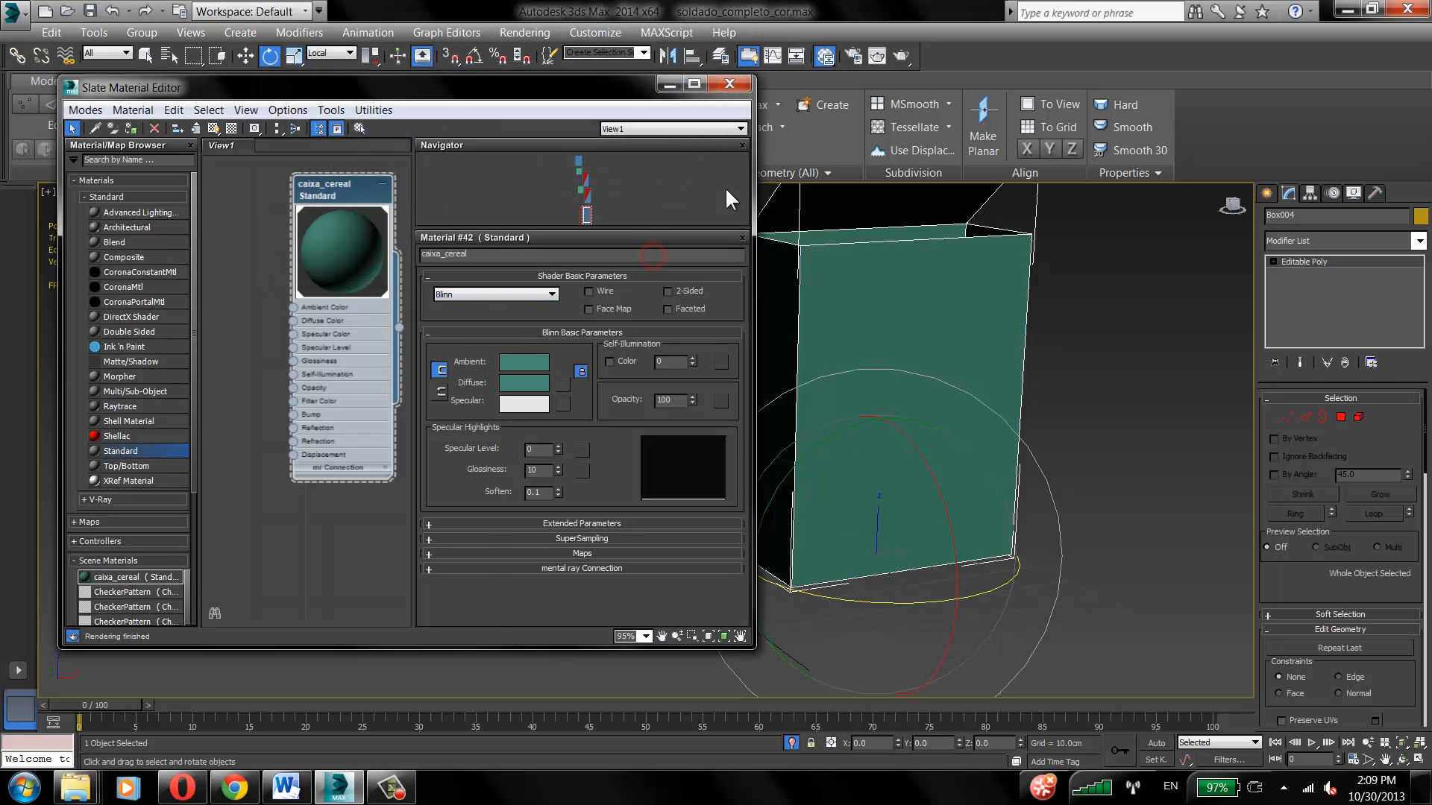
Step: Add a Double Sided material to the node view below the caixa_cereal node
{"action": "middle_click_drag", "start_coordinate": [850, 281], "coordinate": [865, 296], "text": "alt"}
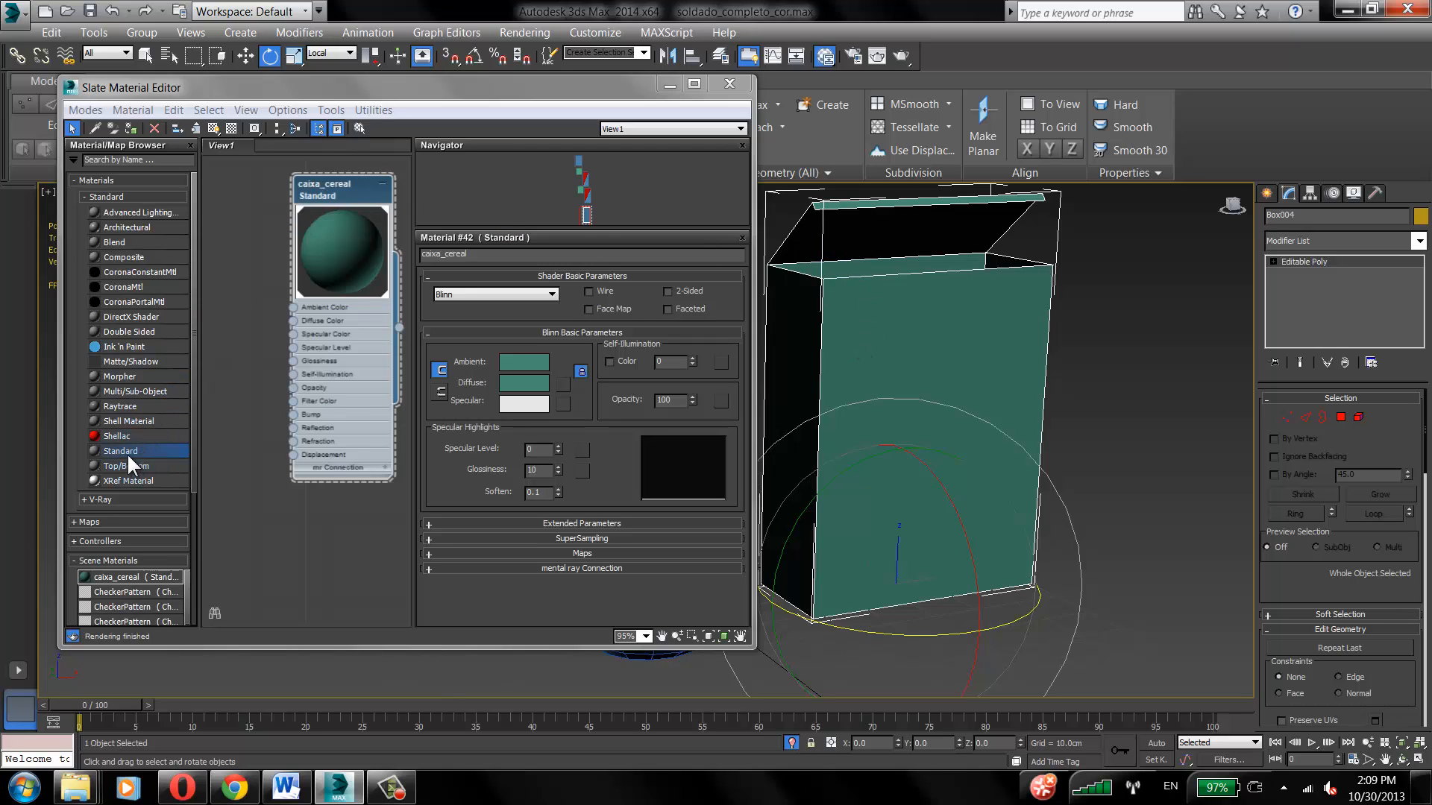
{"action": "left_click", "coordinate": [140, 332]}
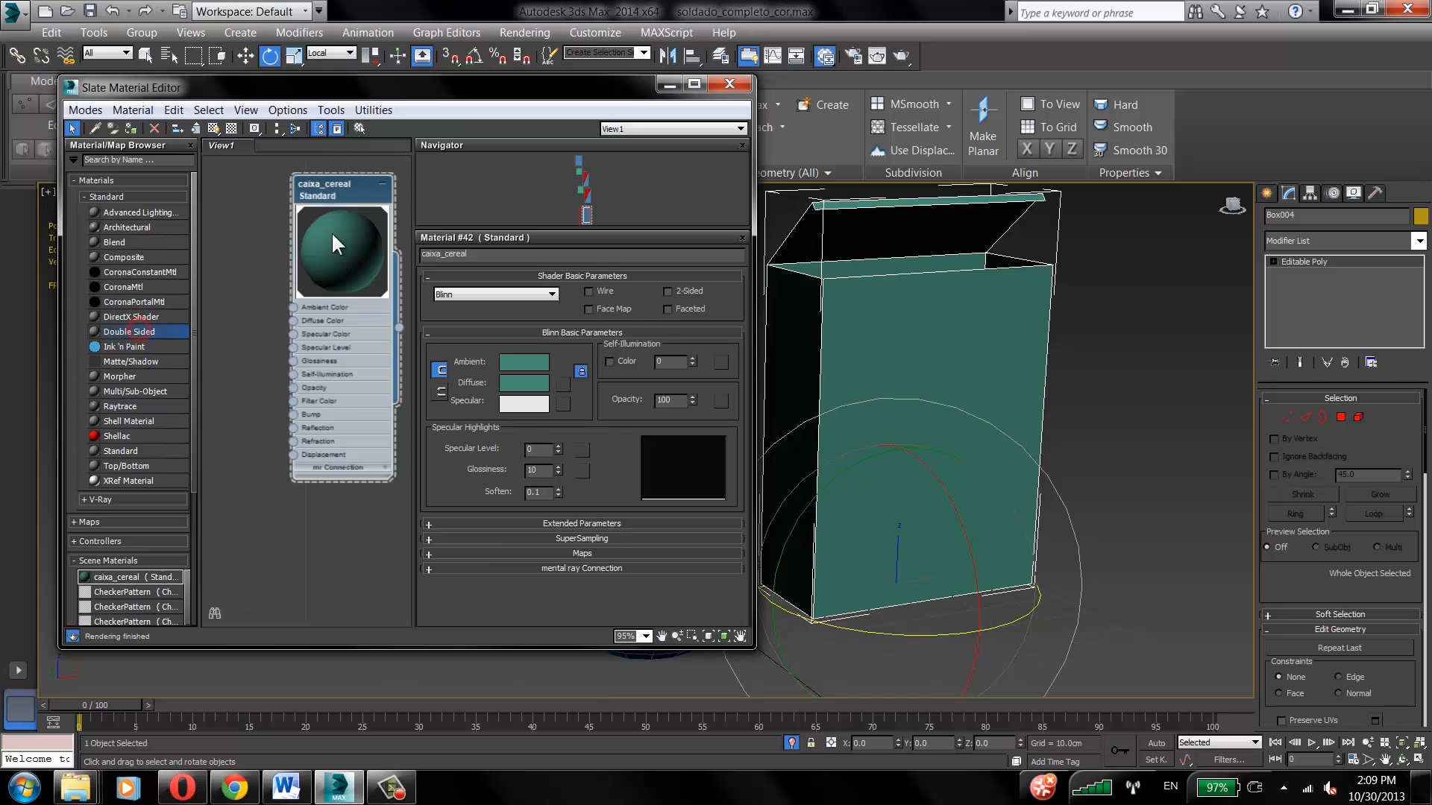
{"action": "left_click_drag", "start_coordinate": [131, 328], "coordinate": [357, 521]}
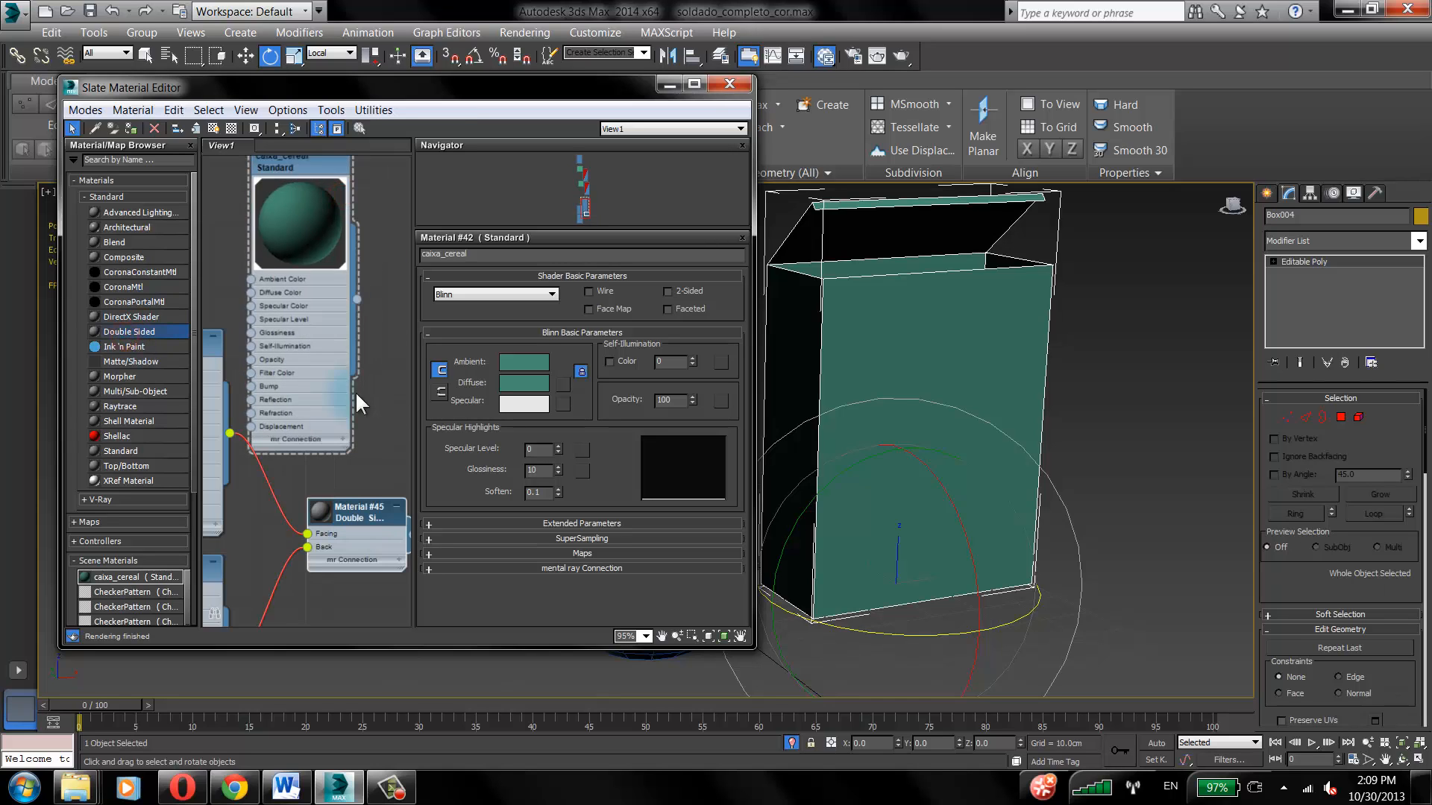
{"action": "middle_click_drag", "start_coordinate": [355, 397], "coordinate": [328, 334]}
{"action": "scroll", "coordinate": [328, 334], "scroll_direction": "down", "scroll_amount": 1}
{"action": "scroll", "coordinate": [329, 334], "scroll_direction": "down", "scroll_amount": 1}
{"action": "middle_click_drag", "start_coordinate": [293, 290], "coordinate": [310, 281]}
Step: Reposition the Double Sided node and apply its material to the cereal box
{"action": "left_click_drag", "start_coordinate": [385, 398], "coordinate": [361, 398]}
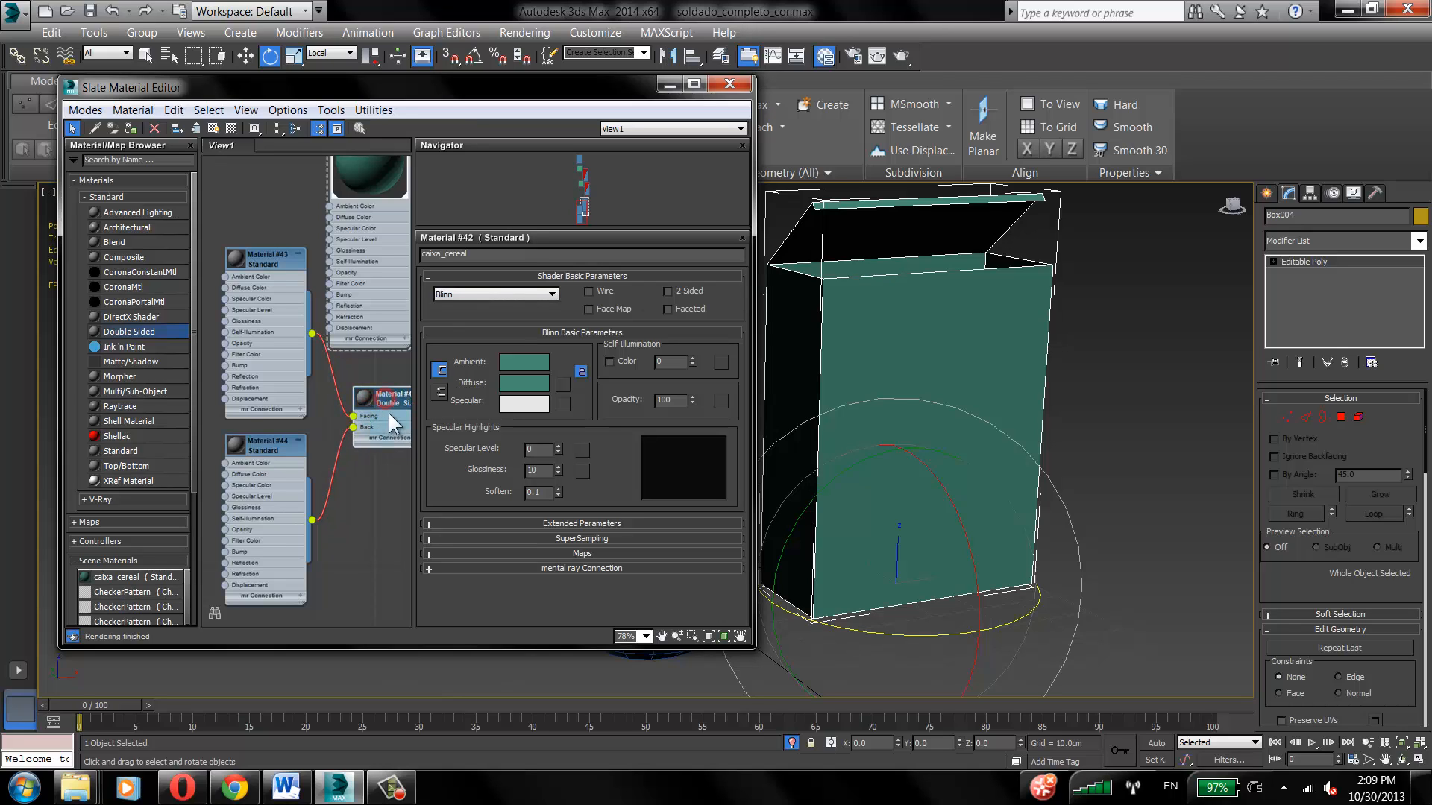
{"action": "middle_click_drag", "start_coordinate": [389, 409], "coordinate": [331, 391]}
{"action": "left_click_drag", "start_coordinate": [382, 399], "coordinate": [909, 308]}
Step: Set the diffuse color of the Double Sided material's facing sub-material to pure red, RGB 255, 0, 0
{"action": "middle_click_drag", "start_coordinate": [334, 348], "coordinate": [383, 365]}
{"action": "left_click", "coordinate": [273, 263]}
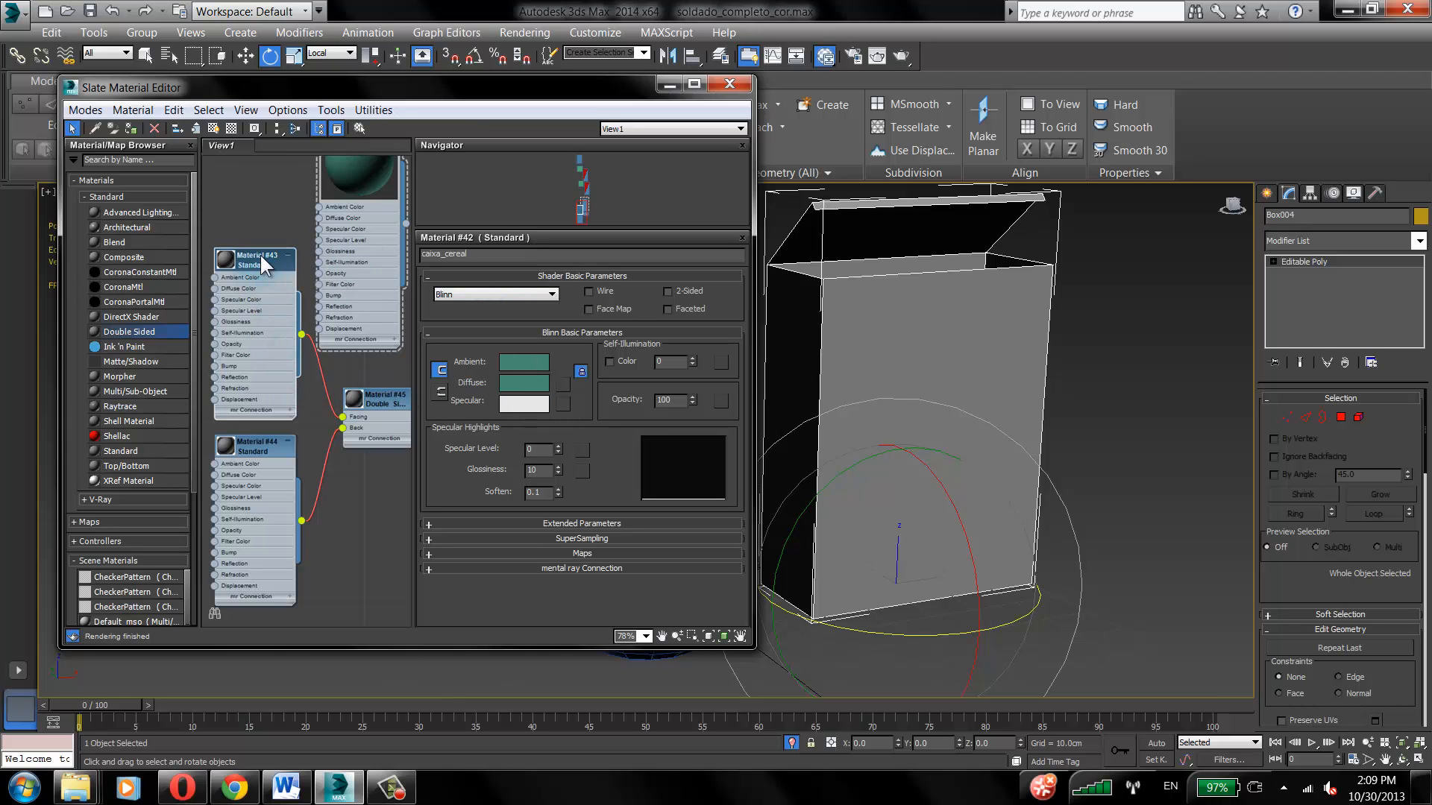
{"action": "double_click", "coordinate": [261, 255]}
{"action": "left_click", "coordinate": [521, 385]}
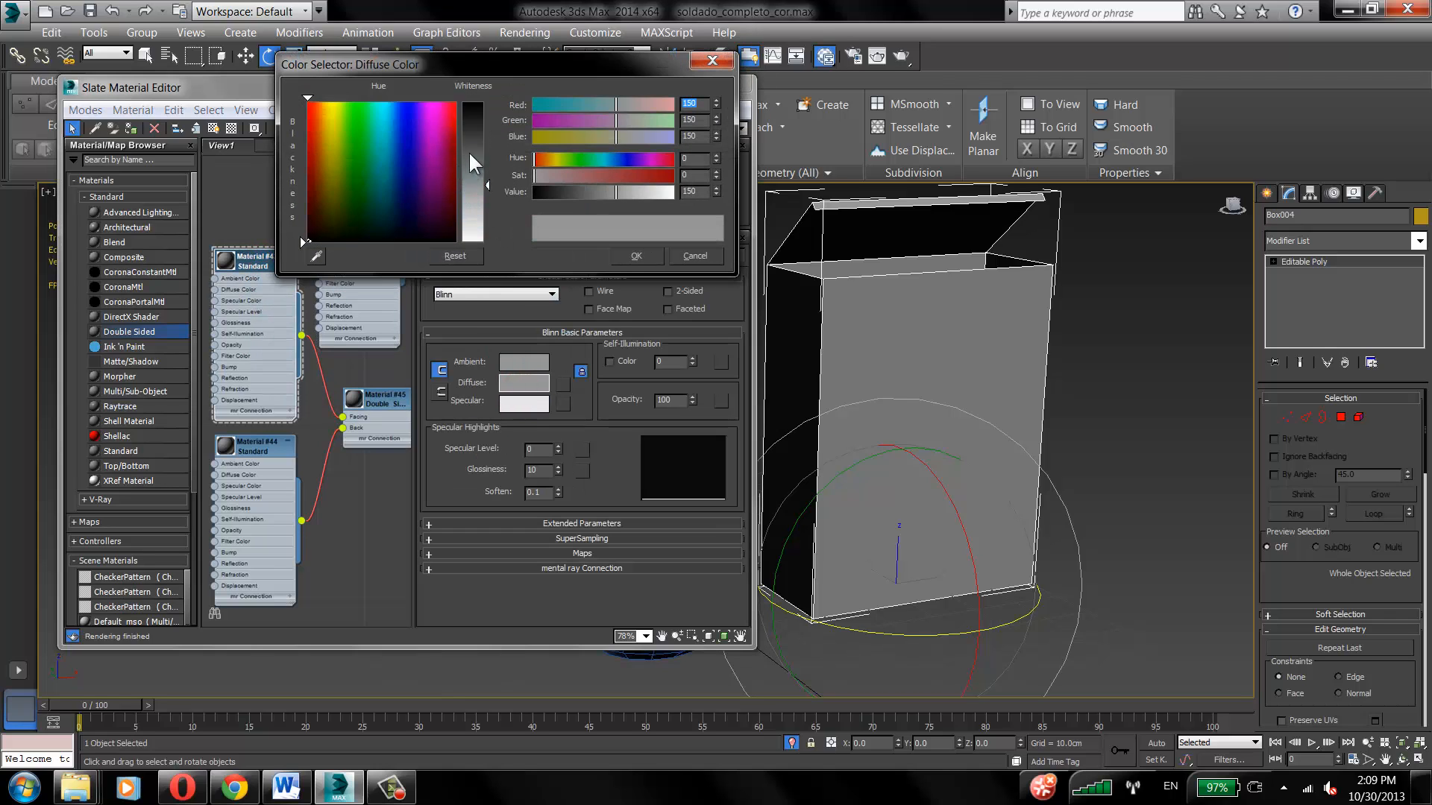
{"action": "left_click_drag", "start_coordinate": [469, 150], "coordinate": [480, 100]}
{"action": "left_click_drag", "start_coordinate": [405, 187], "coordinate": [464, 103]}
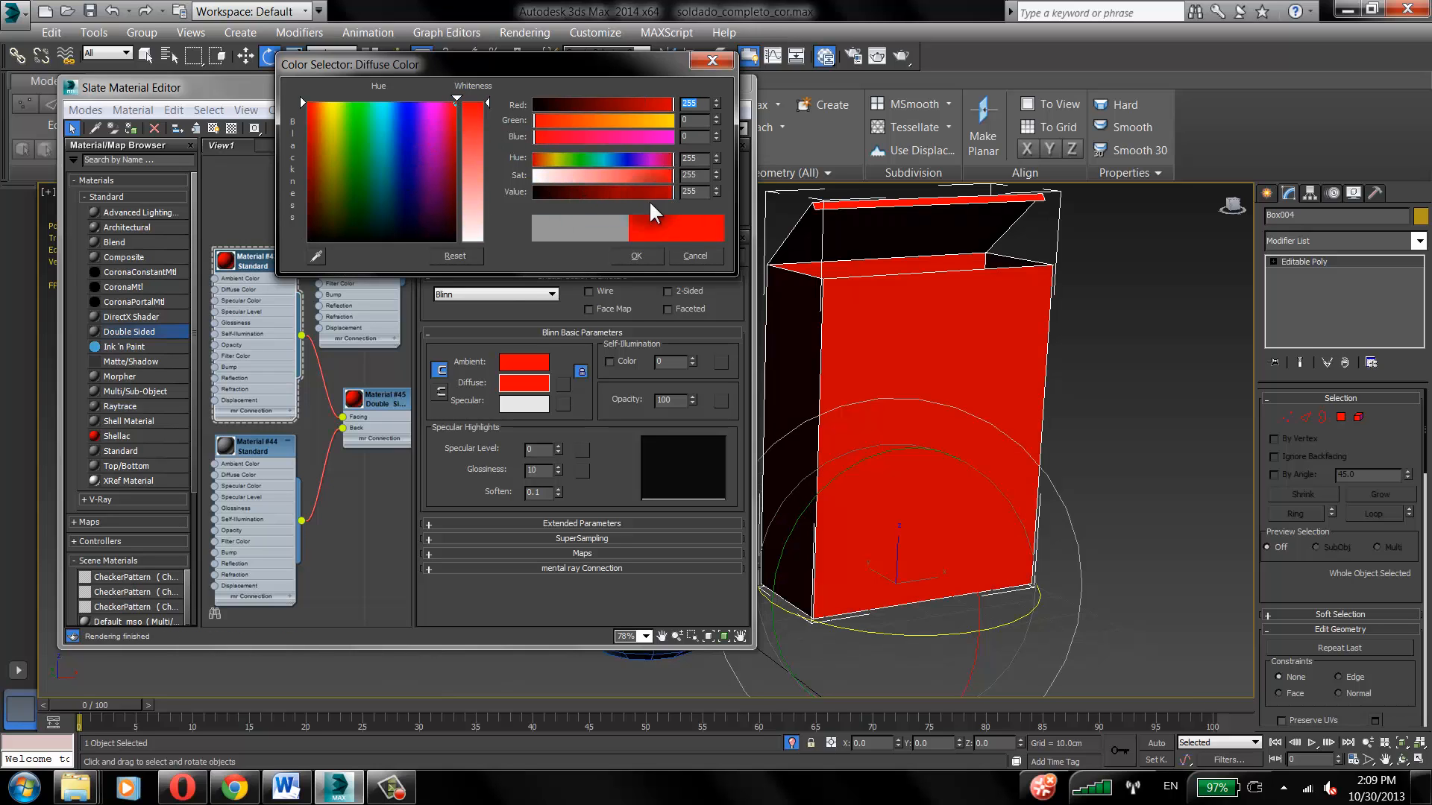
{"action": "left_click", "coordinate": [636, 255]}
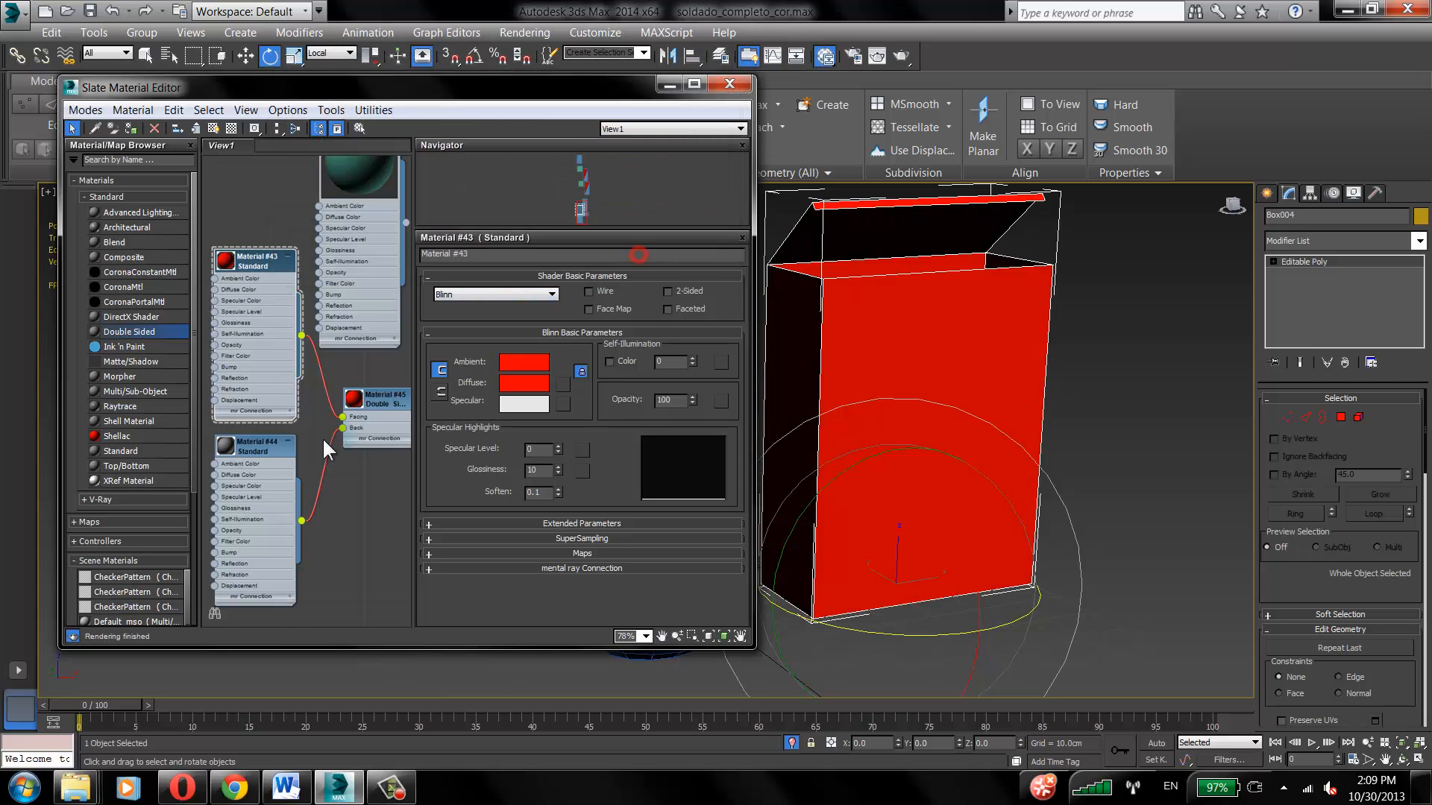
Step: Set the diffuse color of the Double Sided material's back sub-material to a light yellow with RGB 255, 227, 142
{"action": "double_click", "coordinate": [268, 449]}
{"action": "left_click", "coordinate": [519, 383]}
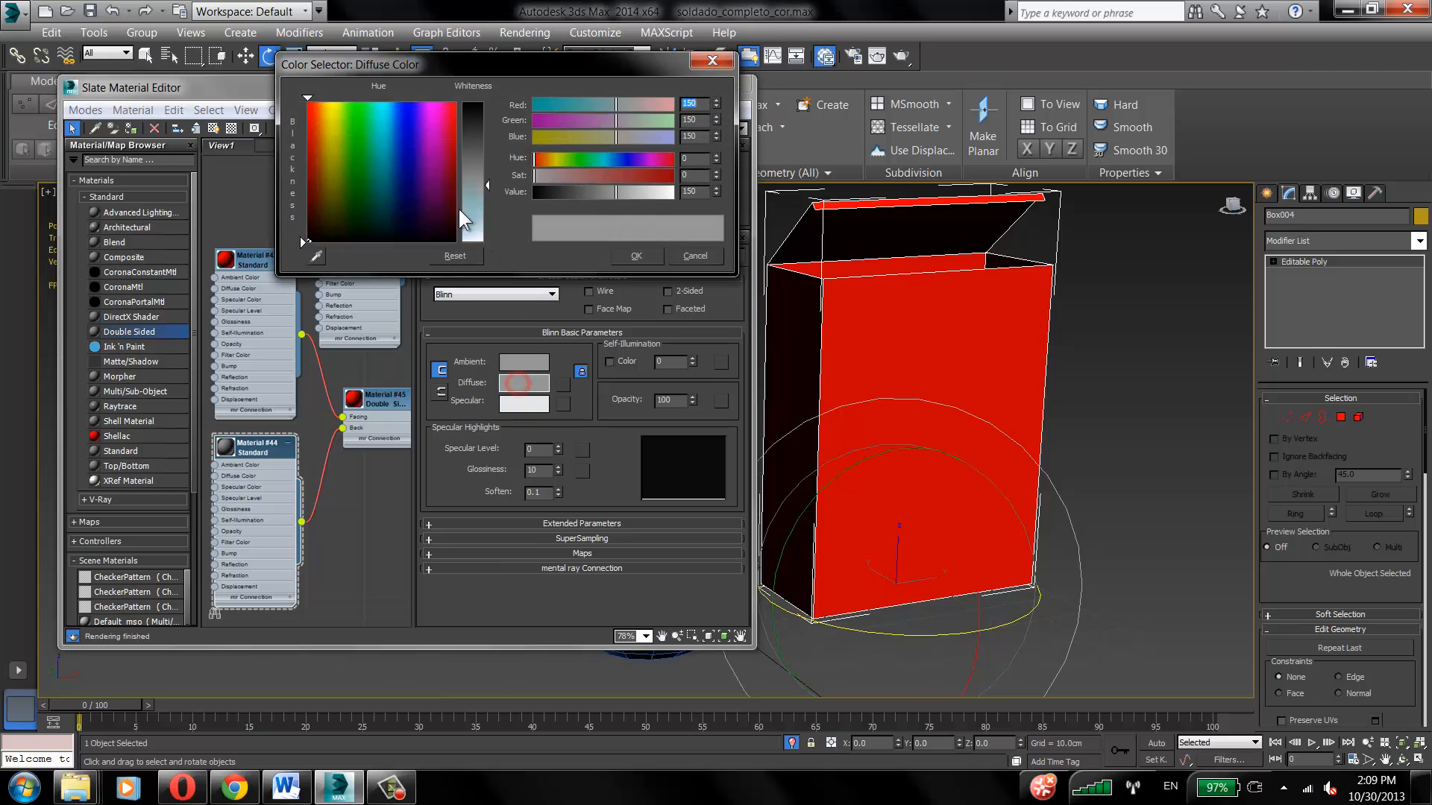
{"action": "left_click", "coordinate": [317, 171]}
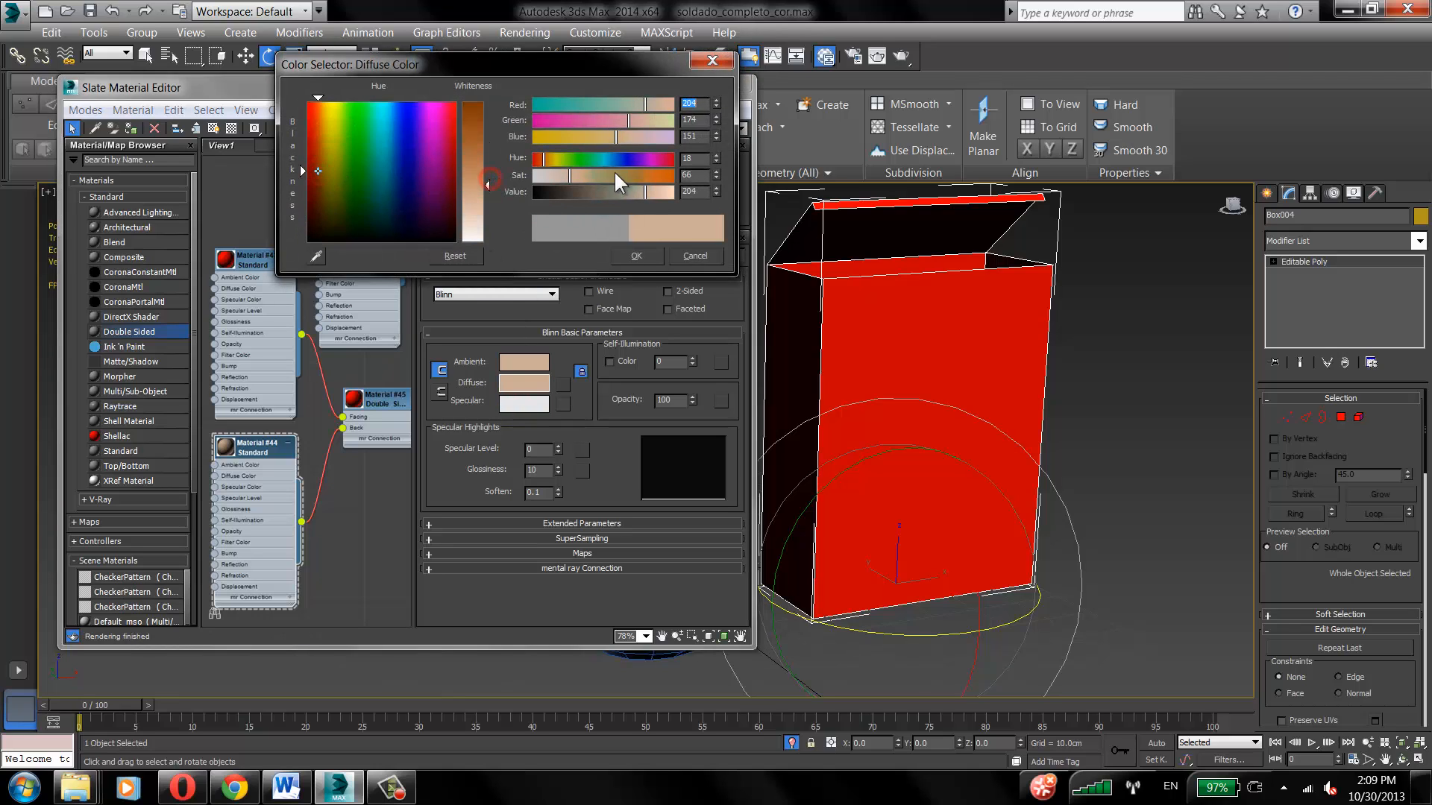
{"action": "left_click", "coordinate": [556, 158]}
{"action": "left_click_drag", "start_coordinate": [616, 192], "coordinate": [673, 206]}
{"action": "left_click", "coordinate": [647, 194]}
{"action": "left_click", "coordinate": [551, 161]}
{"action": "left_click", "coordinate": [586, 175]}
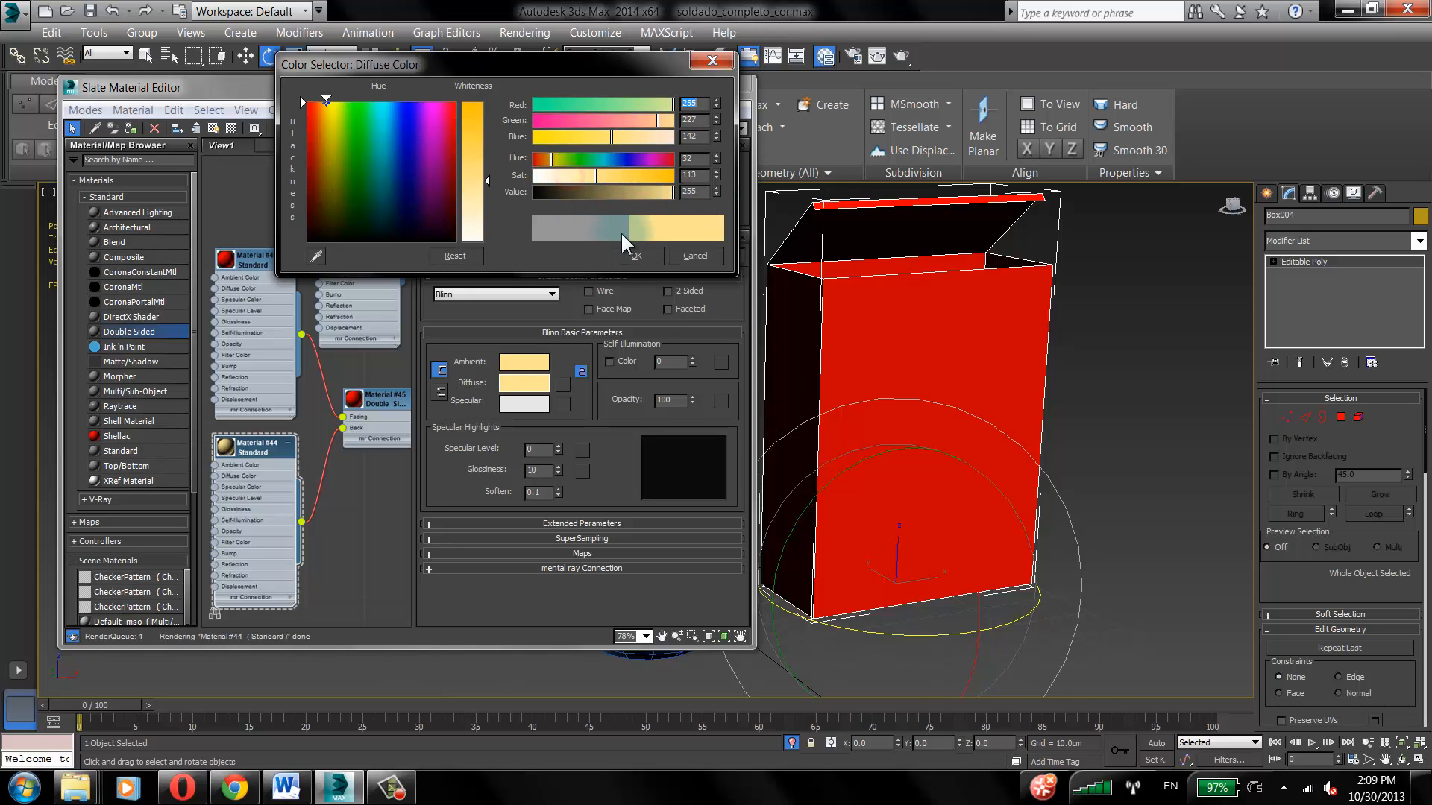
{"action": "left_click", "coordinate": [636, 256]}
{"action": "middle_click_drag", "start_coordinate": [279, 410], "coordinate": [277, 346]}
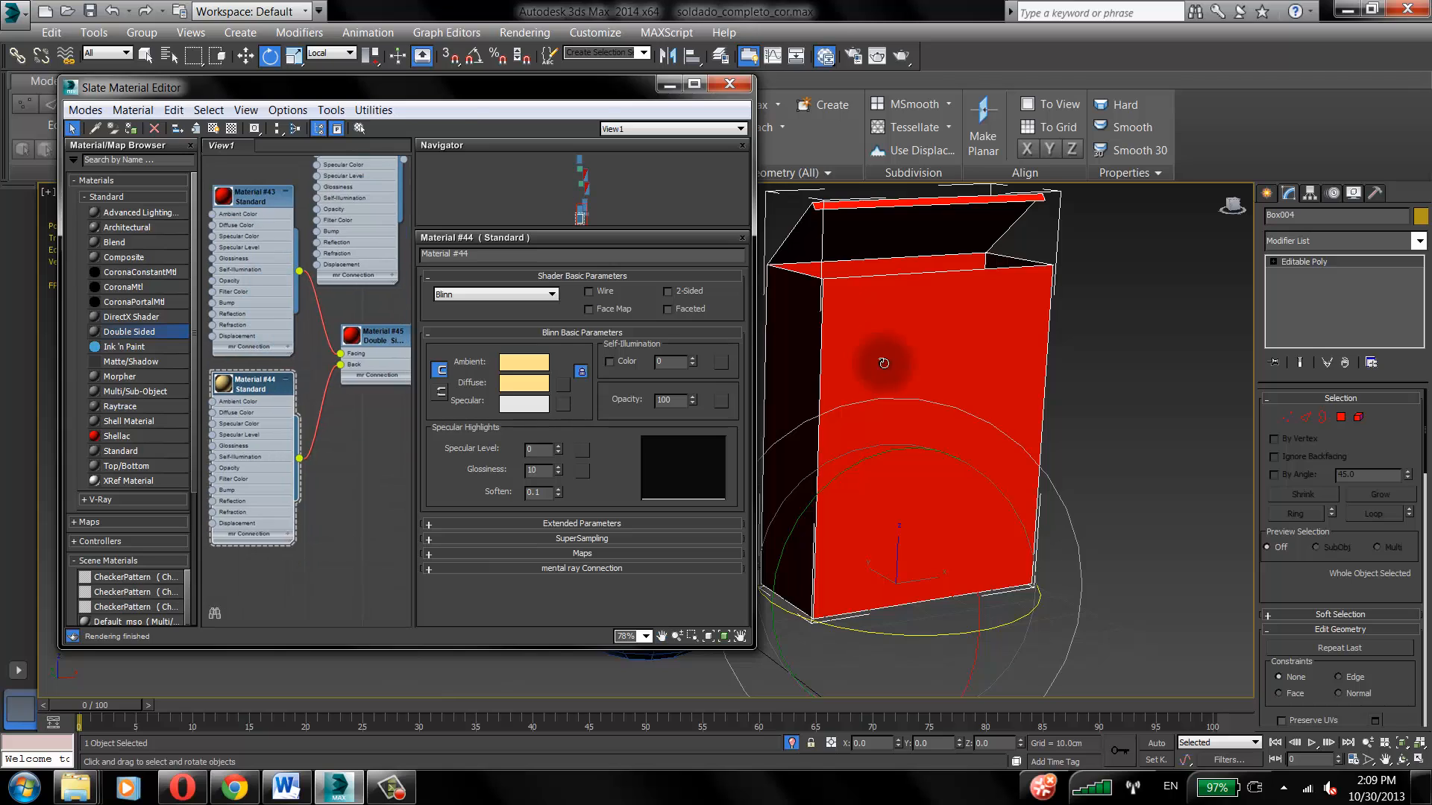
Step: Minimize the Slate Material Editor and switch the perspective viewport's shading to Realistic to view the box opening
{"action": "scroll", "coordinate": [895, 365], "scroll_direction": "up", "scroll_amount": 6}
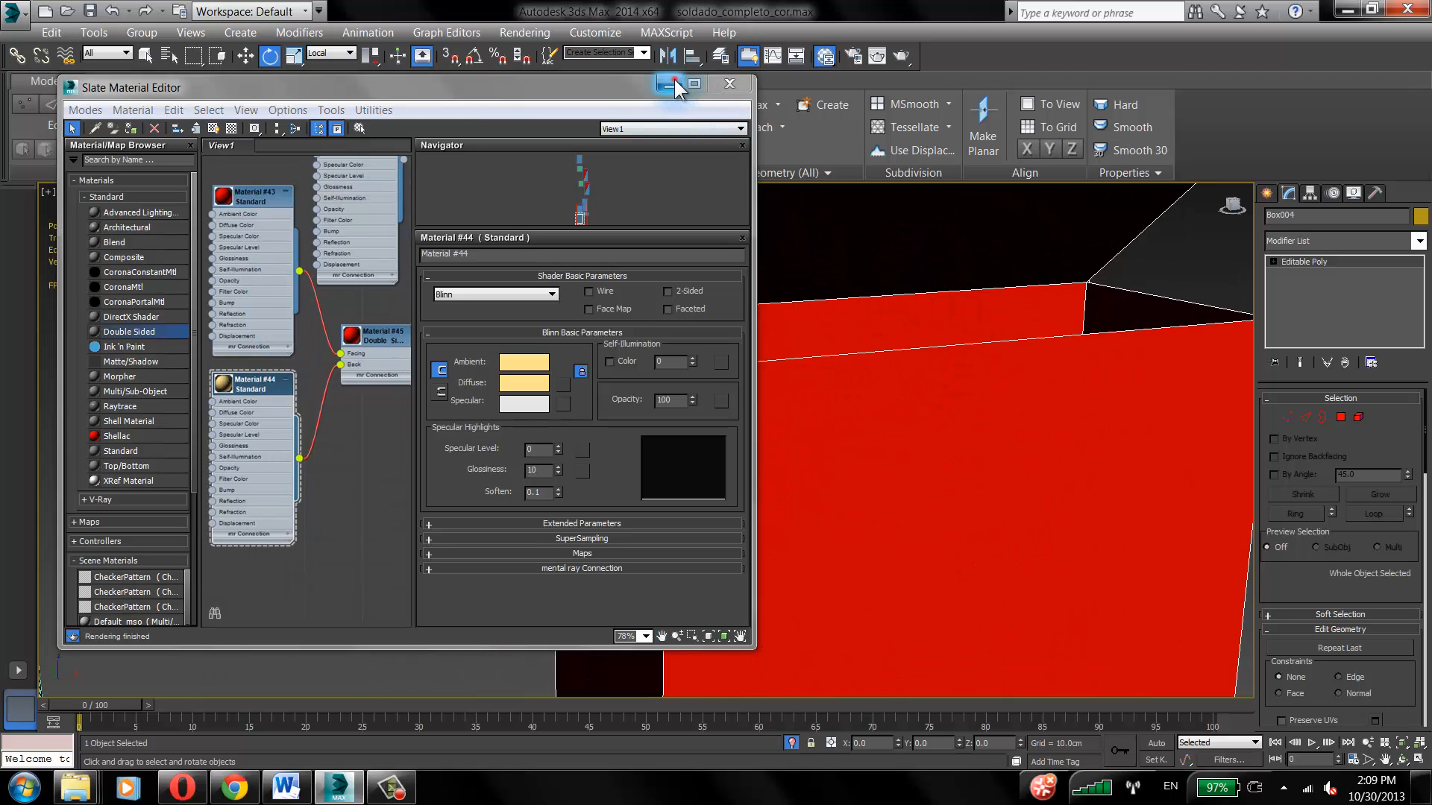
{"action": "left_click", "coordinate": [671, 84]}
{"action": "left_click", "coordinate": [191, 192]}
{"action": "left_click", "coordinate": [224, 210]}
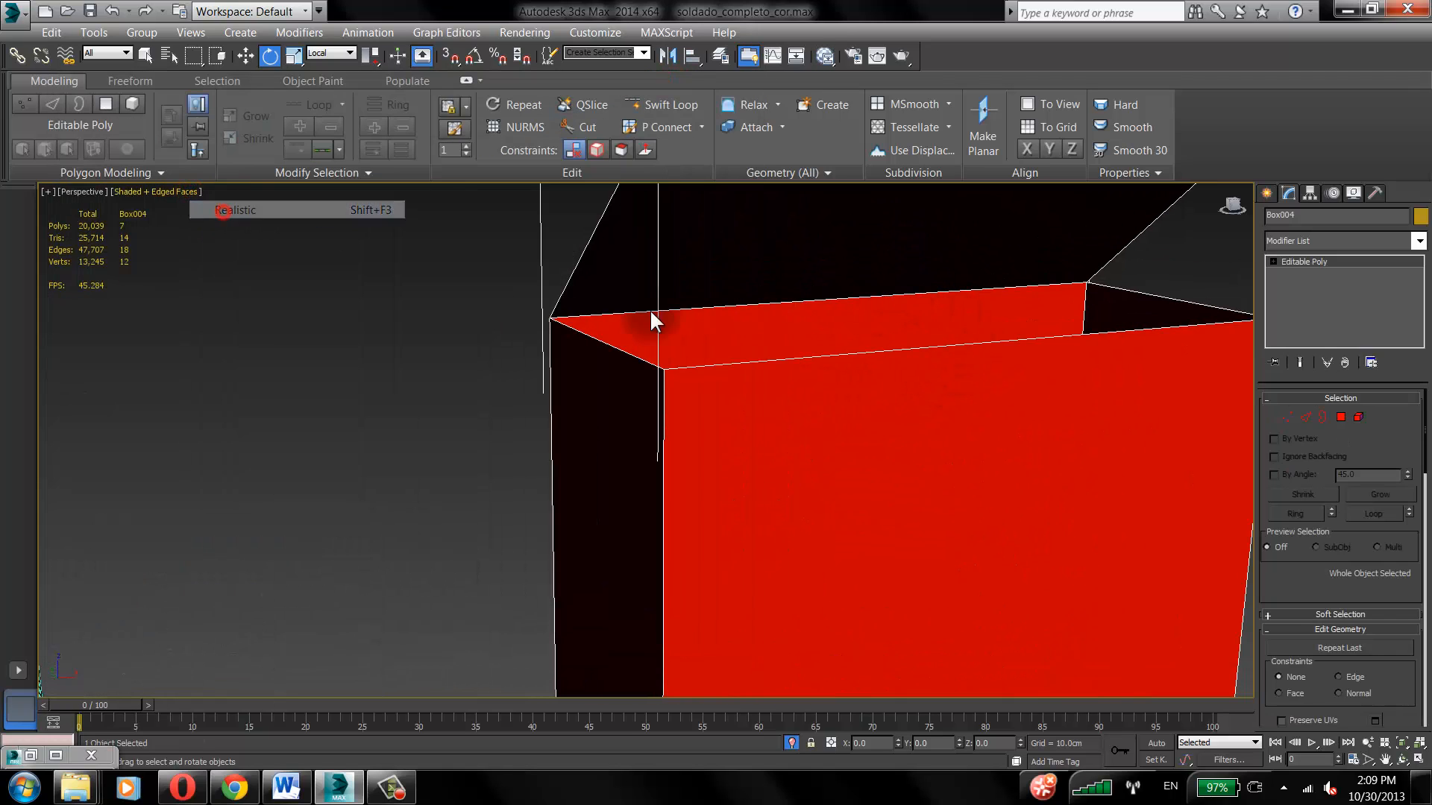
{"action": "mouse_move", "coordinate": [741, 337]}
{"action": "middle_mouse_down"}
{"action": "mouse_move", "coordinate": [691, 329]}
{"action": "mouse_move", "coordinate": [709, 359]}
{"action": "mouse_move", "coordinate": [710, 339]}
{"action": "mouse_move", "coordinate": [731, 346]}
{"action": "middle_mouse_up"}
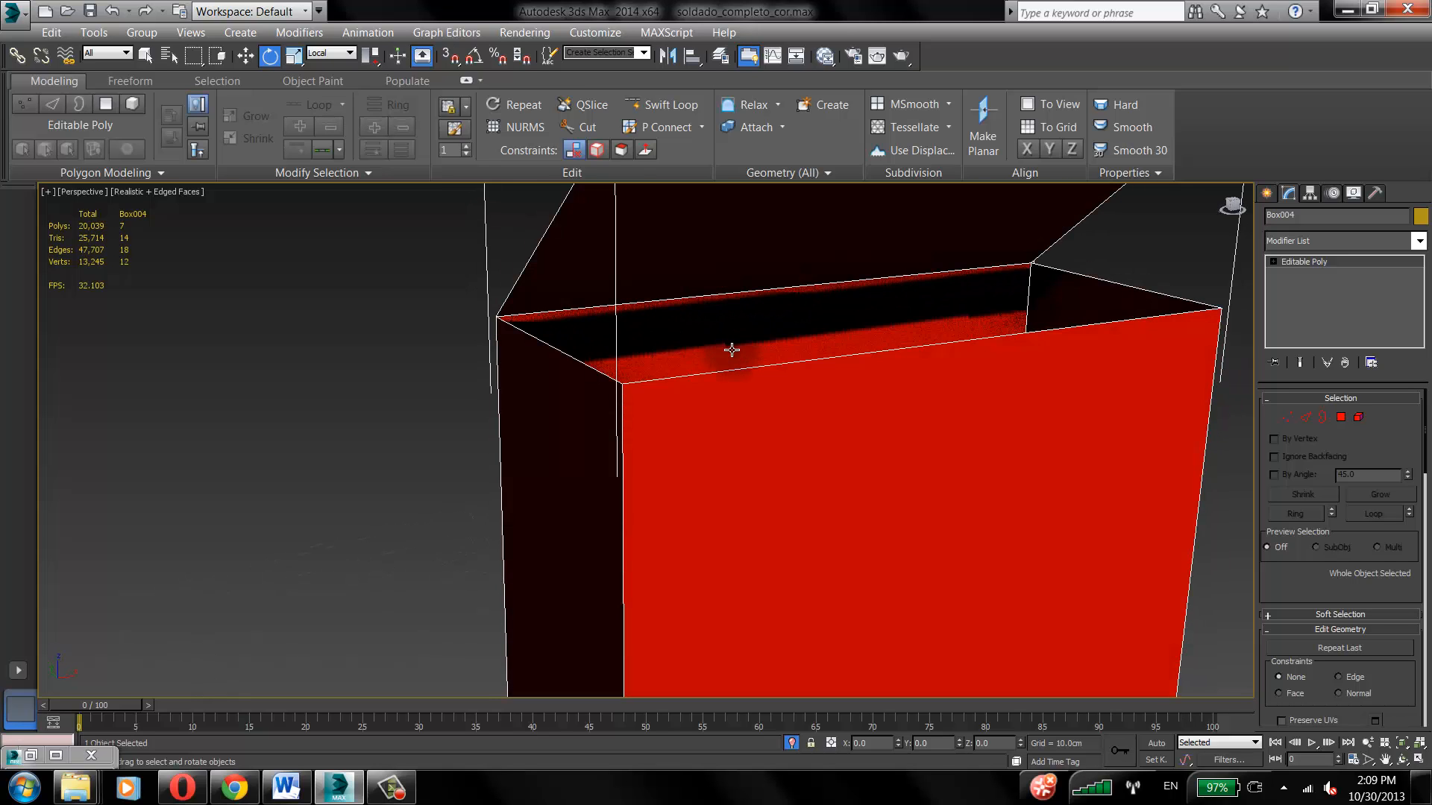
Step: Enable Force 2-Sided in the render setup, render the perspective view of the cereal box, and close the render windows
{"action": "left_click", "coordinate": [854, 54]}
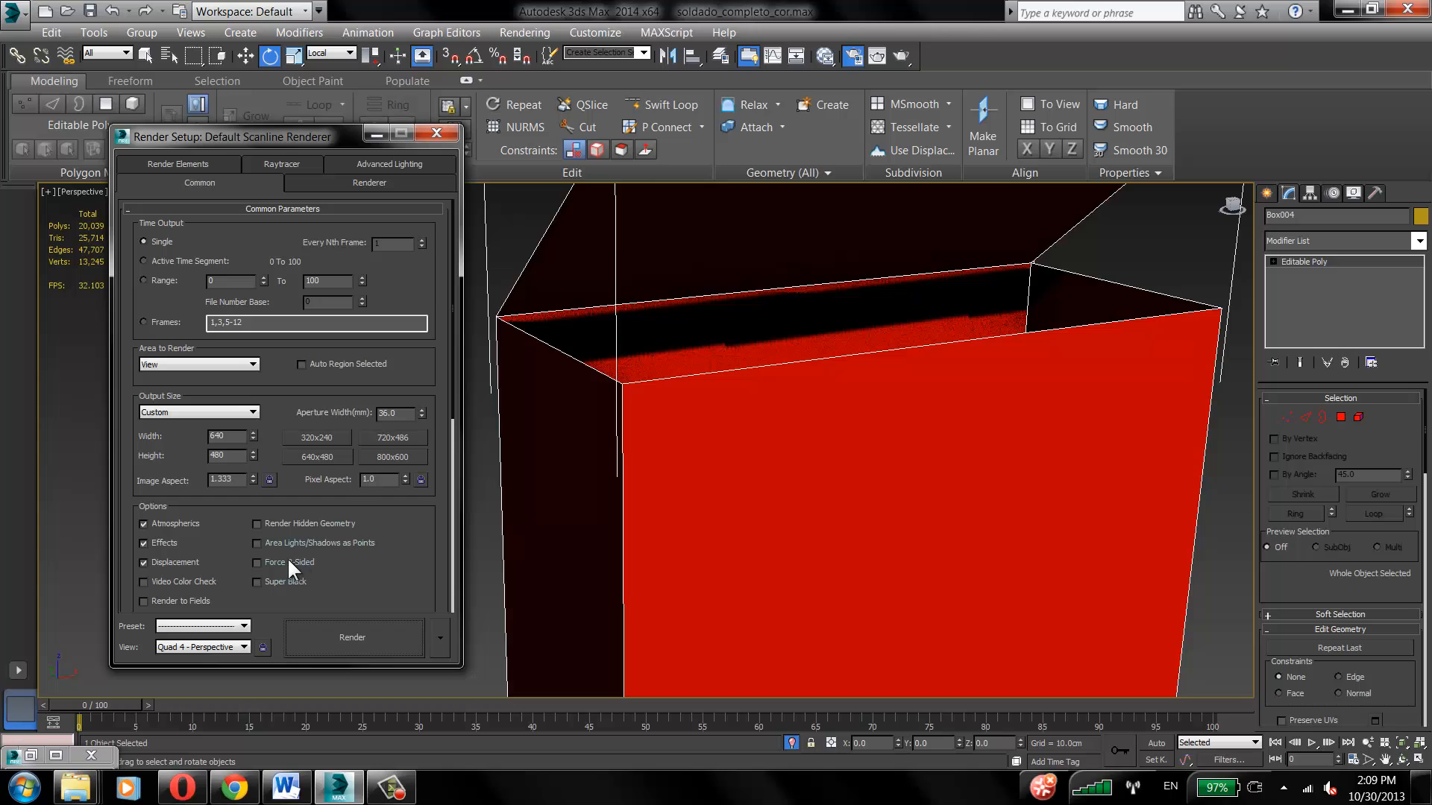
{"action": "left_click", "coordinate": [288, 563]}
{"action": "left_click", "coordinate": [365, 633]}
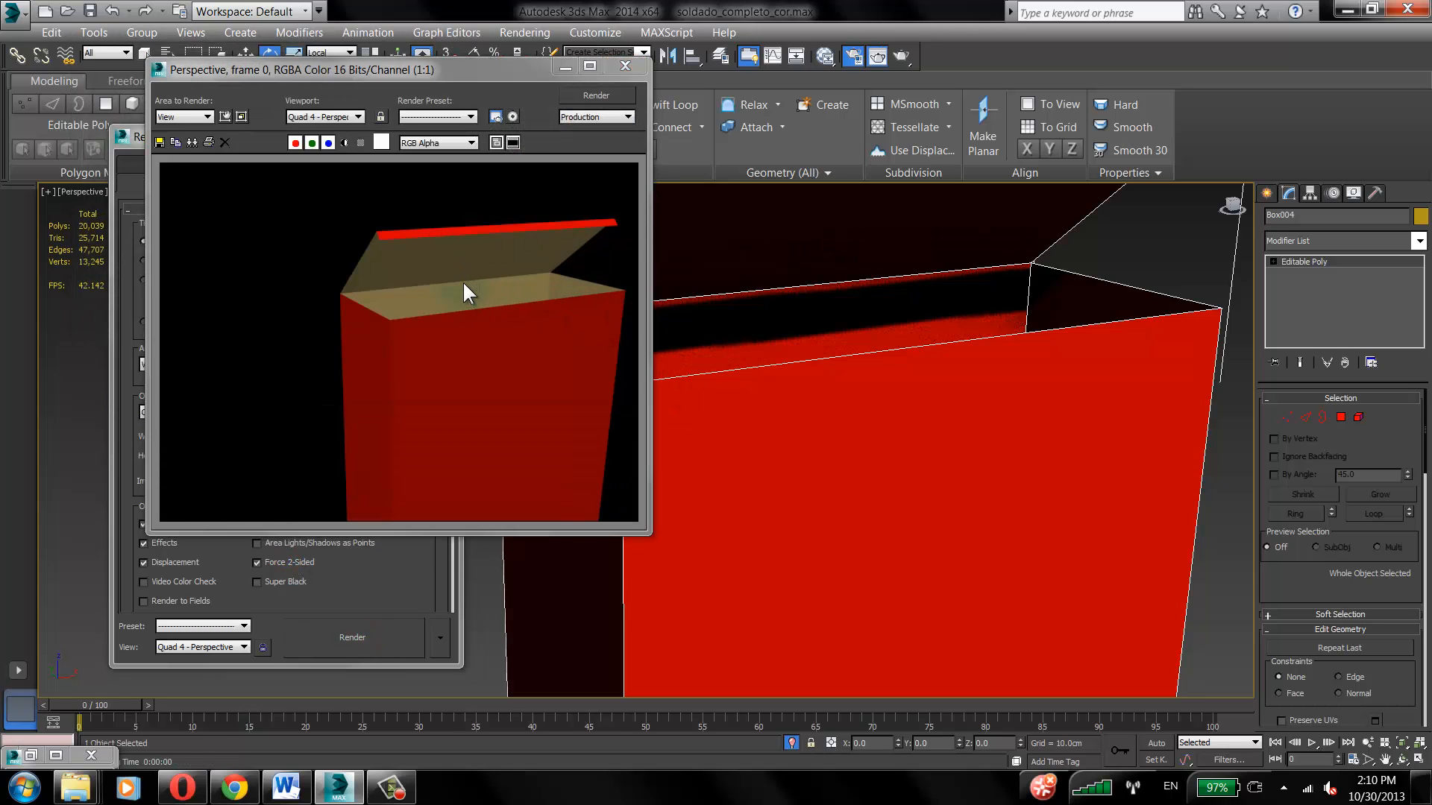
{"action": "left_click", "coordinate": [626, 66]}
{"action": "left_click", "coordinate": [443, 139]}
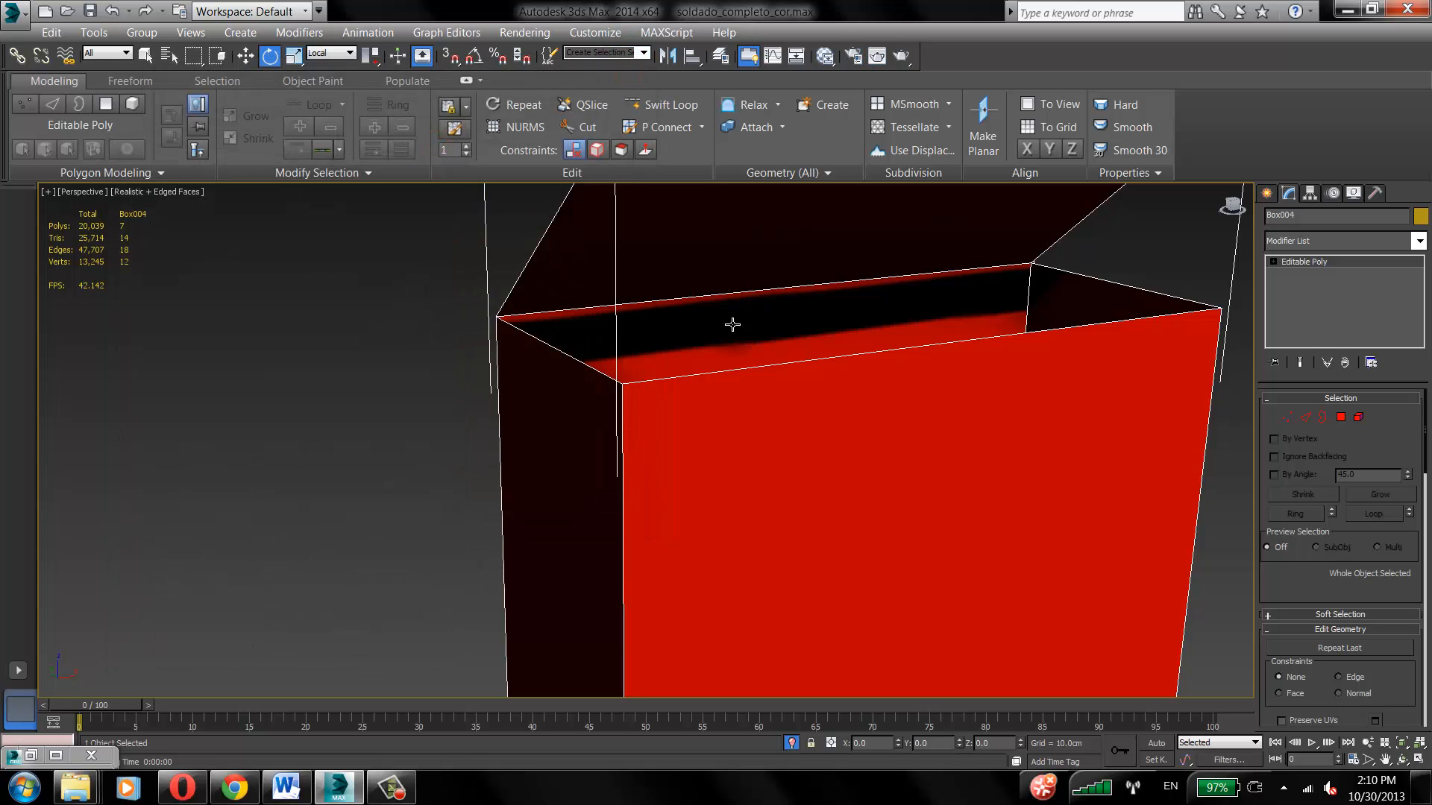
Step: Examine the open lid and inner faces of the cereal box in the viewport
{"action": "scroll", "coordinate": [728, 319], "scroll_direction": "down", "scroll_amount": 5}
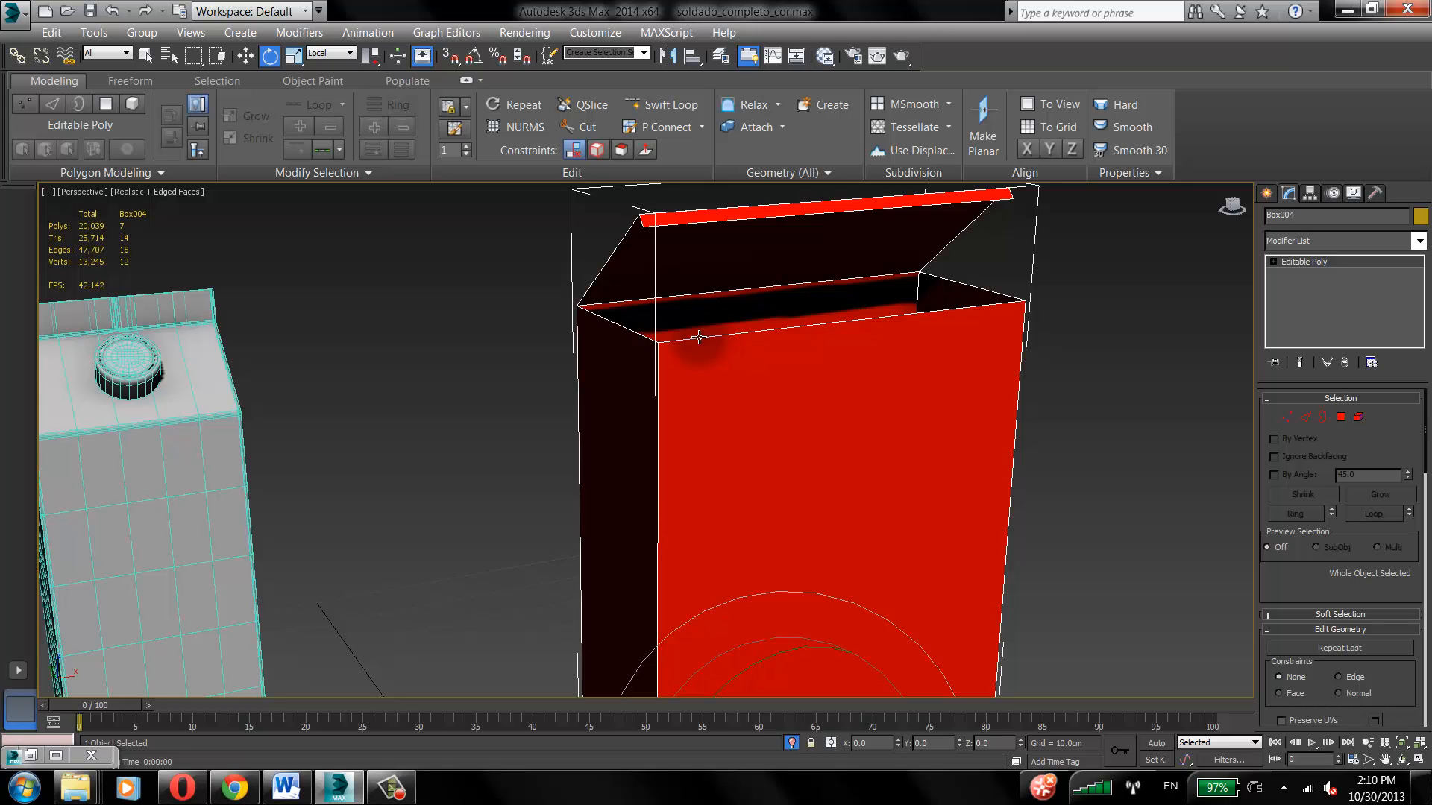
{"action": "middle_click_drag", "start_coordinate": [661, 288], "coordinate": [812, 297], "text": "alt"}
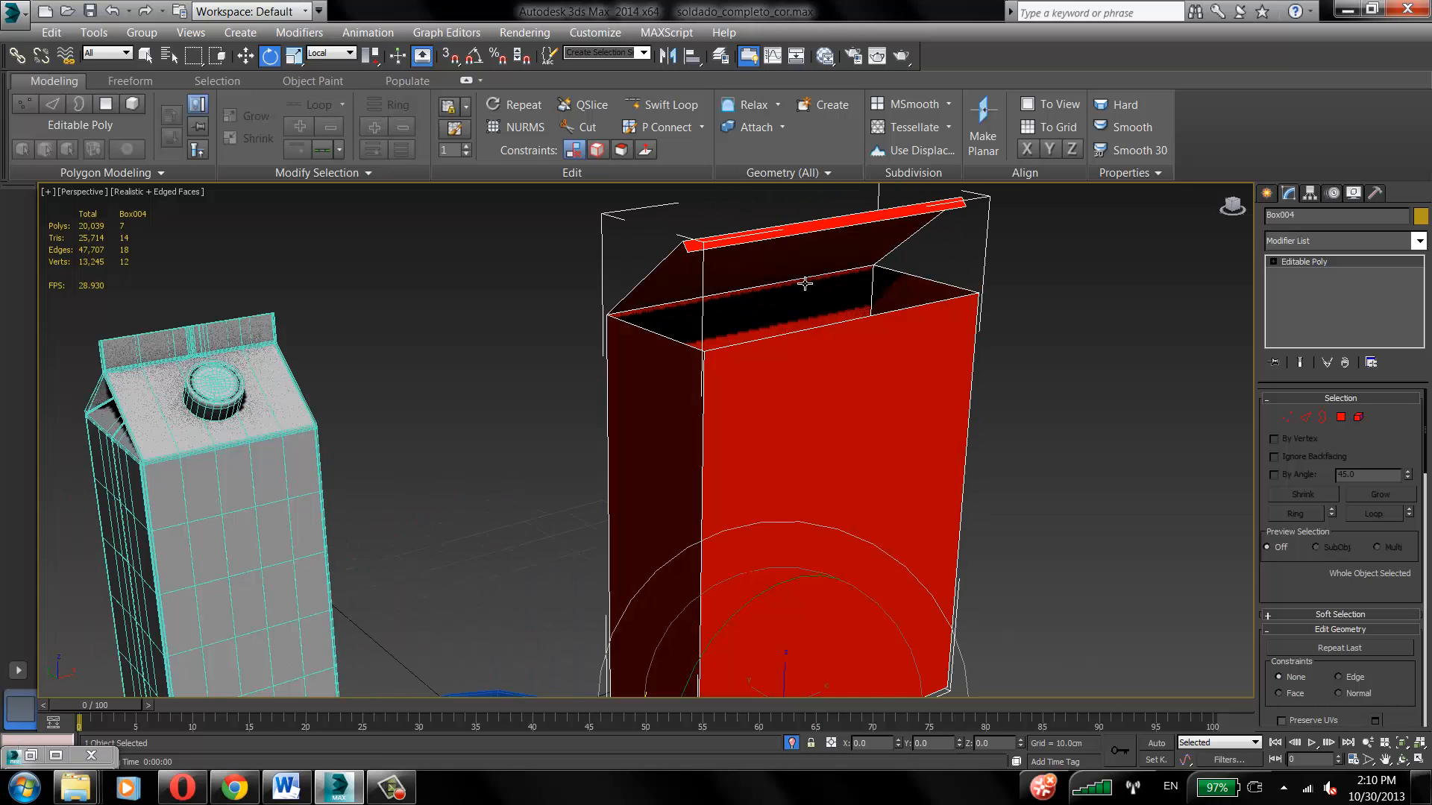
{"action": "middle_click_drag", "start_coordinate": [793, 258], "coordinate": [642, 329], "text": "alt"}
{"action": "scroll", "coordinate": [755, 322], "scroll_direction": "up", "scroll_amount": 3}
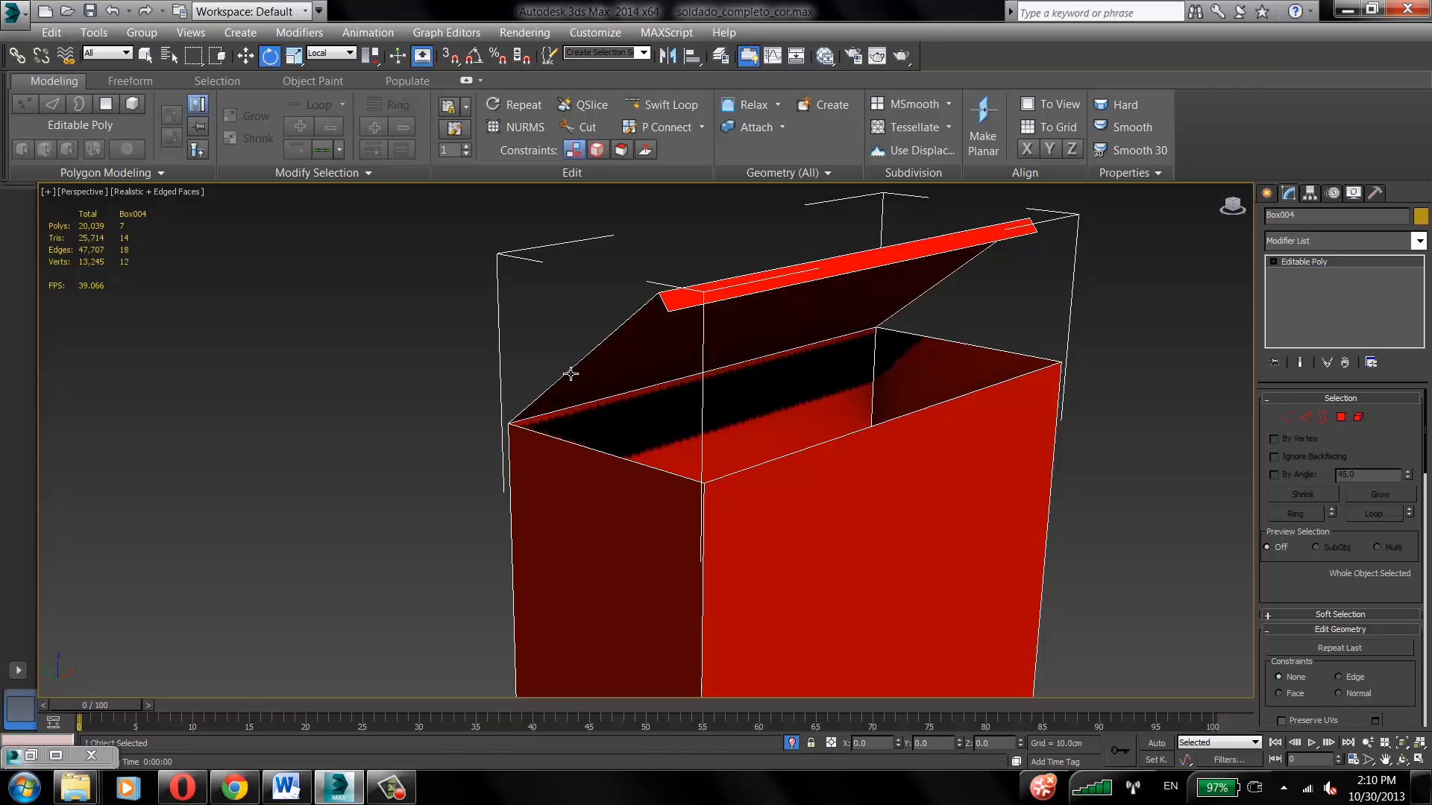
{"action": "middle_click_drag", "start_coordinate": [578, 380], "coordinate": [611, 364]}
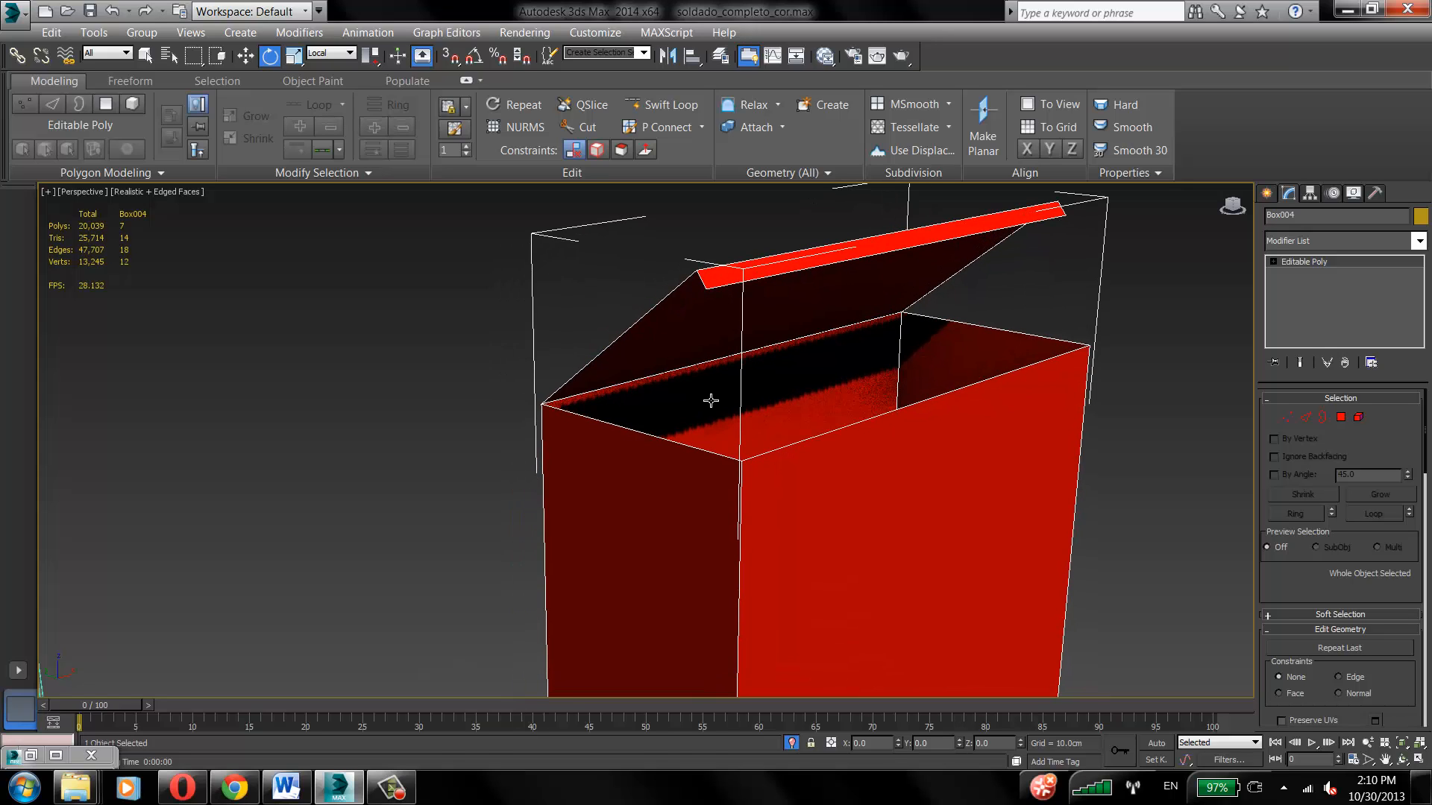
{"action": "scroll", "coordinate": [697, 369], "scroll_direction": "down", "scroll_amount": 4}
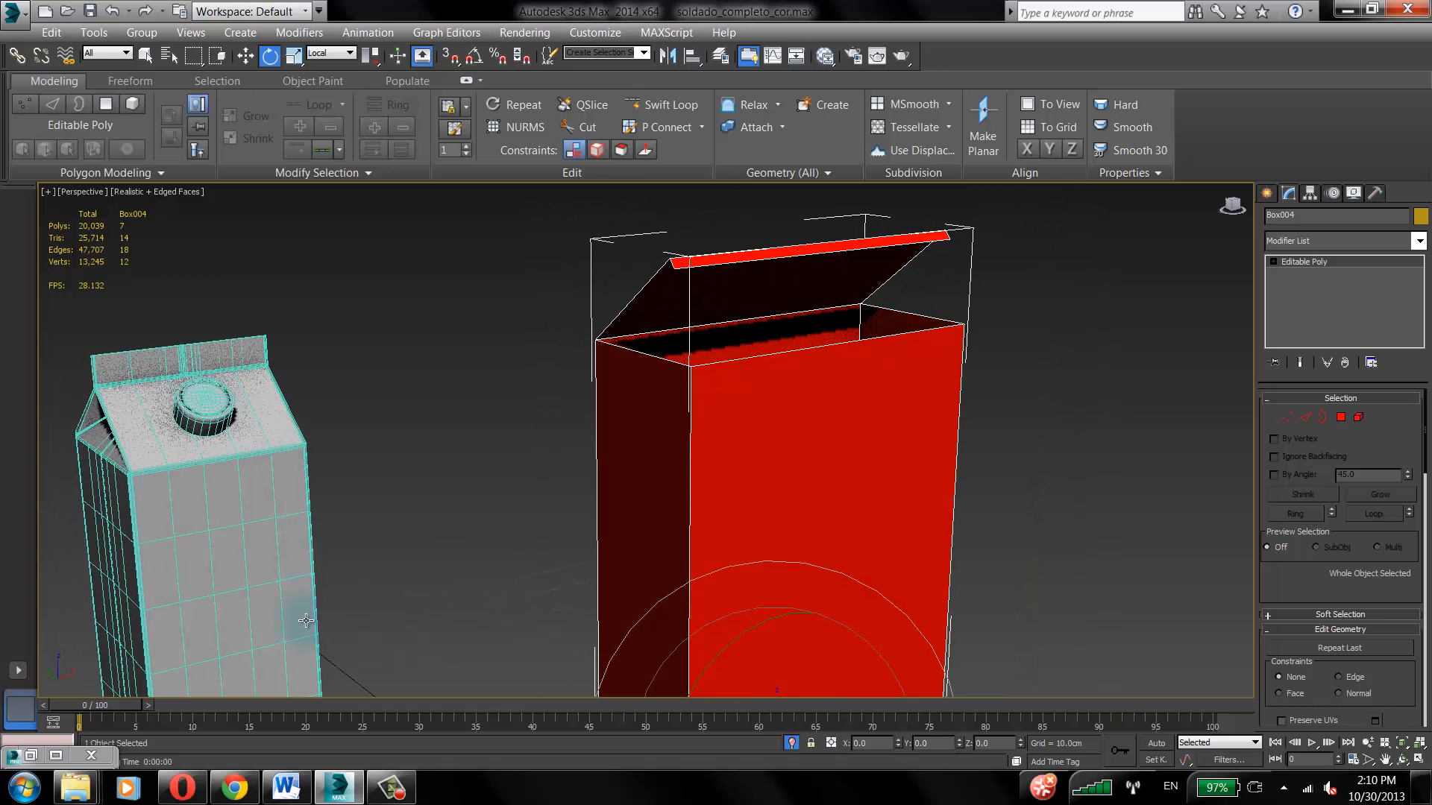
Step: Delete the Double Sided material and its two standard sub-materials from the Slate Material Editor's node view
{"action": "key", "text": "m"}
{"action": "middle_click_drag", "start_coordinate": [371, 465], "coordinate": [360, 528]}
{"action": "left_click", "coordinate": [365, 404]}
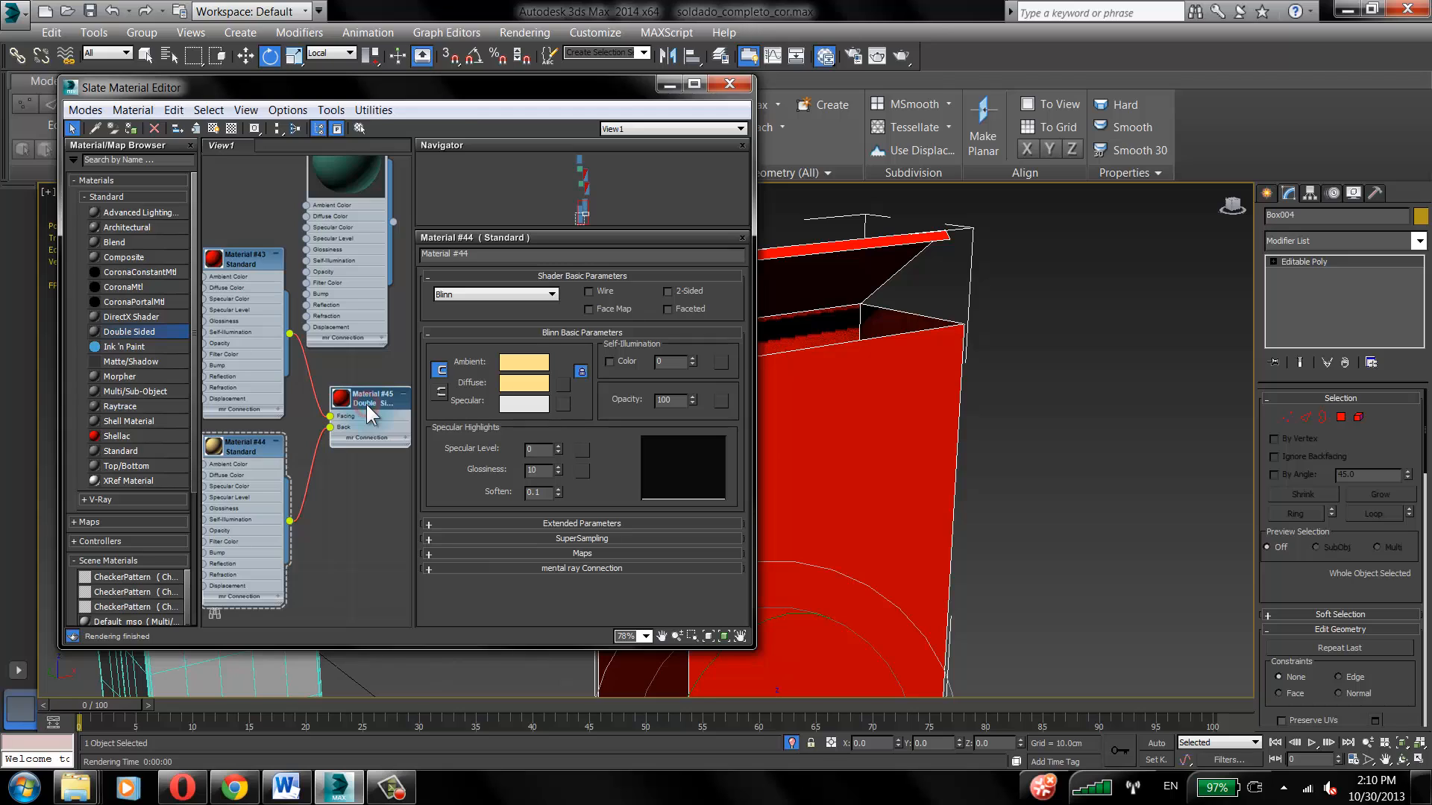
{"action": "key", "text": "Delete"}
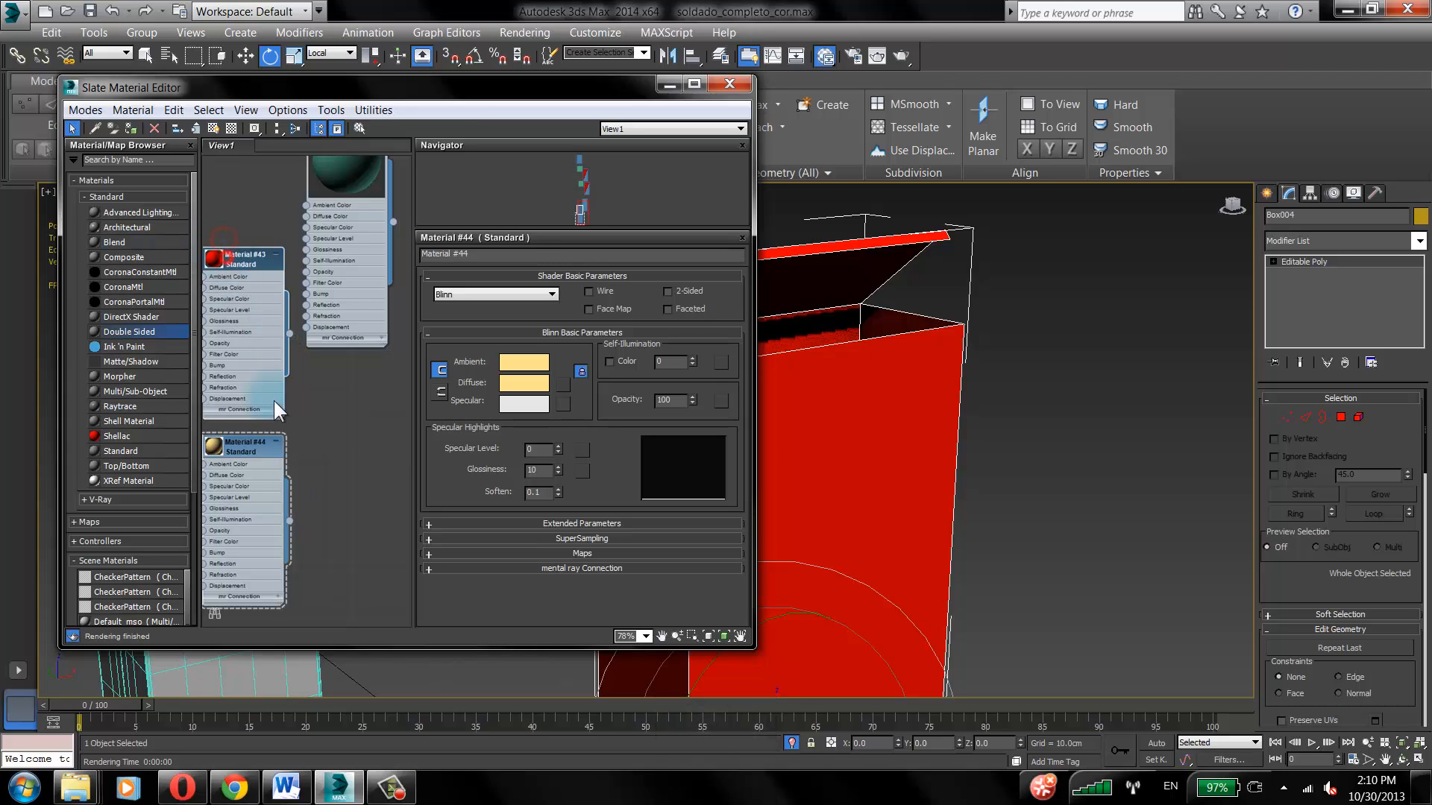
{"action": "key", "text": "Delete"}
{"action": "left_click", "coordinate": [269, 448]}
{"action": "key", "text": "Delete"}
{"action": "middle_click_drag", "start_coordinate": [358, 334], "coordinate": [372, 408]}
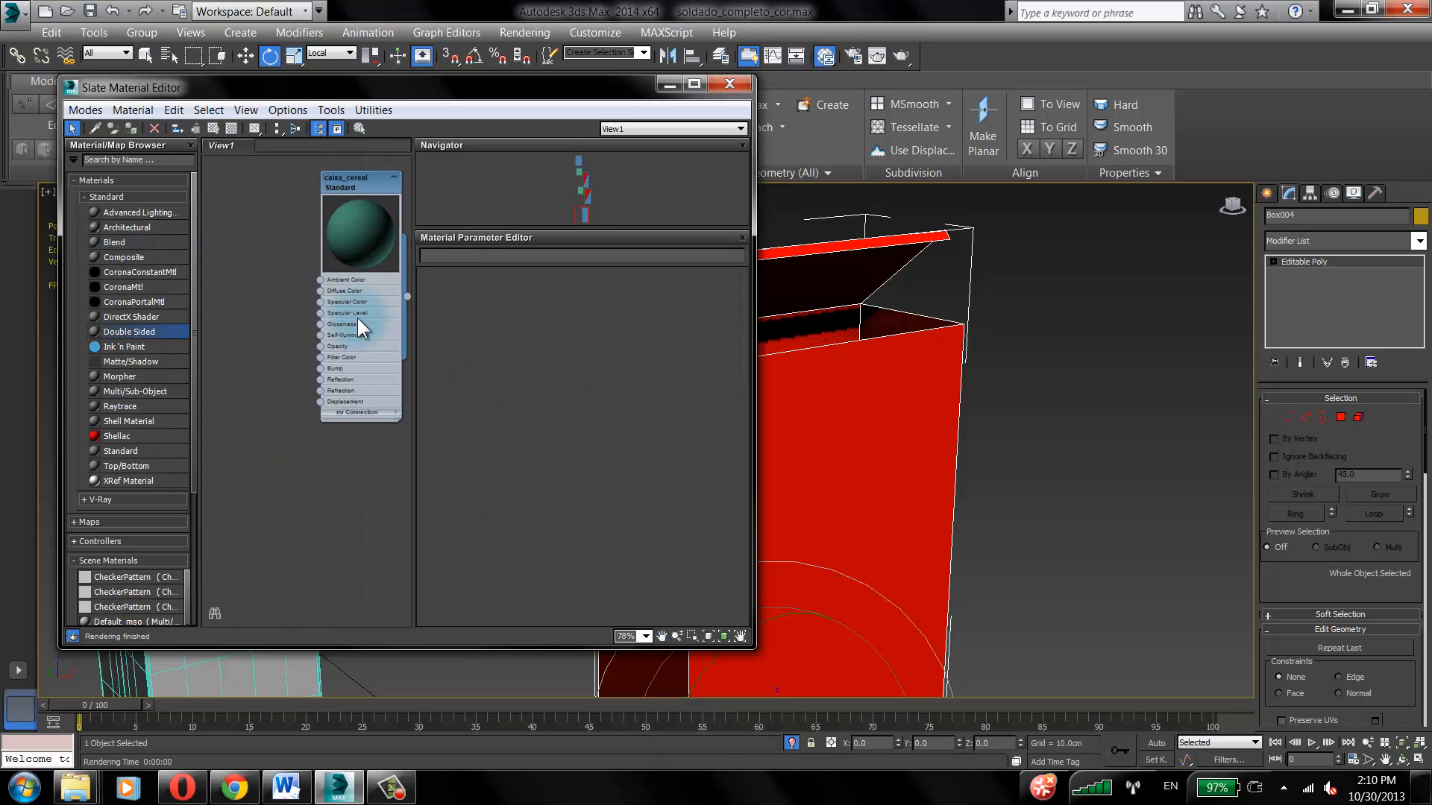
Step: Apply the caixa_cereal material to the cereal box and minimize the Slate Material Editor
{"action": "left_click", "coordinate": [370, 226]}
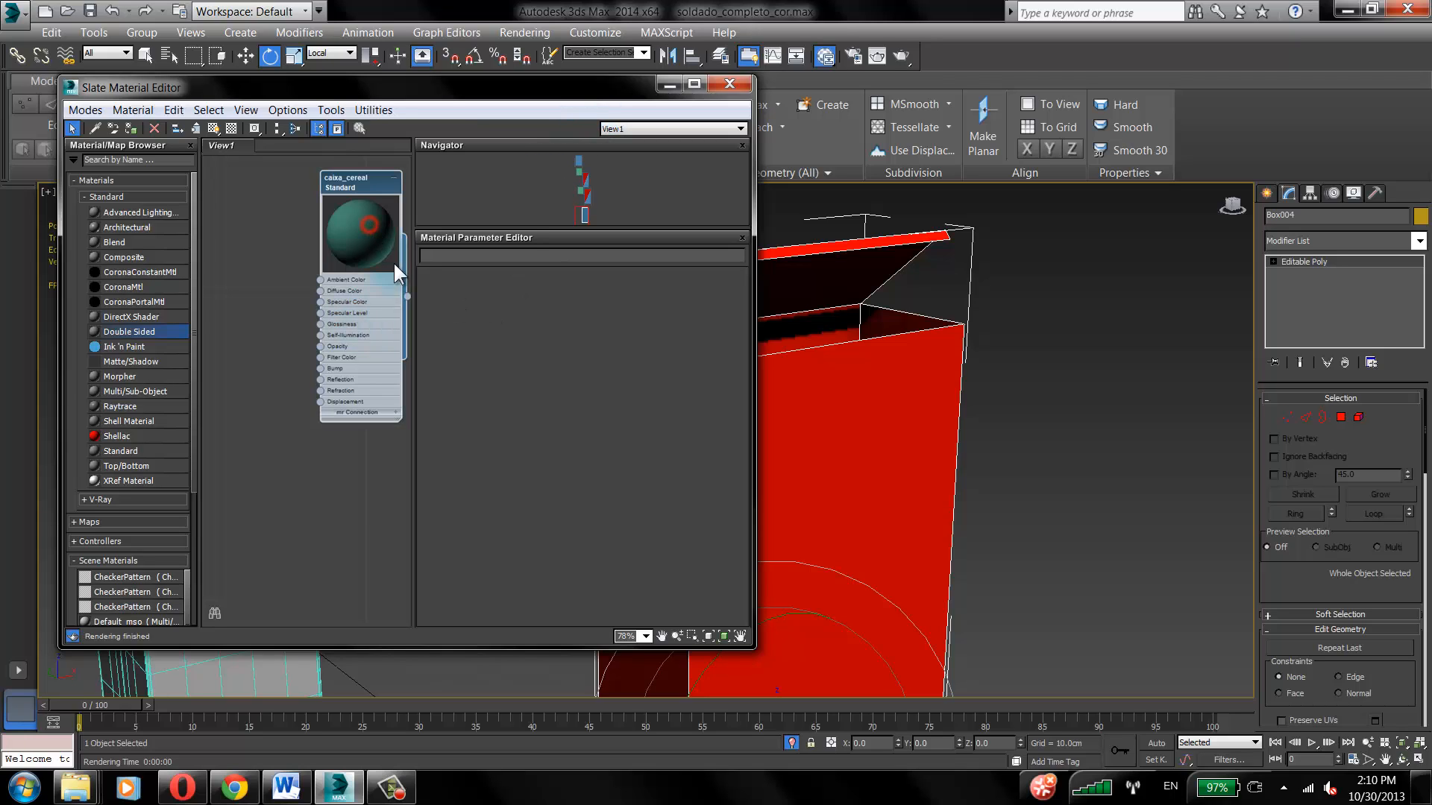
{"action": "left_click_drag", "start_coordinate": [408, 297], "coordinate": [932, 468]}
{"action": "left_click_drag", "start_coordinate": [407, 296], "coordinate": [812, 422]}
{"action": "middle_click_drag", "start_coordinate": [880, 399], "coordinate": [919, 368]}
{"action": "left_click", "coordinate": [667, 85]}
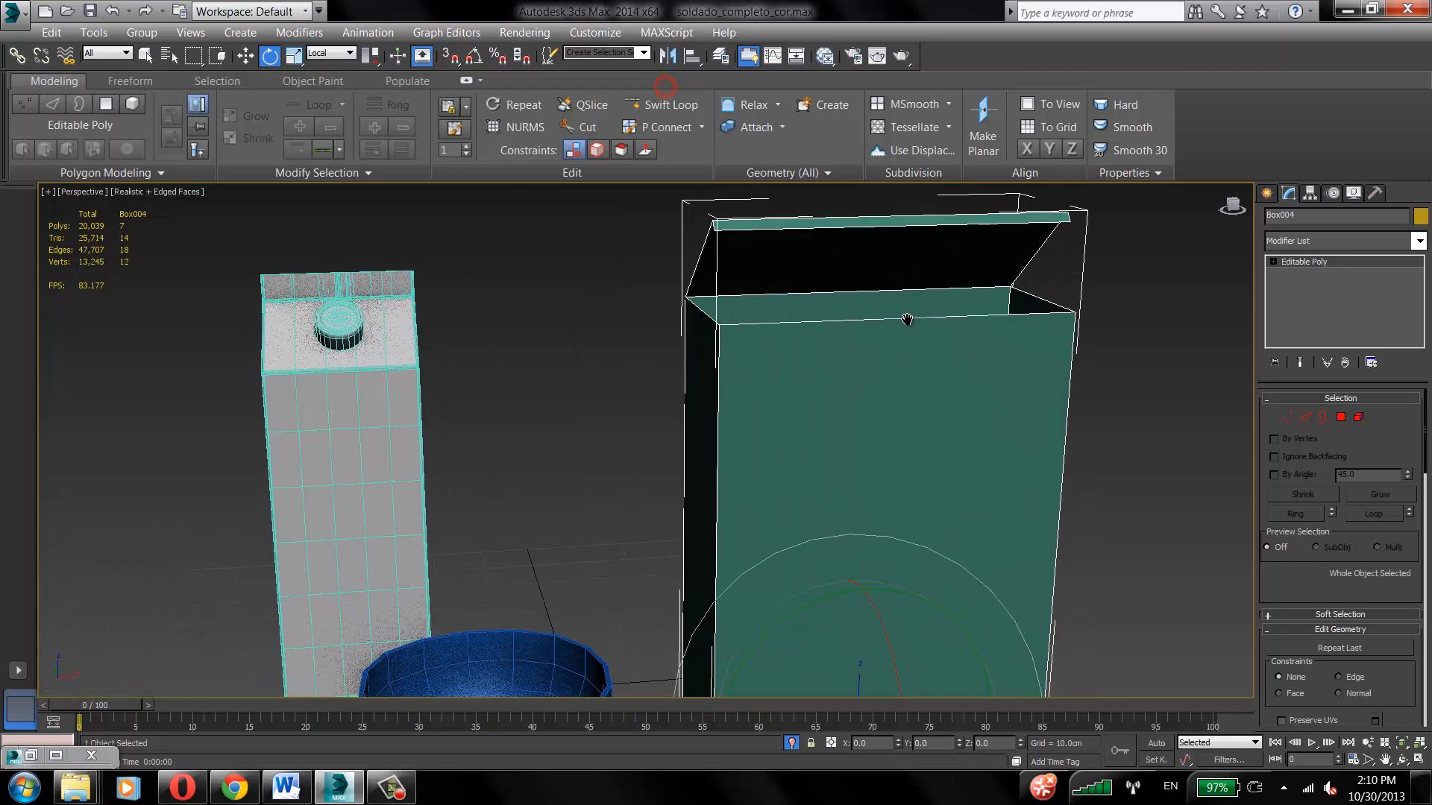
Step: Examine the cereal box's front, sides, back, lid and underside alongside the bowl and milk carton
{"action": "middle_click_drag", "start_coordinate": [911, 320], "coordinate": [908, 342], "text": "alt"}
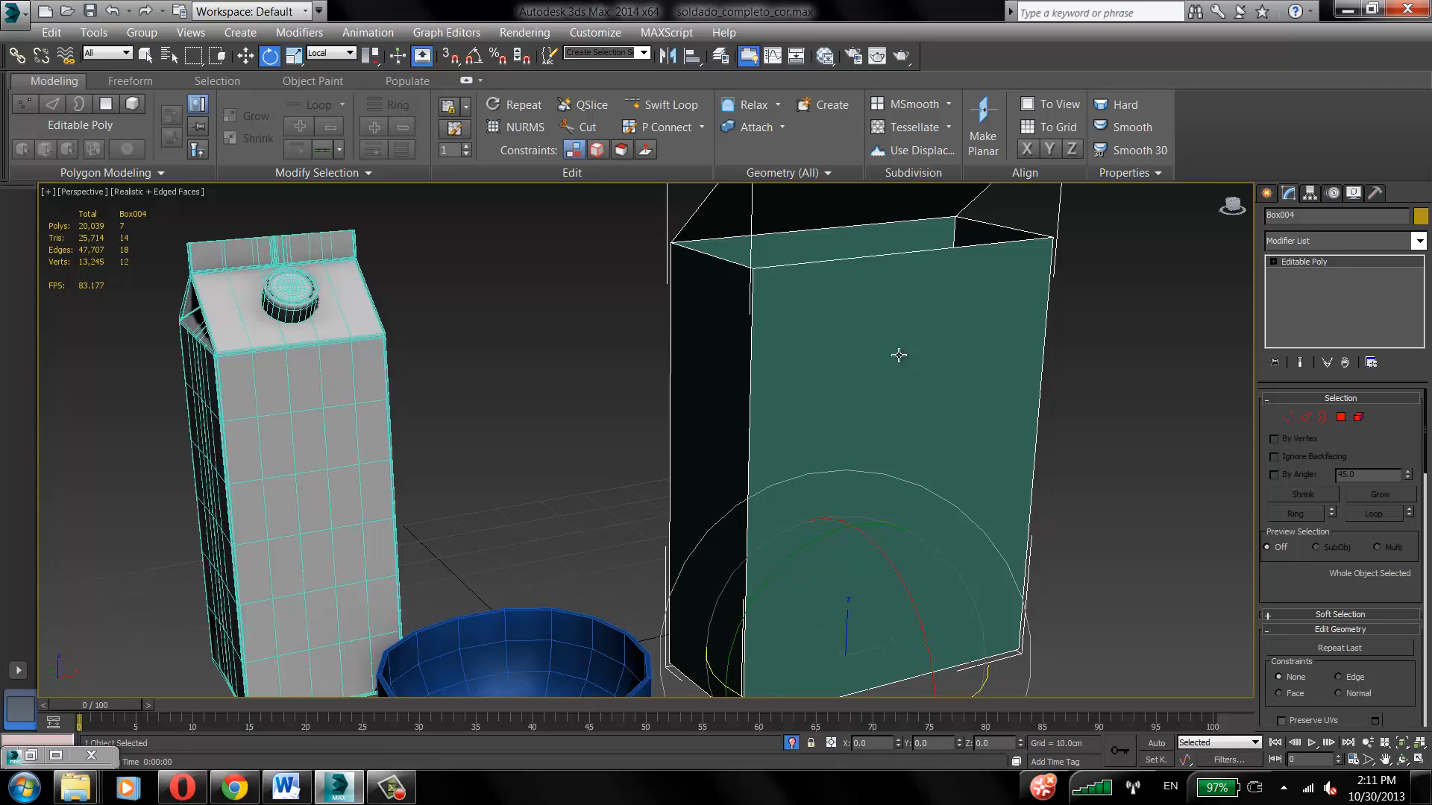
{"action": "middle_click_drag", "start_coordinate": [901, 351], "coordinate": [687, 436], "text": "alt"}
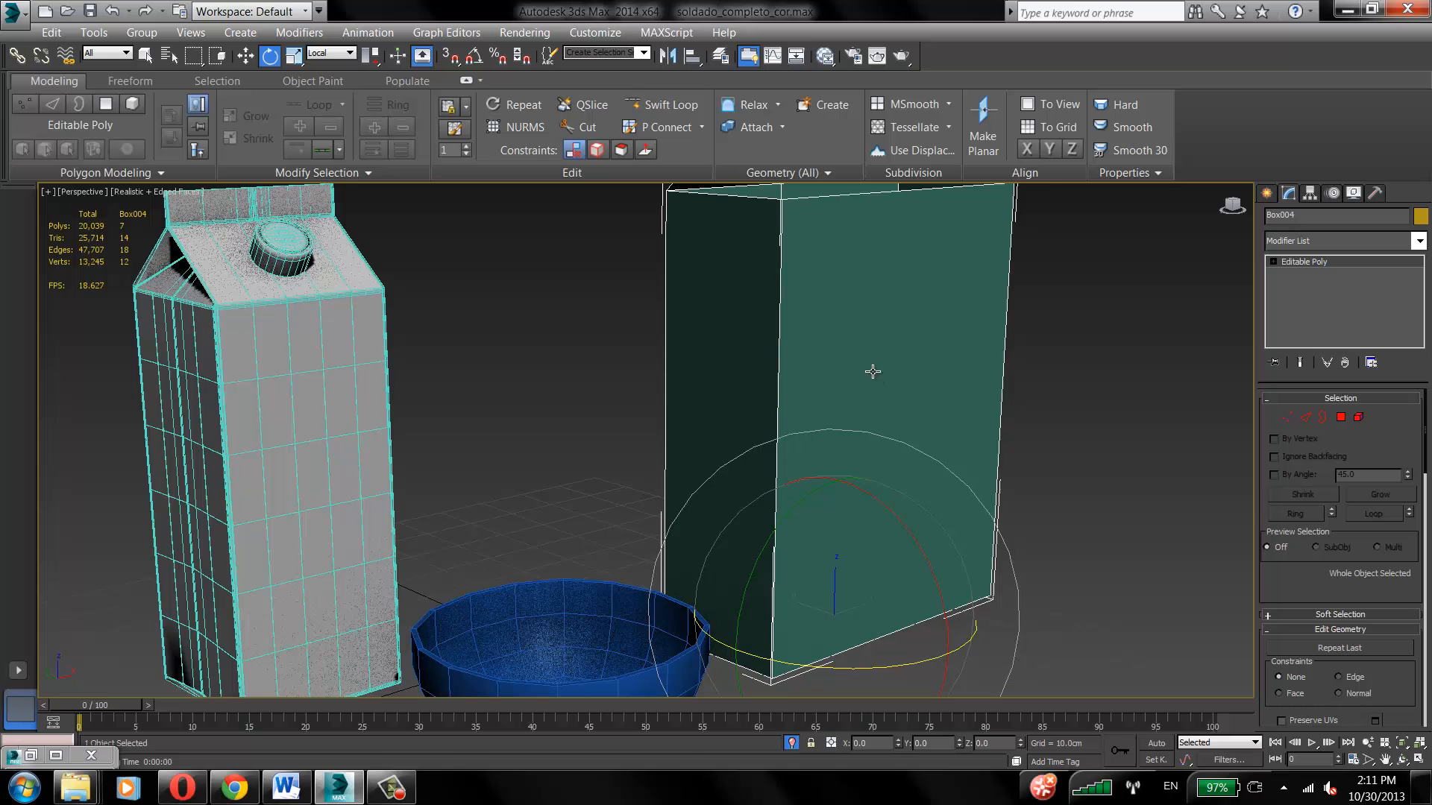
{"action": "middle_click_drag", "start_coordinate": [872, 371], "coordinate": [813, 332], "text": "alt"}
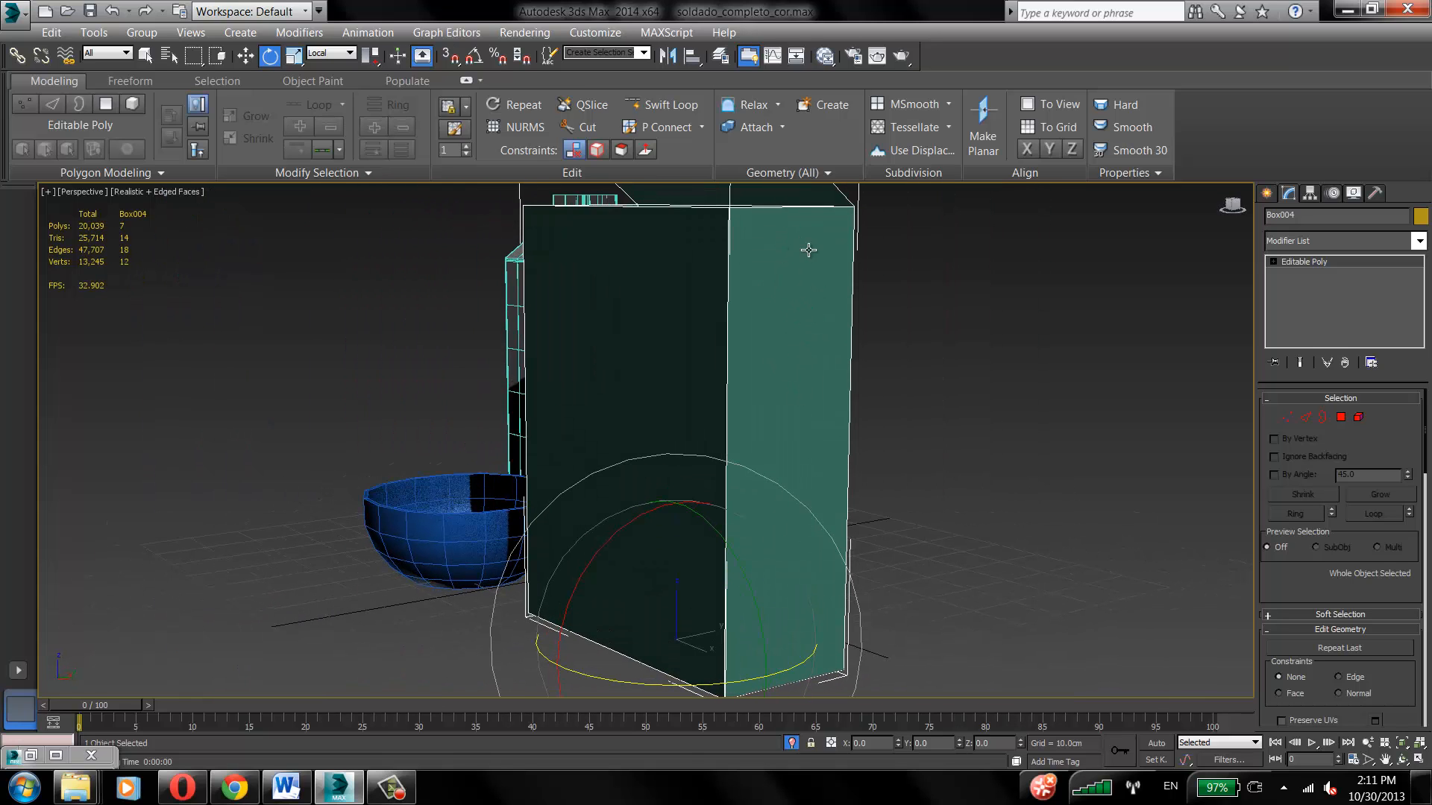
{"action": "middle_click_drag", "start_coordinate": [806, 538], "coordinate": [750, 310], "text": "alt"}
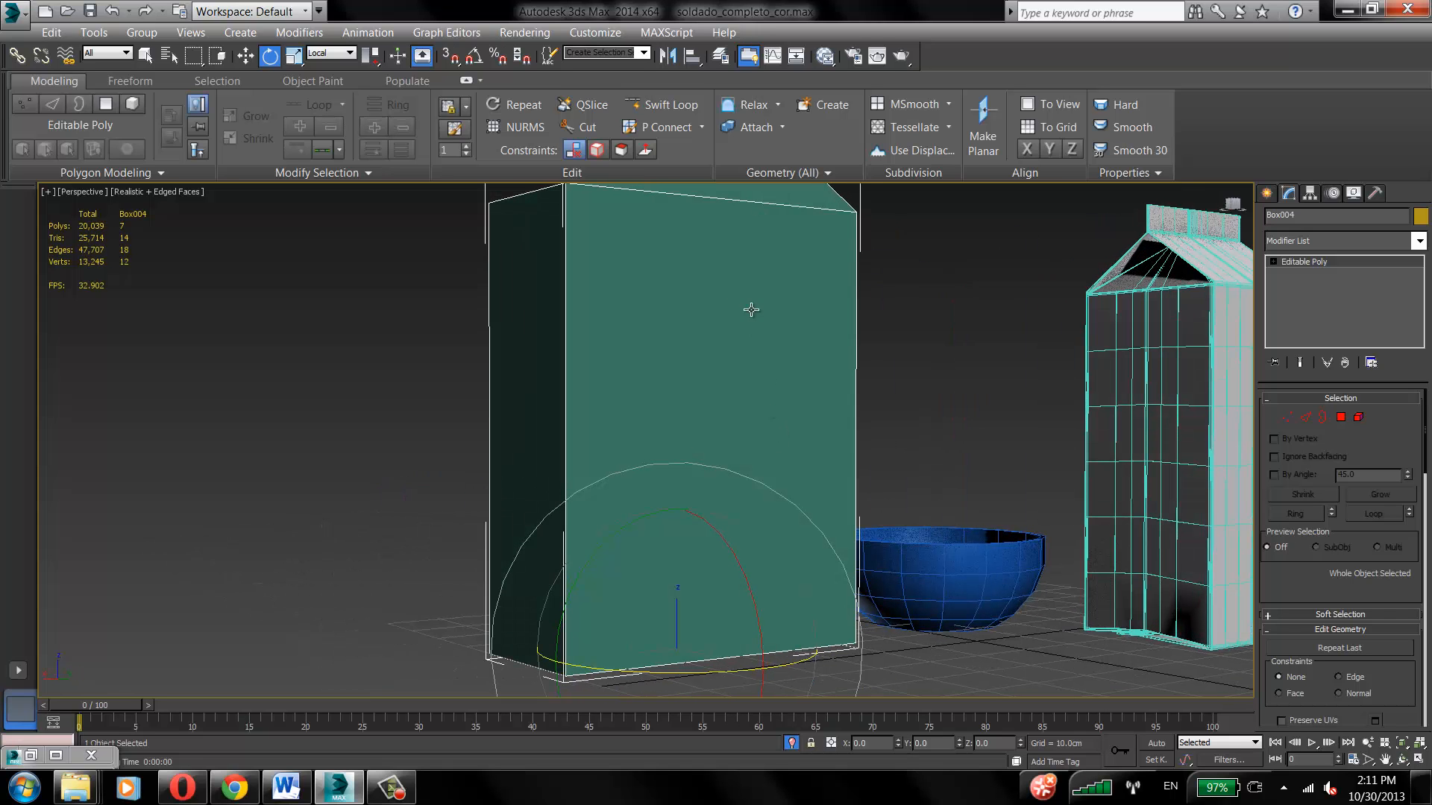
{"action": "middle_click_drag", "start_coordinate": [649, 319], "coordinate": [708, 279], "text": "alt"}
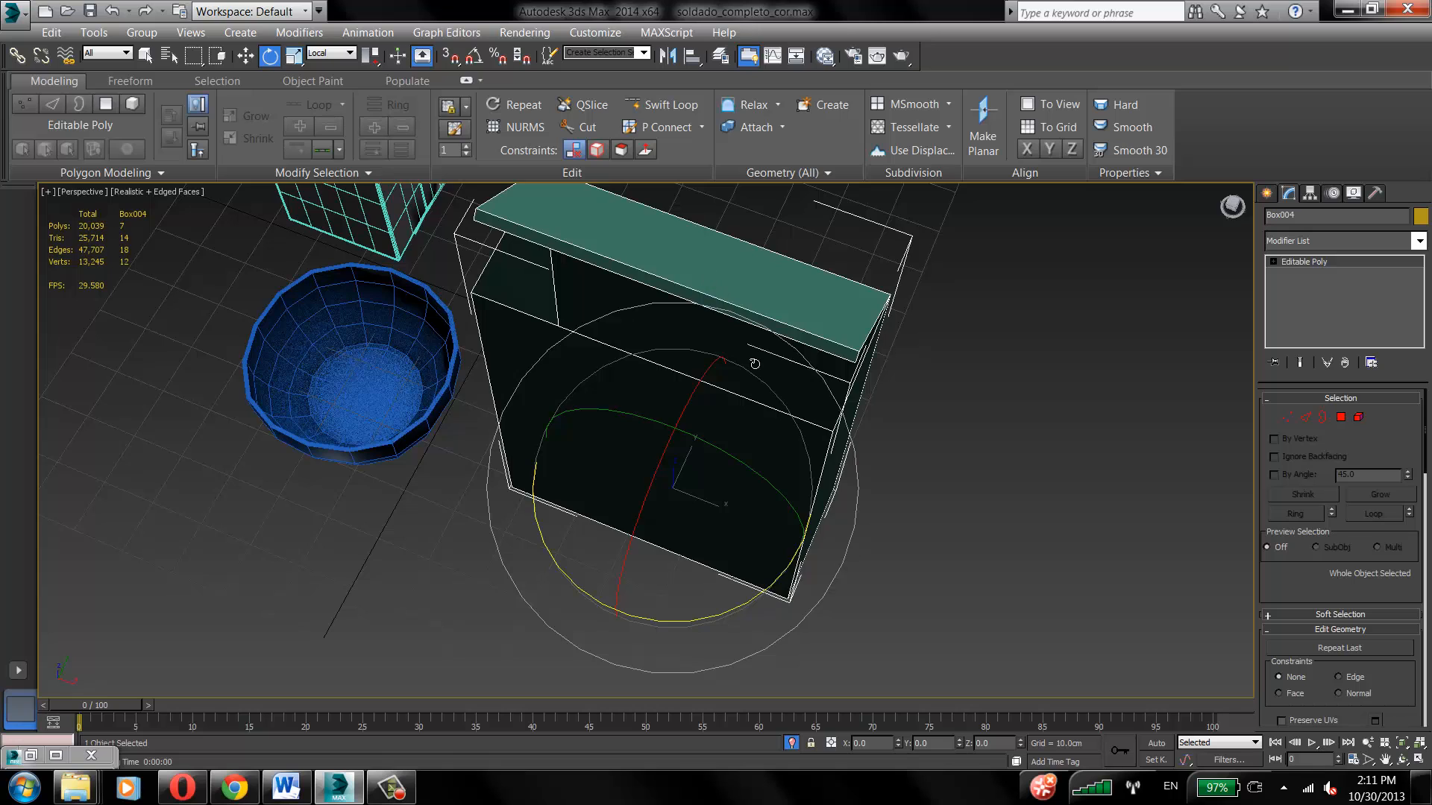
{"action": "middle_click_drag", "start_coordinate": [755, 364], "coordinate": [832, 600], "text": "alt"}
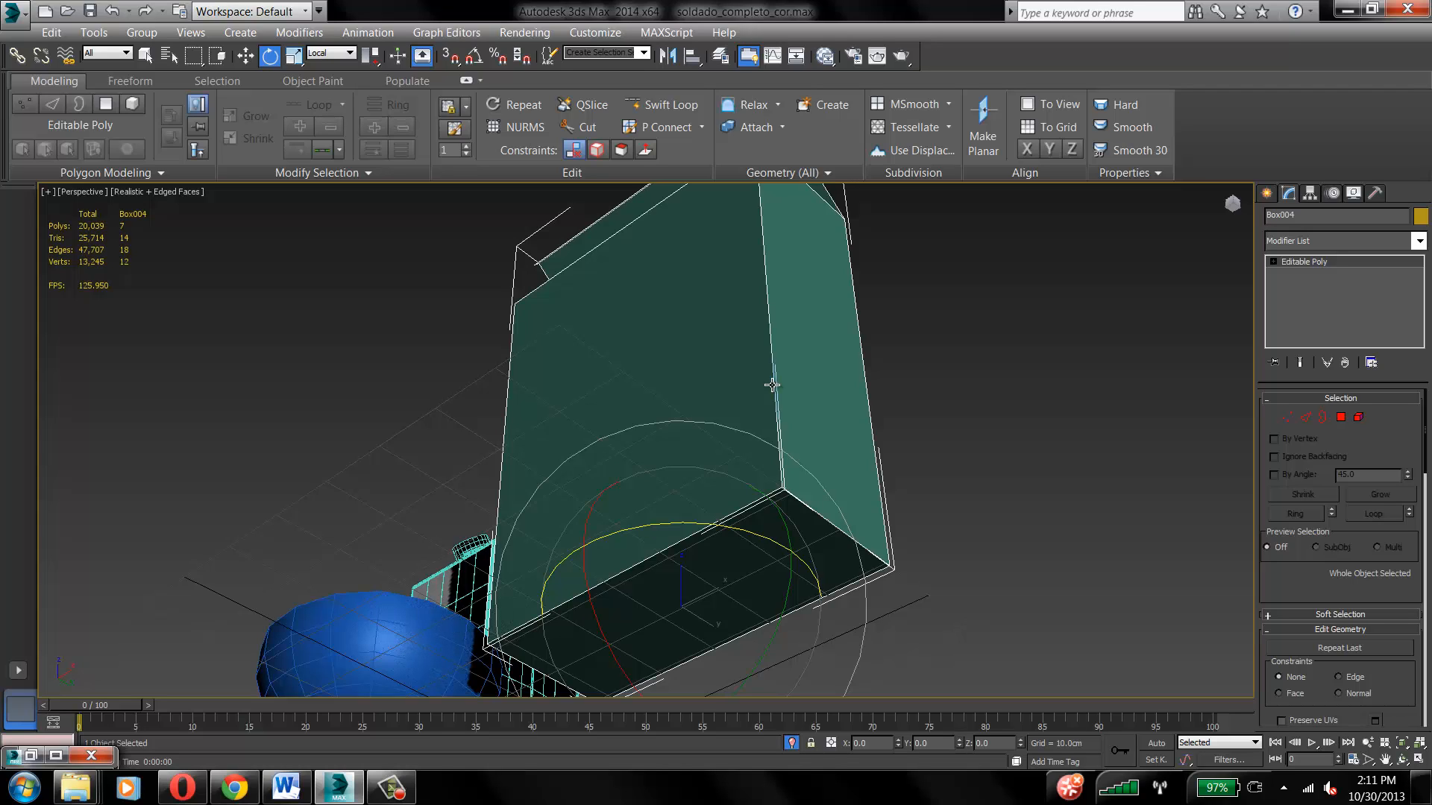
{"action": "middle_click_drag", "start_coordinate": [656, 323], "coordinate": [759, 393], "text": "alt"}
{"action": "scroll", "coordinate": [783, 425], "scroll_direction": "down", "scroll_amount": 4}
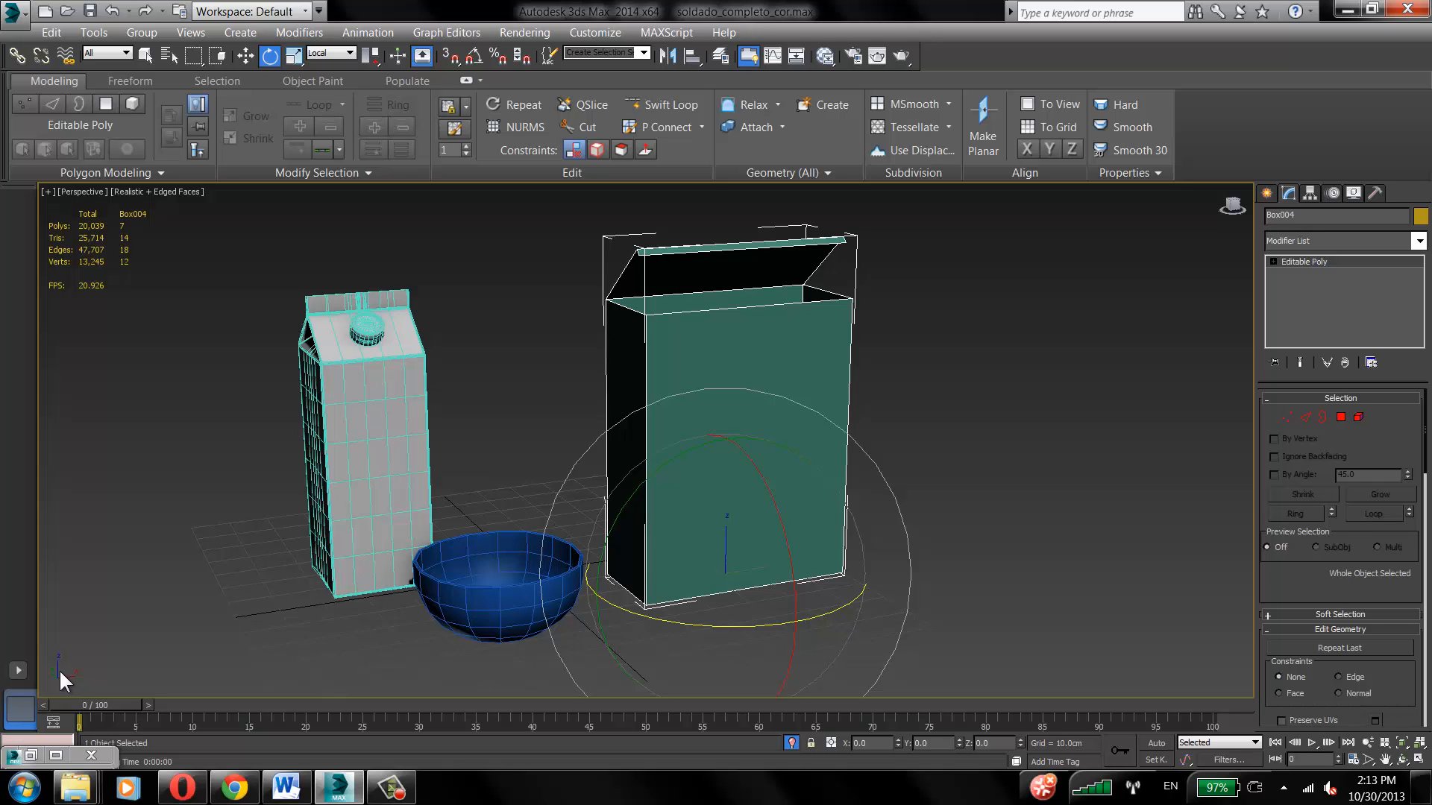
{"action": "scroll", "coordinate": [549, 435], "scroll_direction": "up", "scroll_amount": 3}
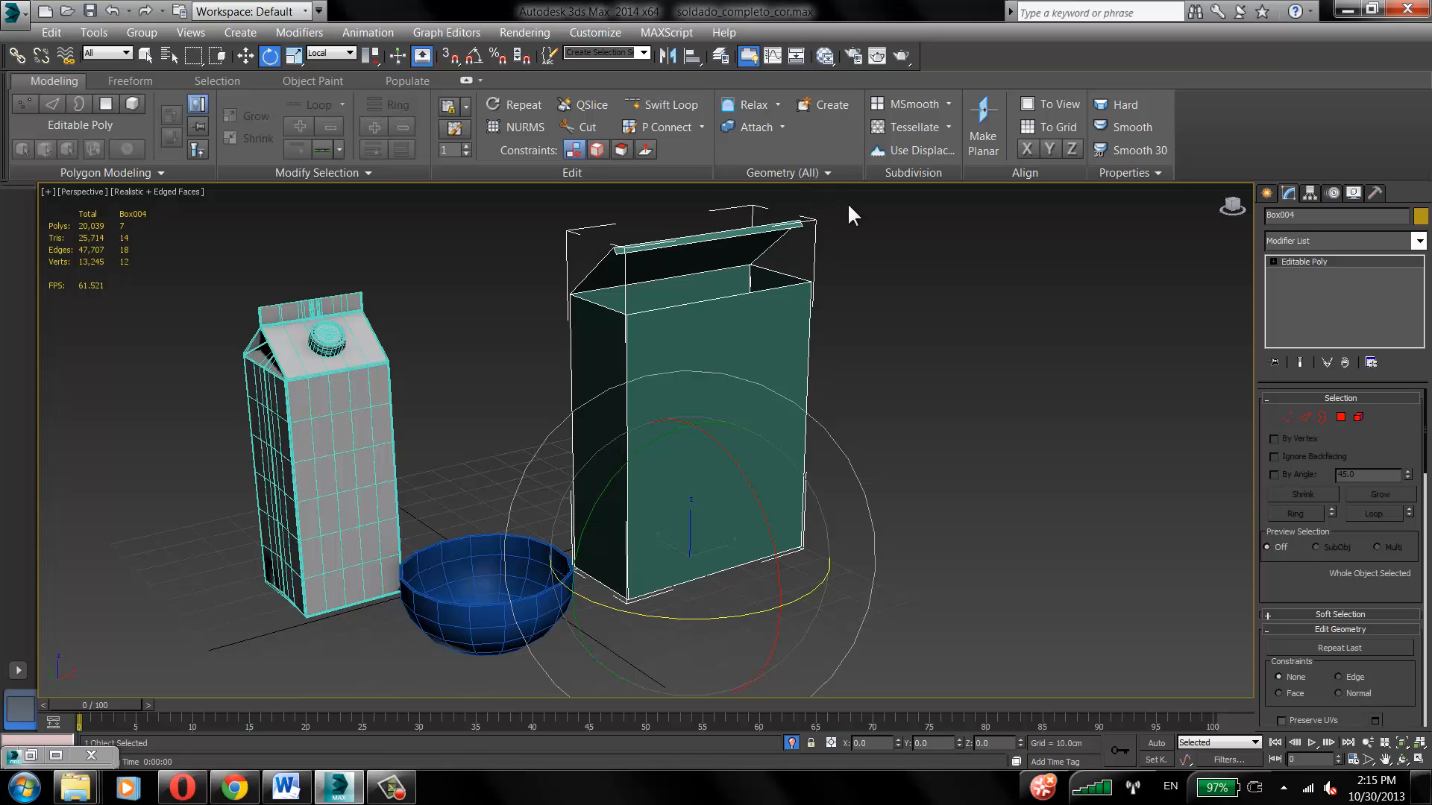
{"action": "mouse_move", "coordinate": [798, 283]}
{"action": "middle_mouse_down", "text": "alt"}
{"action": "mouse_move", "coordinate": [840, 241]}
{"action": "mouse_move", "coordinate": [812, 293]}
{"action": "middle_mouse_up", "text": "alt"}
{"action": "scroll", "coordinate": [811, 293], "scroll_direction": "up", "scroll_amount": 4}
{"action": "scroll", "coordinate": [811, 294], "scroll_direction": "down", "scroll_amount": 5}
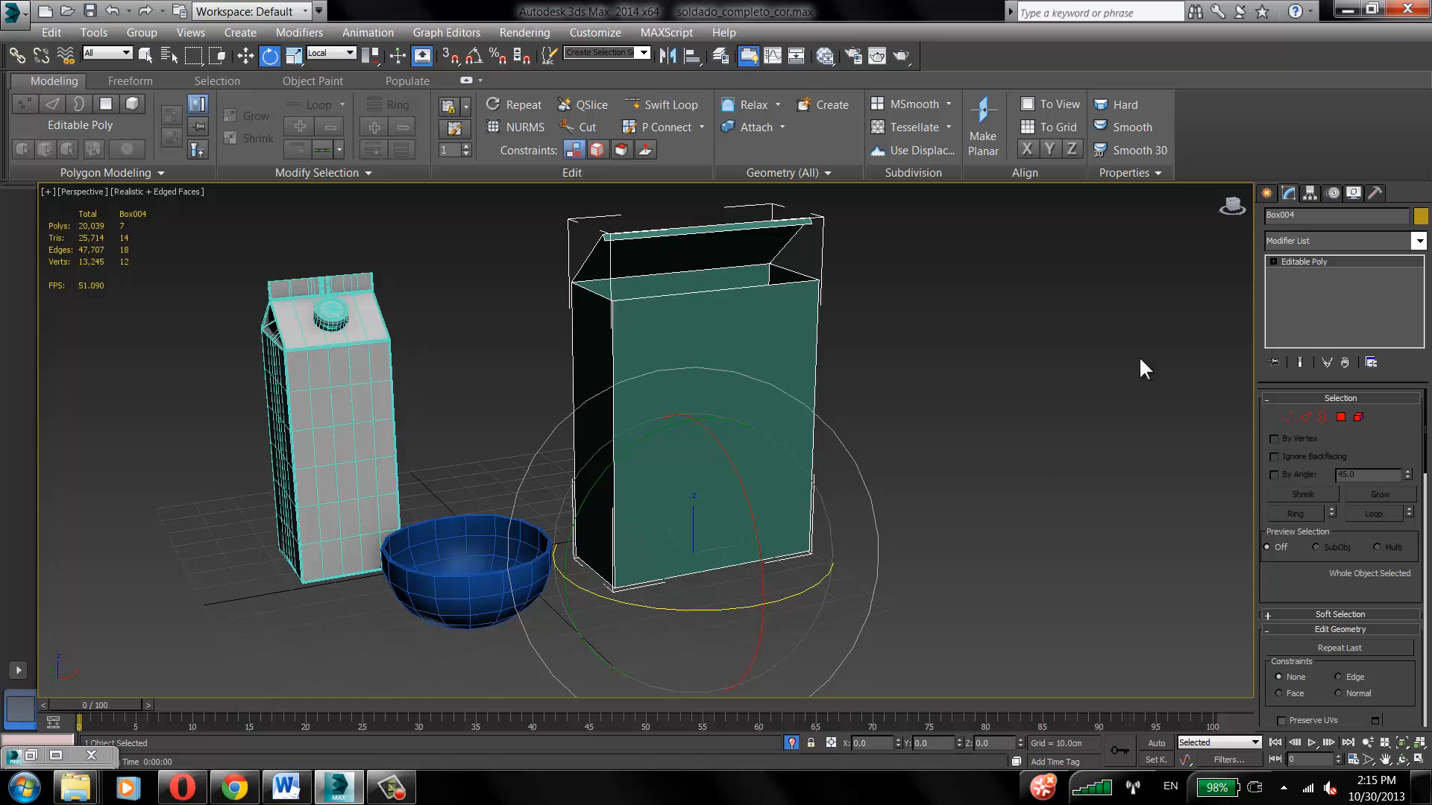
{"action": "middle_click_drag", "start_coordinate": [879, 417], "coordinate": [858, 425]}
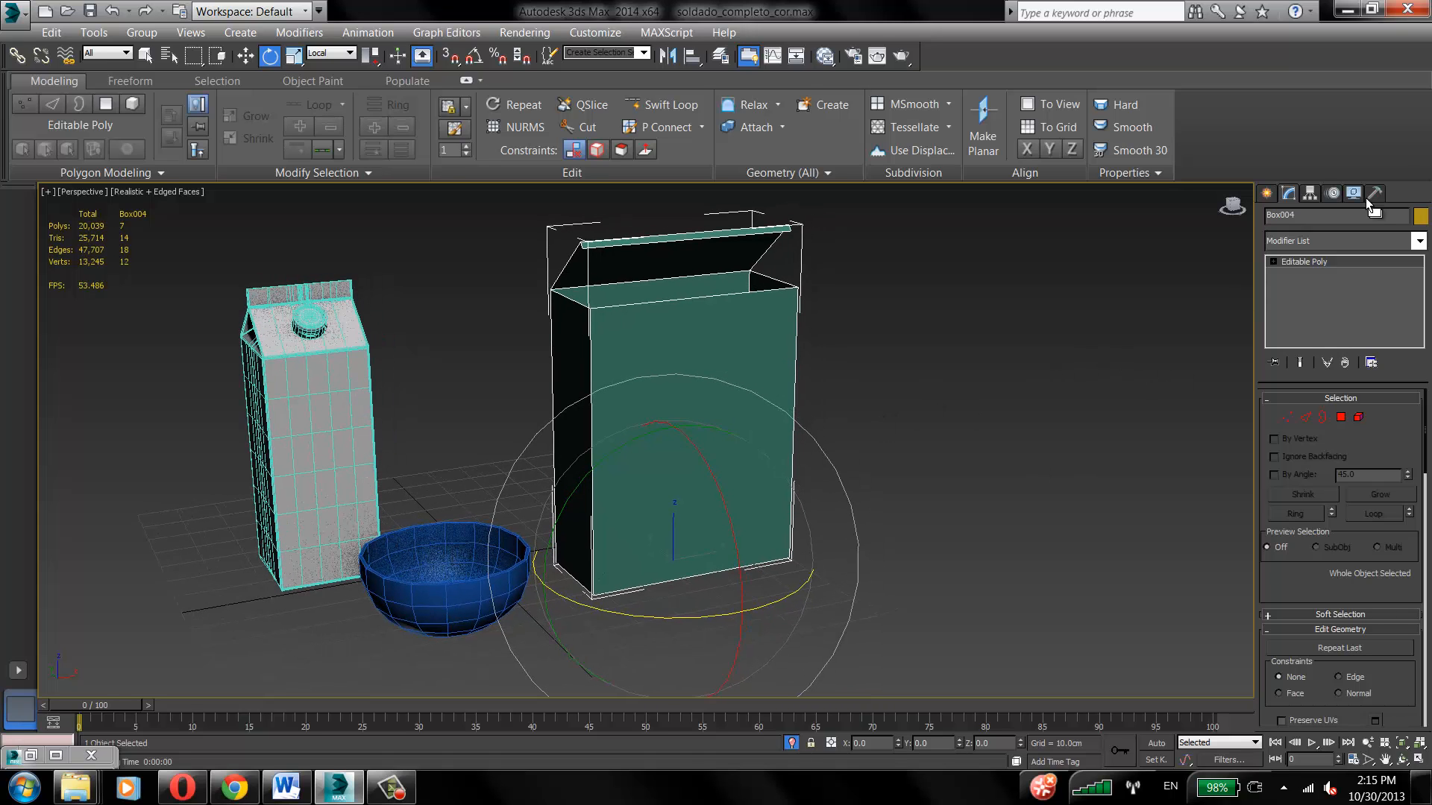
Step: Switch the perspective viewport's shading to Shaded
{"action": "left_click", "coordinate": [156, 192]}
{"action": "left_click", "coordinate": [207, 227]}
Step: Start the Windows Magnifier to enlarge the cereal box's modifier list
{"action": "left_click", "coordinate": [1419, 240]}
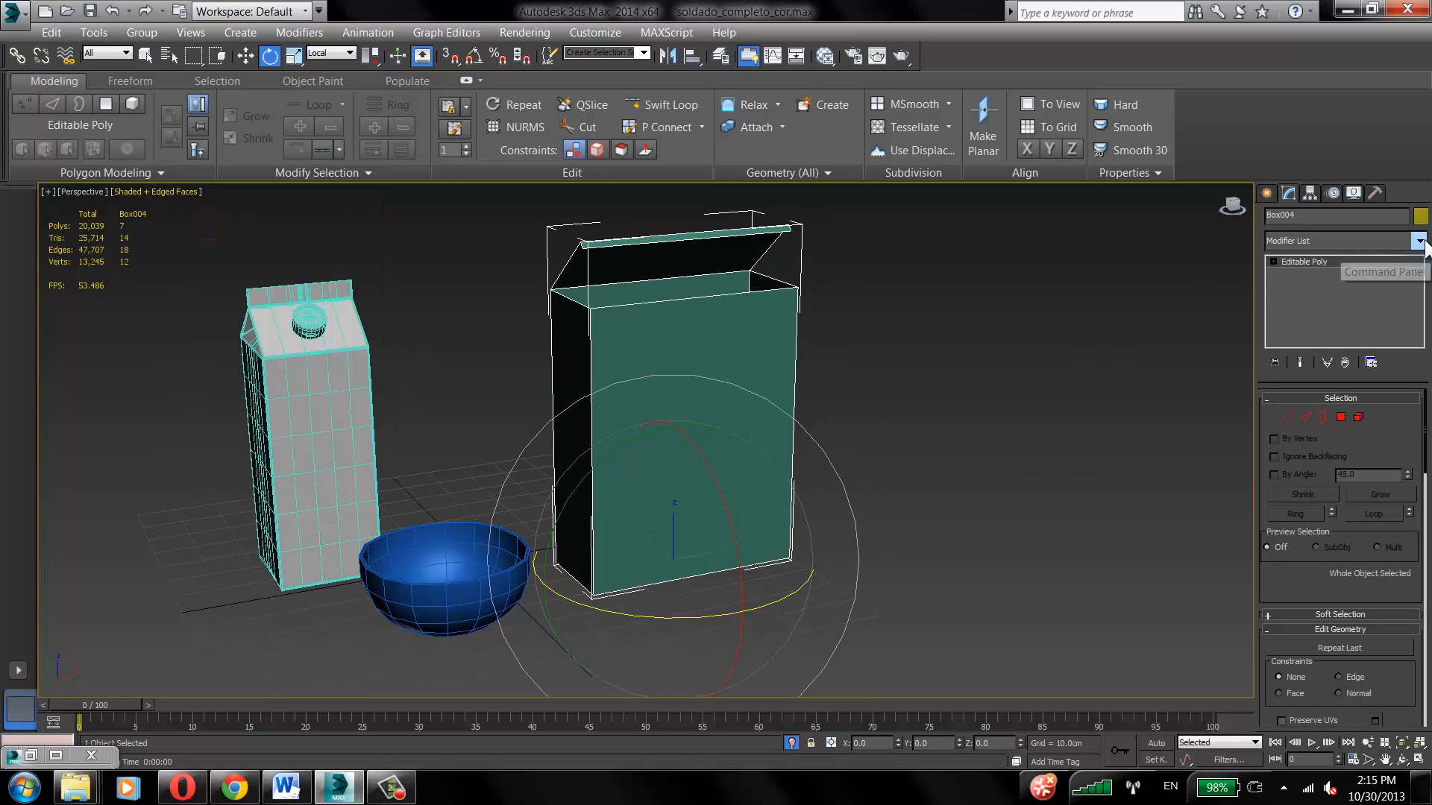
{"action": "left_click_drag", "start_coordinate": [1416, 311], "coordinate": [1424, 682]}
{"action": "left_click", "coordinate": [25, 789]}
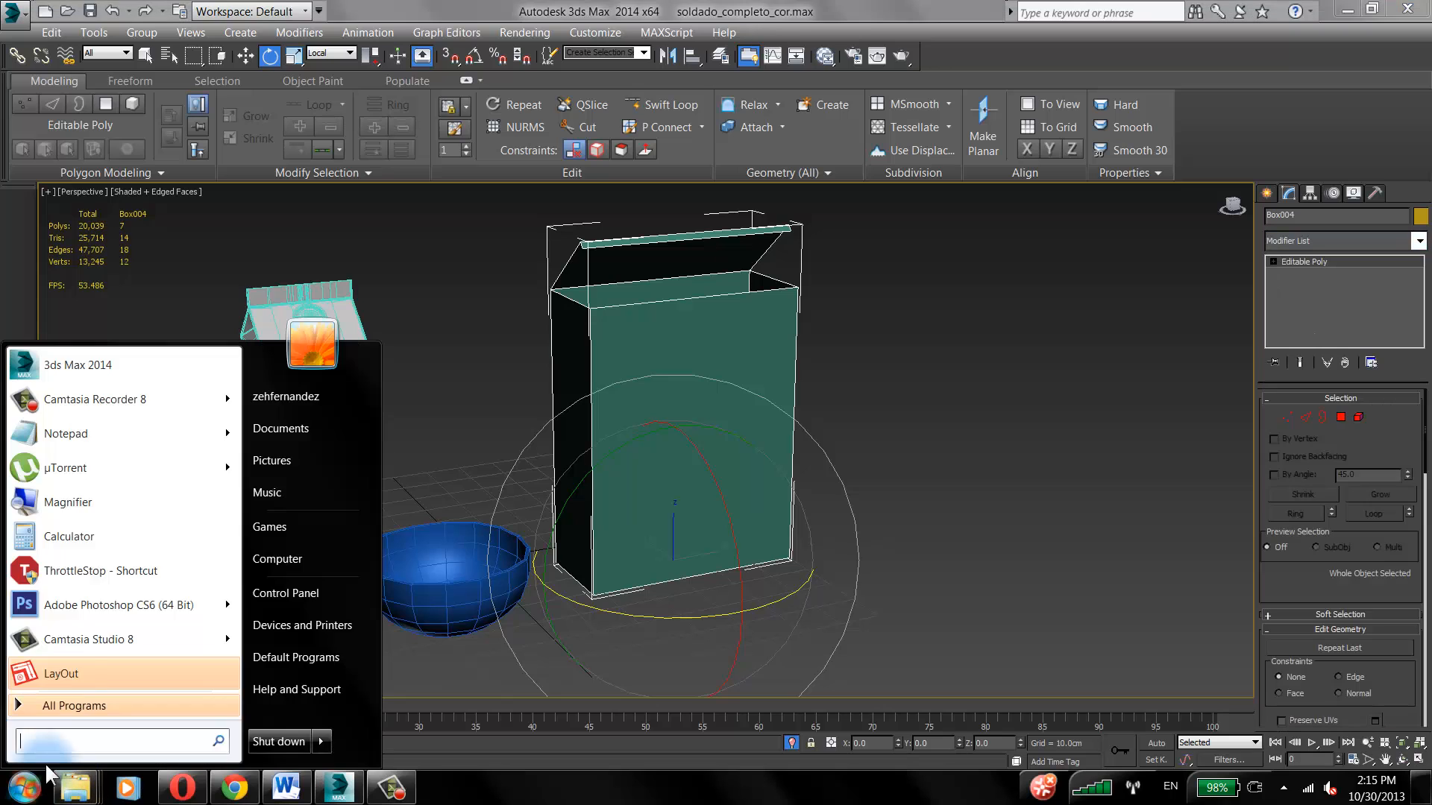
{"action": "left_click", "coordinate": [64, 502]}
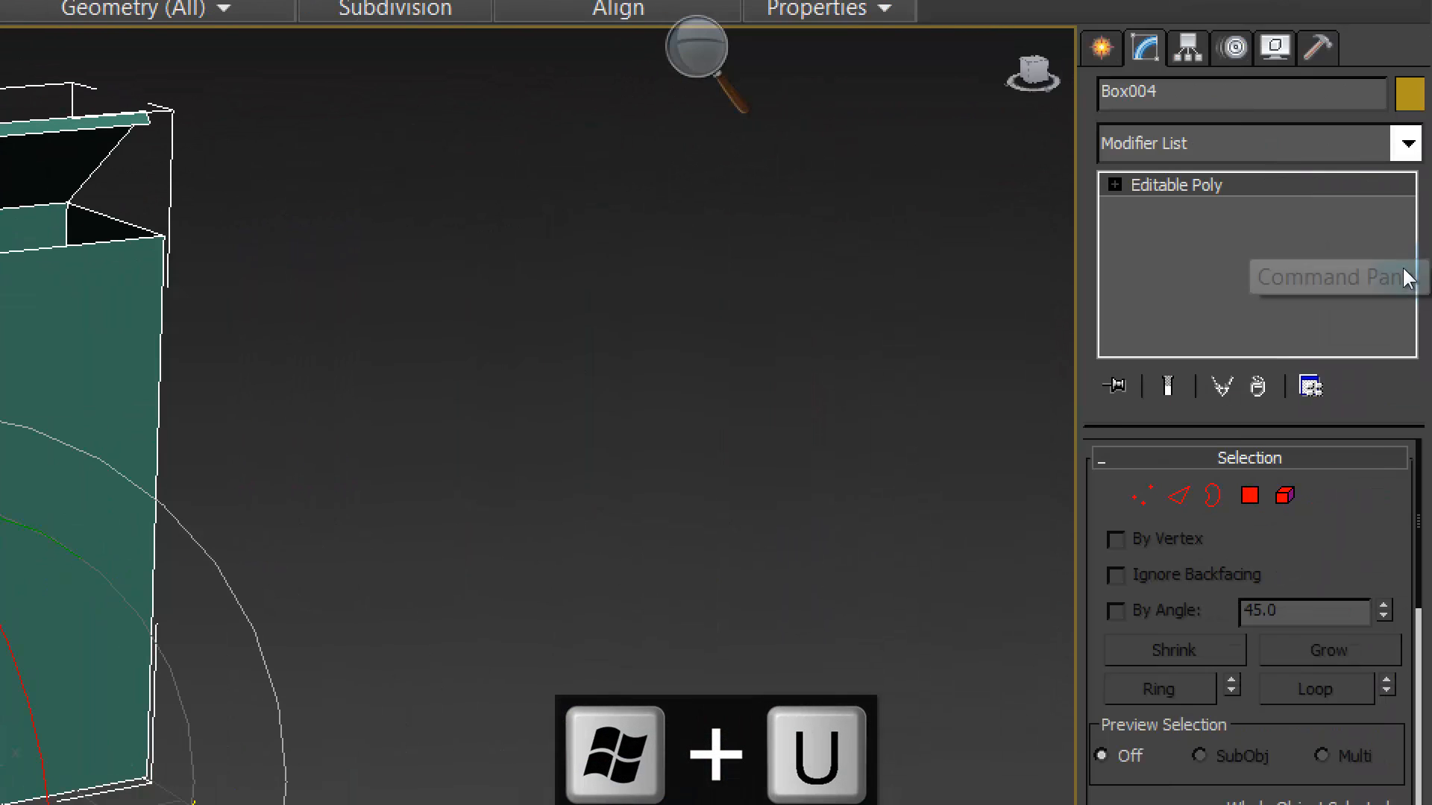
Step: Add an Unwrap UVW modifier to the cereal box and return the Magnifier zoom to 100%
{"action": "left_click", "coordinate": [1422, 244]}
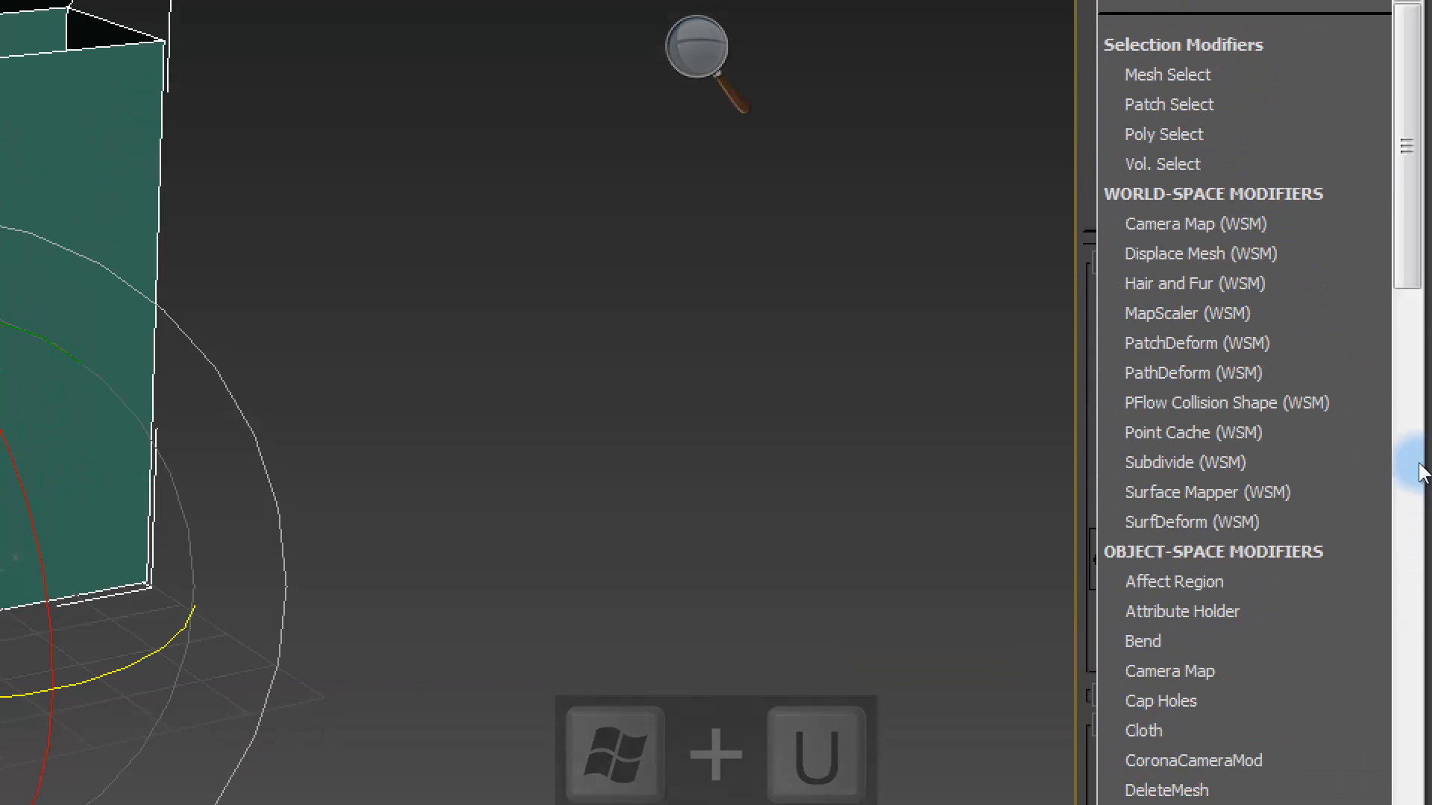
{"action": "left_click_drag", "start_coordinate": [1424, 384], "coordinate": [1425, 720]}
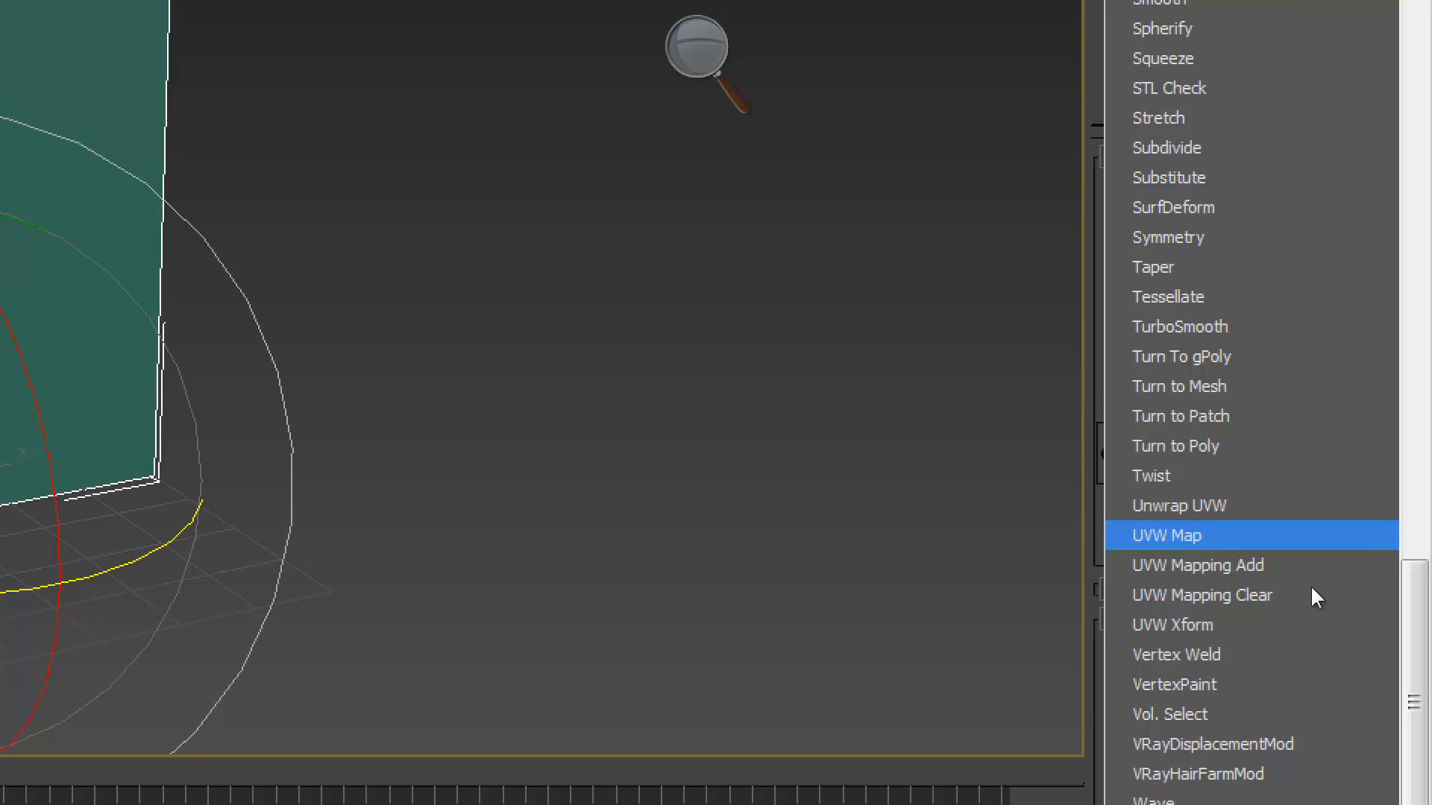
{"action": "left_click", "coordinate": [1304, 568]}
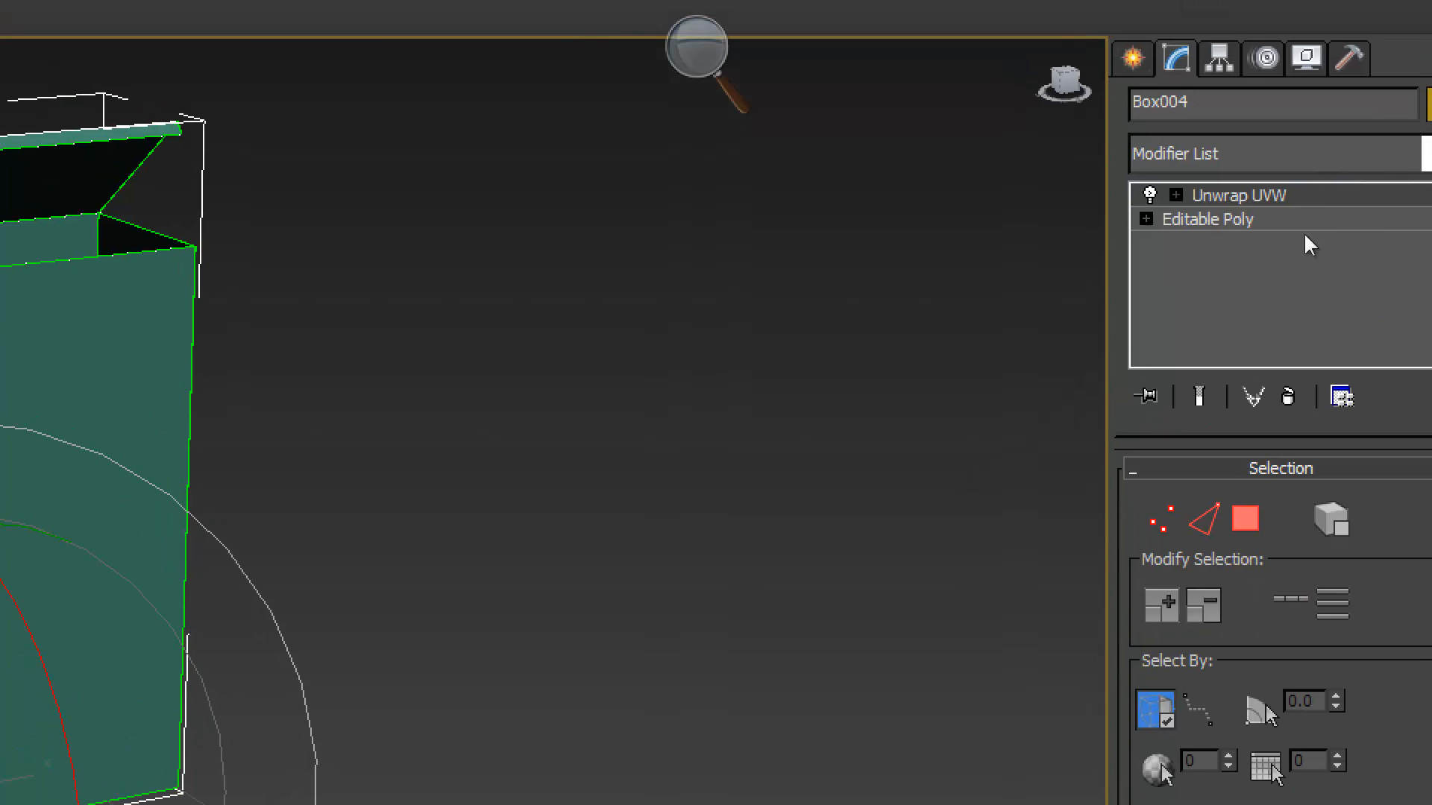
{"action": "left_click", "coordinate": [1049, 192]}
{"action": "left_click", "coordinate": [1044, 206]}
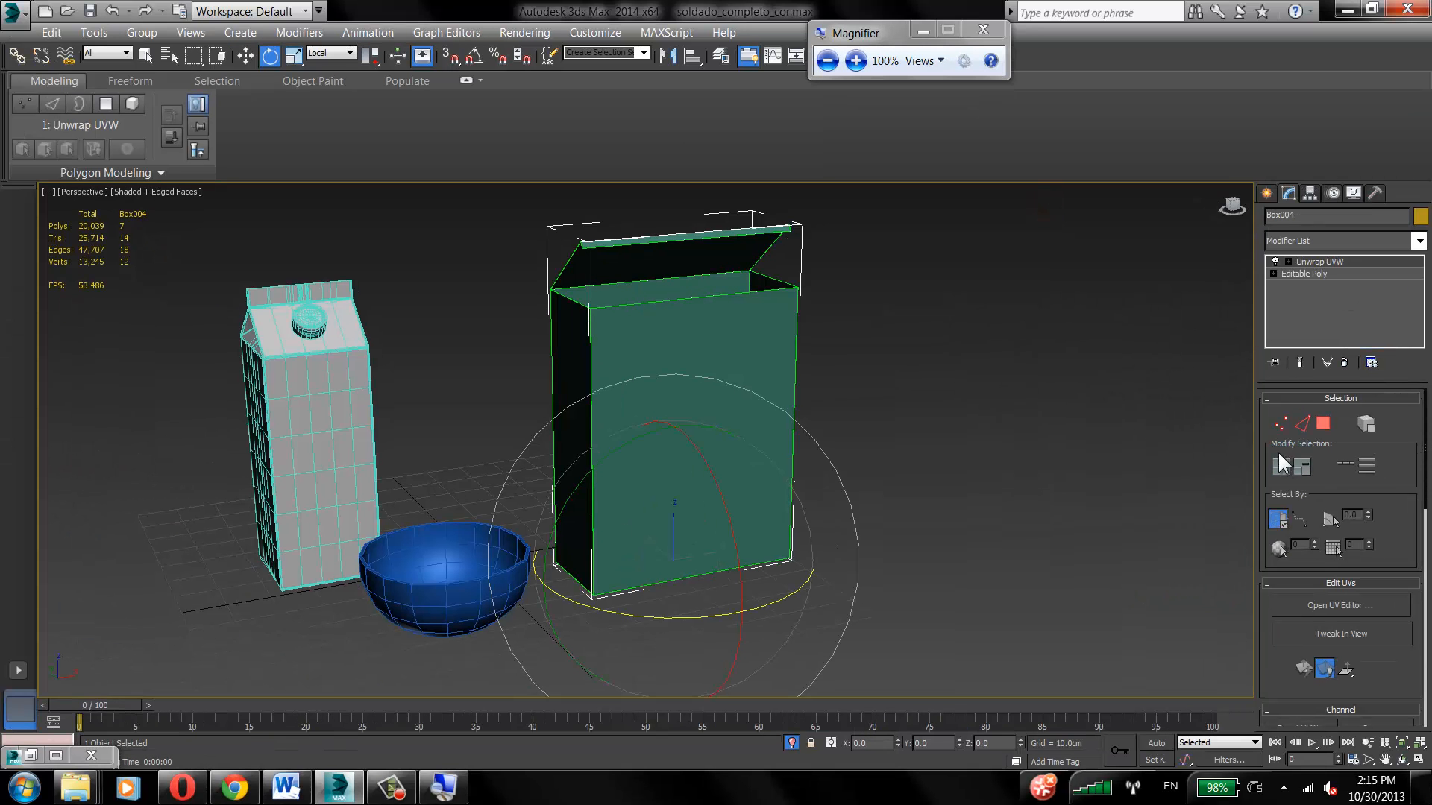
Step: Widen the command panel to three columns and collapse all of the Unwrap UVW rollouts
{"action": "left_click_drag", "start_coordinate": [1258, 448], "coordinate": [1005, 459]}
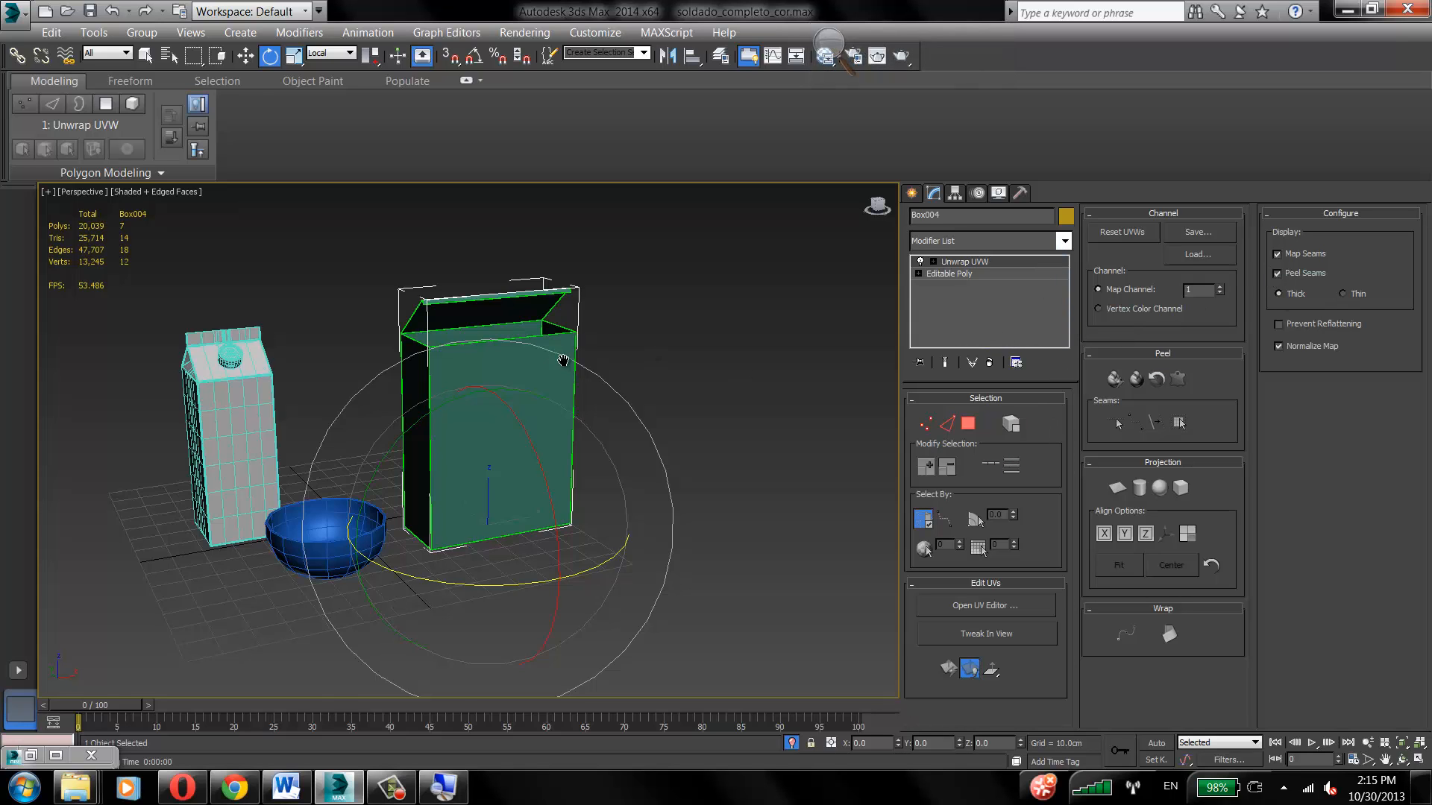
{"action": "scroll", "coordinate": [706, 268], "scroll_direction": "up", "scroll_amount": 3}
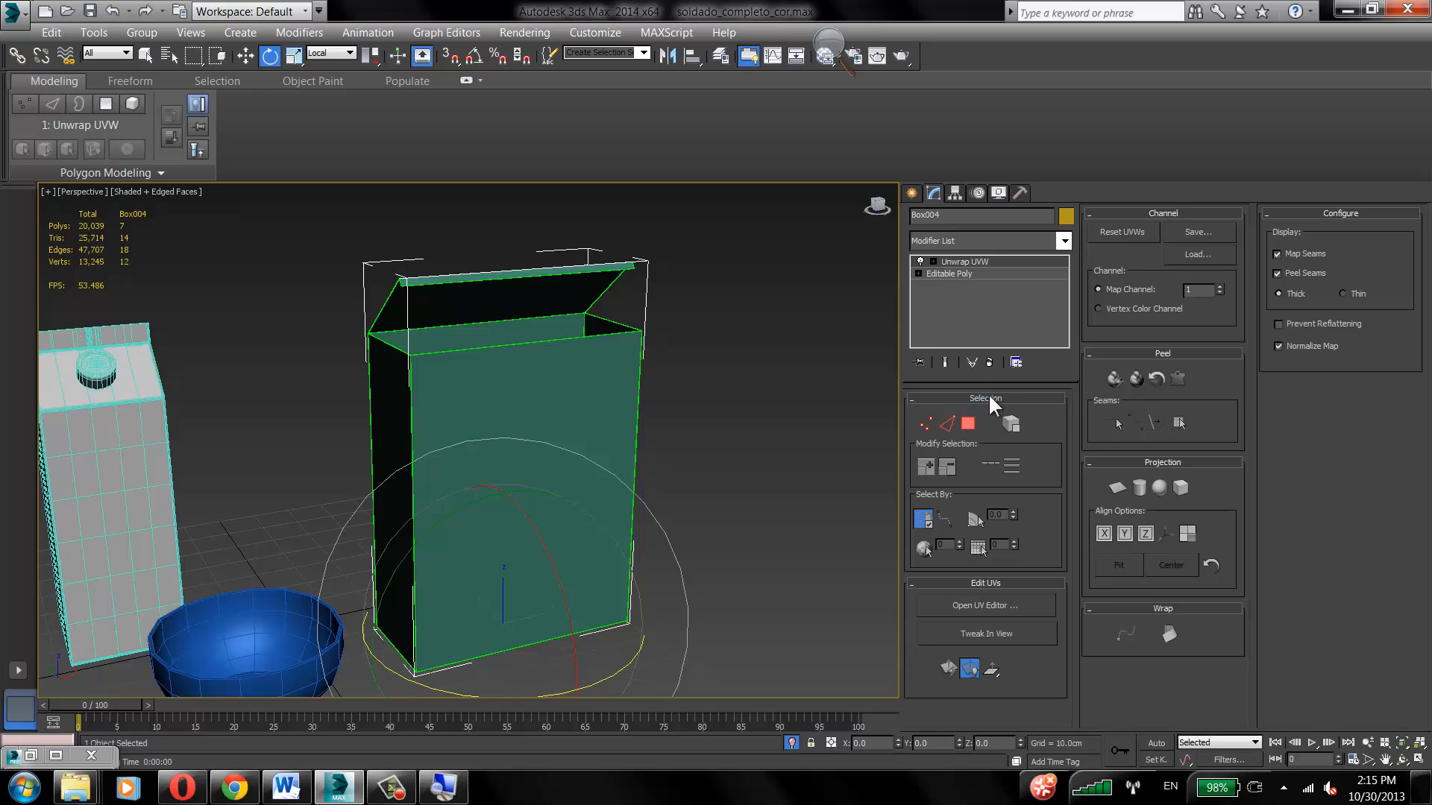
{"action": "left_click", "coordinate": [987, 395]}
{"action": "left_click", "coordinate": [991, 412]}
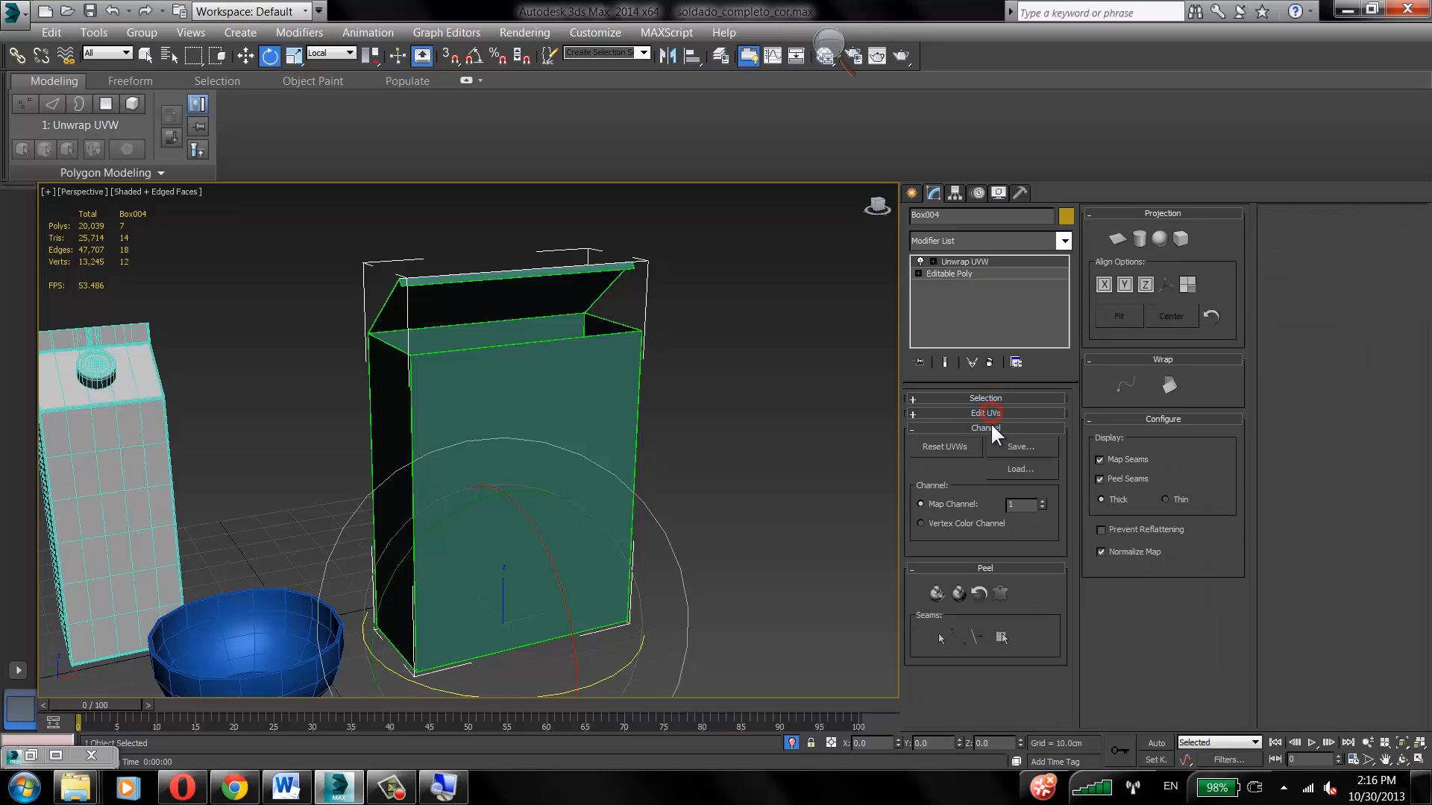
{"action": "left_click", "coordinate": [990, 428]}
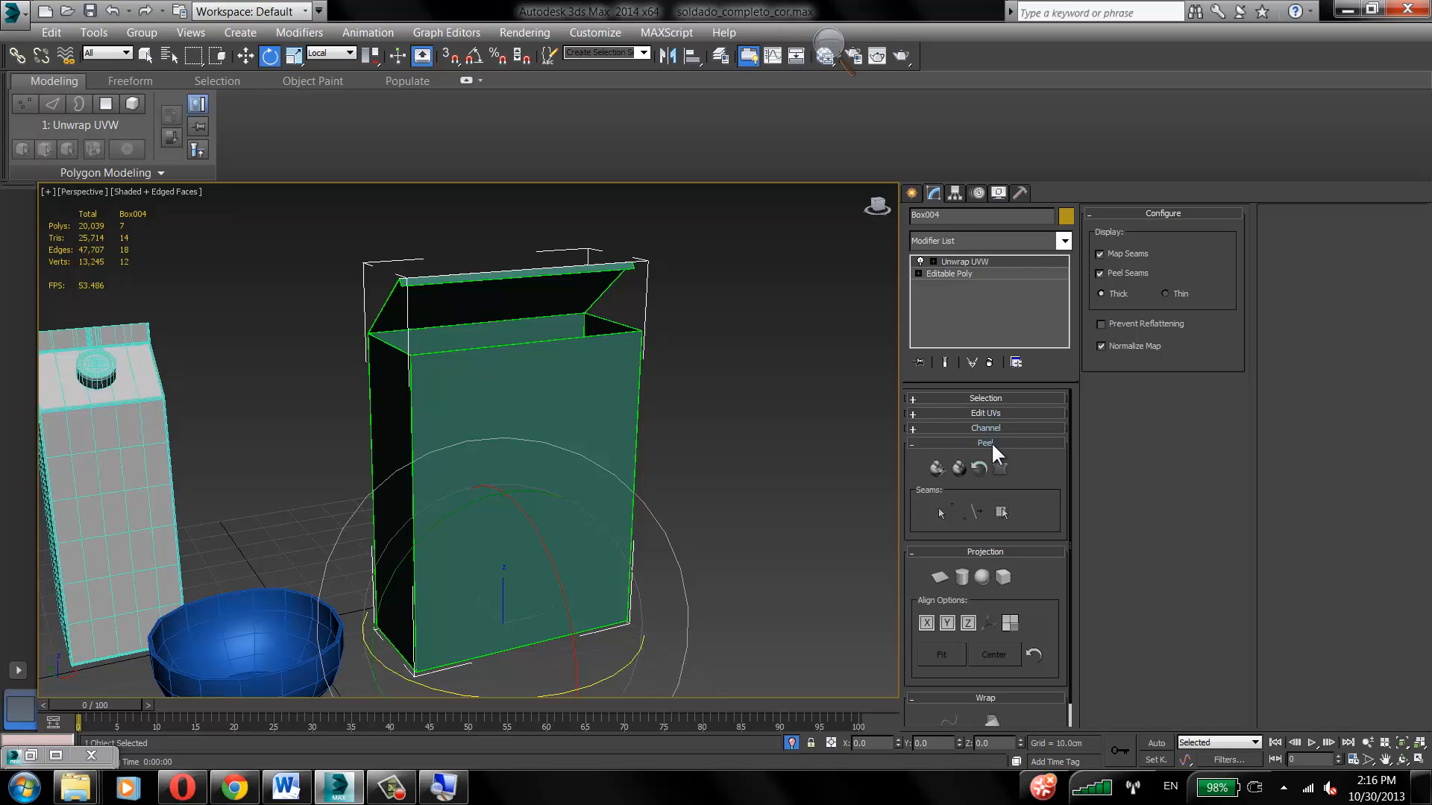
{"action": "left_click", "coordinate": [991, 442]}
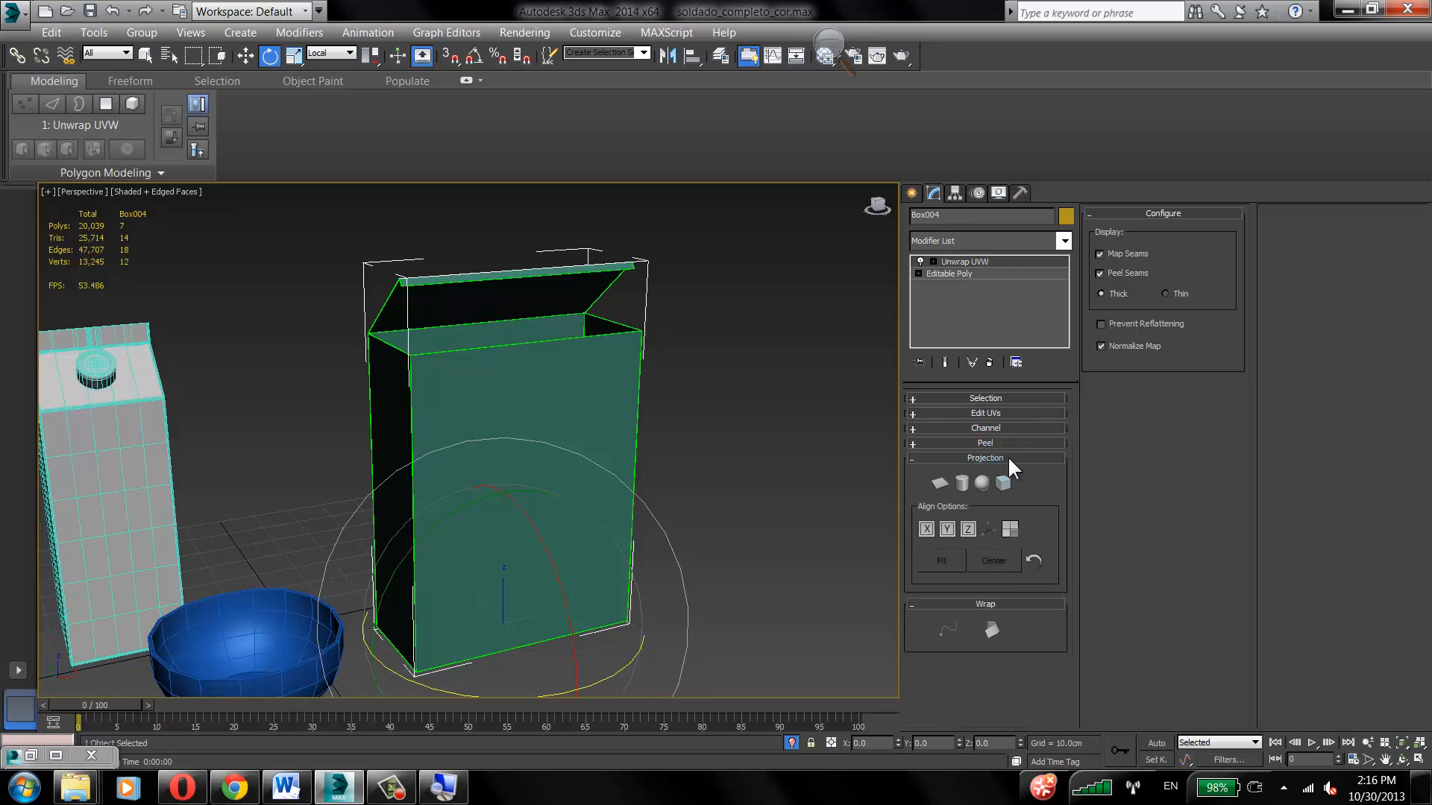
{"action": "left_click", "coordinate": [1007, 458]}
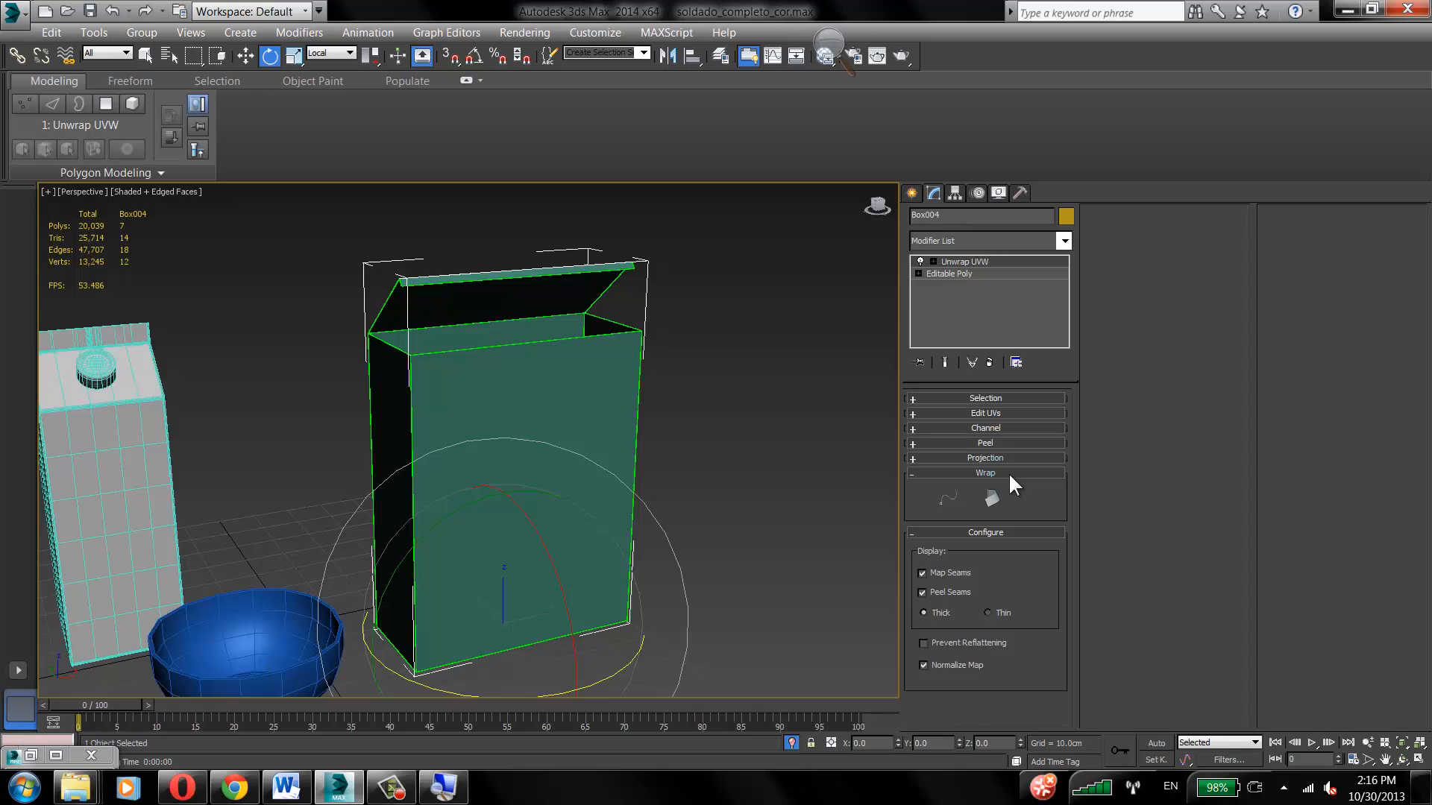
{"action": "left_click", "coordinate": [1009, 472]}
{"action": "left_click", "coordinate": [1005, 484]}
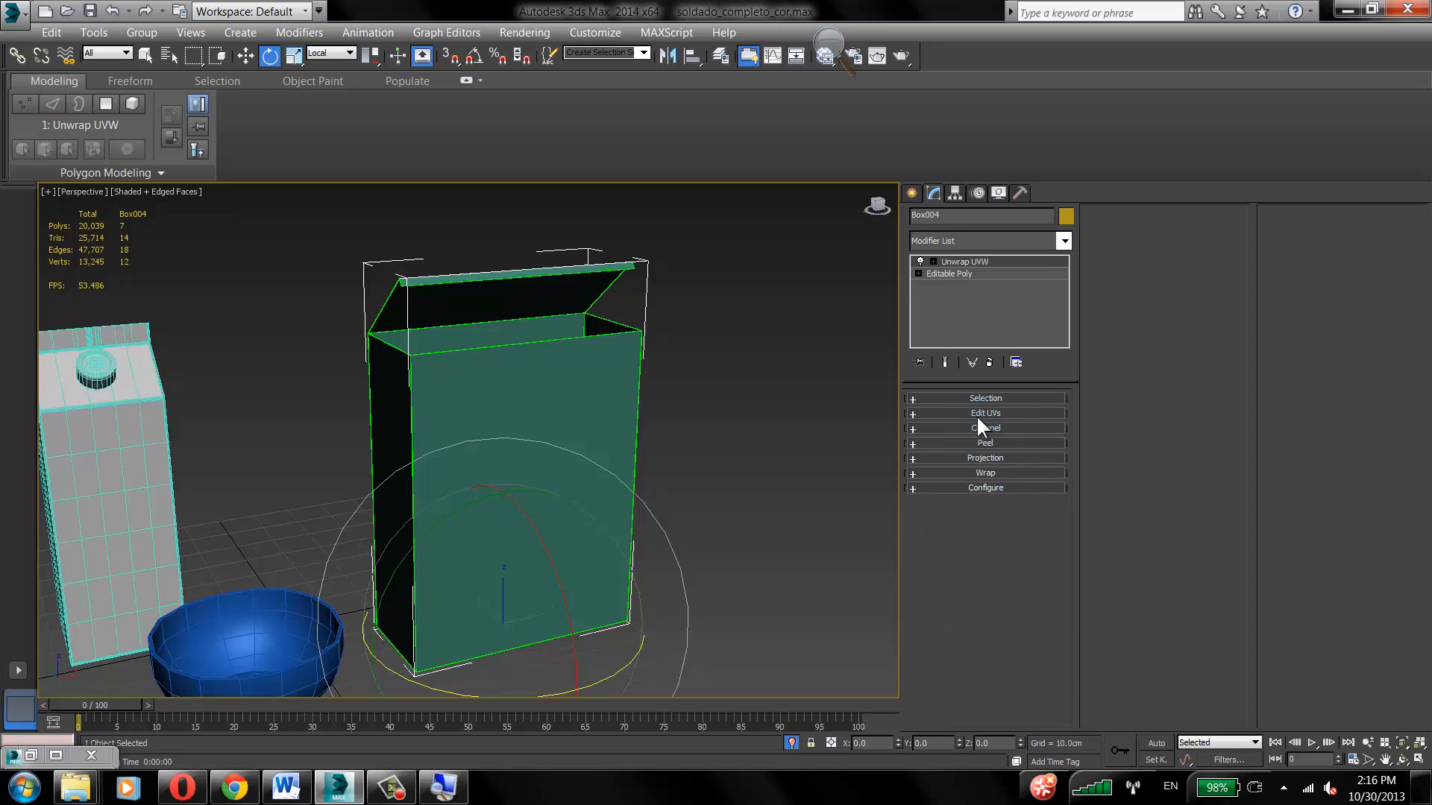
Step: Expand the Configure rollout and examine the map seams along the cereal box's edges
{"action": "left_click", "coordinate": [983, 486]}
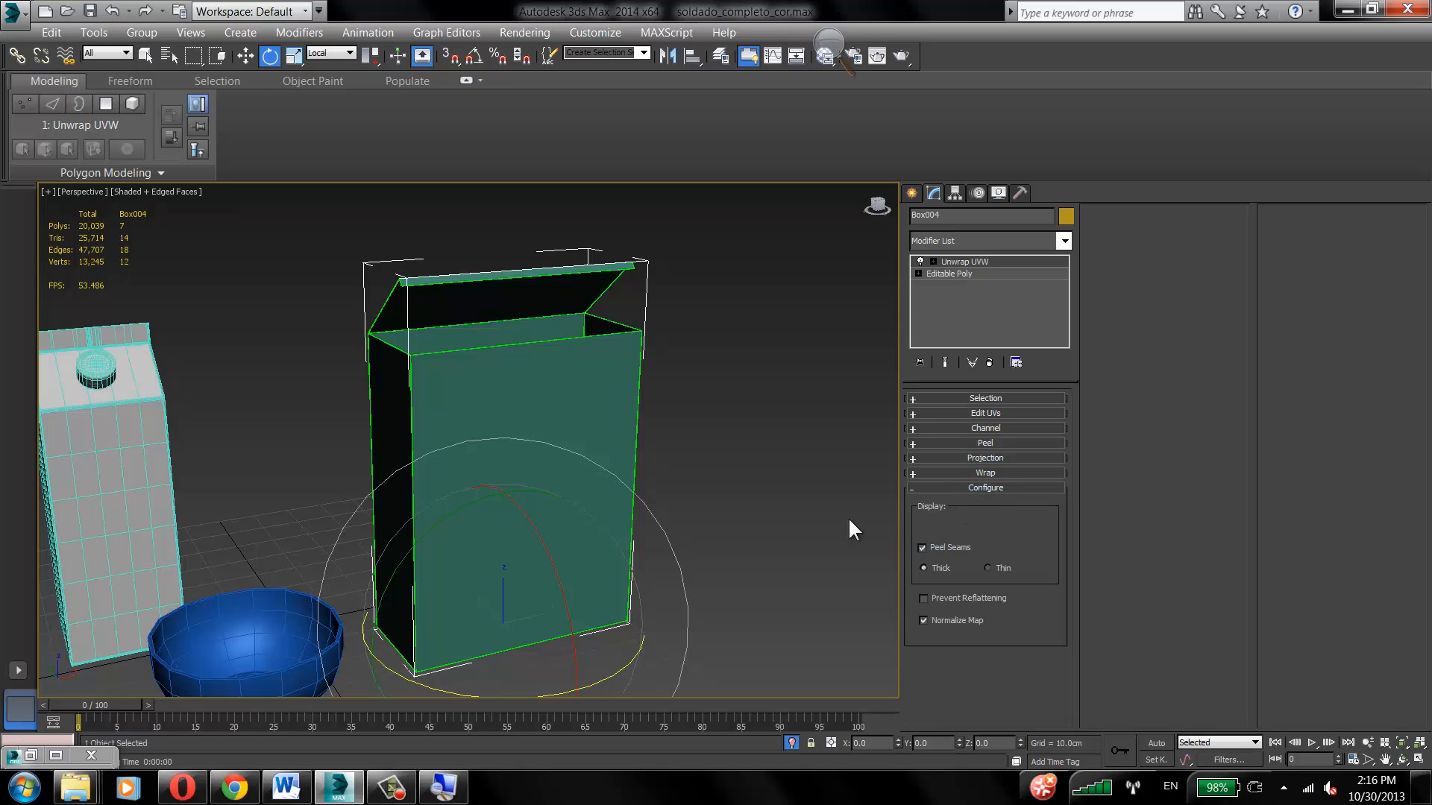
{"action": "scroll", "coordinate": [440, 365], "scroll_direction": "up", "scroll_amount": 5}
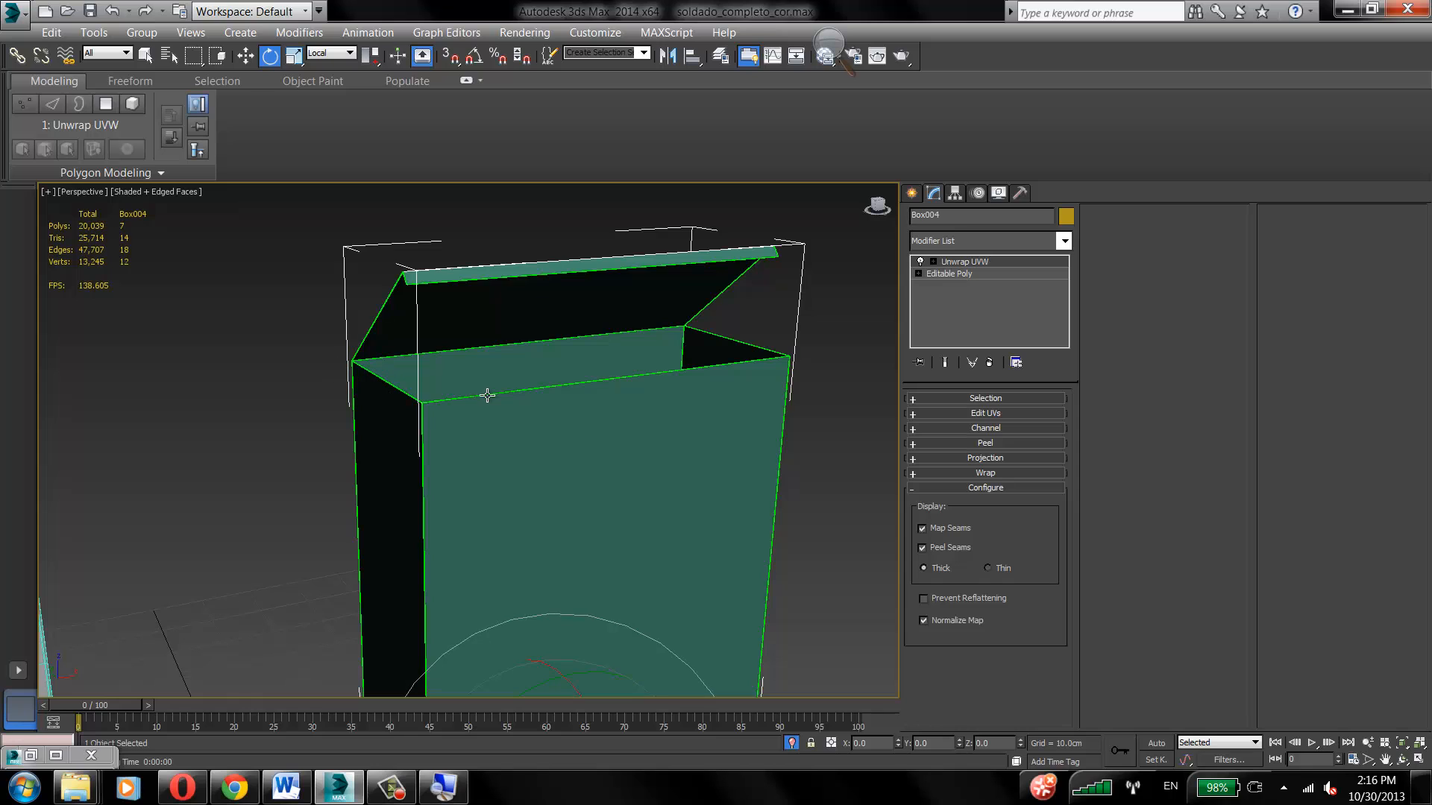
{"action": "middle_click_drag", "start_coordinate": [447, 445], "coordinate": [401, 358]}
{"action": "scroll", "coordinate": [416, 399], "scroll_direction": "down", "scroll_amount": 4}
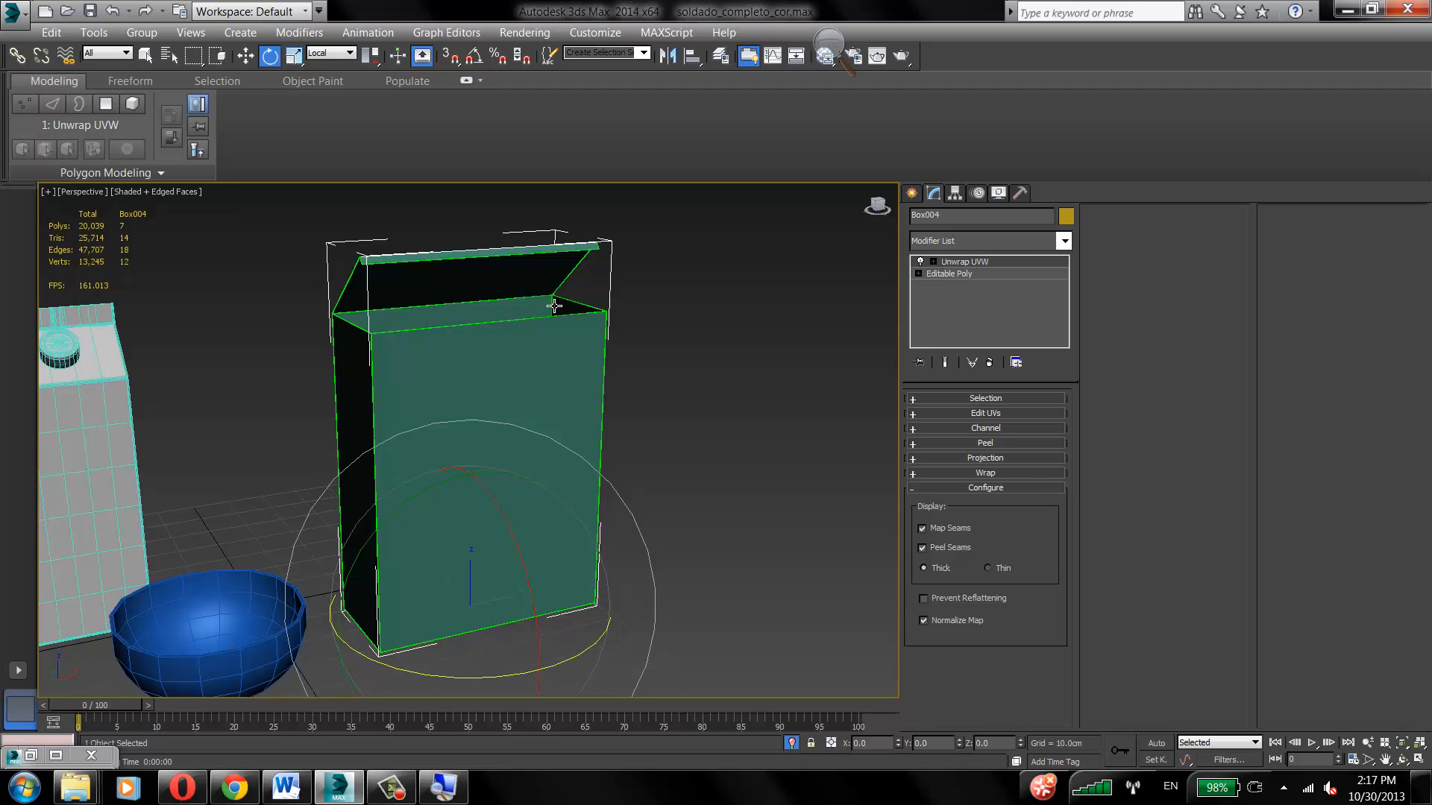
Step: Open the UV editor for the cereal box, place its window beside the box and activate polygon selection
{"action": "left_click", "coordinate": [939, 398]}
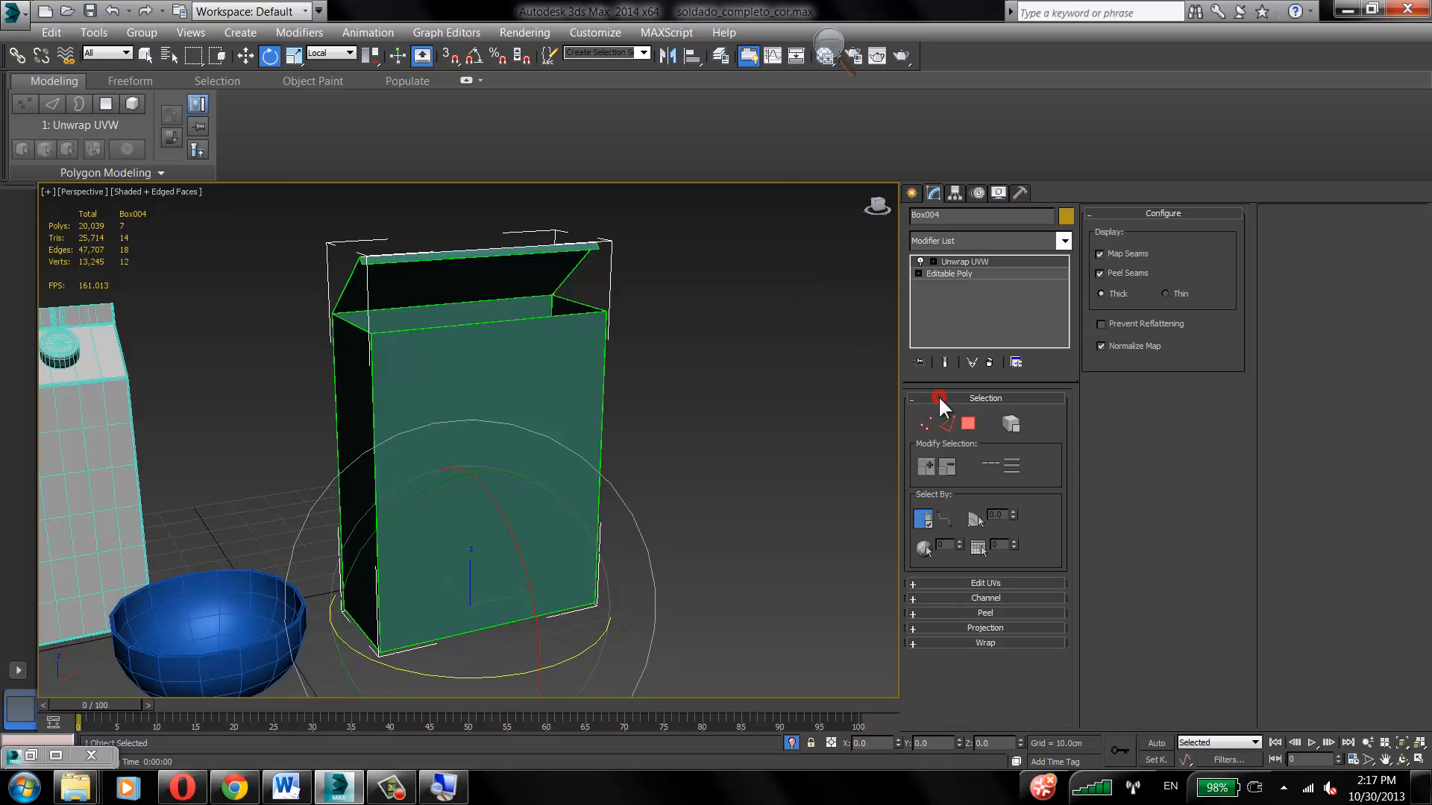
{"action": "left_click", "coordinate": [969, 583]}
{"action": "left_click", "coordinate": [1007, 606]}
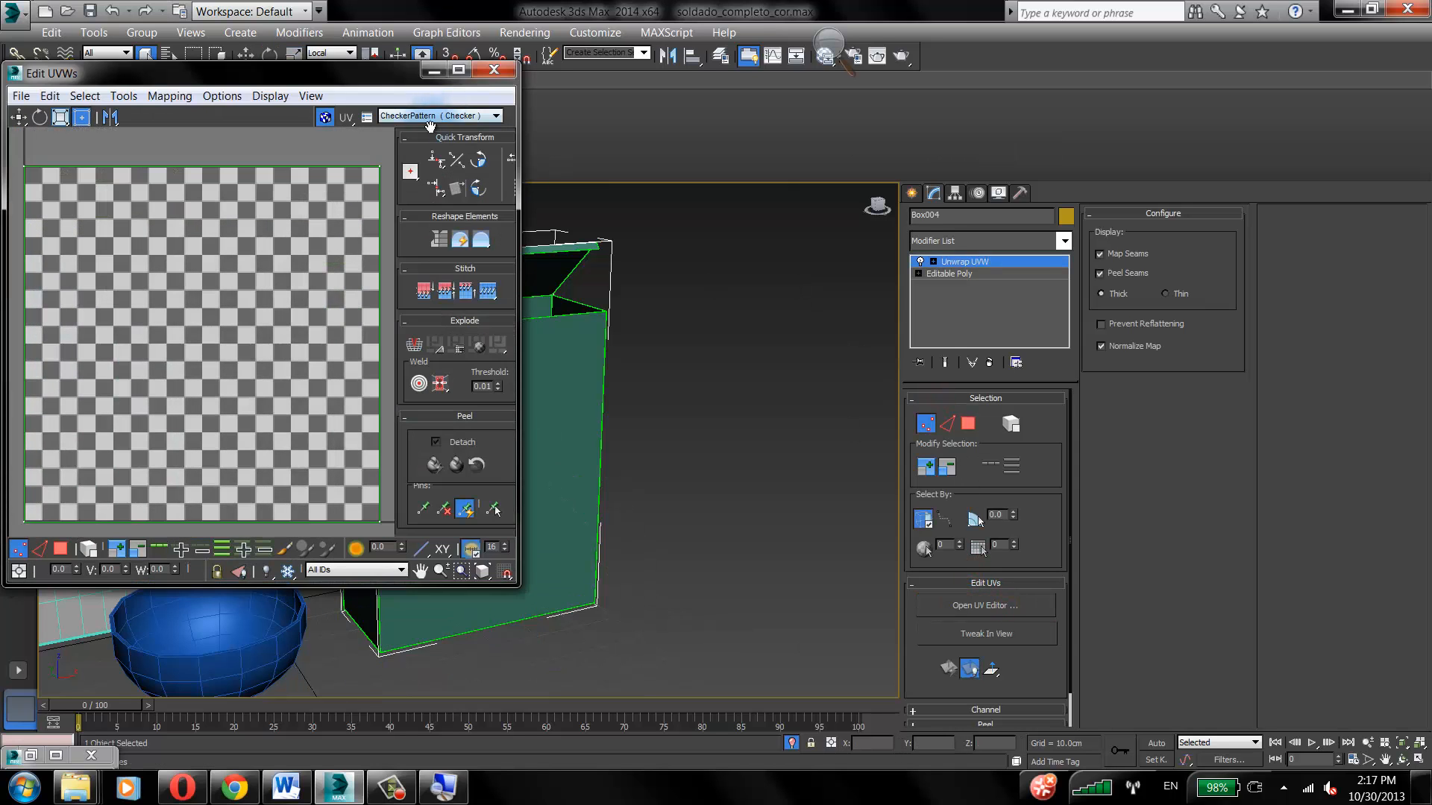
{"action": "left_click_drag", "start_coordinate": [344, 84], "coordinate": [987, 106]}
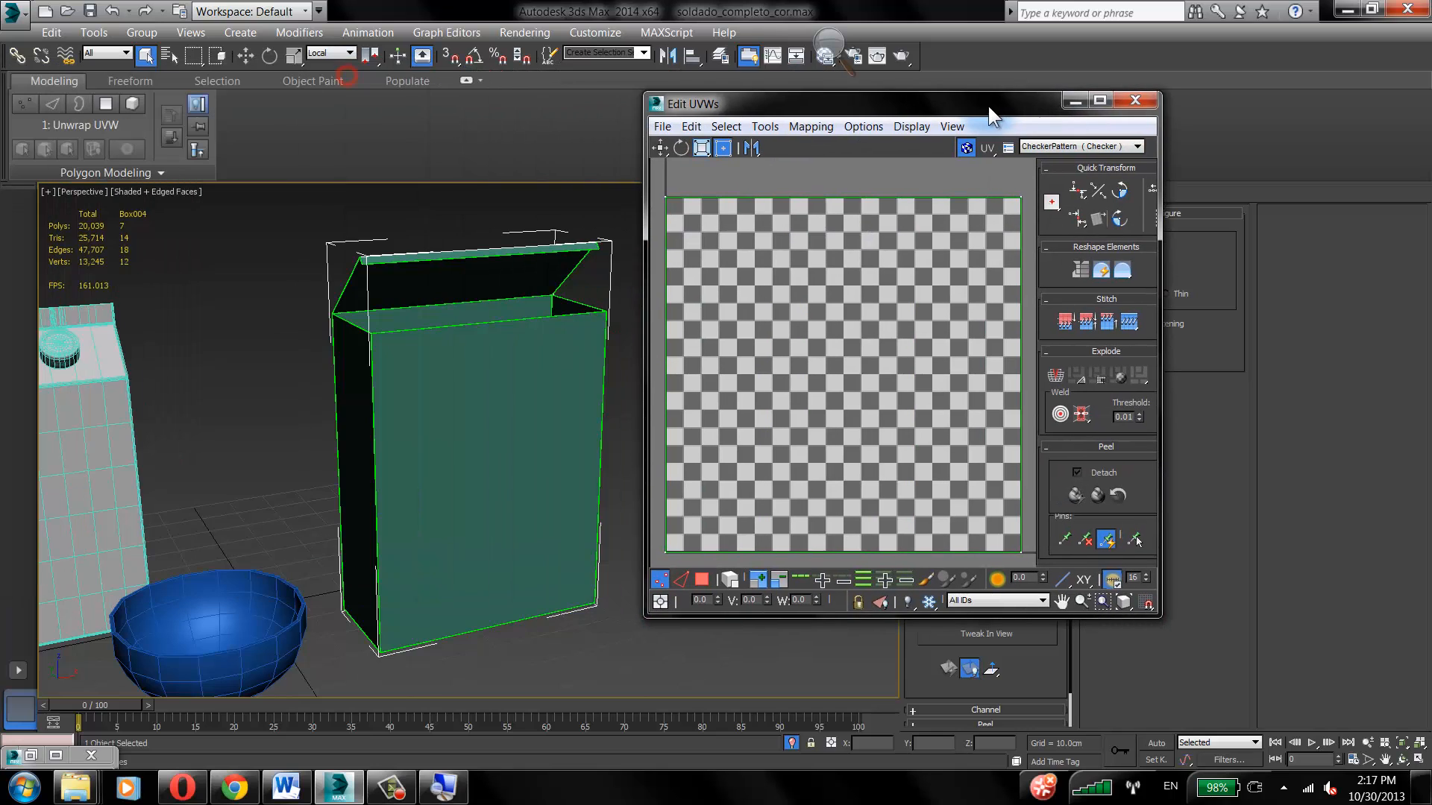
{"action": "left_click", "coordinate": [702, 580]}
{"action": "left_click", "coordinate": [735, 248]}
{"action": "left_click", "coordinate": [951, 405]}
{"action": "left_click", "coordinate": [803, 225]}
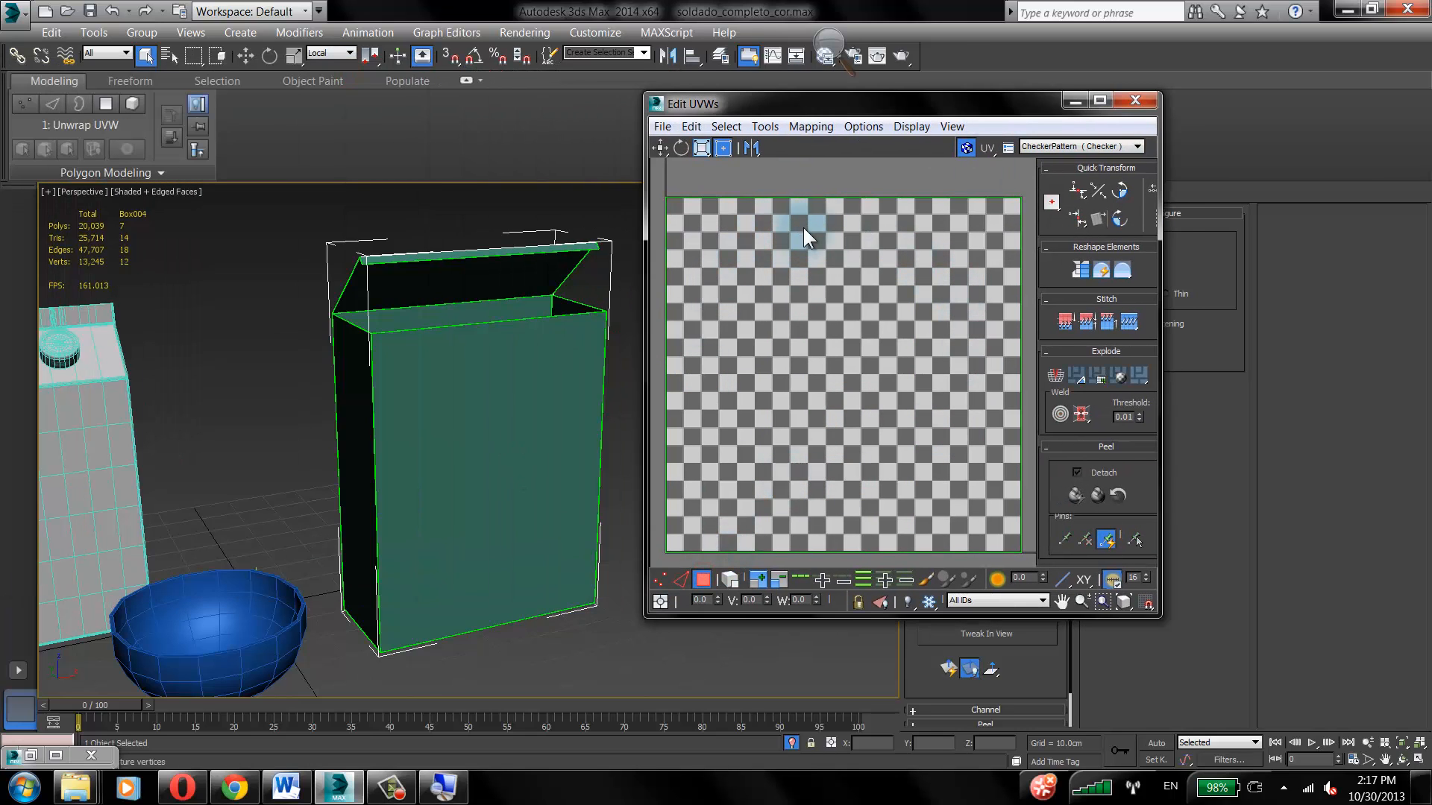
{"action": "left_click", "coordinate": [717, 313]}
{"action": "left_click", "coordinate": [838, 293]}
{"action": "left_click", "coordinate": [773, 310]}
{"action": "left_click", "coordinate": [735, 289]}
{"action": "left_click", "coordinate": [682, 379]}
{"action": "left_click", "coordinate": [977, 544]}
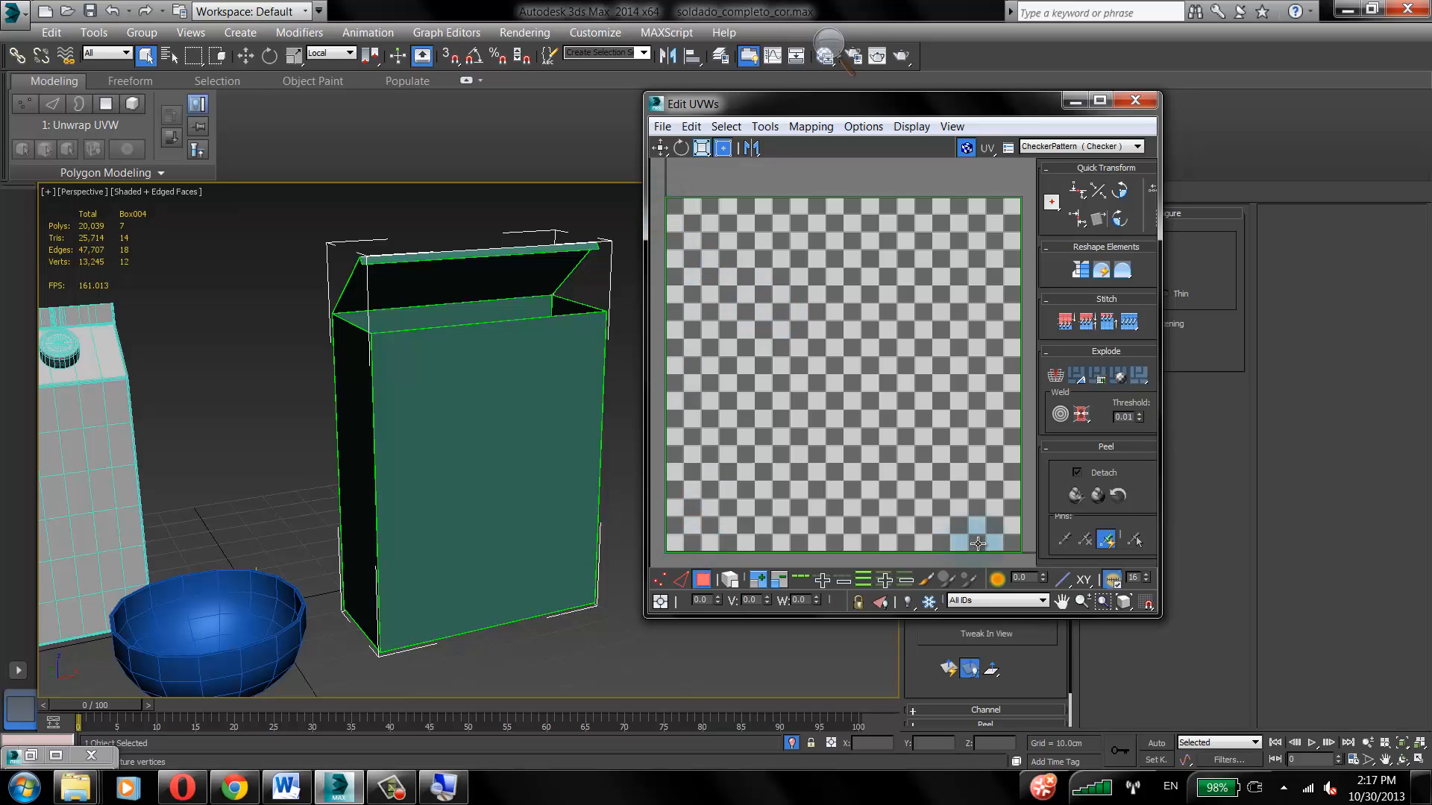
{"action": "left_click", "coordinate": [1018, 387]}
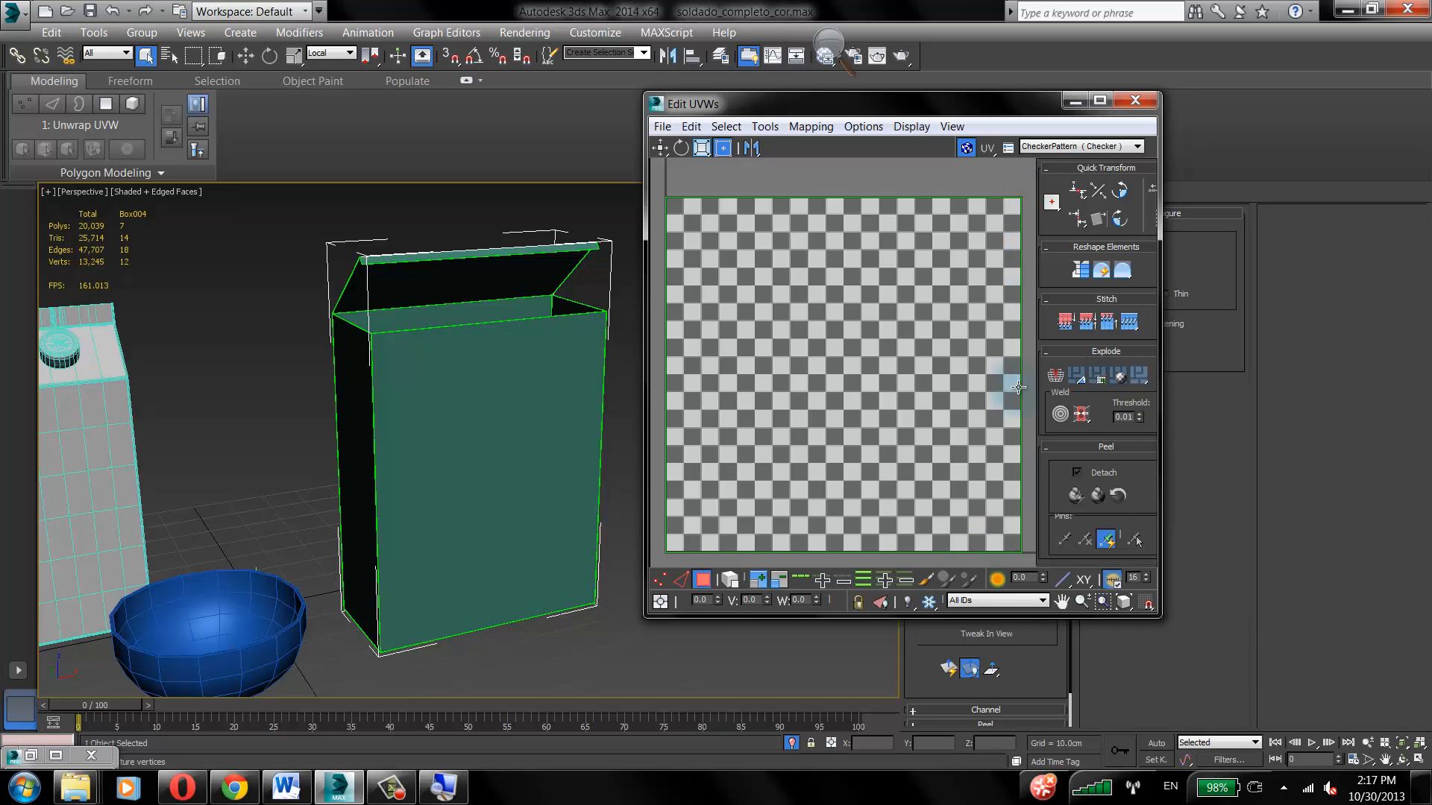
{"action": "left_click", "coordinate": [844, 535]}
{"action": "left_click", "coordinate": [721, 220]}
{"action": "left_click", "coordinate": [848, 211]}
{"action": "left_click", "coordinate": [754, 303]}
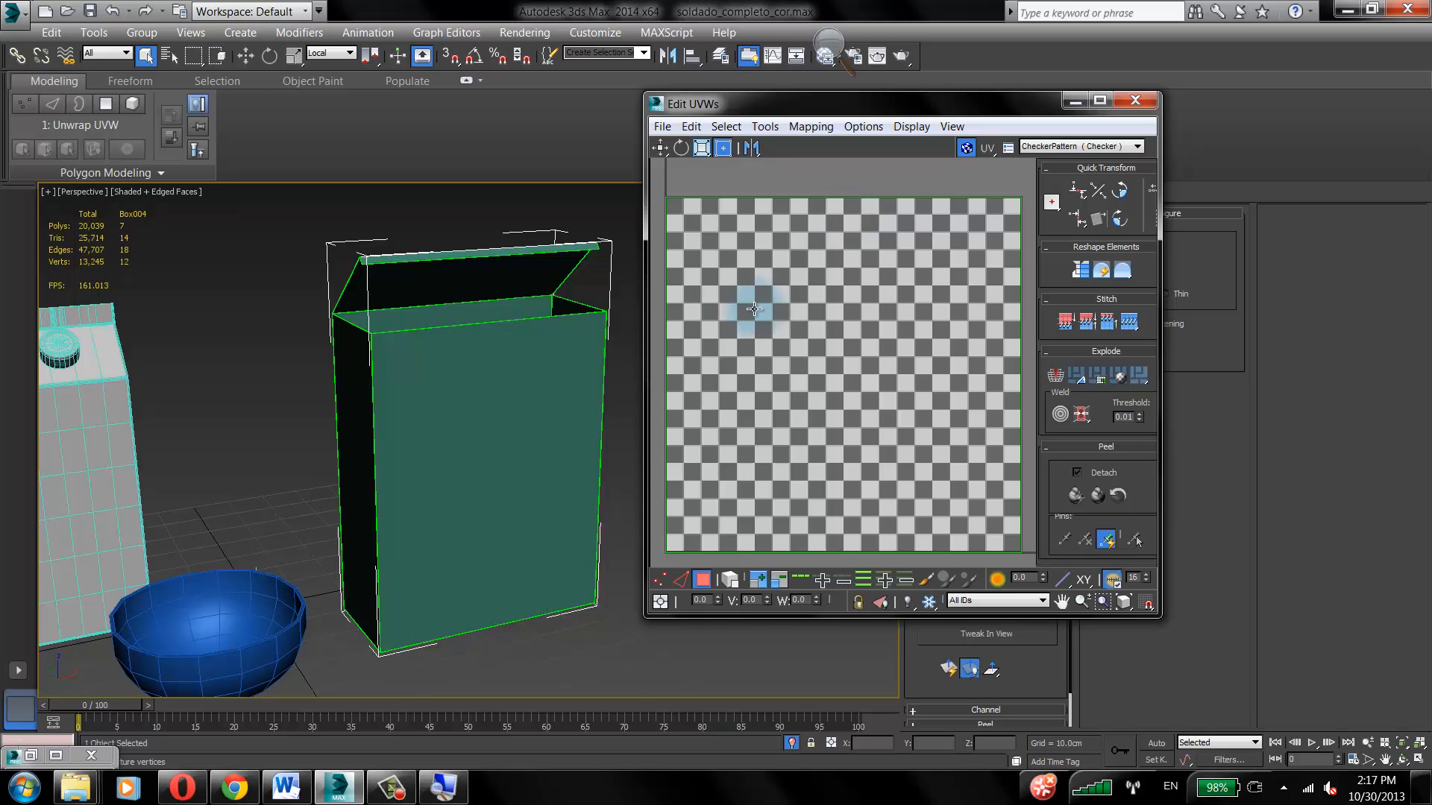
Step: Select the cereal box's large front polygon and examine how its UVs lie over the checker pattern
{"action": "left_click", "coordinate": [701, 580]}
{"action": "left_click", "coordinate": [530, 465]}
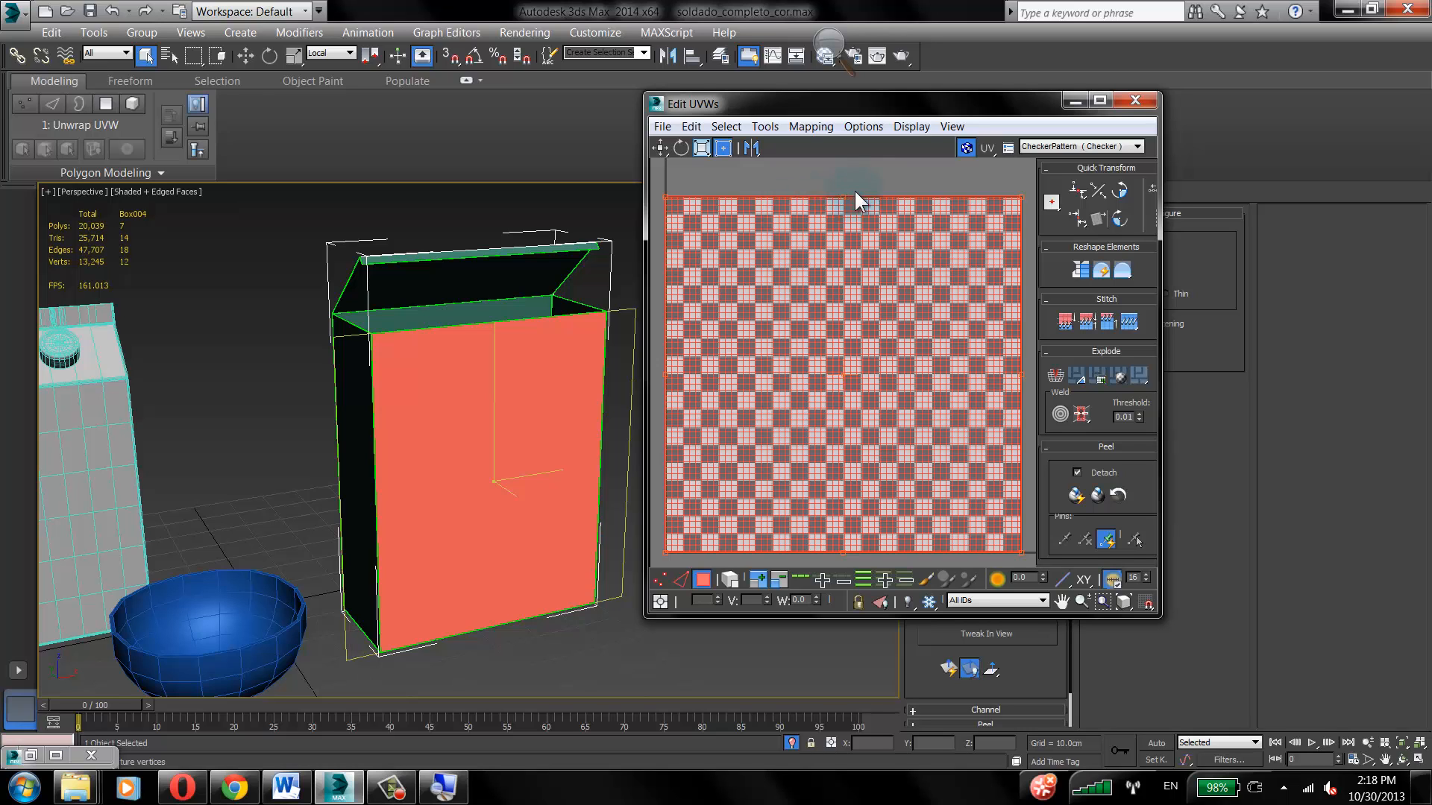
{"action": "middle_click_drag", "start_coordinate": [815, 332], "coordinate": [754, 336]}
{"action": "scroll", "coordinate": [754, 335], "scroll_direction": "down", "scroll_amount": 2}
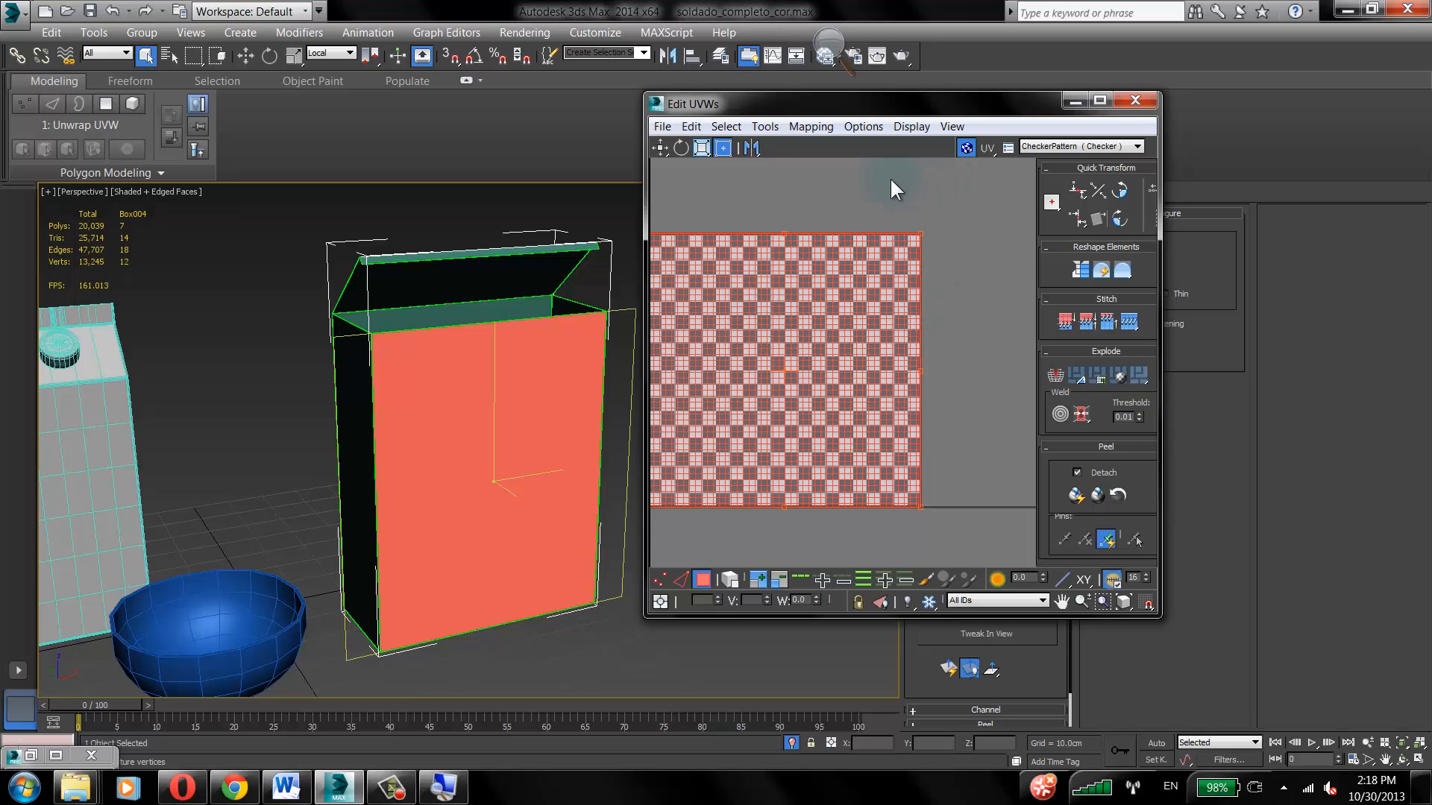
{"action": "middle_click_drag", "start_coordinate": [875, 305], "coordinate": [949, 324]}
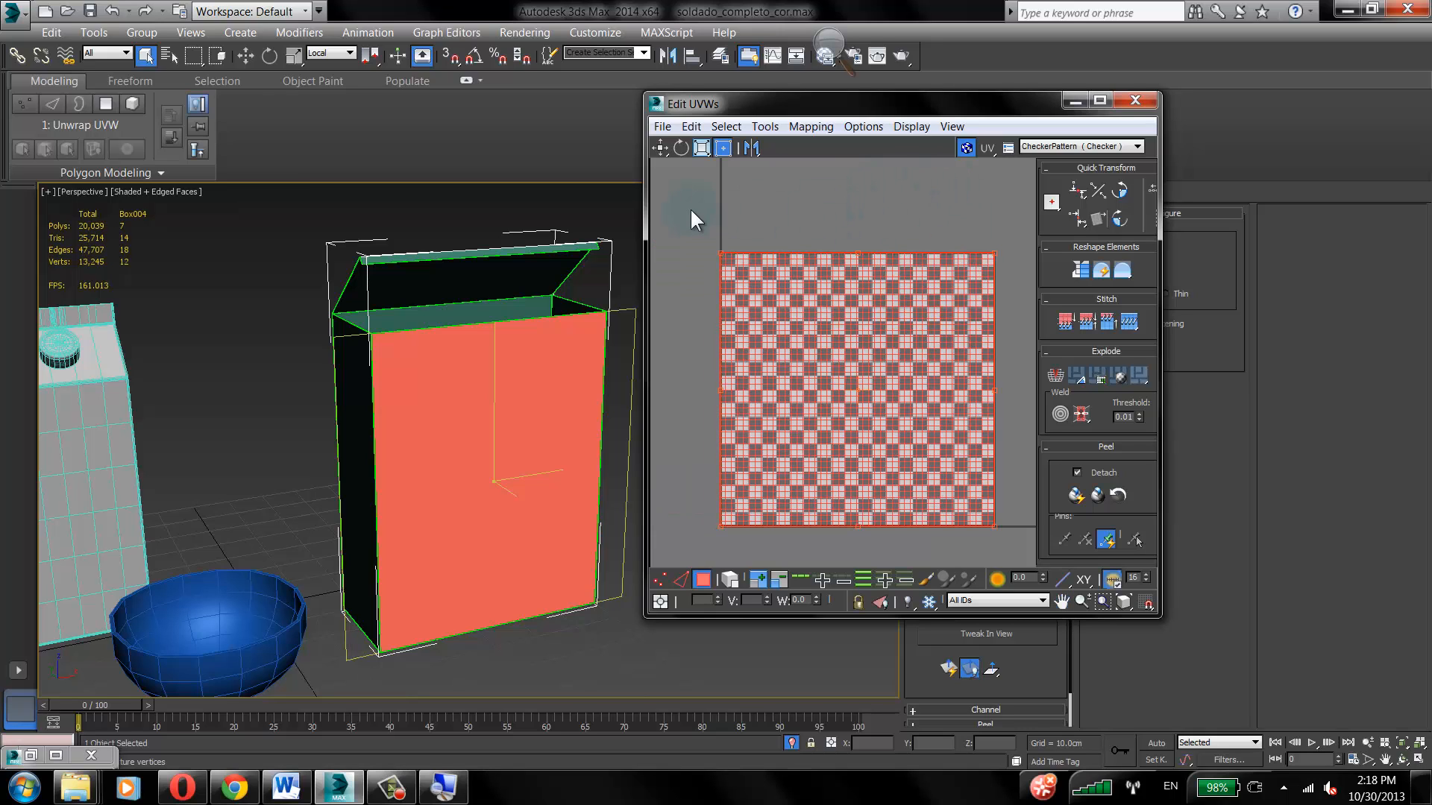
{"action": "middle_click_drag", "start_coordinate": [768, 350], "coordinate": [744, 332]}
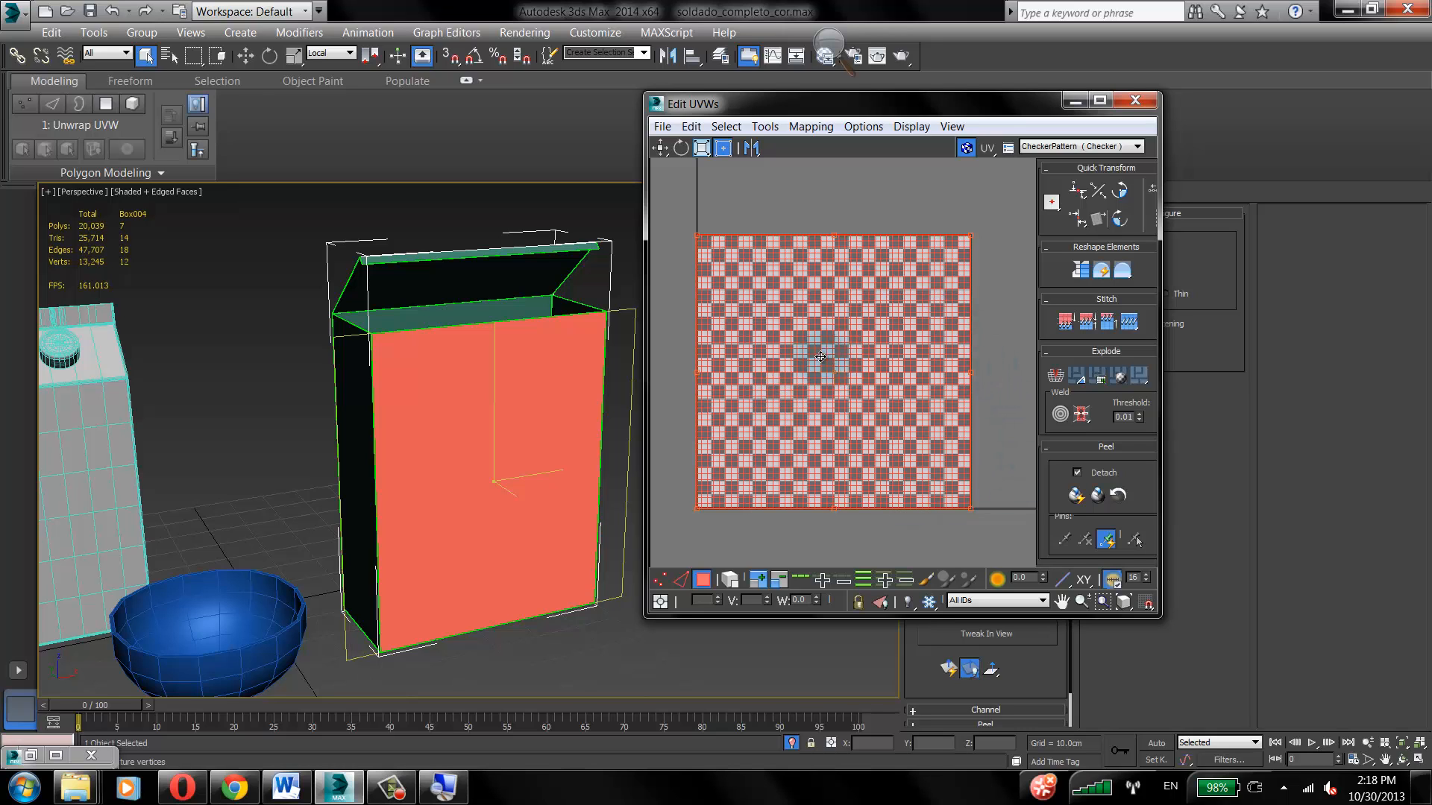
{"action": "middle_click_drag", "start_coordinate": [759, 328], "coordinate": [833, 343]}
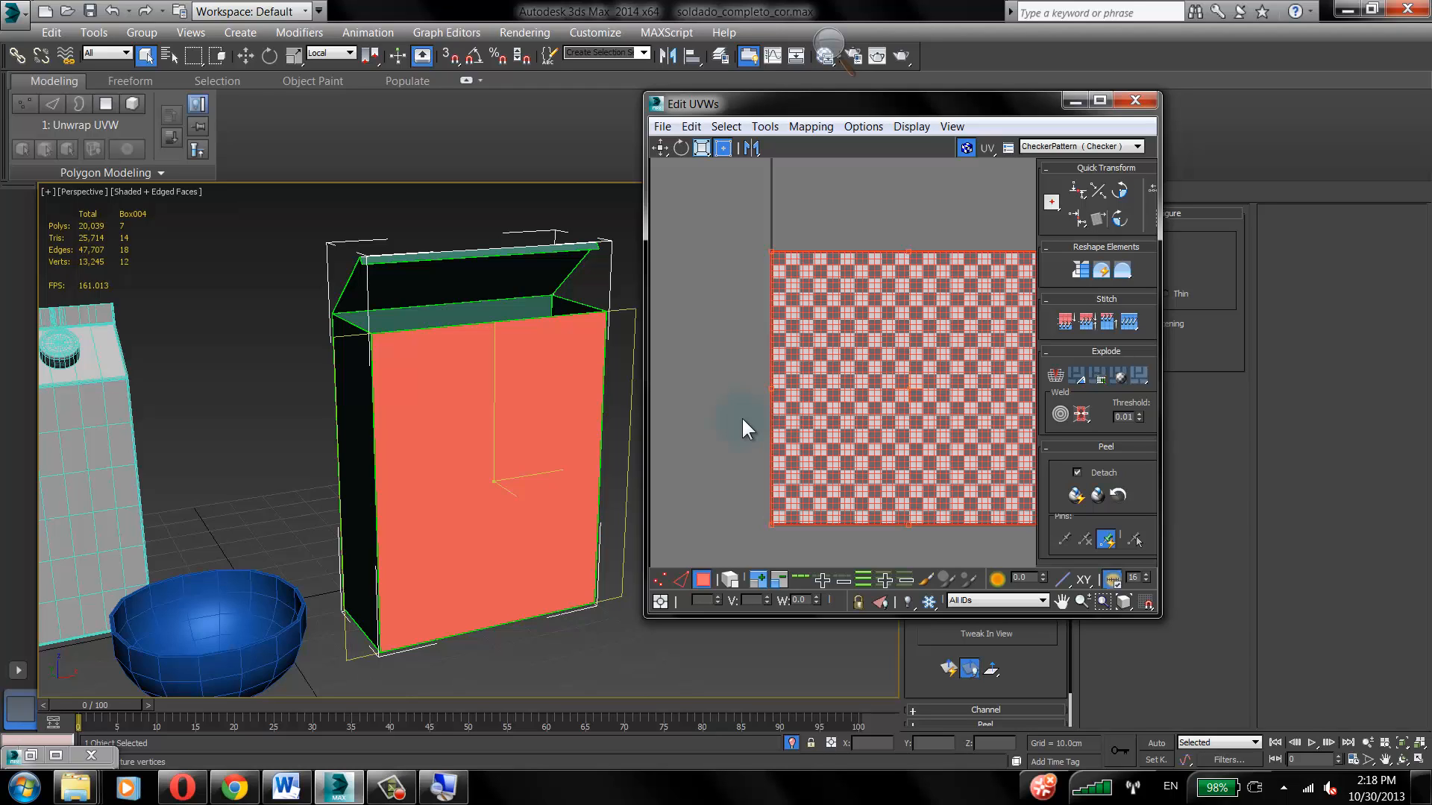
{"action": "scroll", "coordinate": [826, 340], "scroll_direction": "down", "scroll_amount": 1}
{"action": "middle_click_drag", "start_coordinate": [829, 345], "coordinate": [774, 340]}
{"action": "scroll", "coordinate": [803, 346], "scroll_direction": "up", "scroll_amount": 1}
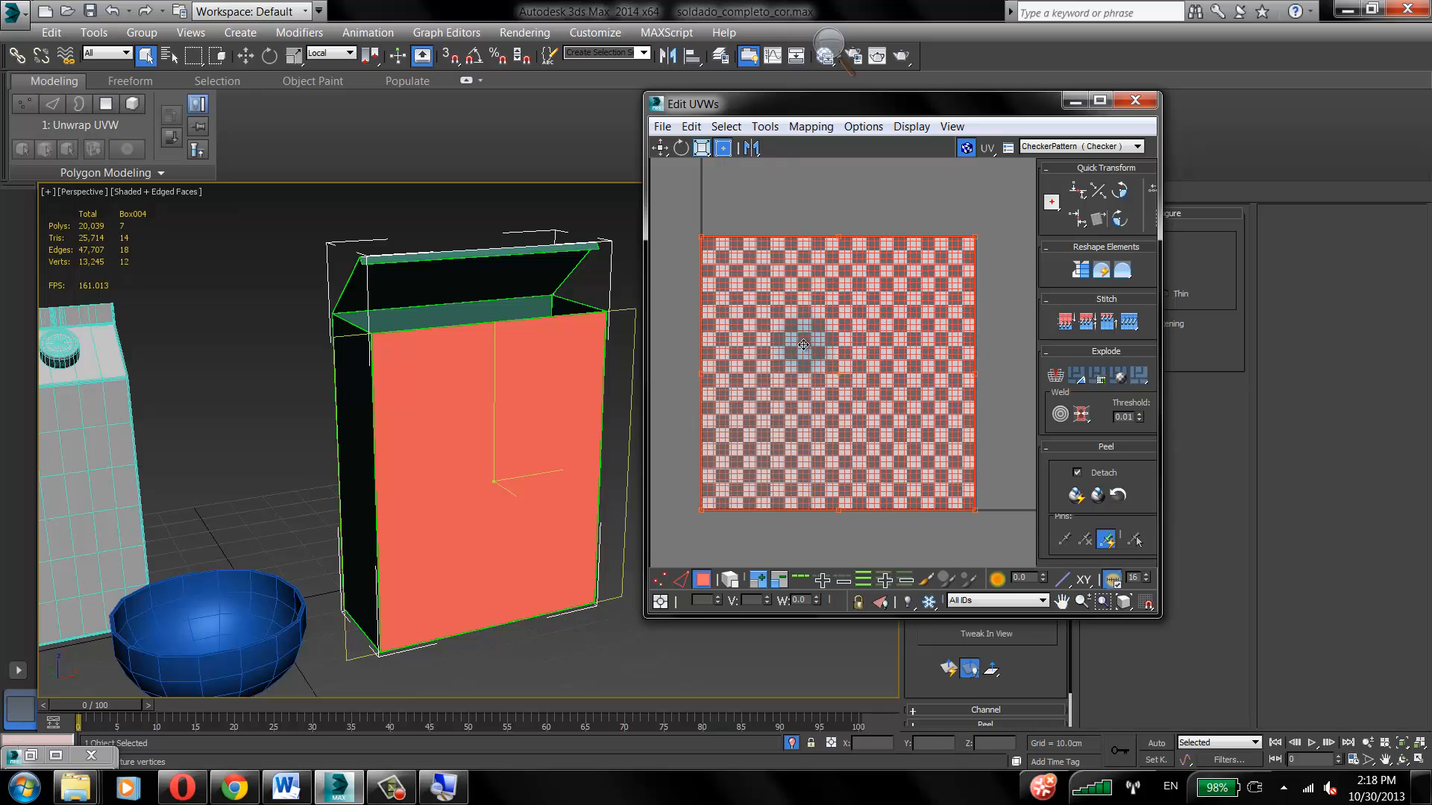
Step: Check the UVs of the box's narrow side polygon, and close the UV editor with no polygon selected
{"action": "left_click", "coordinate": [349, 414]}
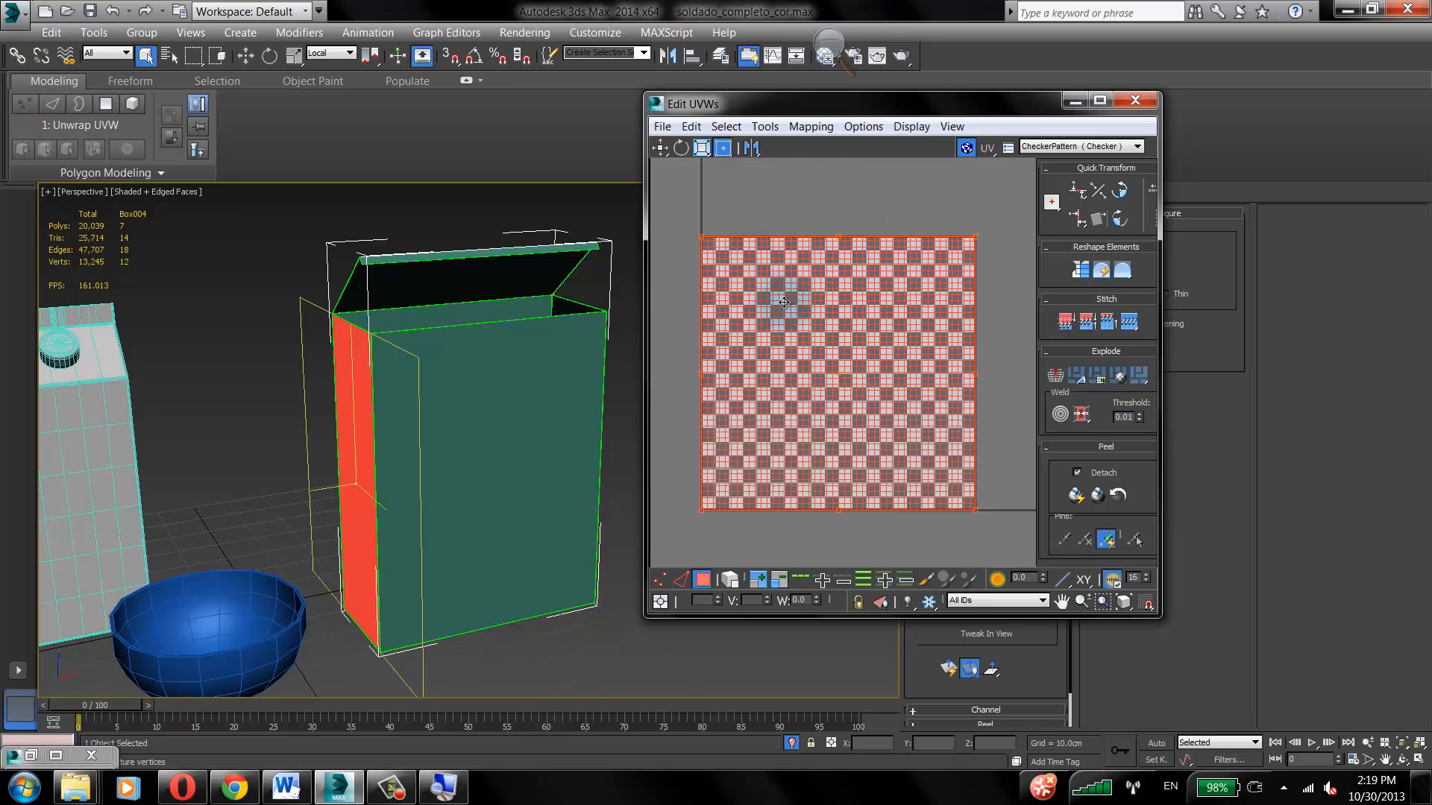
{"action": "left_click", "coordinate": [1132, 100]}
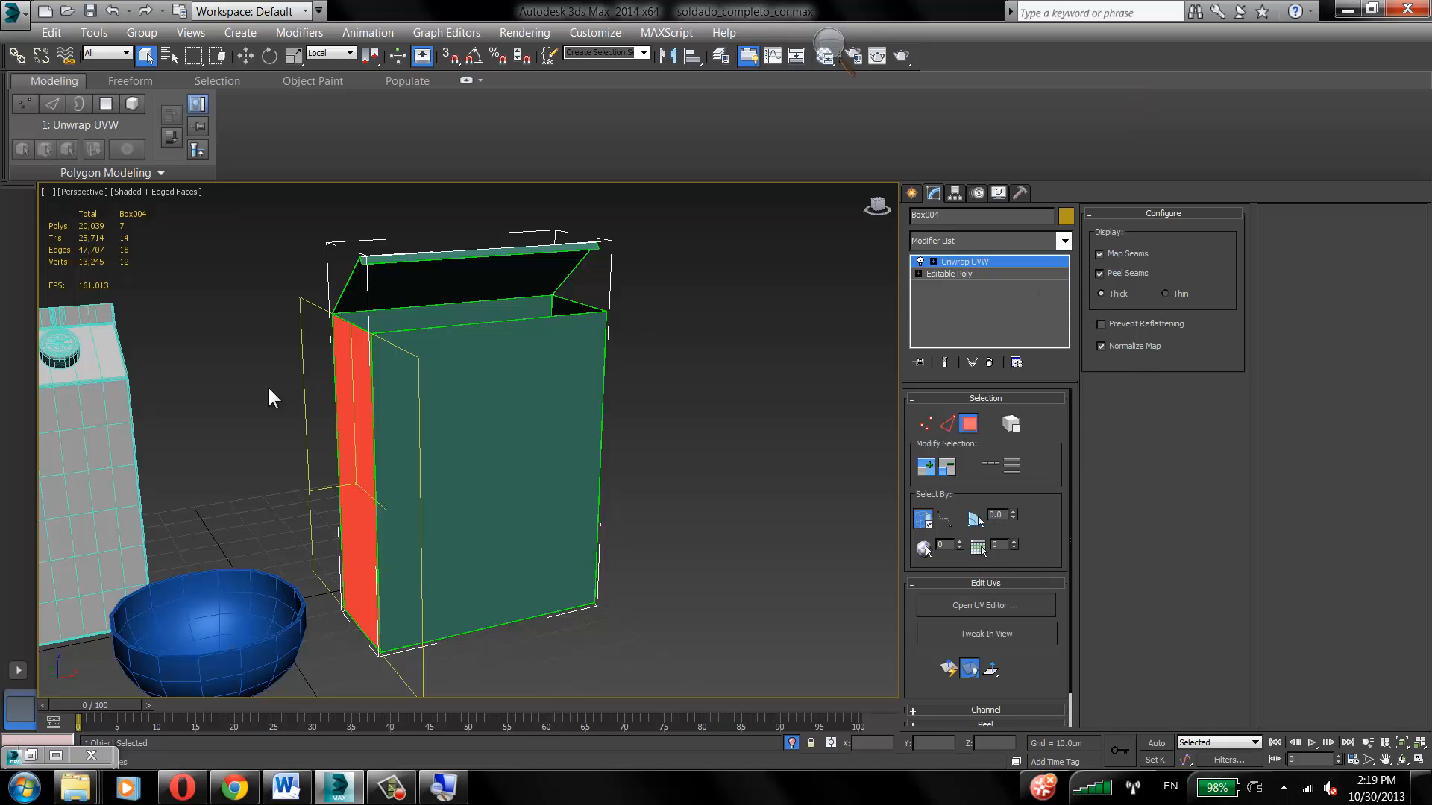
{"action": "left_click", "coordinate": [648, 325]}
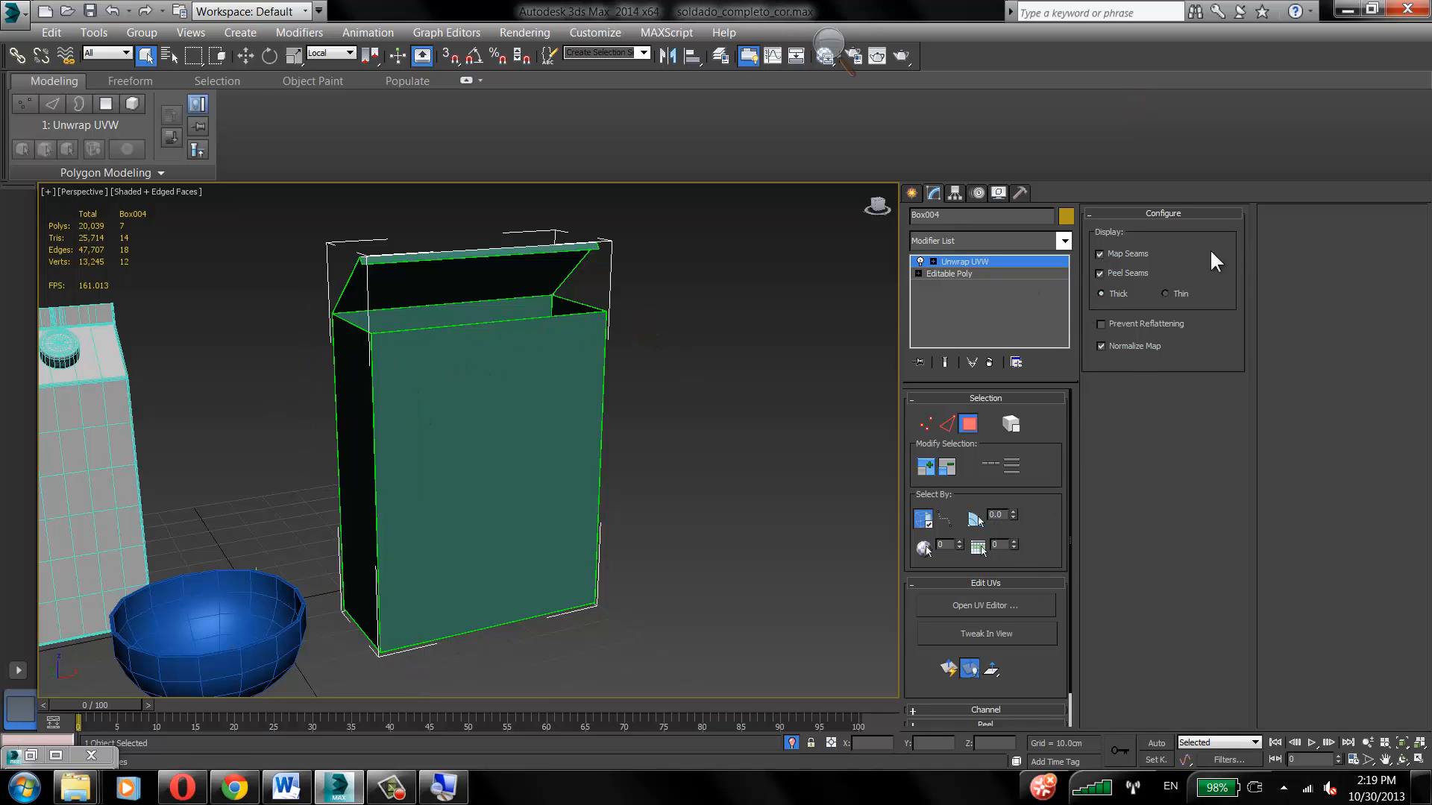
Step: Turn off the Map Seams display for the cereal box's Unwrap UVW modifier
{"action": "left_click", "coordinate": [1100, 254]}
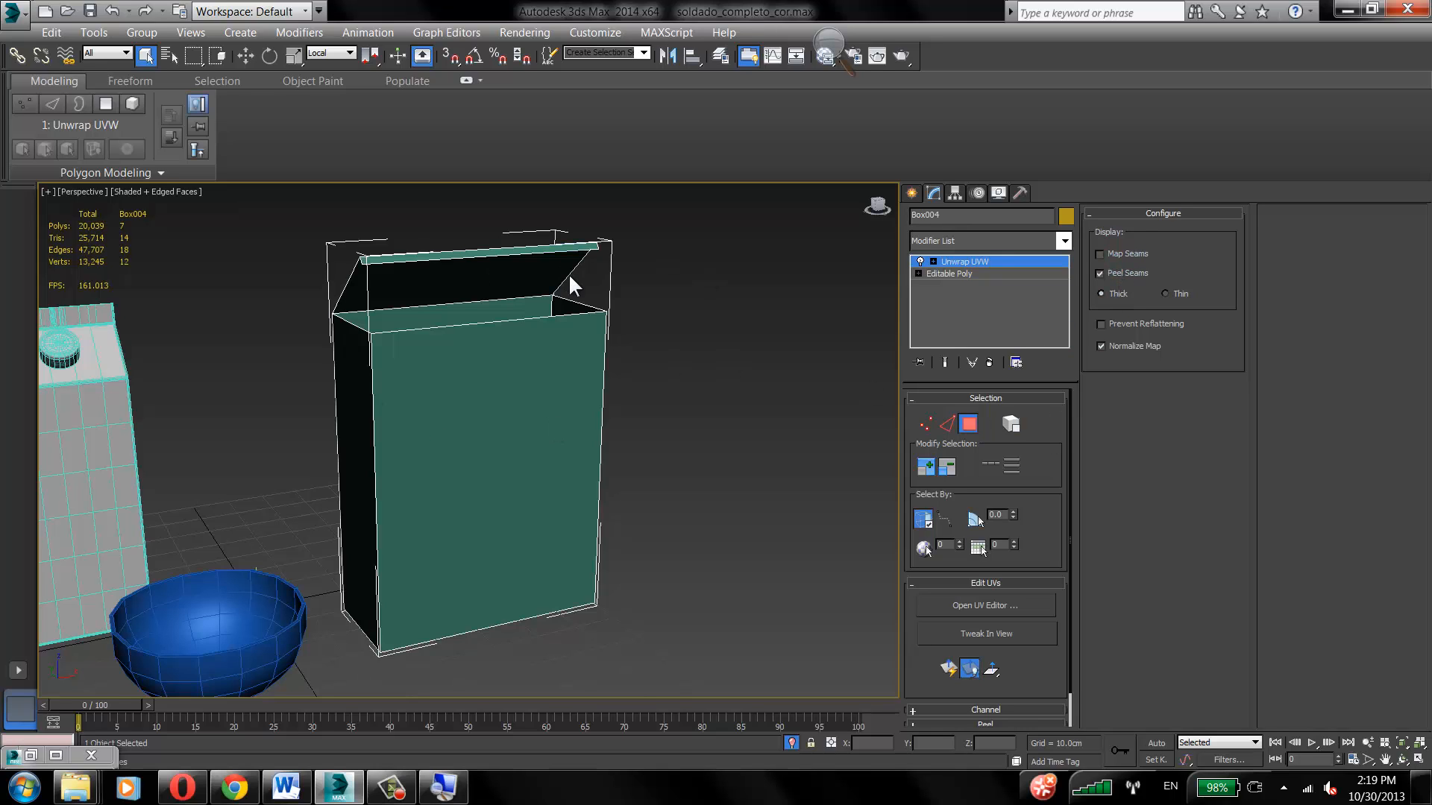
{"action": "middle_click_drag", "start_coordinate": [554, 332], "coordinate": [552, 310]}
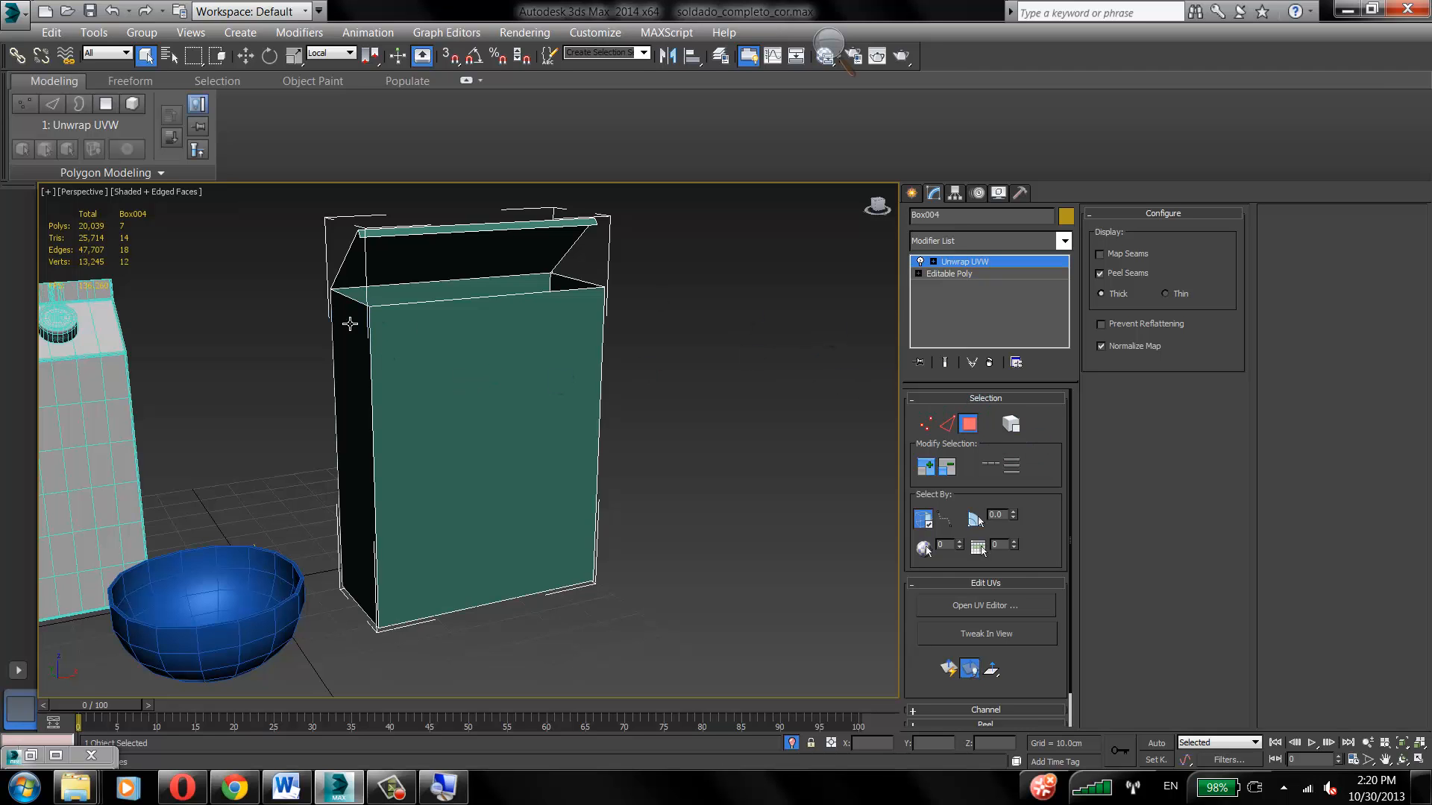
Step: Bring up the Peel tools of the cereal box's Unwrap UVW modifier
{"action": "middle_click_drag", "start_coordinate": [407, 386], "coordinate": [405, 355], "text": "alt"}
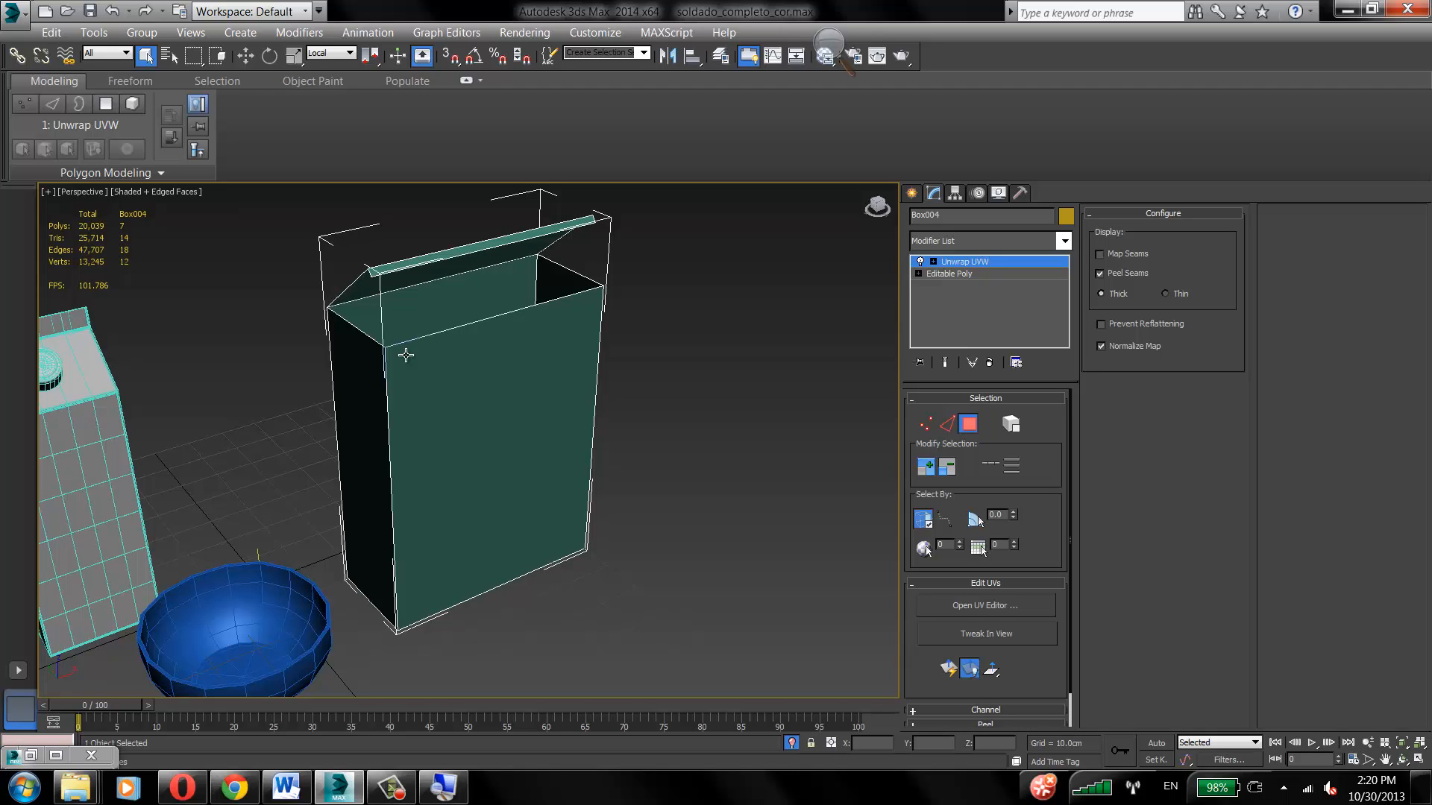
{"action": "middle_click_drag", "start_coordinate": [518, 374], "coordinate": [617, 396], "text": "alt"}
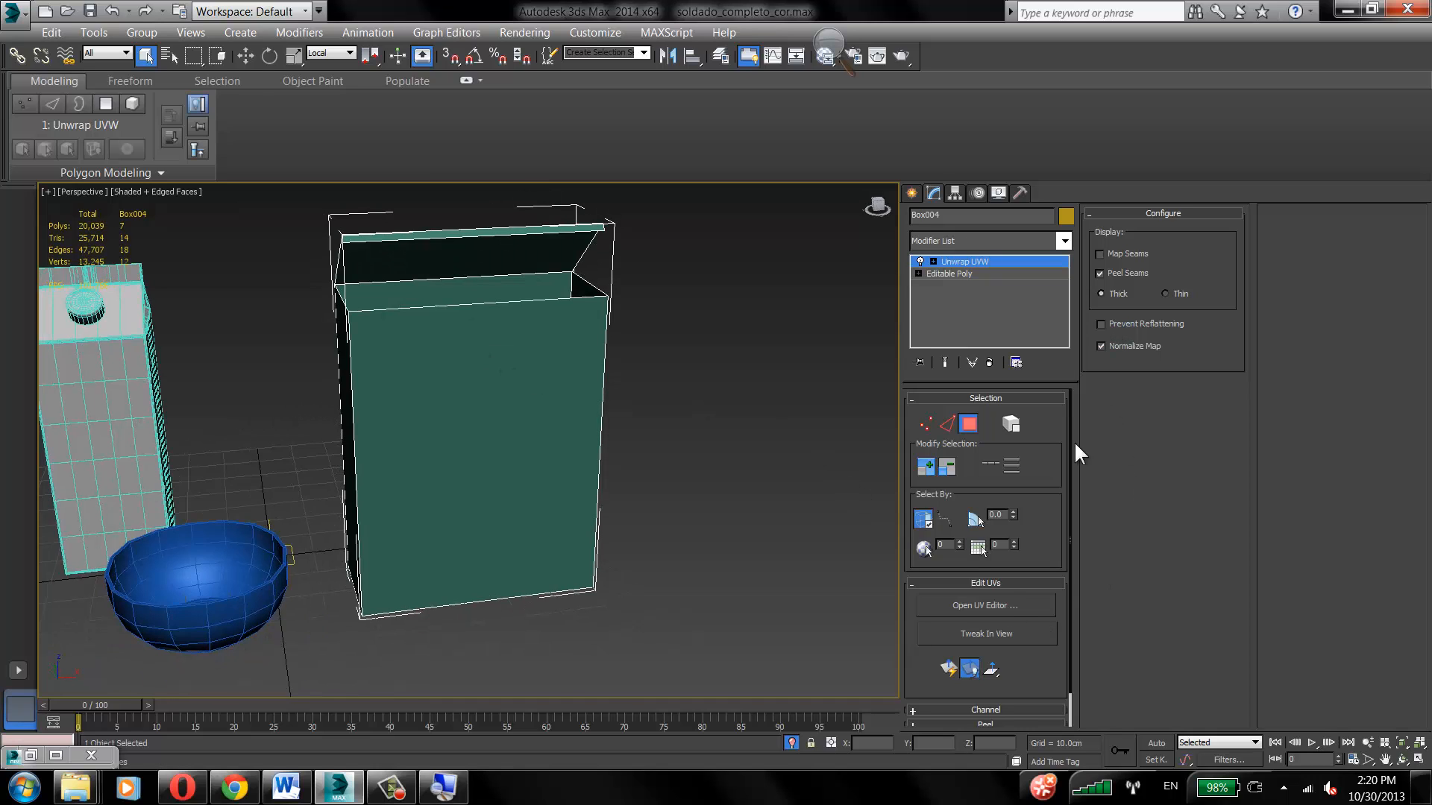
{"action": "left_click_drag", "start_coordinate": [1059, 465], "coordinate": [1060, 429]}
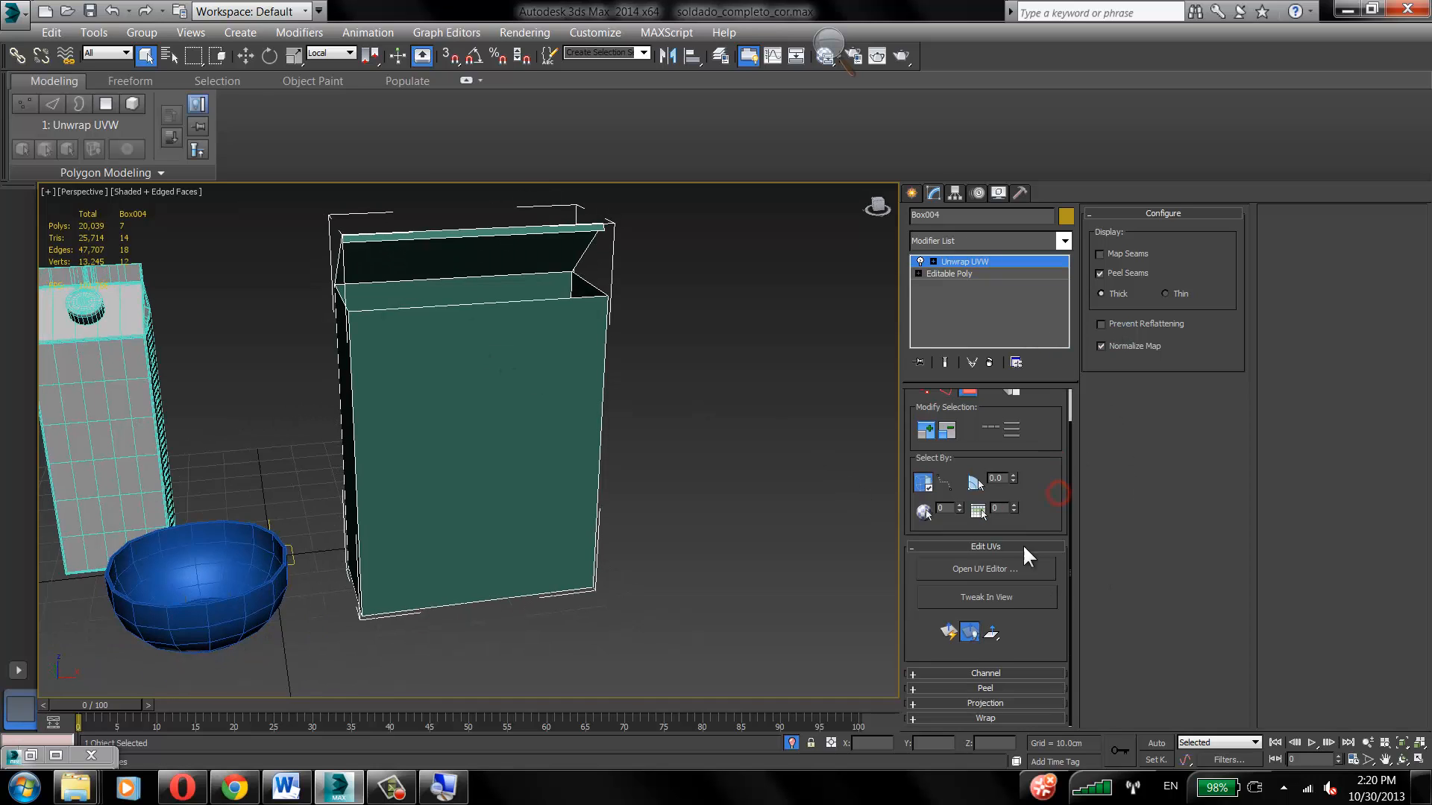
{"action": "left_click", "coordinate": [978, 686]}
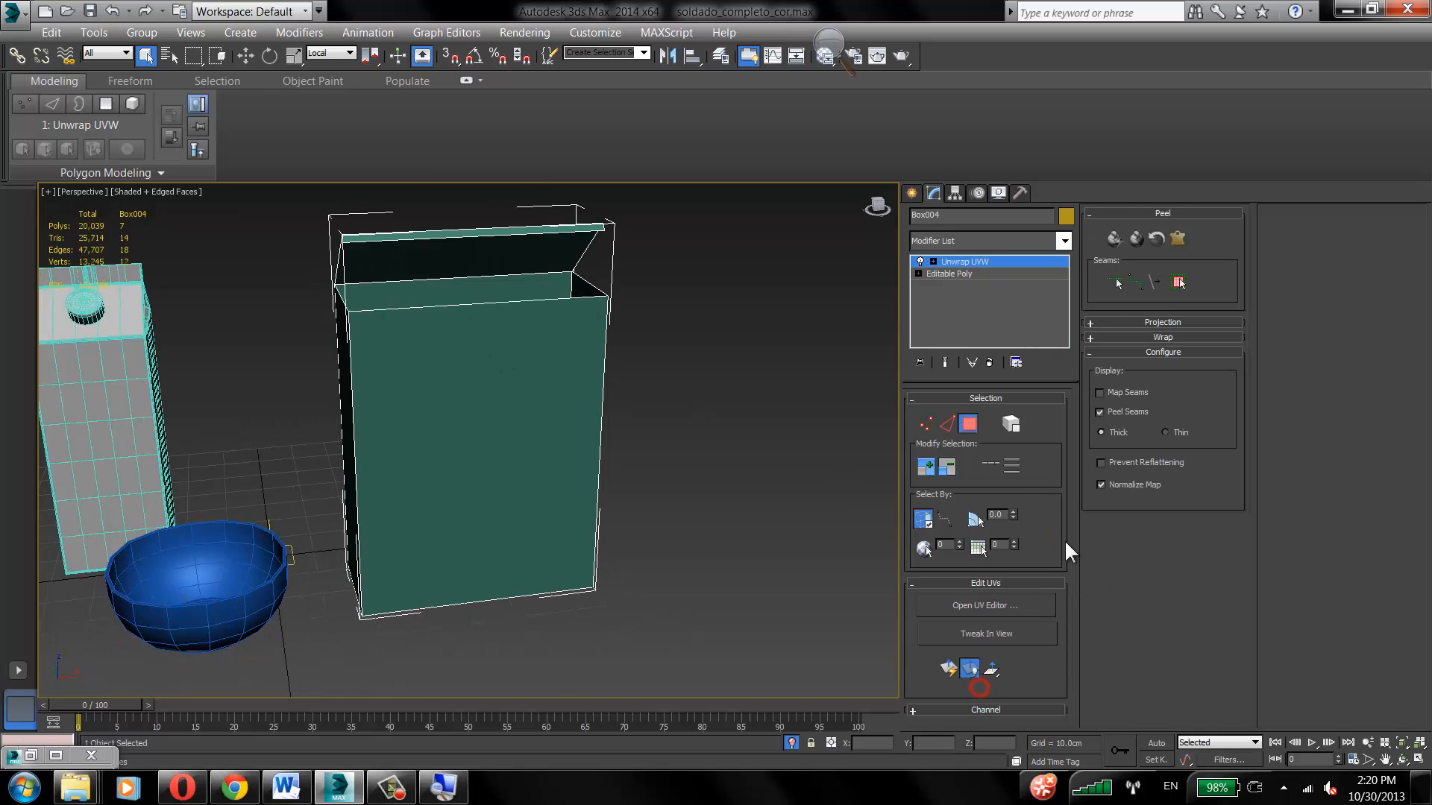
{"action": "left_click", "coordinate": [972, 423]}
{"action": "middle_click_drag", "start_coordinate": [660, 446], "coordinate": [903, 528], "text": "alt"}
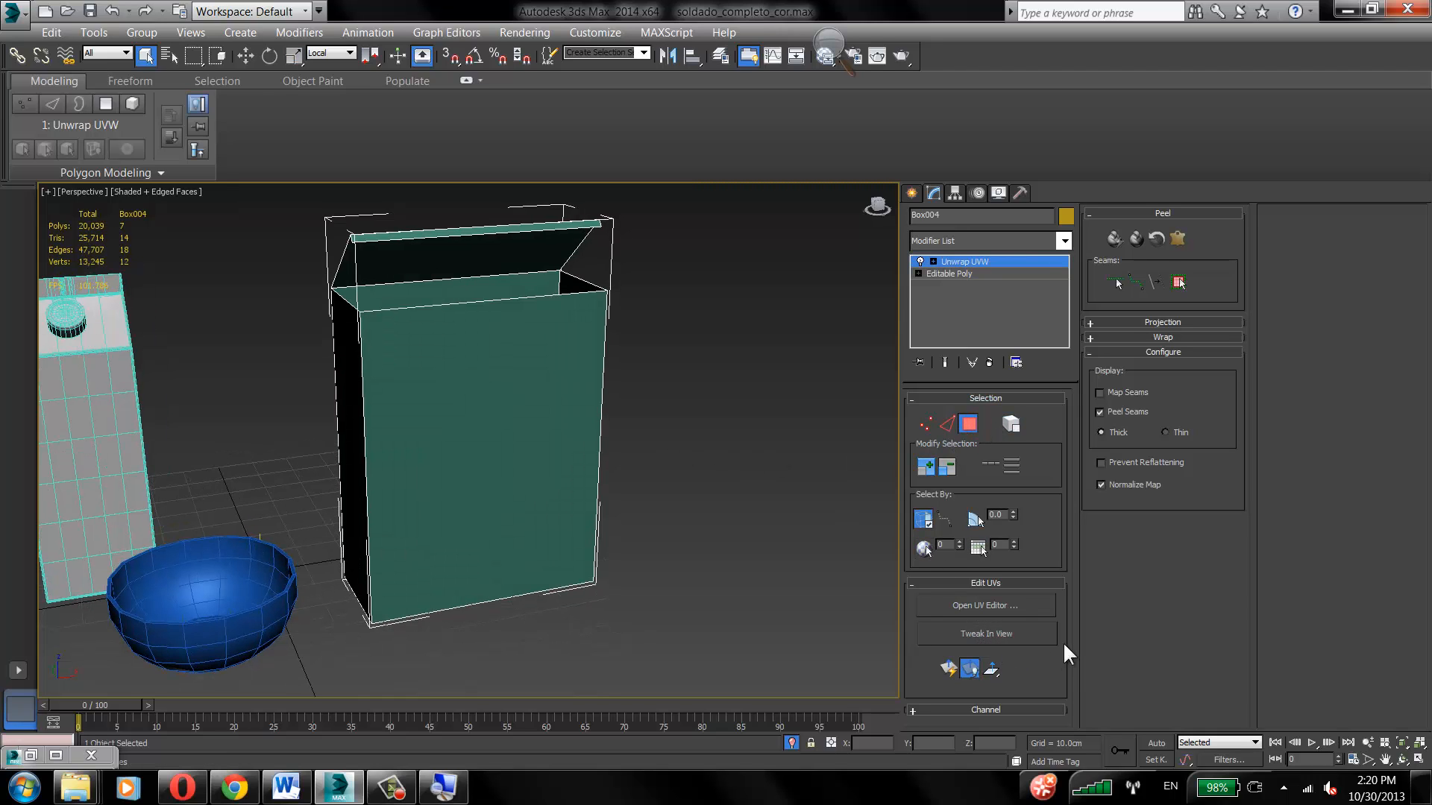
Step: Try starting a point-to-point seam at the narrow side's rear upper corner, and isolate the cereal box in the viewport
{"action": "left_click_drag", "start_coordinate": [1062, 548], "coordinate": [1065, 418]}
{"action": "left_click", "coordinate": [1135, 281]}
{"action": "middle_click_drag", "start_coordinate": [429, 409], "coordinate": [488, 405], "text": "alt"}
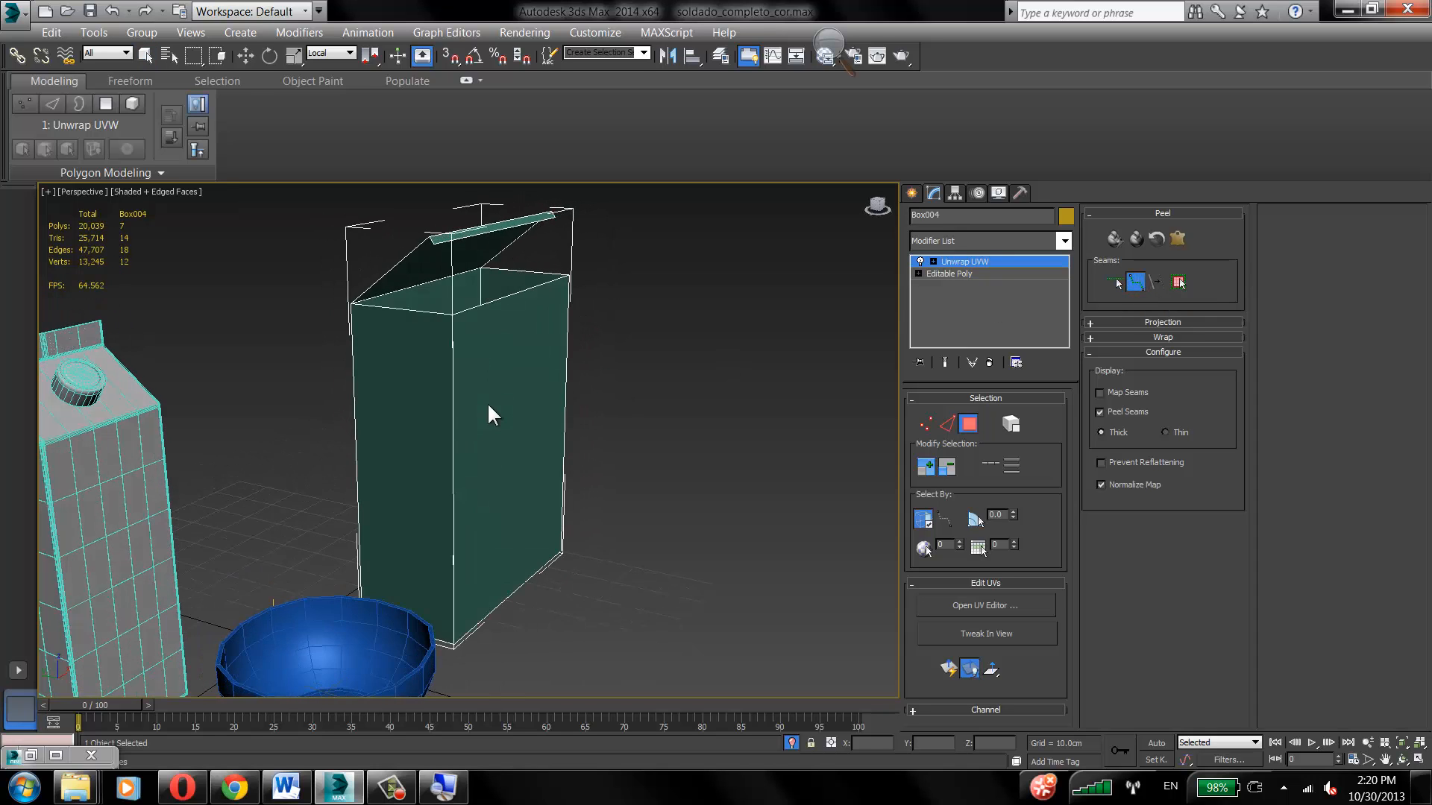
{"action": "left_click", "coordinate": [353, 304]}
{"action": "middle_click_drag", "start_coordinate": [380, 436], "coordinate": [396, 371], "text": "alt"}
{"action": "left_click", "coordinate": [791, 742]}
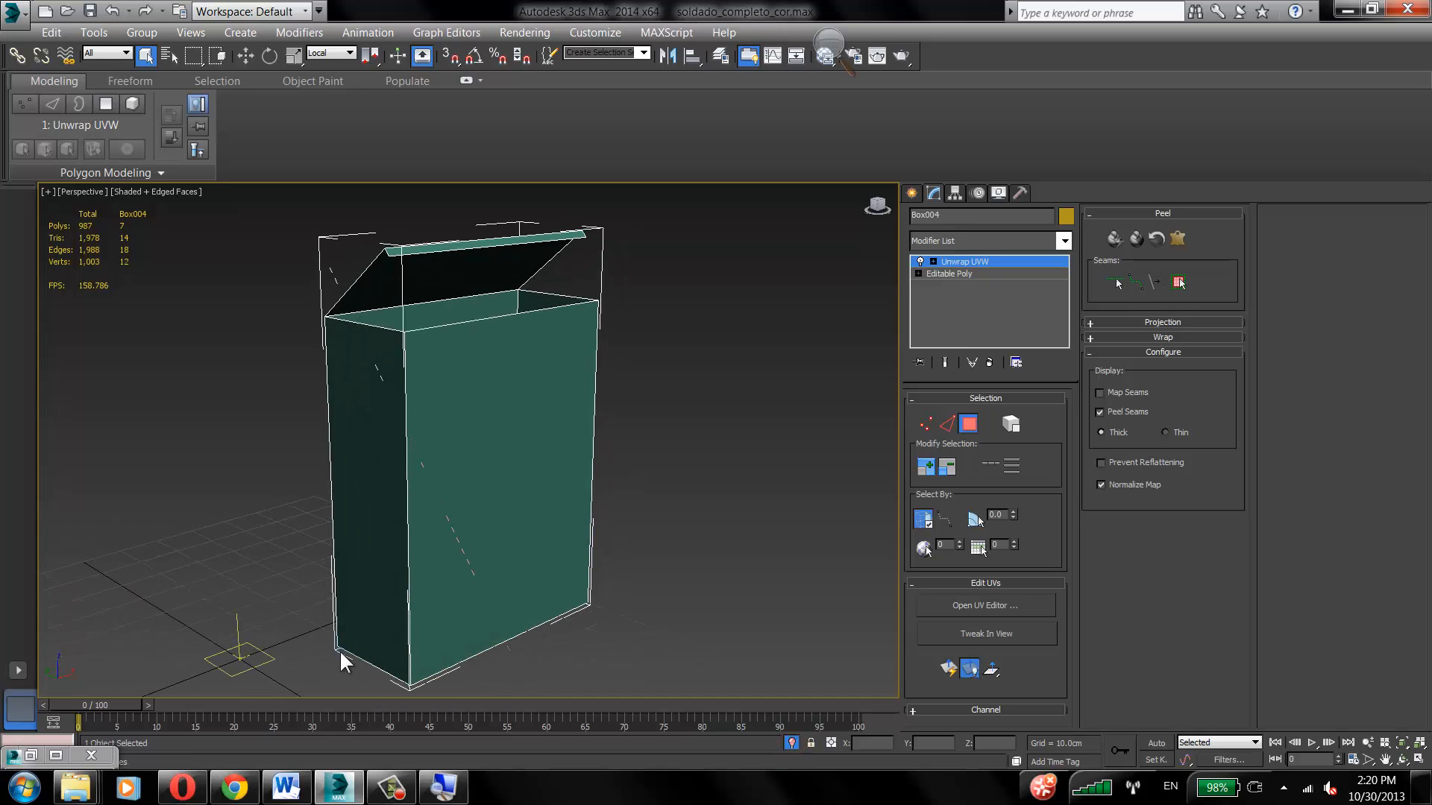
{"action": "left_click", "coordinate": [347, 635]}
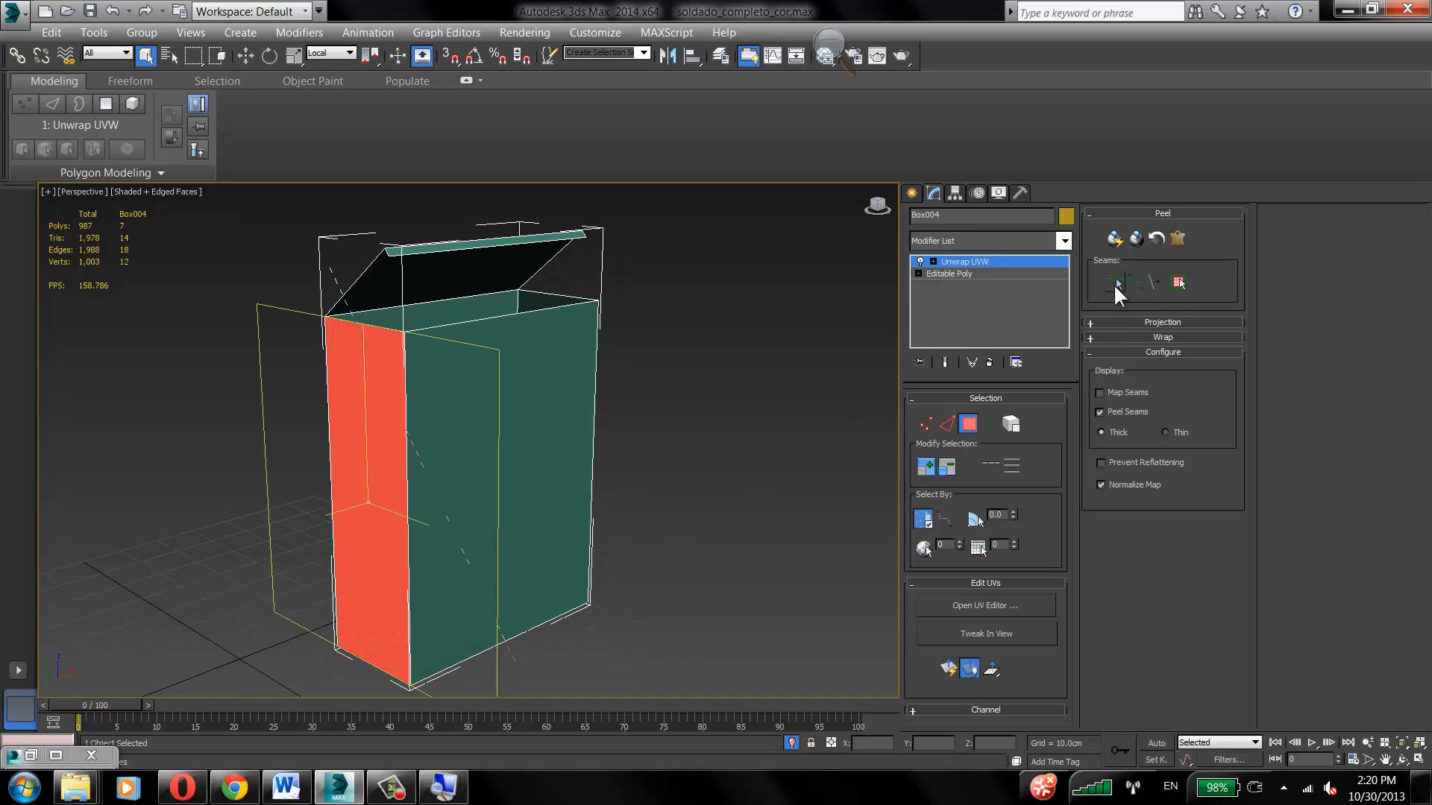
{"action": "left_click", "coordinate": [1130, 289]}
{"action": "left_click", "coordinate": [969, 423]}
{"action": "left_click", "coordinate": [733, 373]}
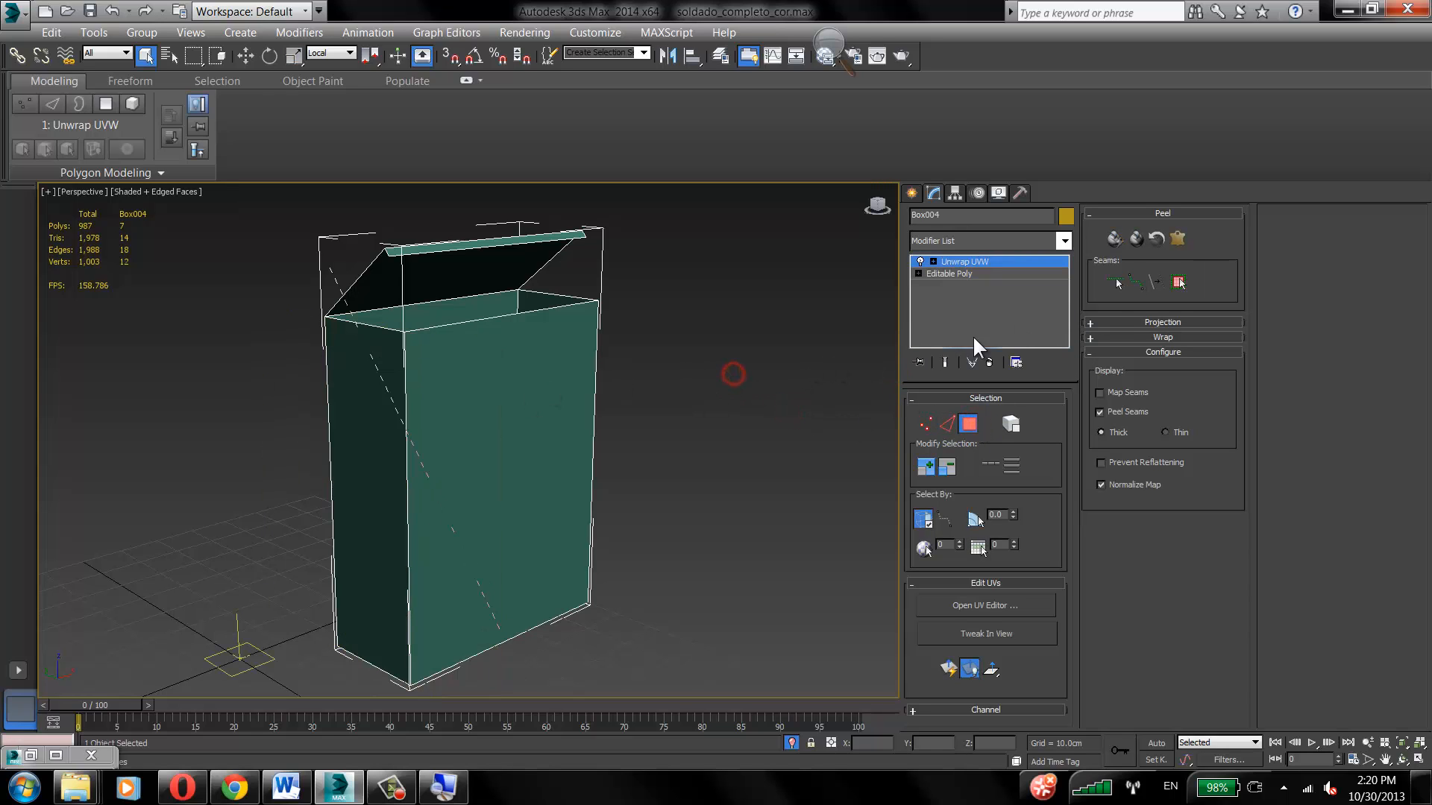
Step: Mark point-to-point seams down the narrow side's rear vertical edge and along the box's two side and front bottom edges
{"action": "left_click", "coordinate": [1131, 289]}
{"action": "left_click", "coordinate": [326, 317]}
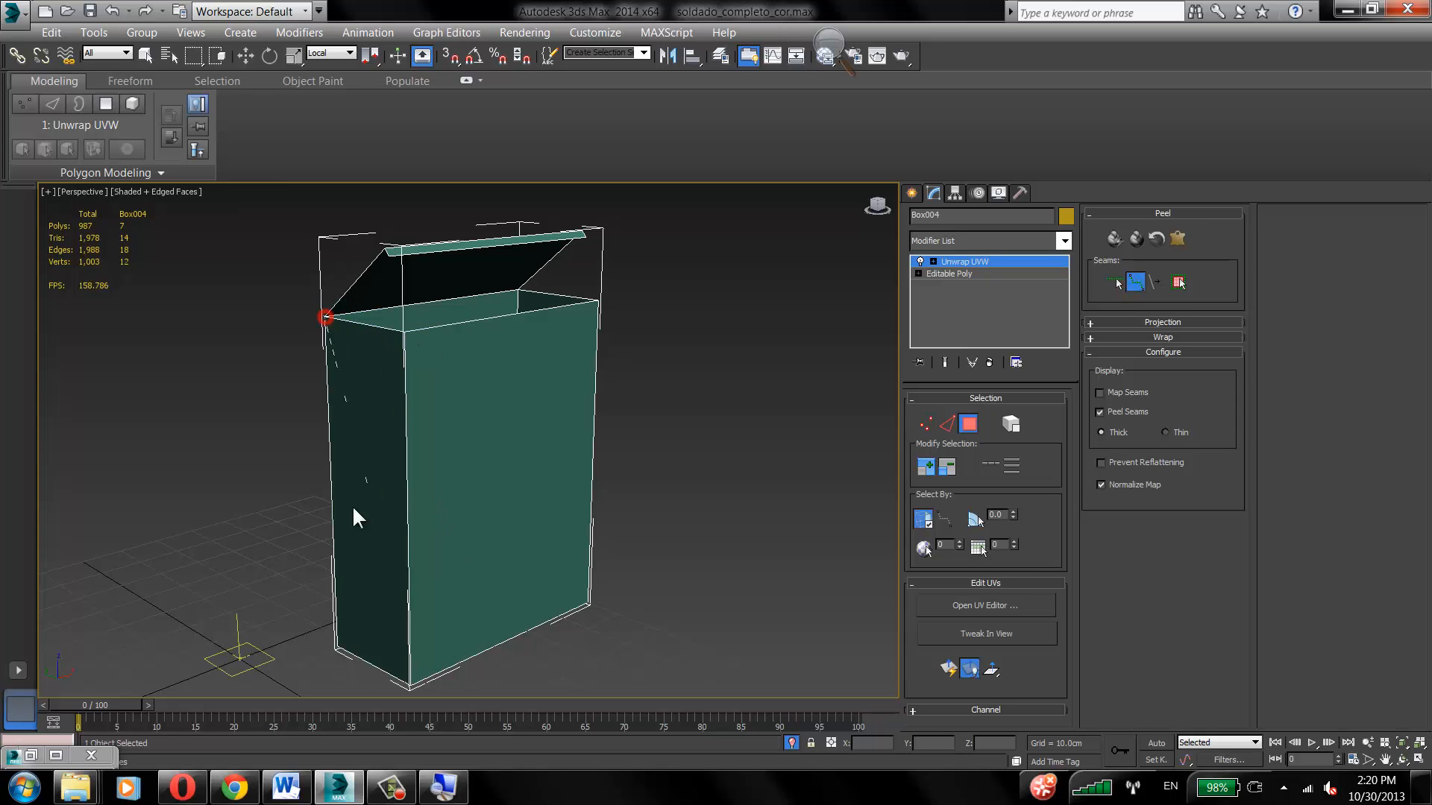
{"action": "left_click", "coordinate": [336, 646]}
{"action": "middle_click_drag", "start_coordinate": [335, 645], "coordinate": [447, 570], "text": "alt"}
{"action": "scroll", "coordinate": [440, 456], "scroll_direction": "up", "scroll_amount": 3}
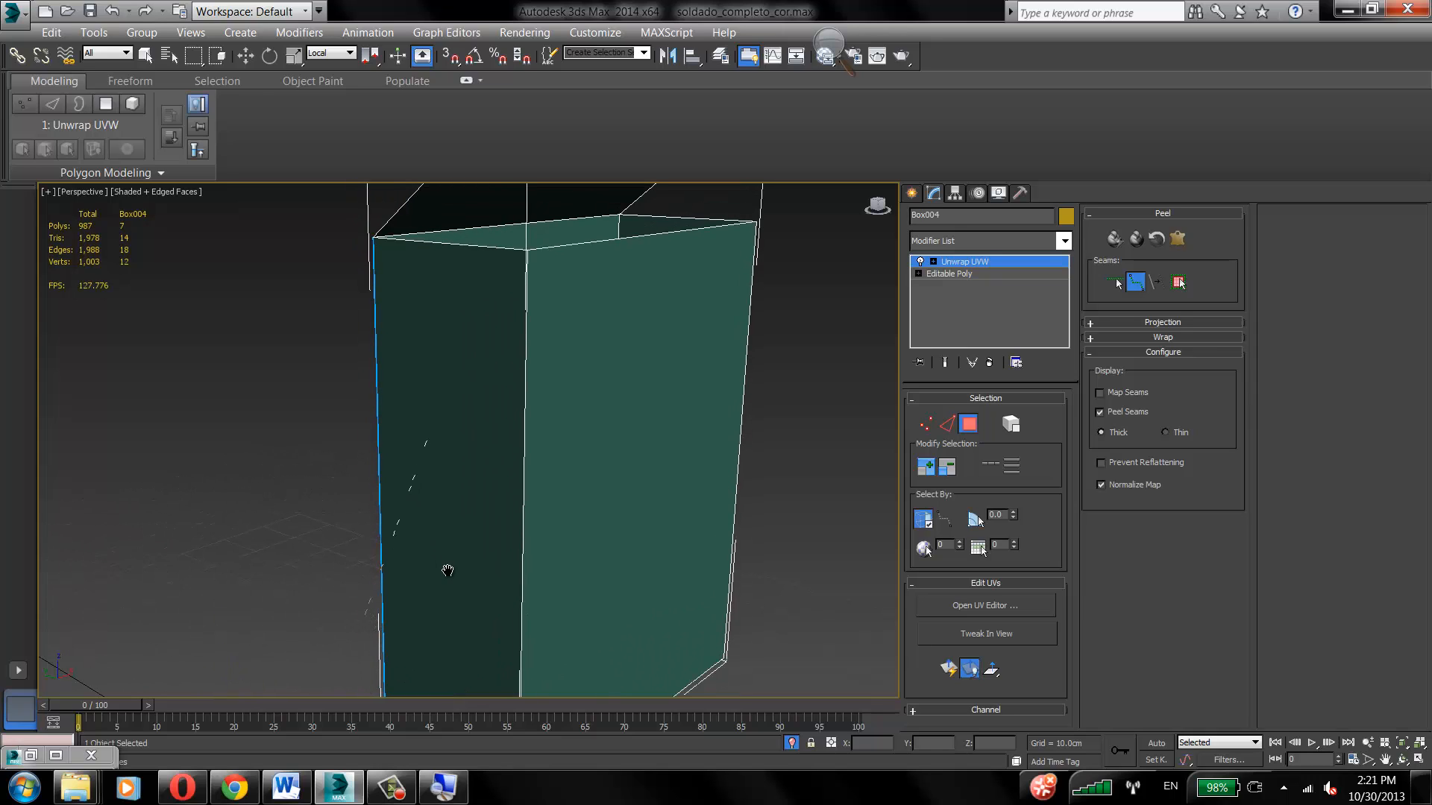
{"action": "middle_click_drag", "start_coordinate": [448, 570], "coordinate": [475, 449]}
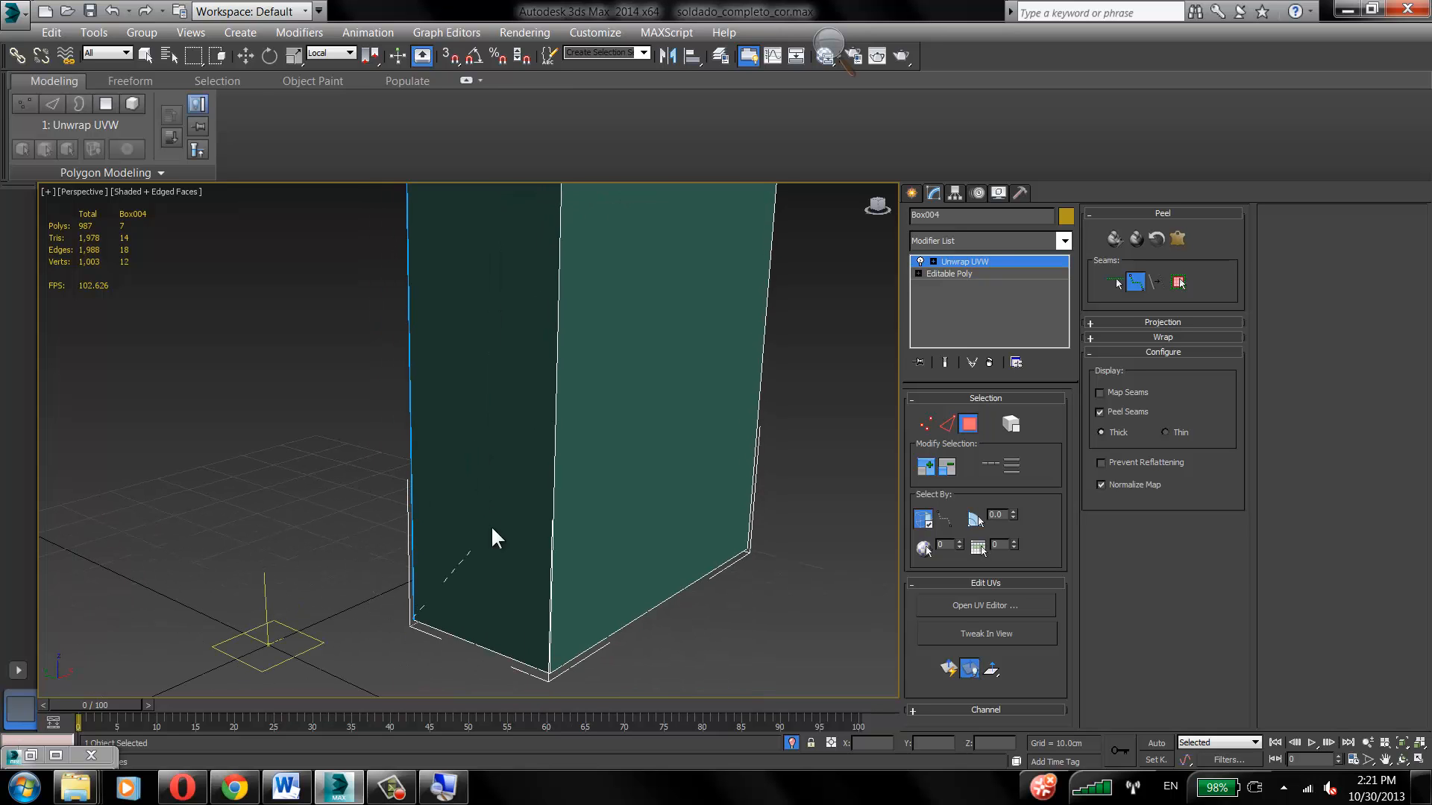
{"action": "middle_click_drag", "start_coordinate": [491, 525], "coordinate": [501, 456], "text": "alt"}
{"action": "middle_click_drag", "start_coordinate": [558, 584], "coordinate": [403, 393], "text": "alt"}
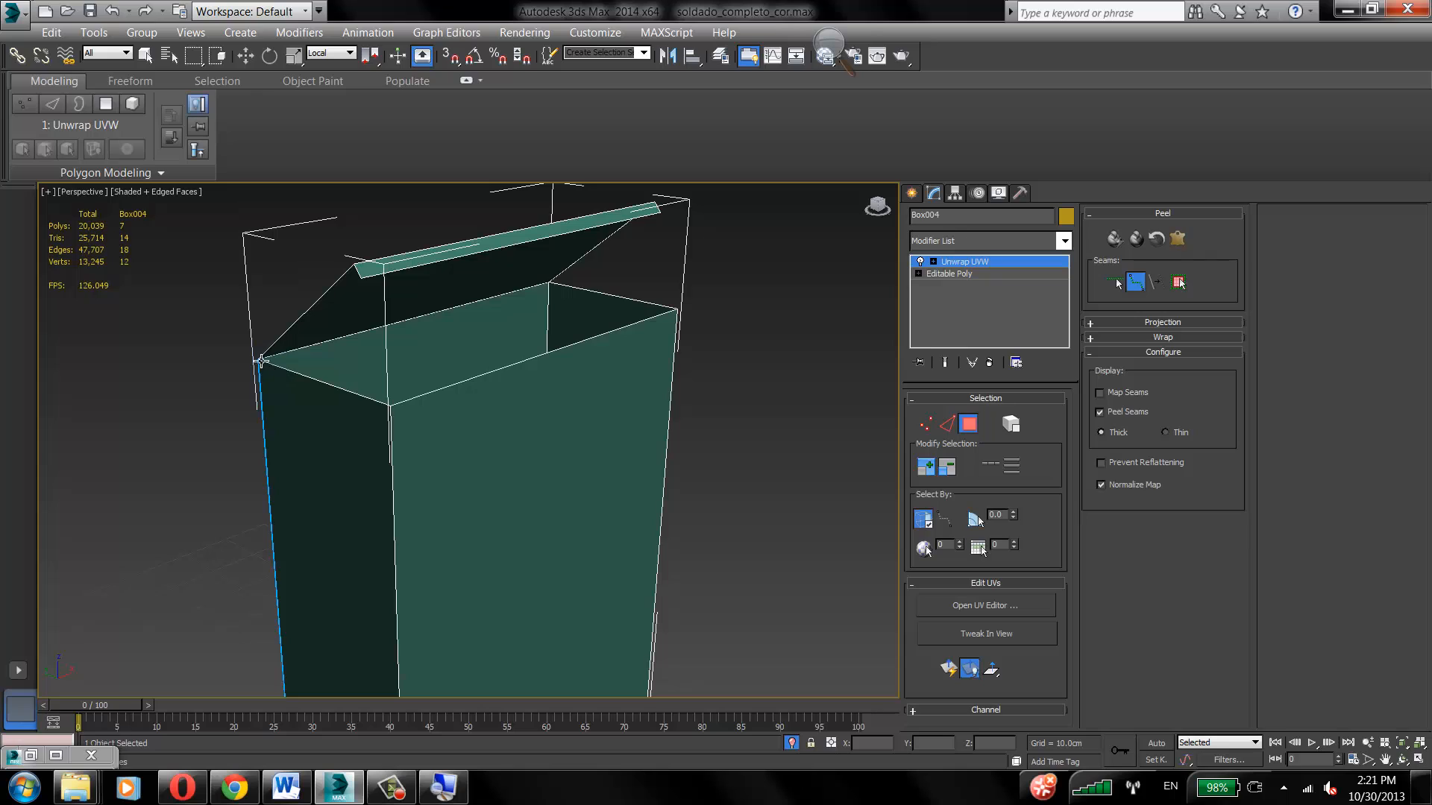
Step: Mark point-to-point seams along the two side edges and the front edge of the box's open rim, leaving out the flap's hinge edge
{"action": "left_click", "coordinate": [259, 360]}
{"action": "left_click", "coordinate": [389, 406]}
{"action": "left_click", "coordinate": [676, 309]}
{"action": "left_click", "coordinate": [548, 284]}
{"action": "mouse_move", "coordinate": [639, 281]}
{"action": "middle_mouse_down", "text": "alt"}
{"action": "mouse_move", "coordinate": [547, 323]}
{"action": "mouse_move", "coordinate": [512, 291]}
{"action": "mouse_move", "coordinate": [690, 322]}
{"action": "middle_mouse_up", "text": "alt"}
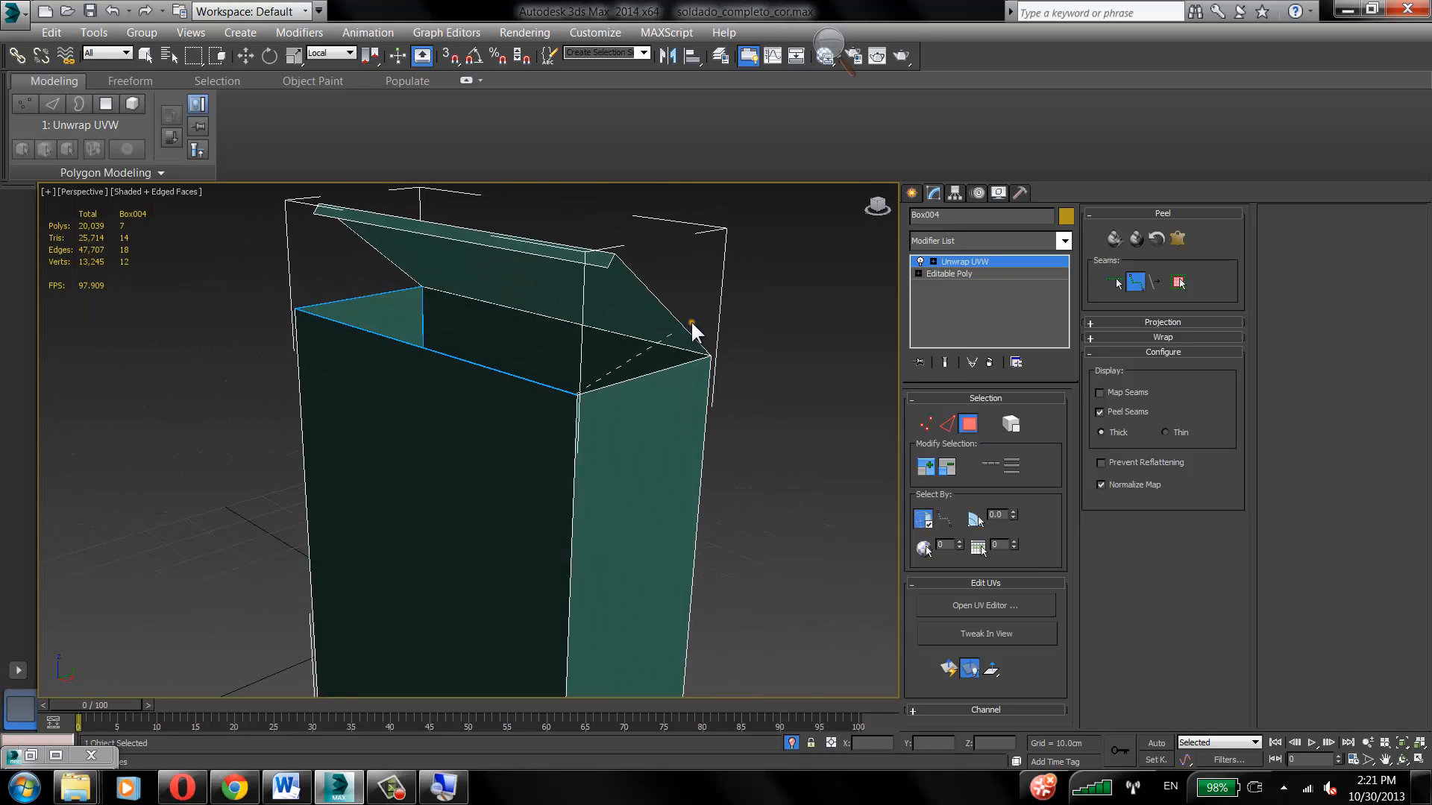
{"action": "left_click", "coordinate": [710, 353]}
{"action": "left_click", "coordinate": [577, 393]}
{"action": "right_click", "coordinate": [798, 367]}
Step: Change the diffuse colour of the caixa_cereal material to dark grey in the Slate Material Editor, and minimize the editor
{"action": "mouse_move", "coordinate": [680, 372]}
{"action": "middle_mouse_down", "text": "alt"}
{"action": "mouse_move", "coordinate": [701, 355]}
{"action": "mouse_move", "coordinate": [678, 363]}
{"action": "middle_mouse_up", "text": "alt"}
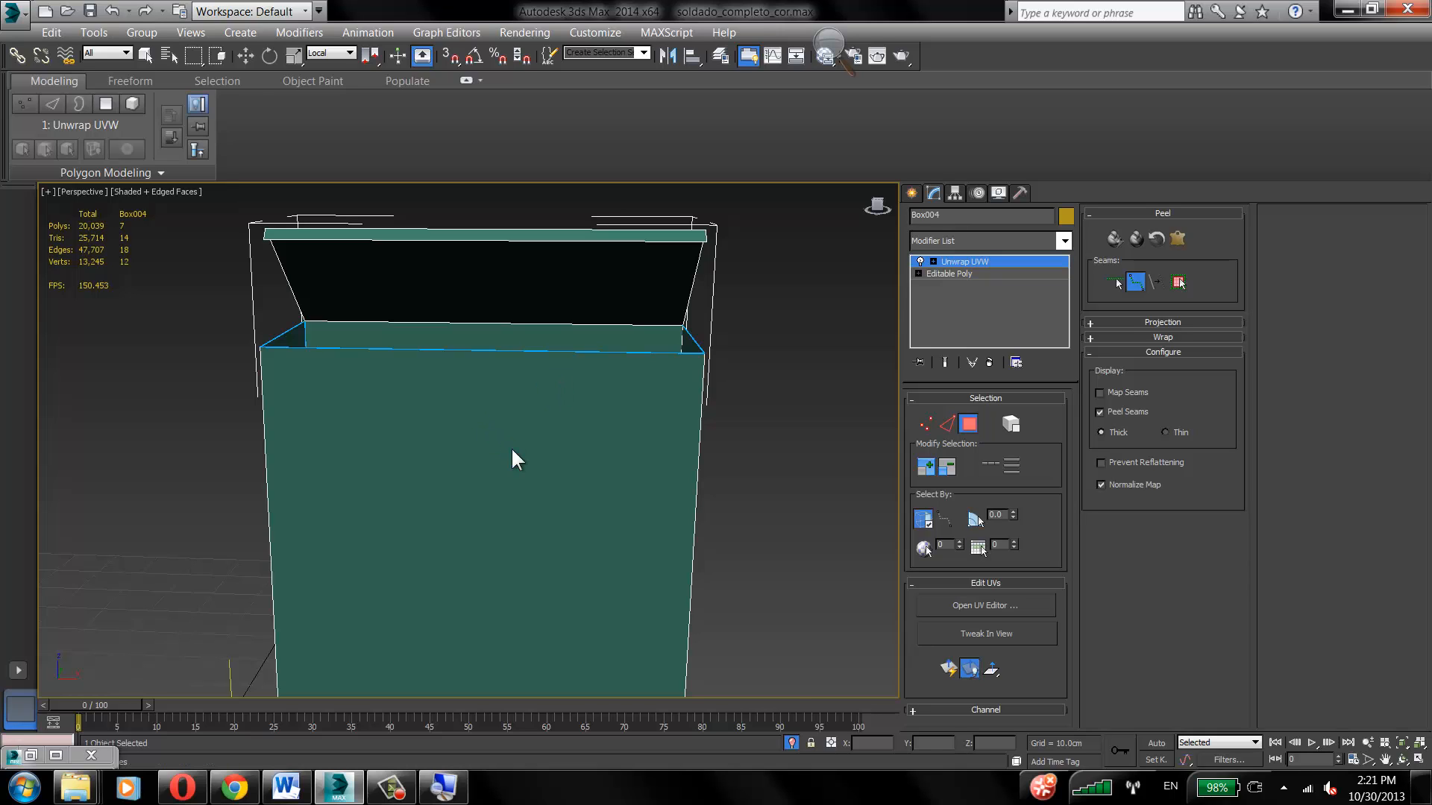
{"action": "key", "text": "F9"}
{"action": "middle_click_drag", "start_coordinate": [386, 458], "coordinate": [370, 327], "text": "alt"}
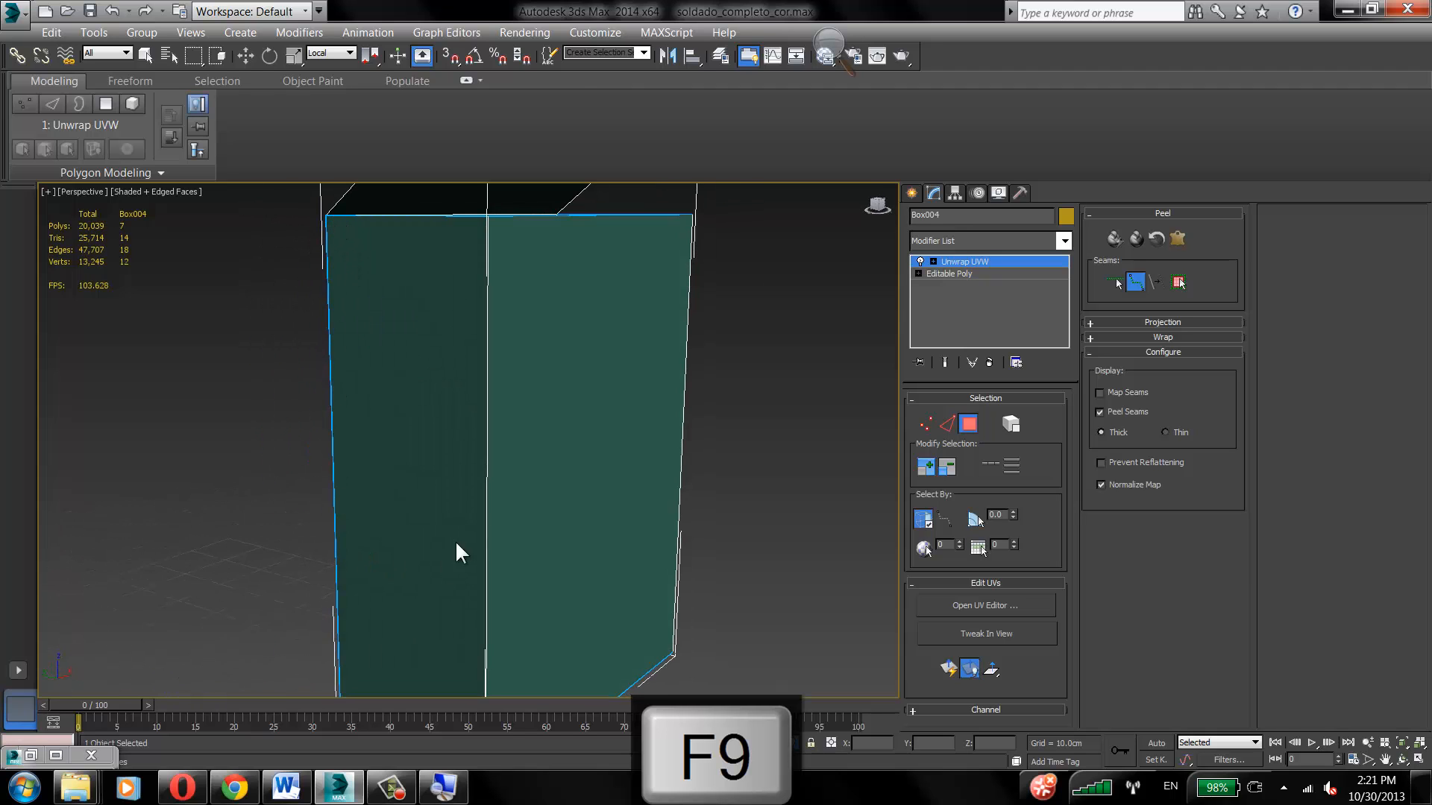
{"action": "middle_click_drag", "start_coordinate": [456, 543], "coordinate": [262, 585], "text": "alt"}
{"action": "middle_click_drag", "start_coordinate": [415, 489], "coordinate": [474, 407]}
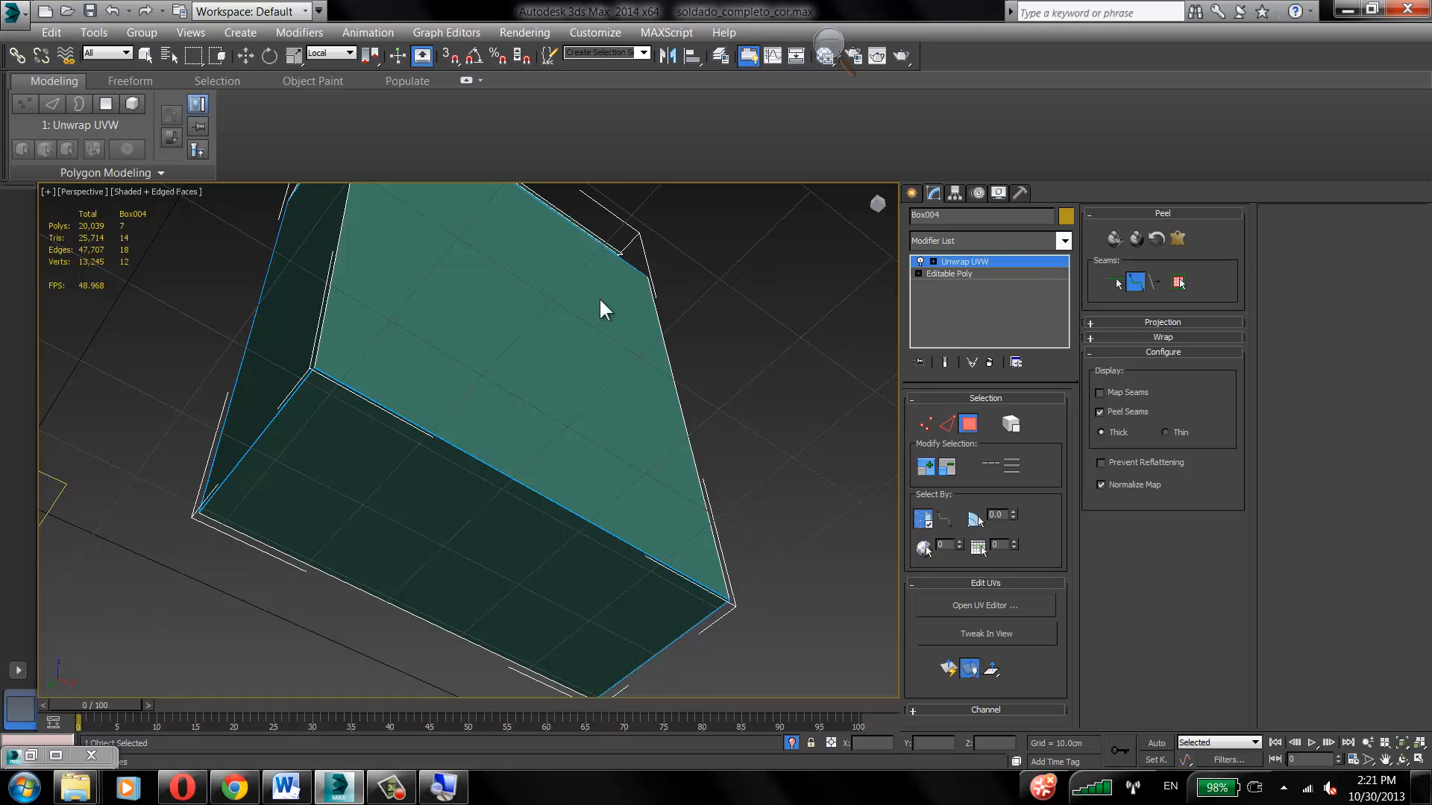
{"action": "left_click", "coordinate": [824, 58]}
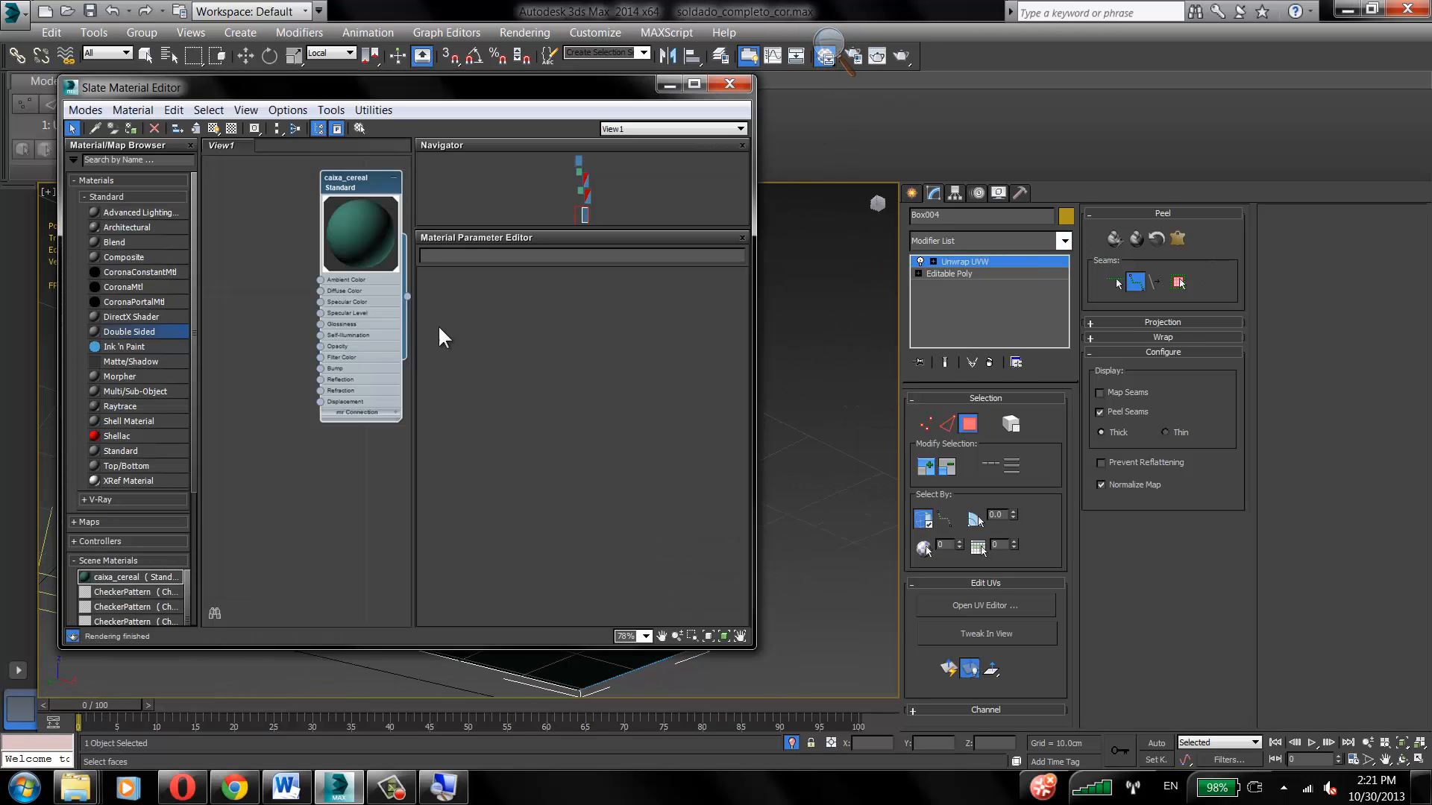
{"action": "double_click", "coordinate": [363, 240]}
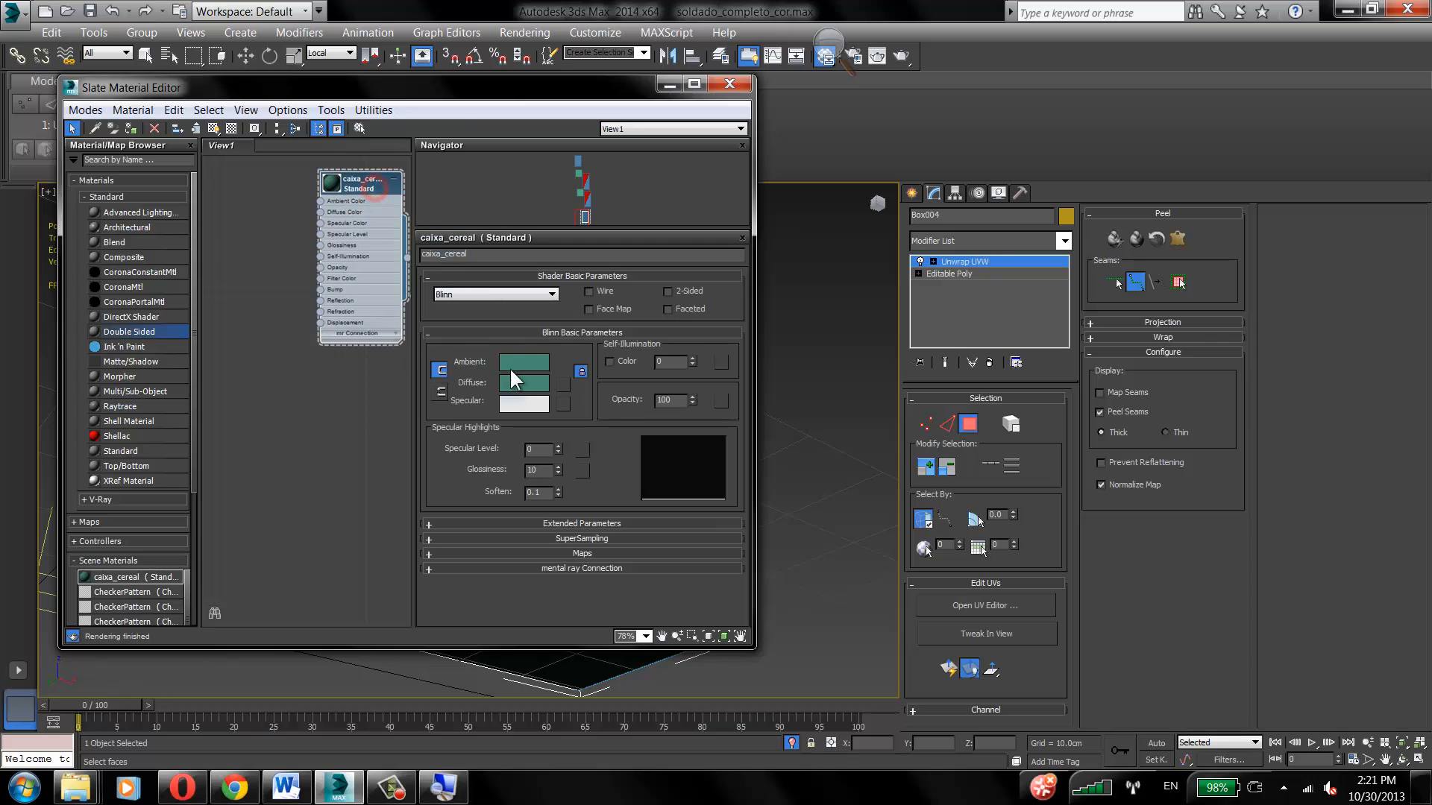
{"action": "left_click", "coordinate": [518, 383]}
{"action": "left_click", "coordinate": [477, 196]}
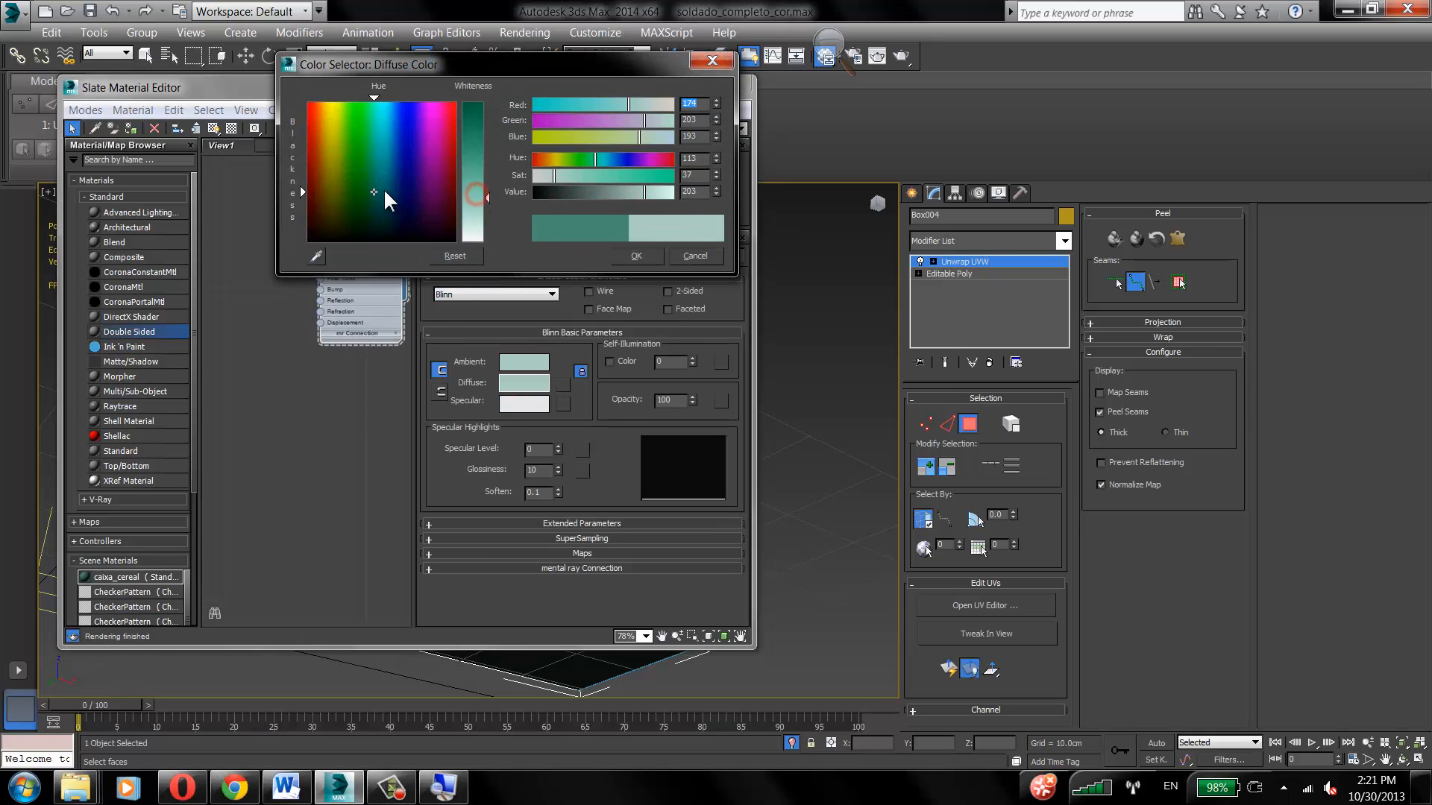
{"action": "mouse_move", "coordinate": [376, 191]}
{"action": "left_mouse_down"}
{"action": "mouse_move", "coordinate": [306, 240]}
{"action": "mouse_move", "coordinate": [357, 239]}
{"action": "left_mouse_up"}
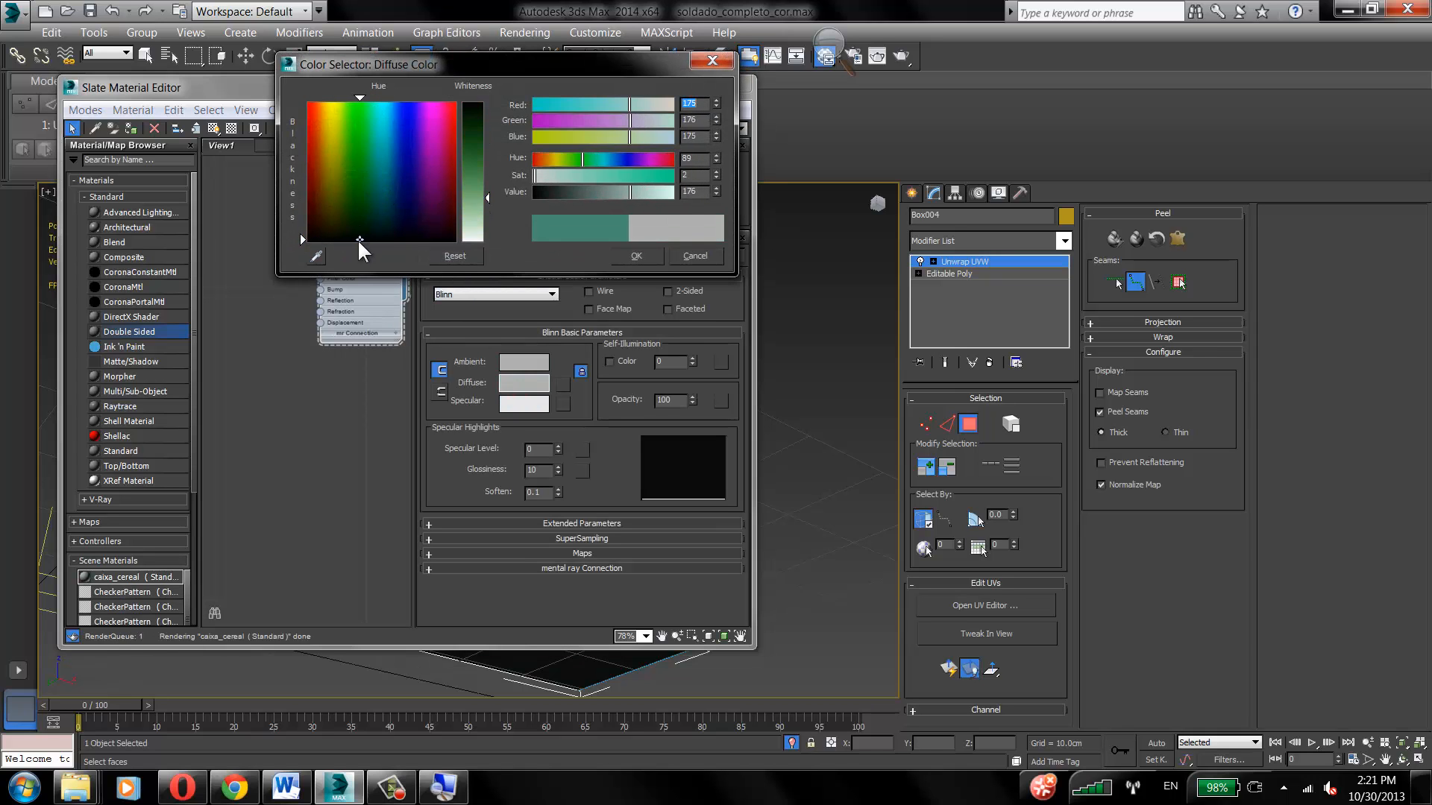
{"action": "left_click", "coordinate": [477, 153]}
{"action": "left_click", "coordinate": [634, 256]}
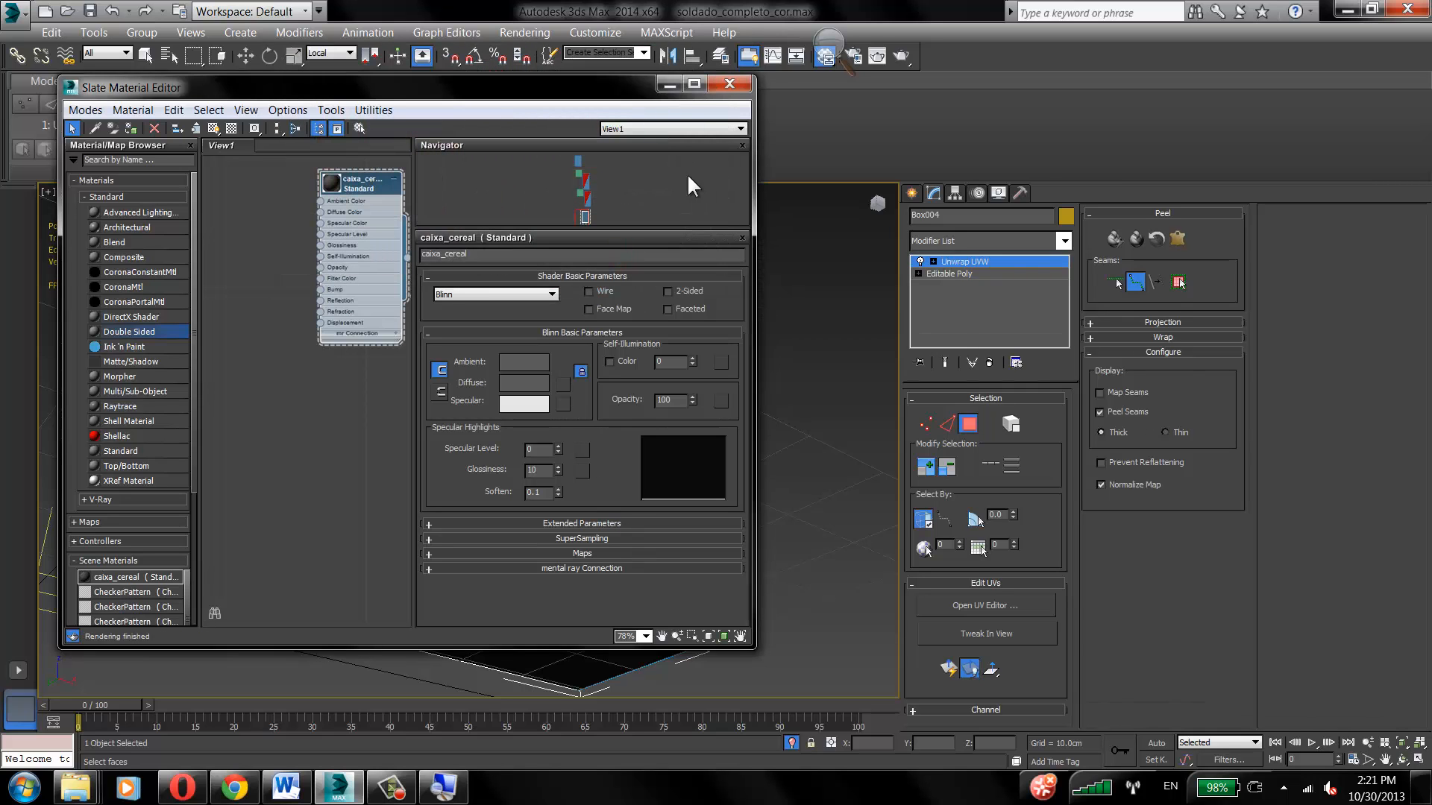
{"action": "left_click", "coordinate": [668, 83]}
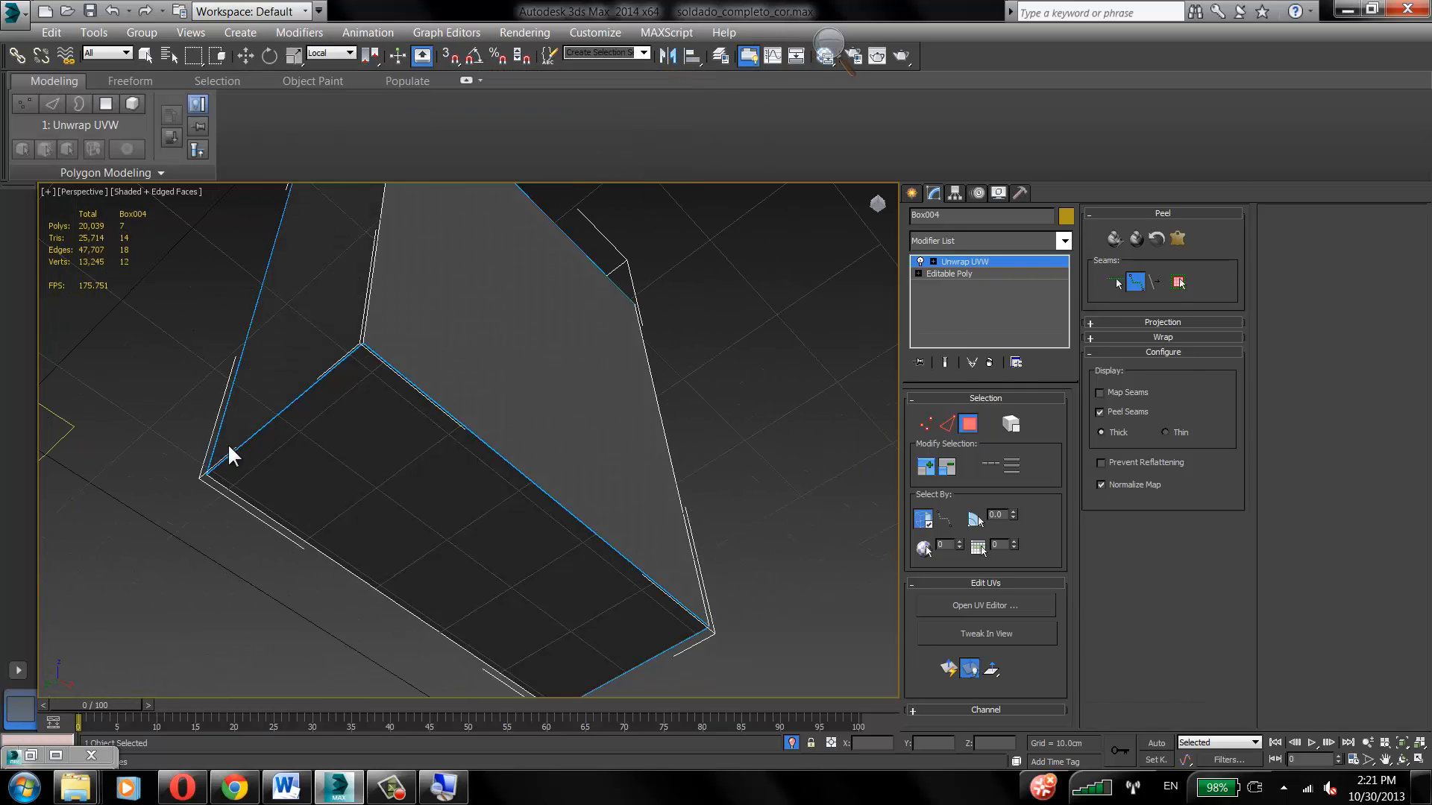
Step: Examine the marked seams around the cereal box's base, vertical edges and open rim
{"action": "middle_click_drag", "start_coordinate": [531, 375], "coordinate": [439, 299], "text": "alt"}
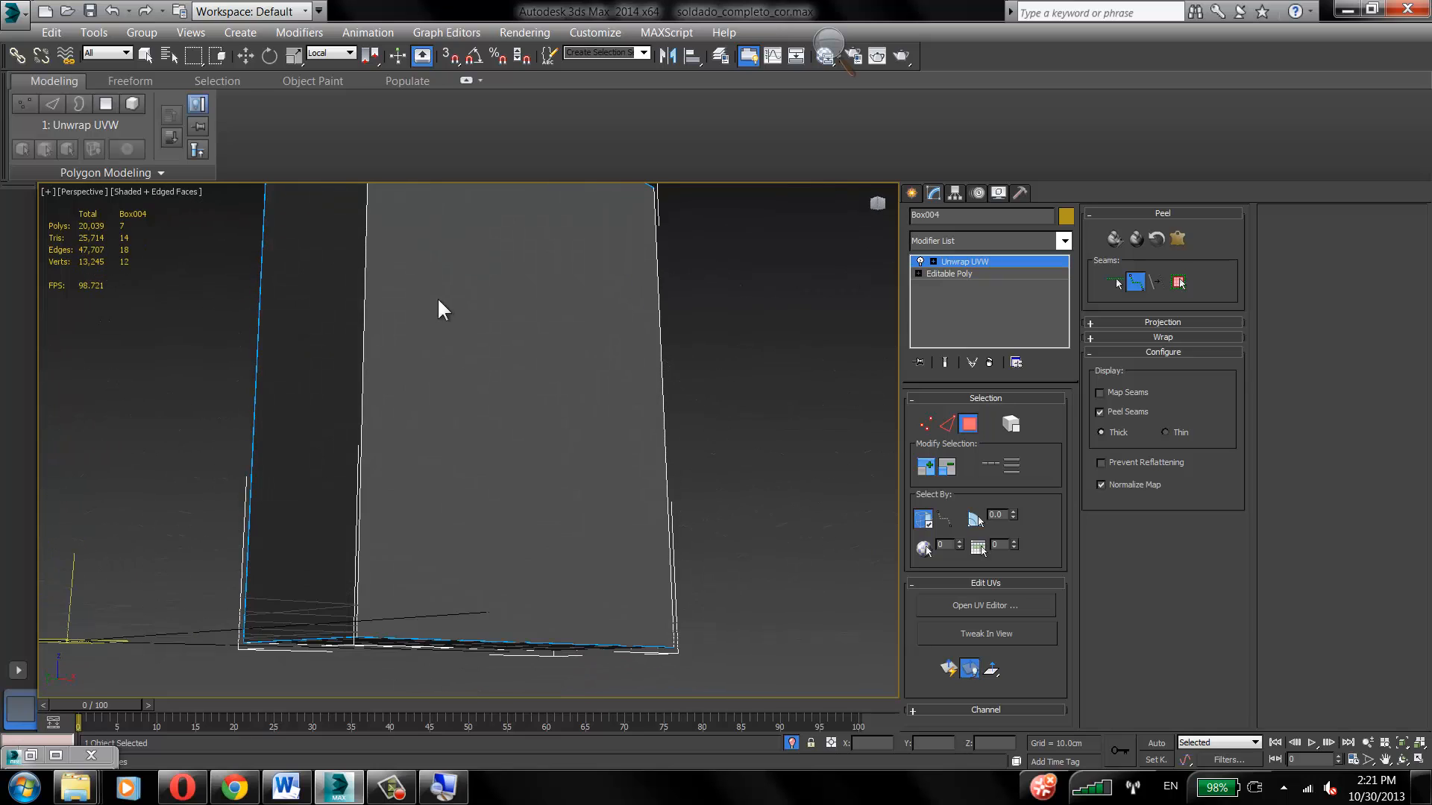
{"action": "middle_click_drag", "start_coordinate": [322, 364], "coordinate": [550, 410], "text": "alt"}
{"action": "scroll", "coordinate": [544, 397], "scroll_direction": "down", "scroll_amount": 4}
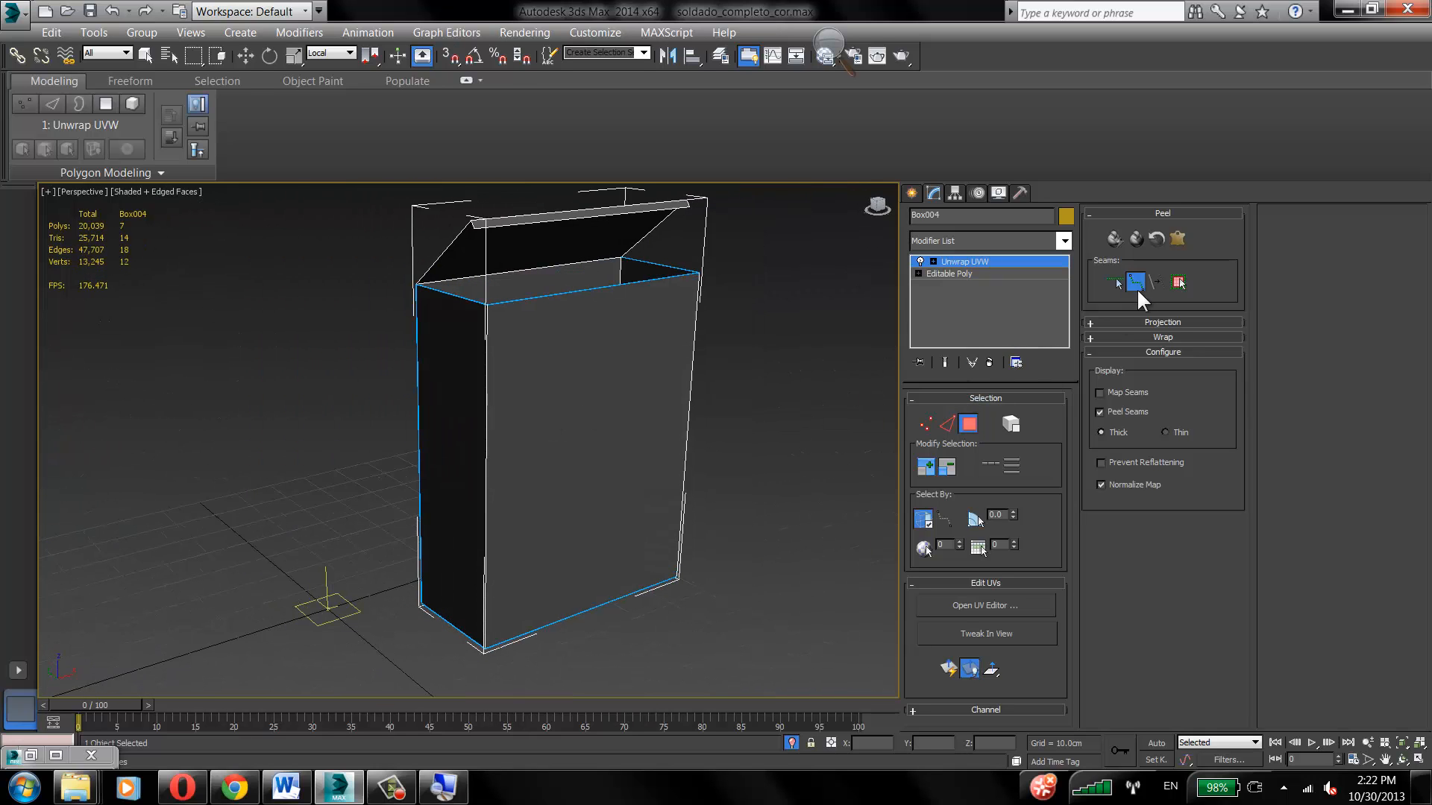
{"action": "scroll", "coordinate": [680, 405], "scroll_direction": "down", "scroll_amount": 2}
{"action": "middle_click_drag", "start_coordinate": [679, 405], "coordinate": [731, 431]}
{"action": "scroll", "coordinate": [577, 501], "scroll_direction": "up", "scroll_amount": 5}
{"action": "middle_click_drag", "start_coordinate": [578, 501], "coordinate": [568, 486]}
{"action": "scroll", "coordinate": [687, 420], "scroll_direction": "down", "scroll_amount": 4}
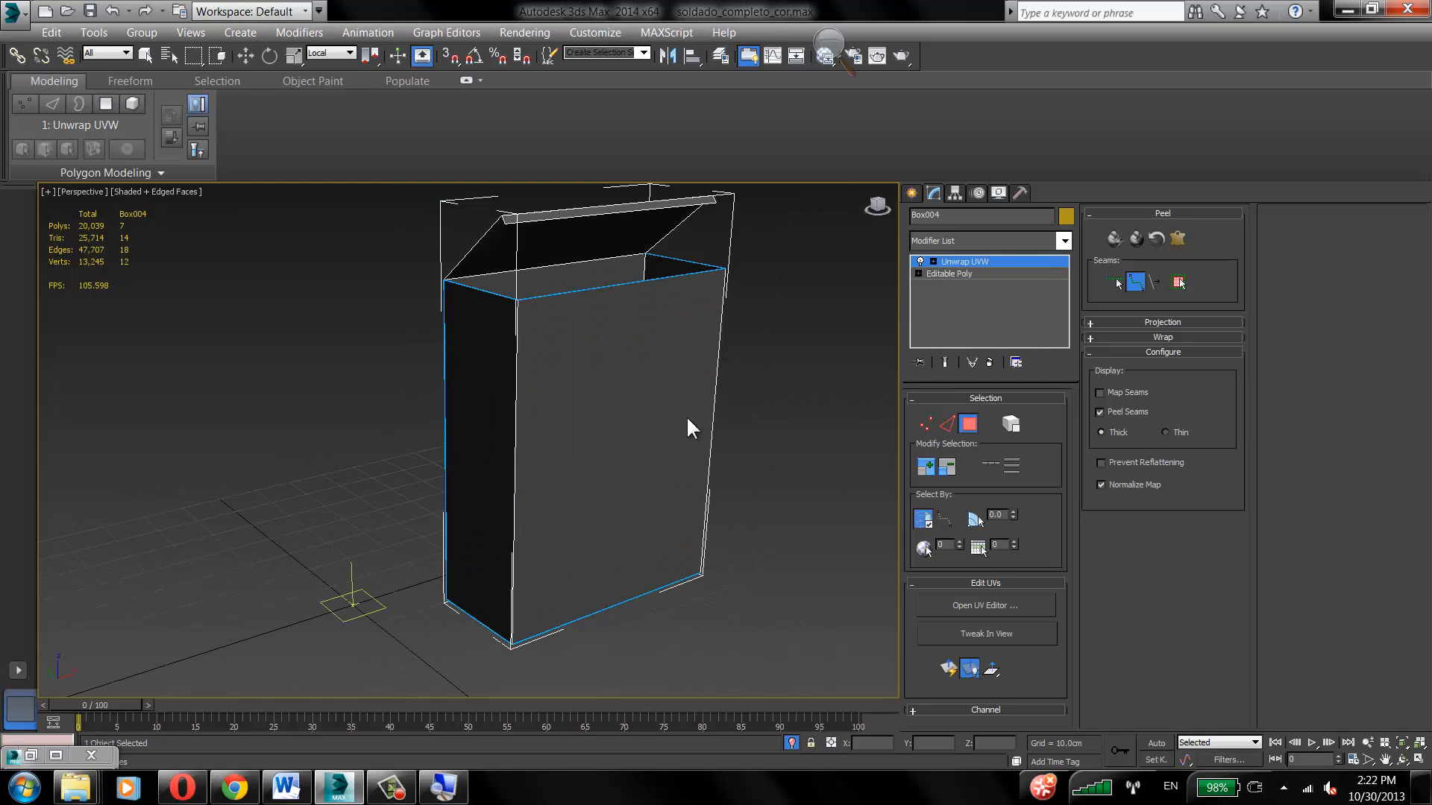
Step: End point-to-point seam marking, turn off Ignore Backfacing and select all polygons of the cereal box
{"action": "left_click", "coordinate": [1128, 285]}
{"action": "middle_click_drag", "start_coordinate": [652, 471], "coordinate": [660, 477]}
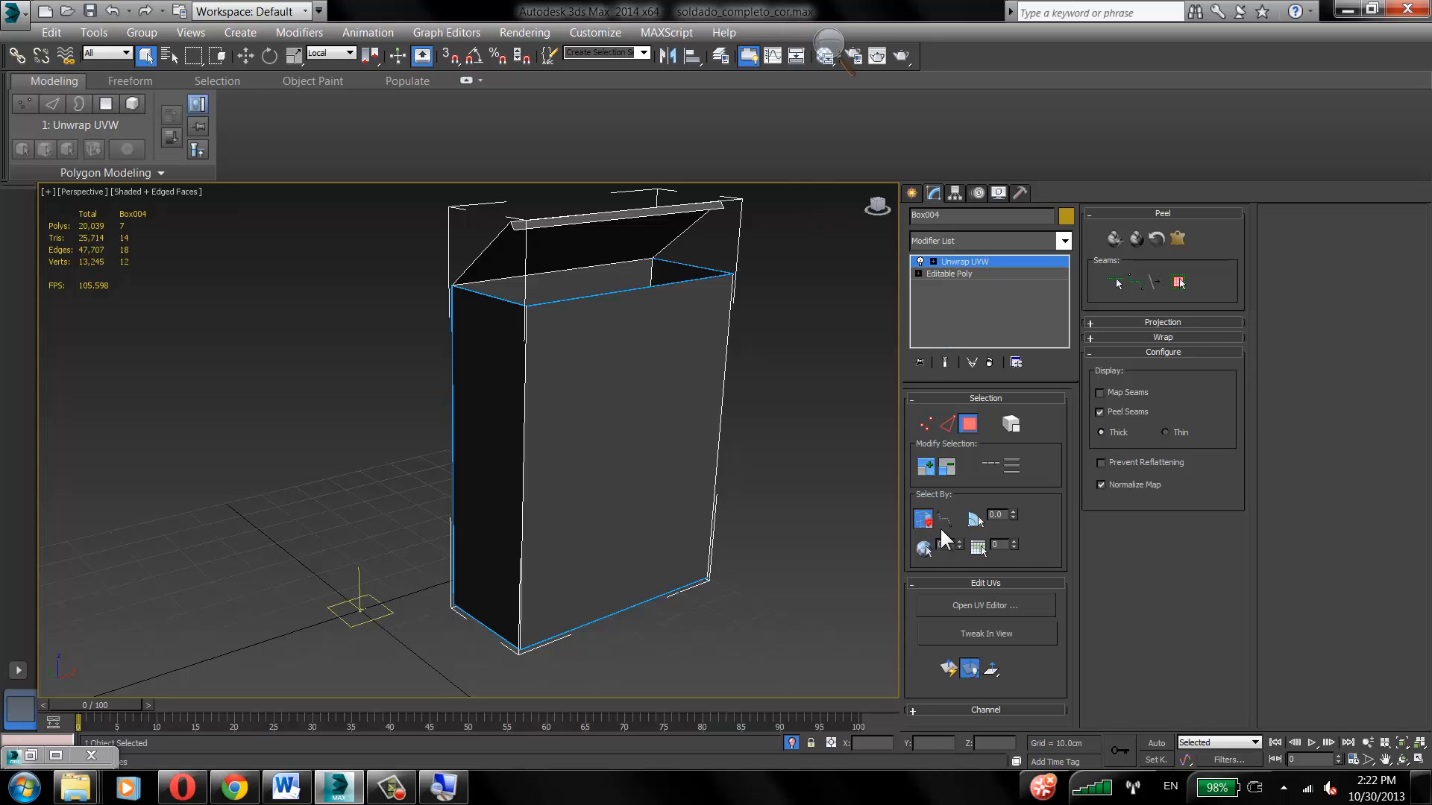
{"action": "middle_click_drag", "start_coordinate": [777, 334], "coordinate": [762, 365]}
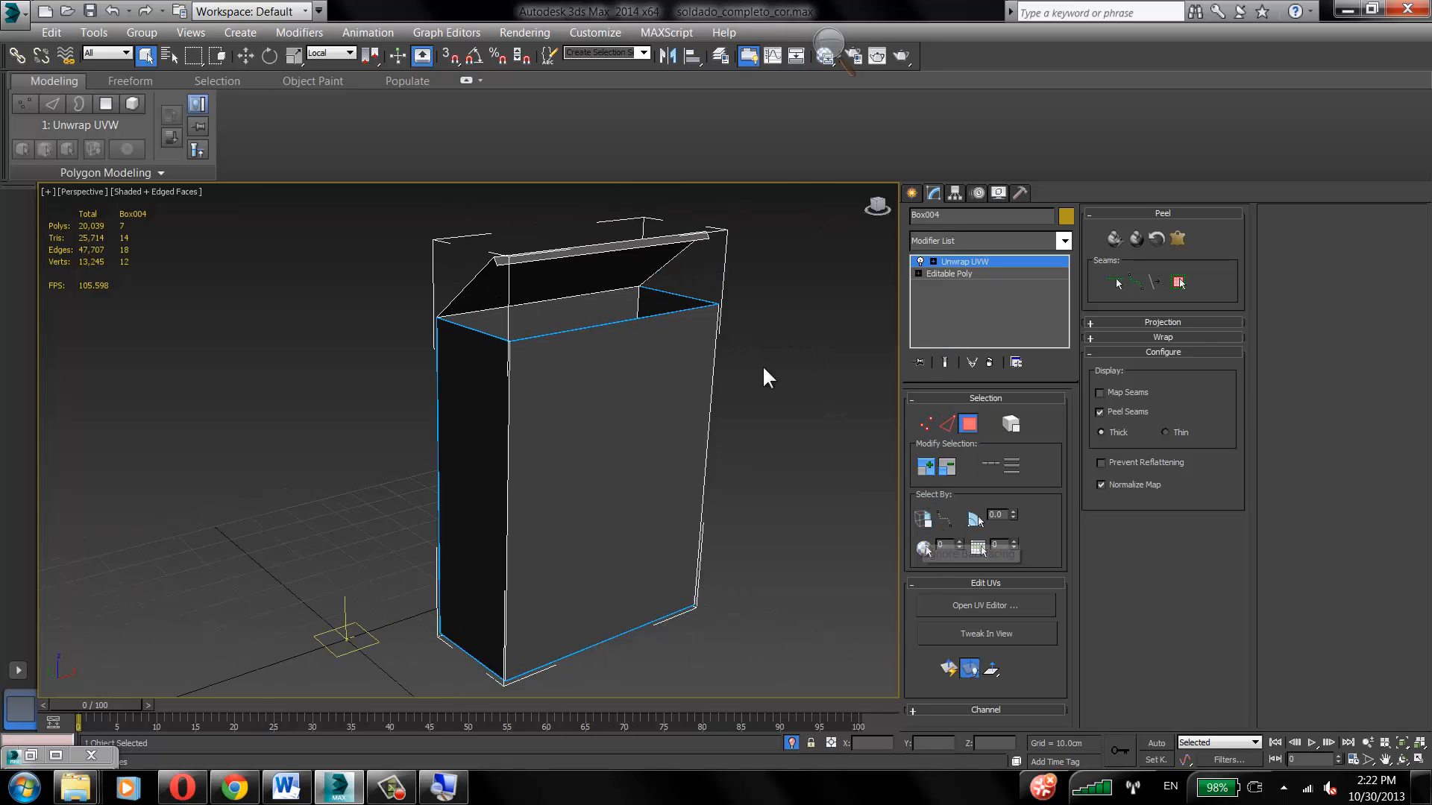
{"action": "scroll", "coordinate": [779, 276], "scroll_direction": "down", "scroll_amount": 3}
{"action": "left_click_drag", "start_coordinate": [798, 211], "coordinate": [455, 637]}
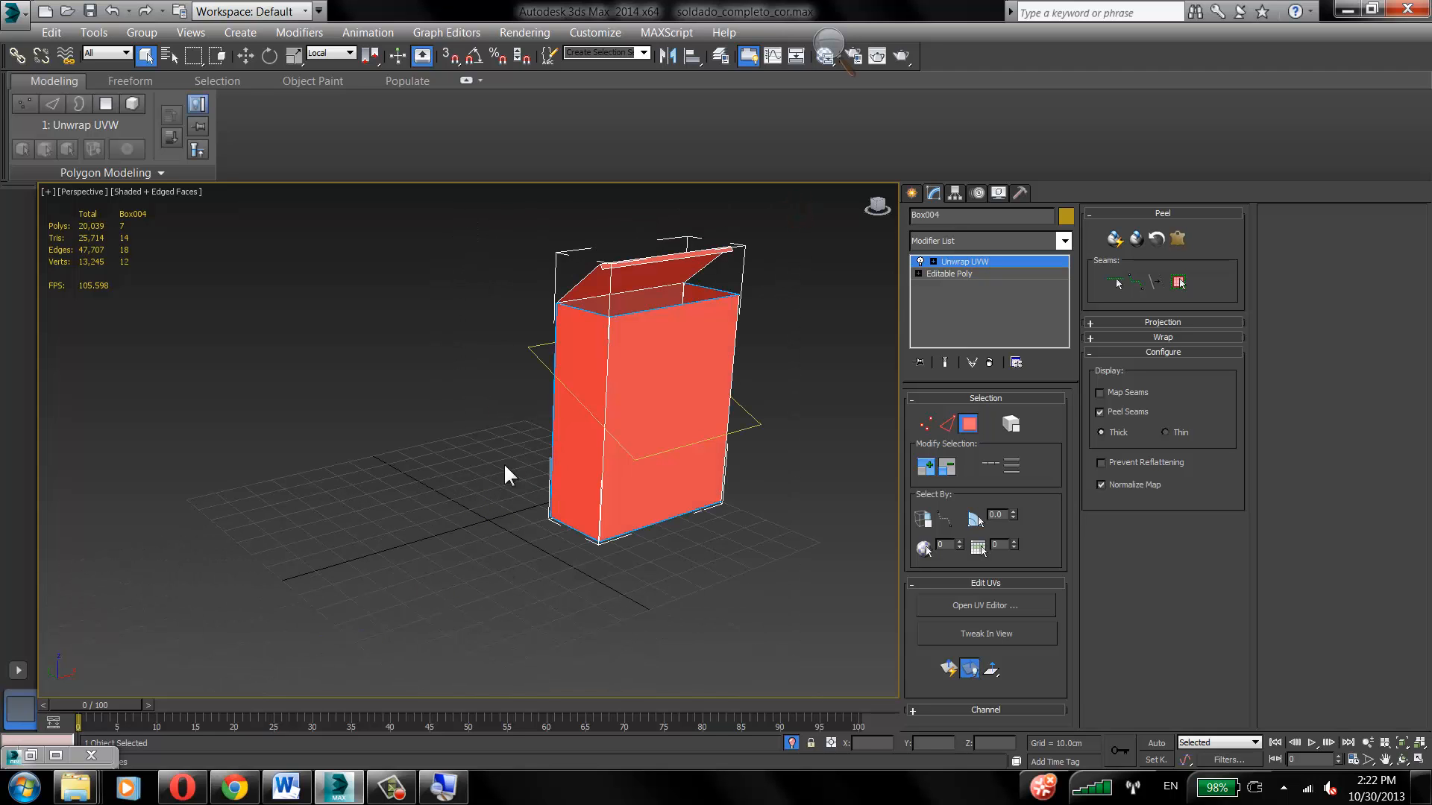
{"action": "middle_click_drag", "start_coordinate": [503, 463], "coordinate": [633, 418], "text": "alt"}
Step: Switch to the Windows Magnifier, enlarge the Peel tools up to 500% to examine them, and return to 100%
{"action": "left_click", "coordinate": [444, 780]}
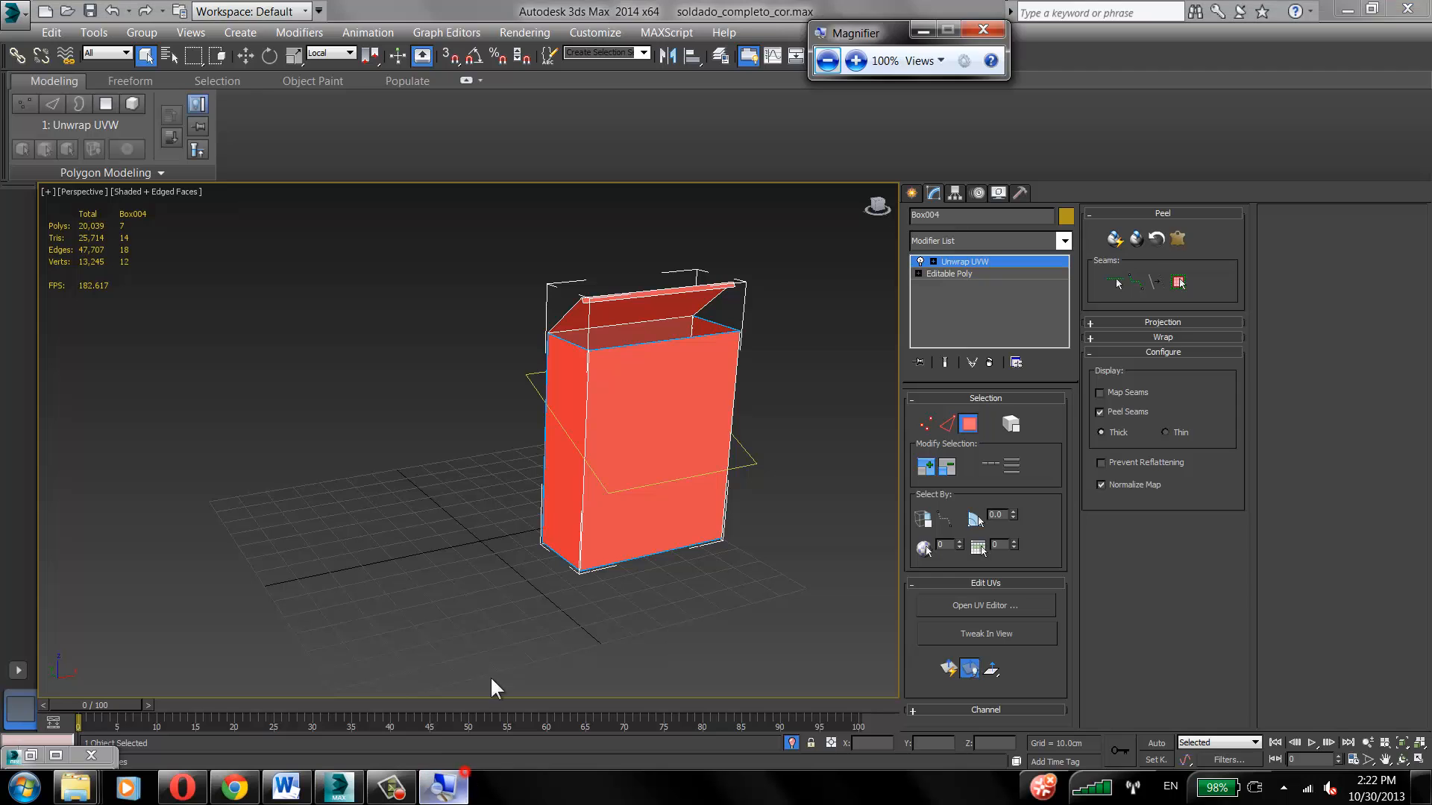
{"action": "left_click", "coordinate": [863, 63]}
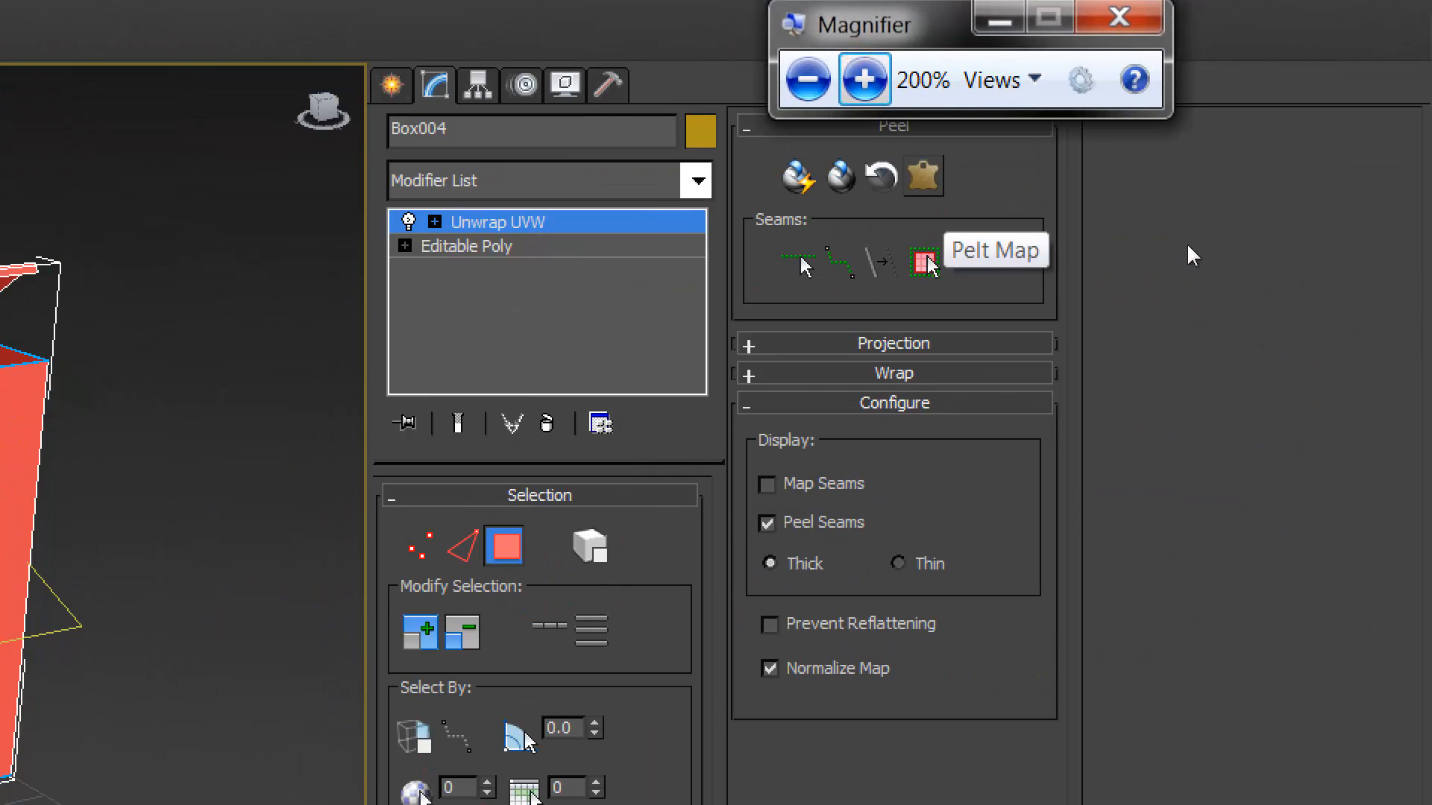
{"action": "left_click", "coordinate": [1153, 195]}
{"action": "left_click", "coordinate": [1150, 196]}
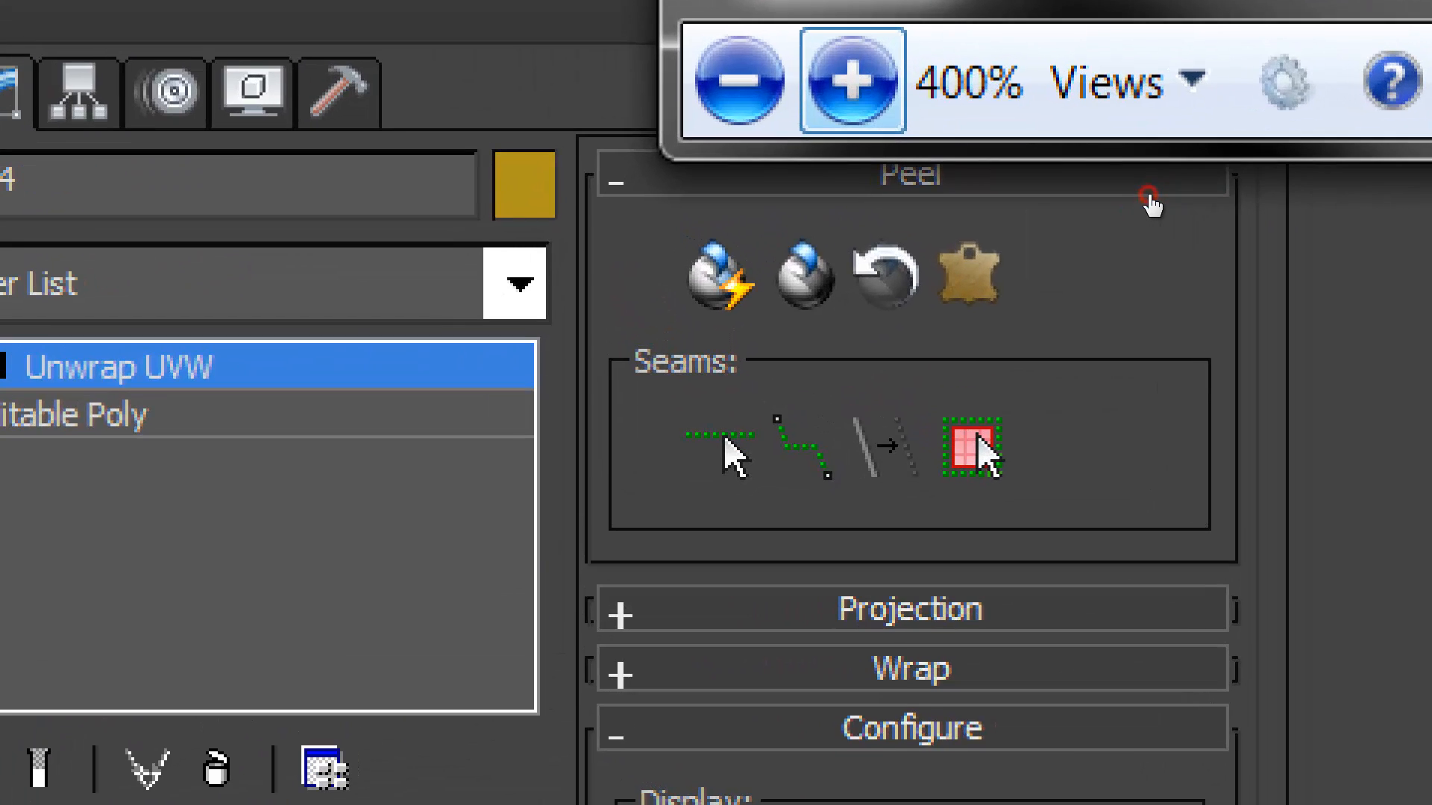
{"action": "left_click", "coordinate": [1149, 197]}
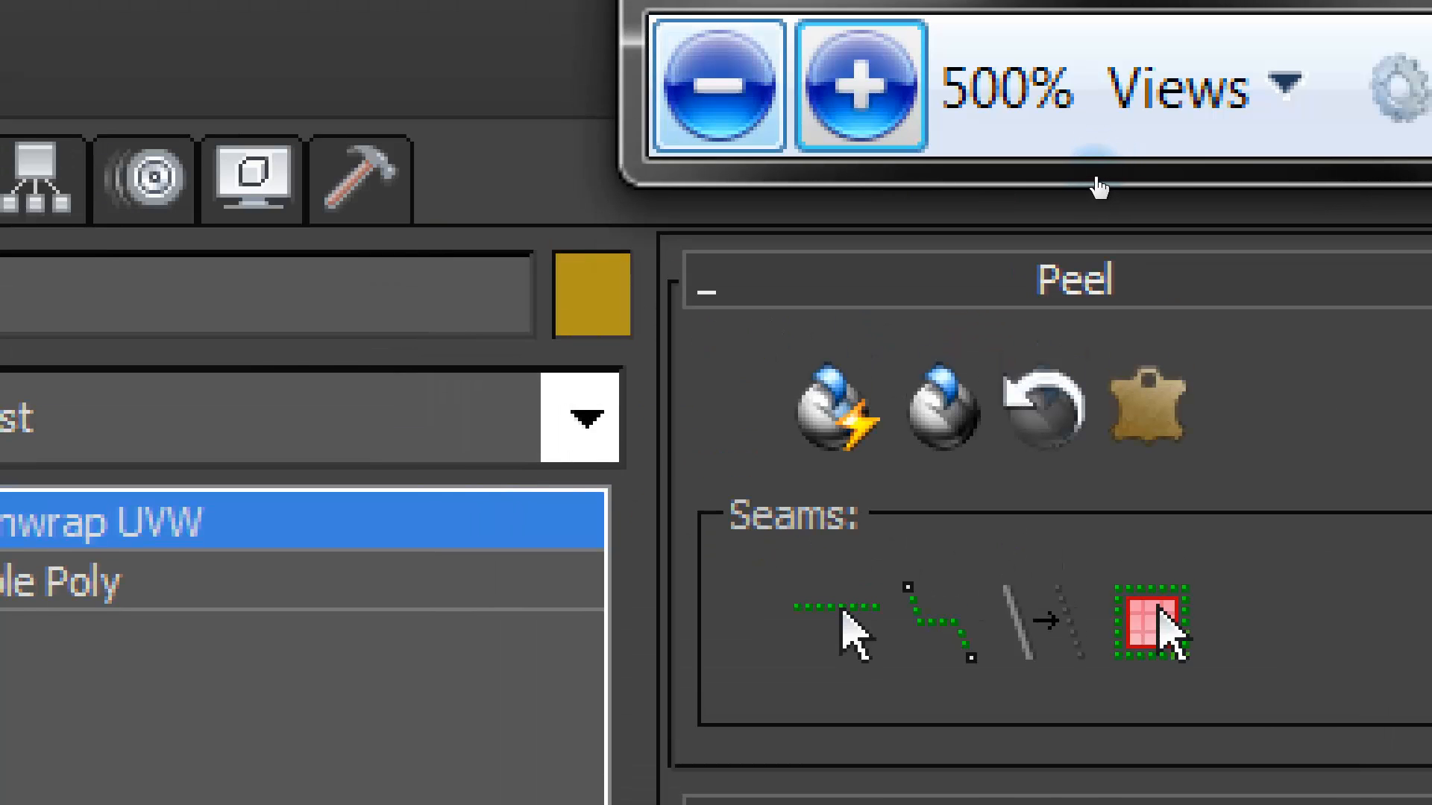
{"action": "left_click", "coordinate": [1095, 180]}
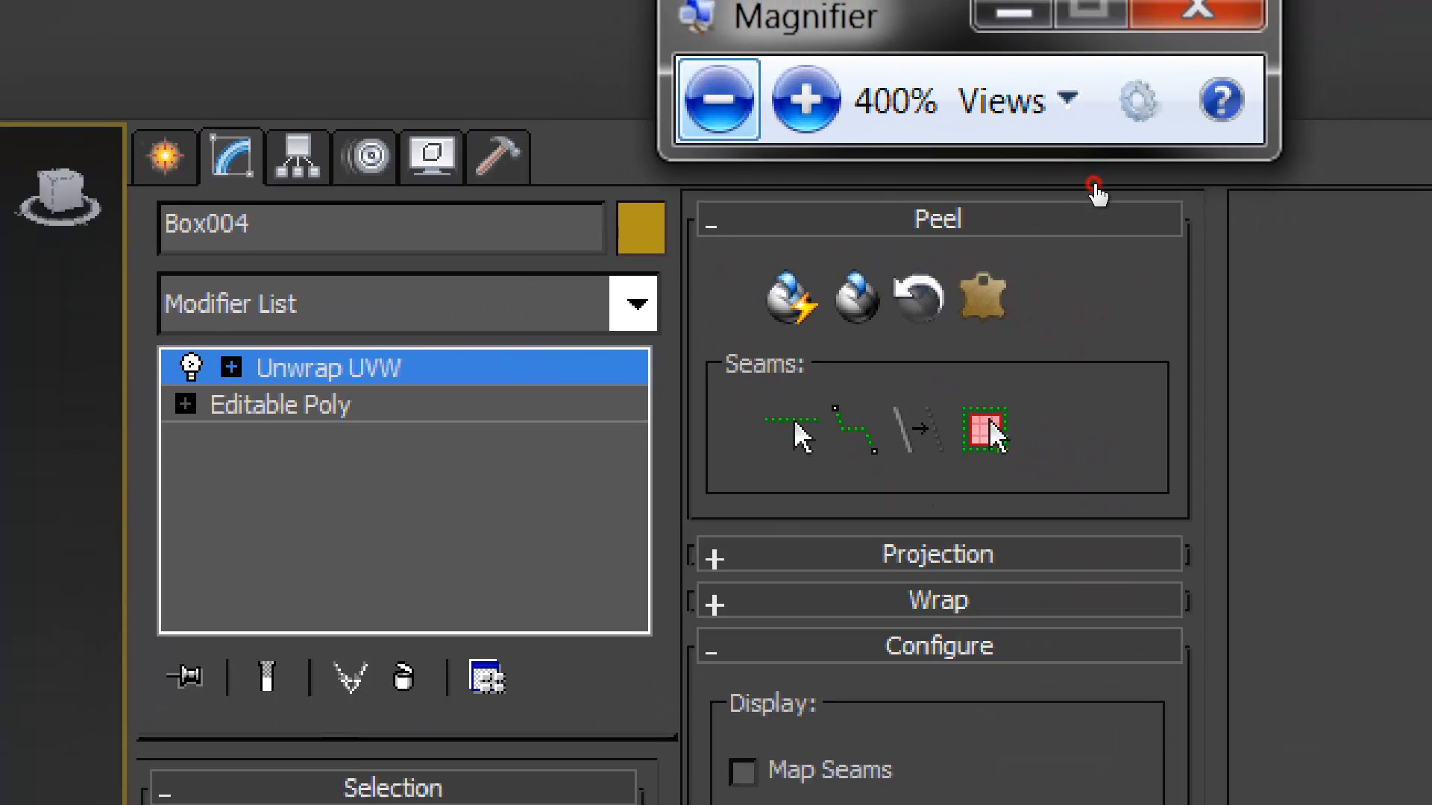
{"action": "left_click", "coordinate": [1095, 181]}
{"action": "left_click", "coordinate": [1095, 180]}
{"action": "left_click", "coordinate": [1093, 180]}
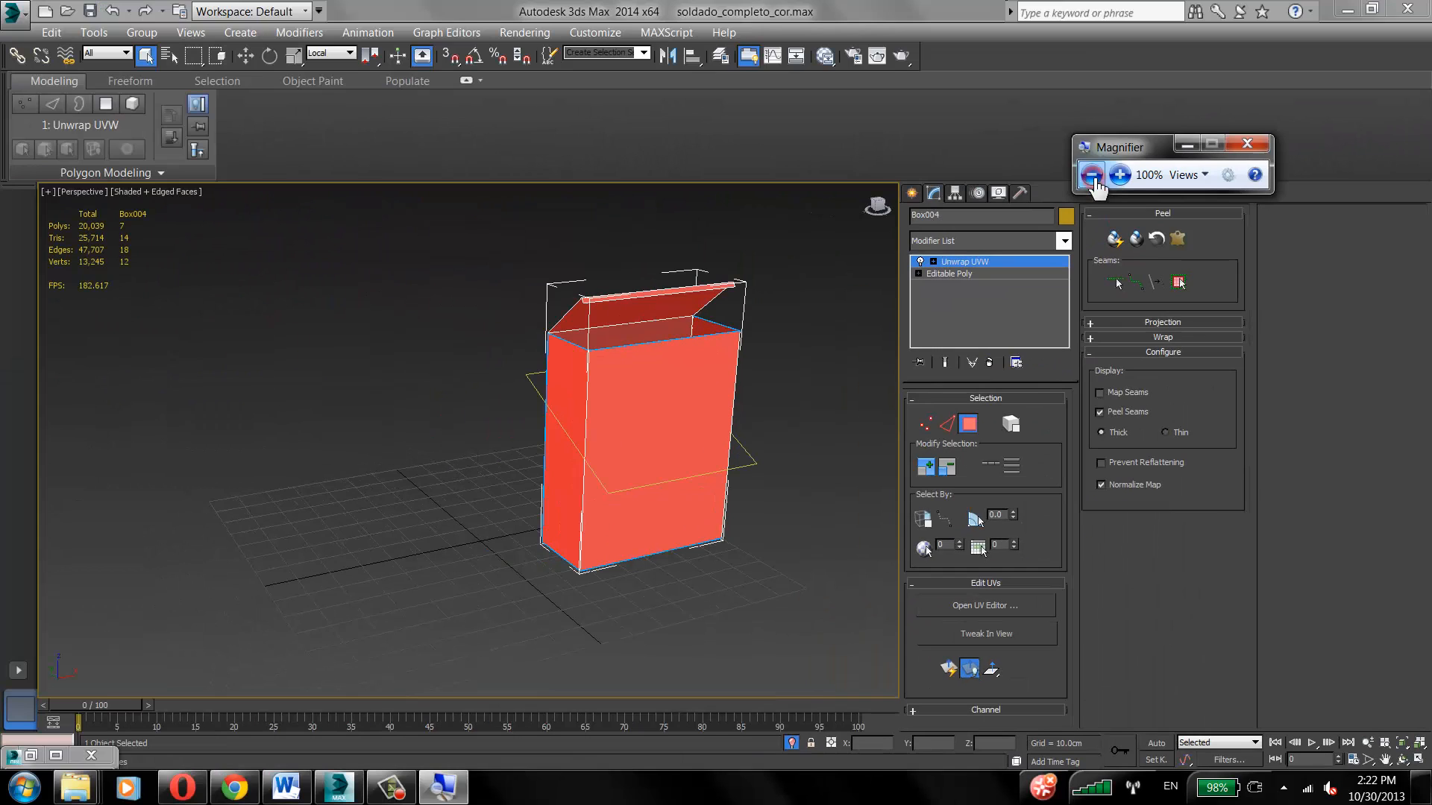
Step: Start Pelt Map on all selected faces of the cereal box and place its dialog beside the Edit UVWs window
{"action": "left_click", "coordinate": [1178, 238]}
{"action": "left_click_drag", "start_coordinate": [801, 150], "coordinate": [337, 125]}
{"action": "left_click_drag", "start_coordinate": [820, 105], "coordinate": [572, 131]}
{"action": "scroll", "coordinate": [580, 421], "scroll_direction": "up", "scroll_amount": 2}
{"action": "middle_click_drag", "start_coordinate": [578, 425], "coordinate": [588, 495]}
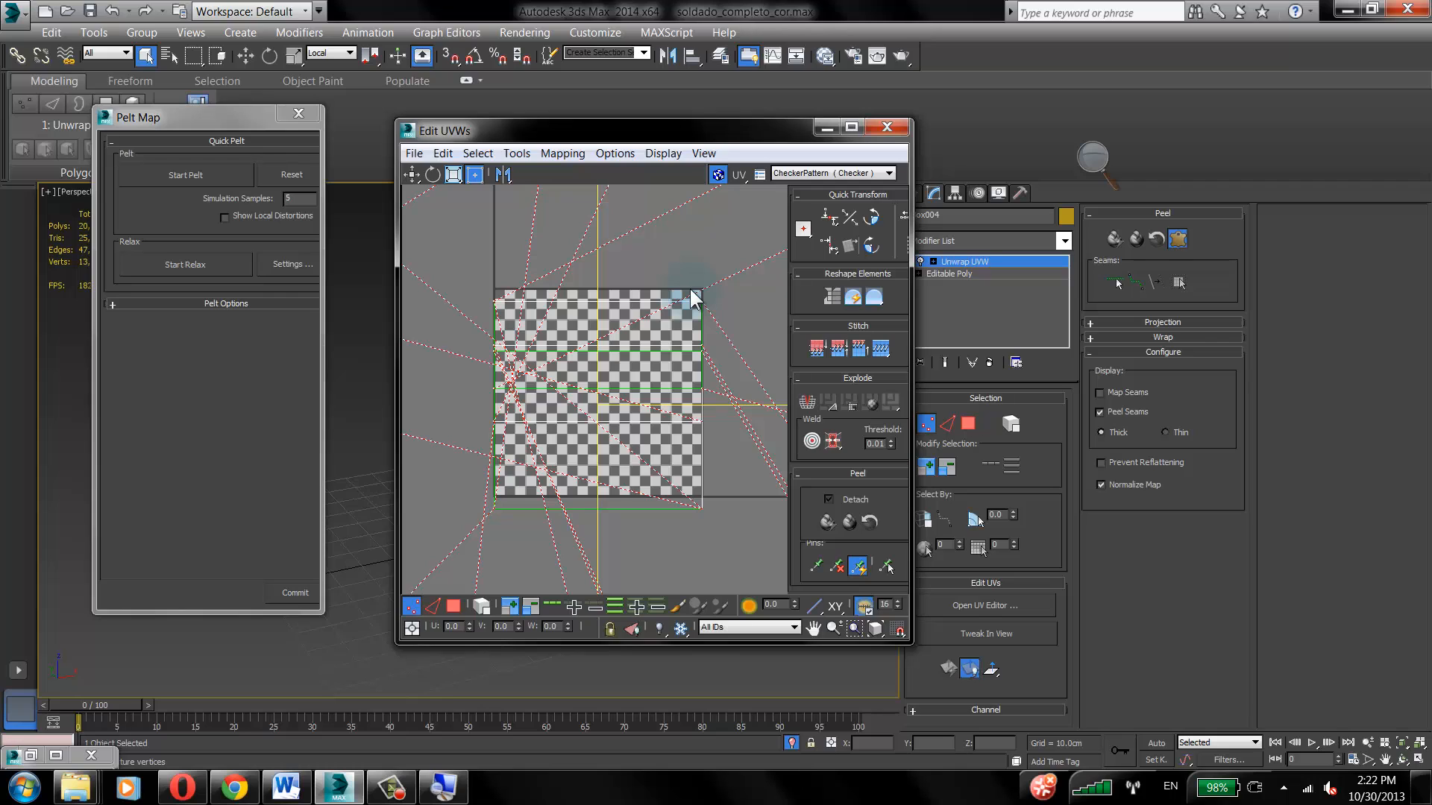
{"action": "scroll", "coordinate": [692, 299], "scroll_direction": "down", "scroll_amount": 4}
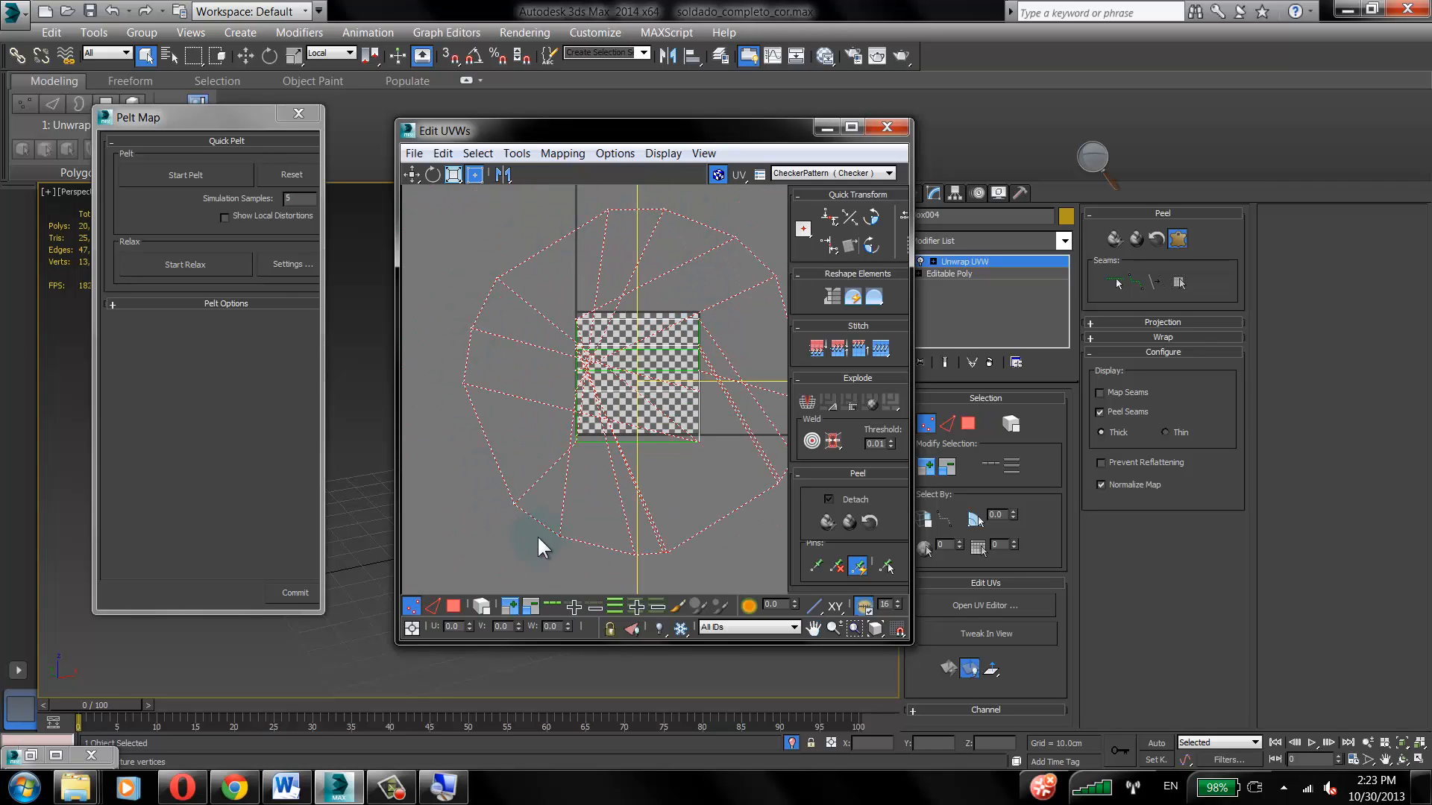
{"action": "middle_click_drag", "start_coordinate": [714, 299], "coordinate": [672, 297]}
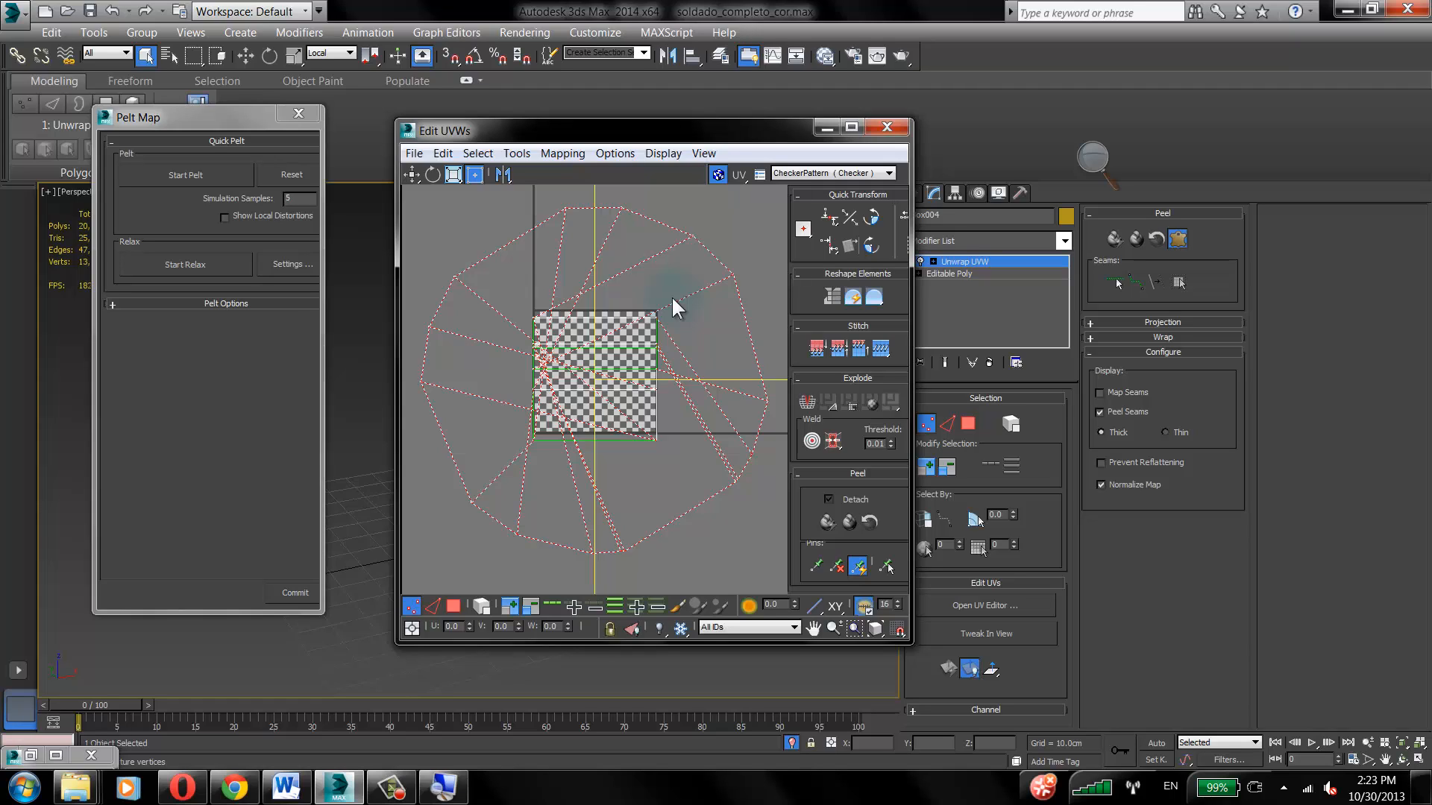
{"action": "left_click_drag", "start_coordinate": [508, 127], "coordinate": [656, 145]}
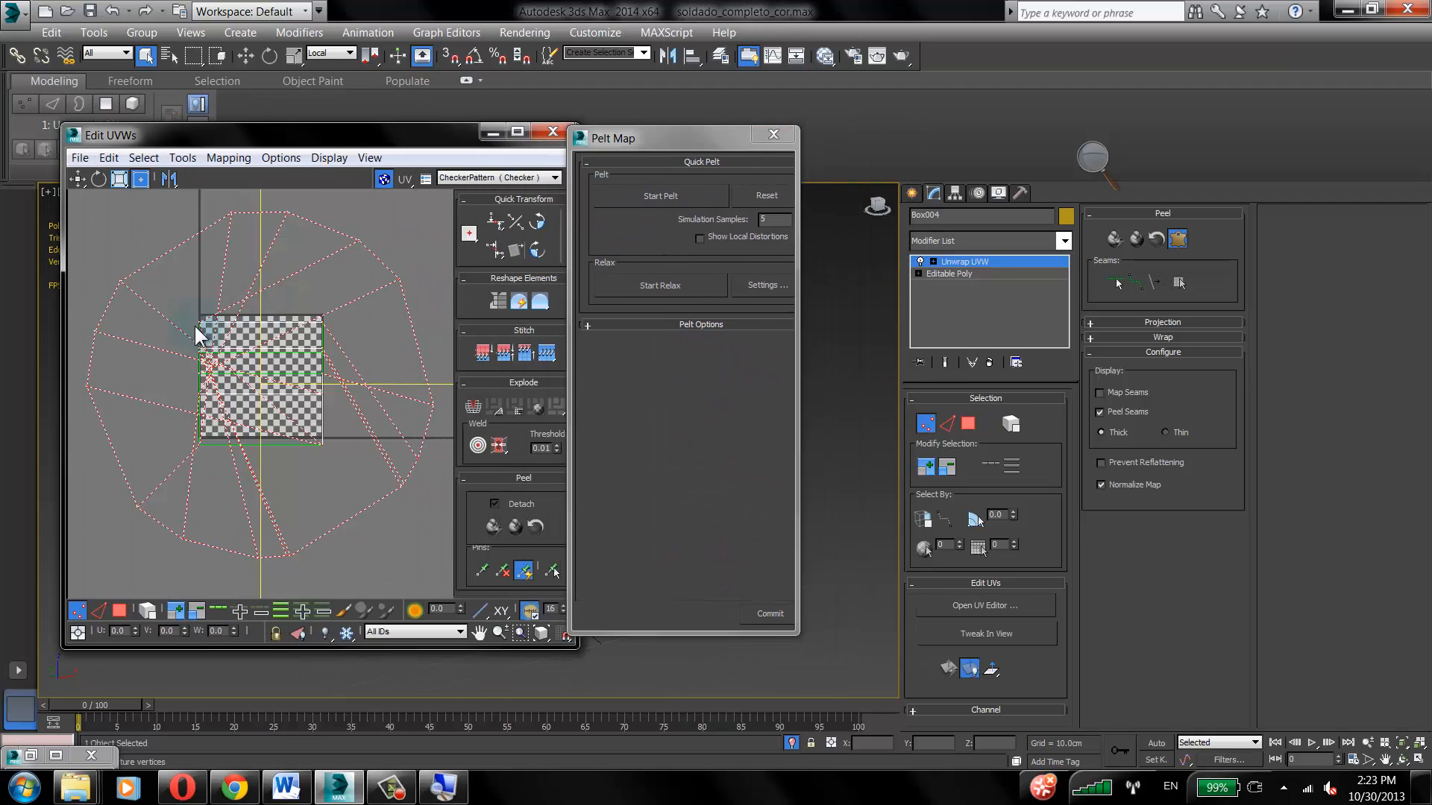
{"action": "middle_click_drag", "start_coordinate": [195, 328], "coordinate": [204, 373]}
{"action": "scroll", "coordinate": [213, 408], "scroll_direction": "up", "scroll_amount": 2}
{"action": "left_click_drag", "start_coordinate": [675, 141], "coordinate": [704, 134]}
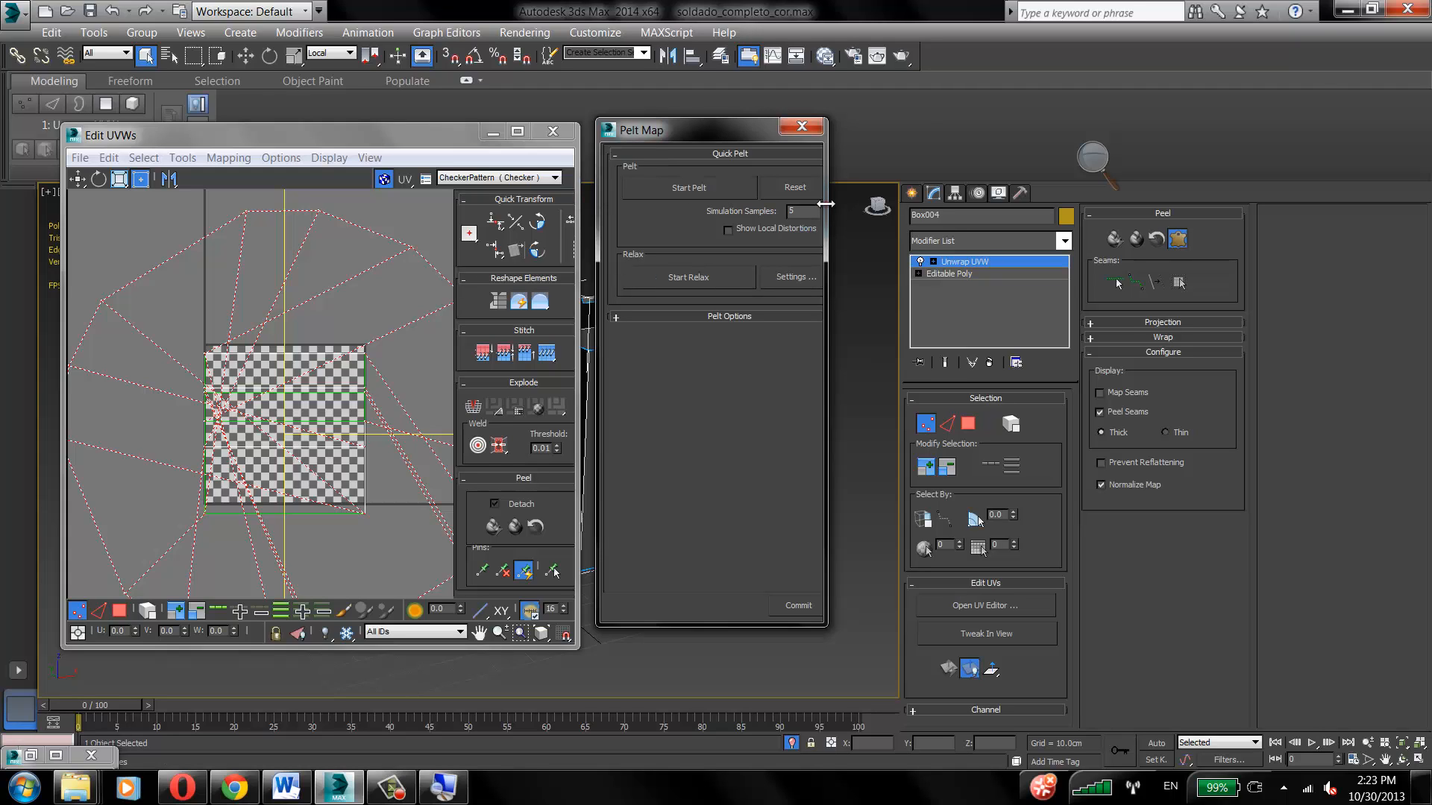
Step: Run the pelt simulation to stretch the cereal box UVs, and hide the checker background in the UV editor
{"action": "left_click", "coordinate": [684, 196]}
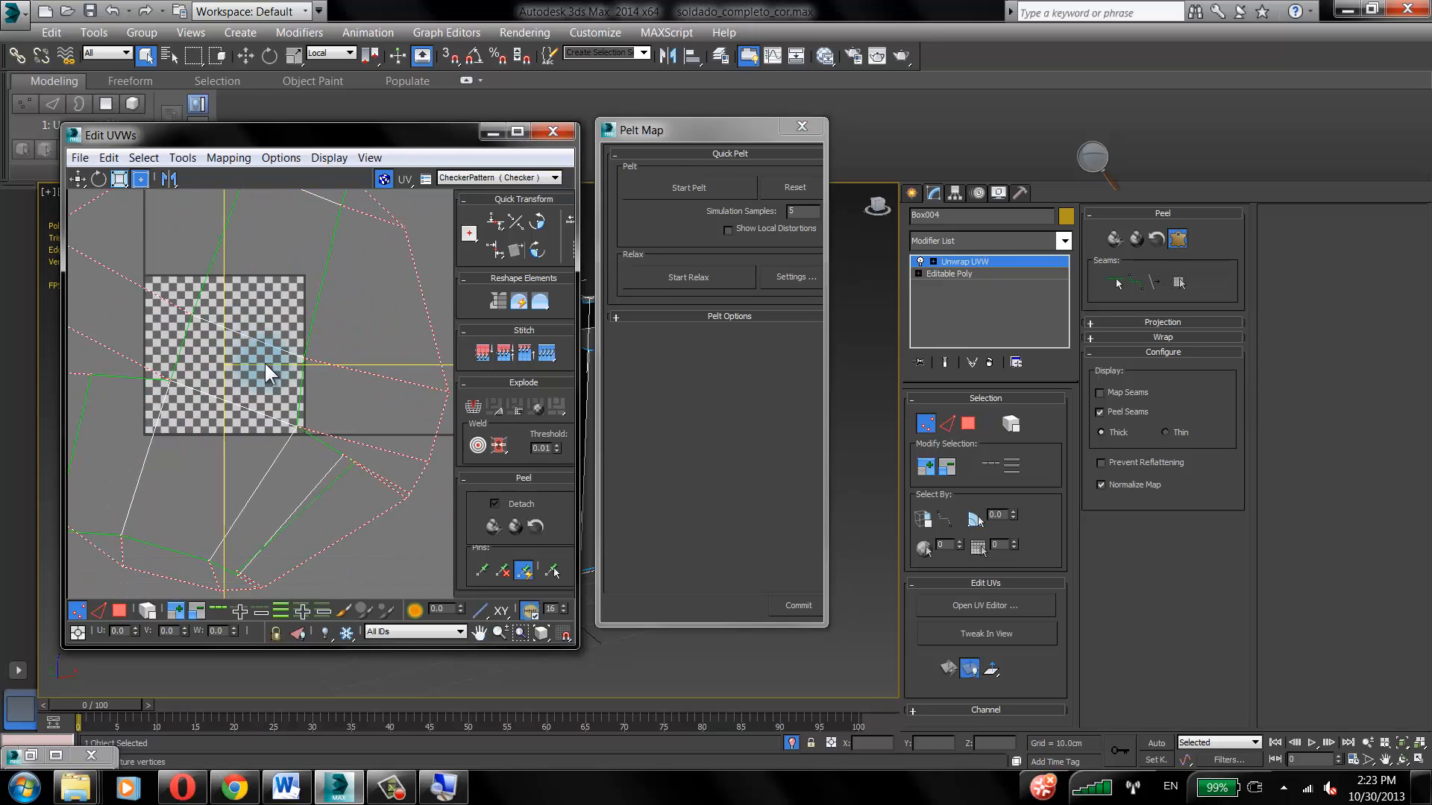
{"action": "middle_click_drag", "start_coordinate": [265, 364], "coordinate": [319, 394]}
{"action": "left_click", "coordinate": [386, 180]}
{"action": "middle_click_drag", "start_coordinate": [294, 317], "coordinate": [256, 311]}
{"action": "scroll", "coordinate": [257, 314], "scroll_direction": "down", "scroll_amount": 5}
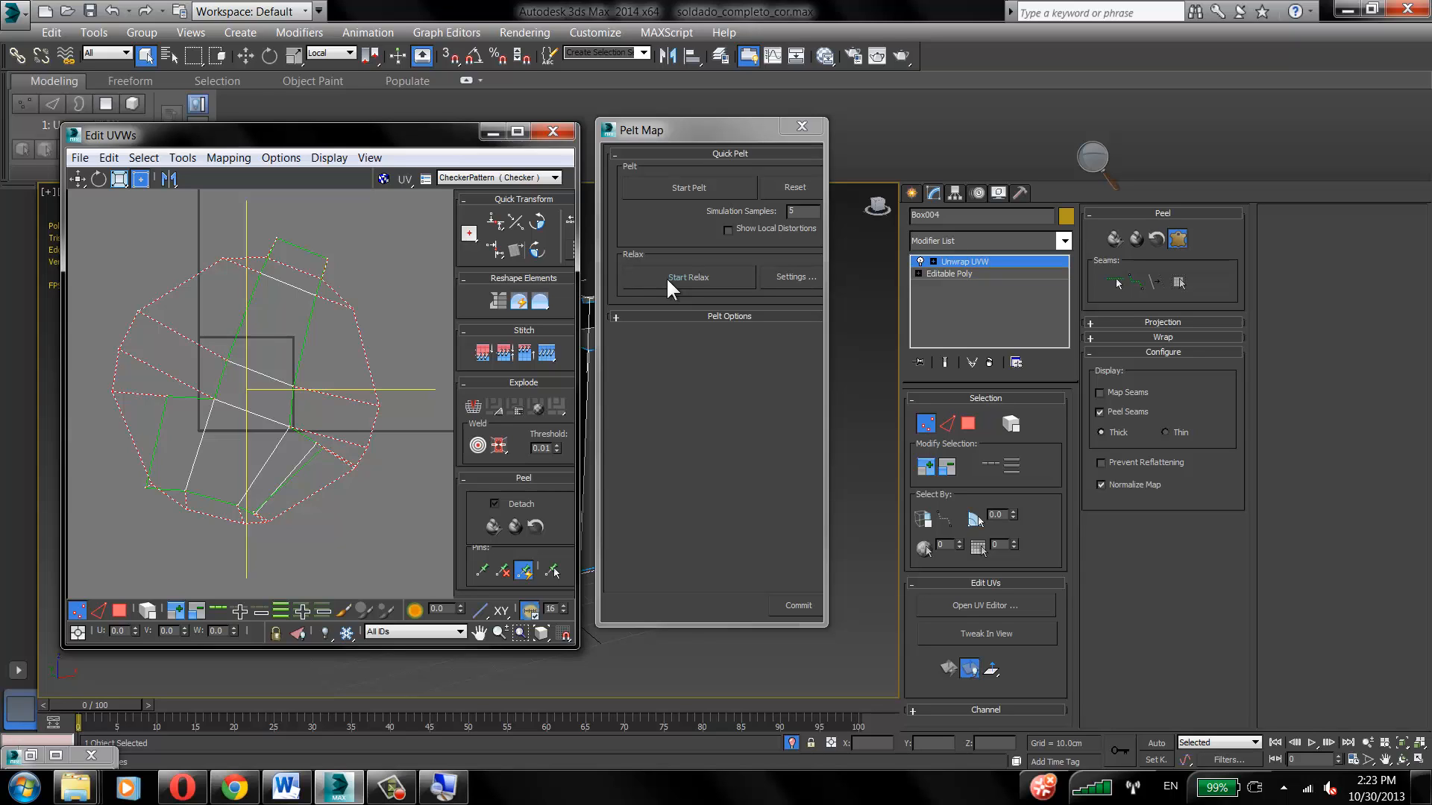
{"action": "left_click", "coordinate": [691, 188]}
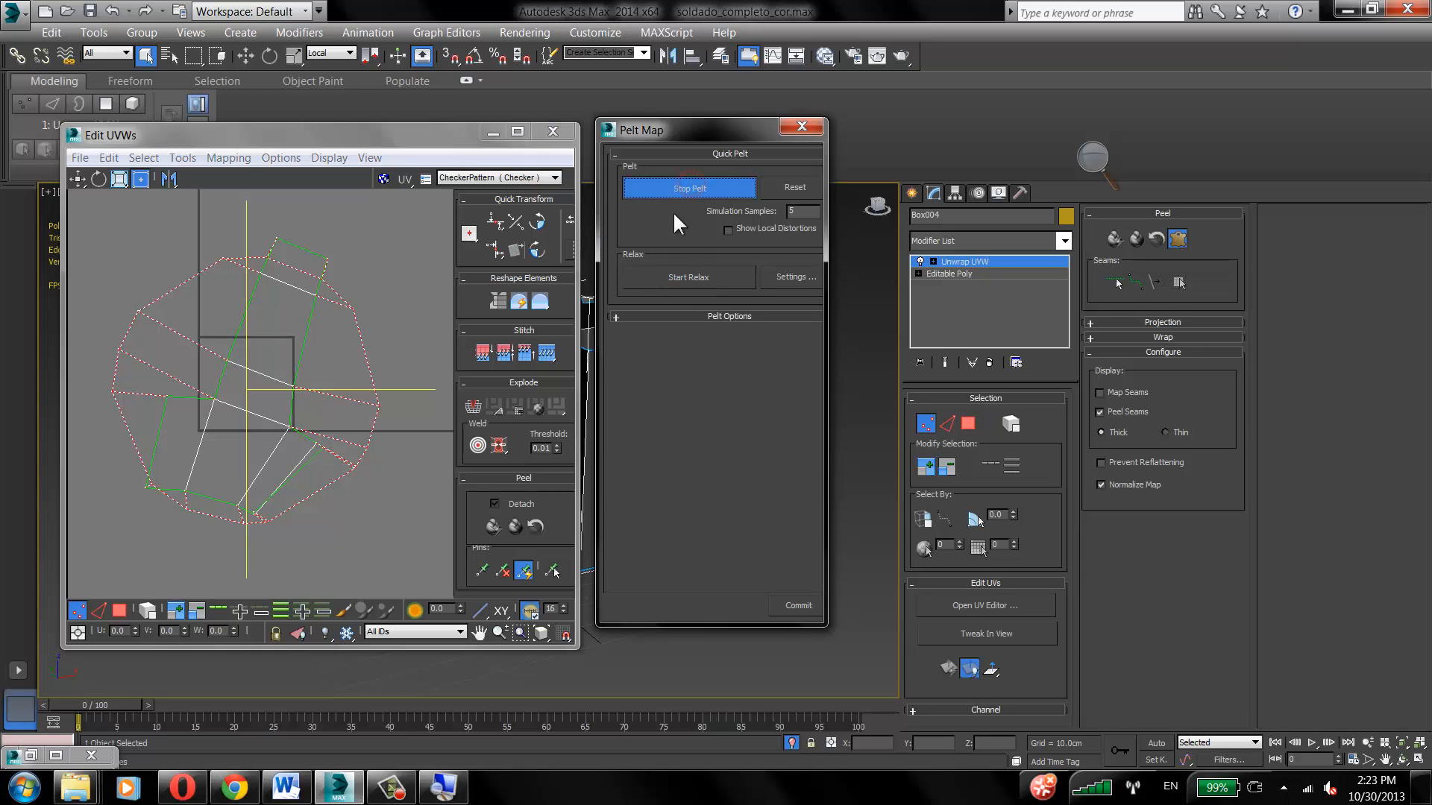
{"action": "left_click", "coordinate": [677, 193]}
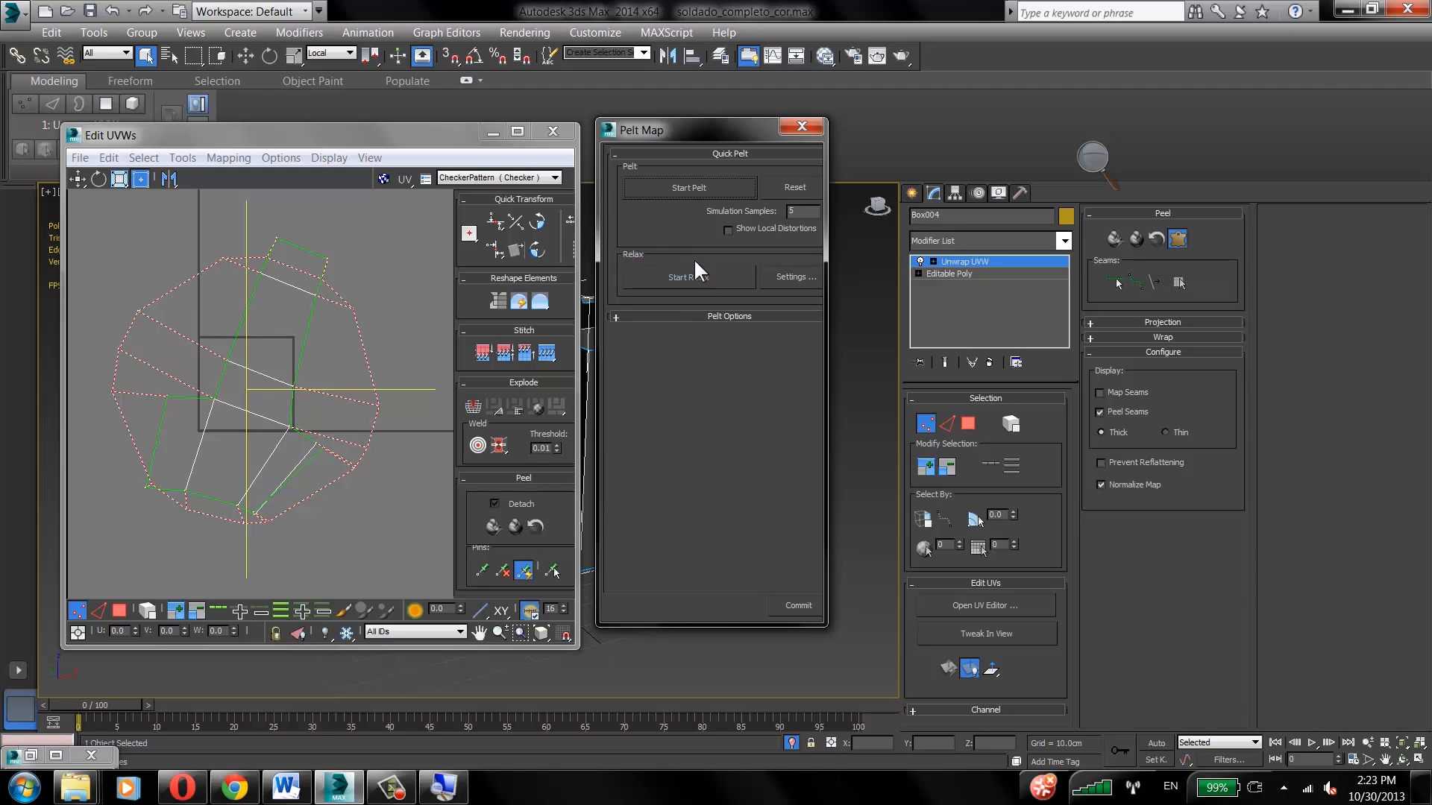
Step: Open the pelt's relax settings and set the method to Relax By Polygon Angles
{"action": "left_click", "coordinate": [785, 276]}
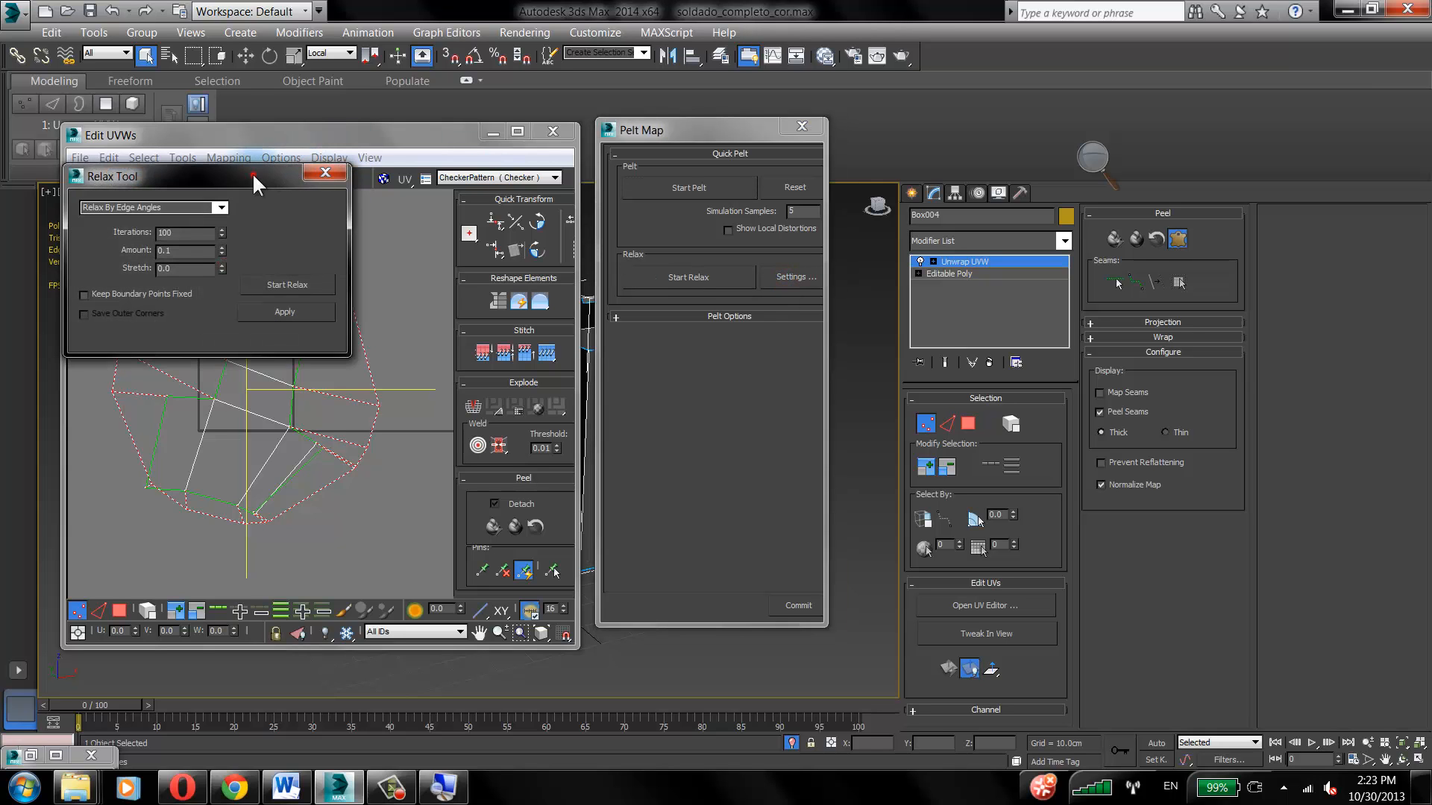
{"action": "left_click_drag", "start_coordinate": [252, 172], "coordinate": [748, 164]}
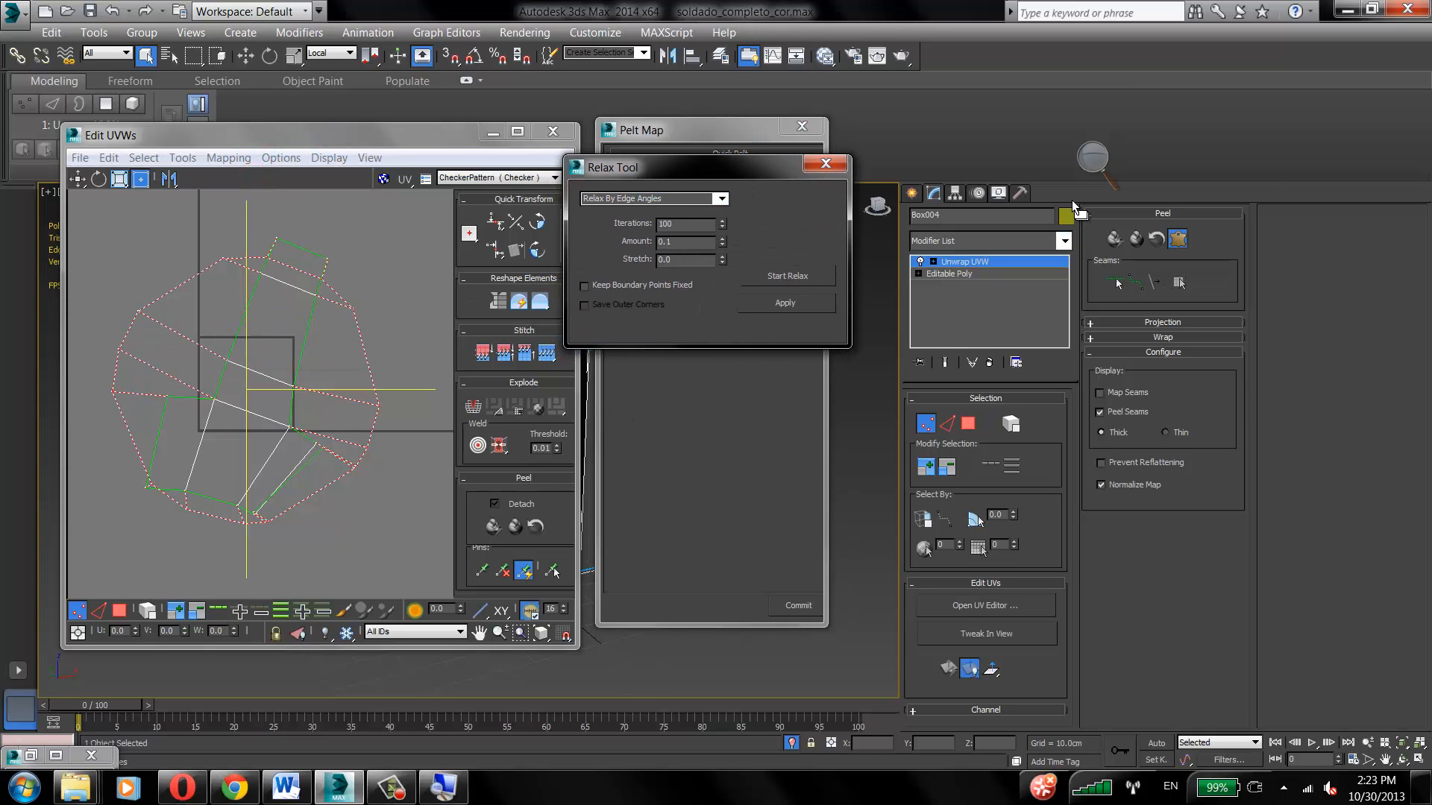
{"action": "key", "text": "super+plus"}
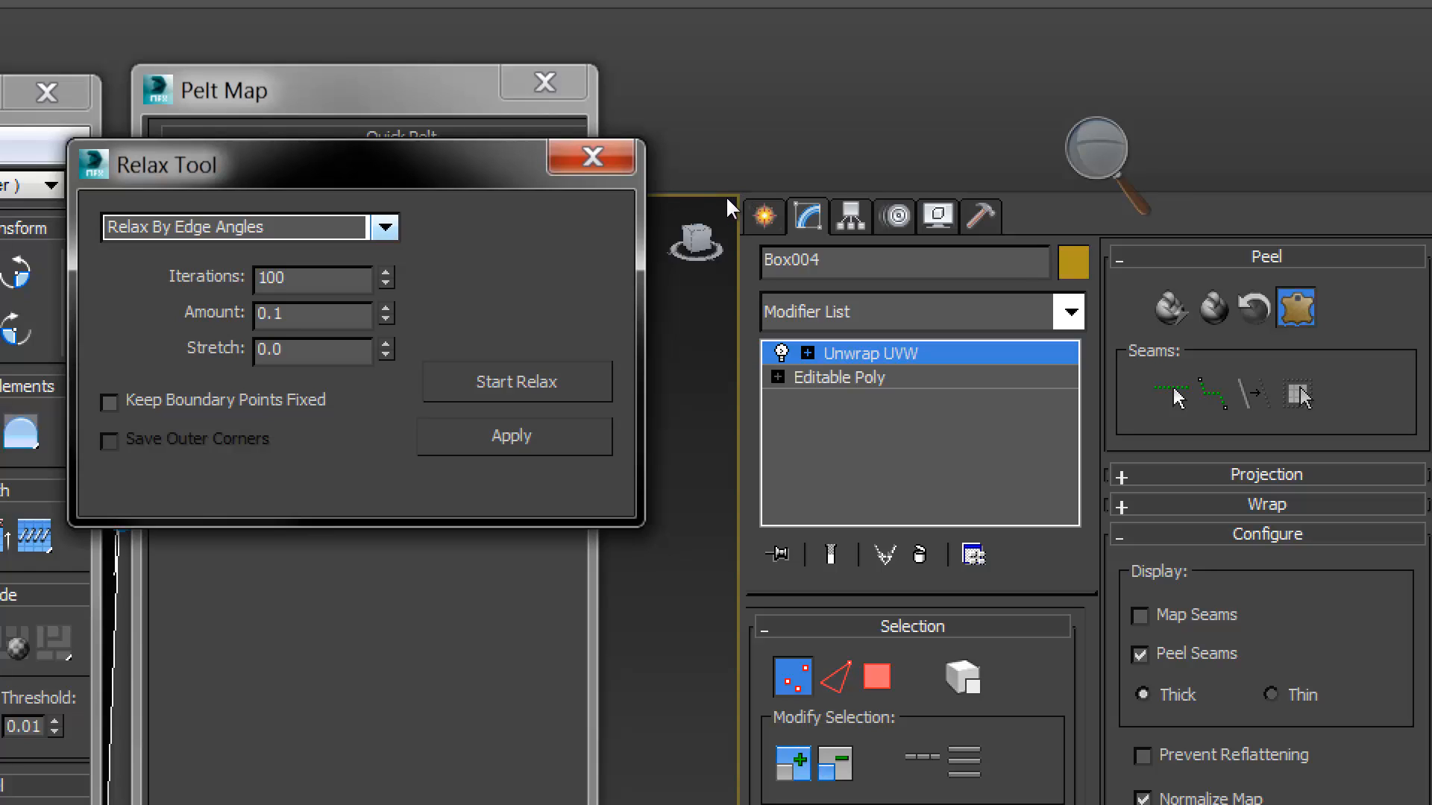
{"action": "left_click", "coordinate": [385, 227]}
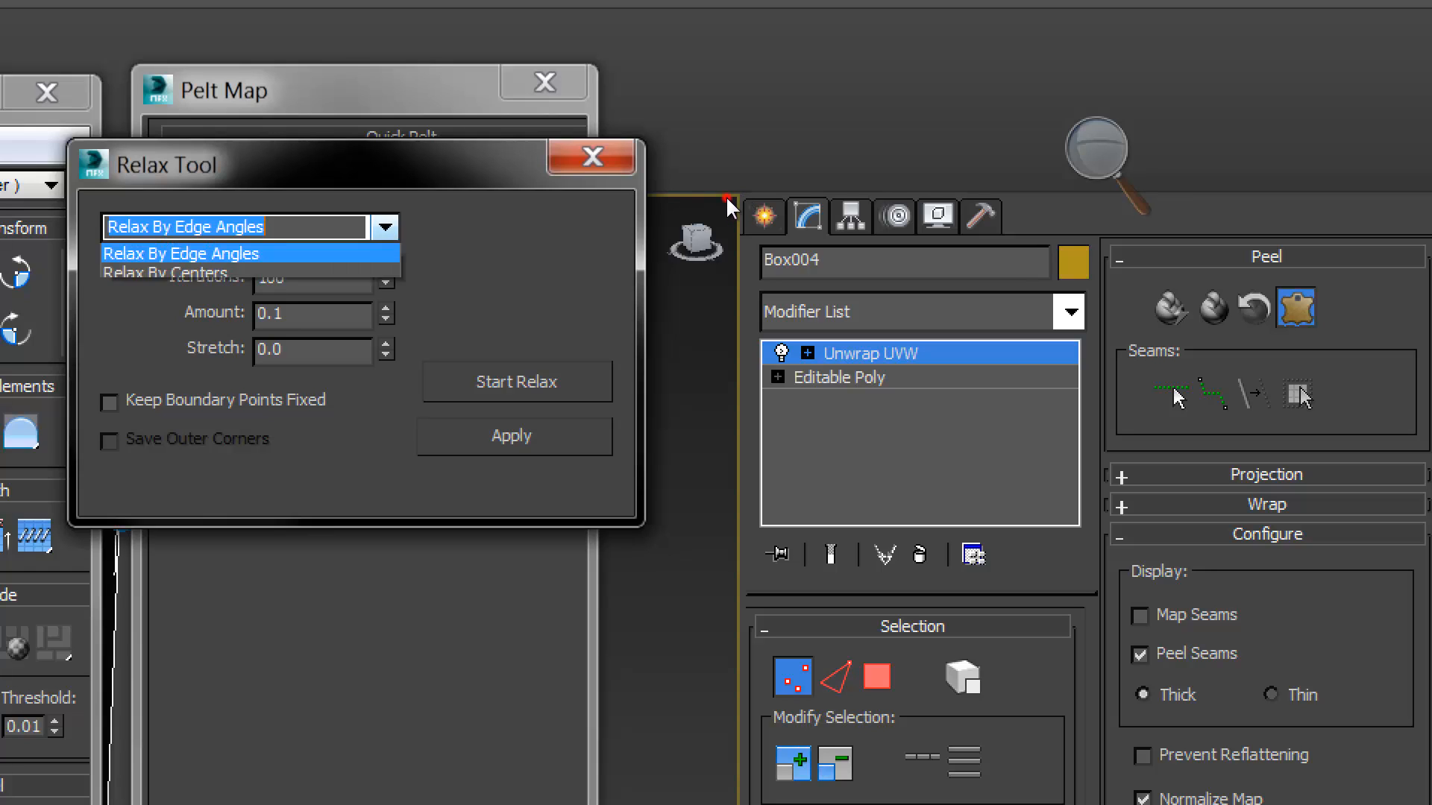
{"action": "left_click", "coordinate": [620, 212]}
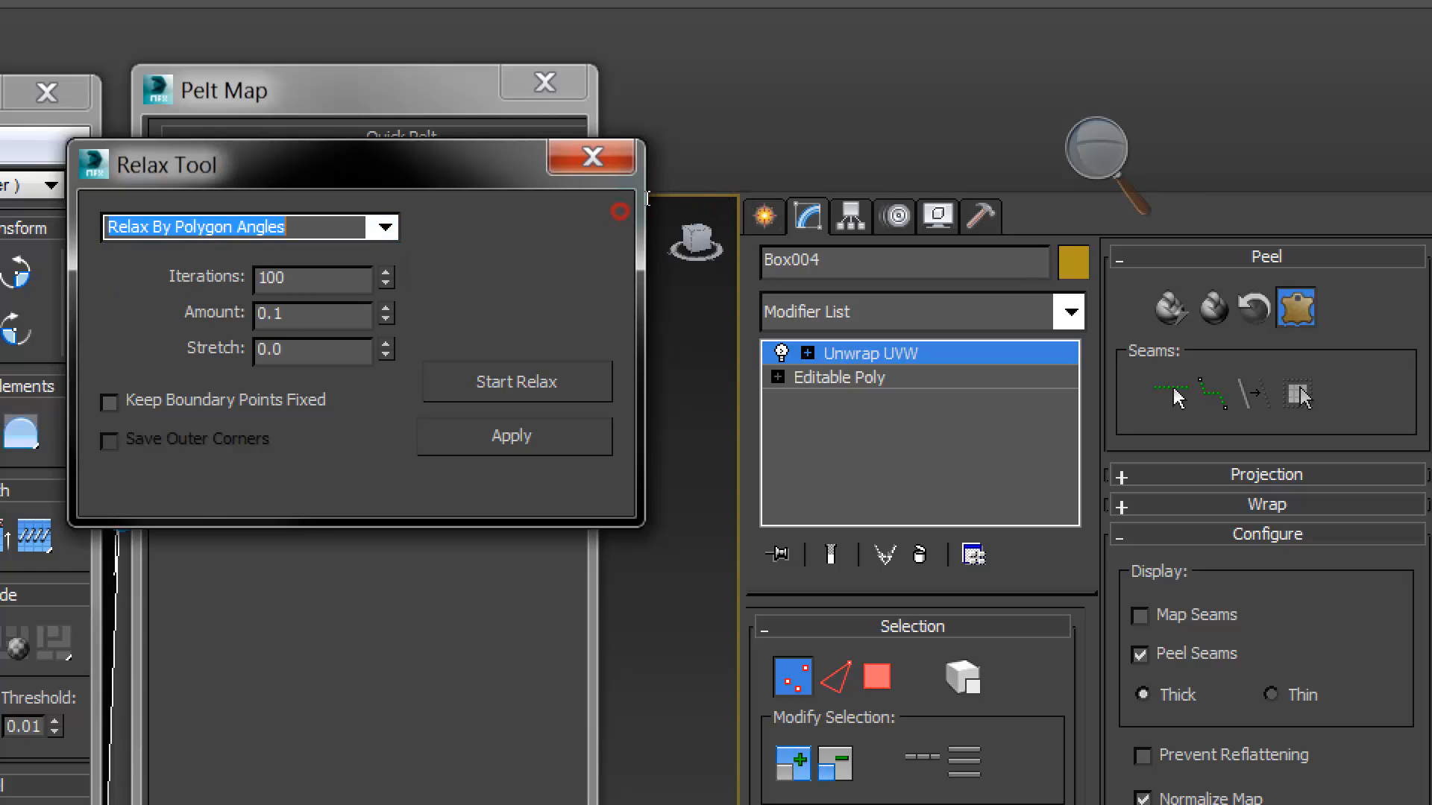
{"action": "left_click", "coordinate": [1097, 149]}
{"action": "left_click", "coordinate": [1090, 182]}
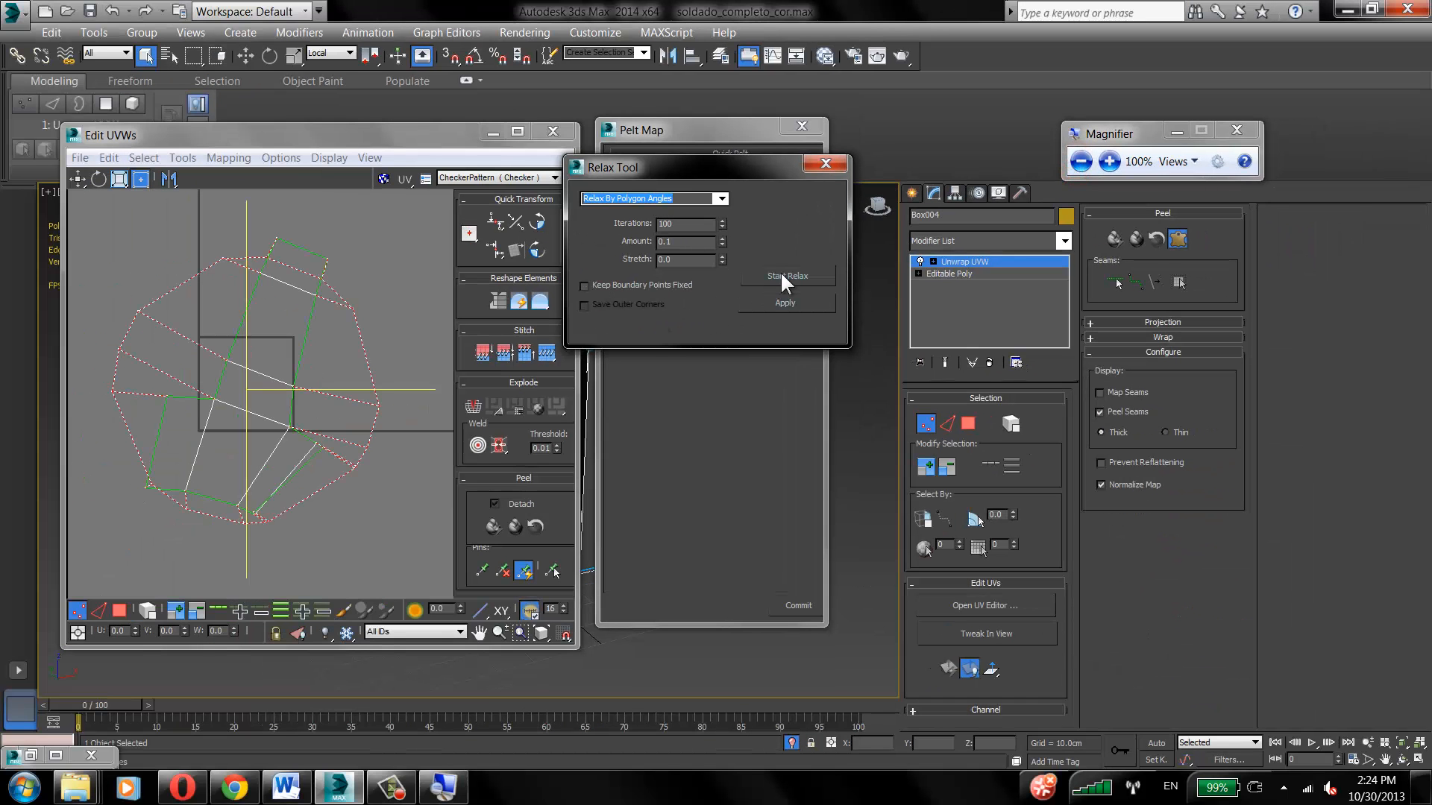
Step: Relax the pelted UVs with the chosen settings, apply the result and commit the Pelt Map
{"action": "left_click", "coordinate": [780, 270]}
{"action": "left_click", "coordinate": [335, 321]}
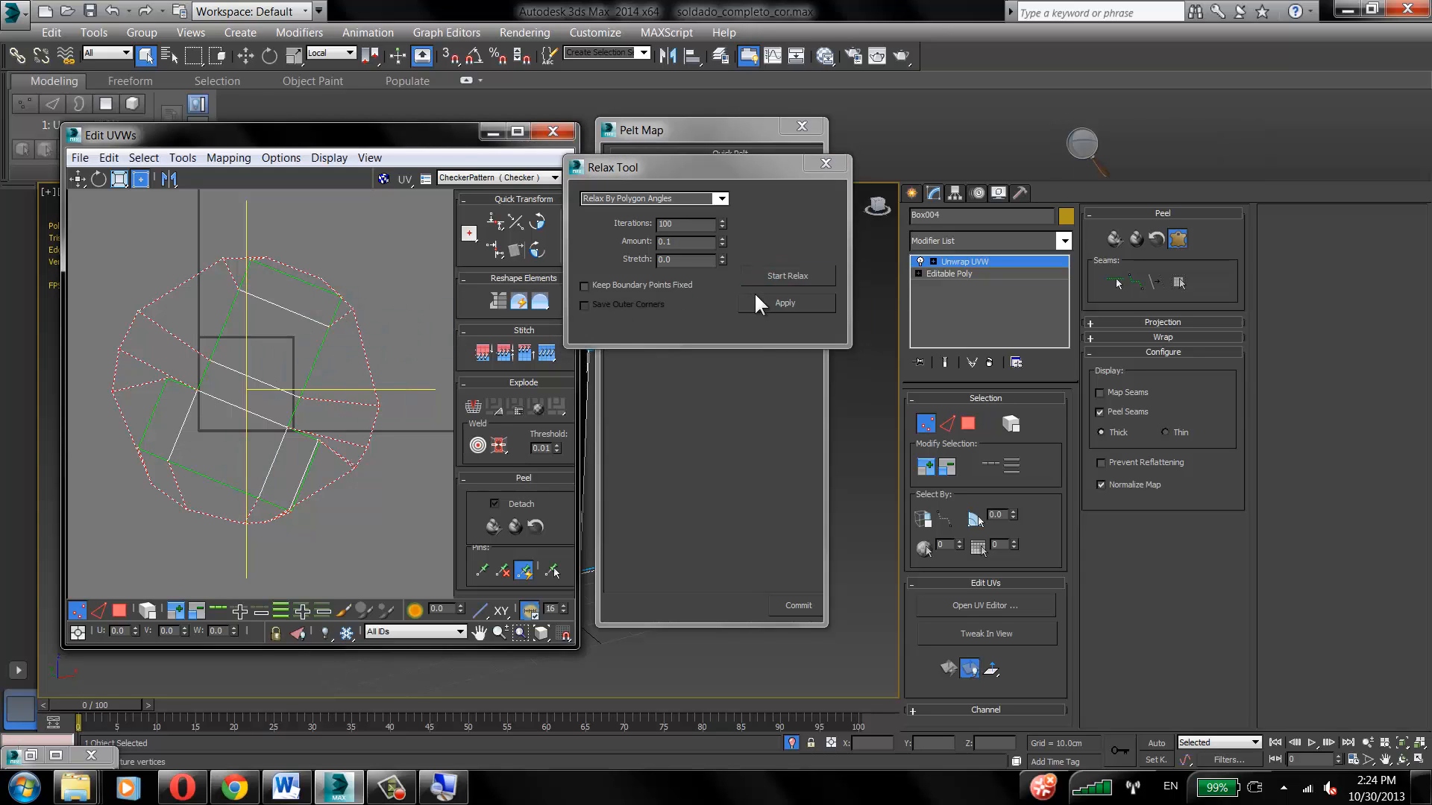
{"action": "left_click", "coordinate": [773, 301]}
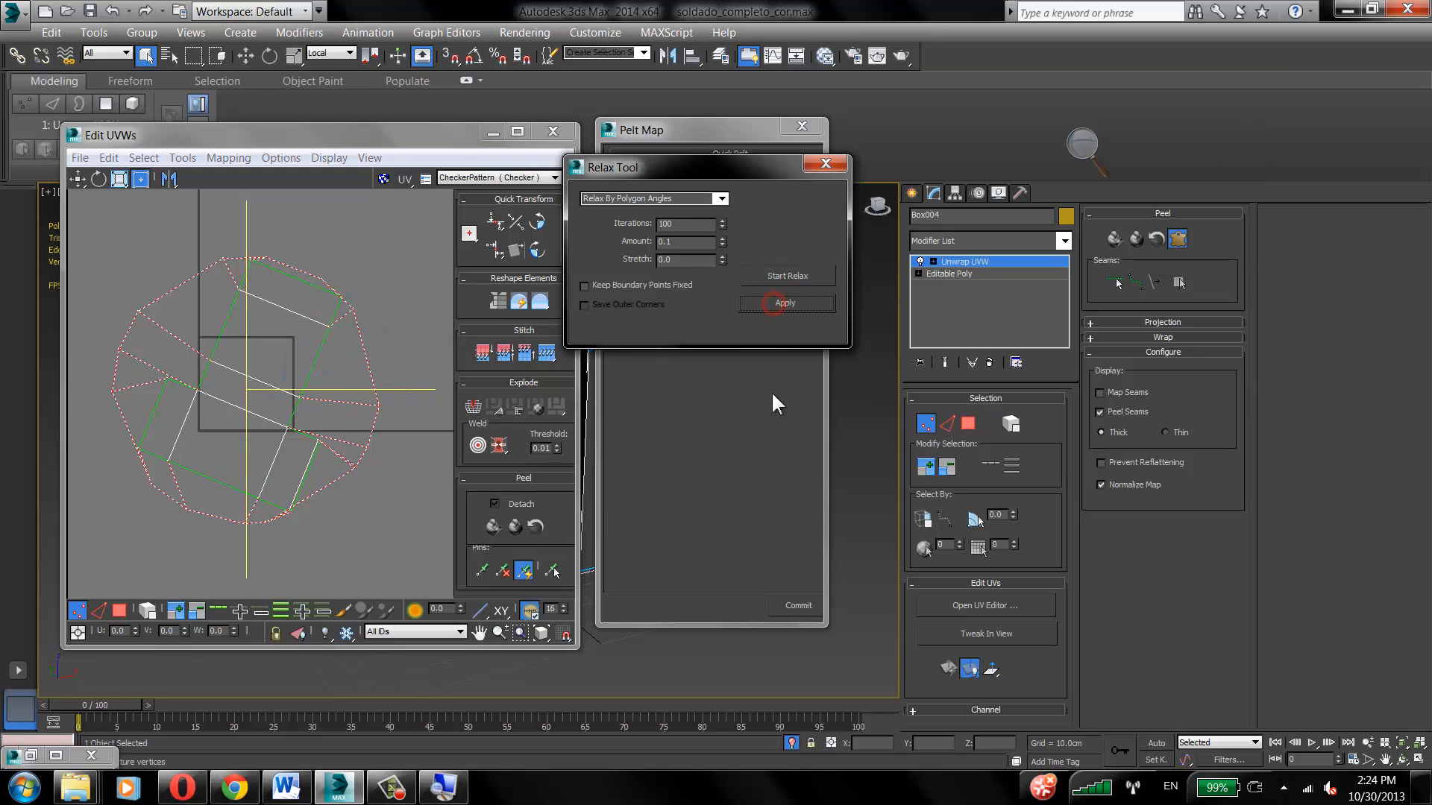
{"action": "left_click", "coordinate": [826, 163]}
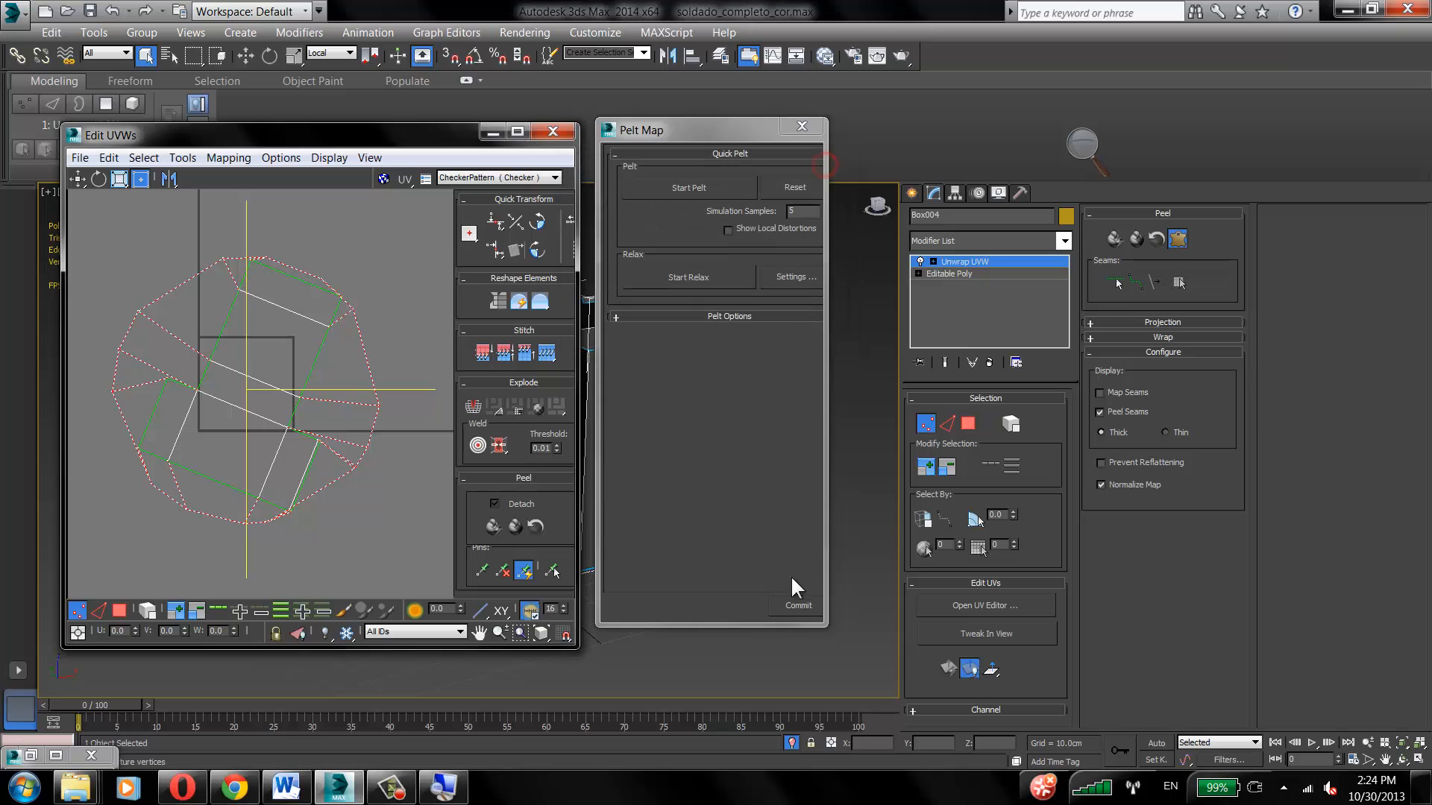
{"action": "left_click", "coordinate": [796, 606]}
Step: Rotate the whole UV layout clockwise until its edges line up with the vertical and horizontal axes
{"action": "middle_click_drag", "start_coordinate": [306, 380], "coordinate": [330, 348]}
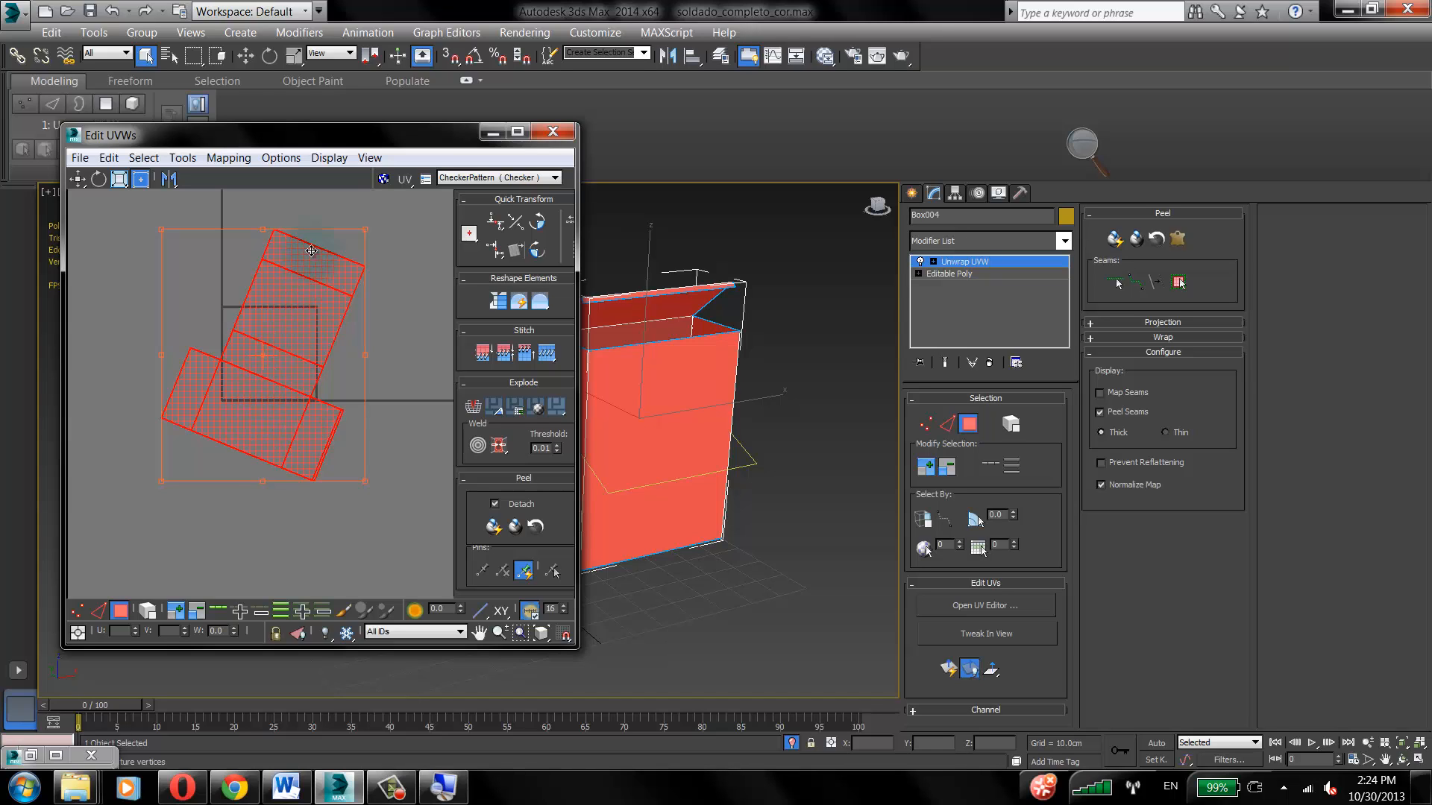
{"action": "left_click", "coordinate": [103, 179]}
{"action": "left_click_drag", "start_coordinate": [347, 267], "coordinate": [305, 249]}
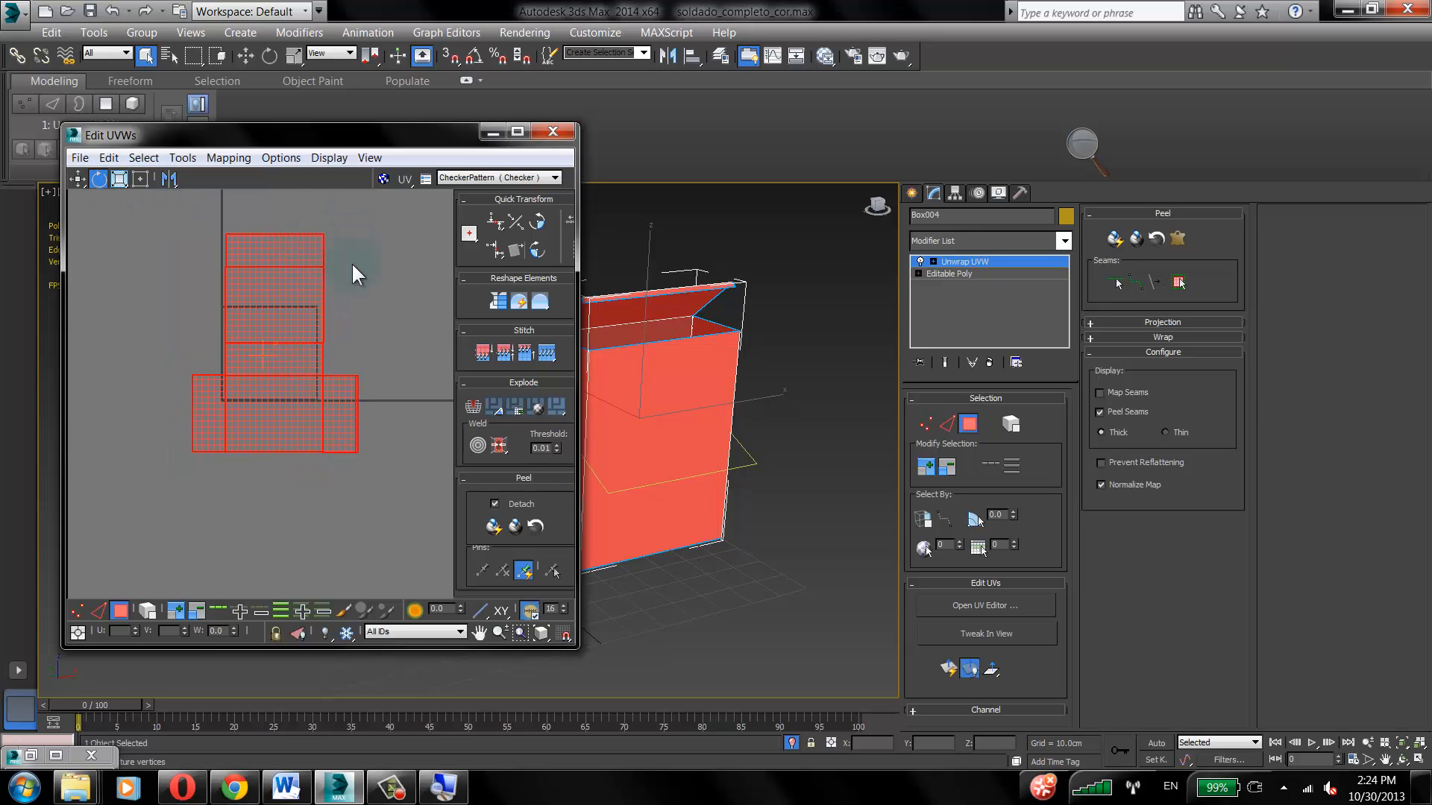
Step: Relax the straightened UVs again by polygon angles, raising the iterations to 332, and apply the result
{"action": "left_click_drag", "start_coordinate": [541, 297], "coordinate": [542, 315]}
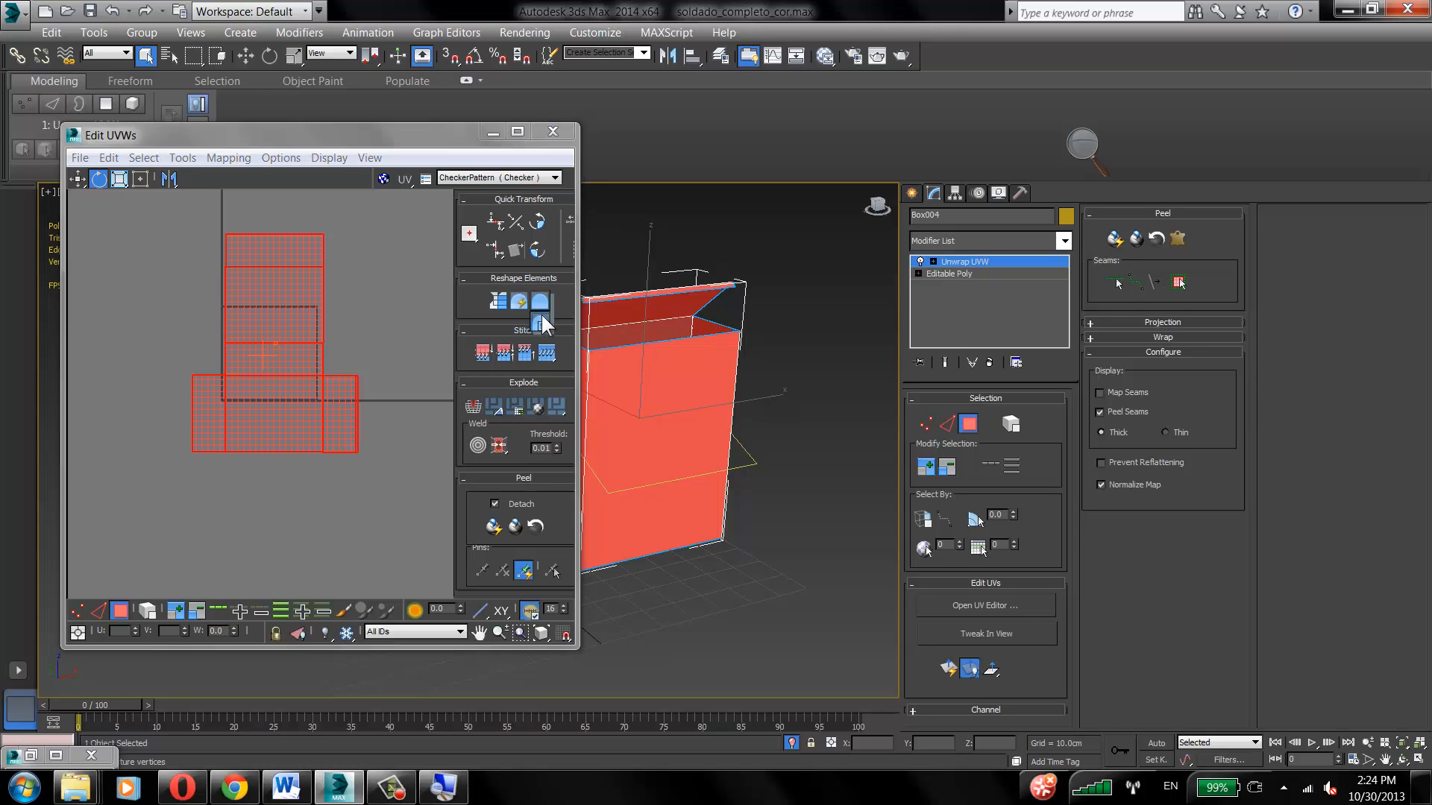
{"action": "left_click_drag", "start_coordinate": [249, 181], "coordinate": [618, 192]}
{"action": "left_click", "coordinate": [661, 297]}
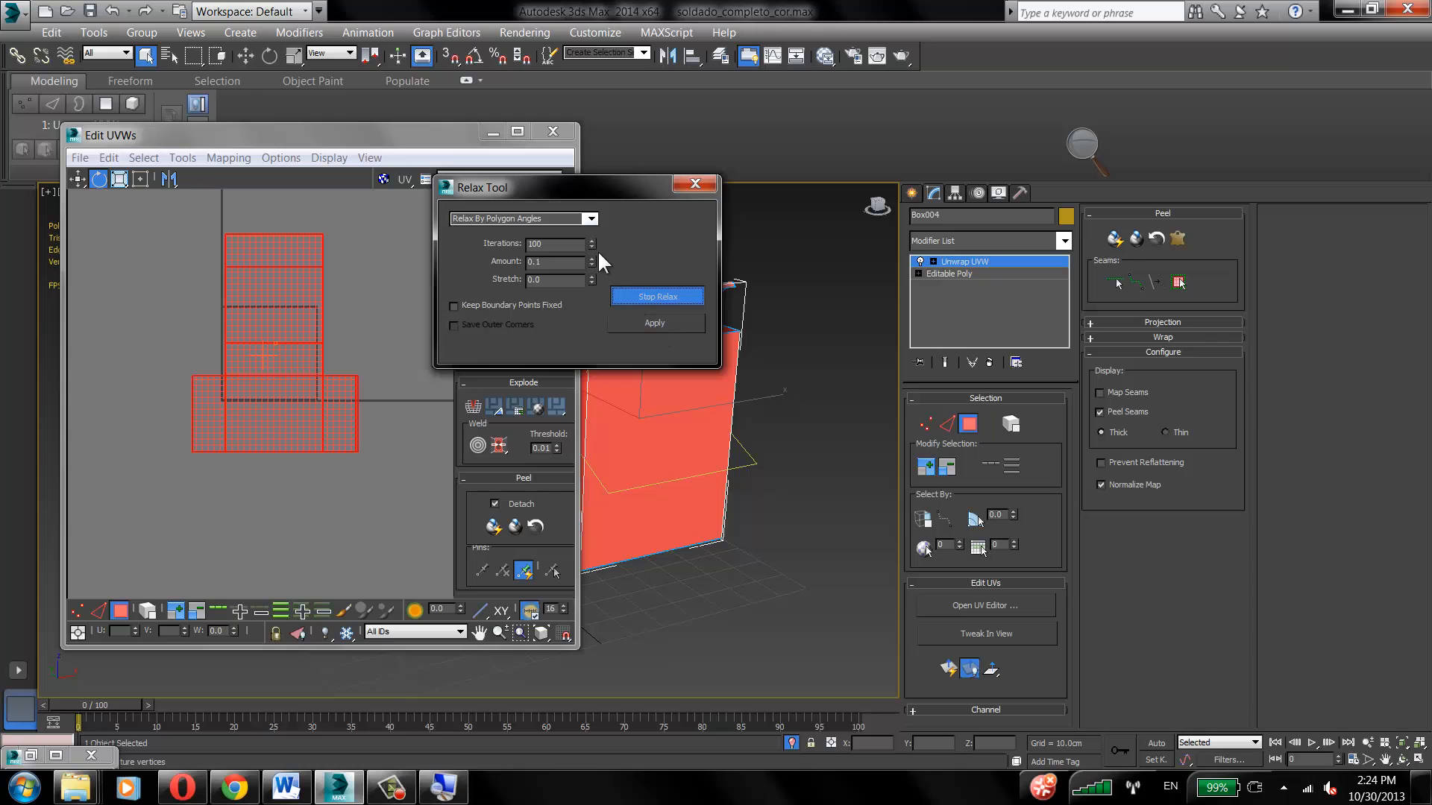
{"action": "left_click_drag", "start_coordinate": [592, 243], "coordinate": [589, 80]}
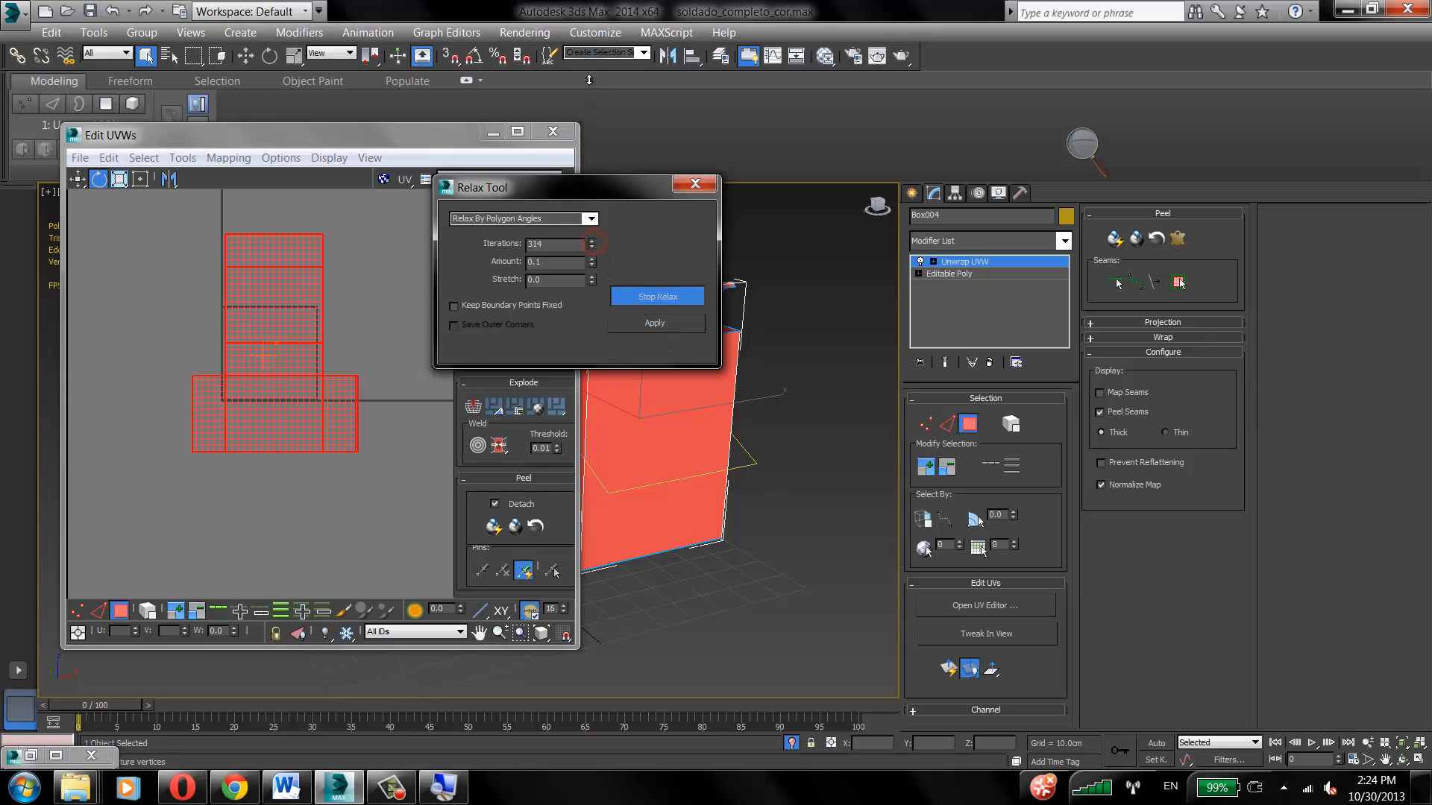
{"action": "left_click", "coordinate": [661, 298]}
{"action": "left_click", "coordinate": [664, 322]}
{"action": "left_click", "coordinate": [701, 183]}
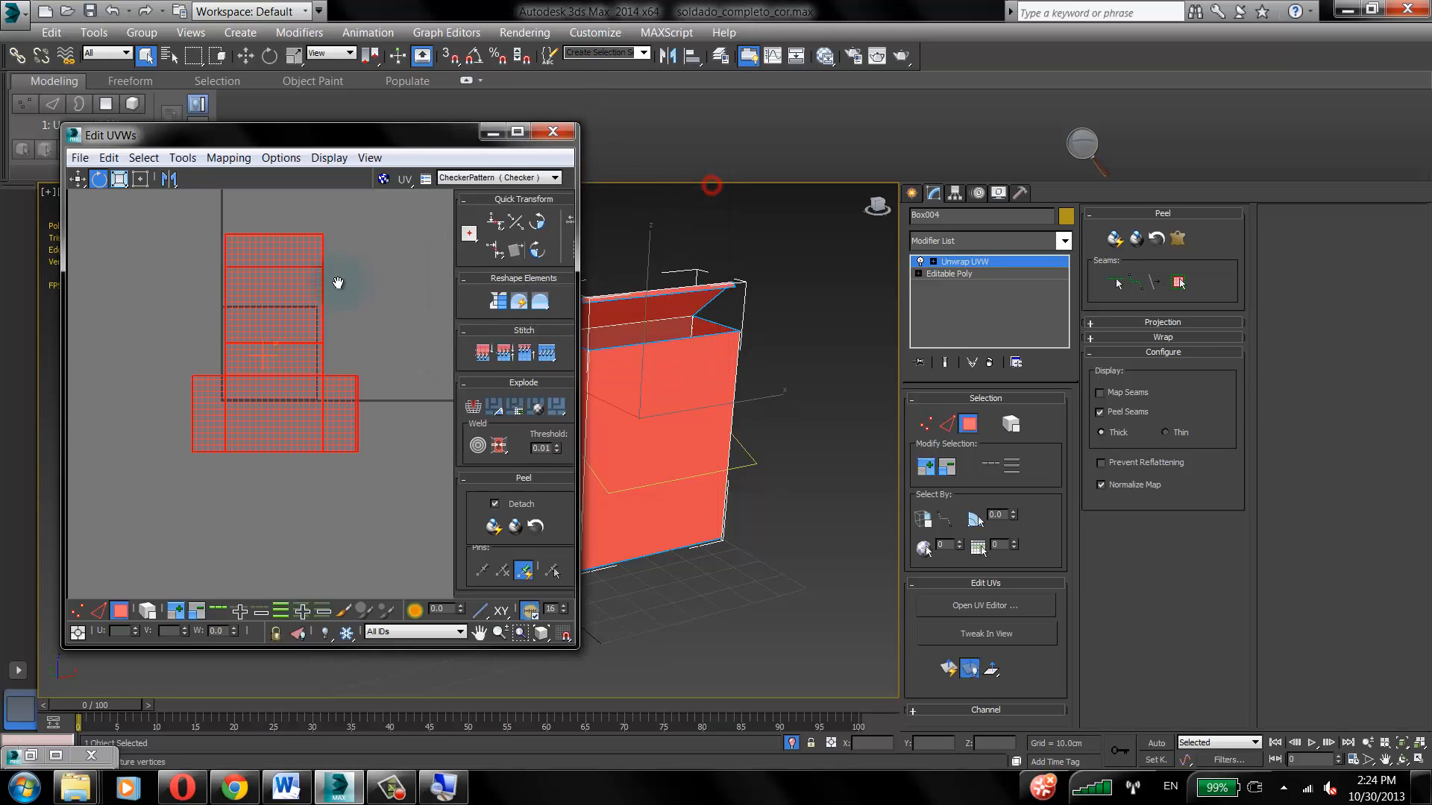
Step: Rotate the entire UV layout 90 degrees counterclockwise so the long strip of faces runs horizontally
{"action": "scroll", "coordinate": [328, 276], "scroll_direction": "up", "scroll_amount": 4}
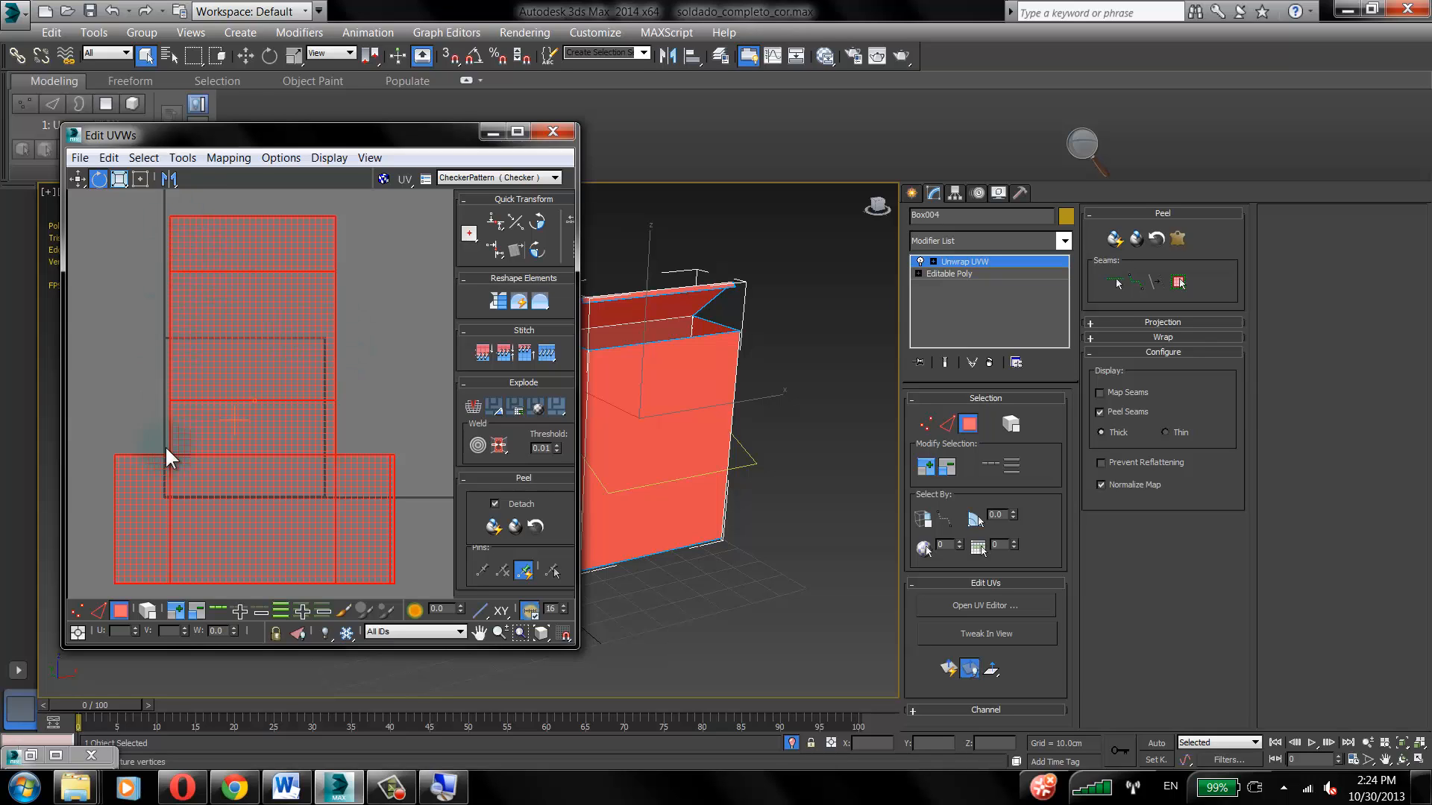
{"action": "middle_click_drag", "start_coordinate": [211, 506], "coordinate": [217, 489]}
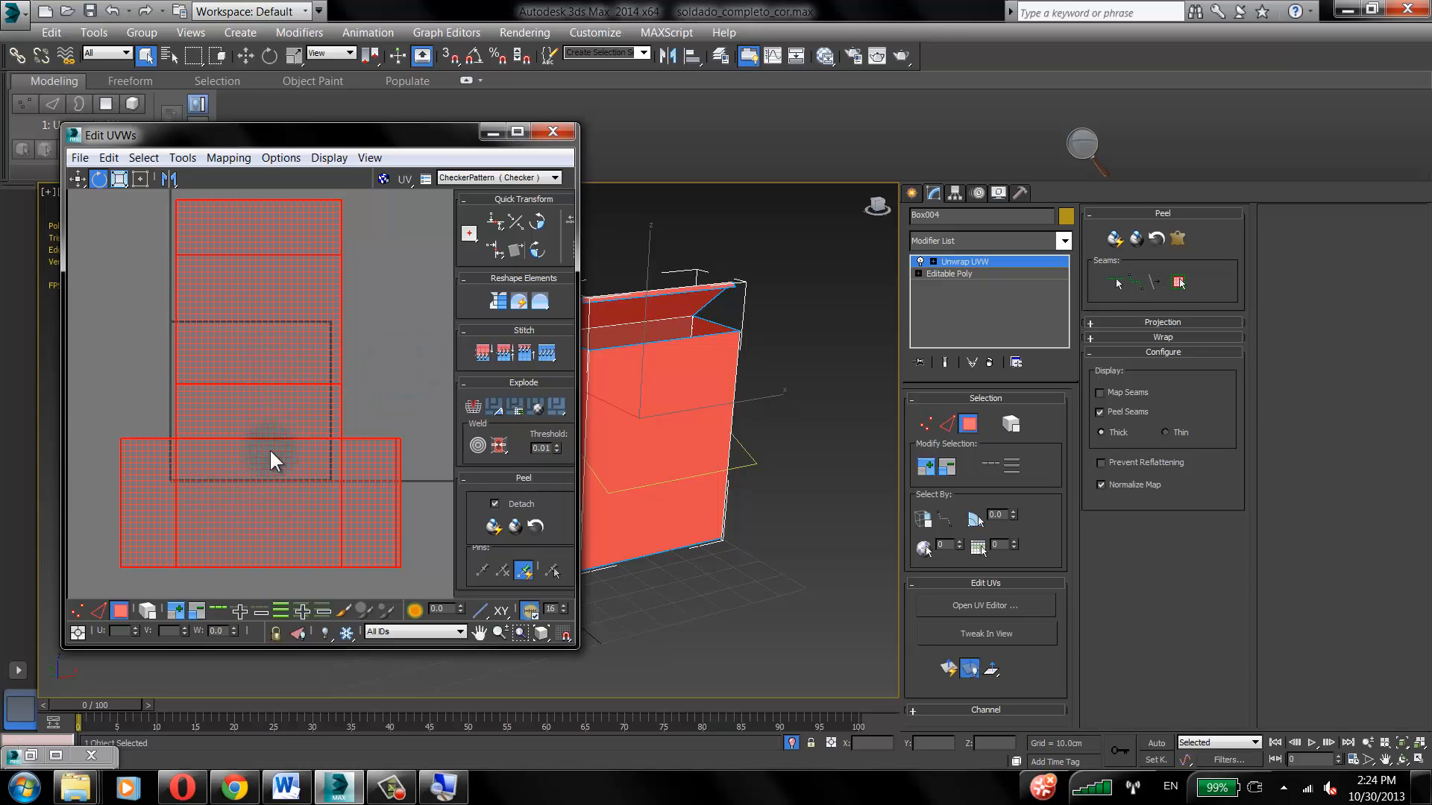
{"action": "left_click_drag", "start_coordinate": [228, 522], "coordinate": [409, 417]}
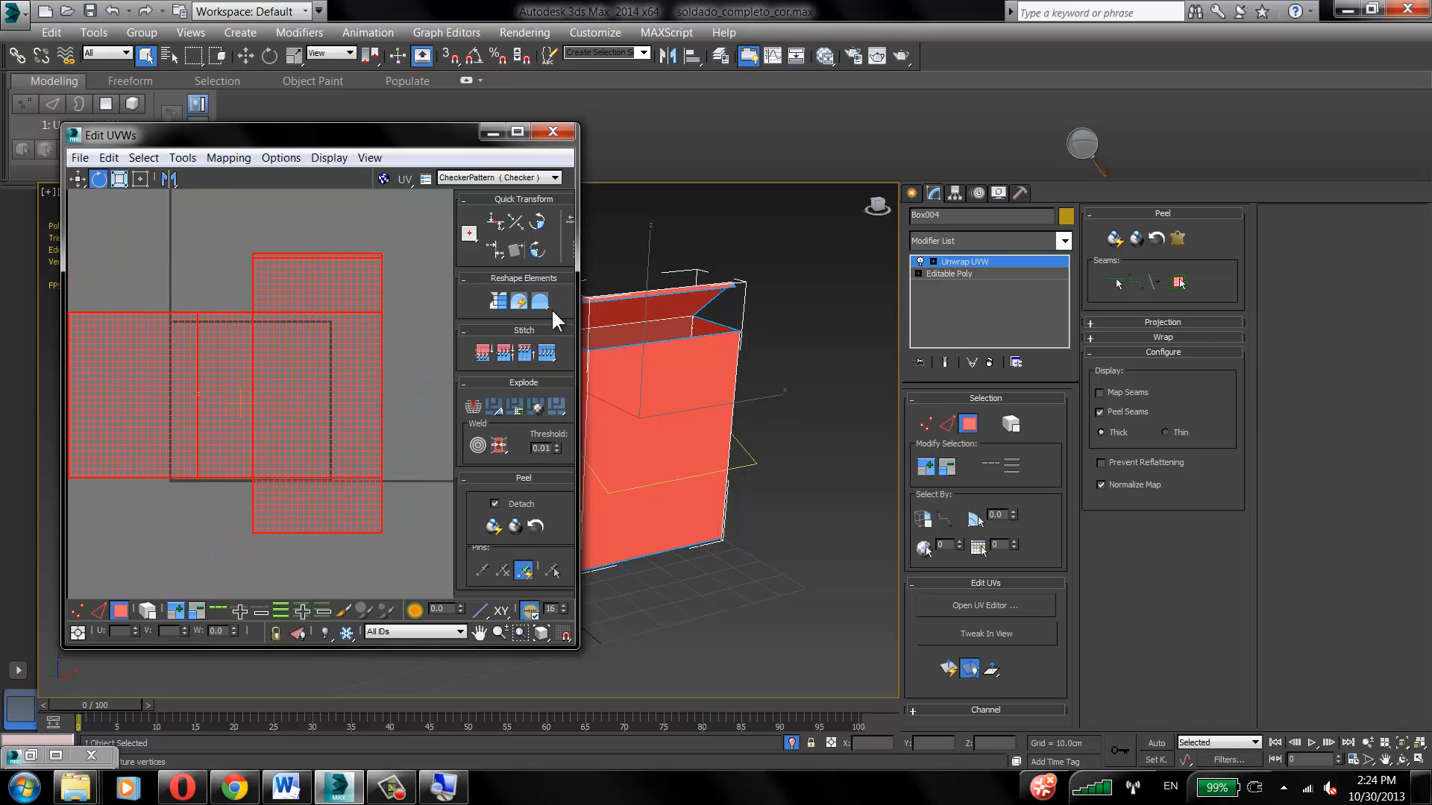
Step: Run the custom relax once more on the rotated UV layout and close the Relax Tool
{"action": "left_click_drag", "start_coordinate": [549, 299], "coordinate": [543, 321]}
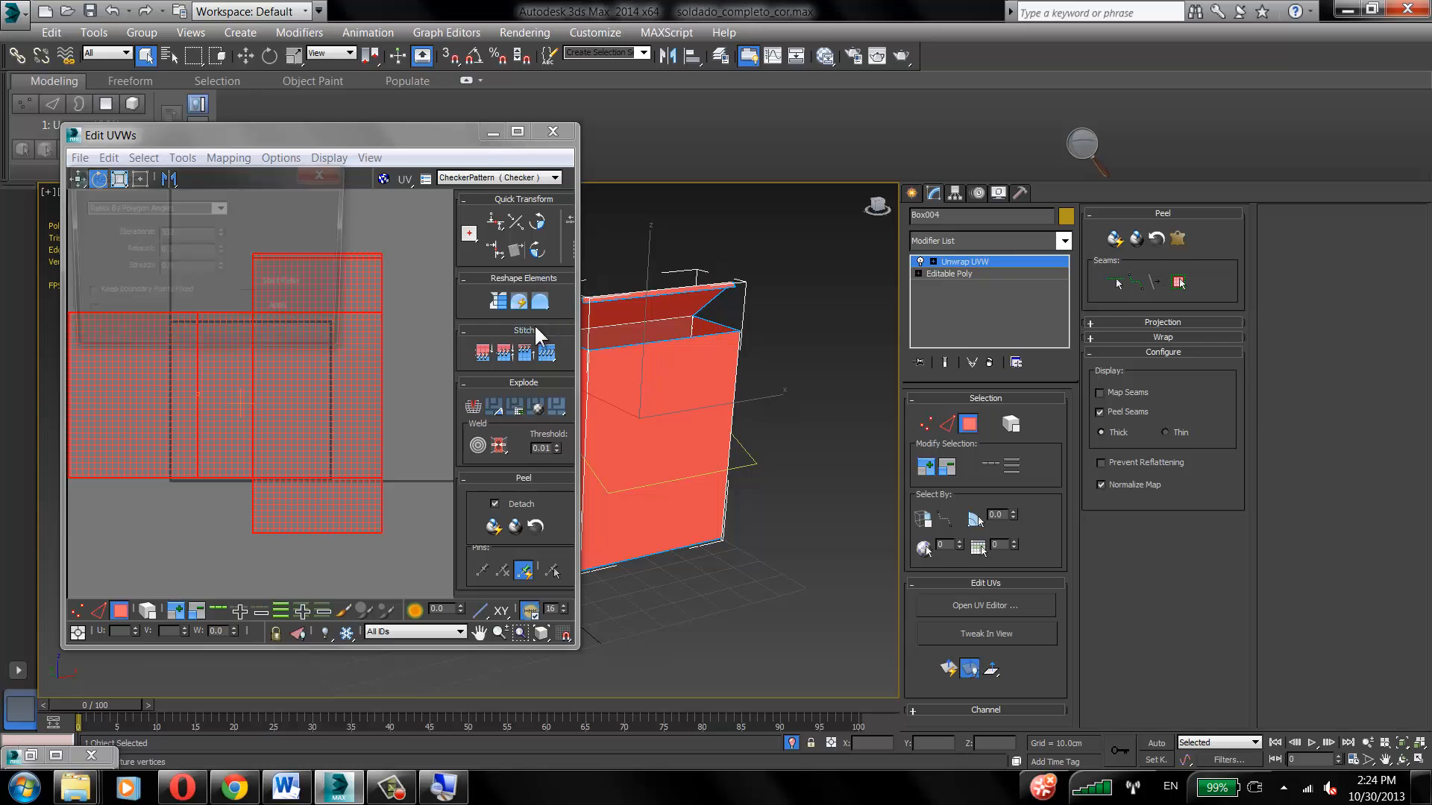
{"action": "left_click", "coordinate": [273, 284]}
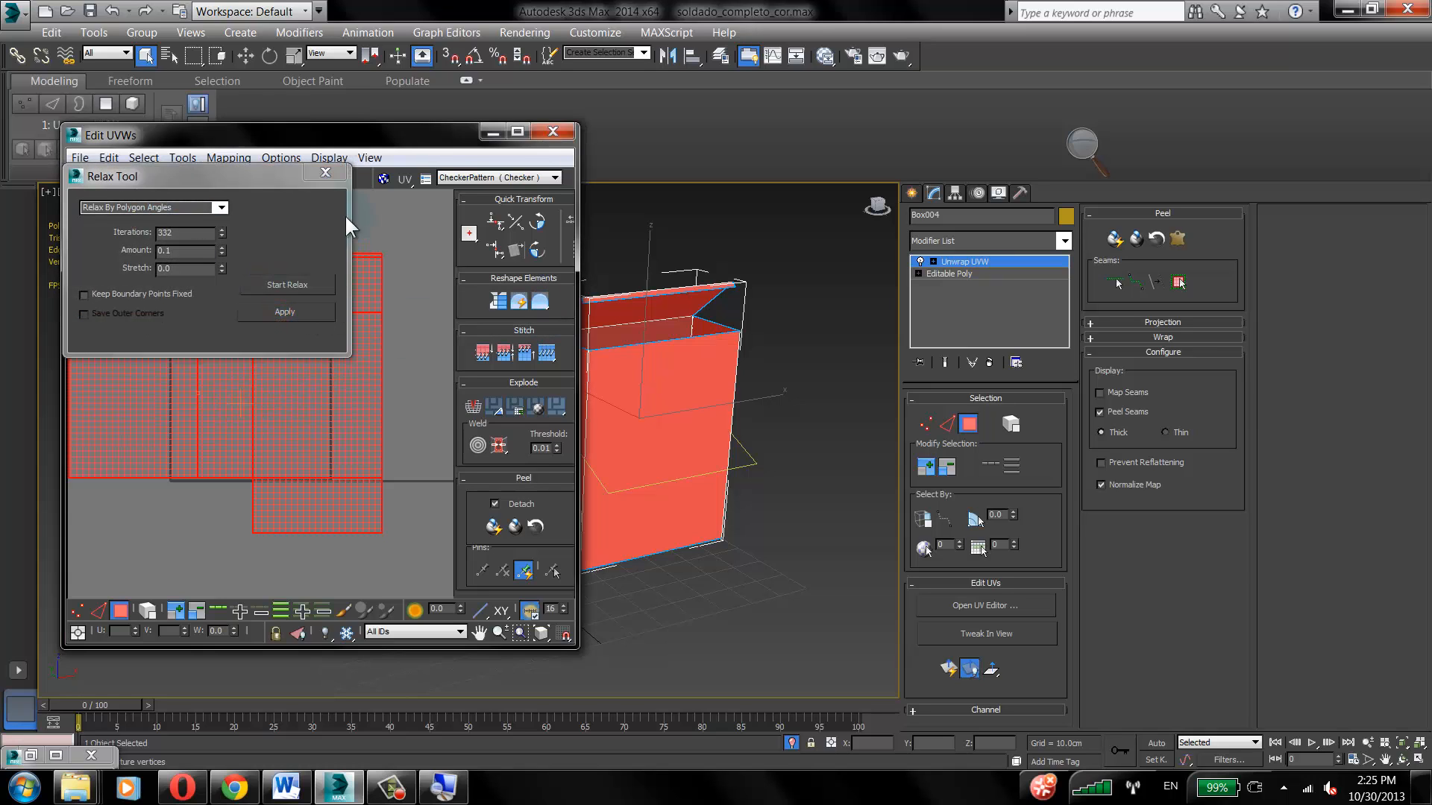
{"action": "left_click", "coordinate": [326, 173]}
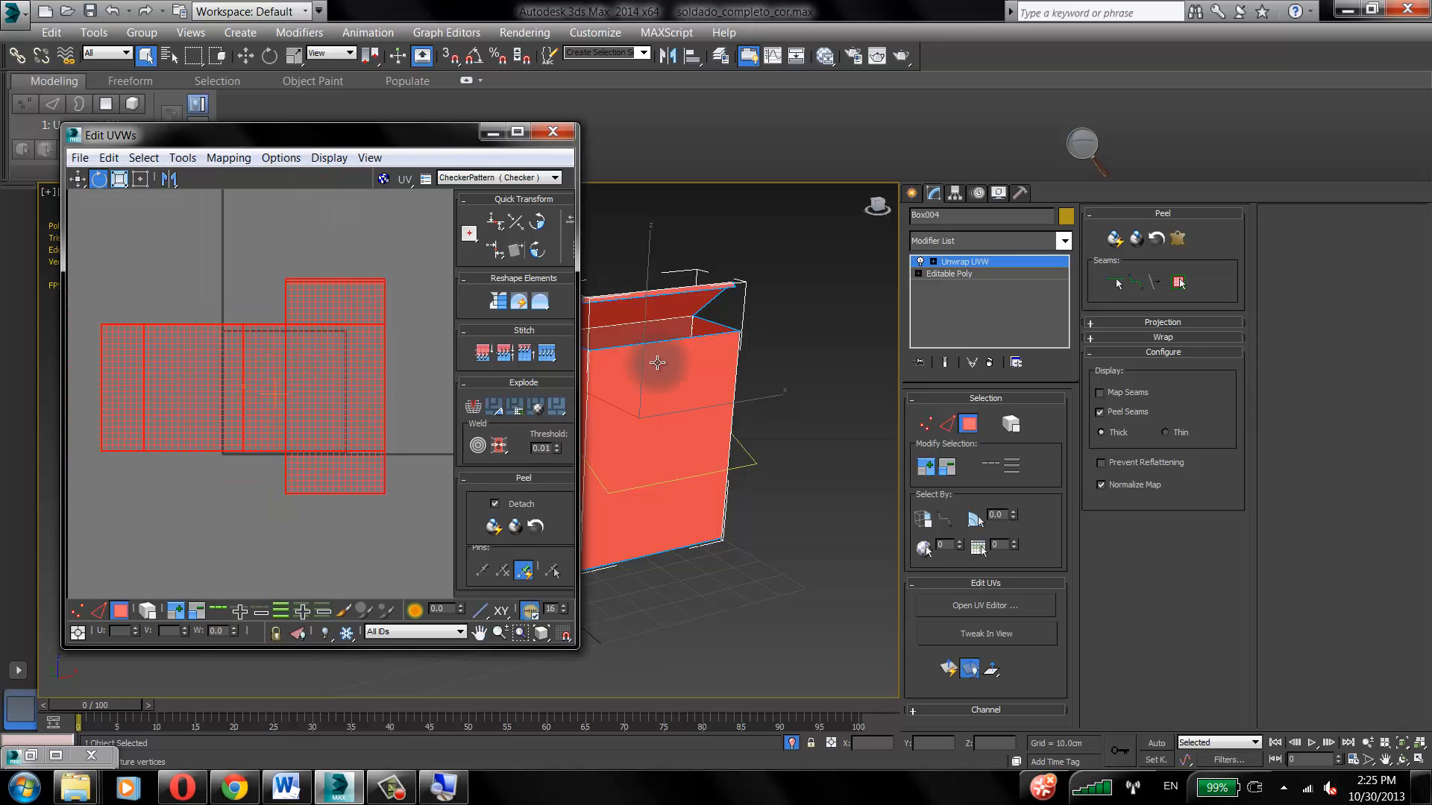
Step: Select the box's broad front face and both narrow side faces one by one to examine where each lies in the UV layout
{"action": "left_click", "coordinate": [792, 342]}
{"action": "mouse_move", "coordinate": [282, 370]}
{"action": "middle_mouse_down"}
{"action": "mouse_move", "coordinate": [281, 383]}
{"action": "mouse_move", "coordinate": [295, 377]}
{"action": "middle_mouse_up"}
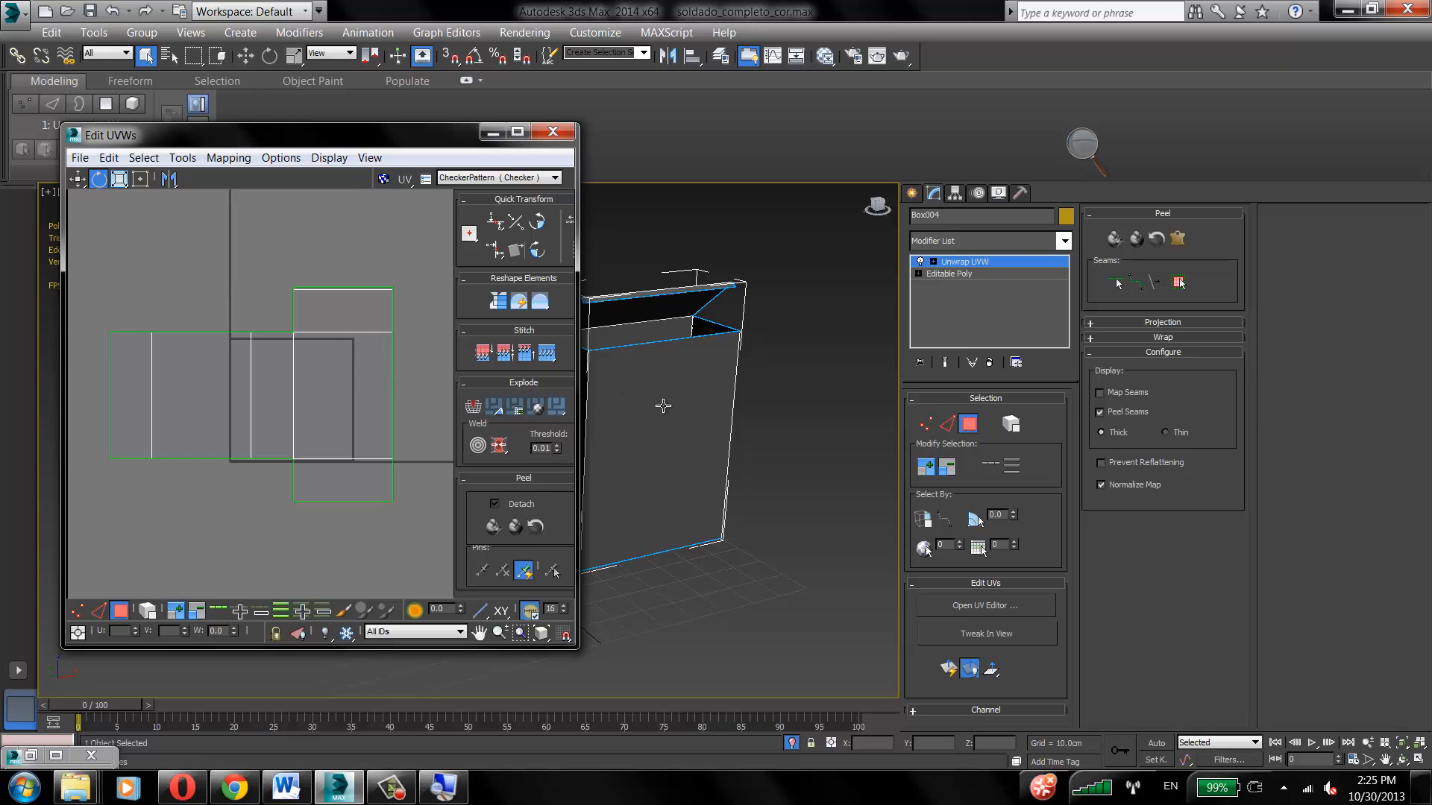
{"action": "left_click", "coordinate": [704, 440]}
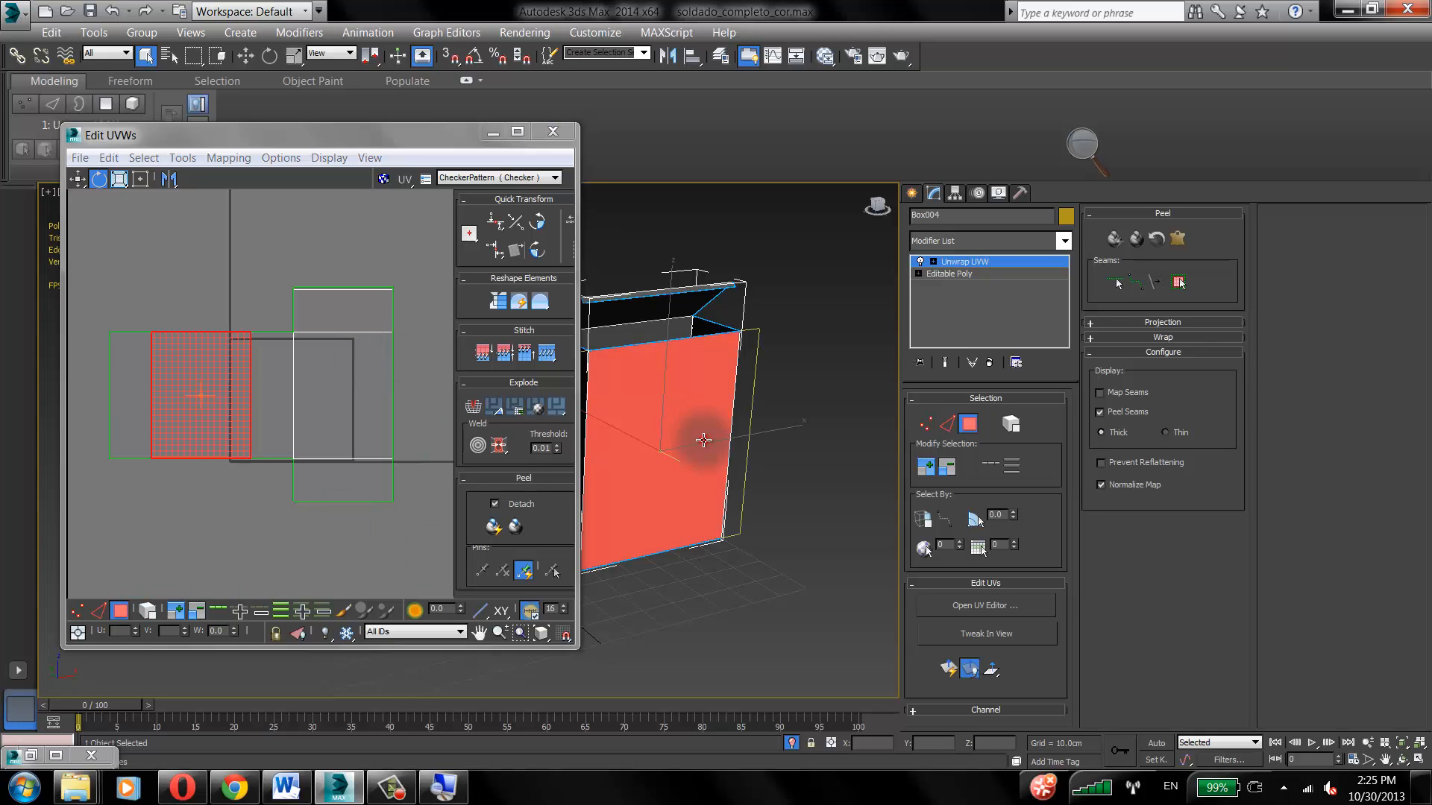
{"action": "middle_click_drag", "start_coordinate": [191, 367], "coordinate": [242, 356]}
{"action": "scroll", "coordinate": [243, 356], "scroll_direction": "up", "scroll_amount": 2}
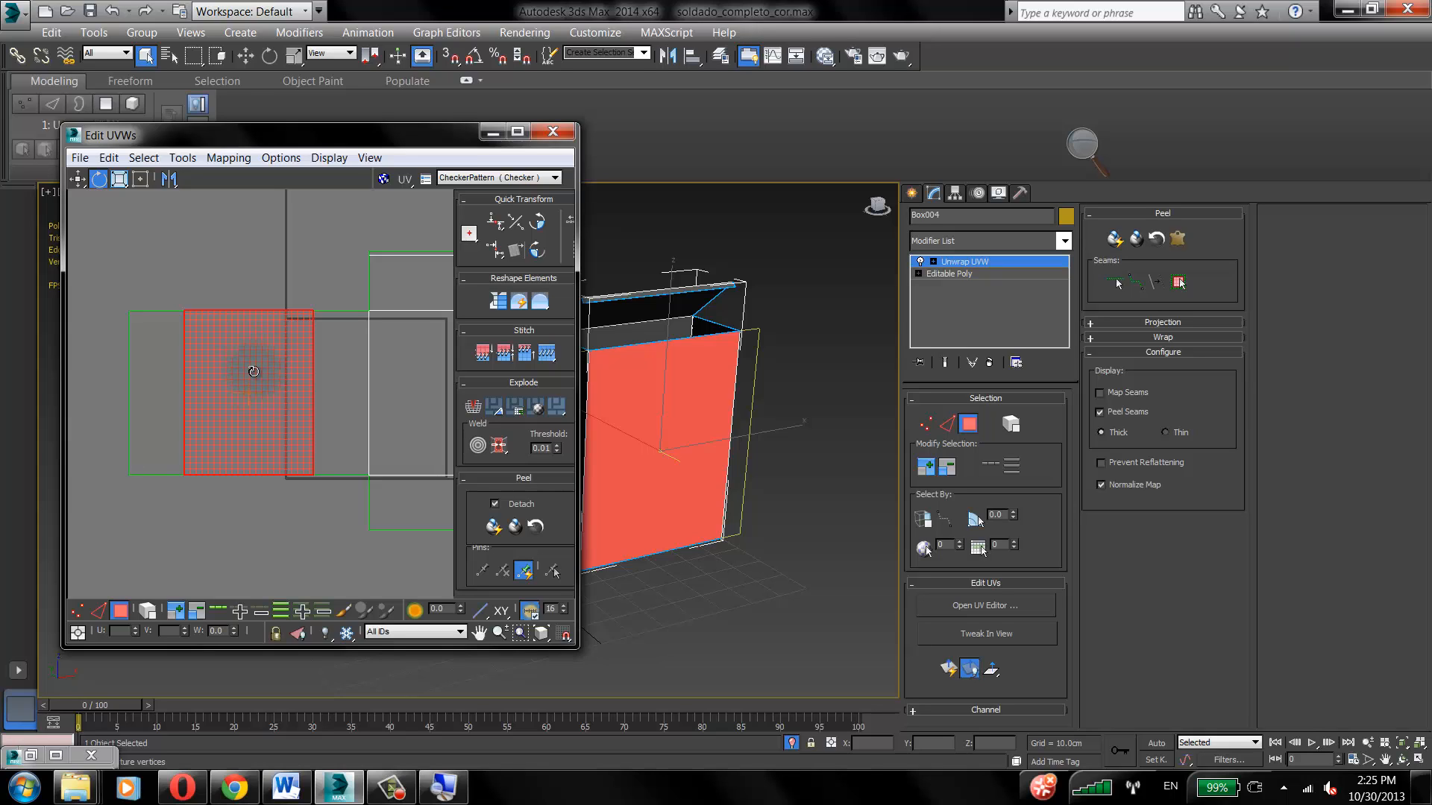
{"action": "middle_click_drag", "start_coordinate": [674, 383], "coordinate": [728, 377], "text": "alt"}
{"action": "left_click", "coordinate": [689, 370]}
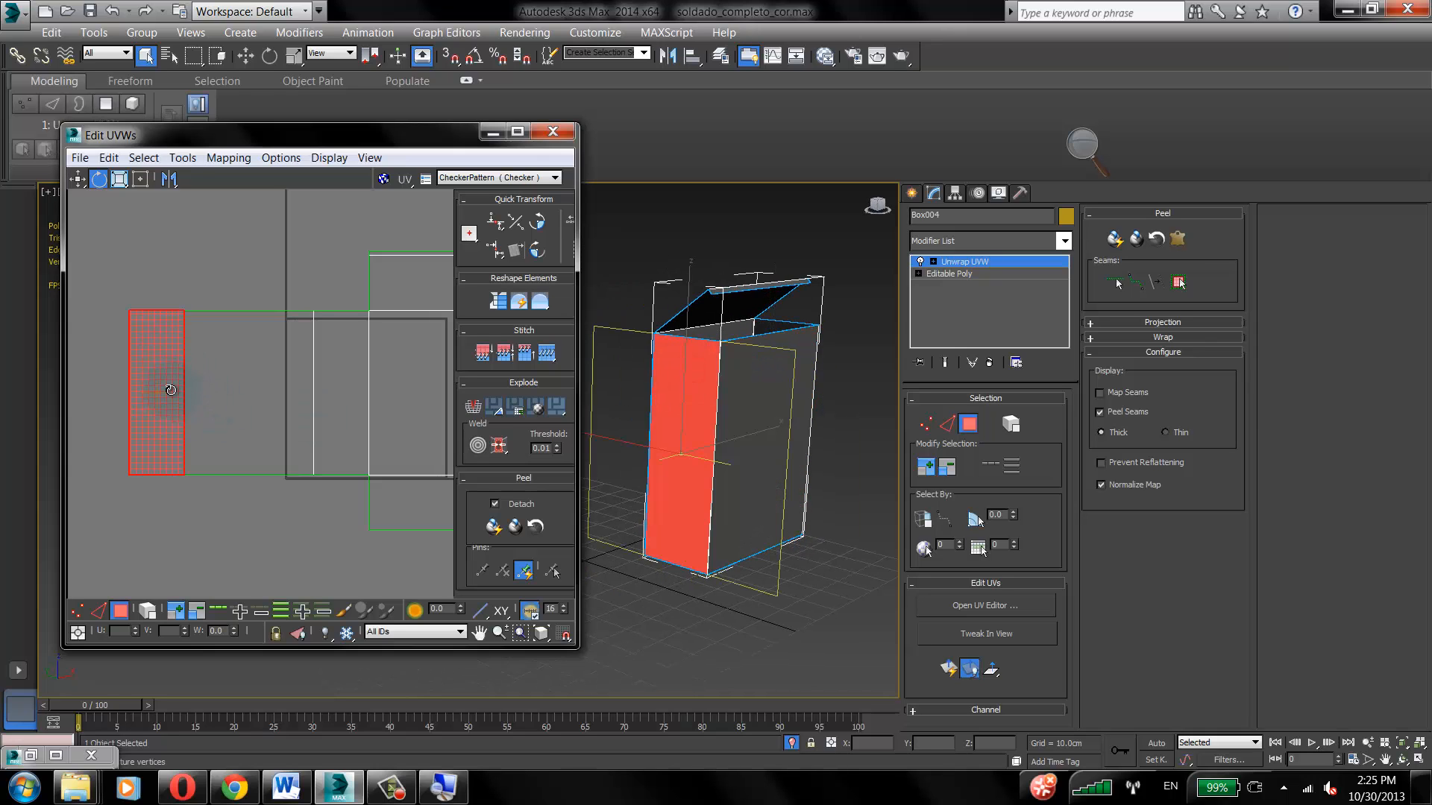
{"action": "middle_click_drag", "start_coordinate": [750, 437], "coordinate": [855, 422], "text": "alt"}
{"action": "left_click", "coordinate": [855, 422]}
{"action": "middle_click_drag", "start_coordinate": [337, 412], "coordinate": [217, 423]}
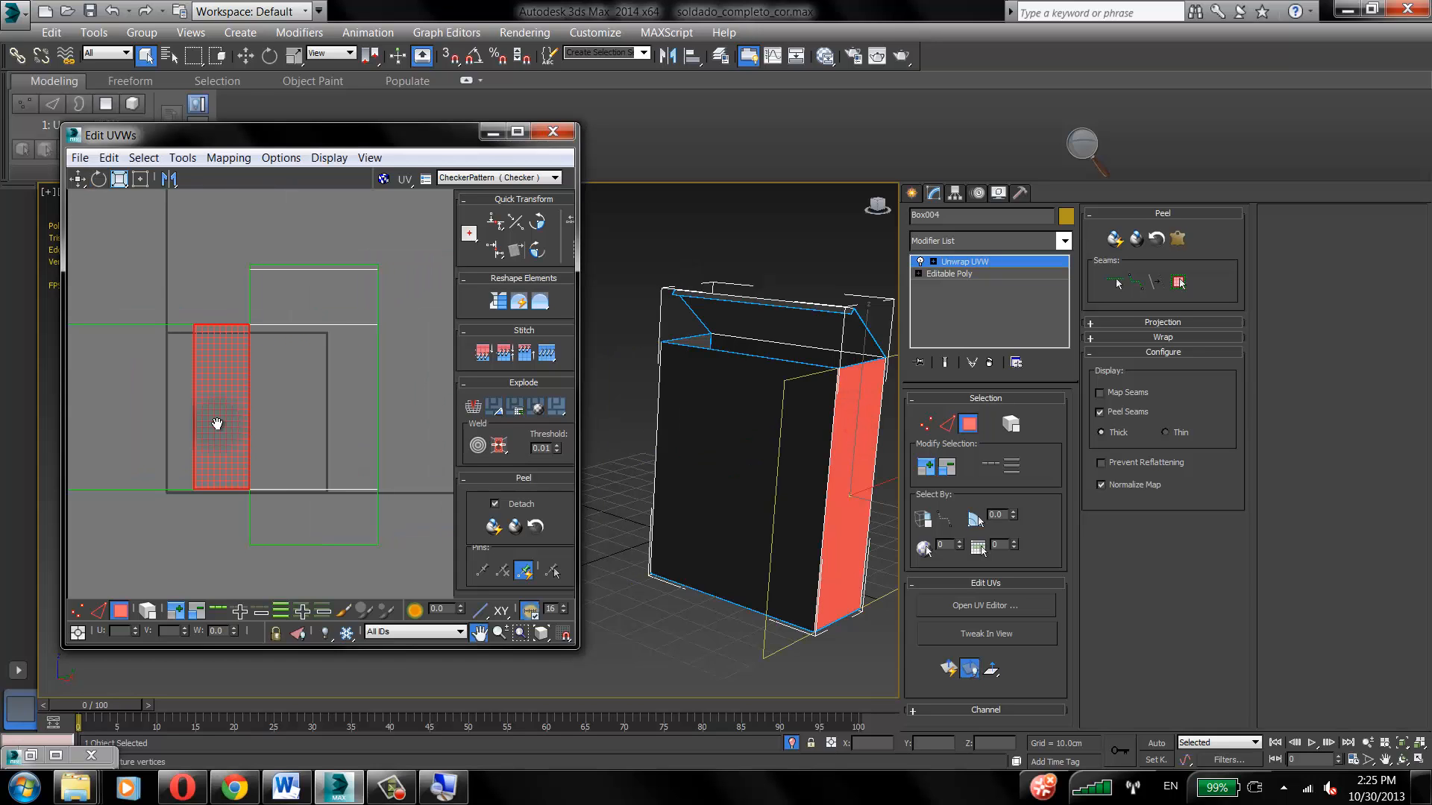
Step: Select the box's bottom face and the top lid face in turn to examine where each lies in the UV layout
{"action": "middle_click_drag", "start_coordinate": [789, 450], "coordinate": [793, 591], "text": "alt"}
{"action": "left_click", "coordinate": [793, 592]}
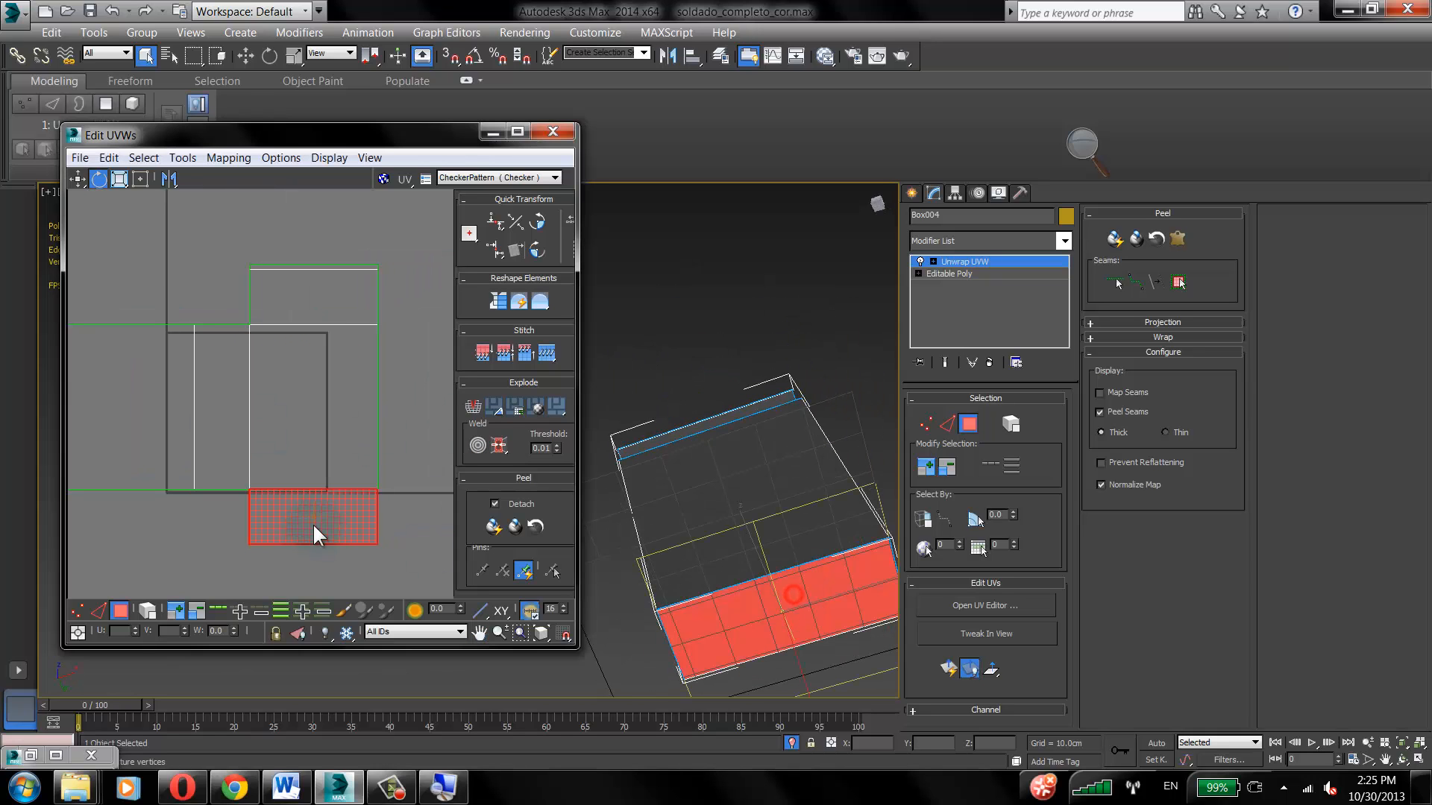
{"action": "middle_click_drag", "start_coordinate": [714, 453], "coordinate": [458, 499], "text": "alt"}
{"action": "middle_click_drag", "start_coordinate": [684, 406], "coordinate": [756, 396], "text": "alt"}
{"action": "left_click", "coordinate": [658, 422]}
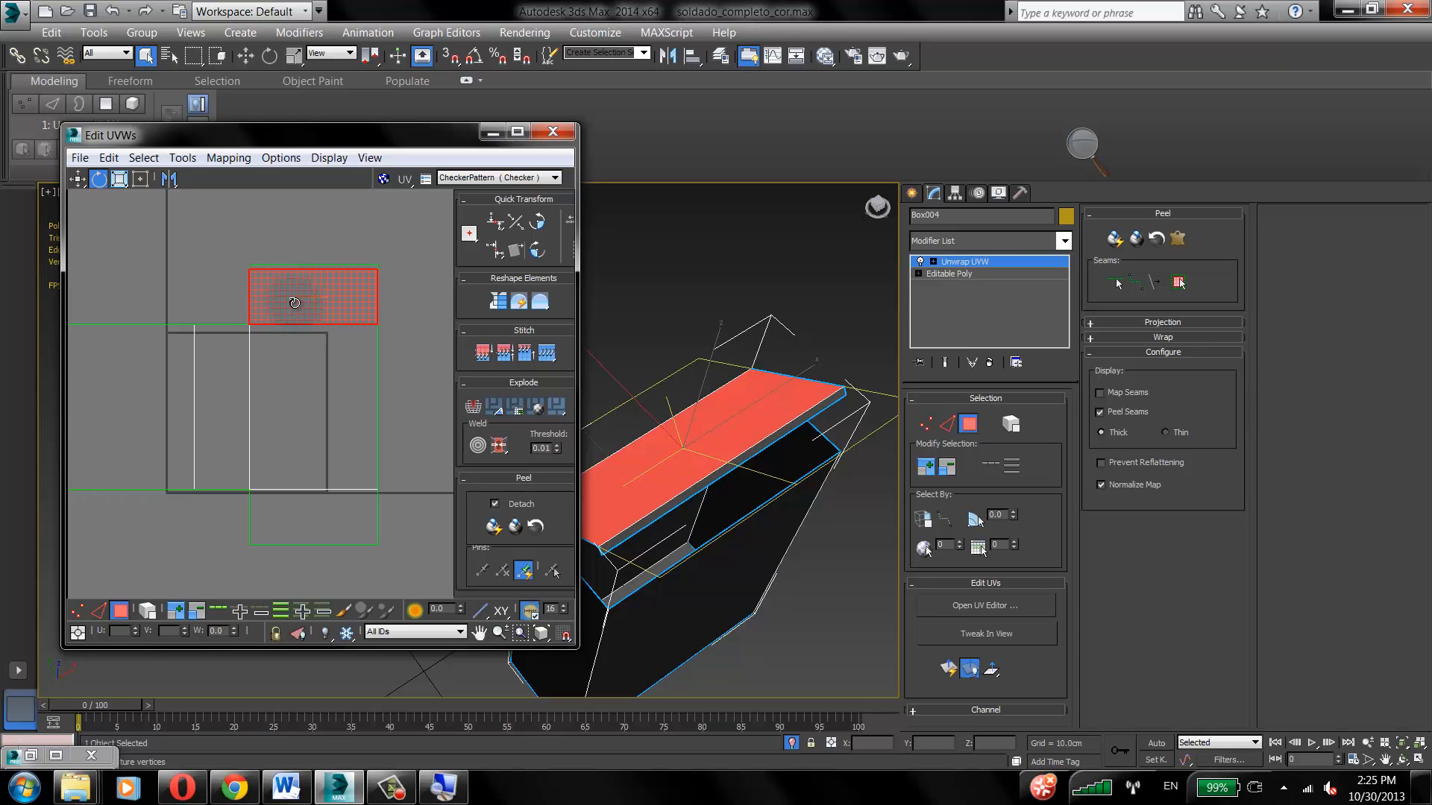
{"action": "middle_click_drag", "start_coordinate": [750, 440], "coordinate": [740, 417], "text": "alt"}
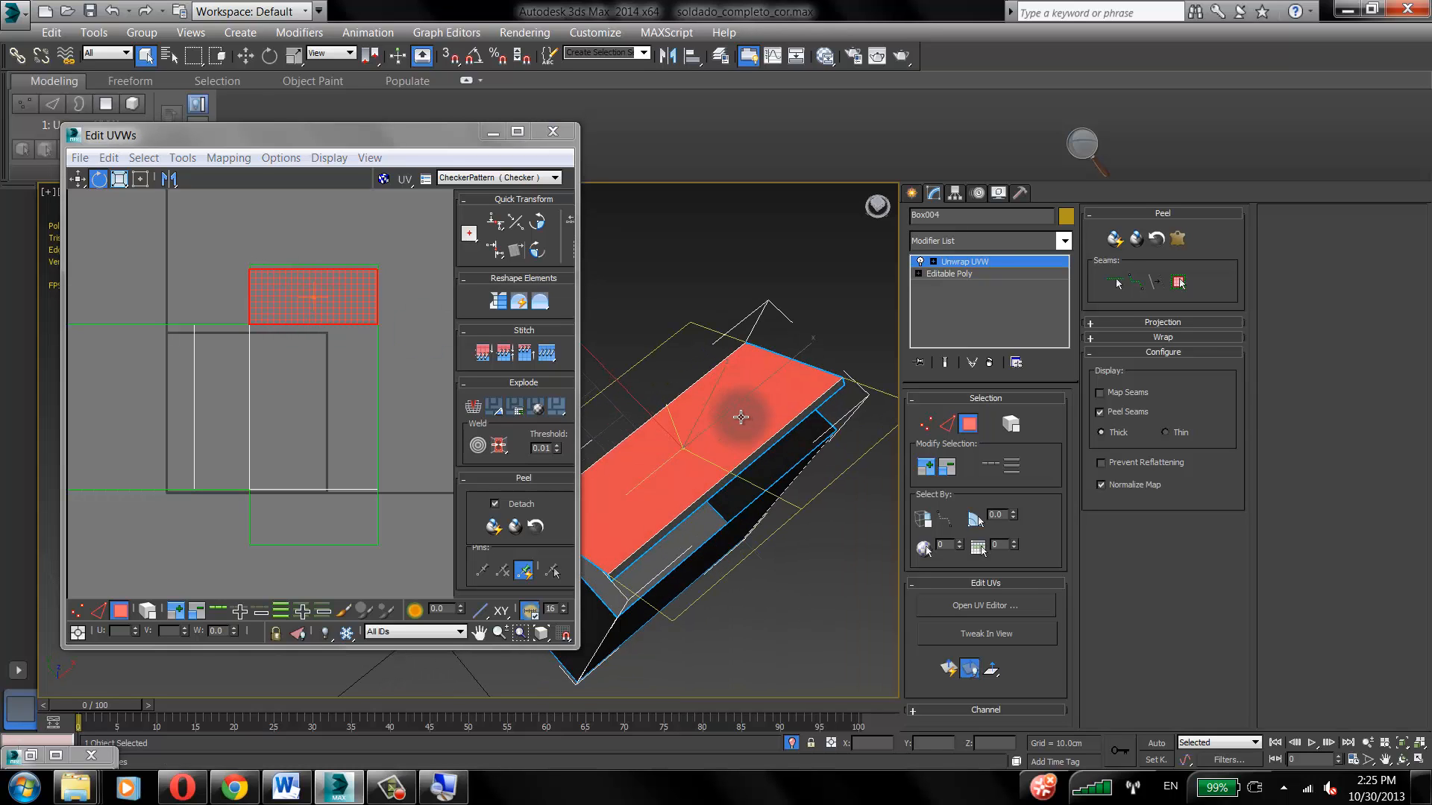
Step: Select the remaining broad face in the UV layout and examine which side of the box it covers
{"action": "left_click", "coordinate": [131, 424]}
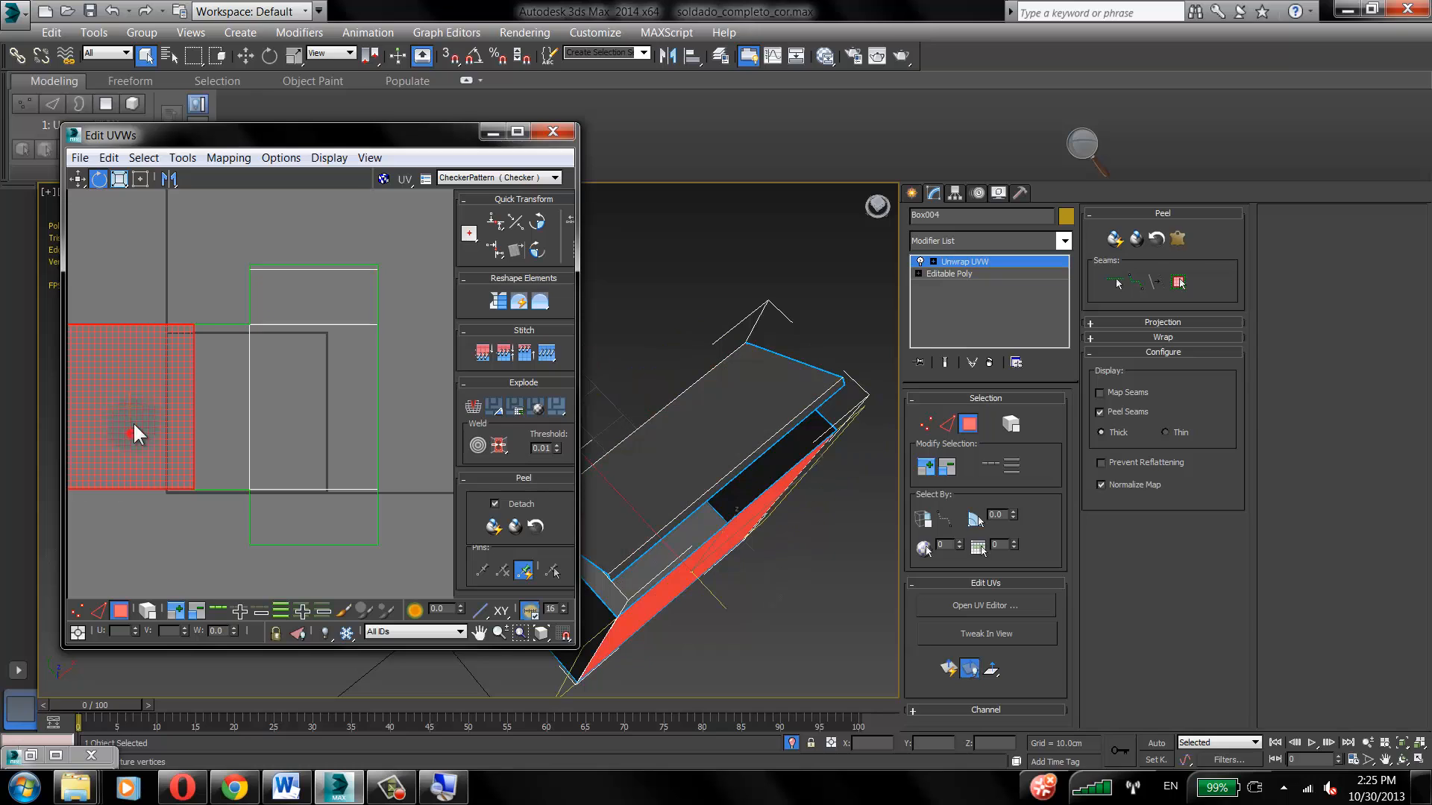
{"action": "middle_click_drag", "start_coordinate": [656, 506], "coordinate": [671, 383], "text": "alt"}
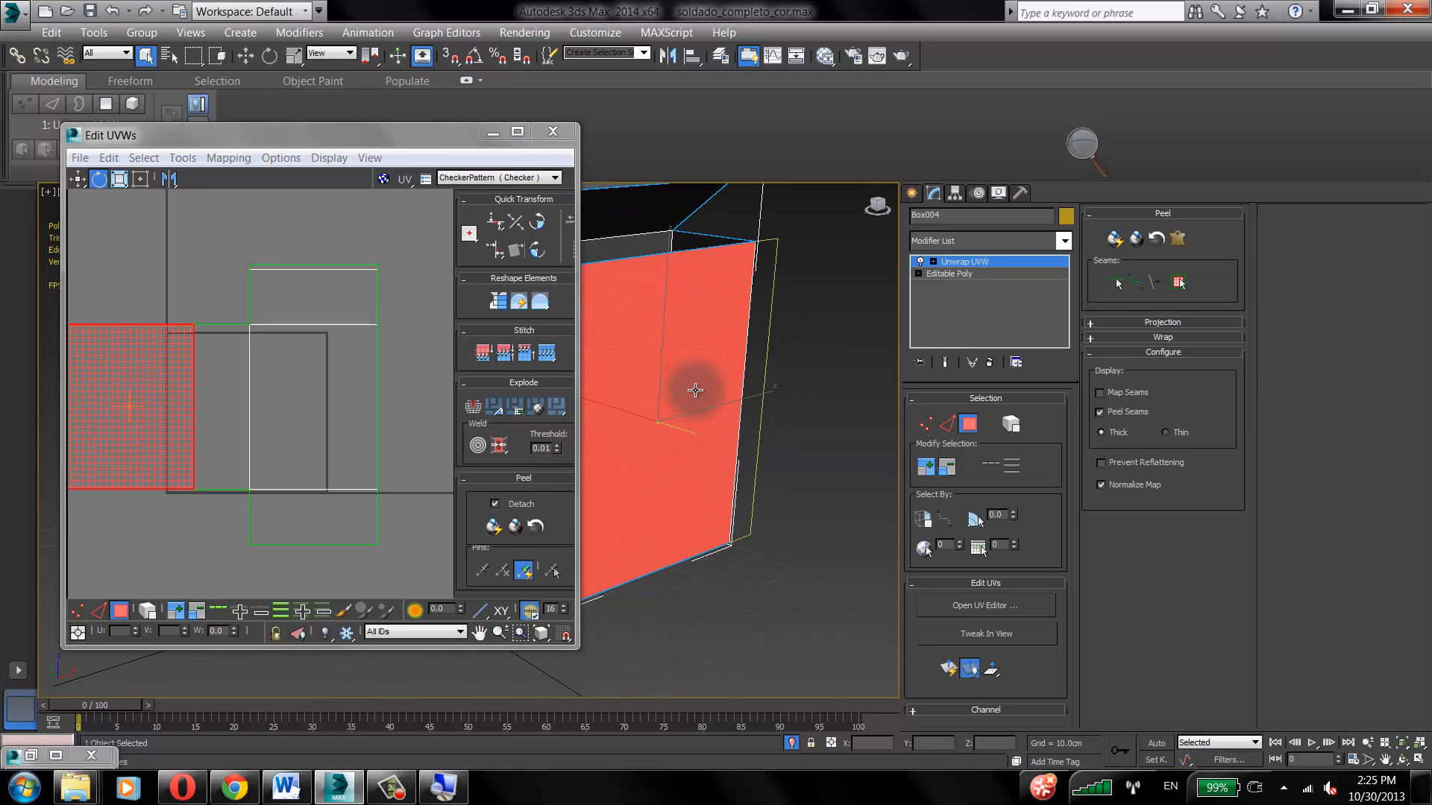
{"action": "middle_click_drag", "start_coordinate": [231, 424], "coordinate": [318, 440]}
{"action": "scroll", "coordinate": [318, 441], "scroll_direction": "down", "scroll_amount": 2}
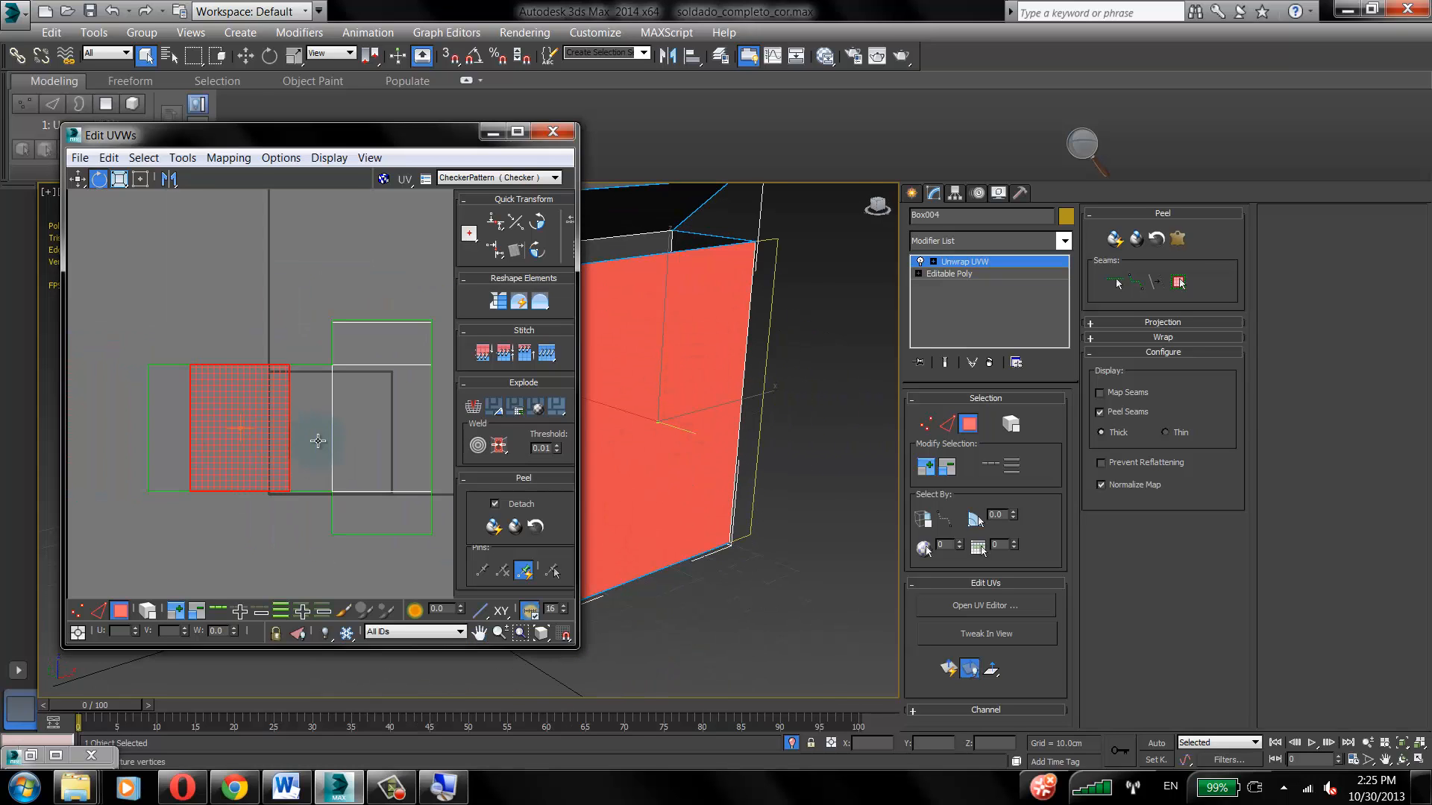
{"action": "scroll", "coordinate": [318, 440], "scroll_direction": "up", "scroll_amount": 2}
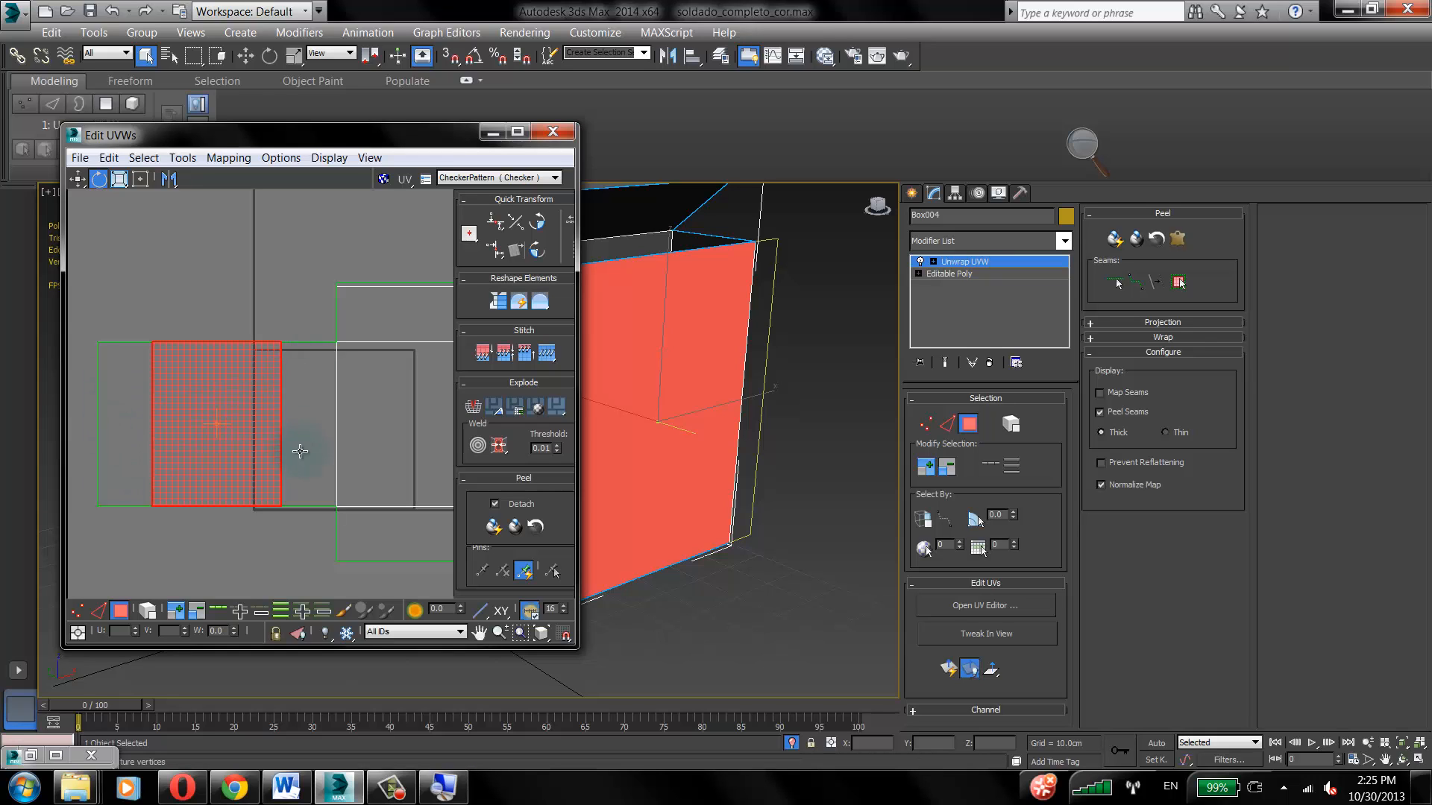
{"action": "middle_click_drag", "start_coordinate": [629, 402], "coordinate": [687, 418], "text": "alt"}
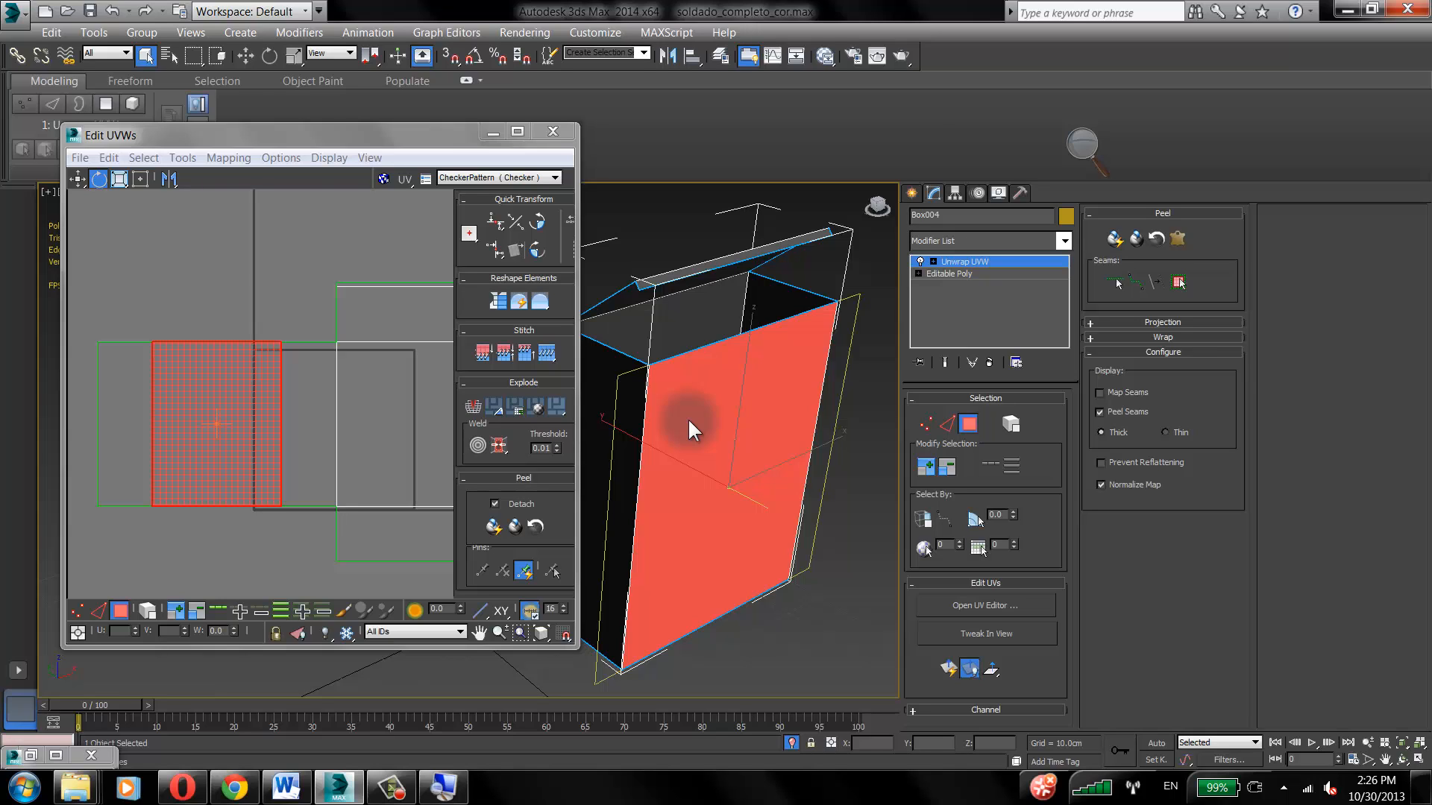
Step: Display the checker pattern behind the UVs, select all faces and pack them into the texture square with Pack Custom
{"action": "scroll", "coordinate": [313, 388], "scroll_direction": "down", "scroll_amount": 3}
{"action": "left_click", "coordinate": [382, 179]}
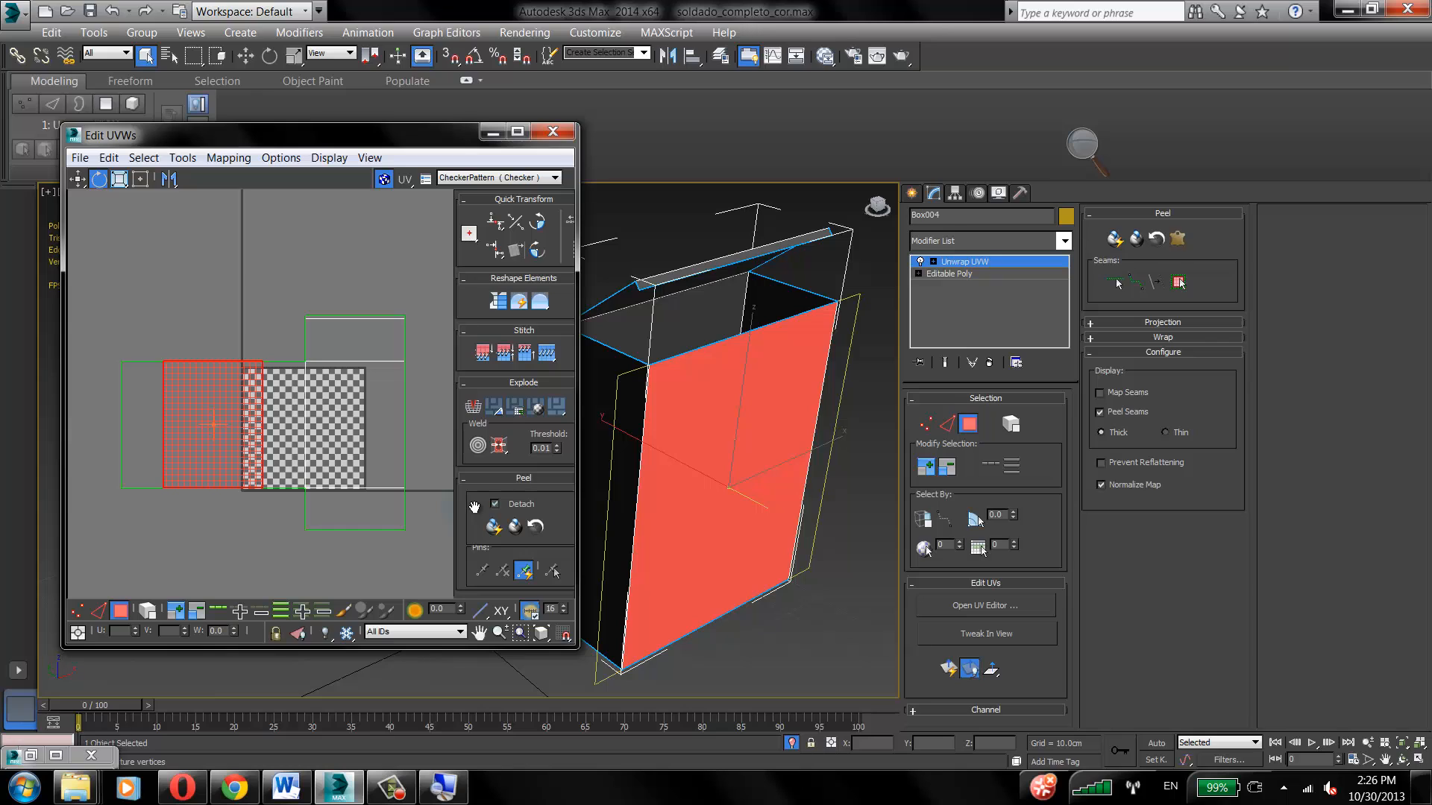
{"action": "scroll", "coordinate": [484, 418], "scroll_direction": "down", "scroll_amount": 4}
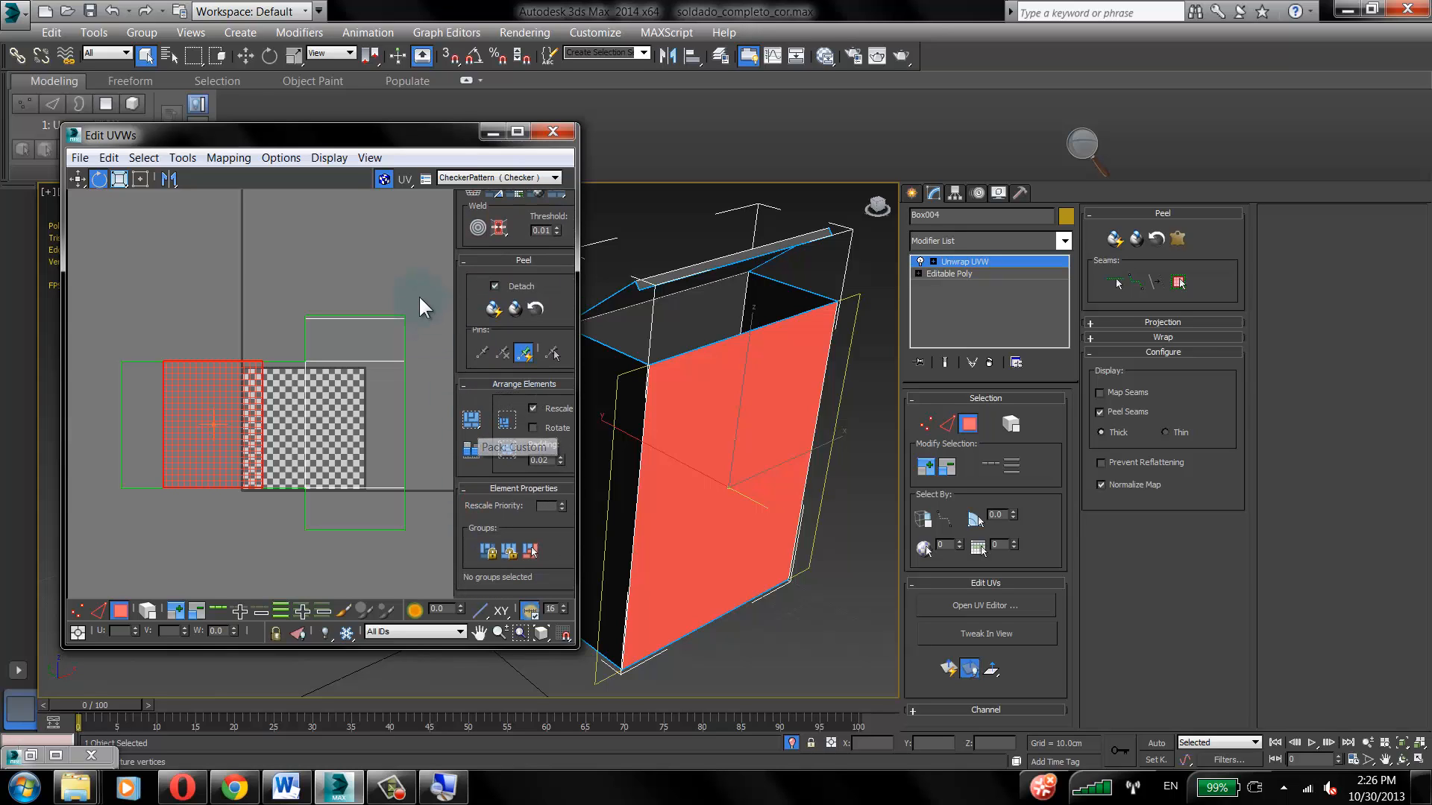
{"action": "left_click_drag", "start_coordinate": [426, 280], "coordinate": [97, 582]}
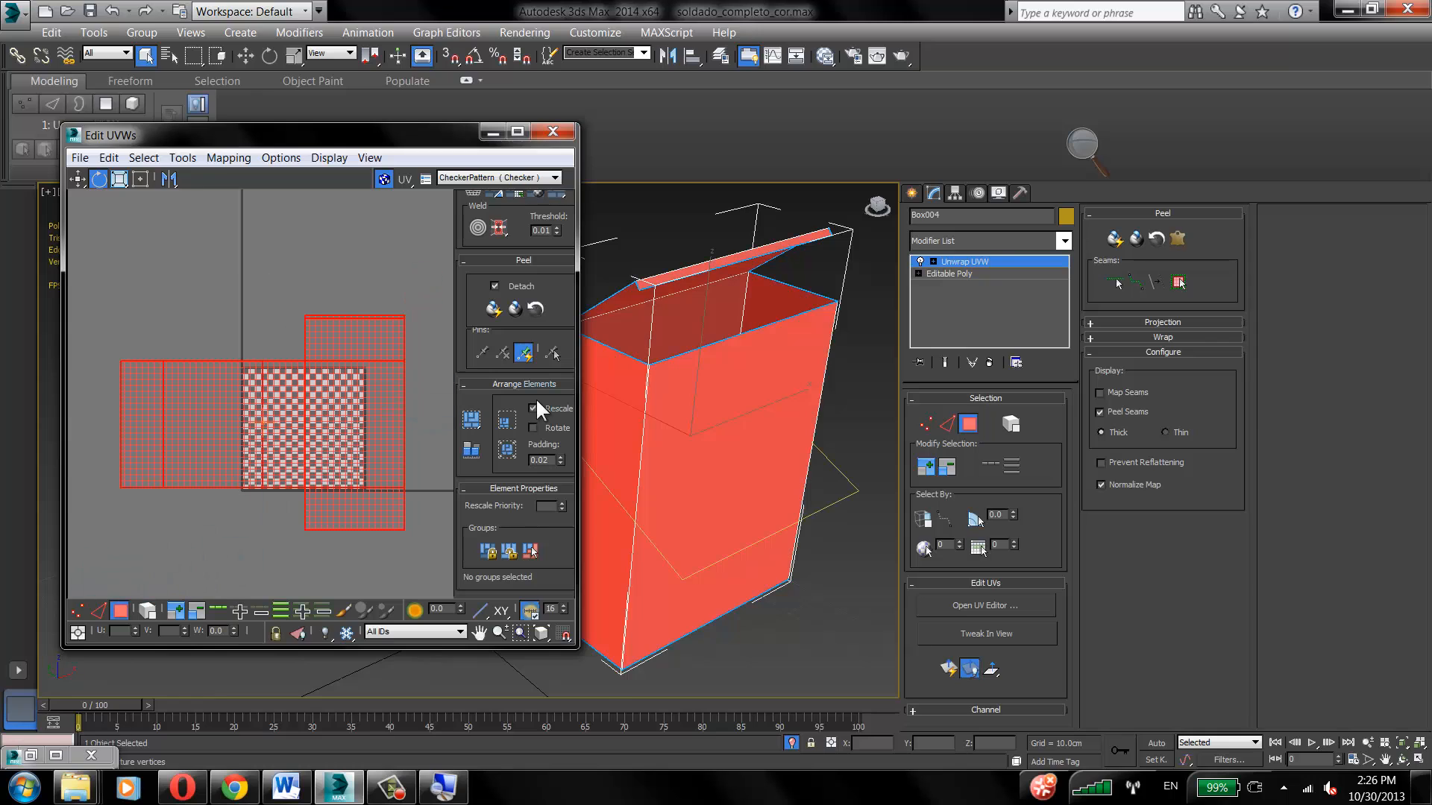
{"action": "left_click", "coordinate": [473, 421]}
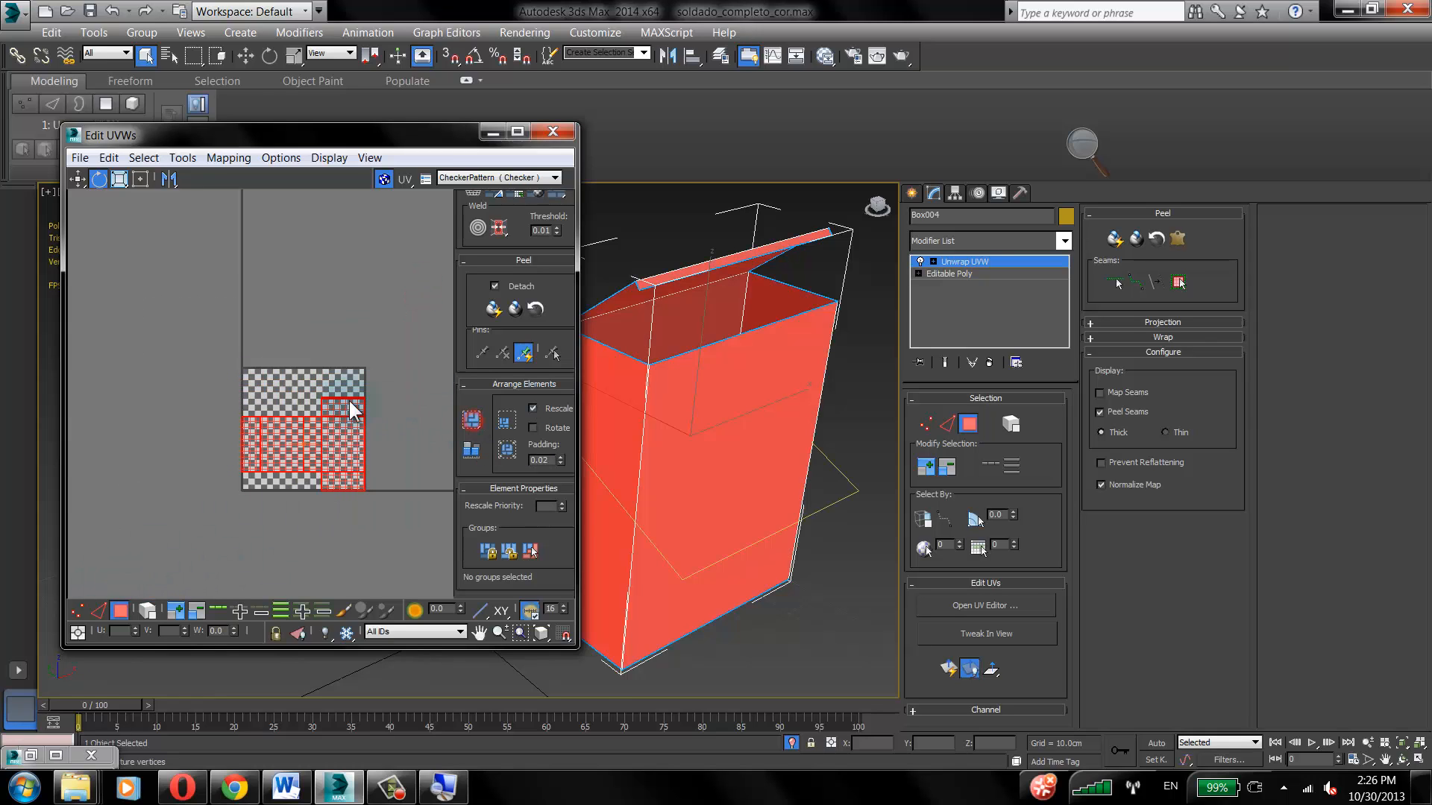
Step: Clear the UV face selection and hide the checker pattern background
{"action": "scroll", "coordinate": [306, 279], "scroll_direction": "up", "scroll_amount": 3}
{"action": "left_click", "coordinate": [396, 374]}
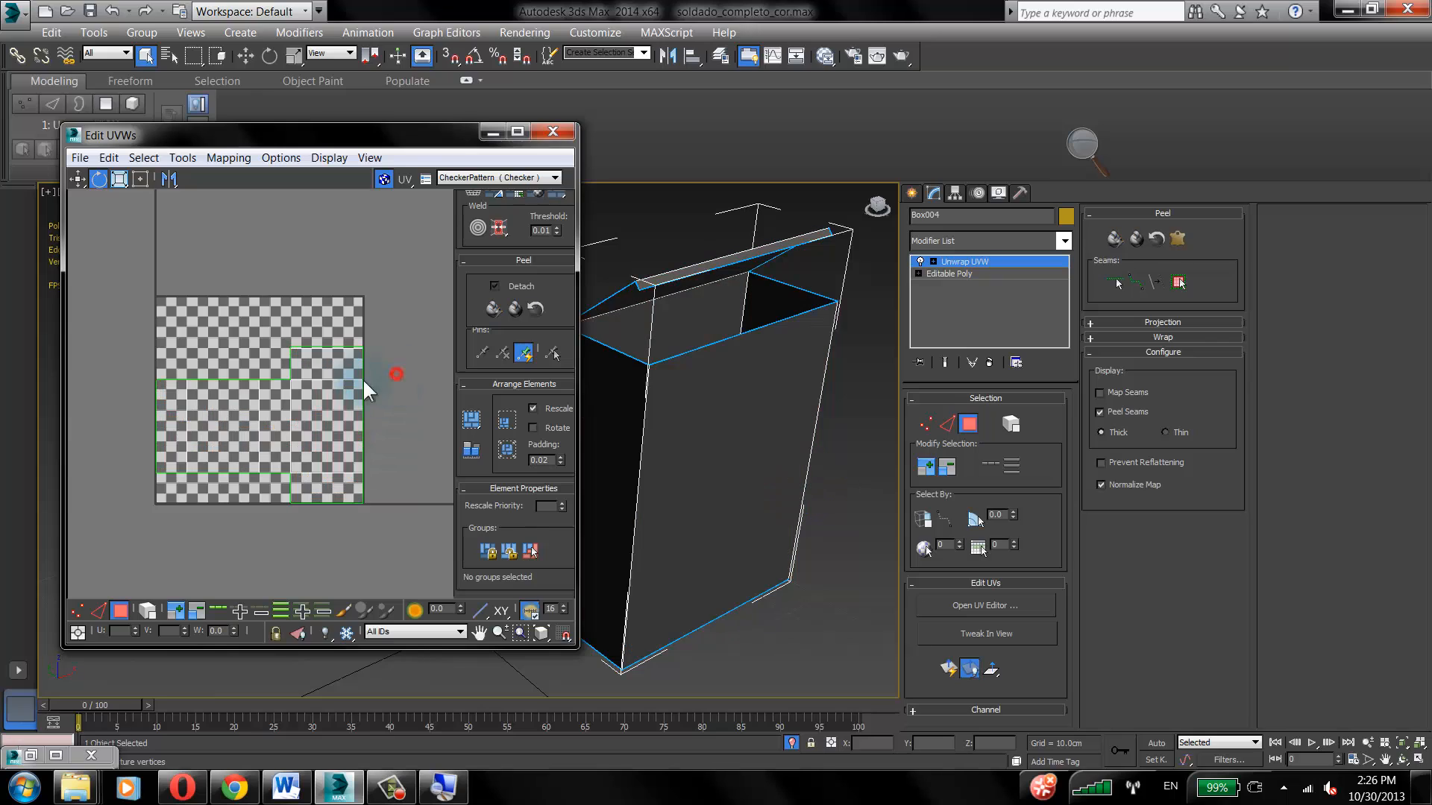
{"action": "left_click", "coordinate": [383, 179]}
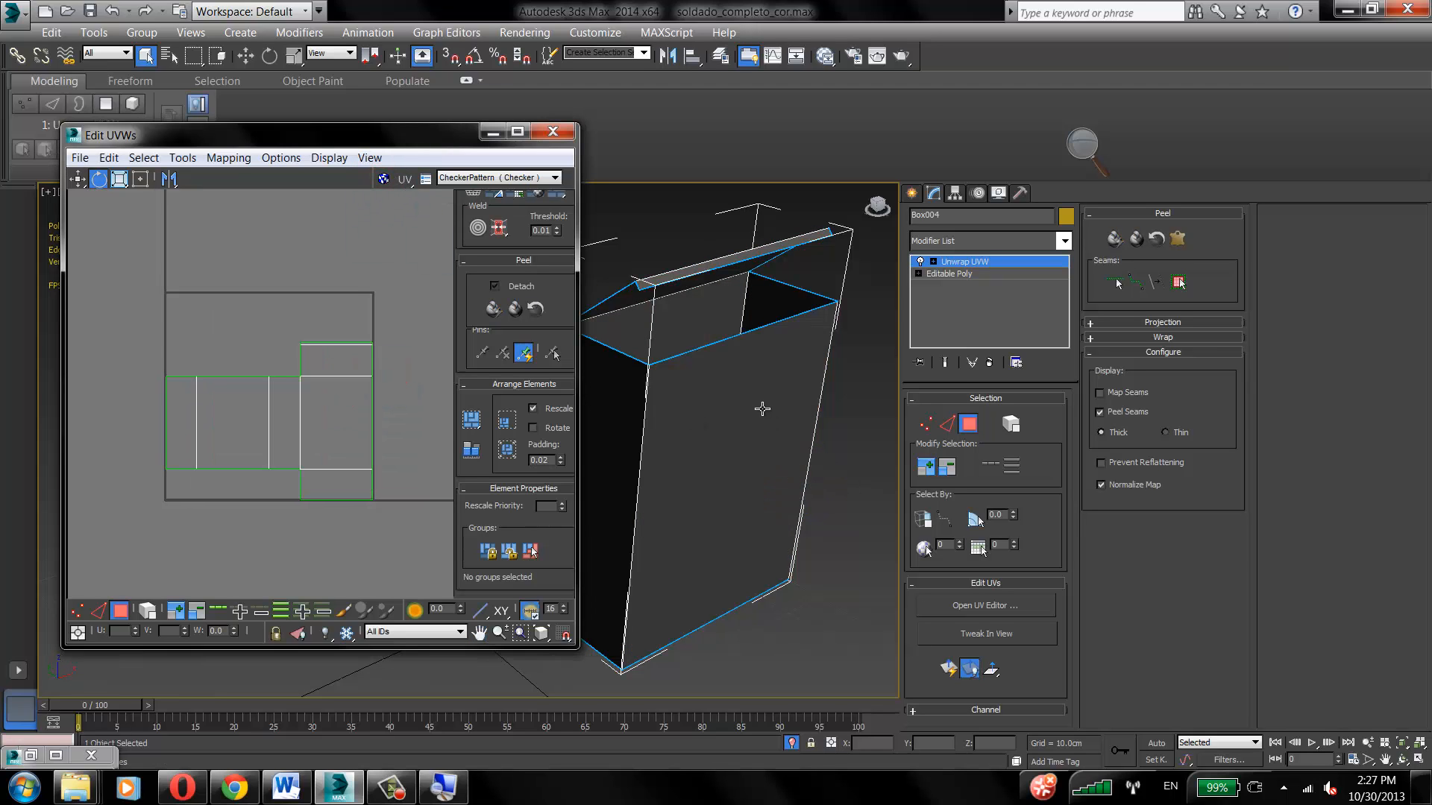
Step: Examine the packed UV layout, checking how the side strip, top and bottom faces fit inside the texture square
{"action": "scroll", "coordinate": [246, 373], "scroll_direction": "up", "scroll_amount": 4}
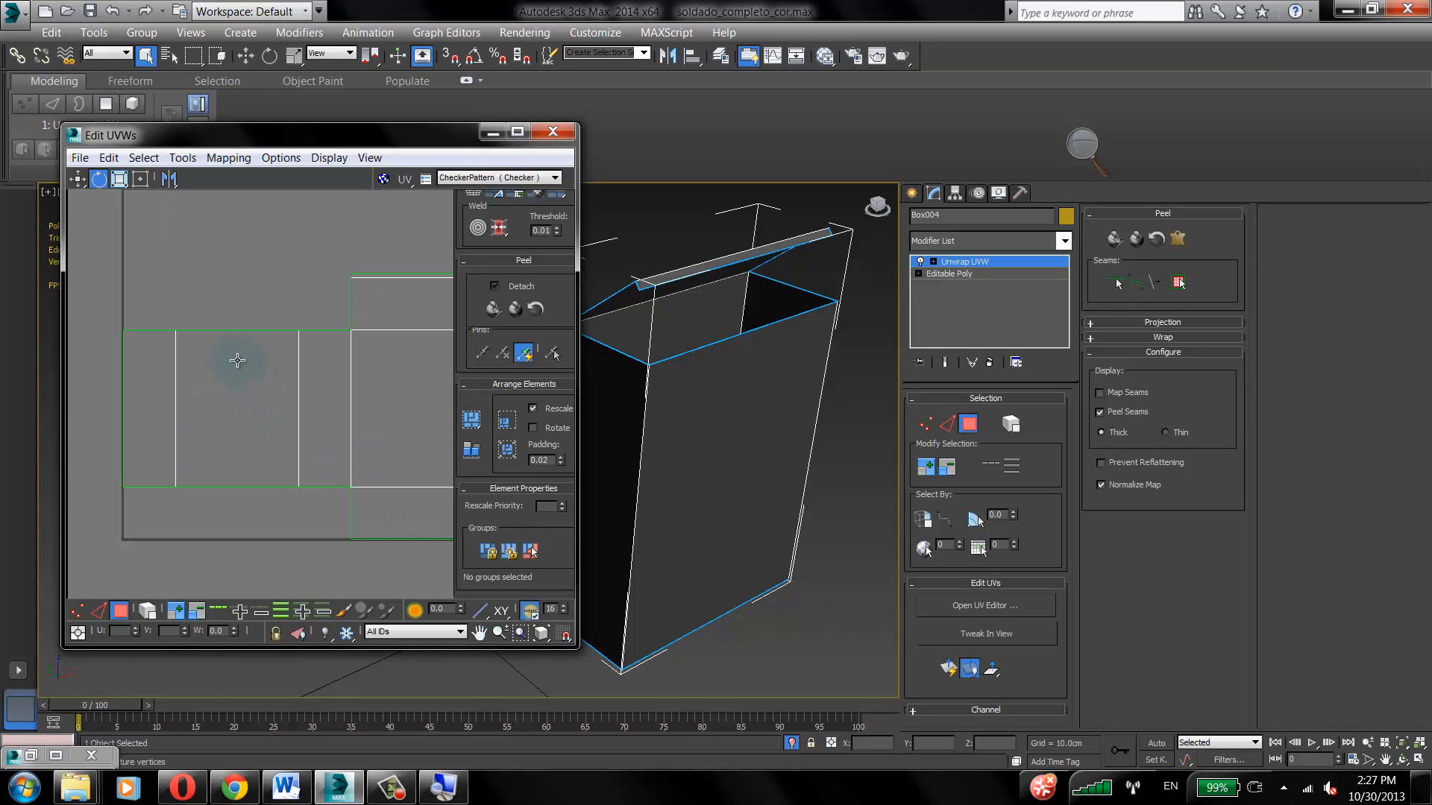
{"action": "middle_click_drag", "start_coordinate": [242, 360], "coordinate": [204, 336]}
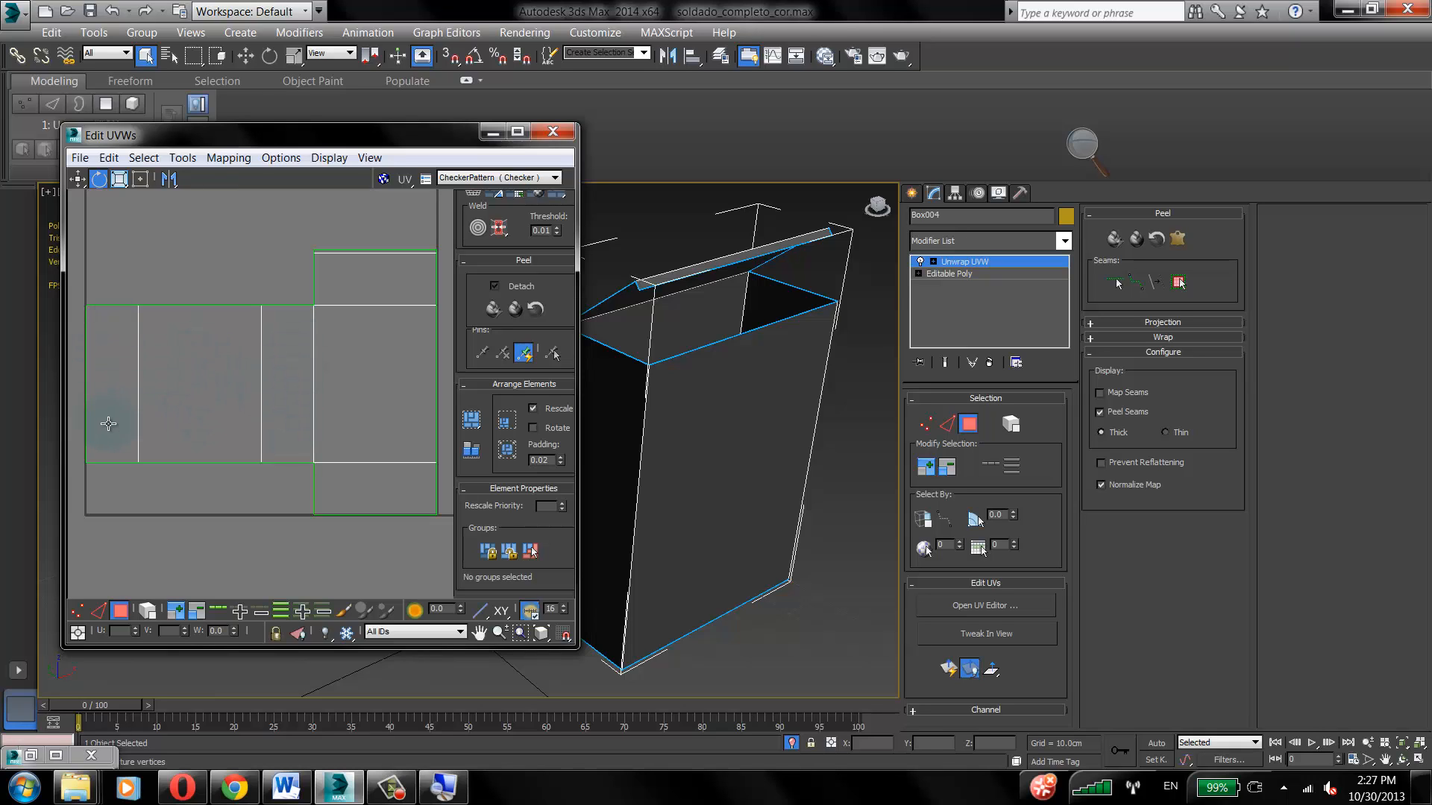
{"action": "middle_click_drag", "start_coordinate": [371, 276], "coordinate": [333, 374]}
{"action": "middle_click_drag", "start_coordinate": [349, 323], "coordinate": [346, 186]}
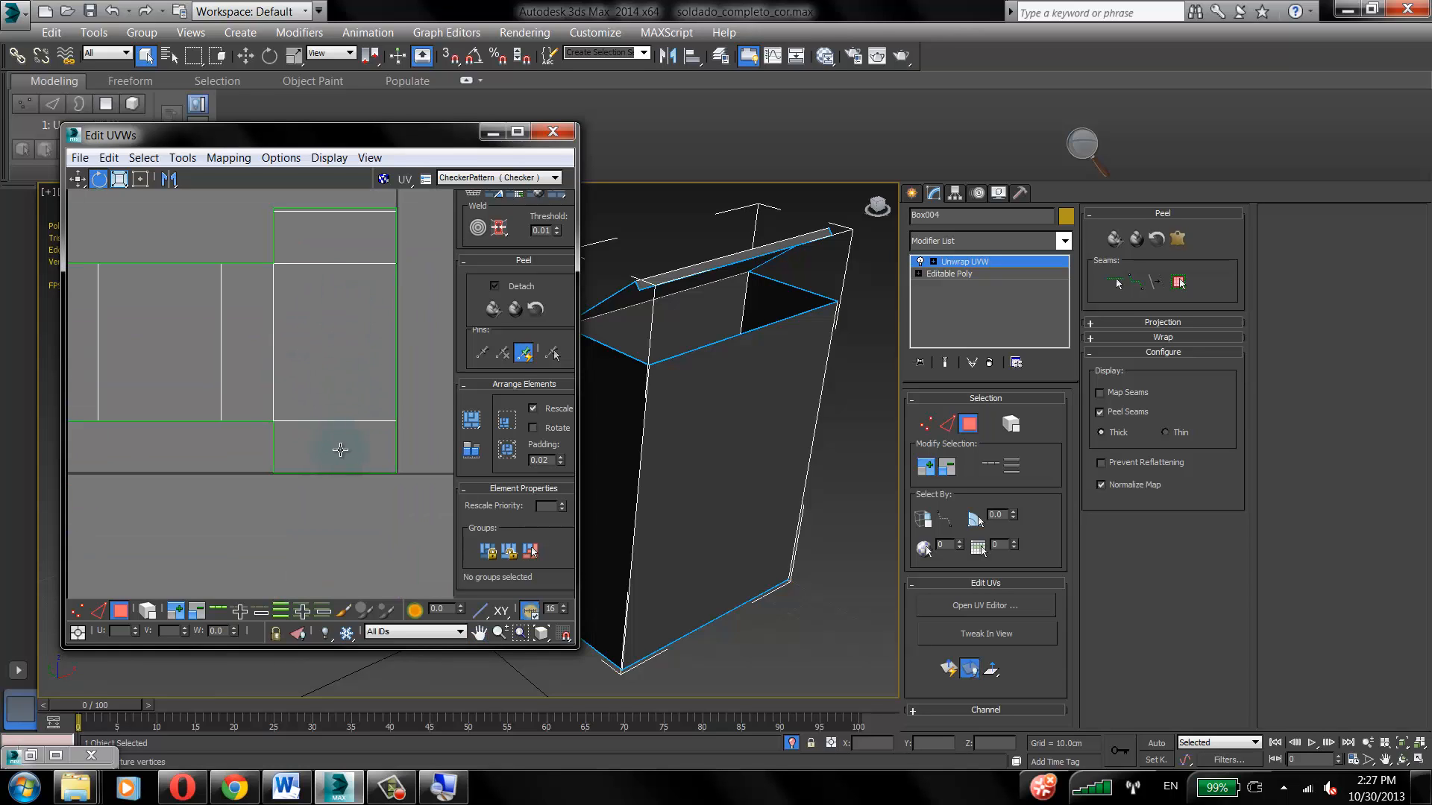
{"action": "middle_click_drag", "start_coordinate": [330, 384], "coordinate": [355, 430]}
{"action": "scroll", "coordinate": [341, 349], "scroll_direction": "down", "scroll_amount": 2}
{"action": "middle_click_drag", "start_coordinate": [332, 358], "coordinate": [332, 376]}
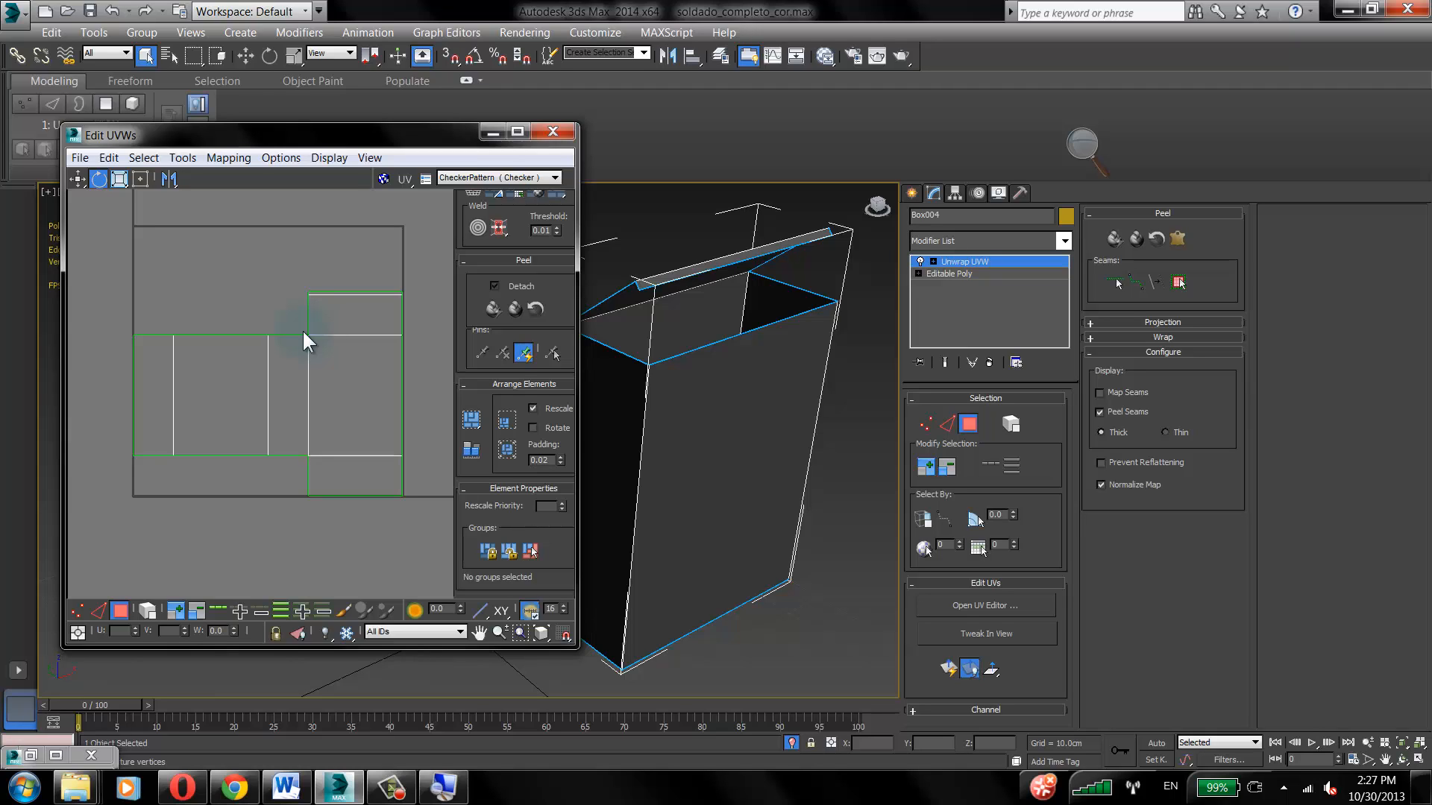
{"action": "middle_click_drag", "start_coordinate": [208, 329], "coordinate": [180, 365]}
{"action": "scroll", "coordinate": [205, 332], "scroll_direction": "up", "scroll_amount": 2}
{"action": "middle_click_drag", "start_coordinate": [270, 375], "coordinate": [293, 368]}
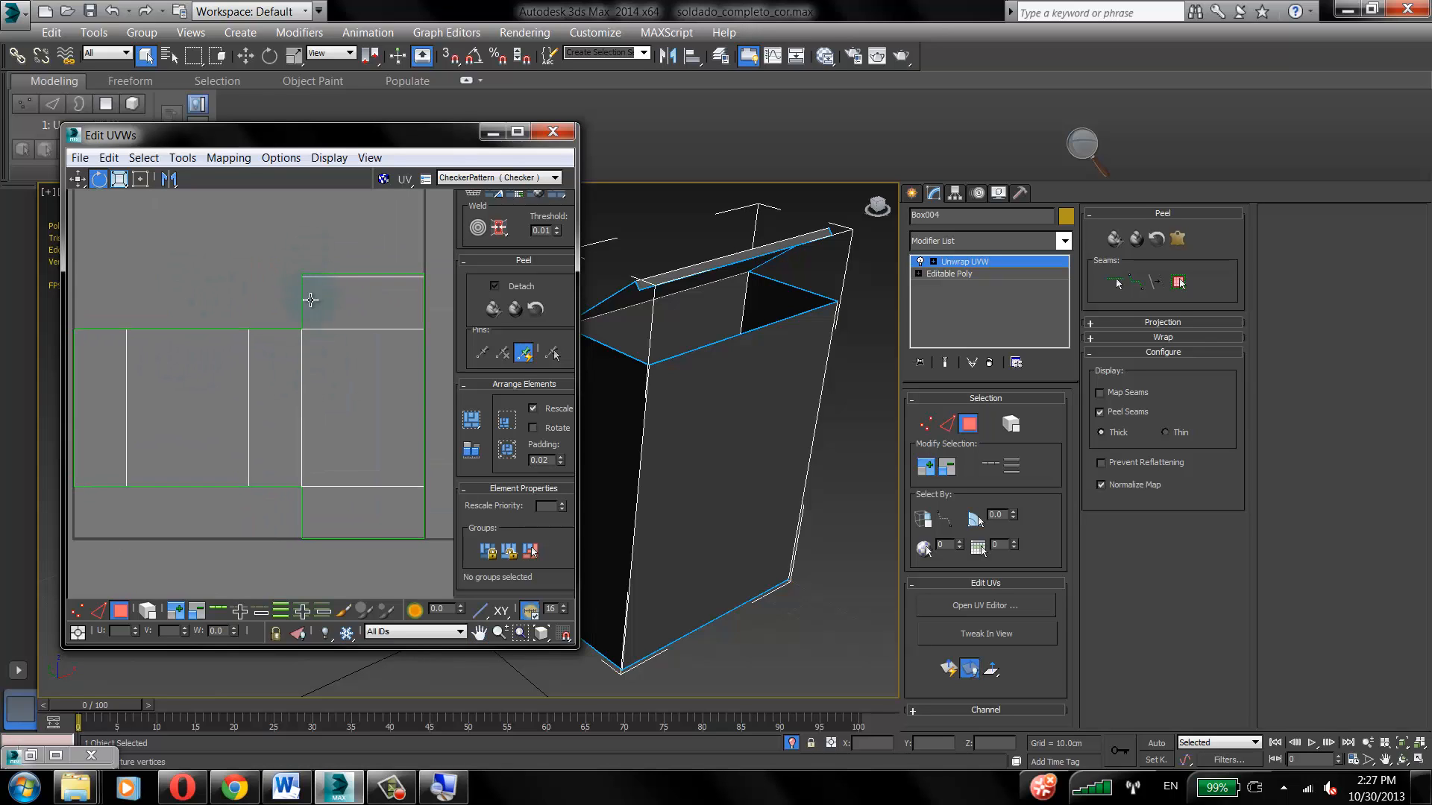
{"action": "middle_click_drag", "start_coordinate": [314, 309], "coordinate": [324, 317]}
{"action": "scroll", "coordinate": [324, 316], "scroll_direction": "down", "scroll_amount": 2}
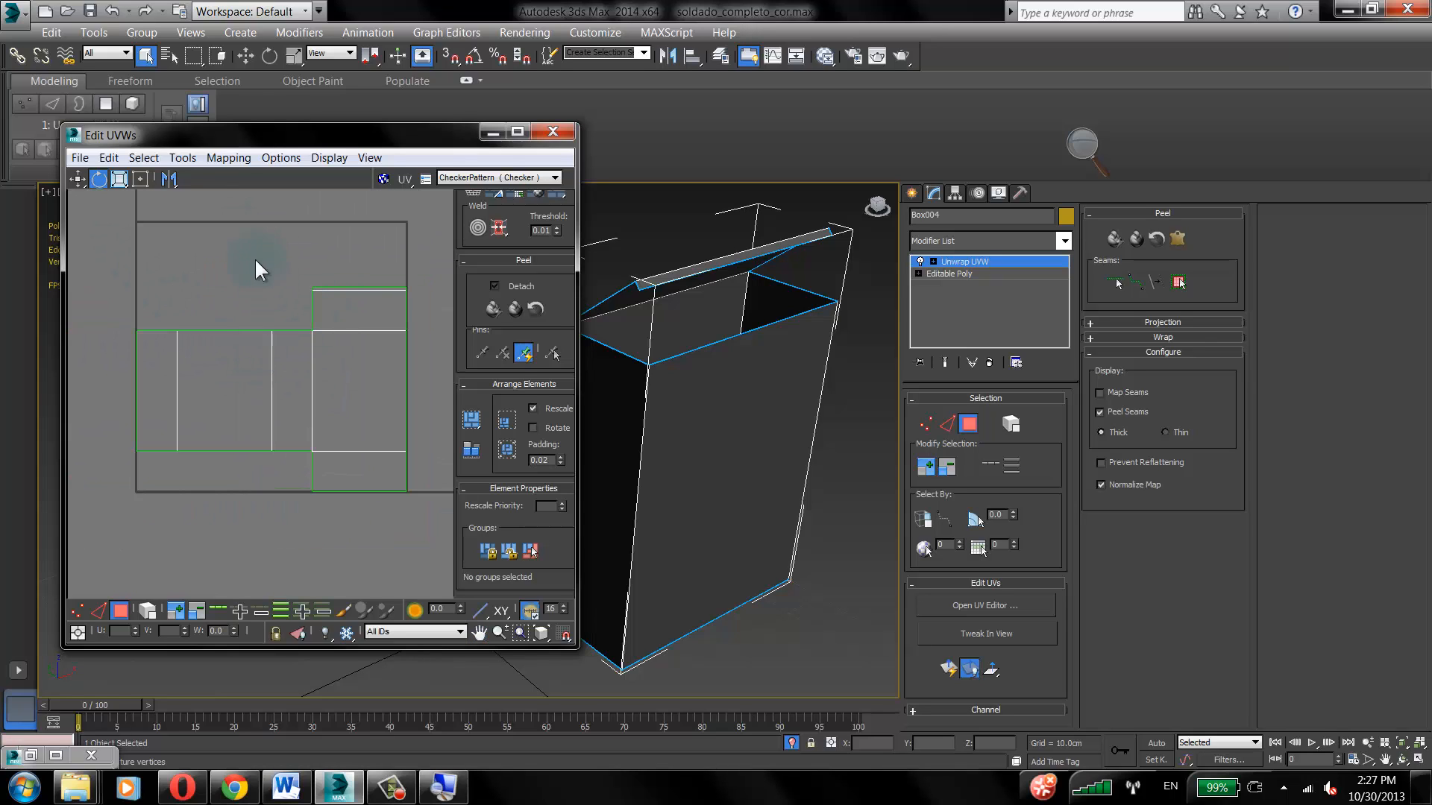
Step: Open the Render UVW Template settings and enlarge the screen to 200% with Magnifier
{"action": "mouse_move", "coordinate": [197, 138]}
{"action": "left_mouse_down"}
{"action": "mouse_move", "coordinate": [238, 147]}
{"action": "mouse_move", "coordinate": [196, 133]}
{"action": "left_mouse_up"}
{"action": "left_click", "coordinate": [196, 155]}
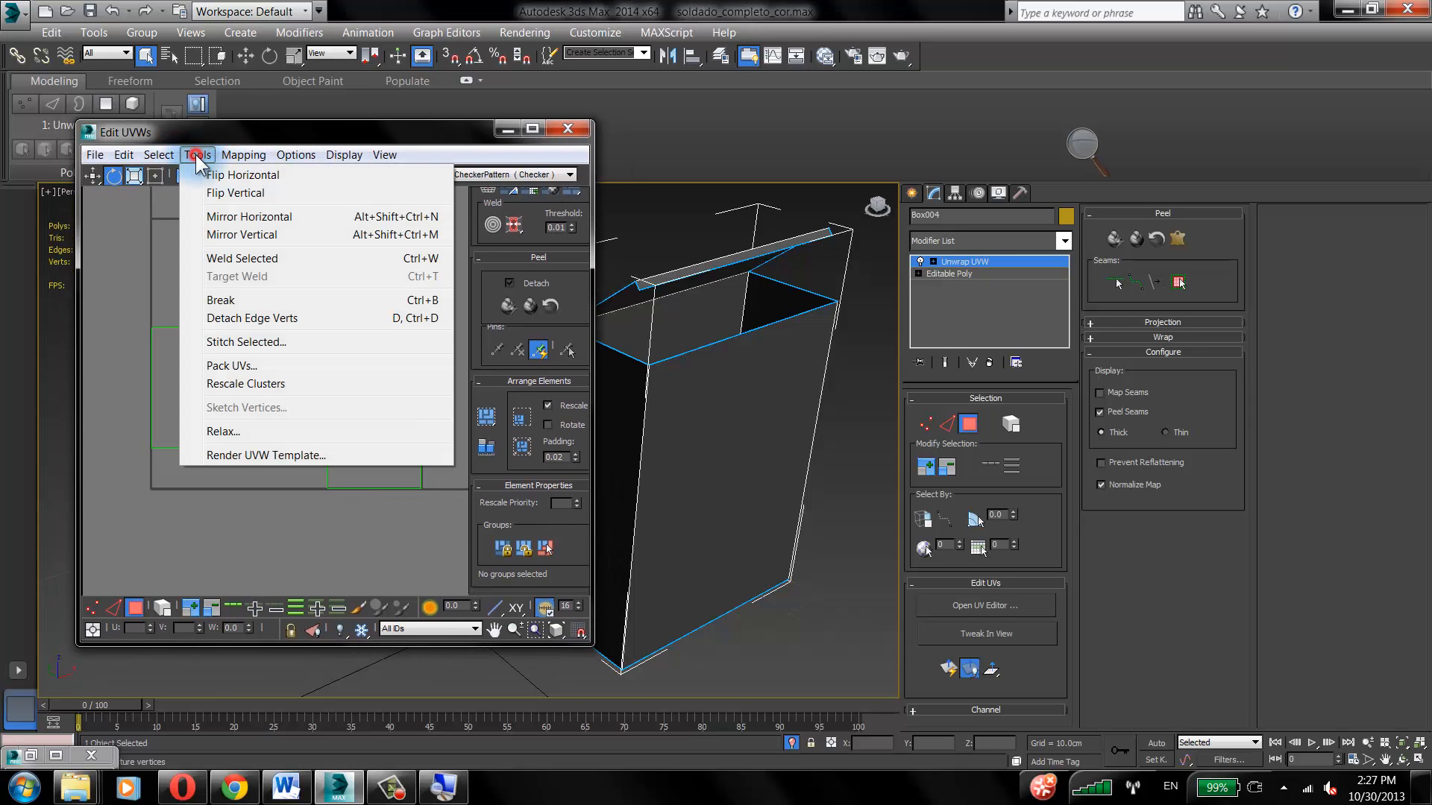
{"action": "left_click", "coordinate": [262, 455]}
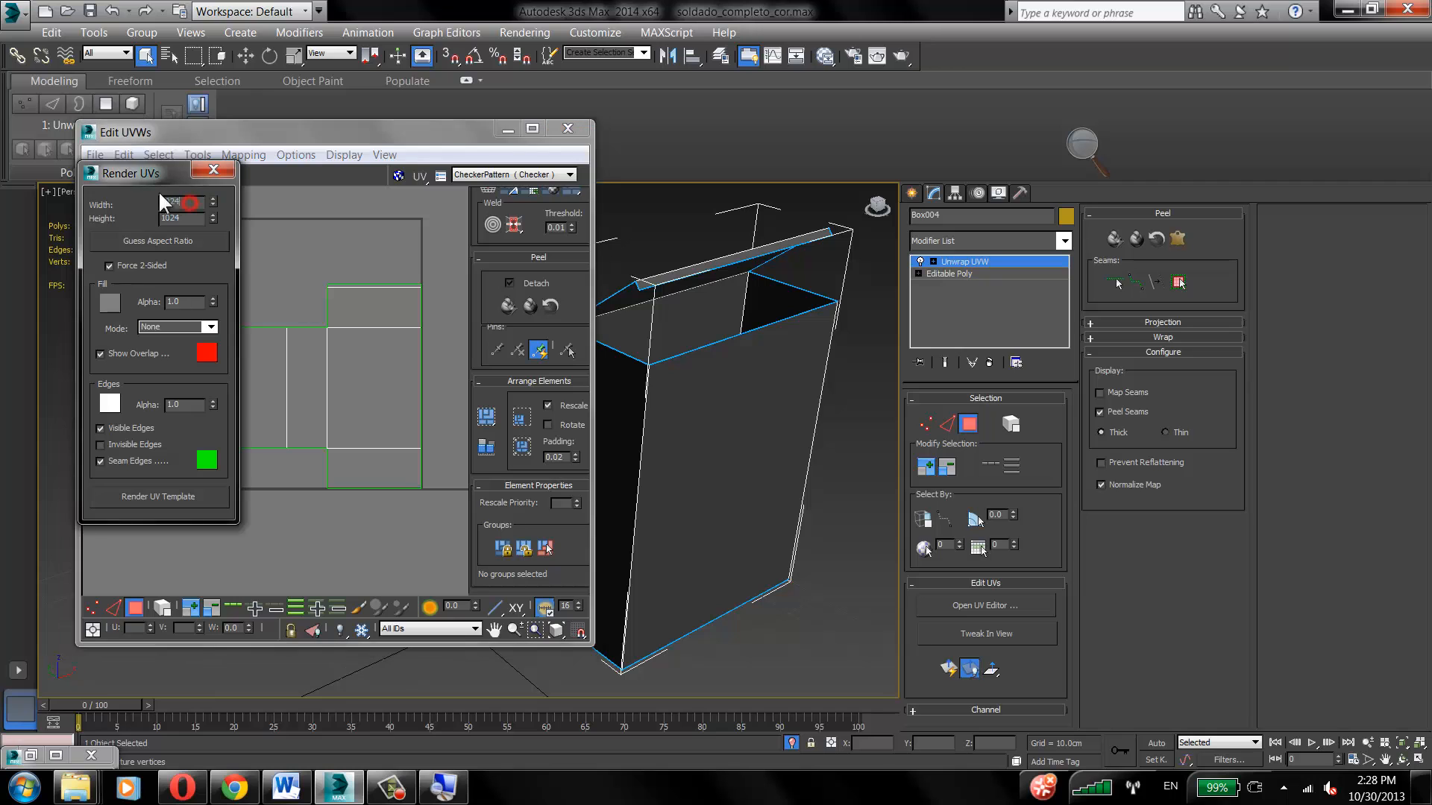
{"action": "left_click", "coordinate": [443, 787]}
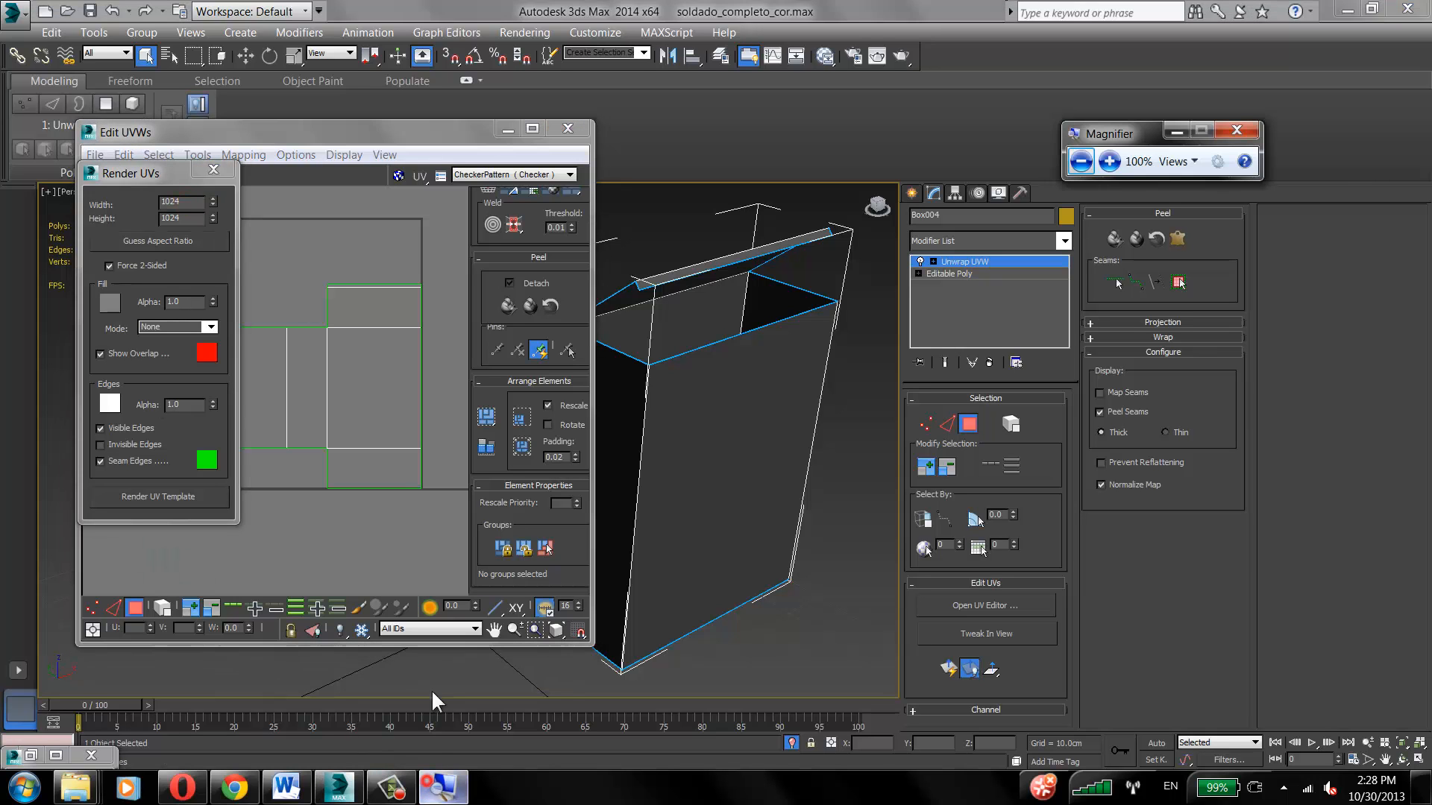
{"action": "left_click", "coordinate": [1109, 161]}
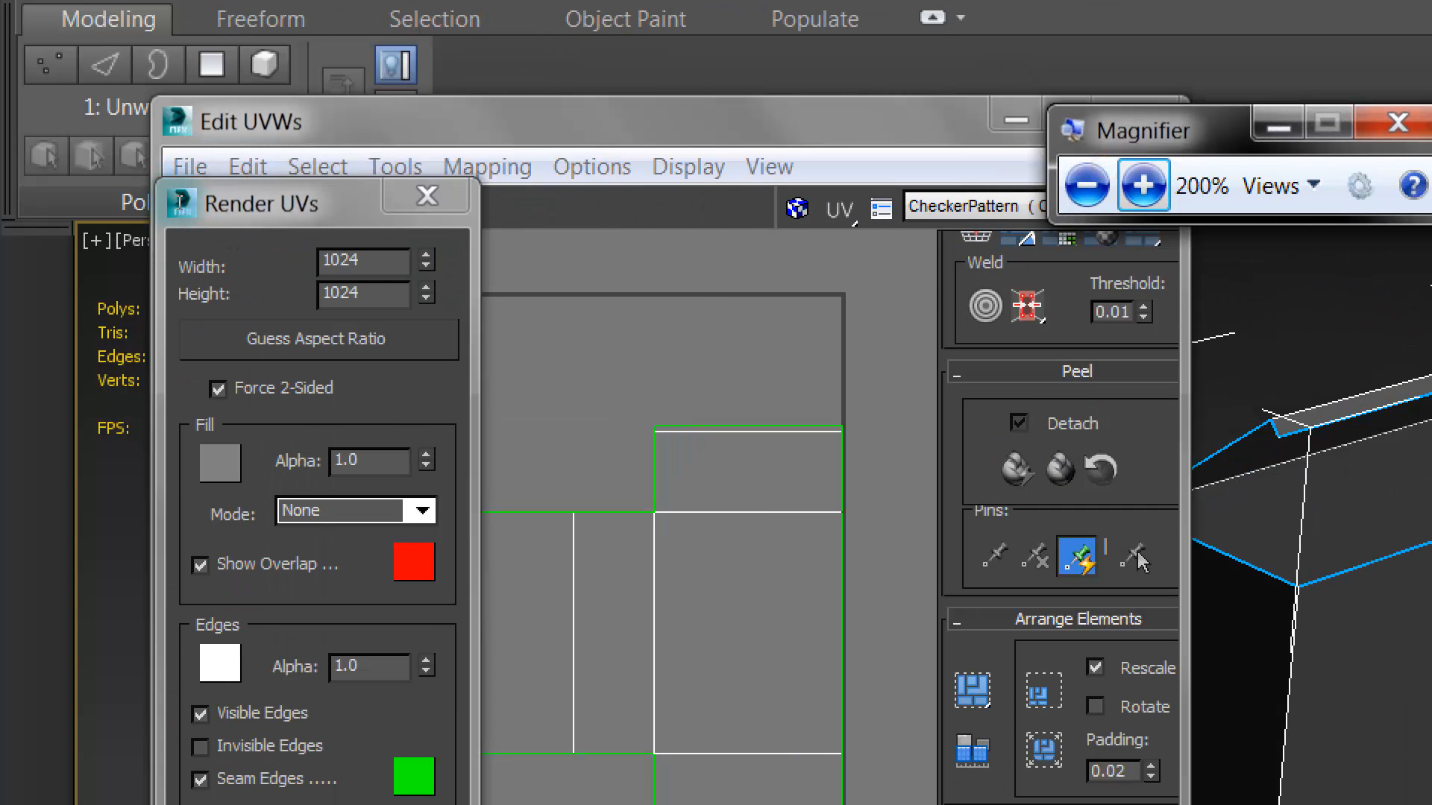
Step: Set the UV template's render width and height to 2048
{"action": "left_click", "coordinate": [364, 261]}
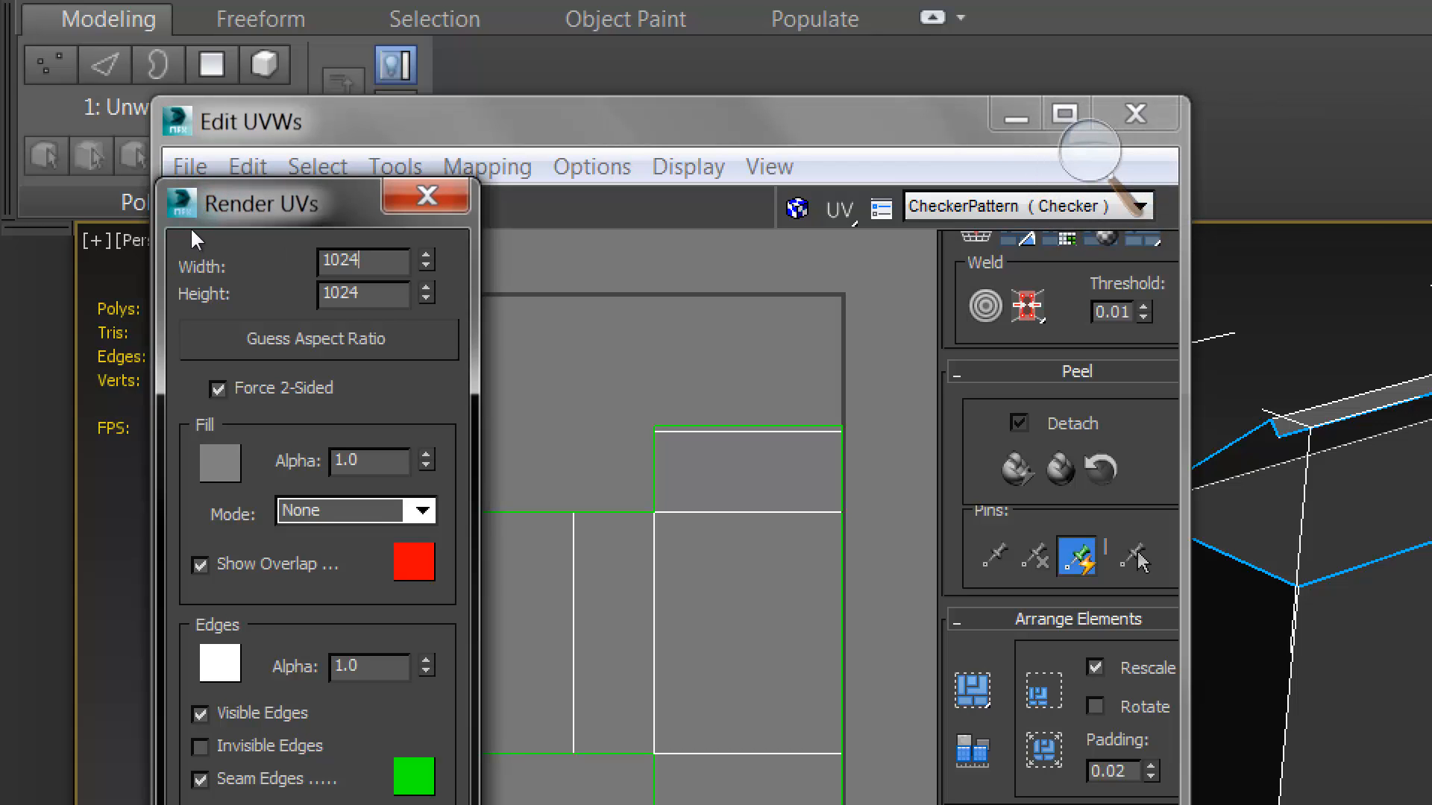
{"action": "middle_click_drag", "start_coordinate": [375, 234], "coordinate": [440, 245]}
{"action": "scroll", "coordinate": [439, 244], "scroll_direction": "down", "scroll_amount": 2}
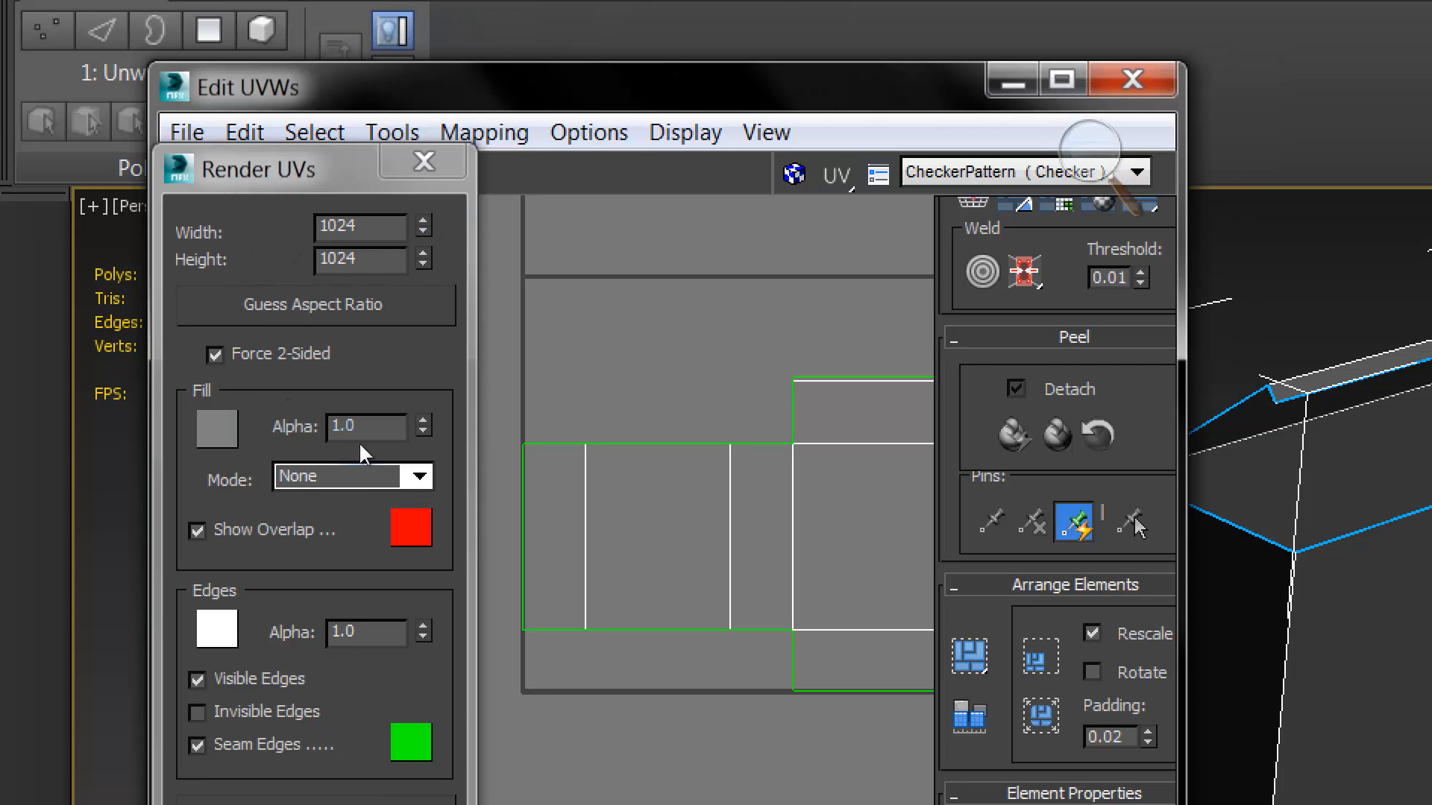
{"action": "left_click", "coordinate": [189, 202]}
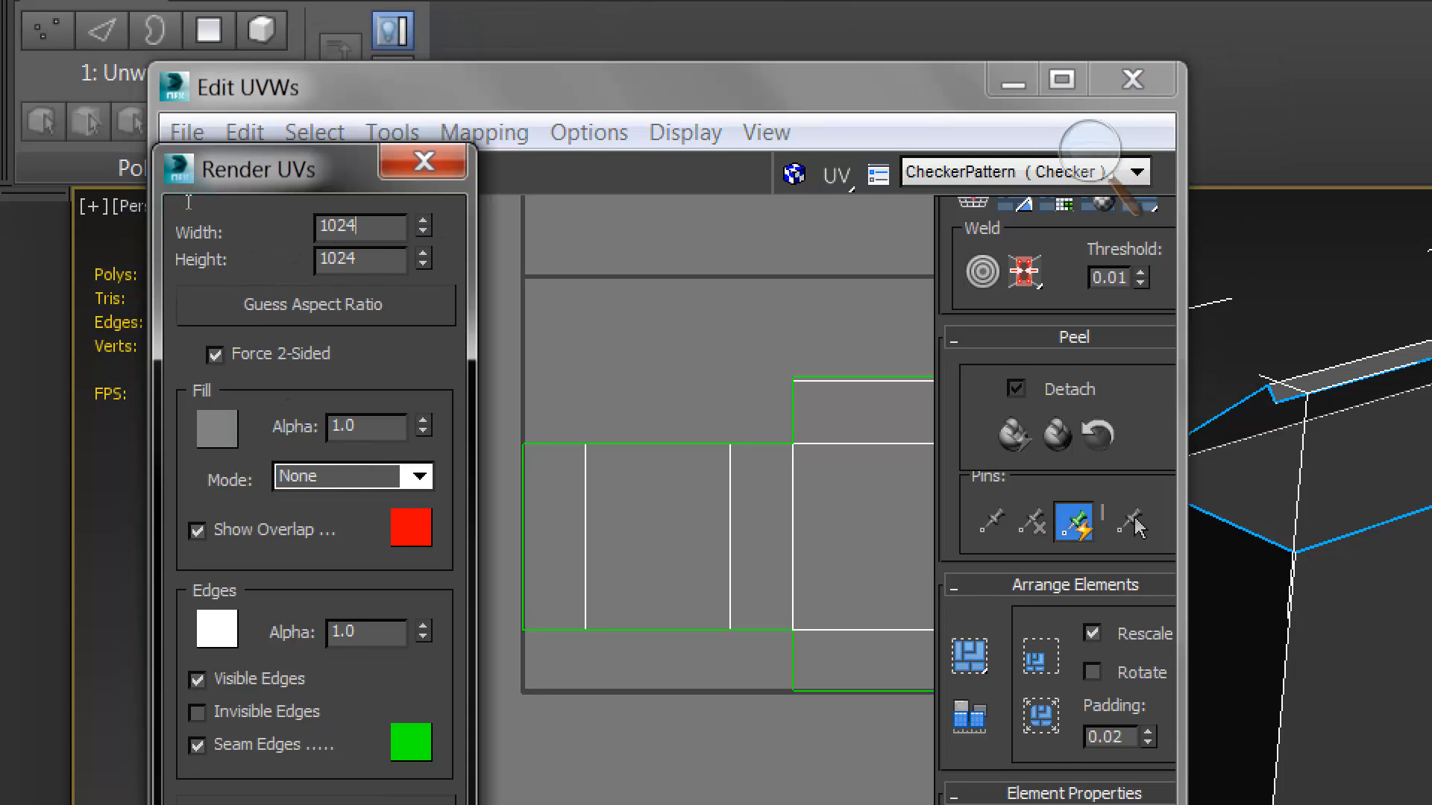
{"action": "key", "text": "Tab"}
{"action": "left_click", "coordinate": [186, 220]}
{"action": "left_click", "coordinate": [191, 205]}
{"action": "left_click", "coordinate": [189, 203]}
{"action": "type", "text": "2048"}
{"action": "key", "text": "Tab"}
{"action": "type", "text": "2048"}
{"action": "left_click", "coordinate": [369, 226]}
{"action": "key", "text": "Return"}
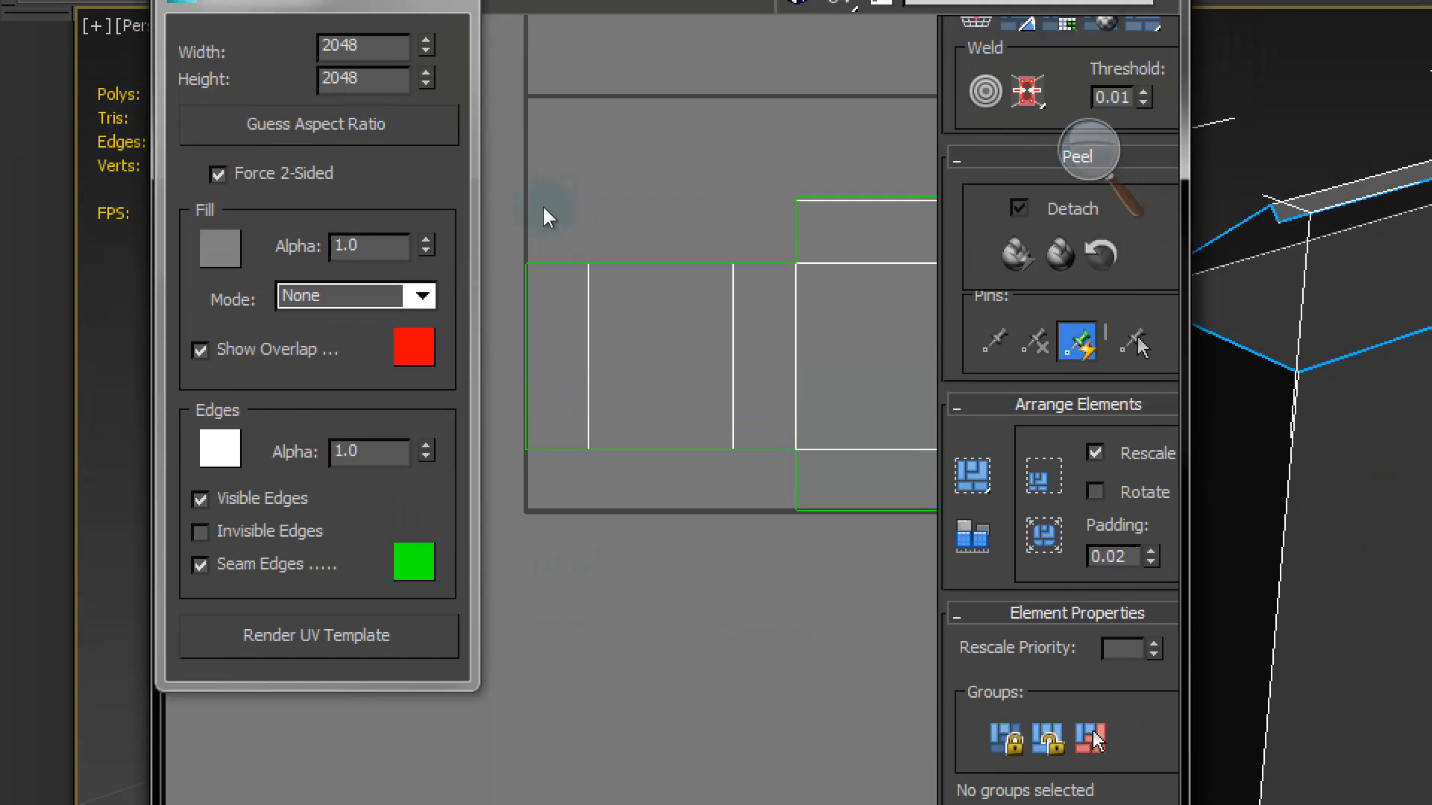
Step: Return the screen magnification to normal, render the UV template and minimize the UV editor window
{"action": "middle_click", "coordinate": [543, 256]}
{"action": "key", "text": "super+minus"}
{"action": "key", "text": "super+minus"}
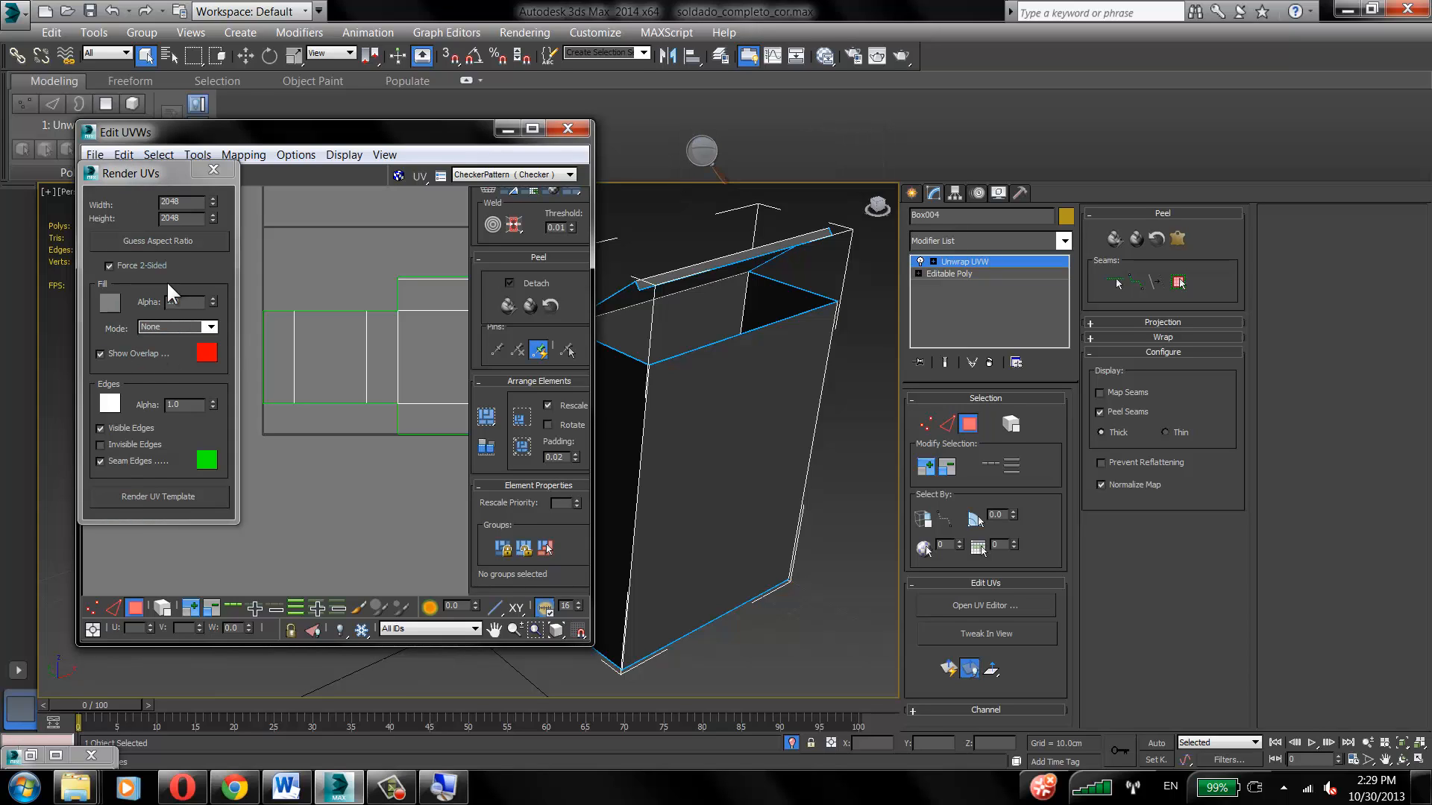
{"action": "left_click", "coordinate": [168, 497]}
{"action": "left_click", "coordinate": [501, 135]}
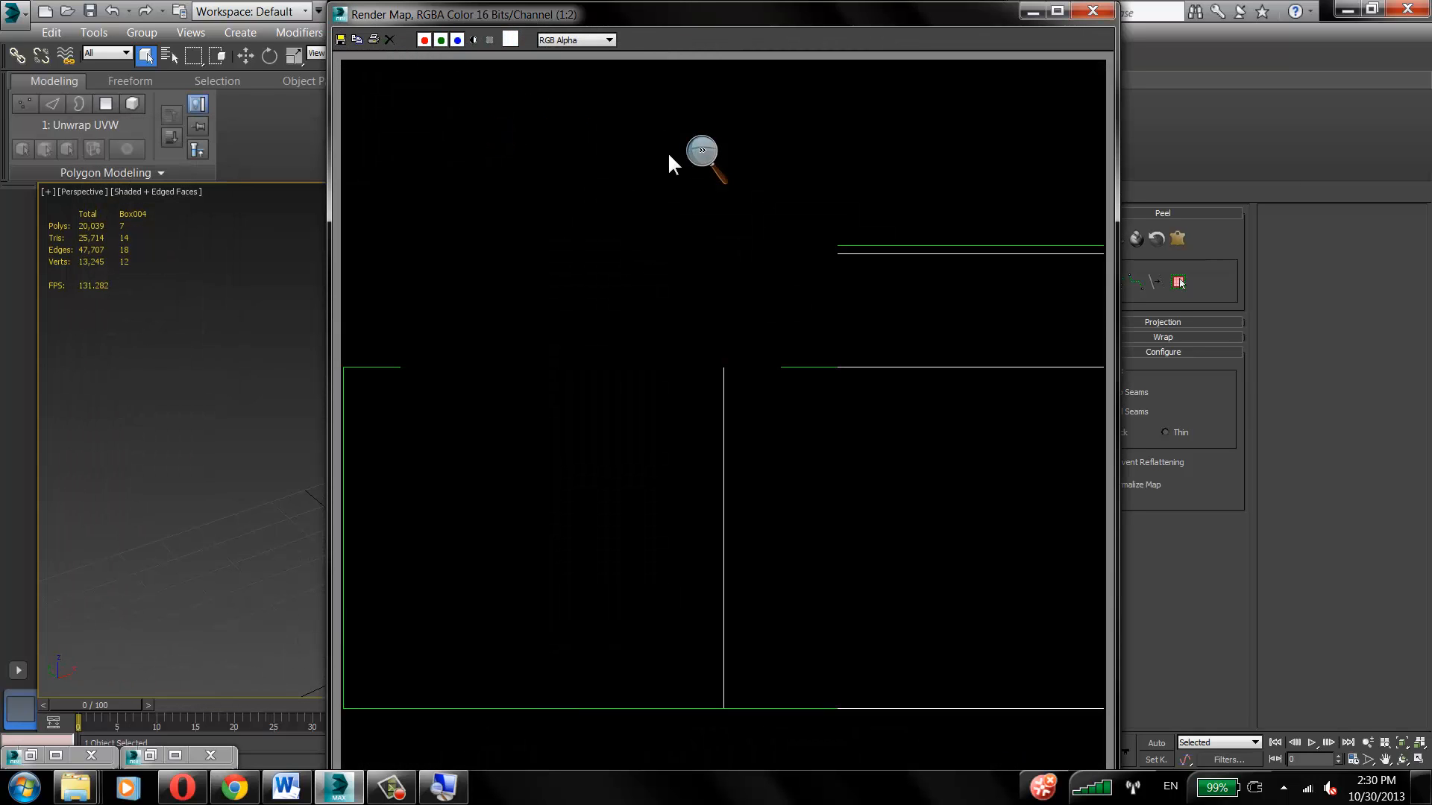
Step: Enlarge the render window to full screen and examine the face outlines in the rendered UV template
{"action": "scroll", "coordinate": [603, 288], "scroll_direction": "down", "scroll_amount": 2}
{"action": "scroll", "coordinate": [603, 287], "scroll_direction": "up", "scroll_amount": 2}
{"action": "scroll", "coordinate": [602, 279], "scroll_direction": "up", "scroll_amount": 1}
{"action": "left_click_drag", "start_coordinate": [1118, 347], "coordinate": [1429, 348]}
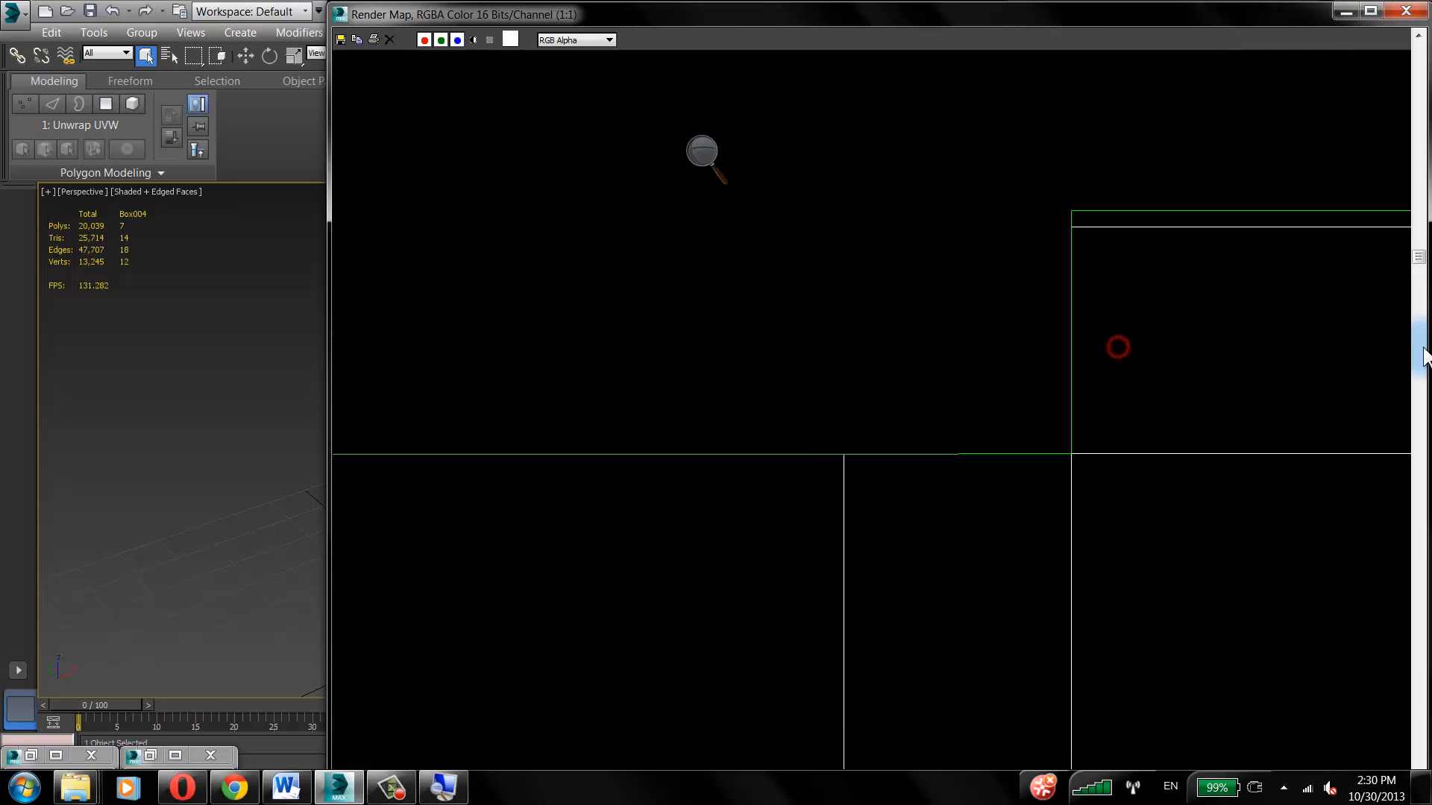
{"action": "left_click", "coordinate": [1372, 9]}
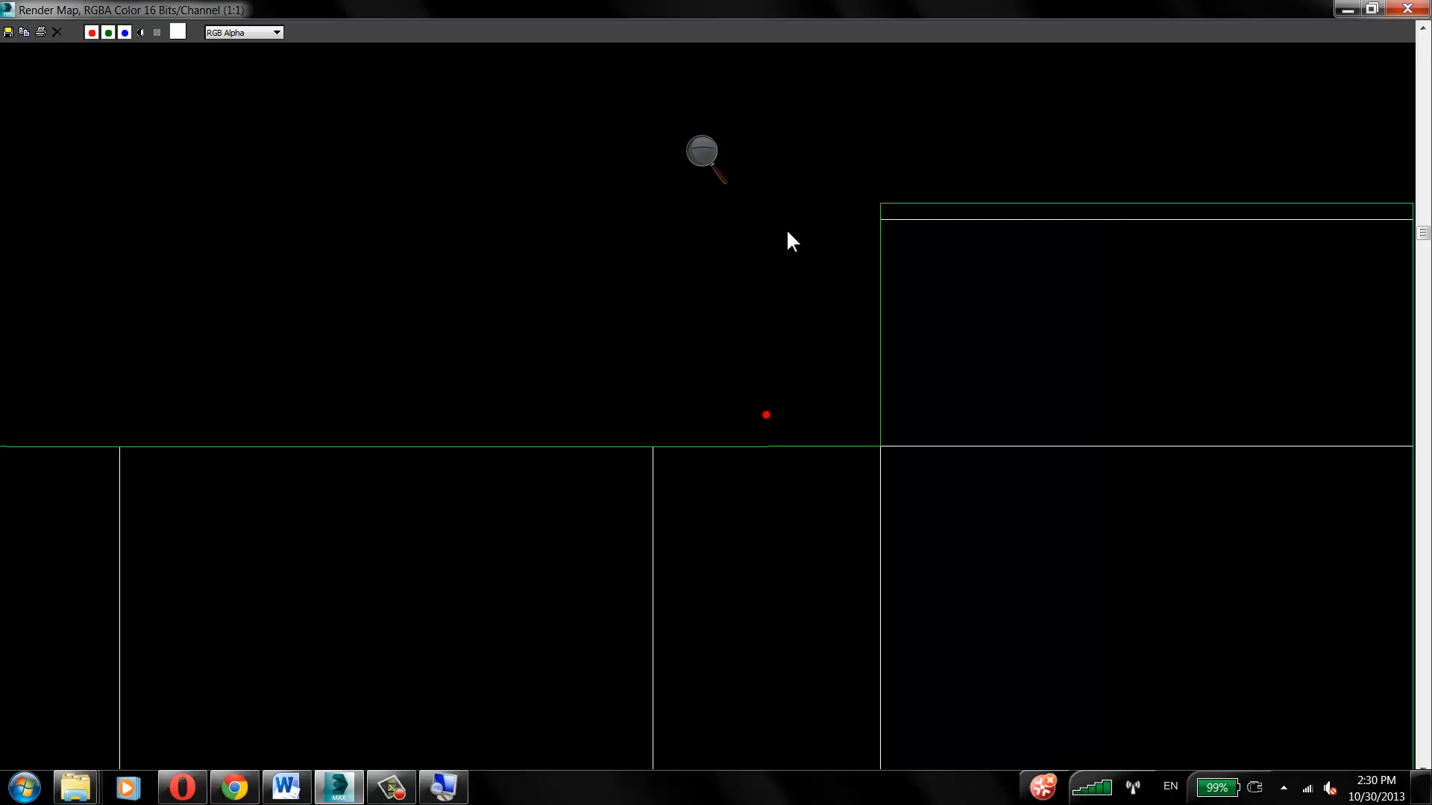
{"action": "middle_click_drag", "start_coordinate": [739, 466], "coordinate": [749, 417]}
{"action": "scroll", "coordinate": [750, 394], "scroll_direction": "down", "scroll_amount": 2}
{"action": "scroll", "coordinate": [751, 393], "scroll_direction": "up", "scroll_amount": 2}
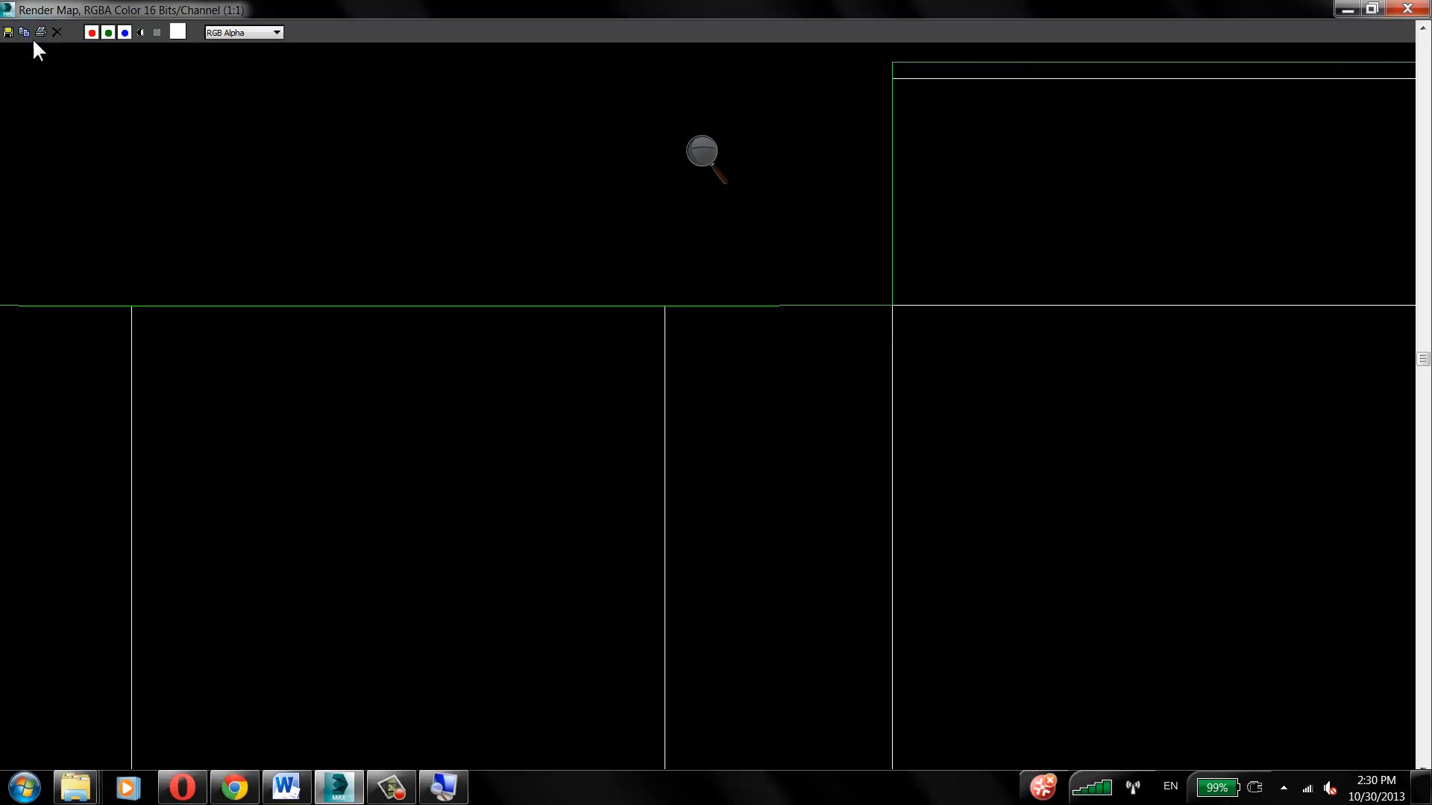
Step: Save the rendered UV template to the Desktop as a JPEG named UVS_caixa_cereal with the default image quality settings
{"action": "left_click", "coordinate": [1372, 9]}
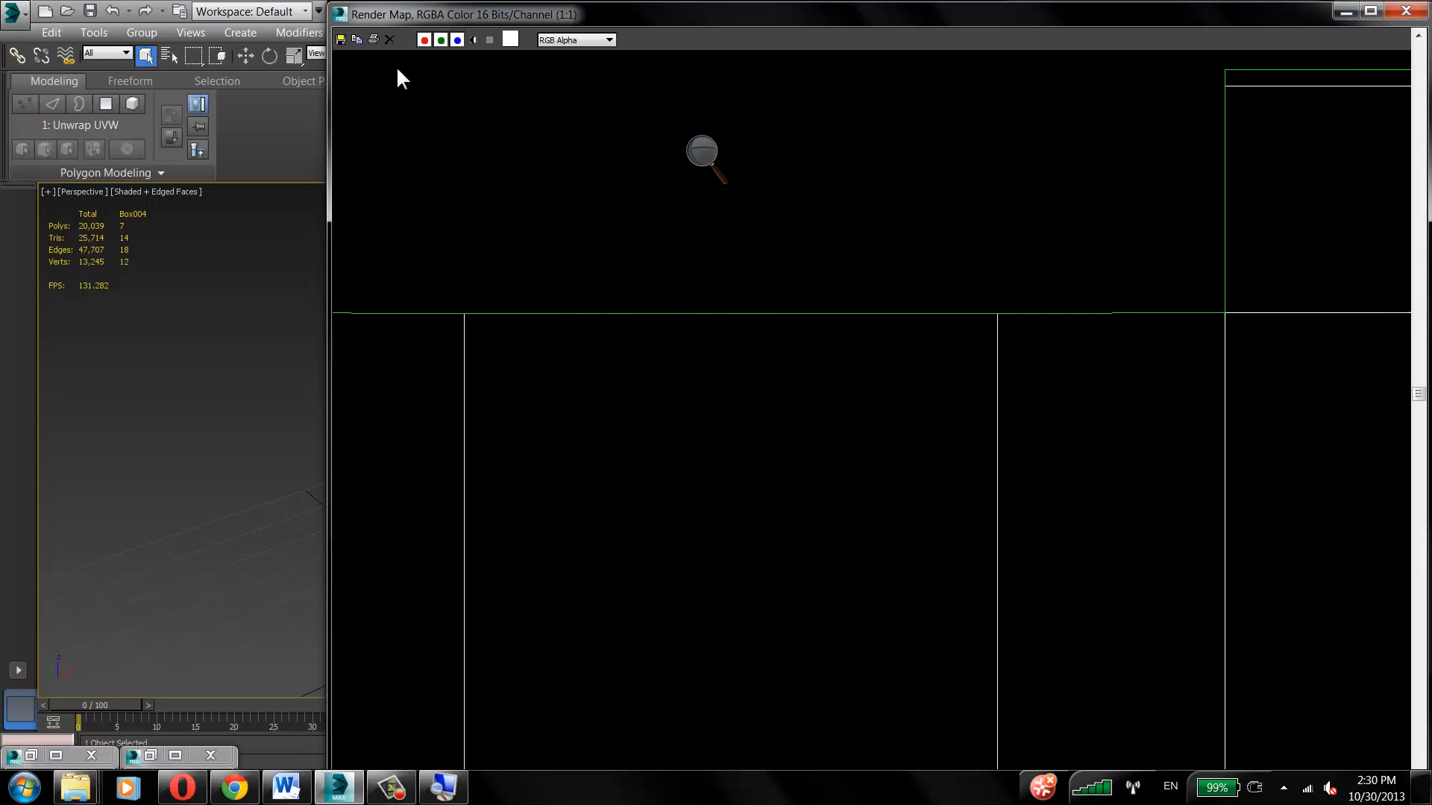
{"action": "left_click", "coordinate": [342, 39]}
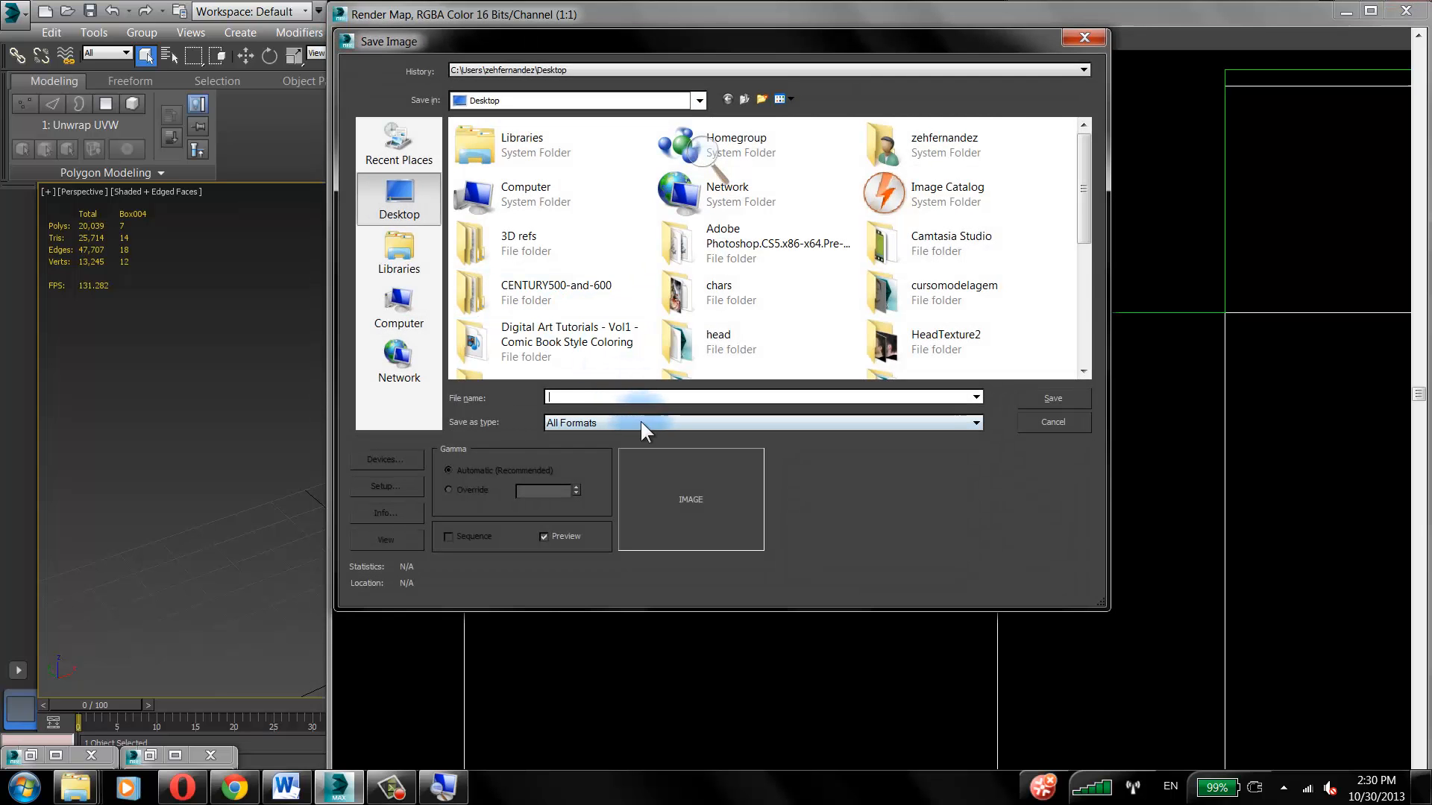
{"action": "left_click", "coordinate": [641, 422]}
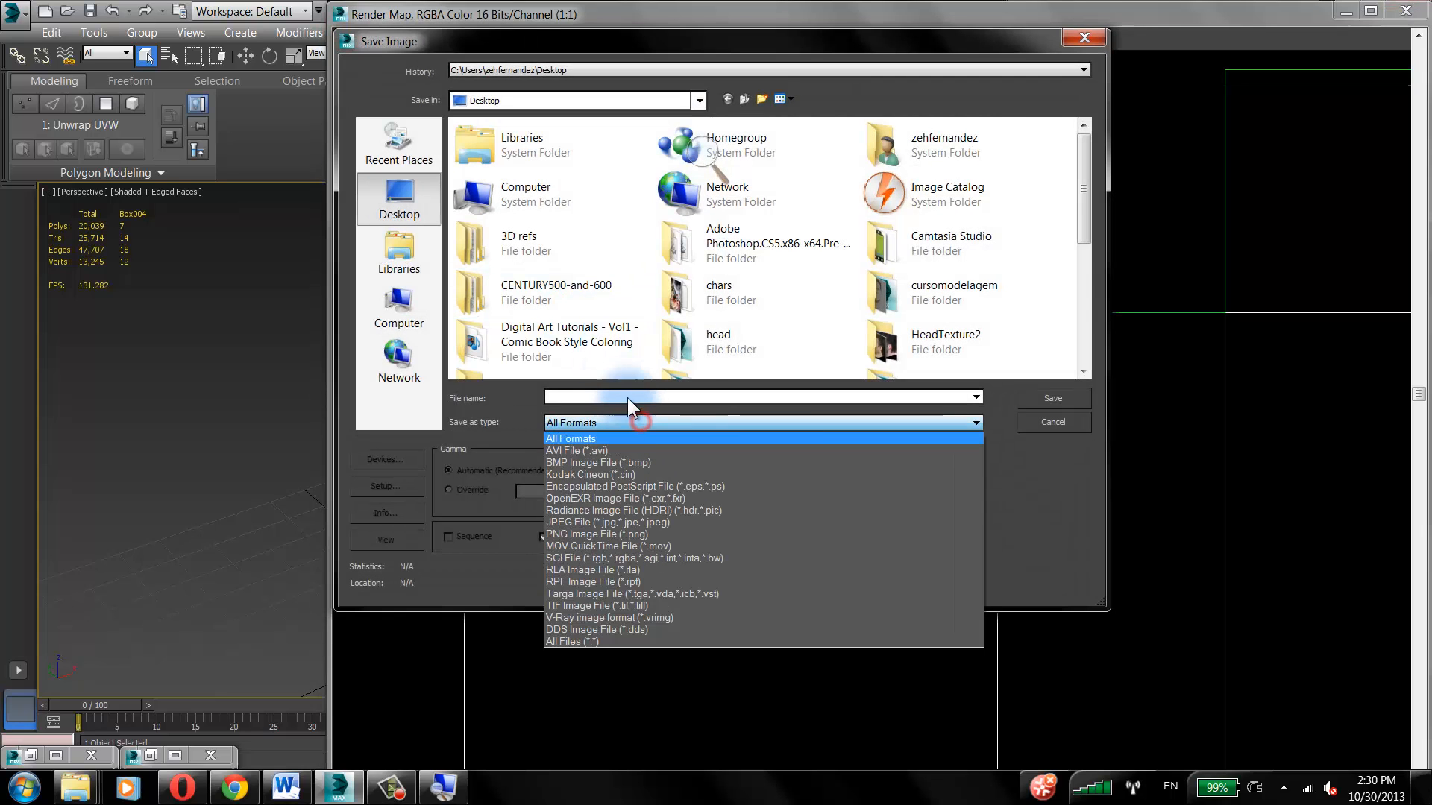
{"action": "left_click", "coordinate": [646, 520]}
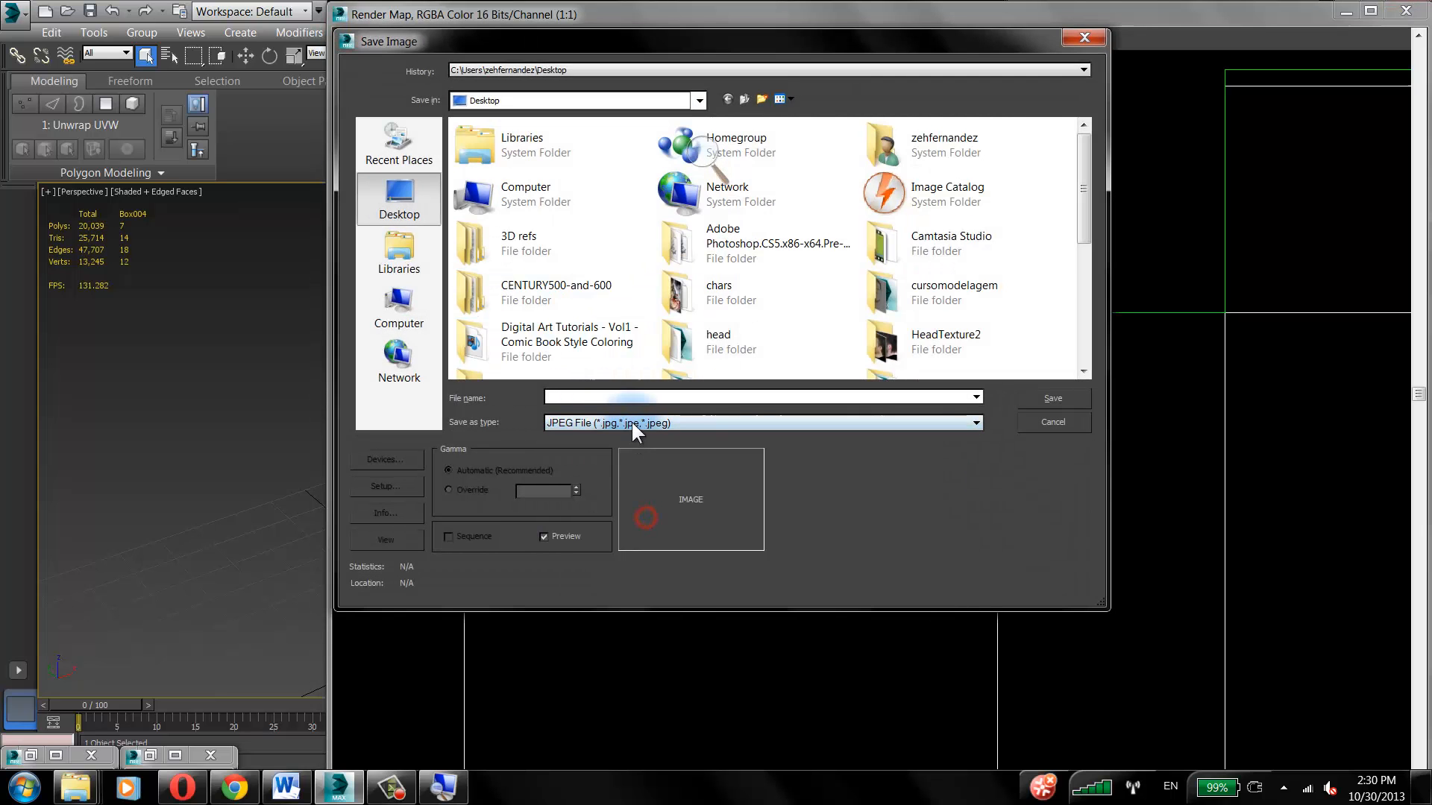
{"action": "left_click", "coordinate": [635, 395]}
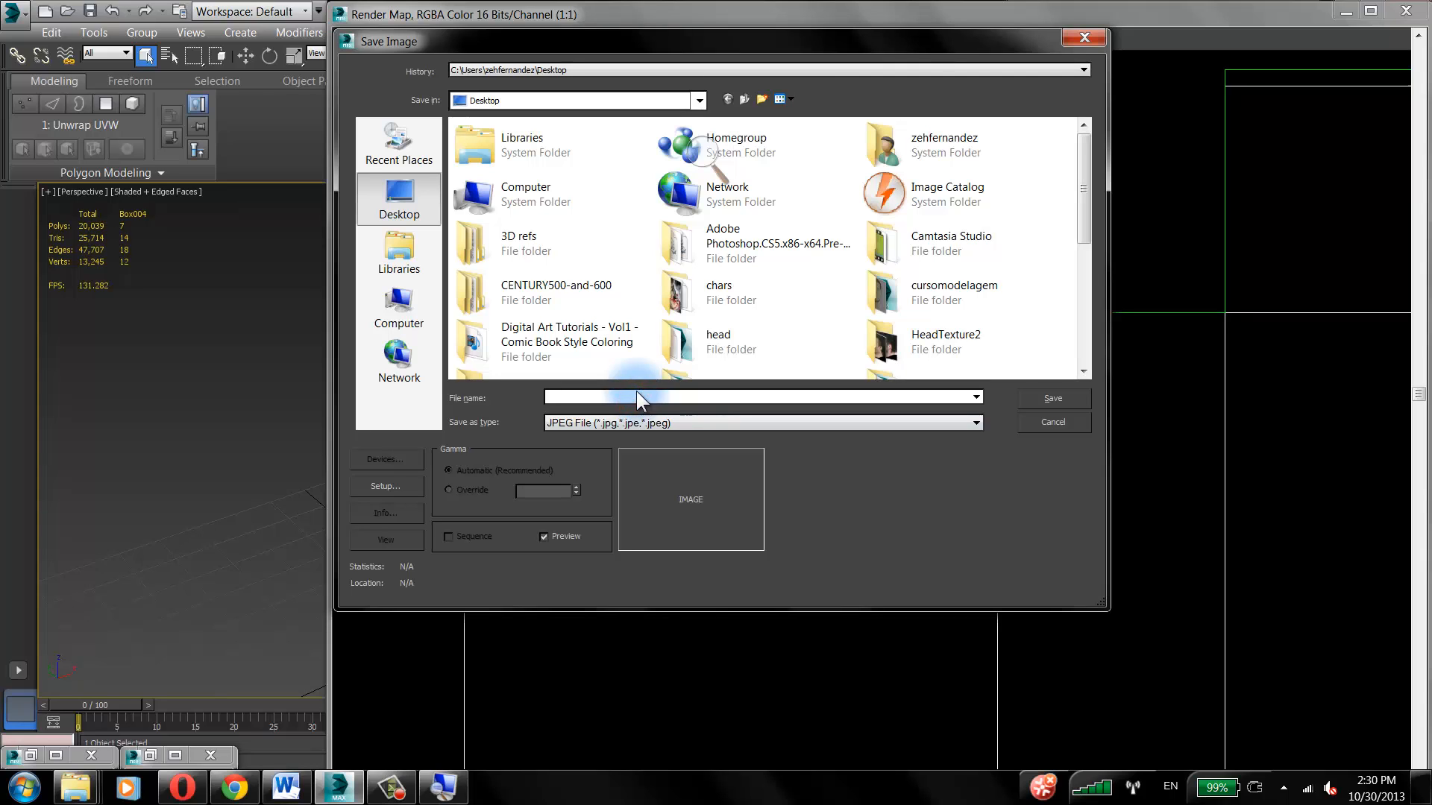
{"action": "type", "text": "uvs_"}
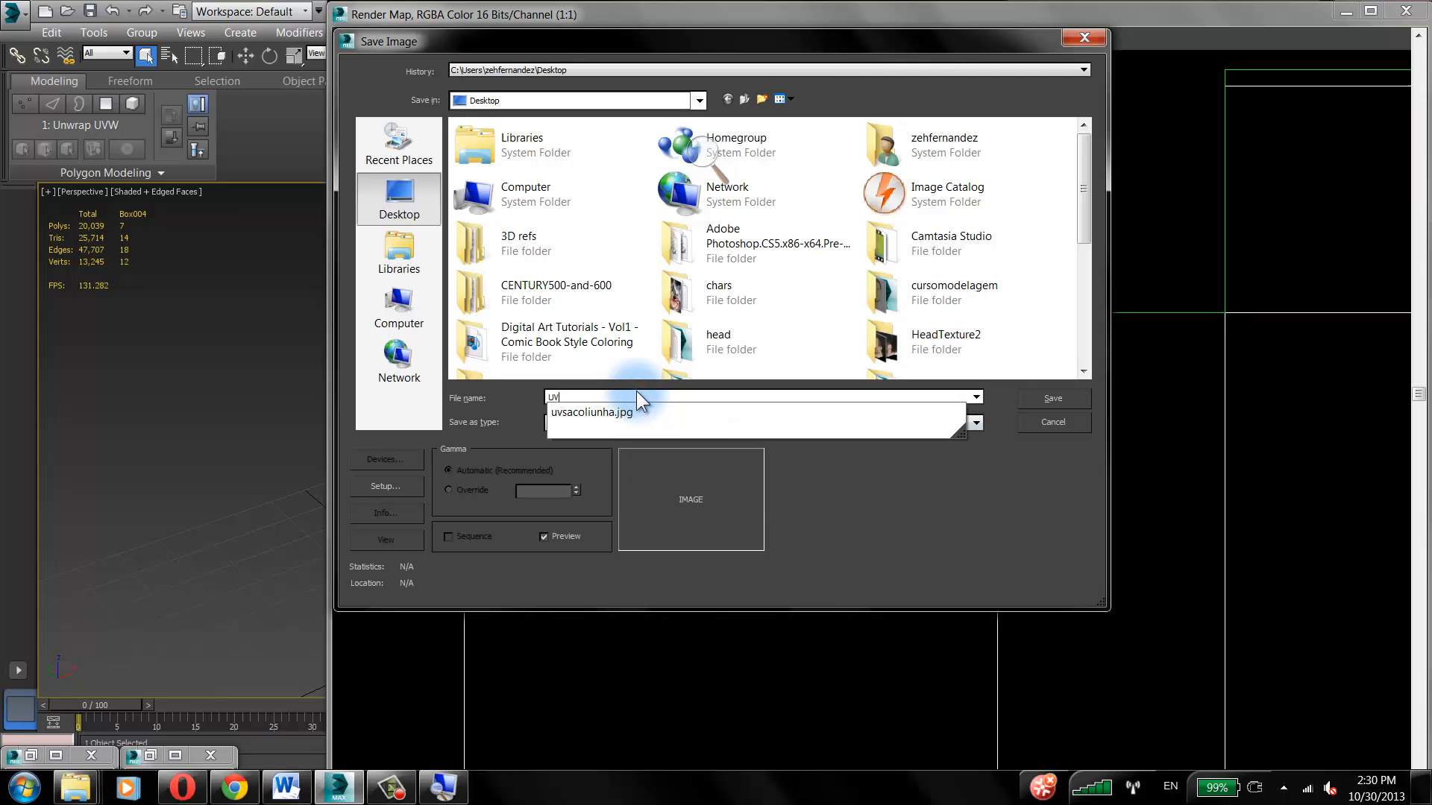
{"action": "type", "text": "caixa_cereal"}
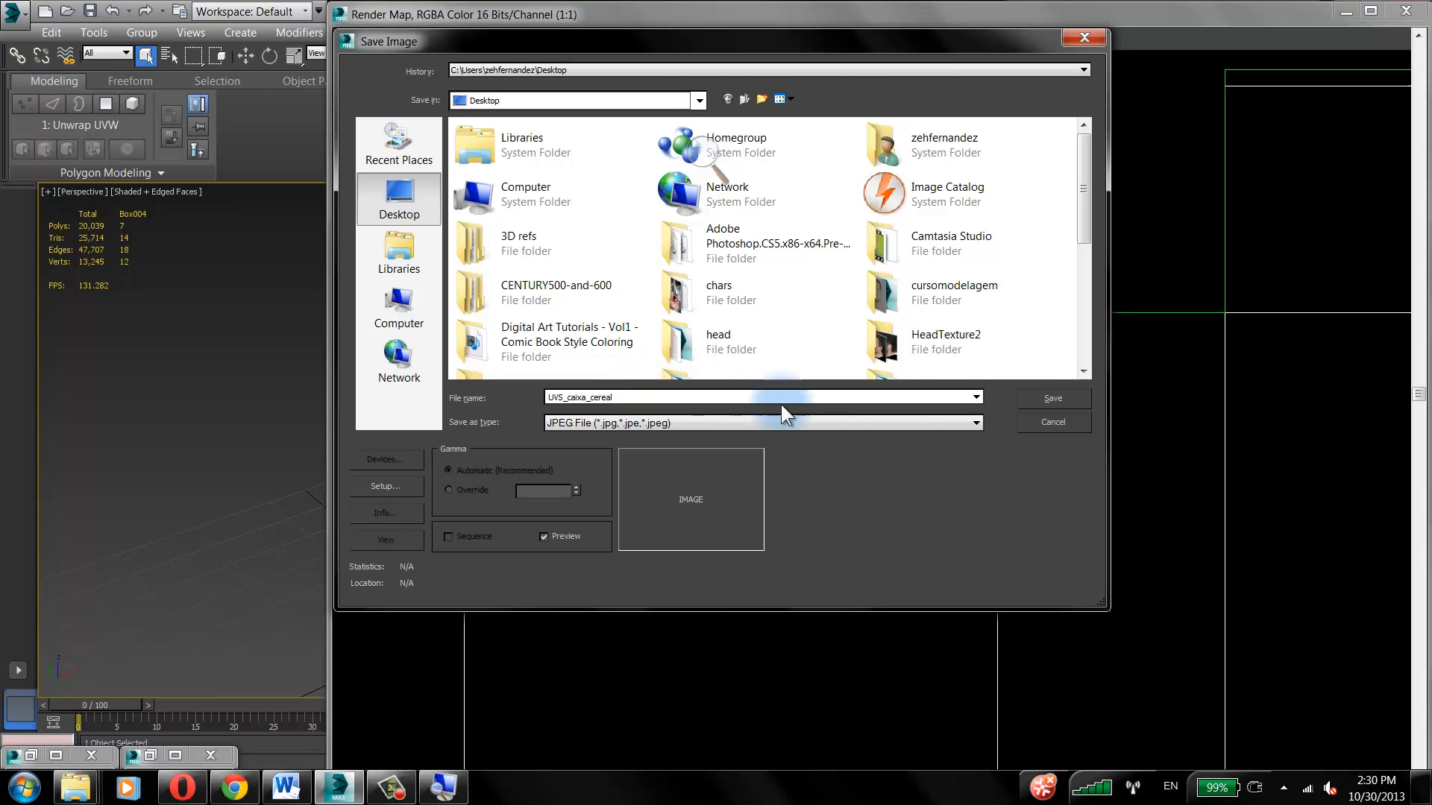
{"action": "left_click", "coordinate": [1032, 398]}
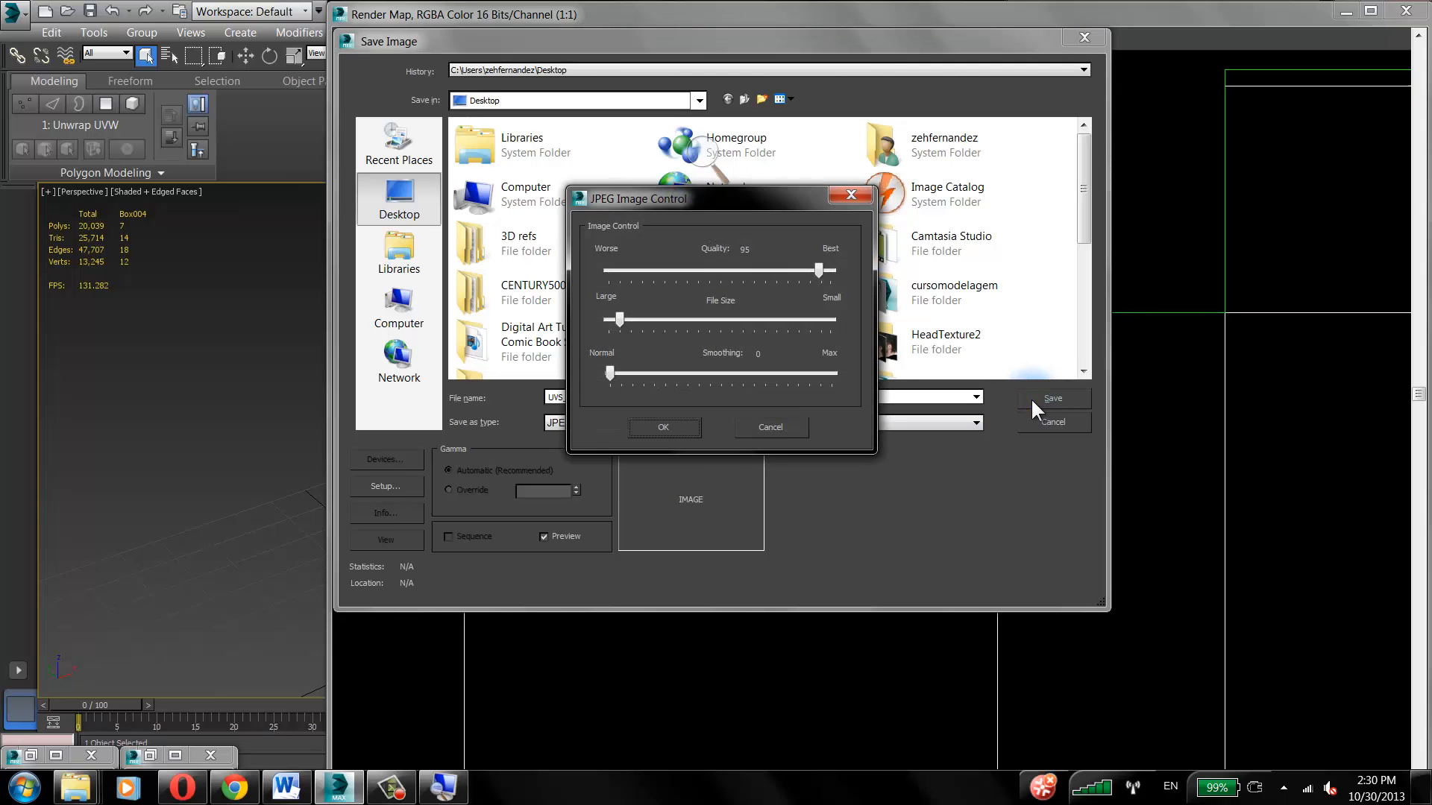
{"action": "left_click", "coordinate": [691, 436]}
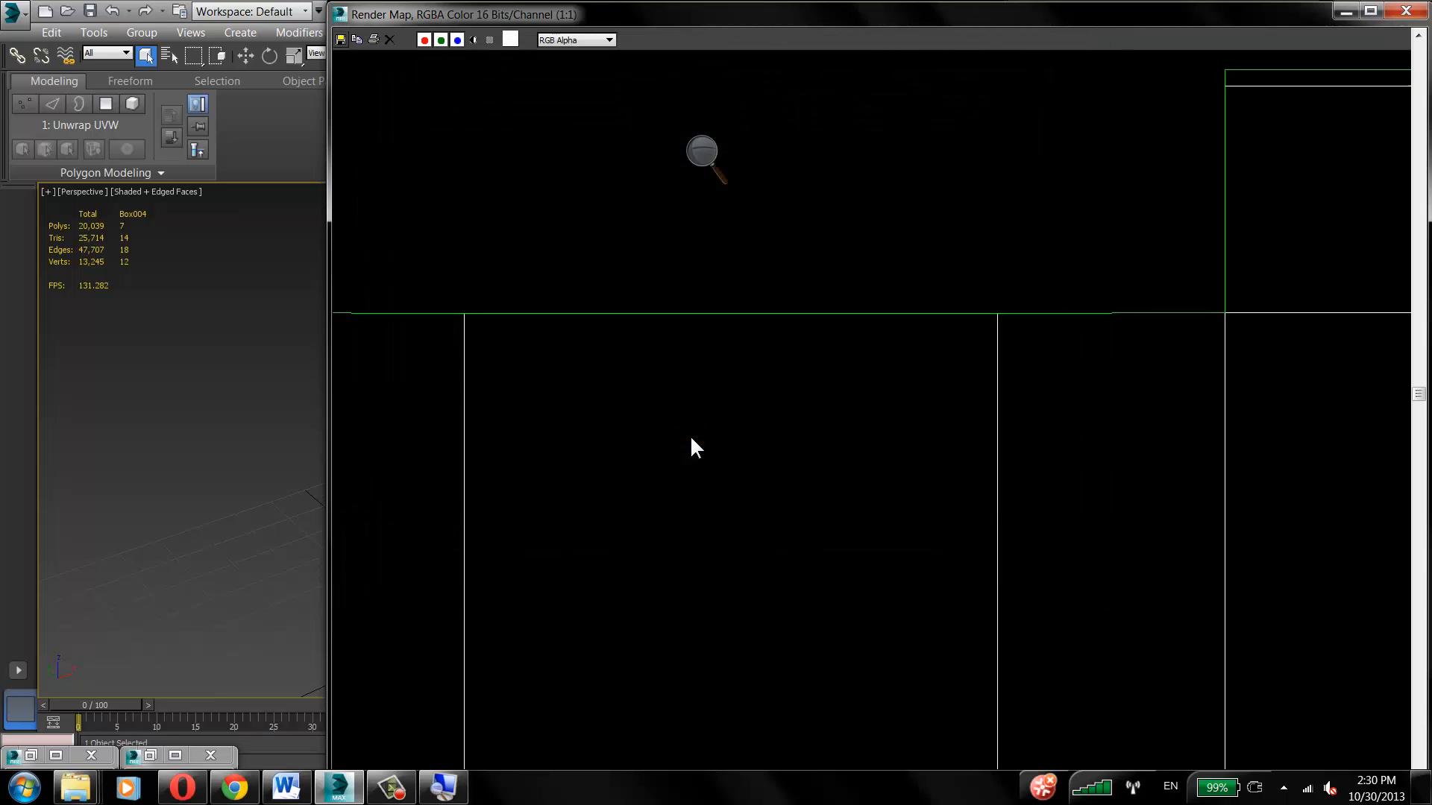
Step: Close the render window, look over the cereal box model and launch Photoshop
{"action": "left_click", "coordinate": [24, 788]}
{"action": "left_click", "coordinate": [25, 787]}
{"action": "left_click", "coordinate": [1405, 10]}
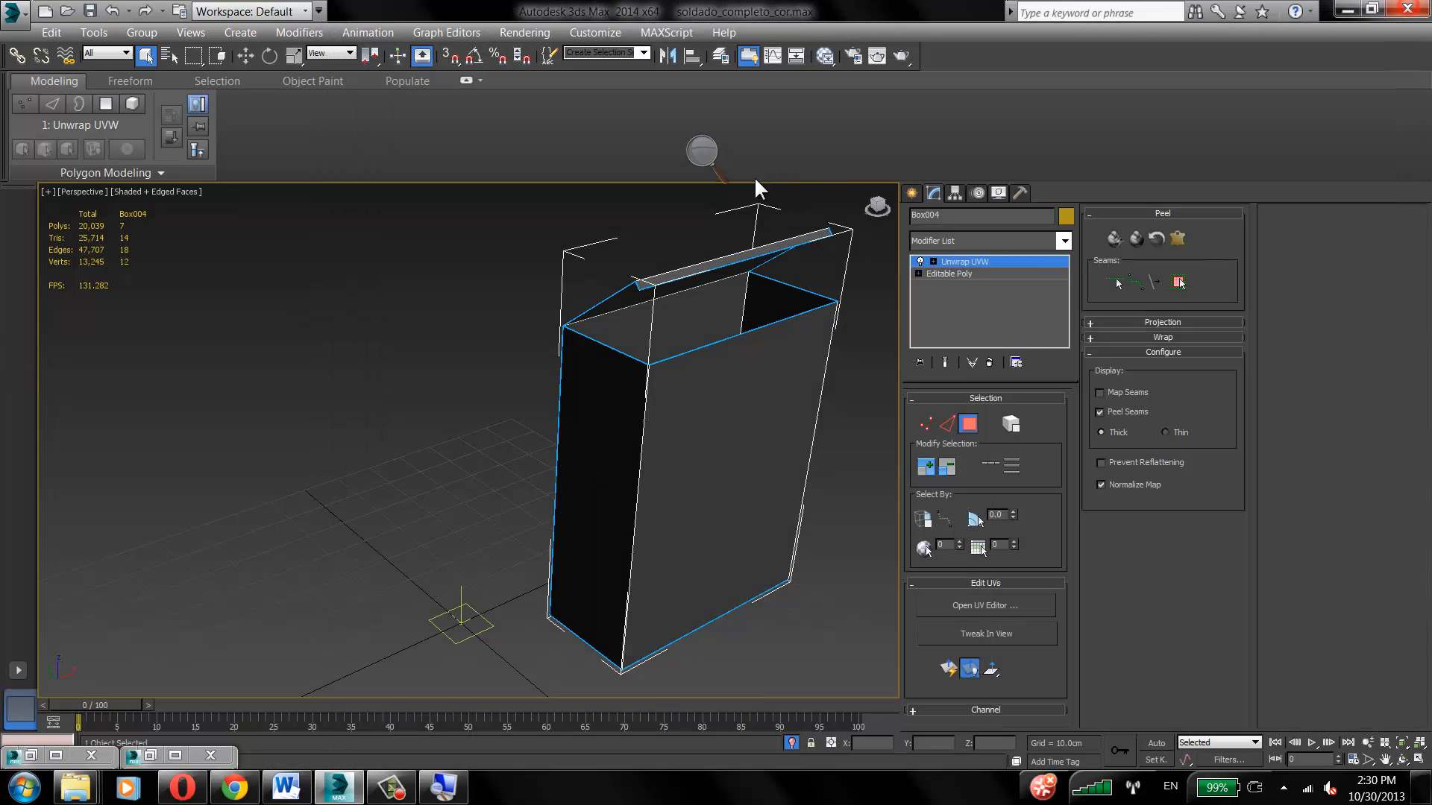
{"action": "middle_click_drag", "start_coordinate": [584, 461], "coordinate": [569, 425], "text": "alt"}
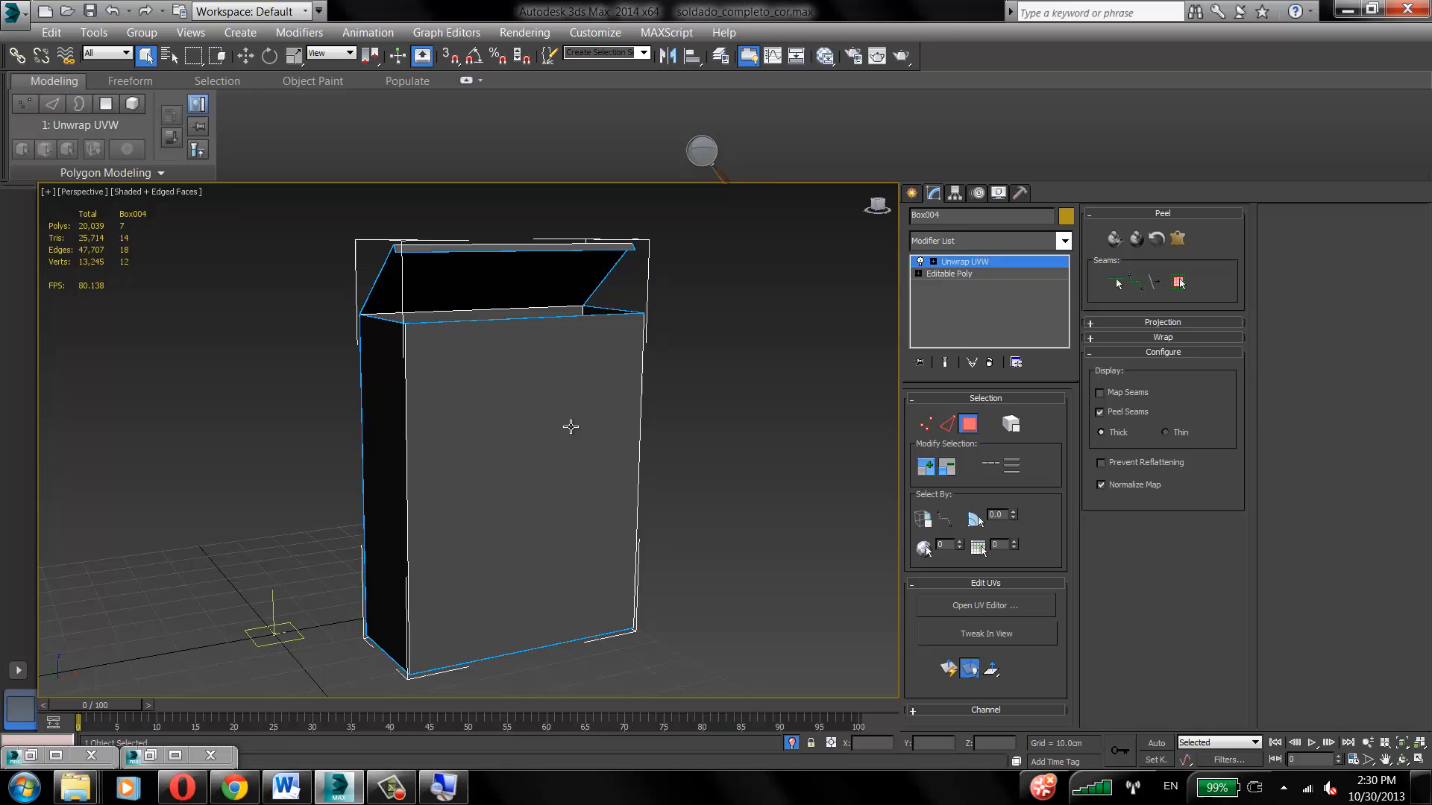
{"action": "left_click", "coordinate": [25, 787]}
{"action": "left_click", "coordinate": [108, 605]}
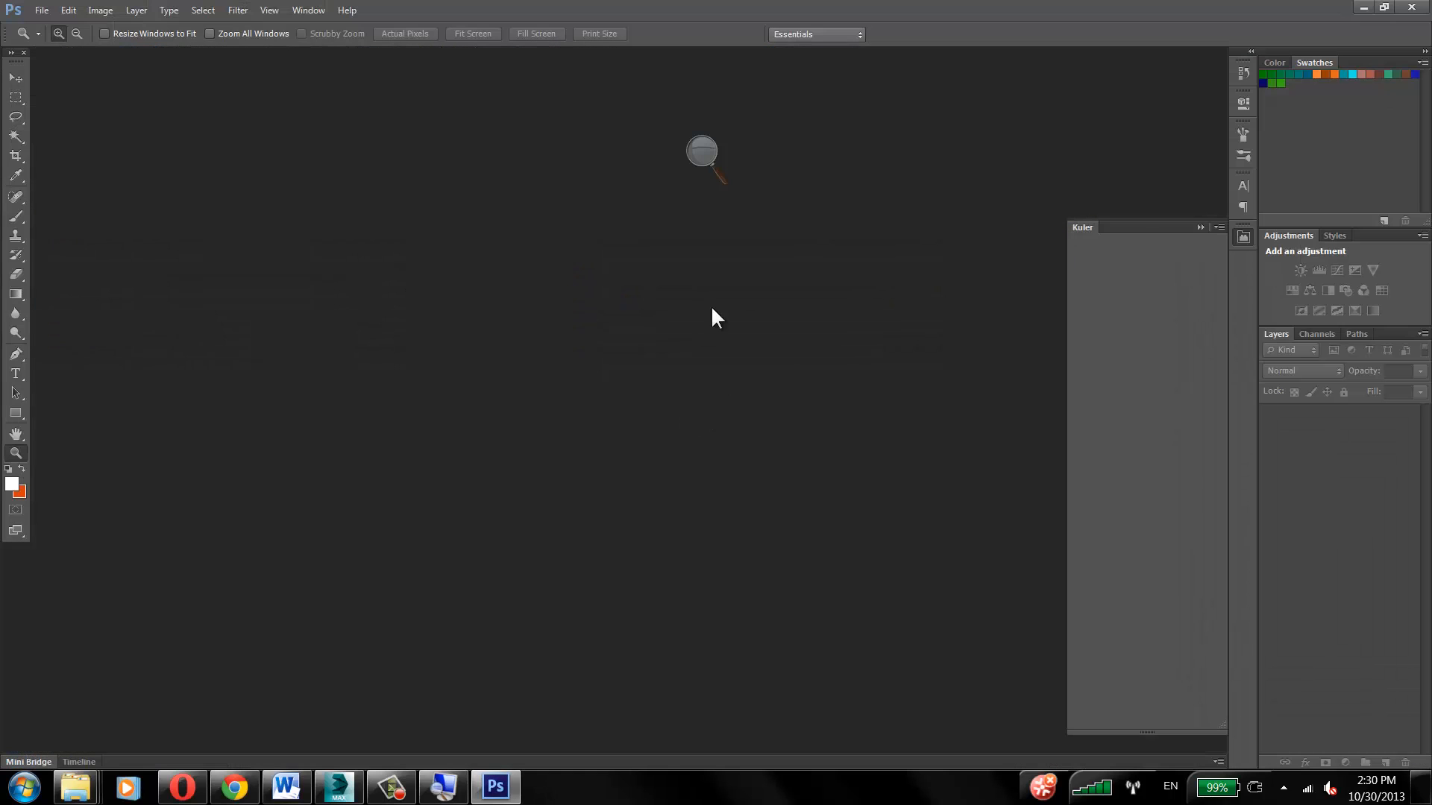
Step: Open the UVS_caixa_cereal JPEG from the Desktop
{"action": "left_click", "coordinate": [38, 12]}
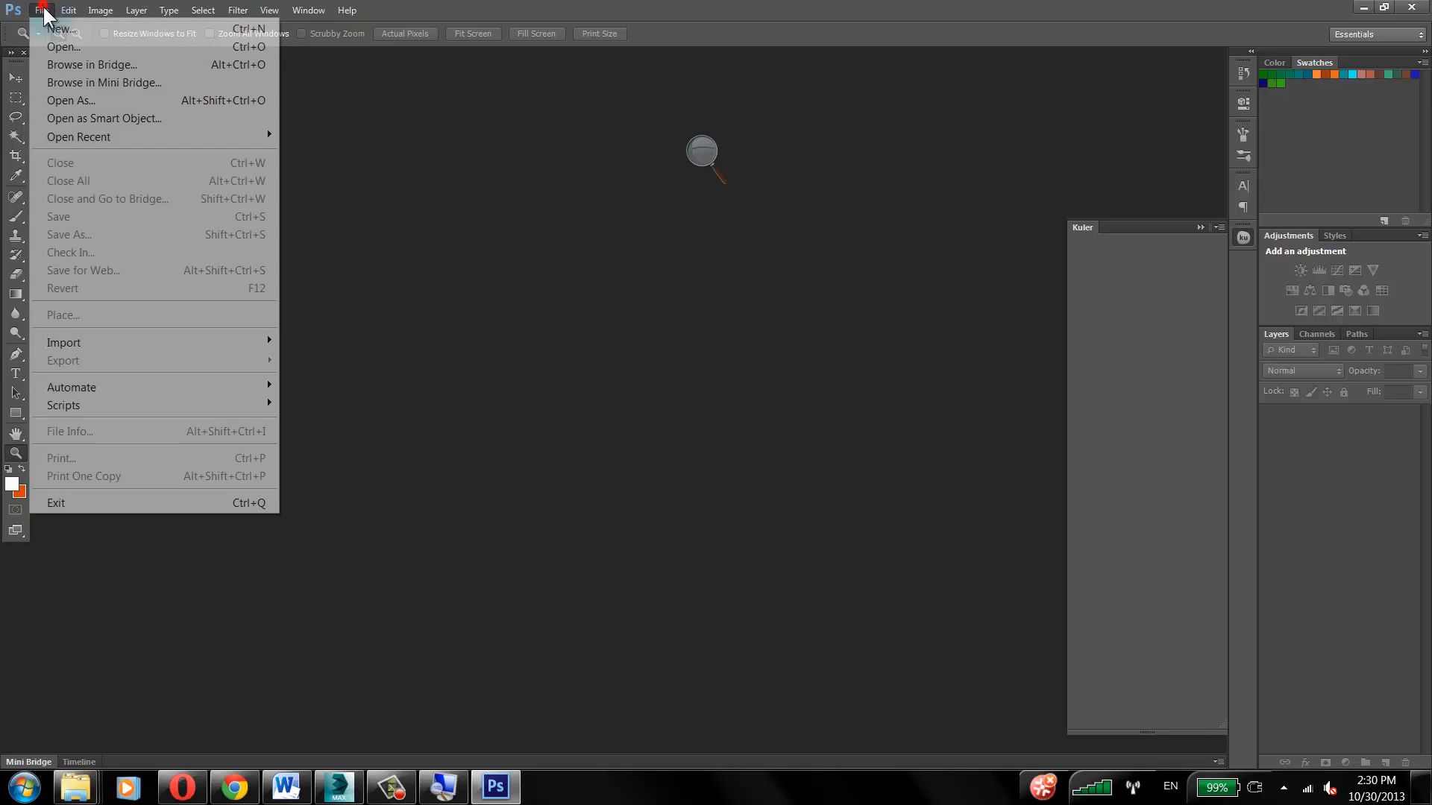
{"action": "left_click", "coordinate": [60, 51]}
{"action": "left_click_drag", "start_coordinate": [704, 217], "coordinate": [704, 529]}
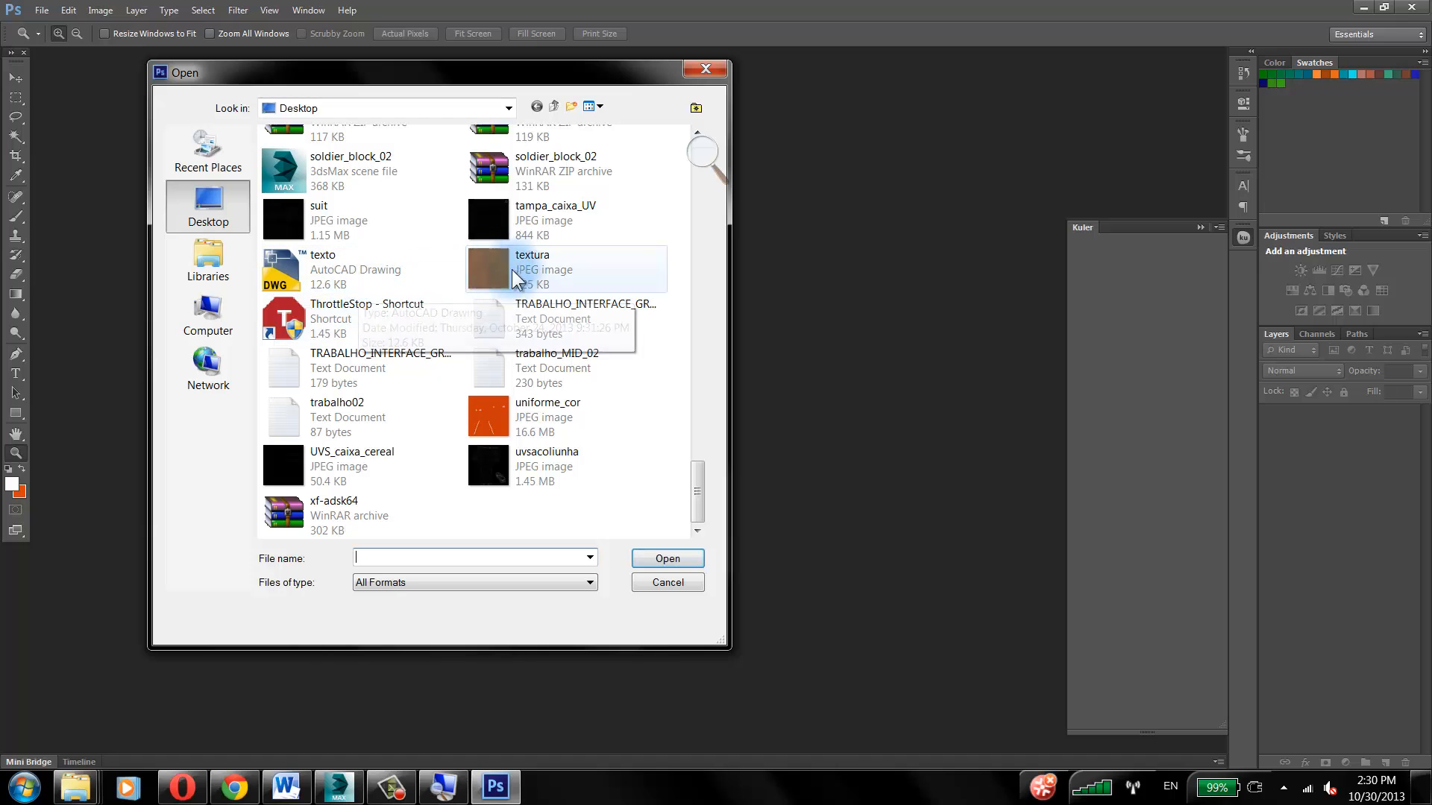
{"action": "left_click", "coordinate": [386, 457]}
{"action": "left_click", "coordinate": [668, 560]}
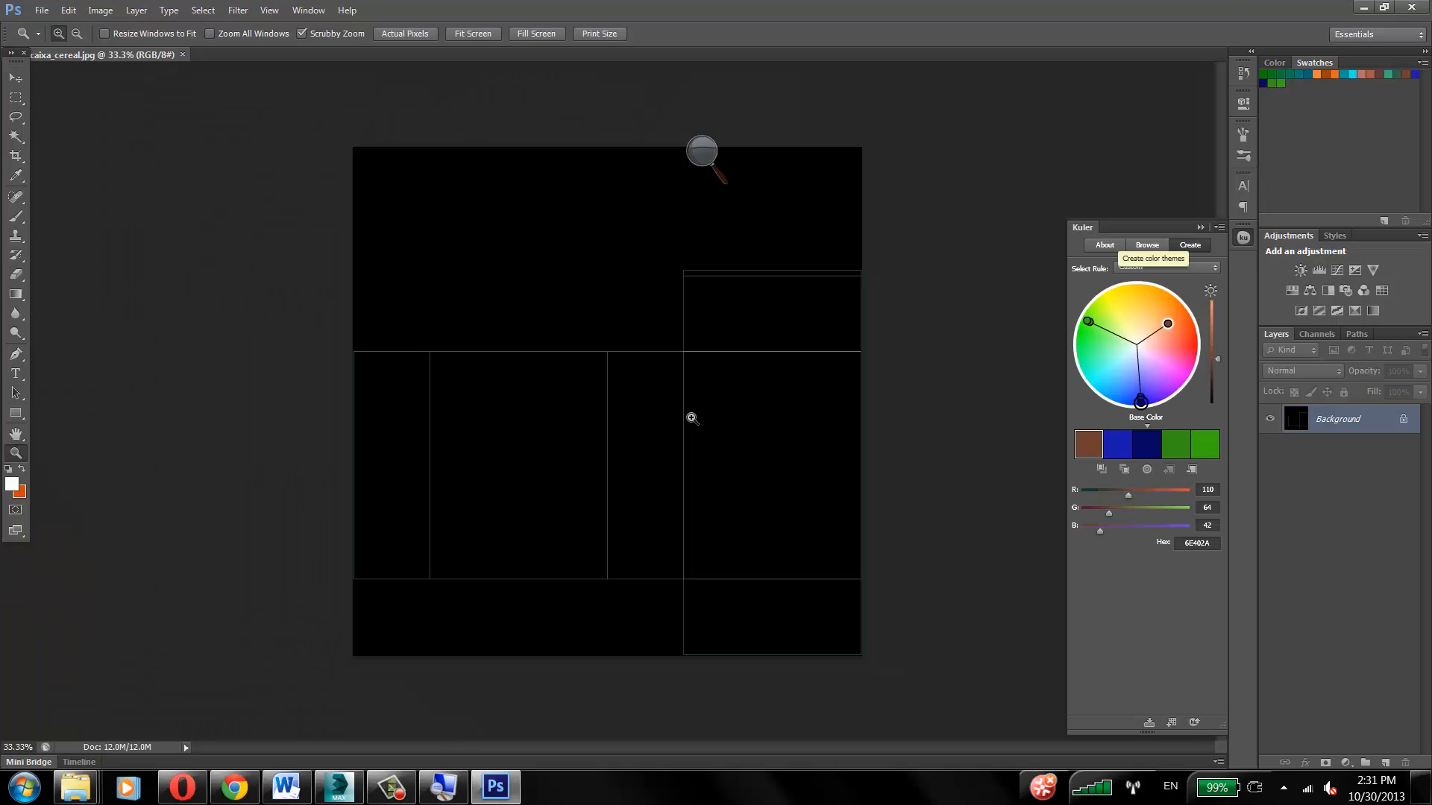
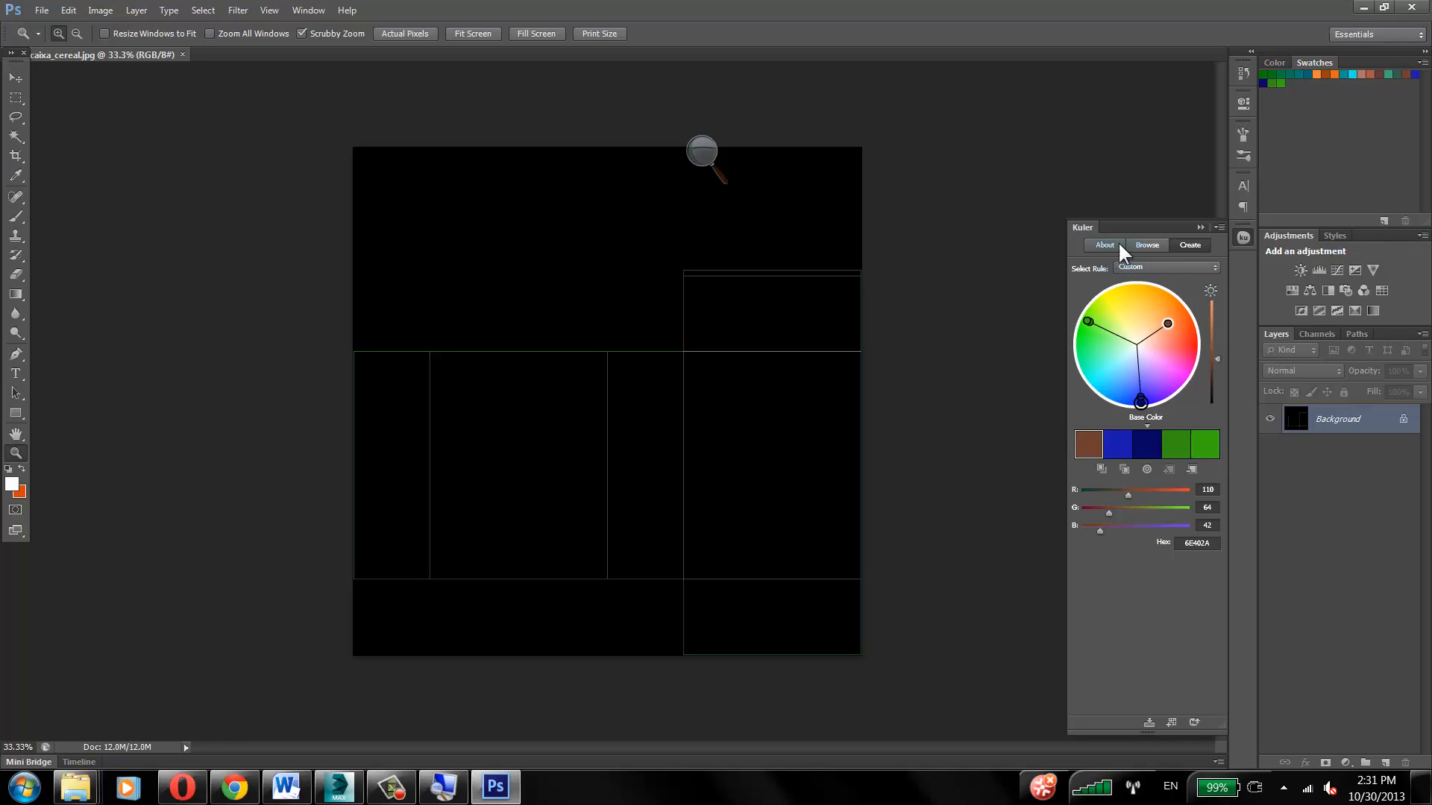
Step: Browse the most popular Kuler themes and load Cherry Cheesecake into the theme editor
{"action": "left_click", "coordinate": [1141, 245]}
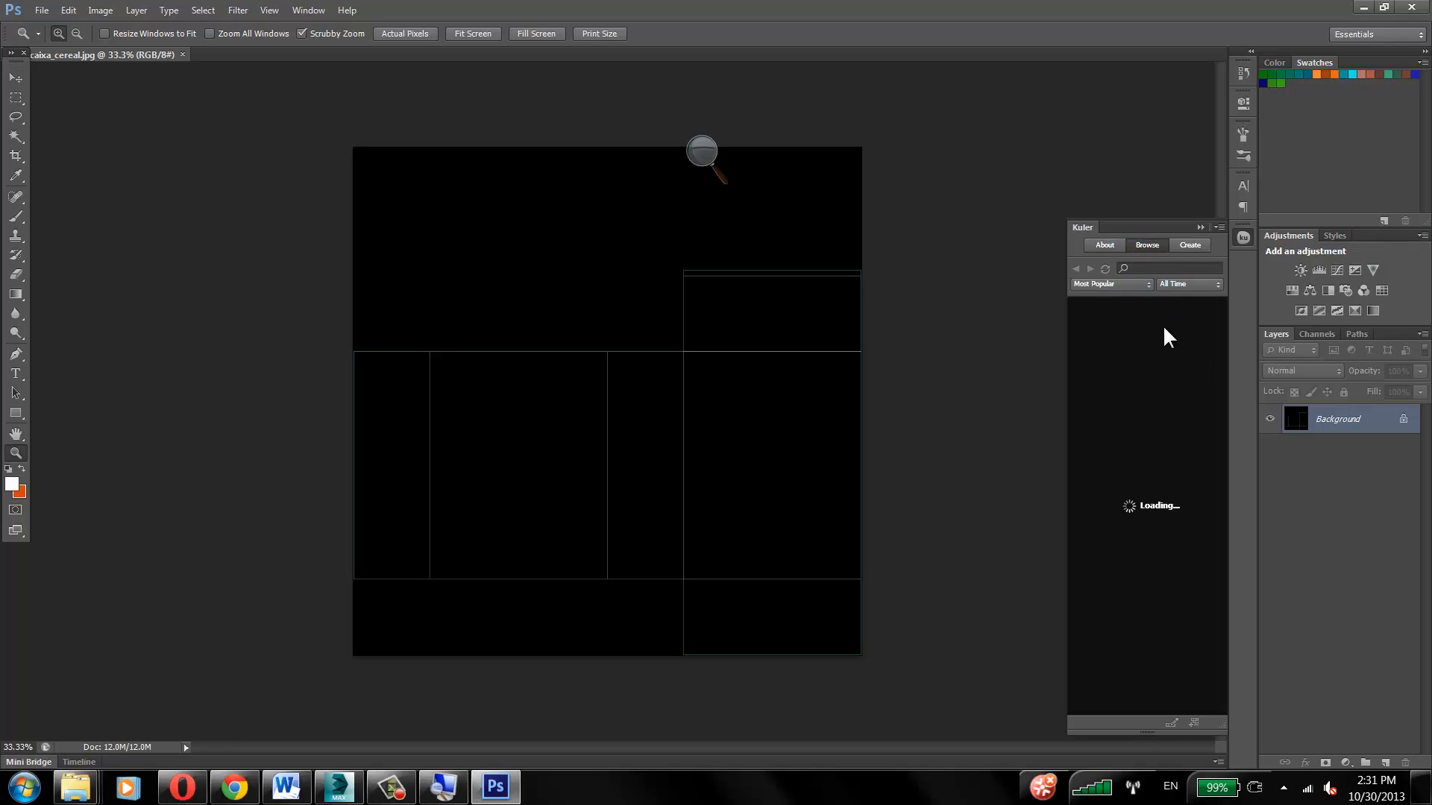
{"action": "left_click", "coordinate": [1138, 284]}
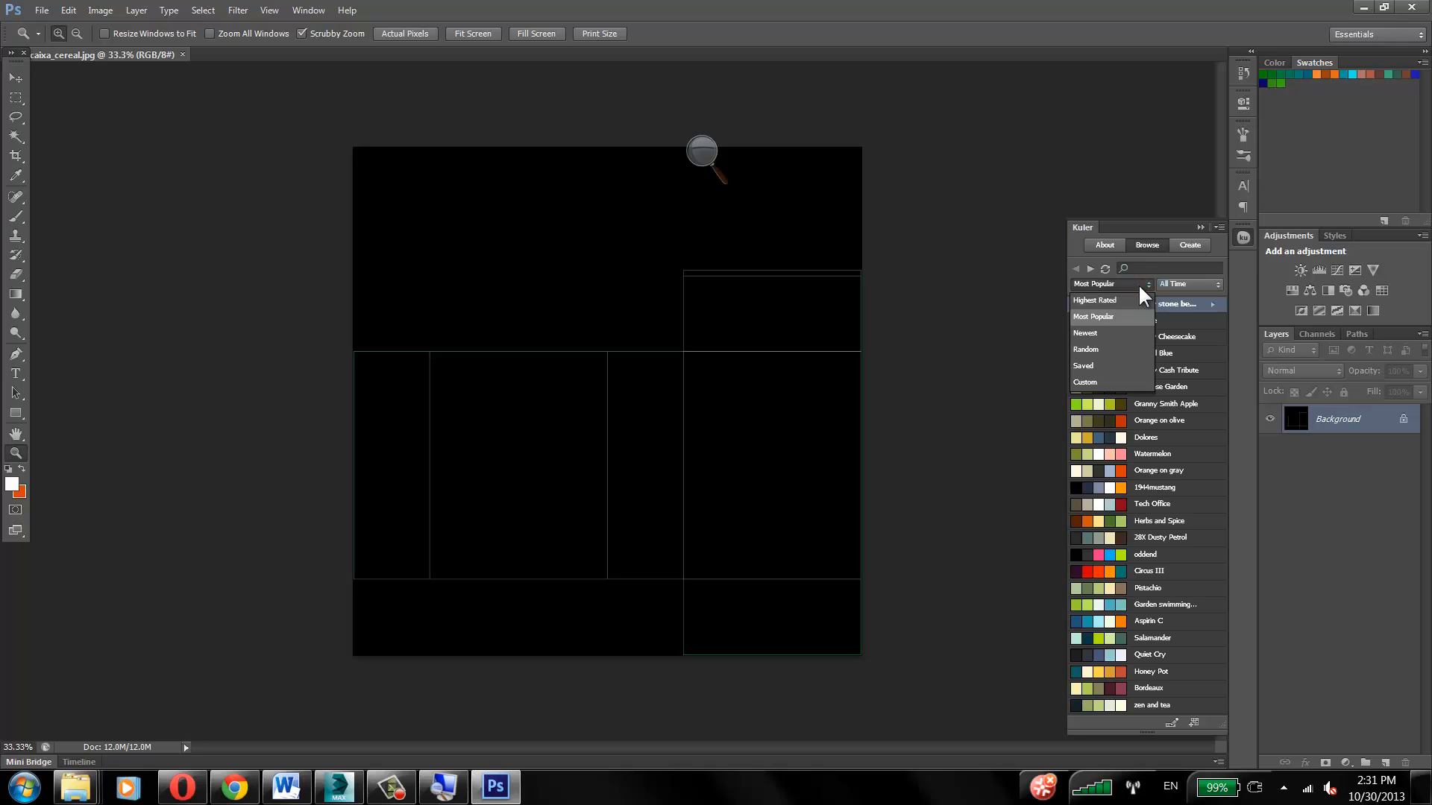
{"action": "left_click", "coordinate": [1139, 285]}
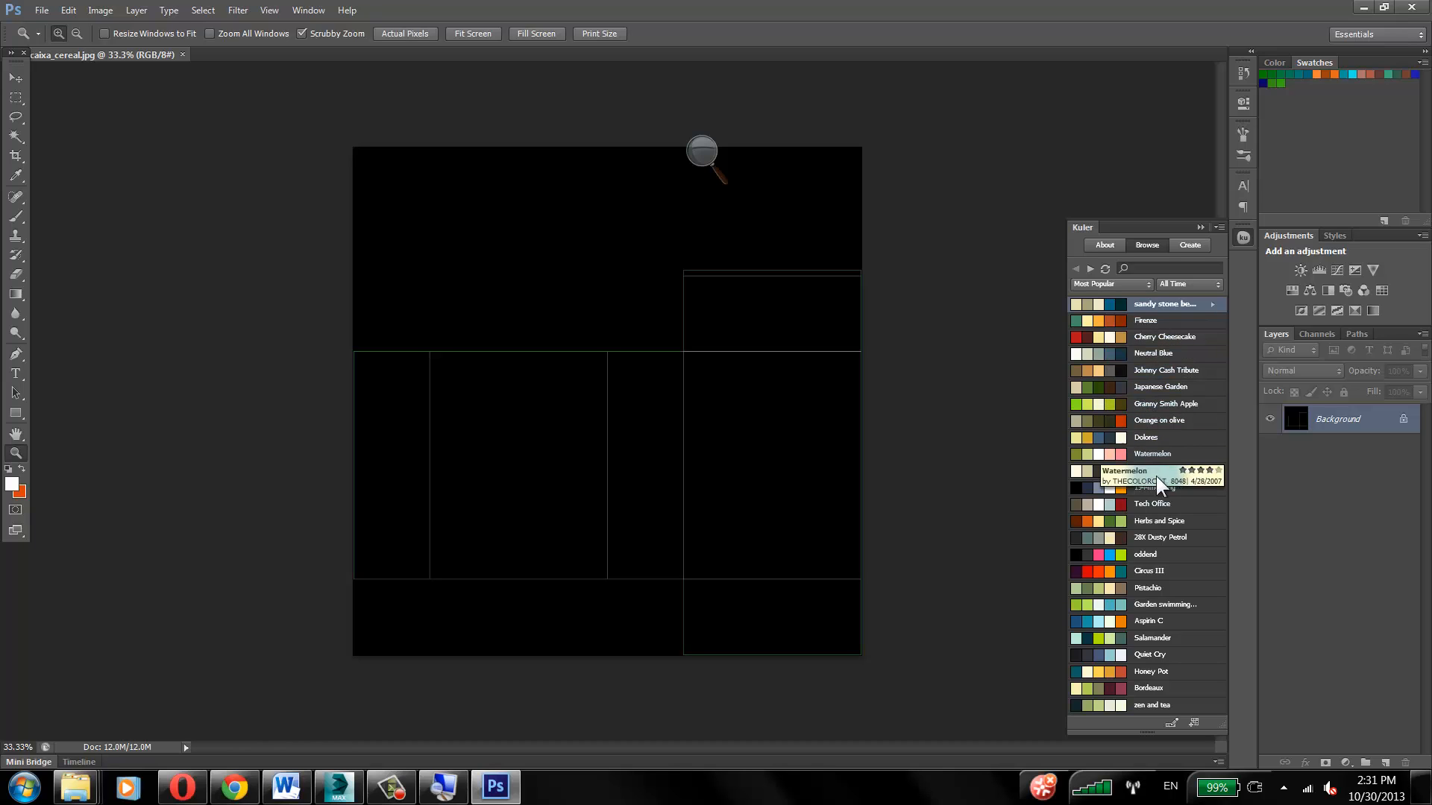
{"action": "left_click", "coordinate": [1141, 337]}
{"action": "double_click", "coordinate": [1162, 335]}
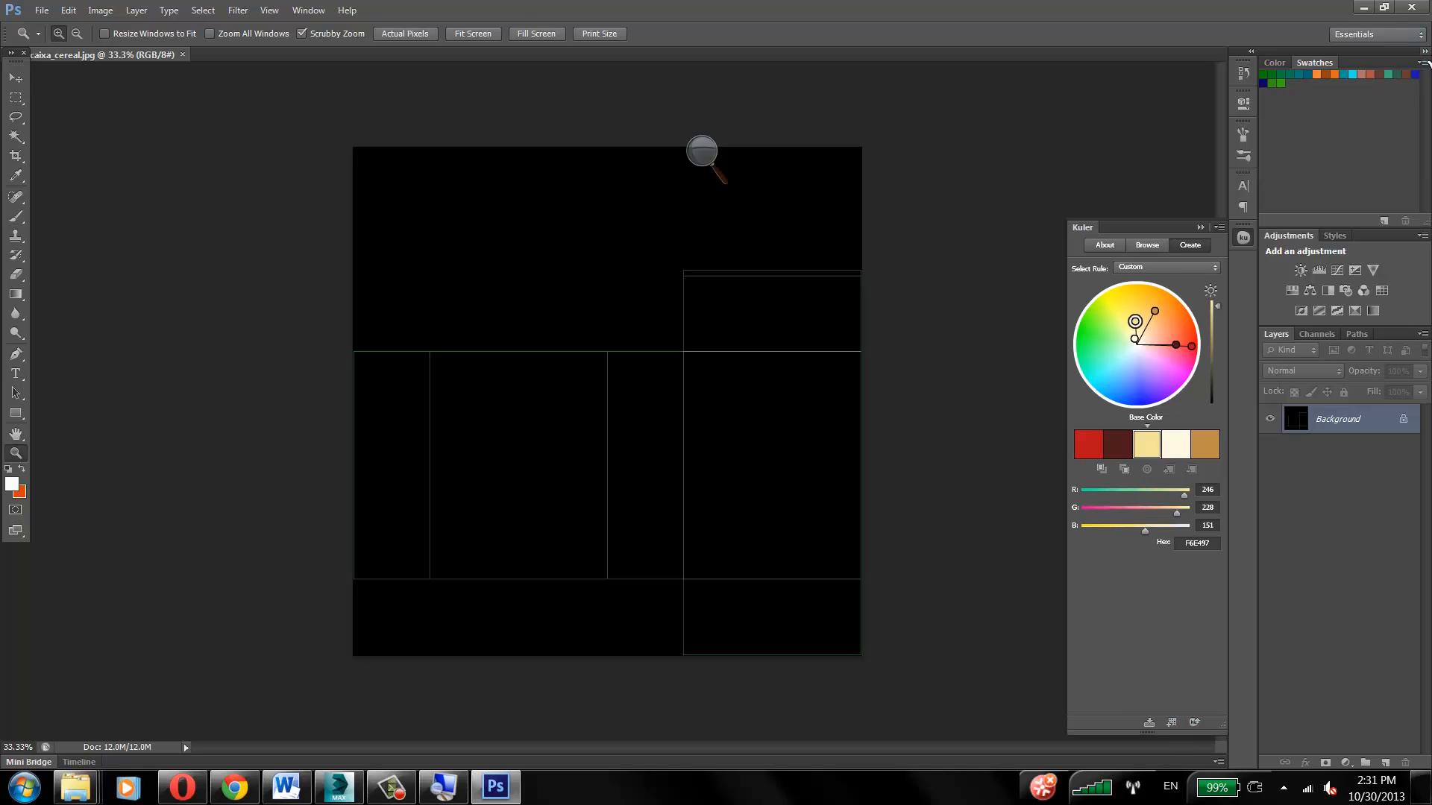
Step: Delete all existing swatches with the Preset Manager and add the Cherry Cheesecake theme colours to the swatches
{"action": "left_click", "coordinate": [1422, 62]}
{"action": "left_click", "coordinate": [573, 11]}
{"action": "left_click", "coordinate": [68, 10]}
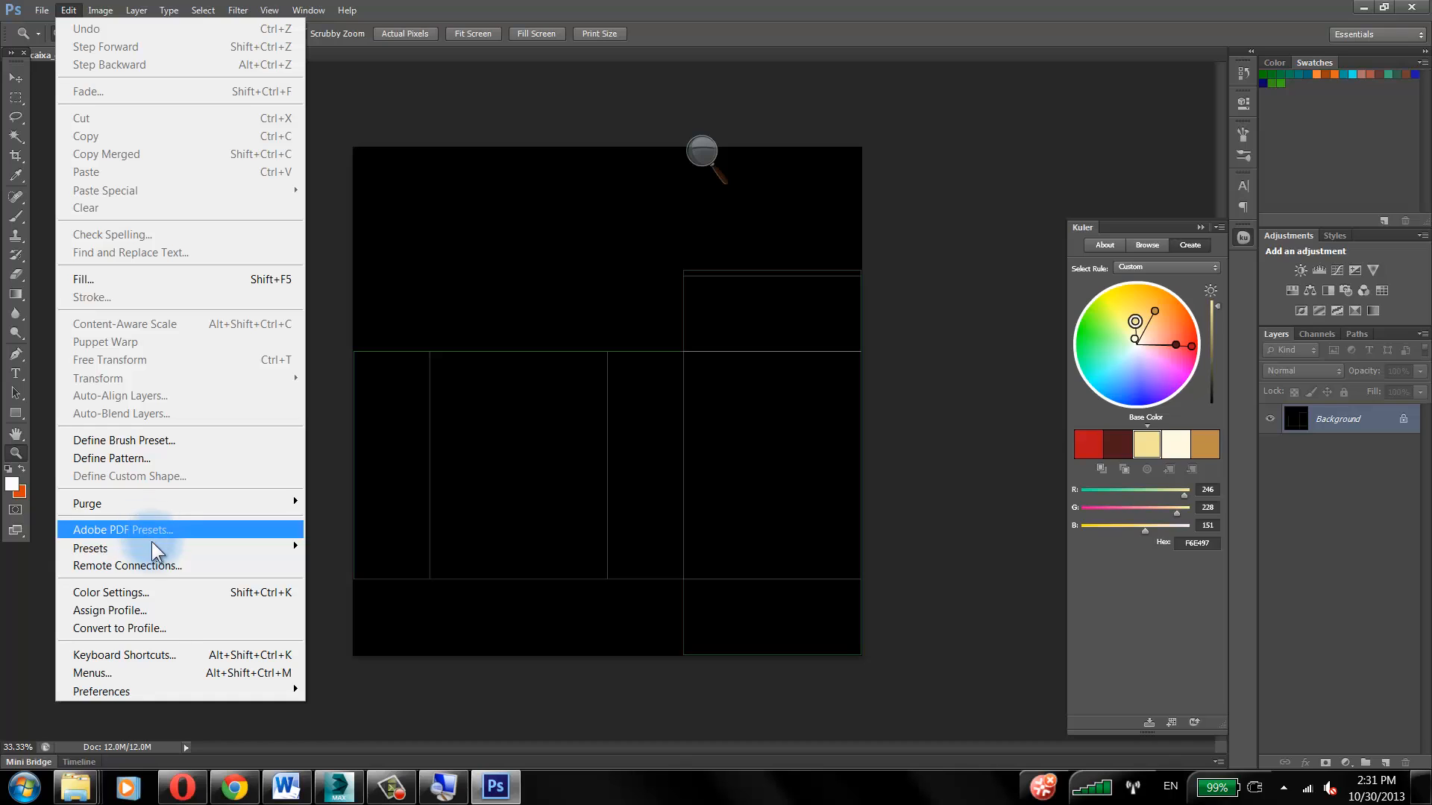
{"action": "mouse_move", "coordinate": [182, 550]}
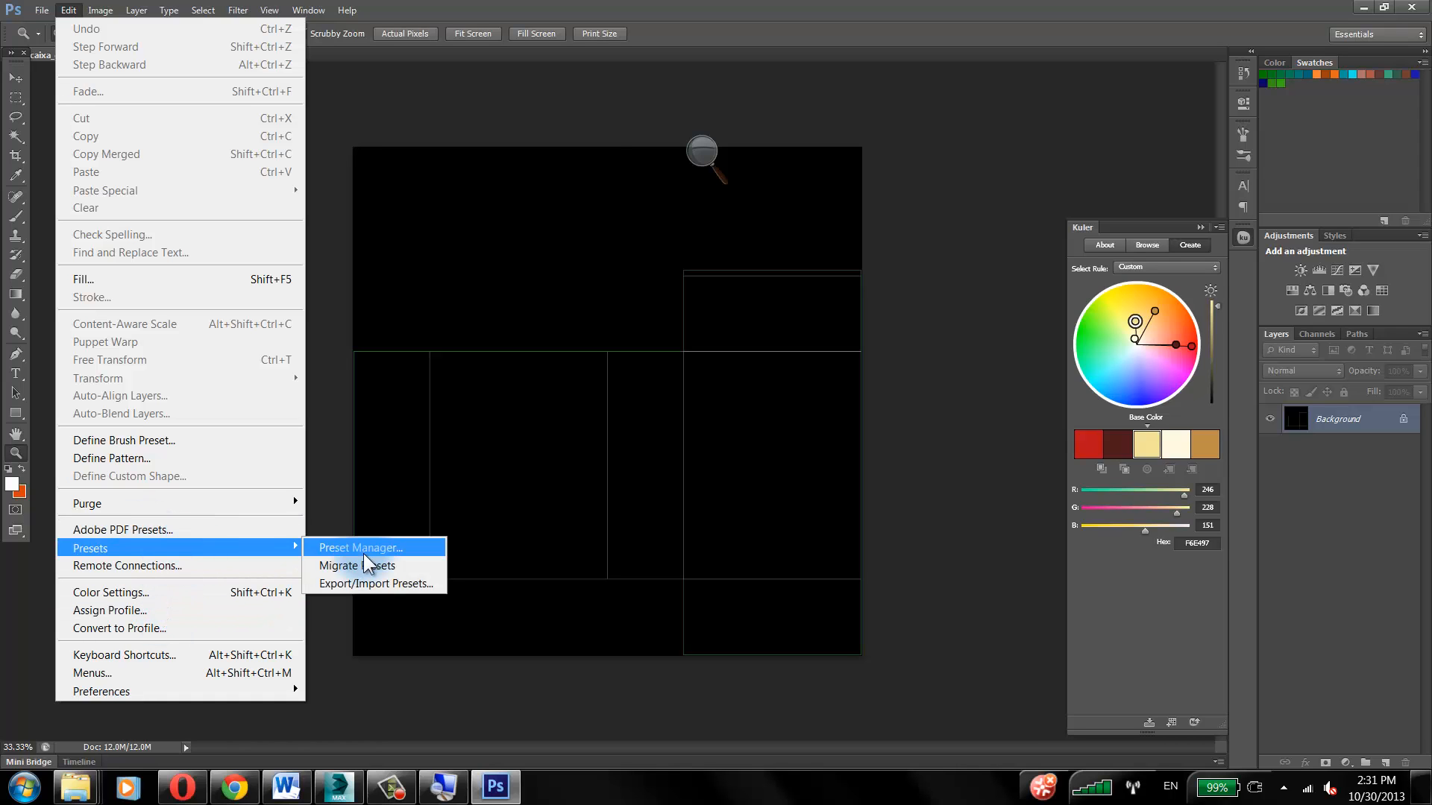
{"action": "left_click", "coordinate": [370, 549]}
{"action": "left_click", "coordinate": [347, 179]}
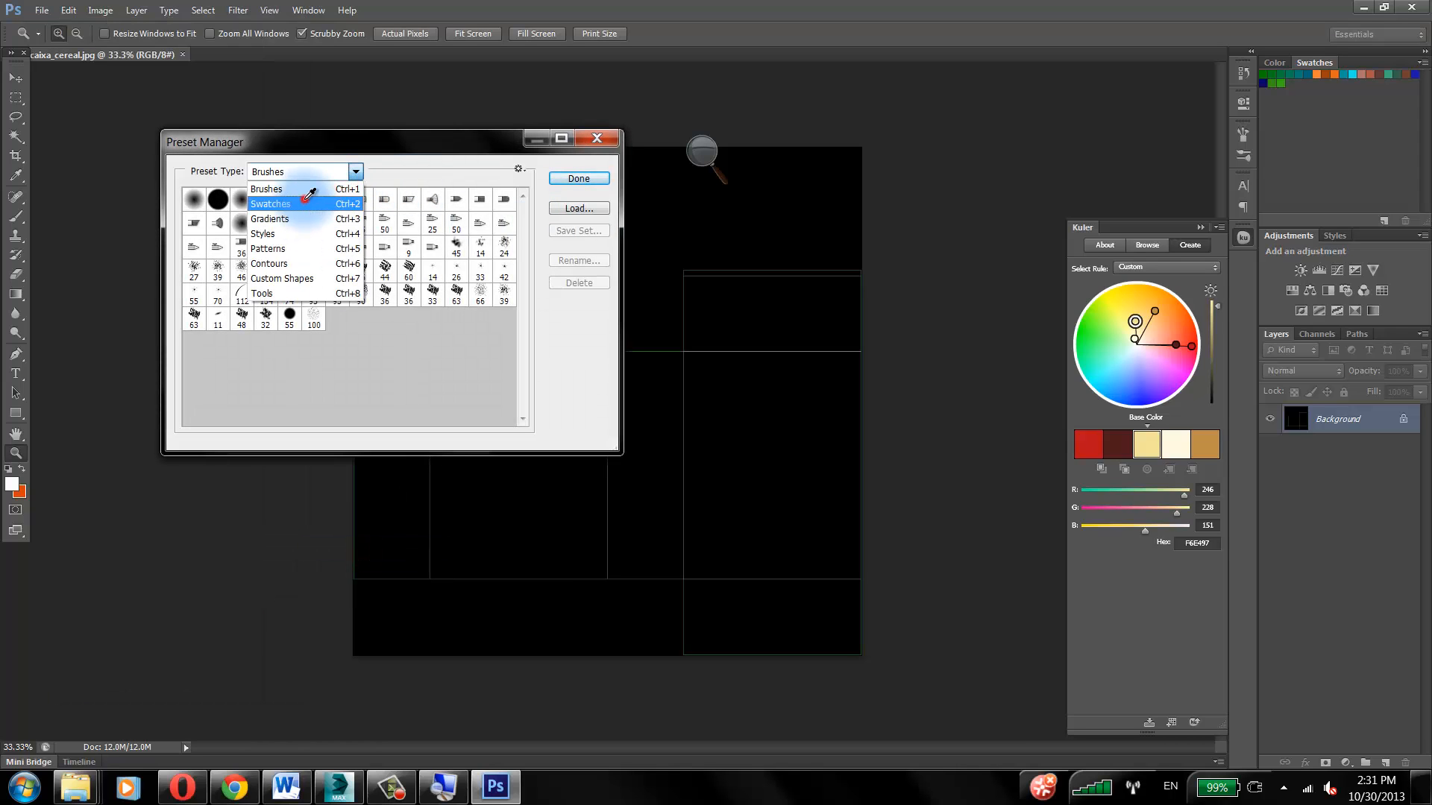
{"action": "left_click", "coordinate": [343, 196]}
{"action": "left_click", "coordinate": [486, 195], "text": "shift"}
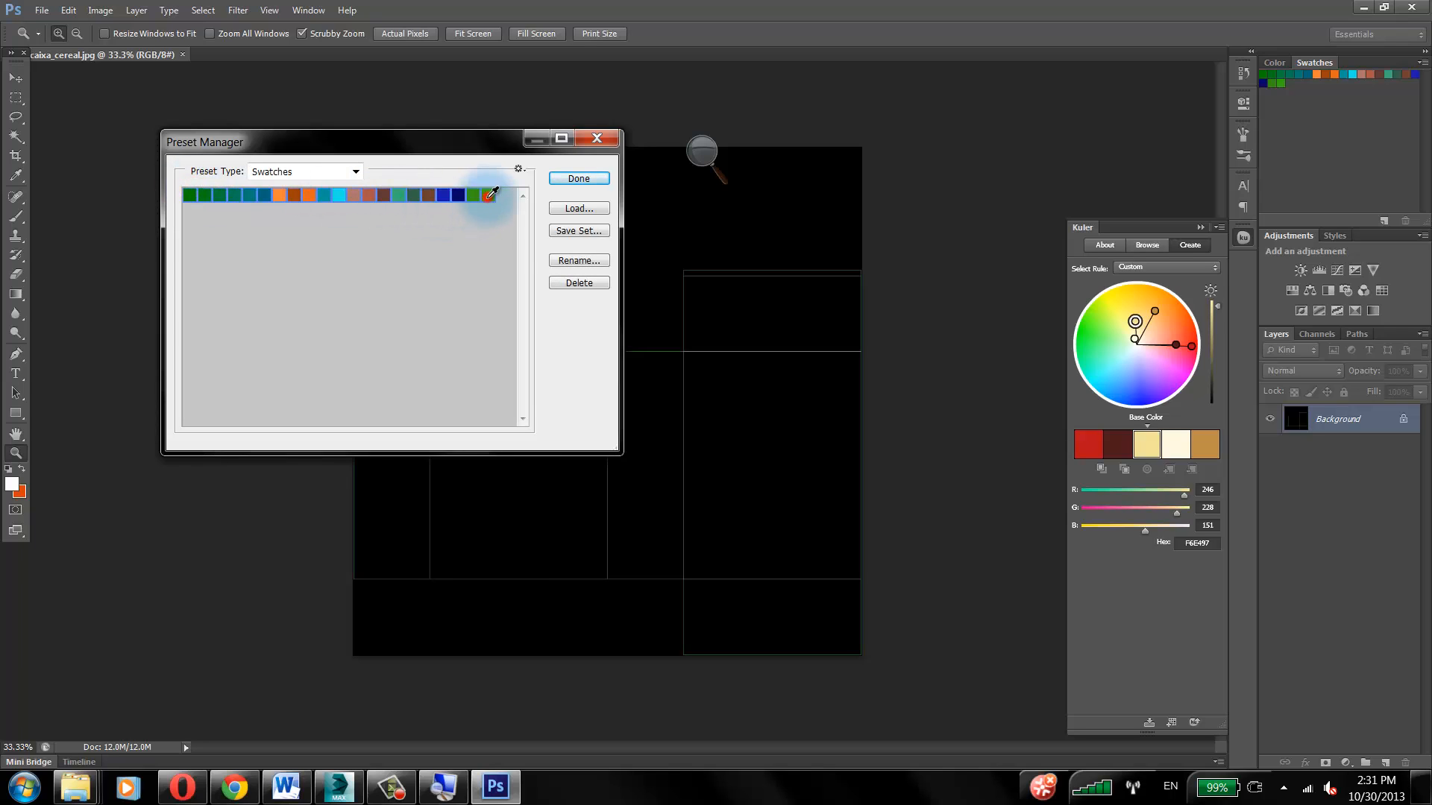
{"action": "left_click", "coordinate": [579, 283]}
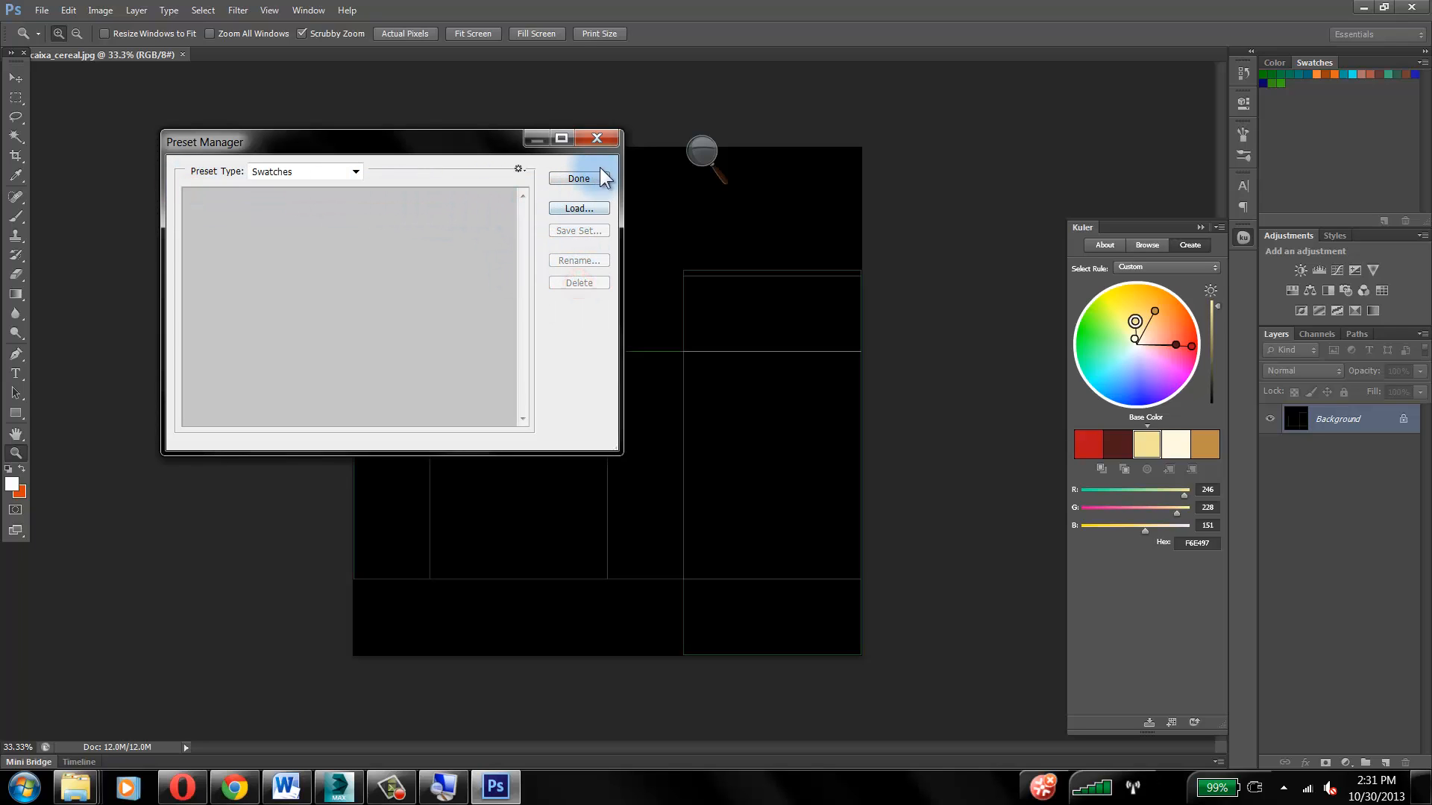
{"action": "left_click", "coordinate": [607, 142]}
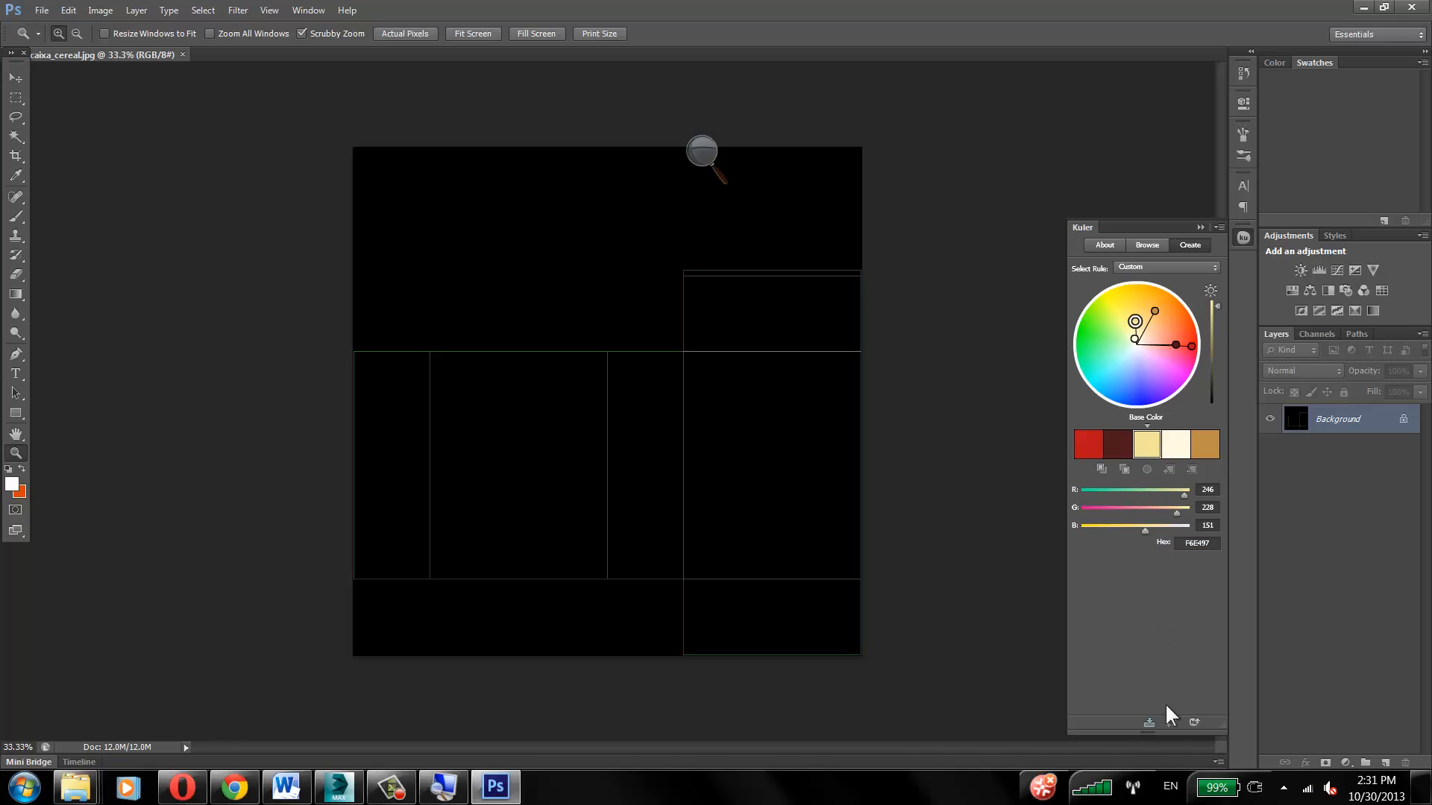
{"action": "left_click", "coordinate": [1171, 723]}
Step: Create a new layer above the background and name it cores
{"action": "left_click", "coordinate": [1387, 762]}
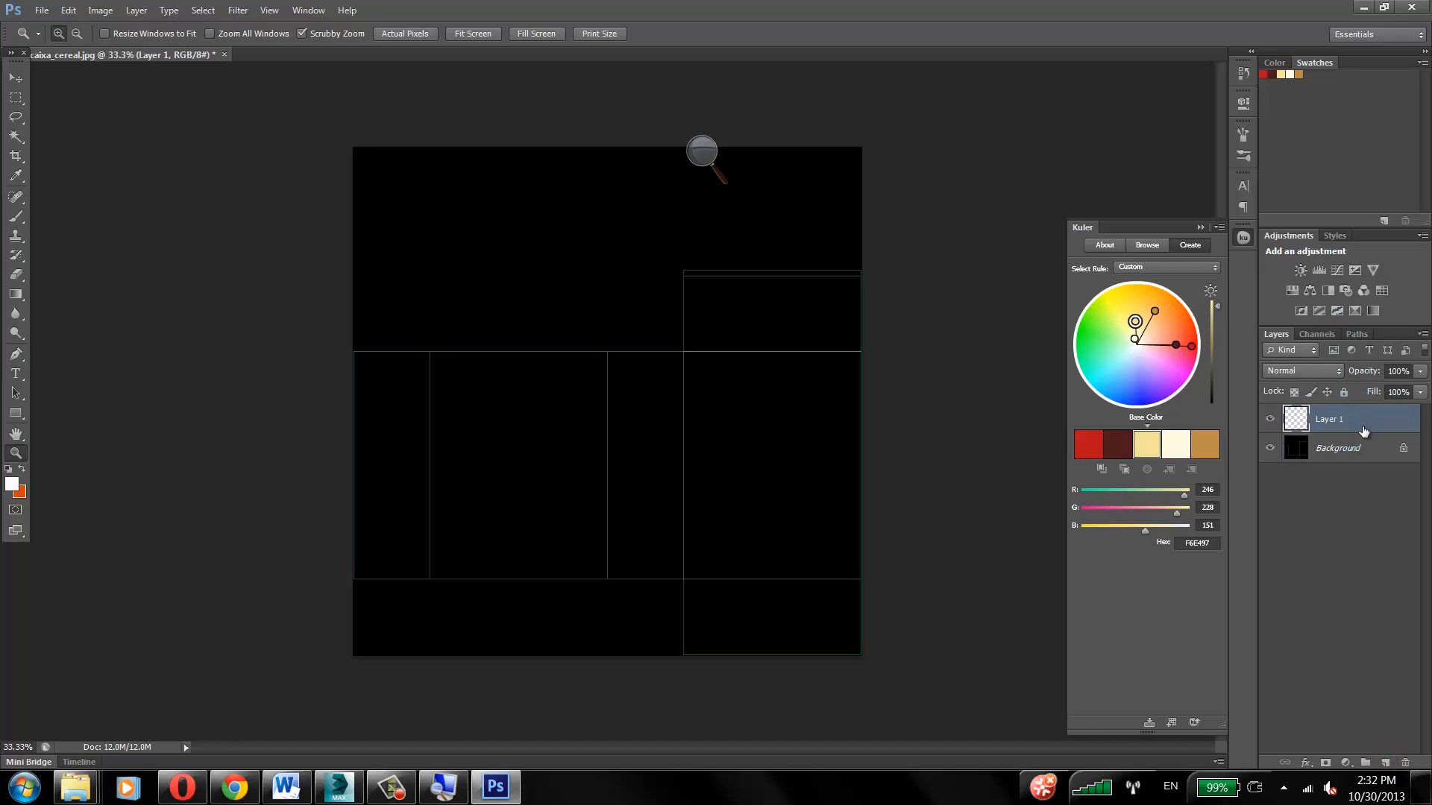
{"action": "double_click", "coordinate": [1333, 420]}
{"action": "key", "text": "Return"}
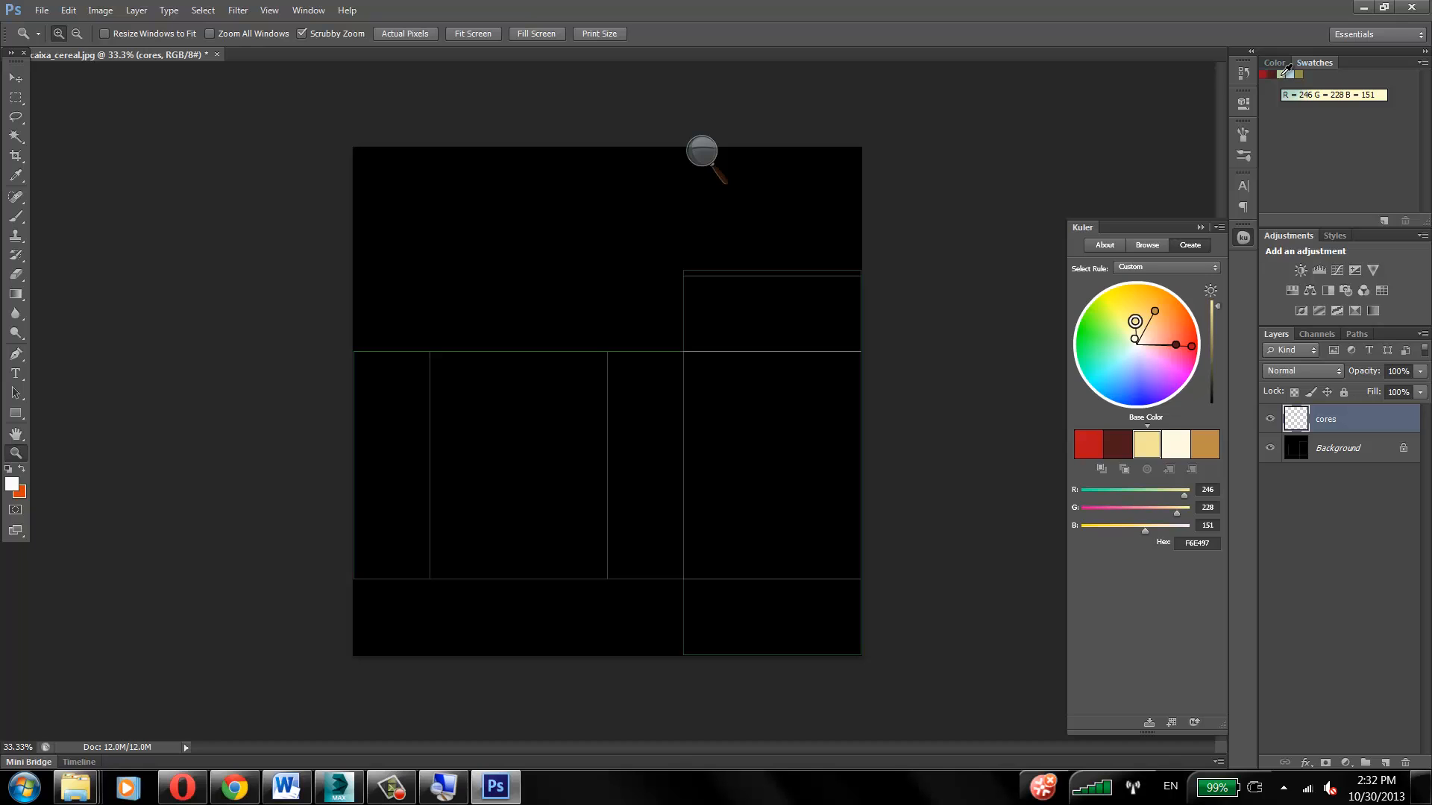
Step: Fill the cores layer with the pale yellow swatch (R 246, G 228, B 151) as the foreground colour
{"action": "left_click", "coordinate": [1284, 74]}
{"action": "left_click", "coordinate": [71, 10]}
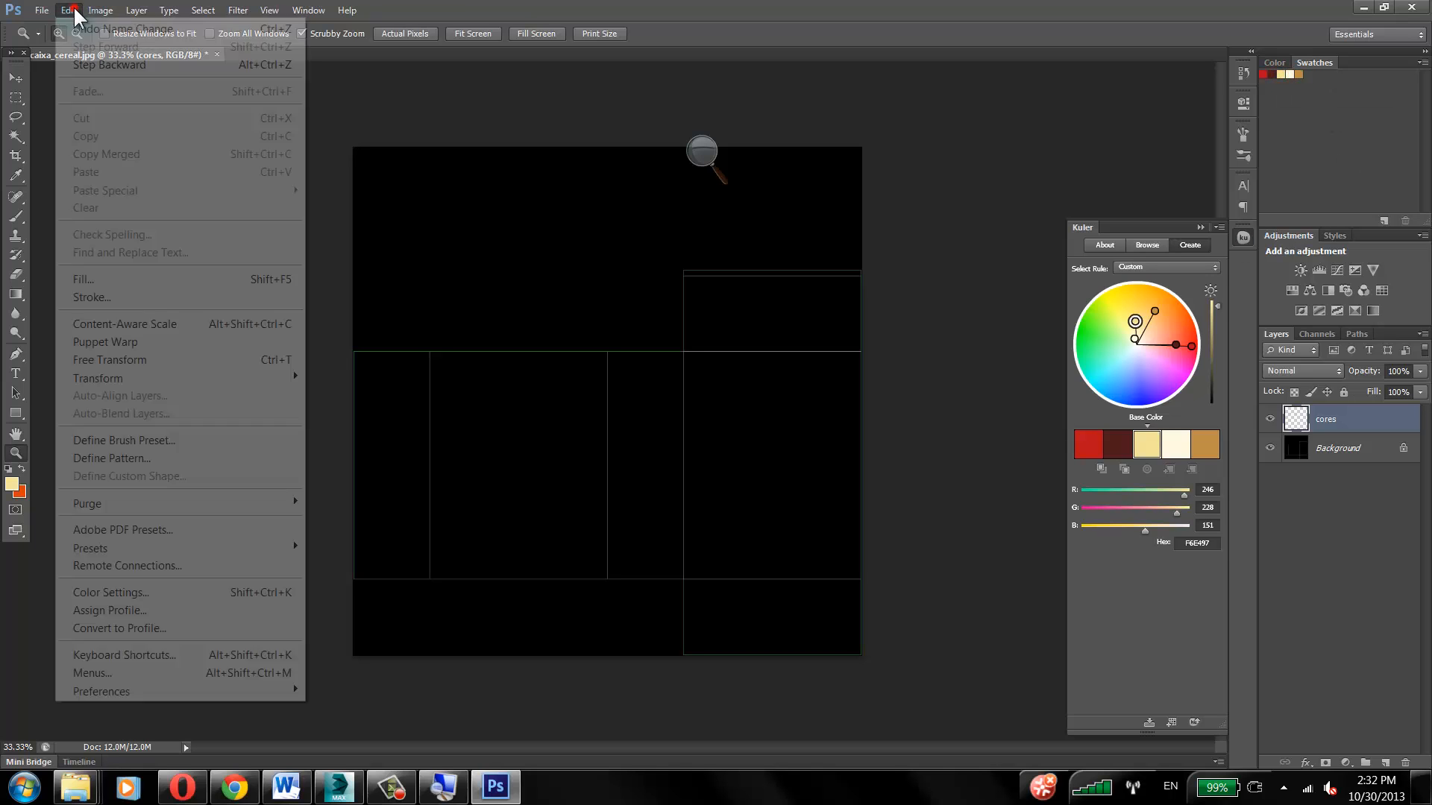
{"action": "left_click", "coordinate": [115, 280]}
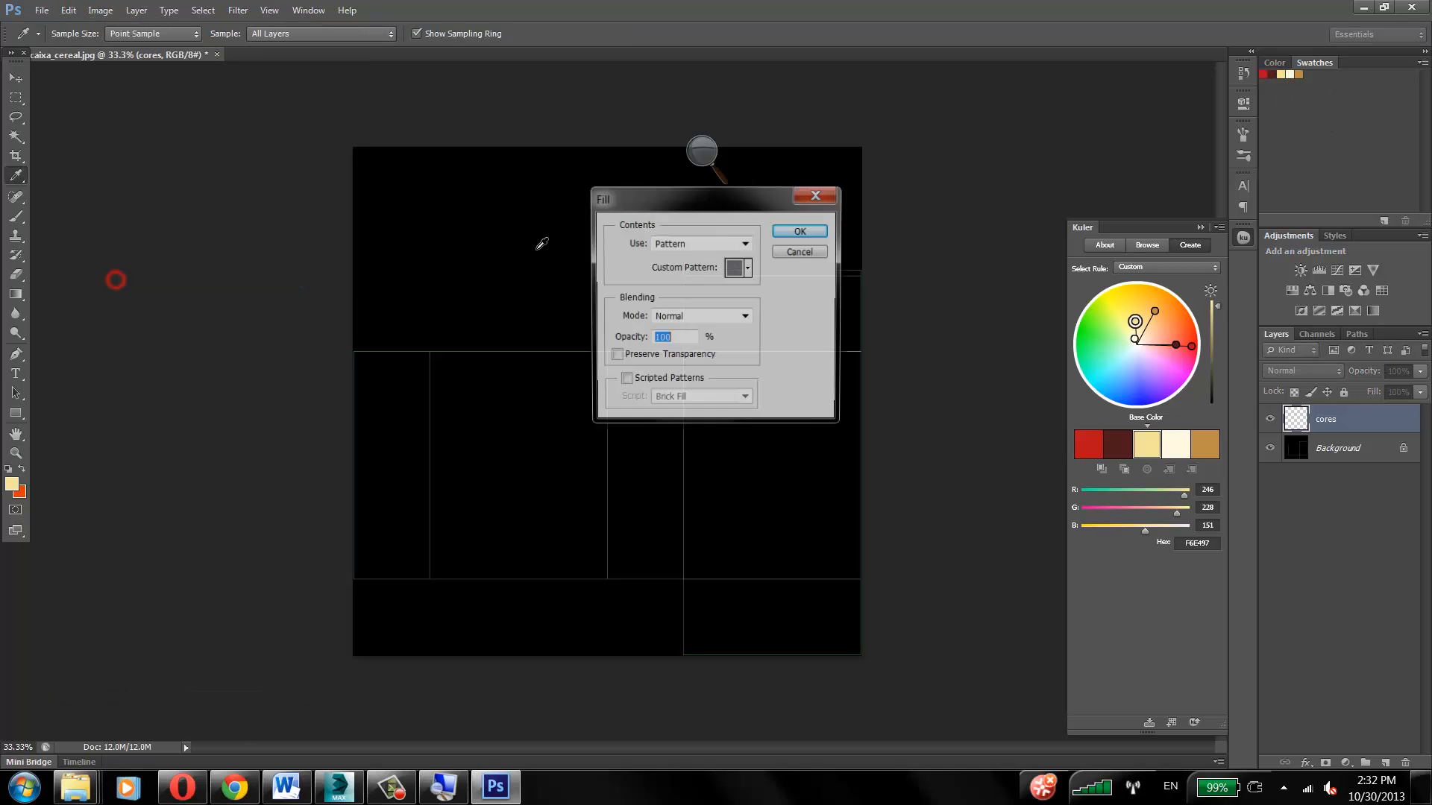
{"action": "left_click", "coordinate": [727, 244]}
{"action": "left_click", "coordinate": [689, 261]}
{"action": "left_click", "coordinate": [801, 232]}
{"action": "key", "text": "z"}
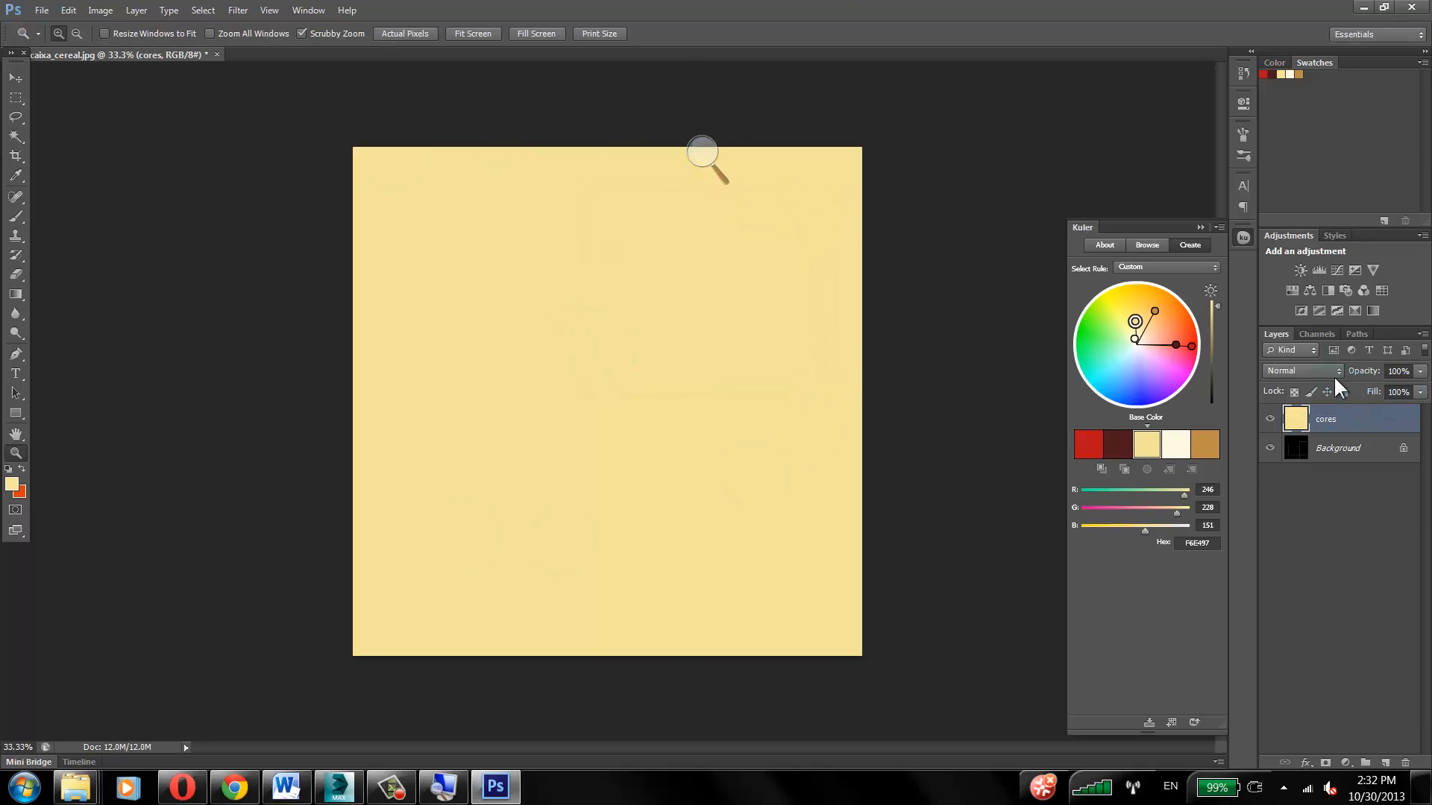
Step: Invert the Background layer's colours and set the cores layer's blending mode to Multiply
{"action": "left_click", "coordinate": [1310, 371]}
{"action": "key", "text": "Escape"}
{"action": "left_click", "coordinate": [1366, 461]}
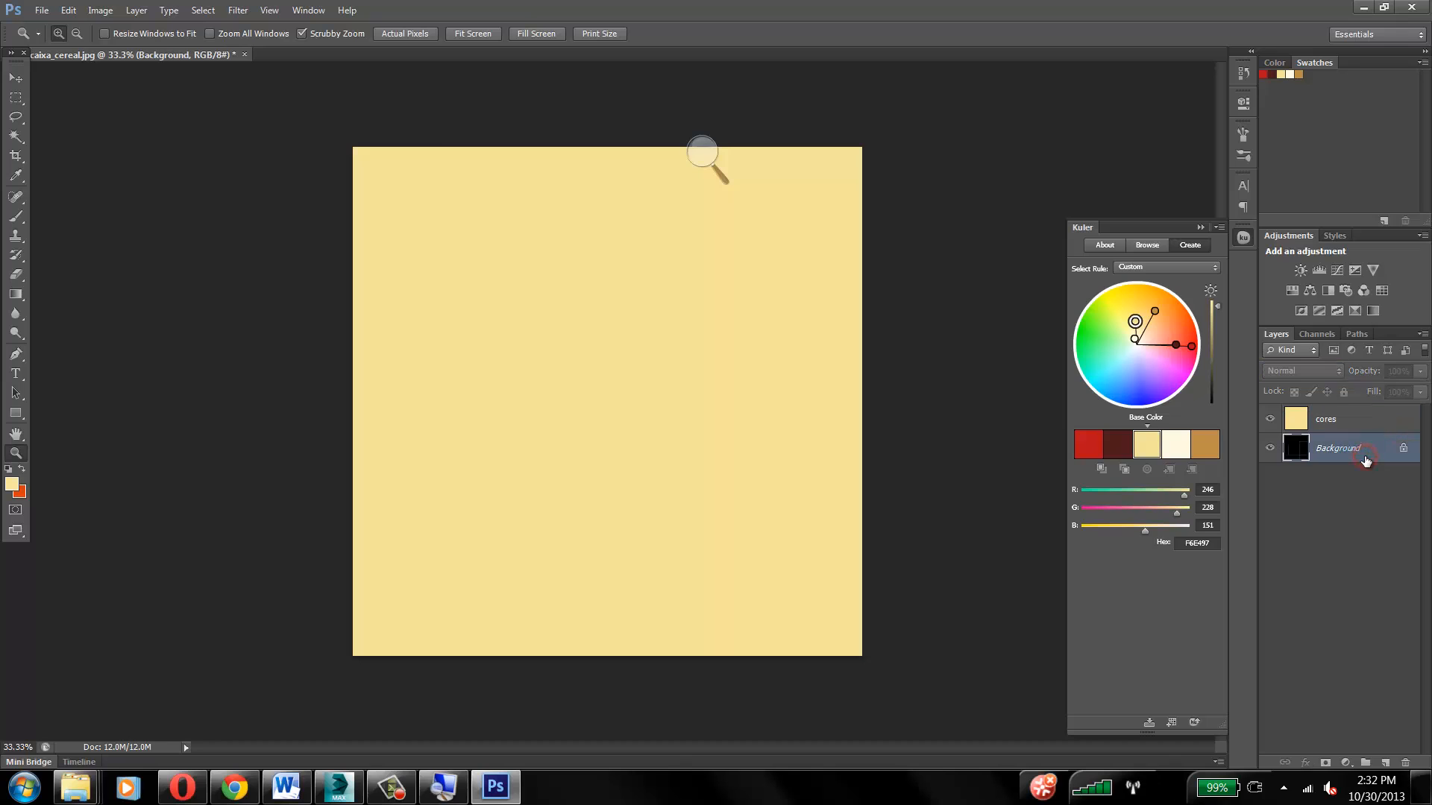
{"action": "key", "text": "ctrl+i"}
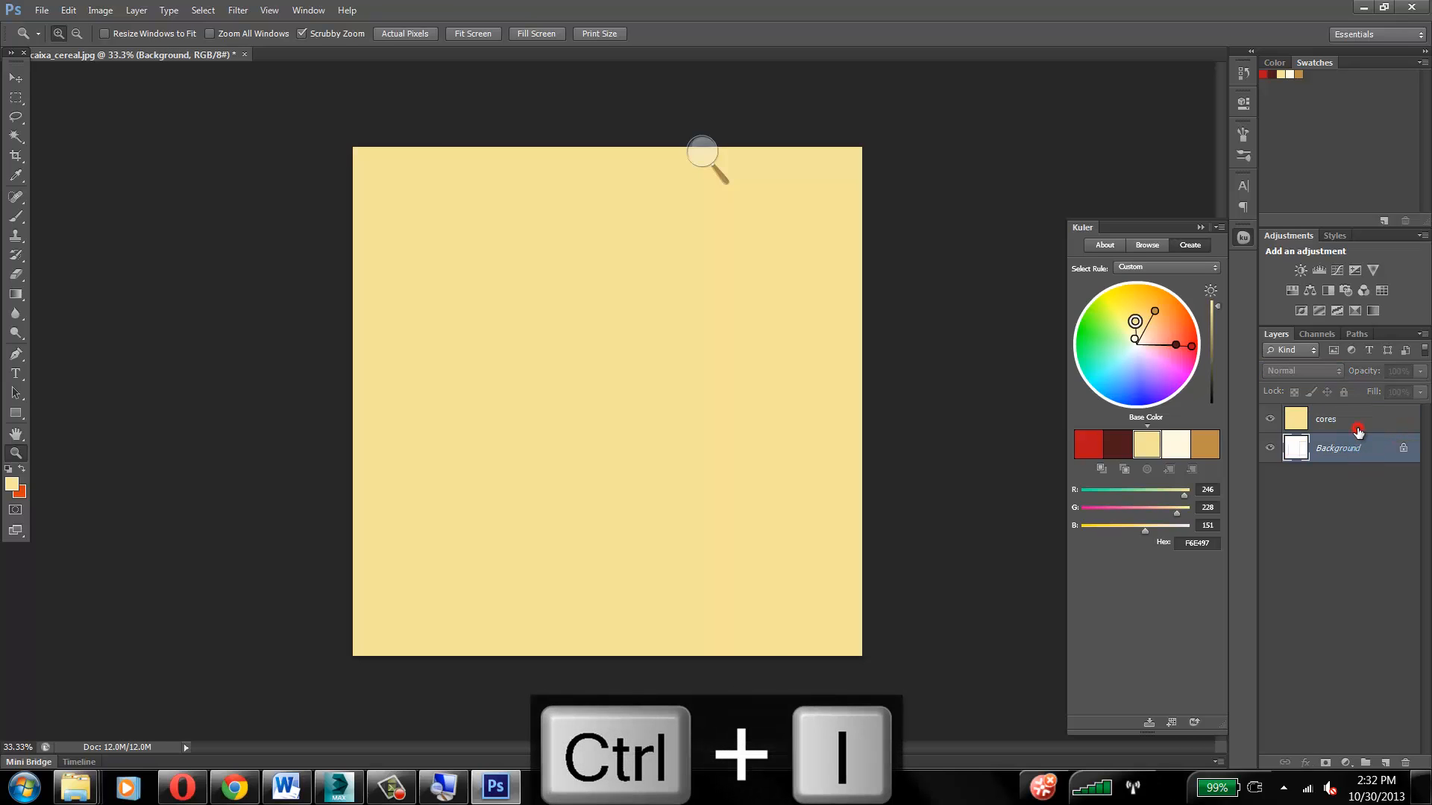
{"action": "left_click", "coordinate": [1356, 423]}
{"action": "left_click", "coordinate": [1303, 371]}
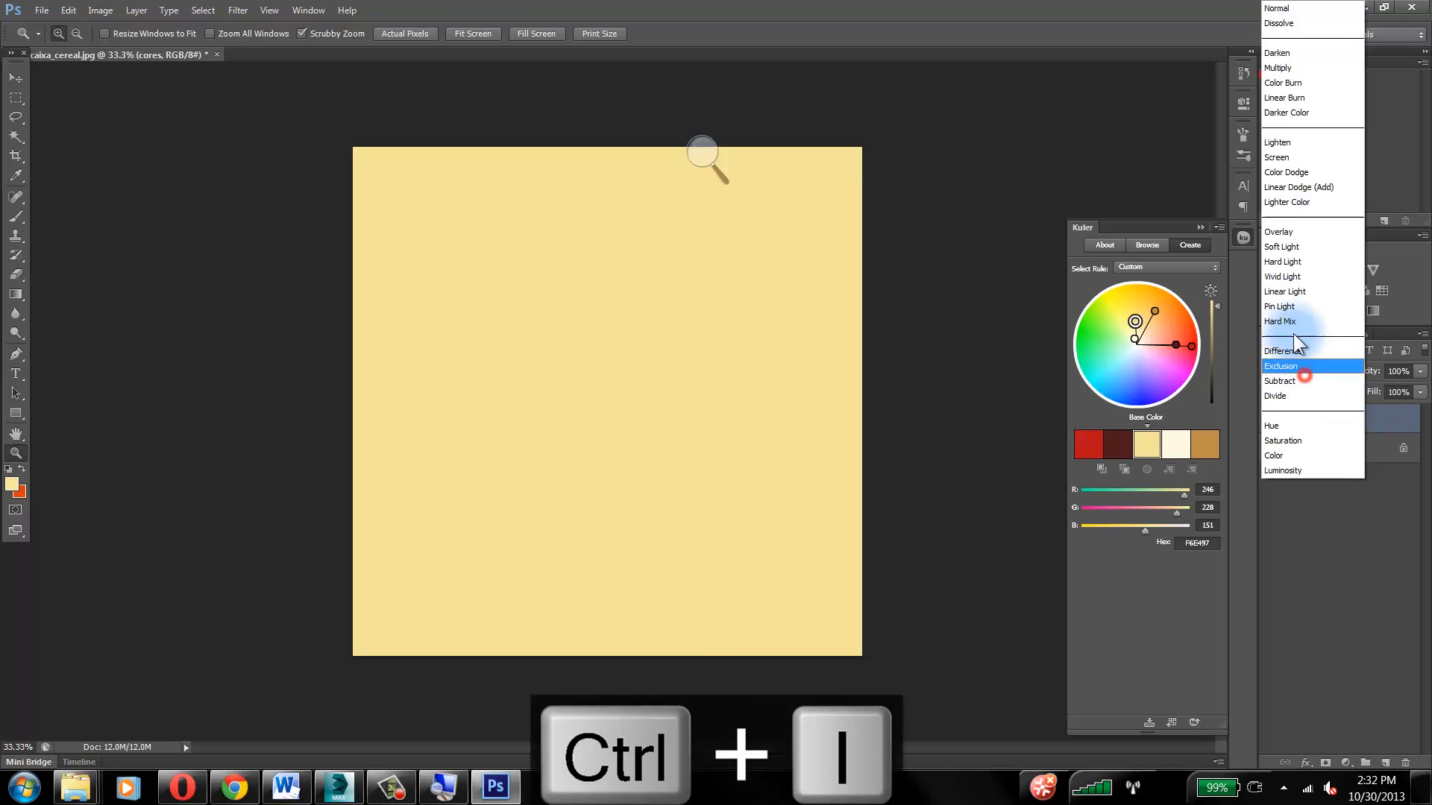
{"action": "left_click", "coordinate": [1287, 69]}
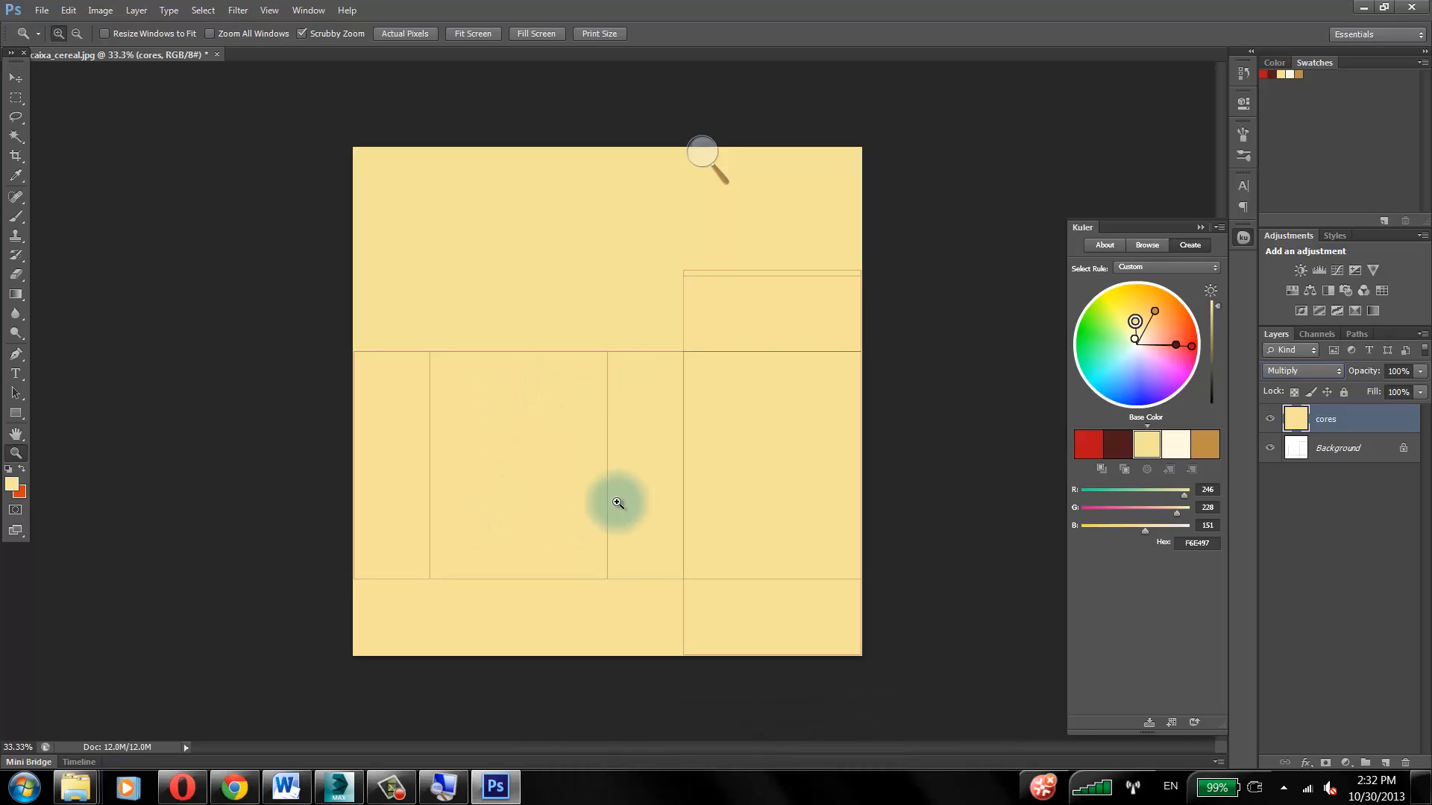
Step: Add the two-line white text "Cereal Killer" in Poplar Std at 200 pt over the front panel of the template
{"action": "left_click", "coordinate": [15, 373]}
{"action": "left_click", "coordinate": [439, 387]}
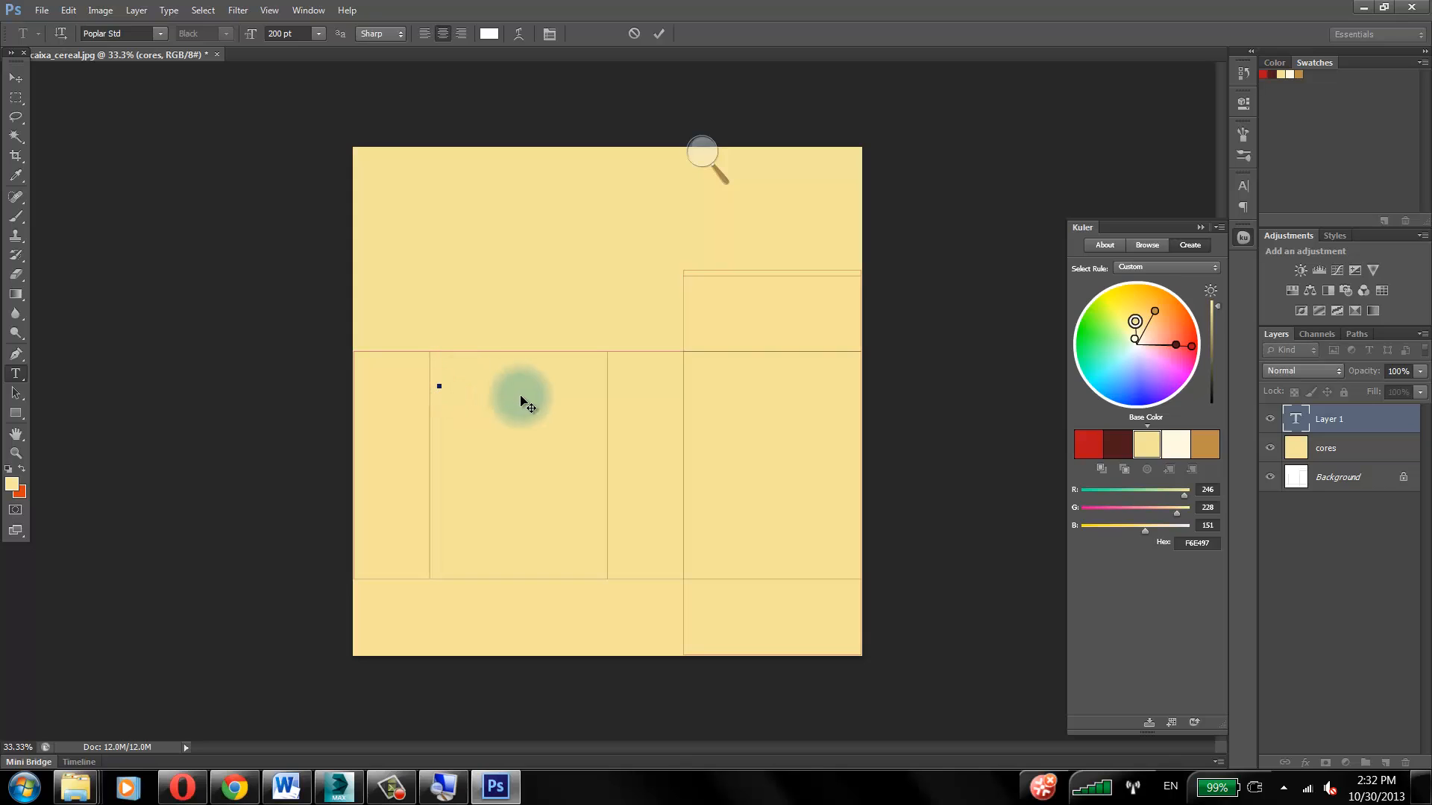
{"action": "type", "text": "Ceral"}
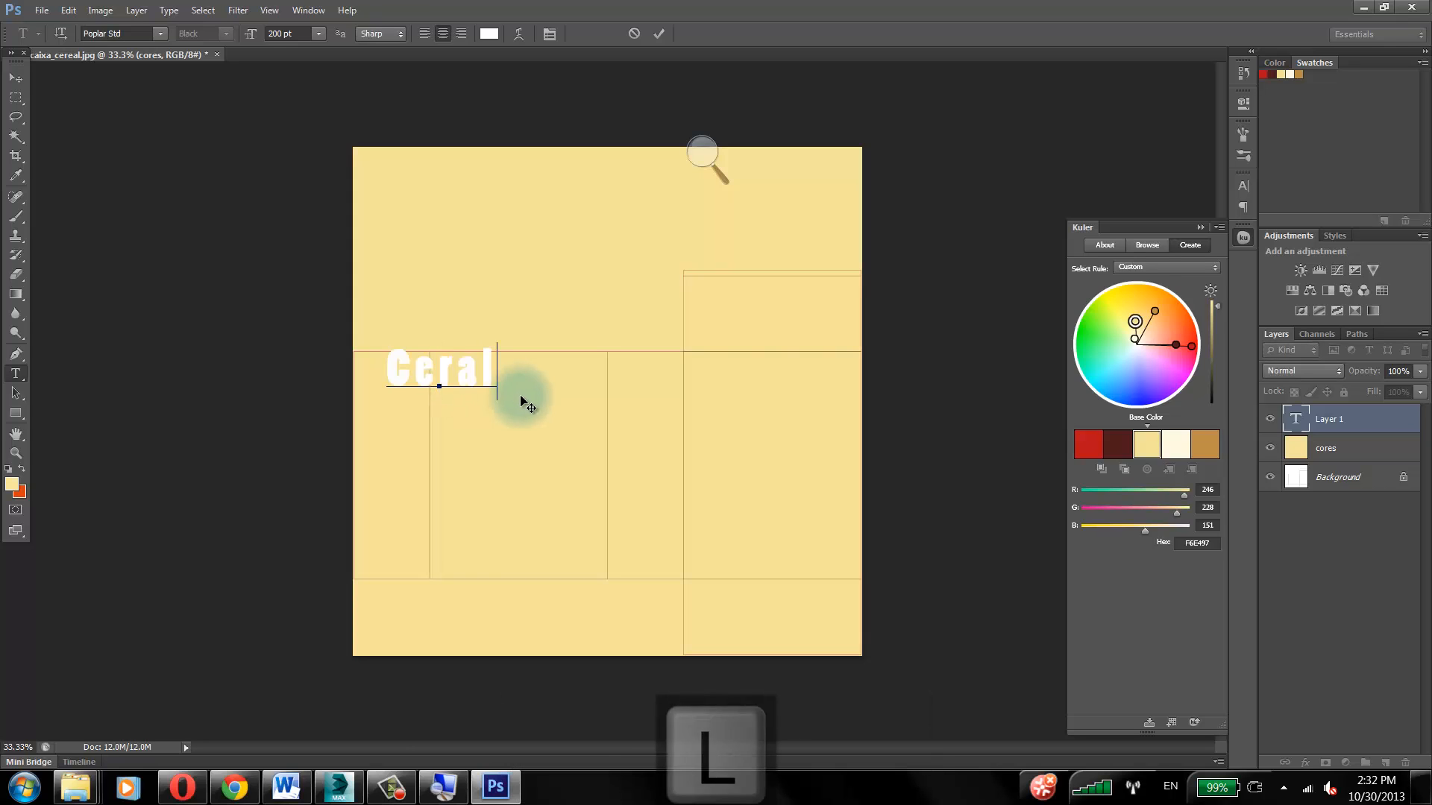
{"action": "key", "text": "Return"}
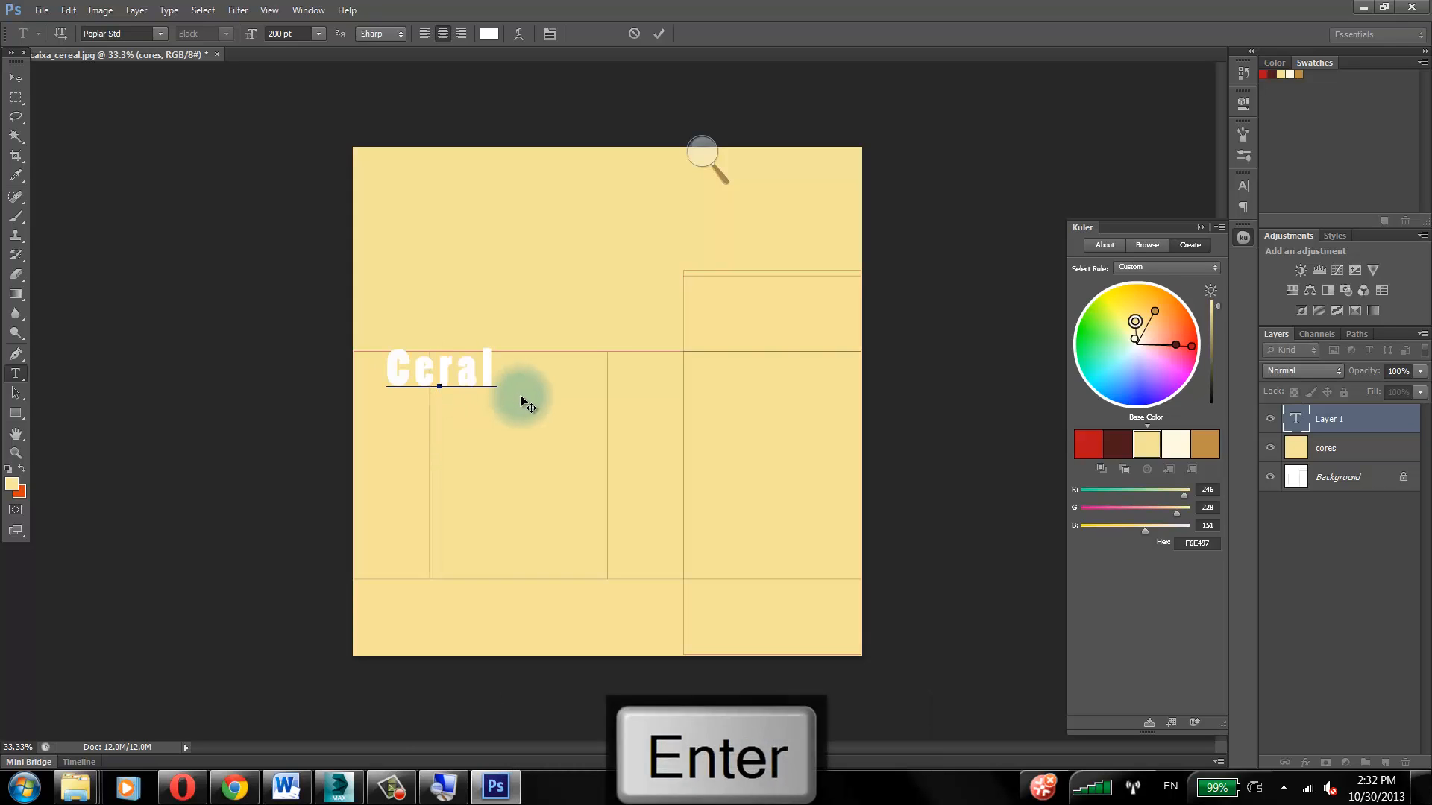
{"action": "type", "text": "Kill"}
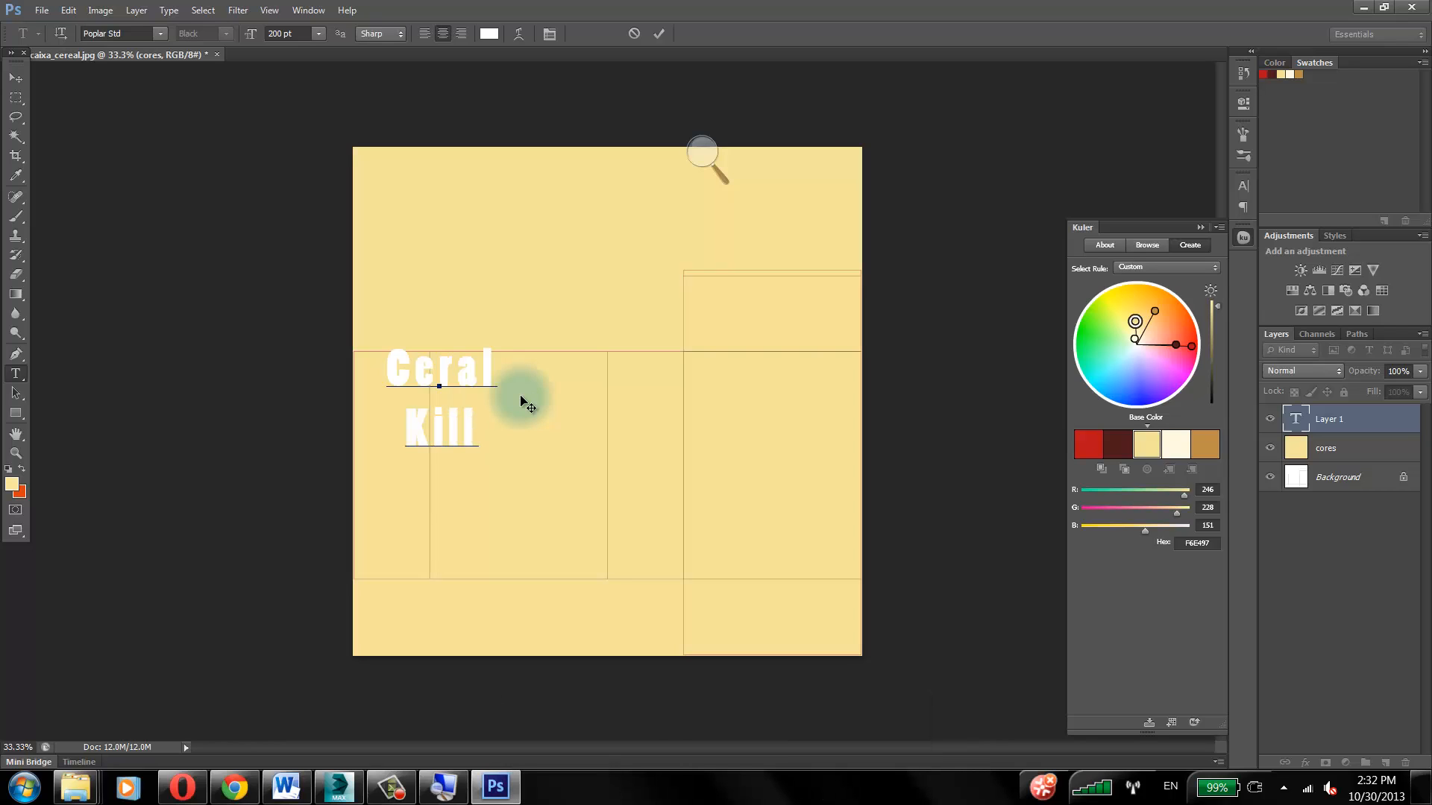
{"action": "type", "text": "er"}
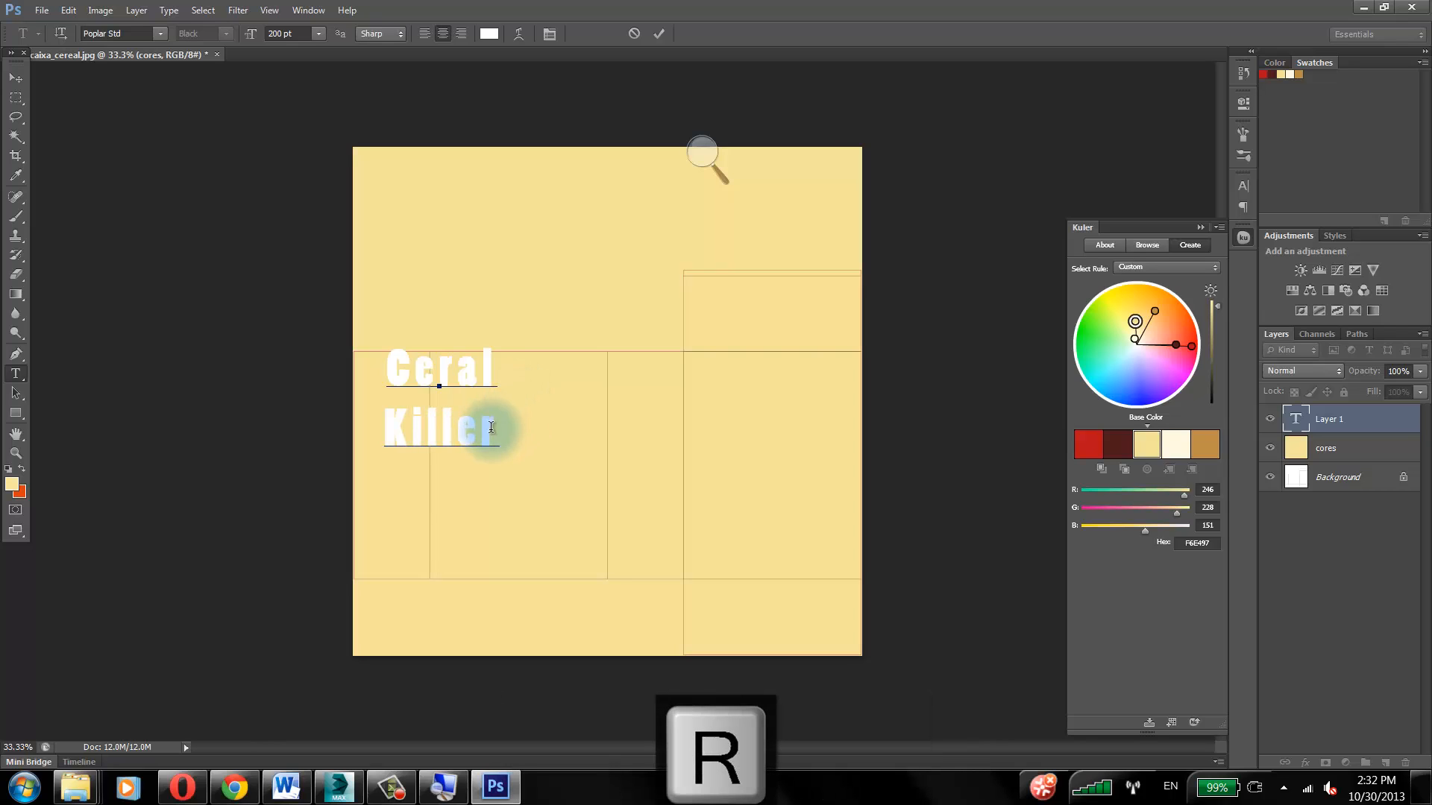
{"action": "left_click_drag", "start_coordinate": [495, 432], "coordinate": [384, 432]}
{"action": "left_click", "coordinate": [470, 373]}
{"action": "type", "text": "e"}
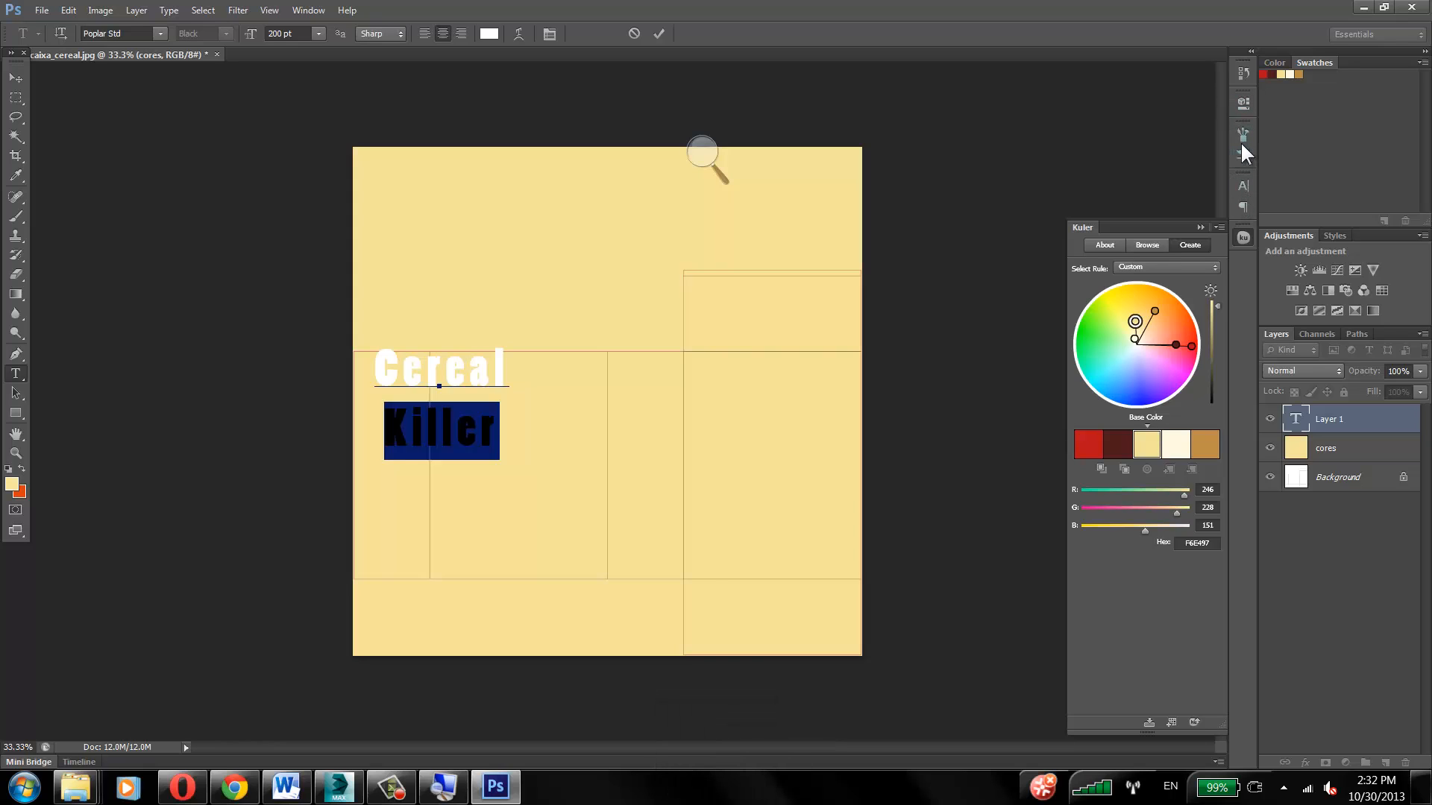
Step: Reduce the font size of the word "Cereal" to 180 pt
{"action": "left_click", "coordinate": [550, 33]}
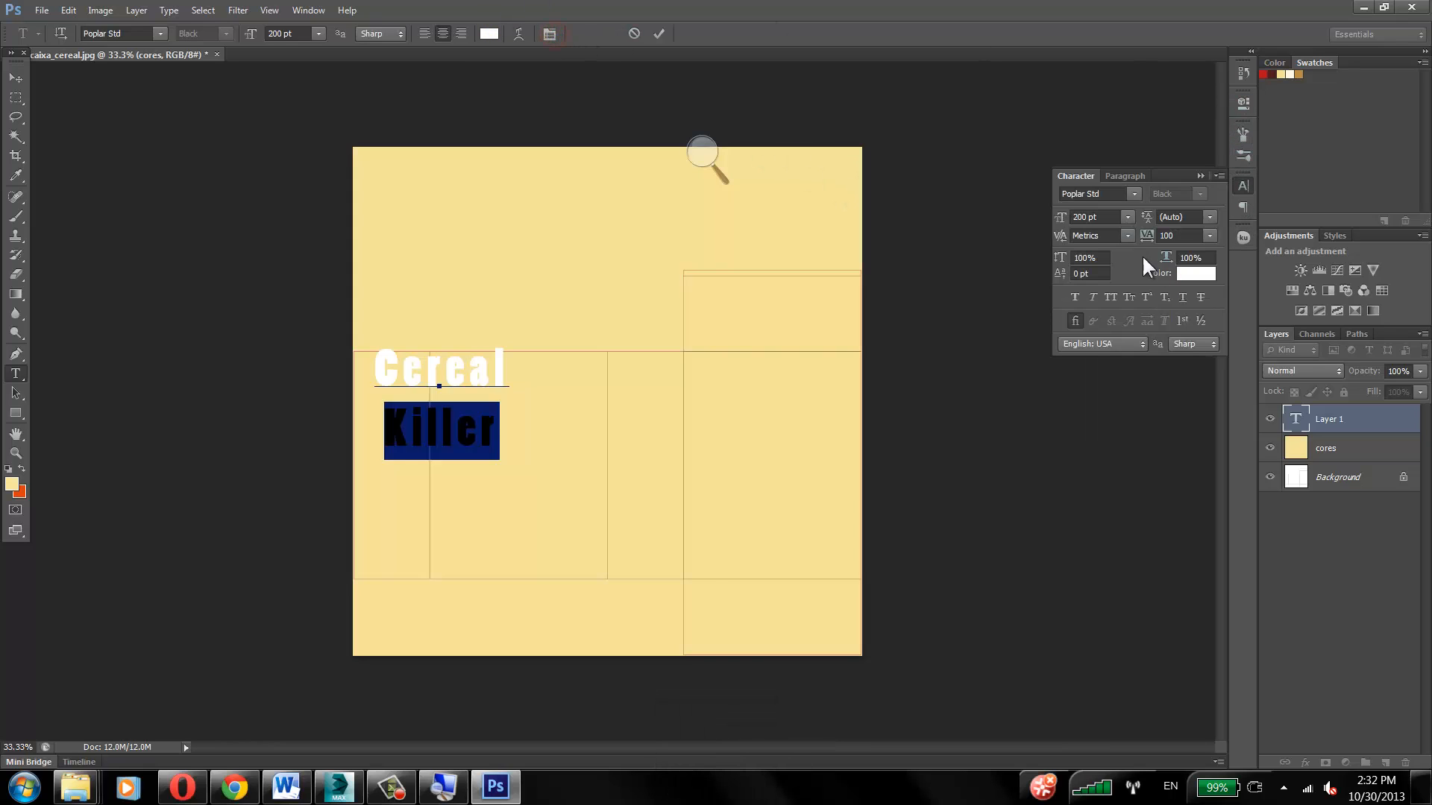
{"action": "left_click", "coordinate": [1108, 215]}
{"action": "left_click", "coordinate": [497, 371]}
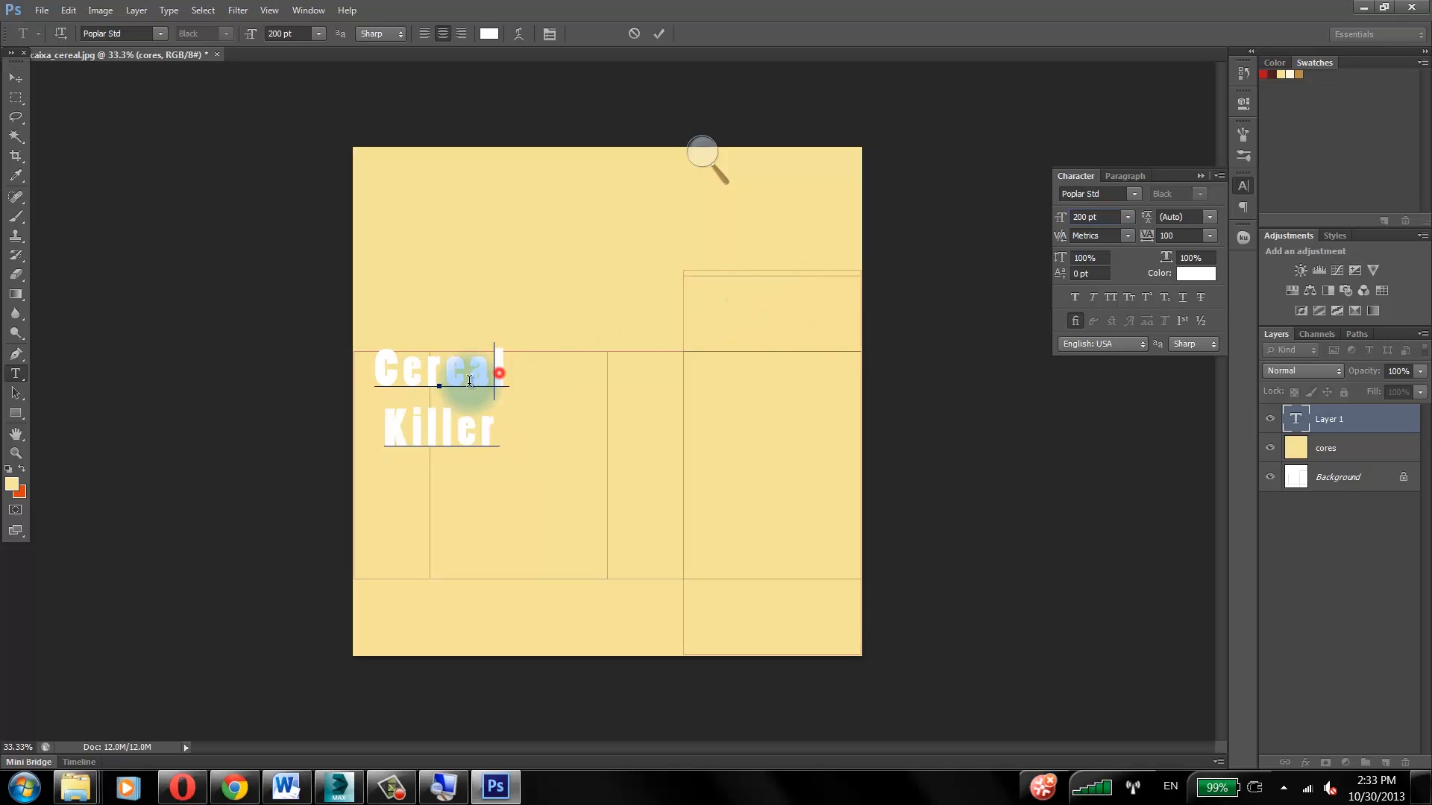
{"action": "left_click_drag", "start_coordinate": [377, 369], "coordinate": [507, 364]}
{"action": "left_click", "coordinate": [508, 364]}
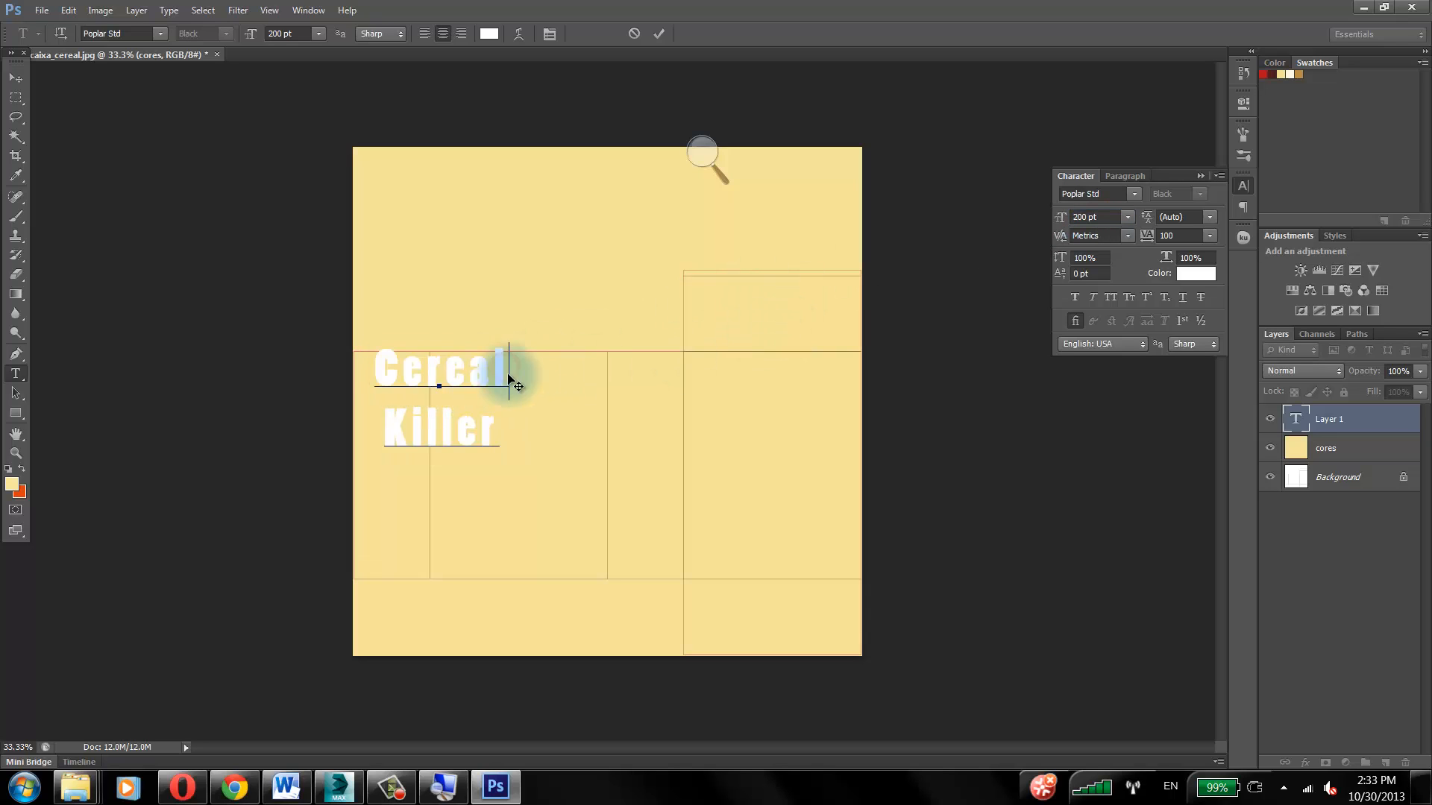
{"action": "left_click_drag", "start_coordinate": [375, 371], "coordinate": [521, 368]}
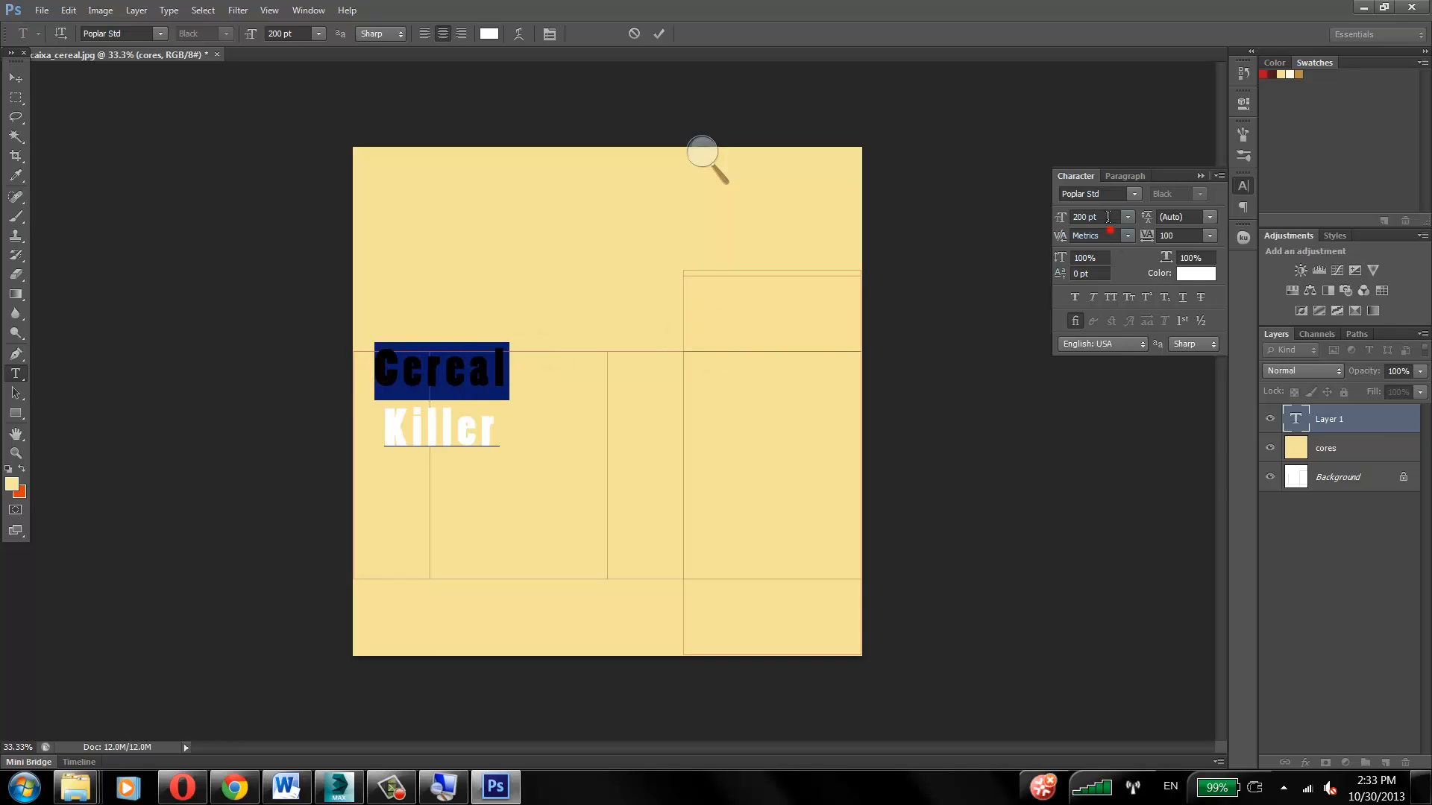
{"action": "left_click", "coordinate": [1108, 217]}
{"action": "double_click", "coordinate": [1105, 217]}
{"action": "type", "text": "180"}
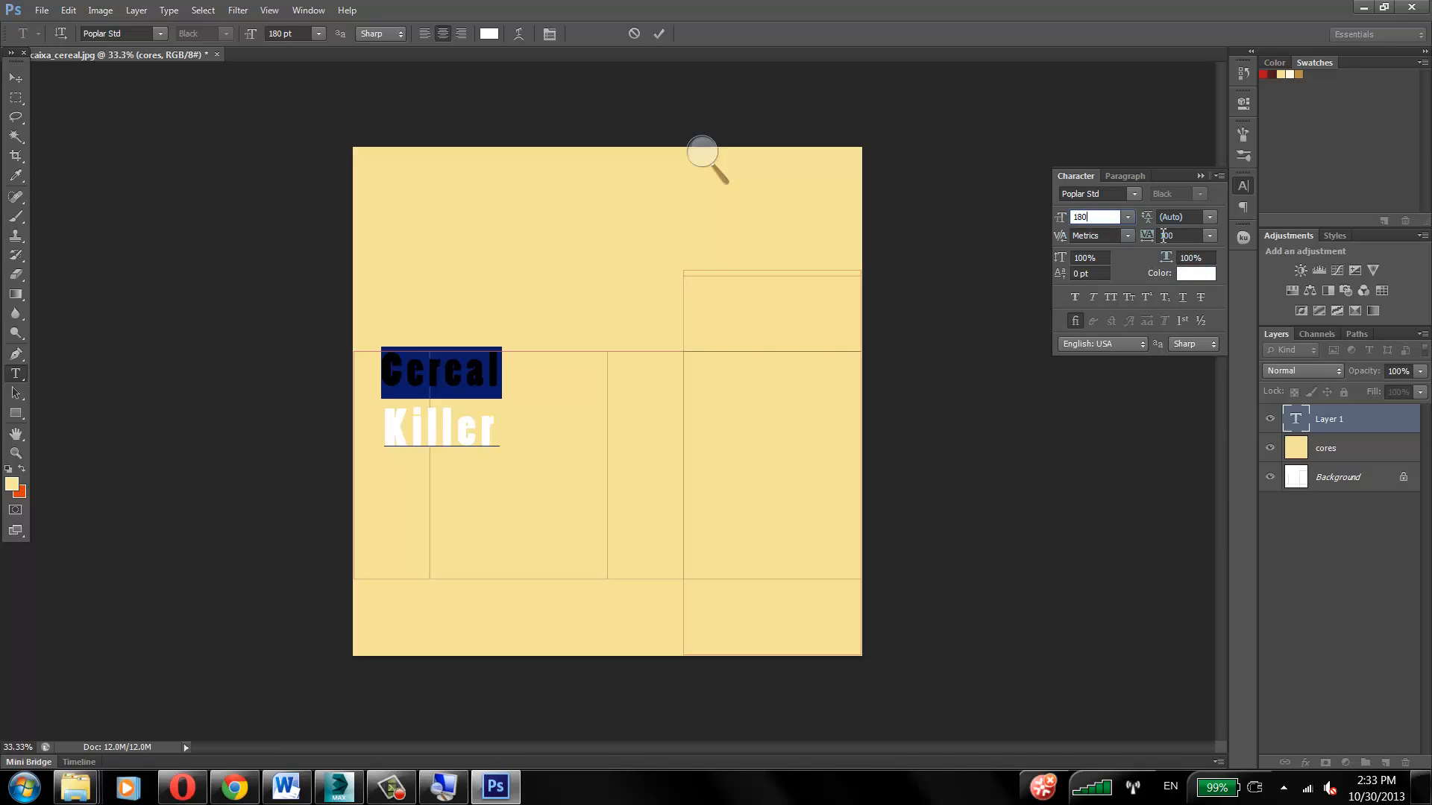
Step: Tighten the line spacing by setting the leading of both text lines to 160 pt
{"action": "left_click", "coordinate": [1209, 217]}
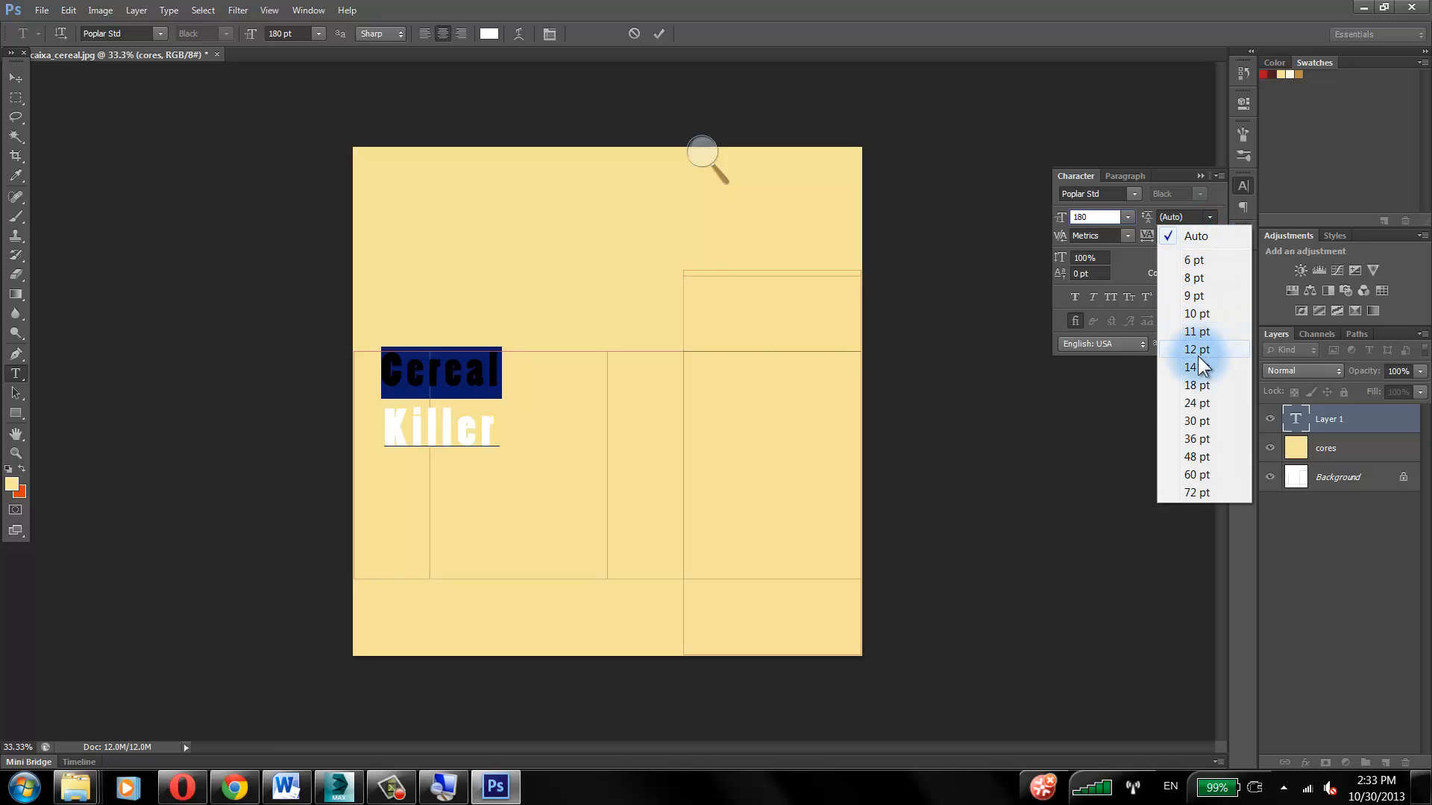
{"action": "left_click", "coordinate": [1197, 492]}
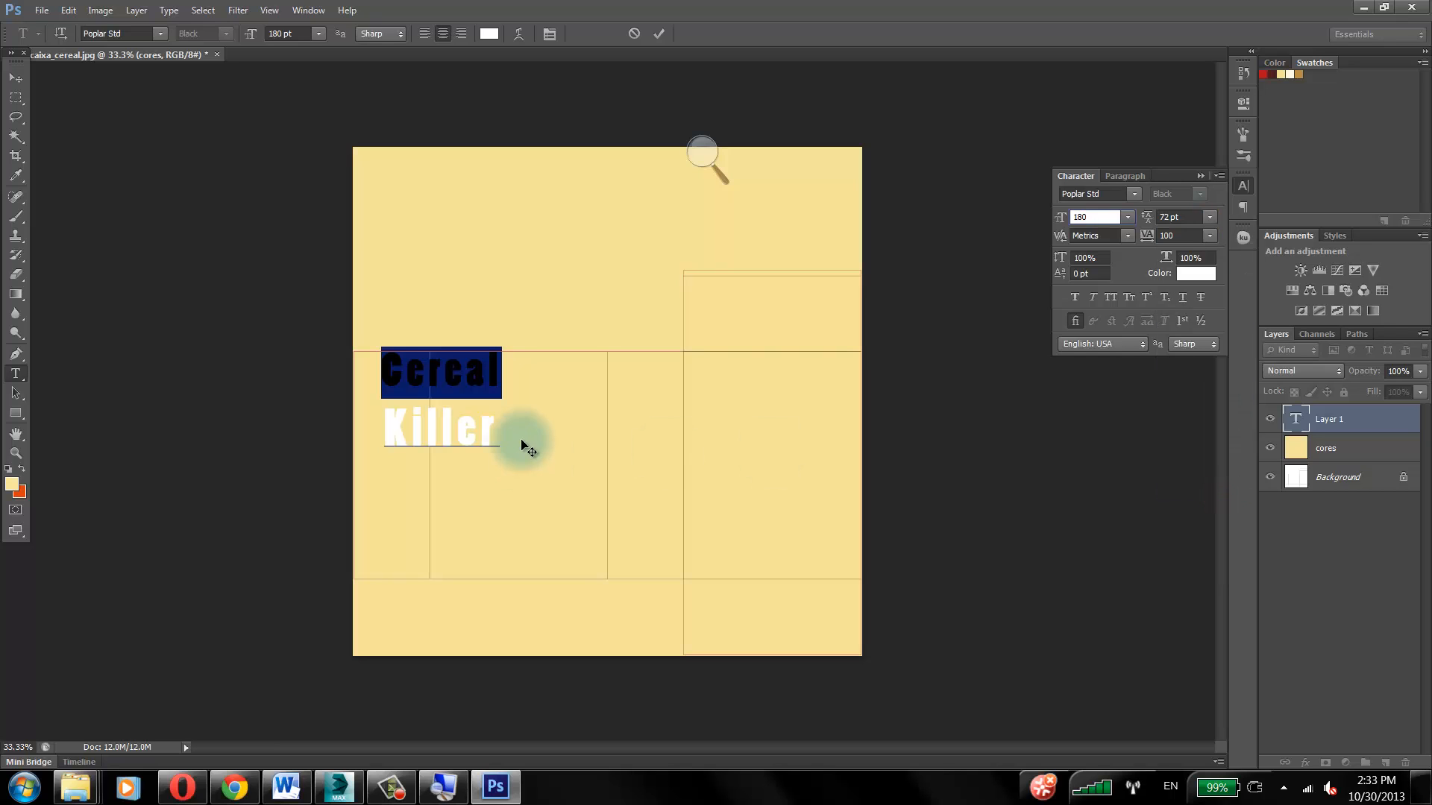
{"action": "double_click", "coordinate": [498, 426]}
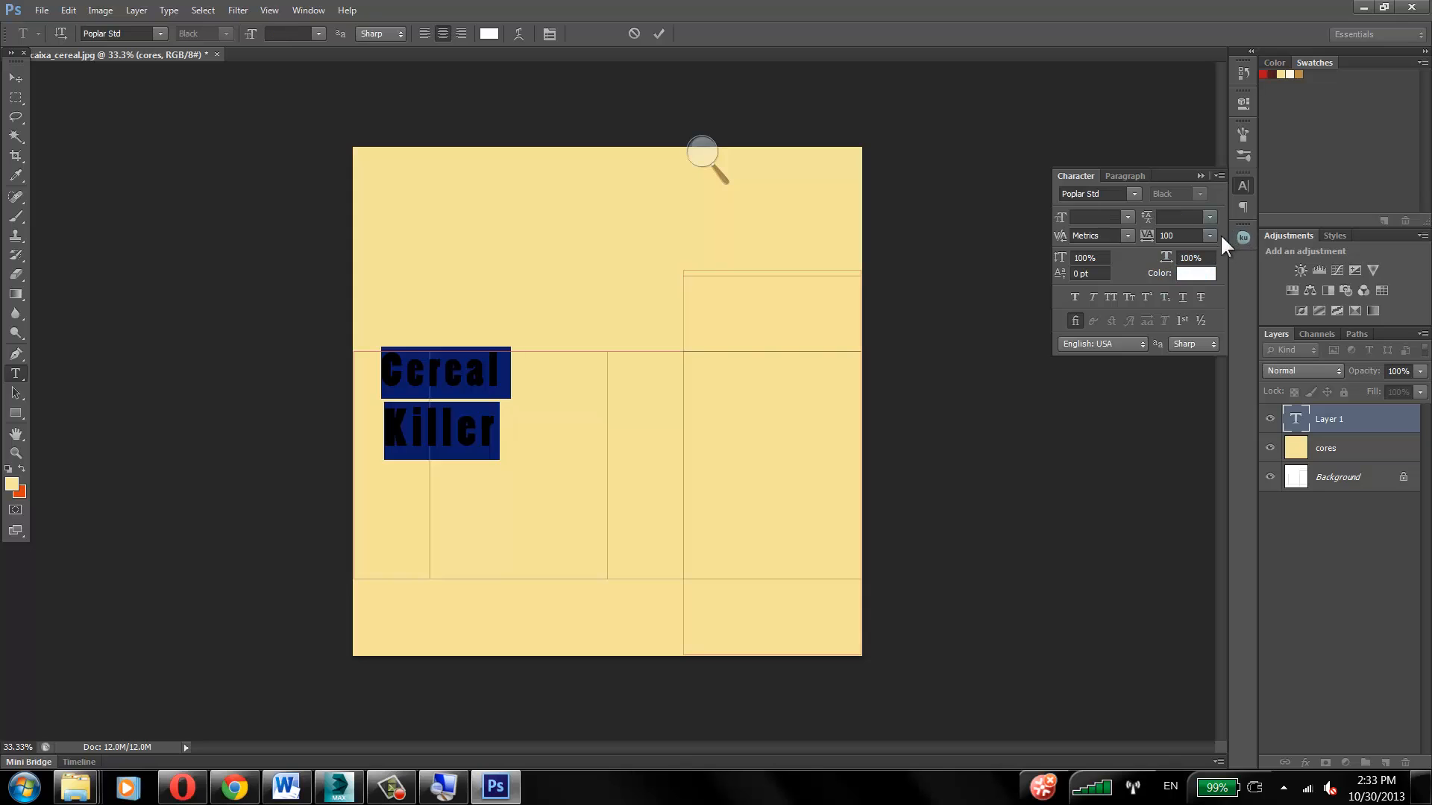
{"action": "left_click", "coordinate": [1210, 217]}
{"action": "left_click", "coordinate": [1197, 492]}
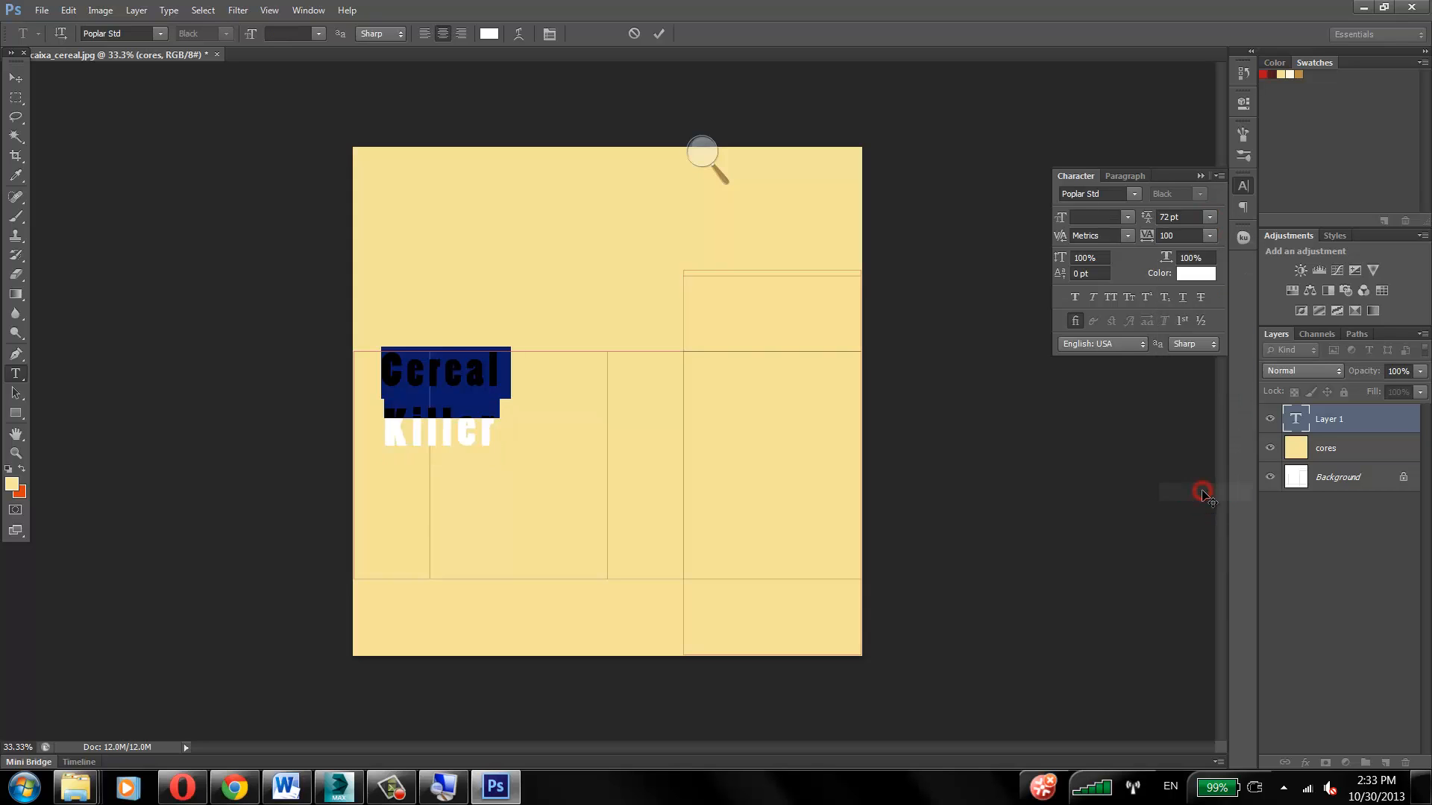
{"action": "left_click", "coordinate": [1190, 216]}
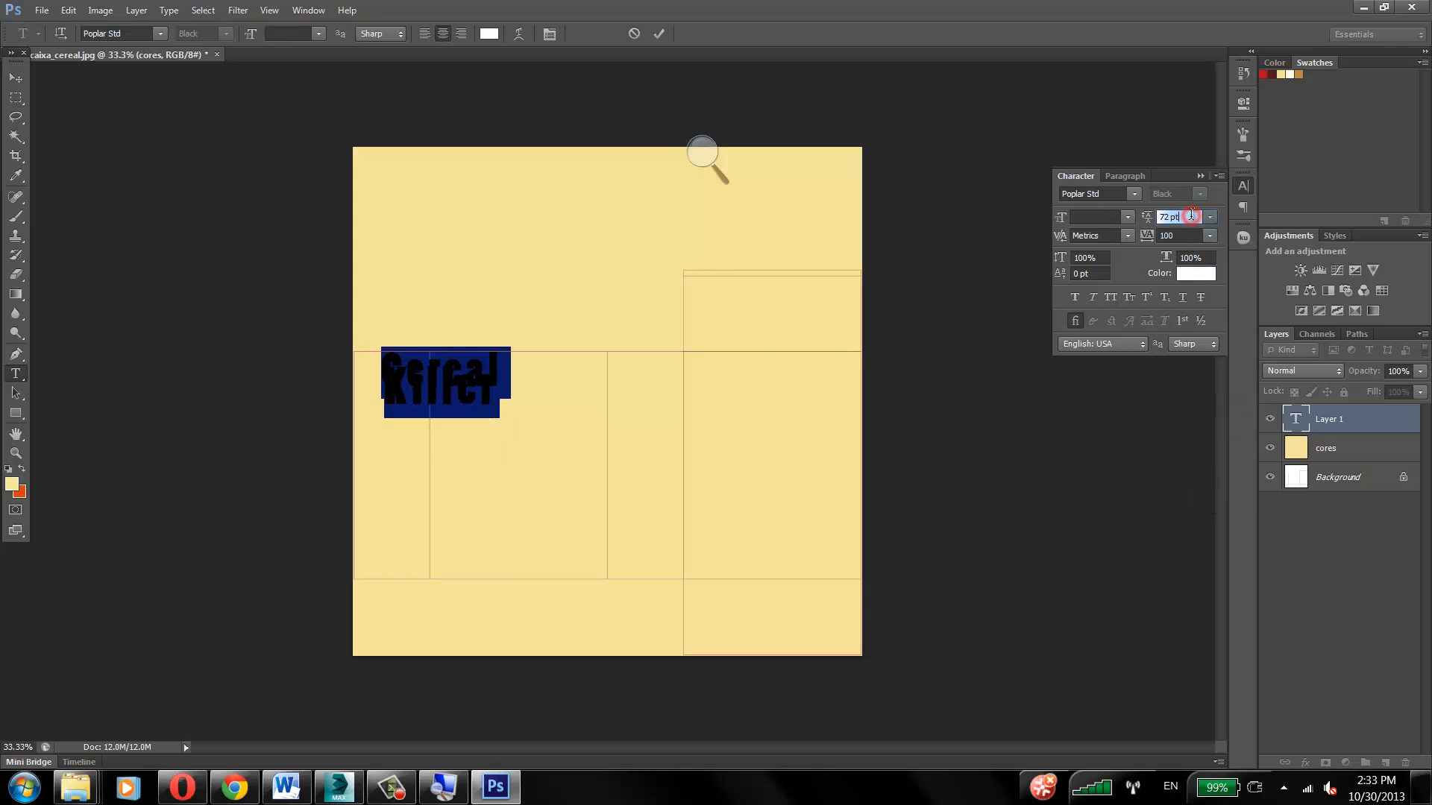
{"action": "key", "text": "Up"}
{"action": "key", "text": "Up"}
{"action": "key", "text": "Up"}
{"action": "key", "text": "Up"}
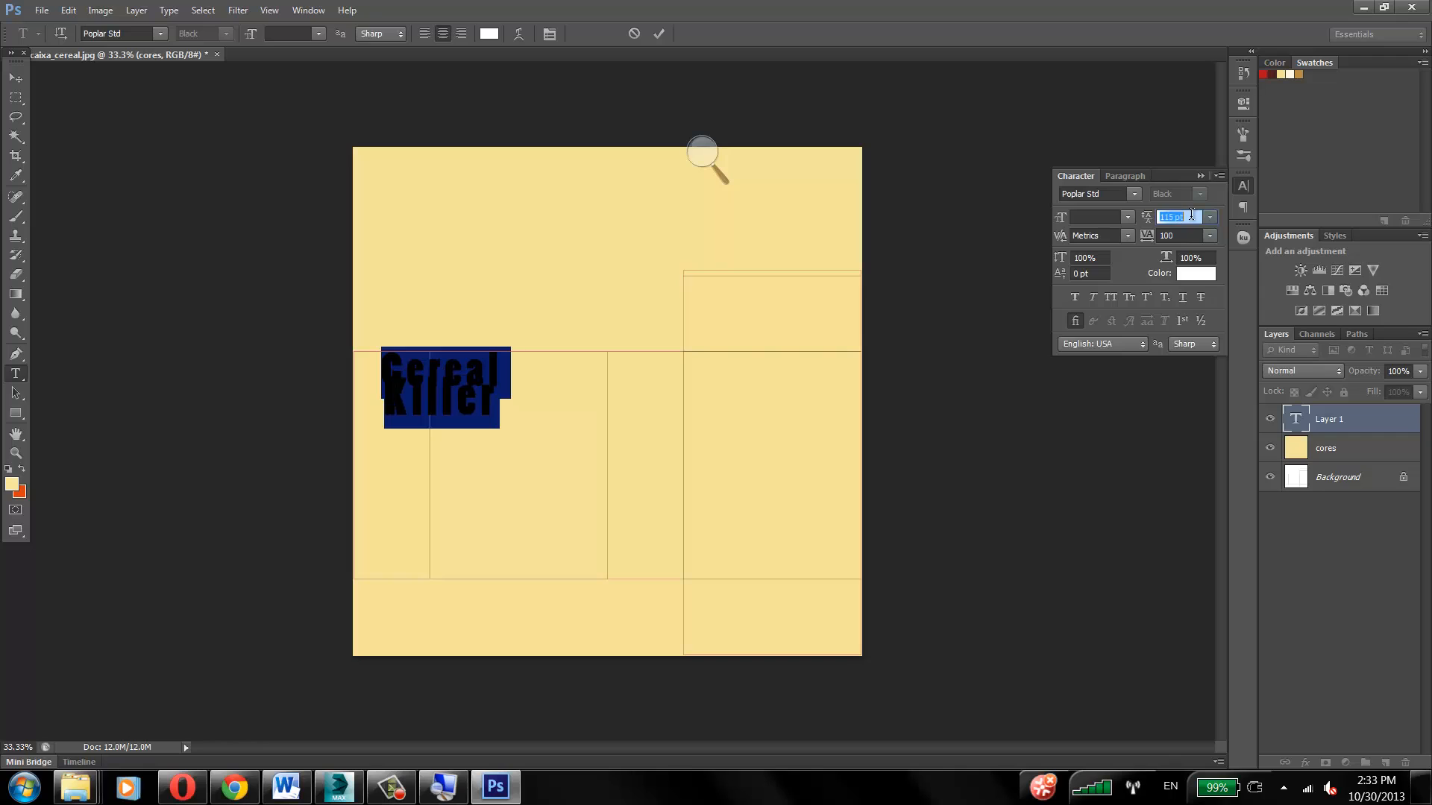
{"action": "type", "text": "160"}
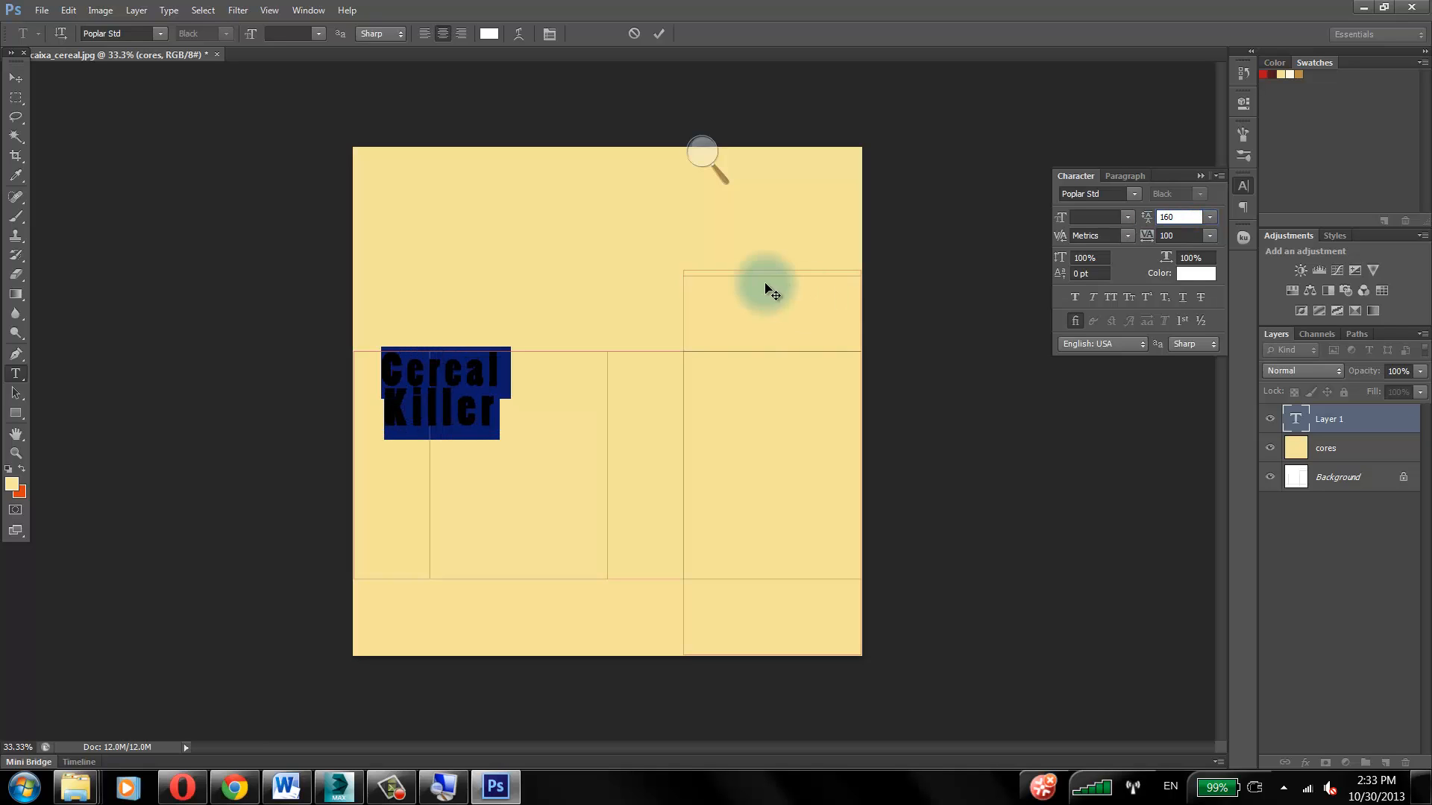
Step: Set the tracking of the word "Cereal" to 75 so it matches the width of "Killer"
{"action": "left_click_drag", "start_coordinate": [379, 388], "coordinate": [492, 364]}
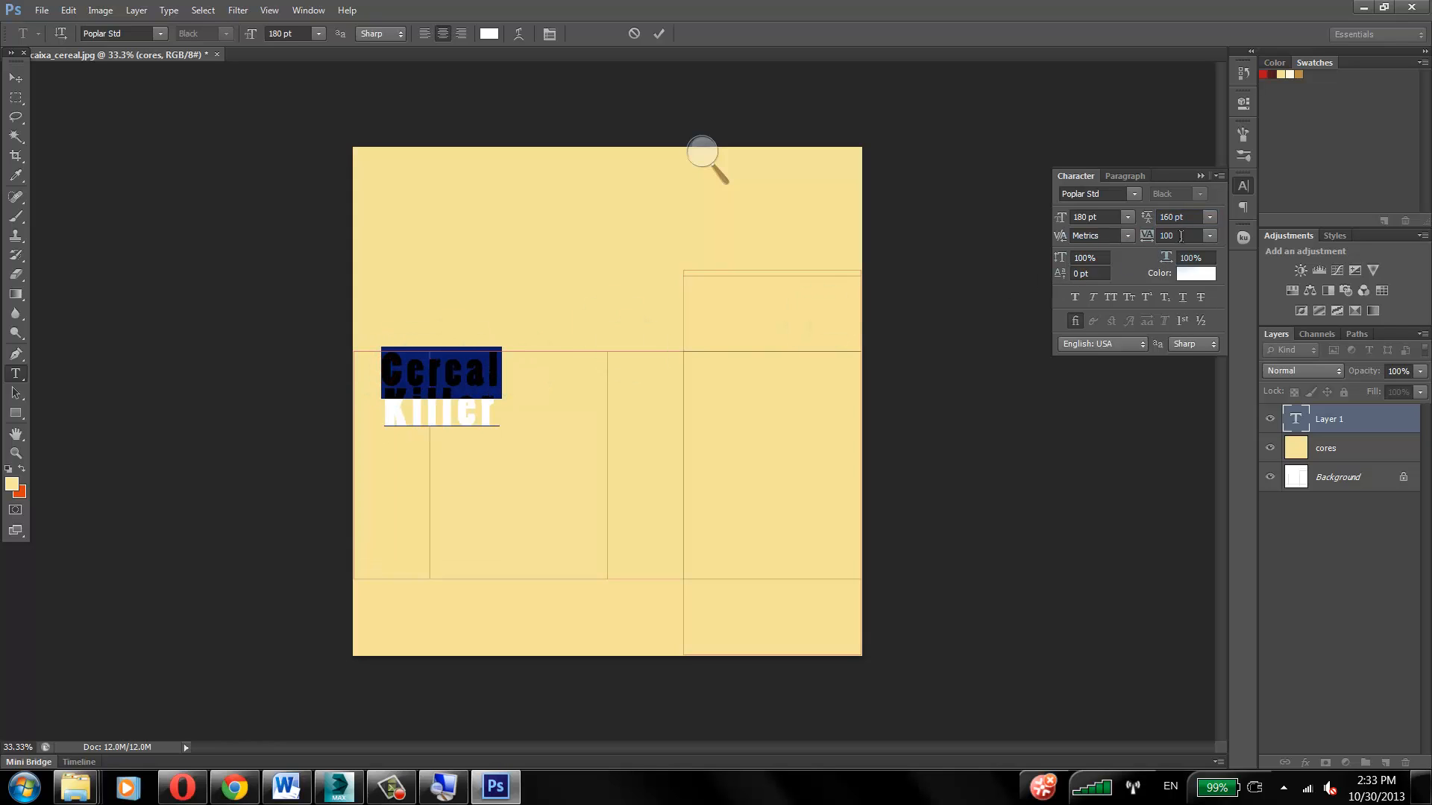
{"action": "left_click_drag", "start_coordinate": [1208, 235], "coordinate": [1205, 455]}
{"action": "left_click", "coordinate": [400, 371]}
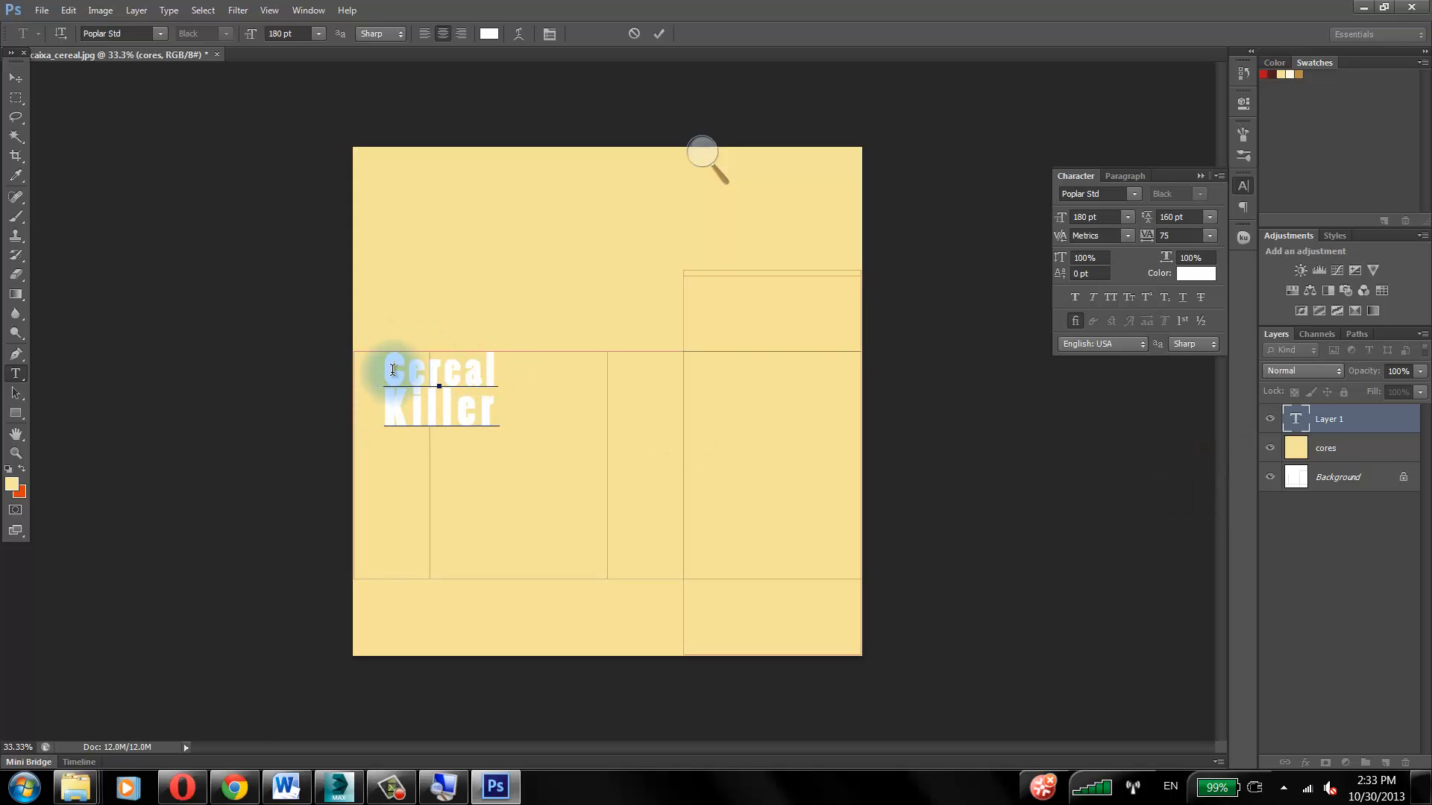
Step: Position the title in the upper part of the front panel and colour it with the dark brown swatch (#4c1b1b)
{"action": "left_click", "coordinate": [16, 78]}
{"action": "left_click_drag", "start_coordinate": [417, 386], "coordinate": [468, 392]}
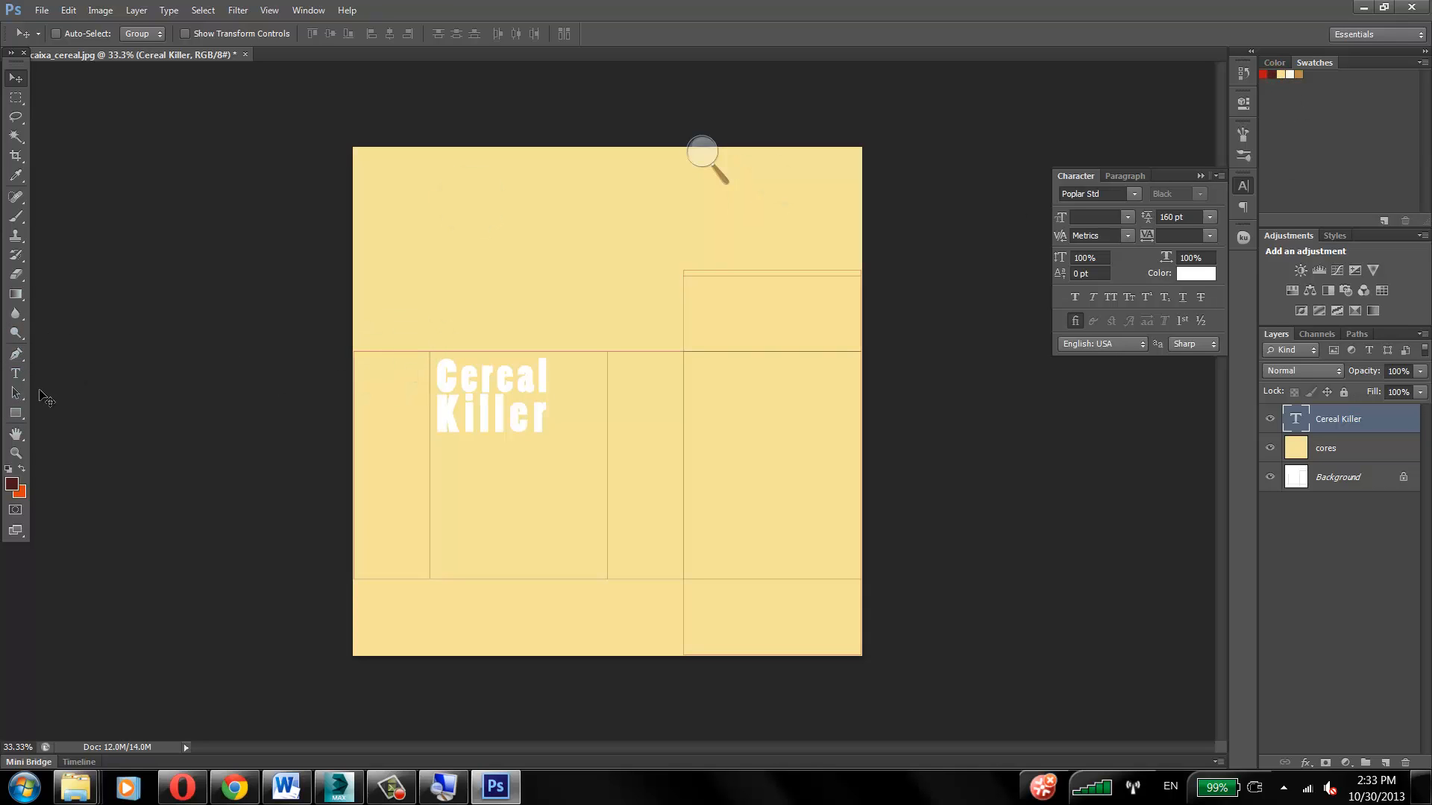
{"action": "left_click", "coordinate": [15, 374]}
{"action": "left_click", "coordinate": [488, 33]}
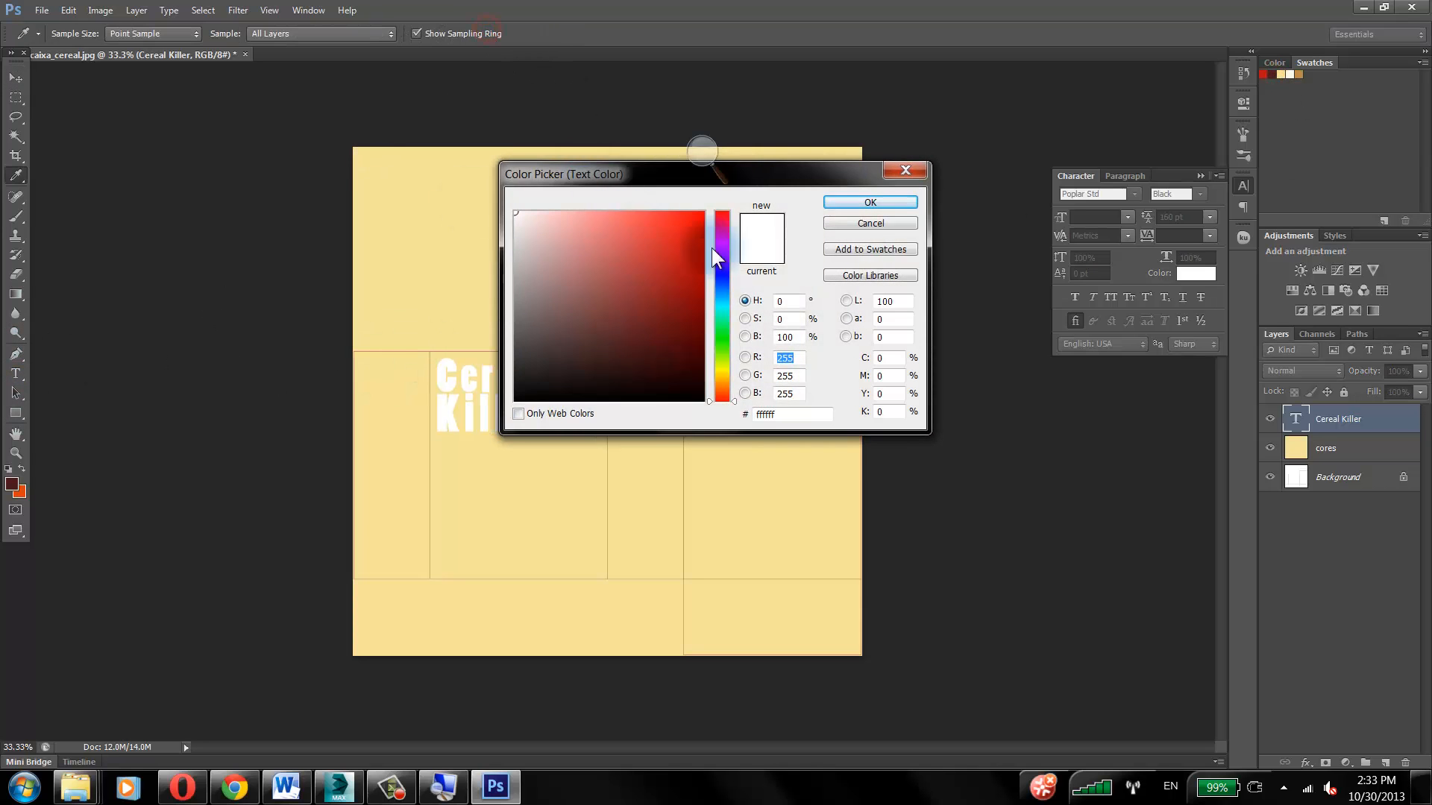
{"action": "left_click", "coordinate": [1272, 74]}
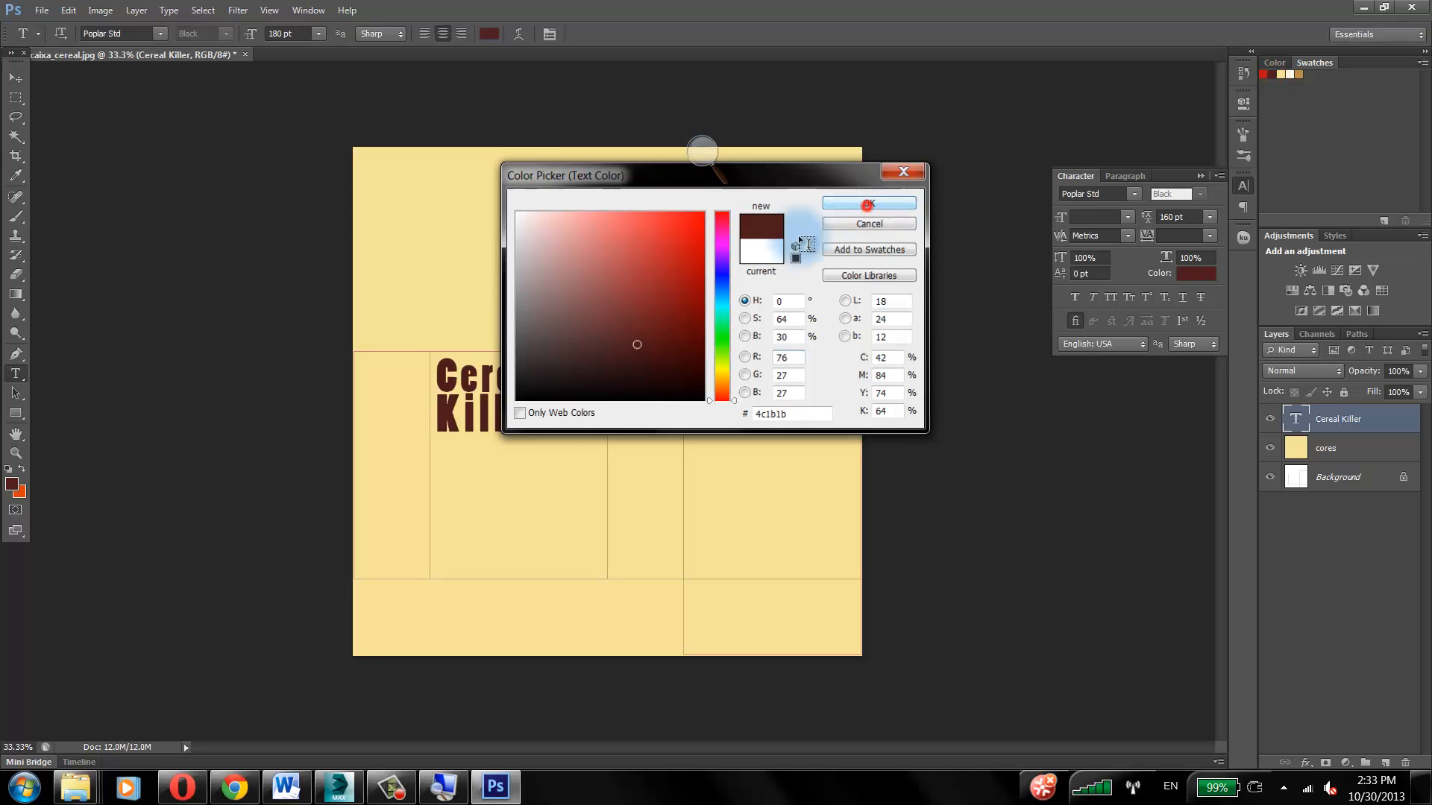
{"action": "left_click", "coordinate": [867, 204]}
{"action": "left_click", "coordinate": [15, 82]}
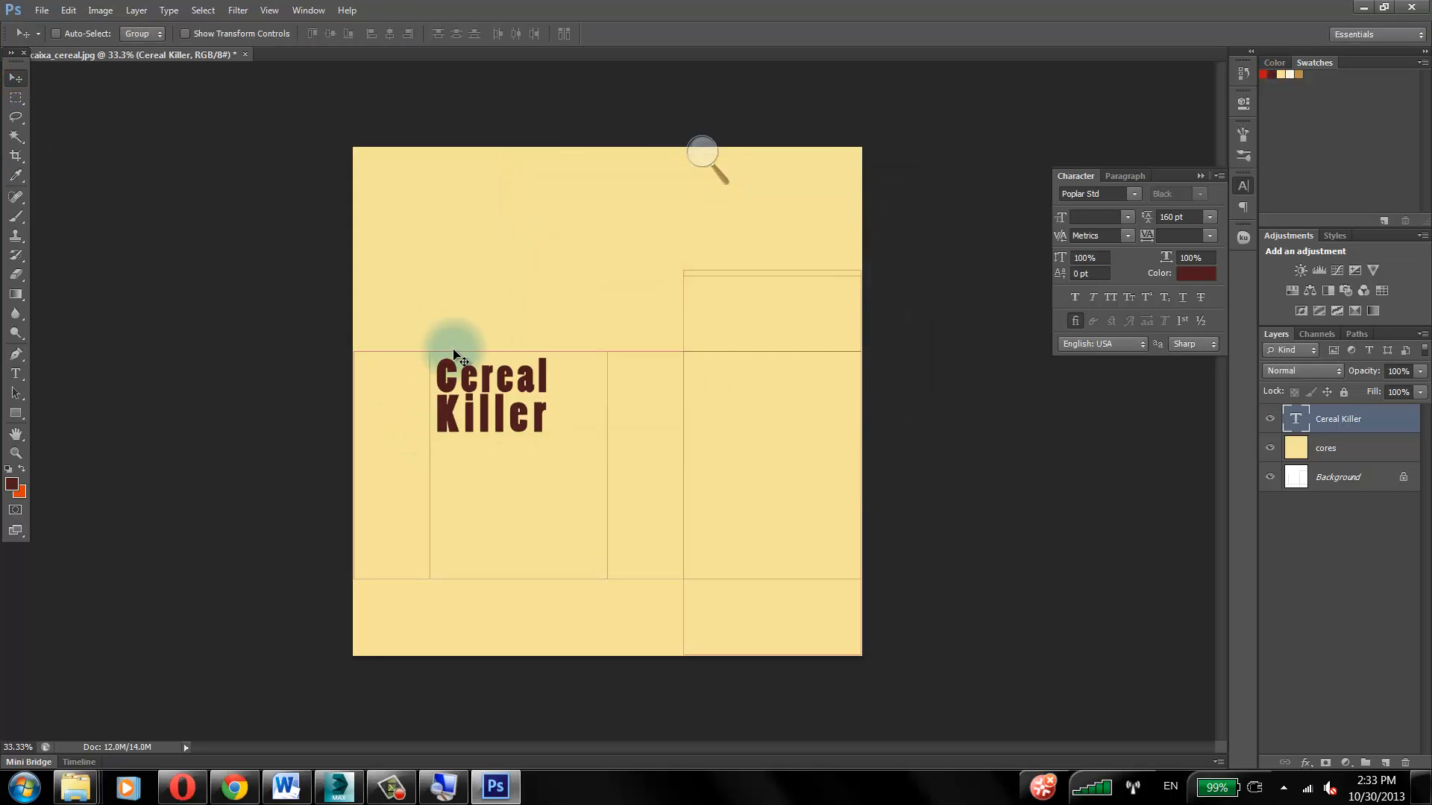
{"action": "left_click_drag", "start_coordinate": [497, 412], "coordinate": [505, 425]}
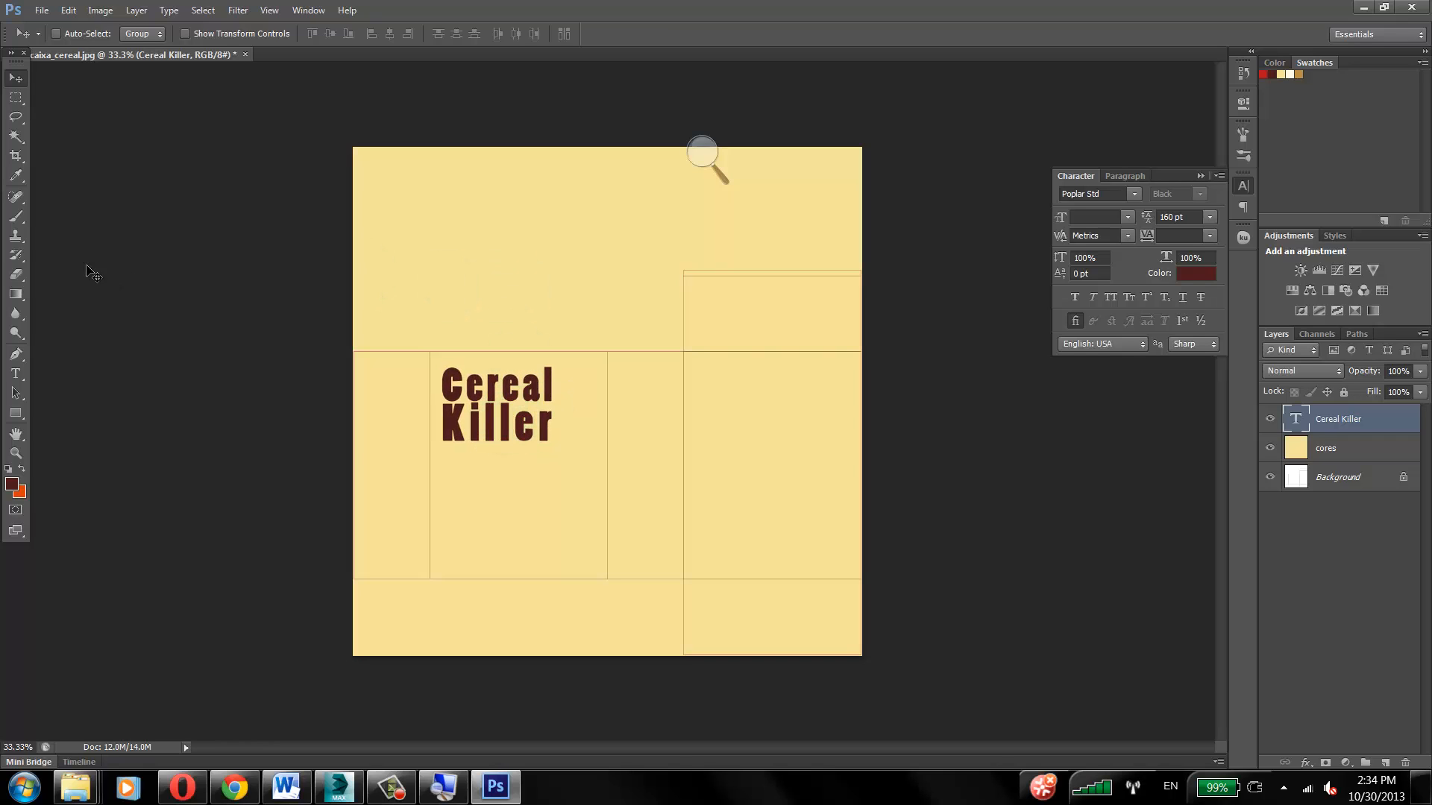
Step: Duplicate the Cereal Killer text layer, scale the copy to about 45% and place it atop the narrow side panel beside the original
{"action": "left_click", "coordinate": [571, 387]}
{"action": "left_click_drag", "start_coordinate": [1400, 423], "coordinate": [1386, 763]}
{"action": "left_click", "coordinate": [548, 409]}
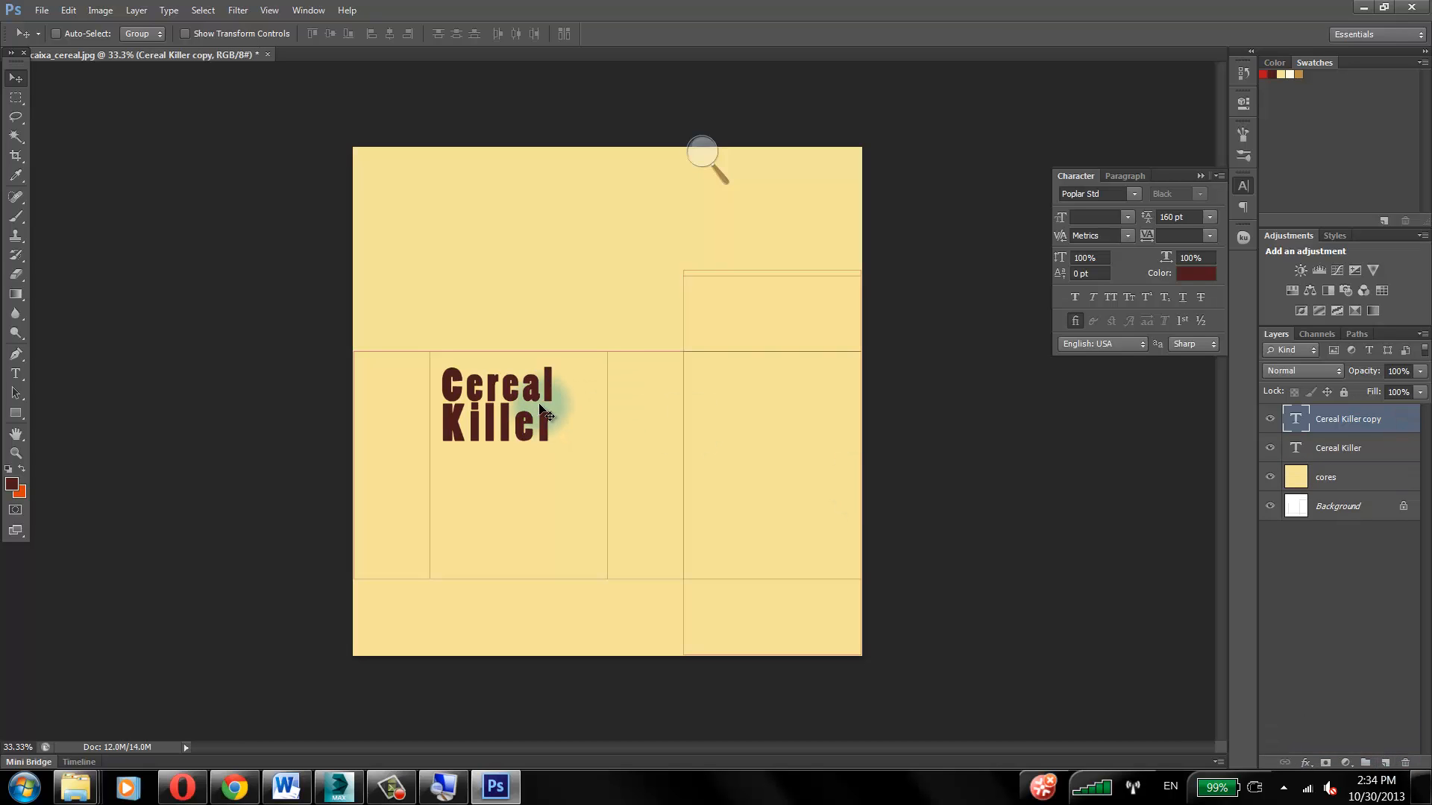
{"action": "left_click_drag", "start_coordinate": [470, 382], "coordinate": [493, 289]}
{"action": "key", "text": "ctrl+t"}
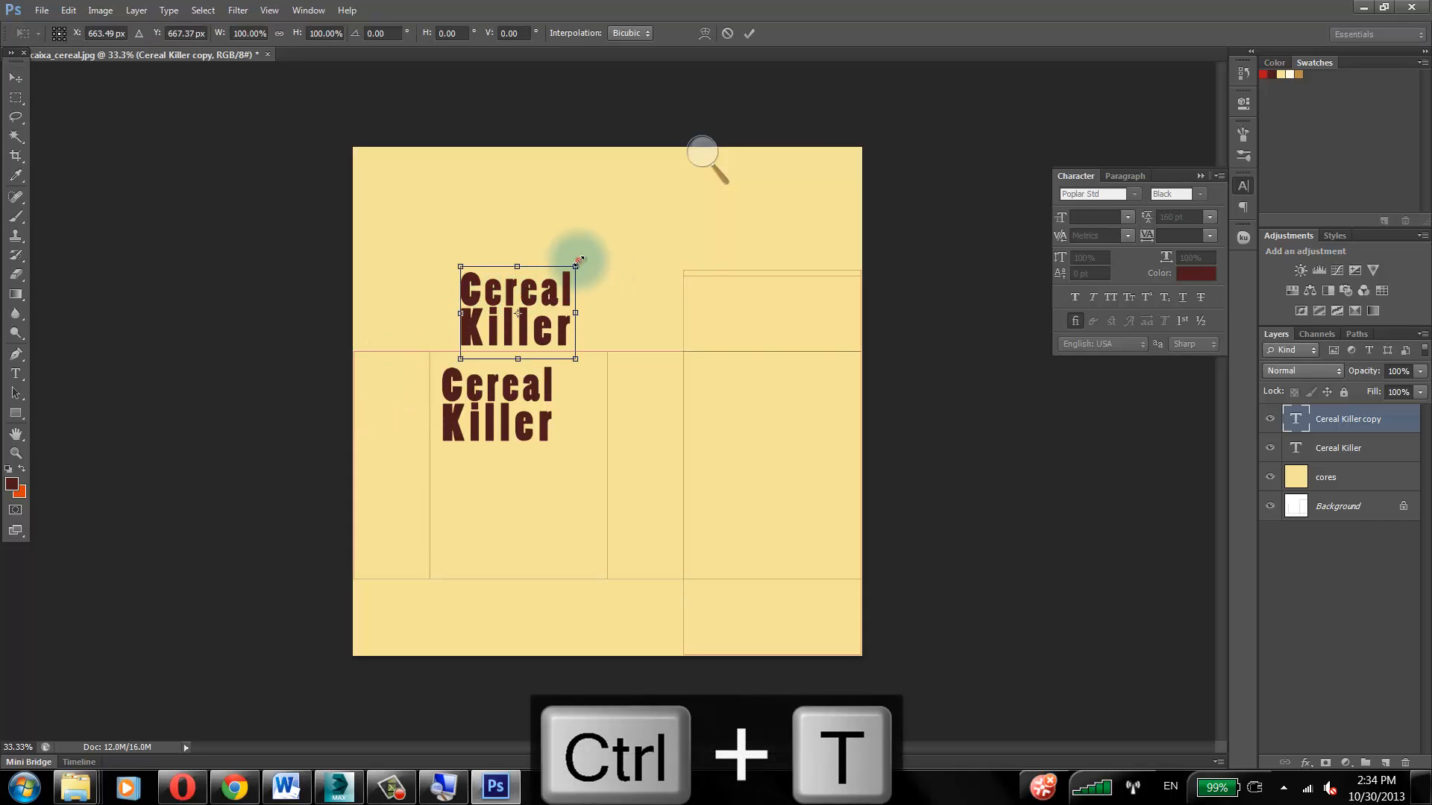
{"action": "left_click_drag", "start_coordinate": [579, 261], "coordinate": [408, 371]}
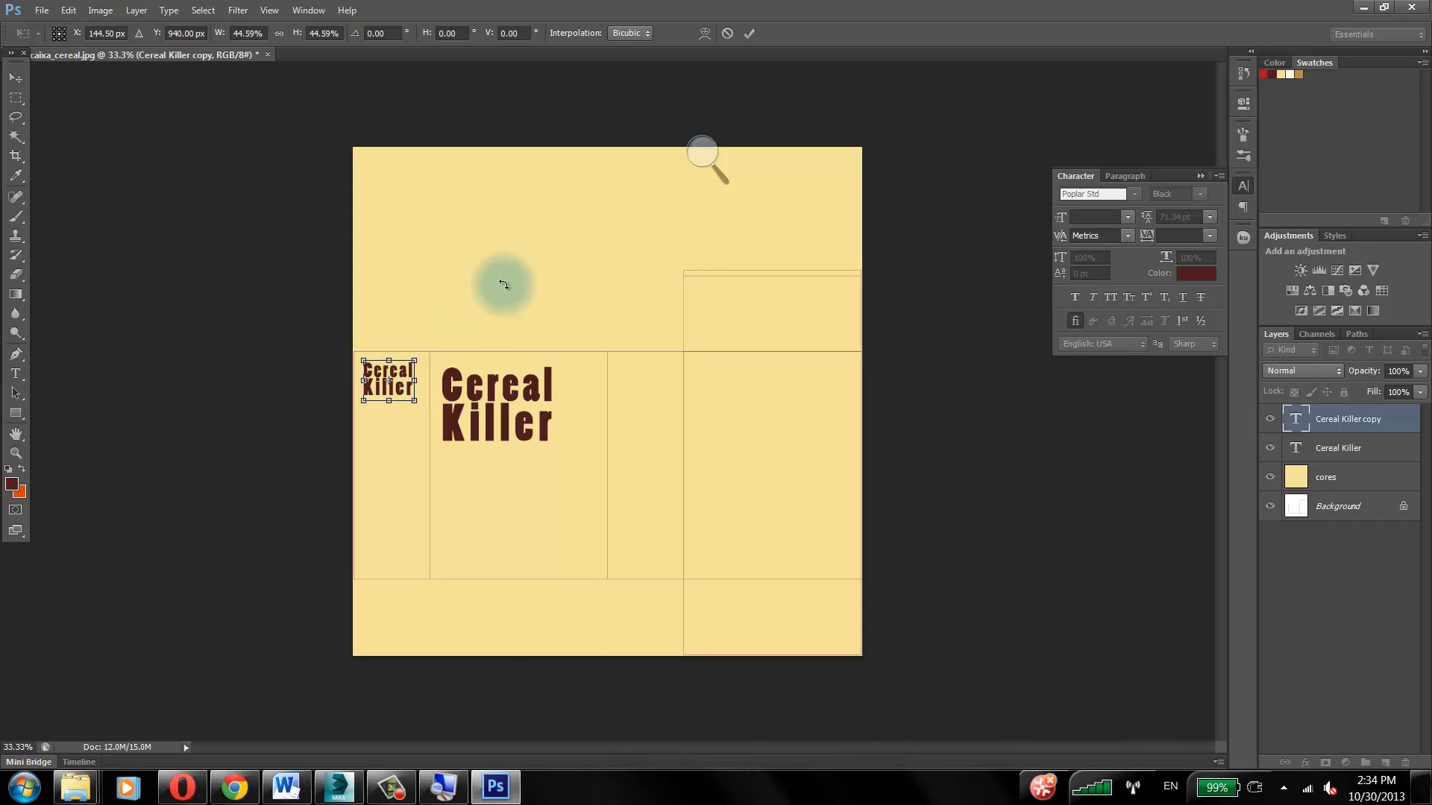
{"action": "key", "text": "Return"}
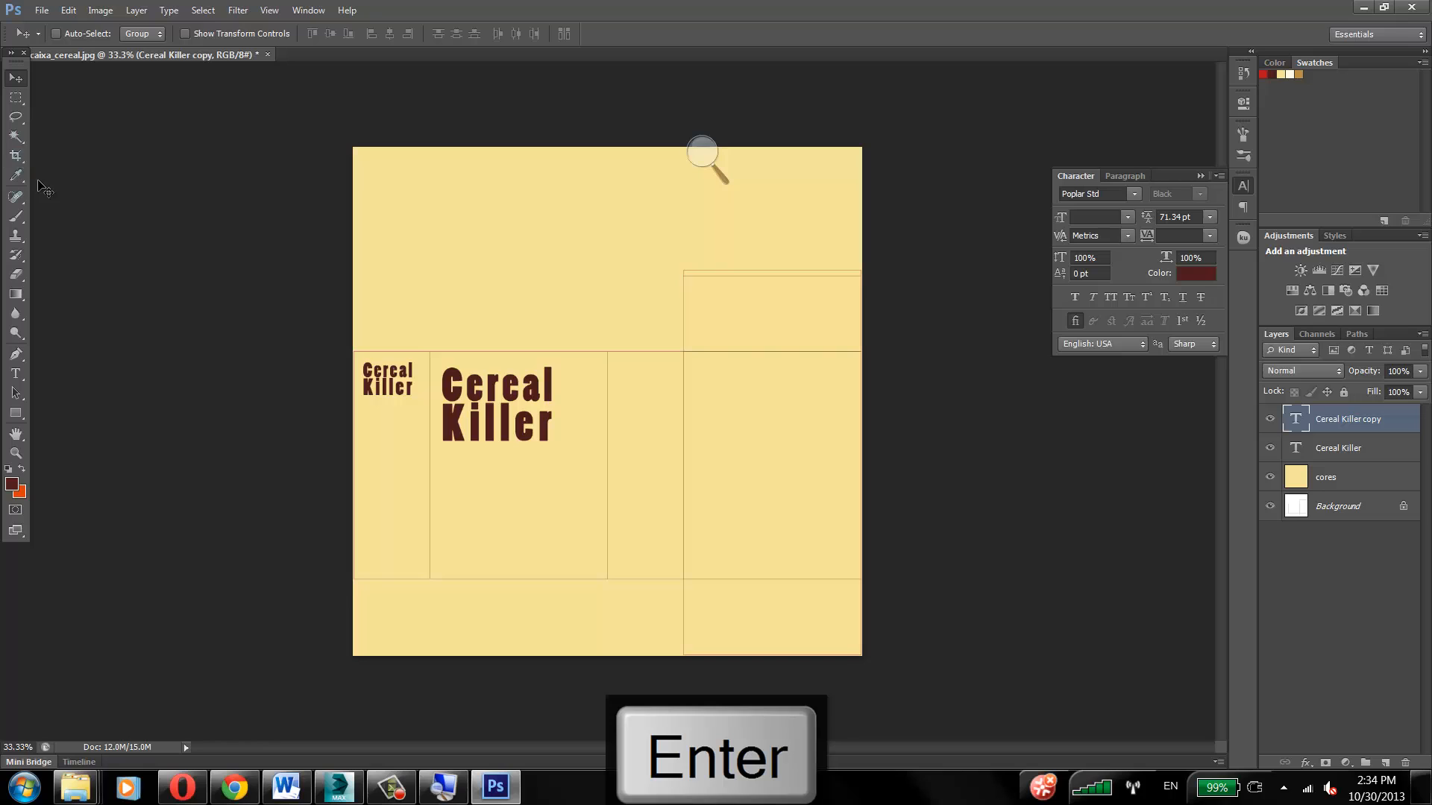
{"action": "left_click", "coordinate": [15, 117]}
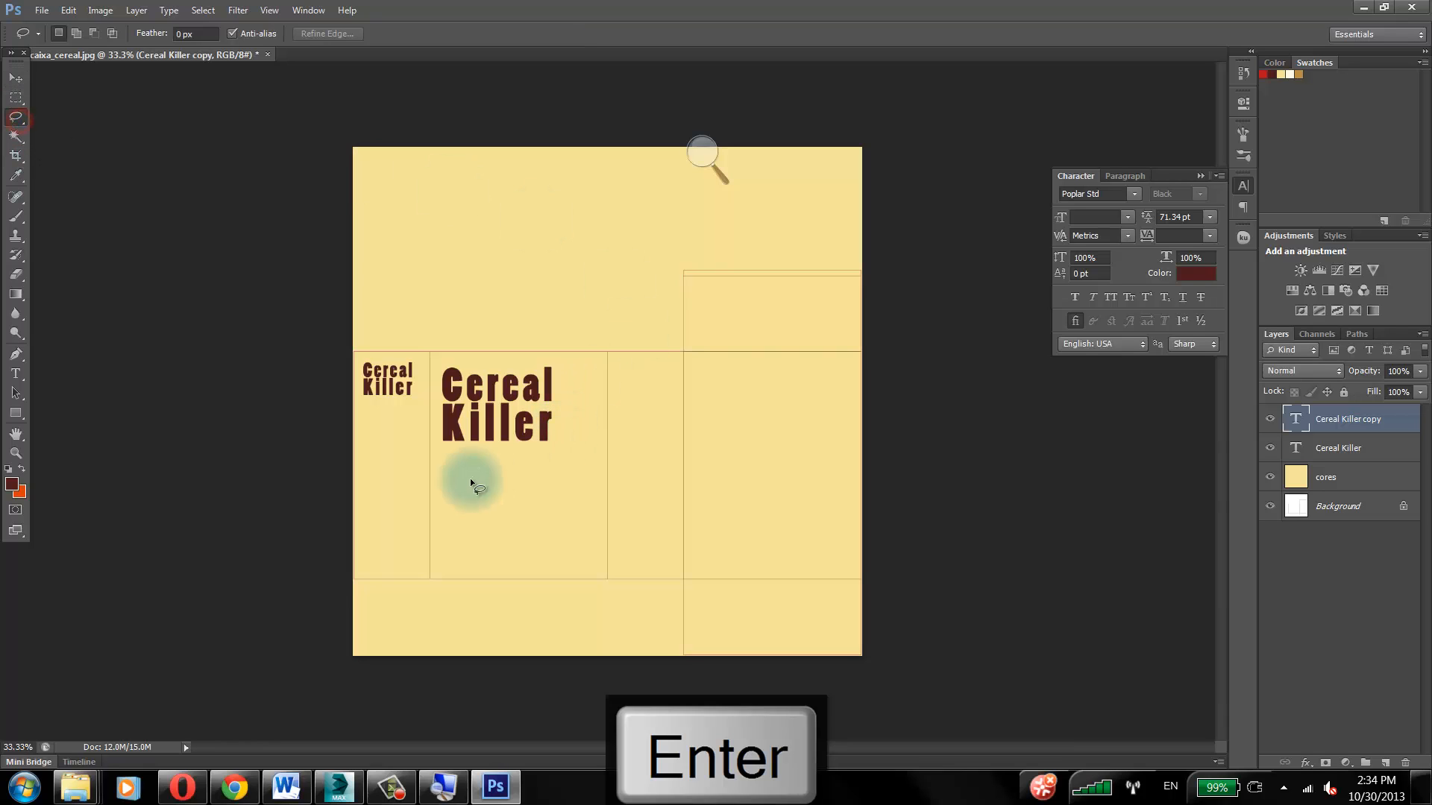
{"action": "mouse_move", "coordinate": [346, 575]}
{"action": "left_mouse_down"}
{"action": "mouse_move", "coordinate": [364, 547]}
{"action": "mouse_move", "coordinate": [421, 550]}
{"action": "left_mouse_up"}
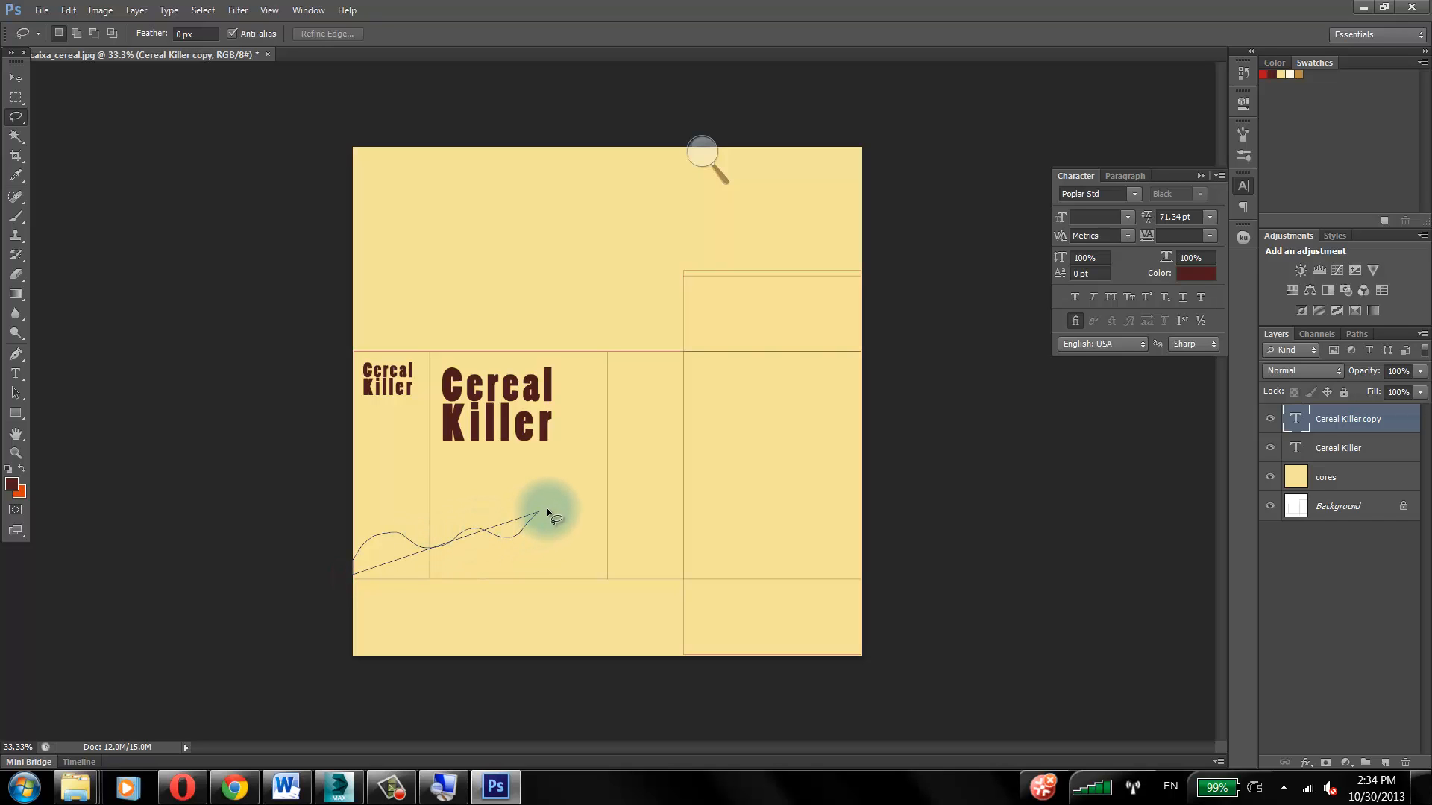
{"action": "left_click_drag", "start_coordinate": [548, 513], "coordinate": [549, 513]}
{"action": "key", "text": "ctrl+d"}
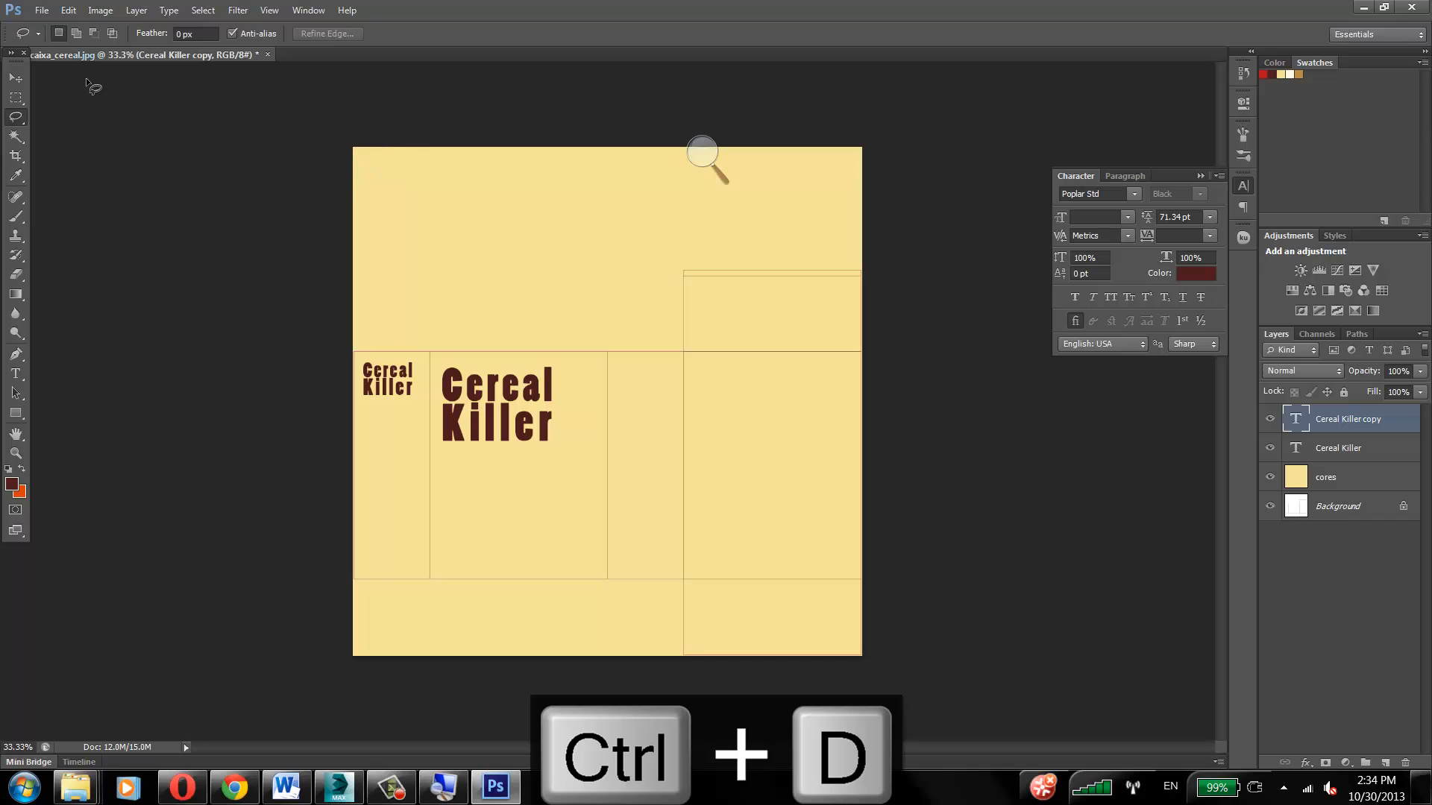
{"action": "left_click", "coordinate": [42, 10]}
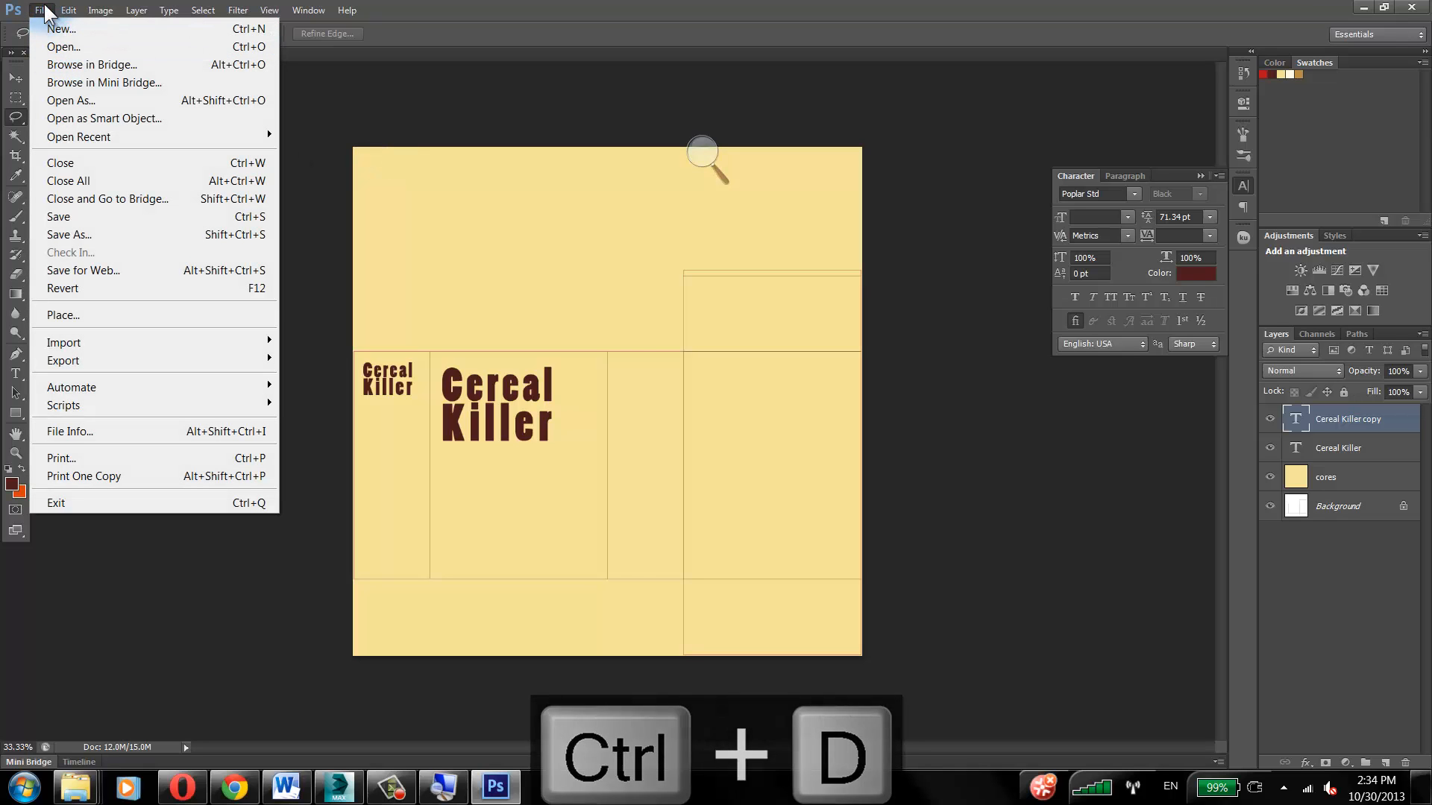
{"action": "left_click", "coordinate": [14, 118]}
Step: Choose the 45 px textured brush tip for the Brush tool
{"action": "left_click", "coordinate": [17, 217]}
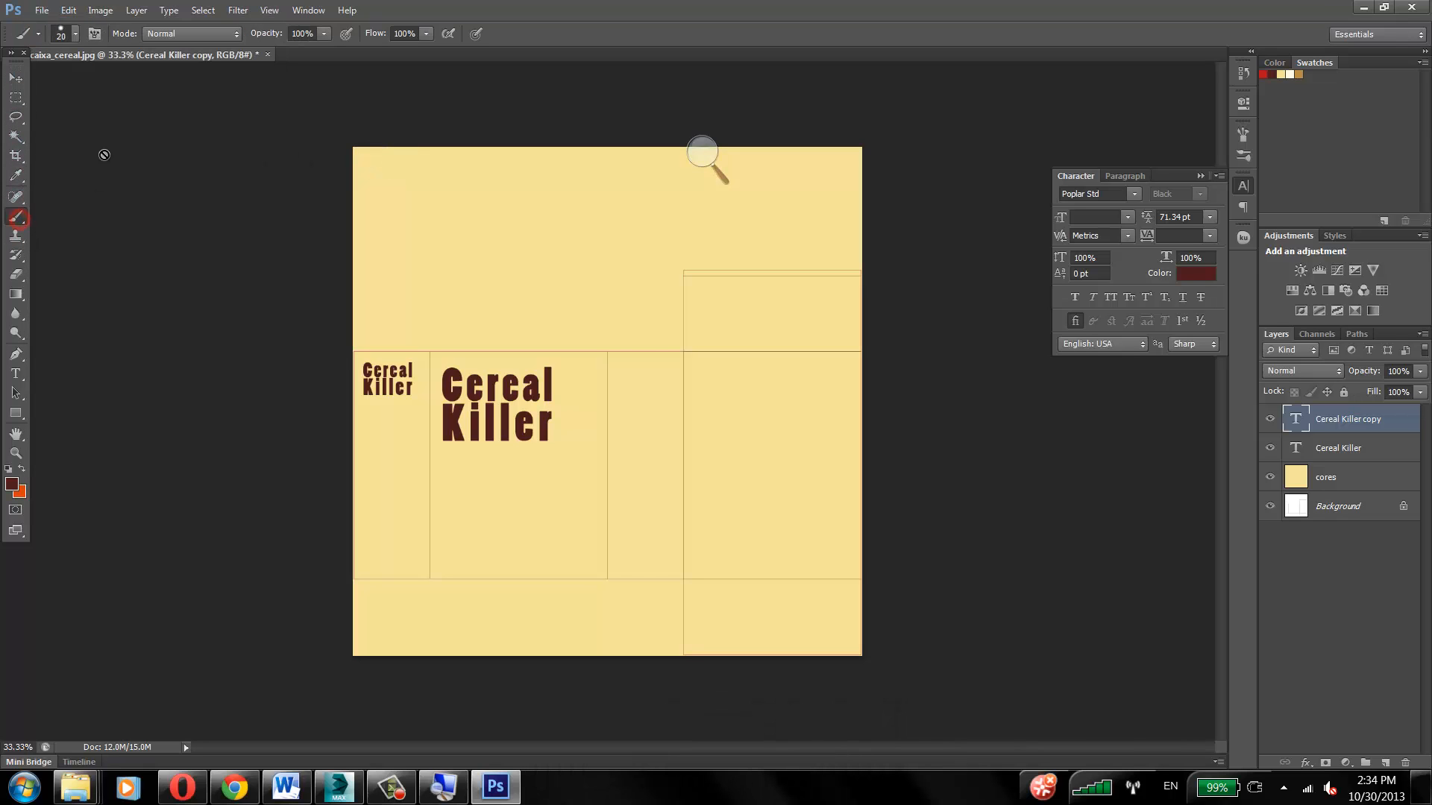
{"action": "left_click", "coordinate": [75, 33]}
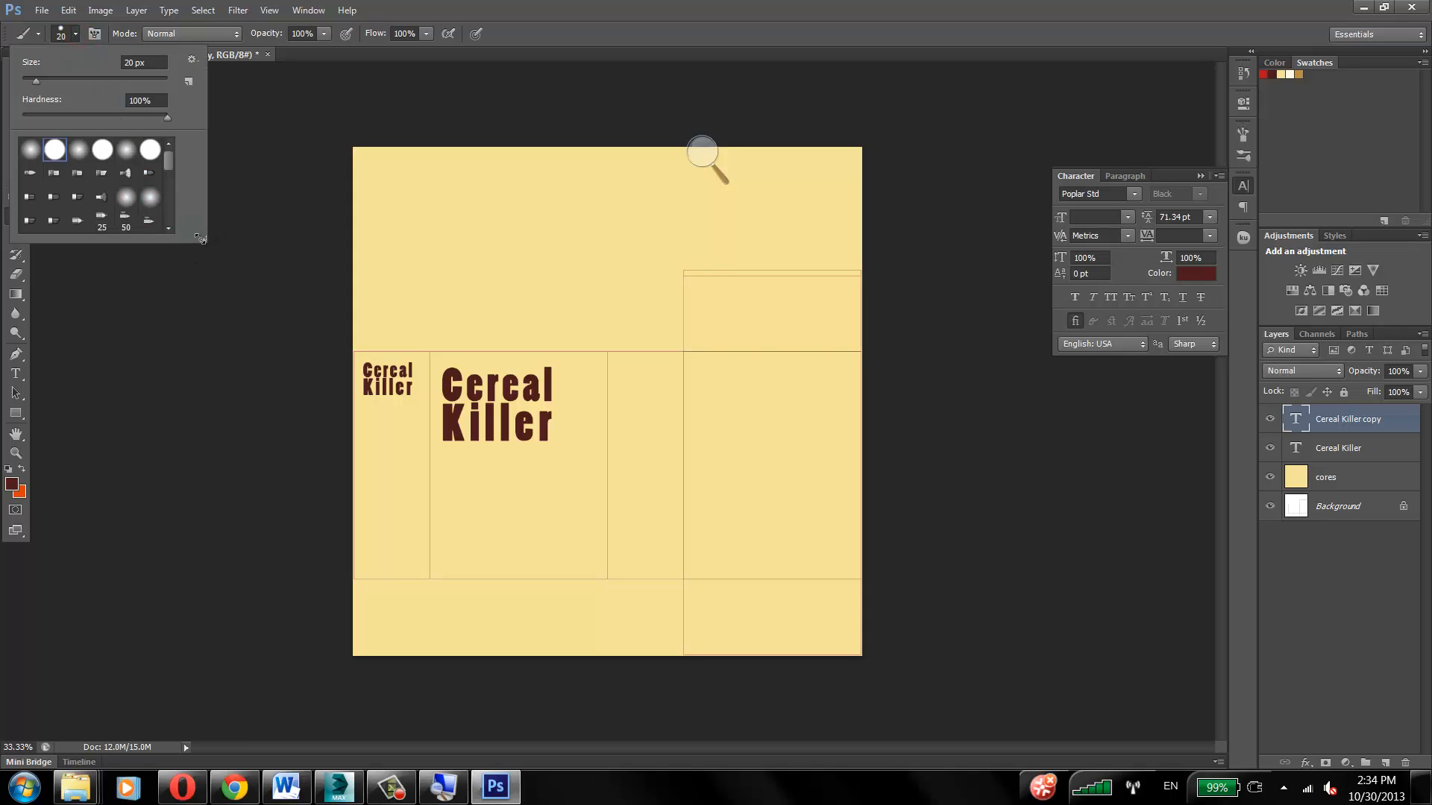
{"action": "left_click_drag", "start_coordinate": [201, 240], "coordinate": [218, 485]}
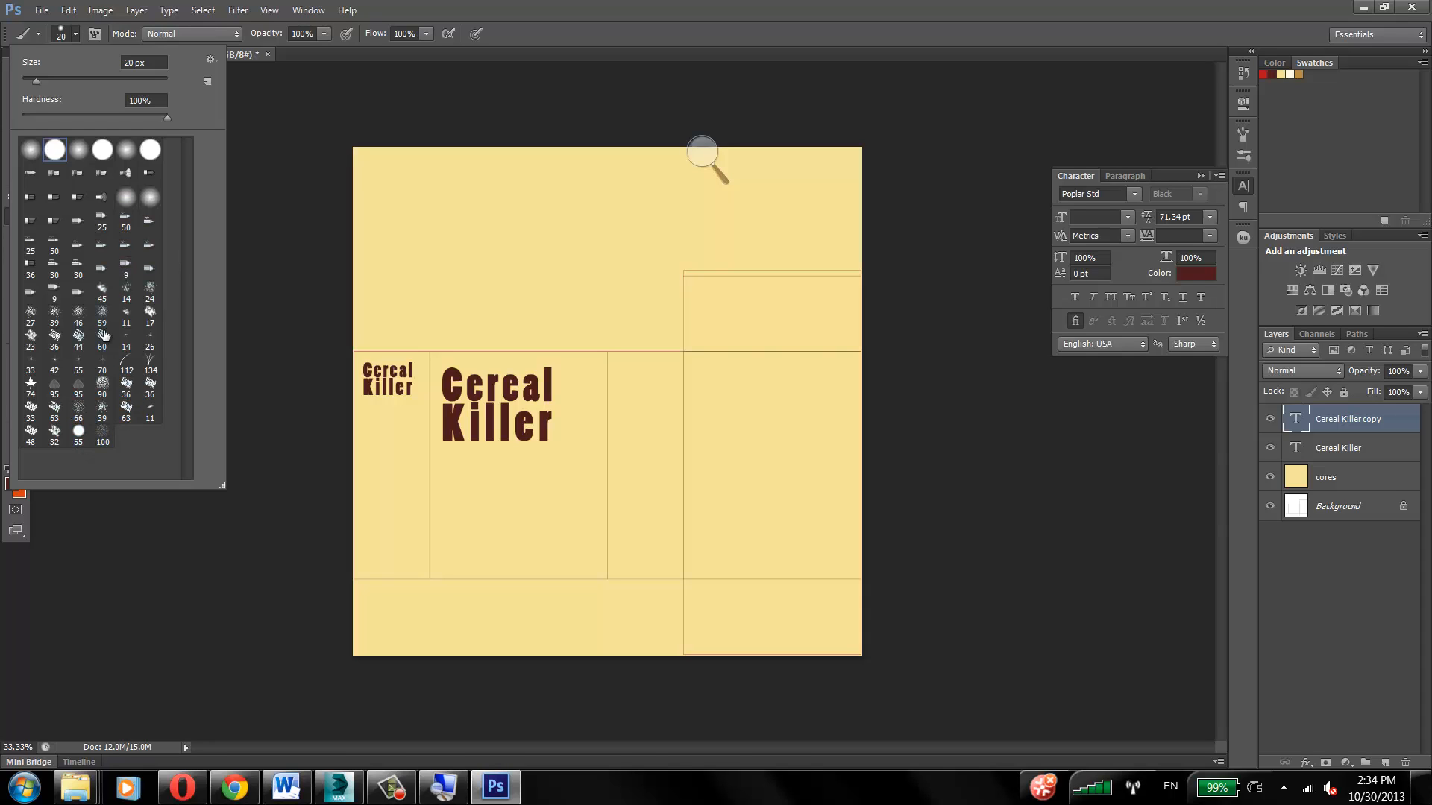
{"action": "left_click", "coordinate": [104, 297]}
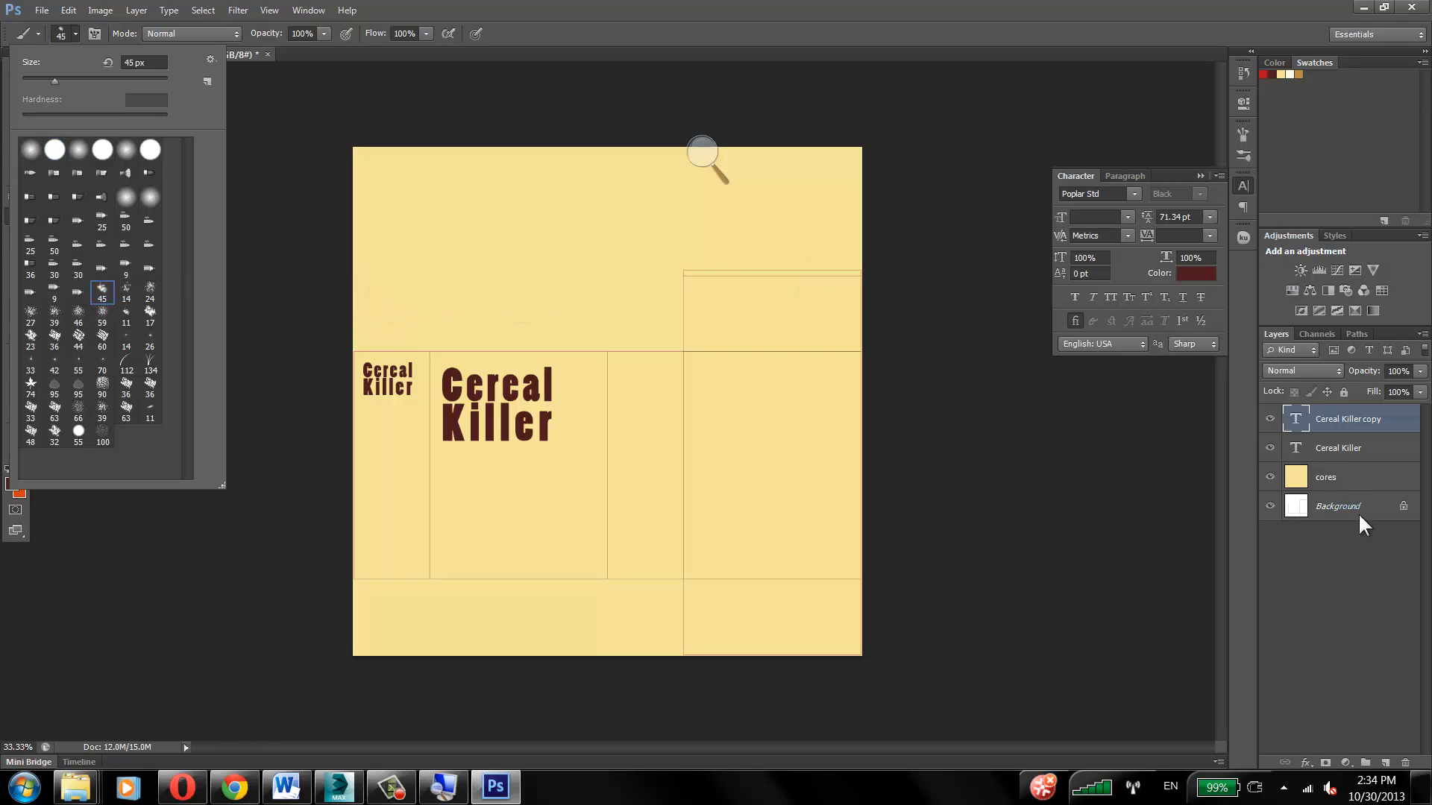
Step: Add a new layer directly above the cores layer and undo a trial brush stroke made on it
{"action": "left_click", "coordinate": [1386, 762]}
{"action": "left_click_drag", "start_coordinate": [1331, 419], "coordinate": [1328, 496]}
{"action": "mouse_move", "coordinate": [360, 466]}
{"action": "left_mouse_down"}
{"action": "mouse_move", "coordinate": [374, 511]}
{"action": "mouse_move", "coordinate": [432, 527]}
{"action": "left_mouse_up"}
{"action": "key", "text": "ctrl+z"}
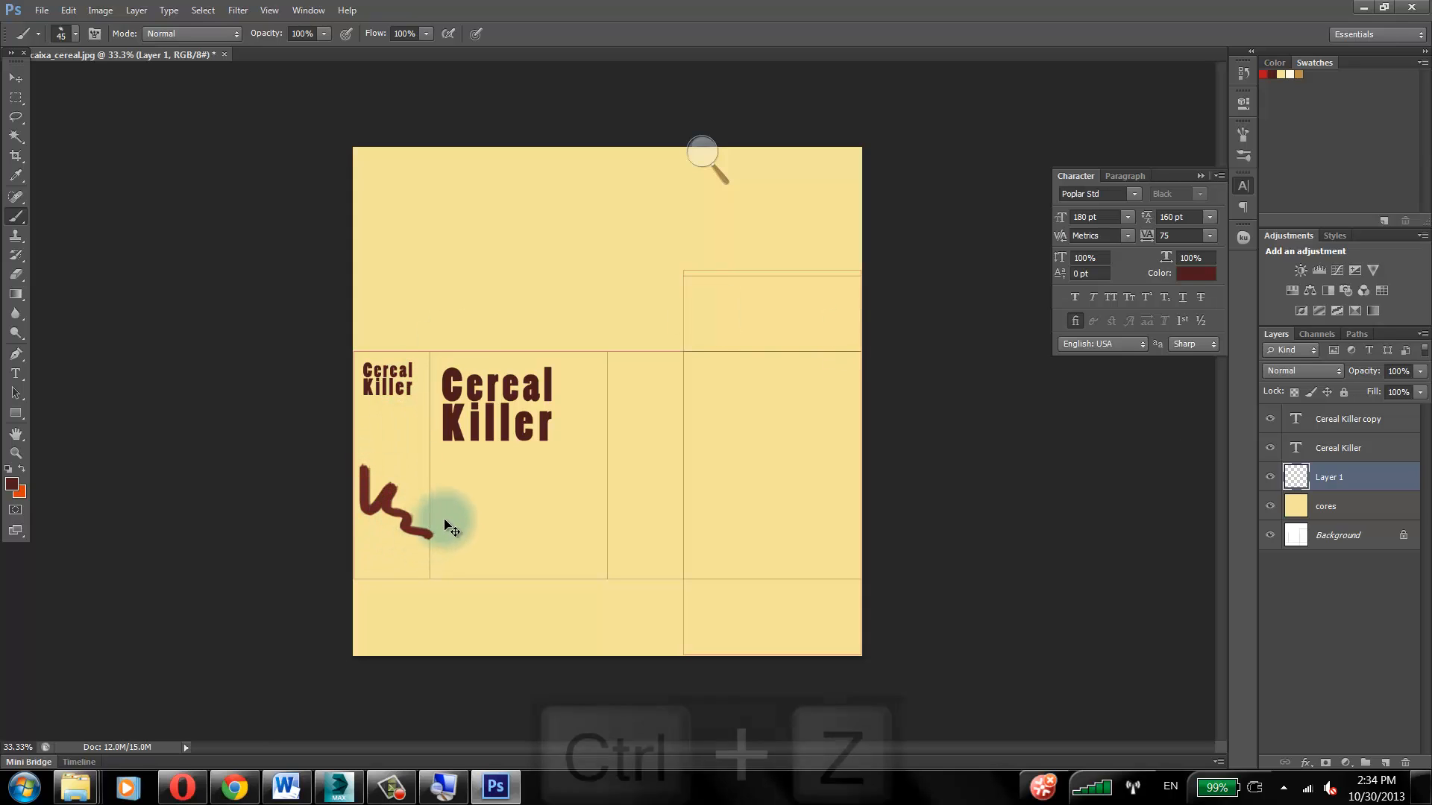
Step: Paint a wavy bright red band across the lower part of all box panels with the brush enlarged to 175 px
{"action": "left_click", "coordinate": [1264, 72]}
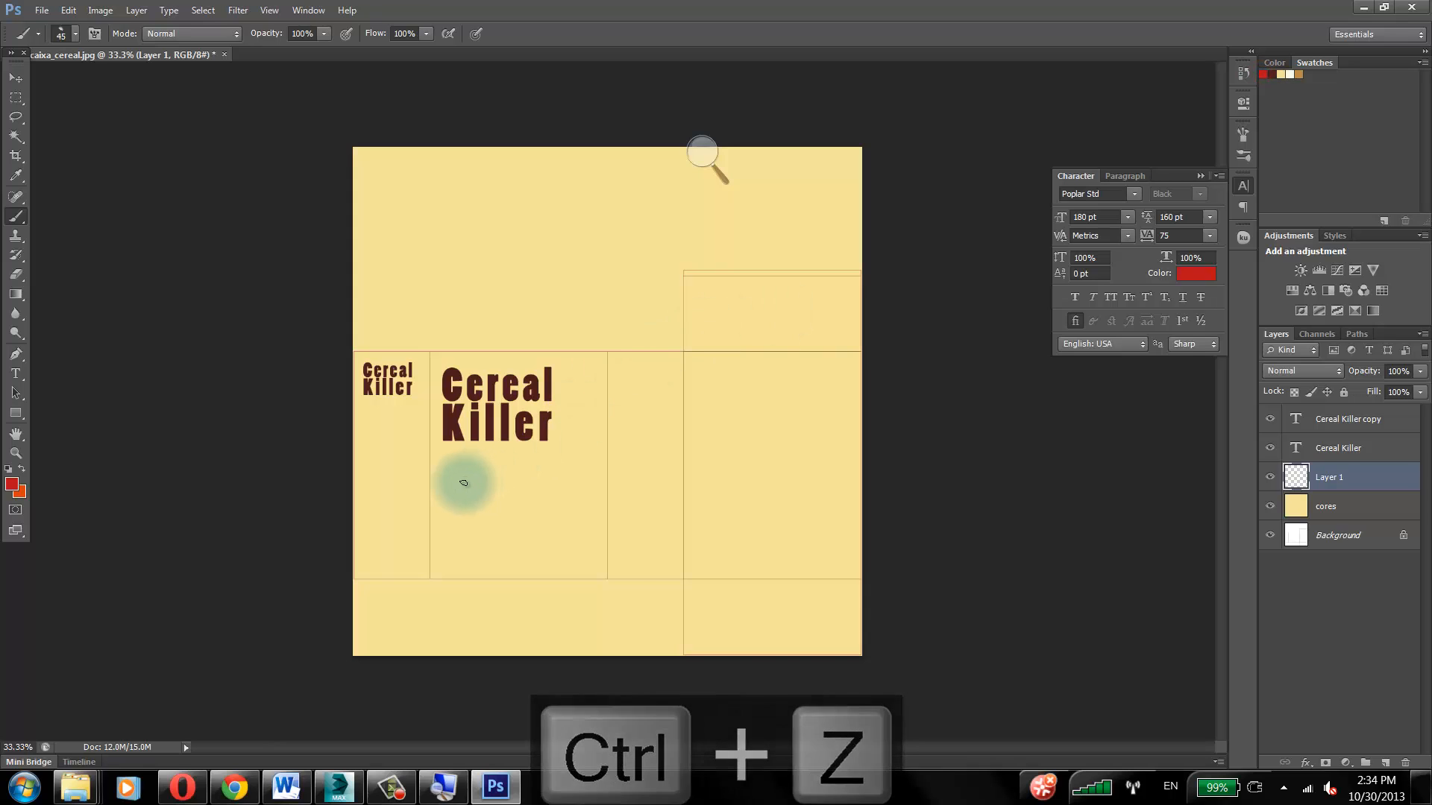
{"action": "key", "text": "bracketright"}
{"action": "key", "text": "bracketright"}
{"action": "key", "text": "bracketright"}
{"action": "key", "text": "bracketright"}
{"action": "key", "text": "bracketright"}
{"action": "key", "text": "bracketright"}
{"action": "key", "text": "bracketright"}
{"action": "key", "text": "bracketright"}
{"action": "key", "text": "bracketright"}
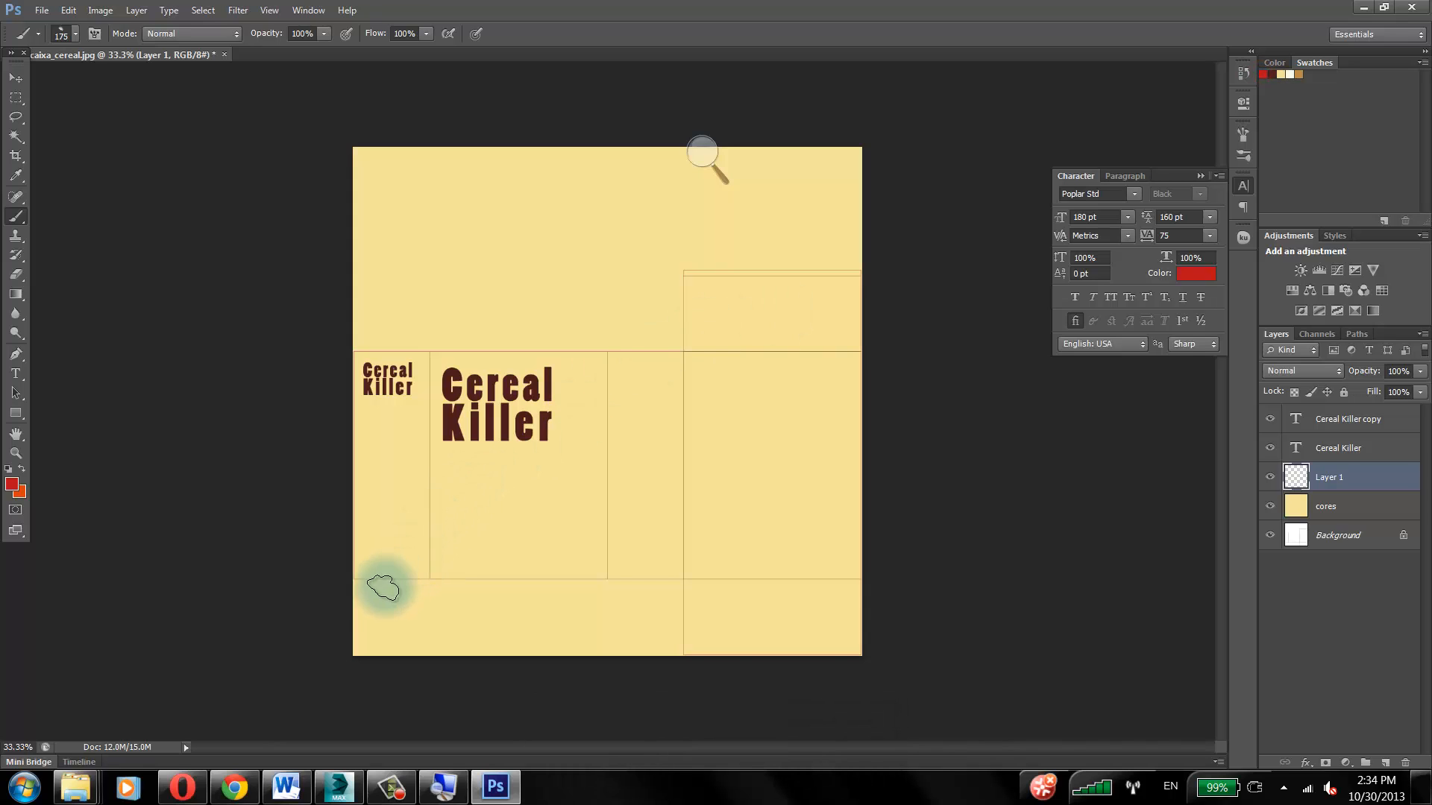
{"action": "mouse_move", "coordinate": [370, 589]}
{"action": "left_mouse_down"}
{"action": "mouse_move", "coordinate": [467, 543]}
{"action": "mouse_move", "coordinate": [669, 569]}
{"action": "mouse_move", "coordinate": [410, 575]}
{"action": "mouse_move", "coordinate": [655, 549]}
{"action": "mouse_move", "coordinate": [850, 571]}
{"action": "left_mouse_up"}
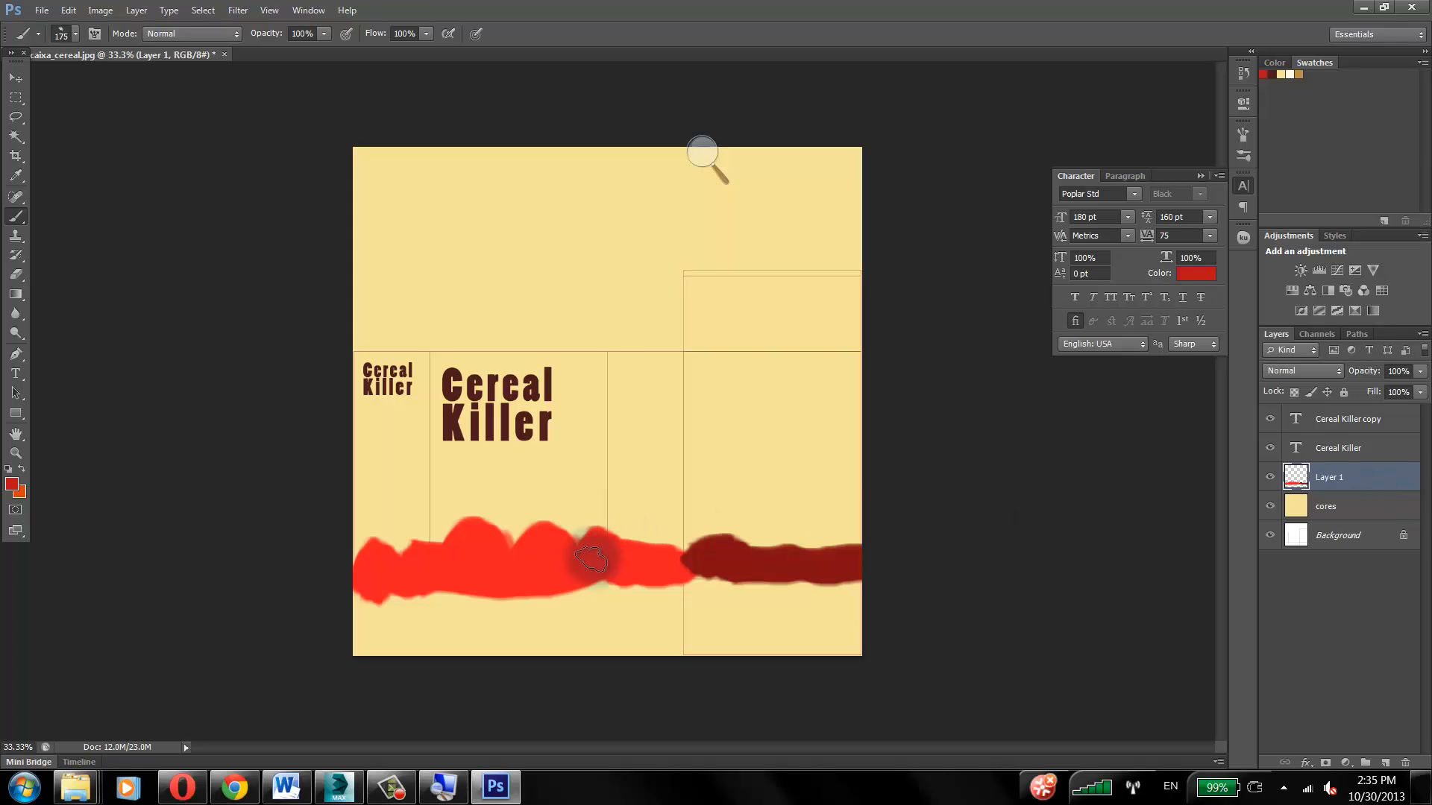
Step: Undo the dark stroke over the wide back panel and repaint that stretch of the band in bright red
{"action": "key", "text": "ctrl+z"}
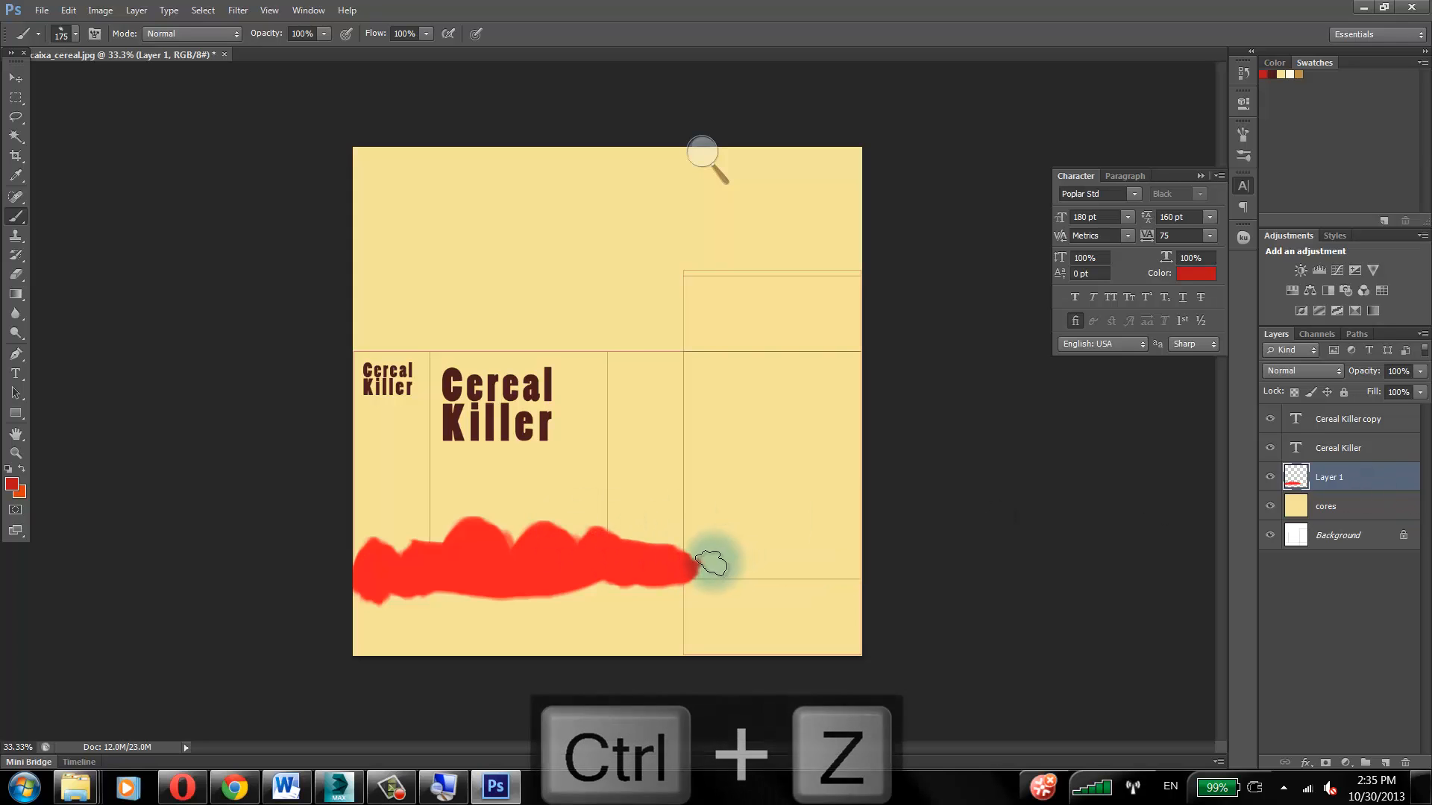
{"action": "left_click", "coordinate": [818, 570], "text": "shift"}
{"action": "key", "text": "ctrl+z"}
{"action": "mouse_move", "coordinate": [708, 570]}
{"action": "left_mouse_down"}
{"action": "mouse_move", "coordinate": [837, 544]}
{"action": "mouse_move", "coordinate": [927, 550]}
{"action": "left_mouse_up"}
{"action": "key", "text": "ctrl+z"}
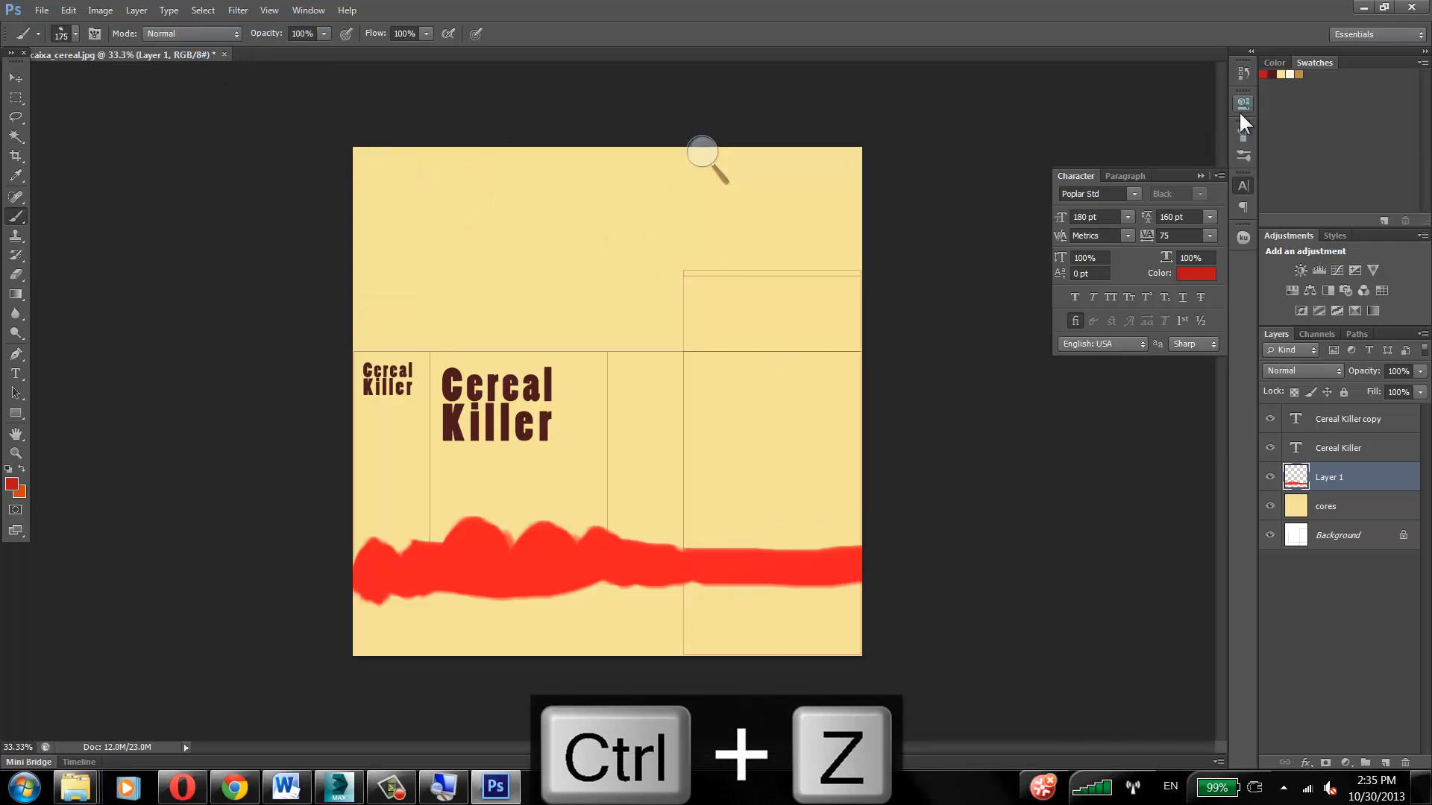
Step: Toggle the red band's layer and hide the Background template layer to review the artwork without UV lines
{"action": "left_click", "coordinate": [1270, 477]}
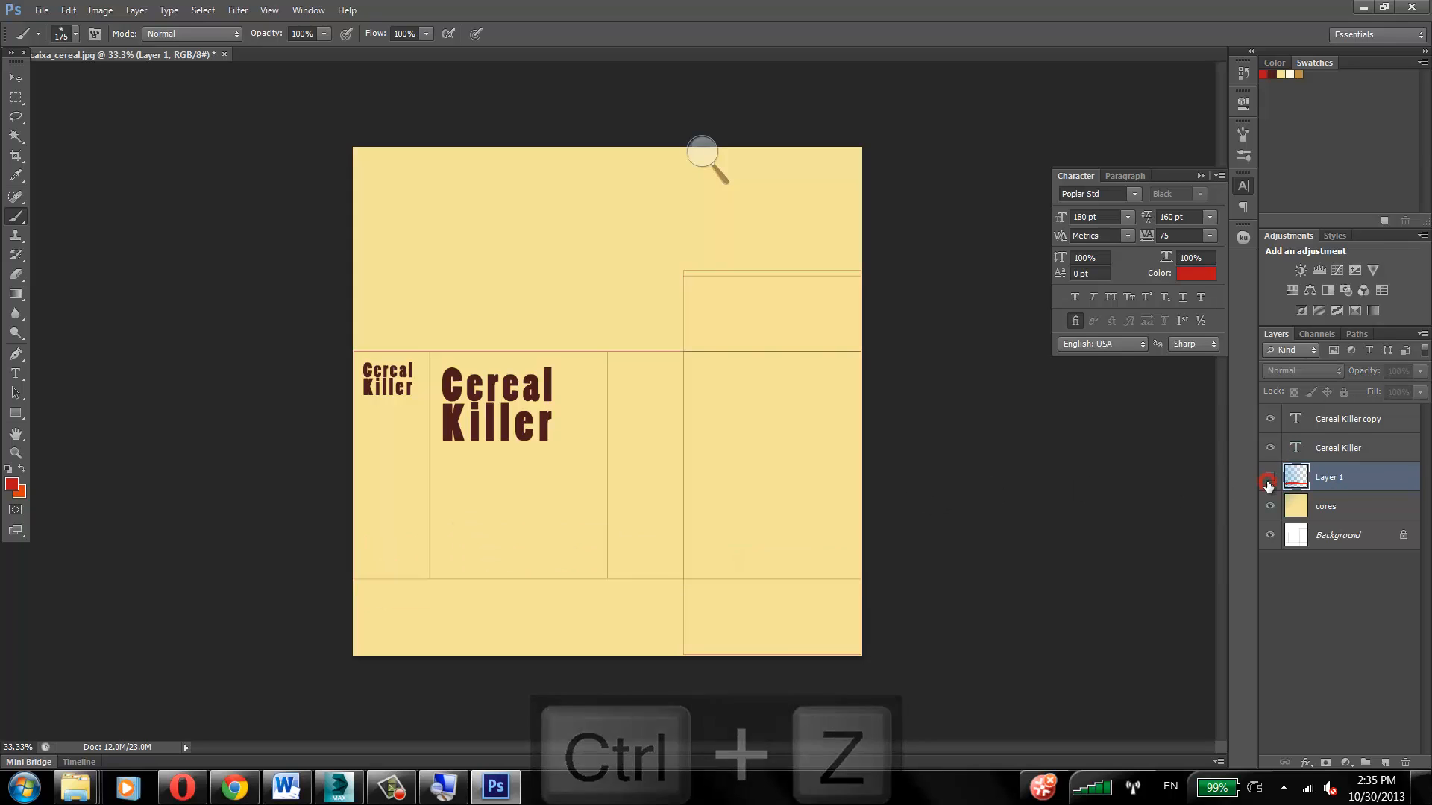
{"action": "left_click", "coordinate": [1270, 477]}
{"action": "left_click", "coordinate": [1270, 533]}
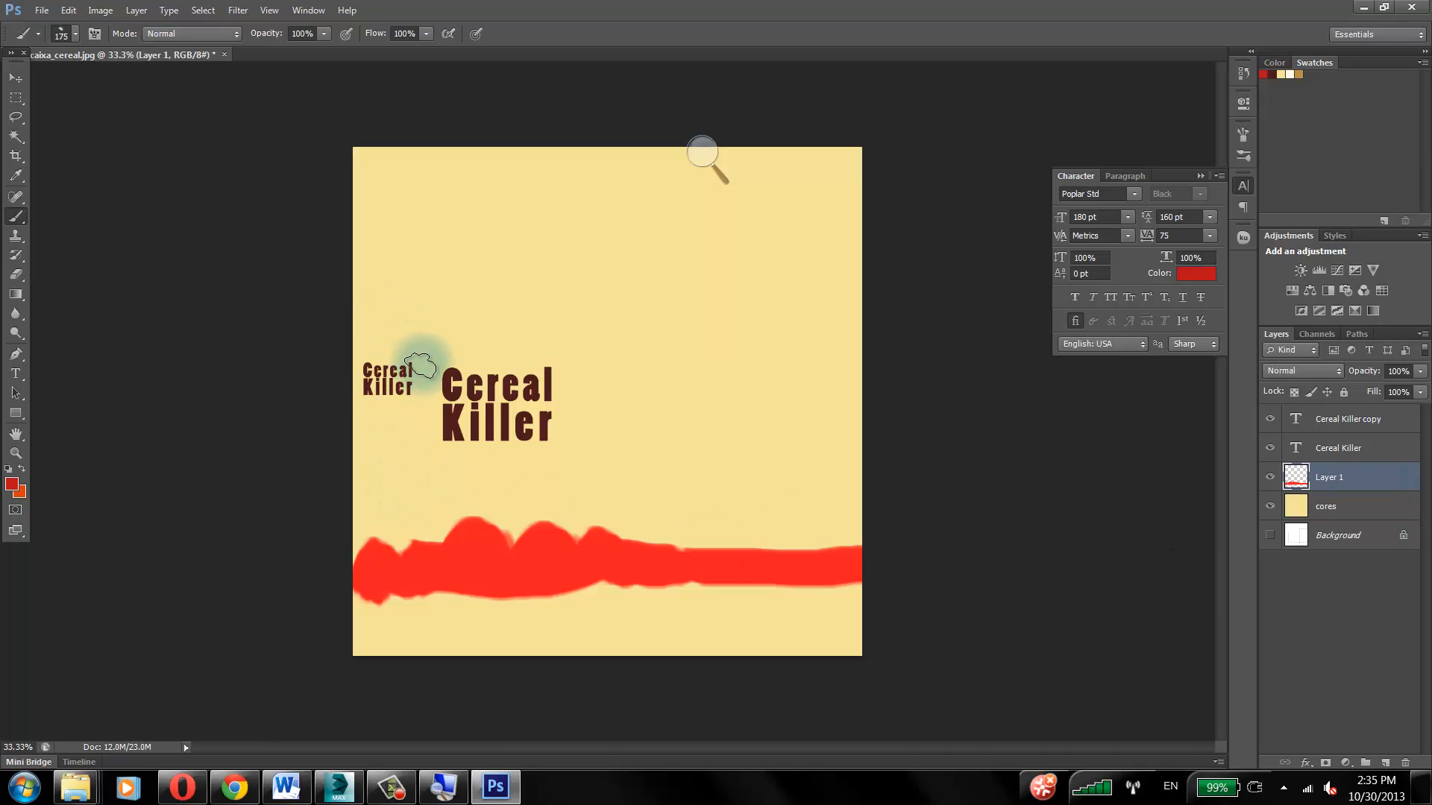
Step: Duplicate the small Cereal Killer title onto the second narrow side panel, just above the red band, with the Background template shown
{"action": "left_click", "coordinate": [1339, 449]}
{"action": "left_click", "coordinate": [15, 80]}
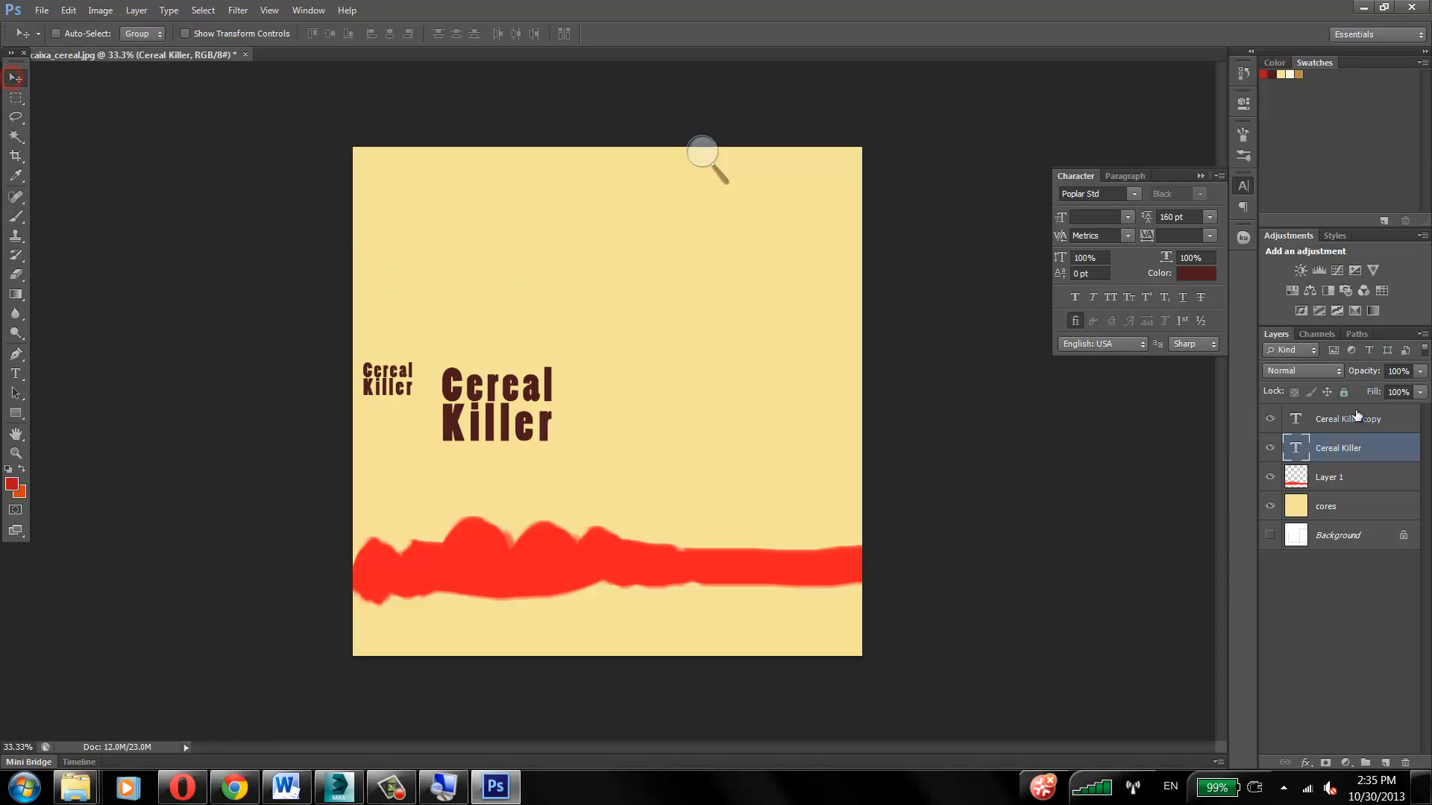
{"action": "left_click", "coordinate": [1376, 425]}
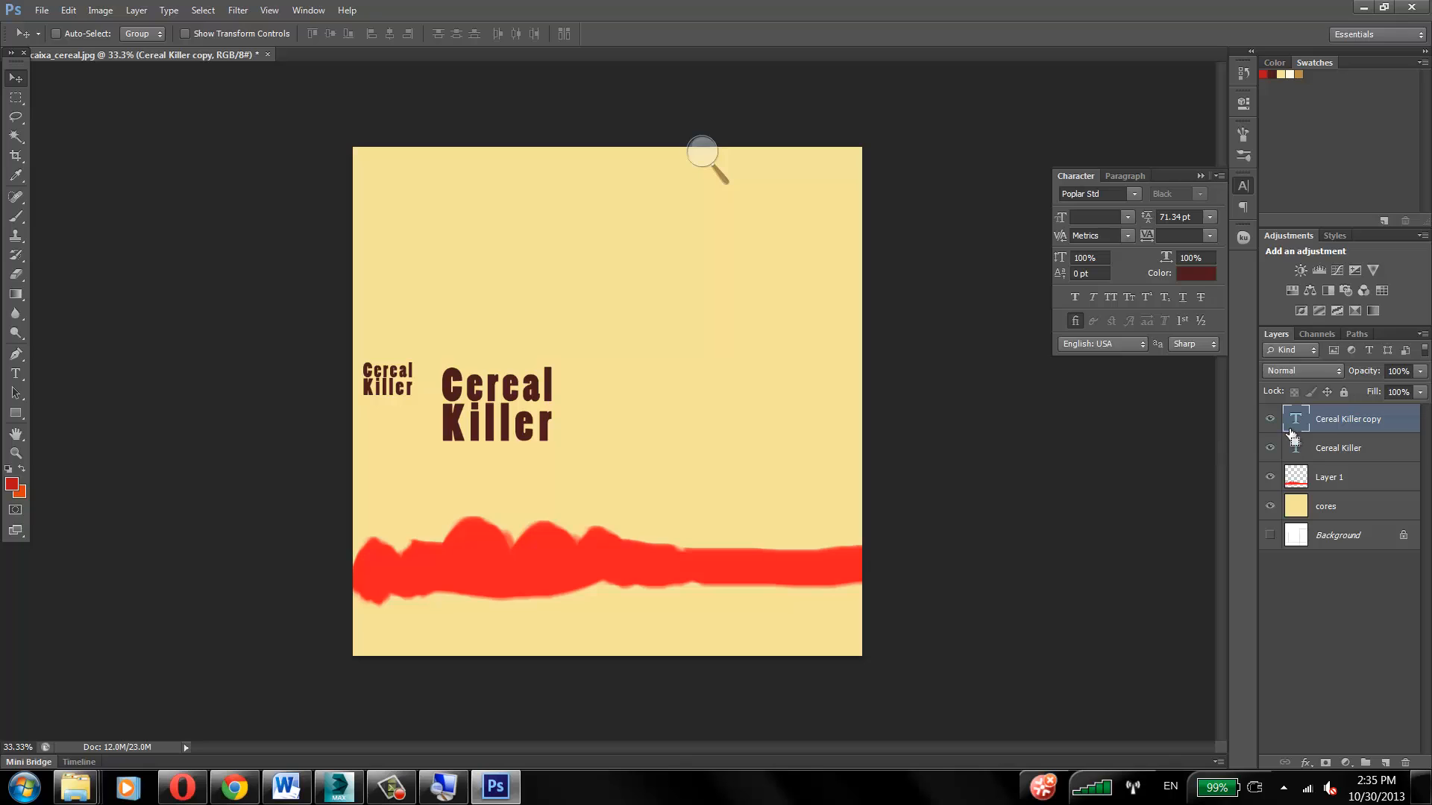
{"action": "key", "text": "ctrl+j"}
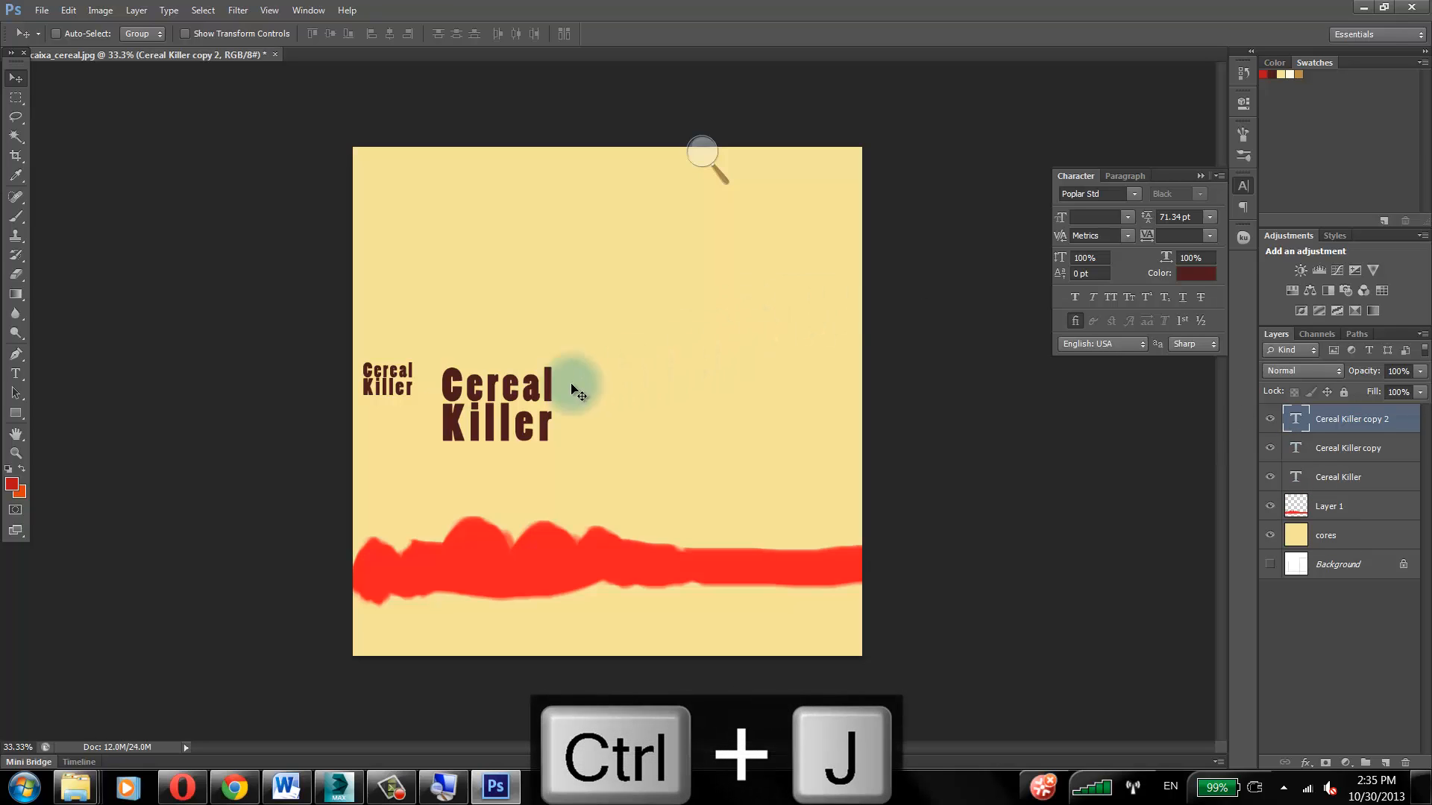
{"action": "mouse_move", "coordinate": [388, 373]}
{"action": "left_mouse_down"}
{"action": "mouse_move", "coordinate": [653, 477]}
{"action": "mouse_move", "coordinate": [692, 538]}
{"action": "mouse_move", "coordinate": [653, 520]}
{"action": "left_mouse_up"}
{"action": "left_click", "coordinate": [1272, 565]}
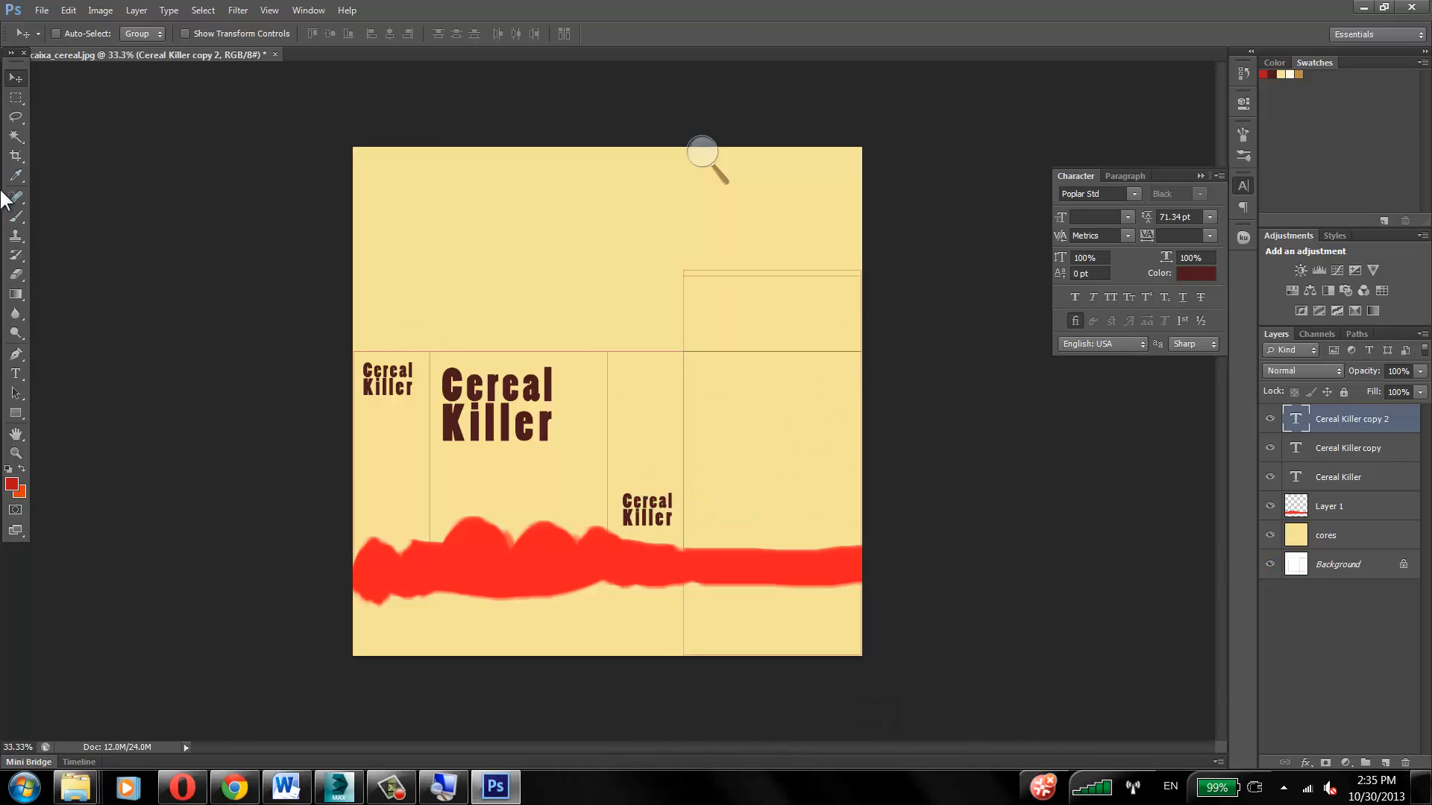
Step: On a new layer below the text layers, fill a tall rectangle with the cream swatch under the first side panel's title
{"action": "left_click", "coordinate": [15, 99]}
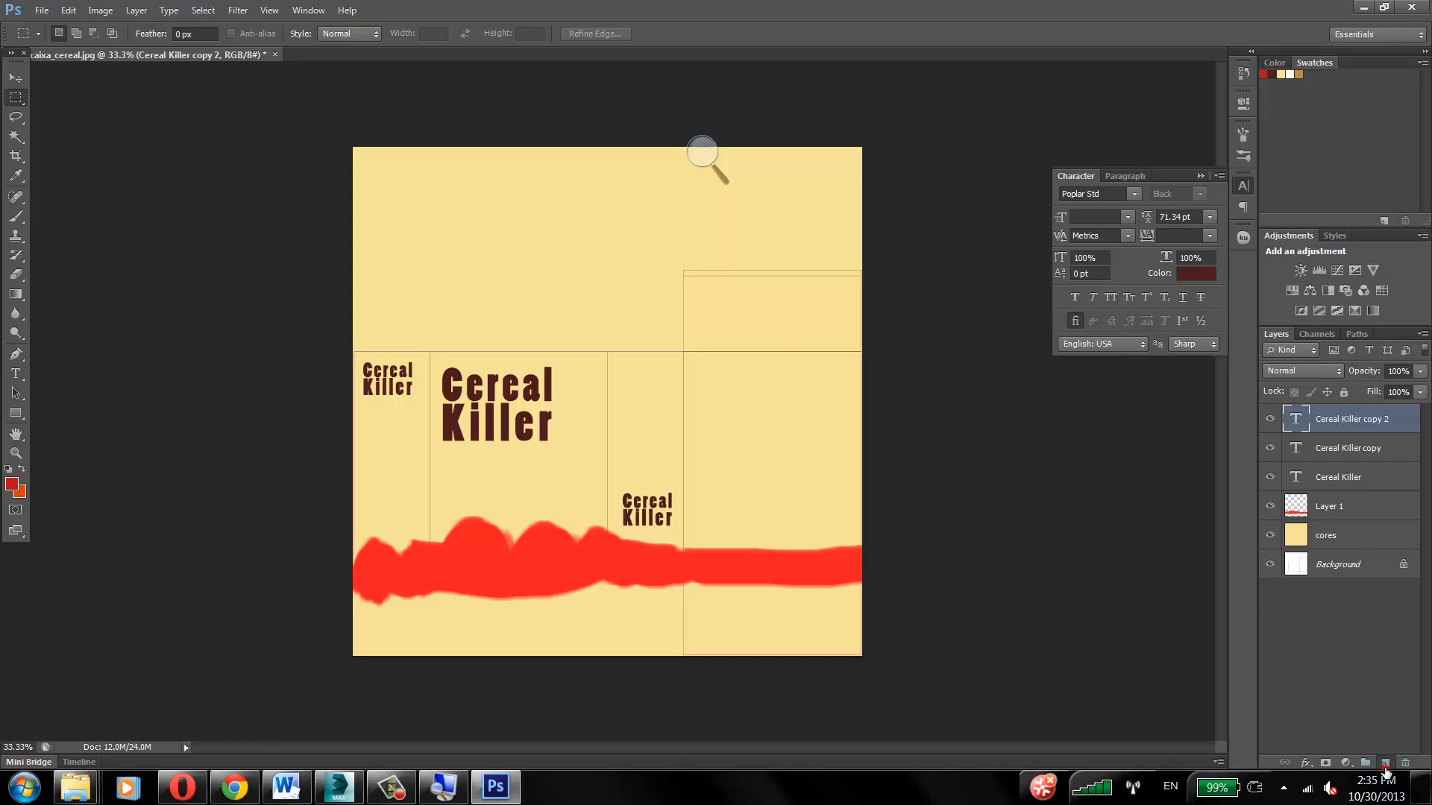
{"action": "left_click", "coordinate": [1385, 772]}
{"action": "left_click_drag", "start_coordinate": [1354, 417], "coordinate": [1347, 519]}
{"action": "left_click_drag", "start_coordinate": [362, 405], "coordinate": [420, 524]}
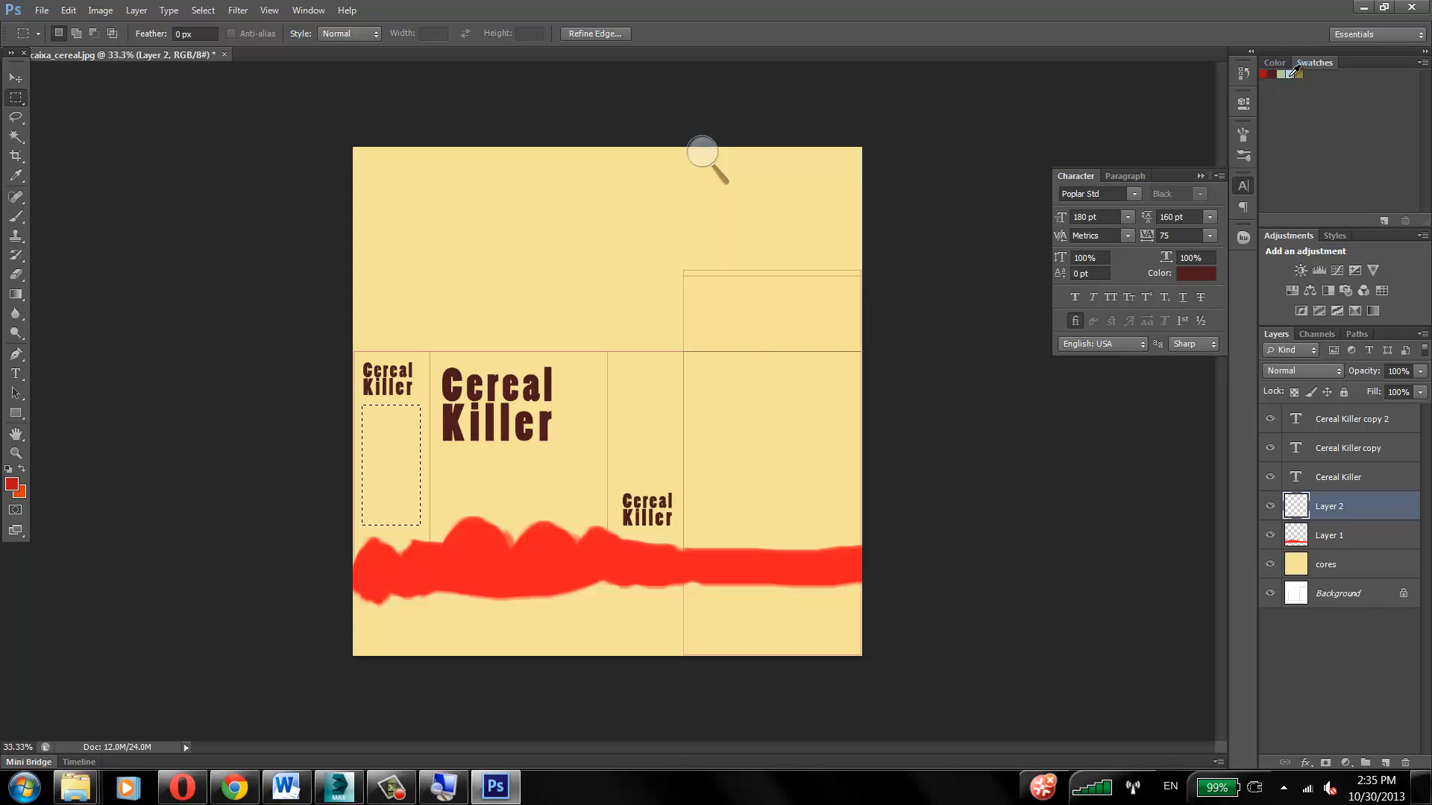
{"action": "left_click", "coordinate": [68, 11]}
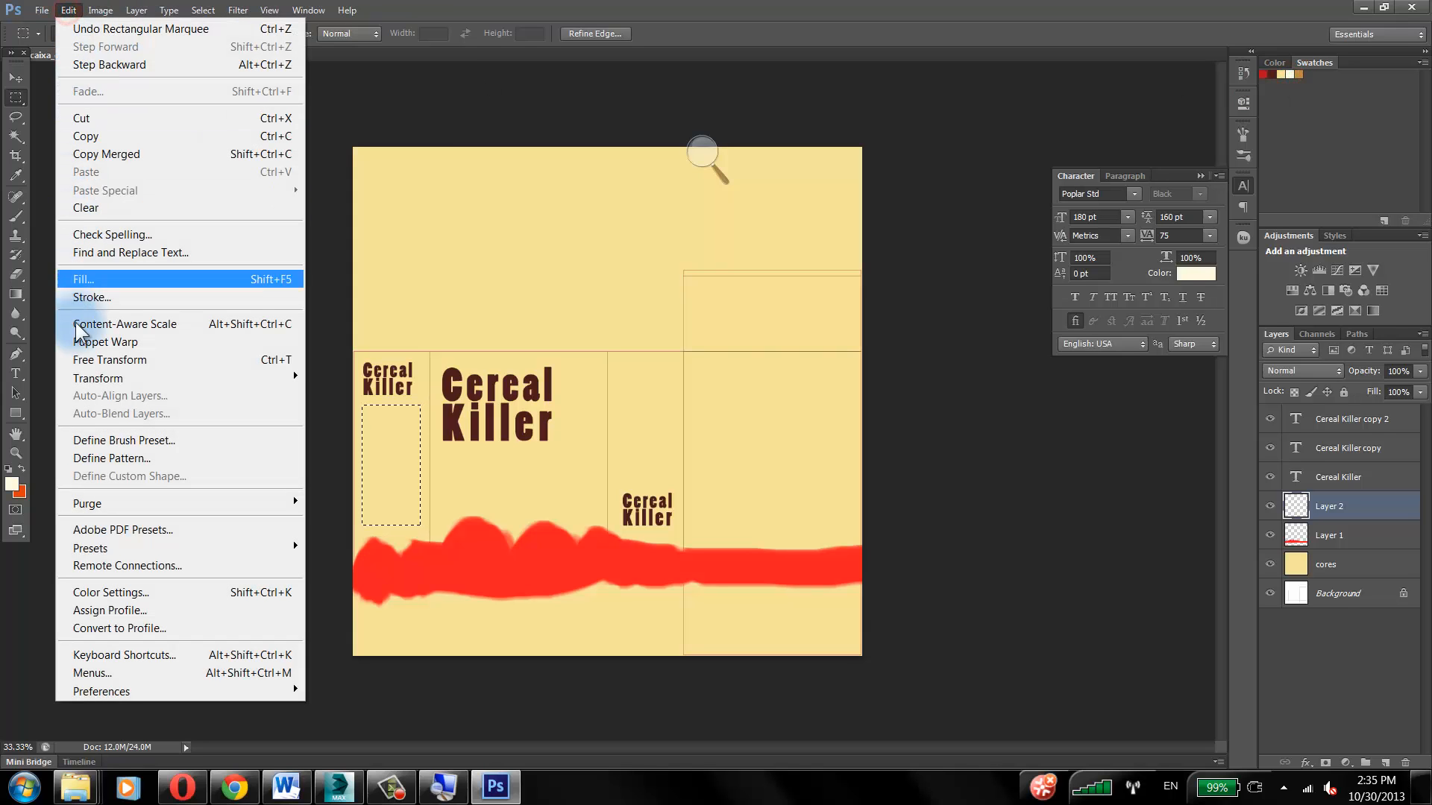
{"action": "left_click", "coordinate": [121, 279]}
{"action": "left_click", "coordinate": [794, 231]}
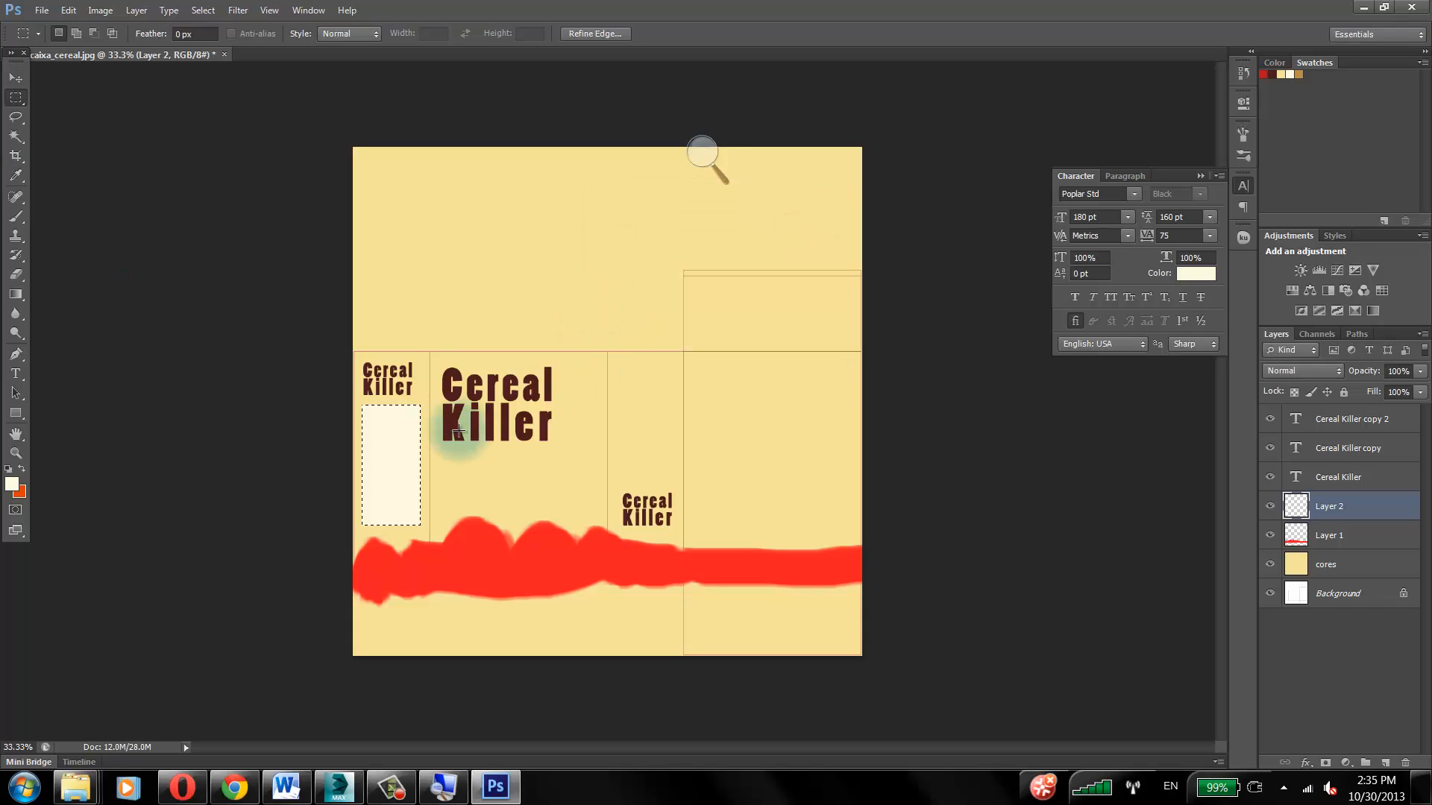
{"action": "key", "text": "ctrl+d"}
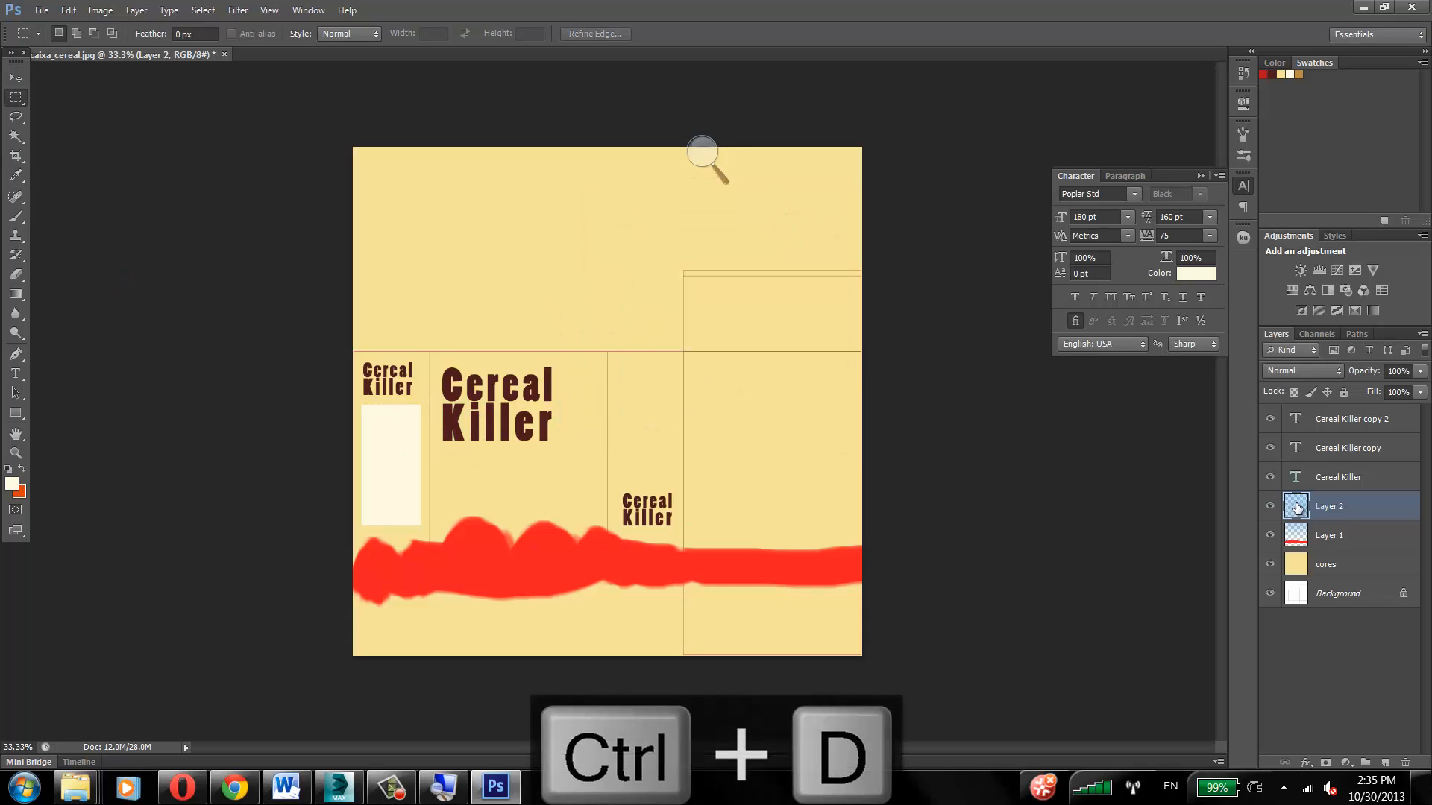
Step: Duplicate the cream rectangle and place the copy above the title on the second narrow side panel
{"action": "key", "text": "ctrl+j"}
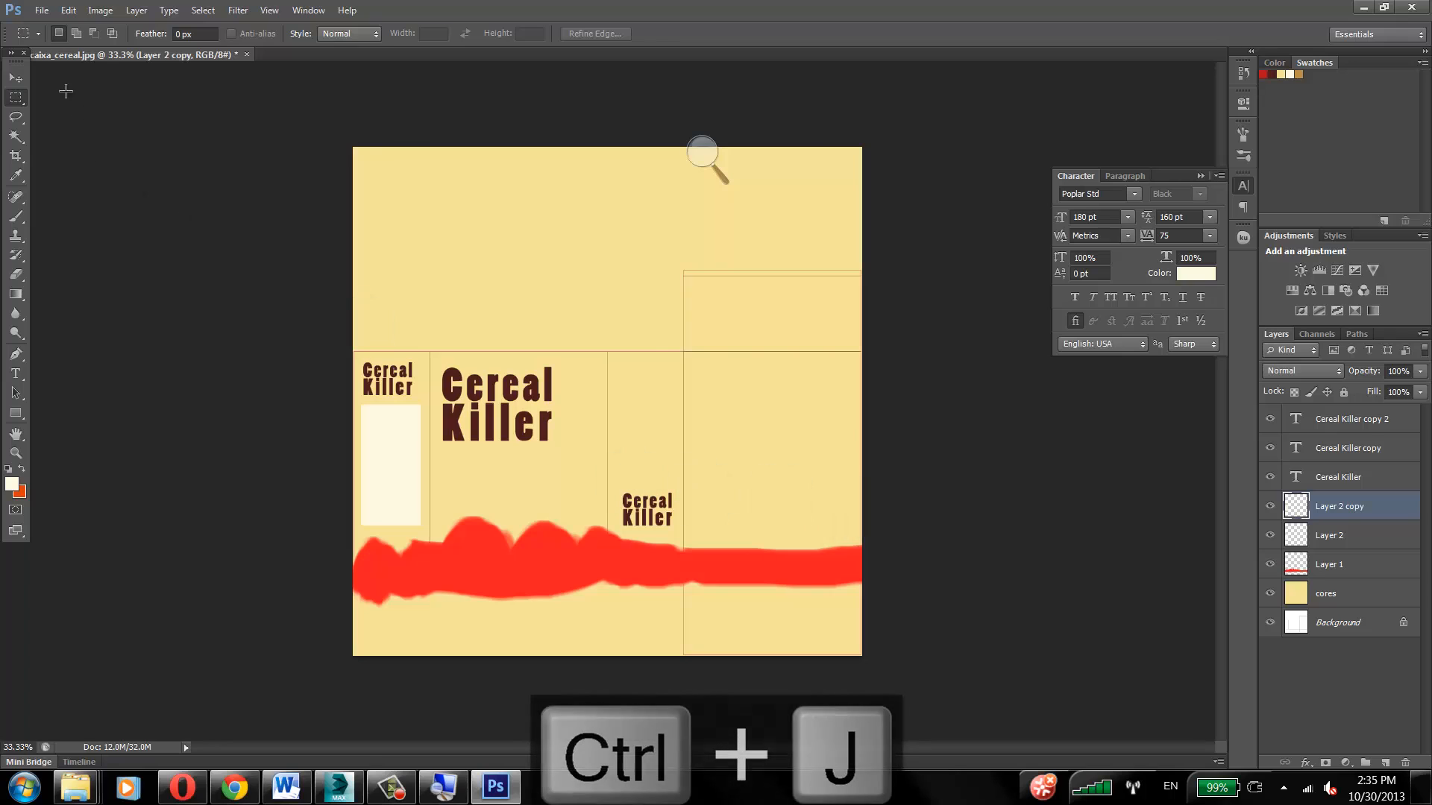
{"action": "left_click", "coordinate": [16, 78]}
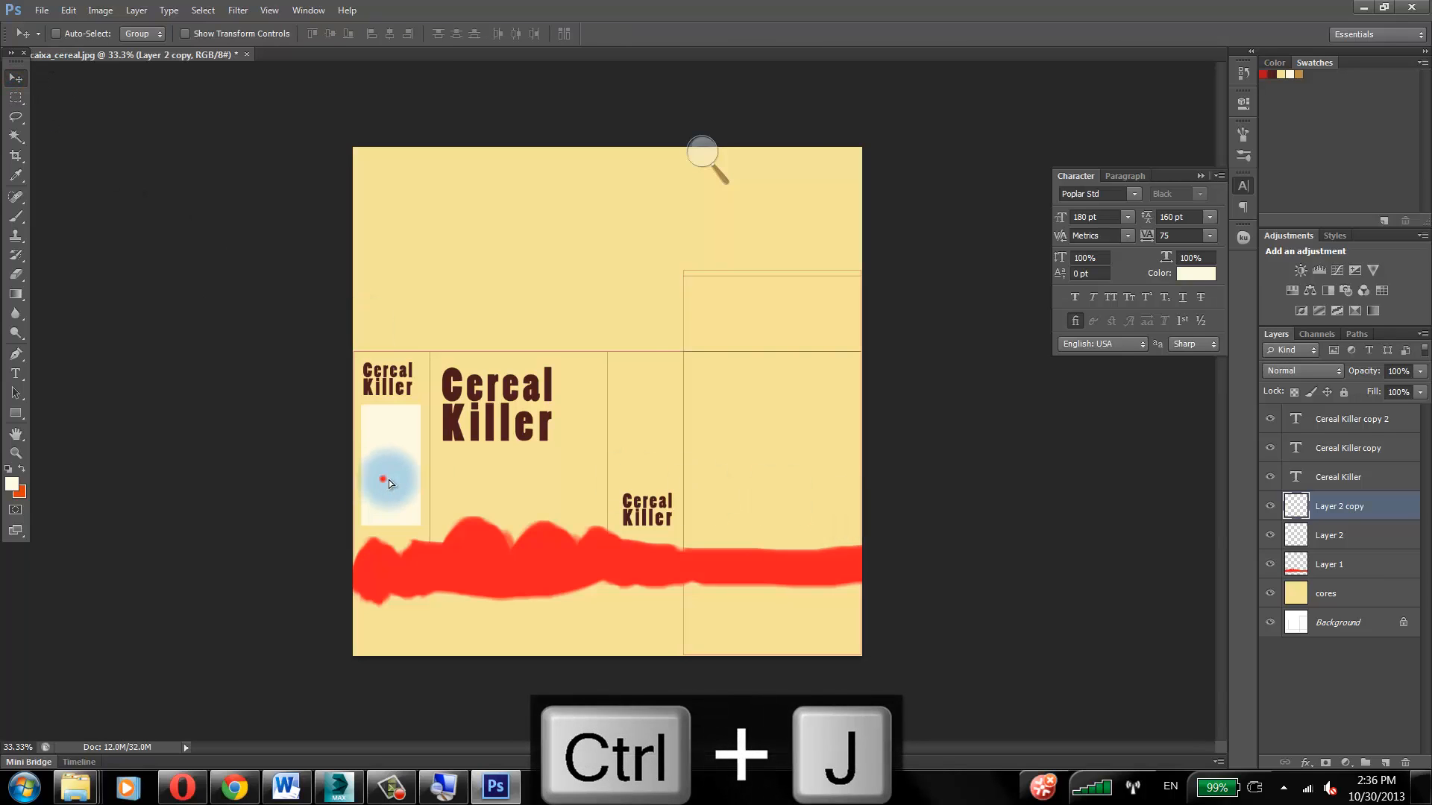
{"action": "left_click_drag", "start_coordinate": [388, 480], "coordinate": [637, 437]}
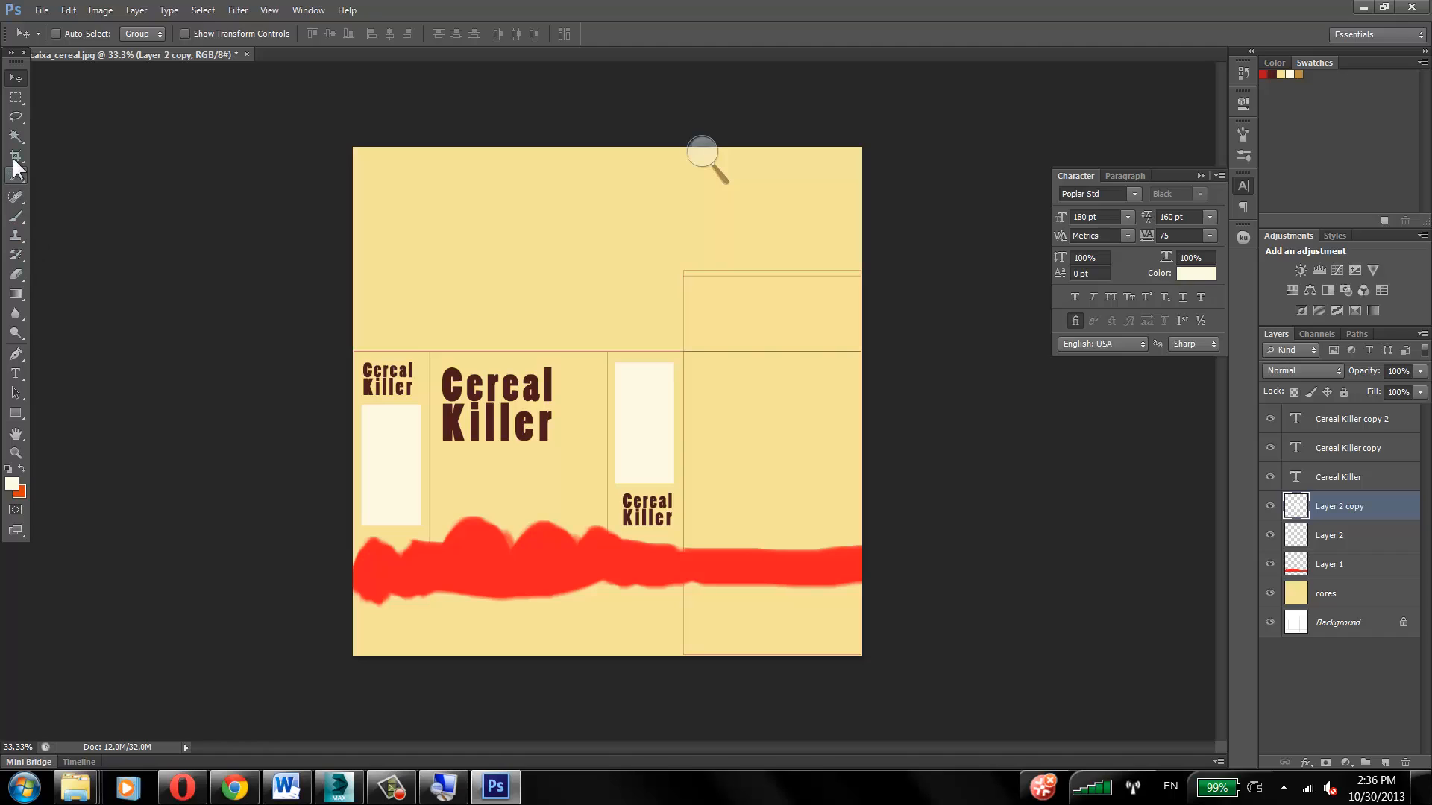
Step: Duplicate the small title, turn the copy upside down with width and height at -100%, and place it on the top flap
{"action": "left_click", "coordinate": [1383, 420]}
{"action": "left_click_drag", "start_coordinate": [1397, 426], "coordinate": [1385, 762]}
{"action": "left_click_drag", "start_coordinate": [399, 384], "coordinate": [690, 373]}
{"action": "key", "text": "ctrl+t"}
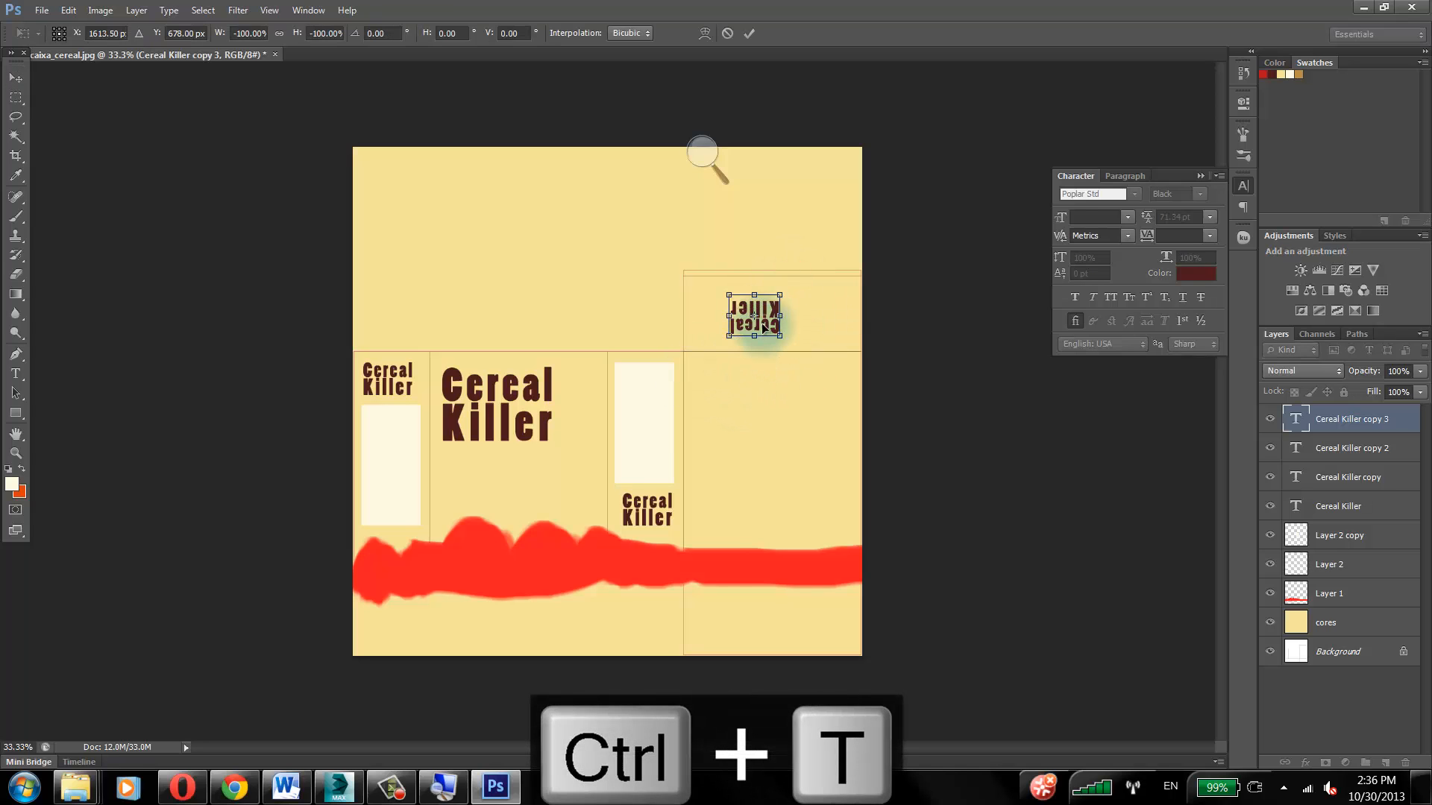
{"action": "left_click_drag", "start_coordinate": [760, 328], "coordinate": [735, 329]}
{"action": "left_click", "coordinate": [18, 77]}
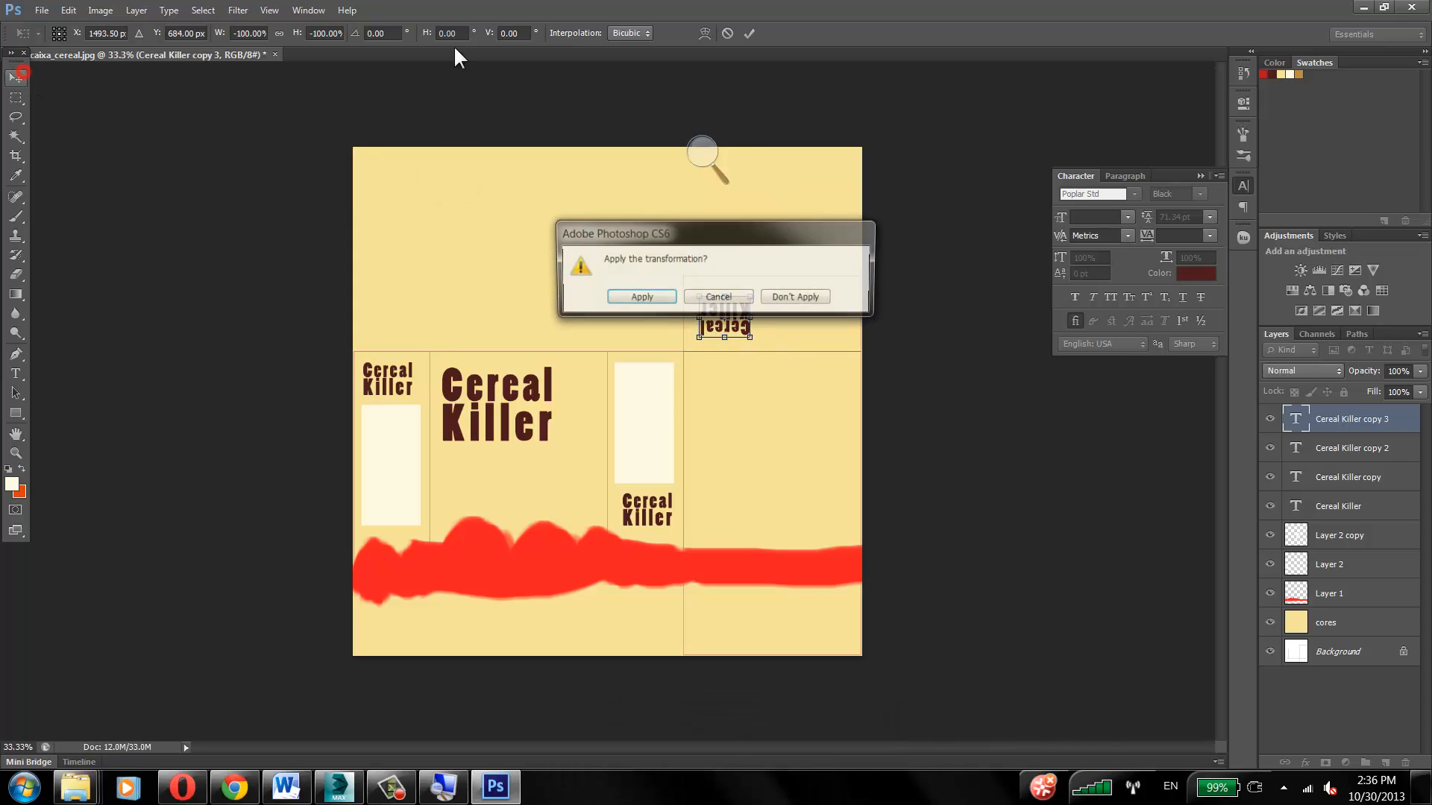
{"action": "left_click", "coordinate": [641, 294]}
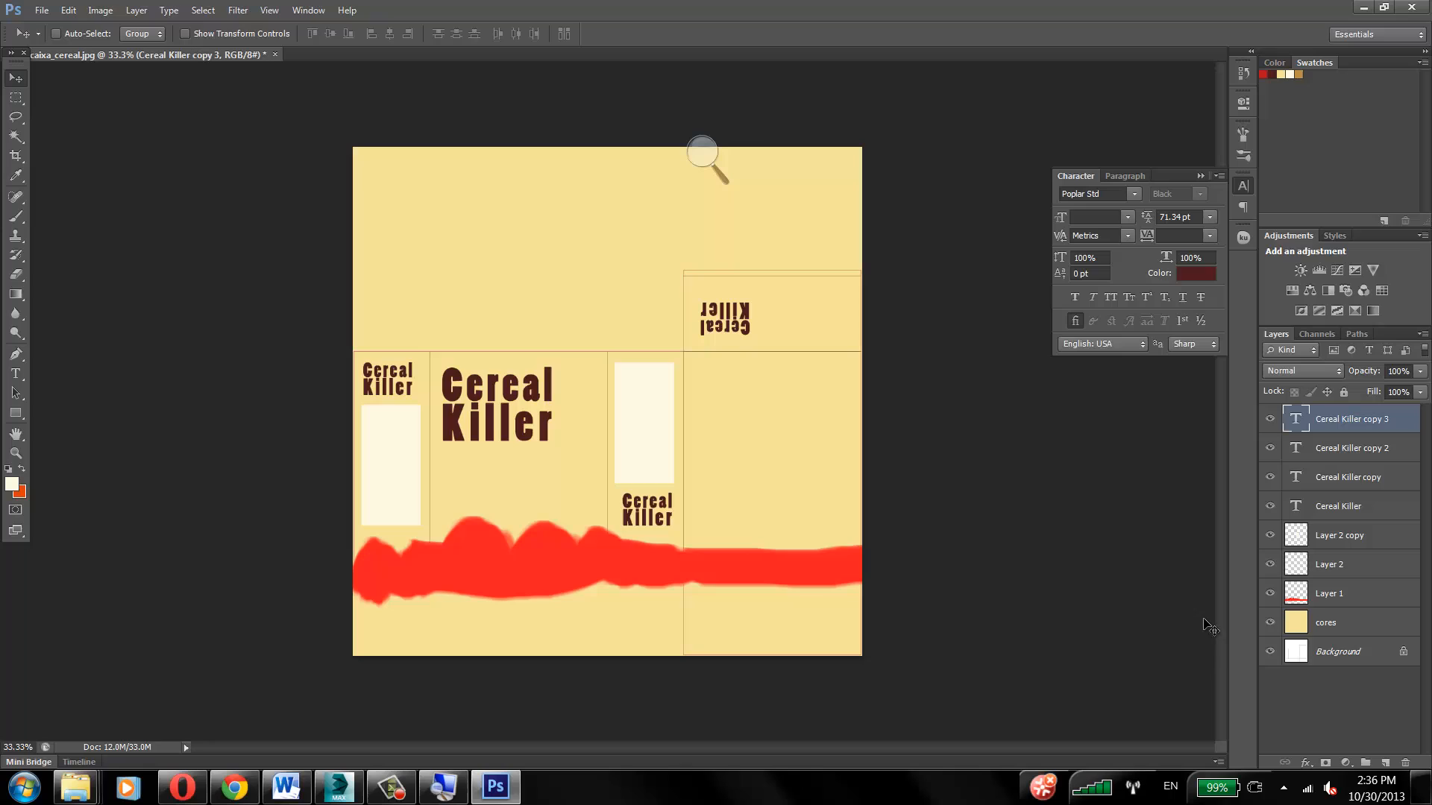
Step: Hide the Background template layer and start saving a copy of the texture to the Desktop in JPEG format
{"action": "left_click", "coordinate": [1271, 652]}
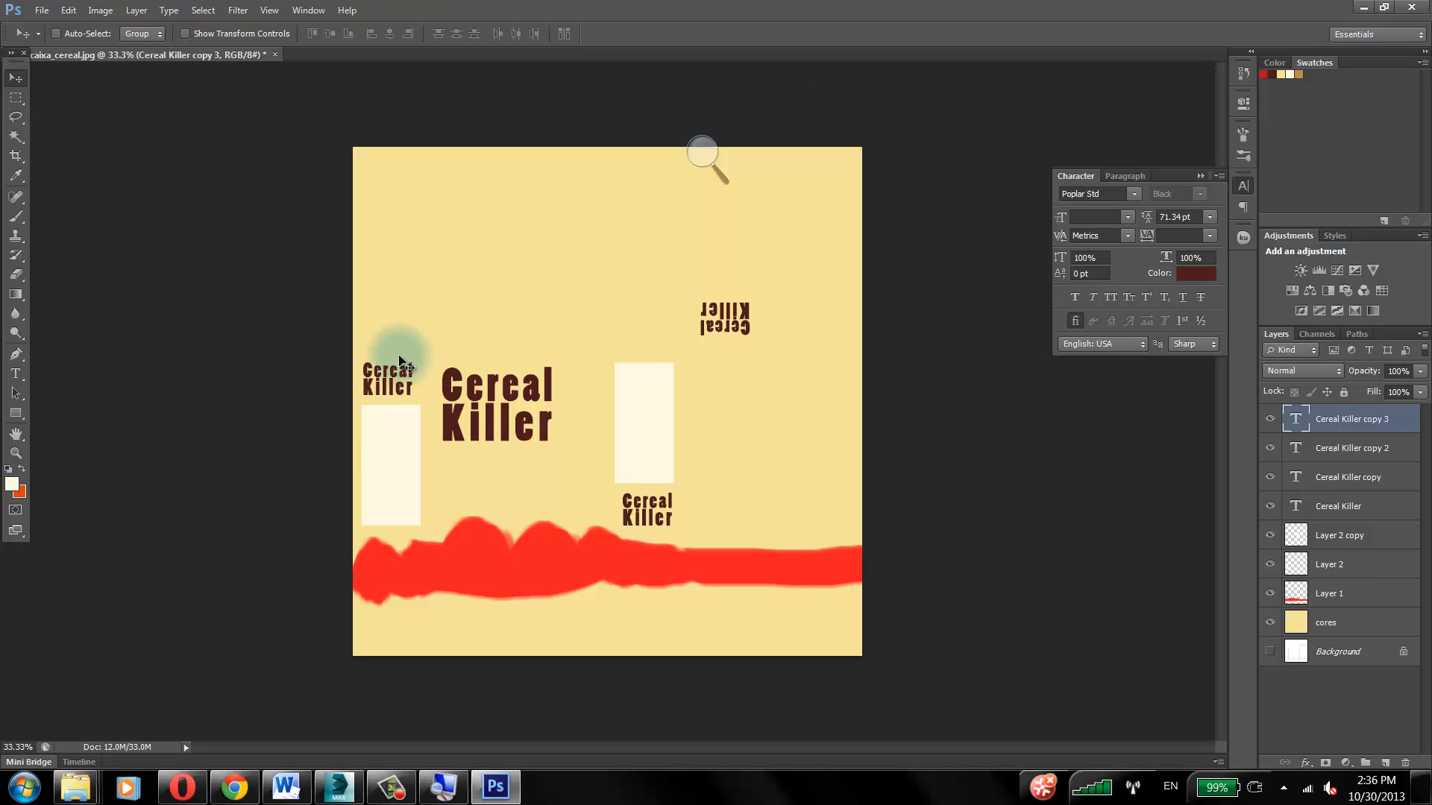
{"action": "left_click", "coordinate": [37, 11]}
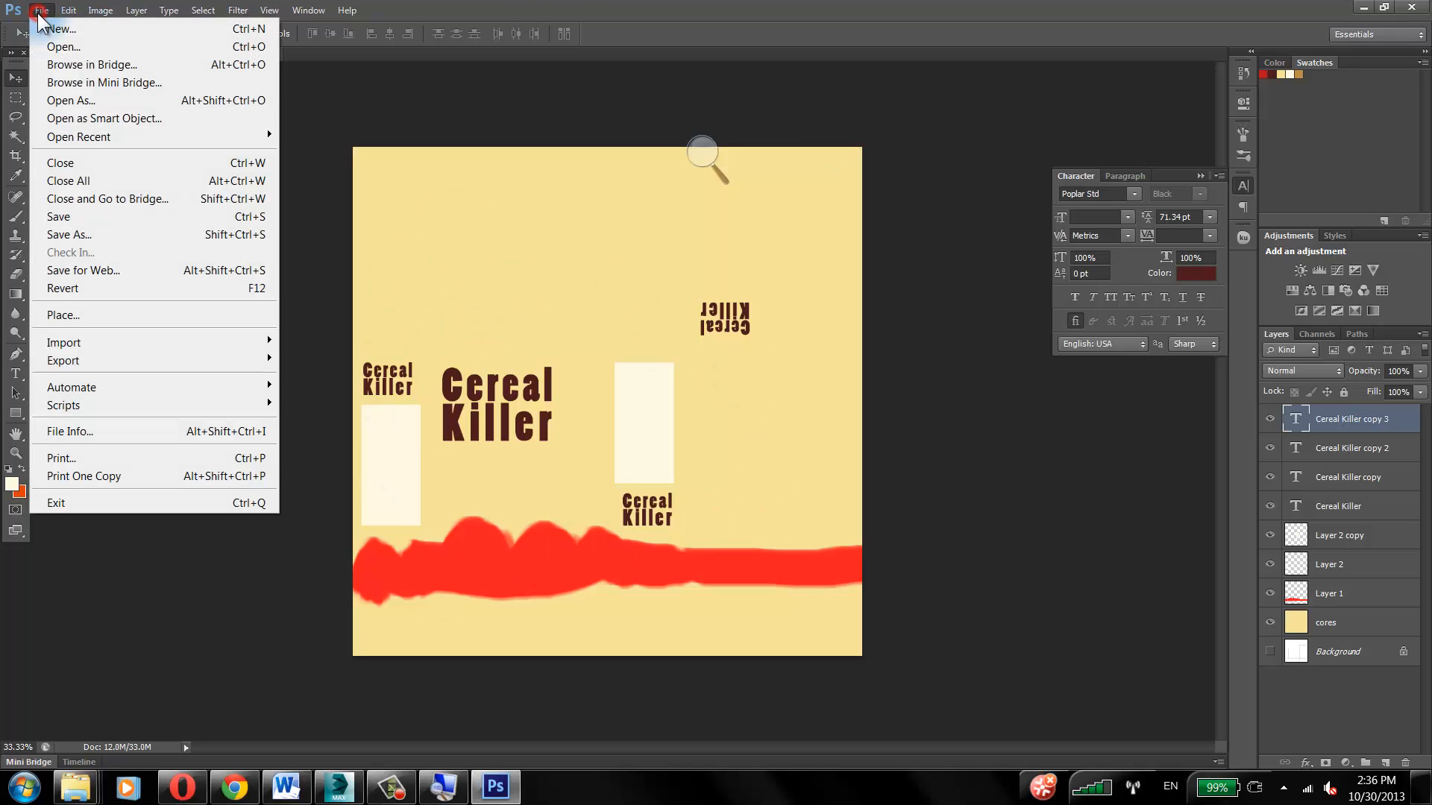
{"action": "left_click", "coordinate": [58, 233]}
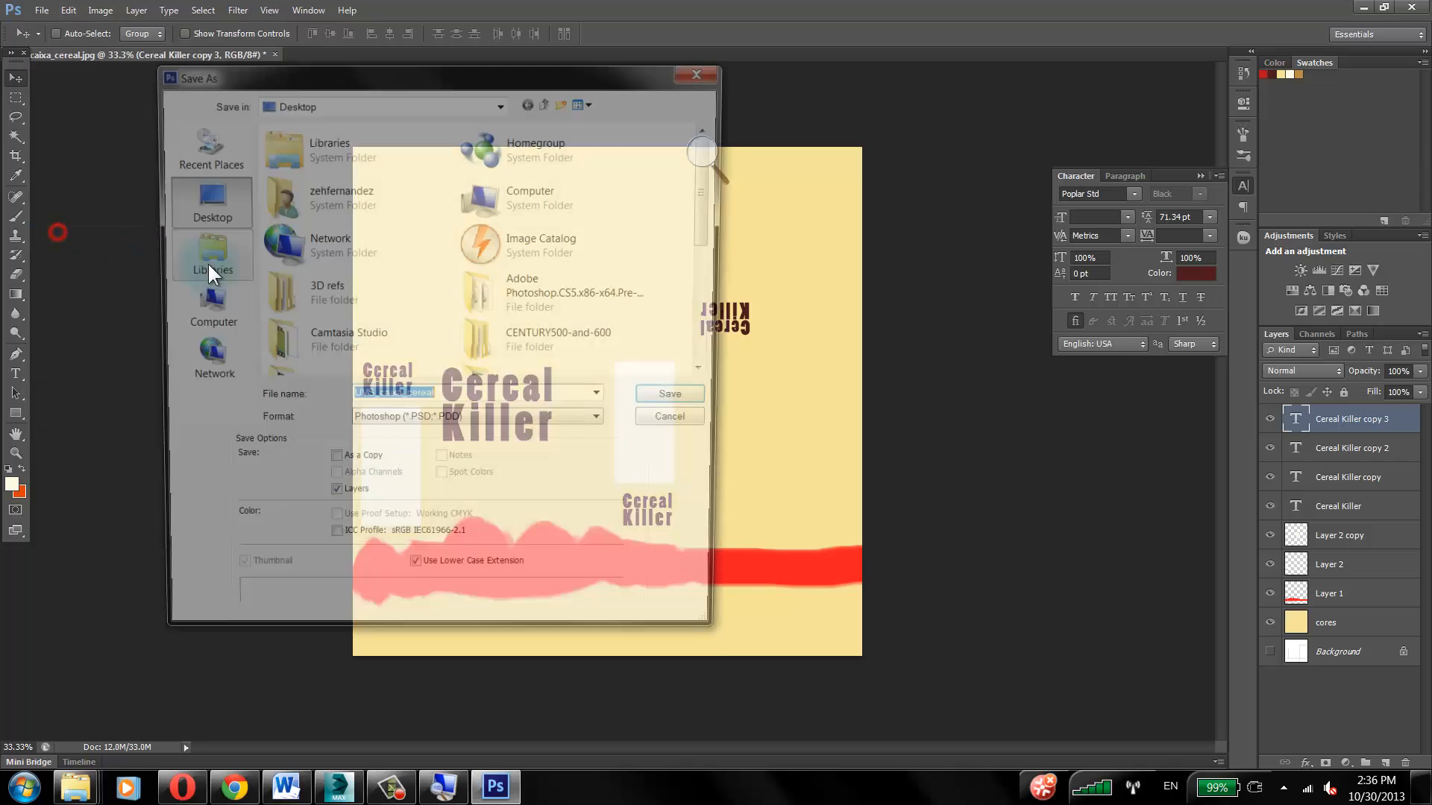
{"action": "left_click", "coordinate": [602, 425]}
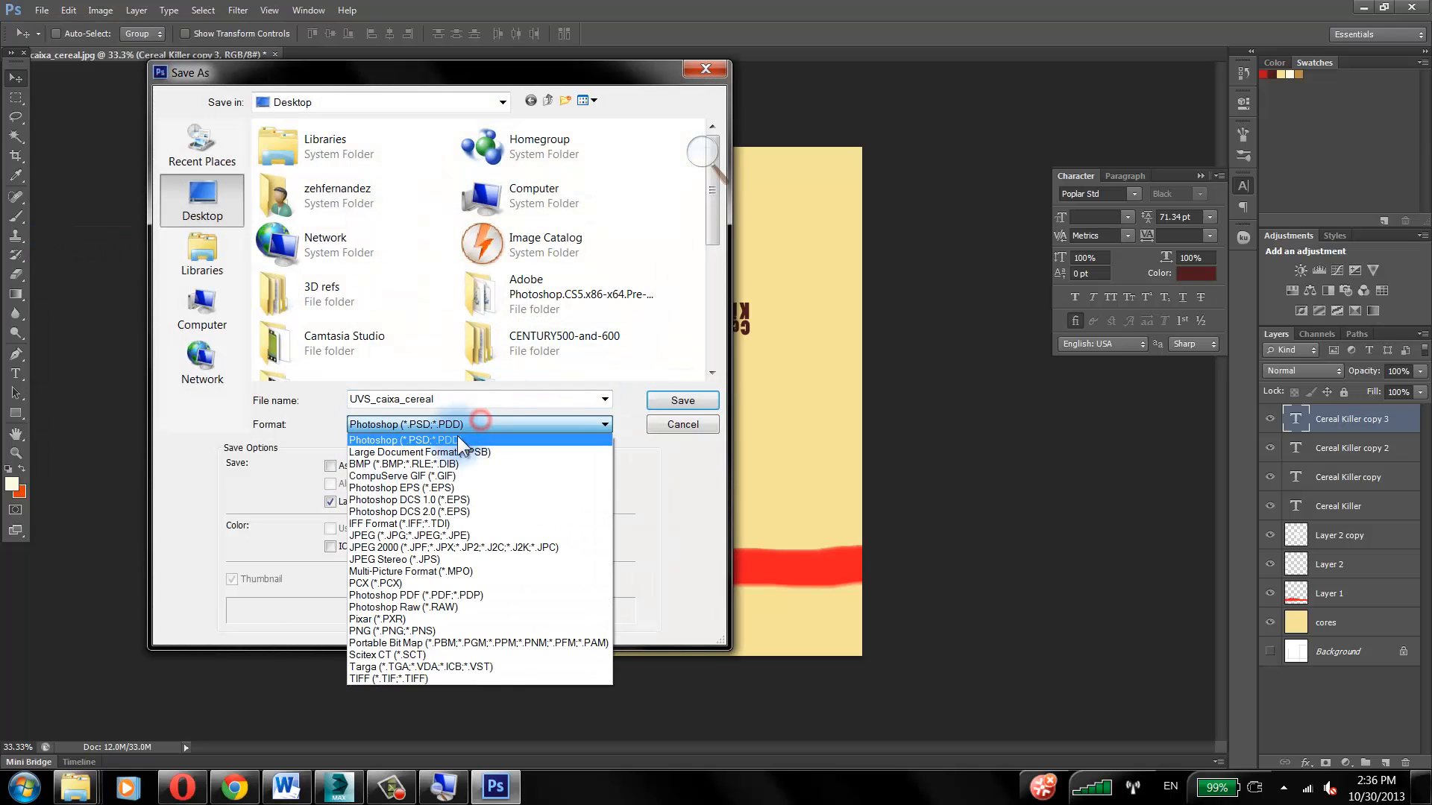
{"action": "left_click", "coordinate": [404, 537]}
Step: Name the JPEG copy caixa_cereal_cor.jpg and save it to the Desktop at Maximum quality (12) with the Baseline (Standard) format
{"action": "left_click", "coordinate": [483, 405]}
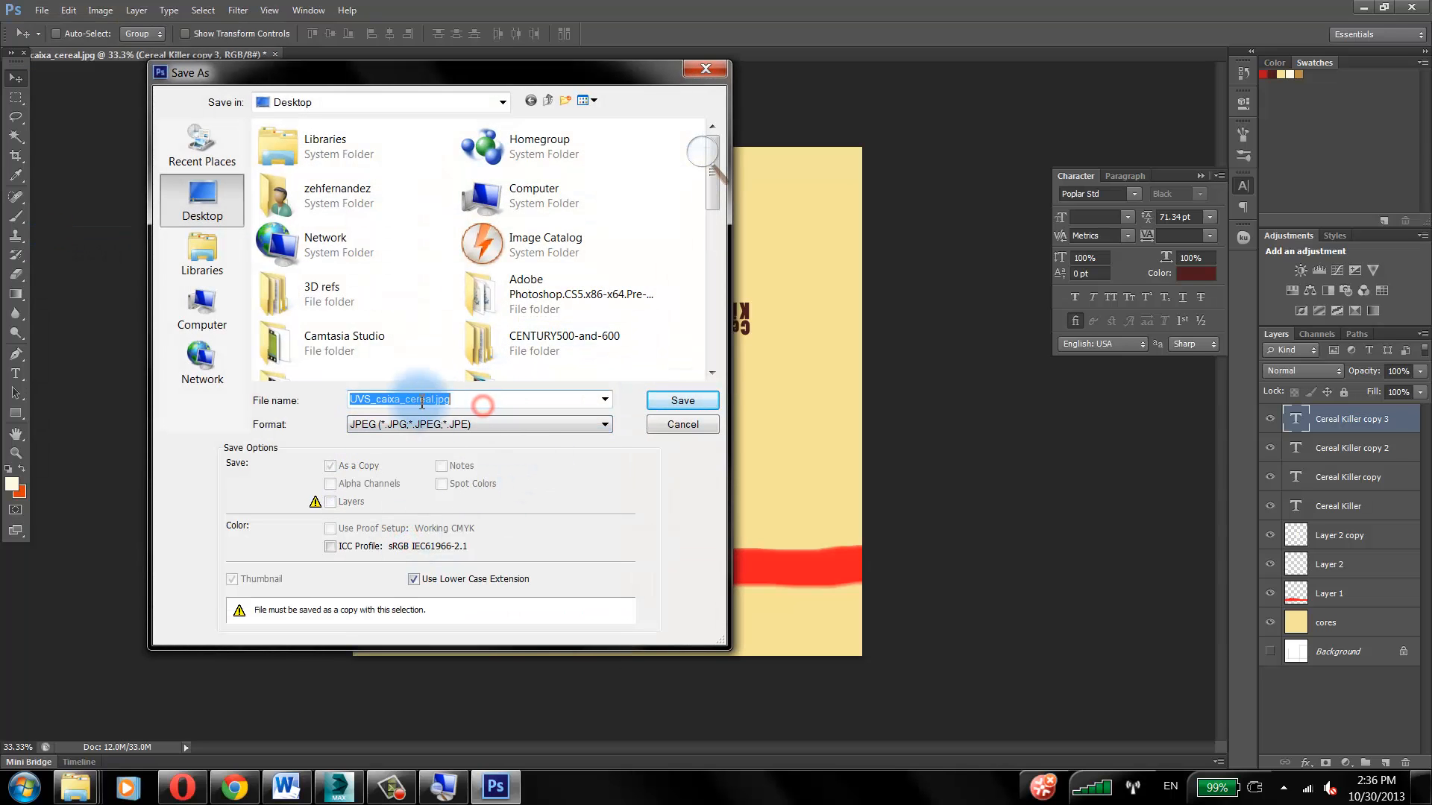
{"action": "left_click", "coordinate": [432, 401]}
{"action": "left_click_drag", "start_coordinate": [379, 405], "coordinate": [239, 409]}
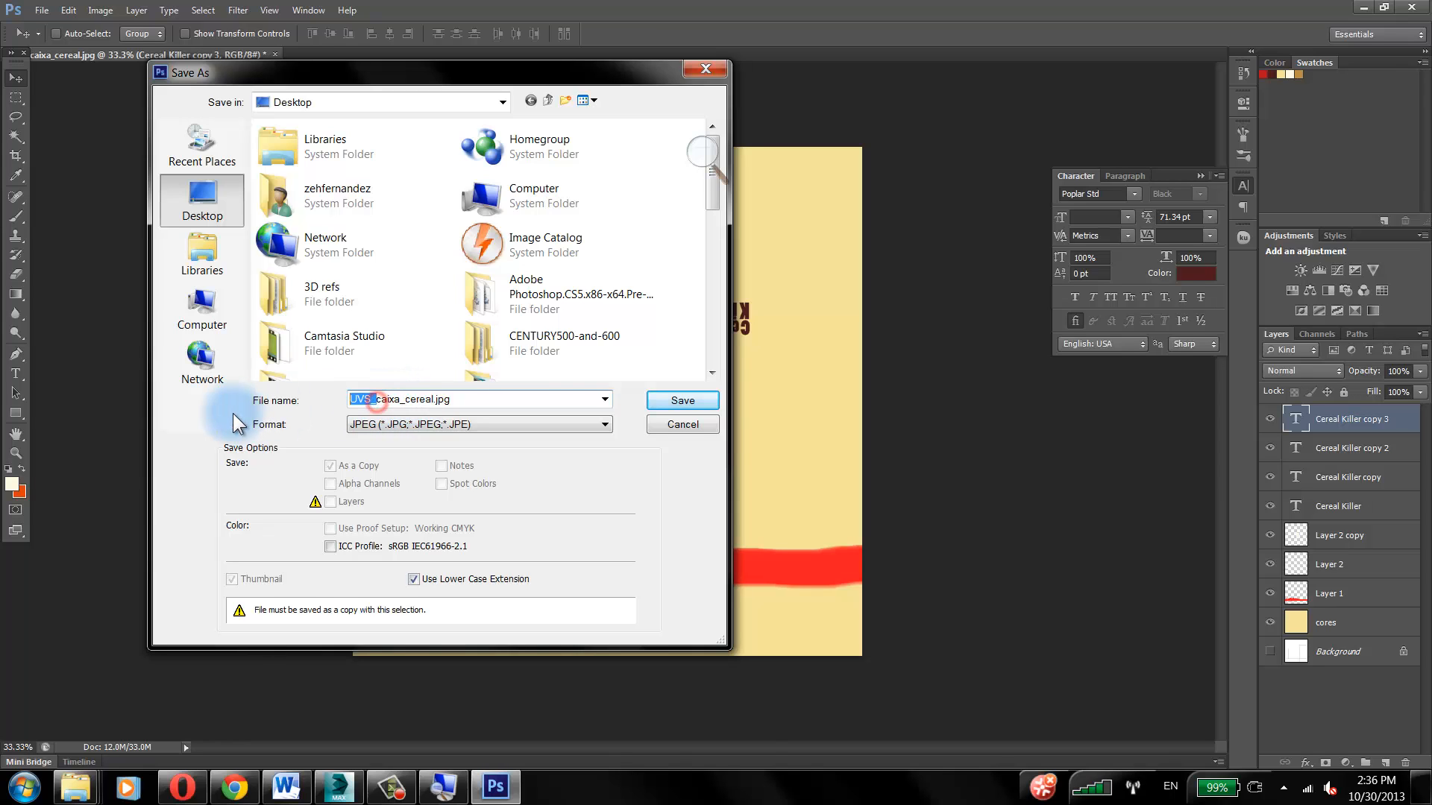
{"action": "key", "text": "Delete"}
{"action": "right_click", "coordinate": [412, 399]}
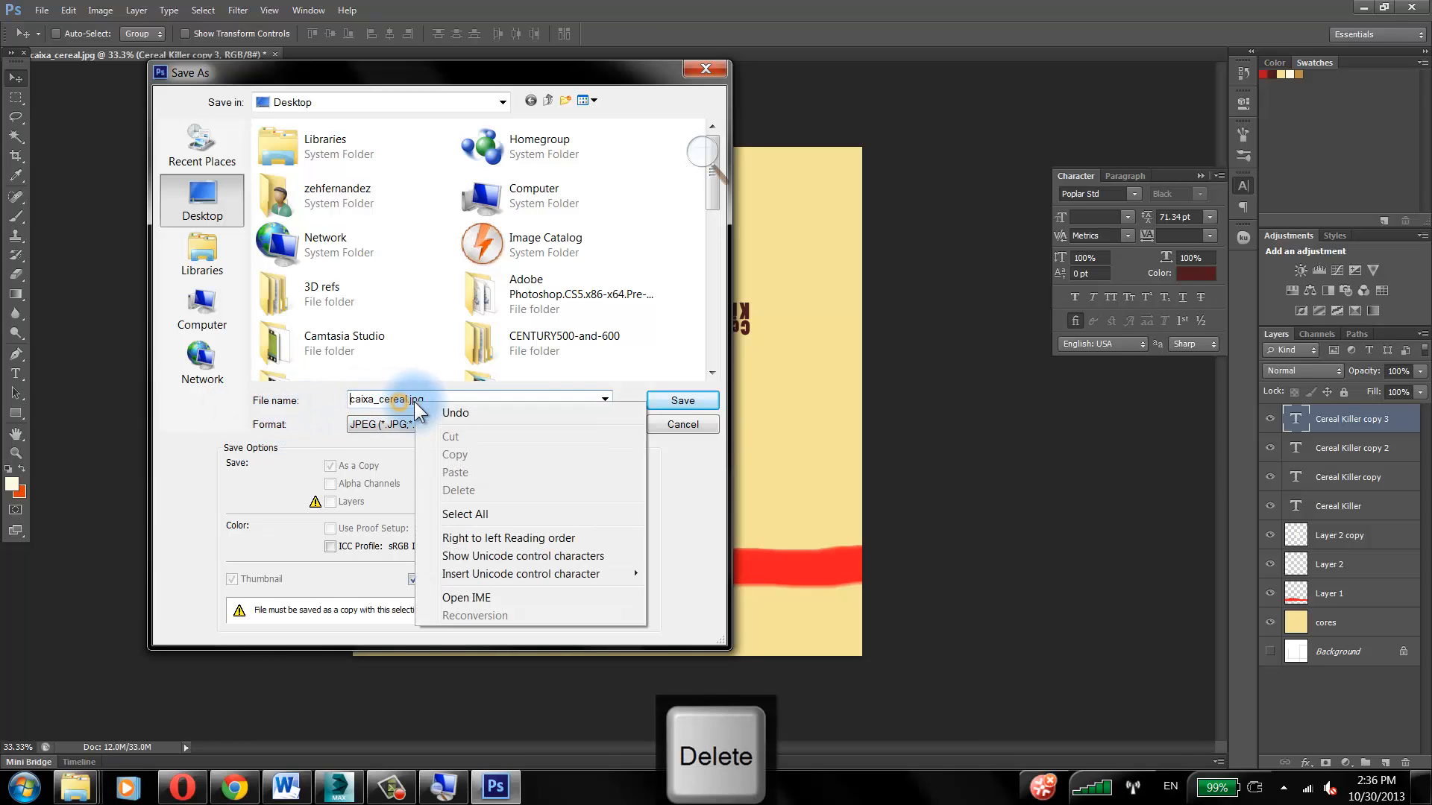
{"action": "left_click", "coordinate": [412, 402]}
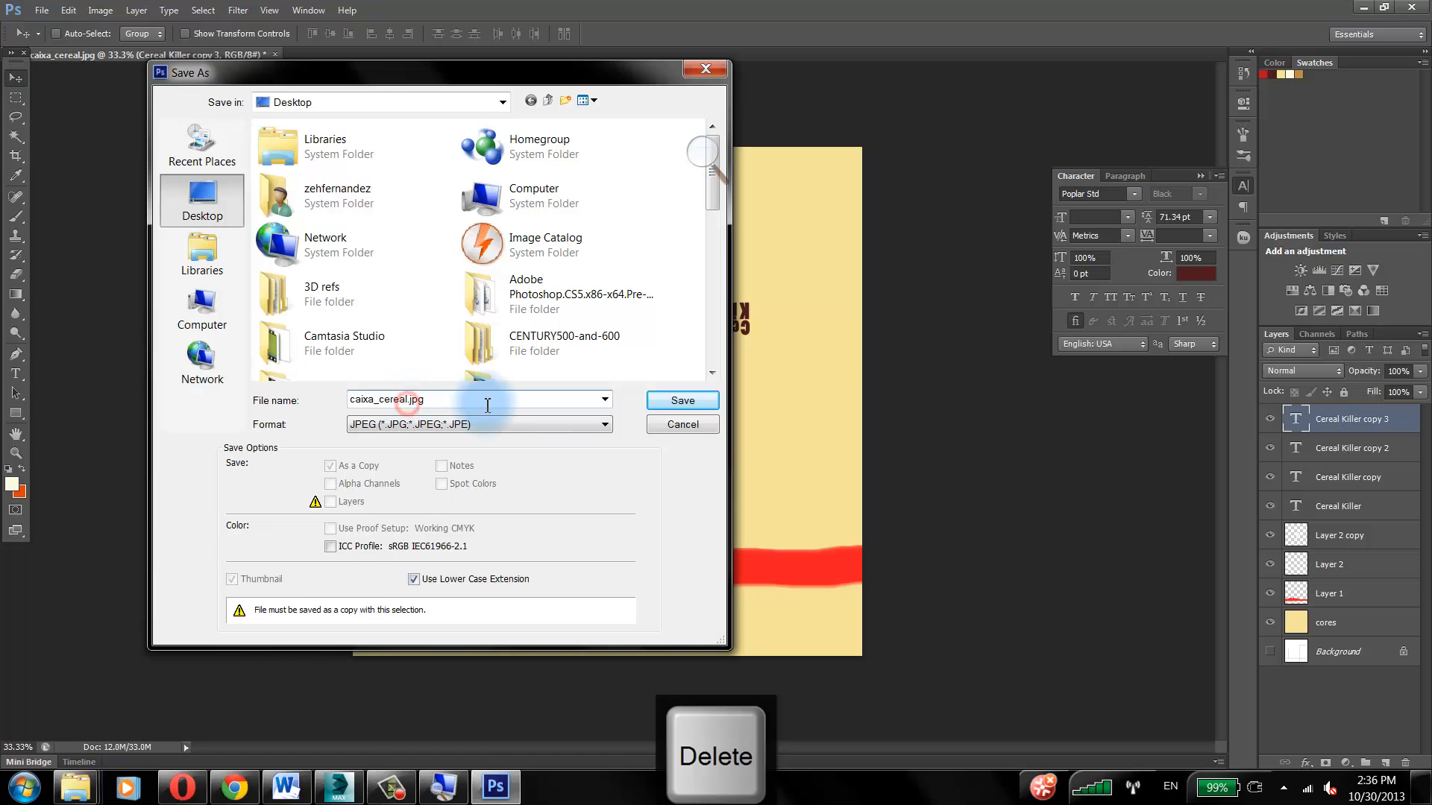
{"action": "type", "text": "_c"}
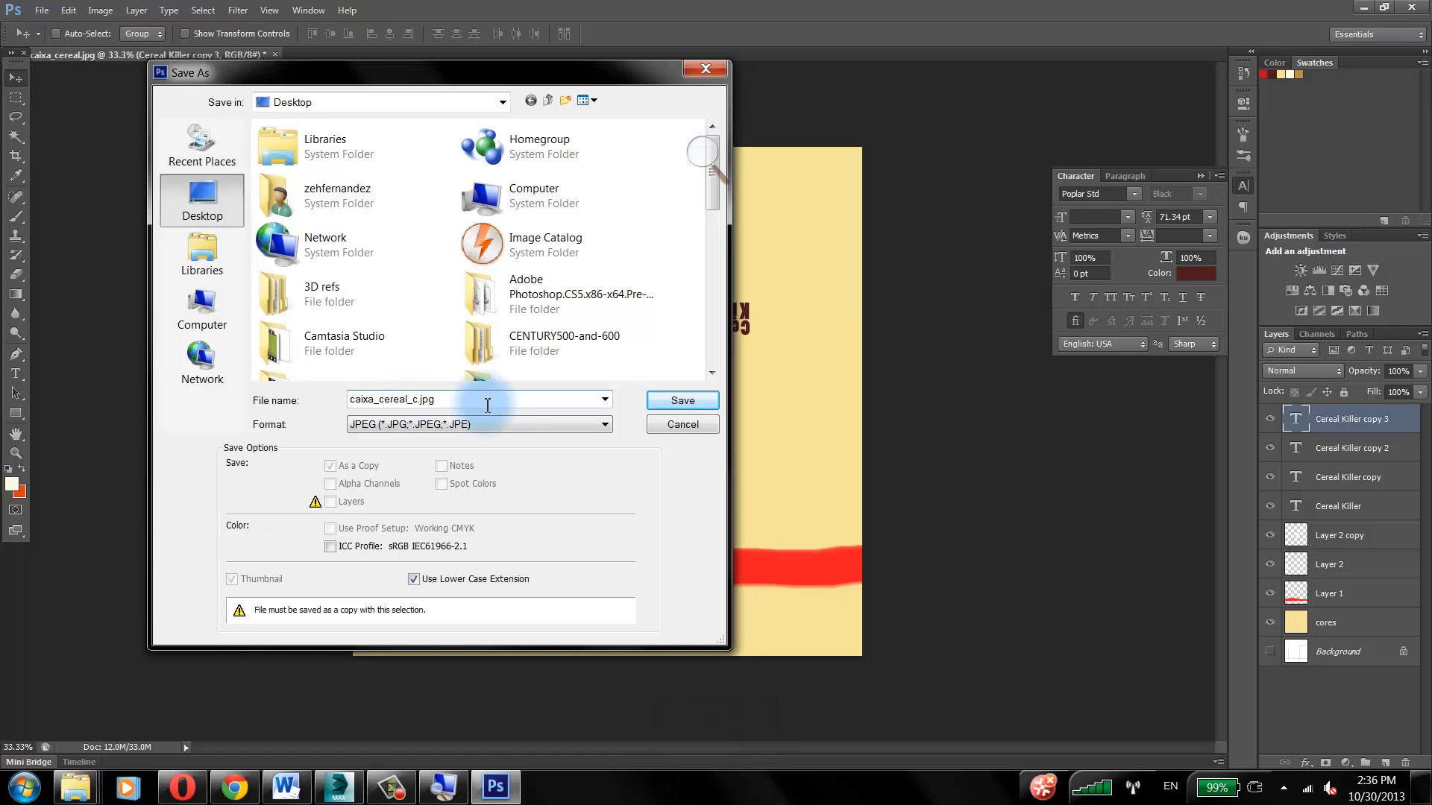
{"action": "type", "text": "or"}
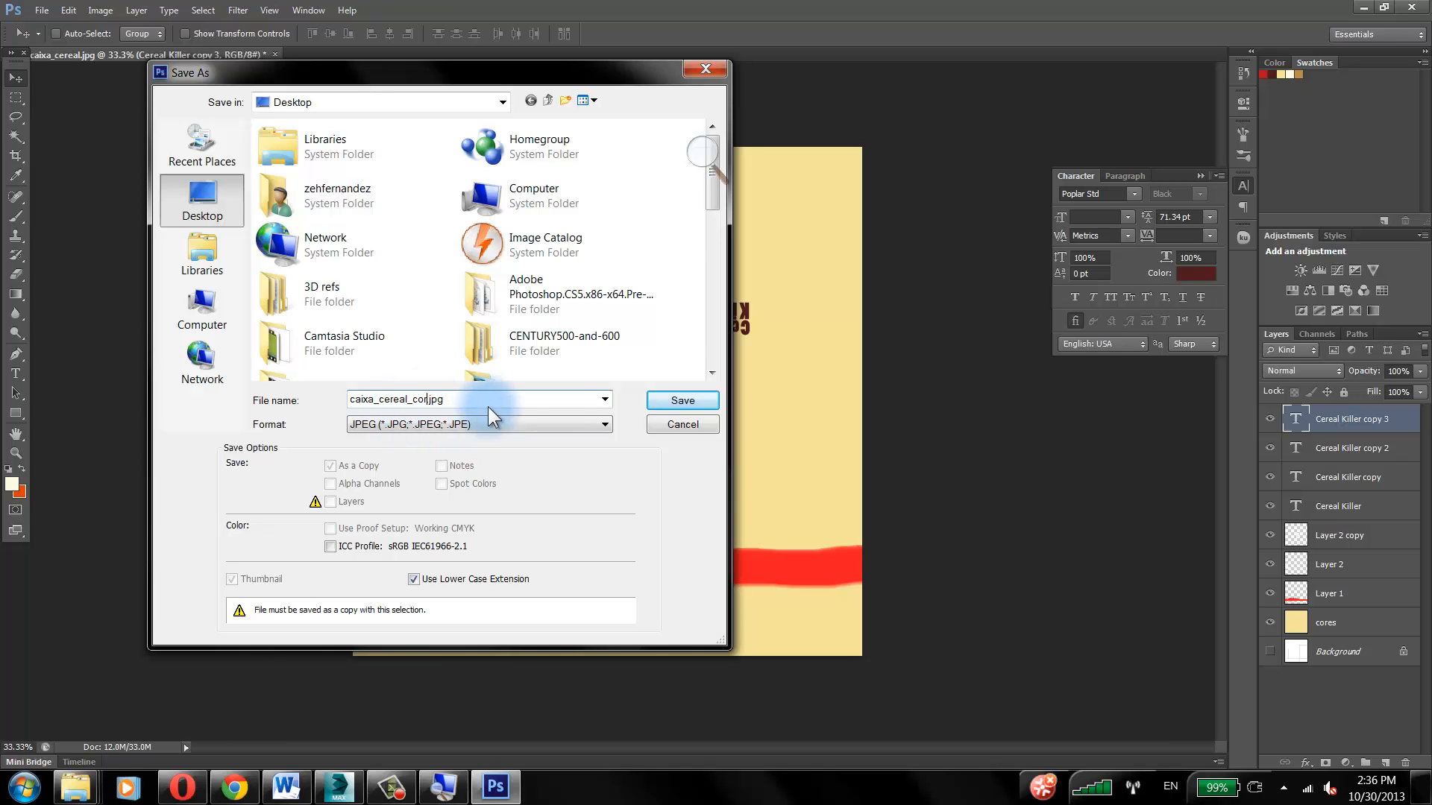
{"action": "left_click", "coordinate": [681, 400]}
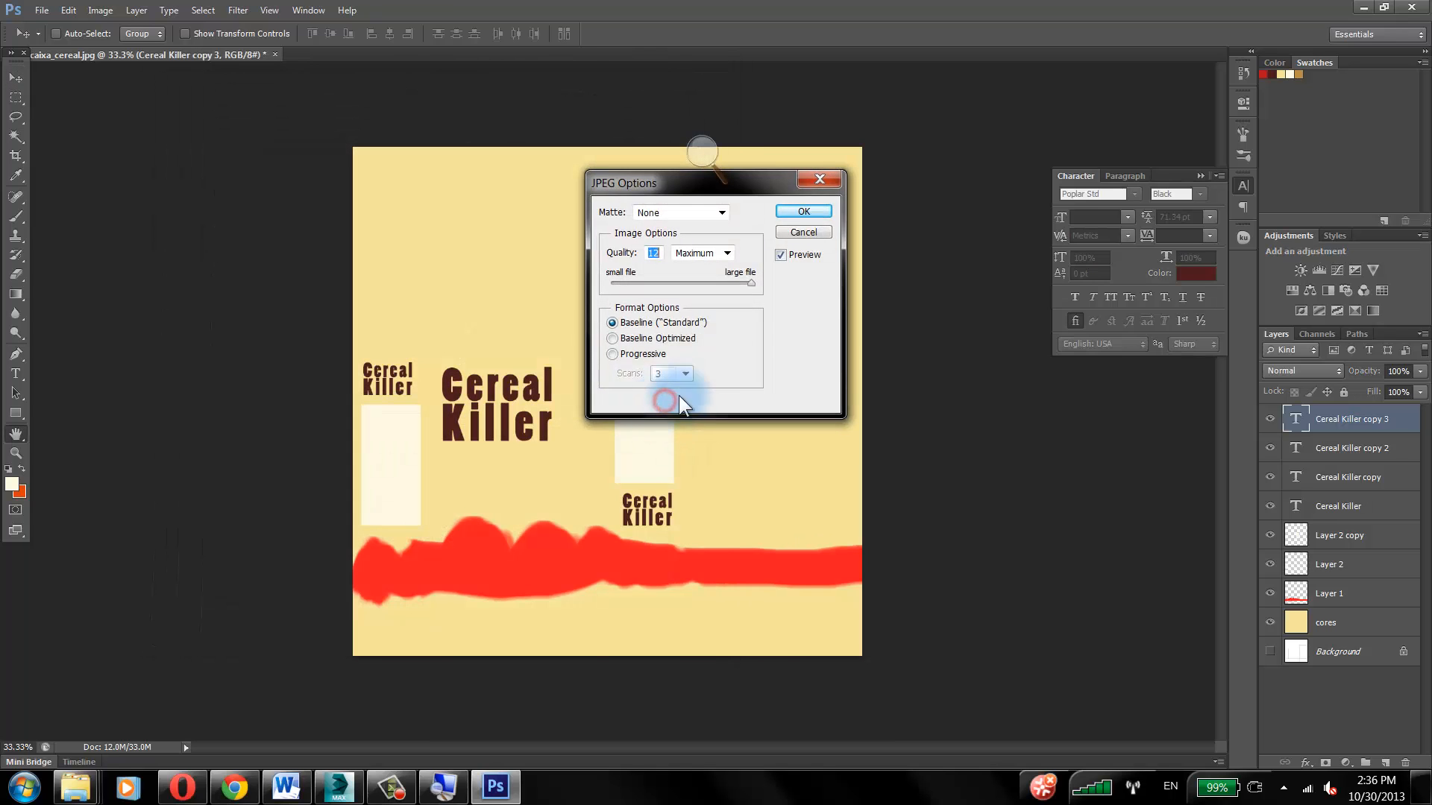
{"action": "left_click", "coordinate": [803, 214]}
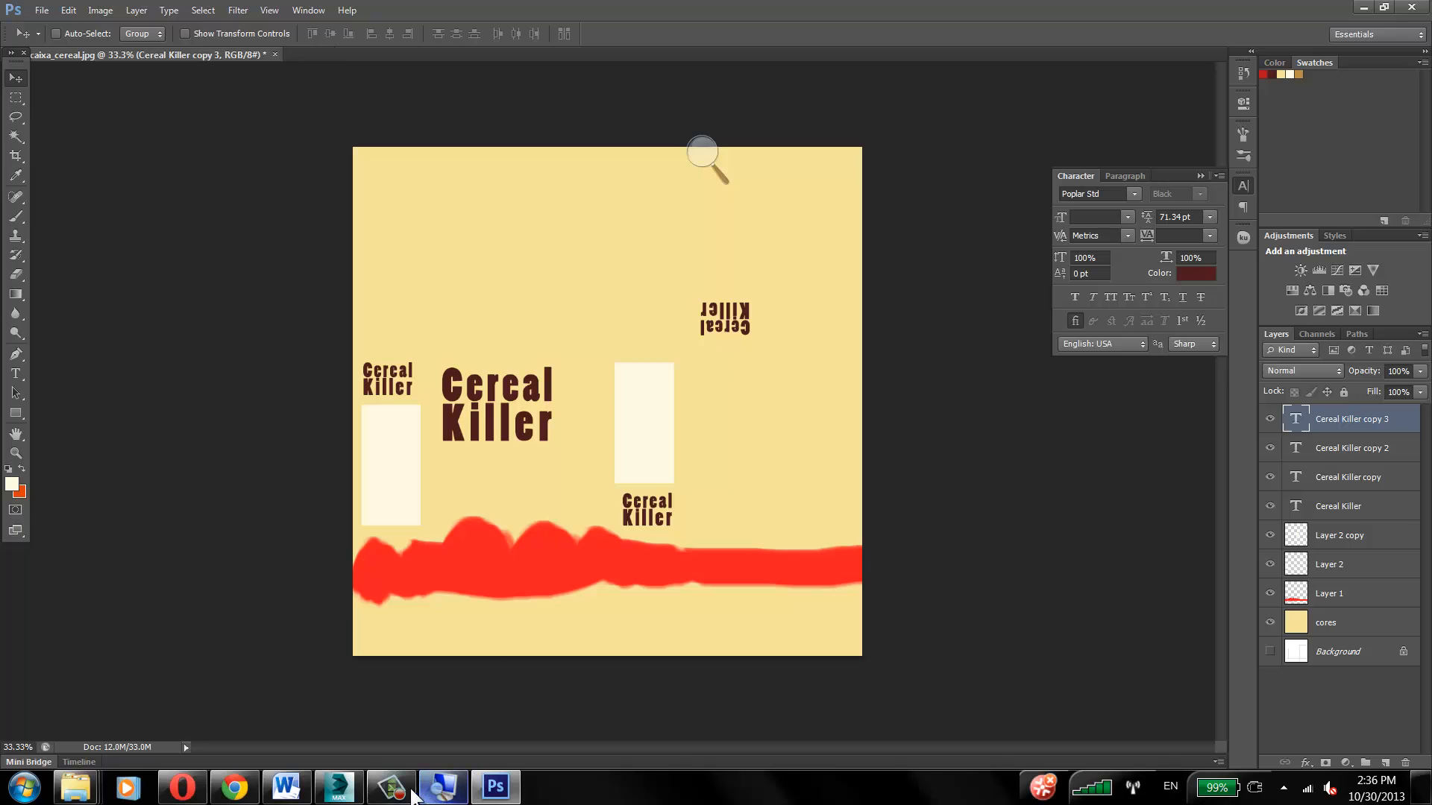
Step: Switch to 3ds Max, open the Slate Material Editor clear of the box, and enlarge the caixa_cereal material's node preview
{"action": "left_click", "coordinate": [345, 795]}
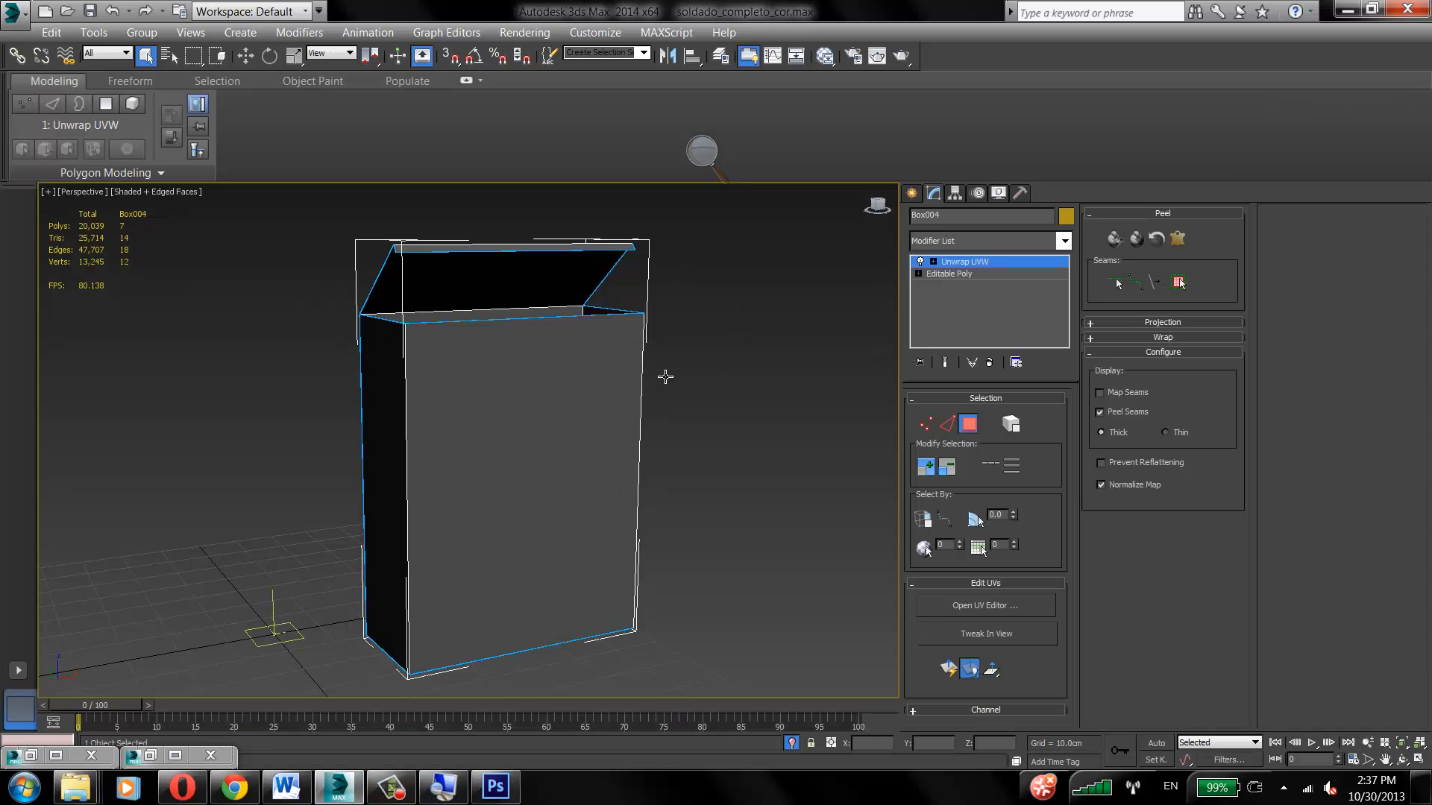
{"action": "left_click", "coordinate": [824, 56]}
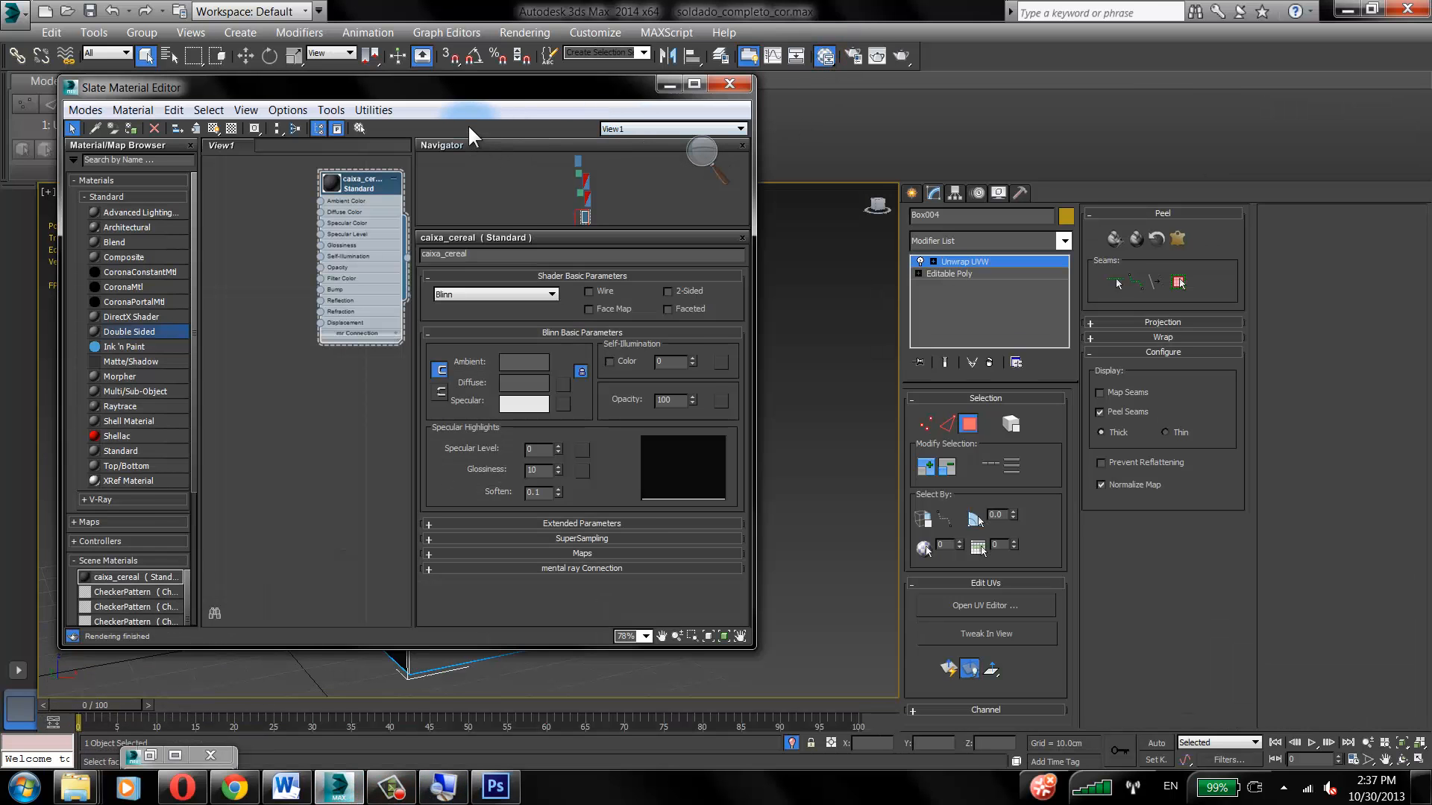
{"action": "left_click_drag", "start_coordinate": [452, 94], "coordinate": [1036, 122]}
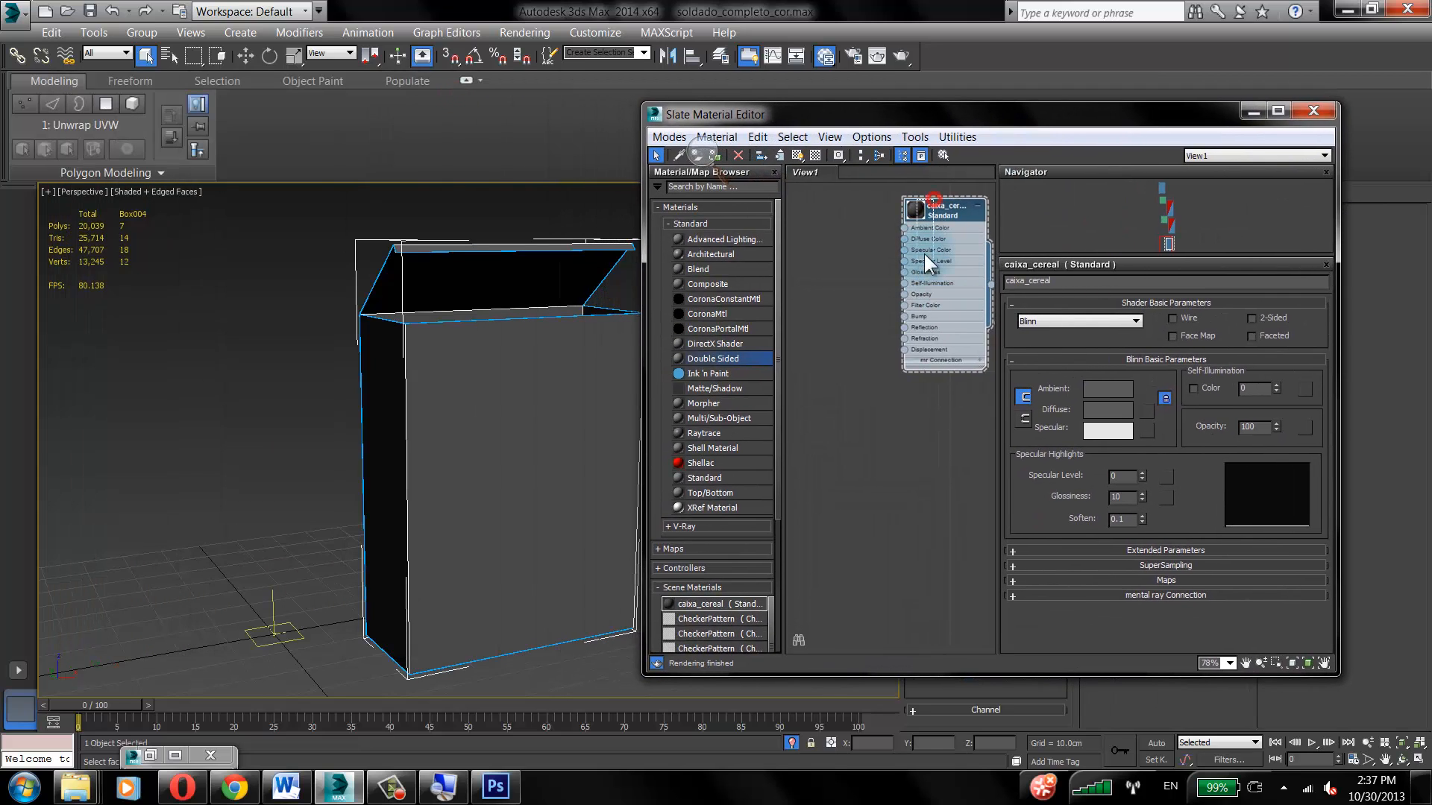
{"action": "double_click", "coordinate": [951, 214]}
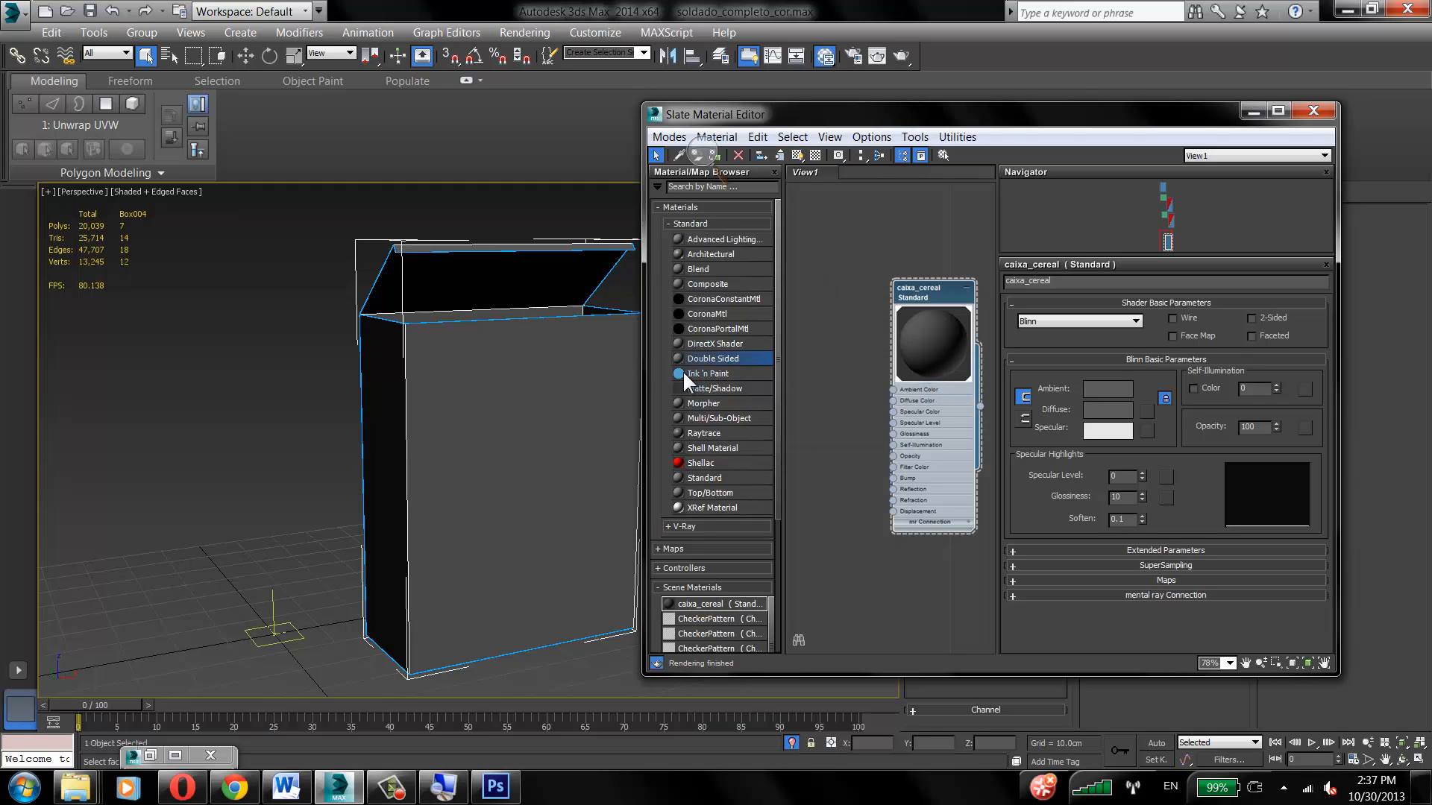
Step: Add a standard Bitmap map to the material graph, loading the caixa_cereal_cor JPEG from the Desktop
{"action": "right_click", "coordinate": [816, 263]}
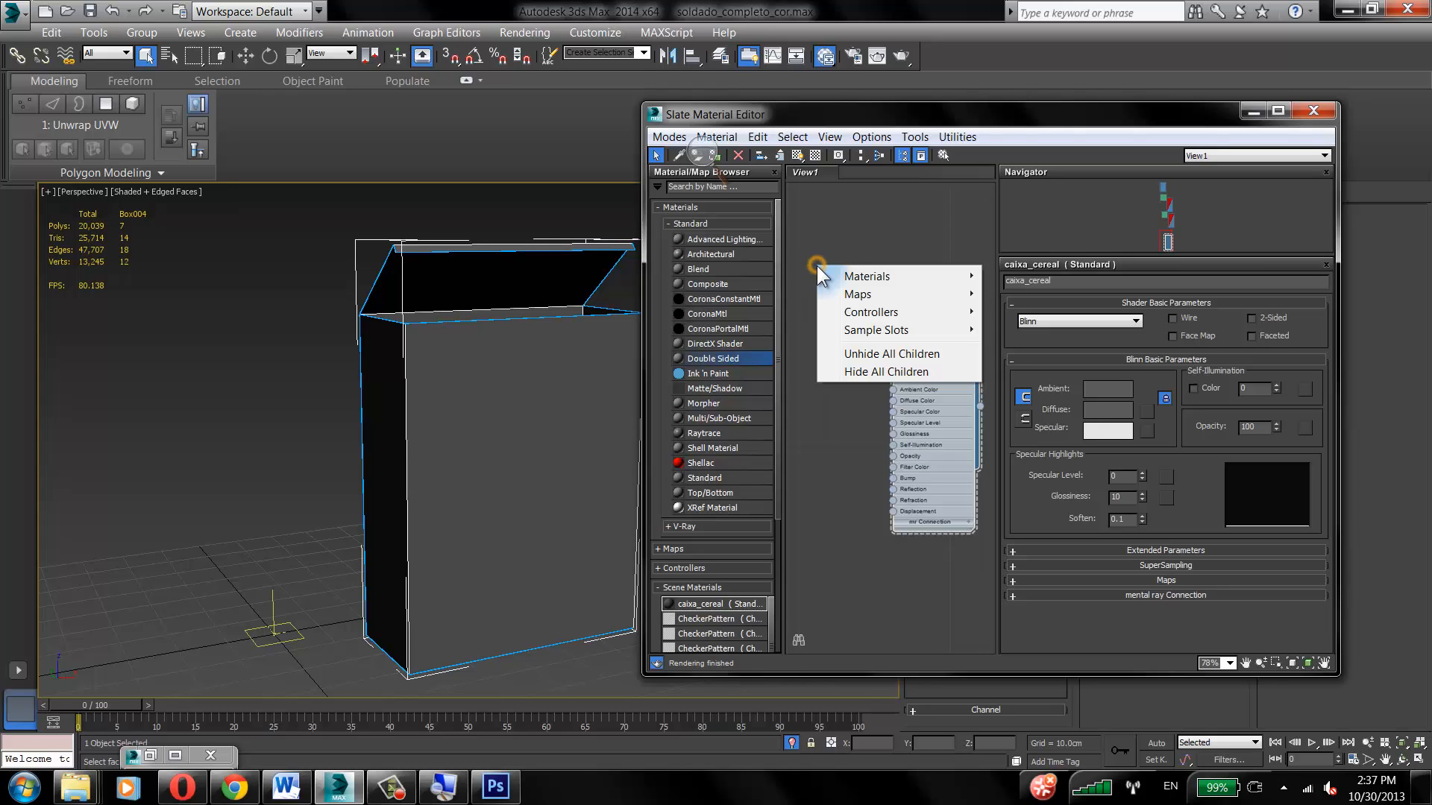
{"action": "mouse_move", "coordinate": [867, 294]}
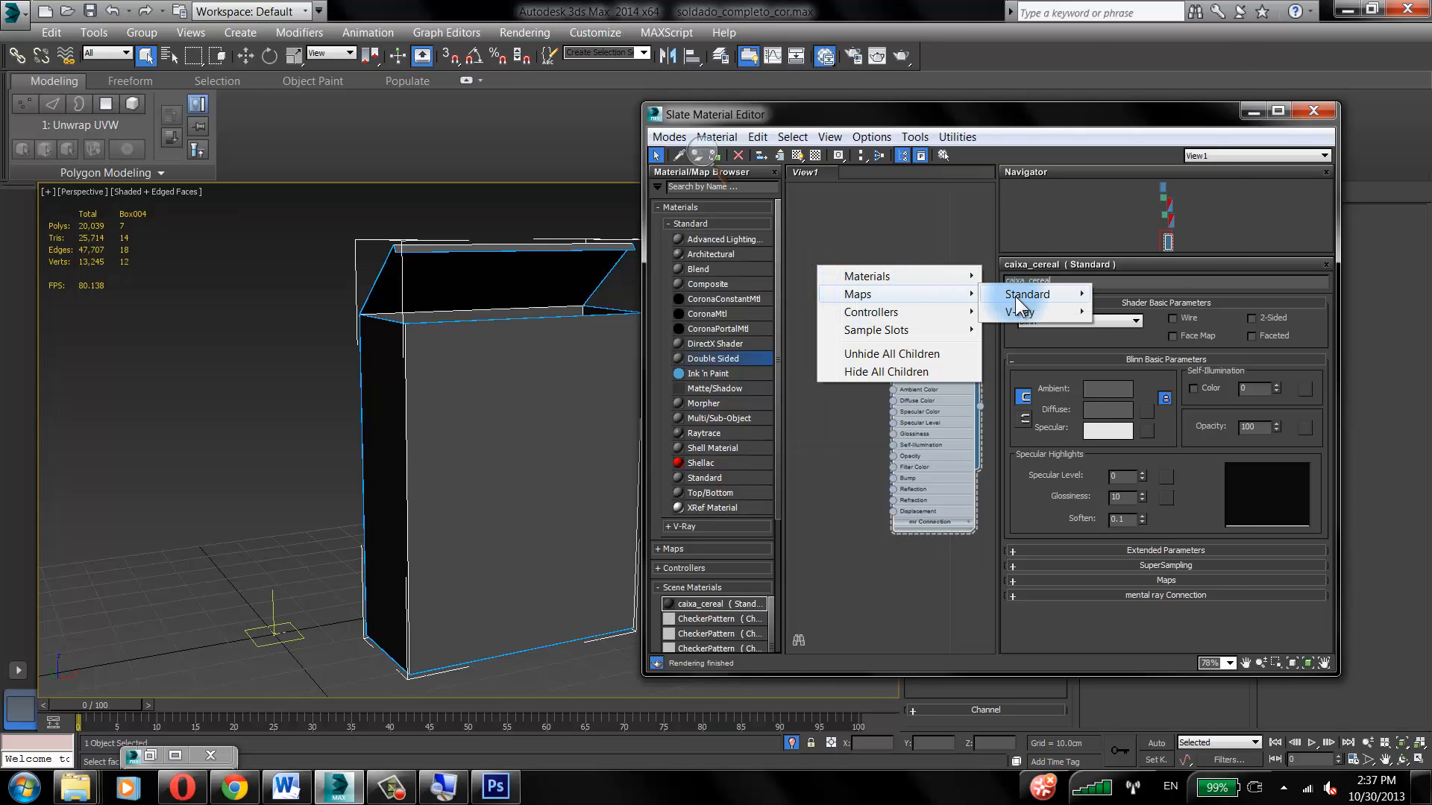
{"action": "mouse_move", "coordinate": [1014, 297]}
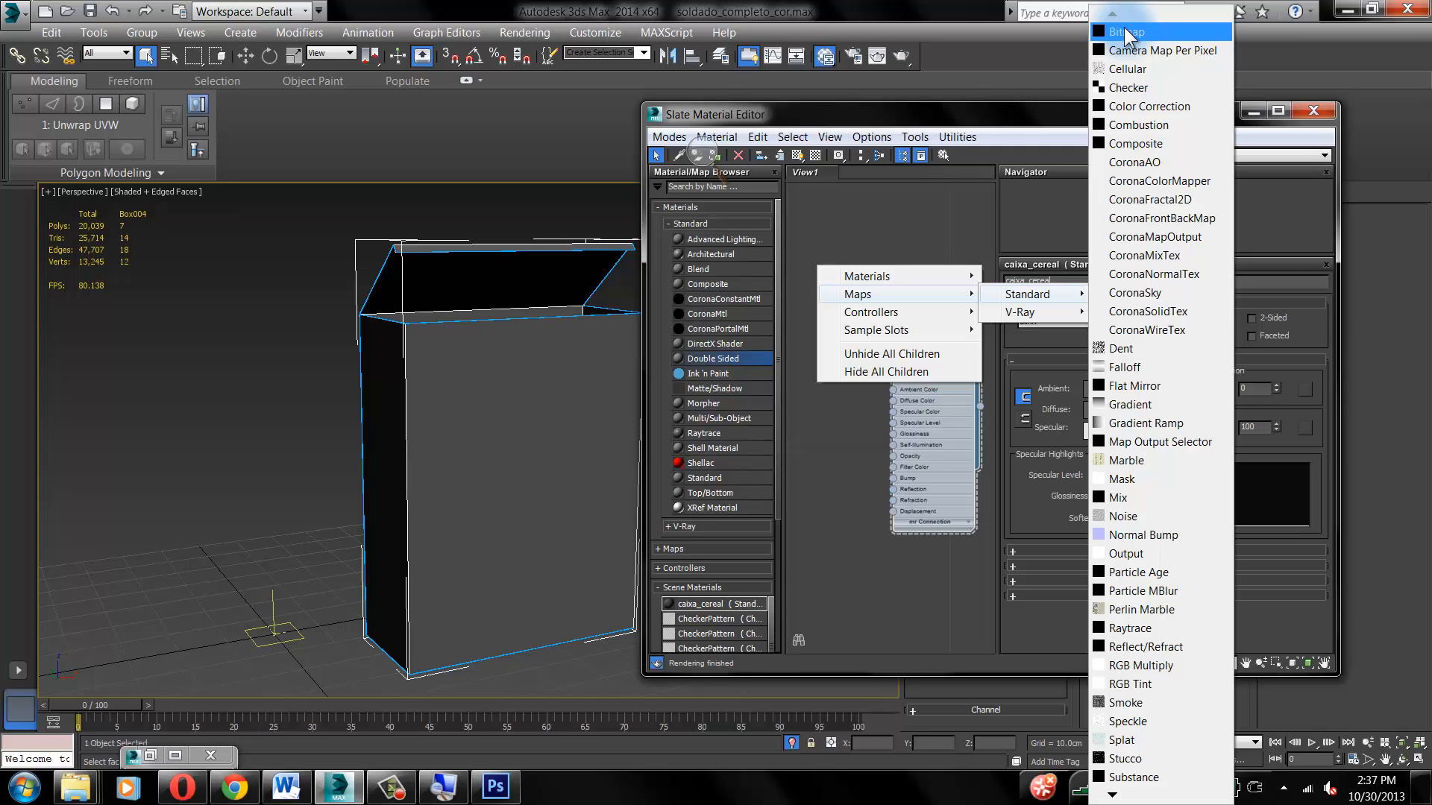
{"action": "left_click", "coordinate": [1144, 30]}
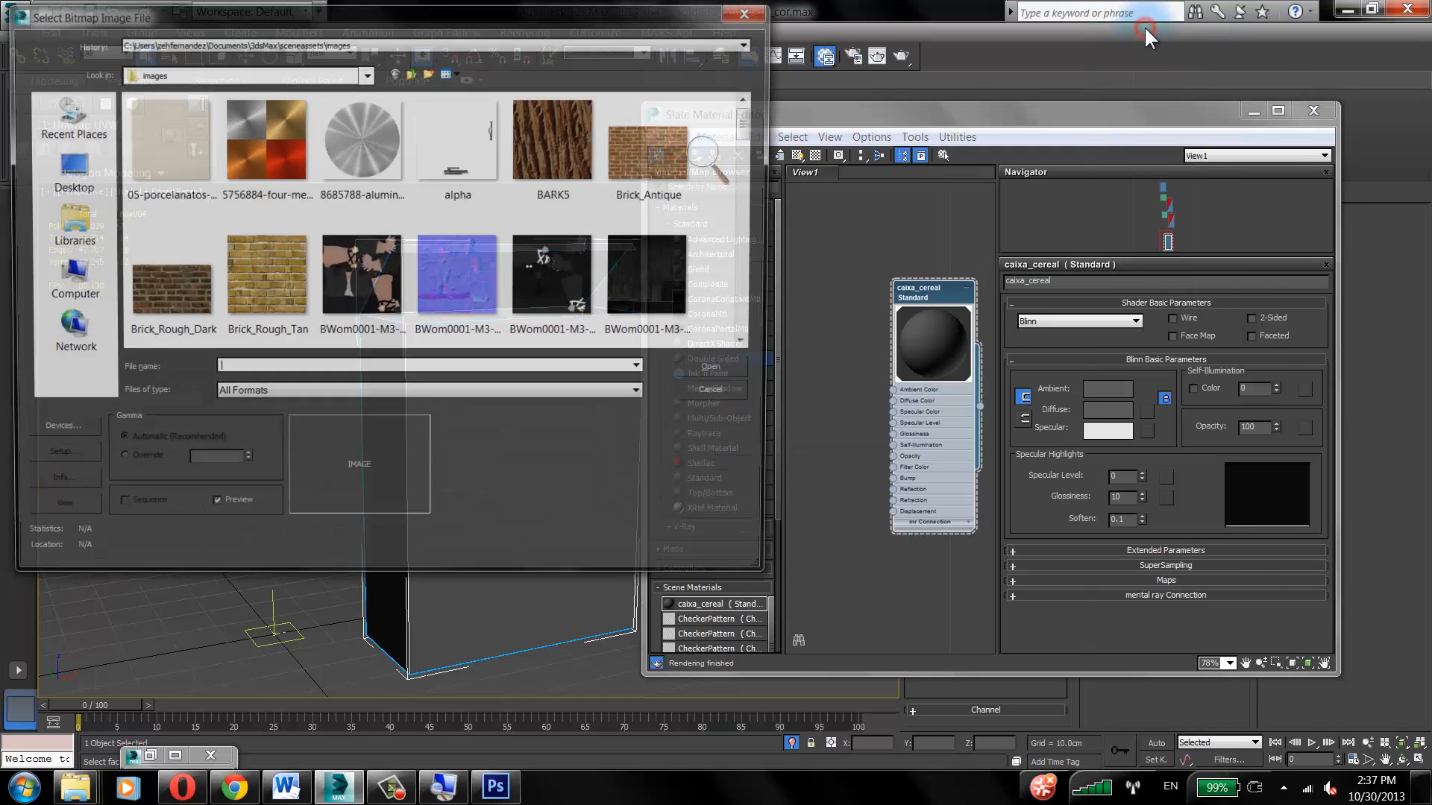
{"action": "left_click", "coordinate": [334, 80]}
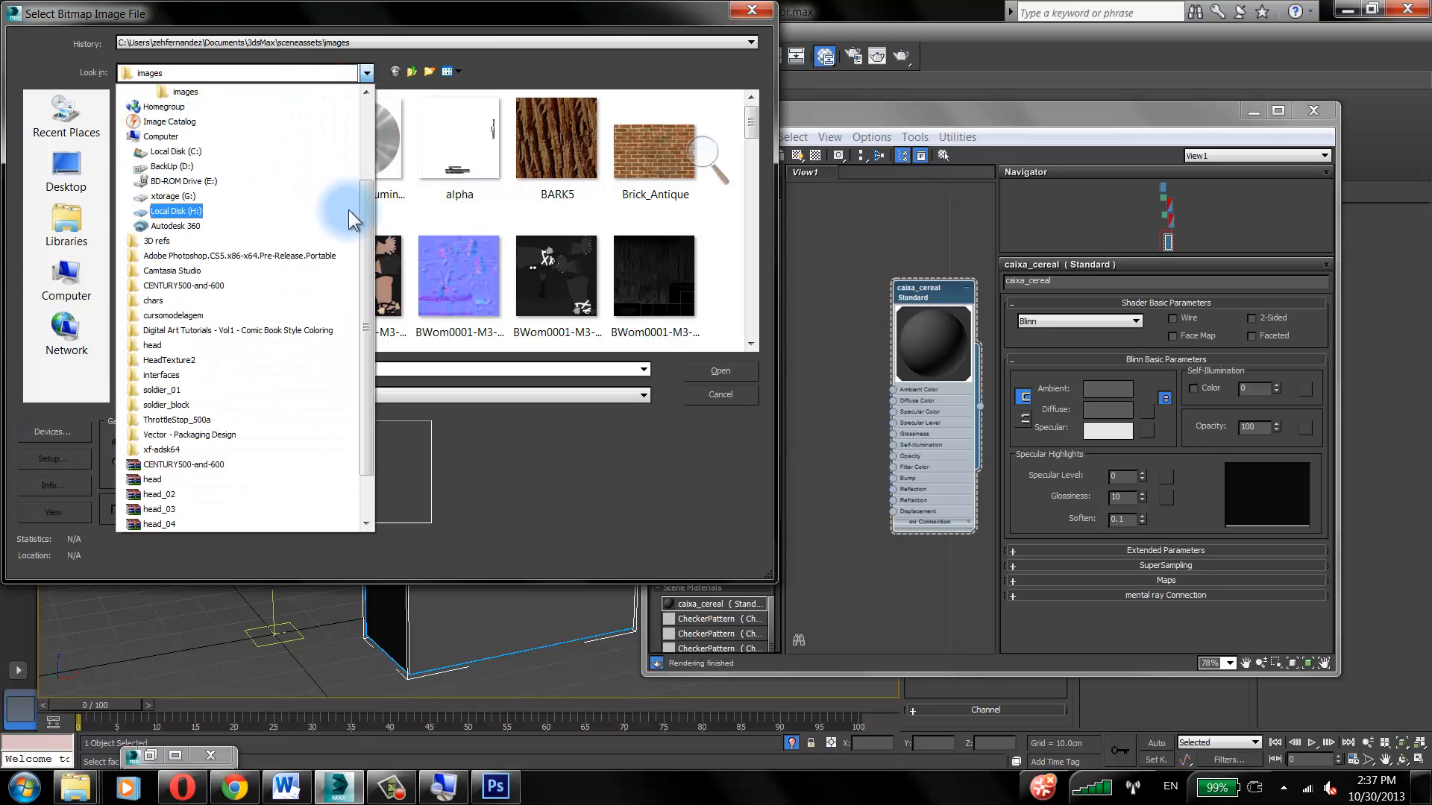
{"action": "left_click_drag", "start_coordinate": [366, 209], "coordinate": [370, 96]}
{"action": "left_click", "coordinate": [171, 108]}
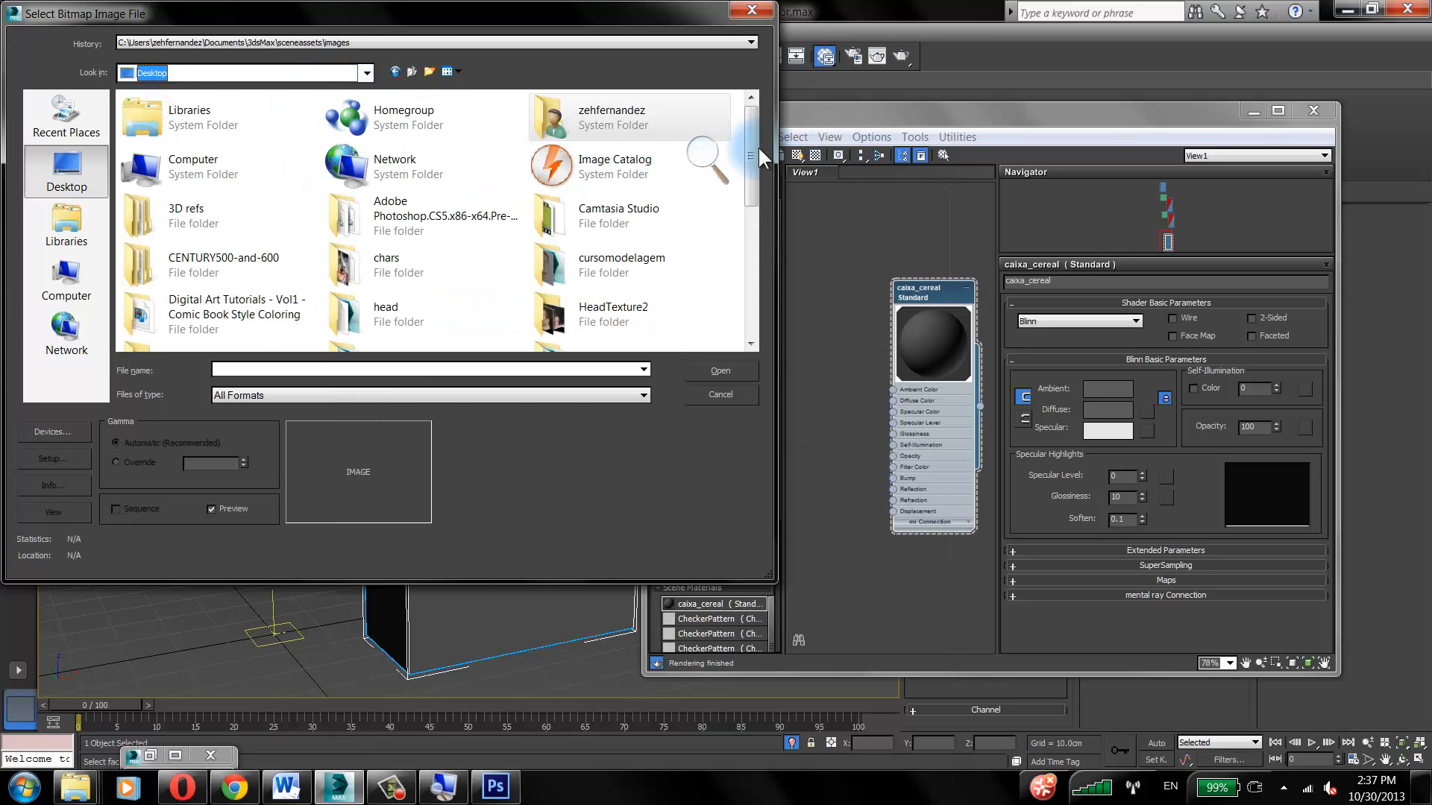
{"action": "left_click_drag", "start_coordinate": [751, 148], "coordinate": [746, 284]}
{"action": "left_click", "coordinate": [219, 126]}
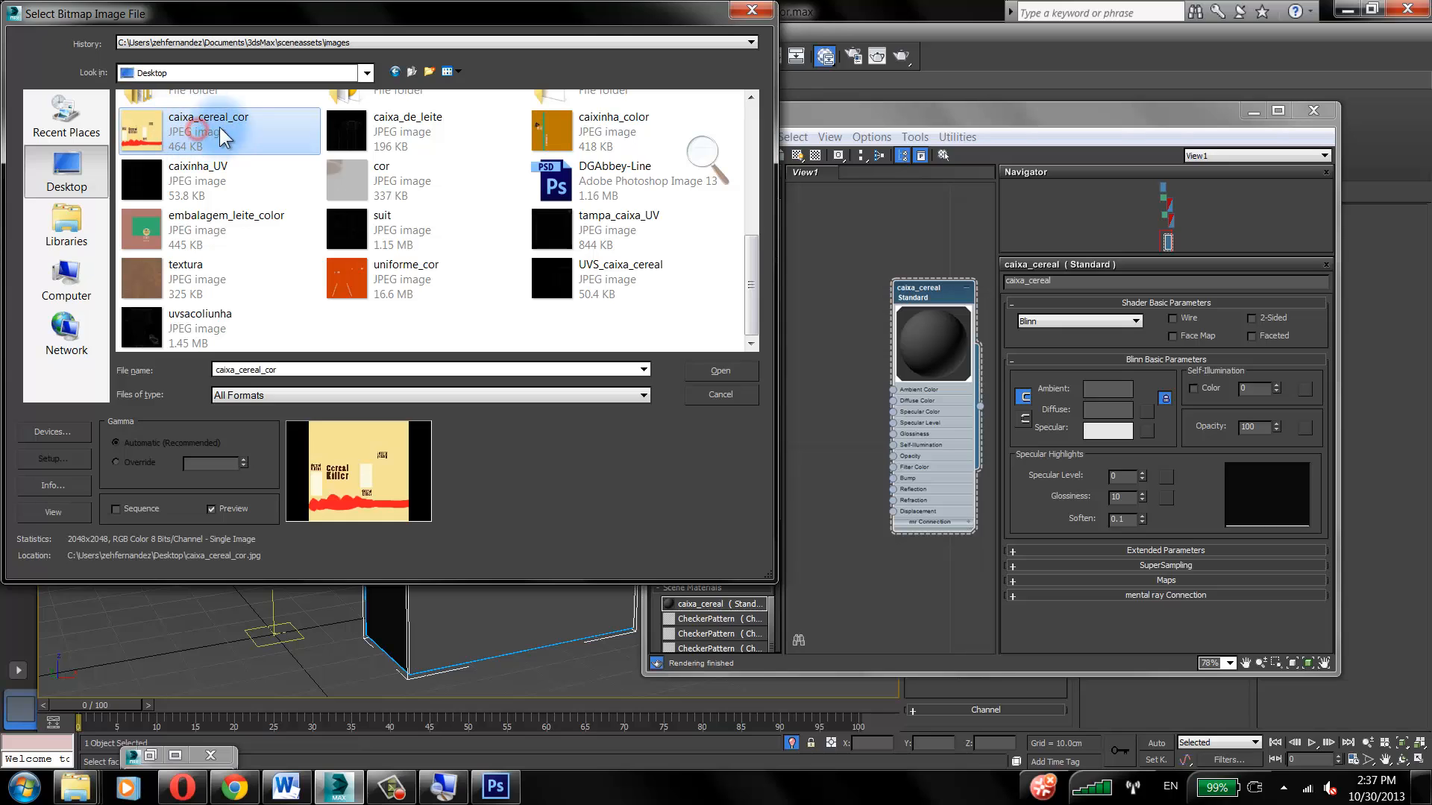
{"action": "left_click", "coordinate": [728, 365]}
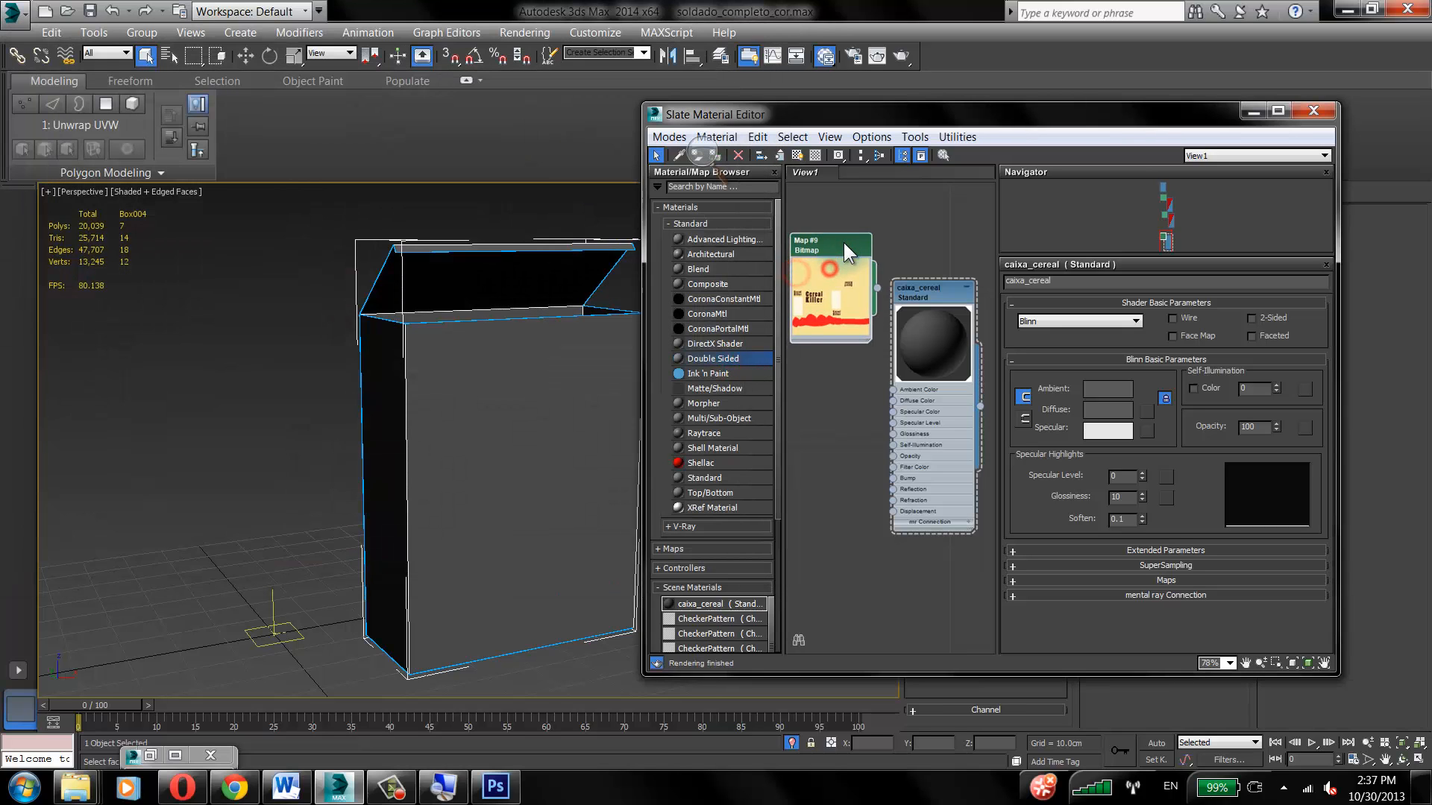
Step: Space the nodes apart, widen the material editor, and connect the bitmap's output to the caixa_cereal material's Diffuse Color
{"action": "left_click_drag", "start_coordinate": [843, 243], "coordinate": [842, 232]}
{"action": "left_click_drag", "start_coordinate": [927, 284], "coordinate": [938, 307]}
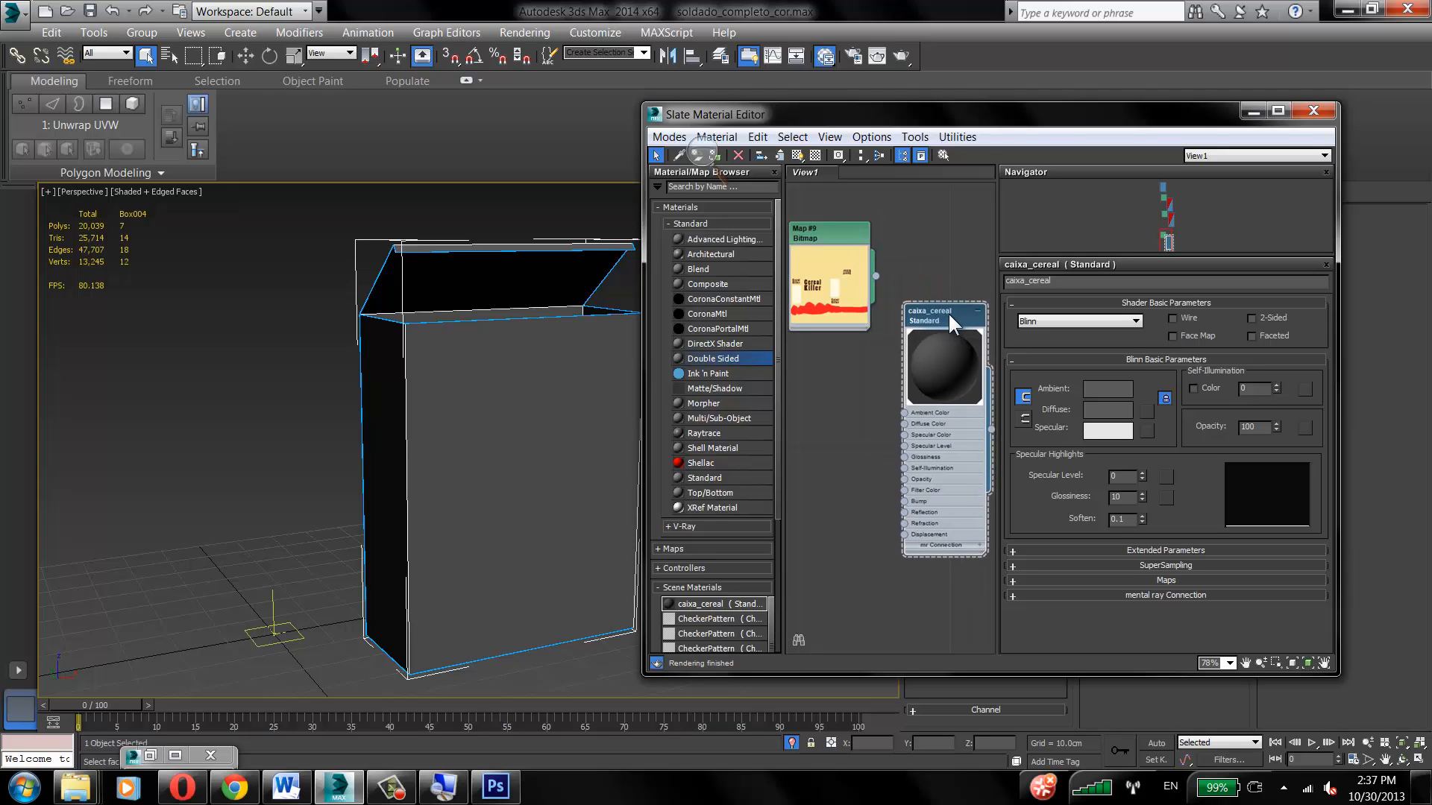
{"action": "middle_click_drag", "start_coordinate": [864, 347], "coordinate": [862, 326]}
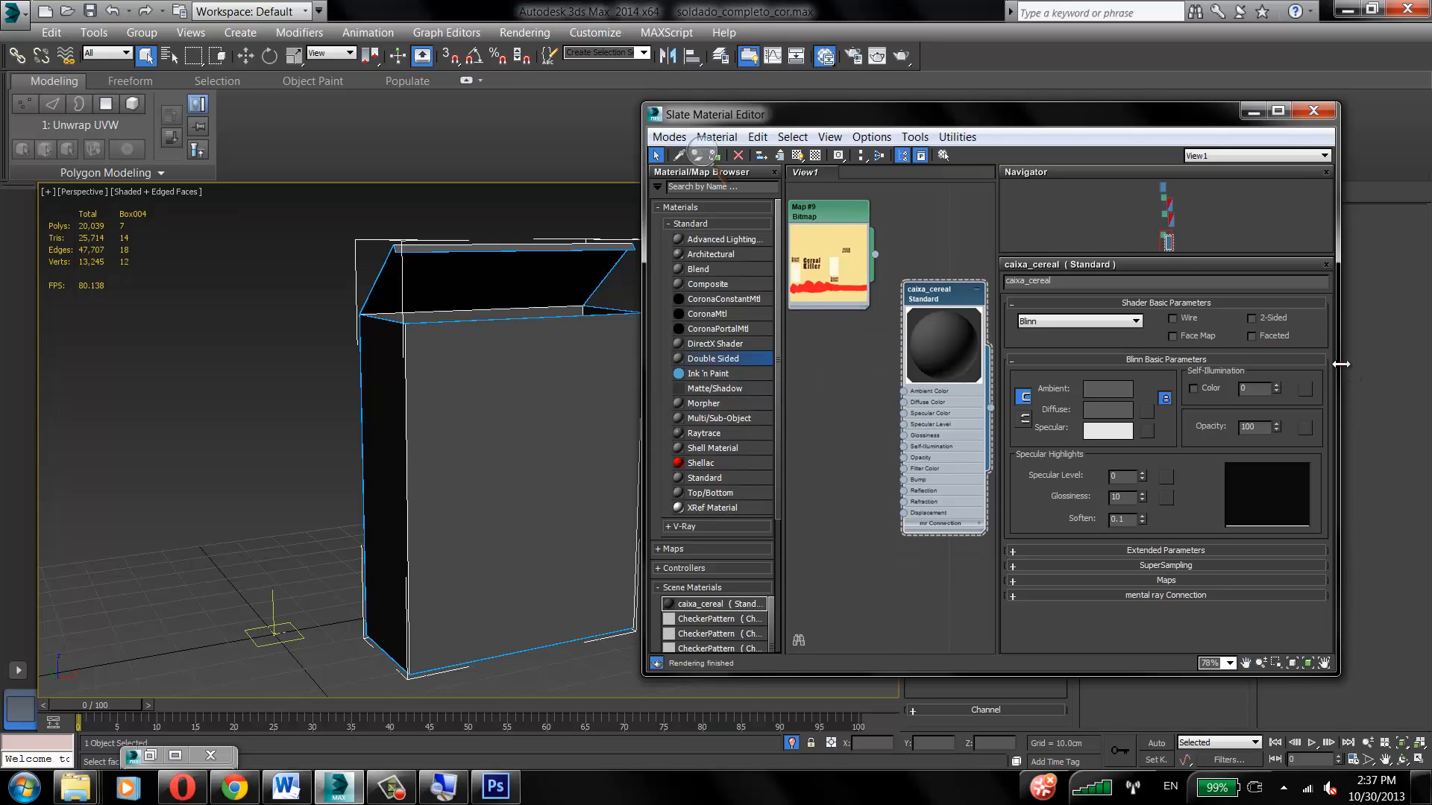
{"action": "left_click_drag", "start_coordinate": [1341, 364], "coordinate": [1408, 364]}
{"action": "scroll", "coordinate": [971, 383], "scroll_direction": "up", "scroll_amount": 3}
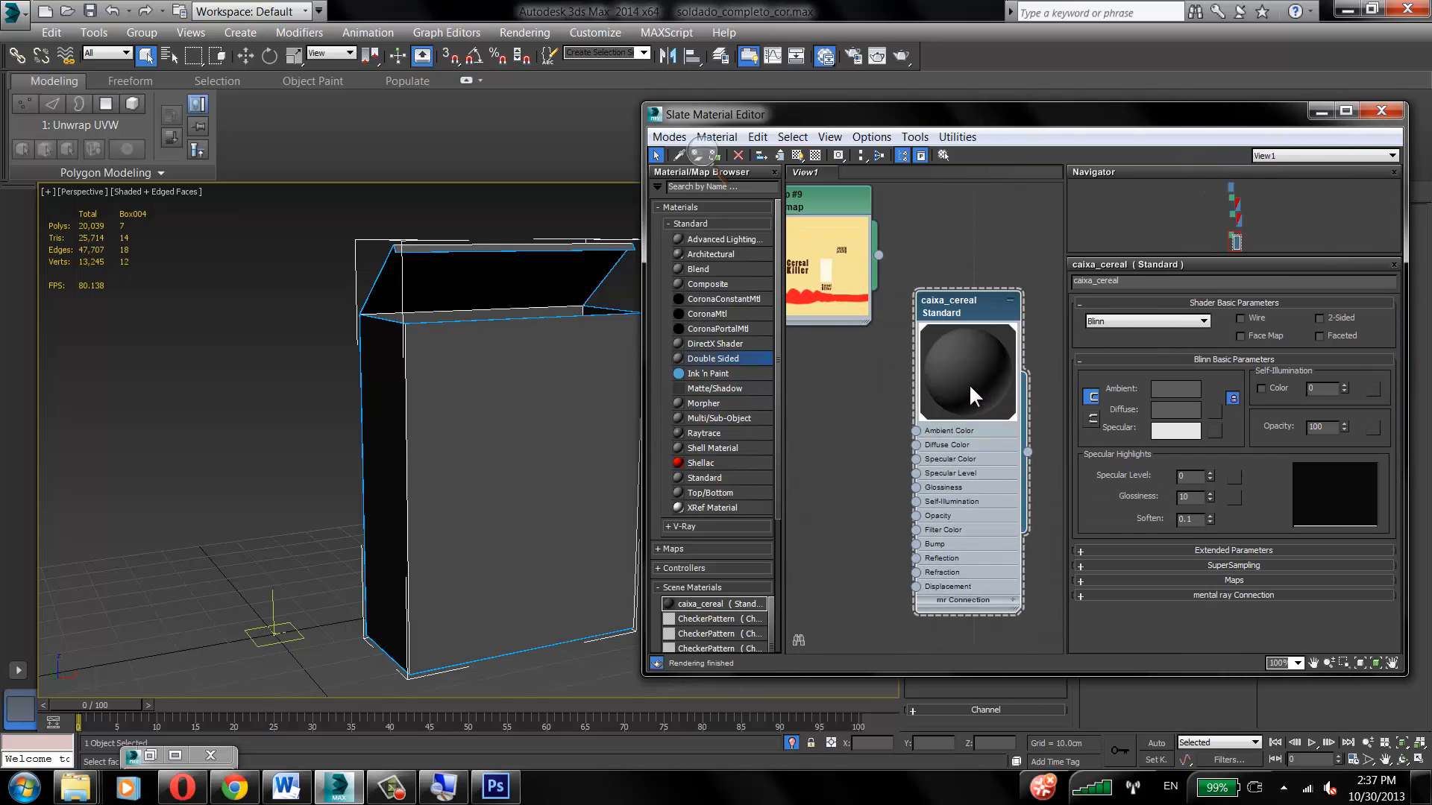
{"action": "scroll", "coordinate": [969, 383], "scroll_direction": "up", "scroll_amount": 2}
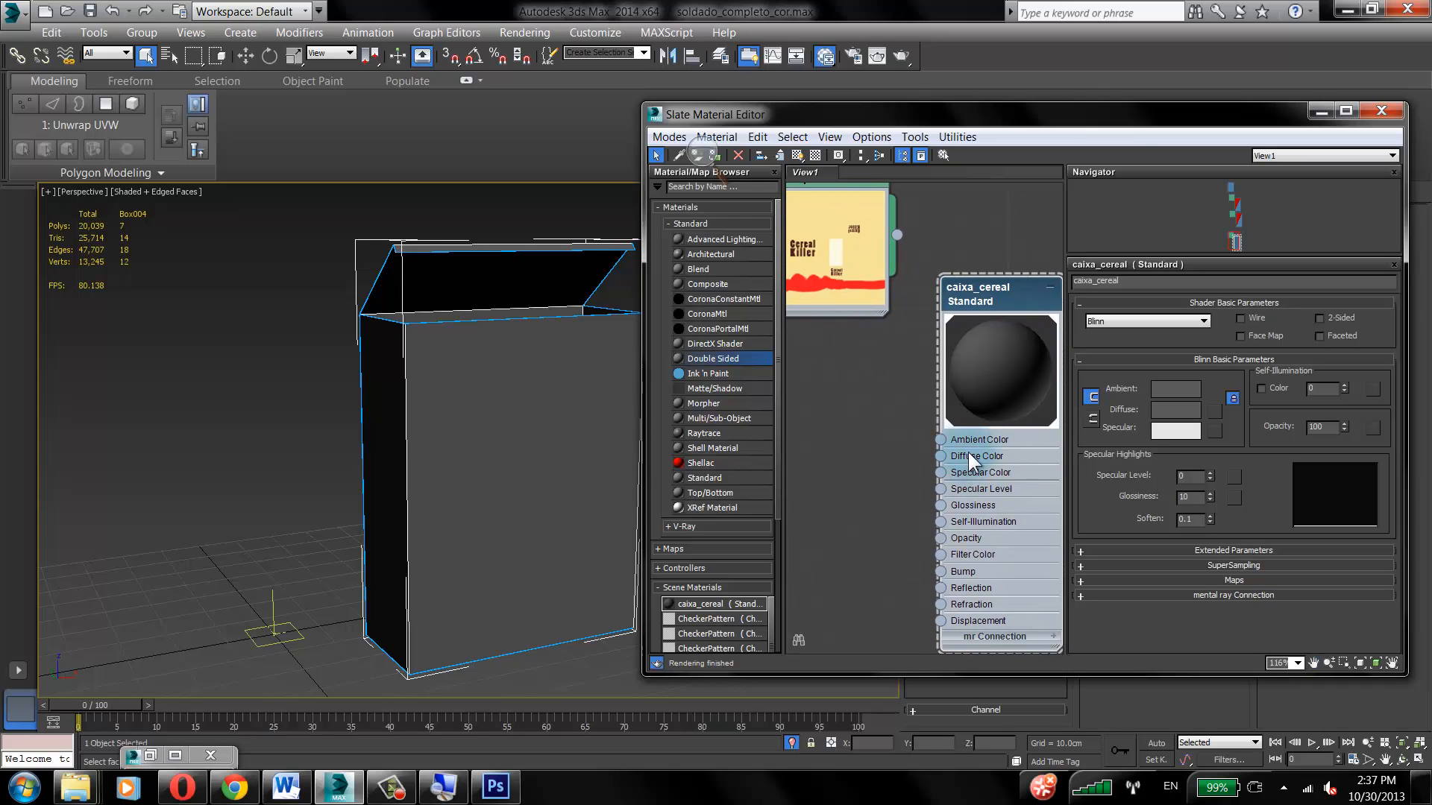
{"action": "left_click_drag", "start_coordinate": [897, 234], "coordinate": [937, 459]}
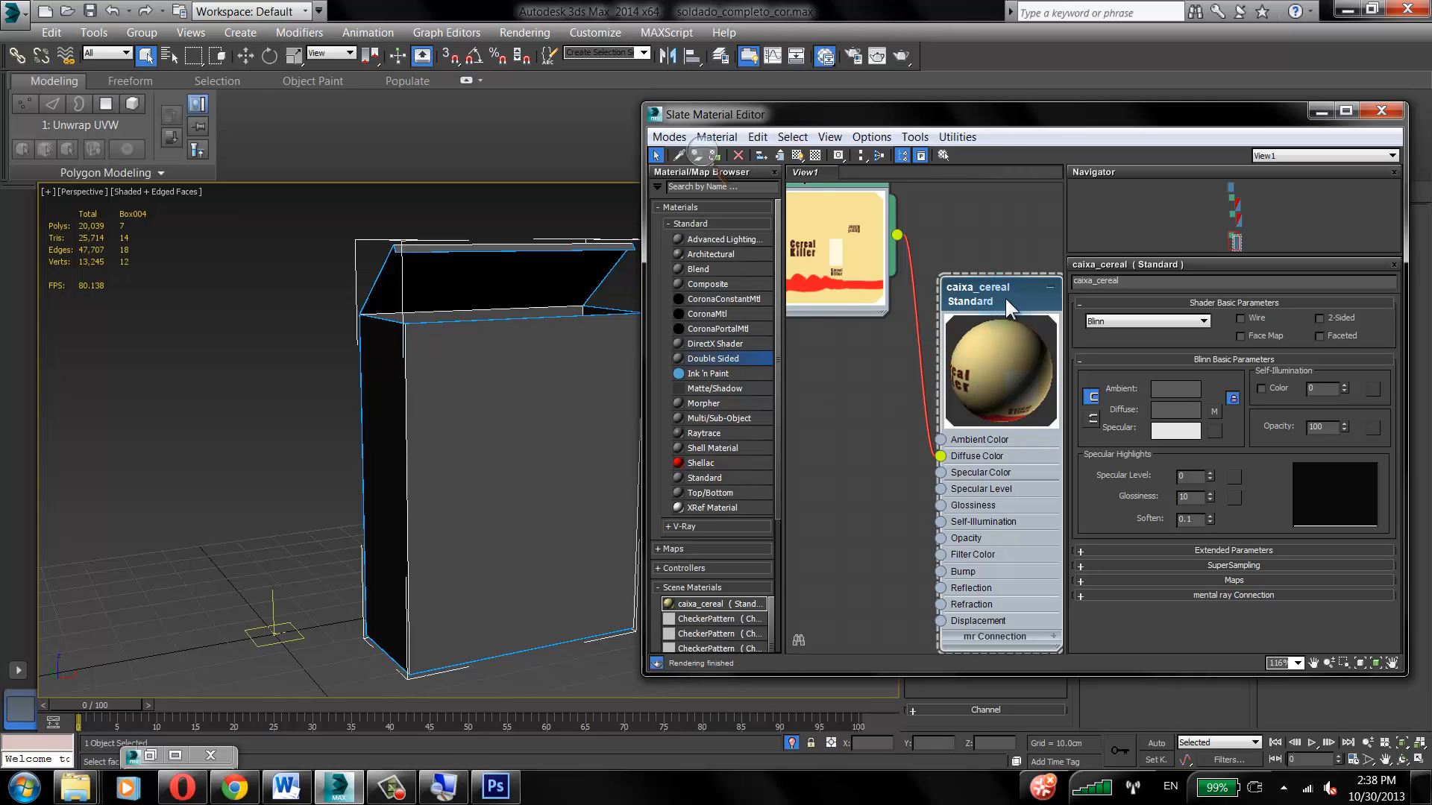
Step: Show the shaded caixa_cereal material in the viewport and inspect the textured cereal box up close
{"action": "left_click", "coordinate": [561, 353]}
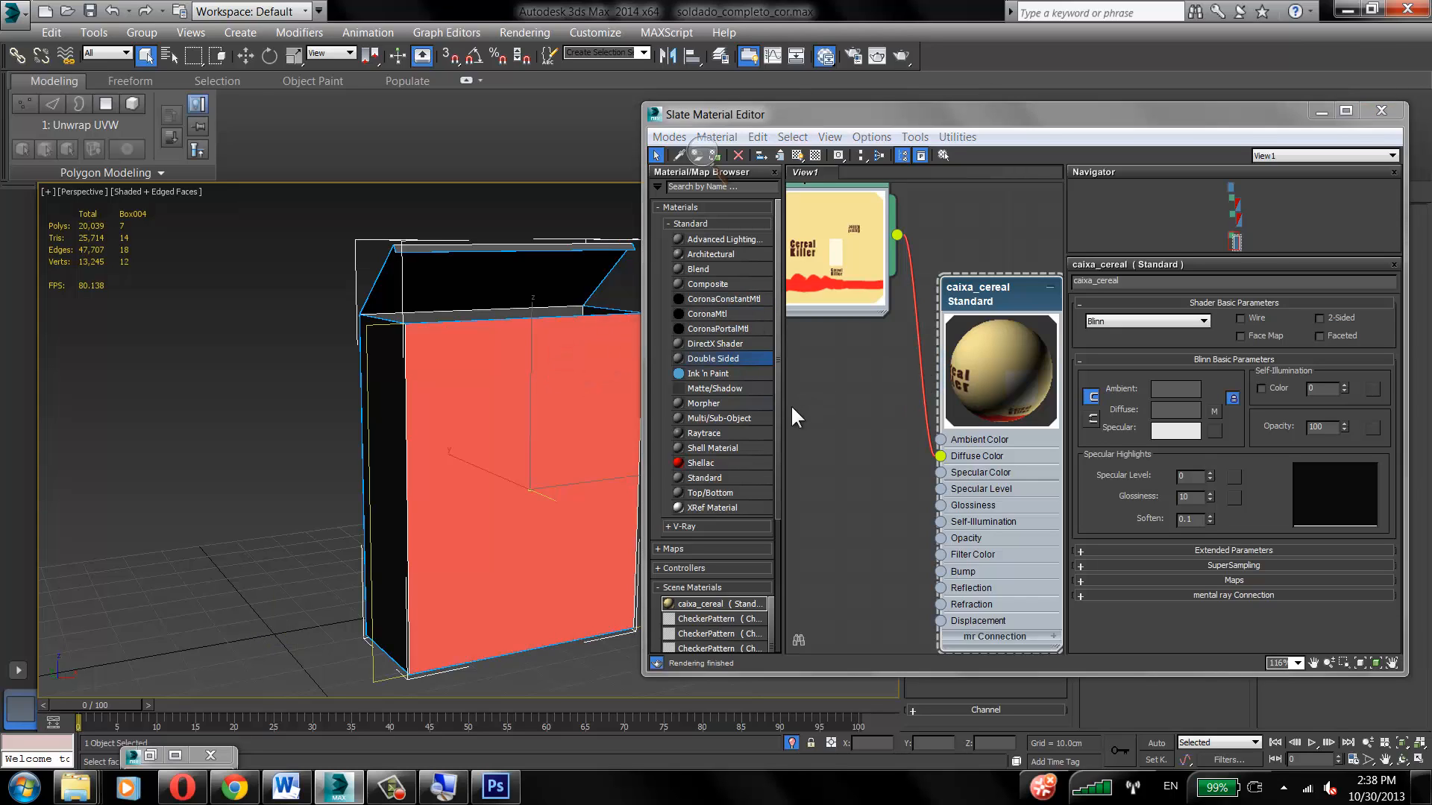
{"action": "left_click", "coordinate": [302, 368]}
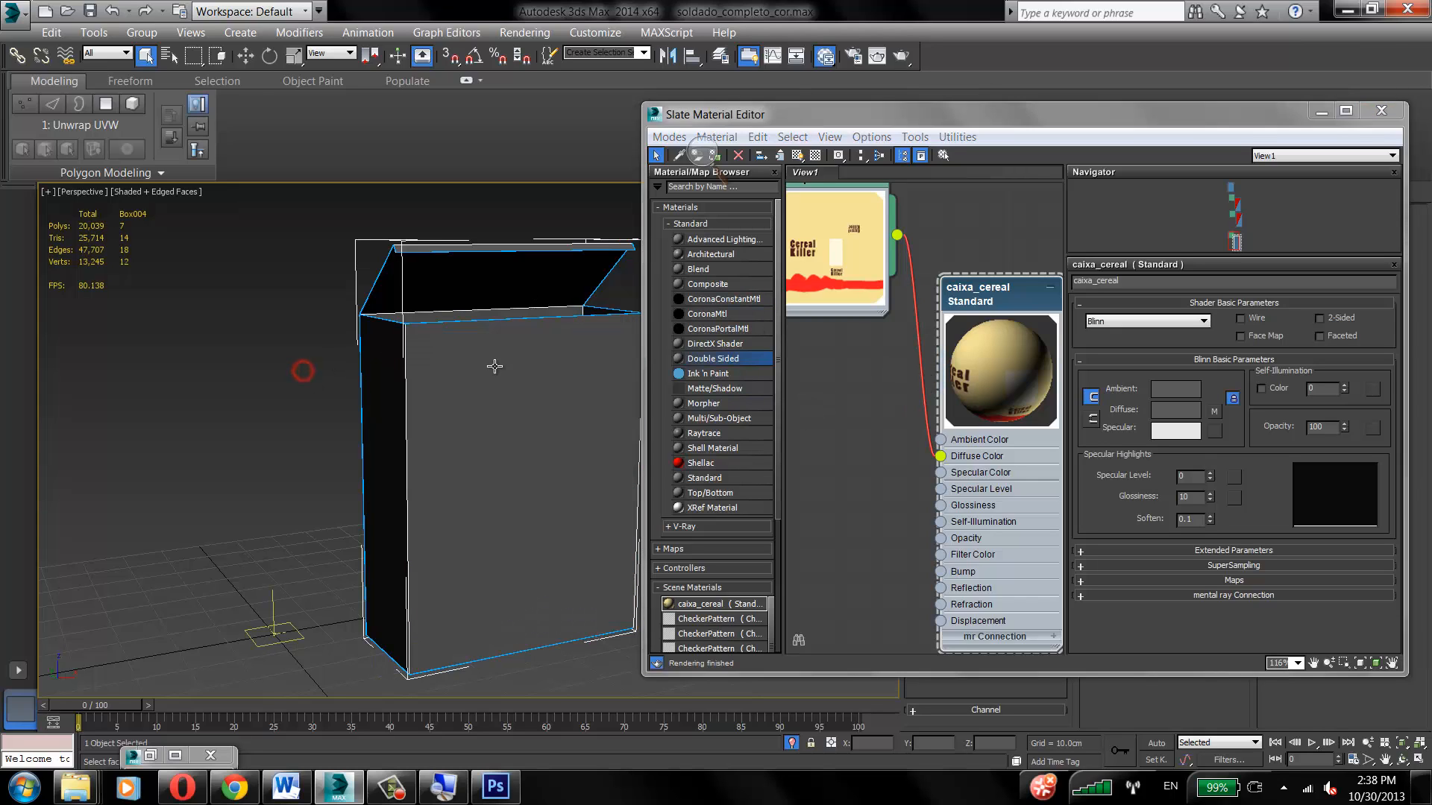
{"action": "left_click", "coordinate": [995, 300]}
{"action": "left_click", "coordinate": [701, 152]}
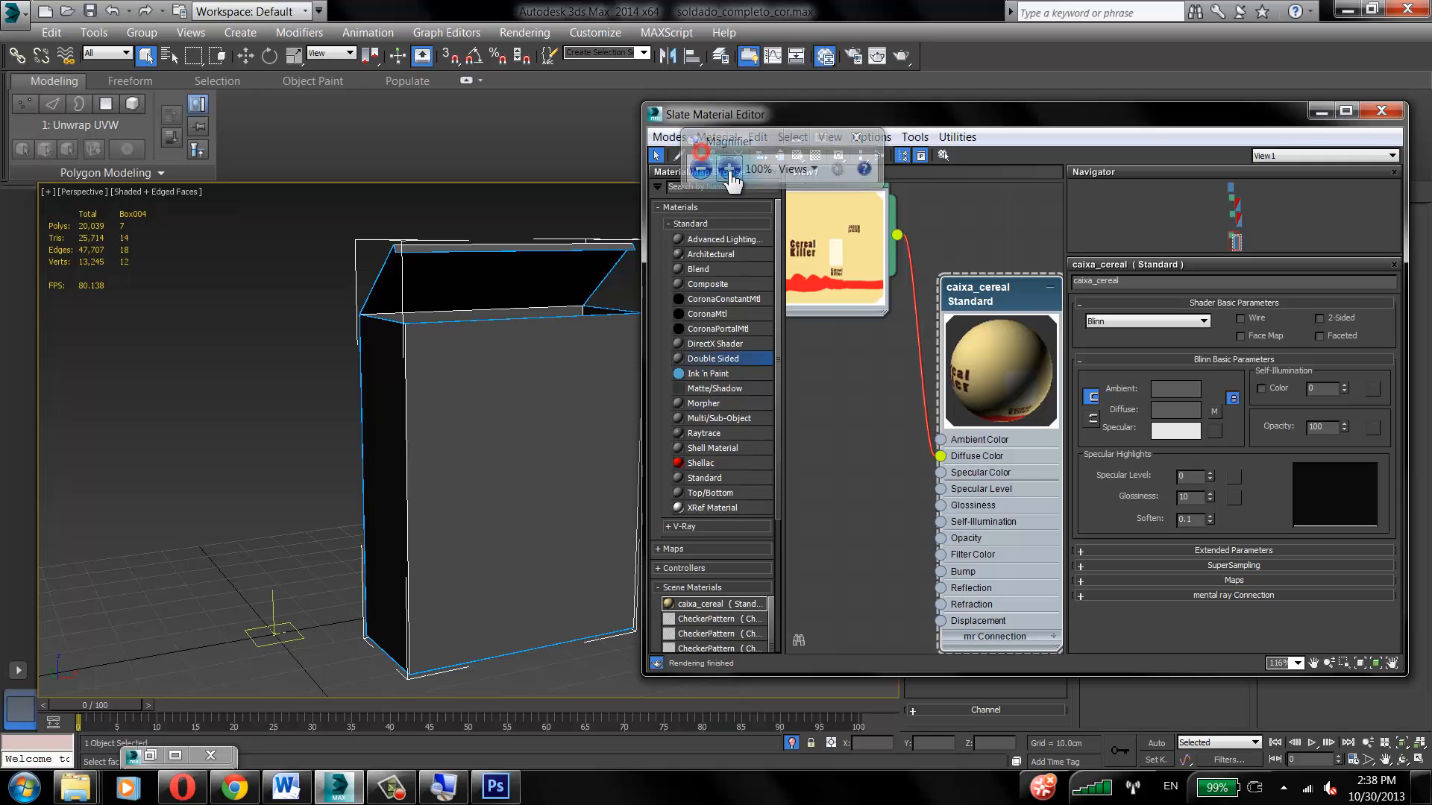
{"action": "left_click", "coordinate": [730, 172]}
{"action": "left_click_drag", "start_coordinate": [826, 144], "coordinate": [1389, 218]}
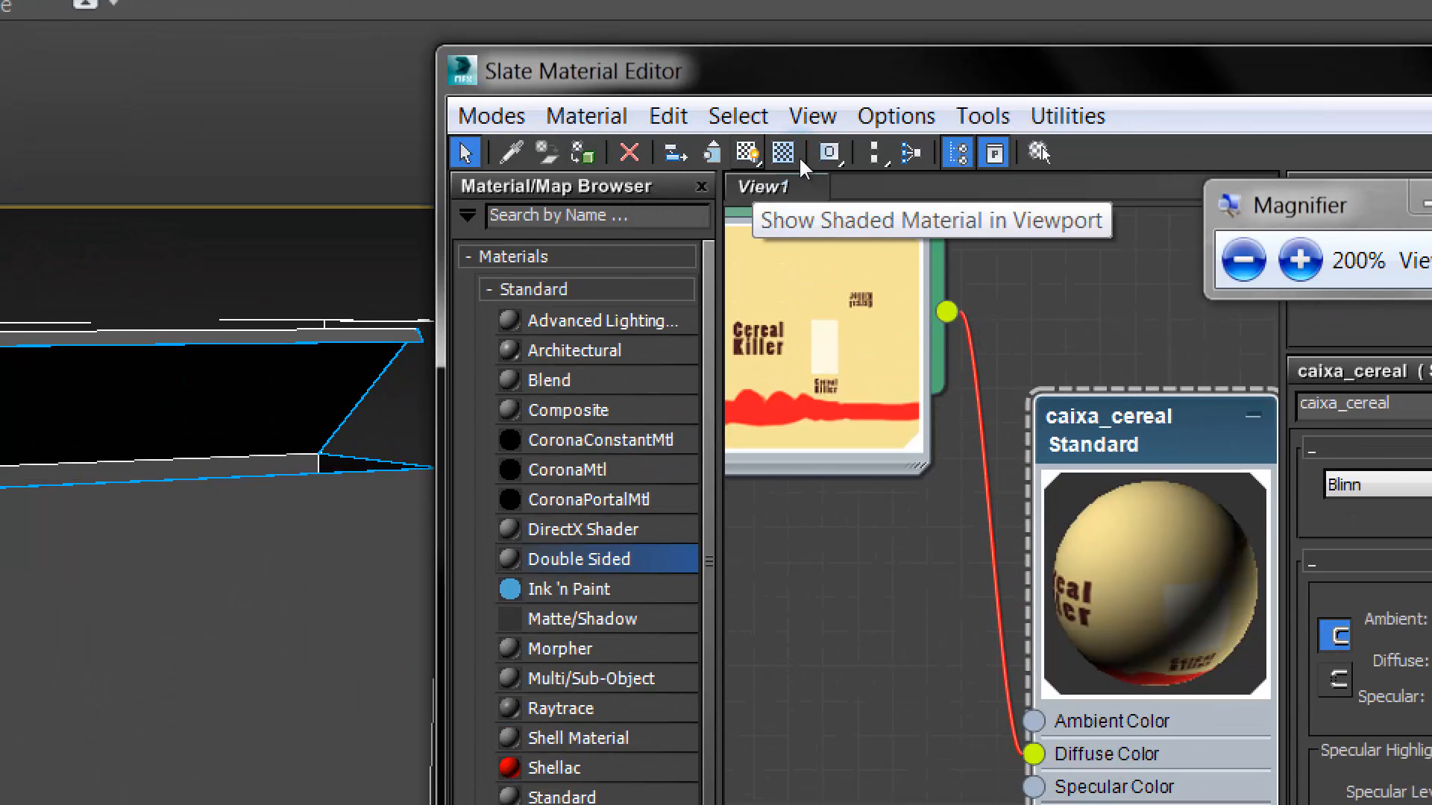
{"action": "scroll", "coordinate": [473, 377], "scroll_direction": "down", "scroll_amount": 3}
{"action": "middle_click_drag", "start_coordinate": [473, 377], "coordinate": [494, 332]}
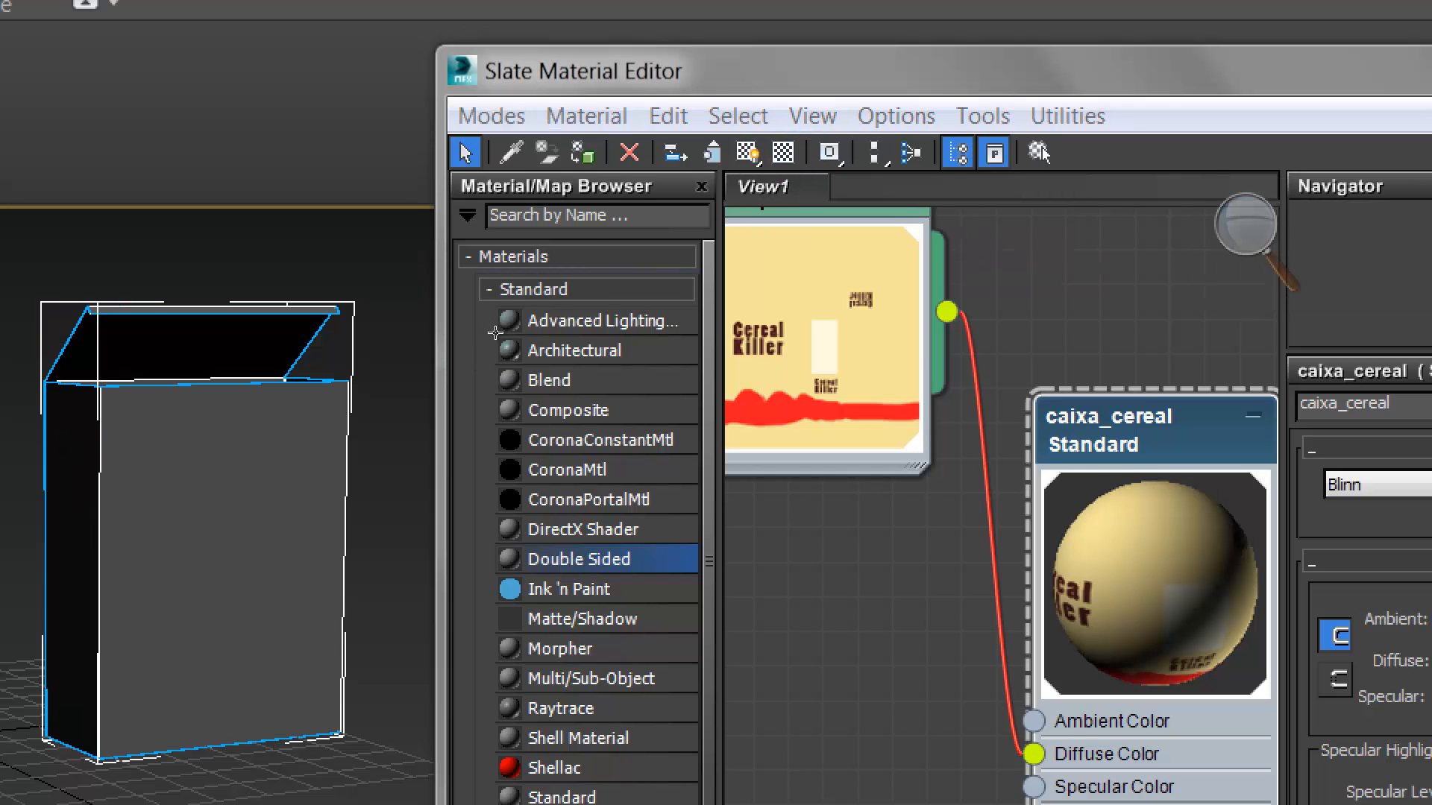
{"action": "key", "text": "super+minus"}
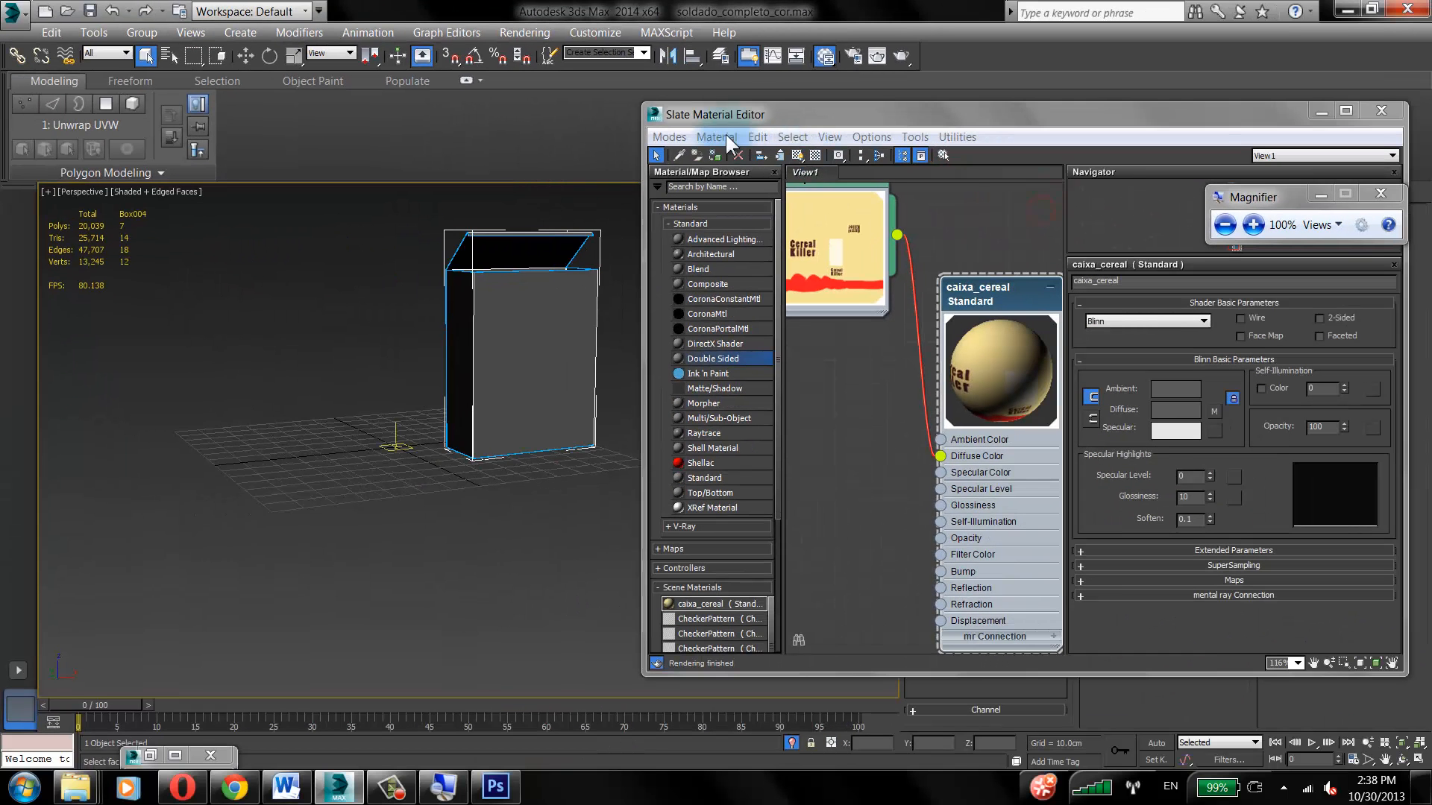
{"action": "left_click", "coordinate": [798, 154]}
{"action": "scroll", "coordinate": [449, 352], "scroll_direction": "down", "scroll_amount": 2}
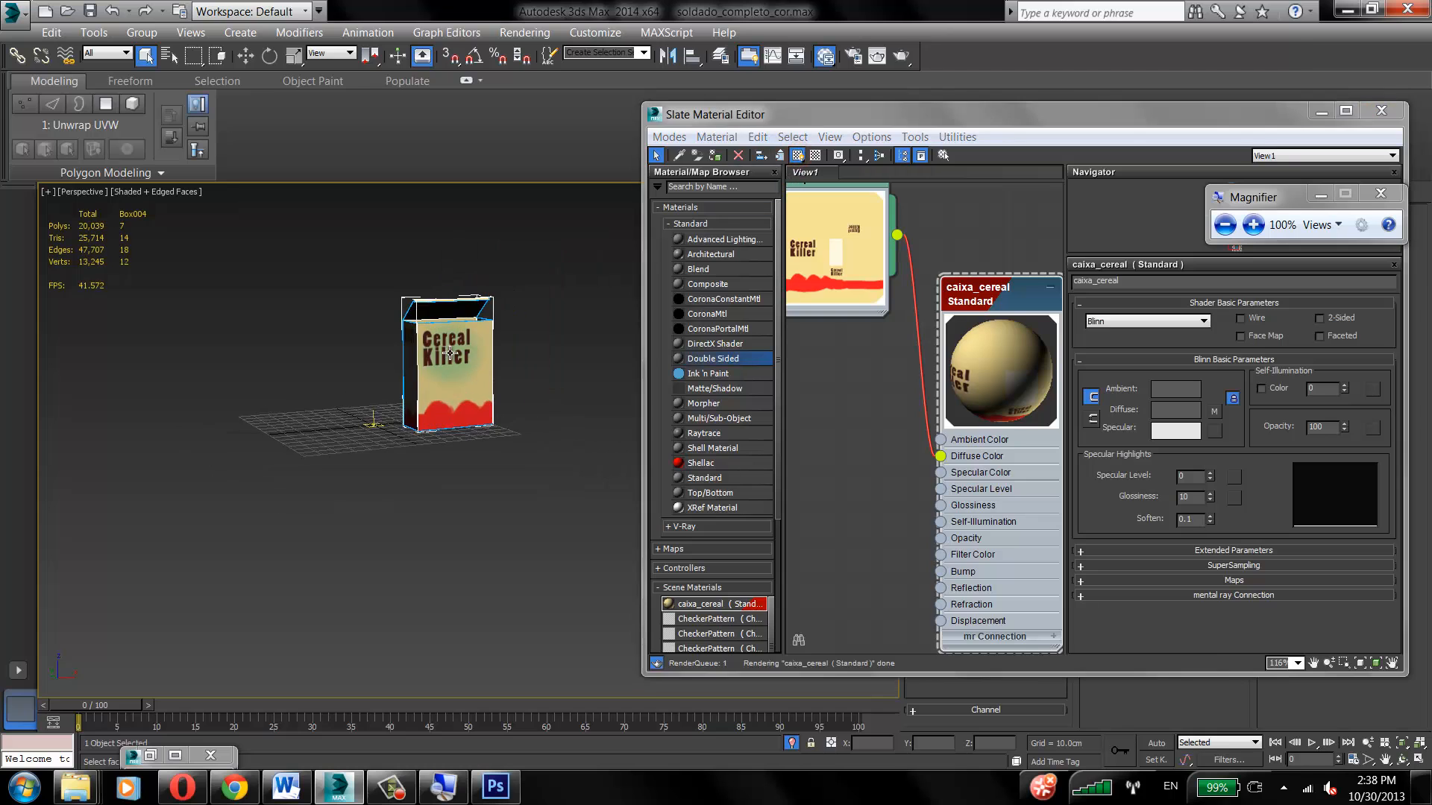
{"action": "scroll", "coordinate": [450, 351], "scroll_direction": "up", "scroll_amount": 3}
{"action": "mouse_move", "coordinate": [449, 351]}
{"action": "middle_mouse_down", "text": "alt"}
{"action": "mouse_move", "coordinate": [680, 355]}
{"action": "mouse_move", "coordinate": [303, 361]}
{"action": "mouse_move", "coordinate": [325, 371]}
{"action": "mouse_move", "coordinate": [333, 345]}
{"action": "mouse_move", "coordinate": [538, 361]}
{"action": "mouse_move", "coordinate": [448, 369]}
{"action": "middle_mouse_up", "text": "alt"}
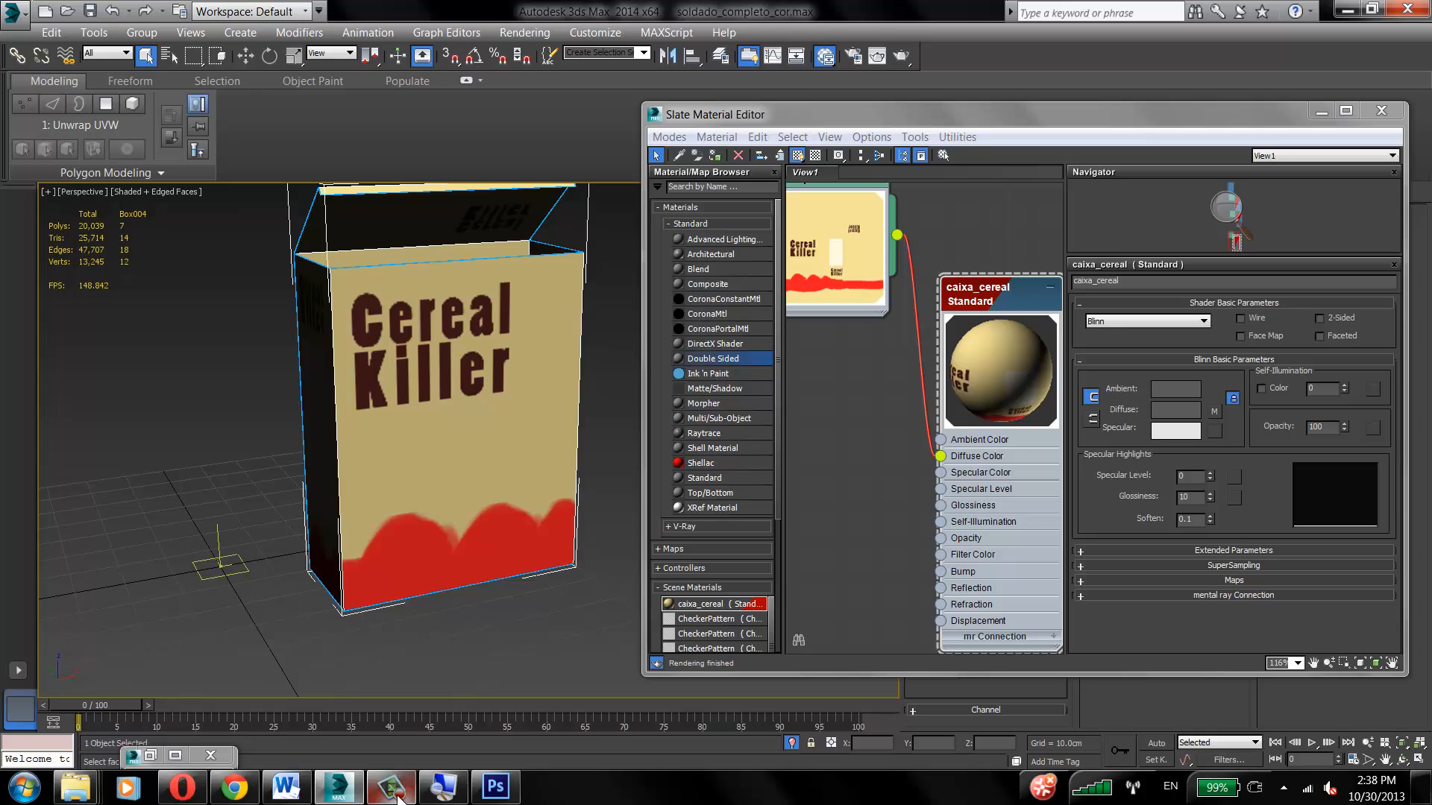
Step: Switch to Photoshop and change the large front-panel Cereal Killer title's font to Pristina
{"action": "left_click", "coordinate": [496, 787]}
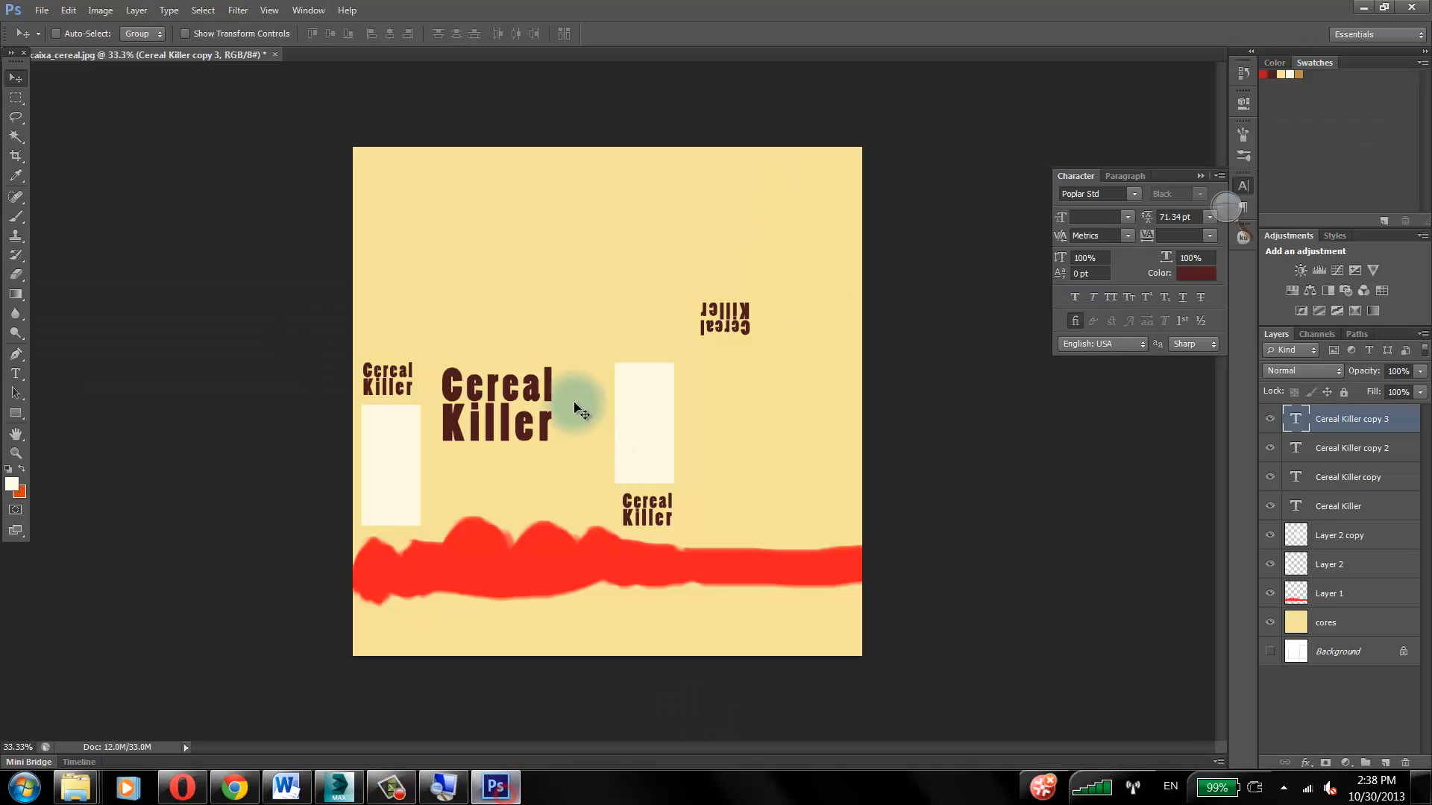
{"action": "left_click", "coordinate": [15, 373]}
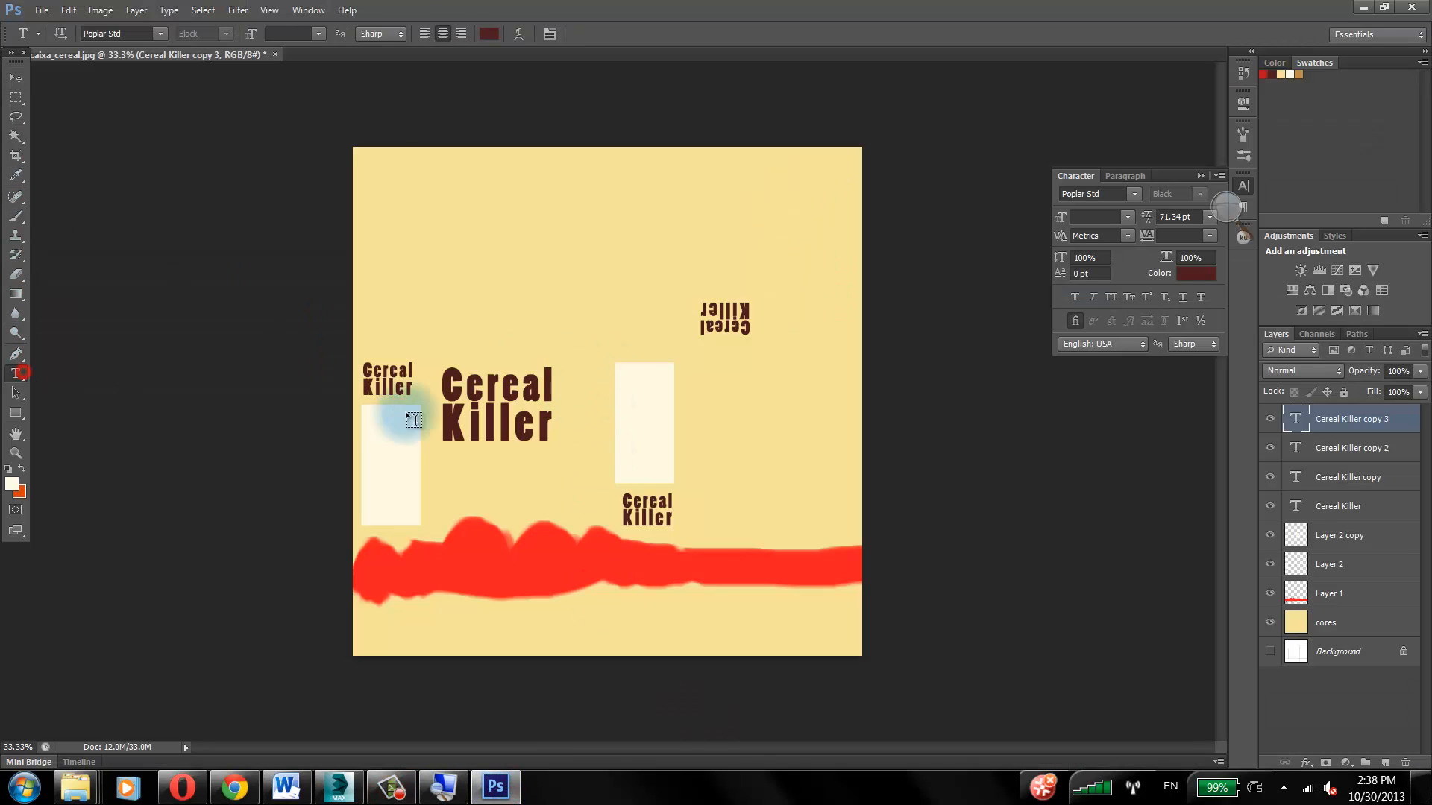
{"action": "left_click", "coordinate": [469, 417]}
{"action": "left_click", "coordinate": [548, 423]}
{"action": "left_click_drag", "start_coordinate": [548, 423], "coordinate": [438, 377]}
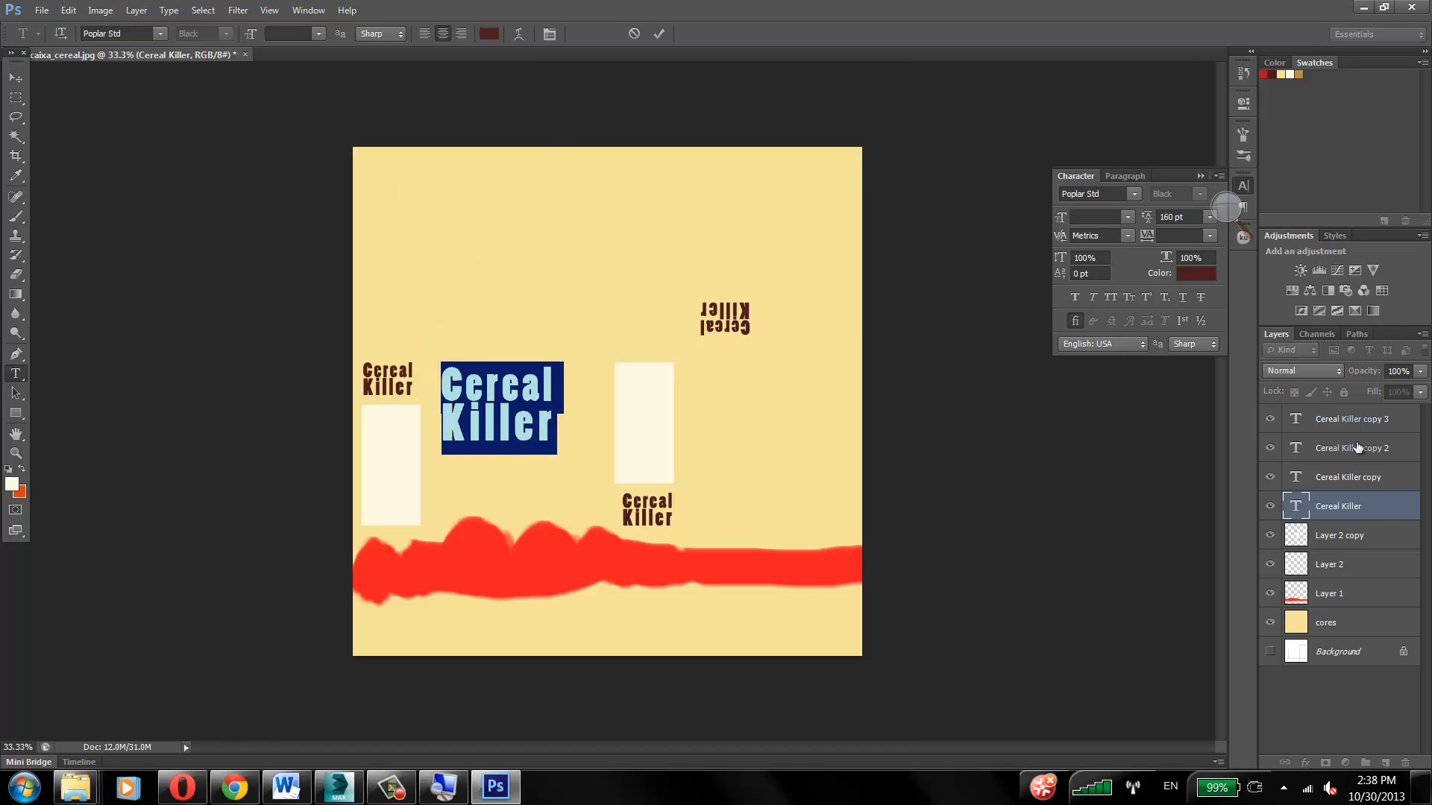
{"action": "left_click", "coordinate": [1380, 510]}
{"action": "left_click", "coordinate": [141, 34]}
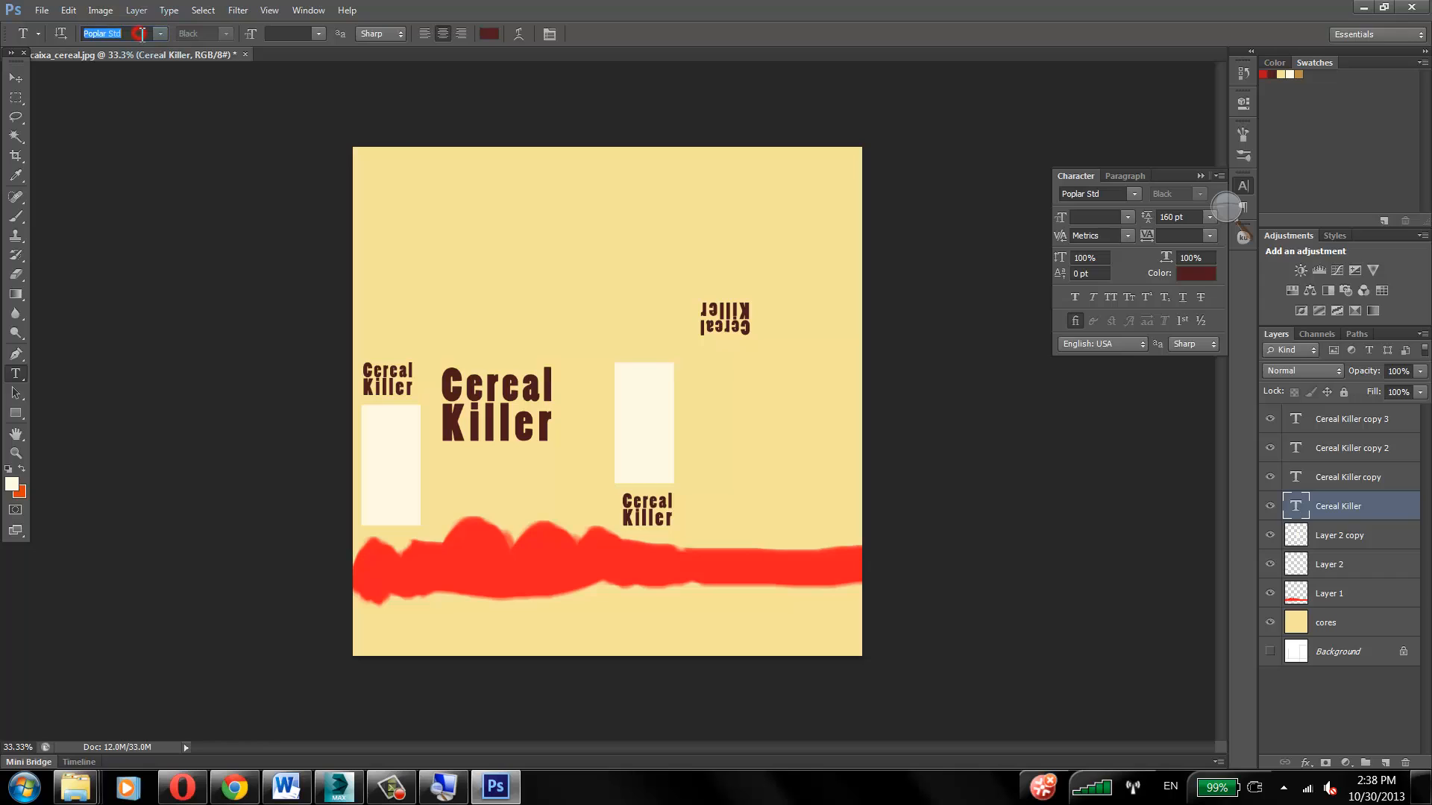
{"action": "key", "text": "Down"}
{"action": "key", "text": "Down"}
{"action": "key", "text": "Down"}
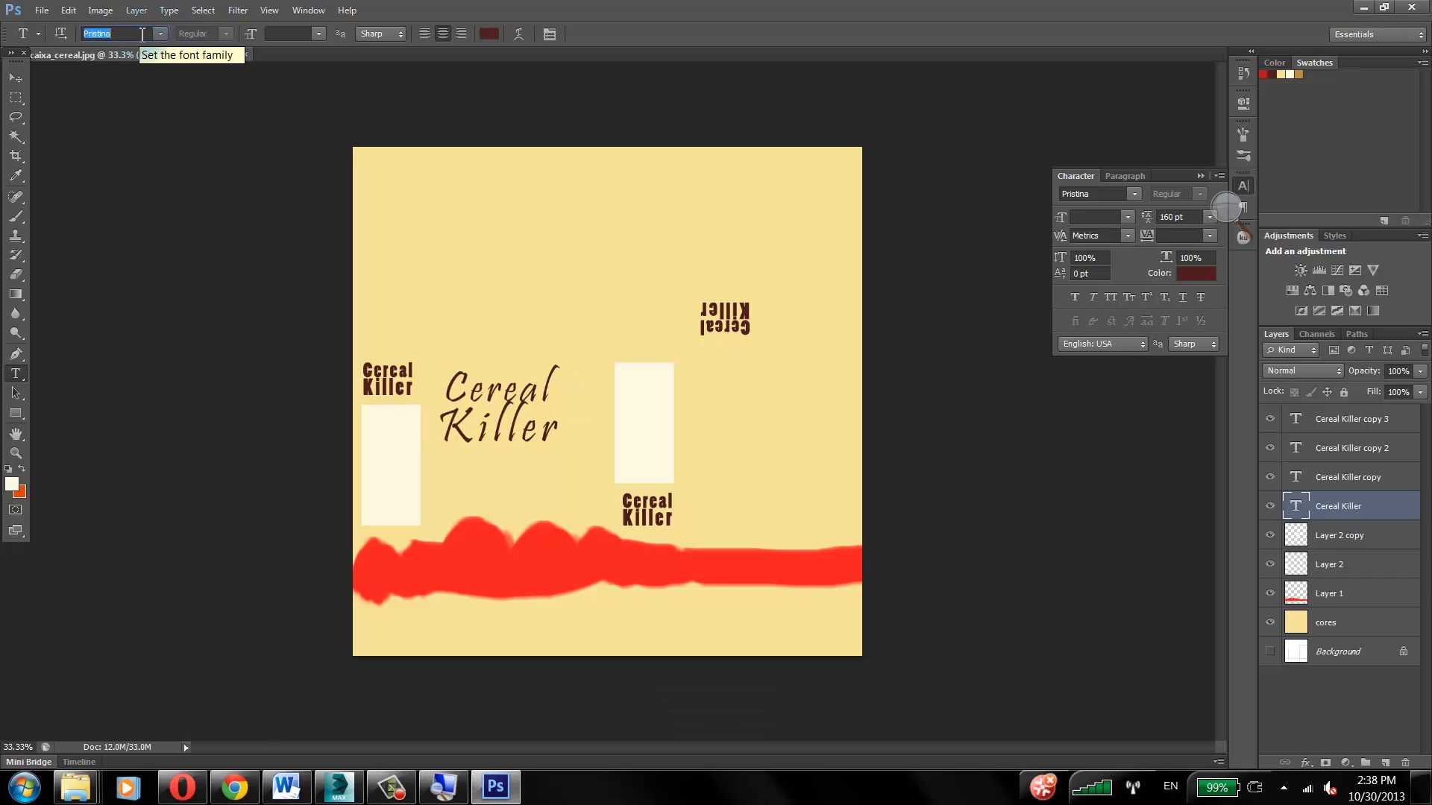
{"action": "key", "text": "Up"}
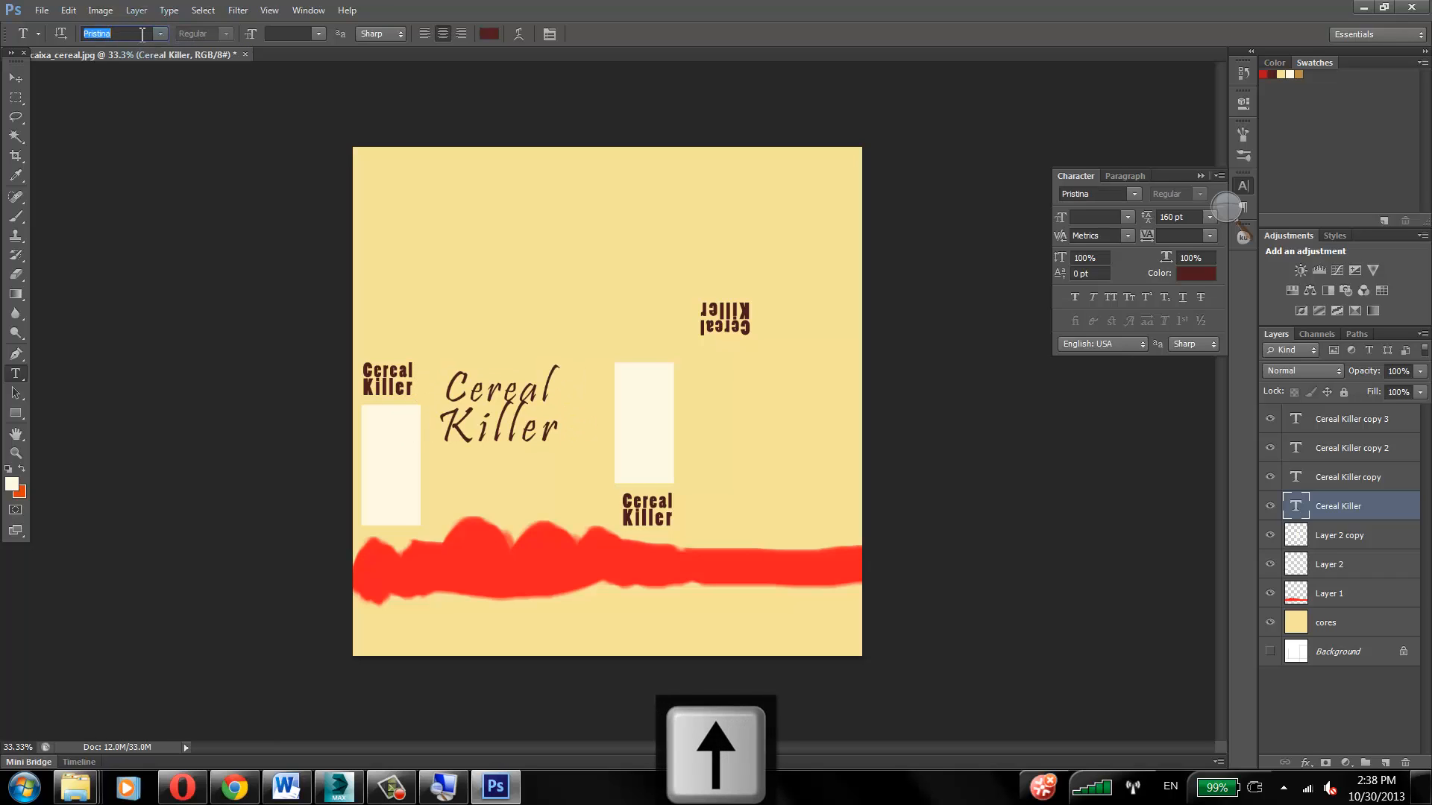
Step: Apply the Pristina font to the three smaller Cereal Killer text copies as well
{"action": "left_click", "coordinate": [1354, 480]}
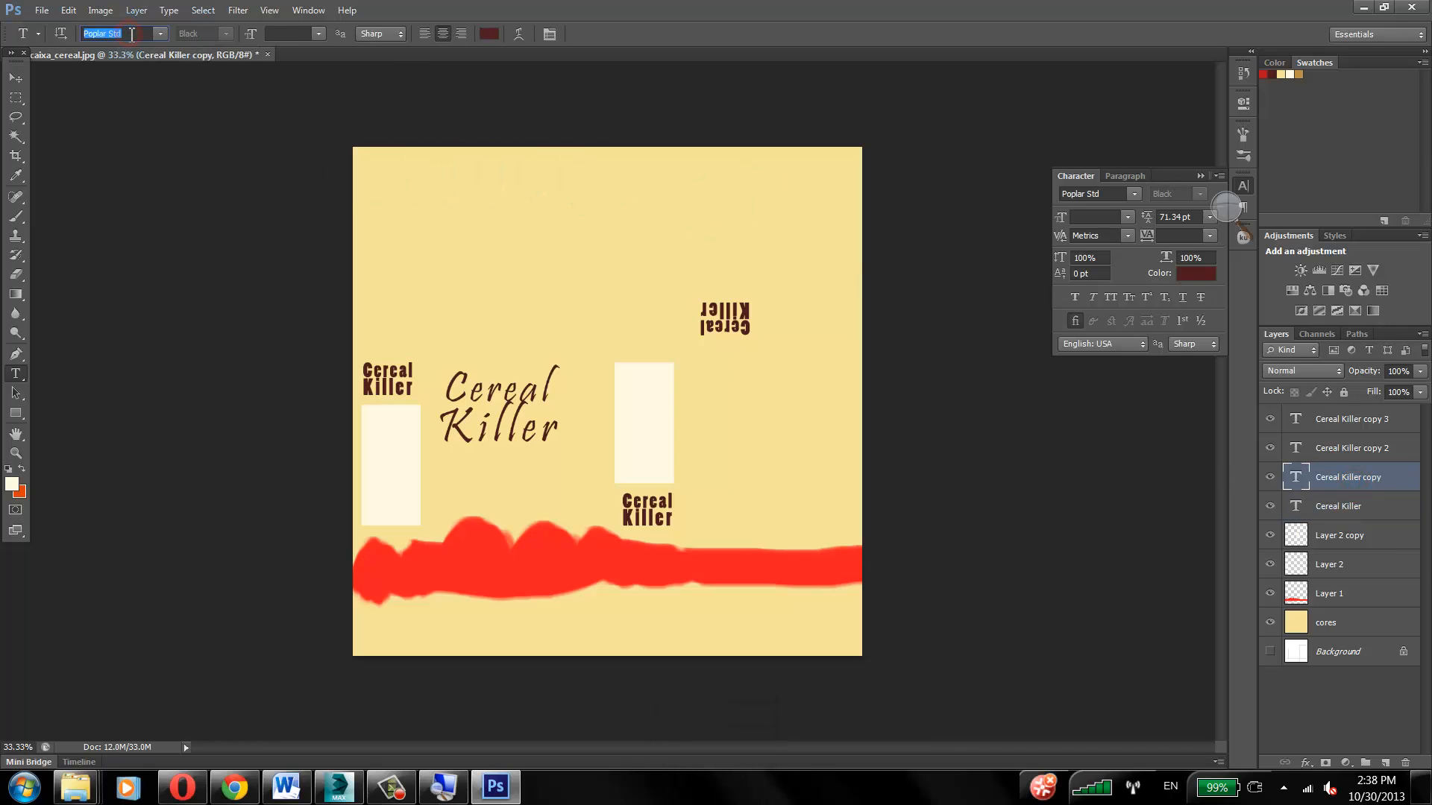
{"action": "key", "text": "Down"}
{"action": "key", "text": "Down"}
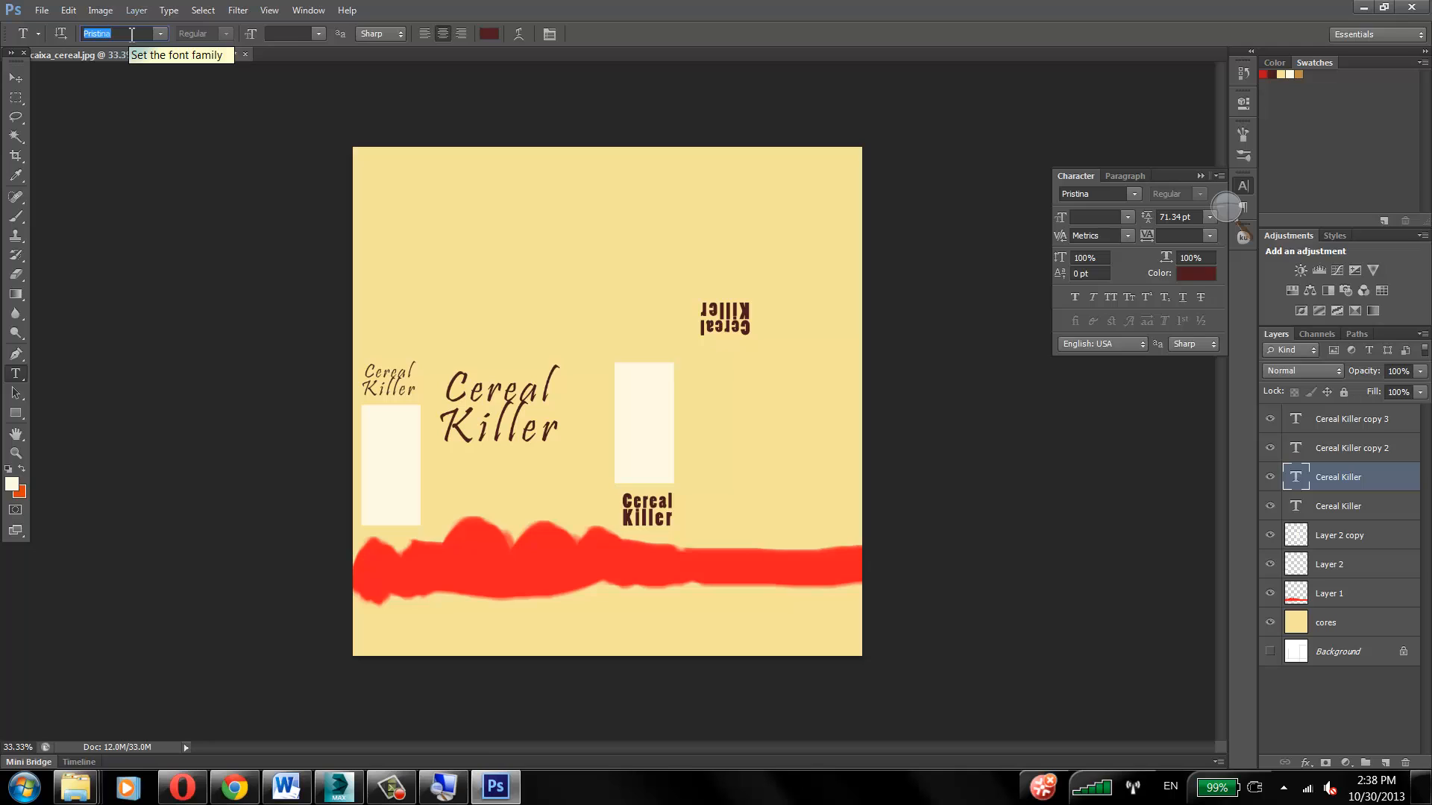
{"action": "left_click", "coordinate": [1376, 450]}
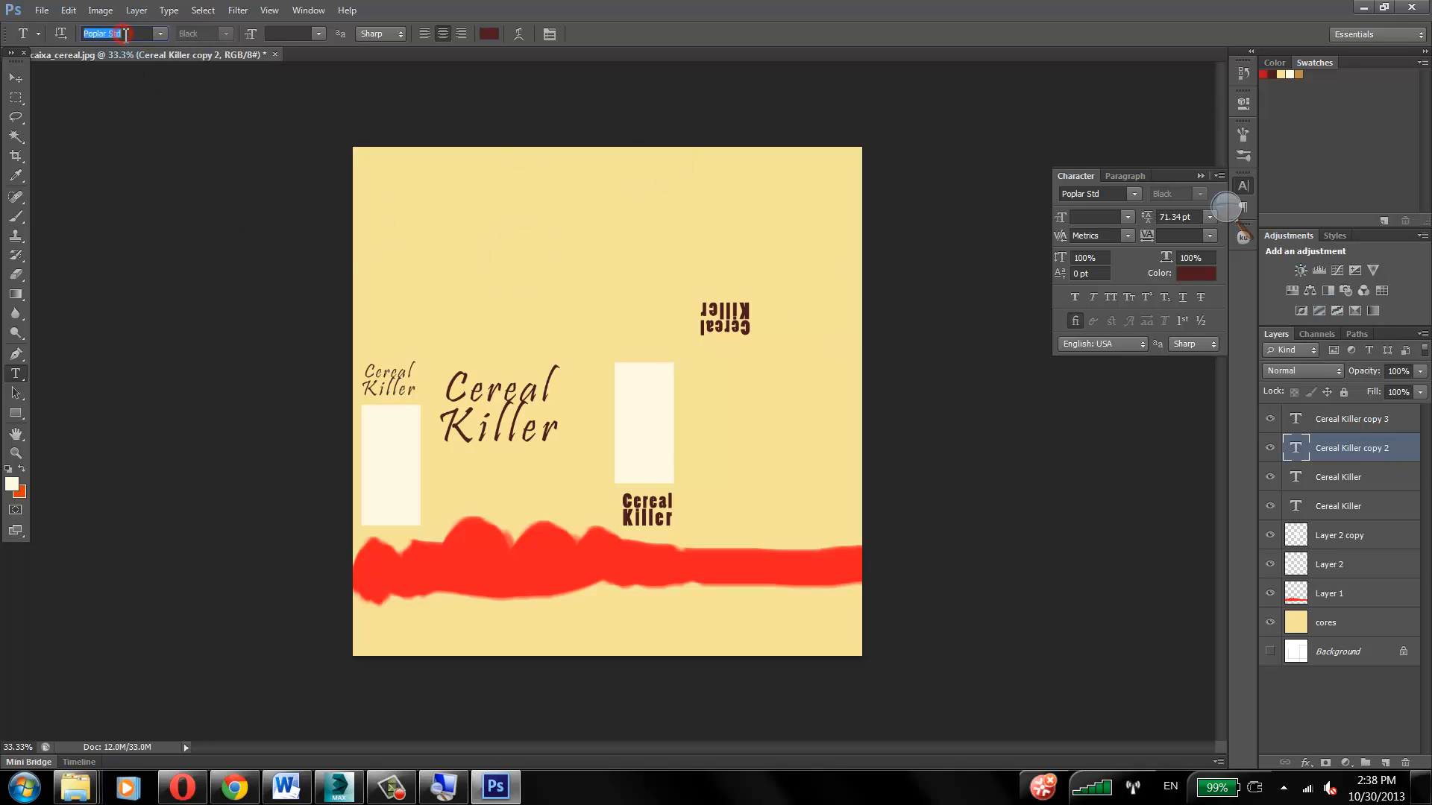
{"action": "key", "text": "Down"}
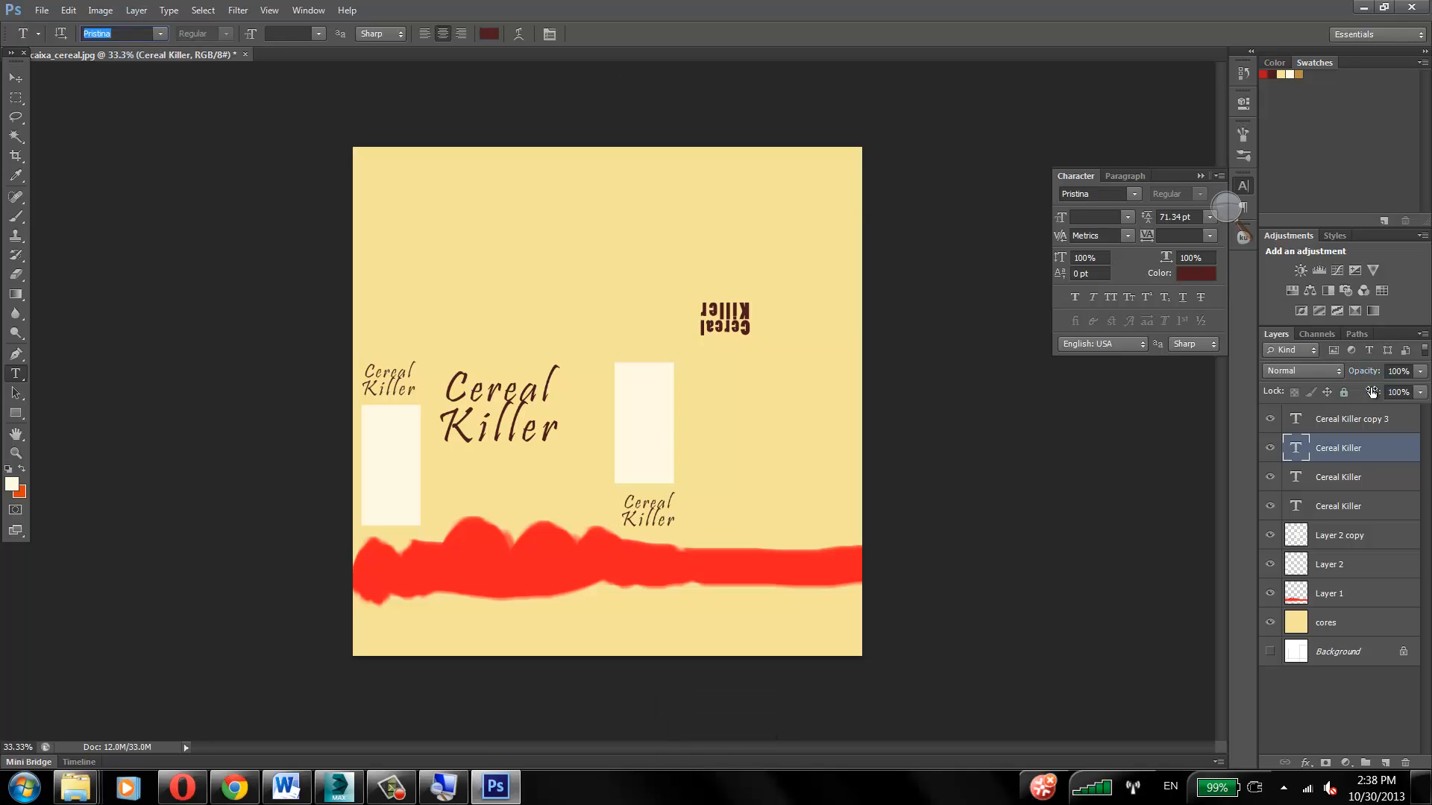
{"action": "left_click", "coordinate": [1393, 418]}
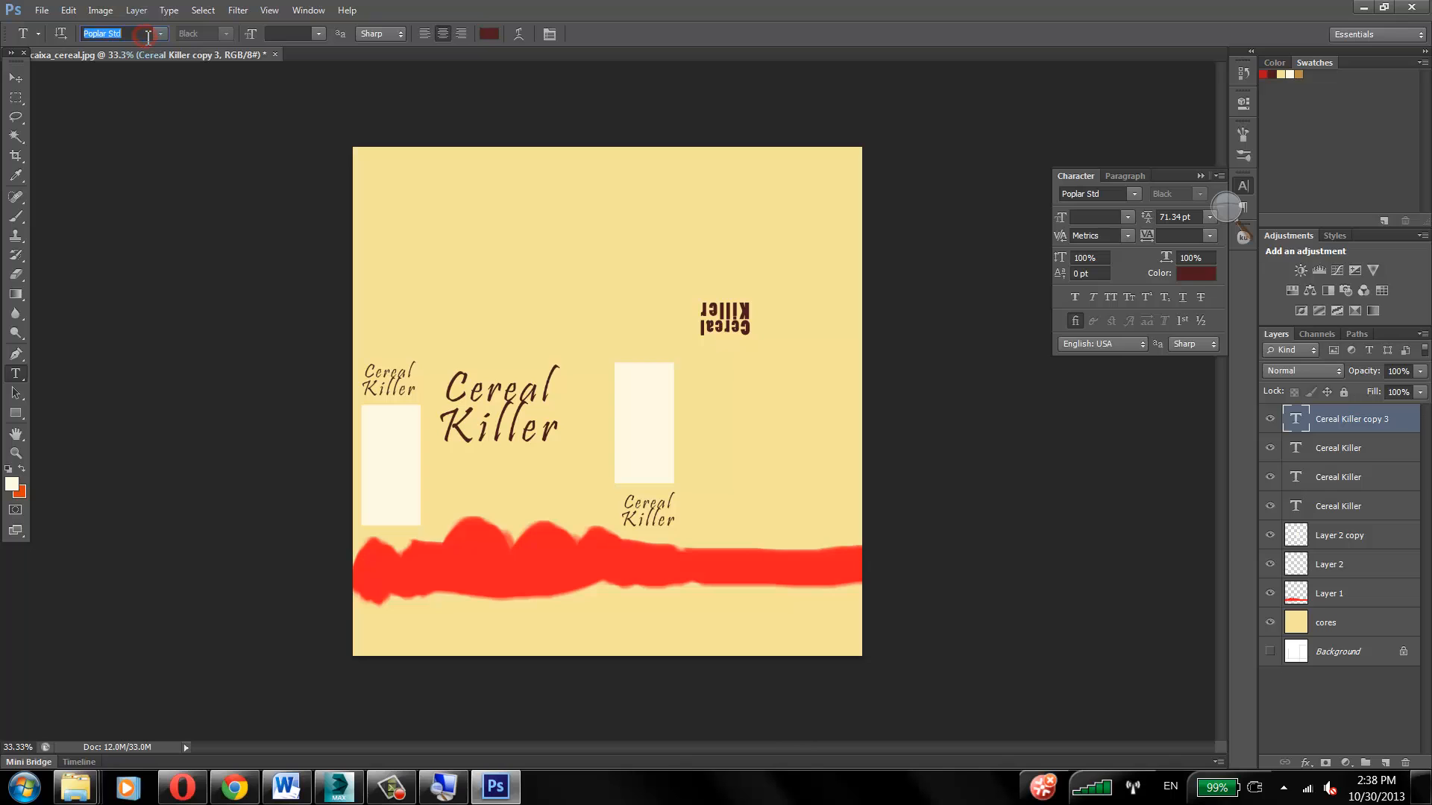
{"action": "key", "text": "Down"}
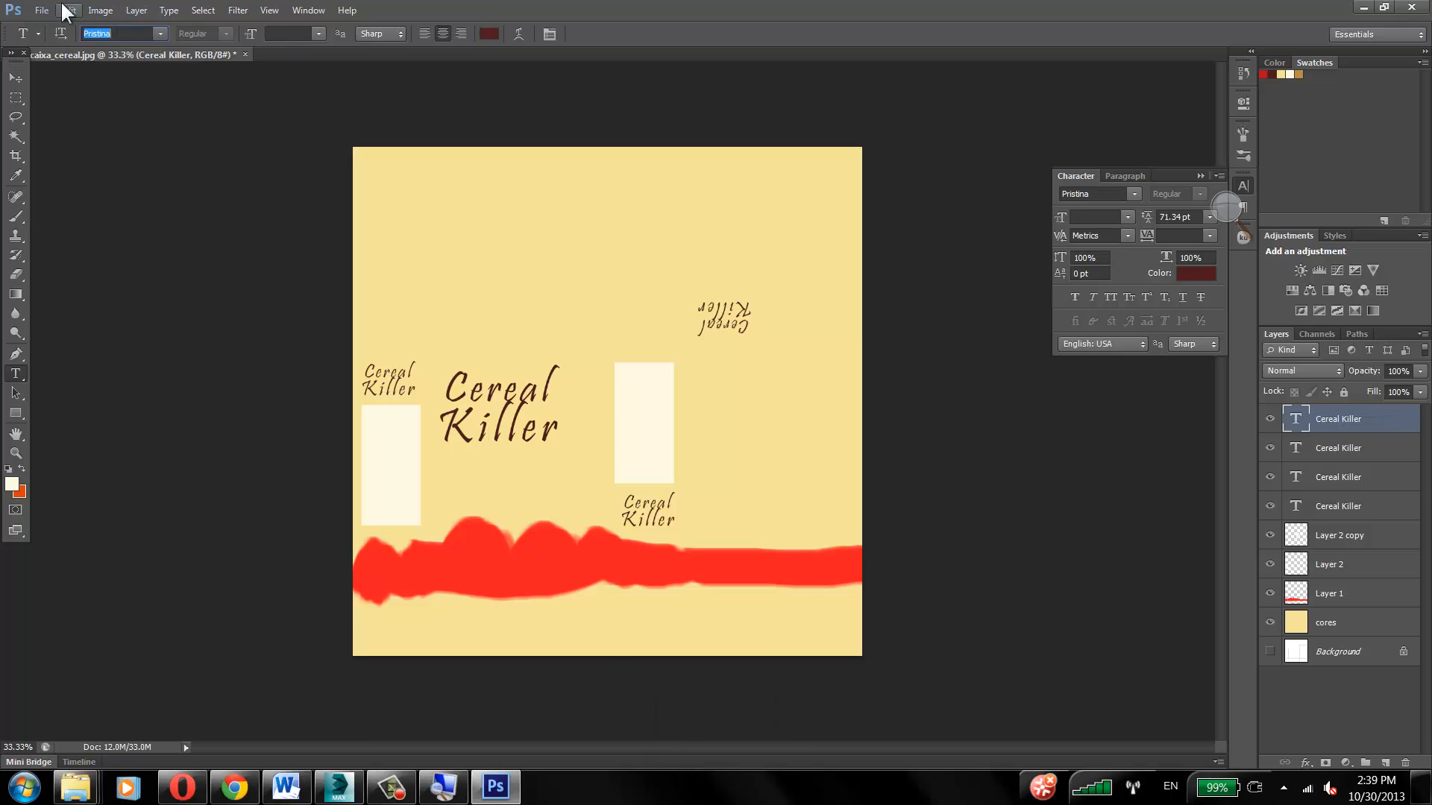
Step: Save the artwork as a JPEG on the Desktop, overwriting caixa_cereal_cor and accepting the JPEG options
{"action": "left_click", "coordinate": [42, 11]}
{"action": "left_click", "coordinate": [97, 236]}
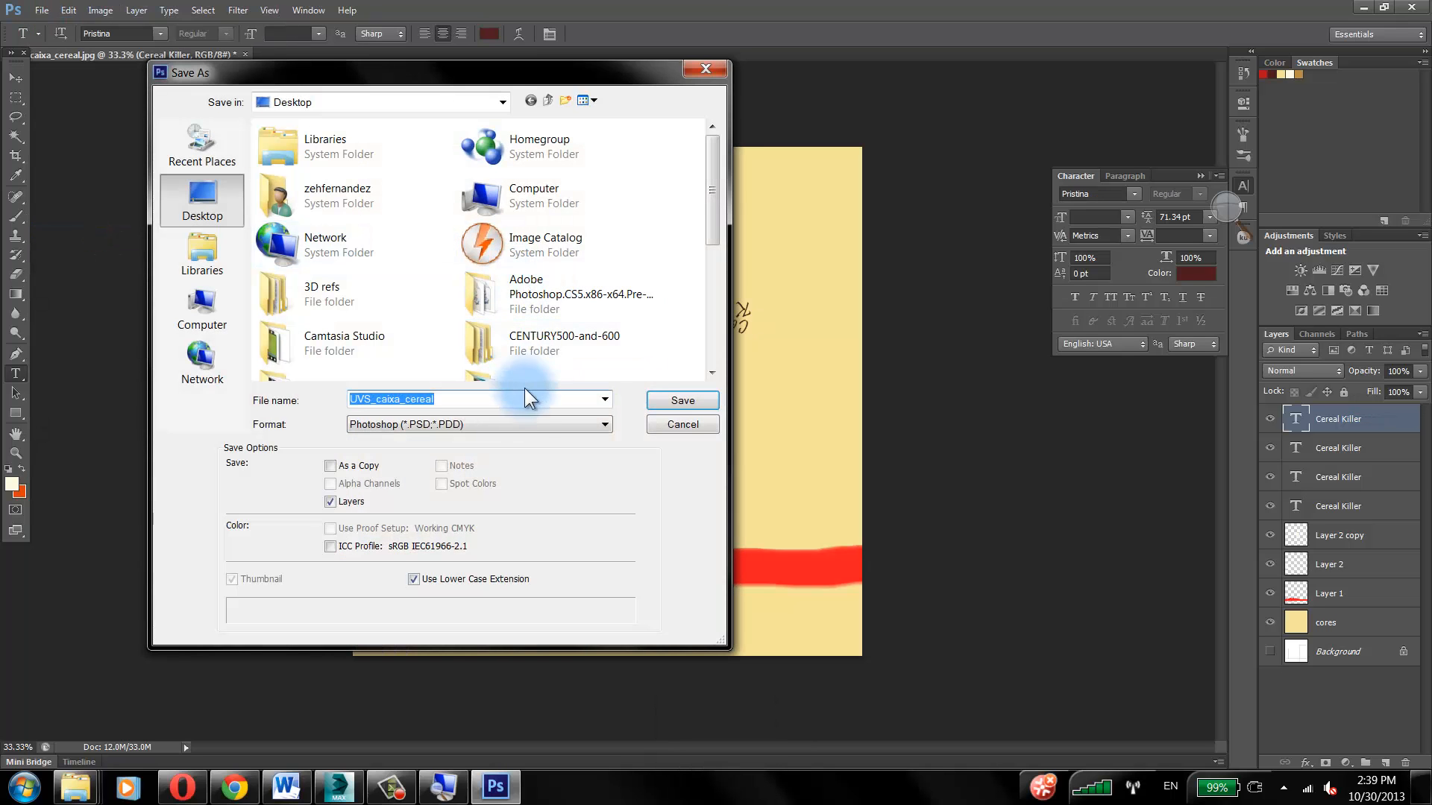
{"action": "left_click", "coordinate": [520, 425]}
{"action": "left_click", "coordinate": [423, 535]}
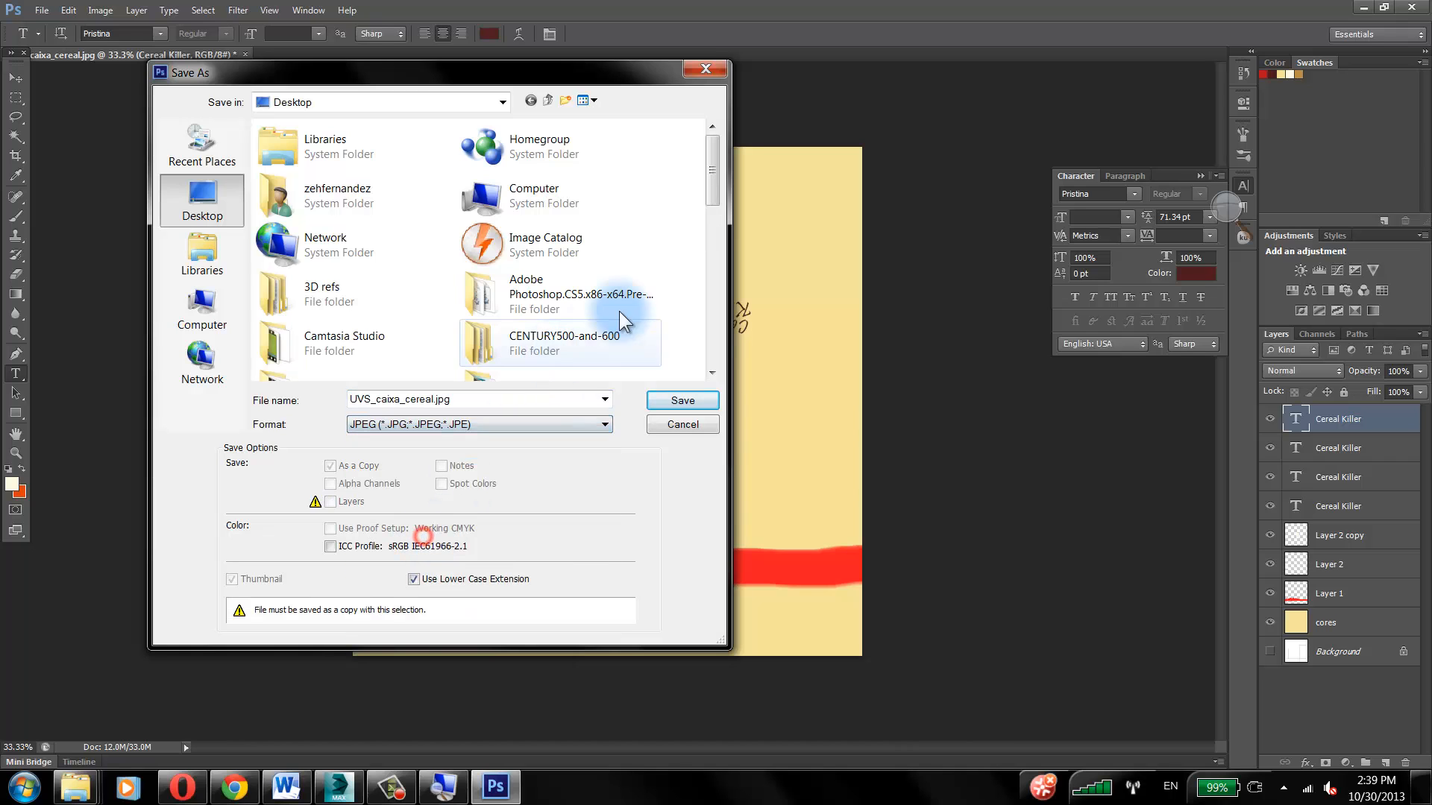
{"action": "left_click_drag", "start_coordinate": [711, 191], "coordinate": [609, 234]}
{"action": "left_click", "coordinate": [609, 235]}
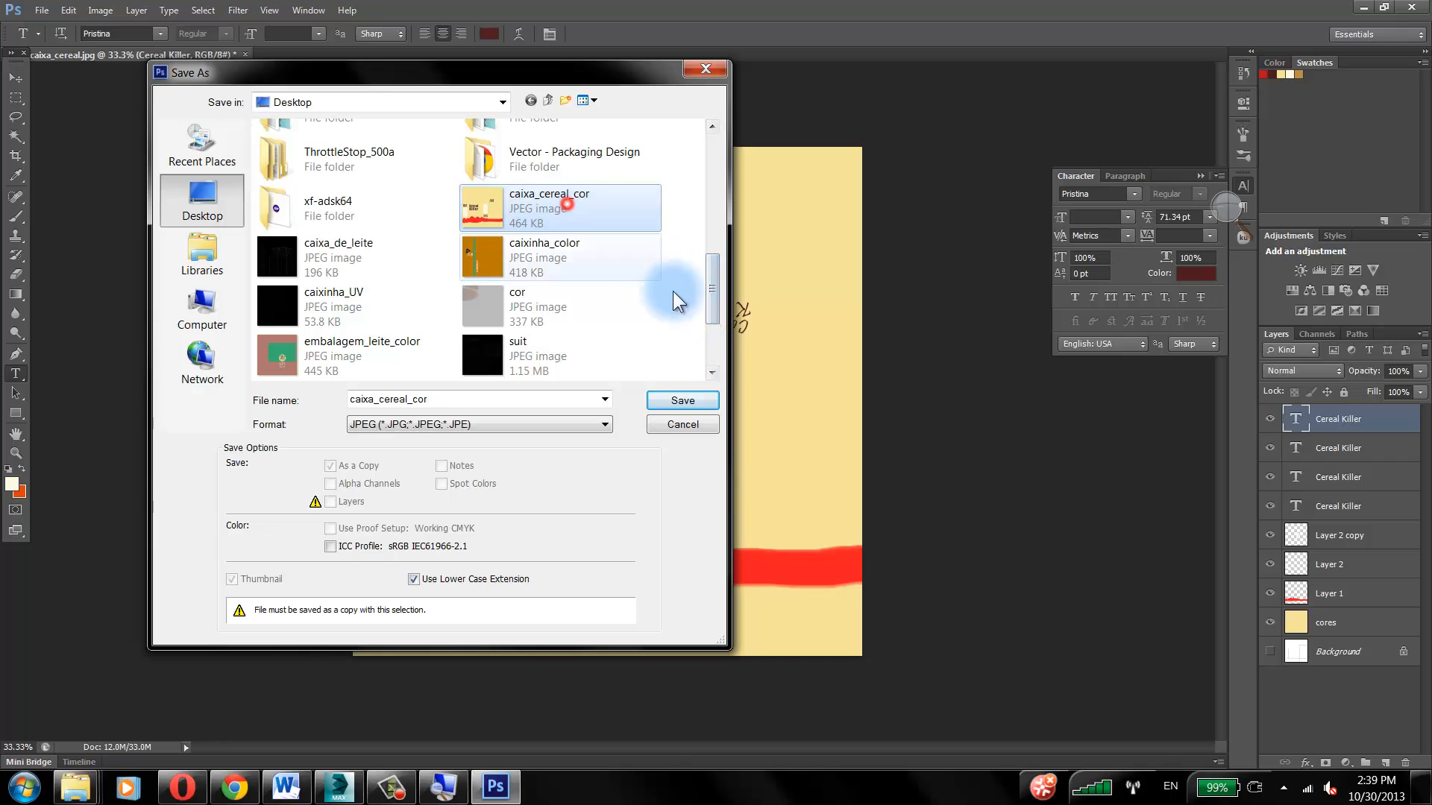
{"action": "left_click", "coordinate": [681, 403]}
{"action": "left_click", "coordinate": [666, 297]}
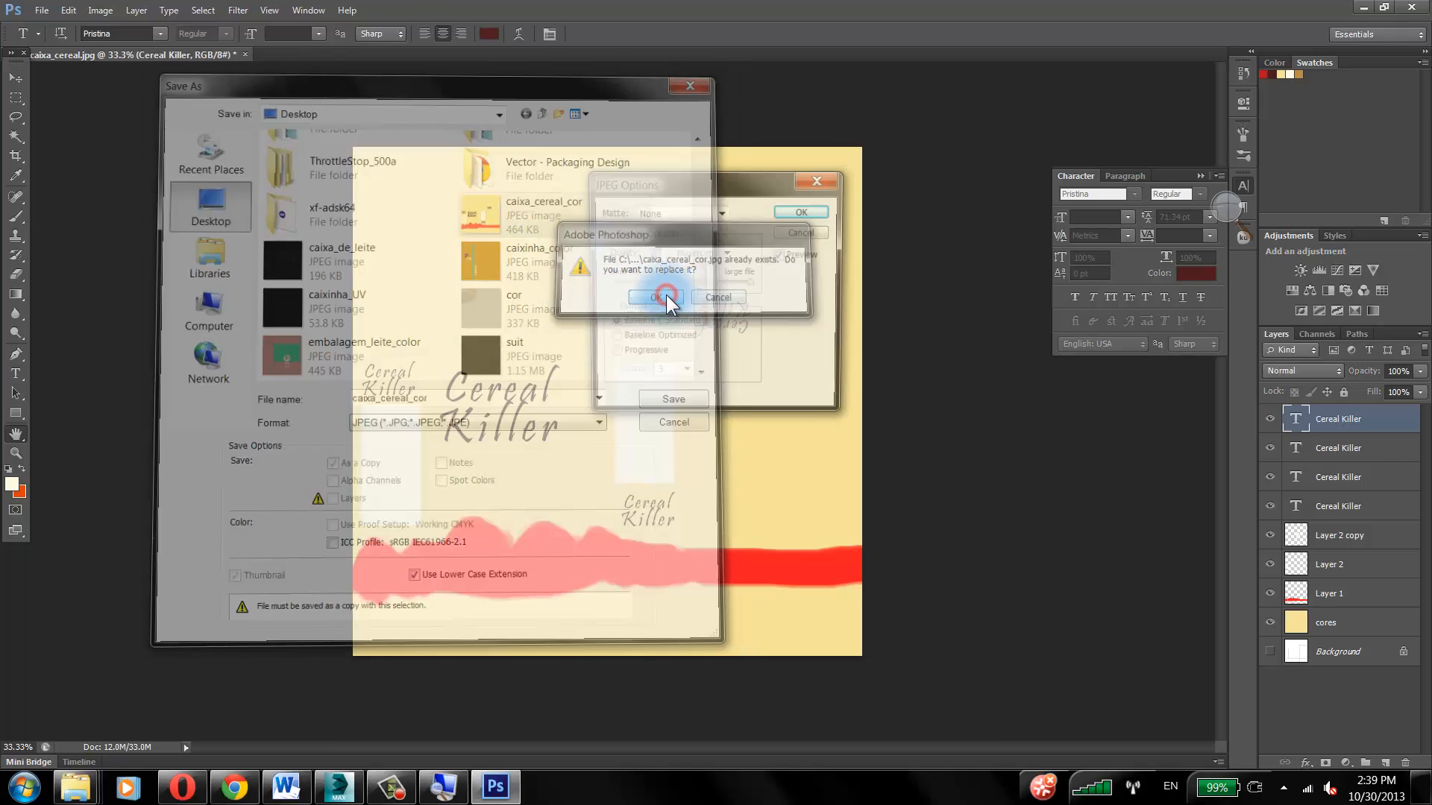
{"action": "left_click", "coordinate": [785, 209]}
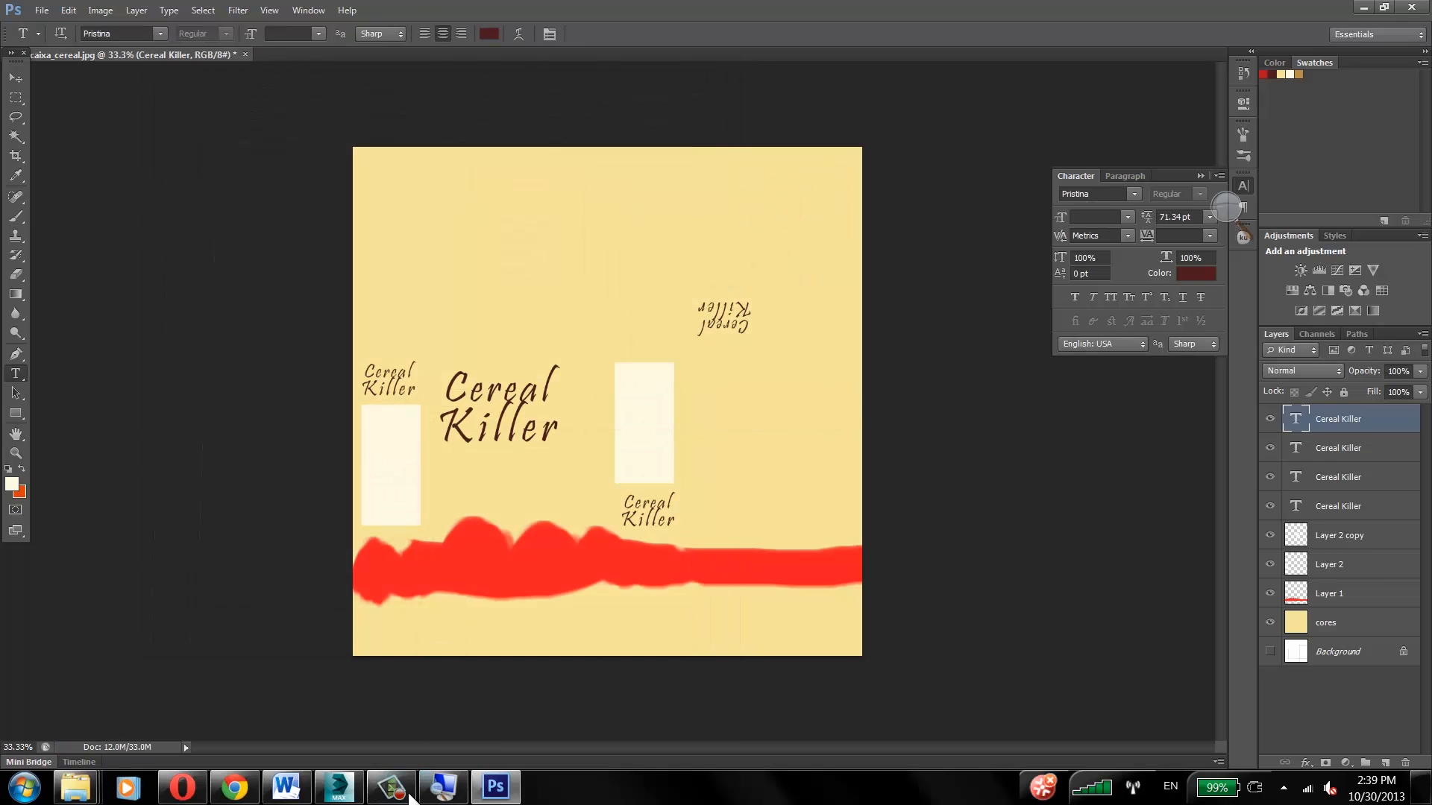
Step: Switch to 3ds Max and inspect the updated lettering on the front and side of the cereal box
{"action": "left_click", "coordinate": [339, 792]}
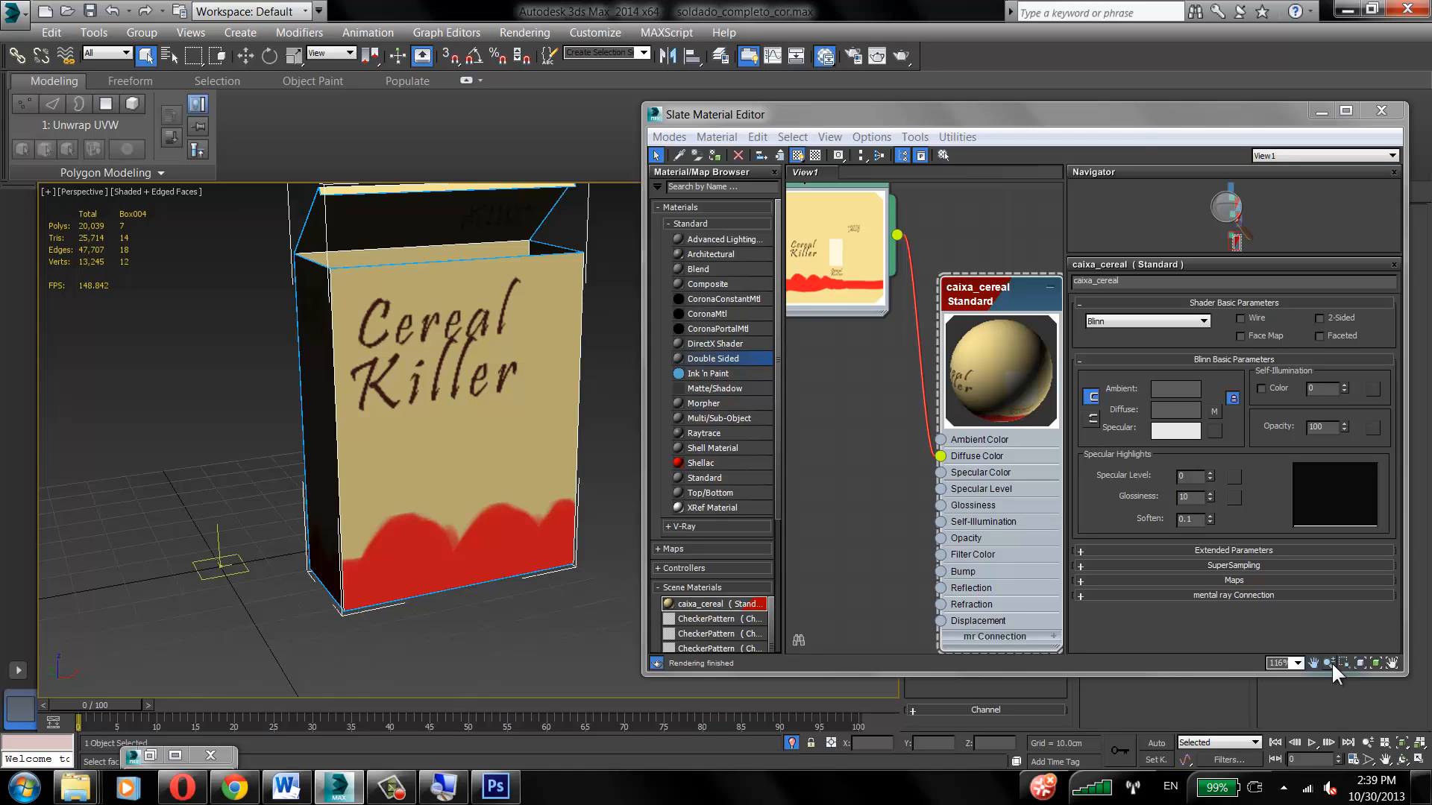
{"action": "middle_click_drag", "start_coordinate": [427, 541], "coordinate": [459, 433], "text": "alt"}
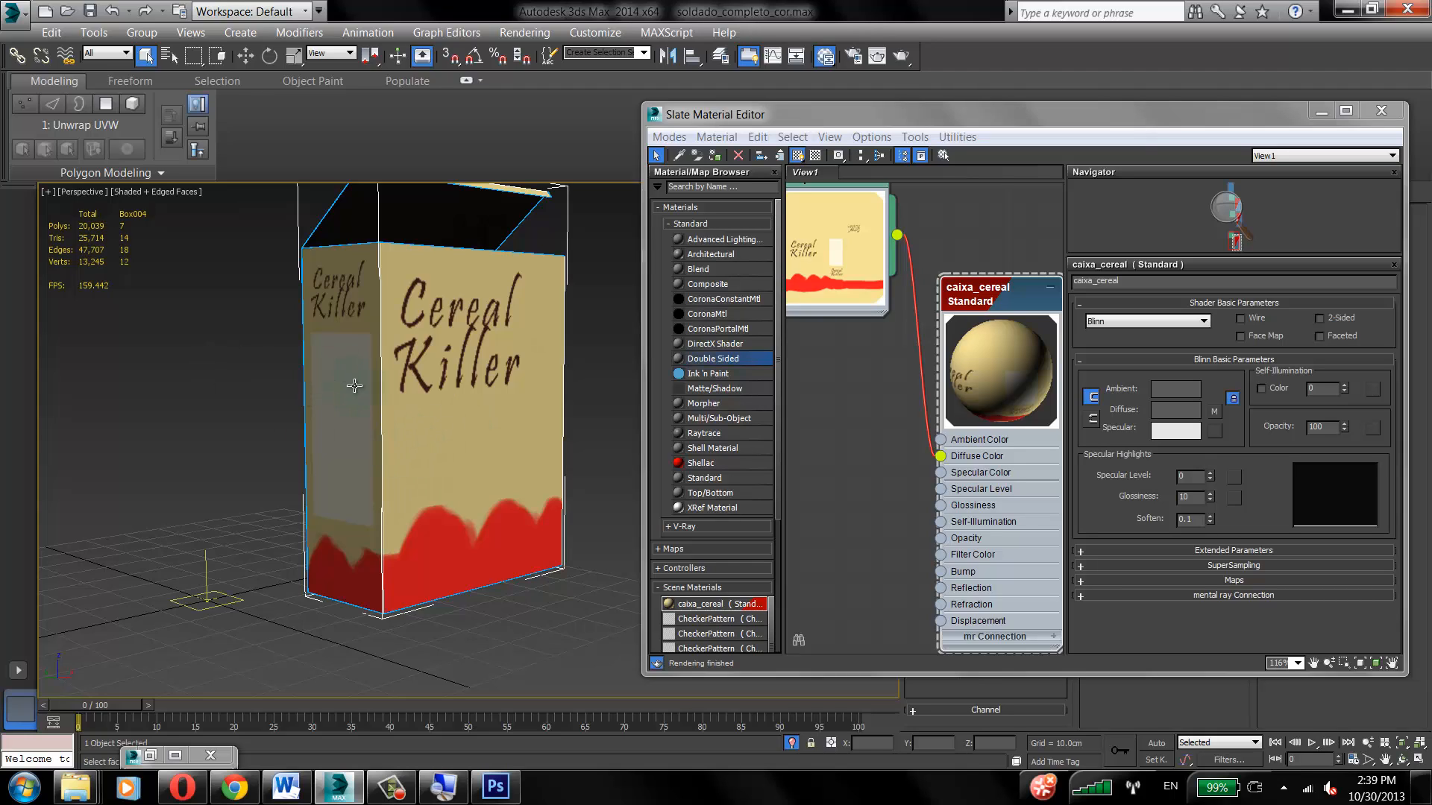
{"action": "middle_click_drag", "start_coordinate": [425, 425], "coordinate": [464, 473], "text": "alt"}
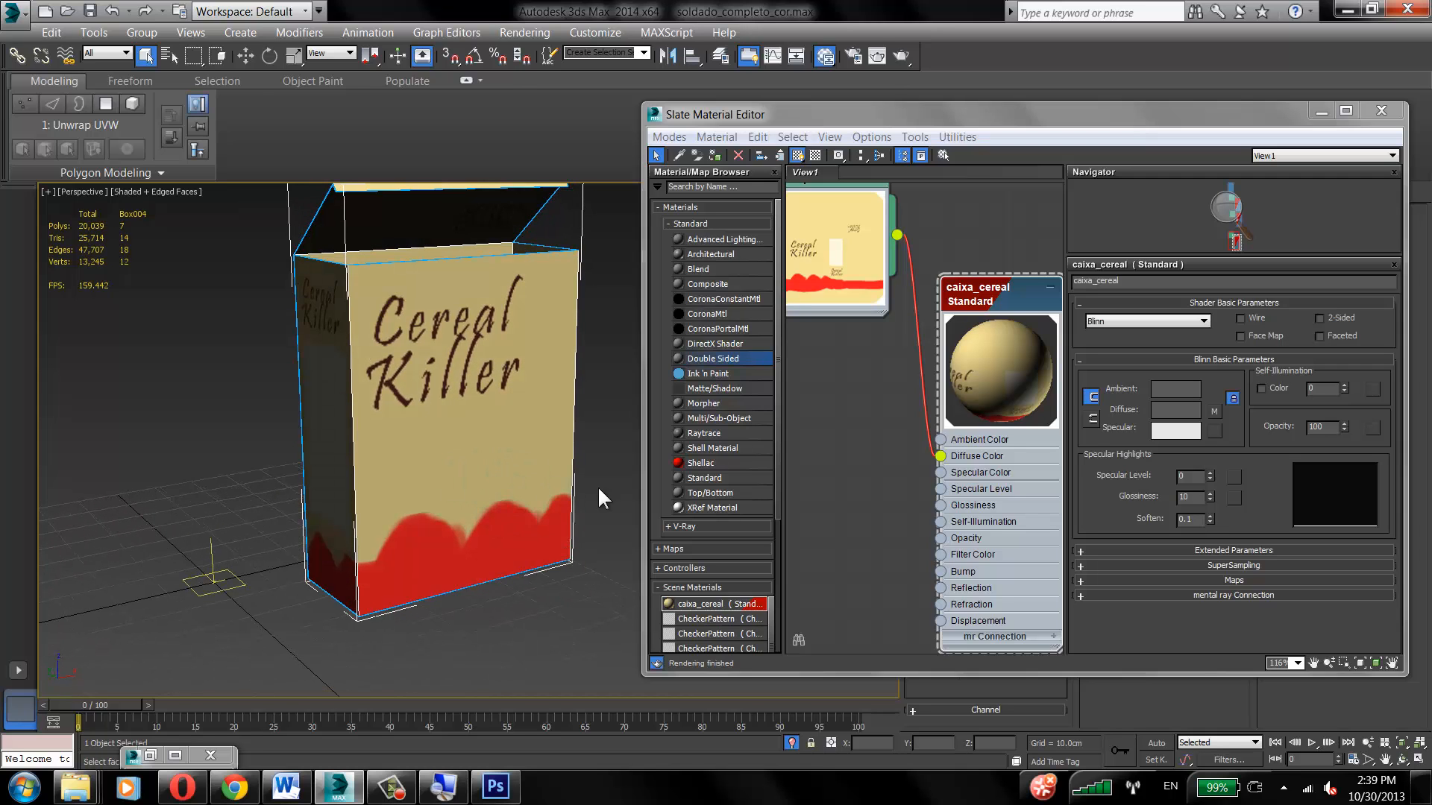
{"action": "left_click", "coordinate": [496, 790]}
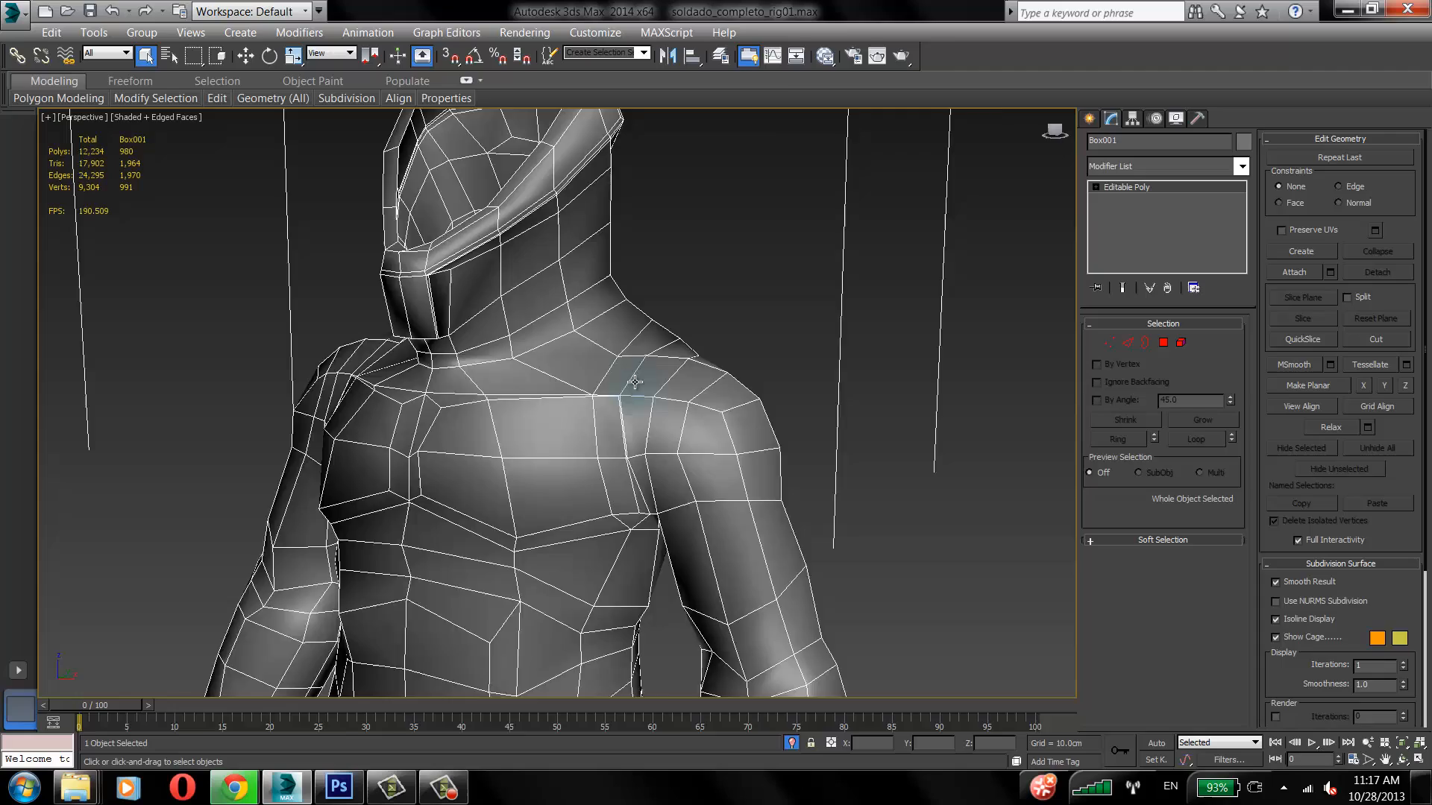
Step: Examine the isolated soldier suit mesh from the legs up to the chest, briefly showing the full character for comparison
{"action": "middle_click_drag", "start_coordinate": [634, 382], "coordinate": [716, 373], "text": "alt"}
{"action": "left_click", "coordinate": [791, 743]}
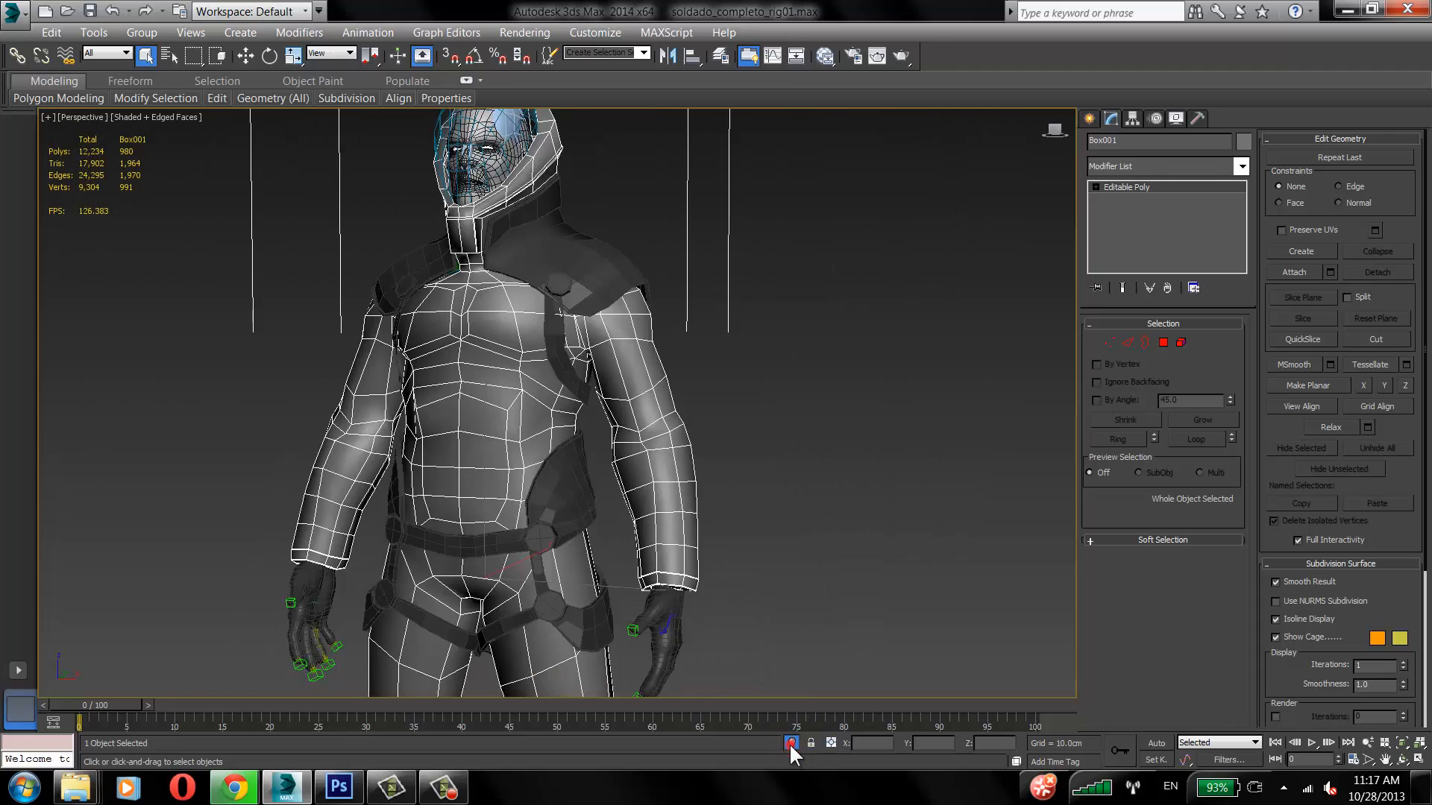
{"action": "left_click", "coordinate": [790, 742]}
{"action": "middle_click_drag", "start_coordinate": [629, 441], "coordinate": [578, 190], "text": "alt"}
{"action": "scroll", "coordinate": [569, 345], "scroll_direction": "up", "scroll_amount": 5}
{"action": "middle_click_drag", "start_coordinate": [578, 190], "coordinate": [615, 195], "text": "alt"}
{"action": "middle_click_drag", "start_coordinate": [596, 559], "coordinate": [512, 233]}
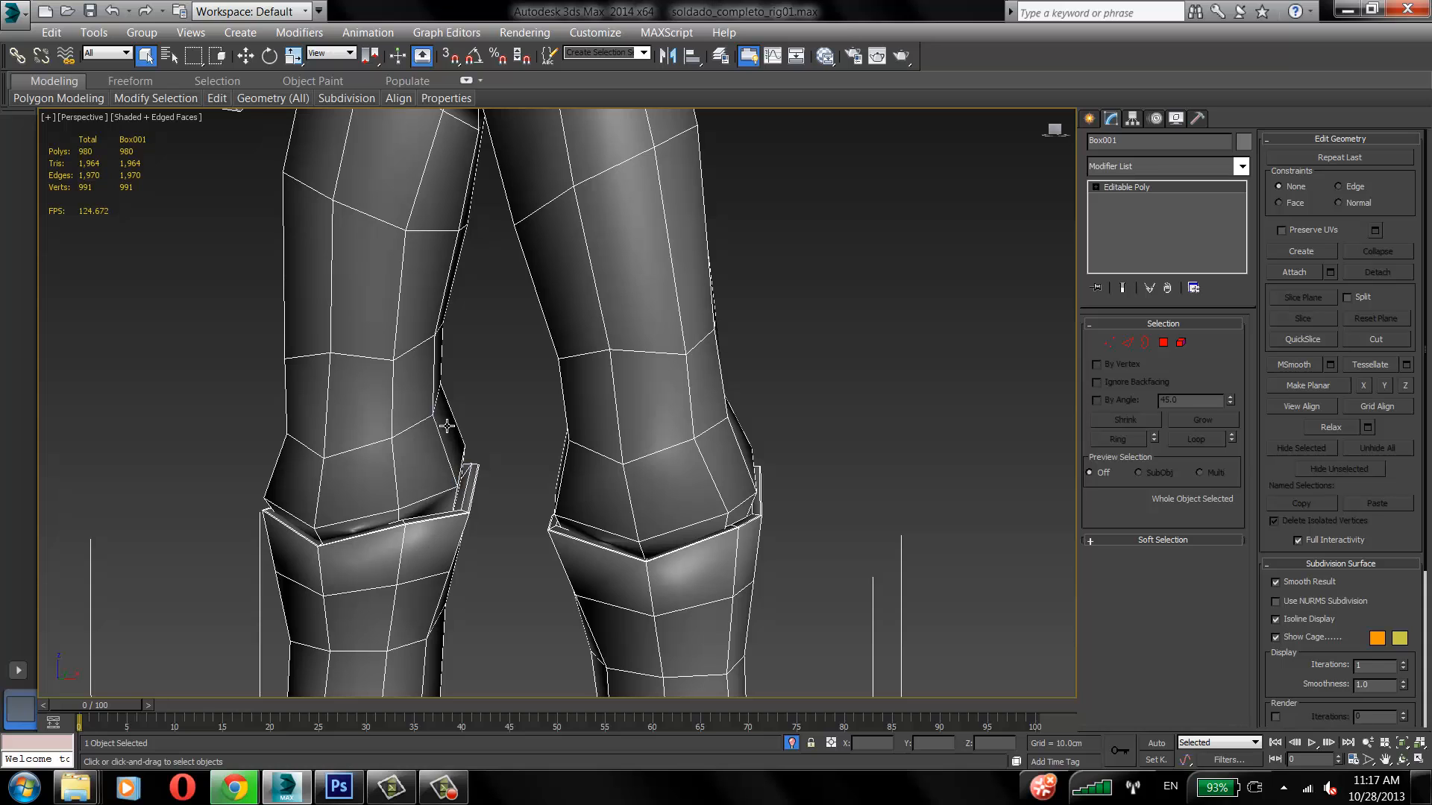
{"action": "middle_click_drag", "start_coordinate": [447, 426], "coordinate": [527, 601], "text": "alt"}
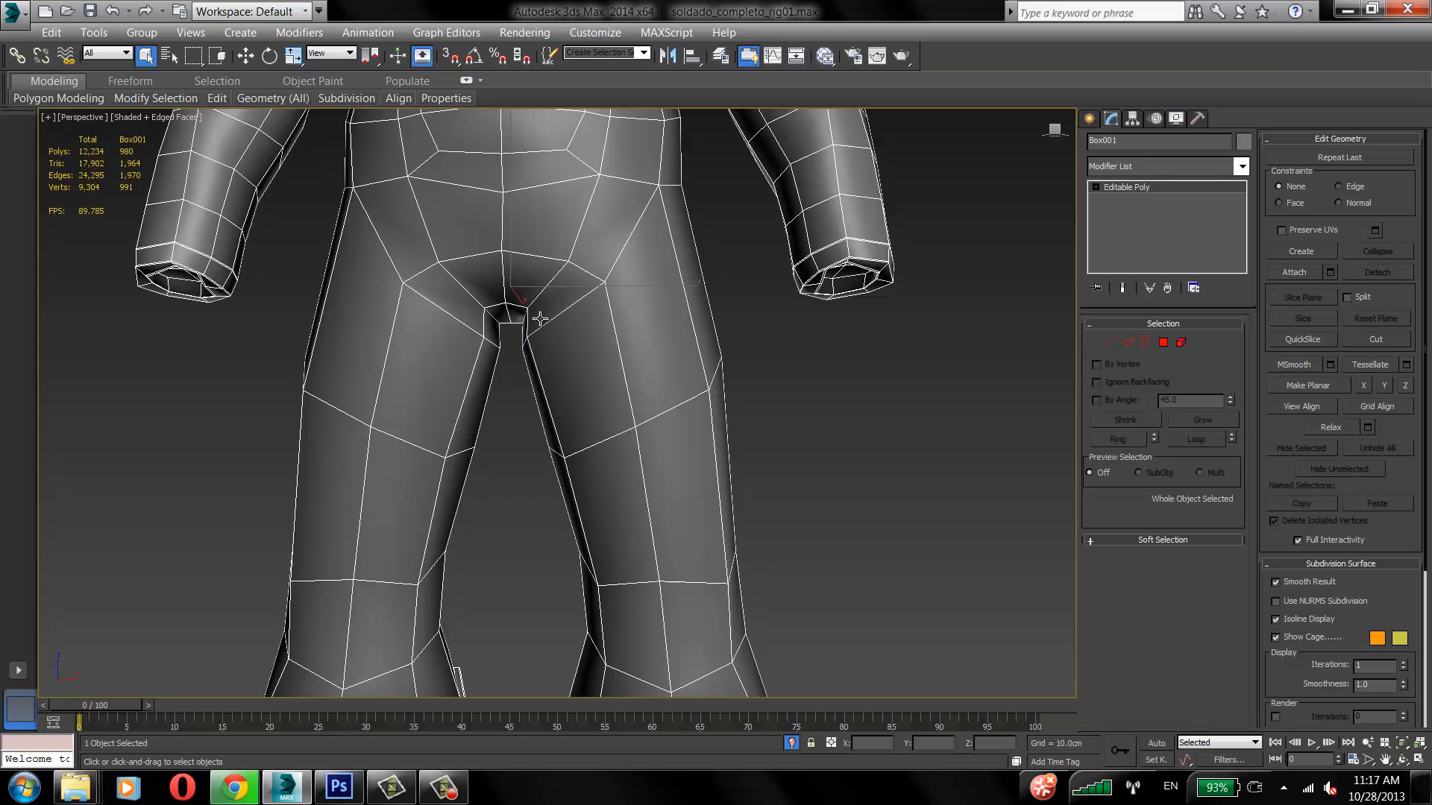
{"action": "middle_click_drag", "start_coordinate": [764, 259], "coordinate": [664, 382]}
{"action": "middle_click_drag", "start_coordinate": [544, 290], "coordinate": [589, 440], "text": "alt"}
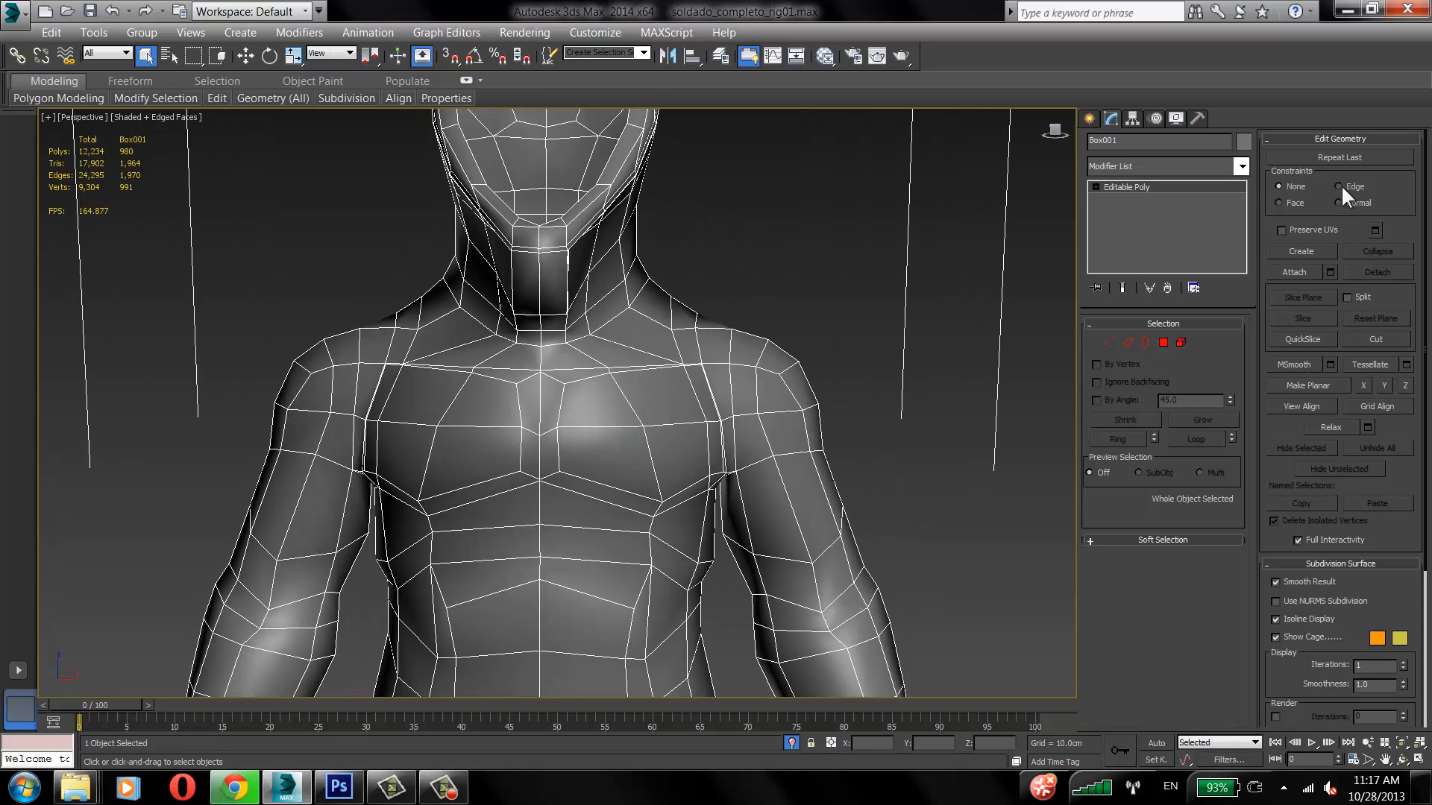
Step: Add an Unwrap UVW modifier to the suit mesh with Map Seams display turned off, and enter its polygon selection level
{"action": "left_click", "coordinate": [1242, 166]}
{"action": "left_click_drag", "start_coordinate": [1238, 195], "coordinate": [1243, 649]}
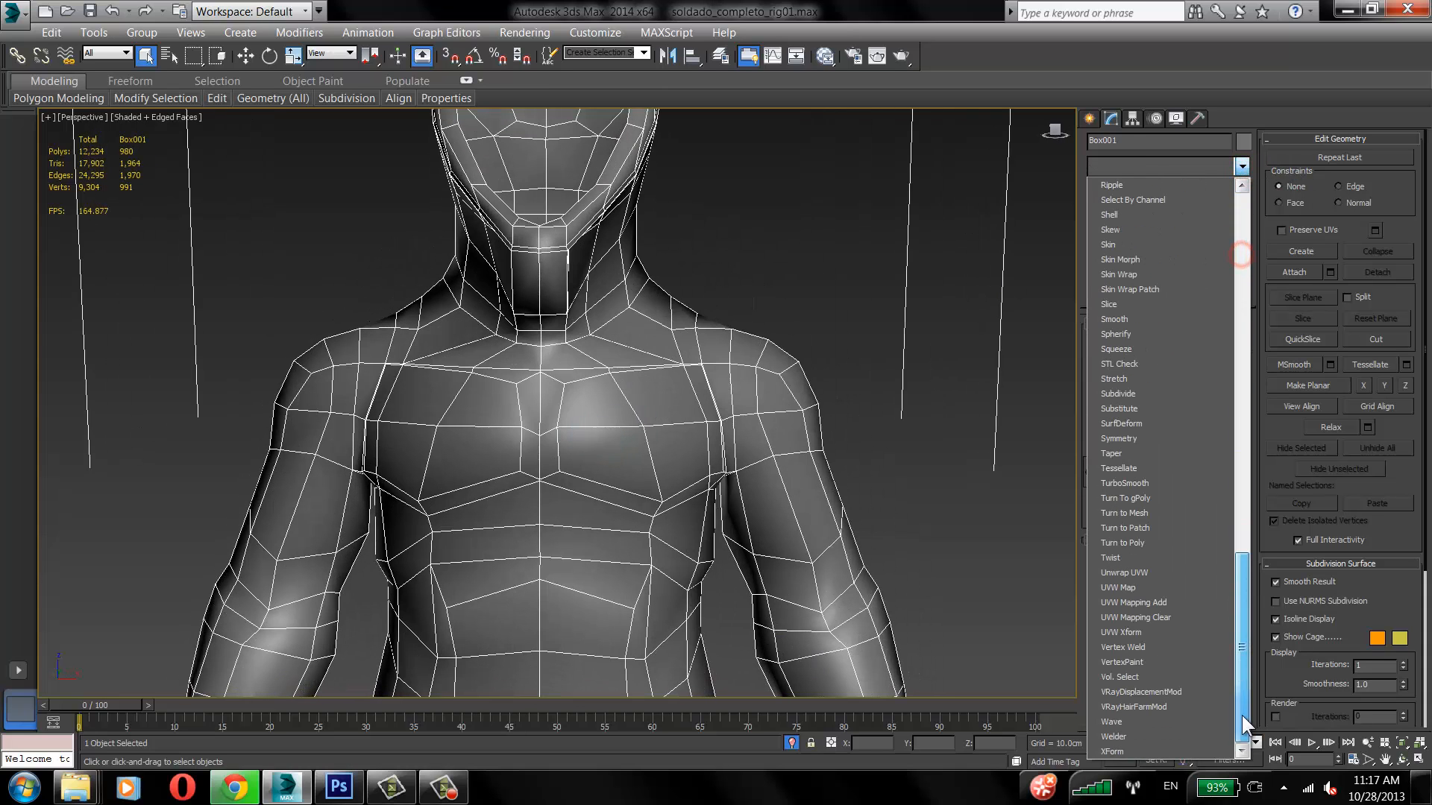
{"action": "left_click", "coordinate": [1126, 572]}
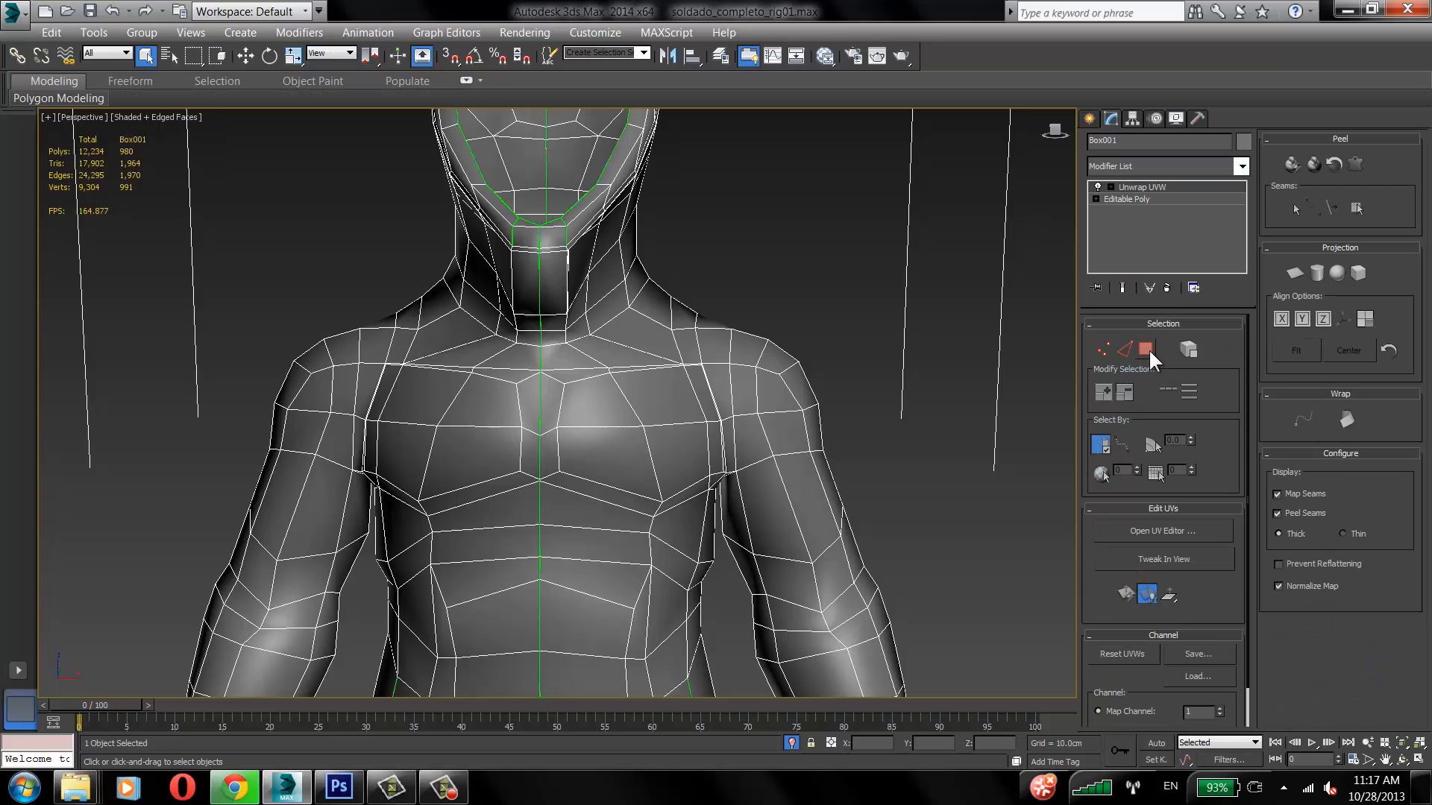
{"action": "left_click", "coordinate": [1299, 495]}
{"action": "middle_click_drag", "start_coordinate": [691, 356], "coordinate": [749, 384]}
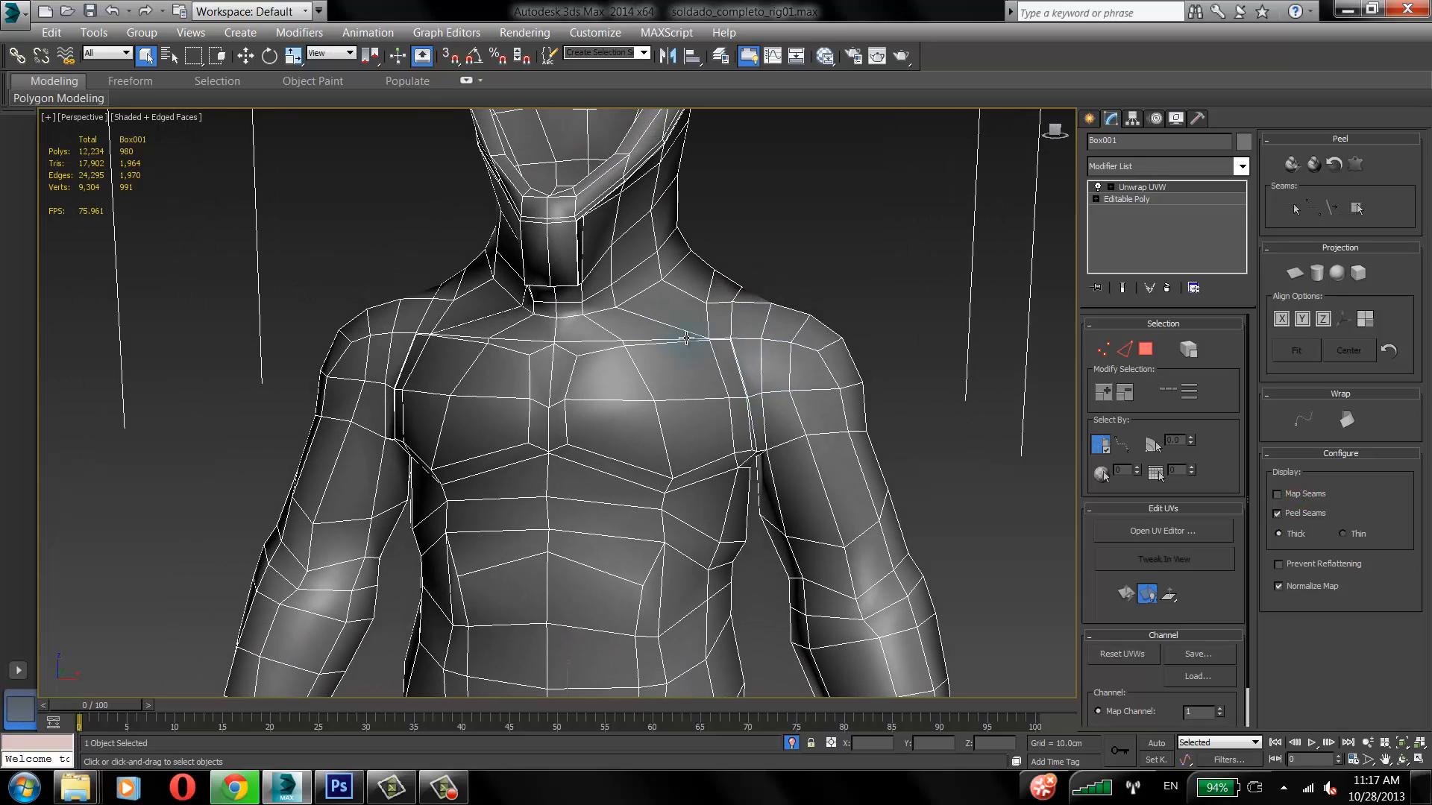
{"action": "scroll", "coordinate": [831, 399], "scroll_direction": "up", "scroll_amount": 3}
{"action": "middle_click_drag", "start_coordinate": [835, 397], "coordinate": [836, 388], "text": "alt"}
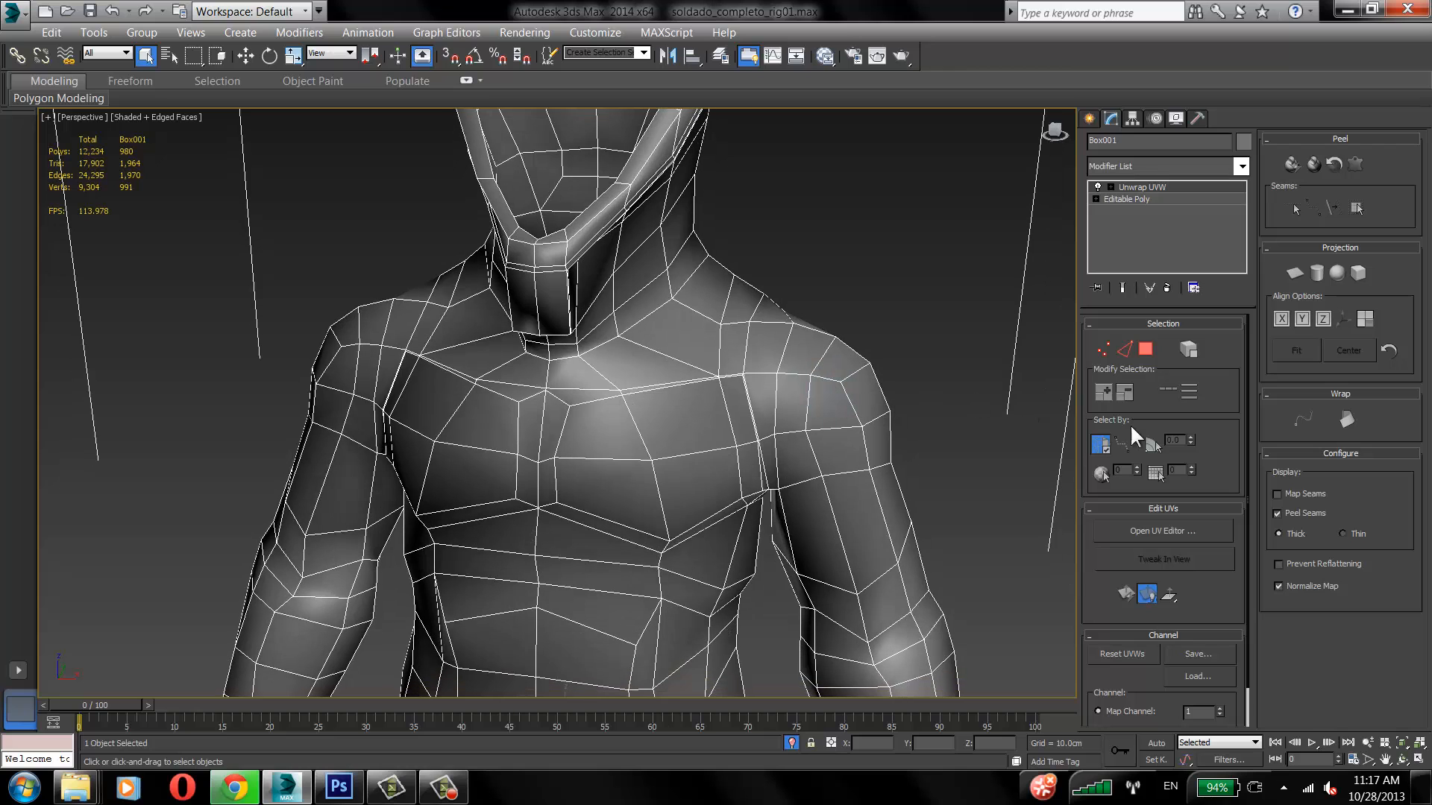
{"action": "middle_click_drag", "start_coordinate": [701, 375], "coordinate": [827, 362], "text": "alt"}
{"action": "left_click", "coordinate": [959, 256]}
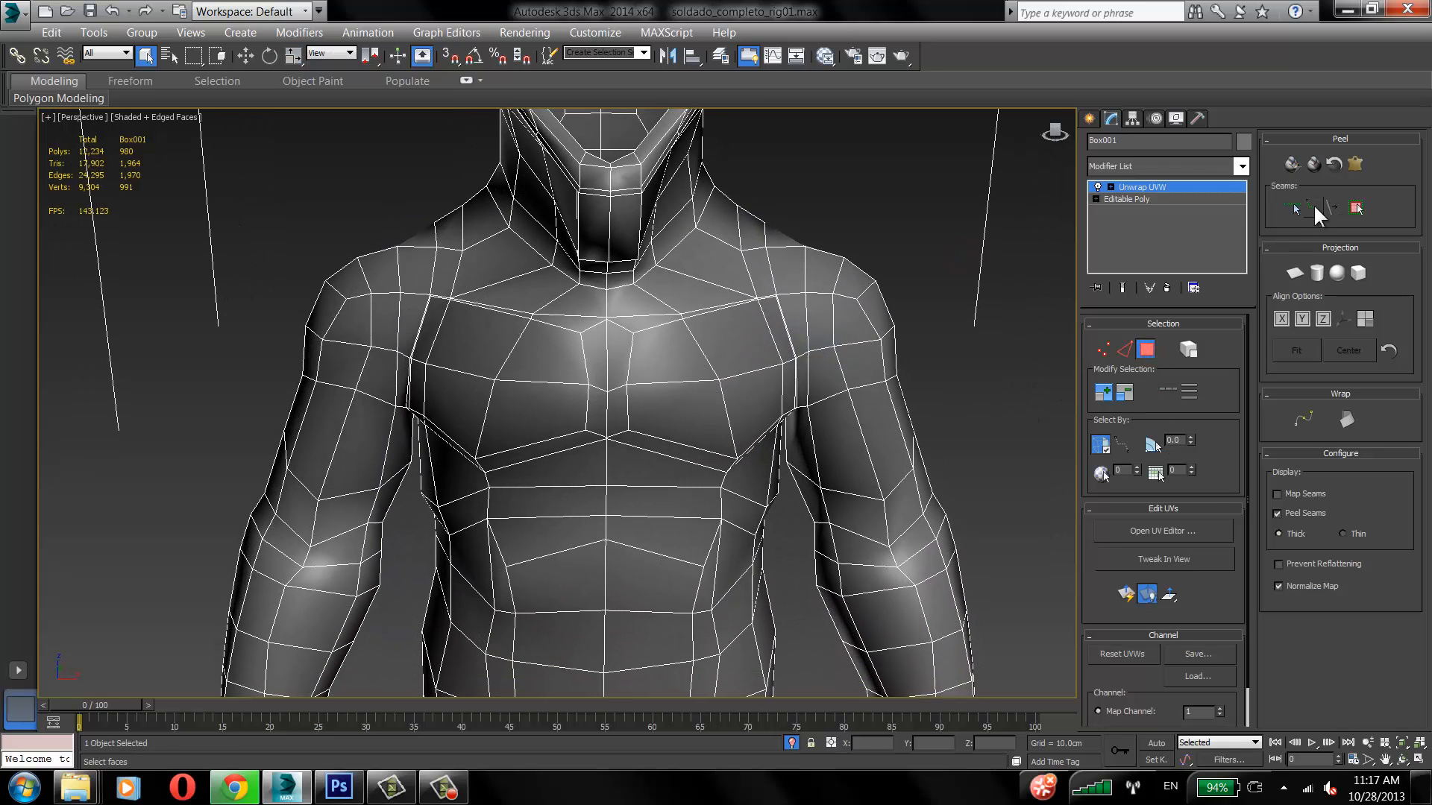
Step: Try a point-to-point peel seam from the top of the shoulder down the front to the armpit
{"action": "left_click", "coordinate": [1313, 206]}
{"action": "middle_click_drag", "start_coordinate": [738, 347], "coordinate": [692, 212]}
{"action": "middle_click_drag", "start_coordinate": [795, 218], "coordinate": [811, 333], "text": "alt"}
{"action": "scroll", "coordinate": [758, 352], "scroll_direction": "up", "scroll_amount": 3}
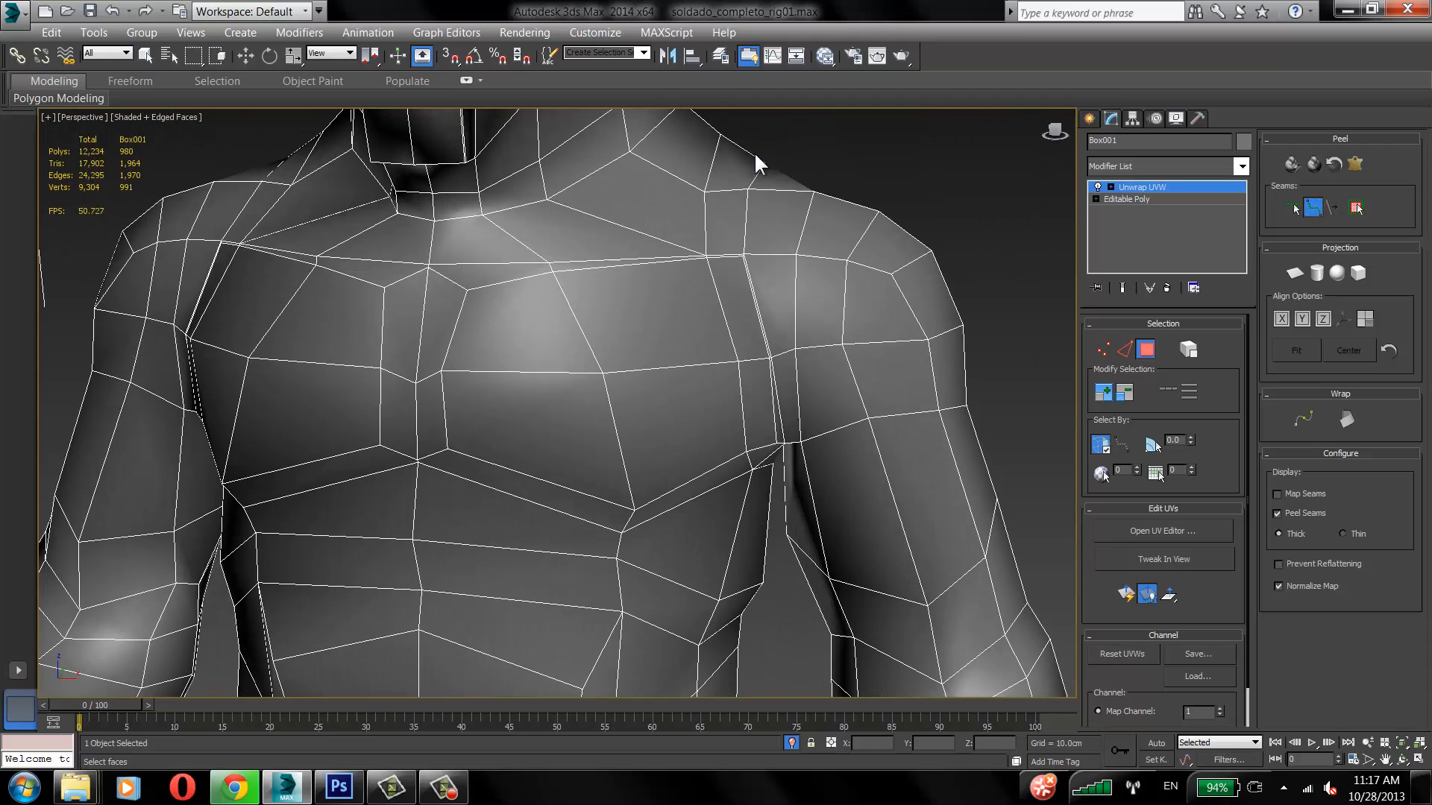
{"action": "left_click", "coordinate": [742, 256]}
{"action": "middle_click_drag", "start_coordinate": [762, 407], "coordinate": [747, 290]}
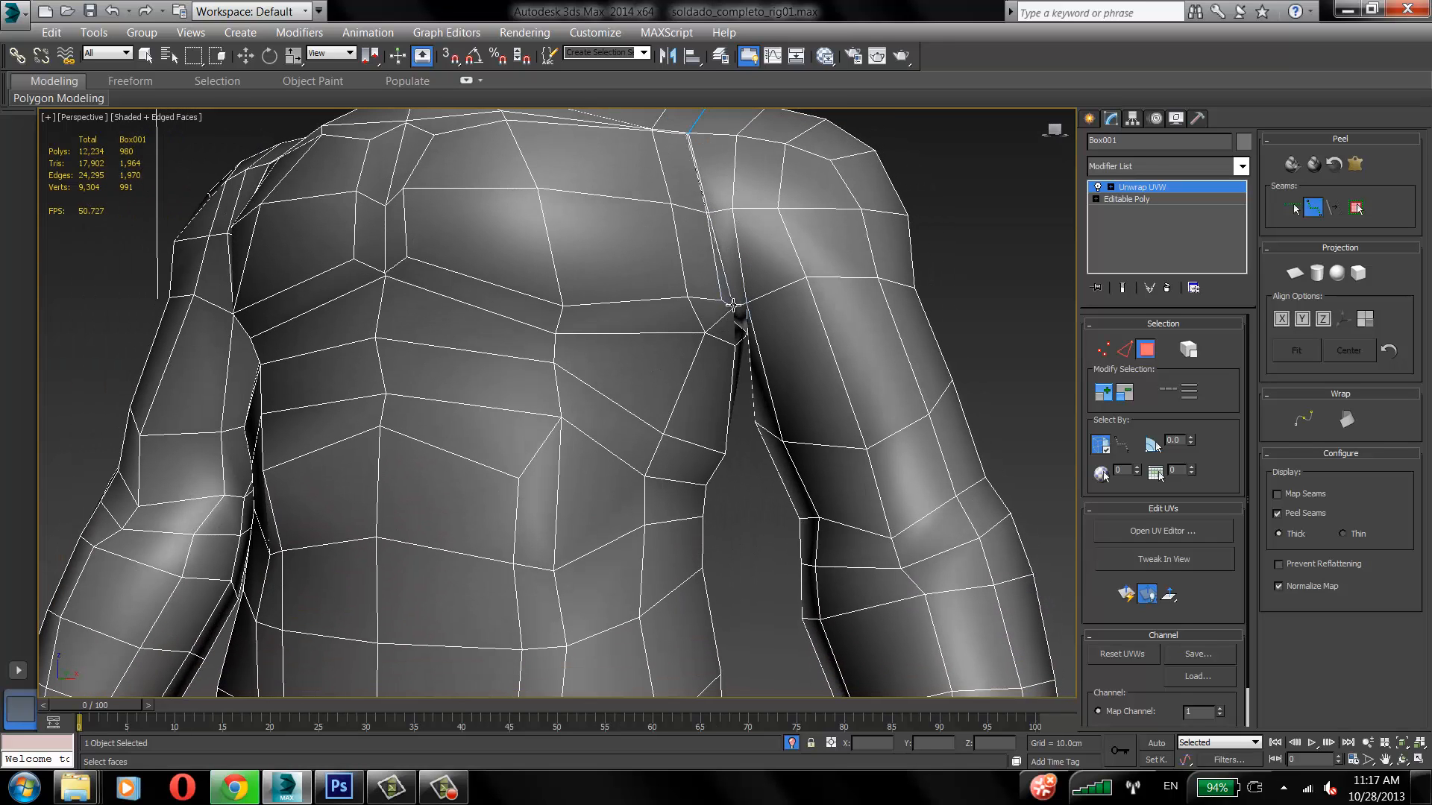
{"action": "left_click", "coordinate": [733, 306]}
{"action": "middle_click_drag", "start_coordinate": [743, 330], "coordinate": [981, 231], "text": "alt"}
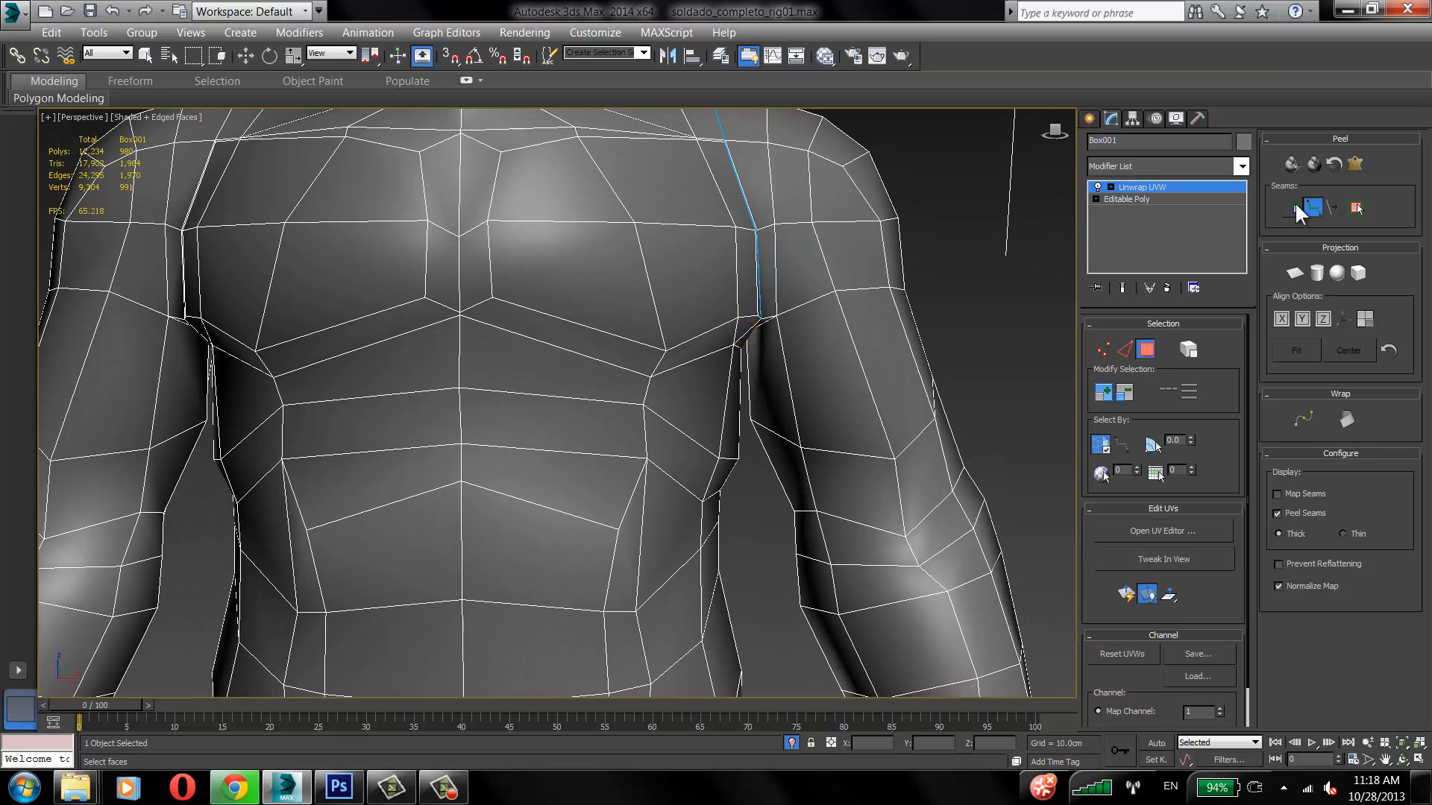
{"action": "left_click", "coordinate": [1296, 204]}
{"action": "middle_click_drag", "start_coordinate": [794, 217], "coordinate": [803, 301]}
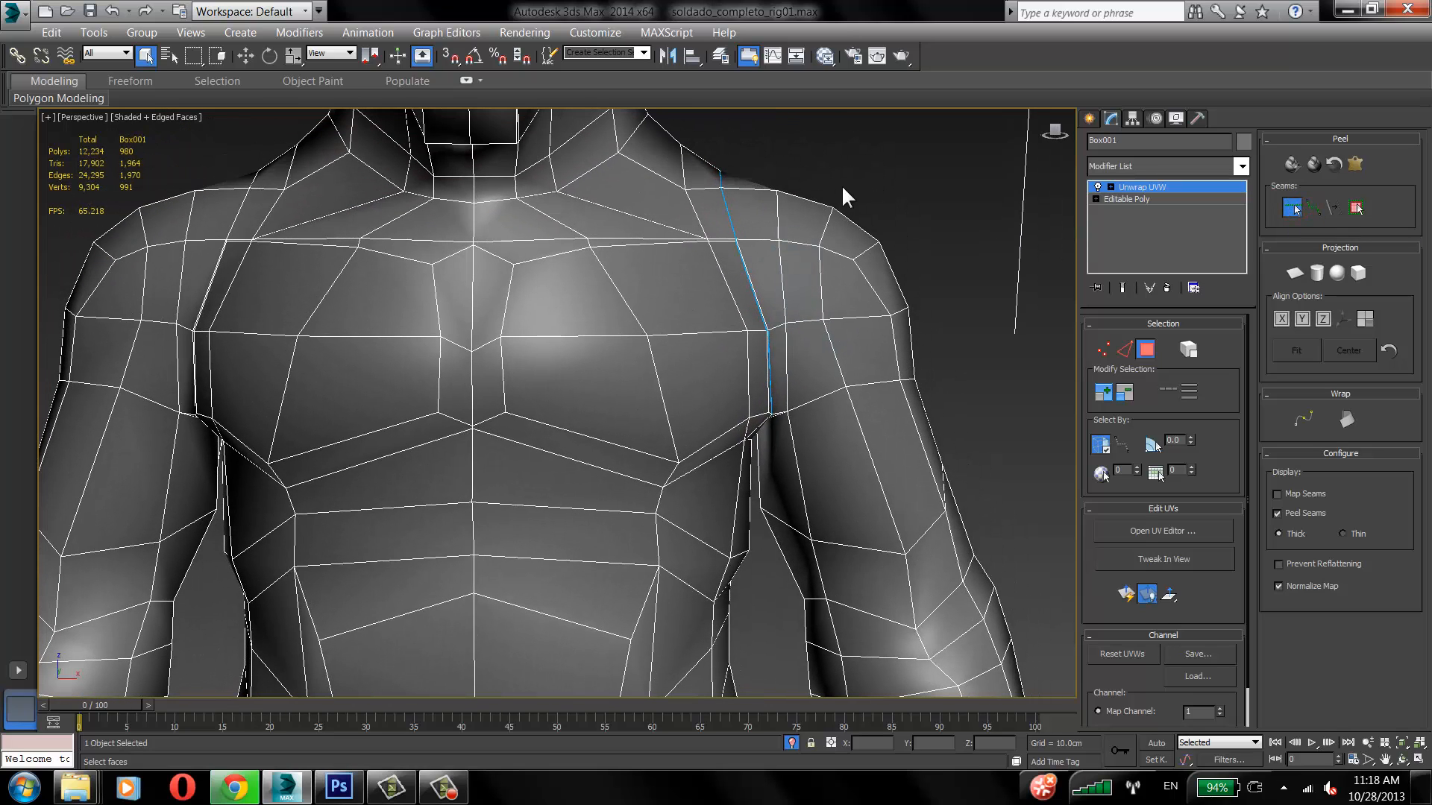
{"action": "left_click", "coordinate": [876, 166]}
Step: Route a point-to-point peel seam around the arm joint, from the front of the armpit over the shoulder and down the back
{"action": "middle_click_drag", "start_coordinate": [832, 370], "coordinate": [796, 356], "text": "alt"}
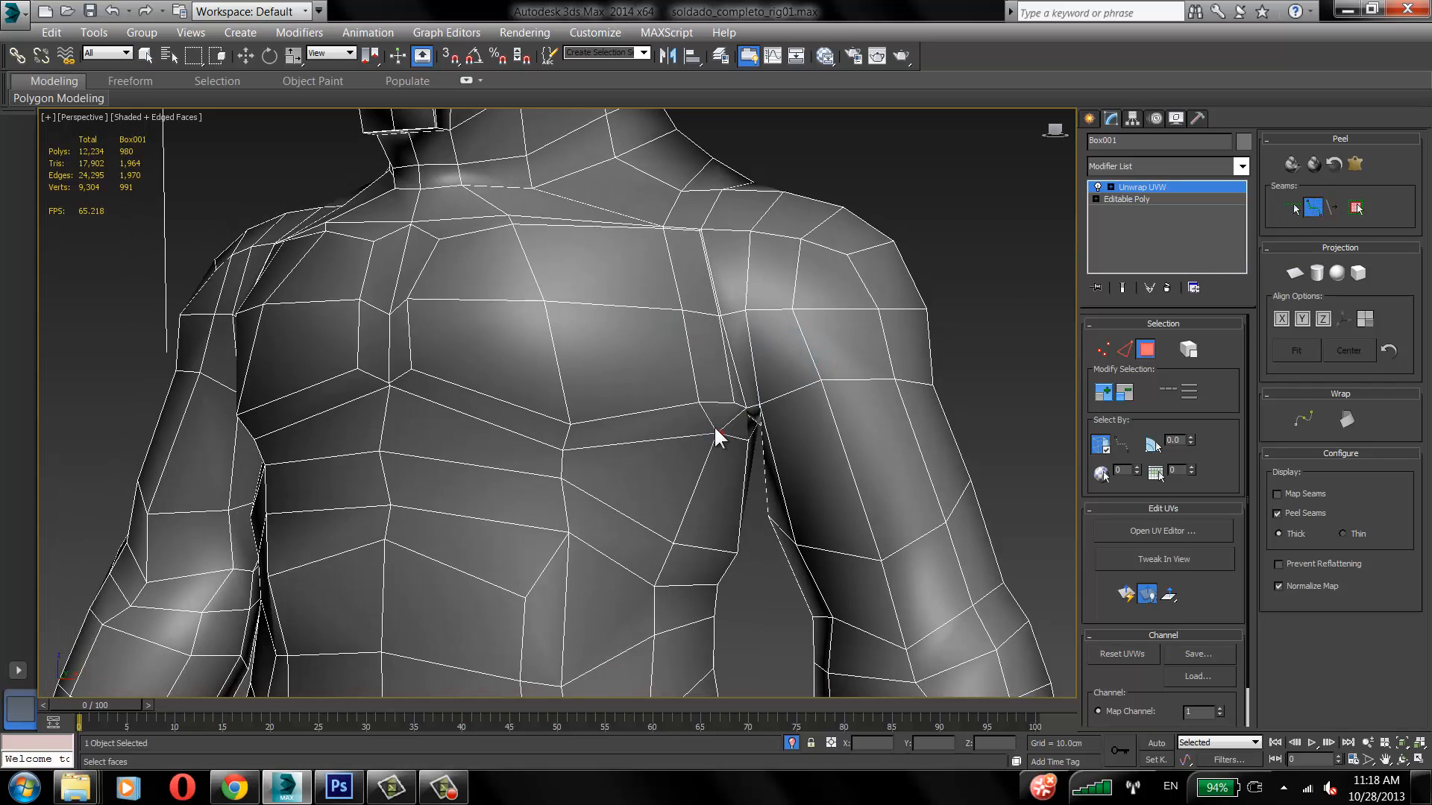
{"action": "left_click", "coordinate": [679, 193]}
{"action": "middle_click_drag", "start_coordinate": [708, 154], "coordinate": [642, 208], "text": "alt"}
{"action": "middle_click_drag", "start_coordinate": [501, 228], "coordinate": [594, 422], "text": "alt"}
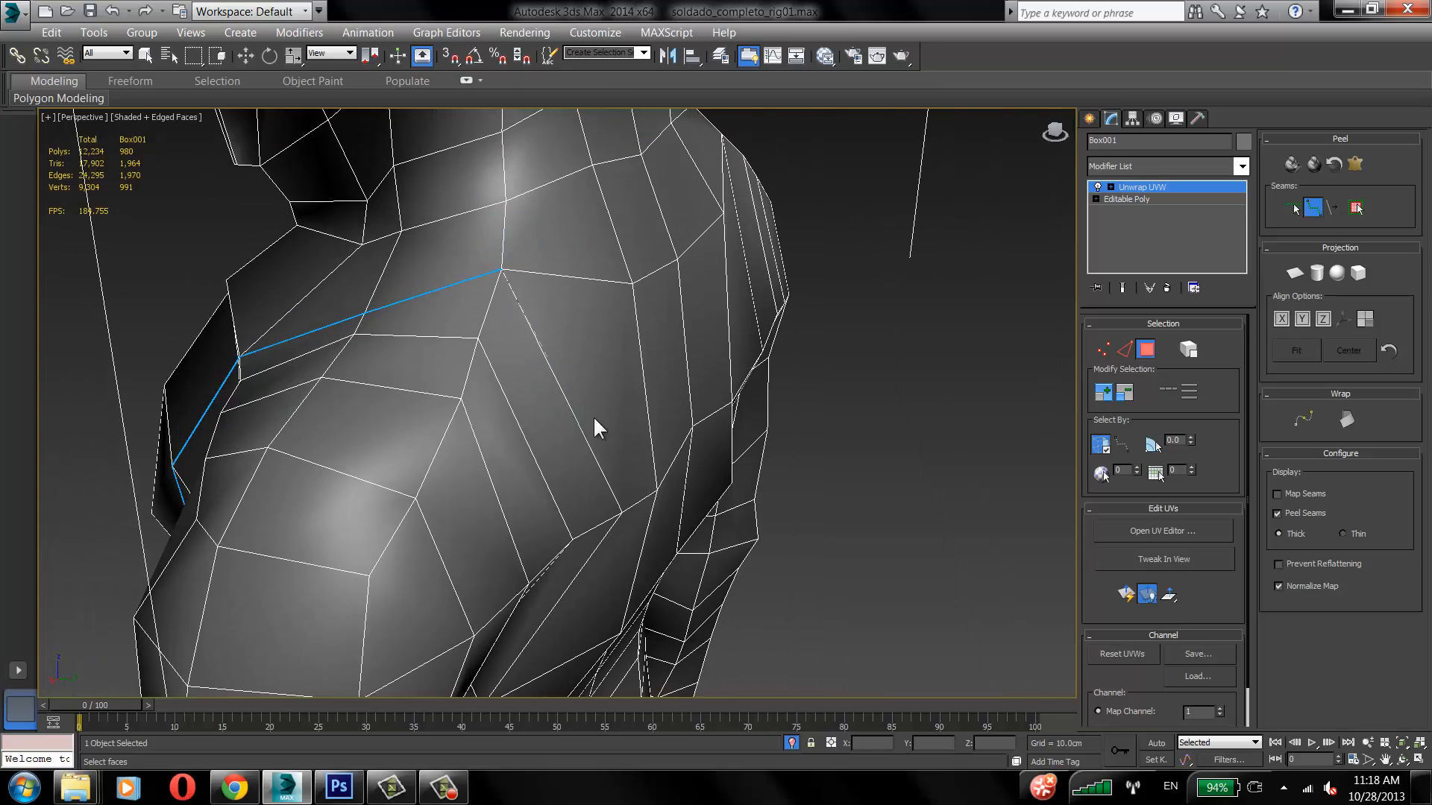
{"action": "middle_click_drag", "start_coordinate": [621, 515], "coordinate": [637, 132], "text": "alt"}
{"action": "left_click", "coordinate": [619, 393]}
Step: Trace a closed point-to-point peel seam around the outer edge of the arm's sleeve opening
{"action": "scroll", "coordinate": [690, 364], "scroll_direction": "up", "scroll_amount": 2}
{"action": "middle_click_drag", "start_coordinate": [691, 364], "coordinate": [764, 401]}
{"action": "scroll", "coordinate": [762, 397], "scroll_direction": "up", "scroll_amount": 2}
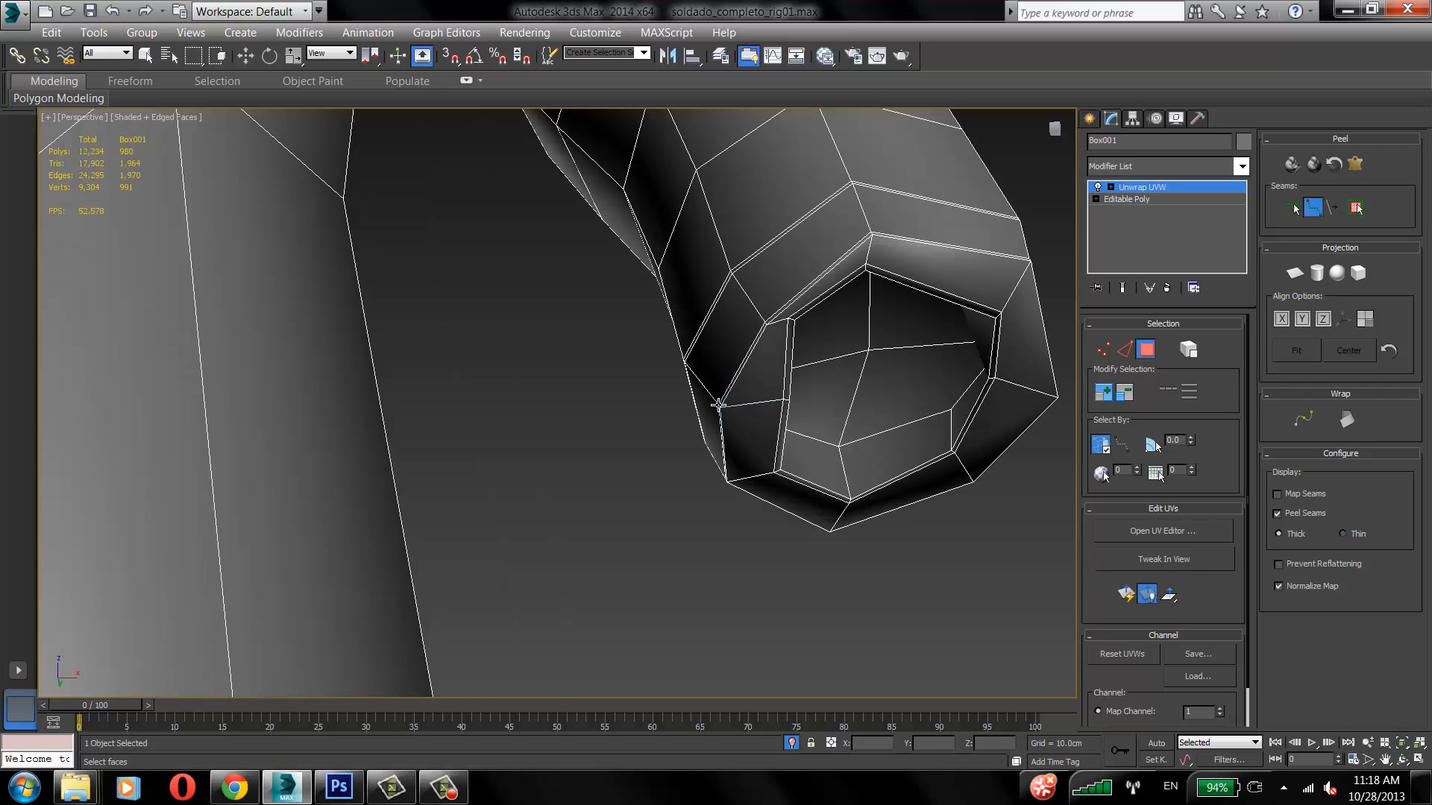
{"action": "left_click", "coordinate": [870, 233]}
{"action": "left_click", "coordinate": [1031, 258]}
{"action": "left_click", "coordinate": [1059, 398]}
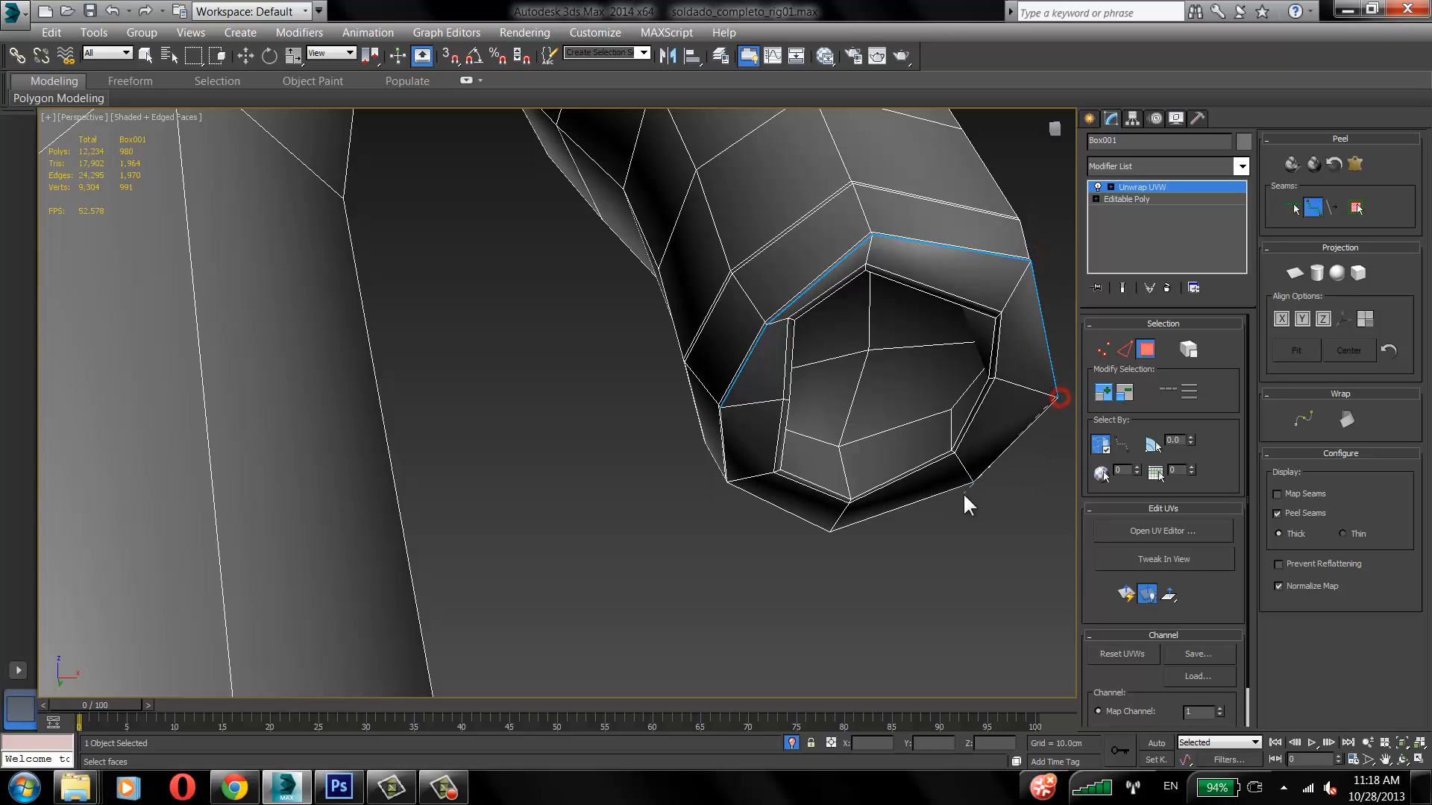
{"action": "left_click", "coordinate": [830, 531]}
{"action": "left_click", "coordinate": [717, 408]}
{"action": "middle_click_drag", "start_coordinate": [756, 391], "coordinate": [843, 496], "text": "alt"}
{"action": "key", "text": "F9"}
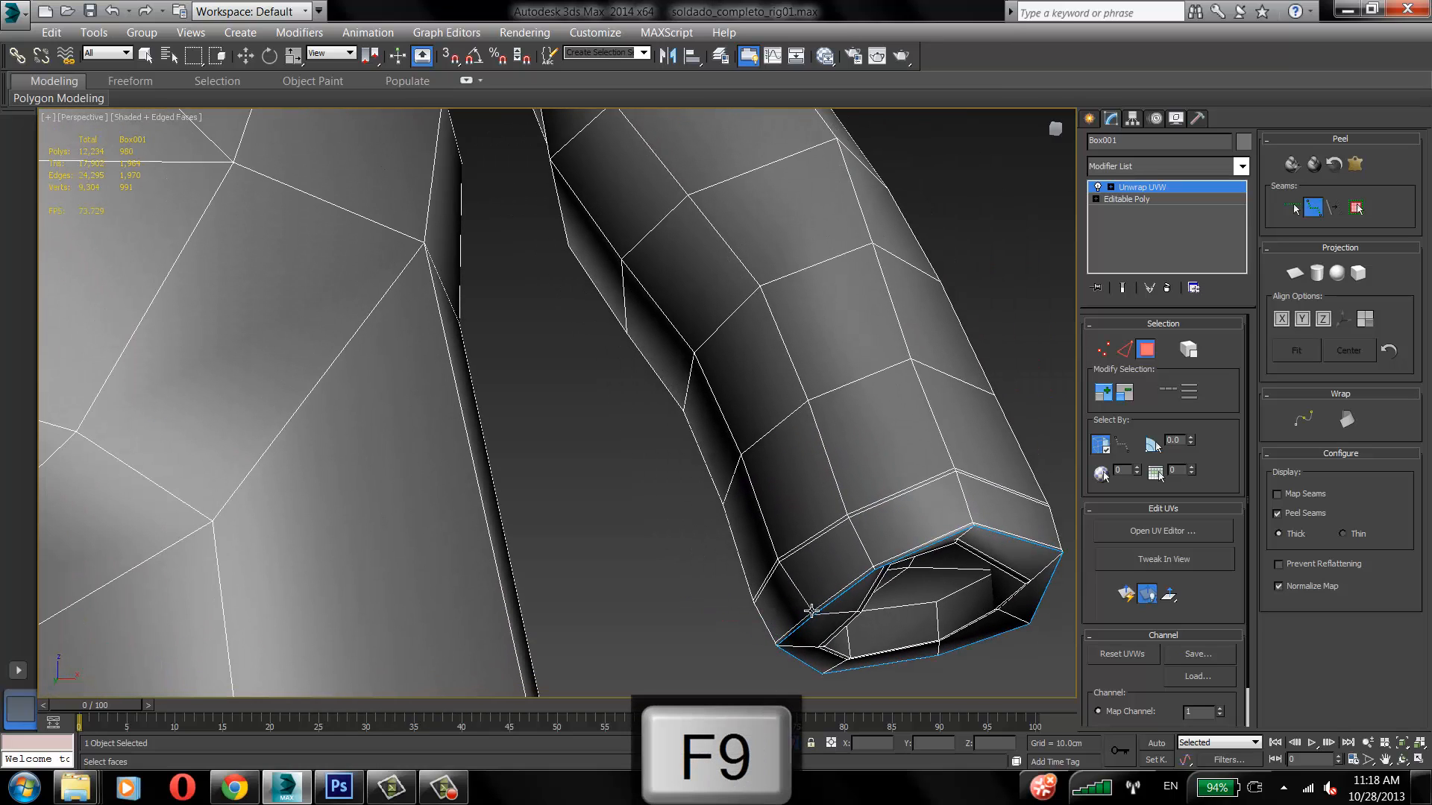
Step: Trace a point-to-point seam along the inner side of the left arm, from the cuff up towards the armpit
{"action": "left_click", "coordinate": [555, 154]}
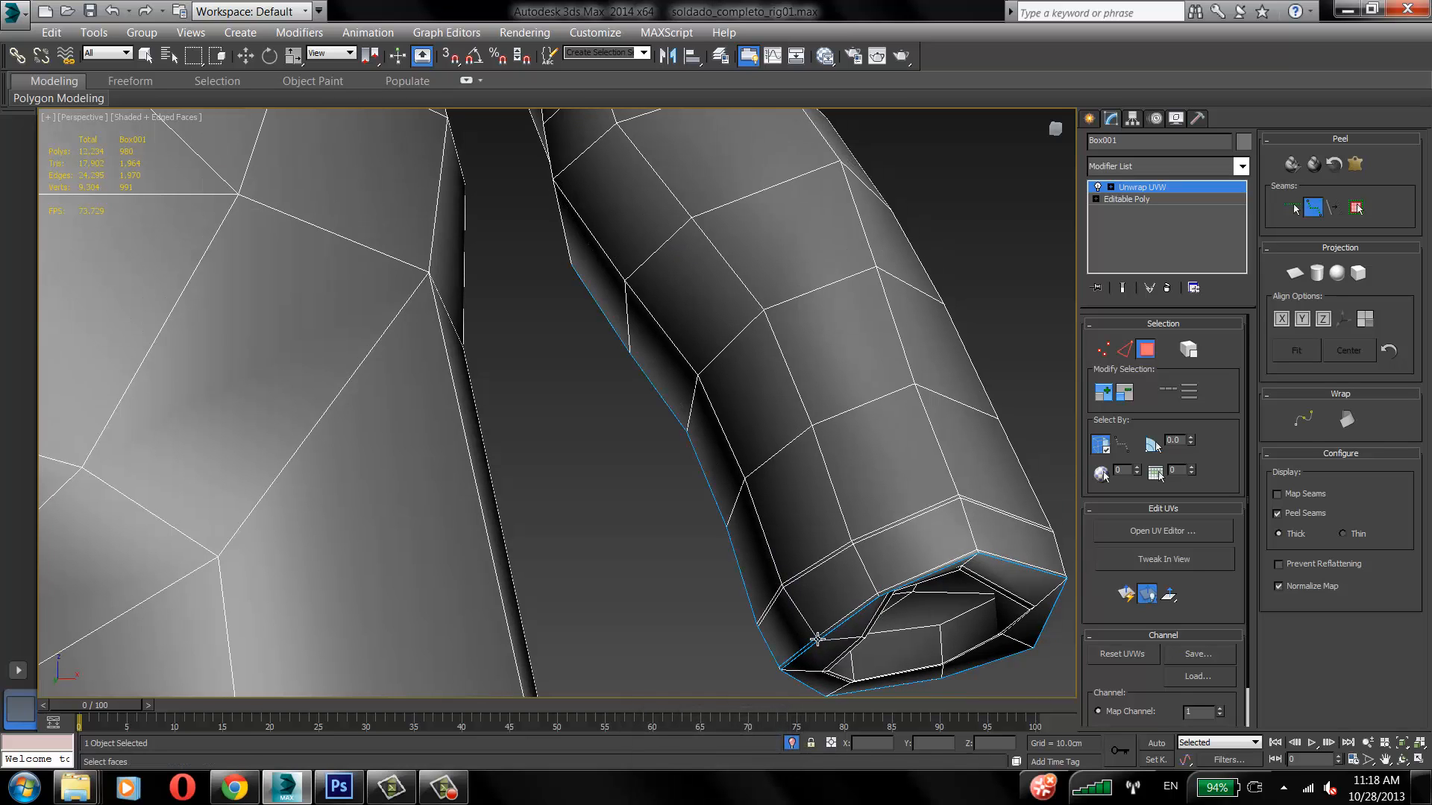
{"action": "left_click", "coordinate": [555, 179]}
{"action": "mouse_move", "coordinate": [742, 243]}
{"action": "middle_mouse_down", "text": "alt"}
{"action": "mouse_move", "coordinate": [781, 525]}
{"action": "mouse_move", "coordinate": [661, 361]}
{"action": "middle_mouse_up", "text": "alt"}
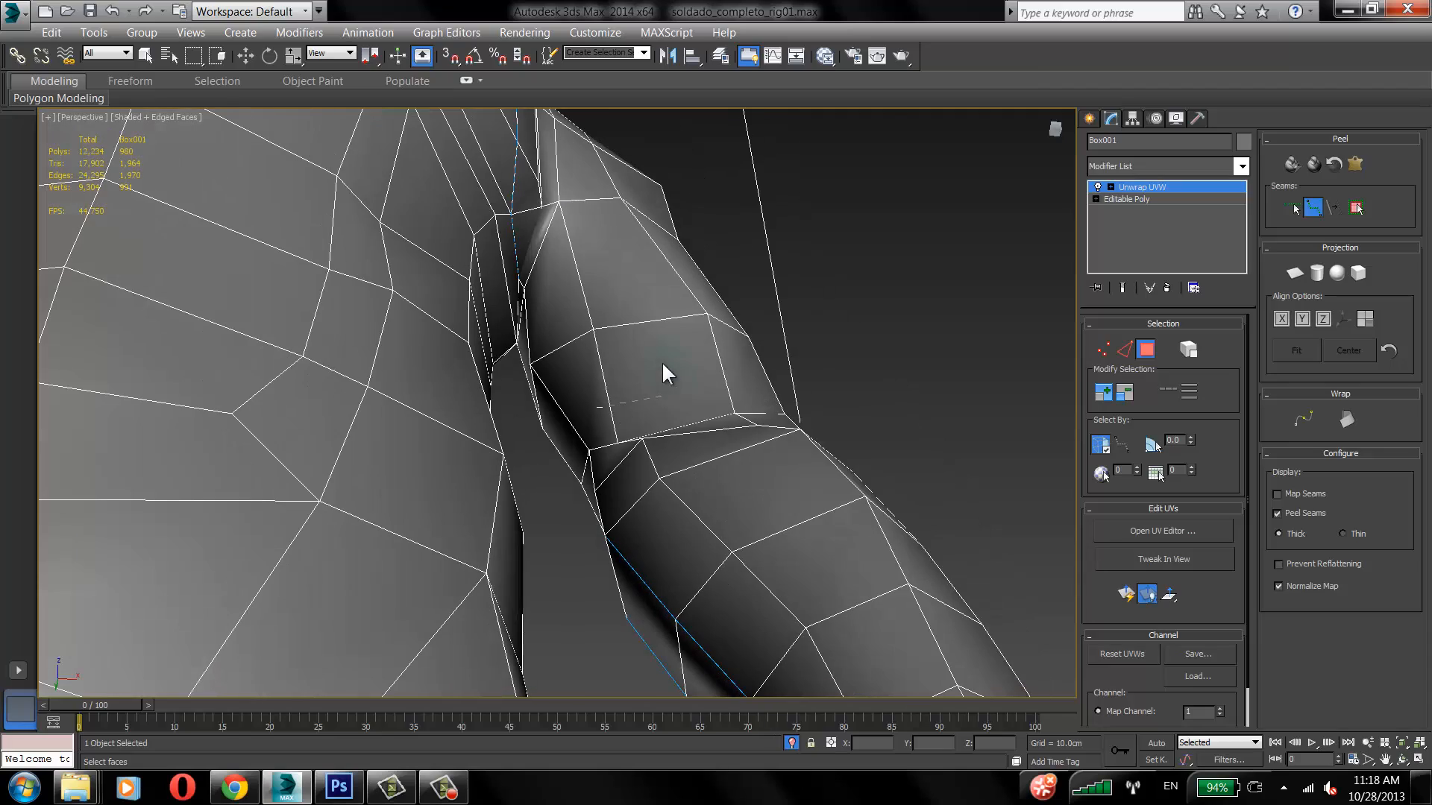
{"action": "left_click", "coordinate": [531, 364]}
{"action": "middle_click_drag", "start_coordinate": [531, 365], "coordinate": [674, 468], "text": "alt"}
{"action": "middle_click_drag", "start_coordinate": [661, 313], "coordinate": [682, 462]}
{"action": "scroll", "coordinate": [682, 458], "scroll_direction": "up", "scroll_amount": 1}
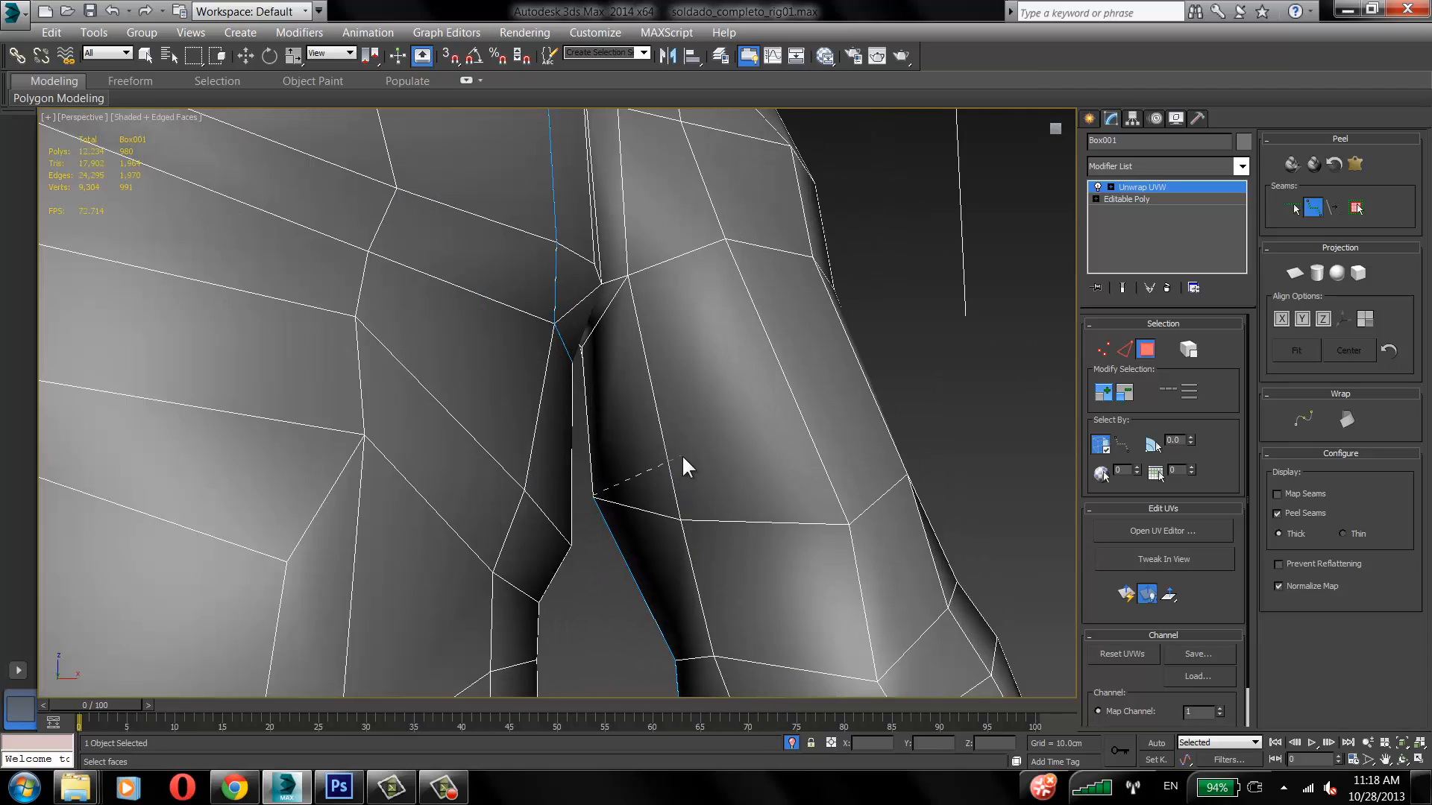
Step: Switch to wireframe display and connect the inner-arm seam to the shoulder seam at the left armpit
{"action": "key", "text": "F3"}
{"action": "scroll", "coordinate": [597, 358], "scroll_direction": "up", "scroll_amount": 1}
{"action": "mouse_move", "coordinate": [597, 358]}
{"action": "middle_mouse_down", "text": "alt"}
{"action": "mouse_move", "coordinate": [600, 333]}
{"action": "mouse_move", "coordinate": [656, 423]}
{"action": "mouse_move", "coordinate": [639, 422]}
{"action": "mouse_move", "coordinate": [629, 387]}
{"action": "middle_mouse_up", "text": "alt"}
{"action": "left_click", "coordinate": [633, 382]}
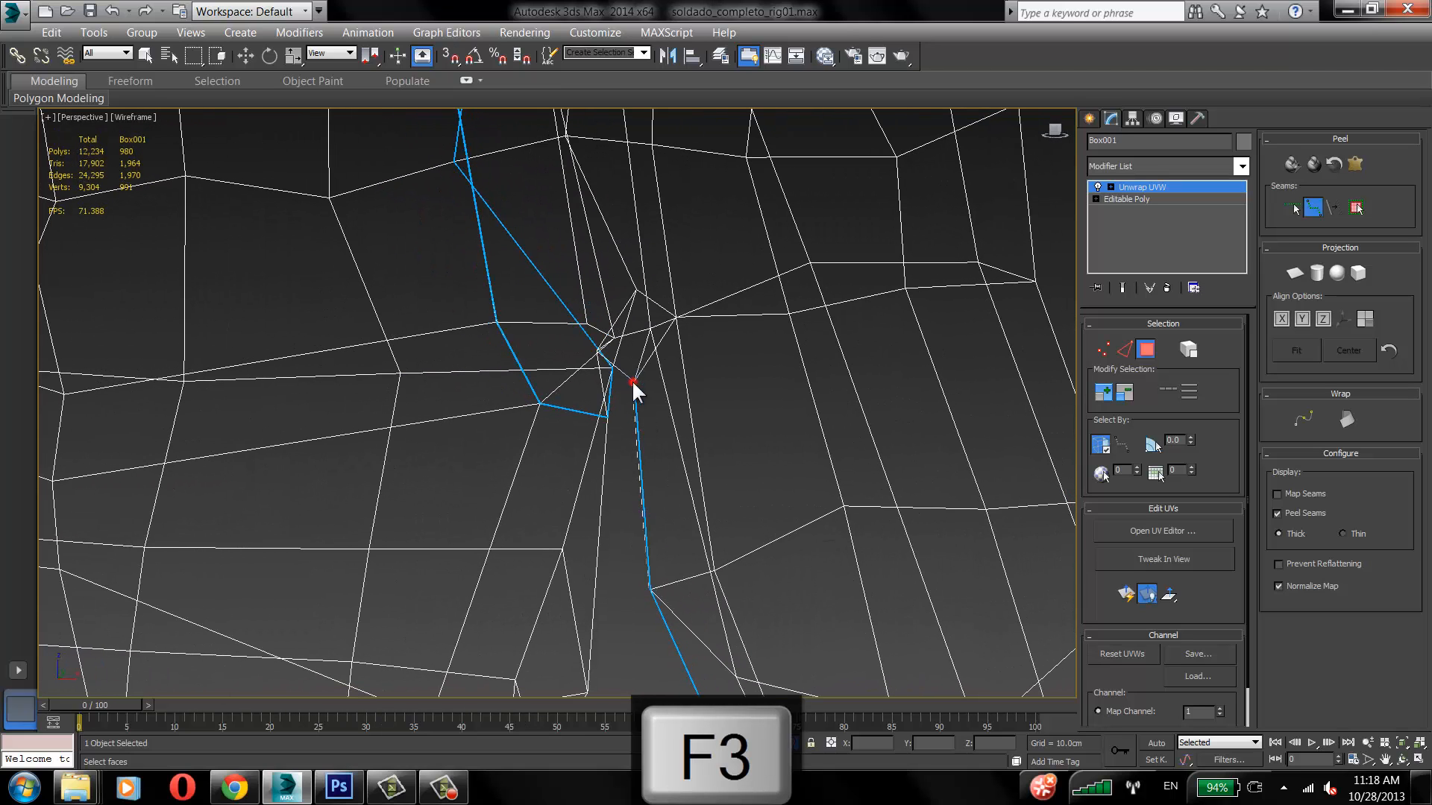
{"action": "left_click", "coordinate": [598, 353]}
{"action": "left_click", "coordinate": [604, 412]}
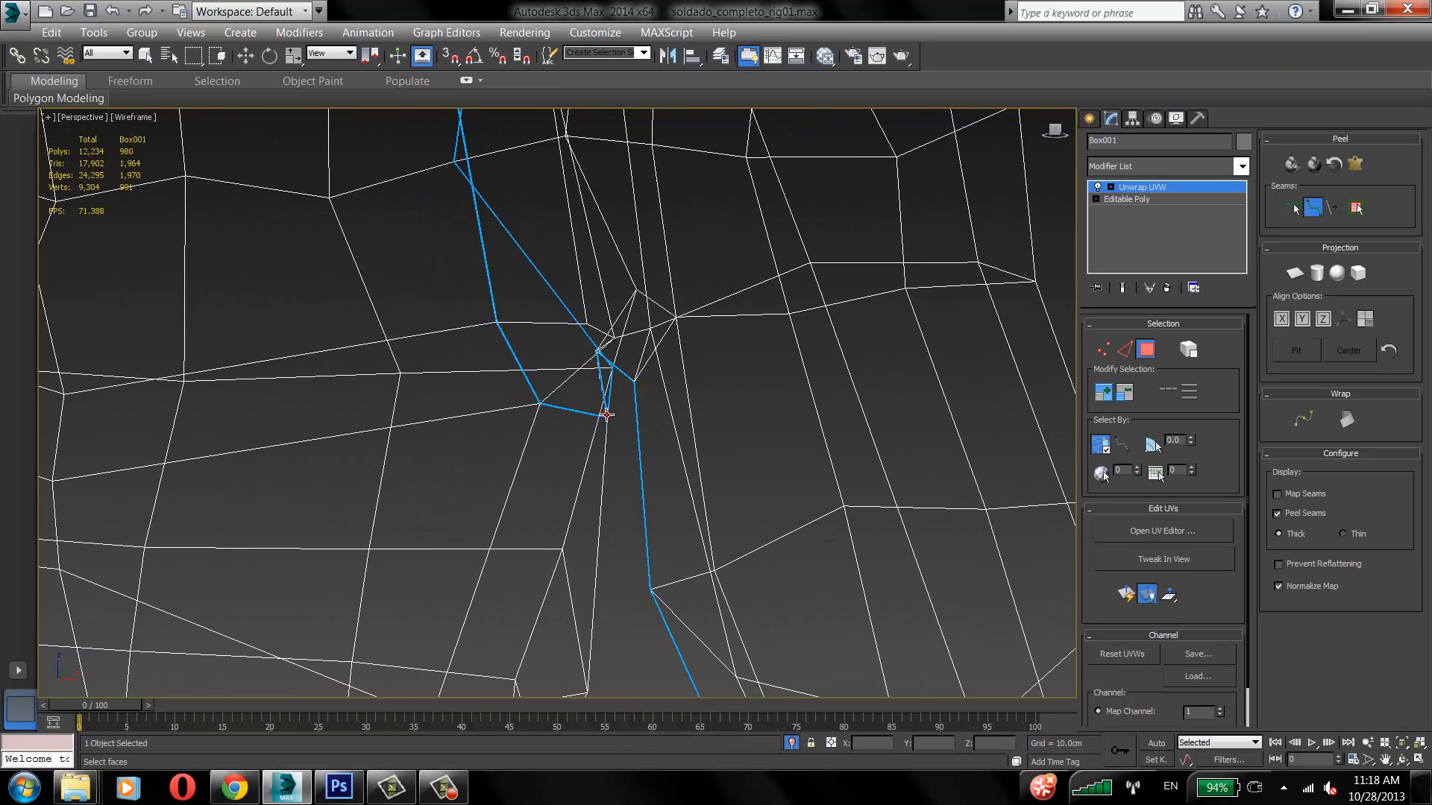
{"action": "mouse_move", "coordinate": [604, 412]}
{"action": "middle_mouse_down", "text": "alt"}
{"action": "mouse_move", "coordinate": [613, 436]}
{"action": "mouse_move", "coordinate": [608, 409]}
{"action": "middle_mouse_up", "text": "alt"}
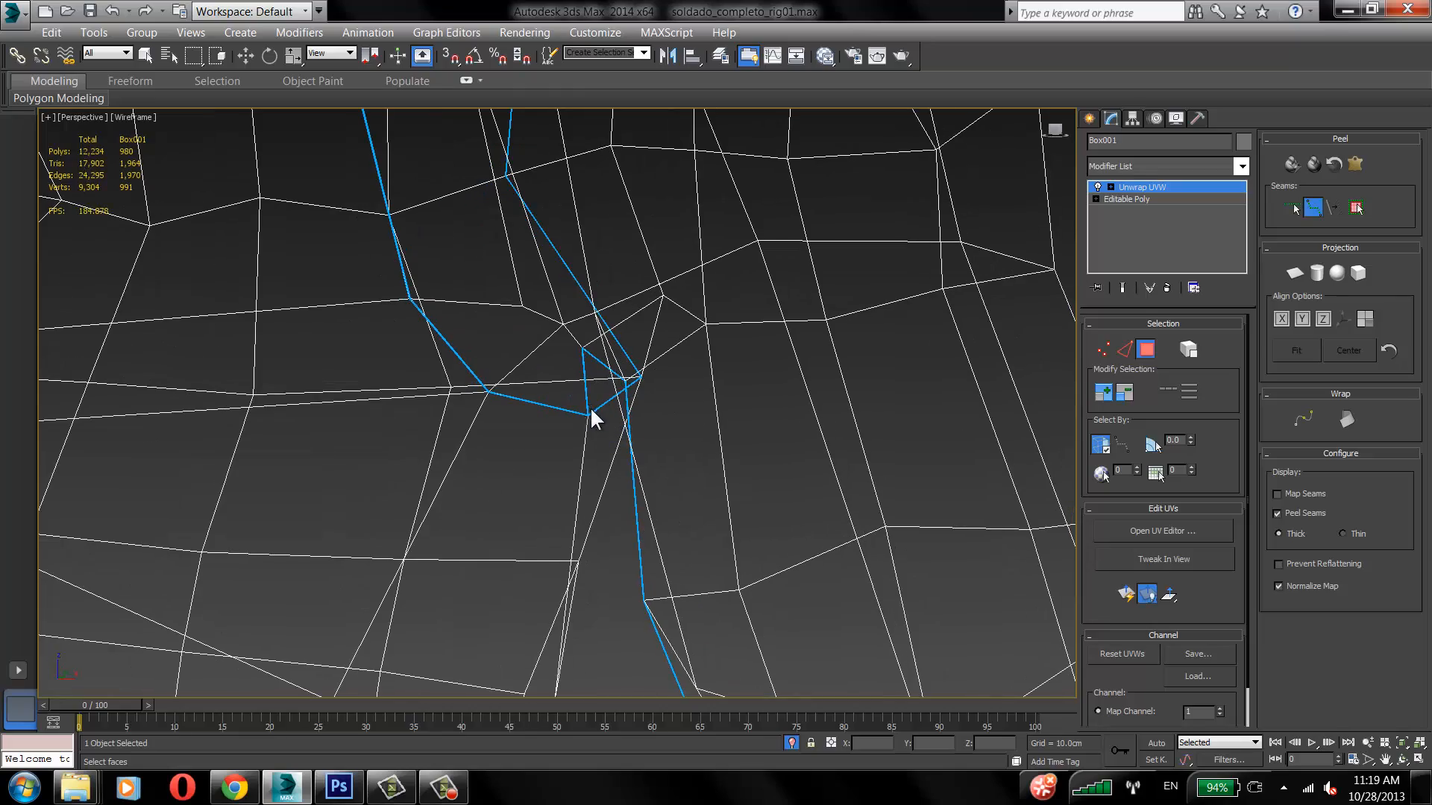
Step: Return to shaded display and inspect the left arm's shoulder, inner-arm and cuff seams from the front and back
{"action": "scroll", "coordinate": [616, 466], "scroll_direction": "down", "scroll_amount": 6}
{"action": "middle_click_drag", "start_coordinate": [616, 468], "coordinate": [696, 504], "text": "alt"}
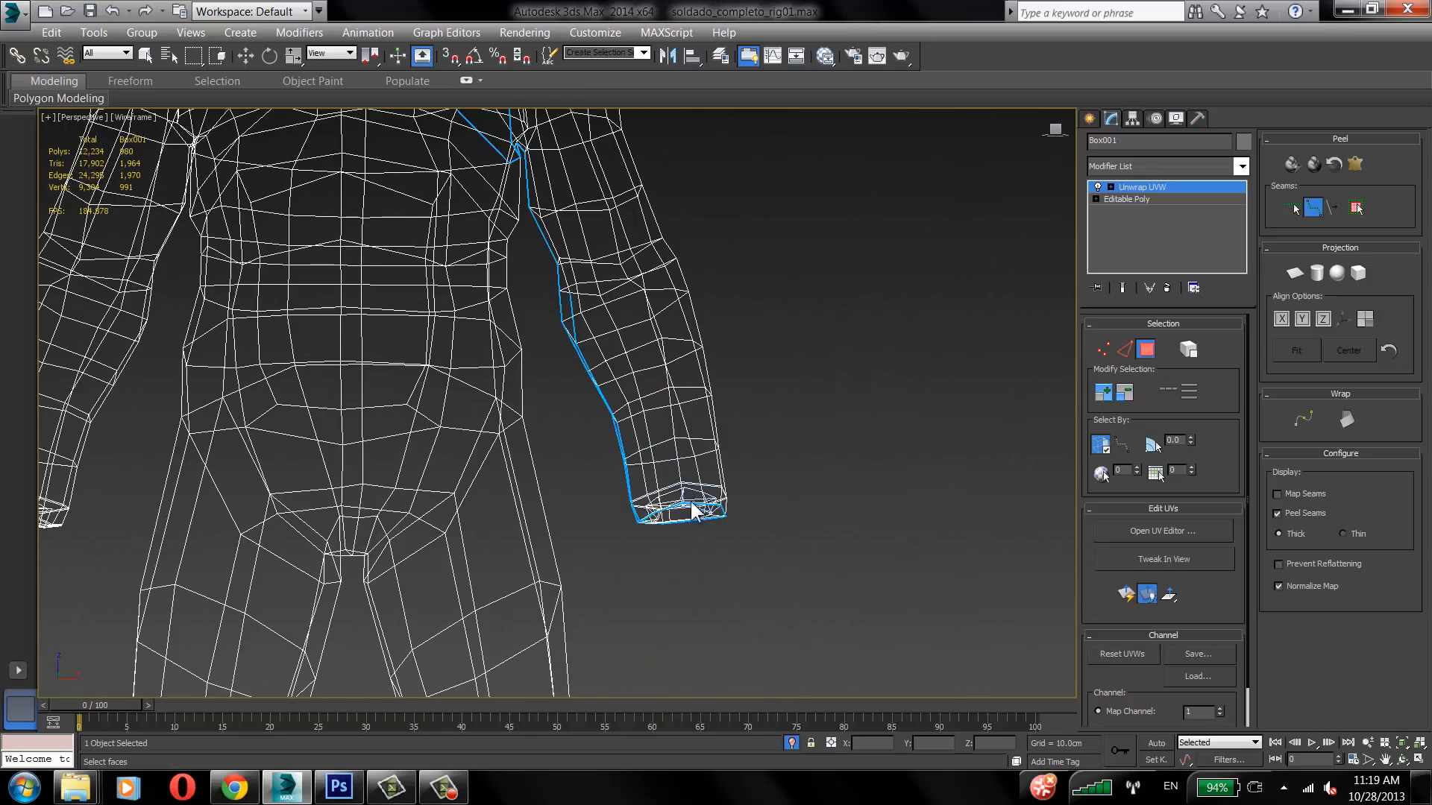
{"action": "middle_click_drag", "start_coordinate": [589, 179], "coordinate": [596, 400]}
{"action": "key", "text": "F3"}
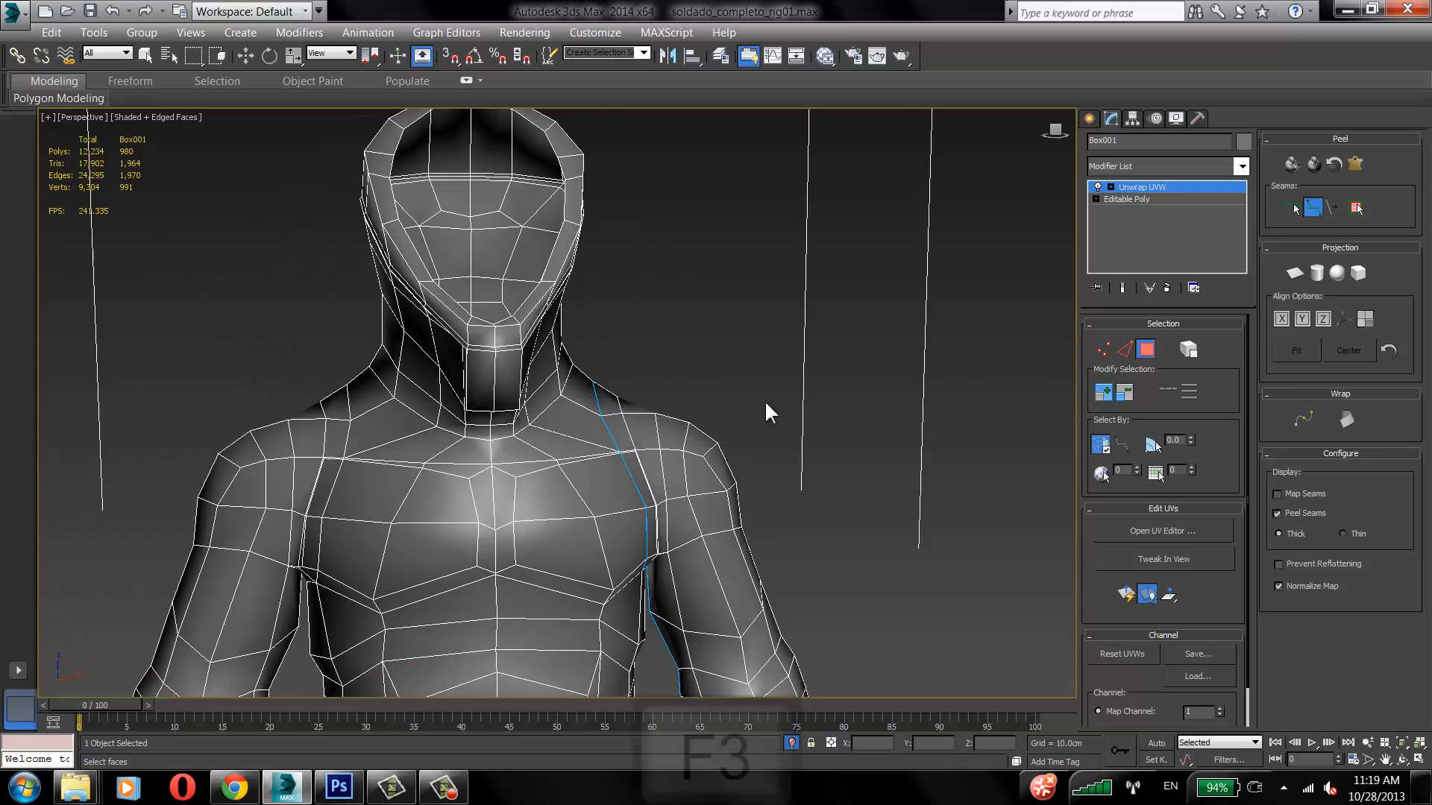
{"action": "mouse_move", "coordinate": [767, 410]}
{"action": "middle_mouse_down", "text": "alt"}
{"action": "mouse_move", "coordinate": [598, 406]}
{"action": "mouse_move", "coordinate": [569, 281]}
{"action": "middle_mouse_up", "text": "alt"}
{"action": "scroll", "coordinate": [597, 373], "scroll_direction": "up", "scroll_amount": 4}
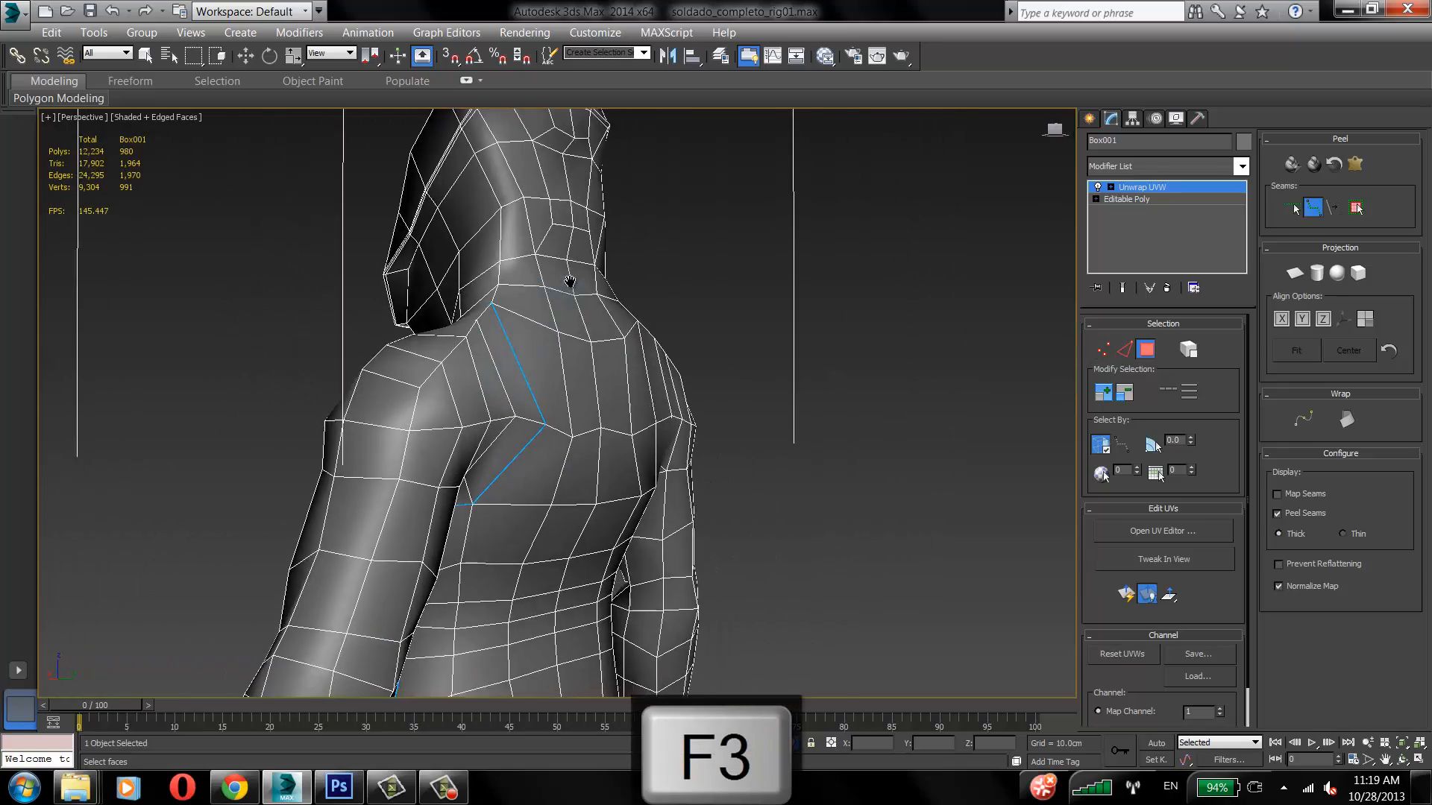
{"action": "middle_click_drag", "start_coordinate": [515, 436], "coordinate": [626, 90]}
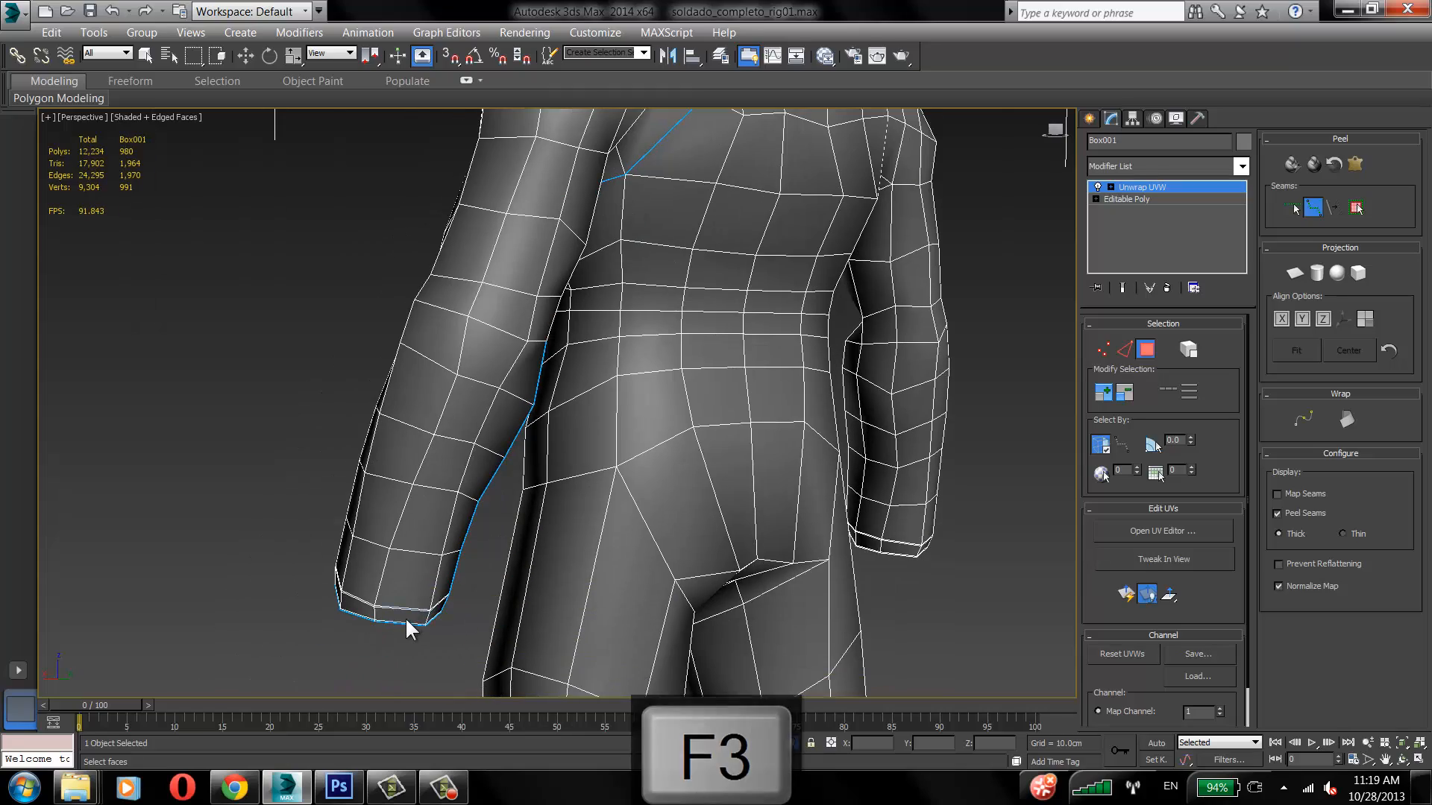
{"action": "middle_click_drag", "start_coordinate": [550, 438], "coordinate": [723, 447], "text": "alt"}
{"action": "scroll", "coordinate": [656, 355], "scroll_direction": "up", "scroll_amount": 3}
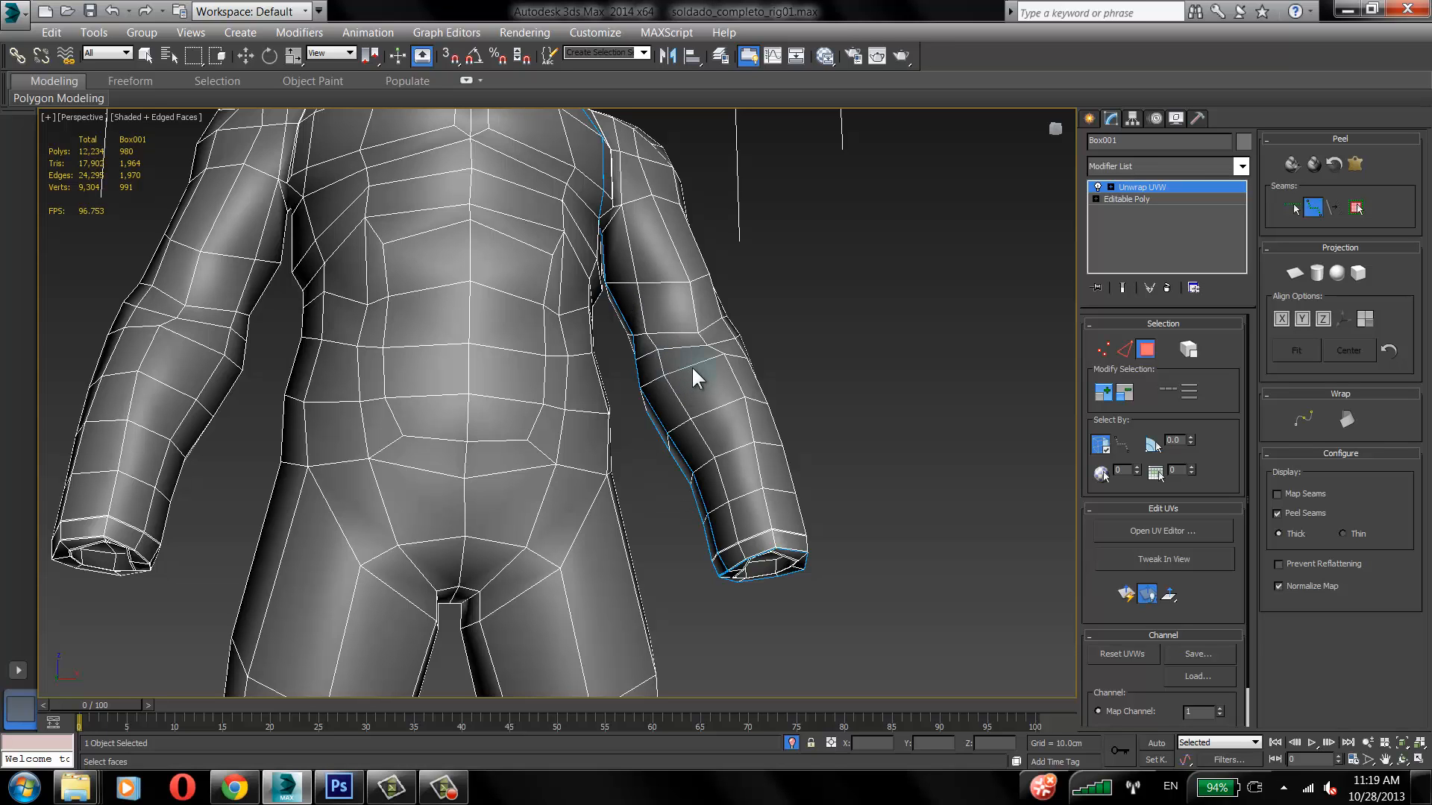
{"action": "middle_click_drag", "start_coordinate": [692, 366], "coordinate": [654, 320], "text": "alt"}
{"action": "scroll", "coordinate": [677, 473], "scroll_direction": "up", "scroll_amount": 5}
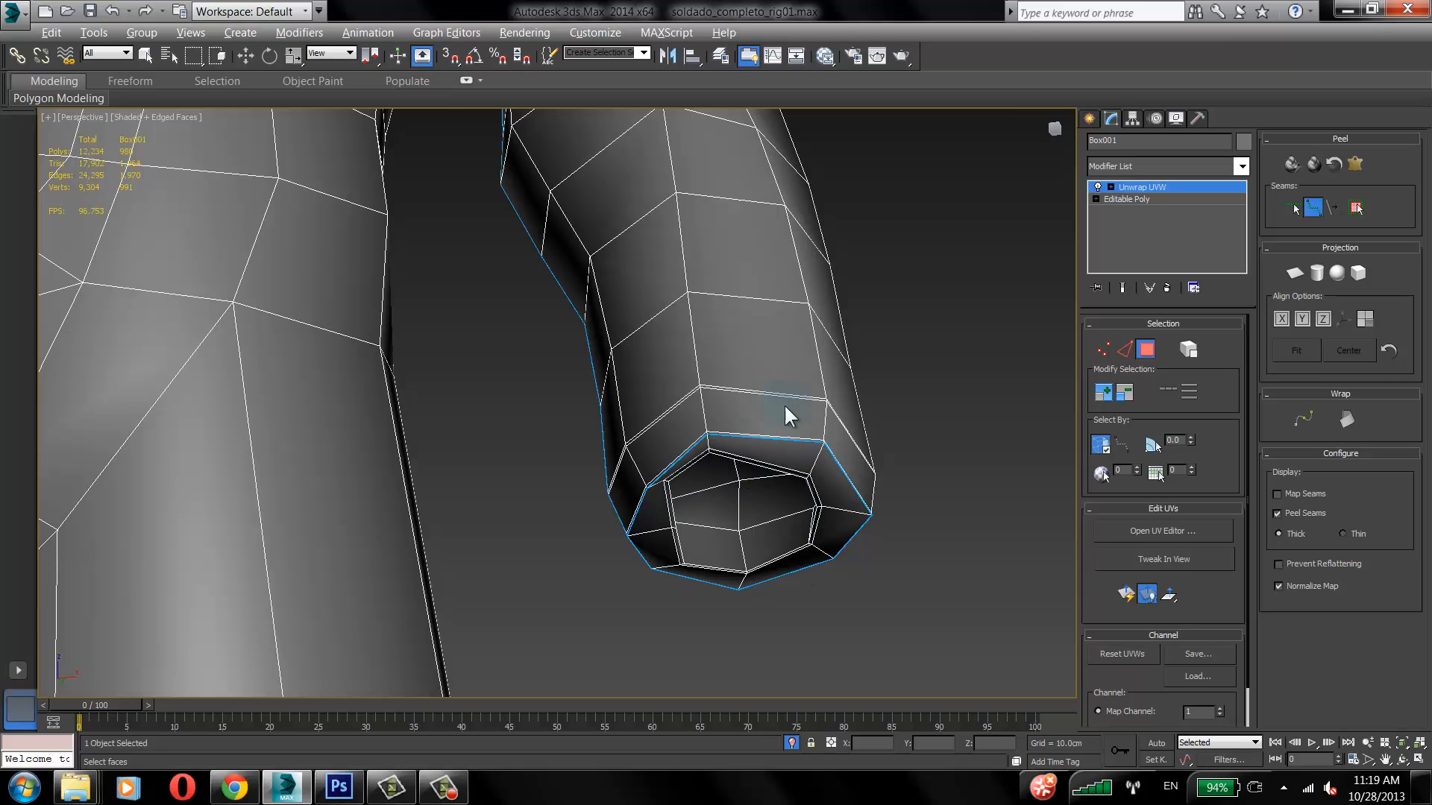
{"action": "scroll", "coordinate": [785, 405], "scroll_direction": "down", "scroll_amount": 10}
Step: Trace a seam around the base of the neck, following the edge loop below the hood
{"action": "middle_click_drag", "start_coordinate": [674, 419], "coordinate": [519, 462], "text": "alt"}
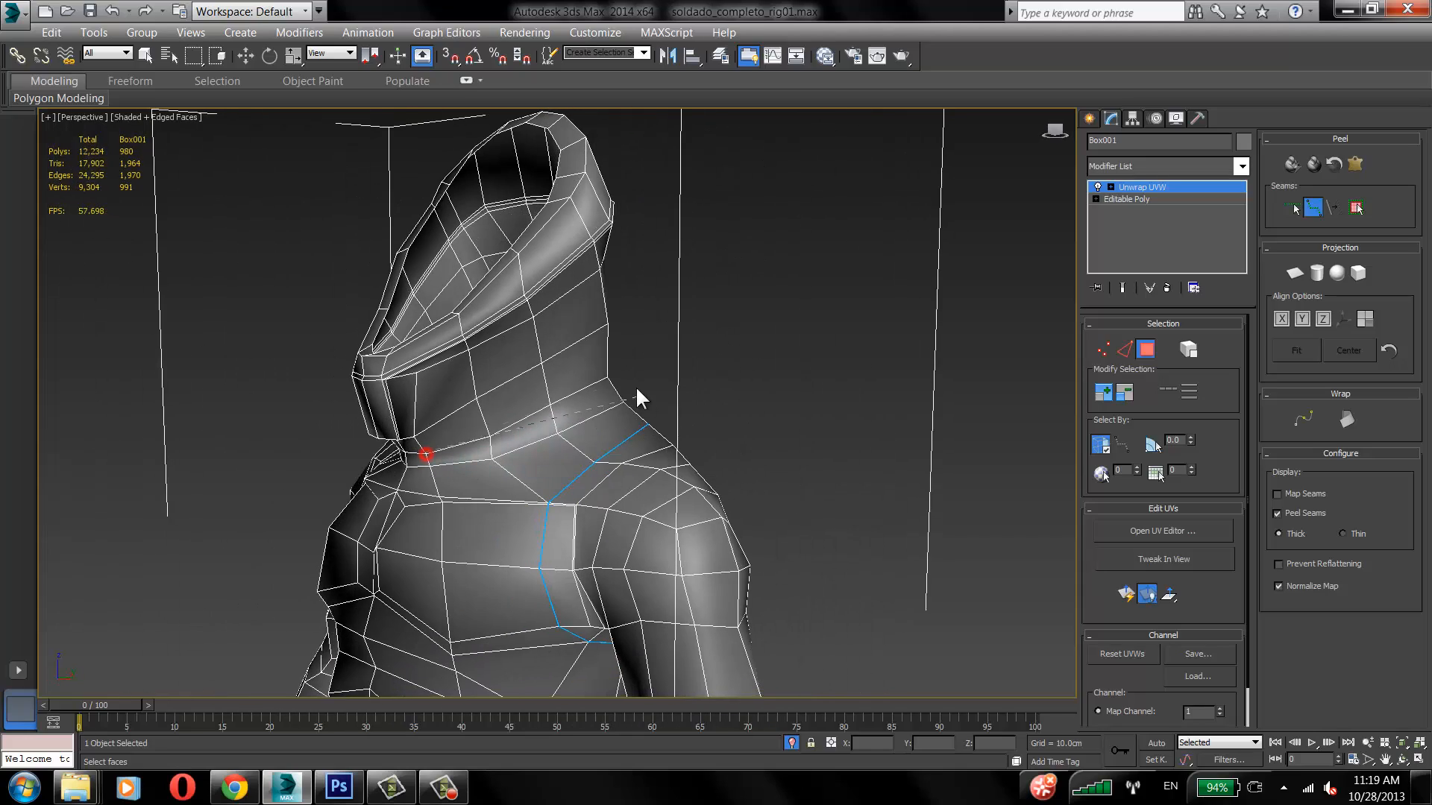
{"action": "middle_click_drag", "start_coordinate": [608, 378], "coordinate": [533, 441], "text": "alt"}
{"action": "left_click", "coordinate": [598, 418]}
{"action": "left_click", "coordinate": [506, 436]}
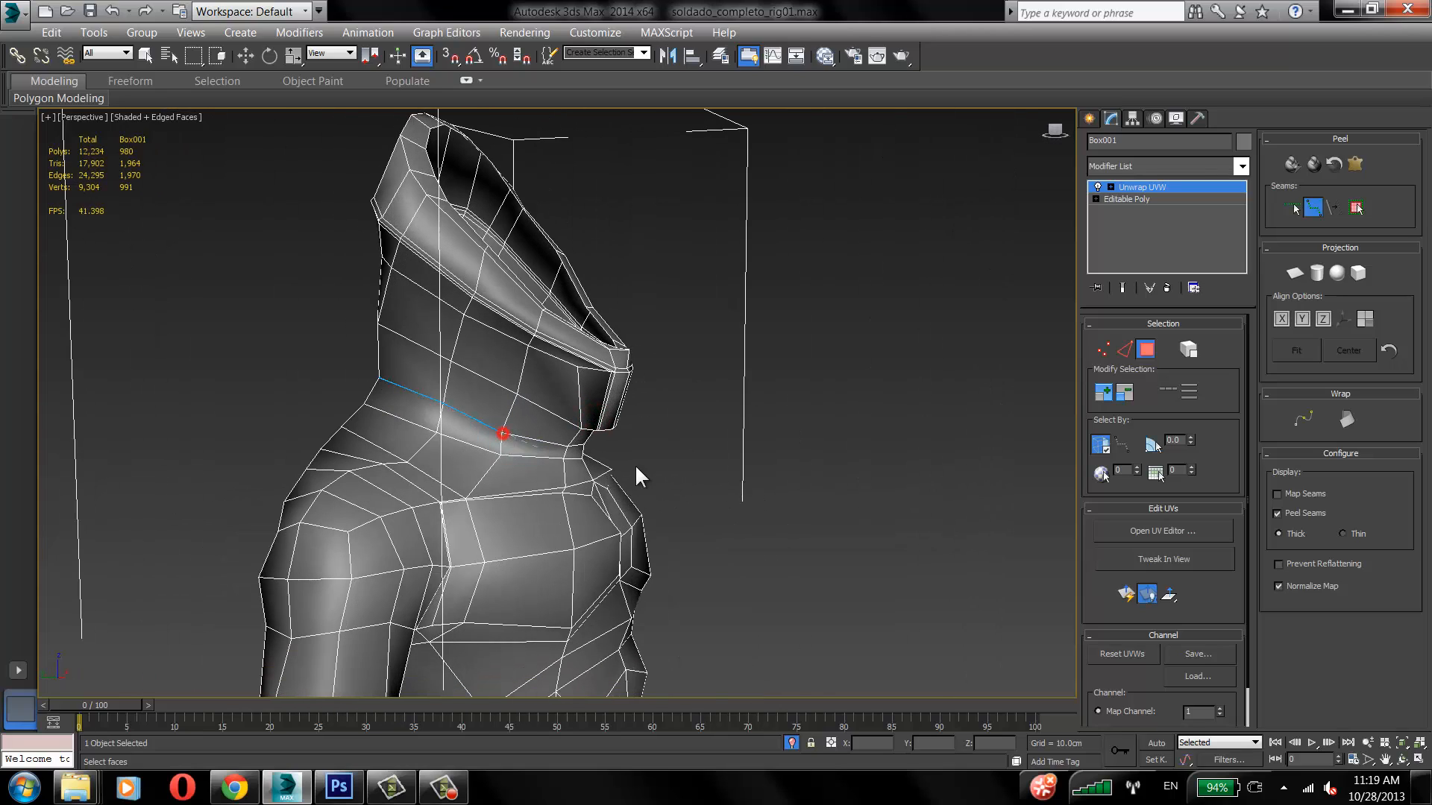
{"action": "middle_click_drag", "start_coordinate": [639, 473], "coordinate": [528, 453], "text": "alt"}
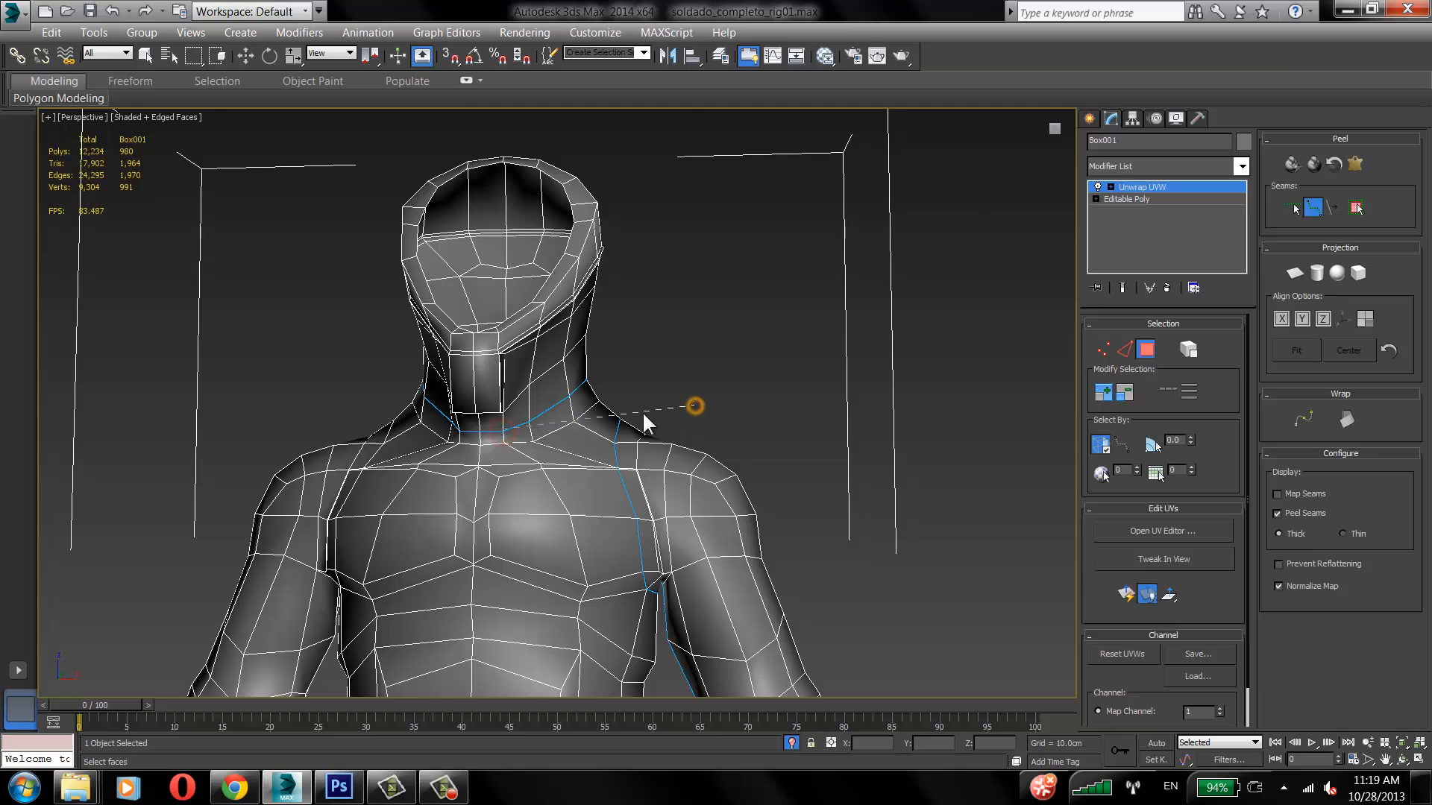
{"action": "mouse_move", "coordinate": [642, 412]}
{"action": "middle_mouse_down", "text": "alt"}
{"action": "mouse_move", "coordinate": [536, 442]}
{"action": "mouse_move", "coordinate": [504, 411]}
{"action": "middle_mouse_up", "text": "alt"}
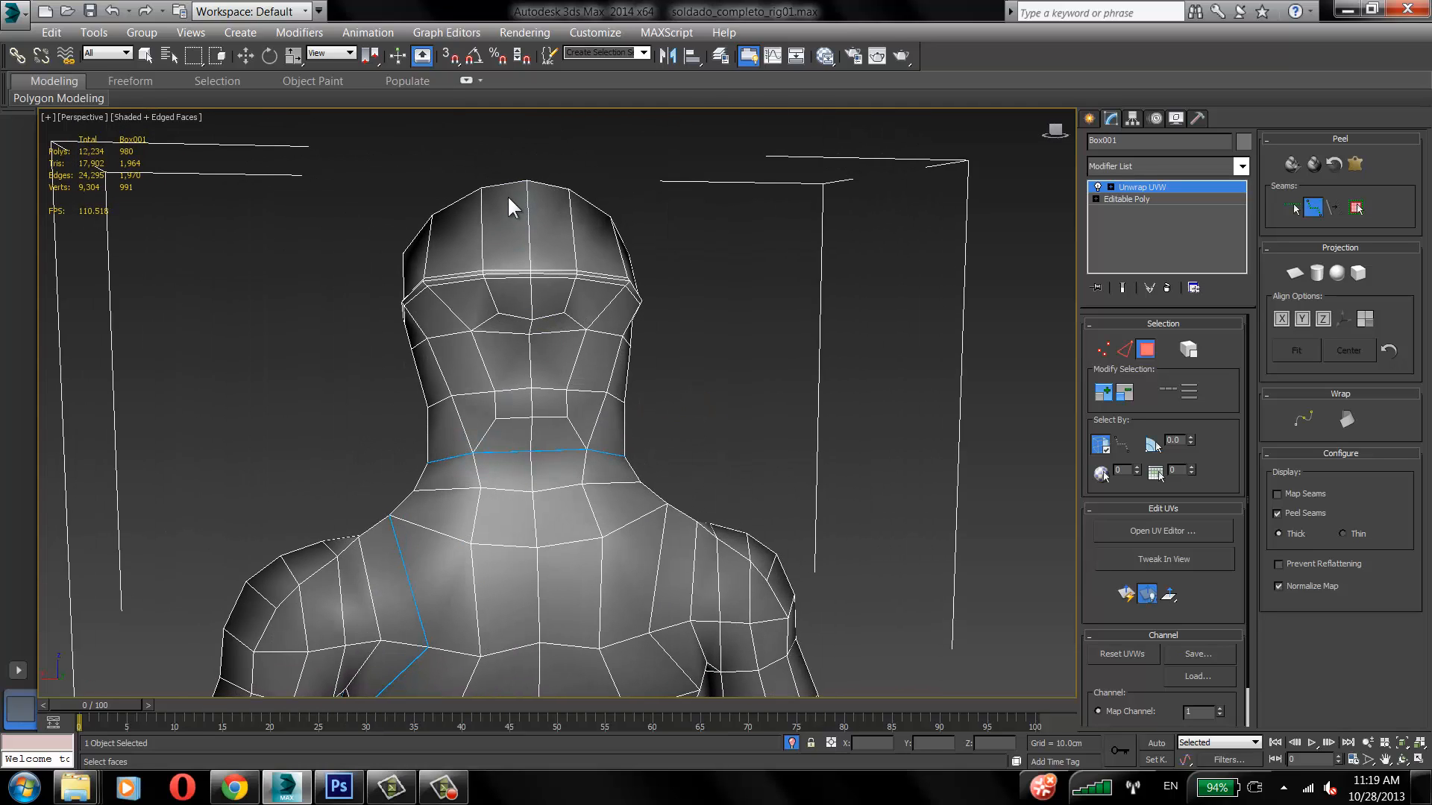
Step: Run a seam down the centre of the back of the body, from the head to the crotch
{"action": "middle_click_drag", "start_coordinate": [566, 361], "coordinate": [542, 142]}
{"action": "middle_click_drag", "start_coordinate": [536, 410], "coordinate": [461, 406], "text": "alt"}
{"action": "left_click", "coordinate": [488, 334]}
{"action": "left_click", "coordinate": [487, 388]}
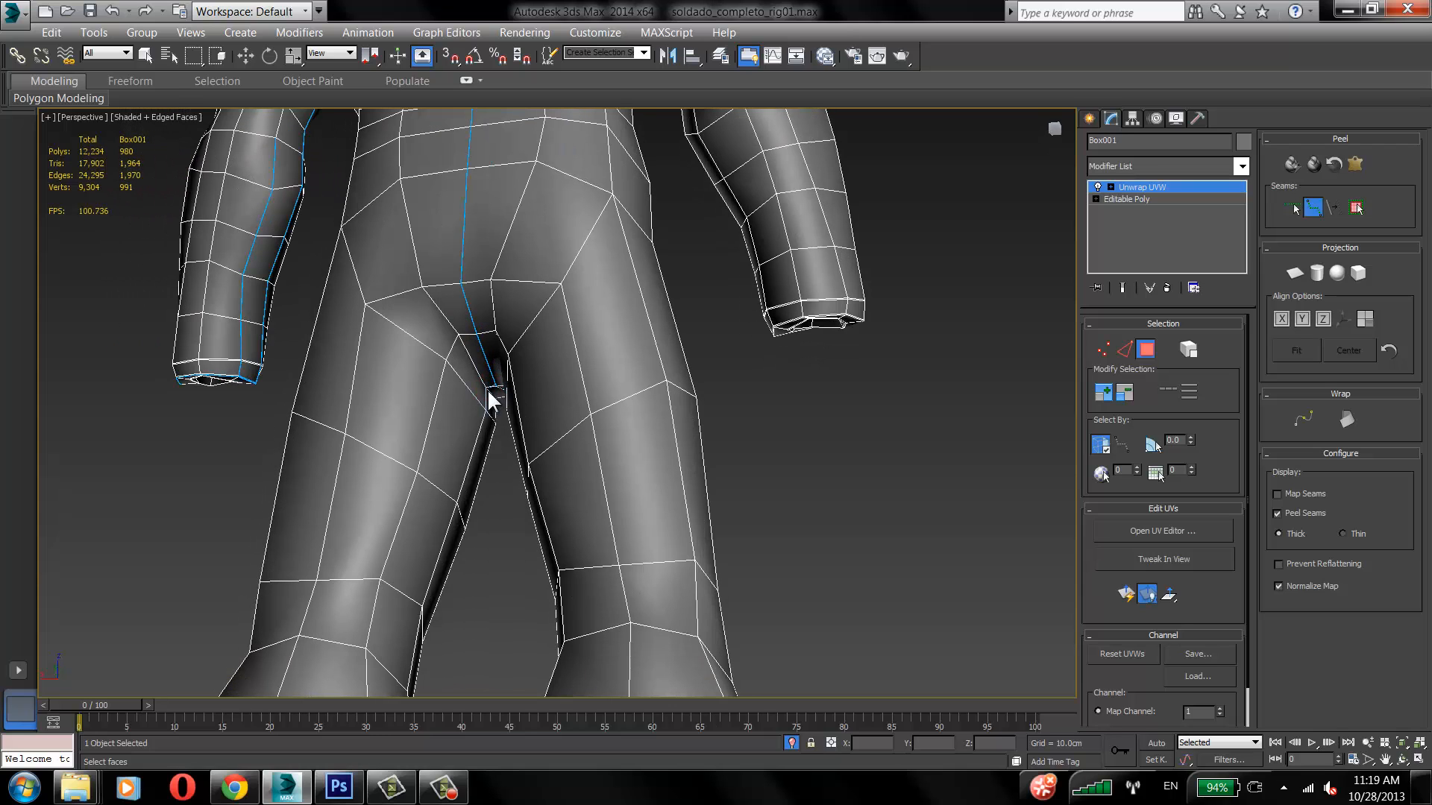
Step: Continue the seam down the inner left leg and around the trouser hem just above the boot
{"action": "middle_click_drag", "start_coordinate": [421, 608], "coordinate": [447, 463]}
{"action": "left_click", "coordinate": [447, 466]}
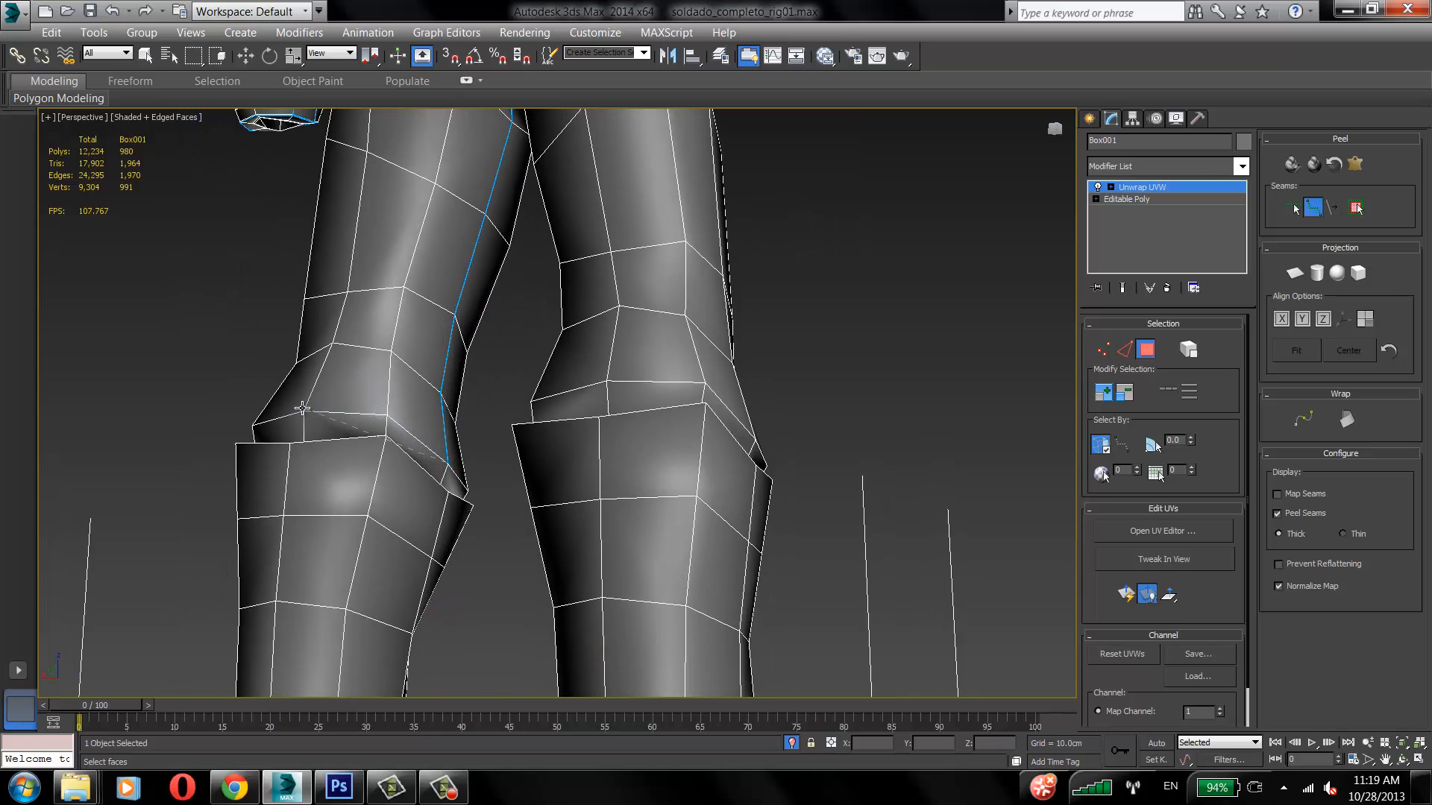
{"action": "middle_click_drag", "start_coordinate": [302, 408], "coordinate": [653, 494], "text": "alt"}
{"action": "left_click", "coordinate": [594, 512]}
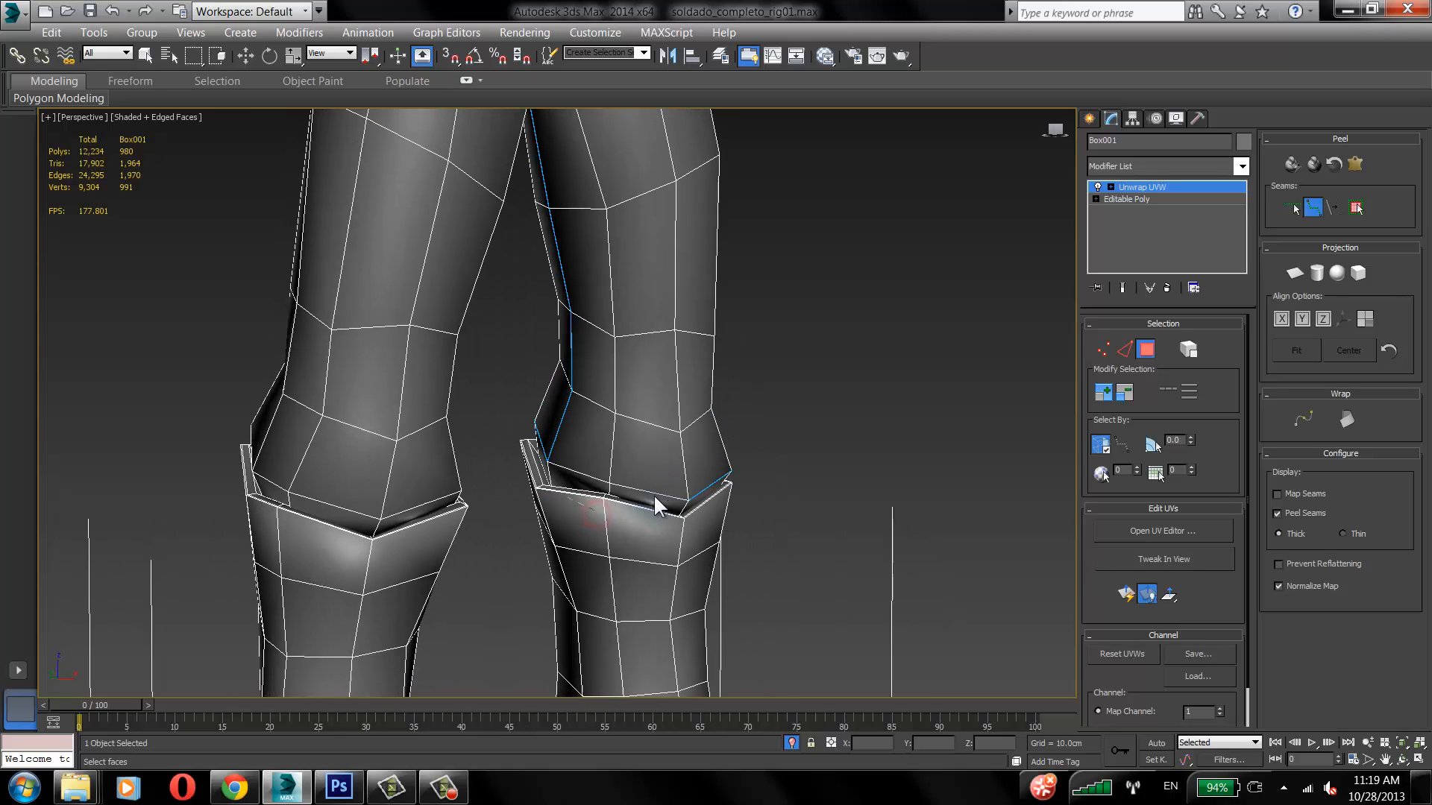
{"action": "middle_click_drag", "start_coordinate": [585, 393], "coordinate": [468, 331], "text": "alt"}
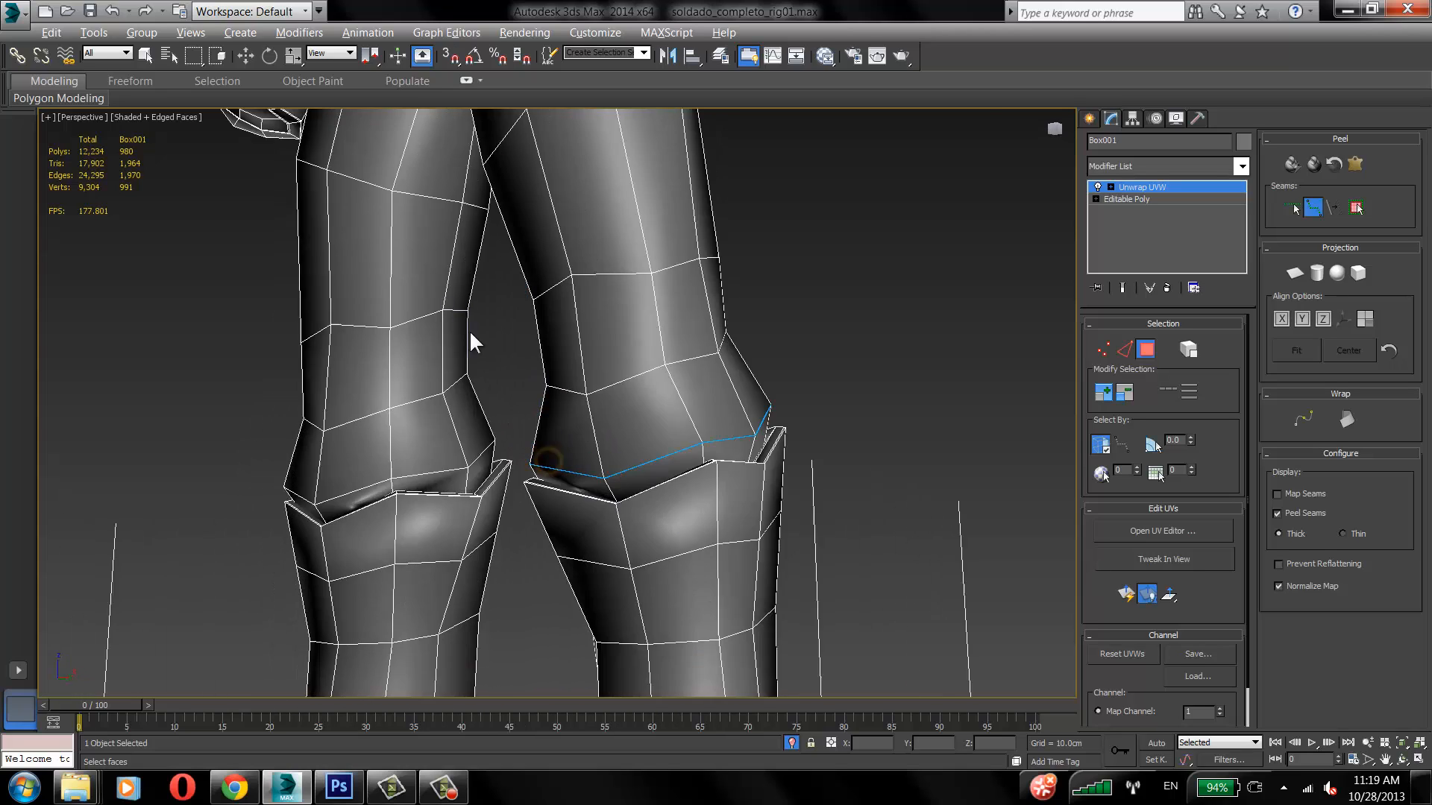
Step: Trace a matching seam from the crotch down the inner right leg and around its hem above the boot
{"action": "middle_click_drag", "start_coordinate": [514, 223], "coordinate": [593, 287]}
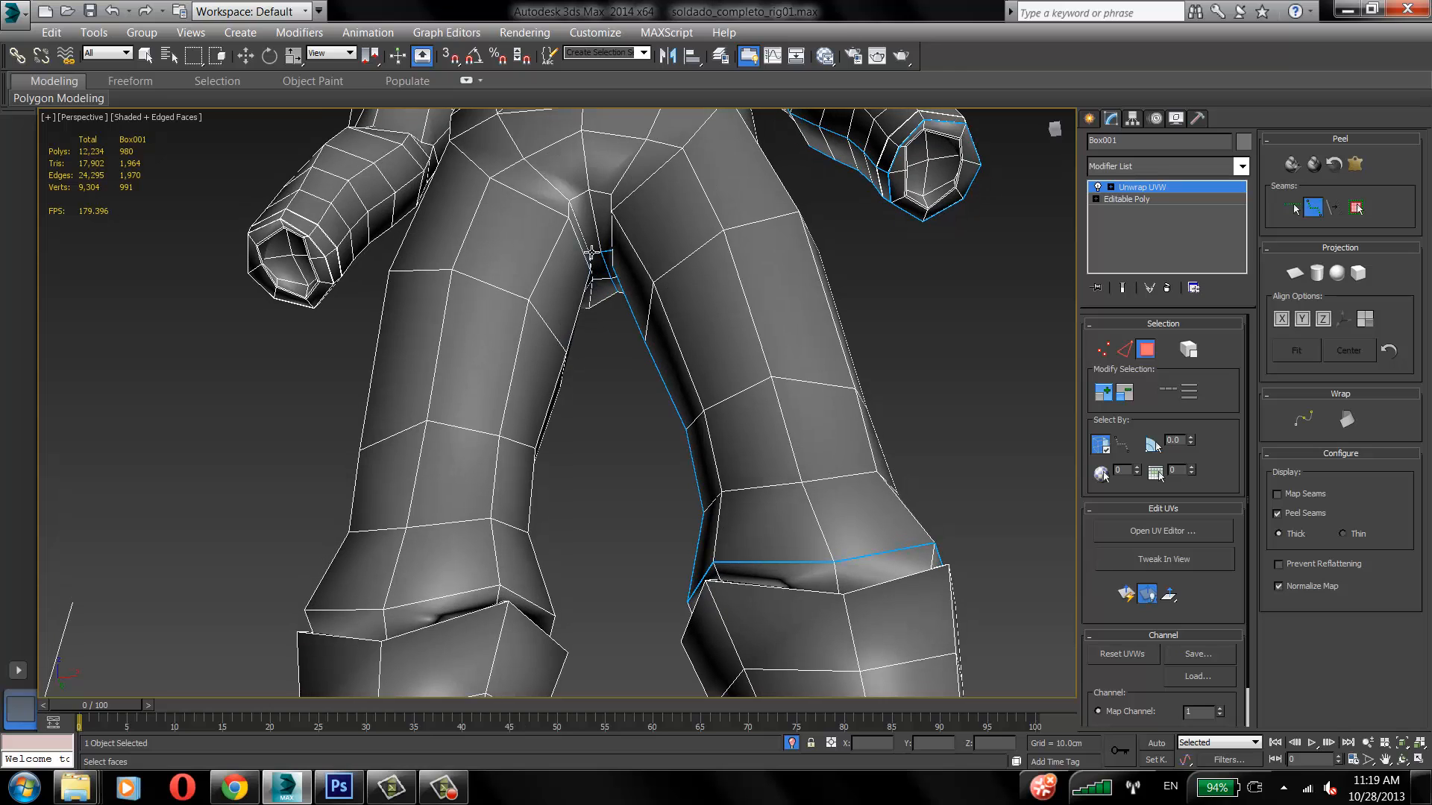
{"action": "left_click", "coordinate": [553, 614]}
{"action": "middle_click_drag", "start_coordinate": [553, 598], "coordinate": [565, 553], "text": "alt"}
{"action": "left_click", "coordinate": [330, 651]}
{"action": "middle_click_drag", "start_coordinate": [330, 650], "coordinate": [569, 629], "text": "alt"}
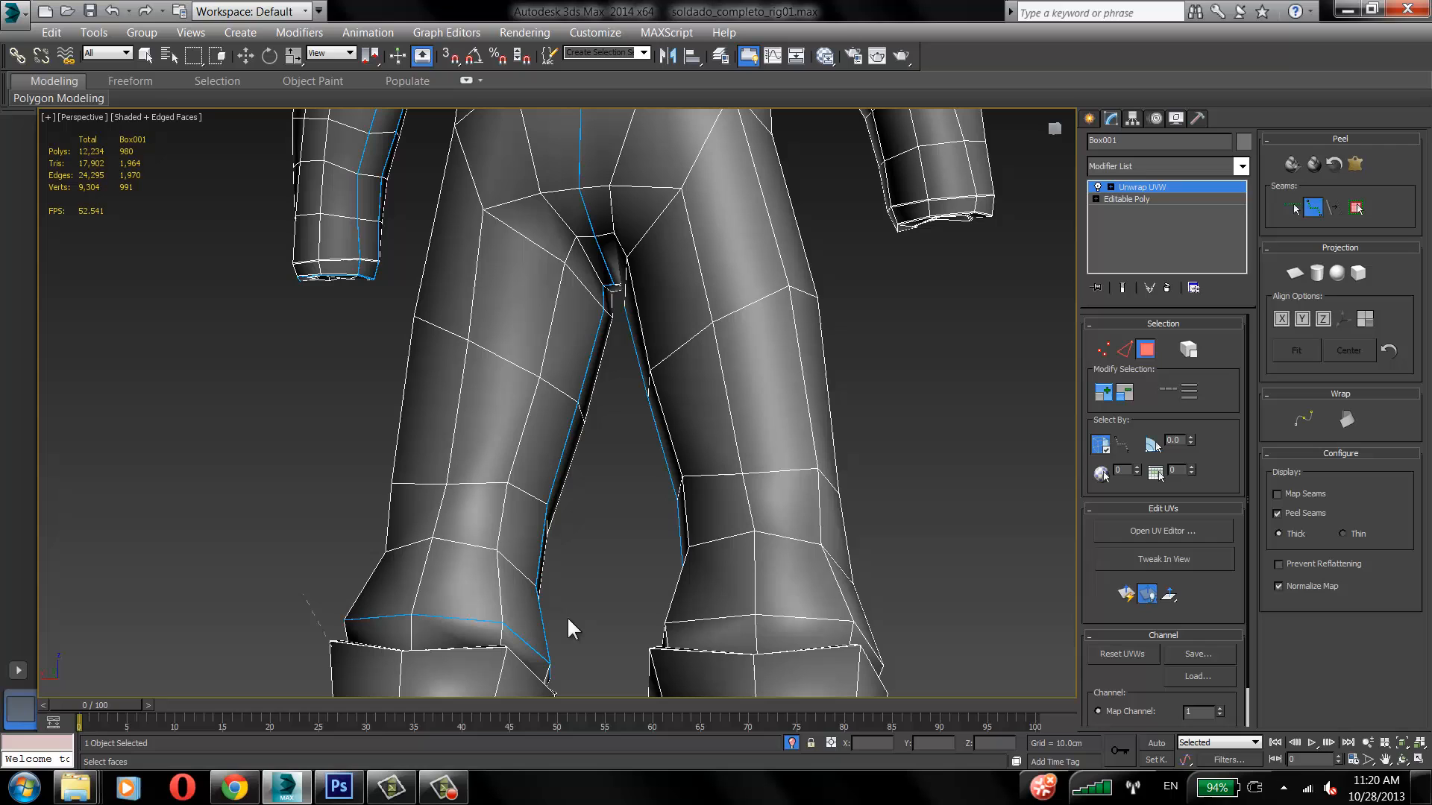
{"action": "left_click", "coordinate": [664, 624]}
{"action": "middle_click_drag", "start_coordinate": [745, 565], "coordinate": [818, 608], "text": "alt"}
{"action": "left_click", "coordinate": [651, 624]}
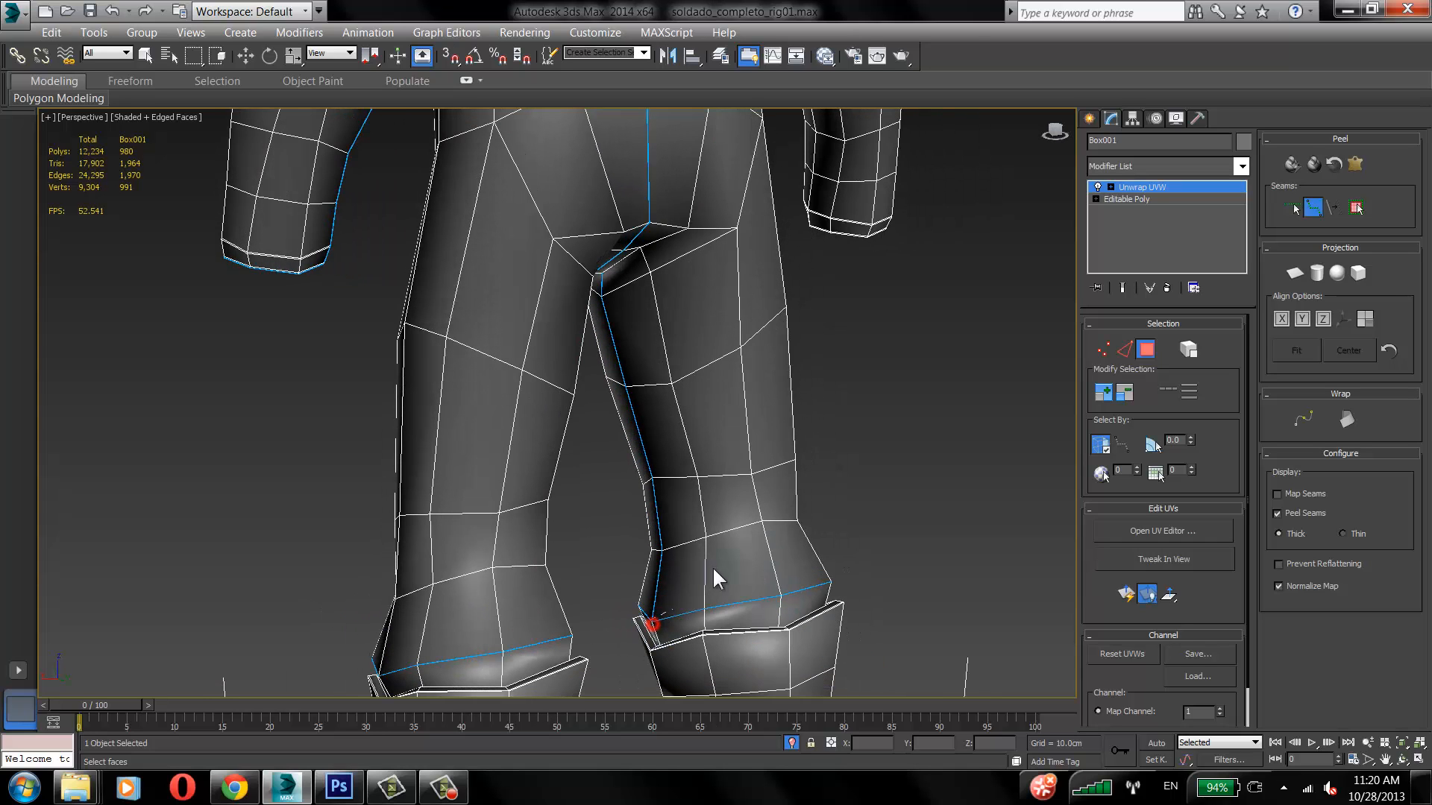
{"action": "right_click", "coordinate": [713, 567]}
Step: Trace the right shoulder seam across the back, around the shoulder blade towards the armpit
{"action": "middle_click_drag", "start_coordinate": [642, 310], "coordinate": [574, 298], "text": "alt"}
{"action": "middle_click_drag", "start_coordinate": [593, 298], "coordinate": [598, 548]}
{"action": "middle_click_drag", "start_coordinate": [605, 402], "coordinate": [663, 395], "text": "alt"}
{"action": "middle_click_drag", "start_coordinate": [655, 263], "coordinate": [645, 409]}
{"action": "middle_click_drag", "start_coordinate": [752, 158], "coordinate": [747, 284]}
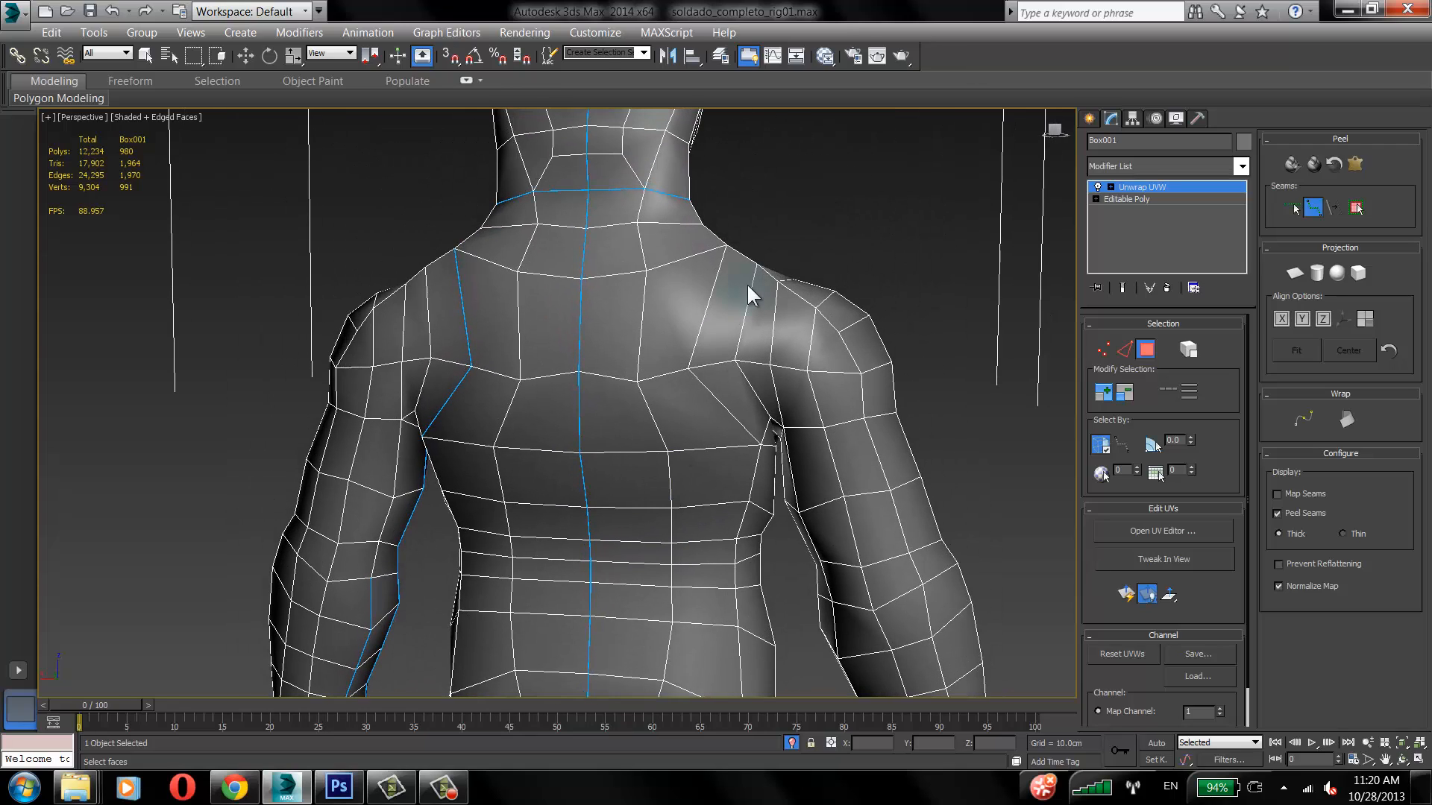
{"action": "left_click", "coordinate": [688, 371]}
{"action": "left_click", "coordinate": [774, 448]}
{"action": "middle_click_drag", "start_coordinate": [775, 448], "coordinate": [614, 462], "text": "alt"}
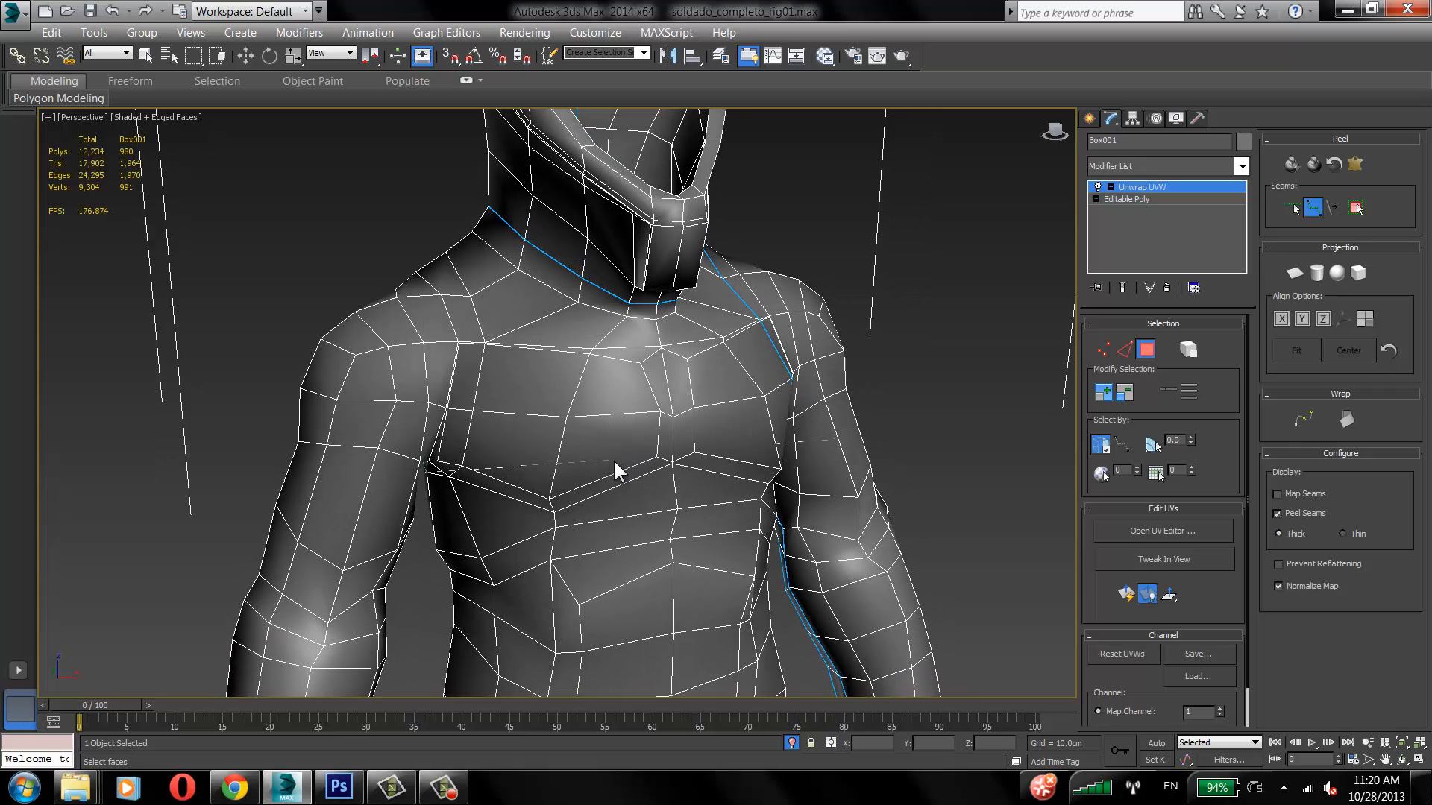
Step: Continue the right shoulder seam from the armpit up the front of the chest to the top of the shoulder
{"action": "left_click", "coordinate": [463, 466]}
{"action": "middle_click_drag", "start_coordinate": [563, 415], "coordinate": [558, 477], "text": "alt"}
{"action": "middle_click_drag", "start_coordinate": [515, 391], "coordinate": [538, 408], "text": "alt"}
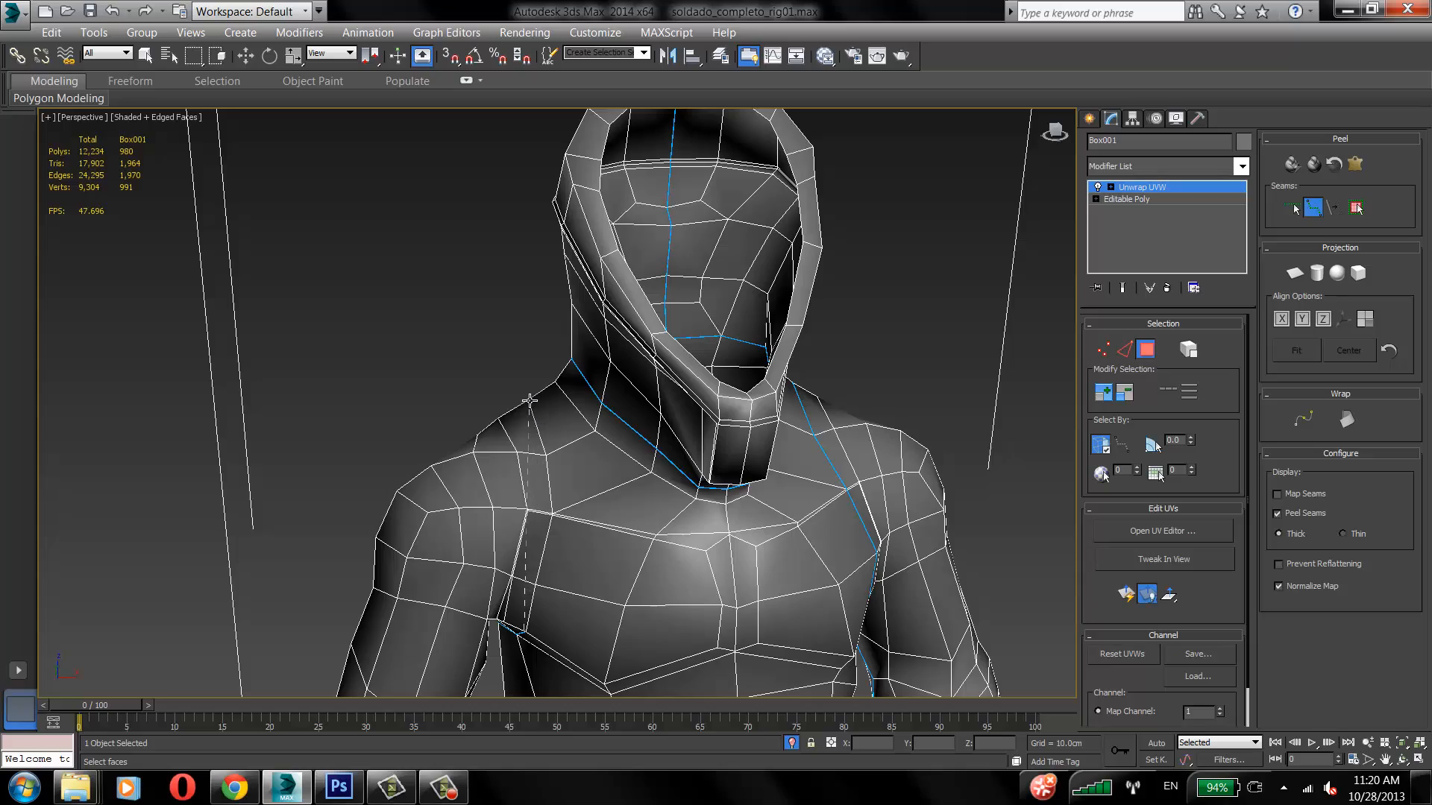
{"action": "left_click", "coordinate": [529, 400]}
{"action": "middle_click_drag", "start_coordinate": [608, 464], "coordinate": [701, 476], "text": "alt"}
{"action": "right_click", "coordinate": [688, 479]}
Step: Trace a horizontal seam around the waist along the edge loop above the hips
{"action": "middle_click_drag", "start_coordinate": [835, 582], "coordinate": [735, 246]}
{"action": "middle_click_drag", "start_coordinate": [795, 535], "coordinate": [748, 186]}
{"action": "middle_click_drag", "start_coordinate": [750, 380], "coordinate": [693, 425], "text": "alt"}
{"action": "middle_click_drag", "start_coordinate": [693, 425], "coordinate": [677, 267]}
{"action": "middle_click_drag", "start_coordinate": [677, 201], "coordinate": [746, 315]}
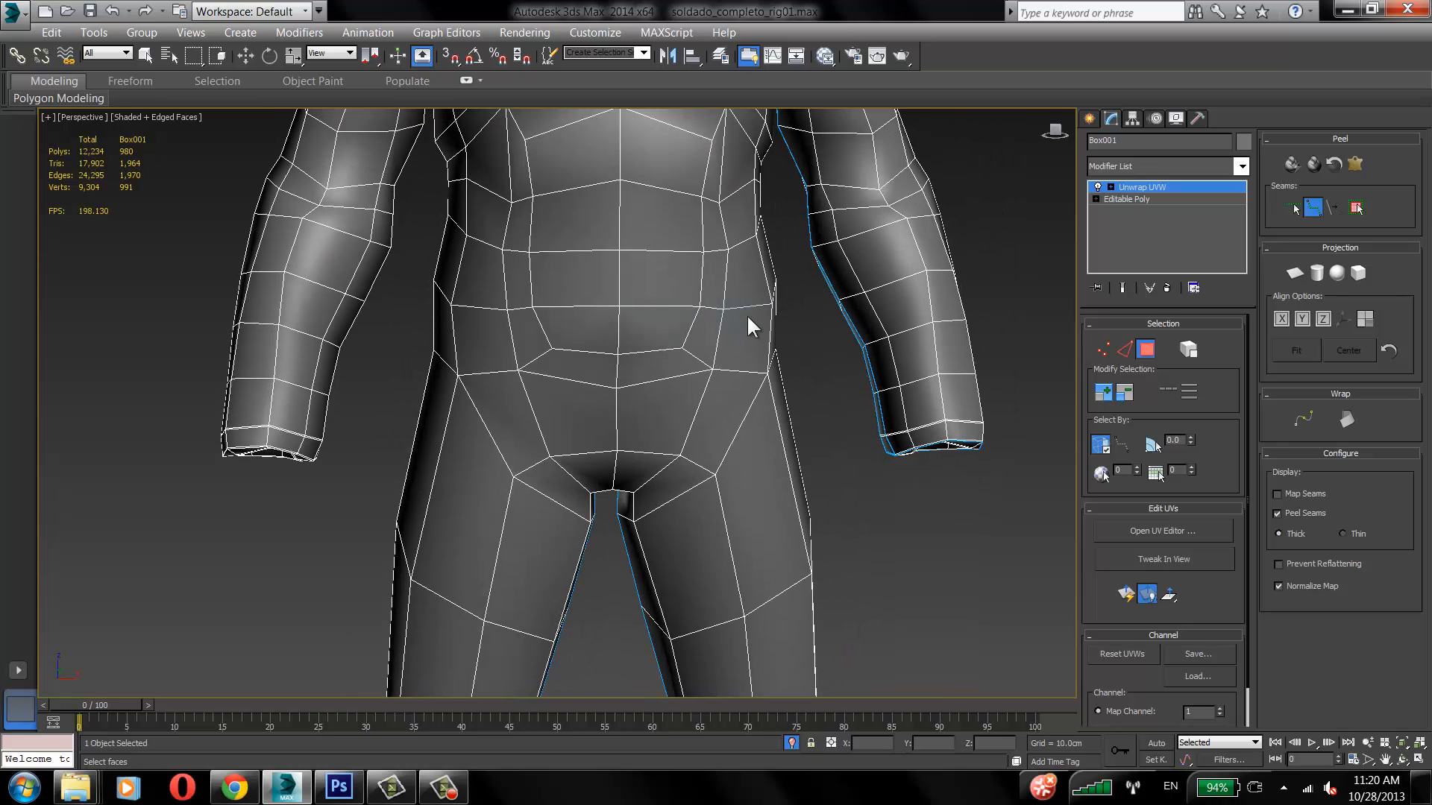
{"action": "left_click", "coordinate": [448, 304]}
{"action": "middle_click_drag", "start_coordinate": [447, 304], "coordinate": [653, 297], "text": "alt"}
{"action": "left_click", "coordinate": [446, 290]}
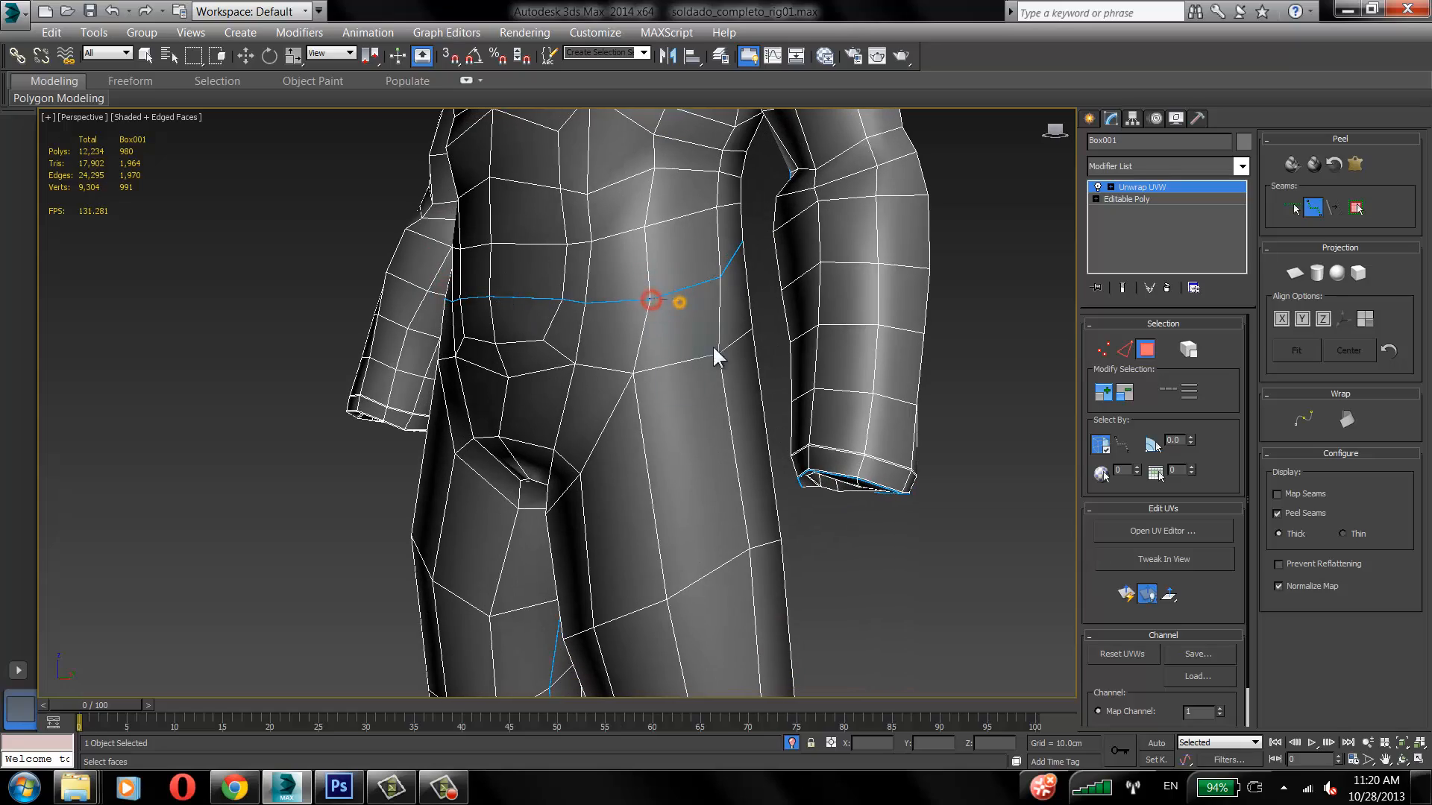
Step: Extend the seam across the underside of the crotch to link the inner seams of both legs
{"action": "middle_click_drag", "start_coordinate": [713, 356], "coordinate": [637, 286], "text": "alt"}
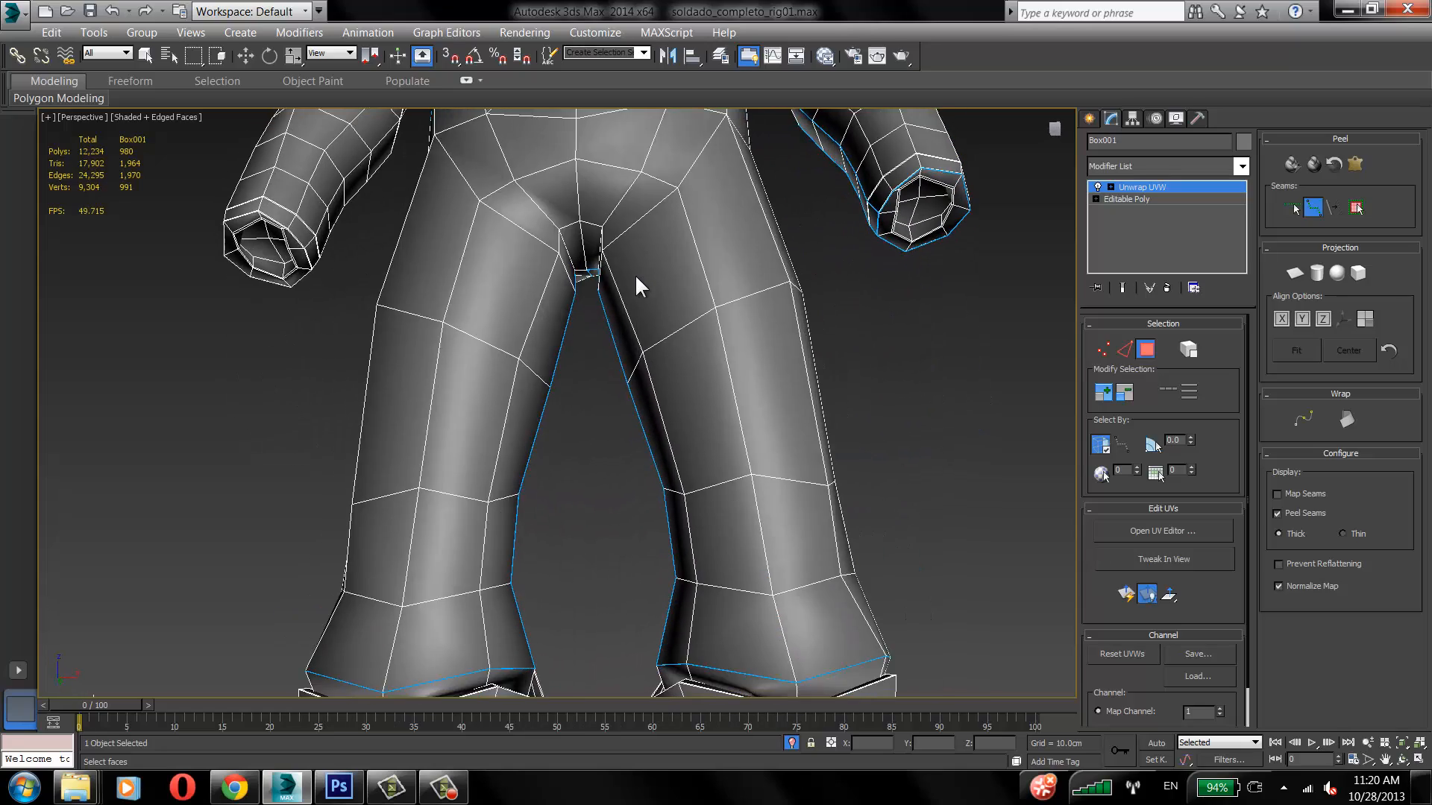
{"action": "scroll", "coordinate": [651, 418], "scroll_direction": "up", "scroll_amount": 2}
{"action": "scroll", "coordinate": [584, 328], "scroll_direction": "up", "scroll_amount": 5}
{"action": "middle_click_drag", "start_coordinate": [595, 328], "coordinate": [650, 305]}
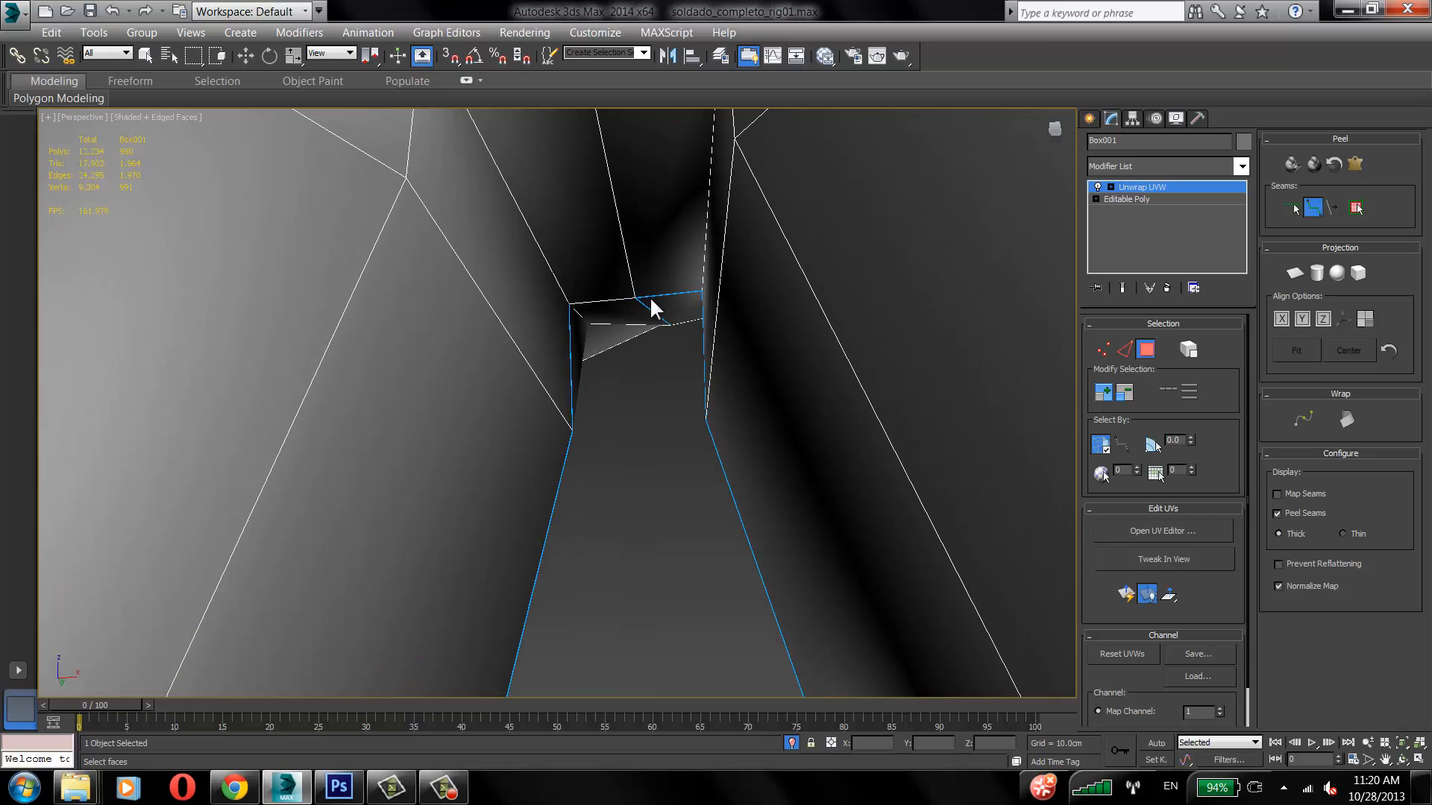
{"action": "left_click", "coordinate": [570, 306]}
{"action": "middle_click_drag", "start_coordinate": [682, 405], "coordinate": [671, 333], "text": "alt"}
Step: Trace a seam around the outer rim of the right arm's wrist opening, undoing the misplaced segments
{"action": "scroll", "coordinate": [676, 358], "scroll_direction": "down", "scroll_amount": 8}
{"action": "scroll", "coordinate": [671, 334], "scroll_direction": "down", "scroll_amount": 6}
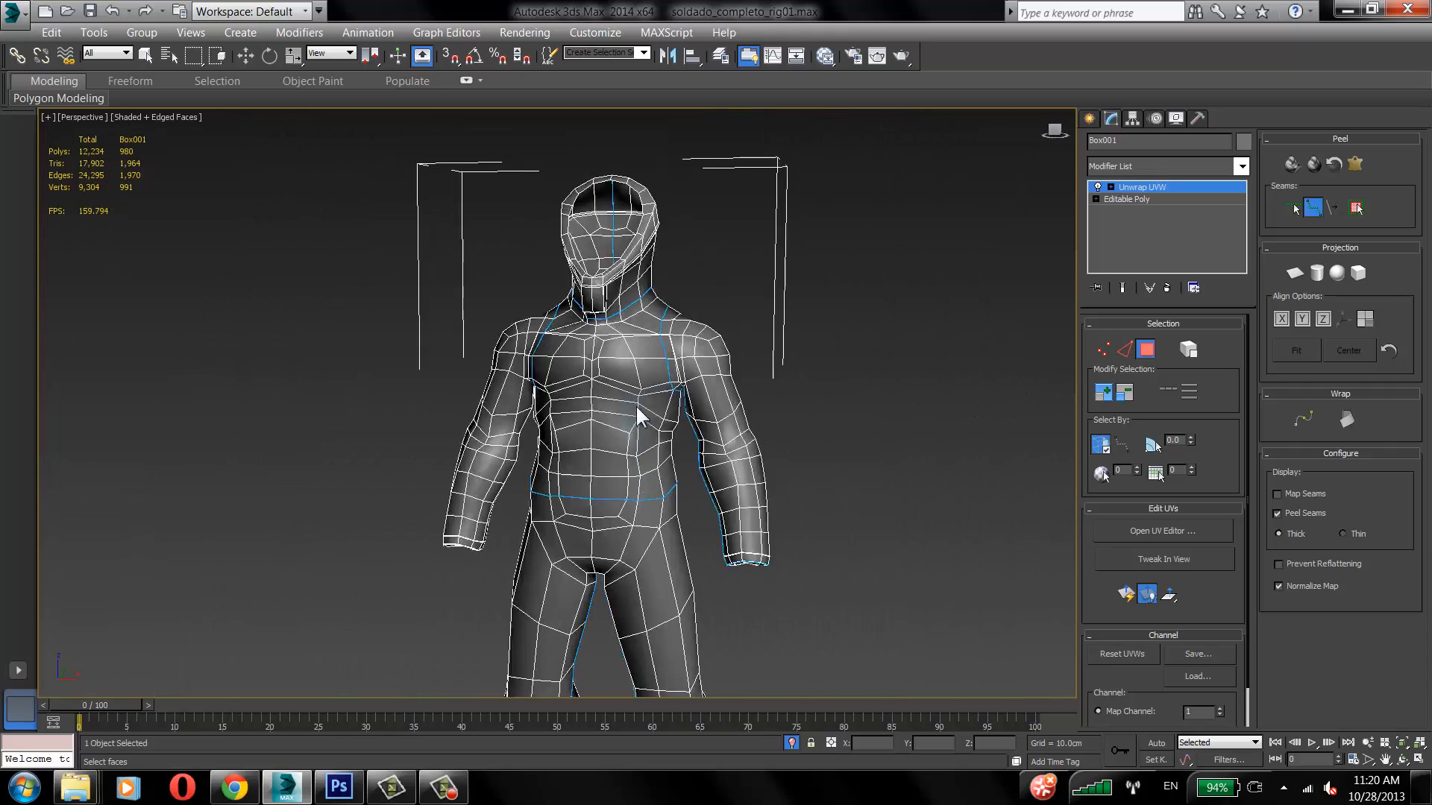
{"action": "middle_click_drag", "start_coordinate": [639, 409], "coordinate": [598, 183], "text": "alt"}
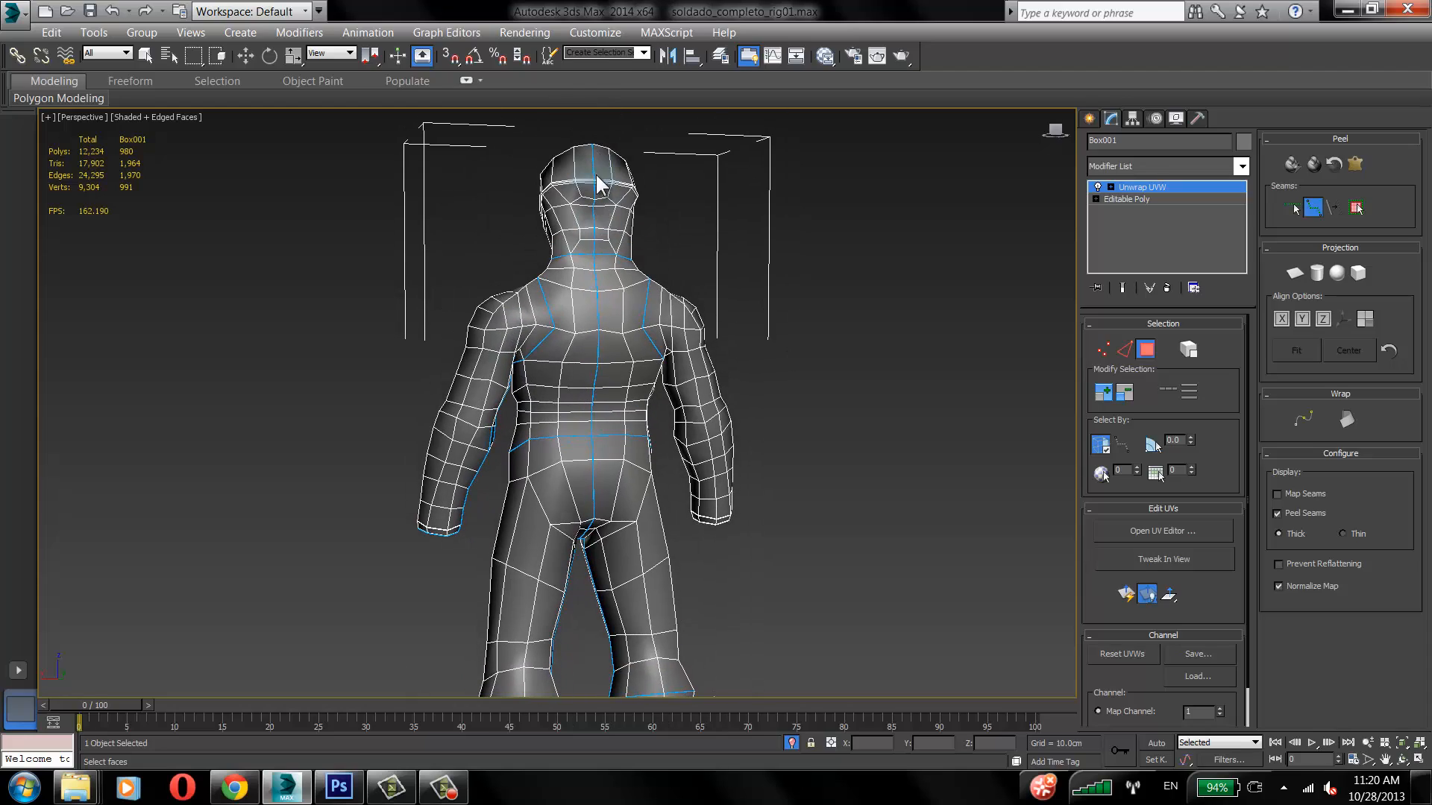
{"action": "middle_click_drag", "start_coordinate": [586, 548], "coordinate": [597, 514], "text": "alt"}
{"action": "scroll", "coordinate": [665, 351], "scroll_direction": "up", "scroll_amount": 8}
{"action": "middle_click_drag", "start_coordinate": [528, 334], "coordinate": [552, 261]}
{"action": "scroll", "coordinate": [559, 356], "scroll_direction": "up", "scroll_amount": 4}
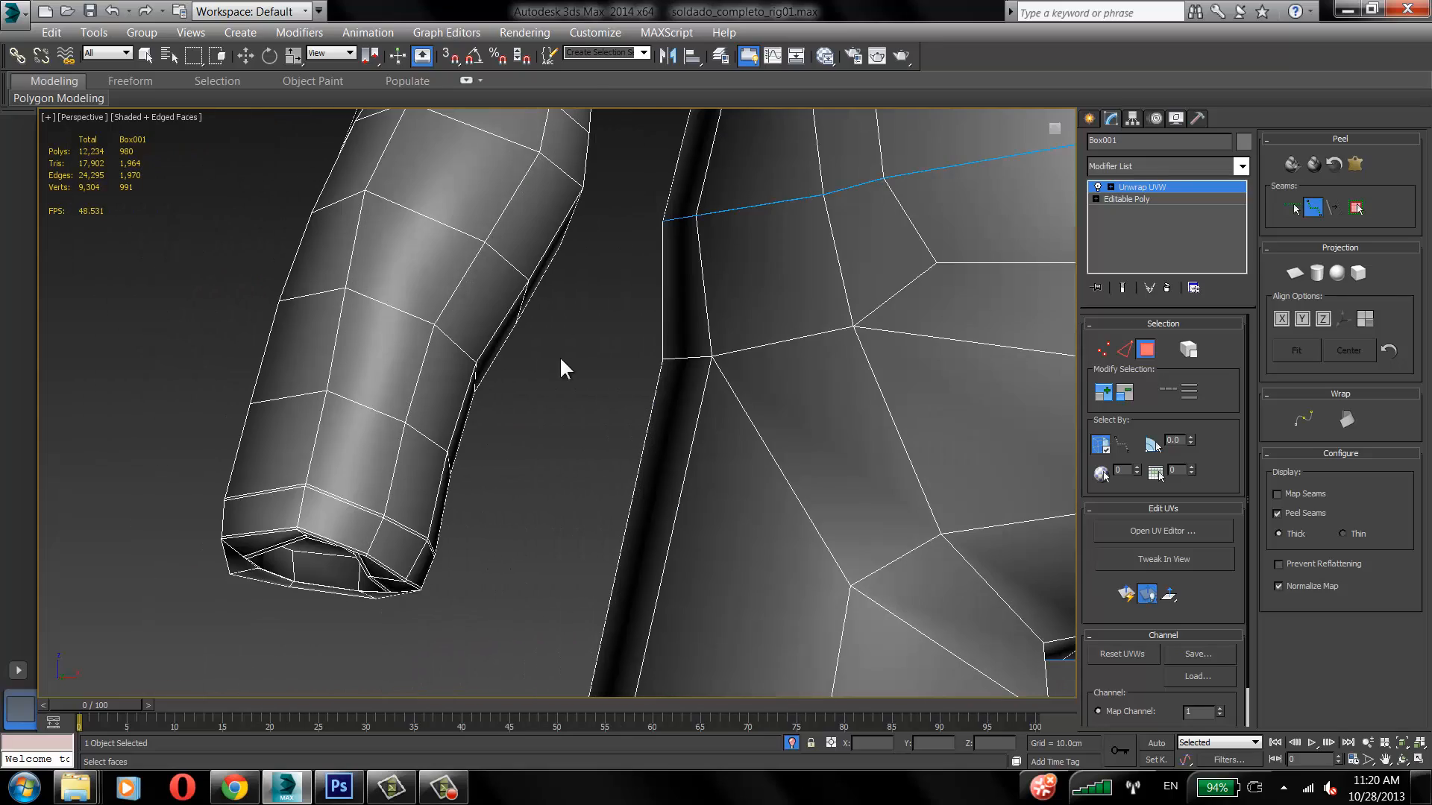
{"action": "middle_click_drag", "start_coordinate": [464, 444], "coordinate": [457, 400], "text": "alt"}
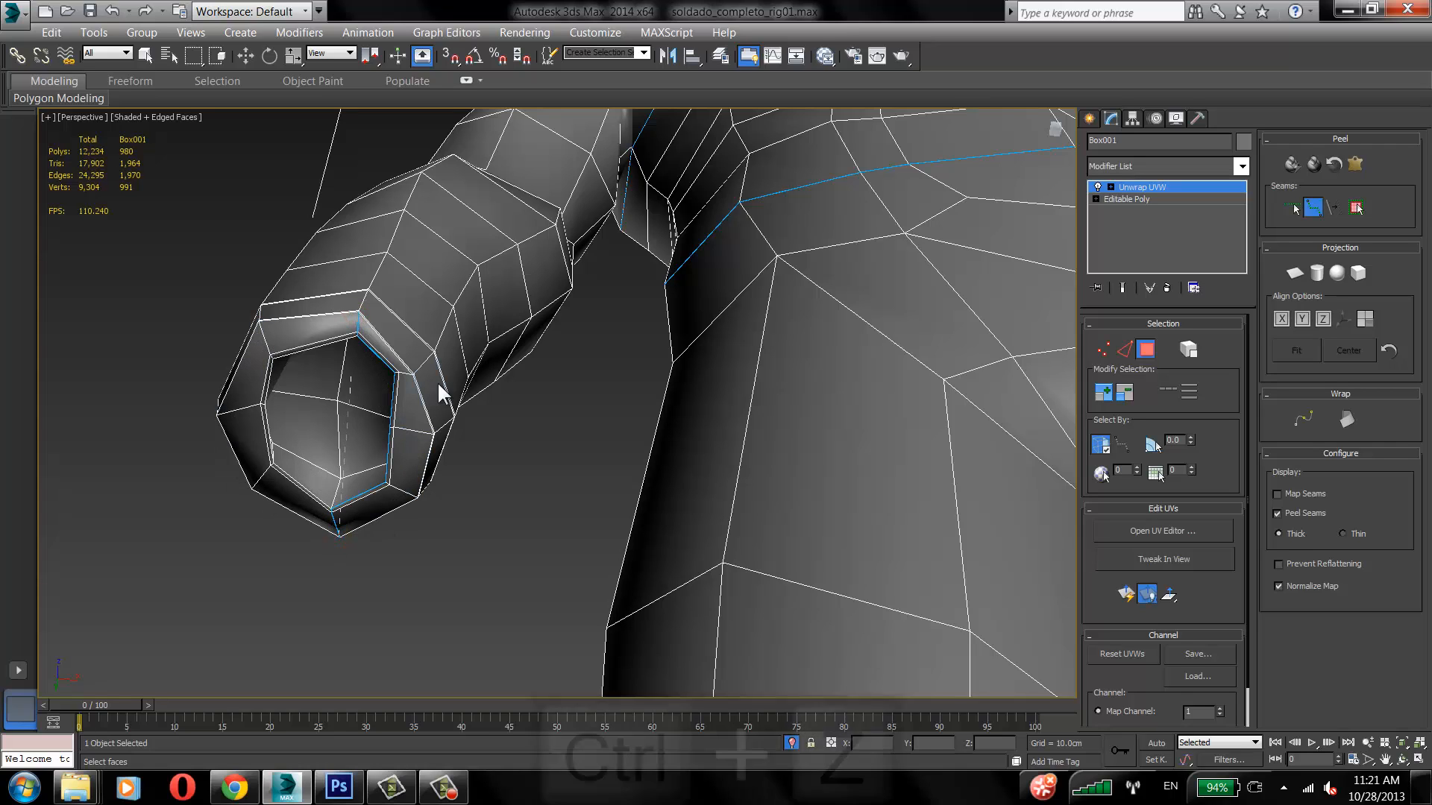
{"action": "key", "text": "ctrl+z"}
{"action": "left_click", "coordinate": [412, 374]}
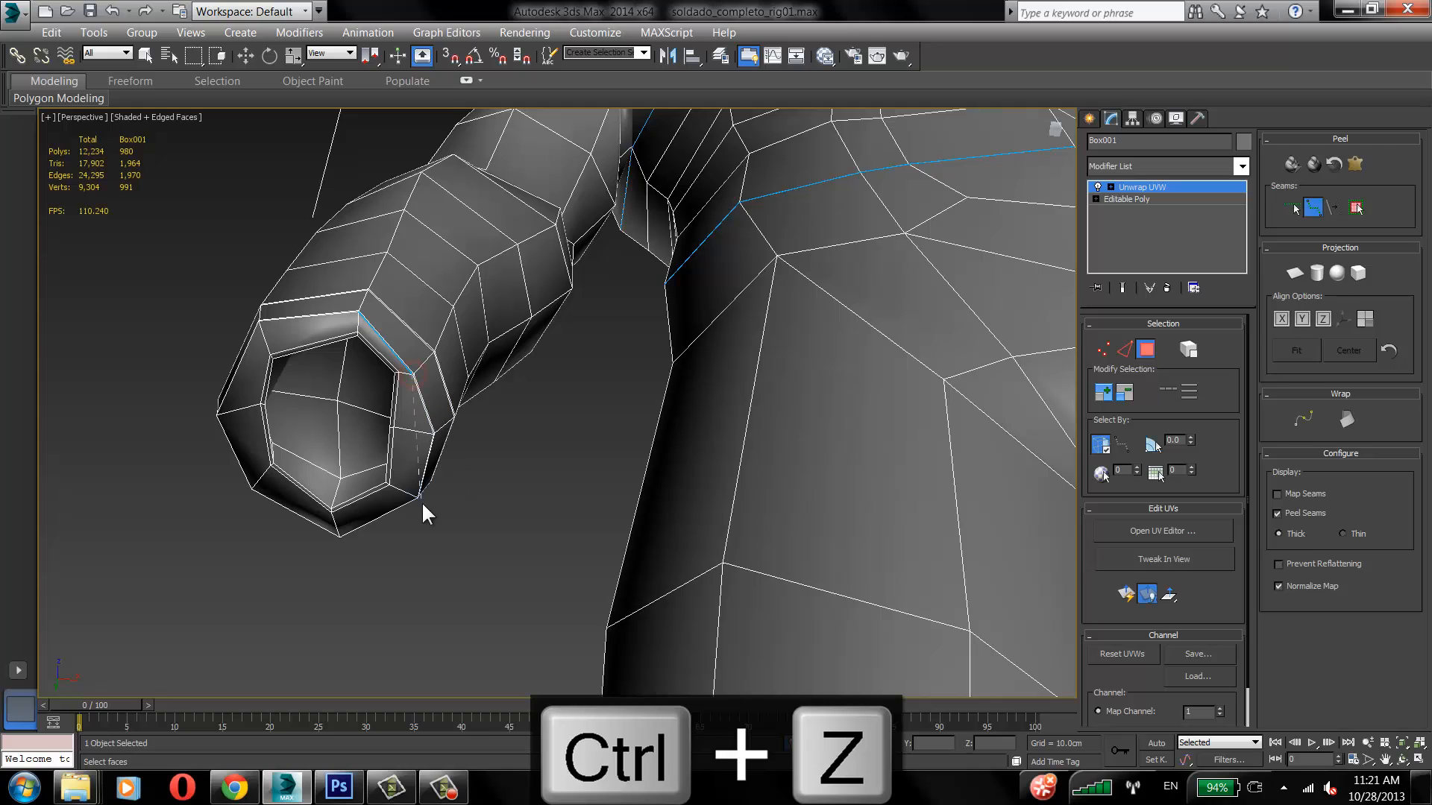
{"action": "left_click", "coordinate": [254, 491]}
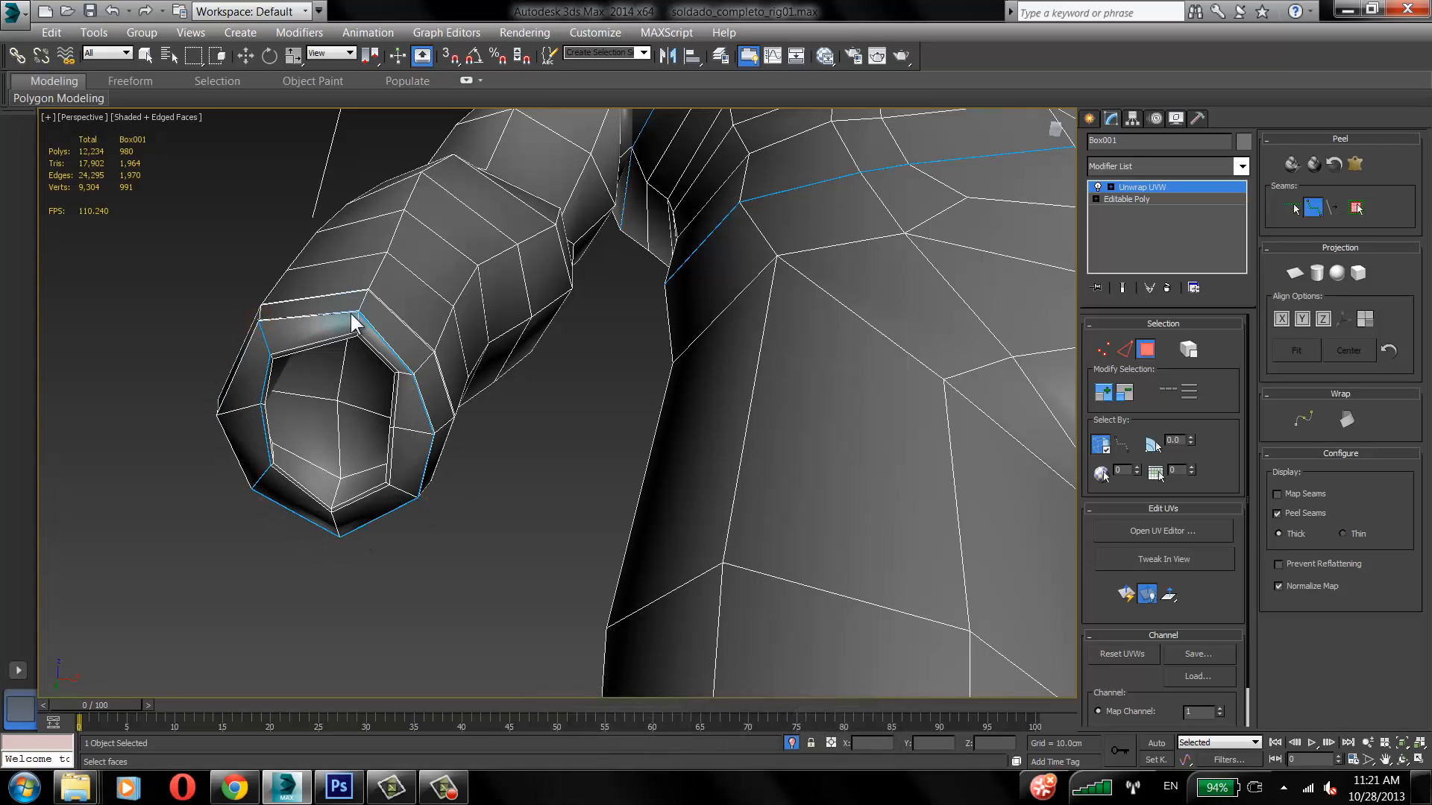
{"action": "key", "text": "ctrl+z"}
{"action": "left_click", "coordinate": [216, 413]}
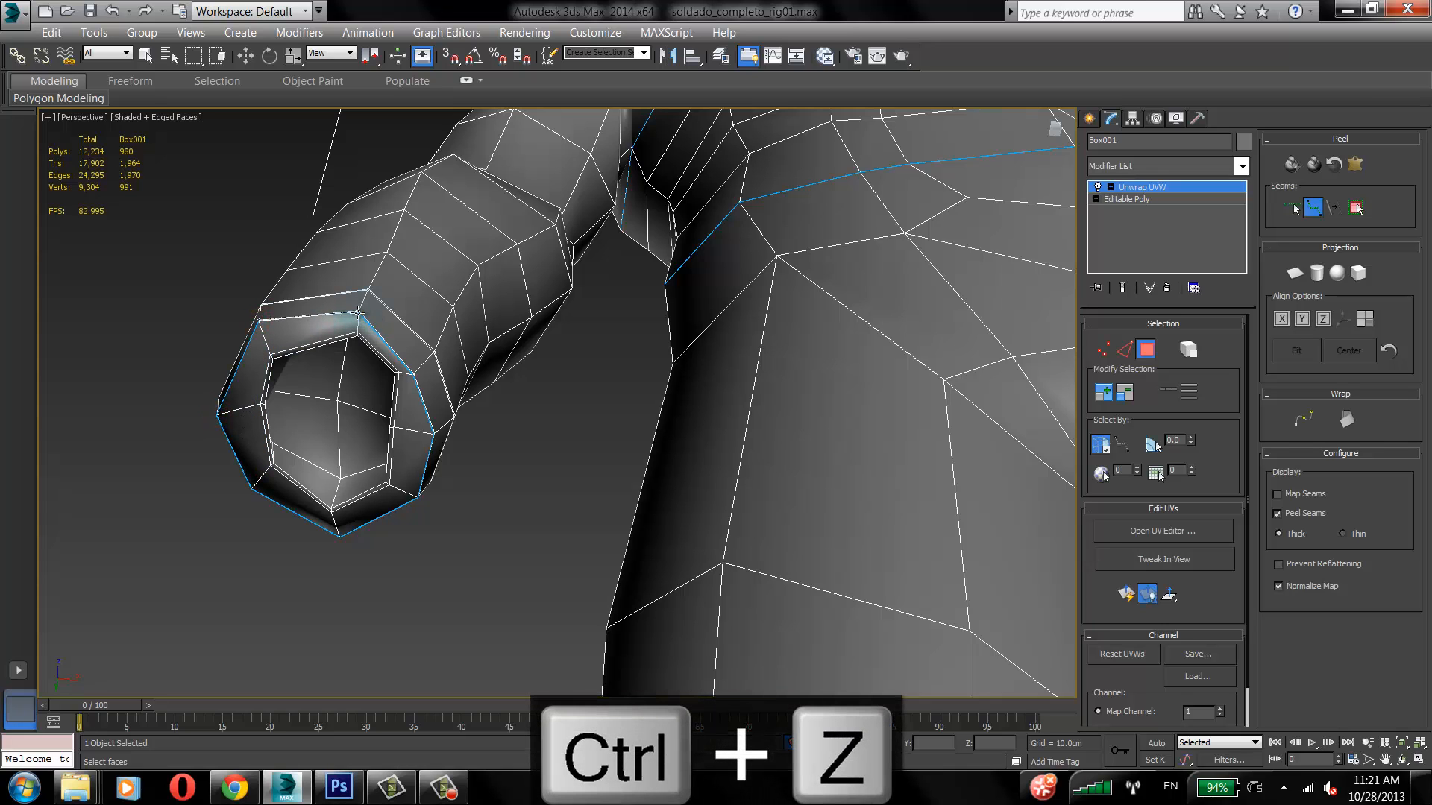
Step: Trace the right arm's seam along its inner underside from the wrist up to the armpit, joining the shoulder seam
{"action": "middle_click_drag", "start_coordinate": [524, 342], "coordinate": [436, 607], "text": "alt"}
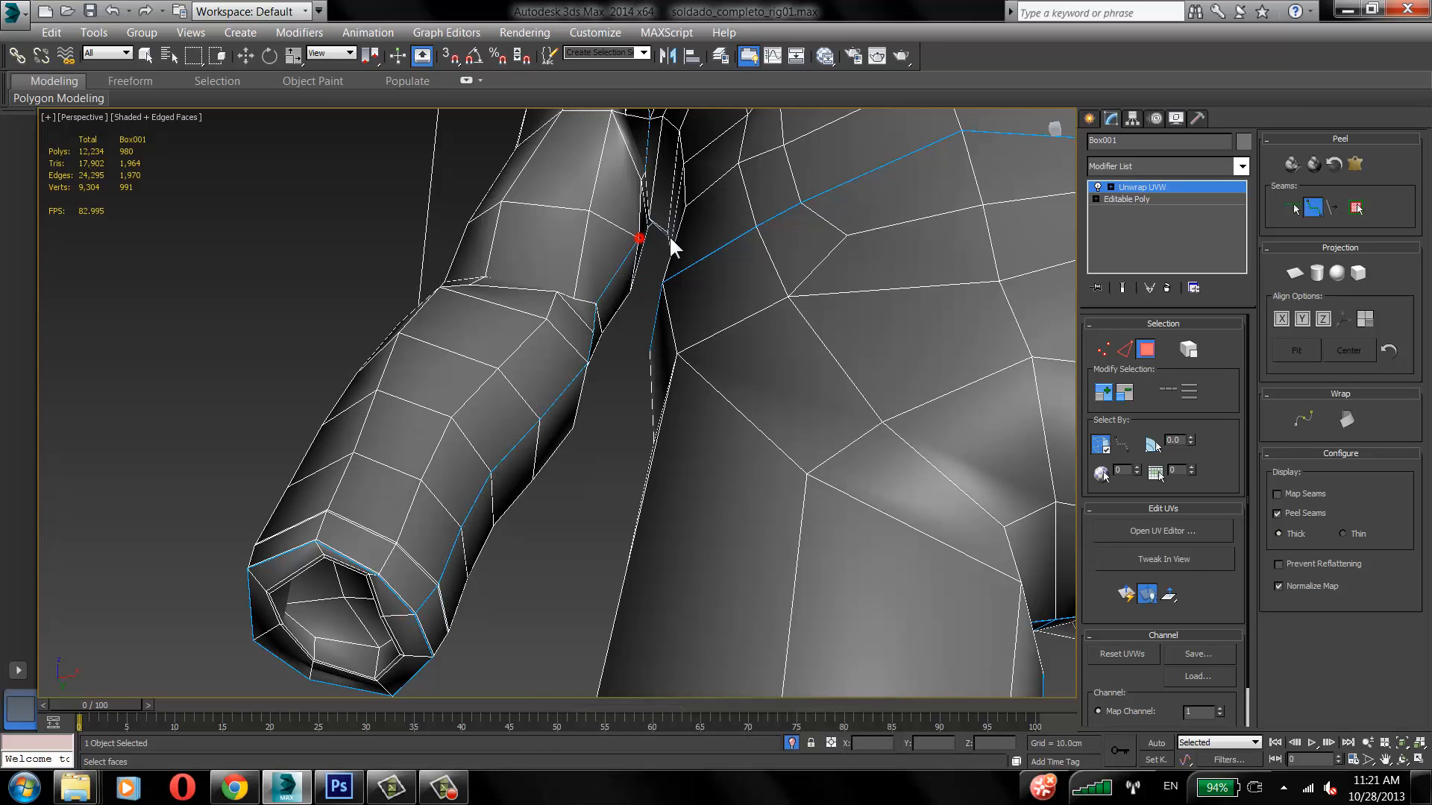
{"action": "middle_click_drag", "start_coordinate": [669, 235], "coordinate": [665, 501], "text": "alt"}
{"action": "scroll", "coordinate": [686, 536], "scroll_direction": "up", "scroll_amount": 3}
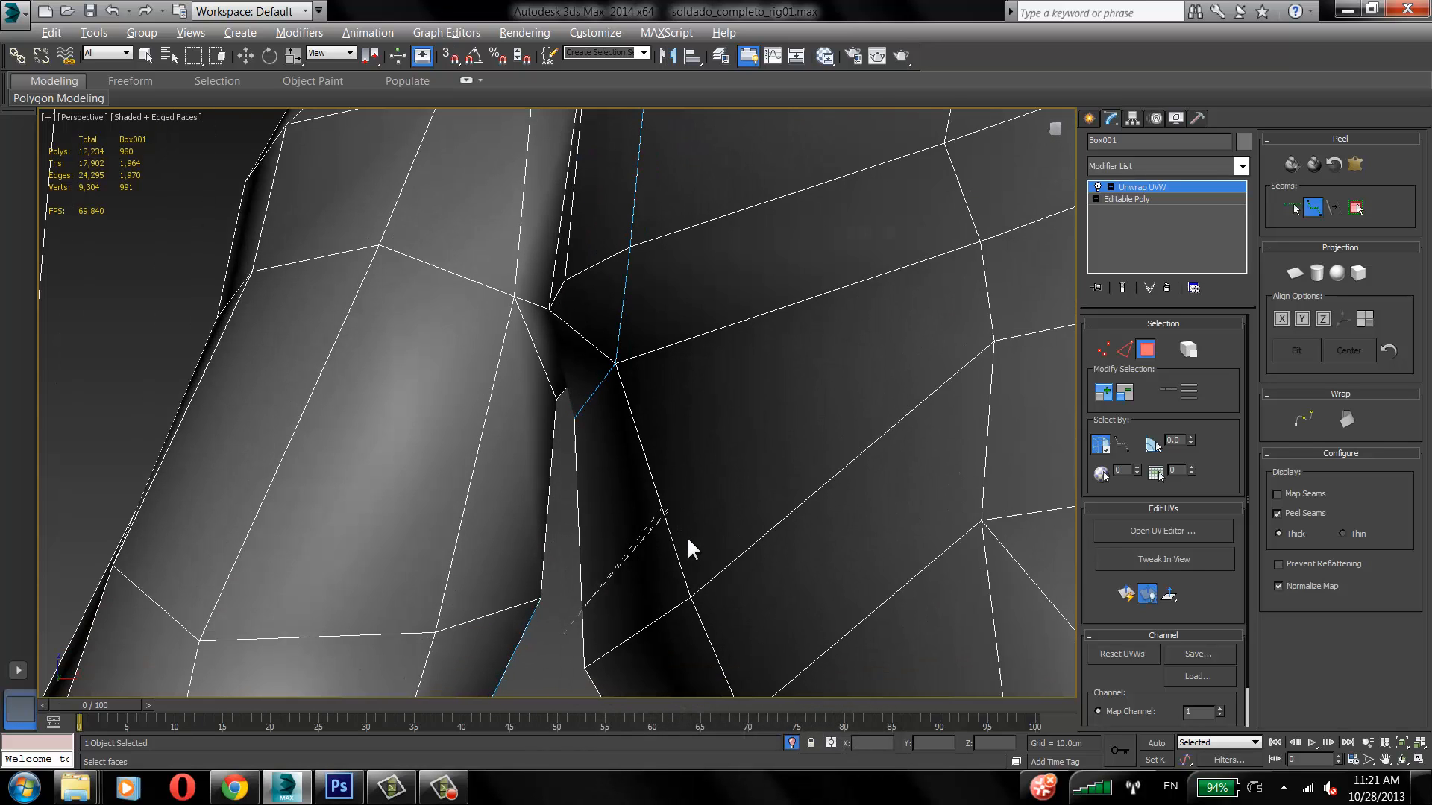
{"action": "scroll", "coordinate": [692, 558], "scroll_direction": "down", "scroll_amount": 2}
{"action": "key", "text": "F3"}
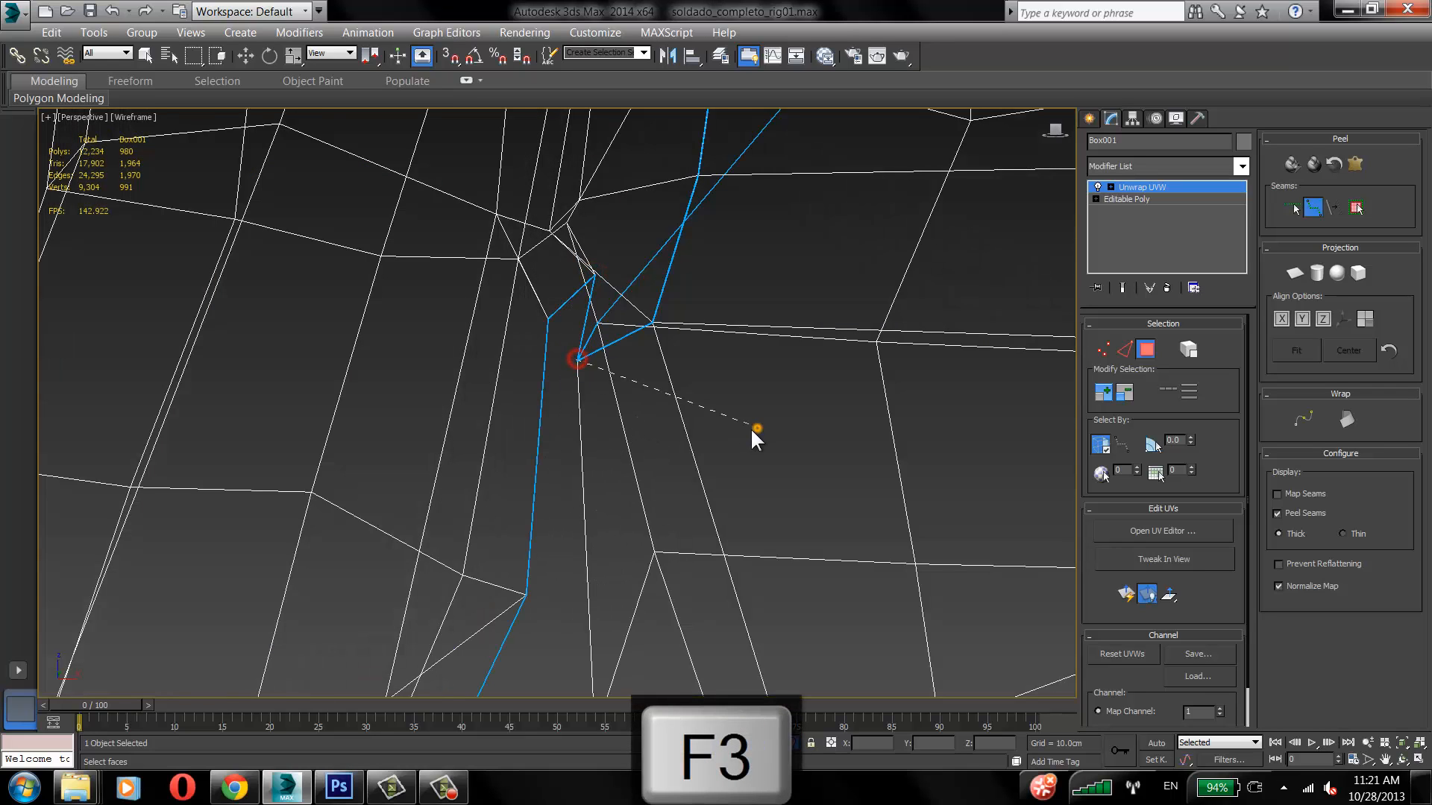
Step: Examine the seams on the arms, torso, waist and legs in wireframe and shaded display
{"action": "scroll", "coordinate": [642, 371], "scroll_direction": "down", "scroll_amount": 3}
{"action": "scroll", "coordinate": [681, 373], "scroll_direction": "down", "scroll_amount": 5}
{"action": "scroll", "coordinate": [703, 447], "scroll_direction": "down", "scroll_amount": 2}
{"action": "scroll", "coordinate": [633, 346], "scroll_direction": "down", "scroll_amount": 3}
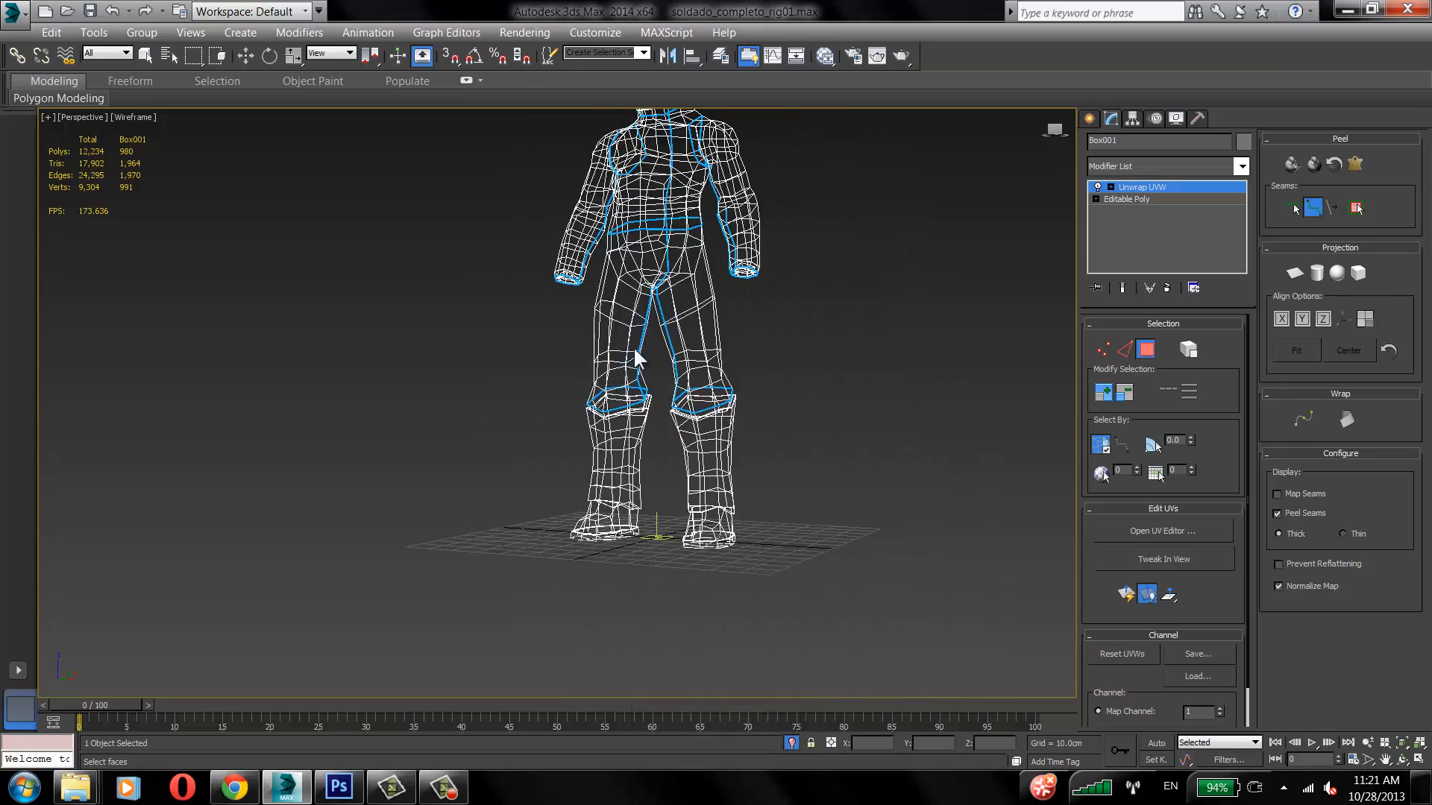
{"action": "scroll", "coordinate": [633, 346], "scroll_direction": "down", "scroll_amount": 1}
{"action": "scroll", "coordinate": [722, 291], "scroll_direction": "up", "scroll_amount": 6}
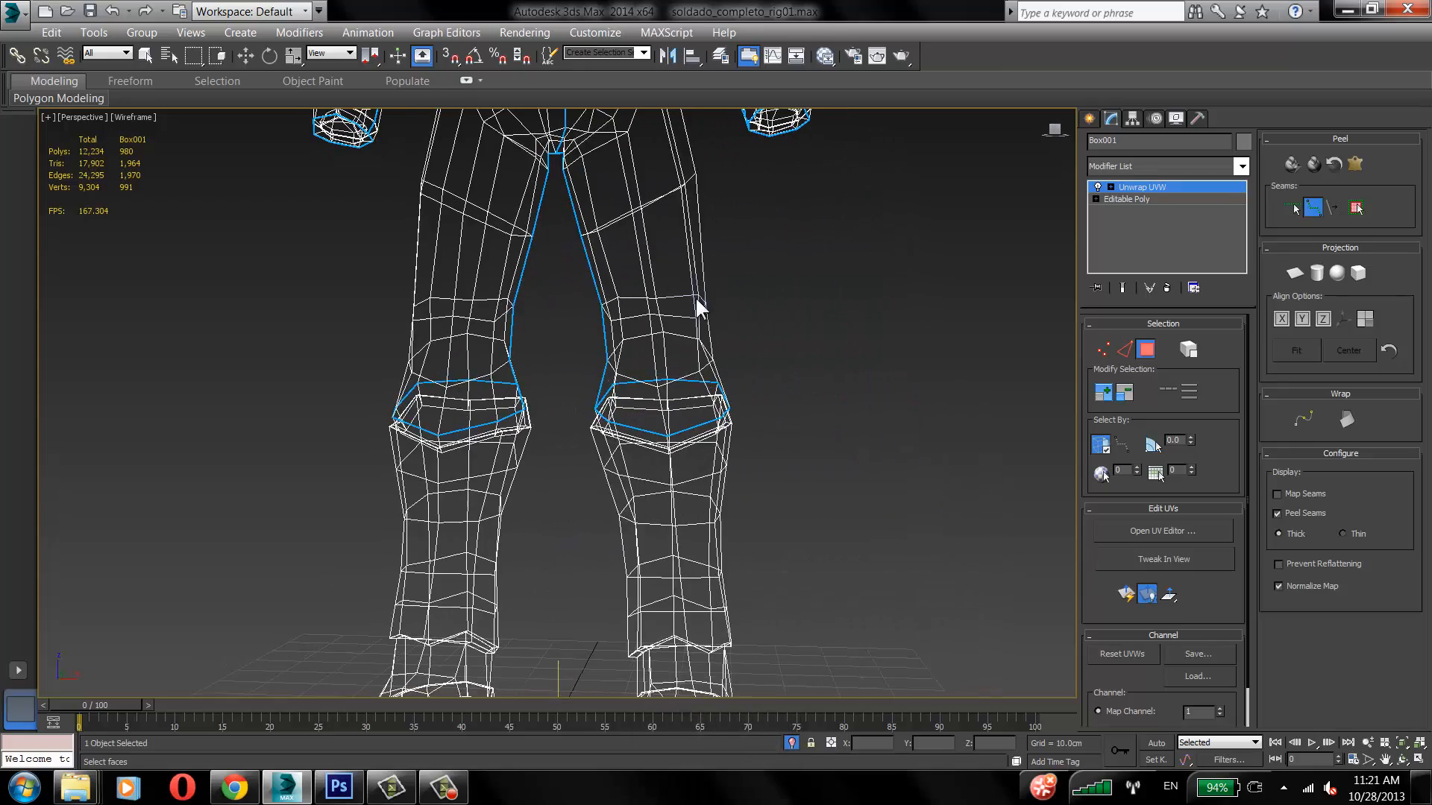
{"action": "scroll", "coordinate": [695, 297], "scroll_direction": "down", "scroll_amount": 5}
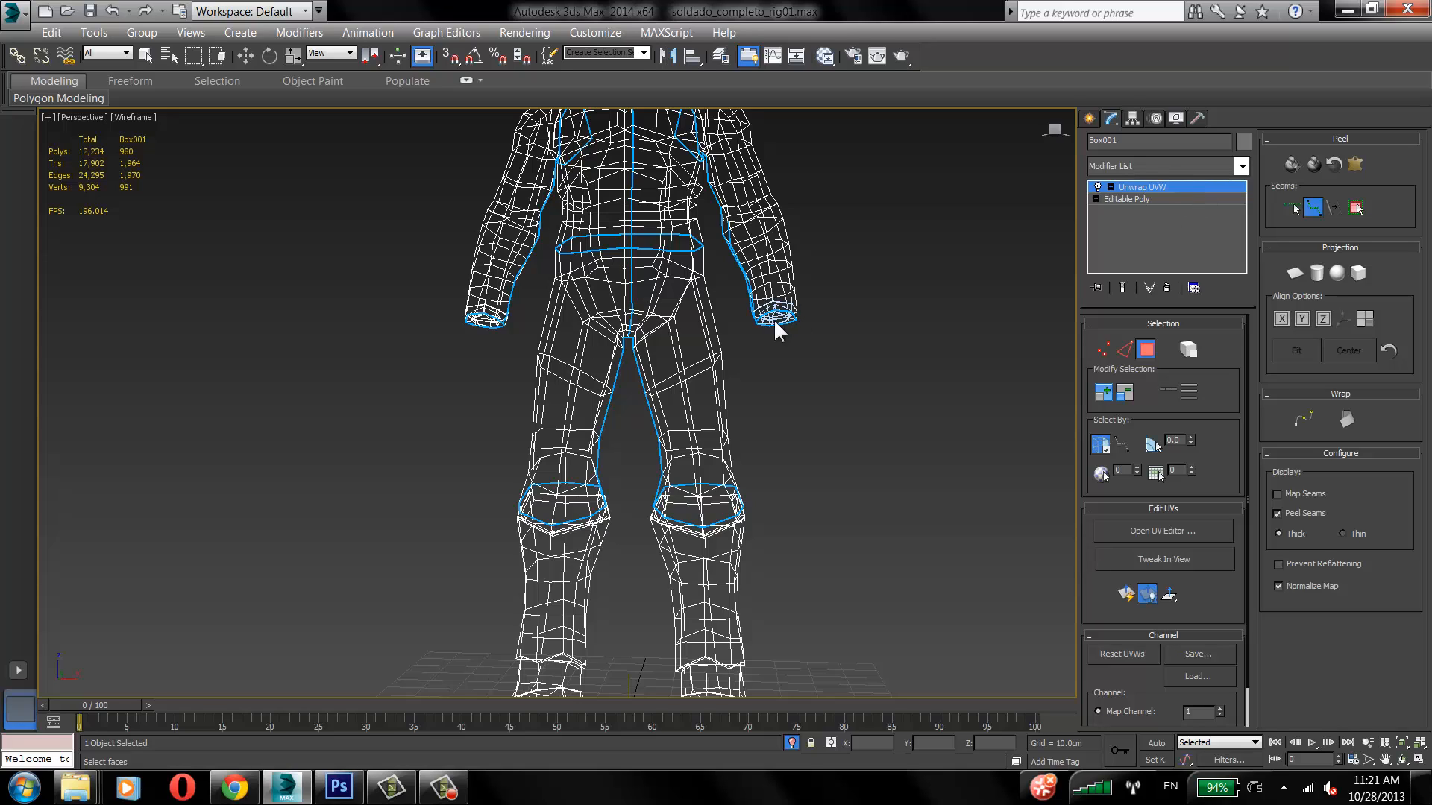
{"action": "key", "text": "F3"}
{"action": "scroll", "coordinate": [671, 358], "scroll_direction": "down", "scroll_amount": 4}
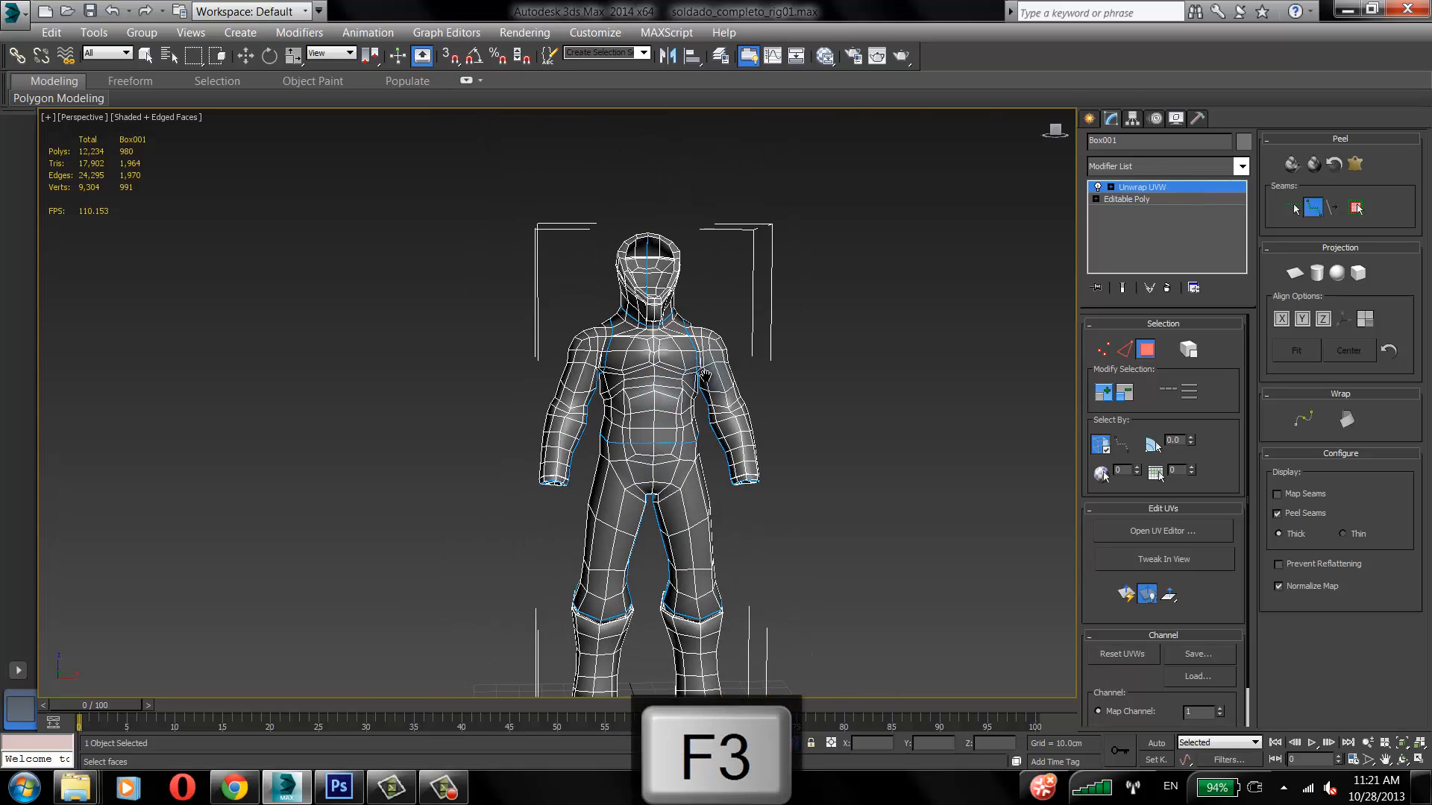
{"action": "scroll", "coordinate": [693, 358], "scroll_direction": "up", "scroll_amount": 3}
{"action": "mouse_move", "coordinate": [681, 342]}
{"action": "middle_mouse_down", "text": "alt"}
{"action": "mouse_move", "coordinate": [898, 329]}
{"action": "mouse_move", "coordinate": [850, 294]}
{"action": "mouse_move", "coordinate": [848, 380]}
{"action": "mouse_move", "coordinate": [764, 284]}
{"action": "mouse_move", "coordinate": [526, 270]}
{"action": "mouse_move", "coordinate": [798, 288]}
{"action": "mouse_move", "coordinate": [681, 230]}
{"action": "mouse_move", "coordinate": [729, 338]}
{"action": "mouse_move", "coordinate": [600, 355]}
{"action": "middle_mouse_up", "text": "alt"}
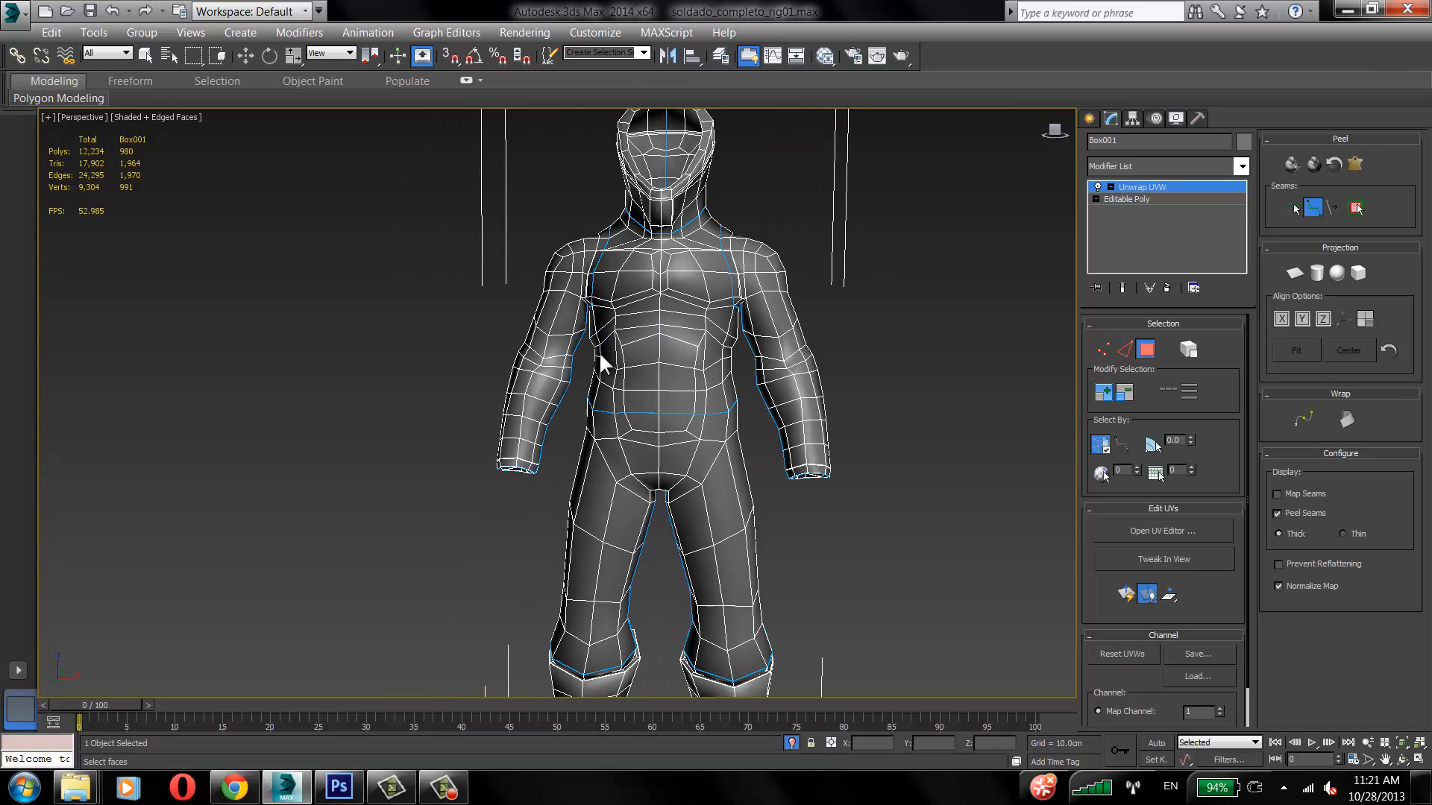
{"action": "middle_click_drag", "start_coordinate": [702, 311], "coordinate": [813, 325]}
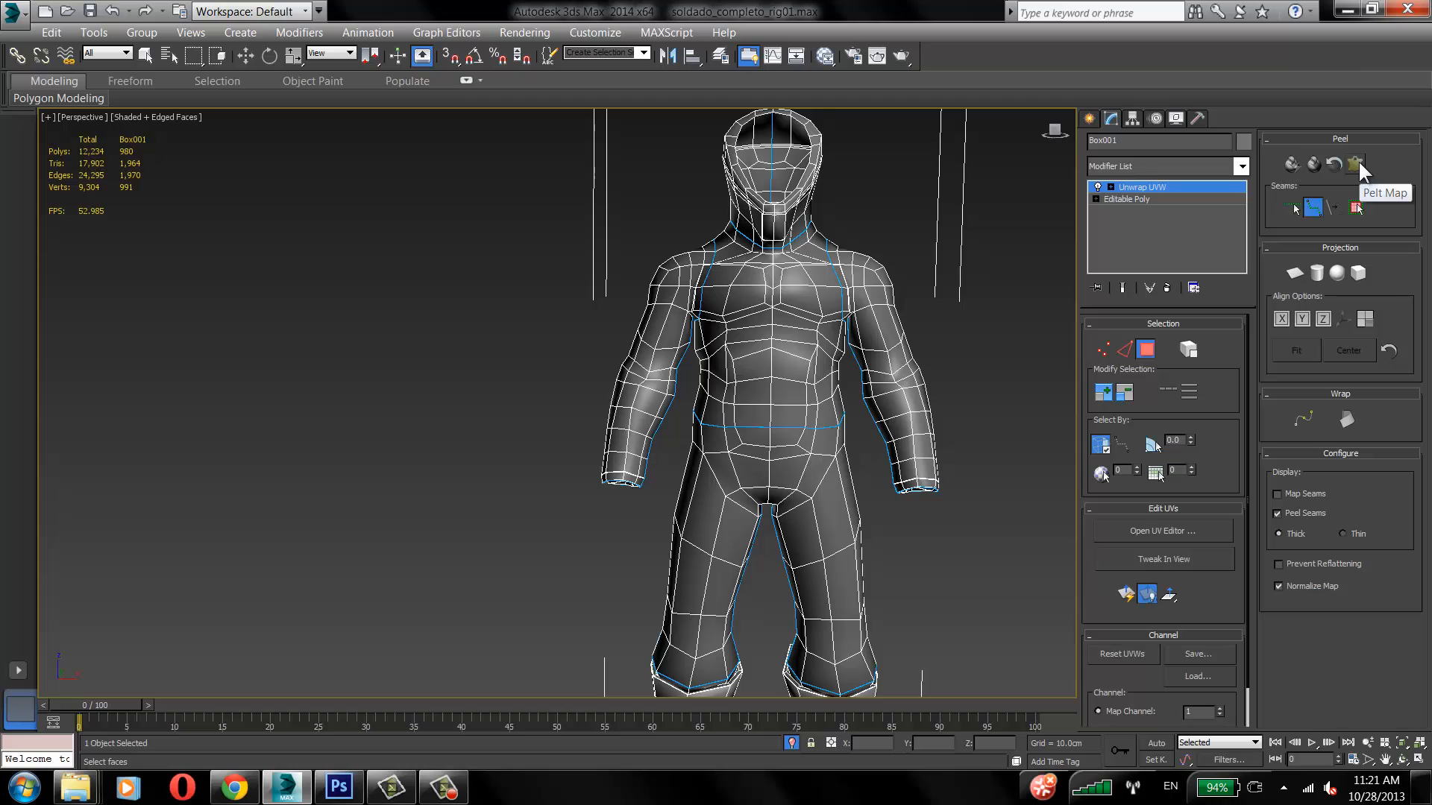
{"action": "left_click", "coordinate": [1356, 164]}
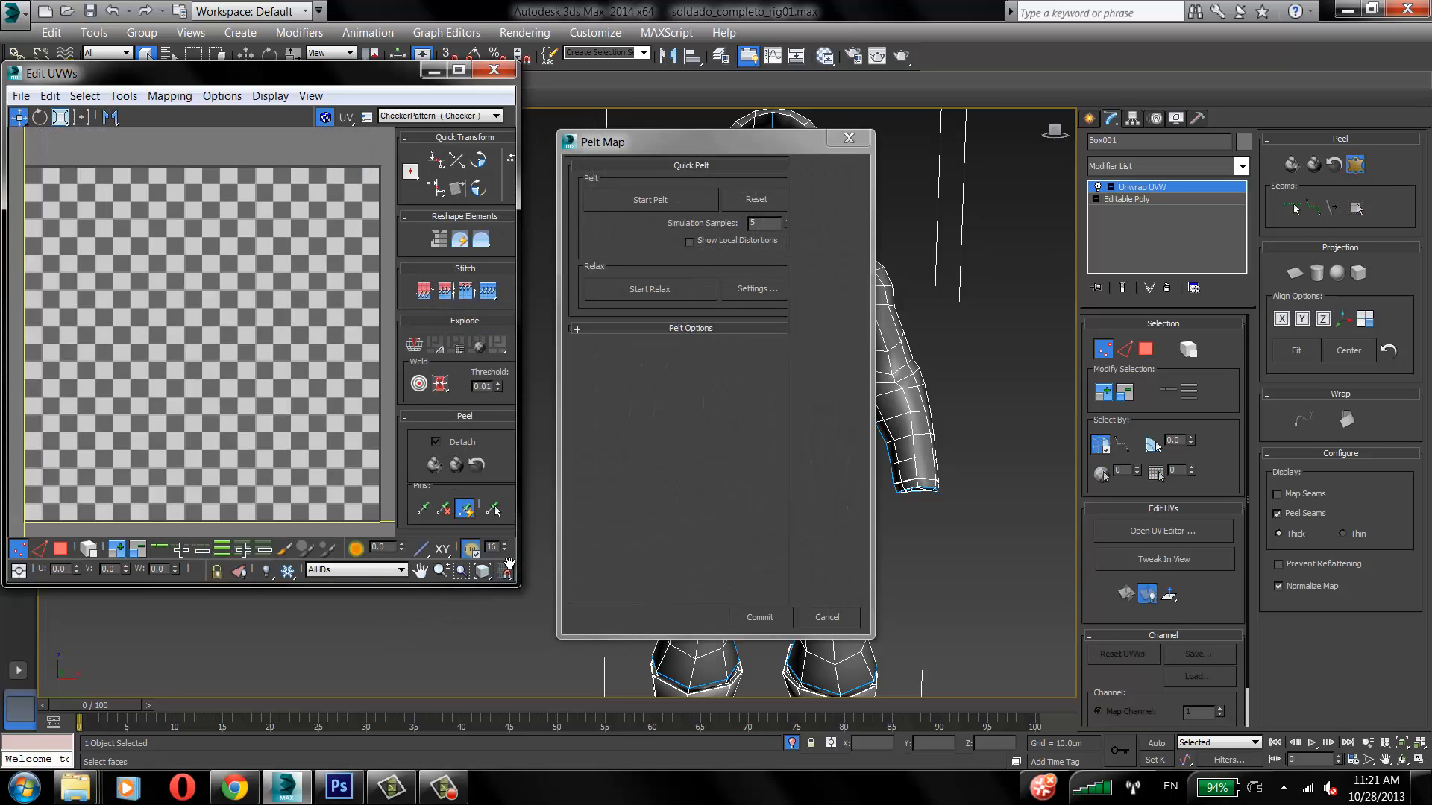
{"action": "left_click", "coordinate": [496, 70]}
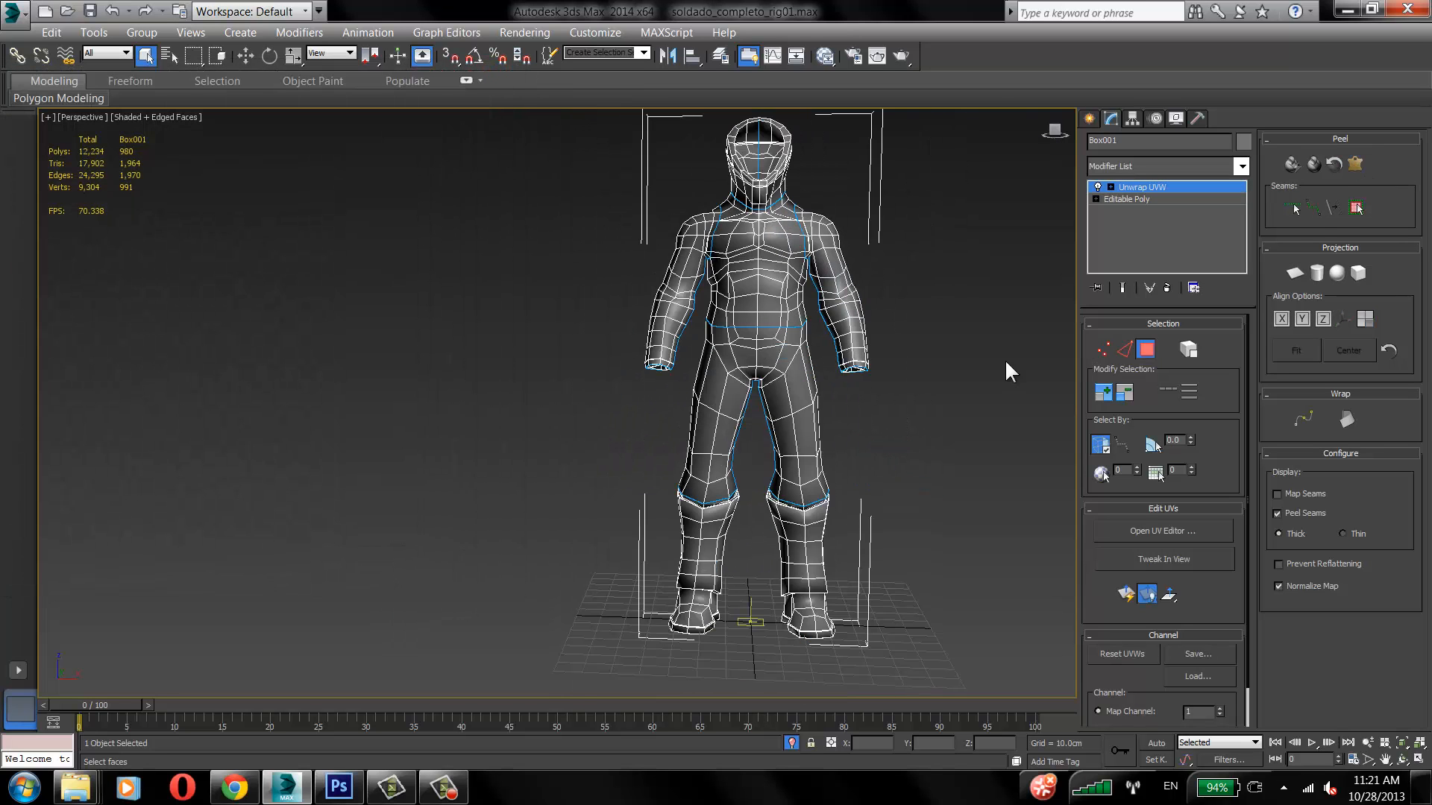
{"action": "middle_click_drag", "start_coordinate": [840, 415], "coordinate": [859, 448]}
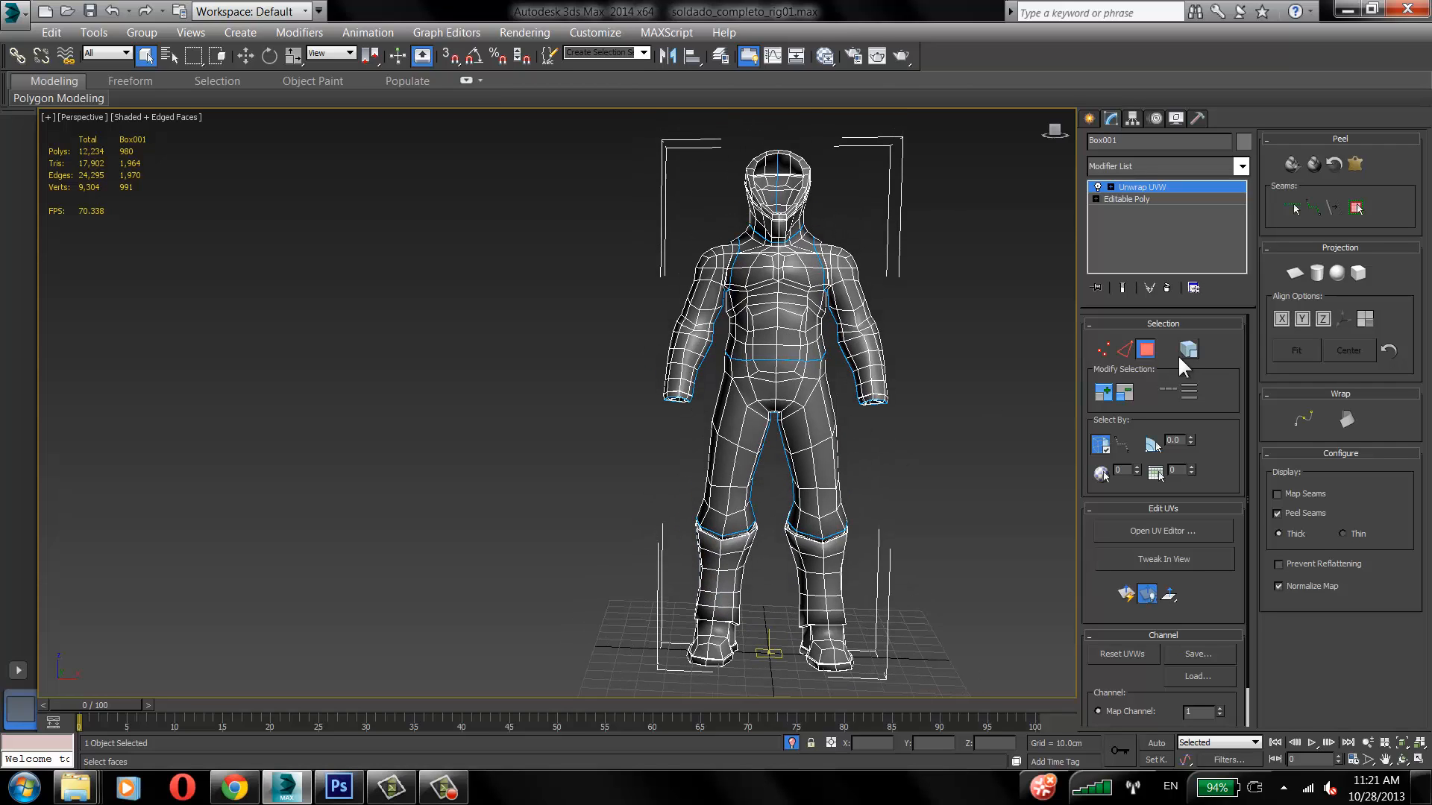
Step: Try selecting the whole body's faces with Ignore Backfacing on, and check the selection from several angles
{"action": "left_click", "coordinate": [1100, 441]}
{"action": "left_click_drag", "start_coordinate": [508, 714], "coordinate": [507, 713]}
{"action": "middle_click_drag", "start_coordinate": [715, 354], "coordinate": [792, 326], "text": "alt"}
{"action": "left_click", "coordinate": [891, 196]}
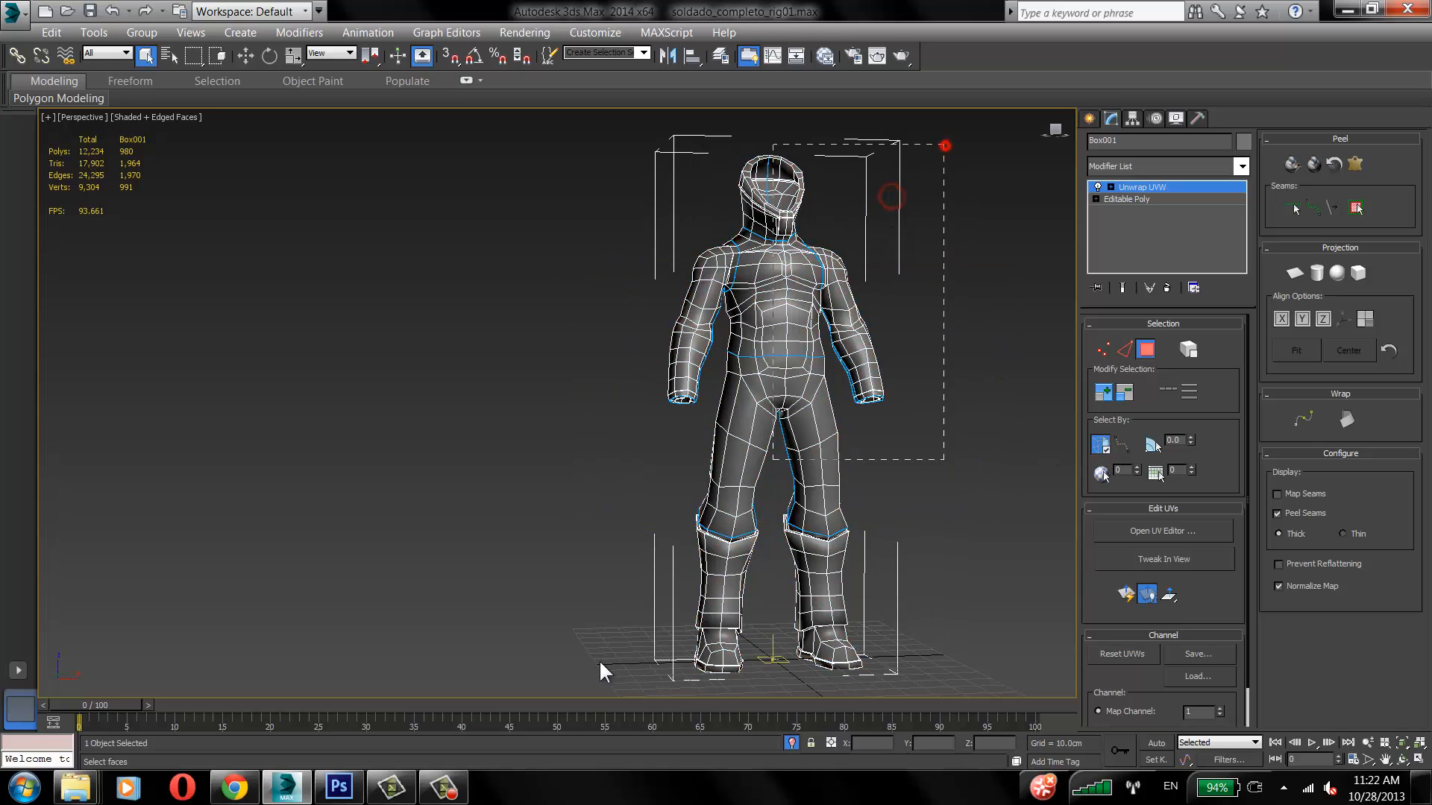
{"action": "left_click_drag", "start_coordinate": [601, 671], "coordinate": [599, 673]}
{"action": "middle_click_drag", "start_coordinate": [694, 401], "coordinate": [572, 401], "text": "alt"}
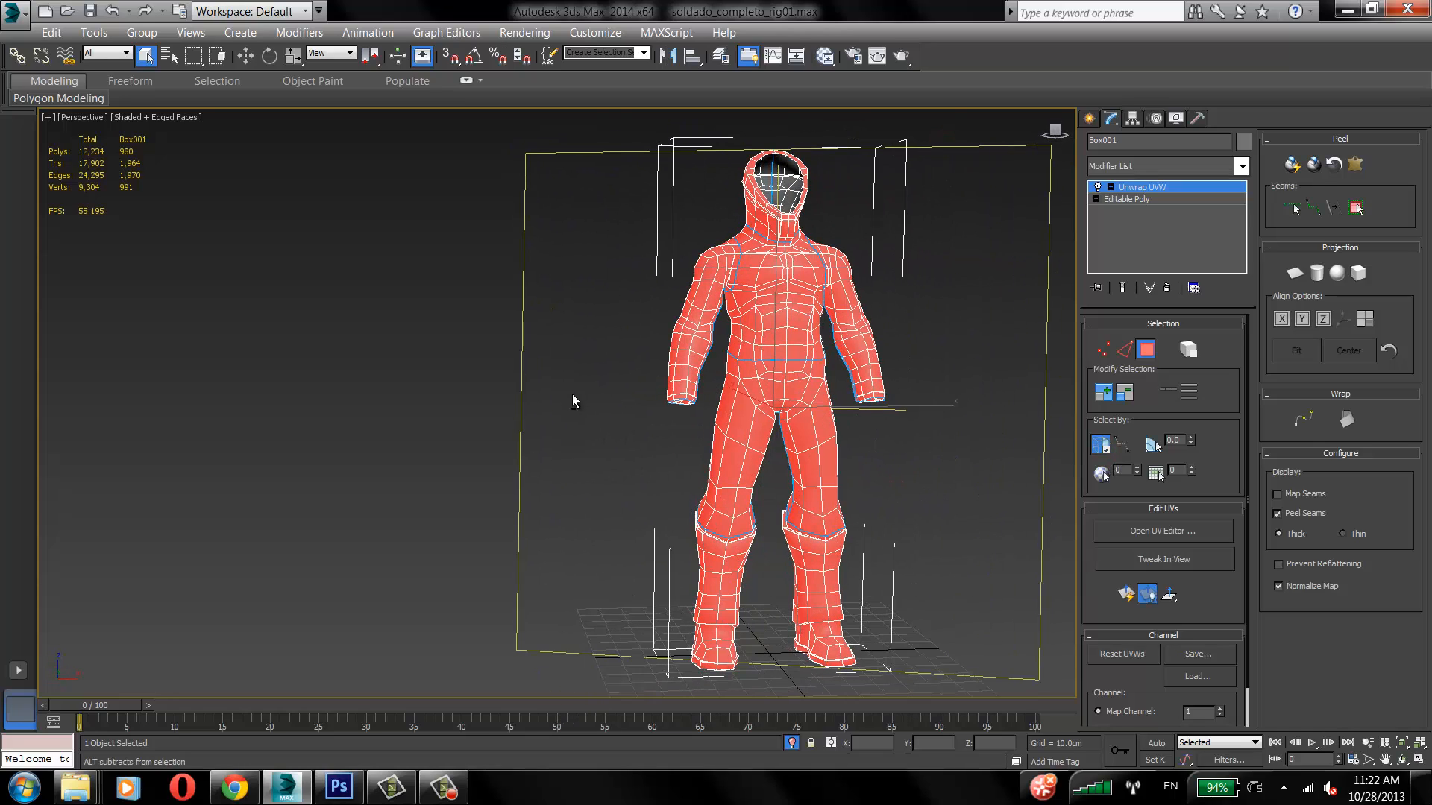
{"action": "middle_click_drag", "start_coordinate": [990, 424], "coordinate": [965, 240], "text": "alt"}
Step: Turn off Ignore Backfacing and select the body's faces through the whole mesh
{"action": "left_click", "coordinate": [965, 240]}
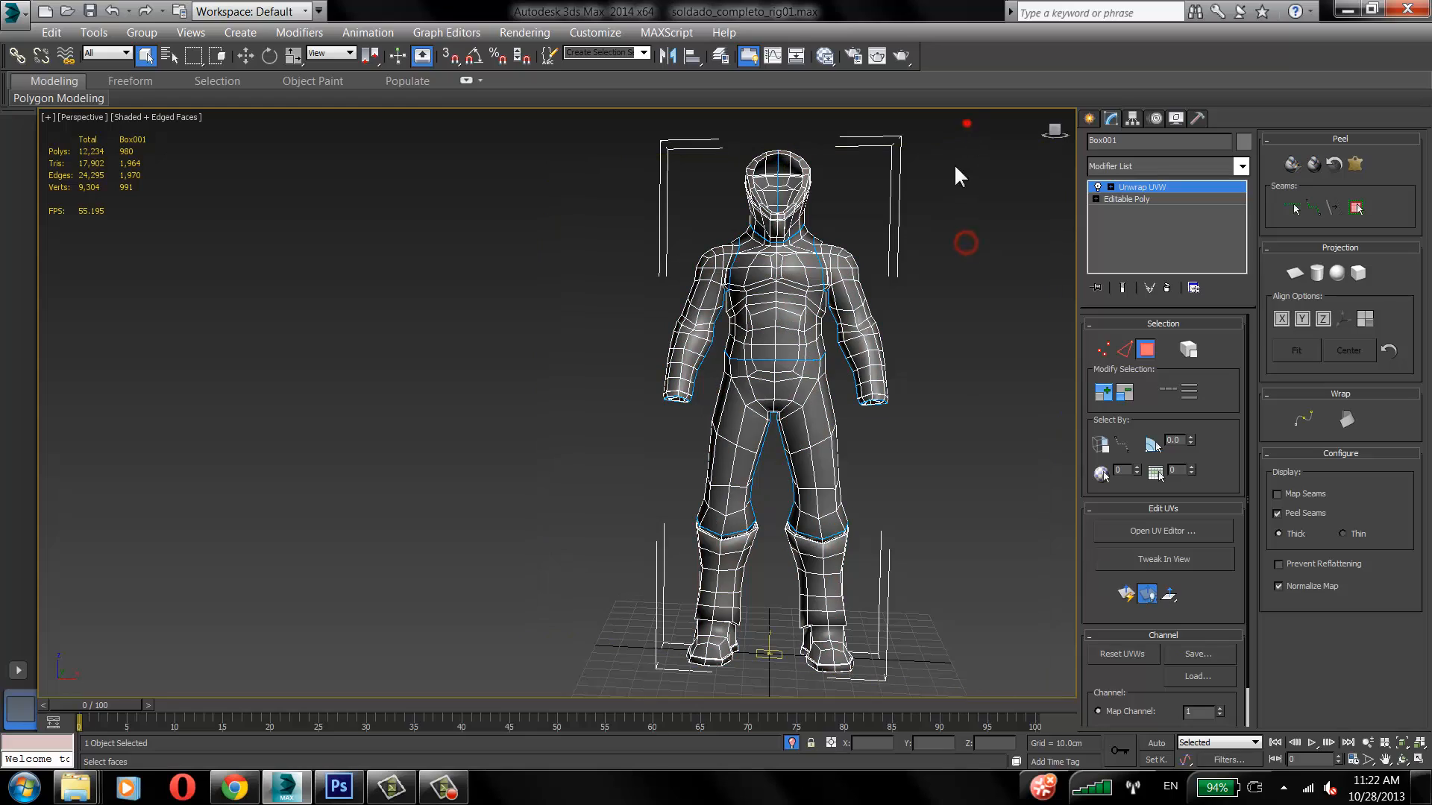
{"action": "left_click_drag", "start_coordinate": [533, 762], "coordinate": [534, 760]}
{"action": "middle_click_drag", "start_coordinate": [647, 483], "coordinate": [714, 477], "text": "alt"}
{"action": "middle_click_drag", "start_coordinate": [819, 302], "coordinate": [722, 344], "text": "alt"}
Step: Open the Pelt Map for the left arm, start the pelt simulation and commit it
{"action": "left_click", "coordinate": [1355, 166]}
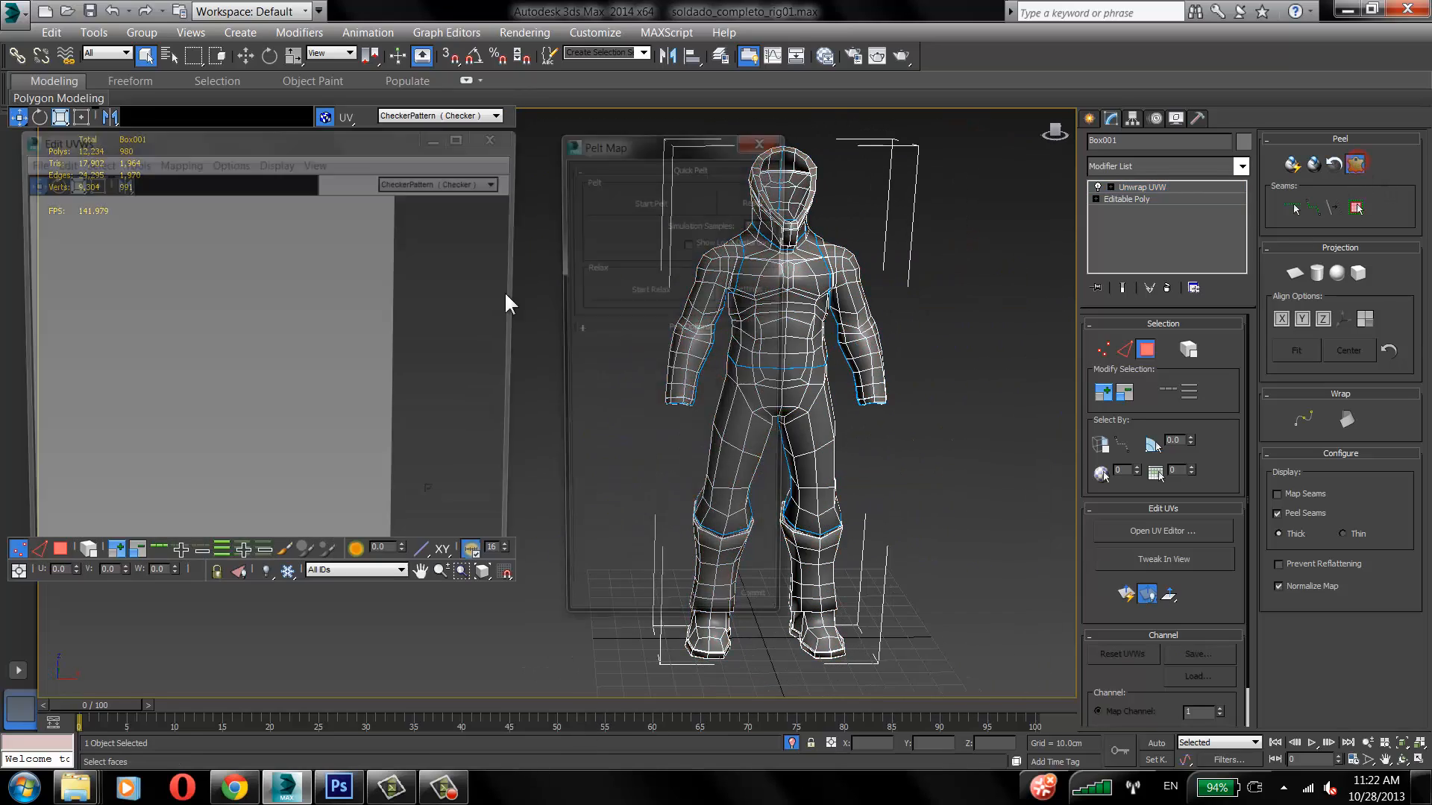
{"action": "left_click", "coordinate": [872, 176]}
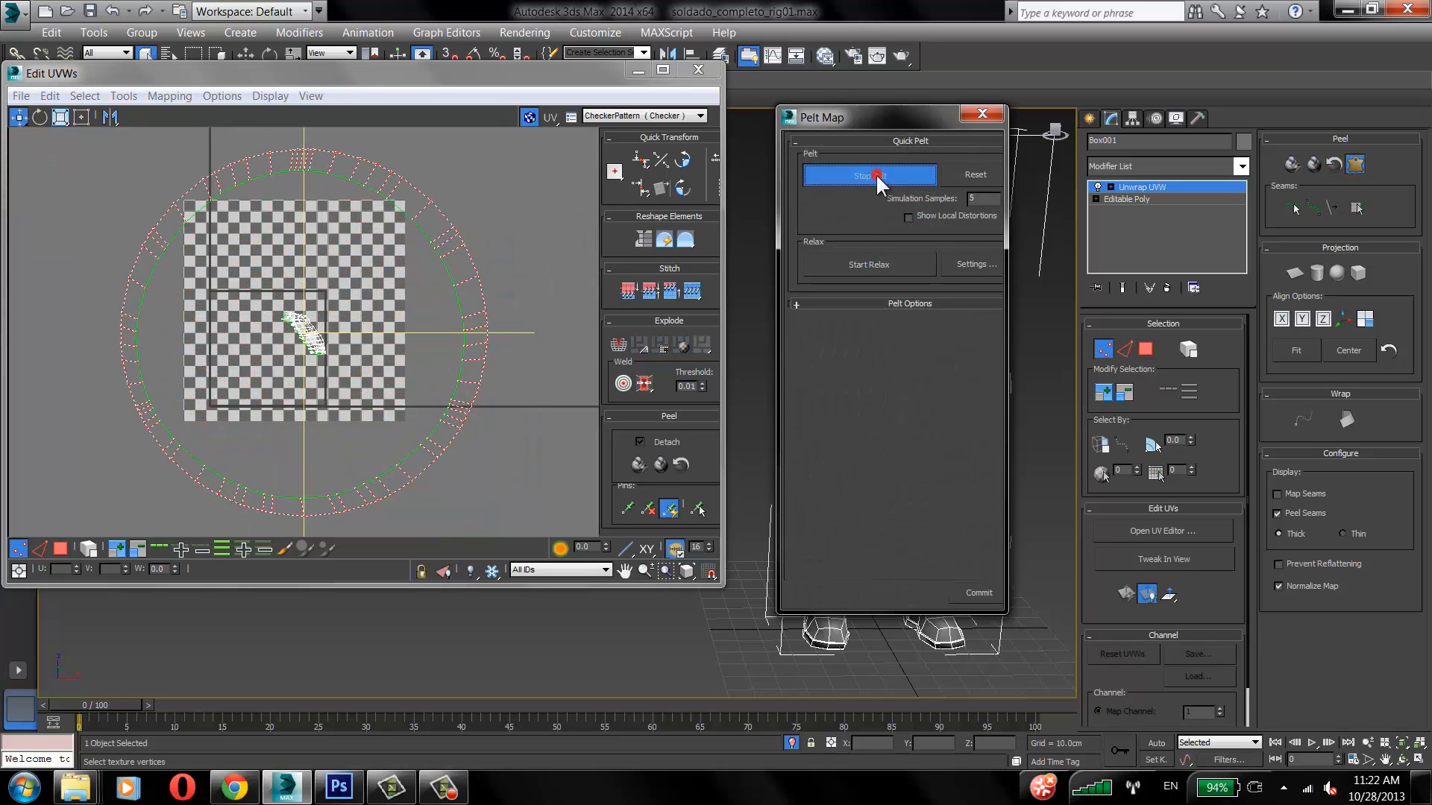
{"action": "left_click", "coordinate": [977, 593]}
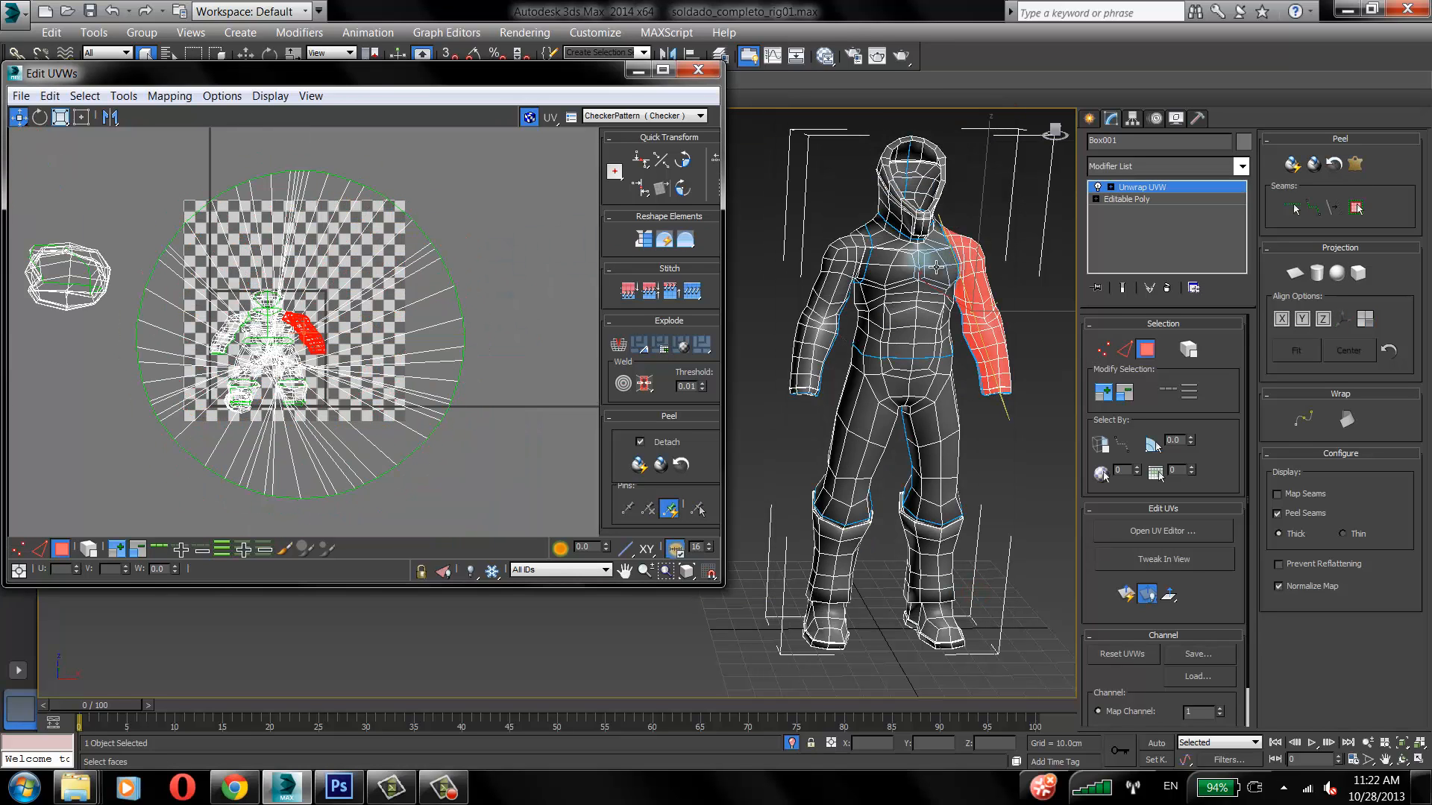
Step: Examine the selected left arm on the model and its matching cluster in the UV layout
{"action": "scroll", "coordinate": [979, 378], "scroll_direction": "up", "scroll_amount": 4}
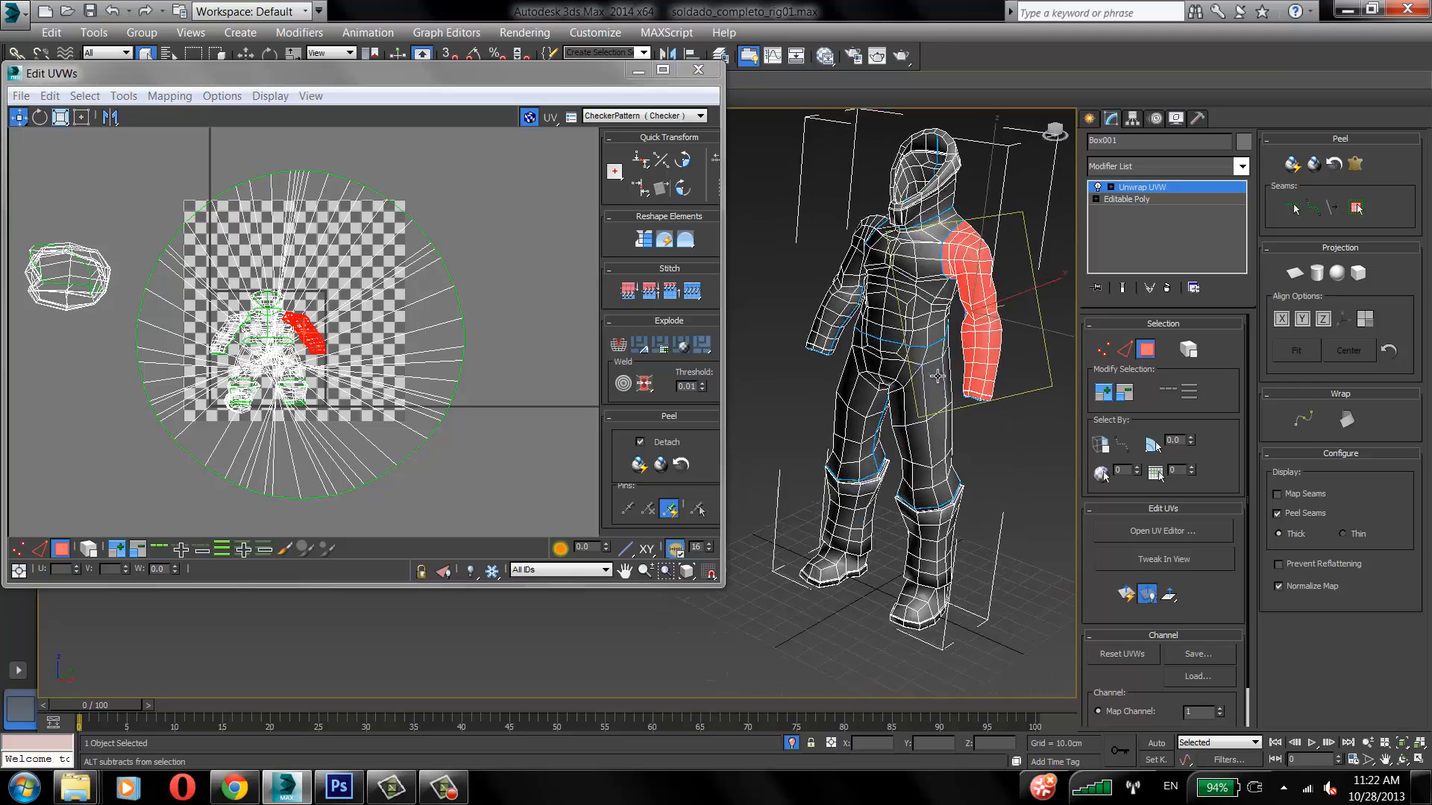
{"action": "middle_click_drag", "start_coordinate": [942, 376], "coordinate": [941, 328], "text": "alt"}
{"action": "scroll", "coordinate": [916, 287], "scroll_direction": "up", "scroll_amount": 3}
{"action": "scroll", "coordinate": [257, 394], "scroll_direction": "up", "scroll_amount": 6}
{"action": "middle_click_drag", "start_coordinate": [312, 342], "coordinate": [81, 457]}
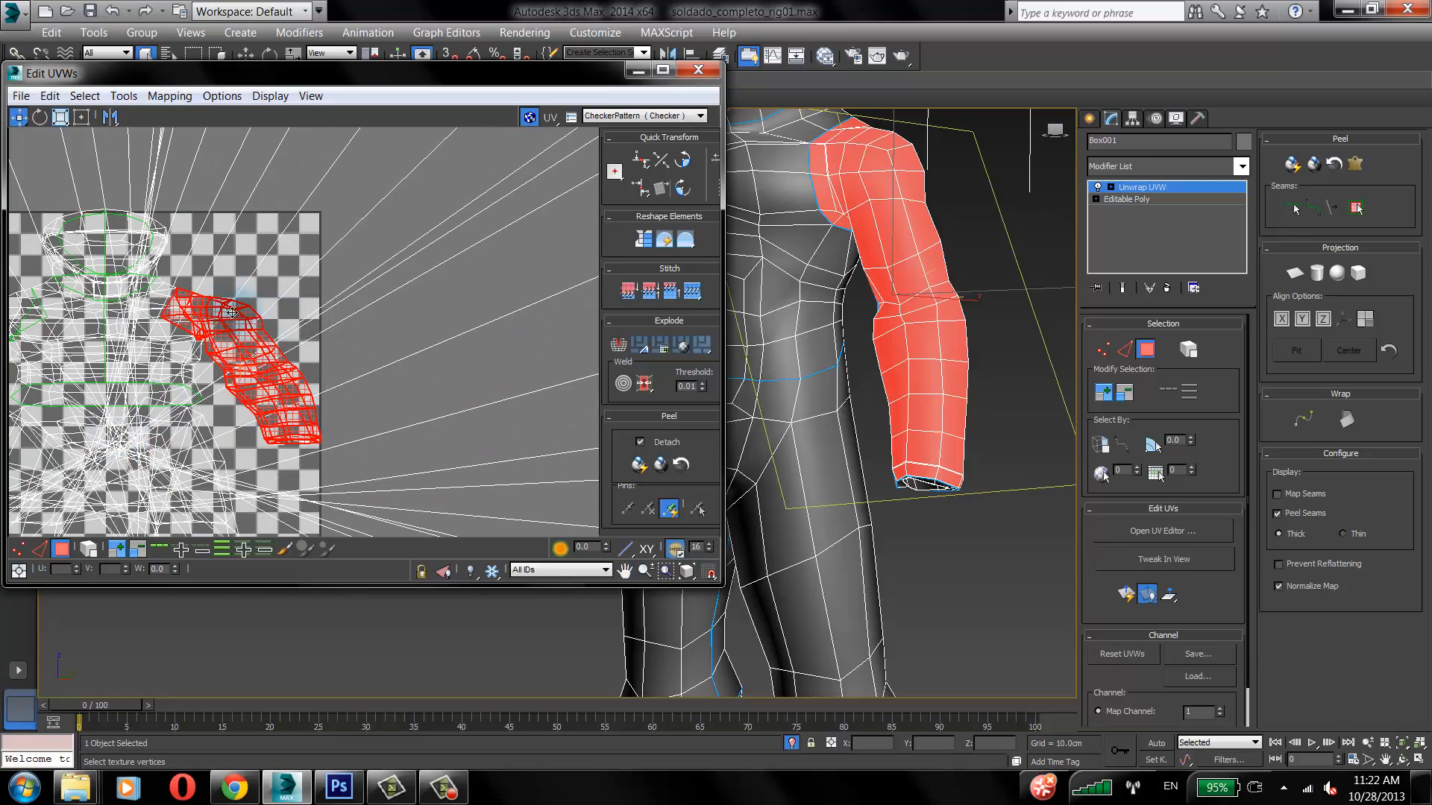
{"action": "middle_click_drag", "start_coordinate": [312, 314], "coordinate": [342, 357]}
{"action": "scroll", "coordinate": [375, 309], "scroll_direction": "down", "scroll_amount": 6}
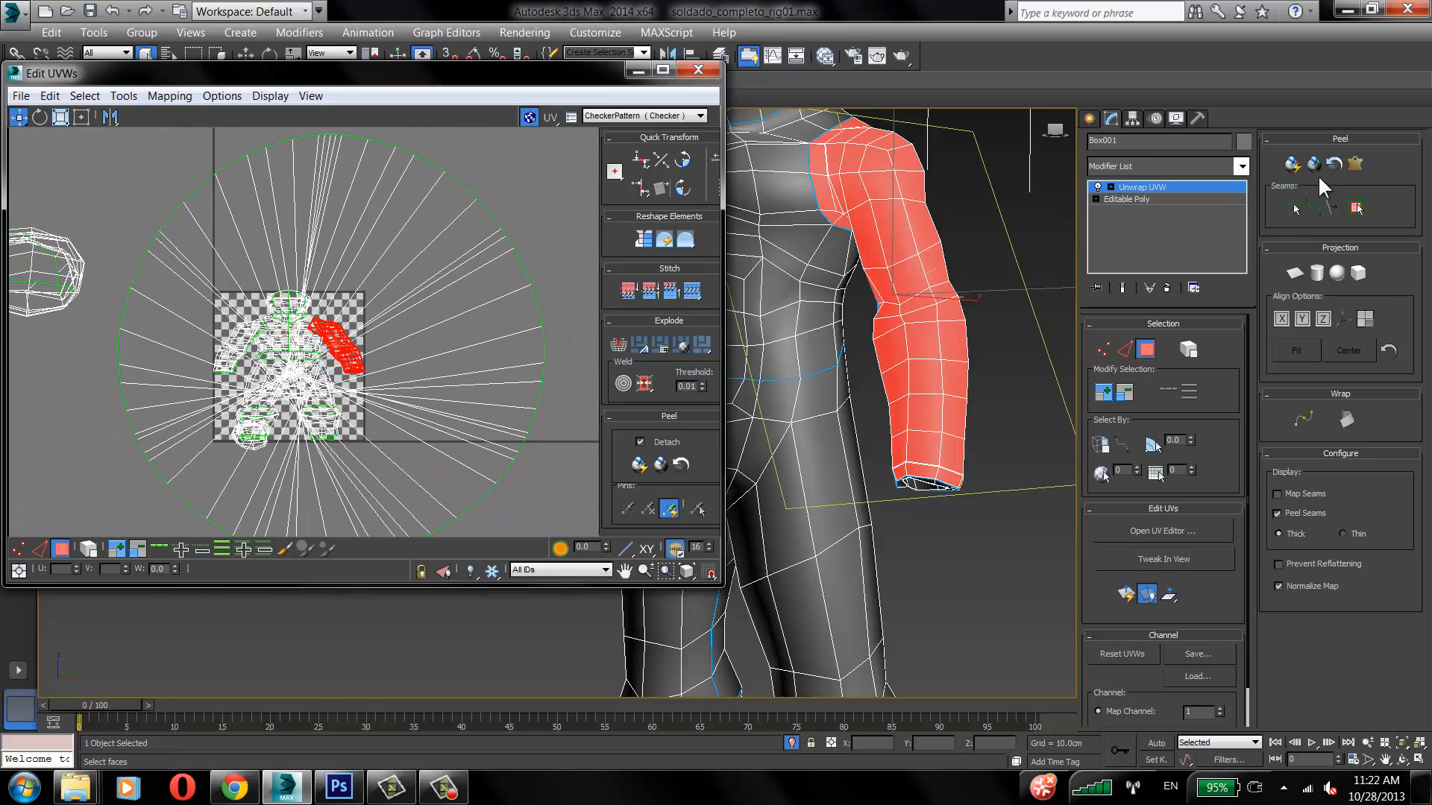
Step: Open the Pelt Map for the selected arm again and hide the checker background in the UV layout
{"action": "left_click", "coordinate": [1355, 164]}
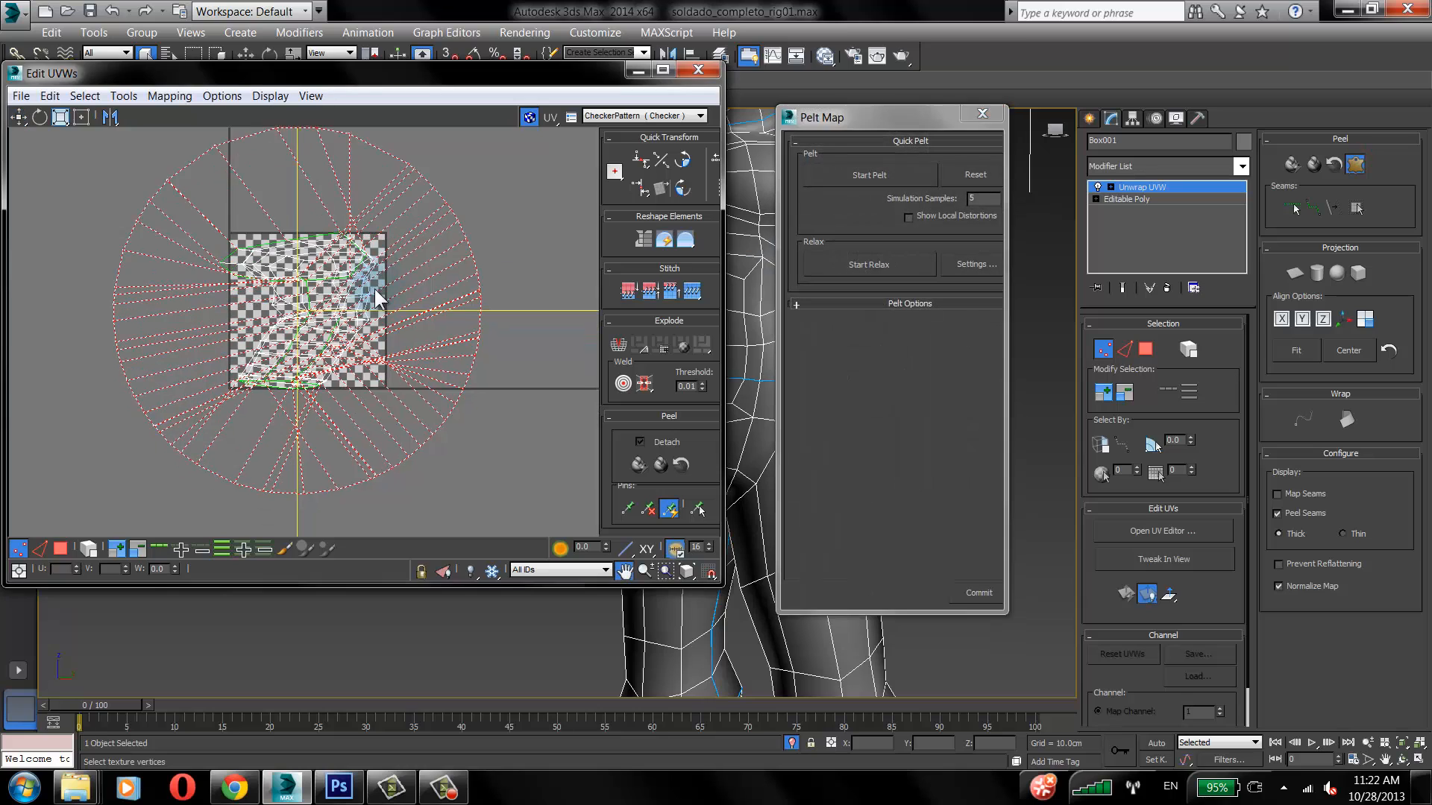
{"action": "key", "text": "F9"}
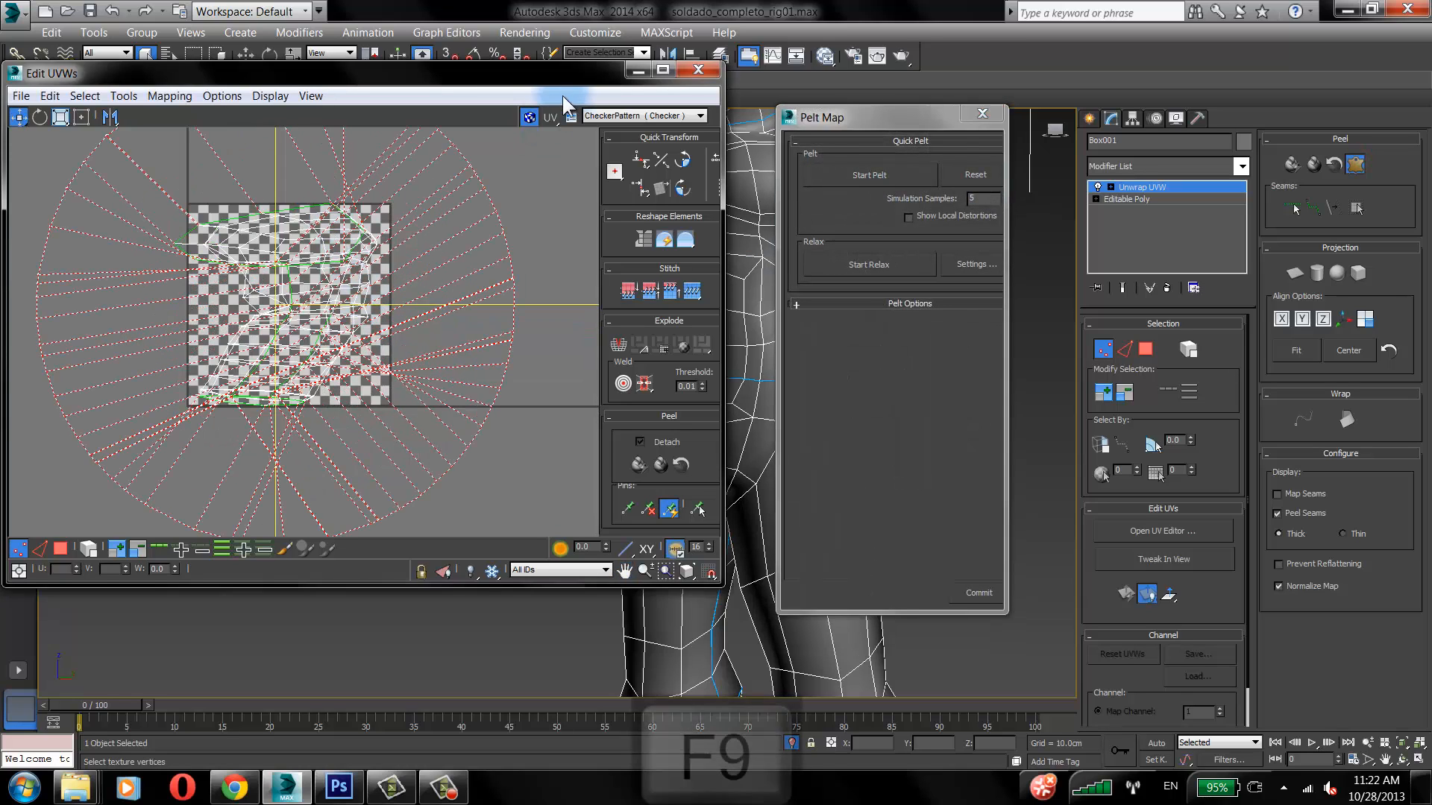
{"action": "left_click", "coordinate": [530, 116]}
{"action": "middle_click_drag", "start_coordinate": [280, 237], "coordinate": [320, 225]}
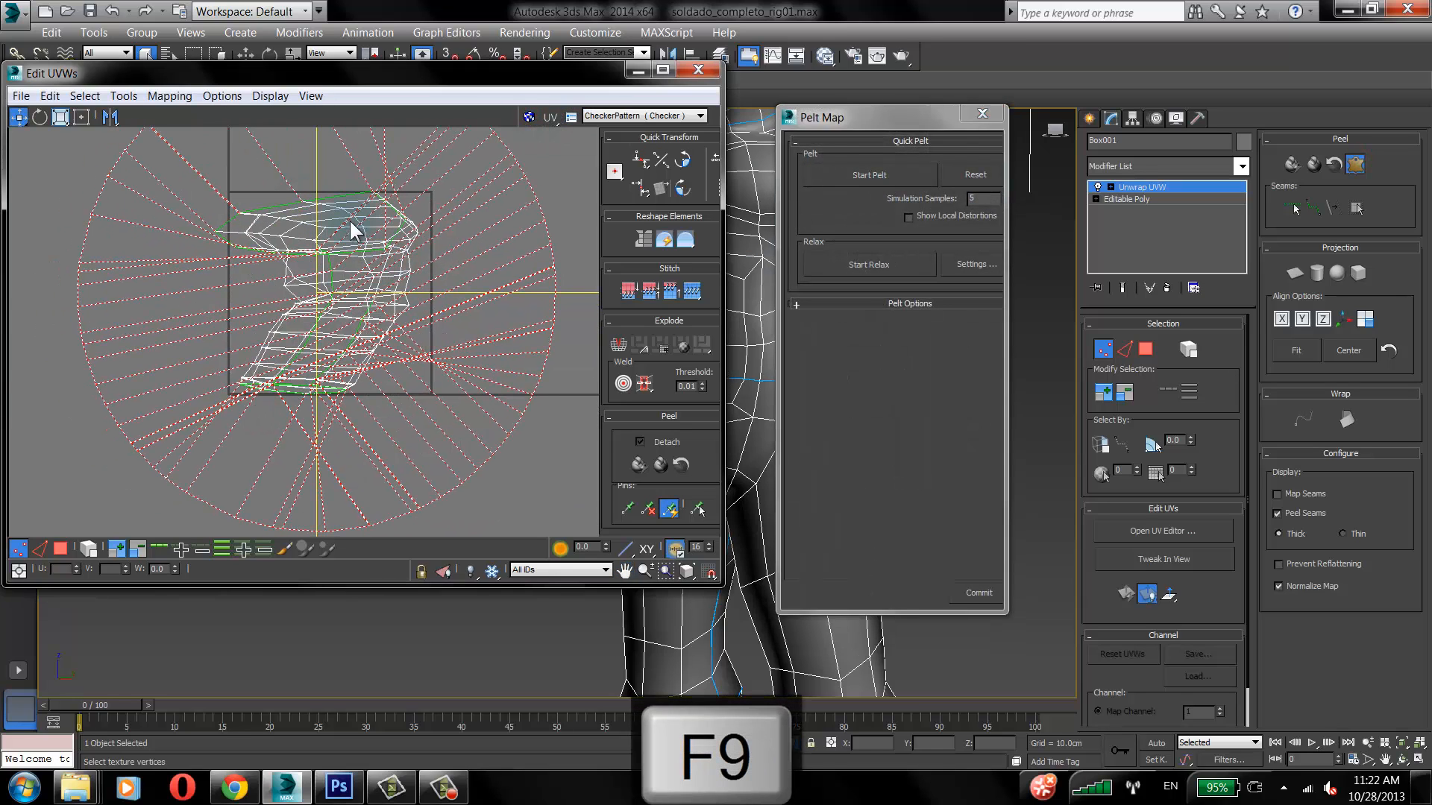
{"action": "middle_click_drag", "start_coordinate": [327, 365], "coordinate": [334, 390]}
{"action": "scroll", "coordinate": [333, 382], "scroll_direction": "up", "scroll_amount": 3}
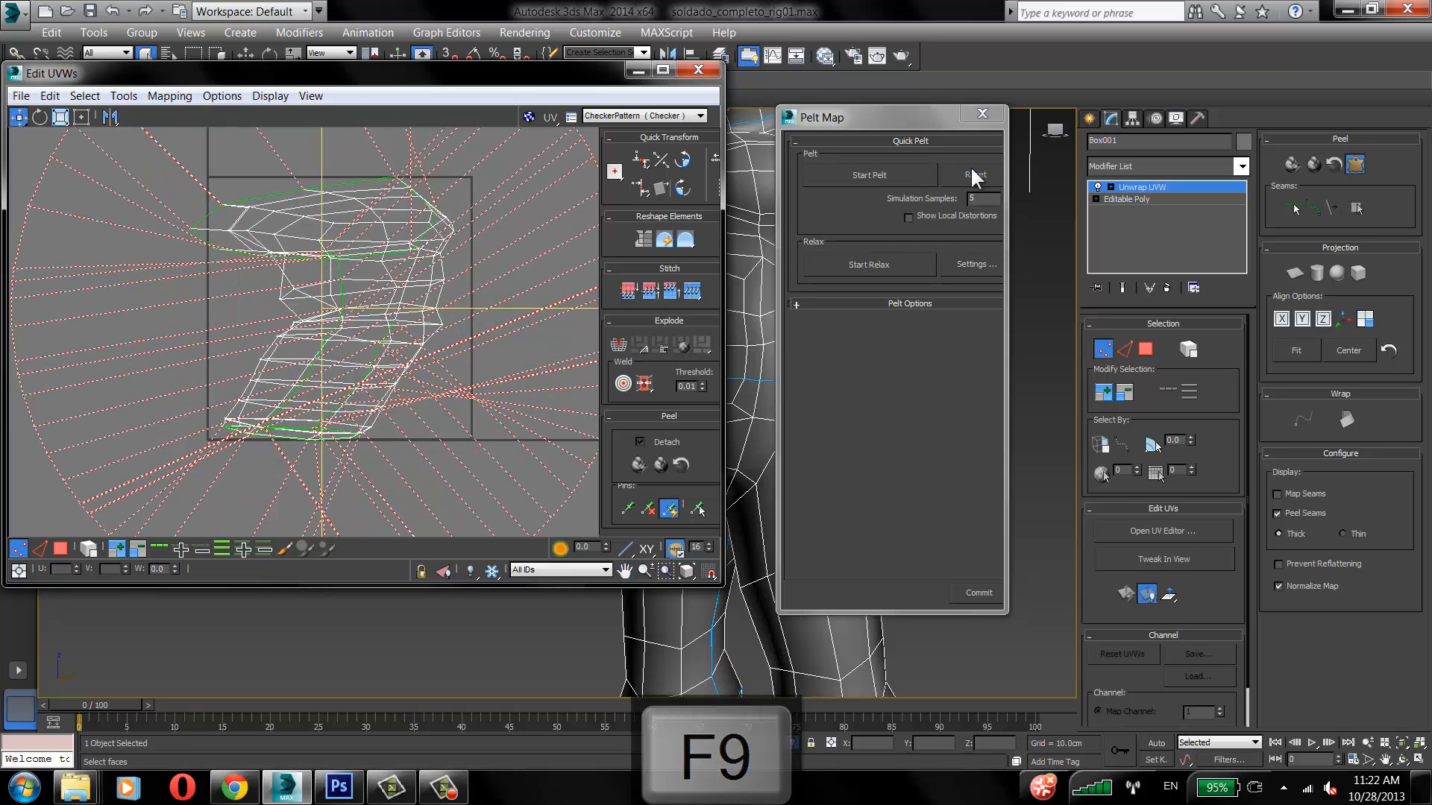
Step: Run the pelt simulation to stretch the arm's UVs out flat, and stop it
{"action": "left_click", "coordinate": [899, 172]}
{"action": "left_click", "coordinate": [899, 175]}
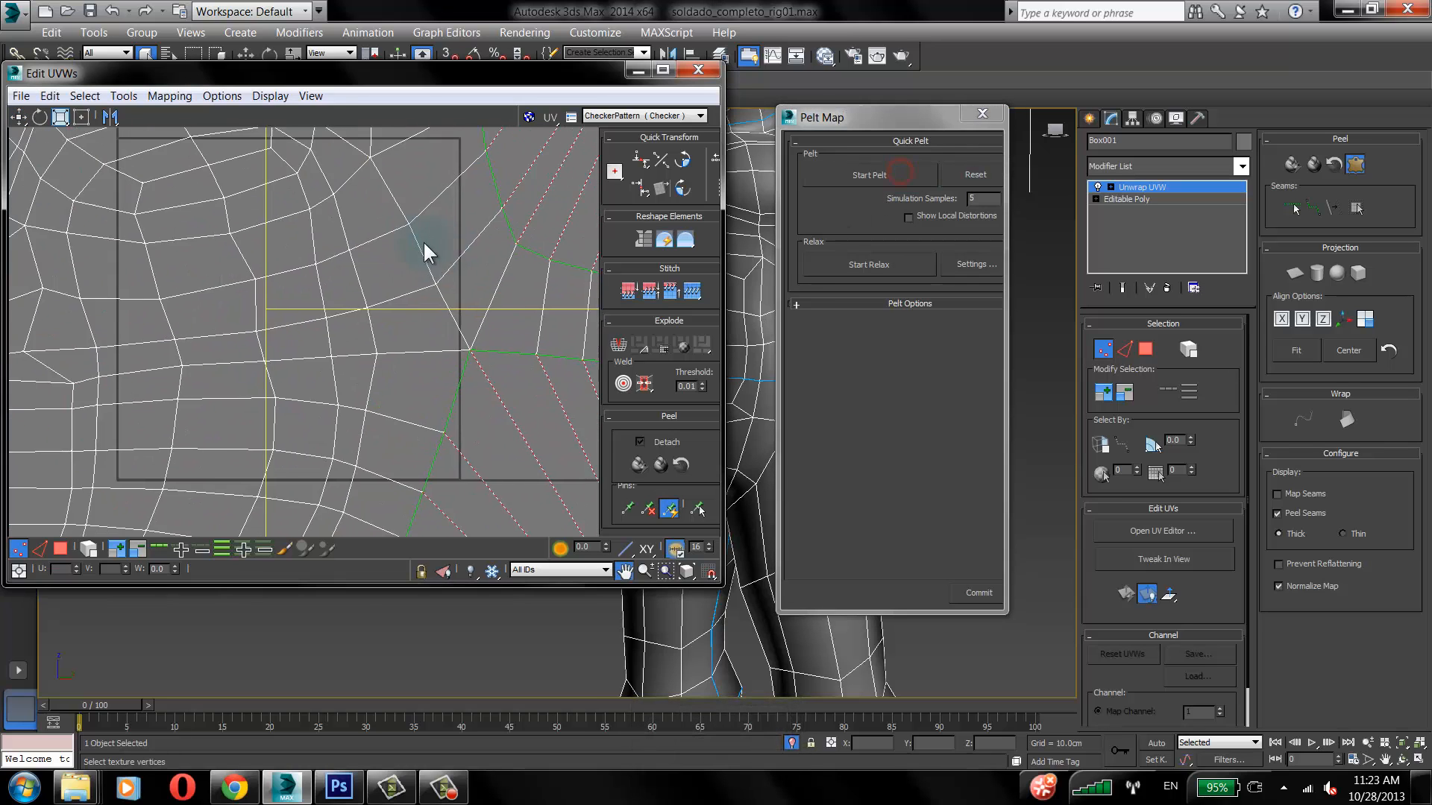
{"action": "scroll", "coordinate": [417, 243], "scroll_direction": "down", "scroll_amount": 3}
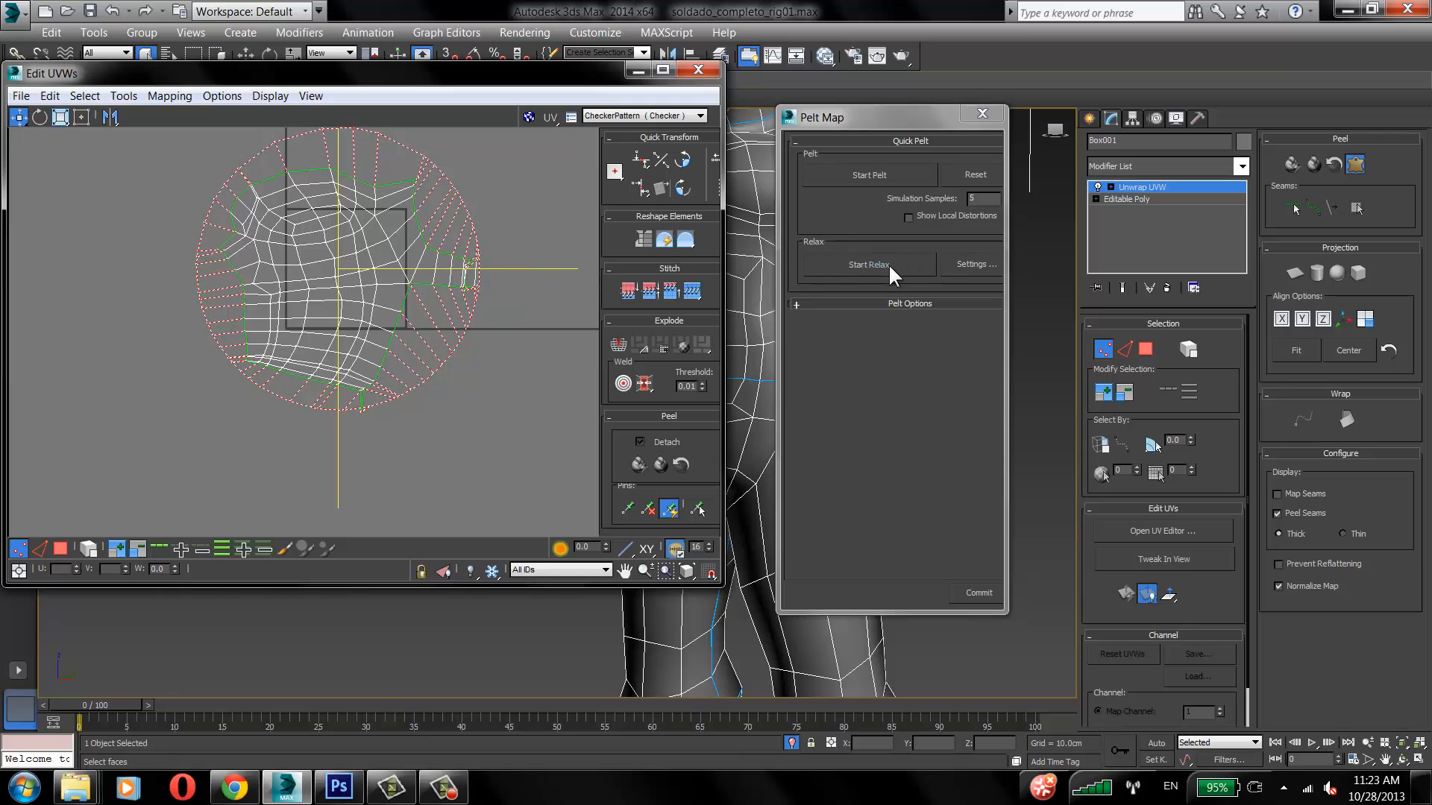
Step: Open the pelt's relax settings and set the method to Relax By Polygon Angles
{"action": "left_click", "coordinate": [969, 264]}
{"action": "left_click_drag", "start_coordinate": [201, 116], "coordinate": [1037, 157]}
{"action": "left_click", "coordinate": [998, 185]}
{"action": "left_click", "coordinate": [929, 203]}
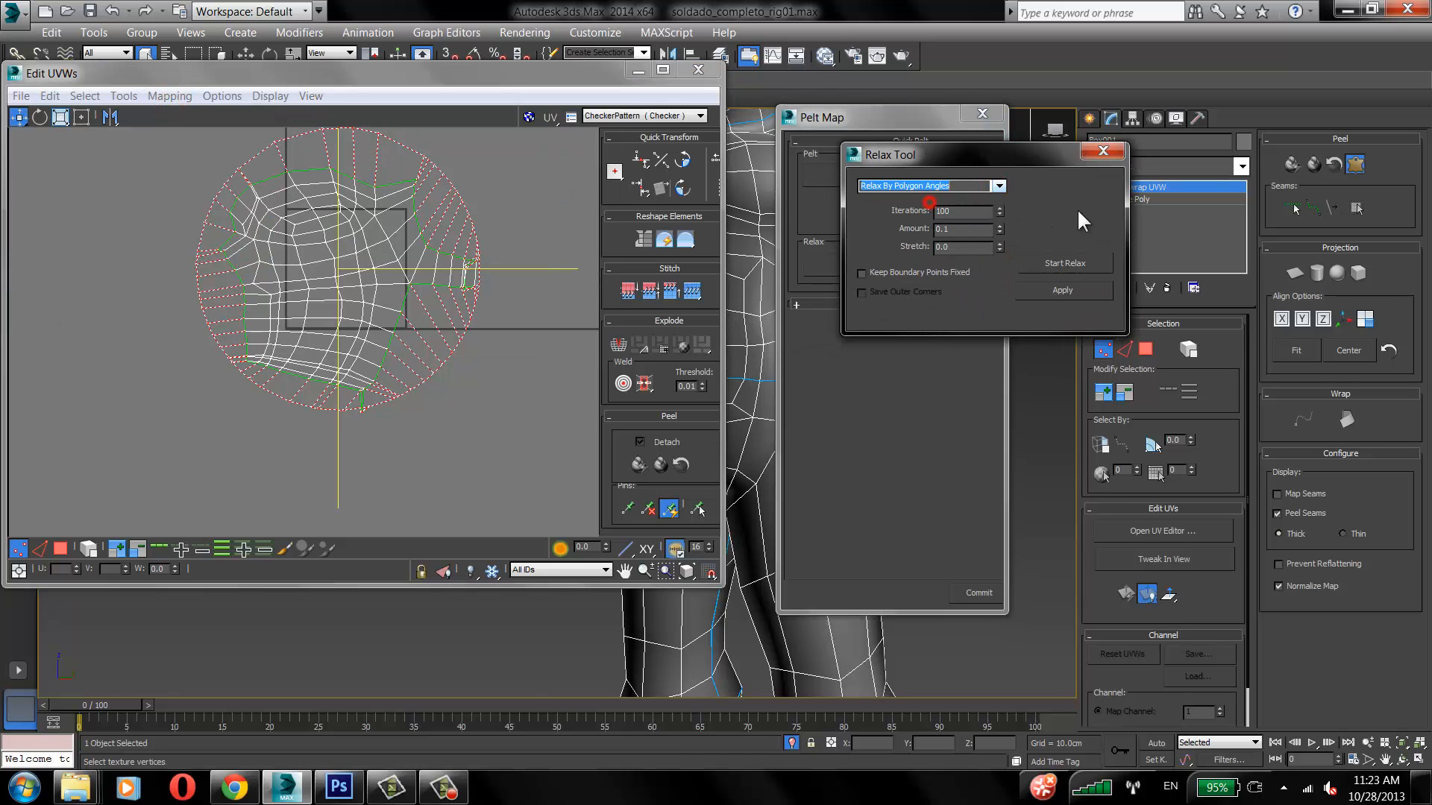
Step: Try relaxing the arm's pelt by polygon angles, apply it, and close the Pelt Map without committing
{"action": "left_click", "coordinate": [1081, 264]}
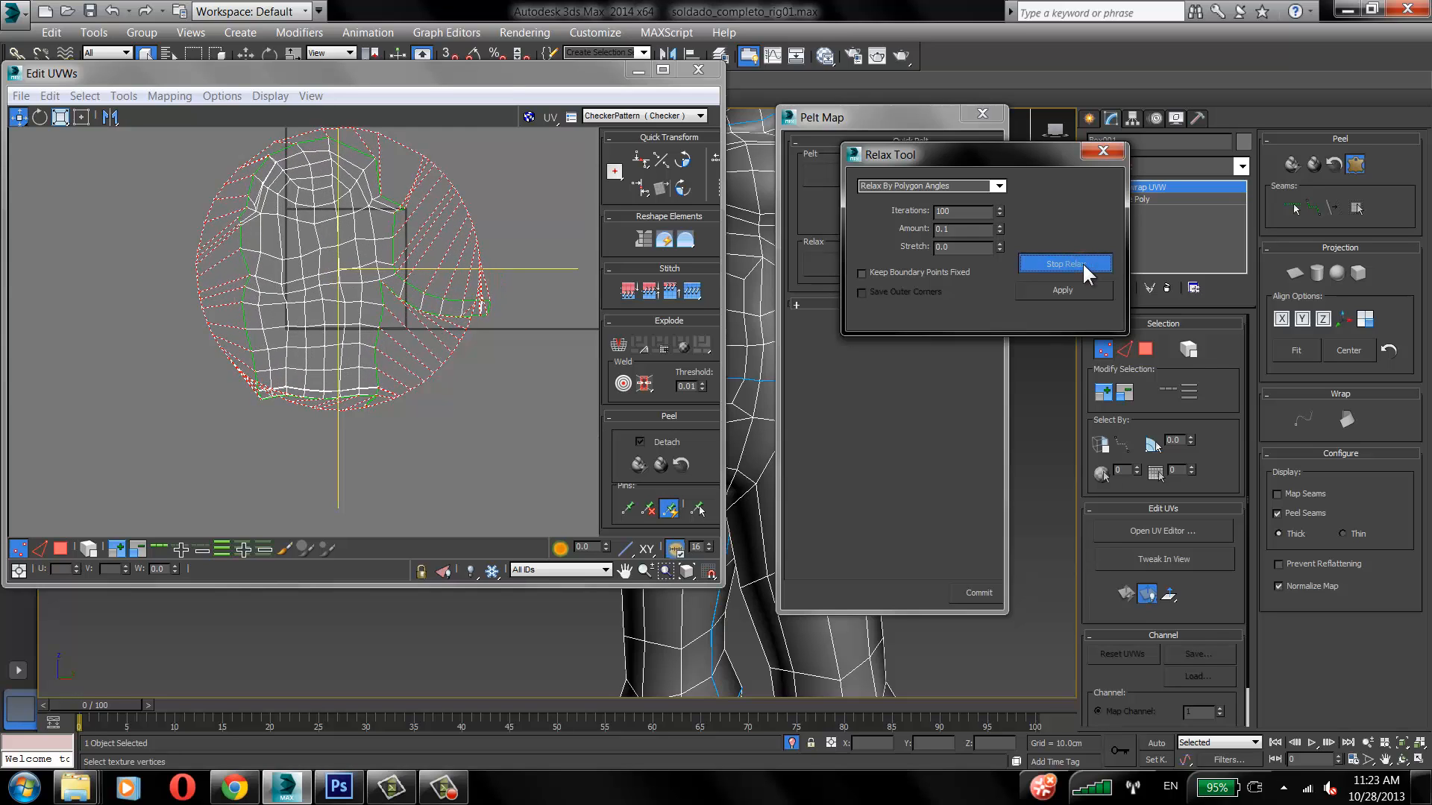
{"action": "left_click", "coordinate": [1081, 263]}
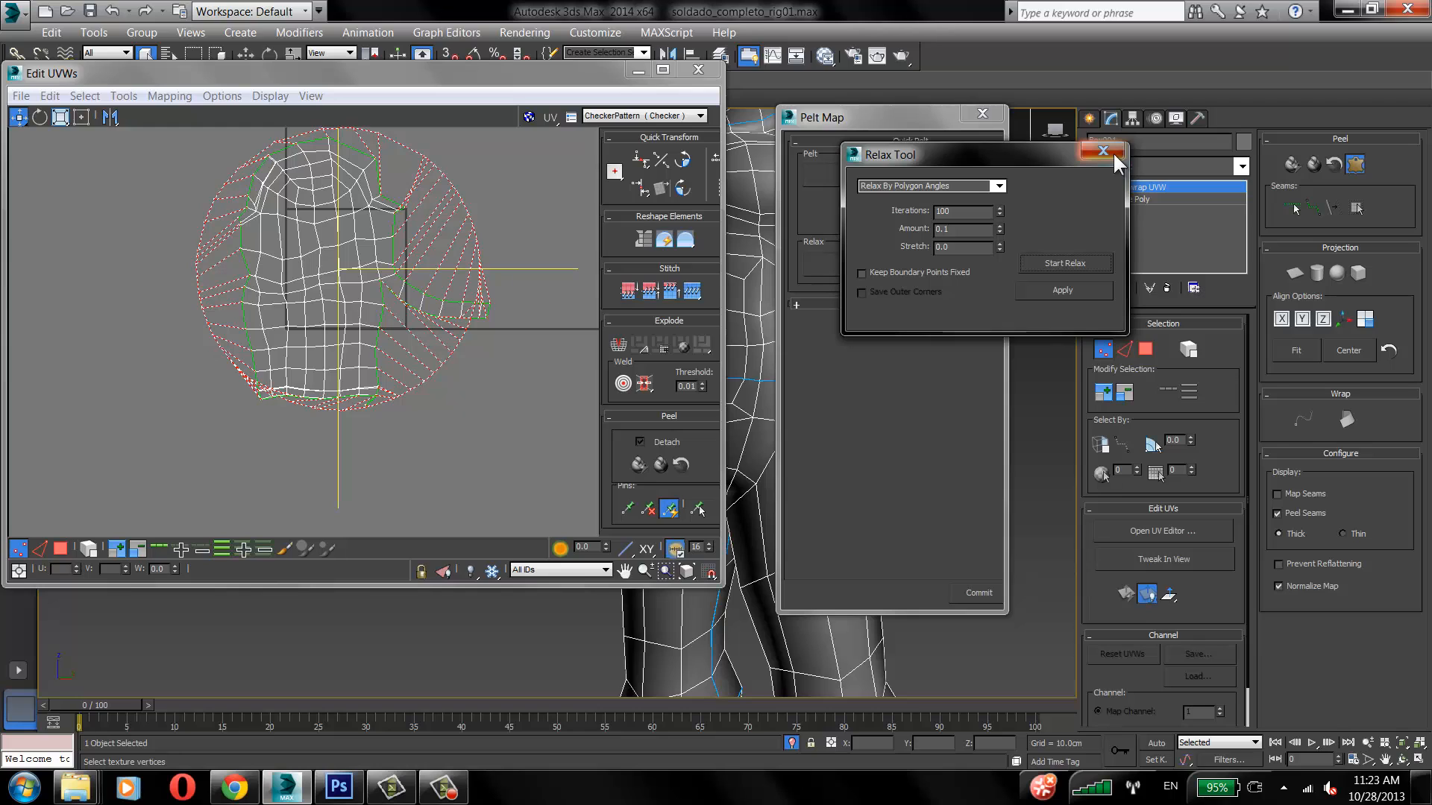
{"action": "left_click", "coordinate": [1071, 290]}
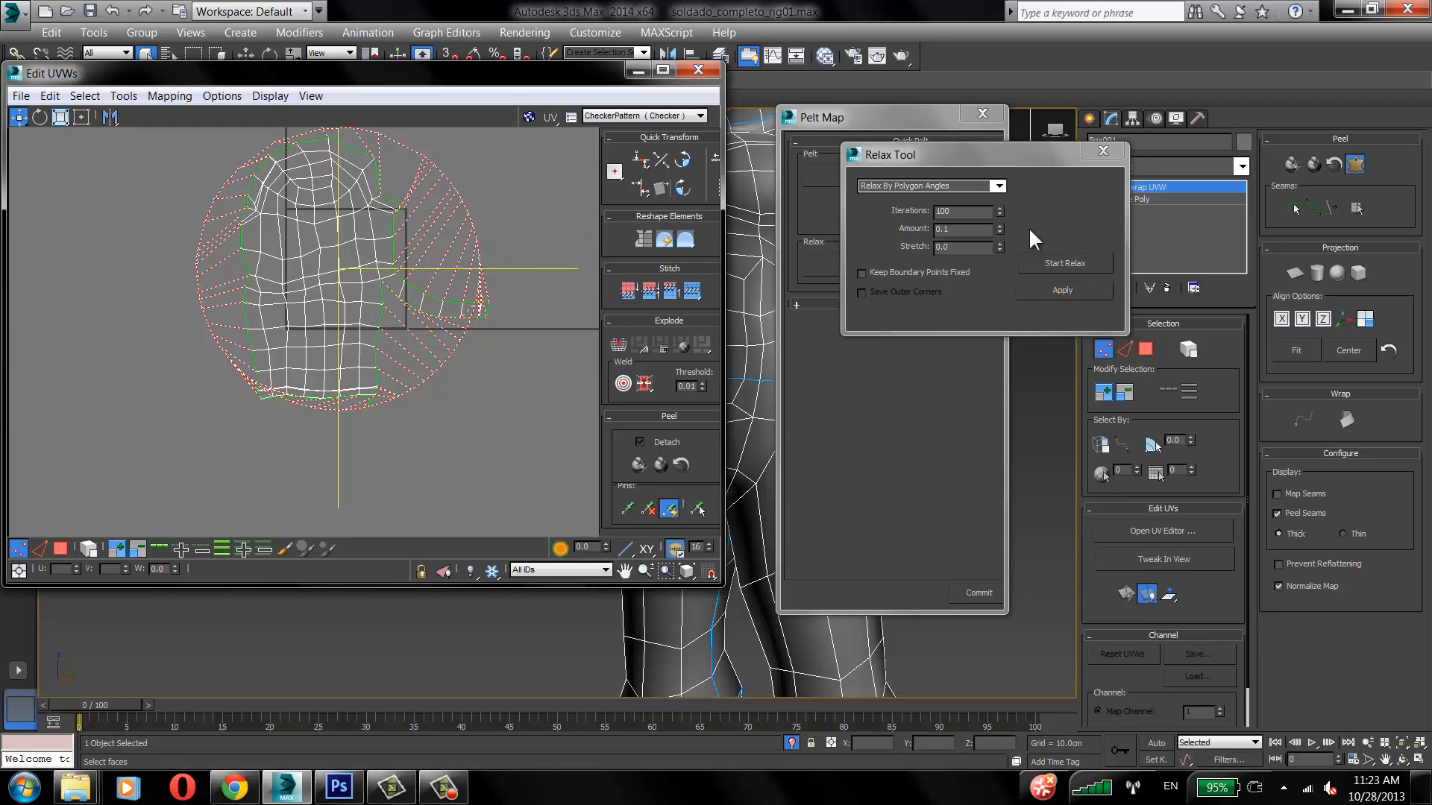
{"action": "left_click", "coordinate": [1103, 151]}
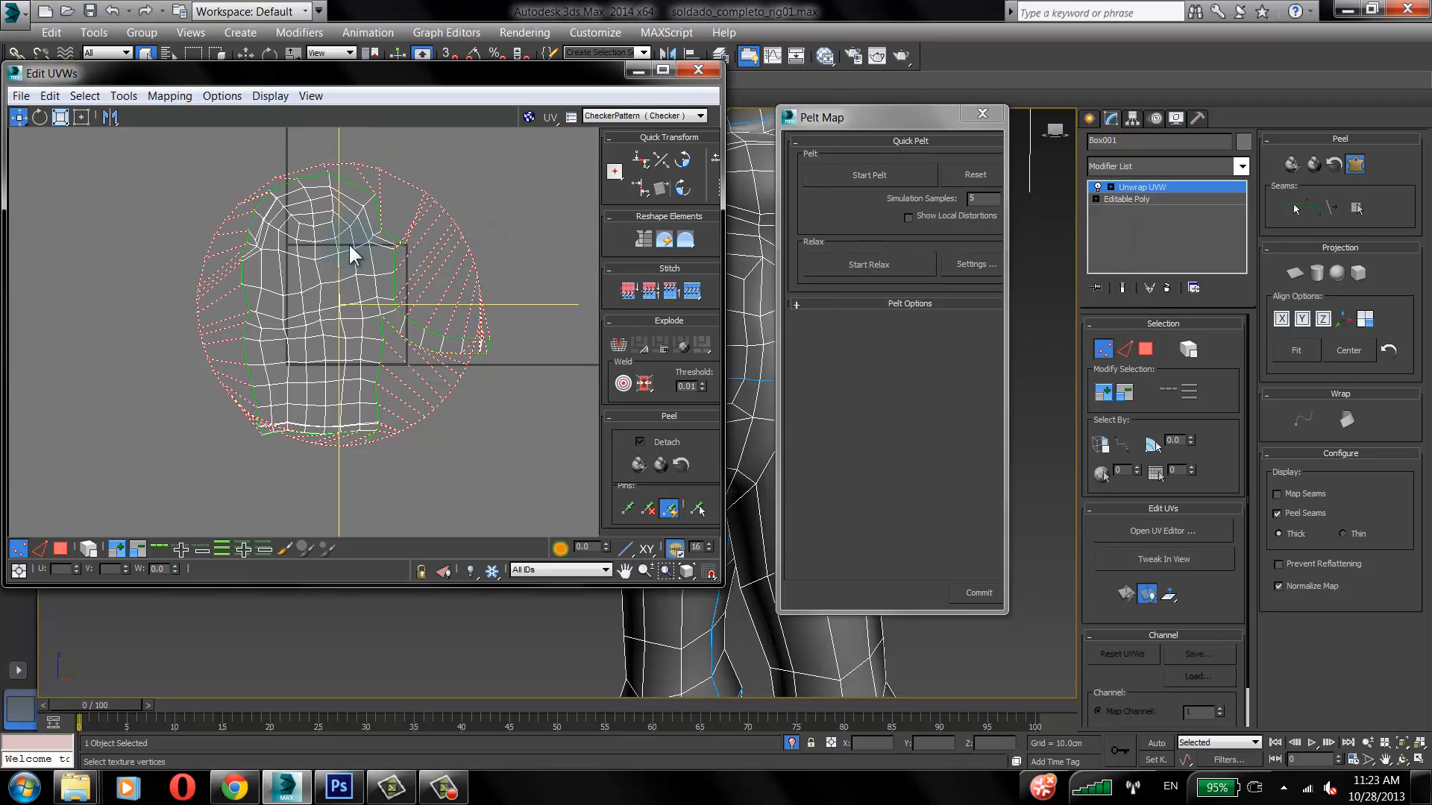
{"action": "middle_click_drag", "start_coordinate": [393, 227], "coordinate": [397, 252]}
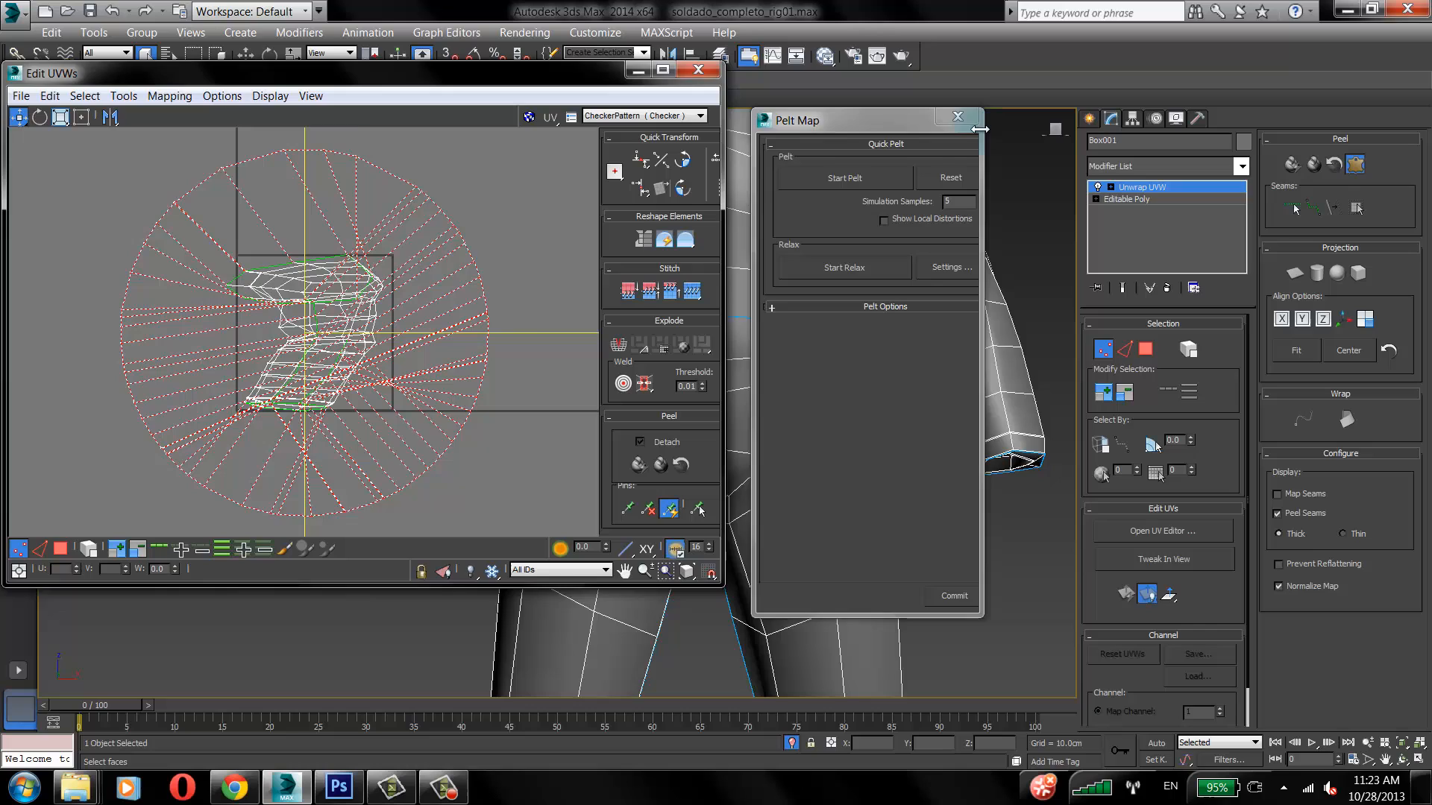
{"action": "left_click", "coordinate": [968, 121]}
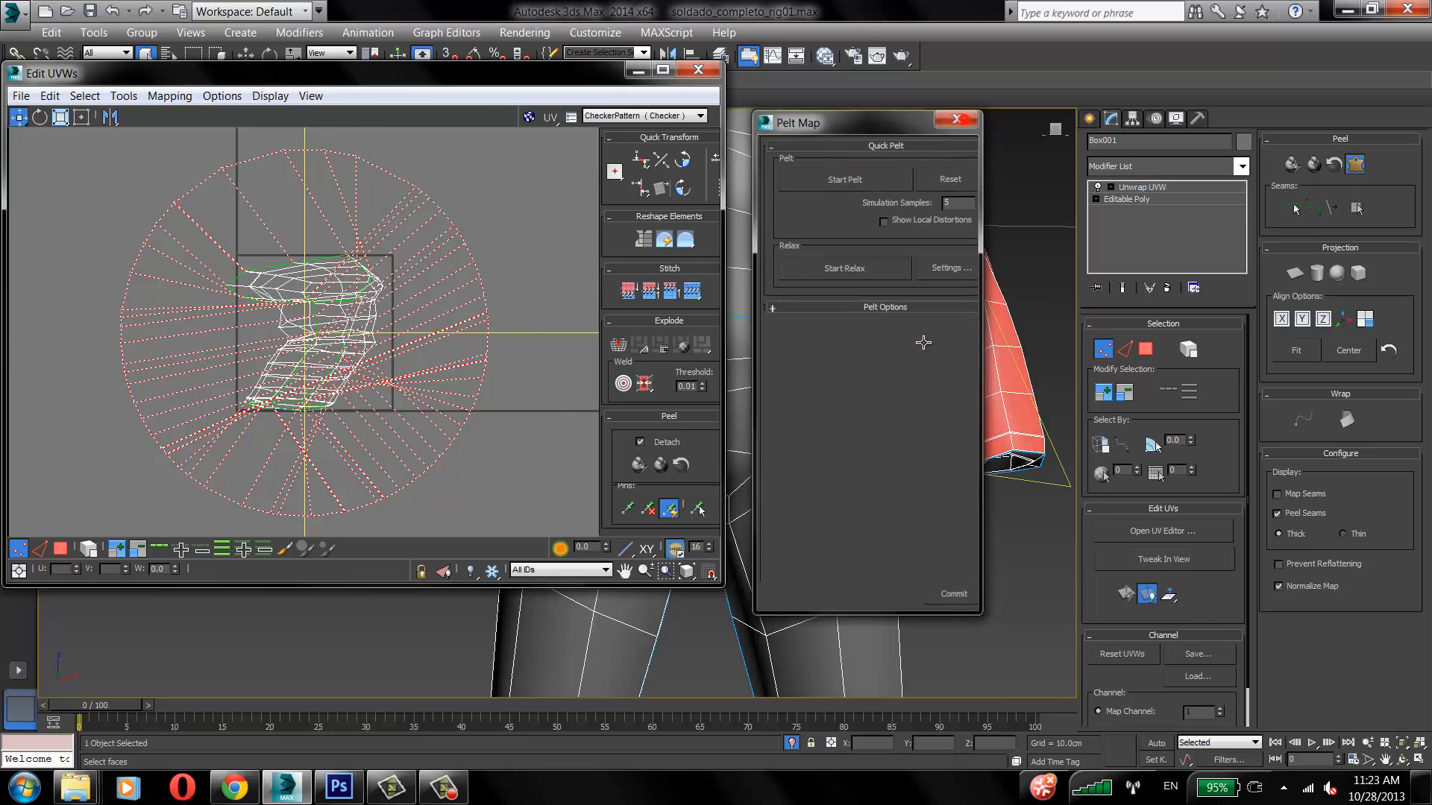
Step: Edit the arm's peel seams in wireframe display and remove the misplaced seam edges along its inner side
{"action": "scroll", "coordinate": [932, 313], "scroll_direction": "up", "scroll_amount": 8}
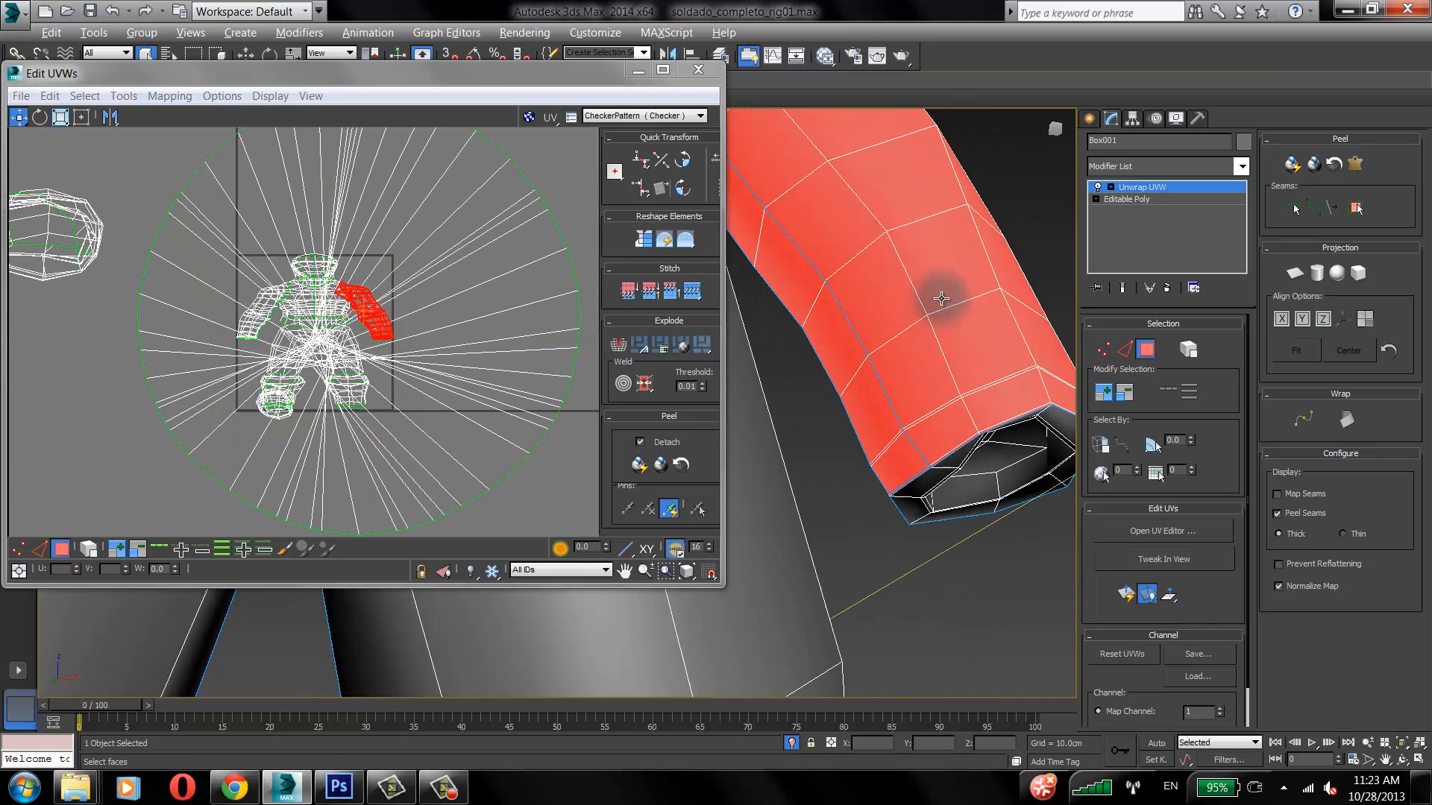
{"action": "left_click", "coordinate": [1292, 207]}
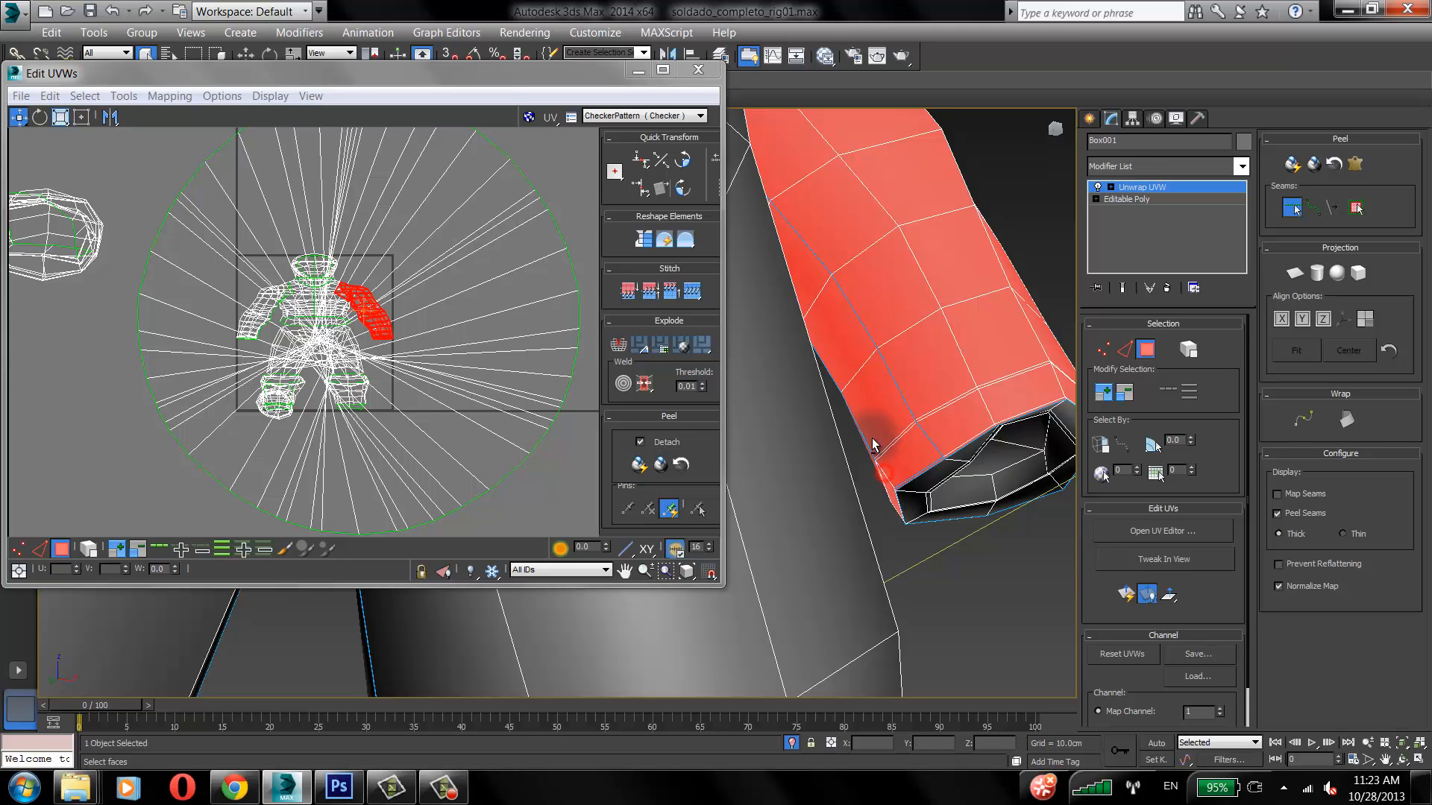
{"action": "left_click", "coordinate": [828, 375]}
{"action": "middle_click_drag", "start_coordinate": [850, 367], "coordinate": [880, 408], "text": "alt"}
{"action": "scroll", "coordinate": [883, 453], "scroll_direction": "down", "scroll_amount": 5}
{"action": "key", "text": "F3"}
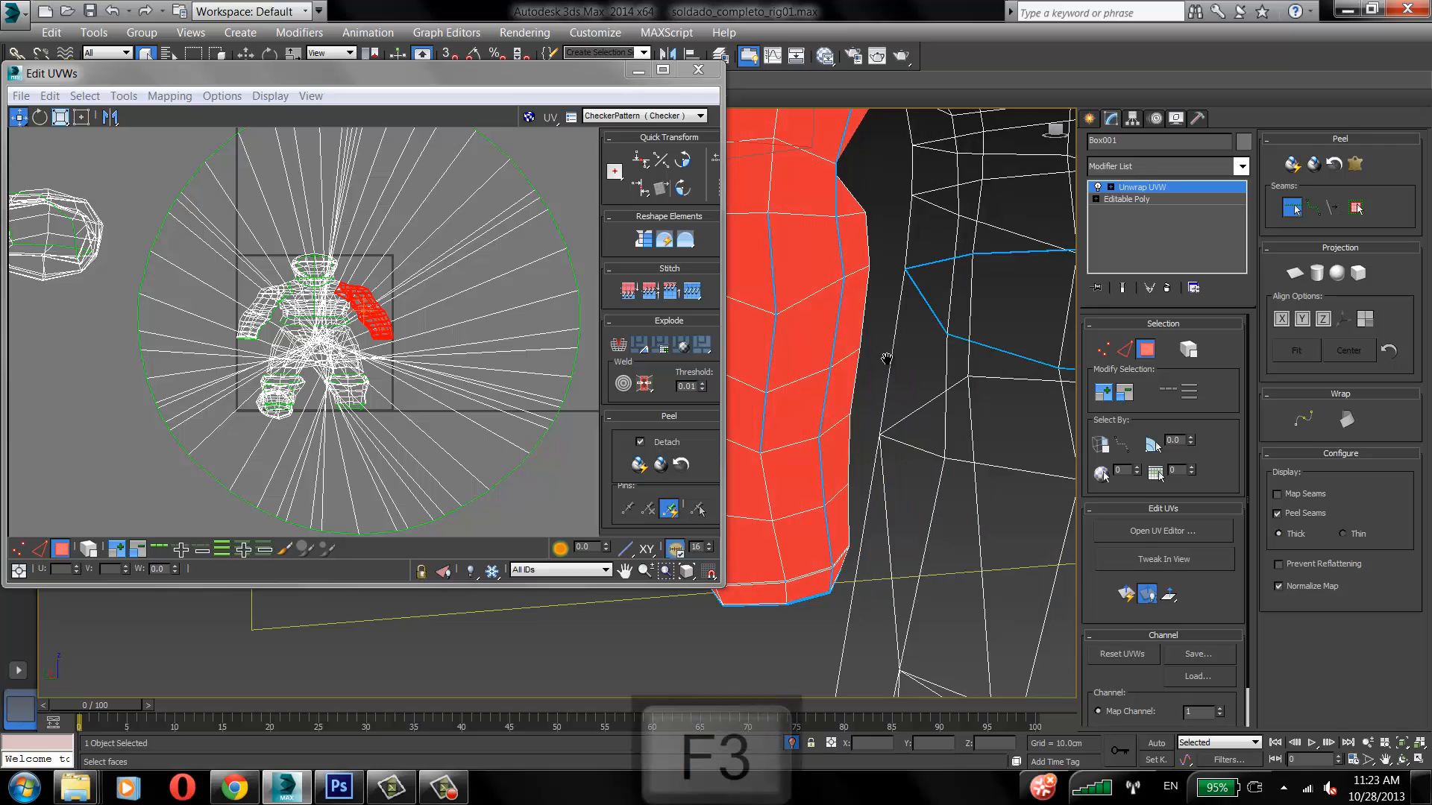
{"action": "middle_click_drag", "start_coordinate": [882, 343], "coordinate": [865, 373], "text": "alt"}
{"action": "left_click", "coordinate": [851, 229]}
{"action": "left_click", "coordinate": [839, 234], "text": "alt"}
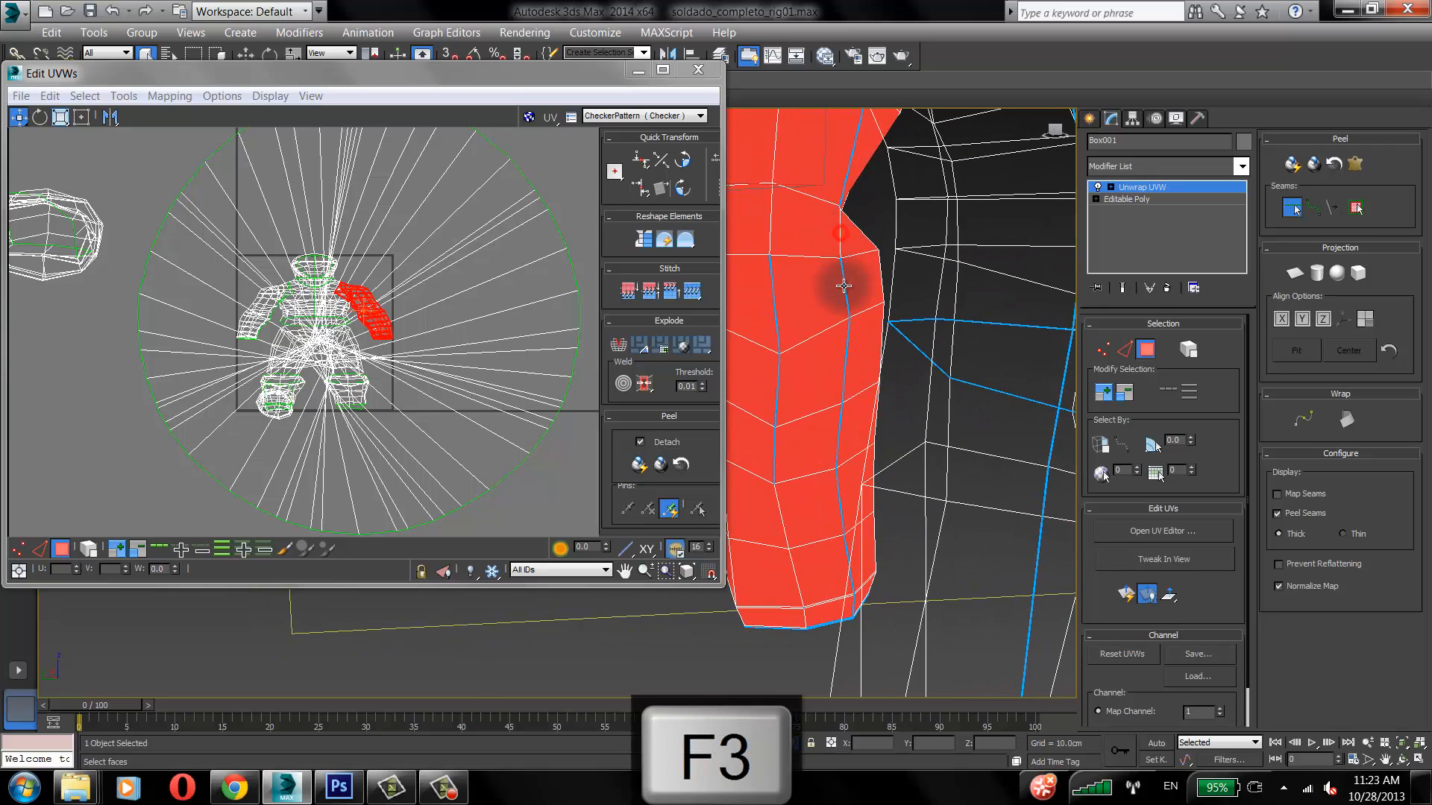
{"action": "left_click", "coordinate": [843, 289], "text": "alt"}
{"action": "left_click", "coordinate": [847, 362], "text": "alt"}
{"action": "left_click", "coordinate": [838, 446], "text": "alt"}
{"action": "left_click", "coordinate": [838, 514], "text": "alt"}
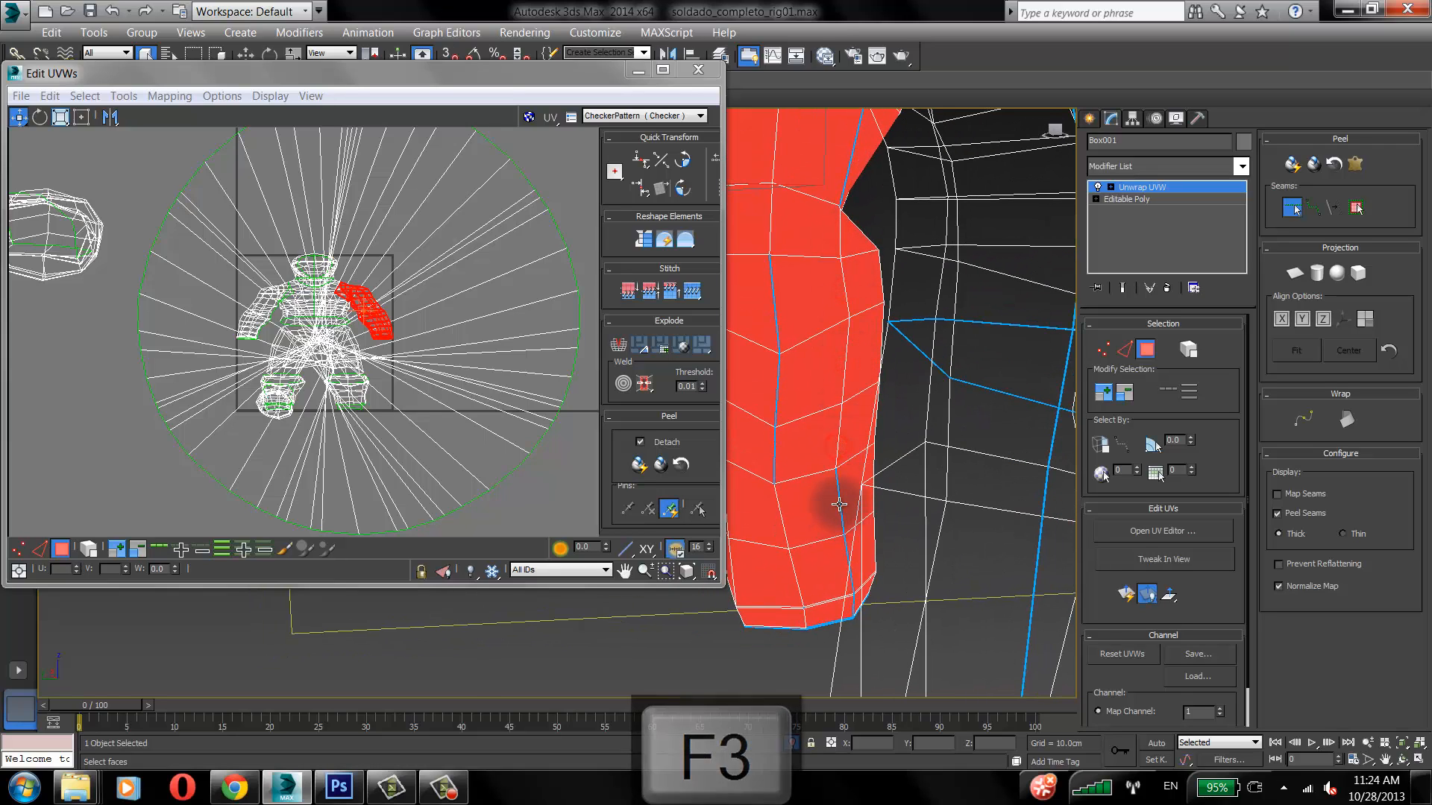
{"action": "left_click", "coordinate": [847, 560], "text": "alt"}
Step: Remove the remaining parallel line of seam edges running down the middle of the arm
{"action": "middle_click_drag", "start_coordinate": [842, 412], "coordinate": [837, 374]}
{"action": "left_click", "coordinate": [779, 348], "text": "alt"}
{"action": "left_click", "coordinate": [779, 420], "text": "alt"}
{"action": "left_click", "coordinate": [776, 492], "text": "alt"}
Step: Mark one continuous peel seam along the inner side of the arm from the armpit to the cuff
{"action": "left_click", "coordinate": [776, 271]}
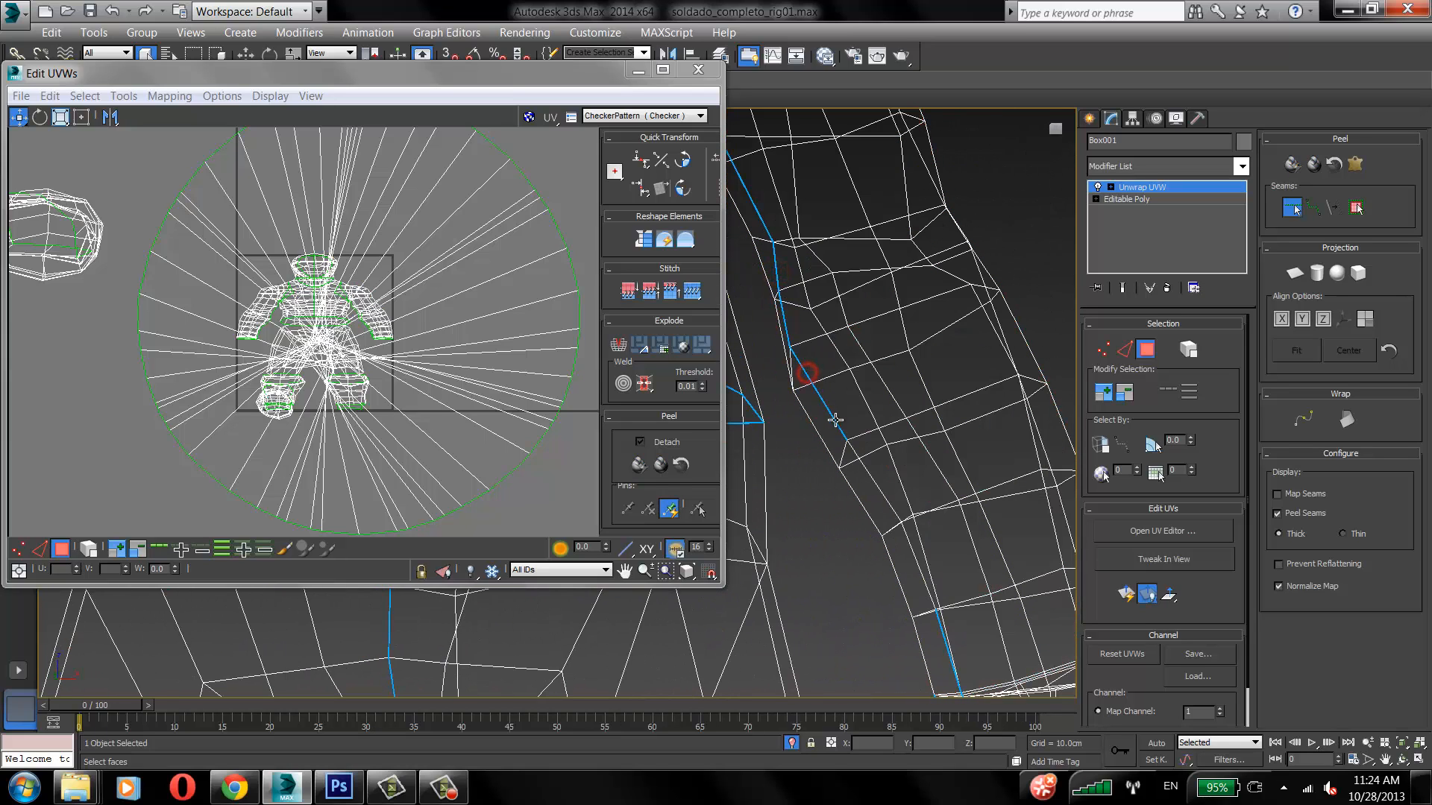
{"action": "middle_click_drag", "start_coordinate": [886, 489], "coordinate": [900, 405], "text": "alt"}
{"action": "middle_click_drag", "start_coordinate": [900, 464], "coordinate": [820, 373], "text": "alt"}
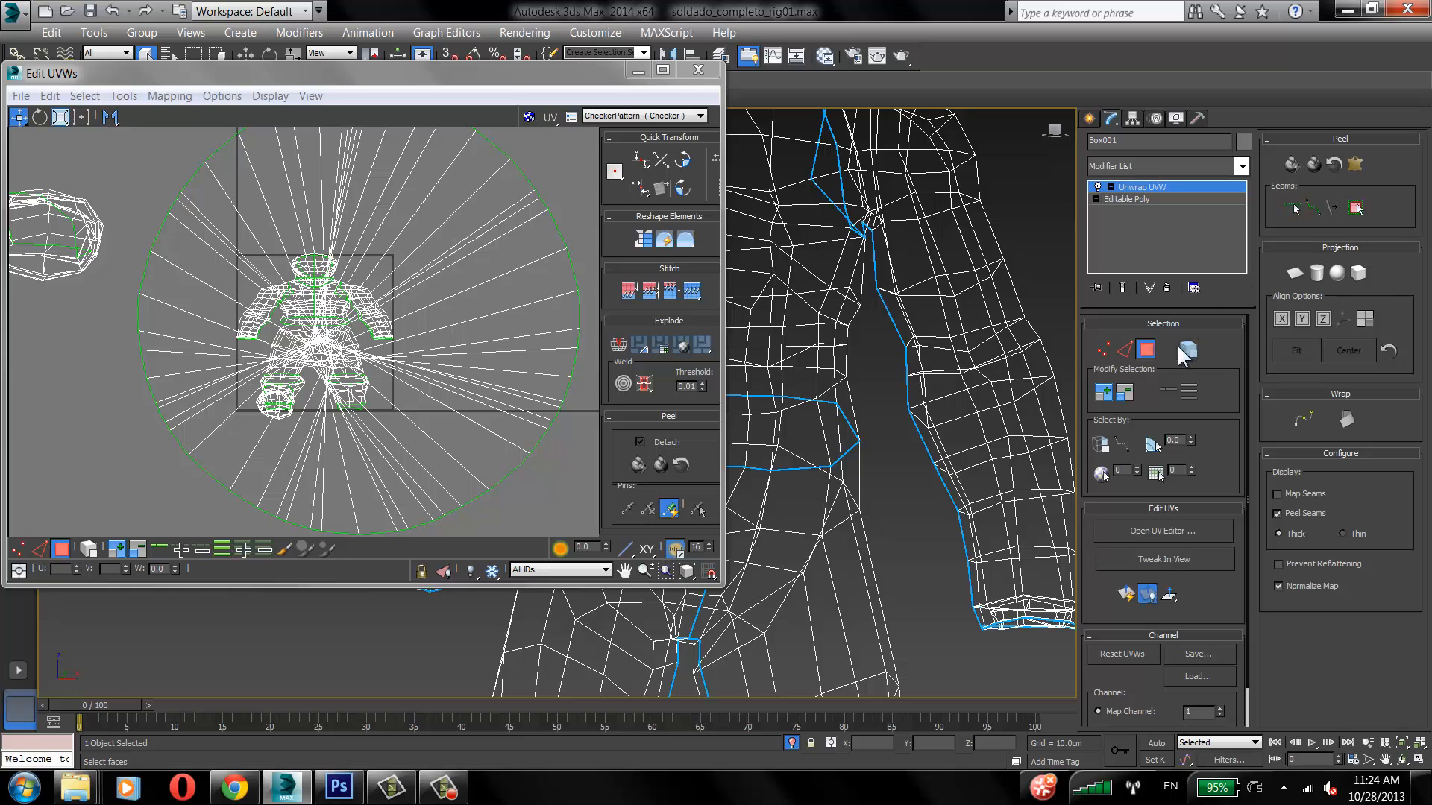
{"action": "scroll", "coordinate": [918, 298], "scroll_direction": "down", "scroll_amount": 2}
Step: Turn on element selection for the model and pick the whole element at the arm
{"action": "left_click", "coordinate": [912, 288]}
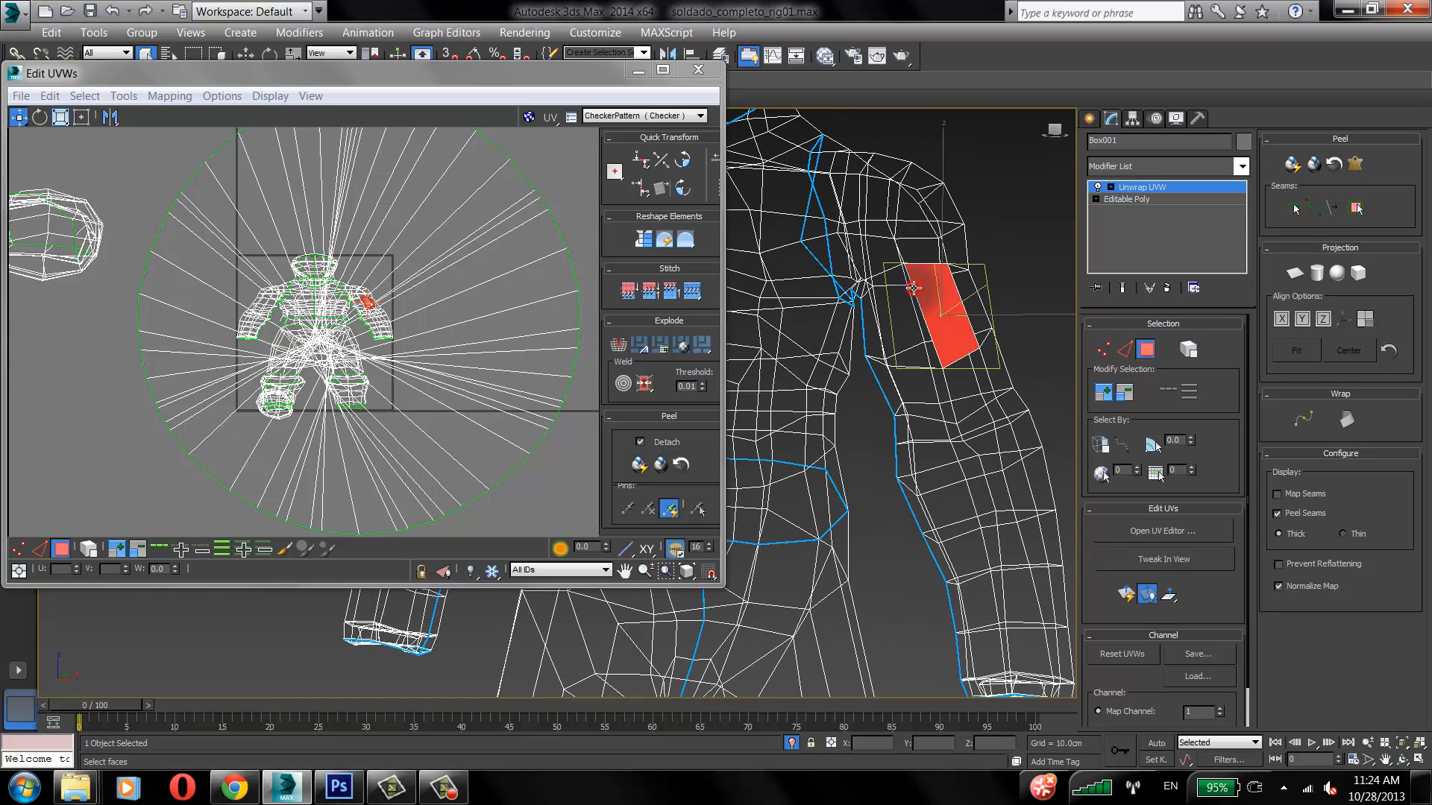
{"action": "left_click", "coordinate": [1189, 350]}
{"action": "left_click", "coordinate": [947, 341]}
{"action": "middle_click_drag", "start_coordinate": [947, 343], "coordinate": [1068, 295], "text": "alt"}
{"action": "scroll", "coordinate": [995, 291], "scroll_direction": "down", "scroll_amount": 2}
Step: Open the Pelt Map for the current selection, run the pelt simulation and commit it
{"action": "left_click", "coordinate": [1354, 164]}
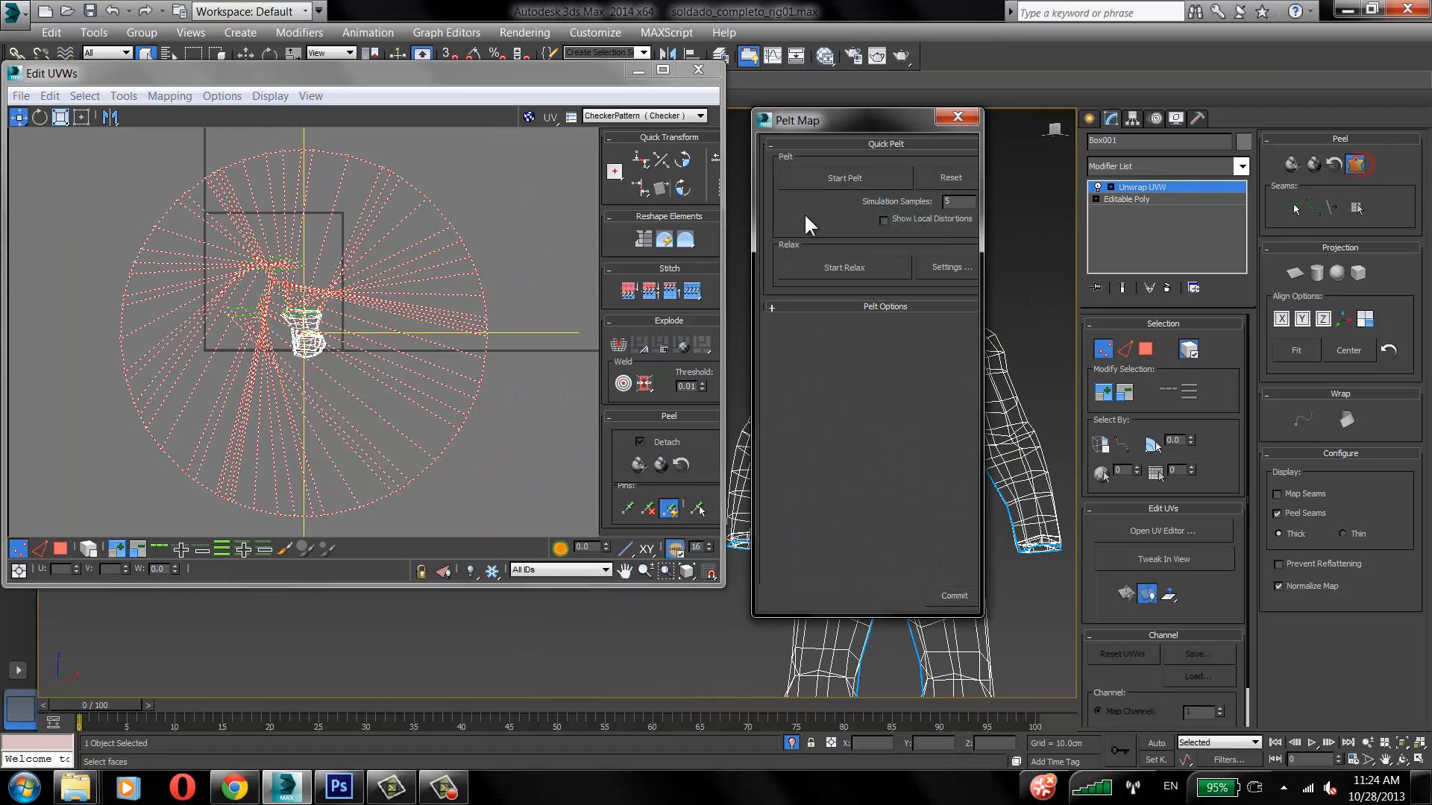
{"action": "left_click", "coordinate": [806, 174]}
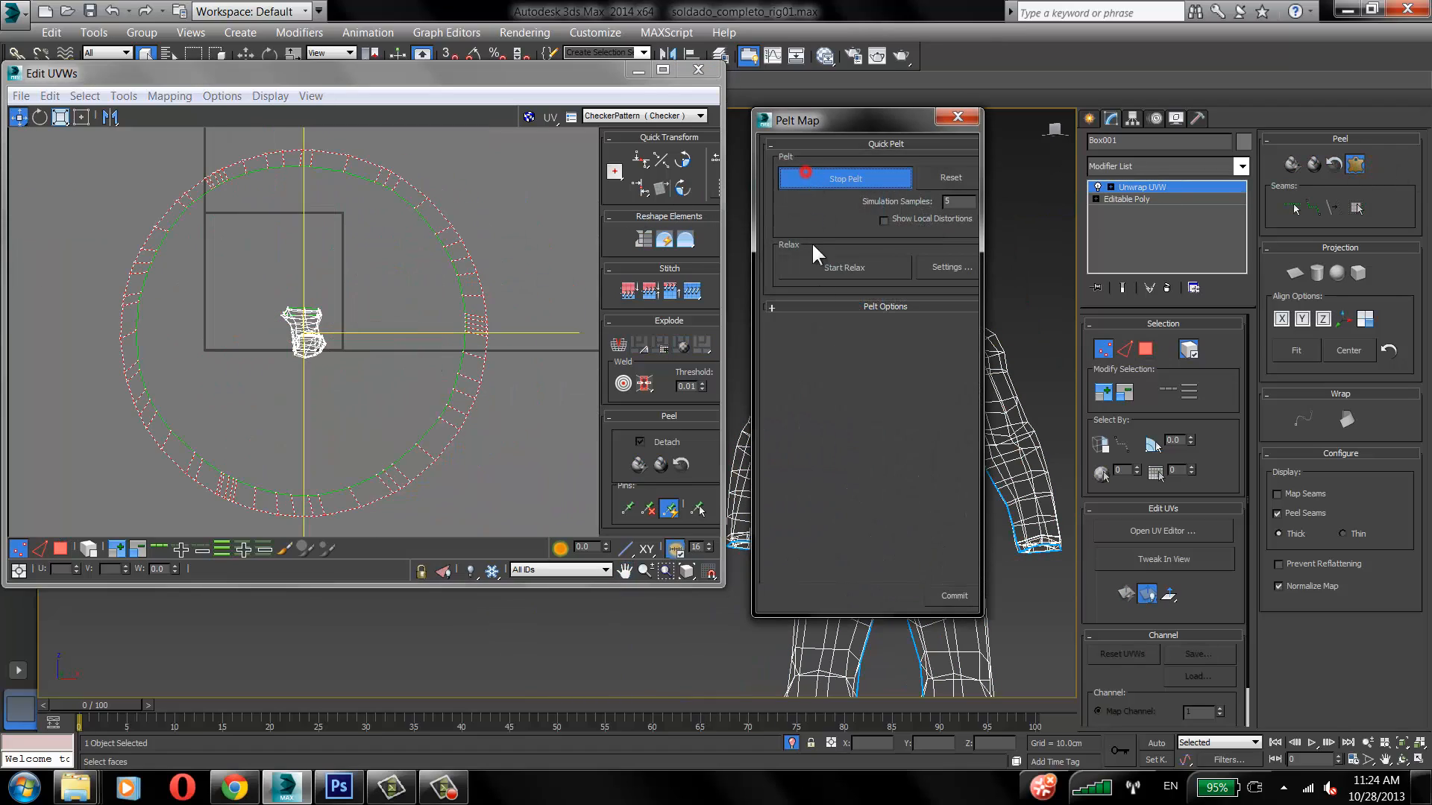
{"action": "left_click", "coordinate": [965, 598]}
{"action": "middle_click_drag", "start_coordinate": [934, 409], "coordinate": [944, 300]}
{"action": "middle_click_drag", "start_coordinate": [442, 325], "coordinate": [495, 377]}
{"action": "scroll", "coordinate": [470, 375], "scroll_direction": "up", "scroll_amount": 2}
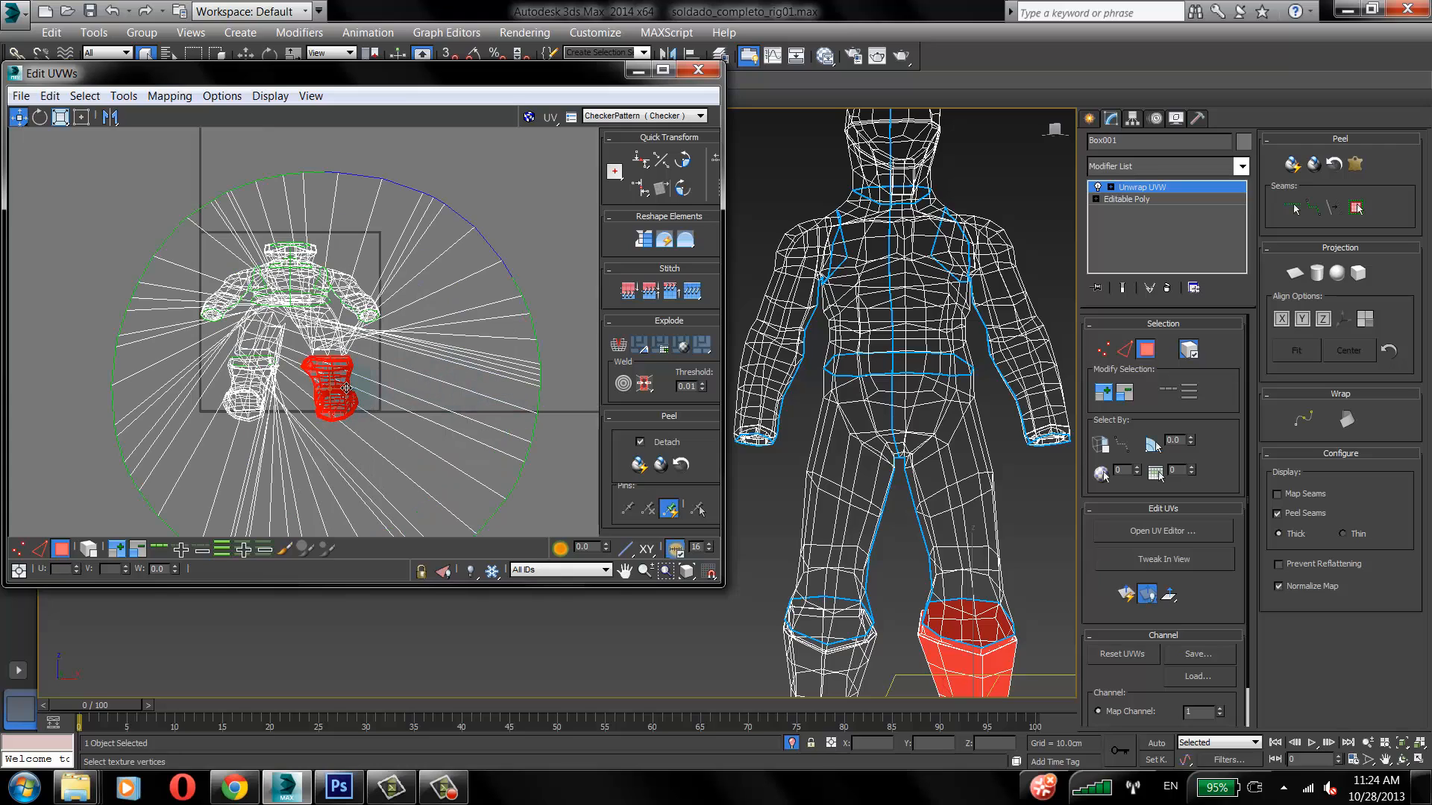
Step: Move the boot's UV cluster out of the layout to the empty area beyond the UV square's upper corner
{"action": "left_click_drag", "start_coordinate": [330, 384], "coordinate": [74, 170]}
{"action": "left_click", "coordinate": [208, 388]}
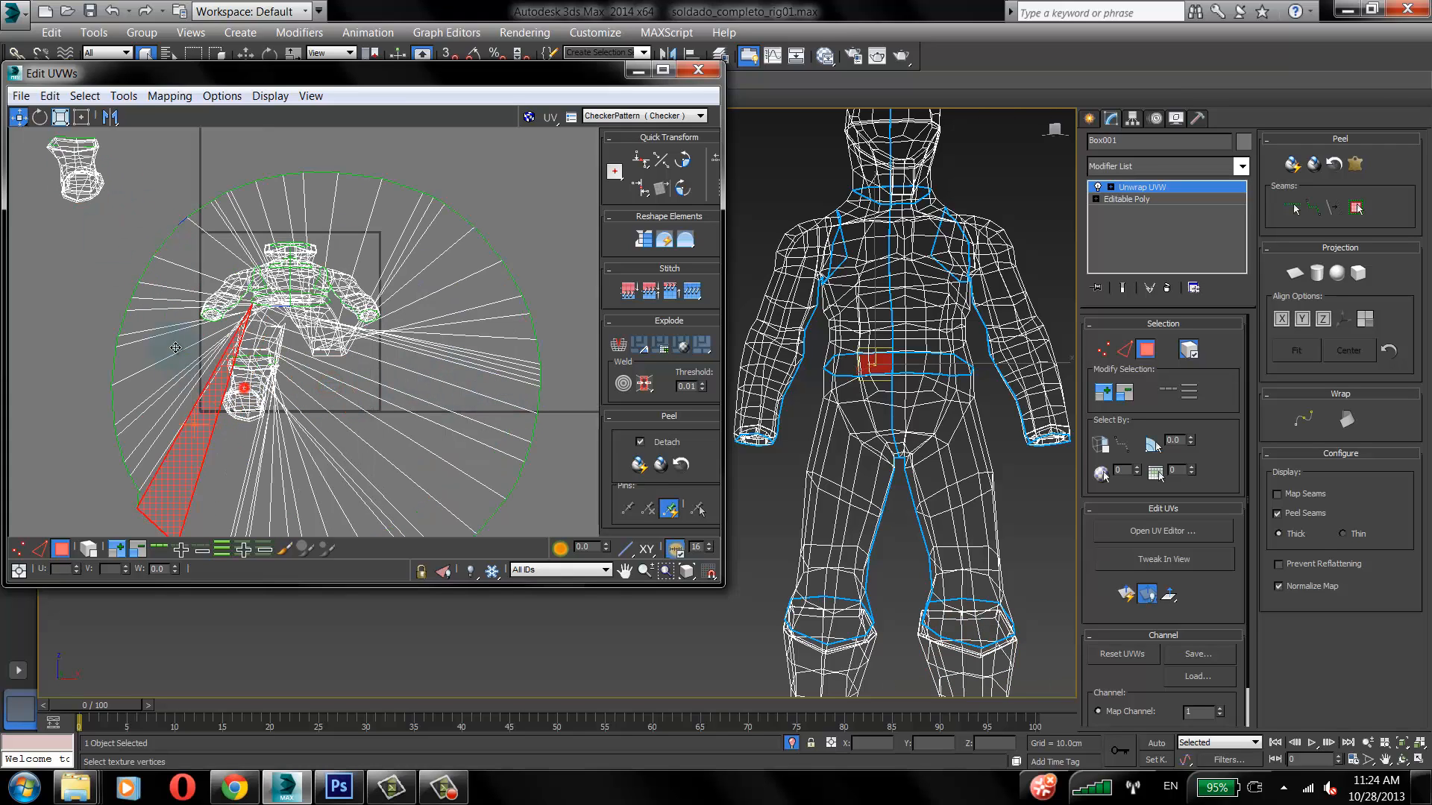
{"action": "left_click_drag", "start_coordinate": [208, 388], "coordinate": [271, 438]}
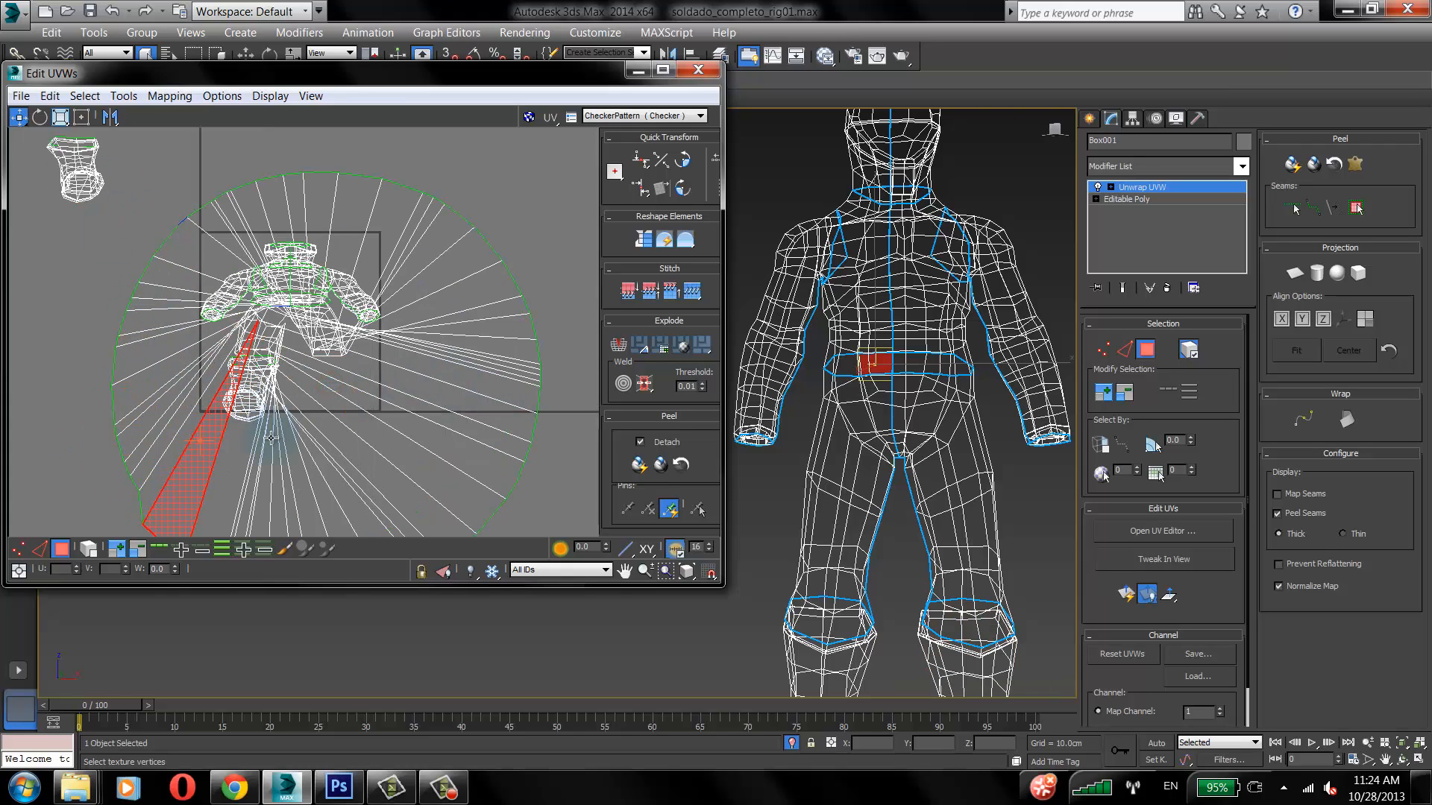
Step: Turn on element selection in the UV editor and move the trousers, torso, head and both arm clusters apart, outside the UV square
{"action": "left_click", "coordinate": [88, 548]}
{"action": "left_click", "coordinate": [250, 395]}
{"action": "left_click_drag", "start_coordinate": [268, 366], "coordinate": [717, 275]}
{"action": "left_click_drag", "start_coordinate": [320, 285], "coordinate": [495, 306]}
{"action": "left_click_drag", "start_coordinate": [290, 248], "coordinate": [338, 118]}
{"action": "left_click_drag", "start_coordinate": [232, 299], "coordinate": [106, 329]}
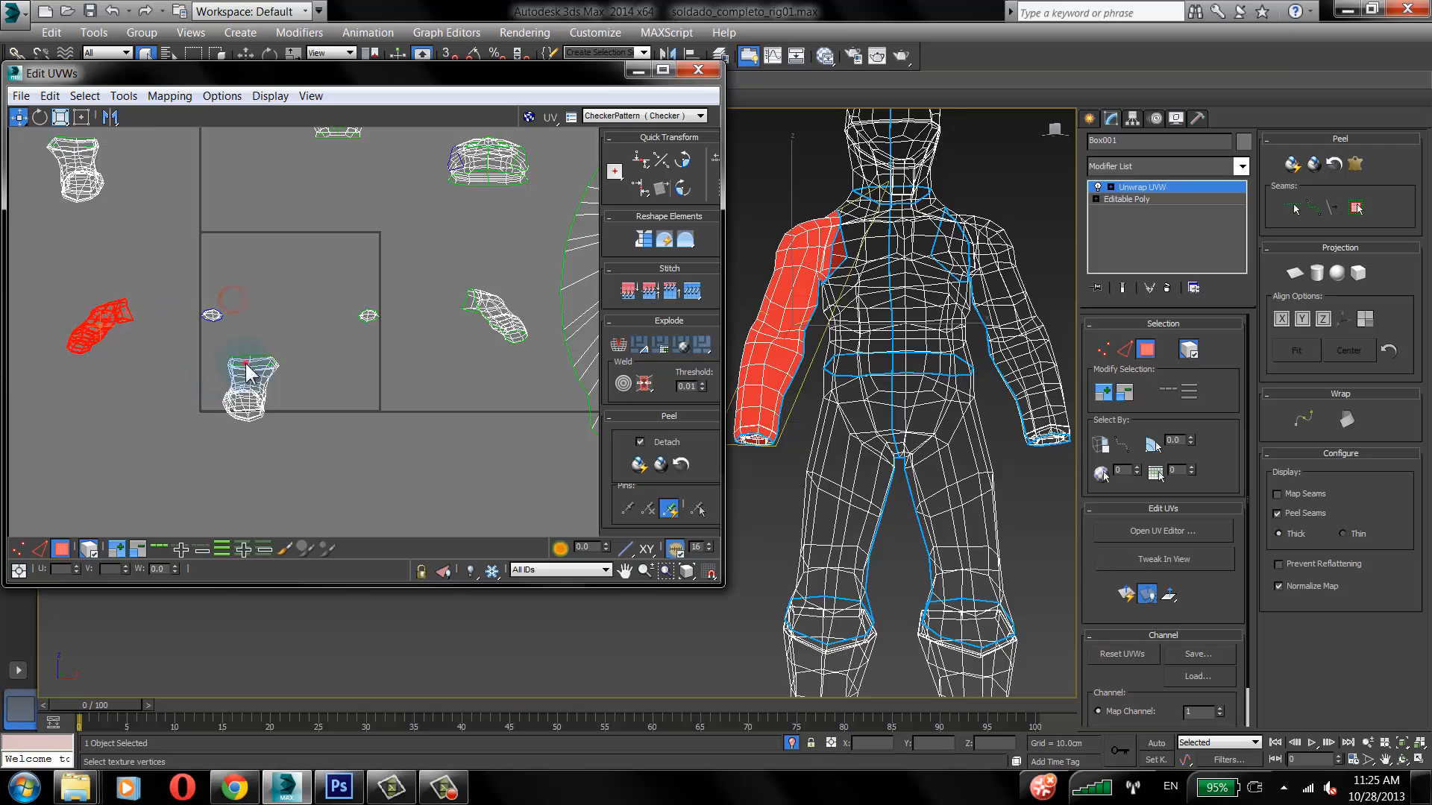
Step: Move the second boot below the UV square and both small cuff-end clusters above it
{"action": "left_click_drag", "start_coordinate": [248, 371], "coordinate": [330, 511]}
{"action": "left_click_drag", "start_coordinate": [370, 314], "coordinate": [309, 167]}
{"action": "left_click_drag", "start_coordinate": [212, 314], "coordinate": [212, 144]}
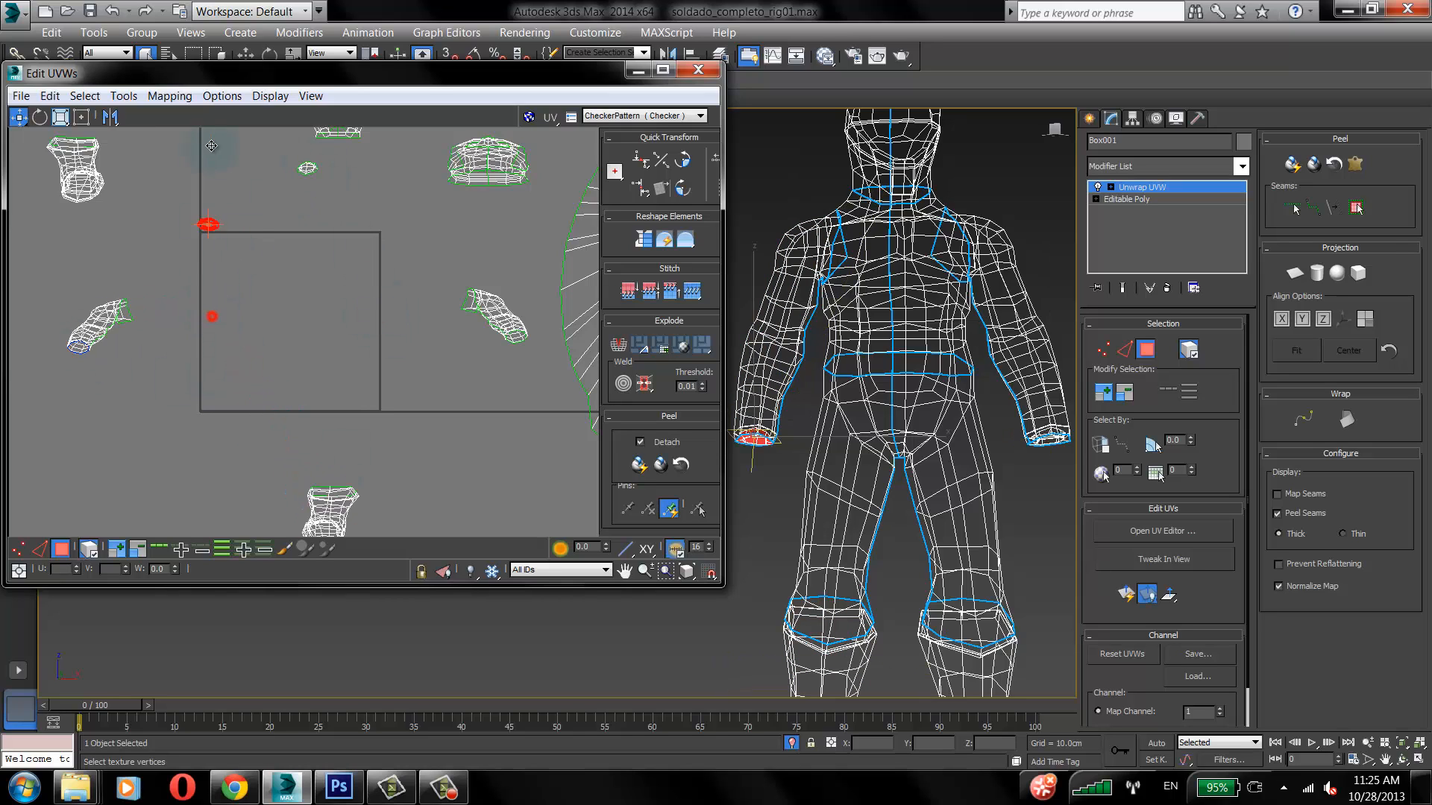
Step: Select the torso's UV cluster, open its Pelt Map and run the pelt simulation to stretch it flat
{"action": "middle_click_drag", "start_coordinate": [362, 326], "coordinate": [321, 407]}
{"action": "middle_click_drag", "start_coordinate": [449, 364], "coordinate": [489, 320]}
{"action": "left_click", "coordinate": [489, 198]}
{"action": "middle_click_drag", "start_coordinate": [528, 228], "coordinate": [459, 318]}
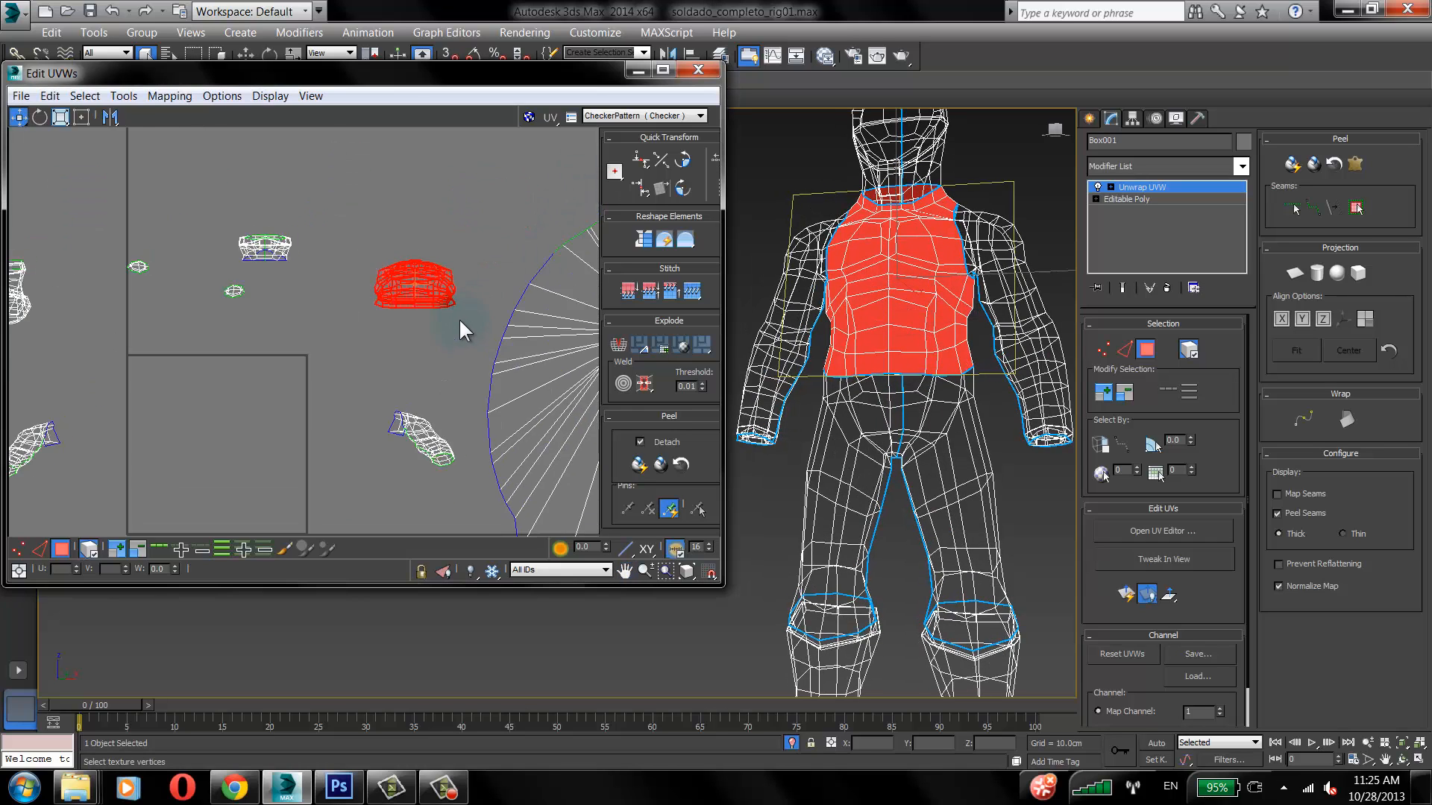
{"action": "scroll", "coordinate": [459, 317], "scroll_direction": "up", "scroll_amount": 4}
{"action": "left_click", "coordinate": [1355, 164]}
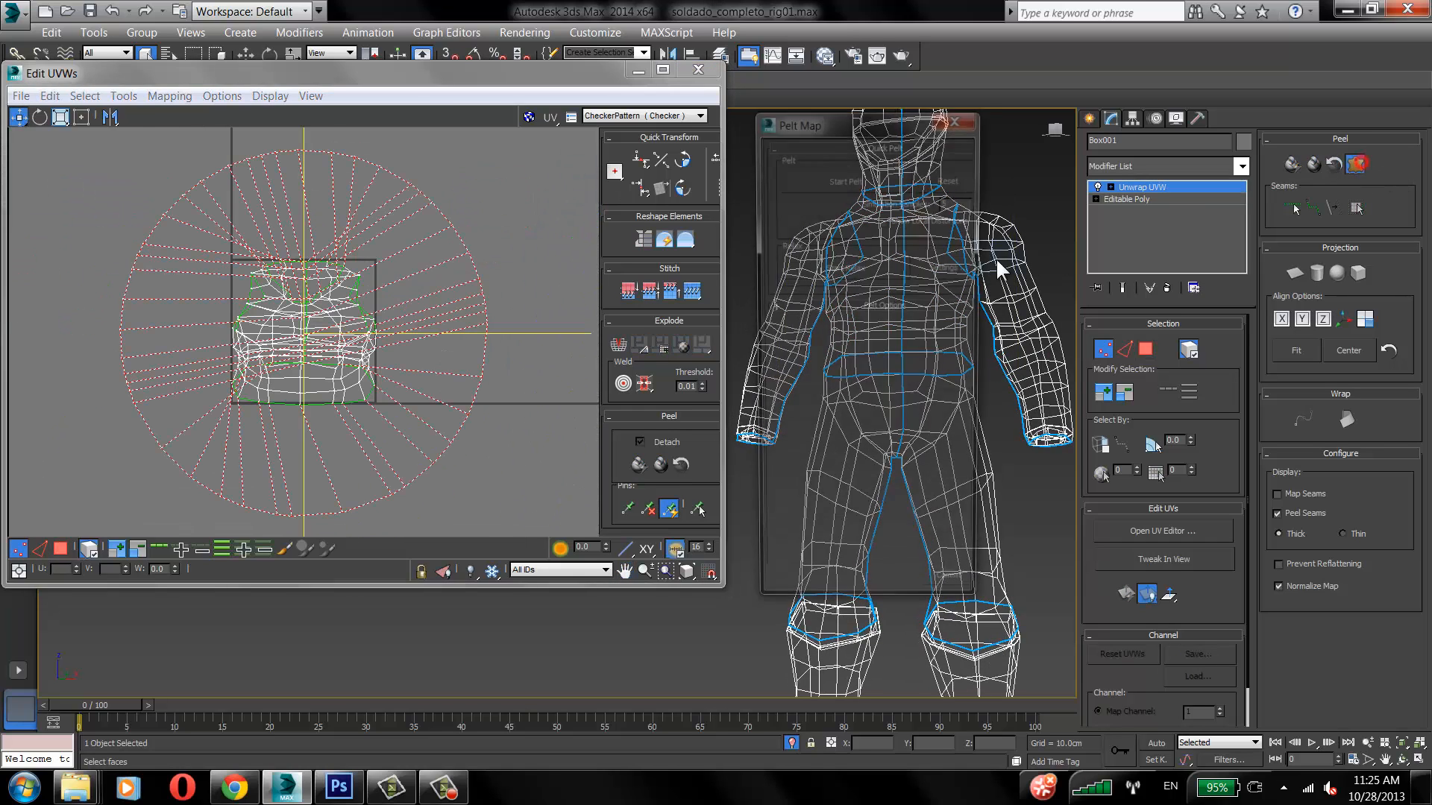
{"action": "left_click", "coordinate": [873, 176]}
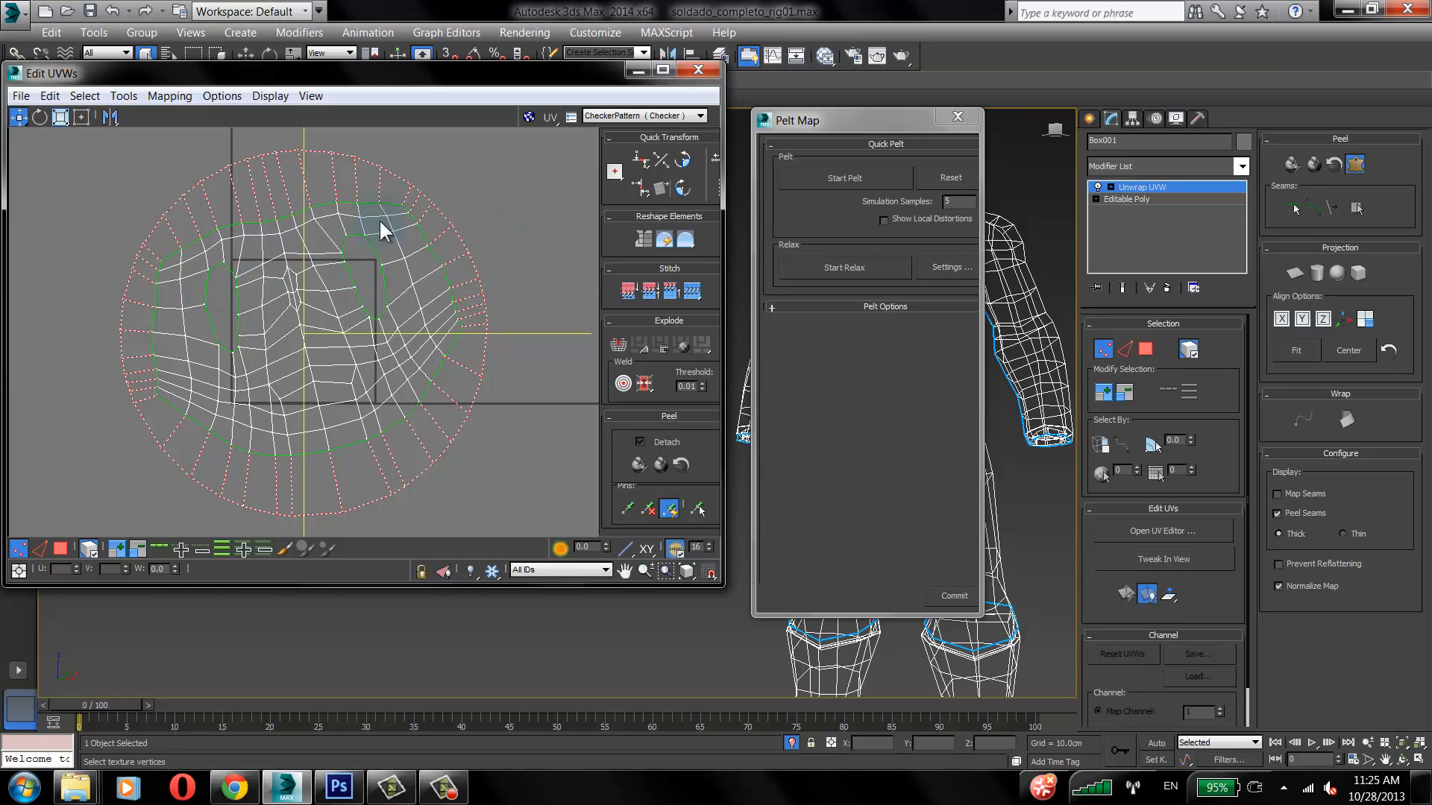
Step: Relax the torso's pelt, apply Relax By Polygon Angles from the relax settings, and commit the pelt
{"action": "left_click", "coordinate": [875, 267]}
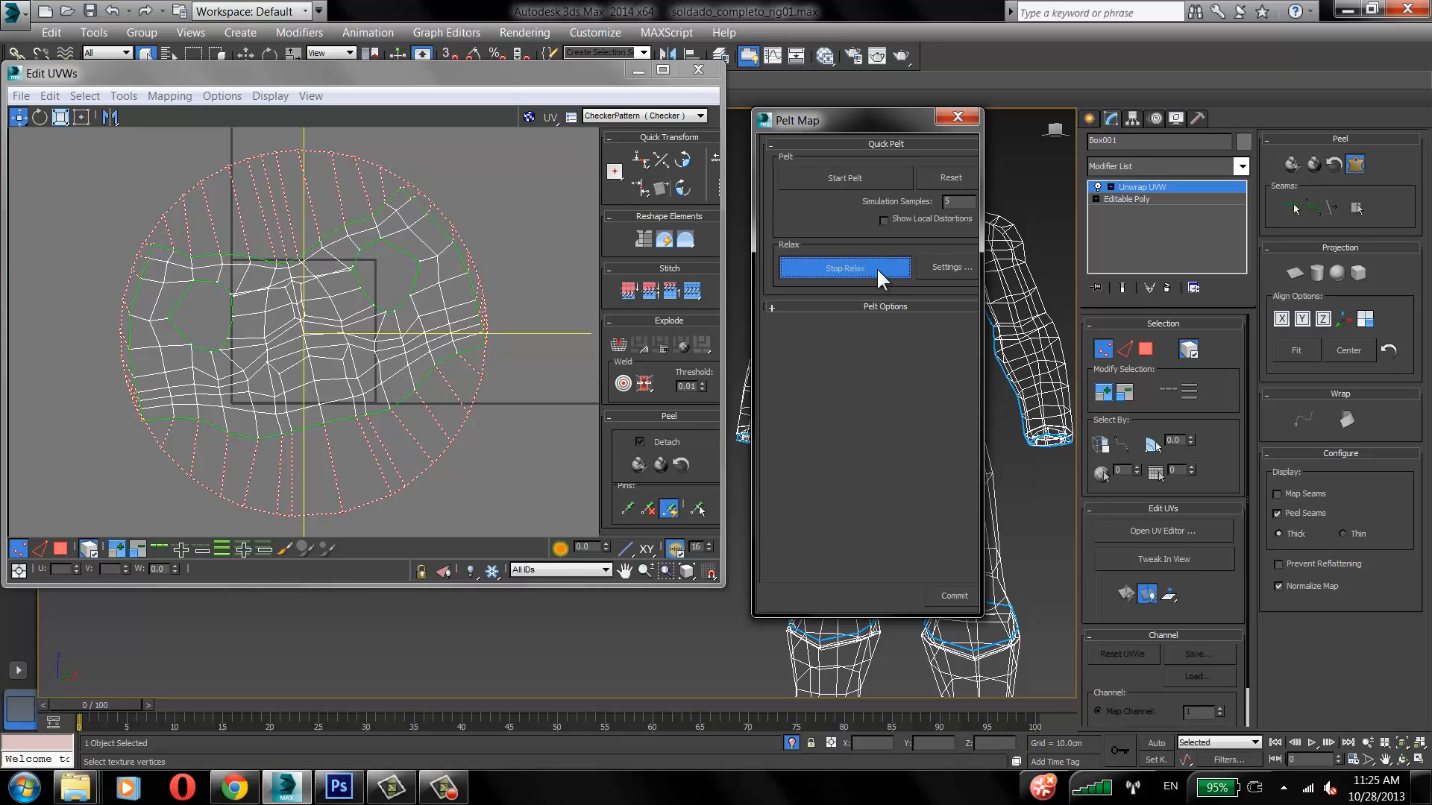
{"action": "left_click", "coordinate": [876, 267]}
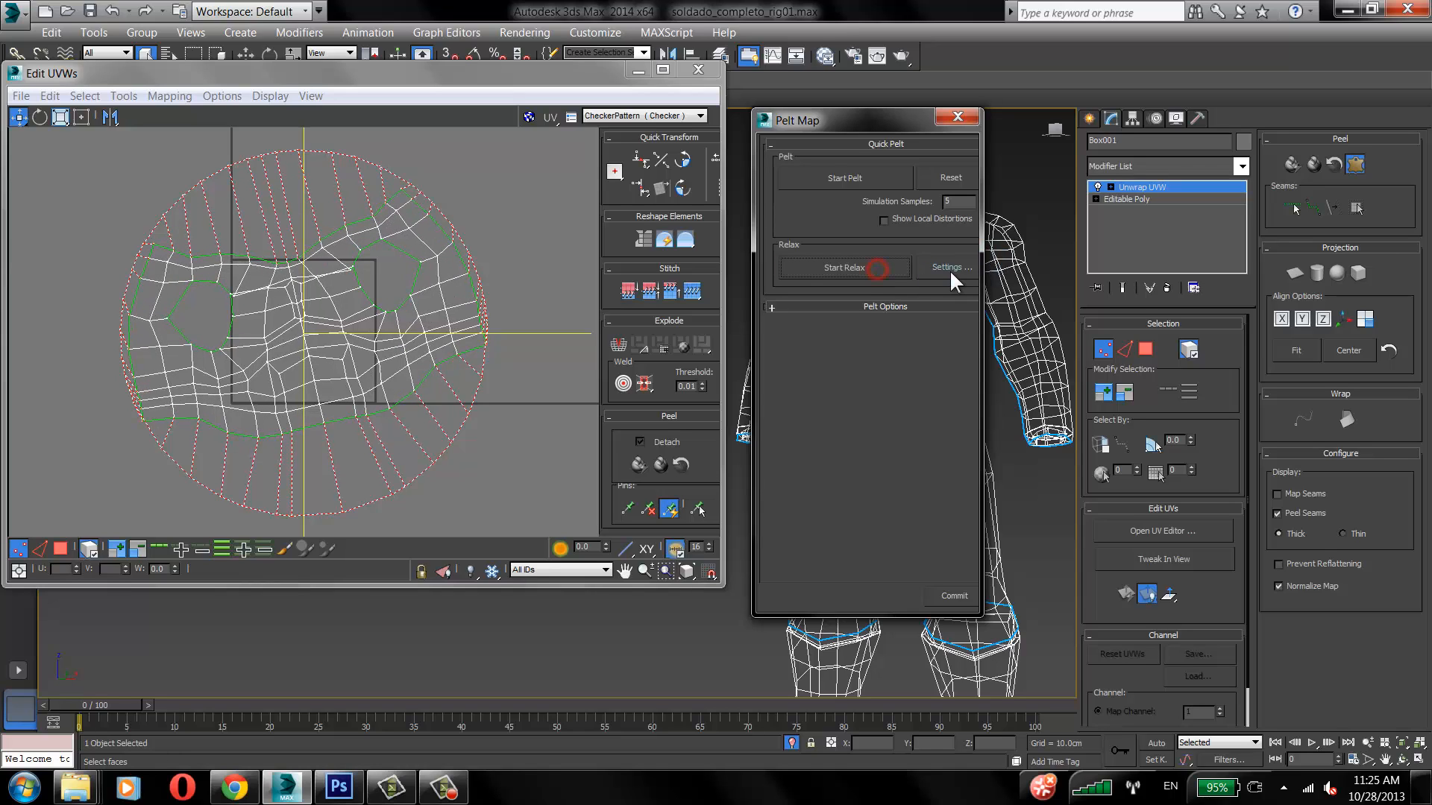
{"action": "left_click", "coordinate": [950, 269]}
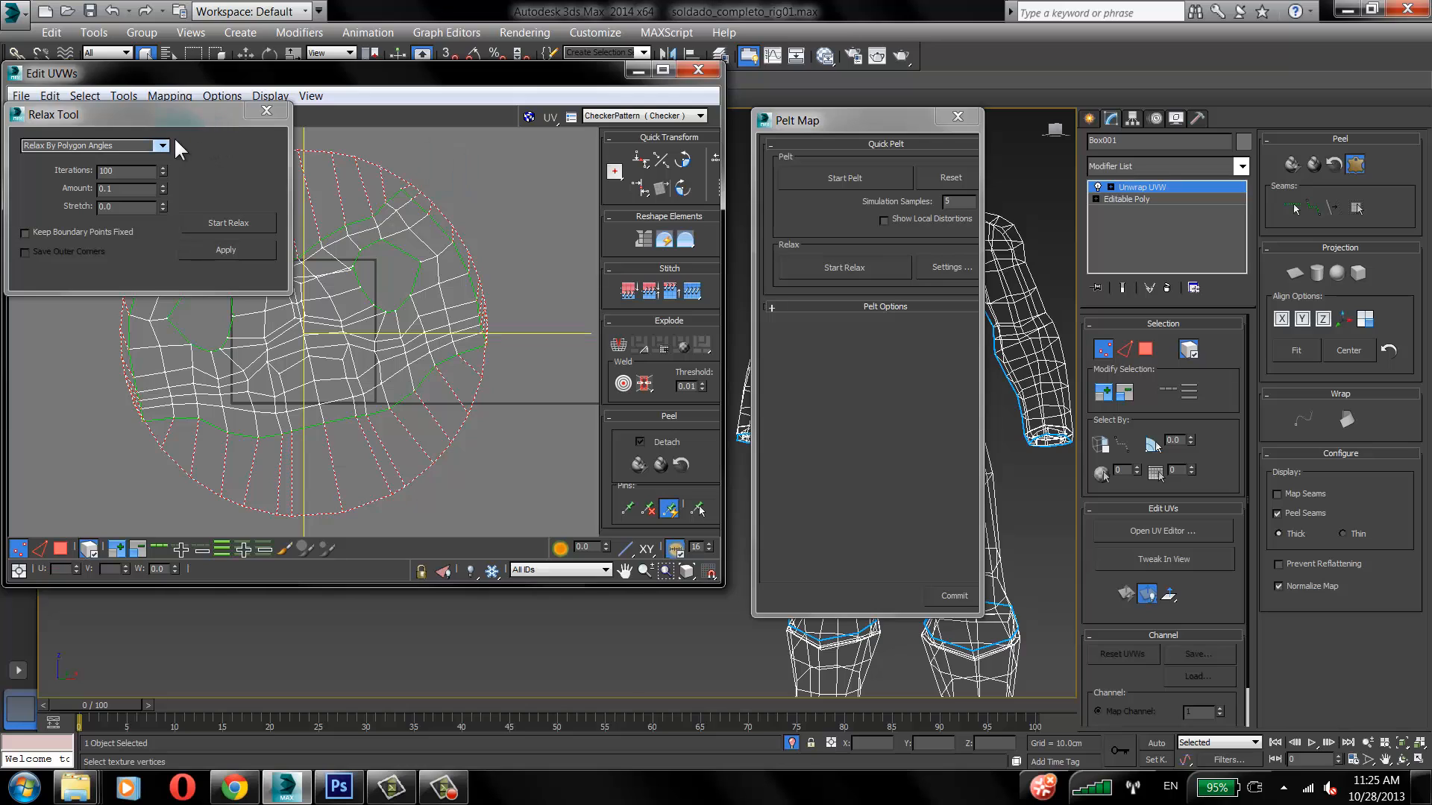
{"action": "left_click", "coordinate": [226, 250]}
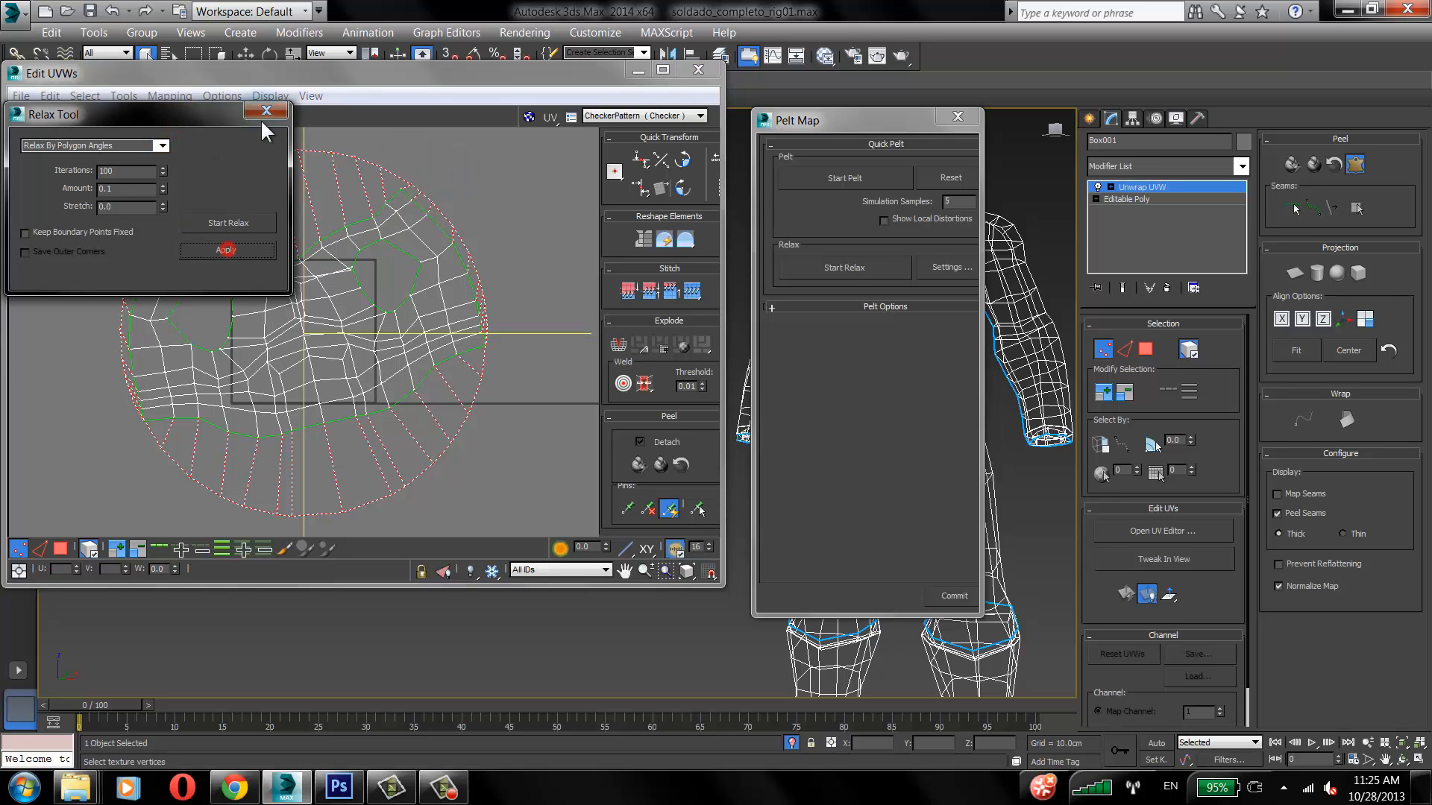
{"action": "left_click", "coordinate": [266, 112]}
{"action": "left_click", "coordinate": [941, 593]}
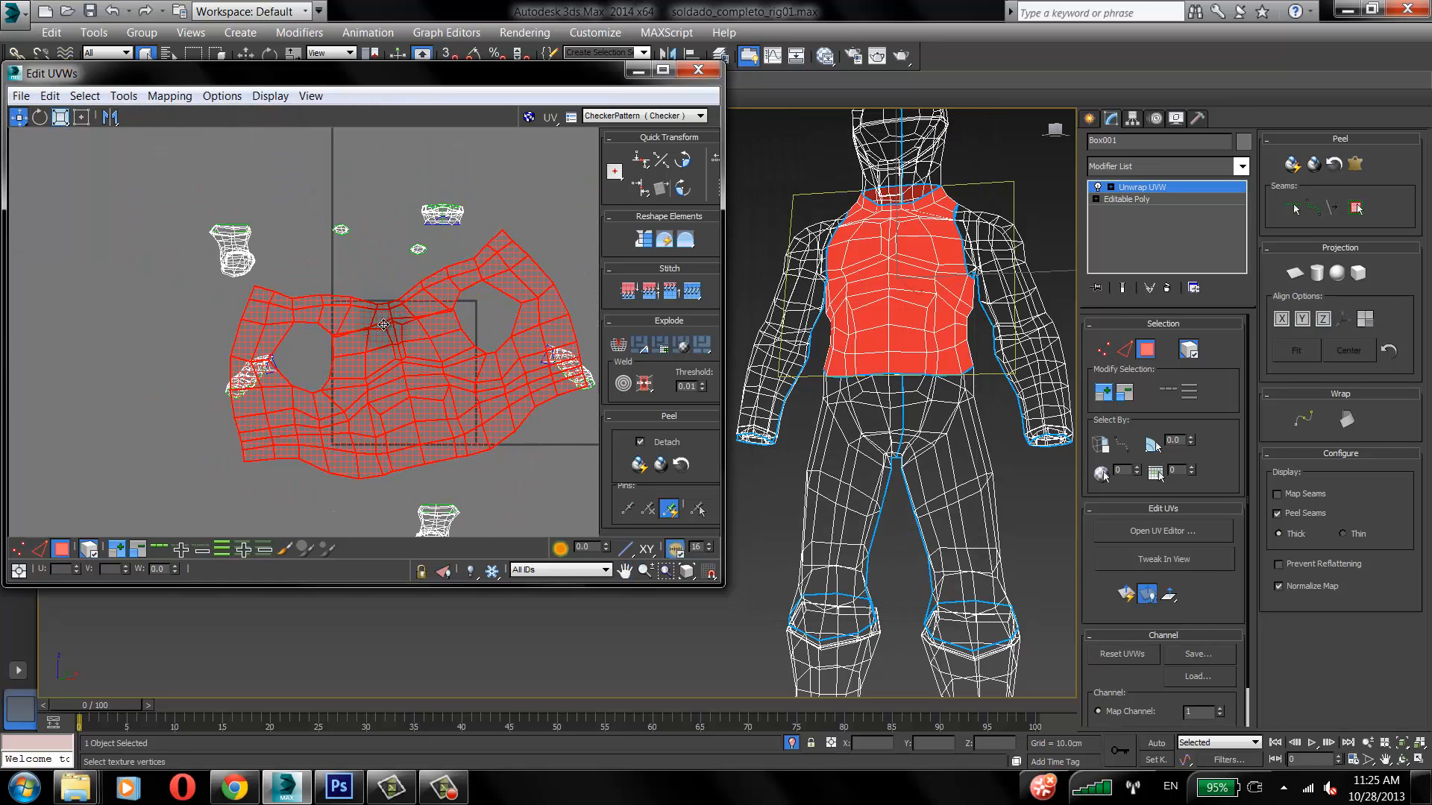
Step: Move the unwrapped torso cluster away from the other UV clusters, well outside the UV square
{"action": "left_click_drag", "start_coordinate": [383, 325], "coordinate": [123, 107]}
{"action": "middle_click_drag", "start_coordinate": [202, 250], "coordinate": [343, 394]}
{"action": "left_click_drag", "start_coordinate": [300, 333], "coordinate": [185, 215]}
{"action": "middle_click_drag", "start_coordinate": [344, 345], "coordinate": [172, 245]}
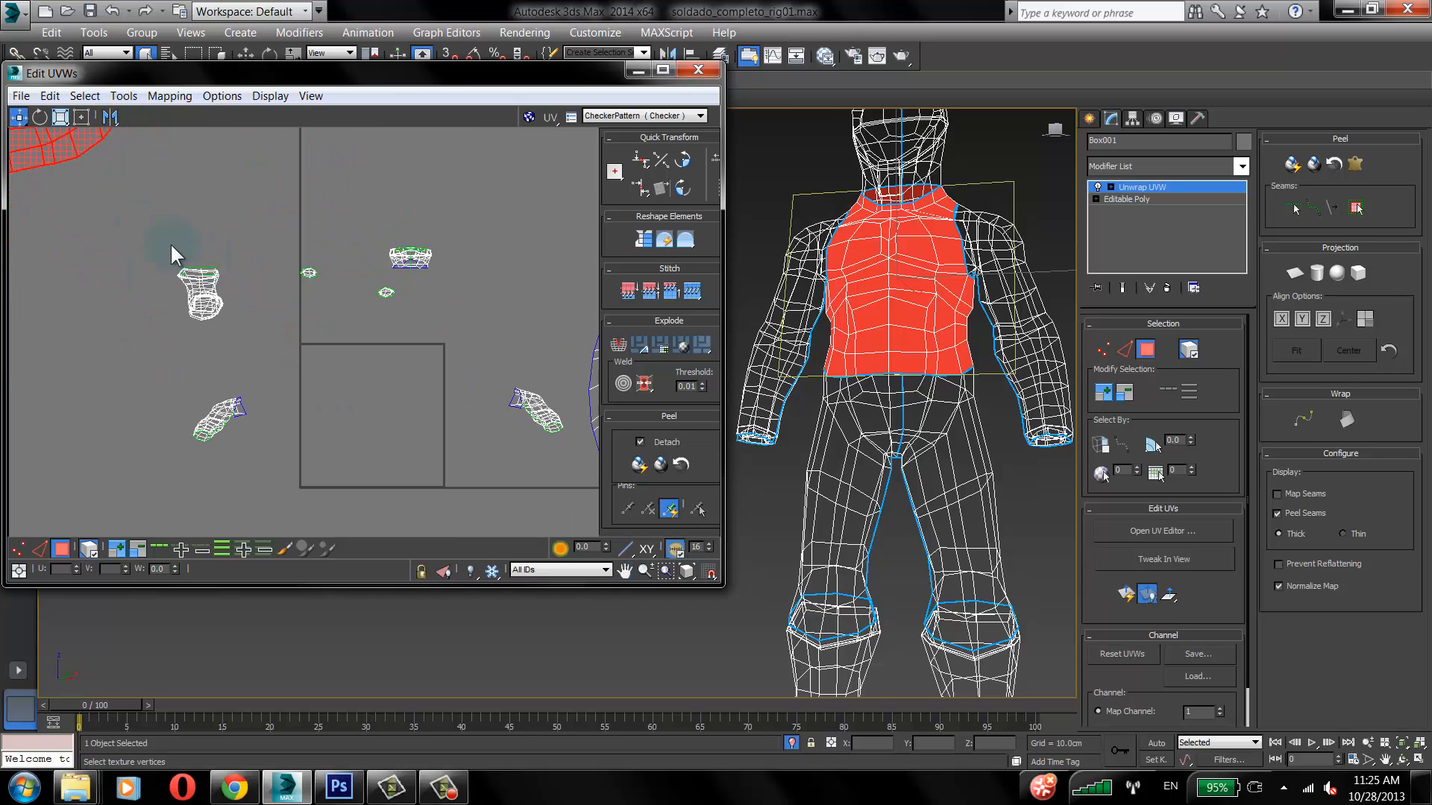
Step: Select the head's UV cluster, open its Pelt Map, run and stop the pelt simulation, and inspect the stretched edges up close
{"action": "scroll", "coordinate": [403, 261], "scroll_direction": "up", "scroll_amount": 1}
{"action": "left_click", "coordinate": [408, 258]}
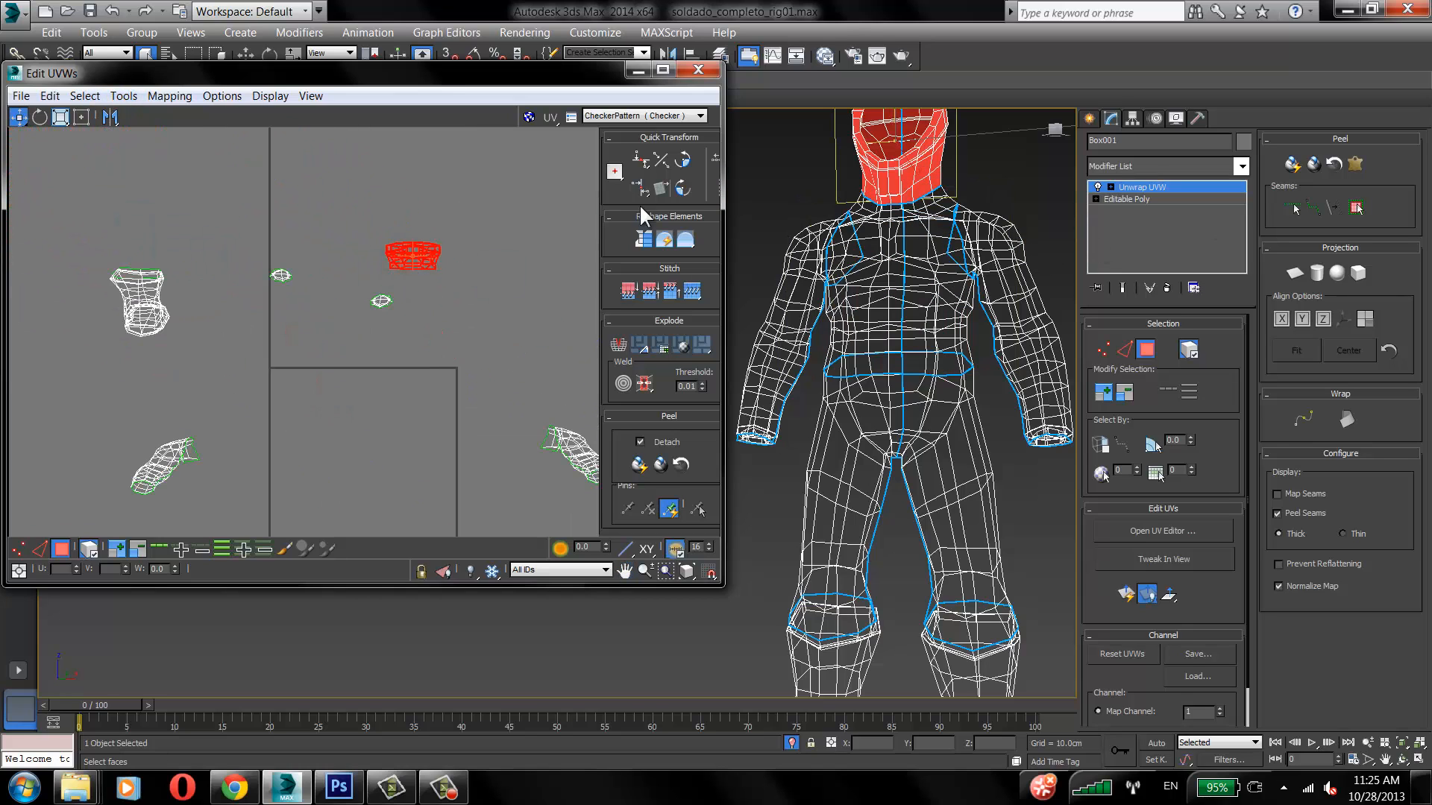
{"action": "middle_click_drag", "start_coordinate": [450, 246], "coordinate": [372, 231]}
{"action": "left_click", "coordinate": [1355, 164]}
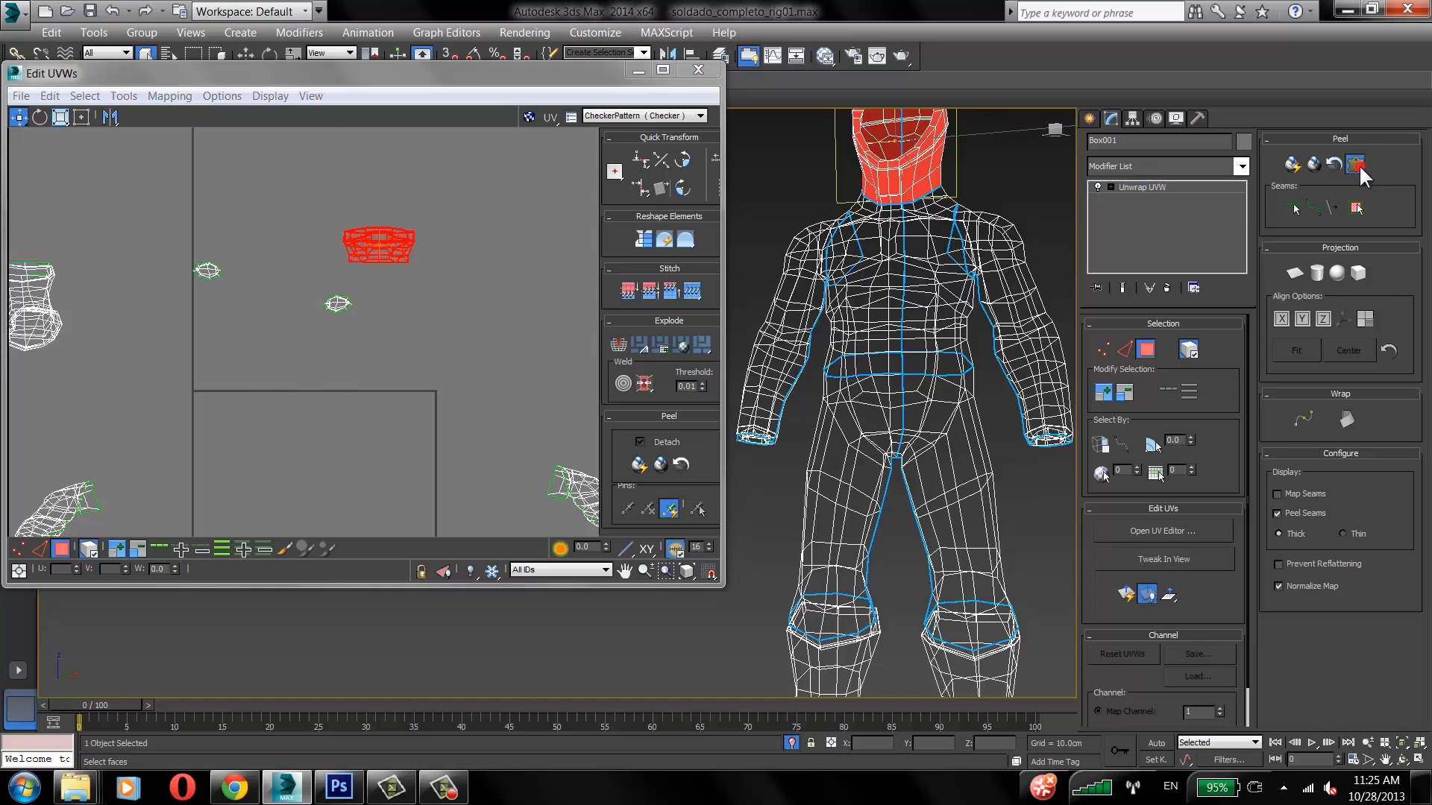
{"action": "left_click", "coordinate": [888, 182]}
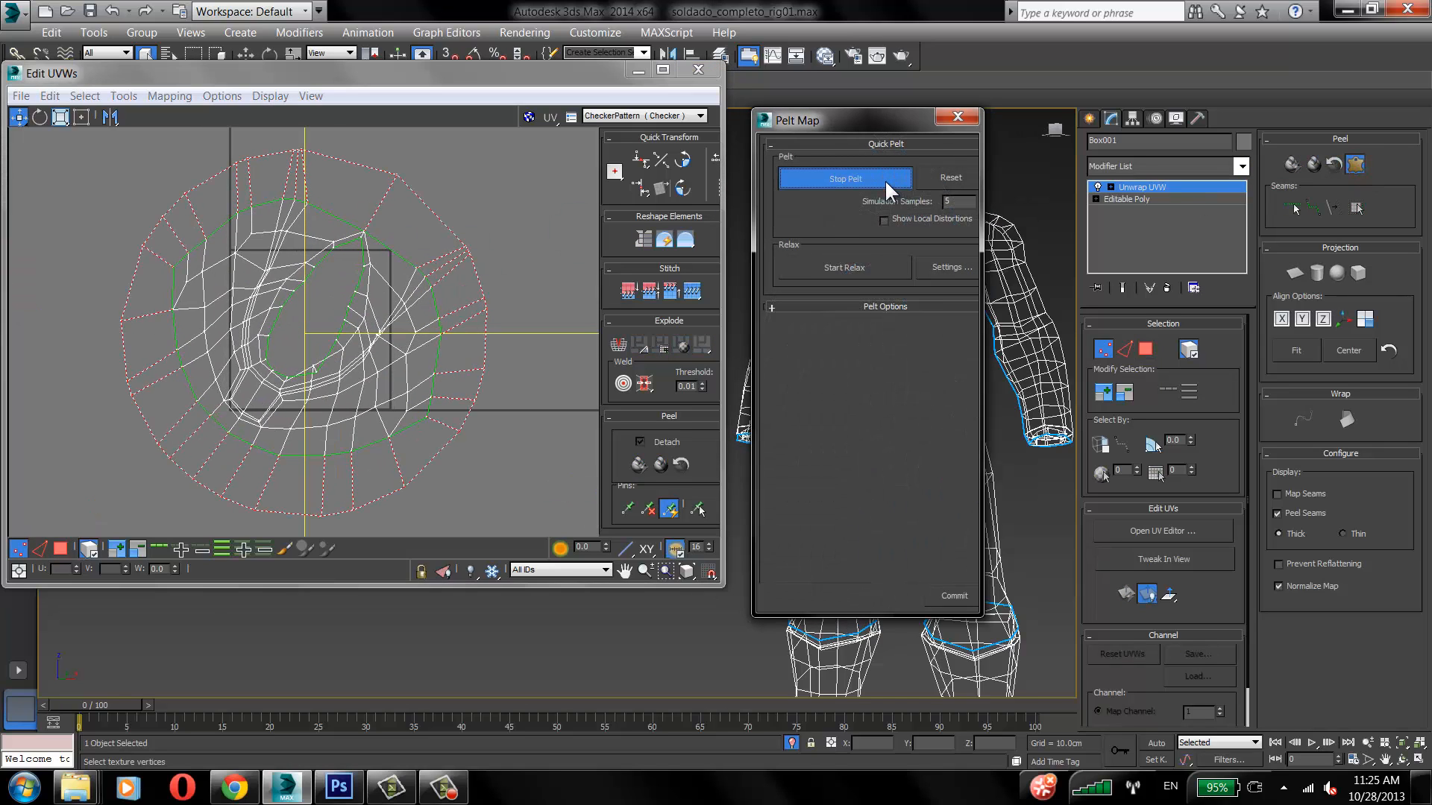
{"action": "left_click", "coordinate": [881, 180]}
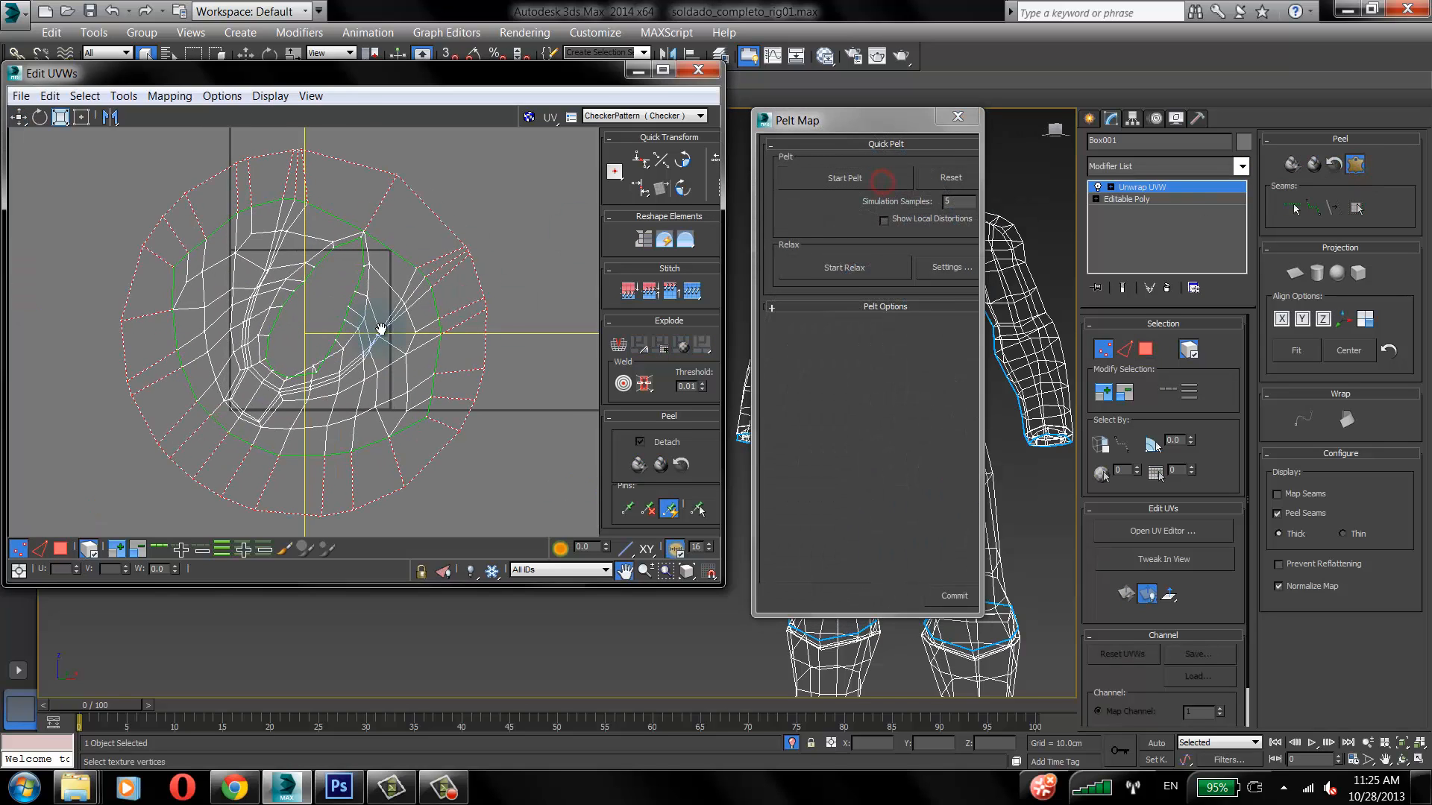
{"action": "scroll", "coordinate": [377, 326], "scroll_direction": "up", "scroll_amount": 5}
{"action": "scroll", "coordinate": [377, 326], "scroll_direction": "up", "scroll_amount": 3}
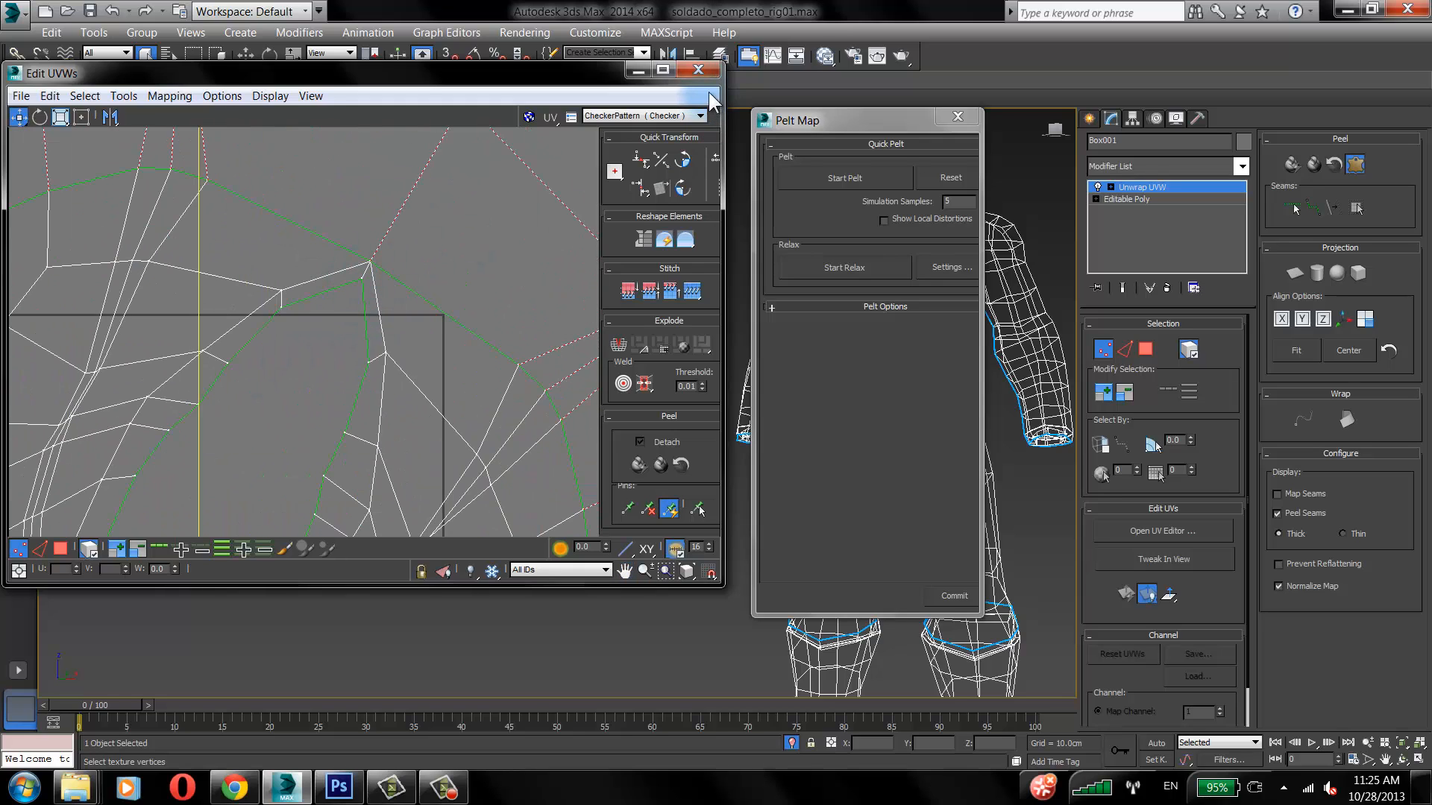
Step: Inspect the seams on the soldier's head in the 3D view, then close the Pelt Map without committing
{"action": "left_click_drag", "start_coordinate": [914, 122], "coordinate": [1059, 387]}
{"action": "middle_click_drag", "start_coordinate": [991, 298], "coordinate": [932, 181], "text": "alt"}
{"action": "scroll", "coordinate": [860, 253], "scroll_direction": "up", "scroll_amount": 5}
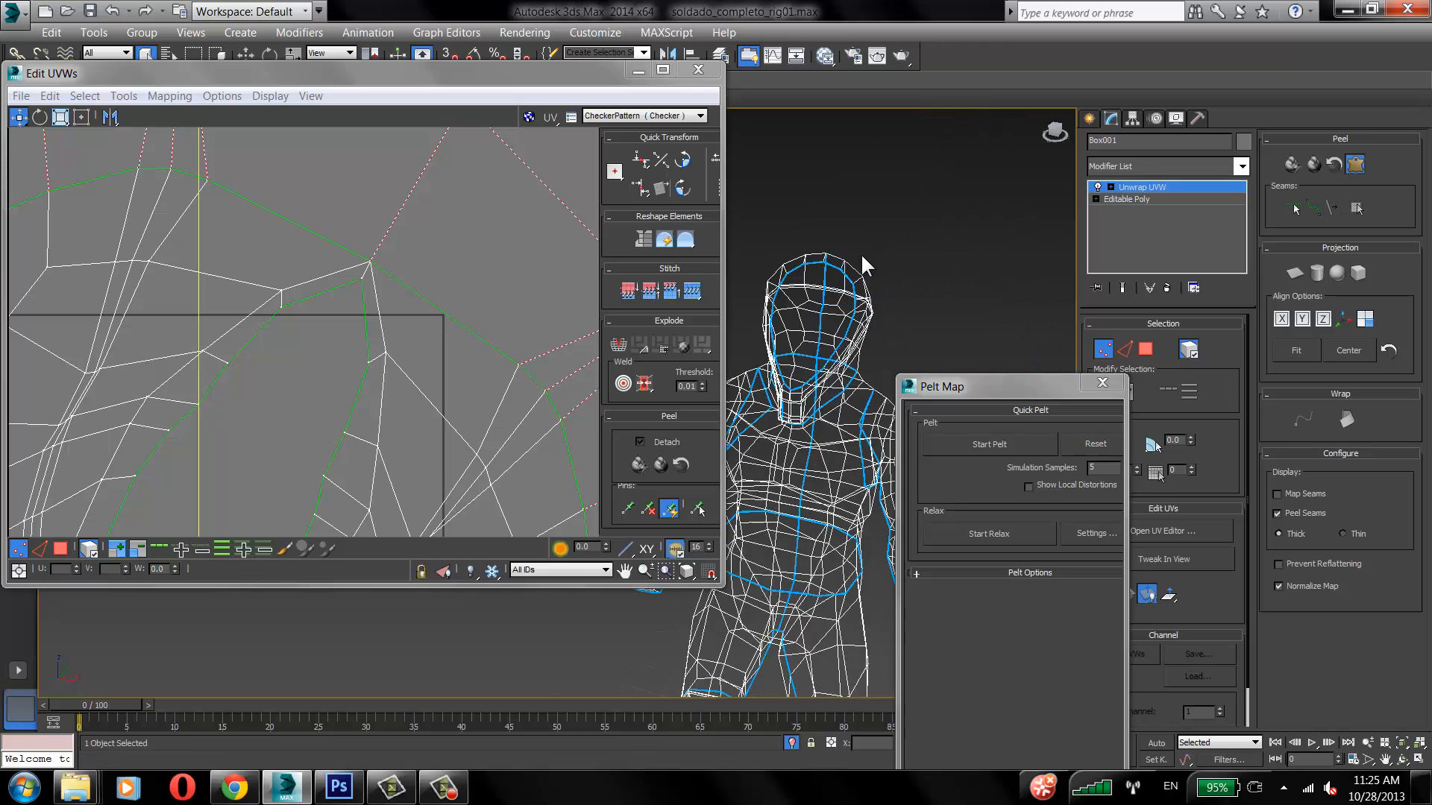
{"action": "middle_click_drag", "start_coordinate": [859, 248], "coordinate": [853, 287]}
{"action": "scroll", "coordinate": [835, 305], "scroll_direction": "up", "scroll_amount": 4}
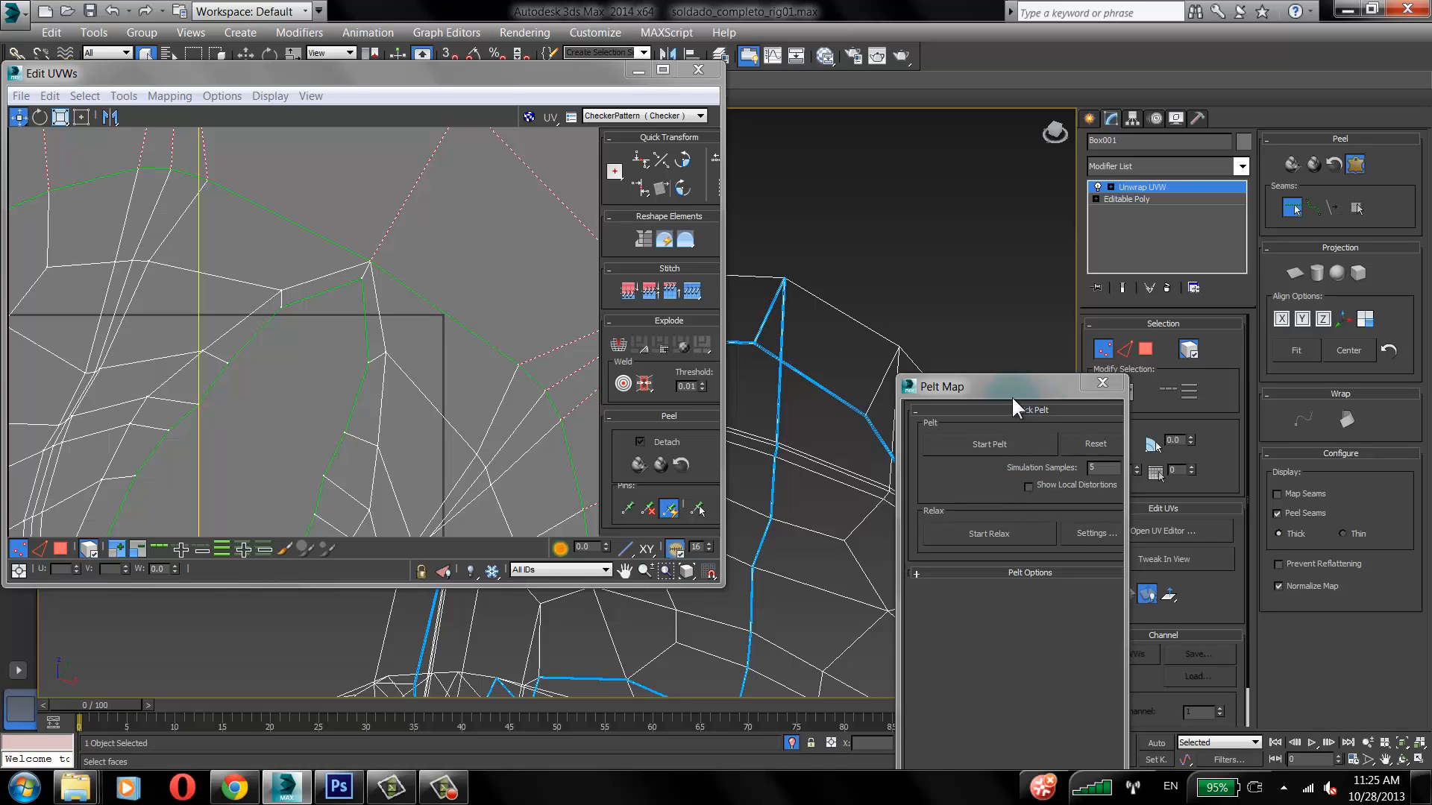
{"action": "left_click_drag", "start_coordinate": [1011, 395], "coordinate": [932, 100]}
{"action": "left_click", "coordinate": [1031, 88]}
Step: Reopen the Pelt Map for the head's cluster, run the pelt simulation, relax the result and commit it
{"action": "scroll", "coordinate": [459, 253], "scroll_direction": "down", "scroll_amount": 2}
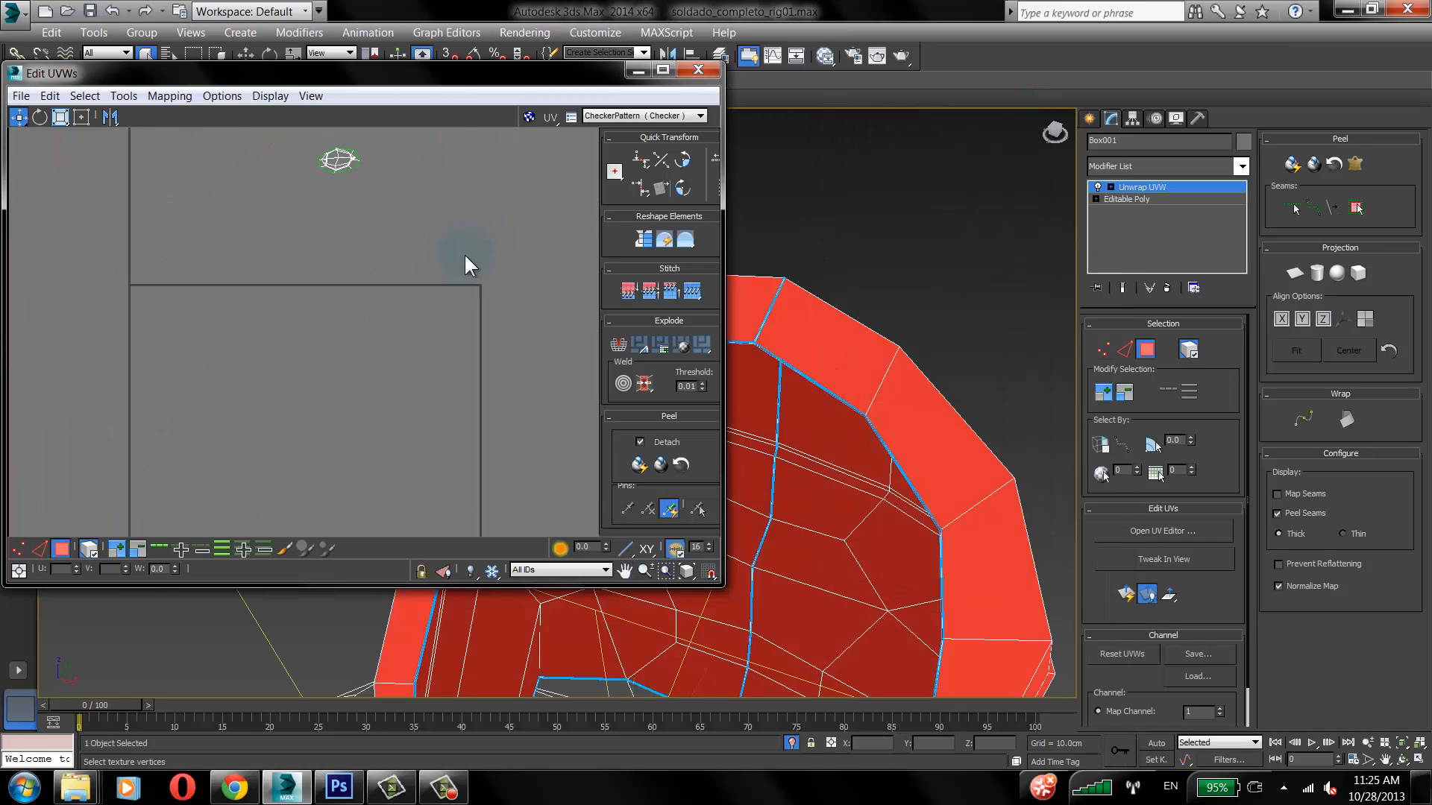
{"action": "scroll", "coordinate": [466, 262], "scroll_direction": "down", "scroll_amount": 4}
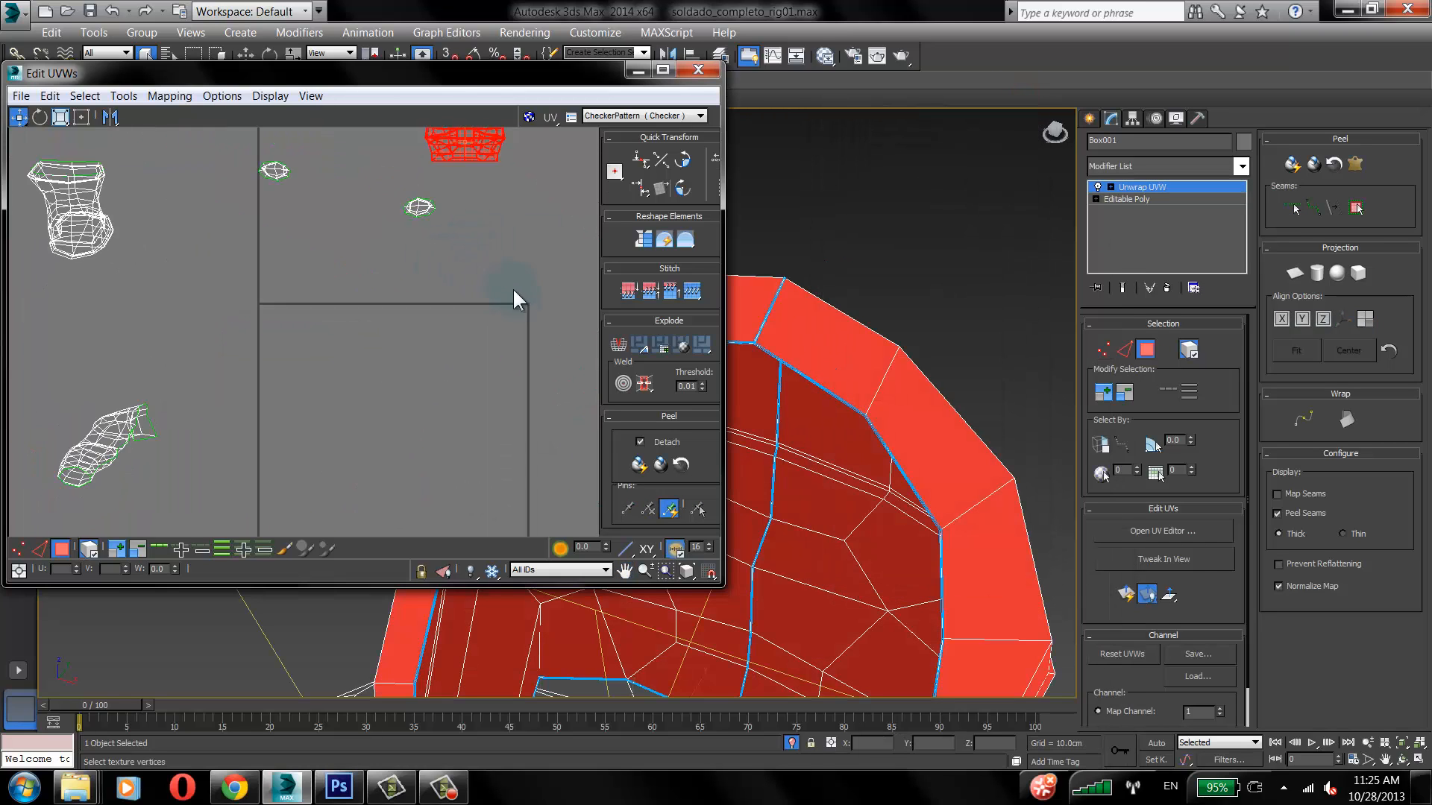
{"action": "left_click", "coordinate": [1356, 164]}
{"action": "left_click", "coordinate": [935, 152]}
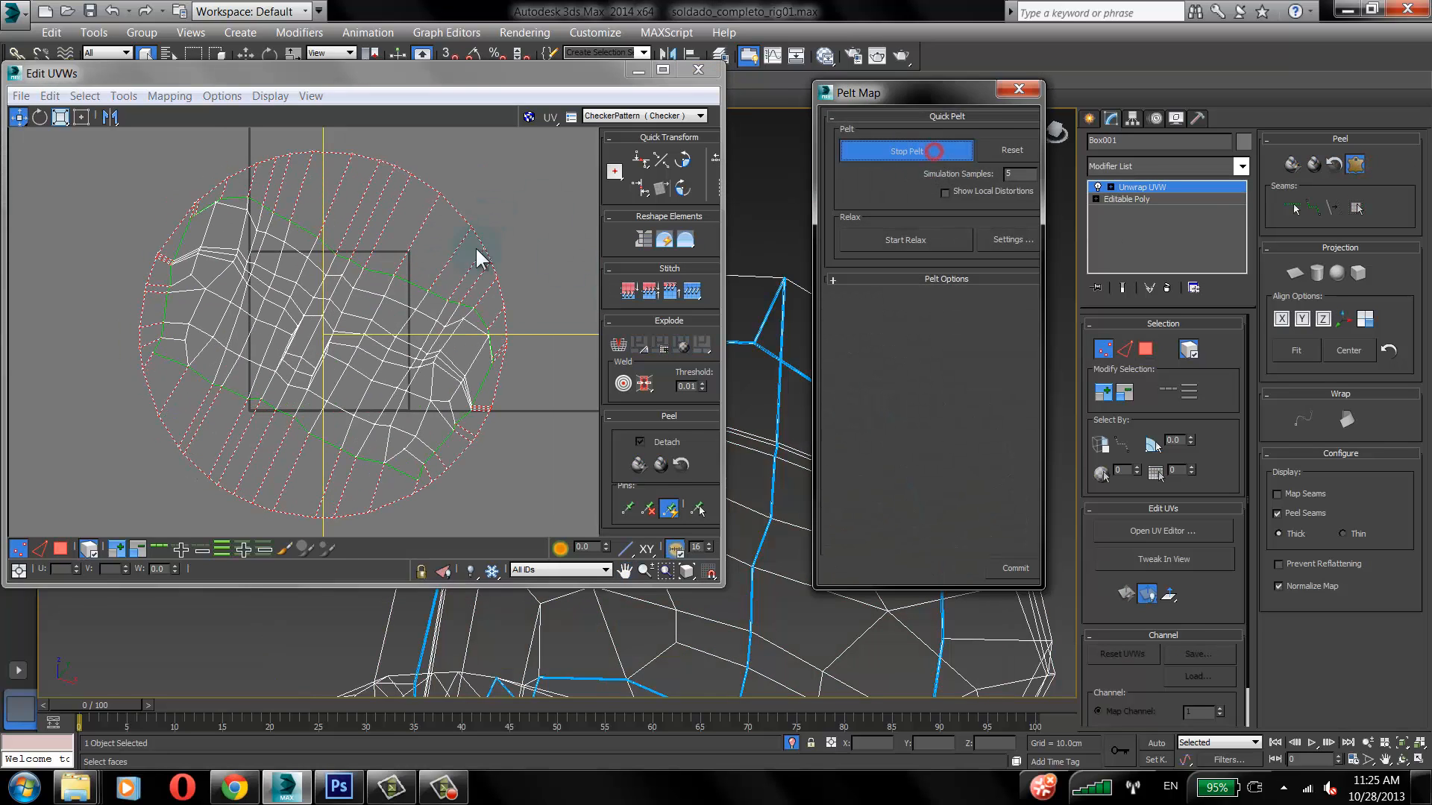
{"action": "left_click", "coordinate": [469, 377]}
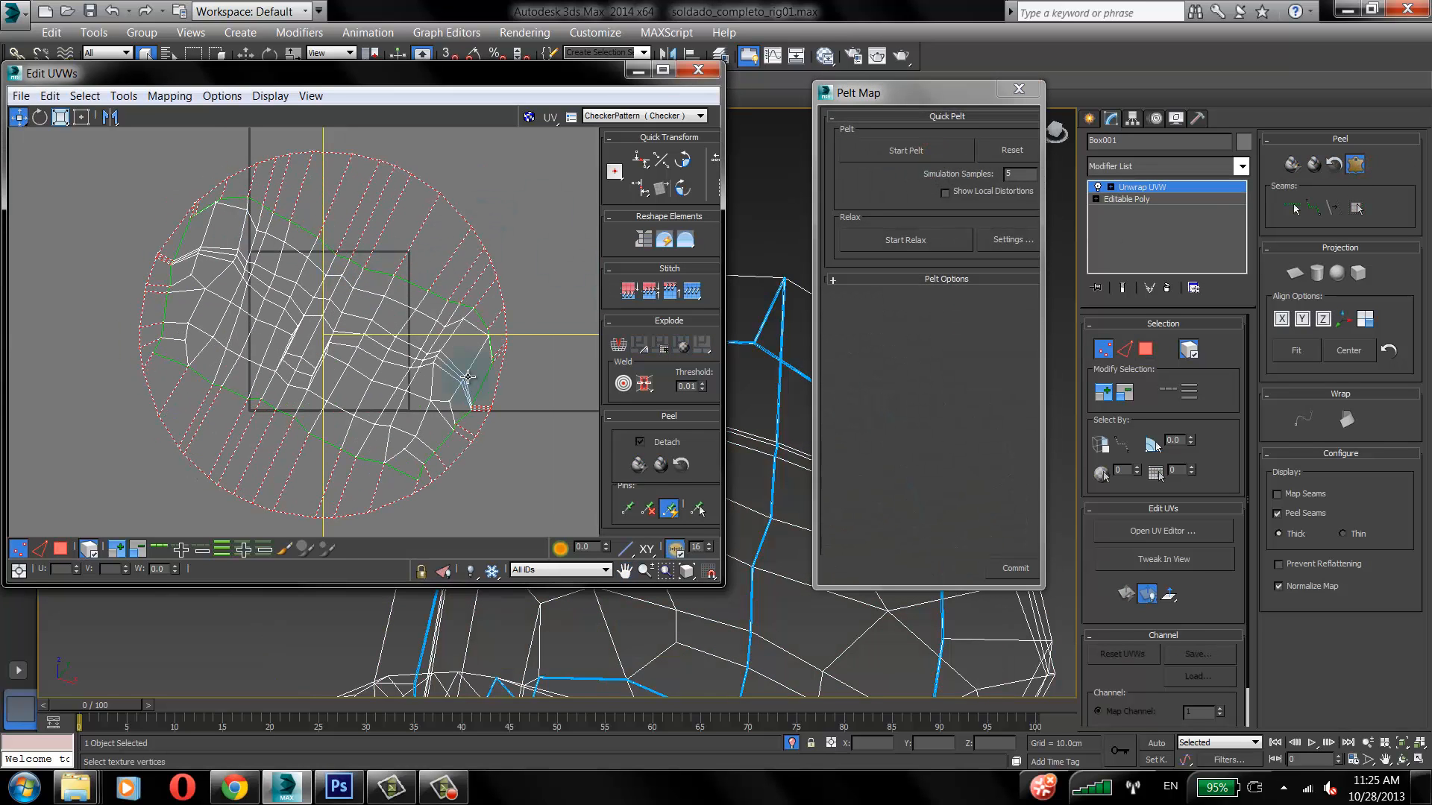
{"action": "left_click", "coordinate": [927, 235]}
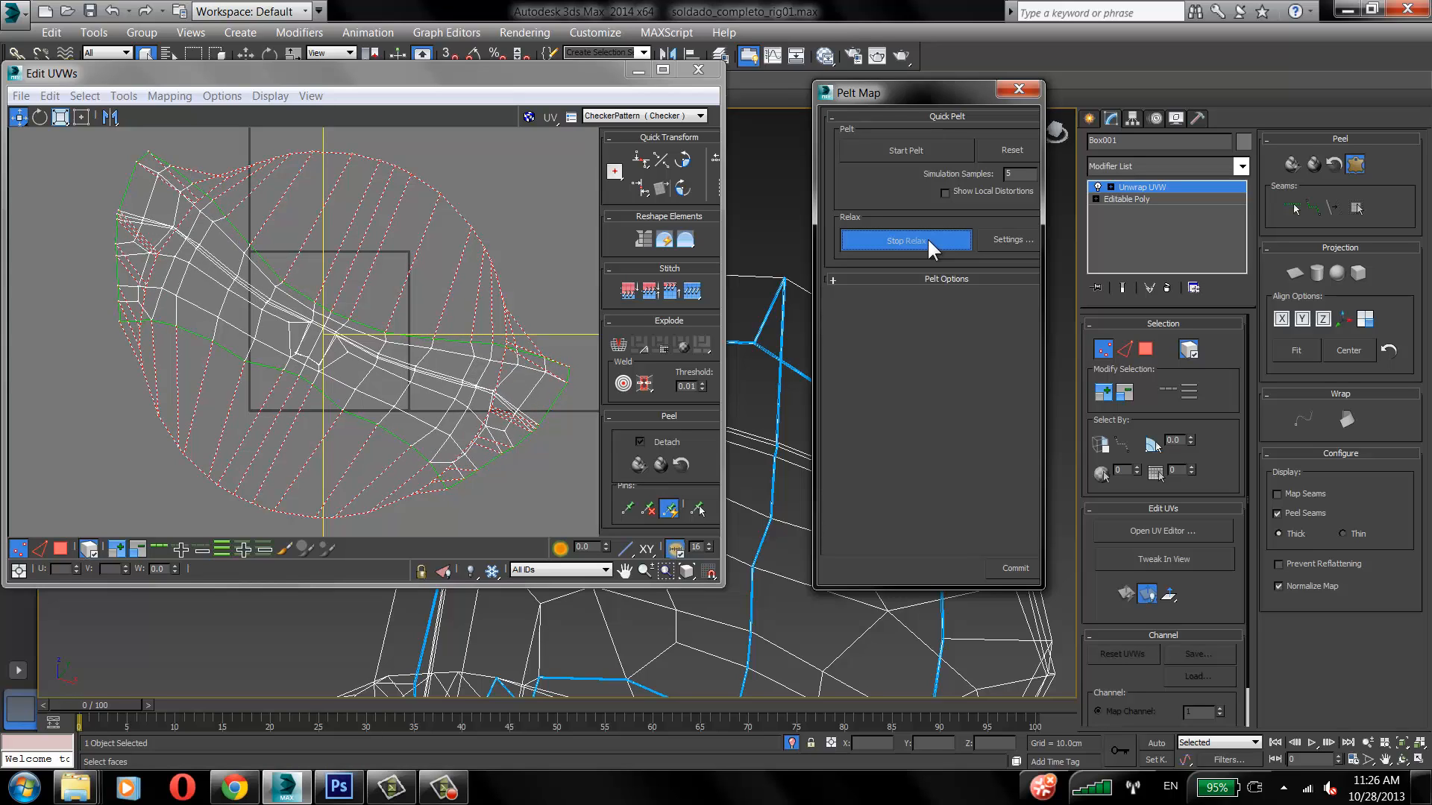
{"action": "left_click", "coordinate": [1014, 567]}
Step: Move the unwrapped head cluster well above the UV square, clear of the other clusters
{"action": "middle_click_drag", "start_coordinate": [386, 365], "coordinate": [501, 422]}
{"action": "left_click_drag", "start_coordinate": [497, 419], "coordinate": [282, 131]}
{"action": "middle_click_drag", "start_coordinate": [279, 215], "coordinate": [433, 414]}
{"action": "scroll", "coordinate": [433, 414], "scroll_direction": "down", "scroll_amount": 3}
{"action": "left_click_drag", "start_coordinate": [415, 358], "coordinate": [494, 174]}
{"action": "scroll", "coordinate": [493, 176], "scroll_direction": "down", "scroll_amount": 1}
{"action": "middle_click_drag", "start_coordinate": [535, 302], "coordinate": [308, 240]}
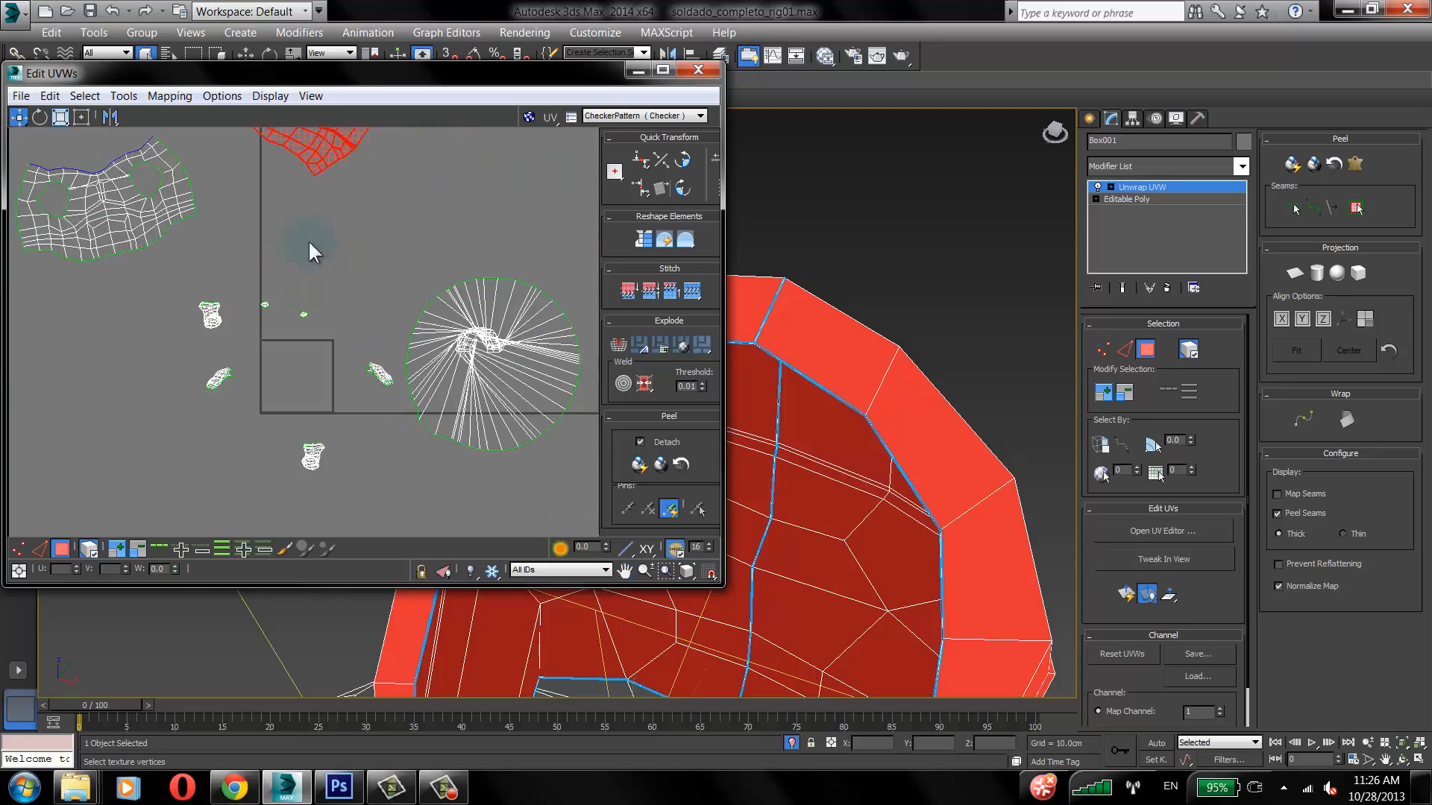
Step: Select the trousers' UV cluster, open its Pelt Map and run the pelt simulation to stretch it flat
{"action": "middle_click_drag", "start_coordinate": [393, 316], "coordinate": [342, 230]}
{"action": "scroll", "coordinate": [343, 231], "scroll_direction": "up", "scroll_amount": 2}
{"action": "left_click", "coordinate": [500, 277]}
{"action": "middle_click_drag", "start_coordinate": [906, 335], "coordinate": [965, 70]}
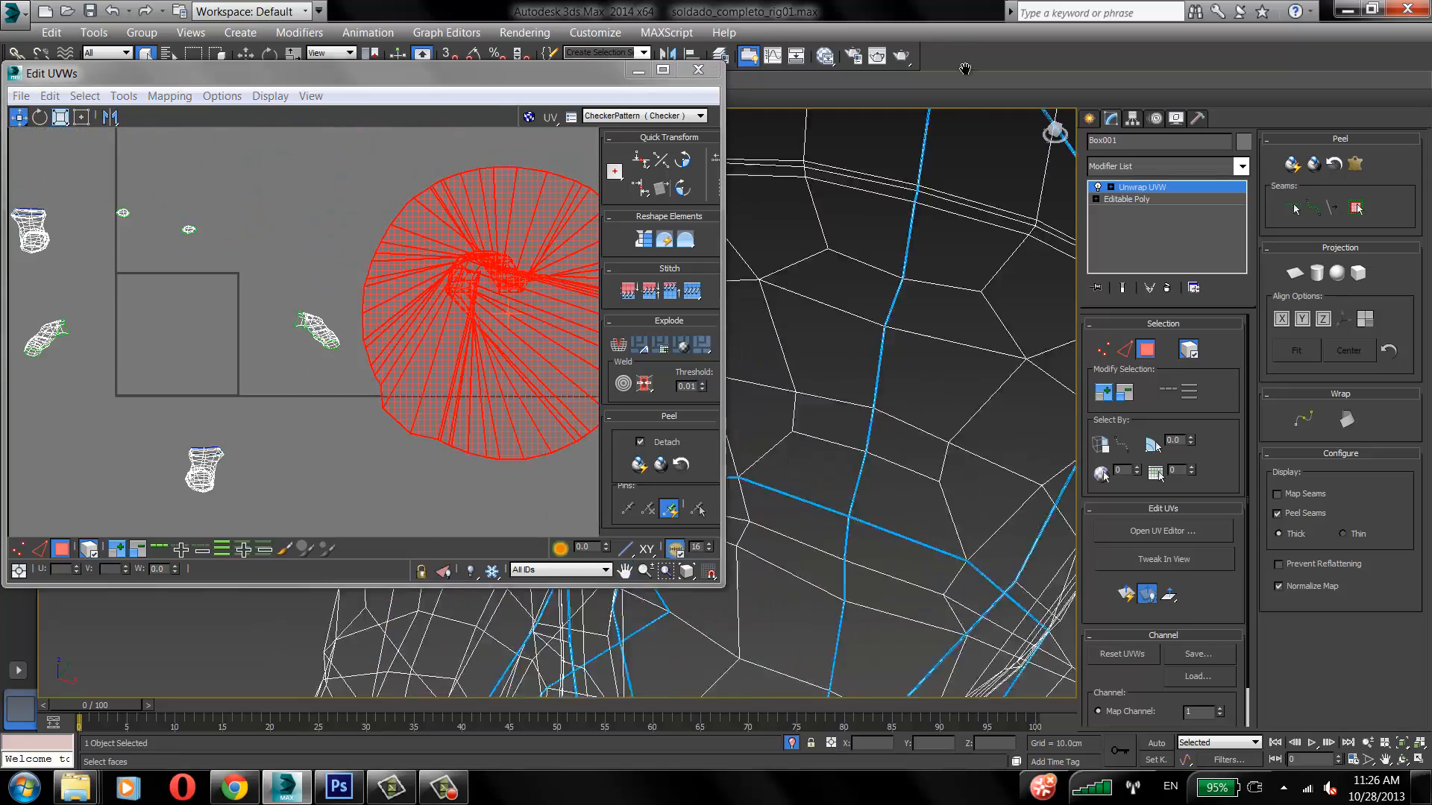
{"action": "scroll", "coordinate": [971, 282], "scroll_direction": "down", "scroll_amount": 5}
{"action": "middle_click_drag", "start_coordinate": [888, 335], "coordinate": [895, 257]}
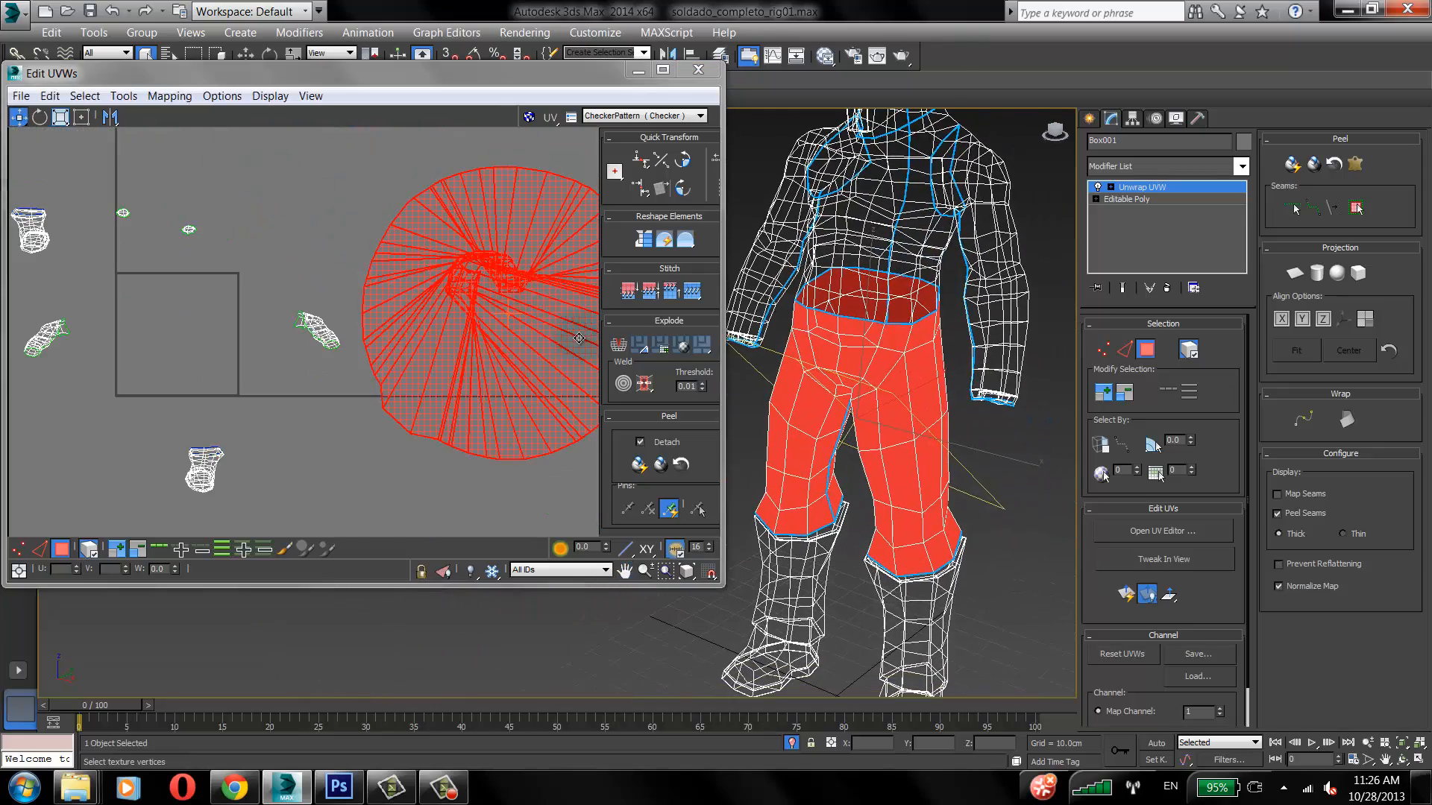
{"action": "middle_click_drag", "start_coordinate": [574, 338], "coordinate": [457, 369]}
{"action": "scroll", "coordinate": [432, 291], "scroll_direction": "up", "scroll_amount": 2}
{"action": "left_click", "coordinate": [1354, 164]}
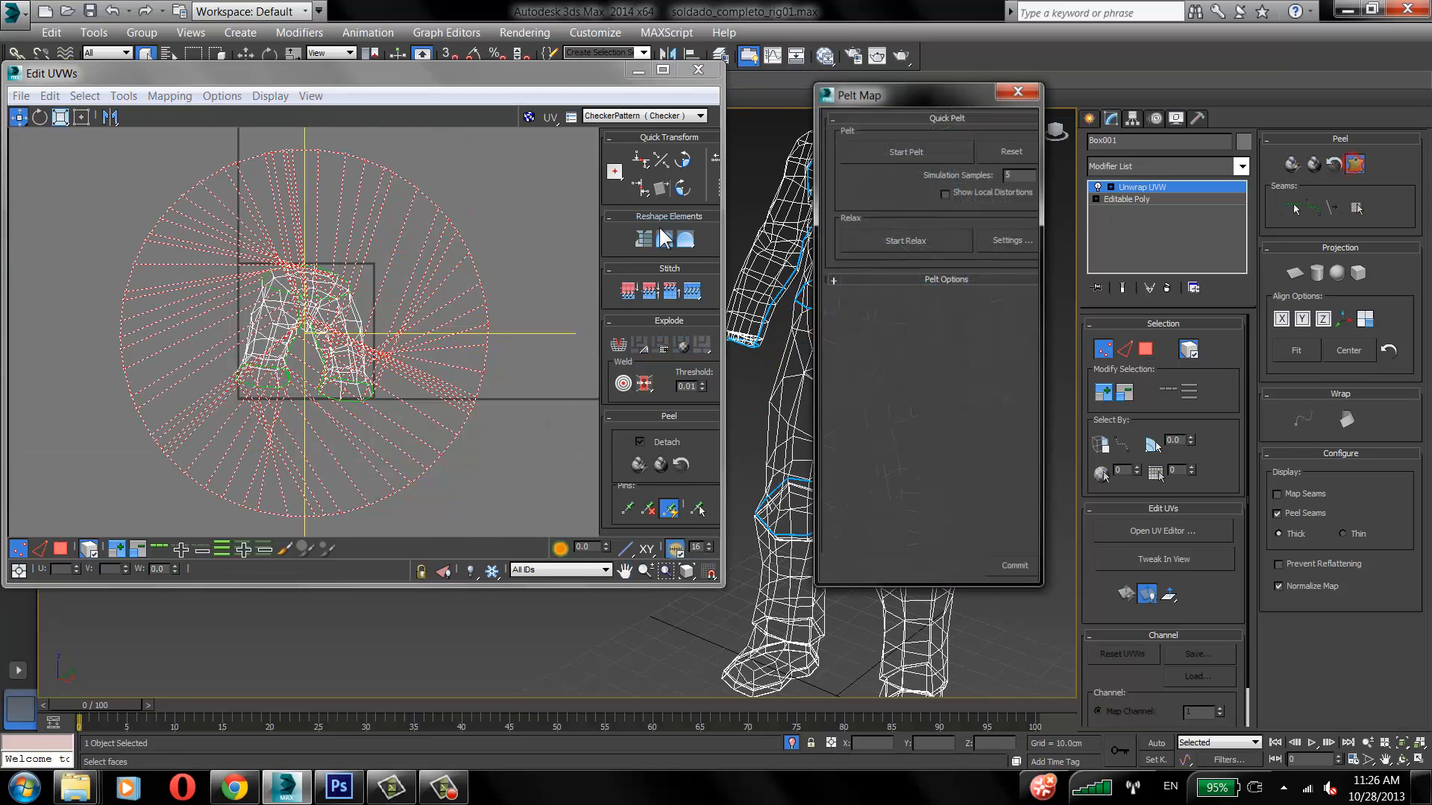
{"action": "left_click", "coordinate": [879, 146]}
{"action": "left_click", "coordinate": [572, 182]}
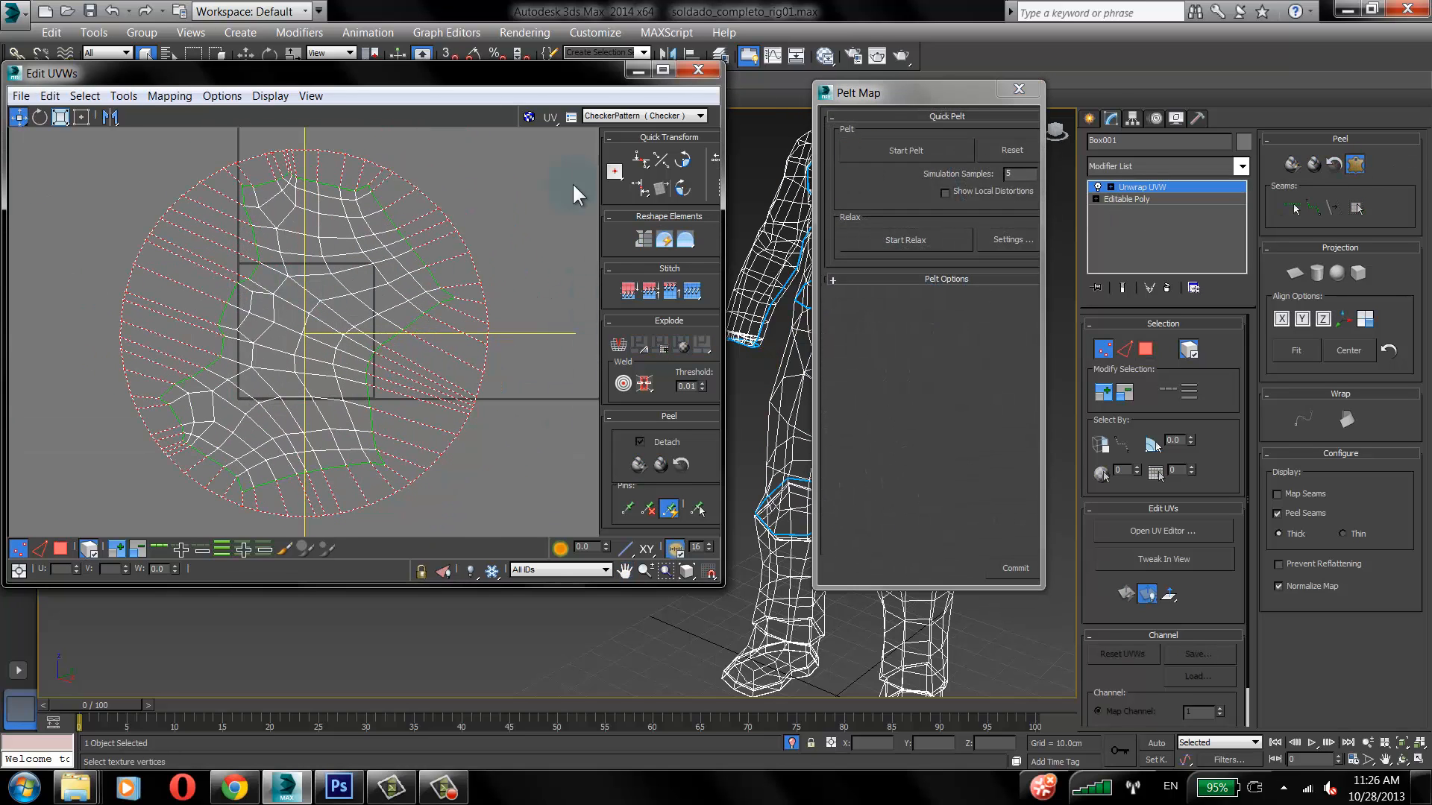
Step: Relax the trousers' pelt until its edges even out, and commit the pelt
{"action": "left_click", "coordinate": [929, 239]}
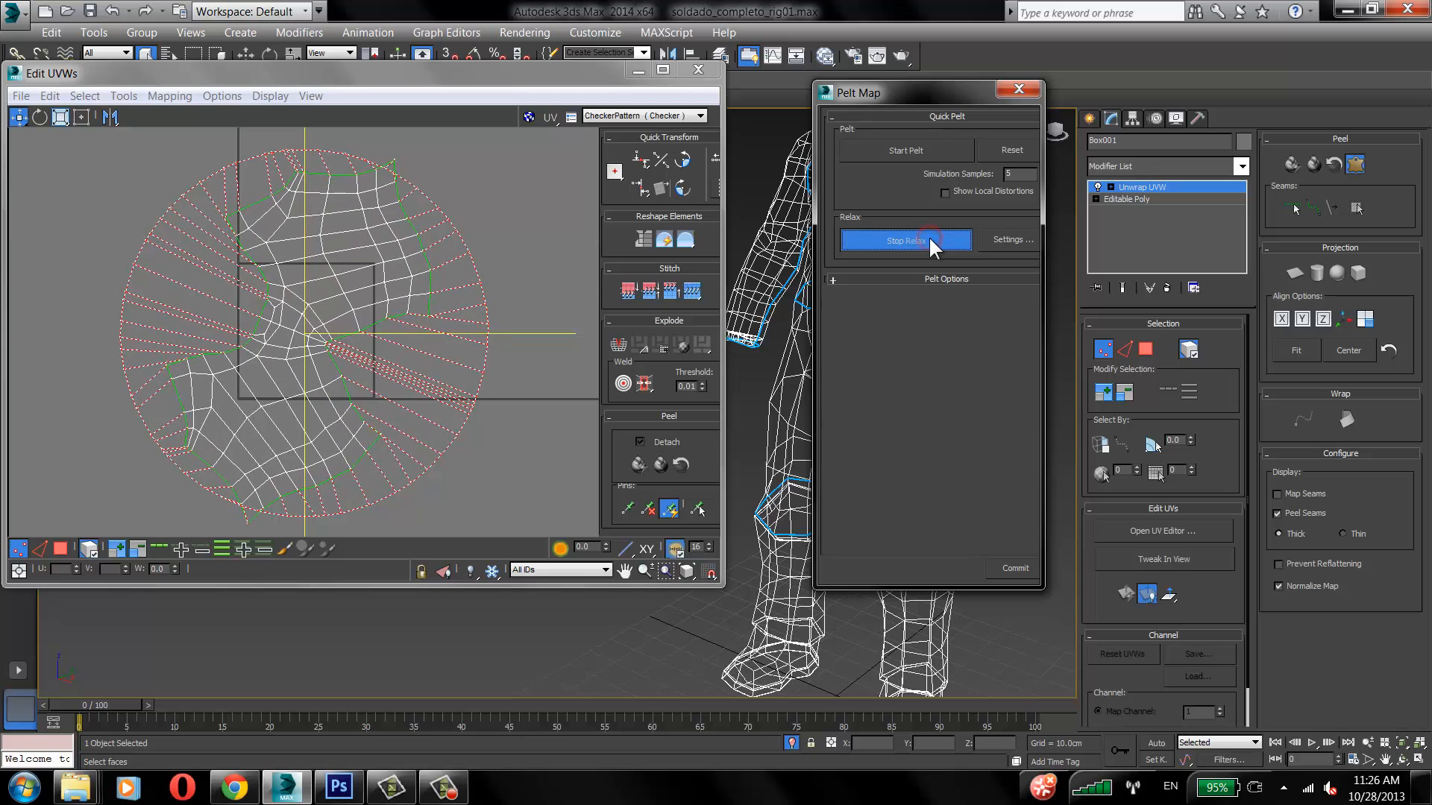
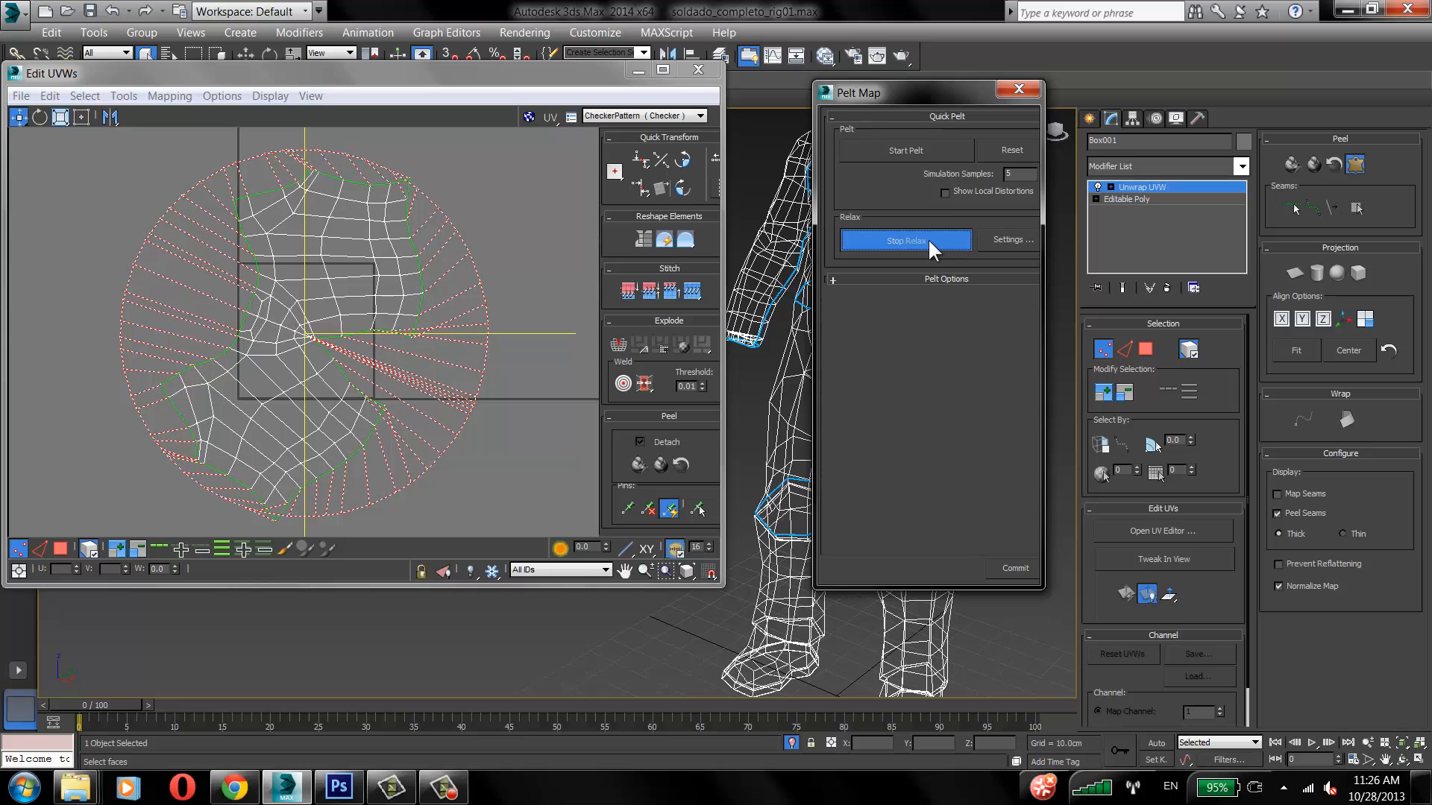
{"action": "left_click", "coordinate": [934, 239]}
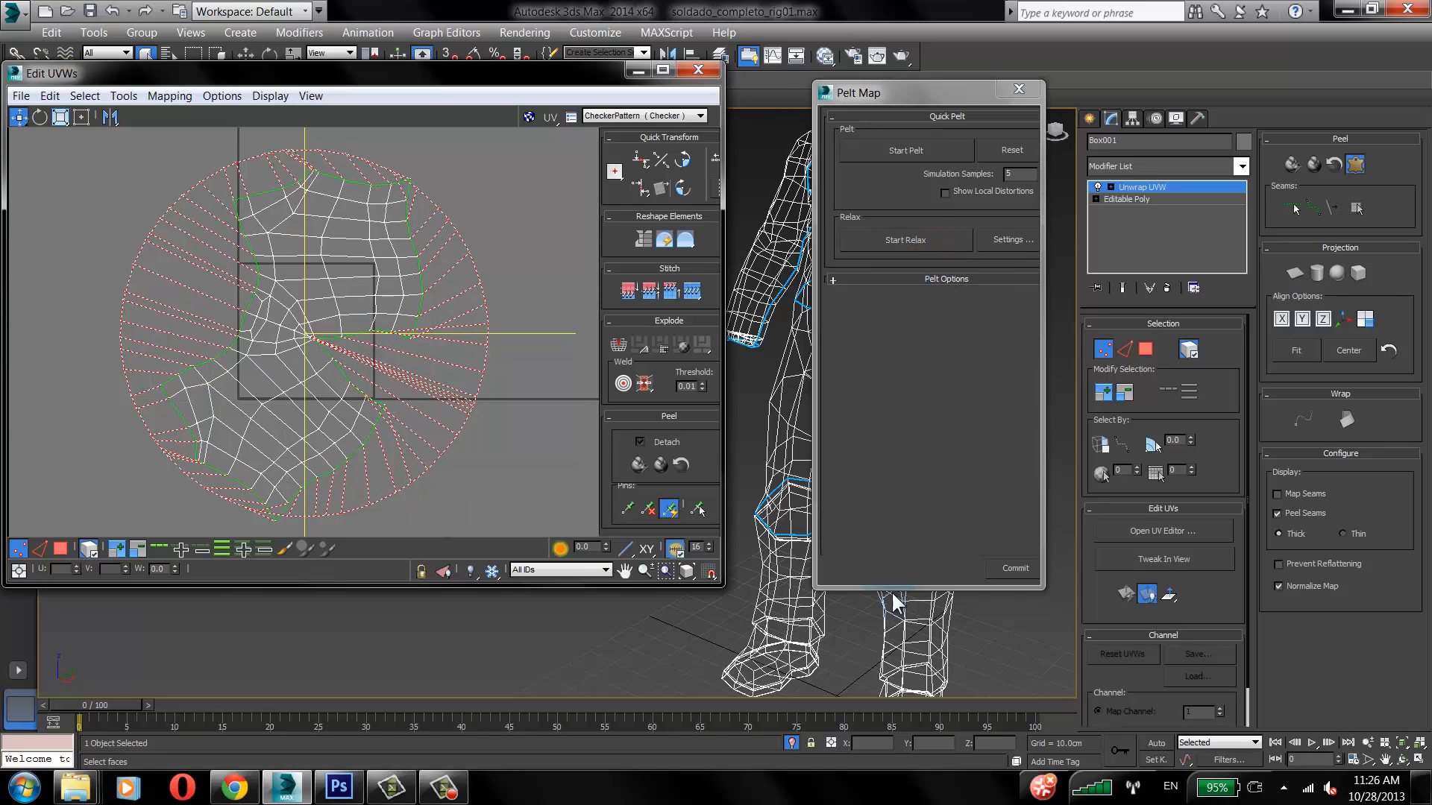
{"action": "left_click", "coordinate": [1014, 569]}
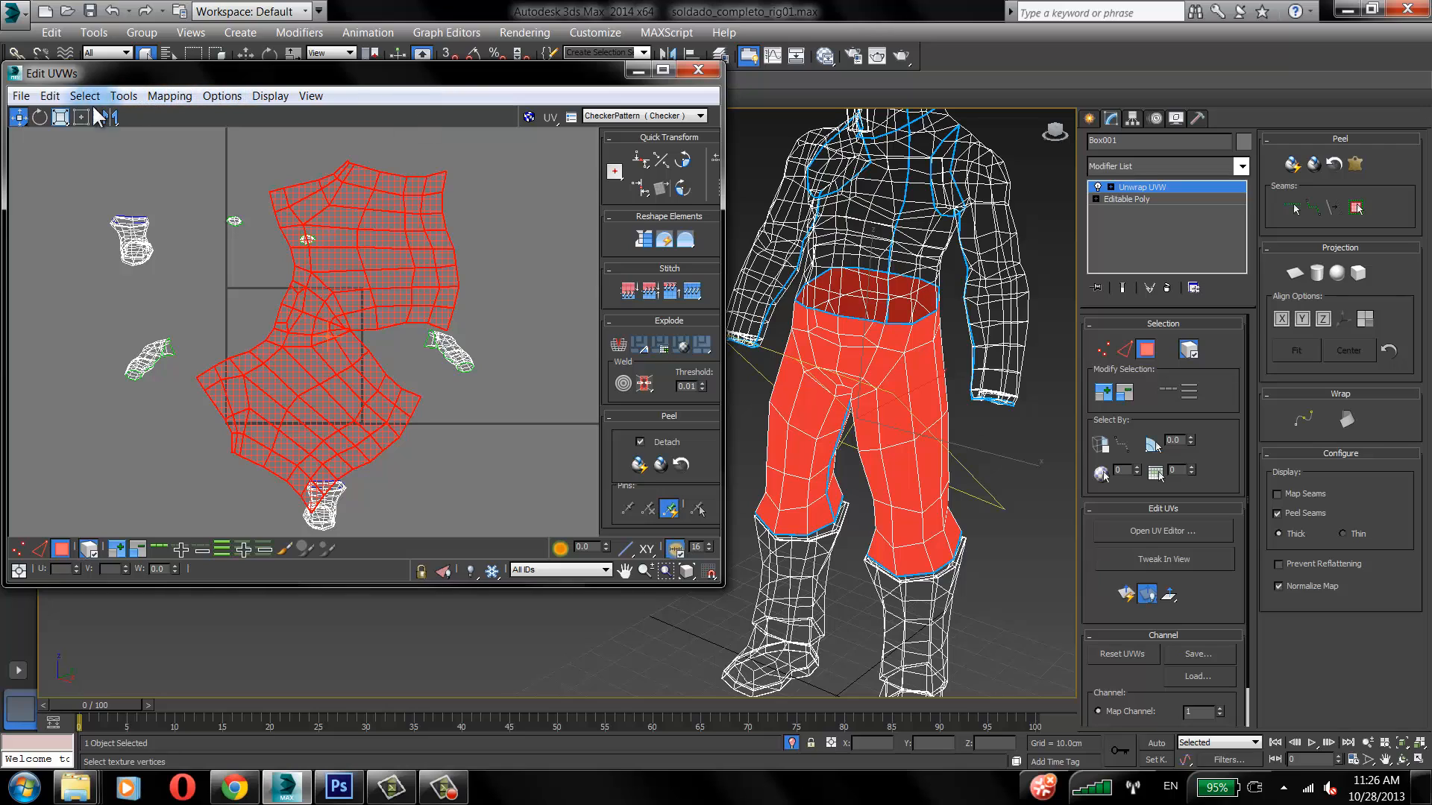
Step: Relax the trousers' cluster with Relax By Polygon Angles and move it outside the UV square, beyond the boot and arm clusters
{"action": "left_click", "coordinate": [685, 240]}
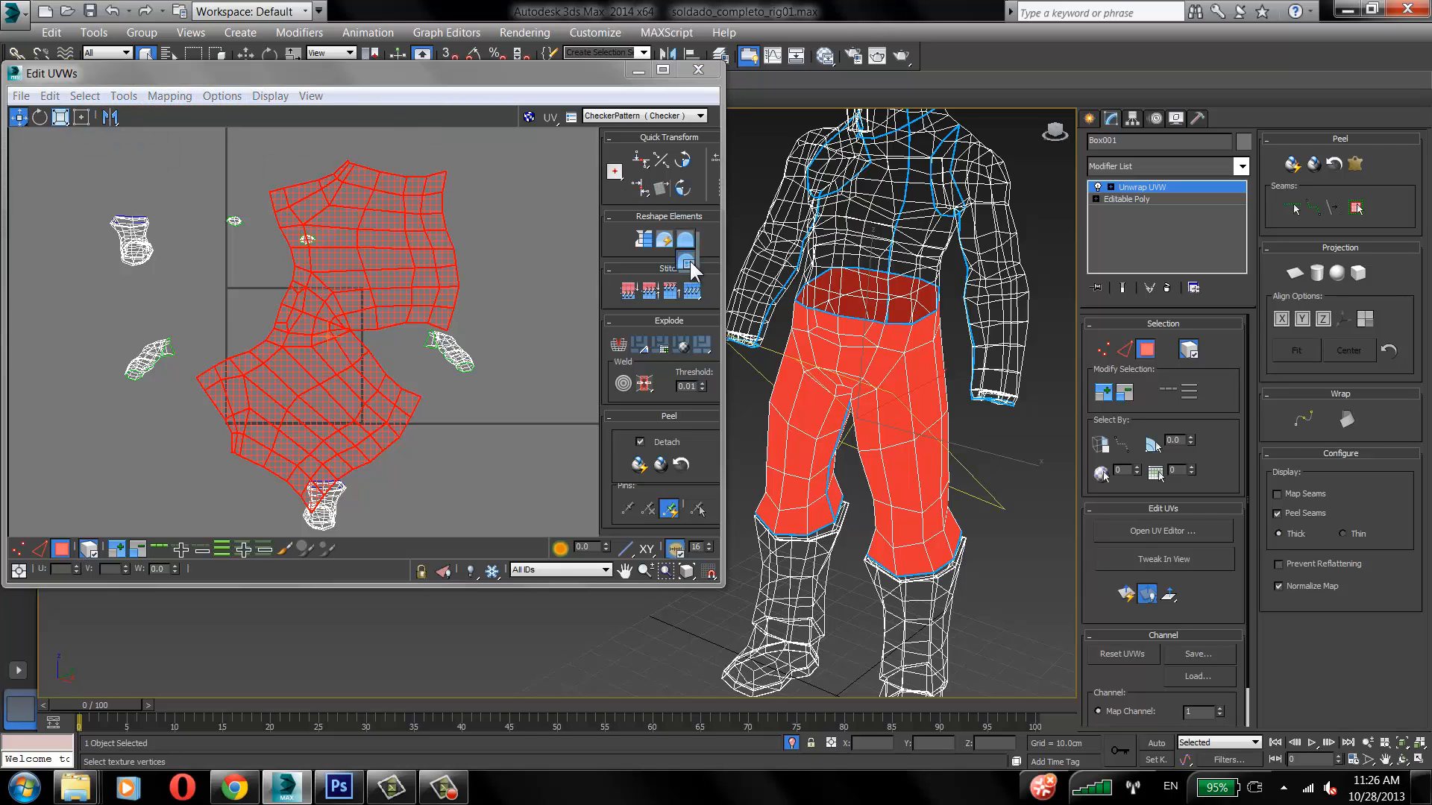
{"action": "left_click", "coordinate": [222, 231]}
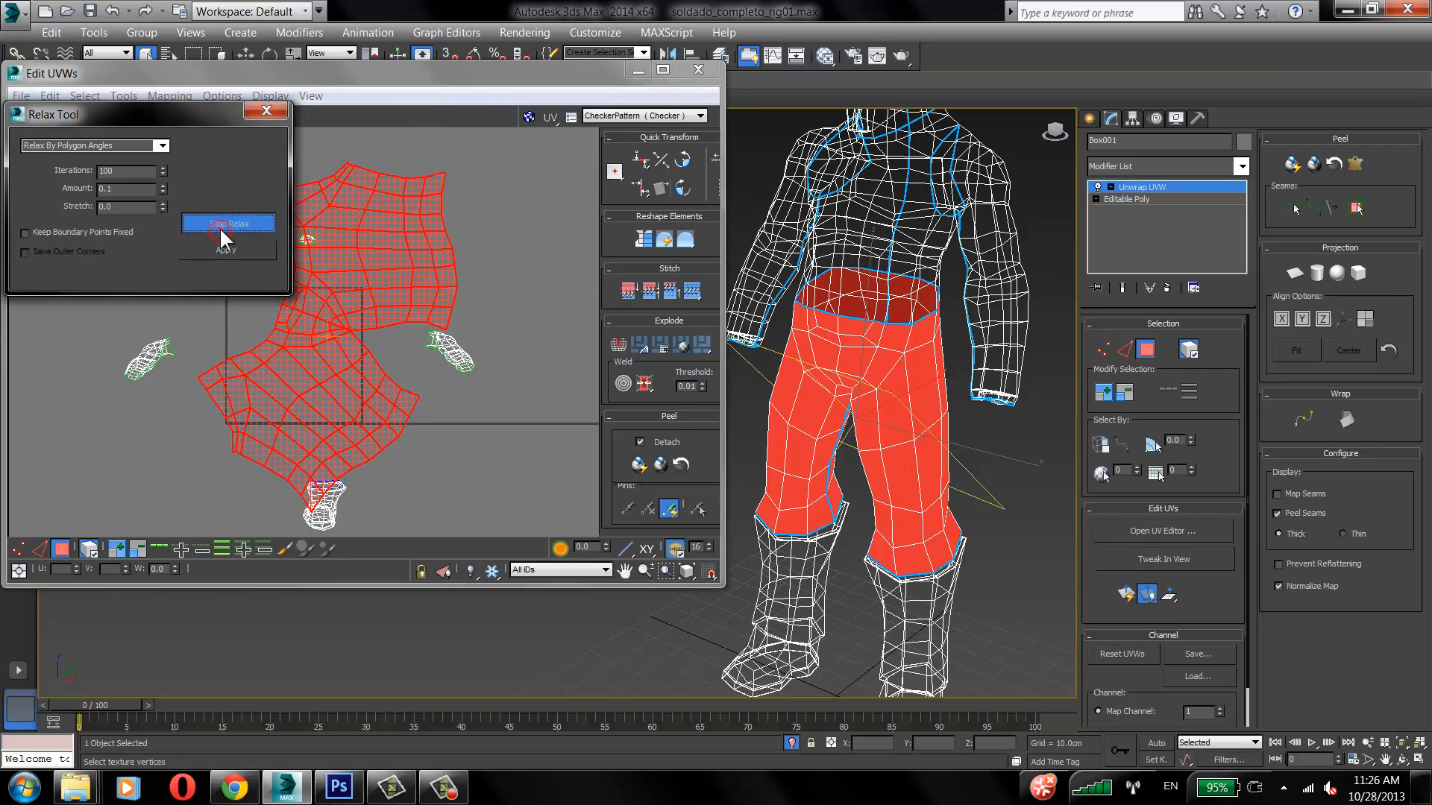
{"action": "left_click", "coordinate": [222, 229]}
{"action": "left_click", "coordinate": [233, 244]}
{"action": "left_click", "coordinate": [266, 111]}
{"action": "middle_click_drag", "start_coordinate": [344, 302], "coordinate": [426, 275]}
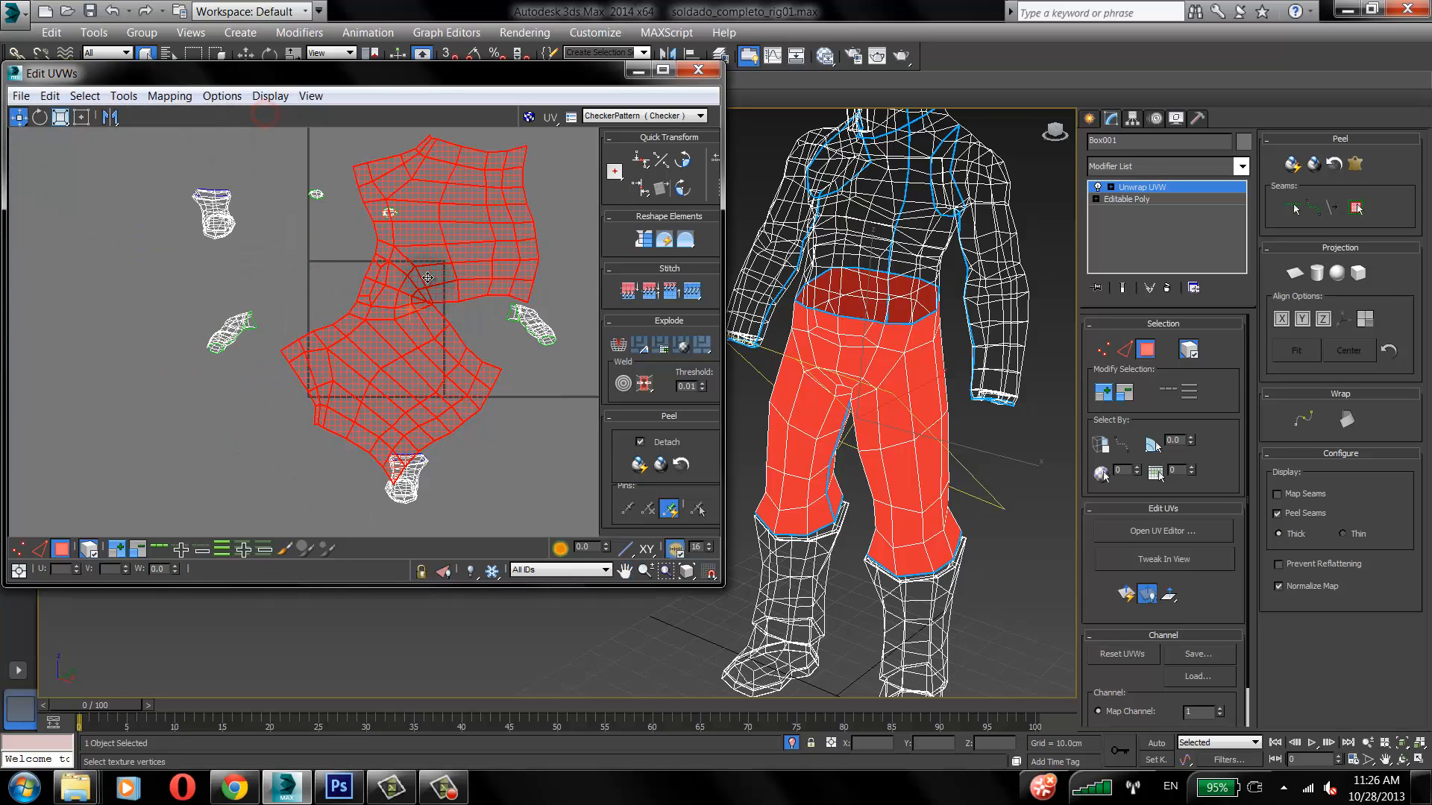
{"action": "left_click_drag", "start_coordinate": [426, 275], "coordinate": [30, 297]}
Step: Select the soldier's left arm cluster, run its pelt simulation, relax it and commit the pelt
{"action": "left_click", "coordinate": [523, 319]}
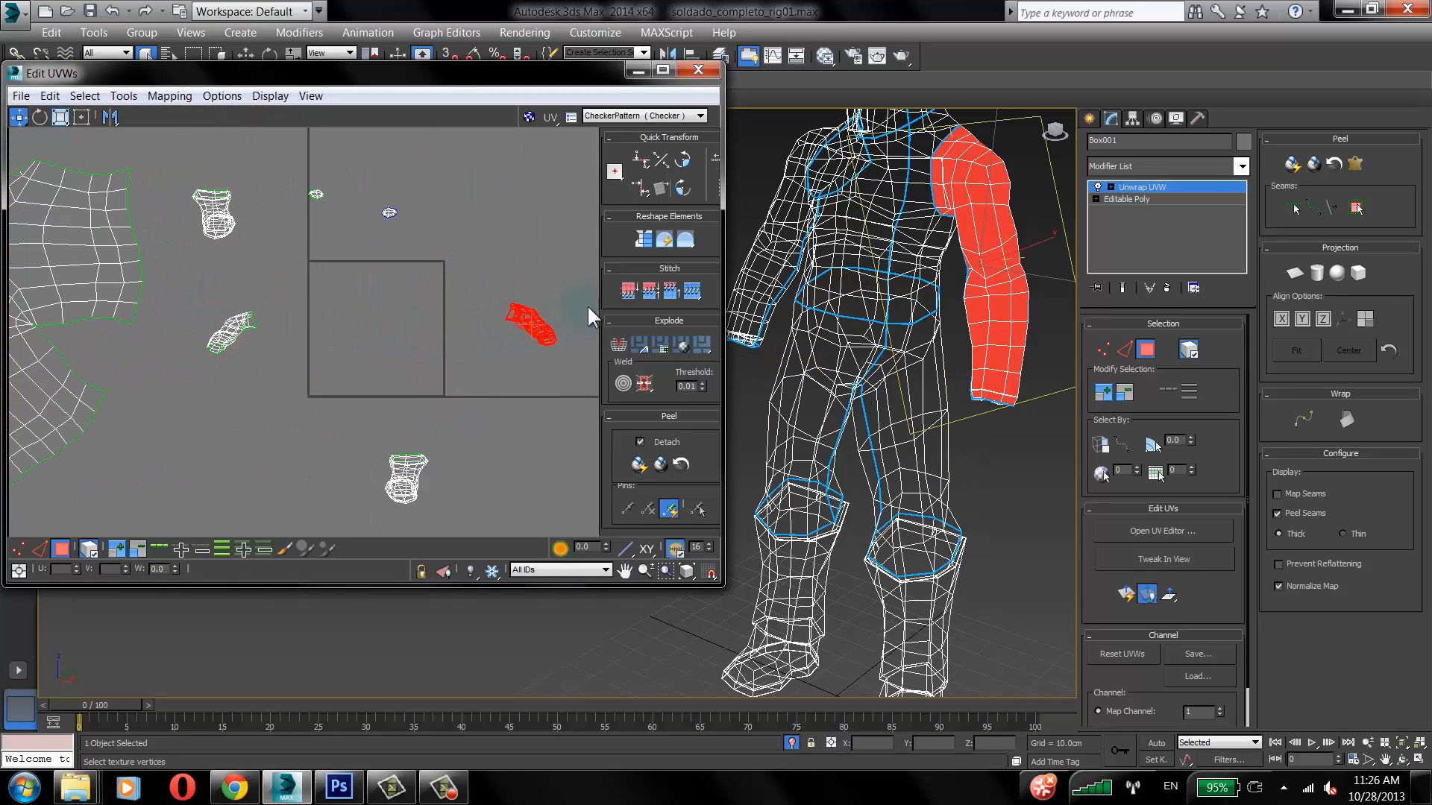
{"action": "left_click", "coordinate": [1354, 164]}
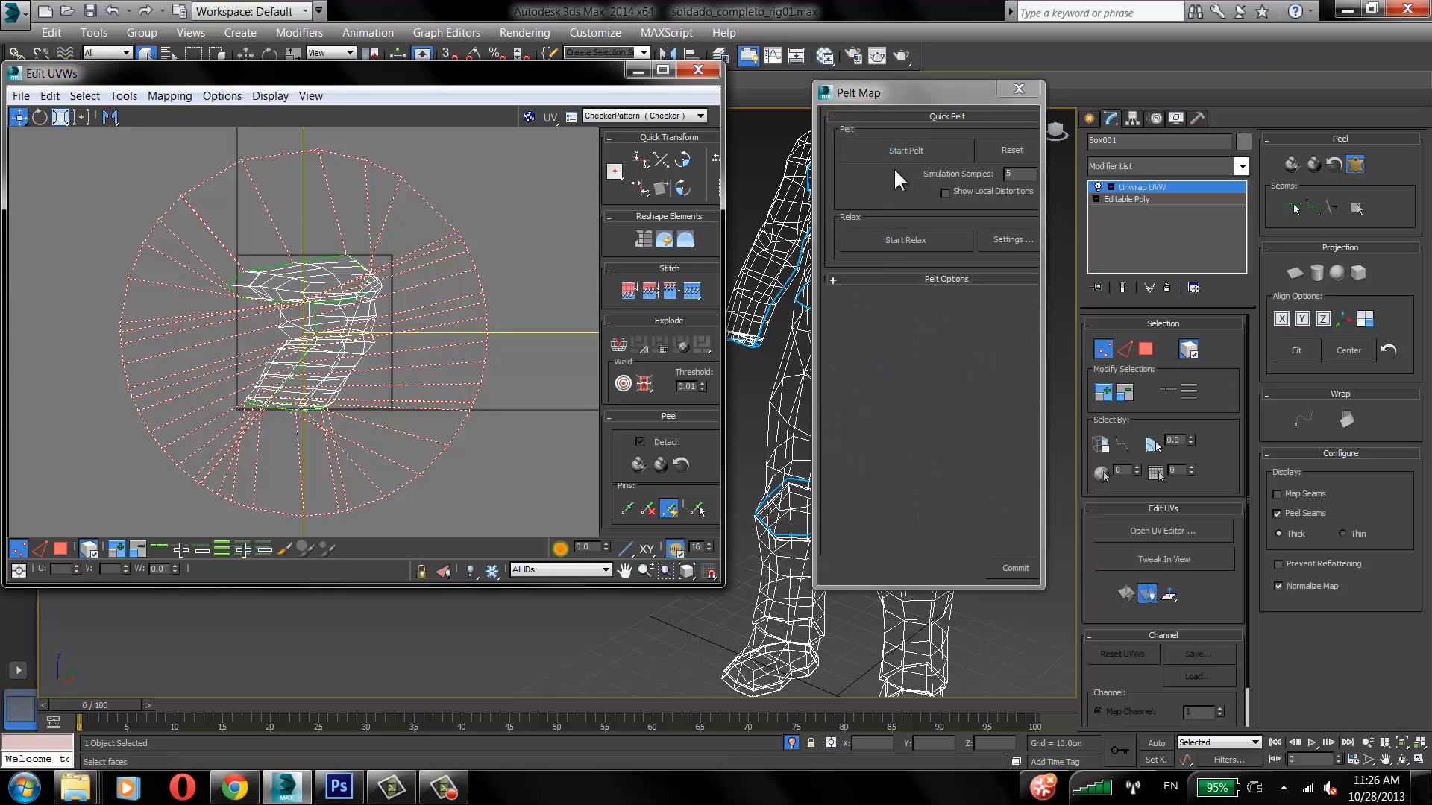
{"action": "left_click", "coordinate": [905, 150]}
{"action": "left_click", "coordinate": [910, 241]}
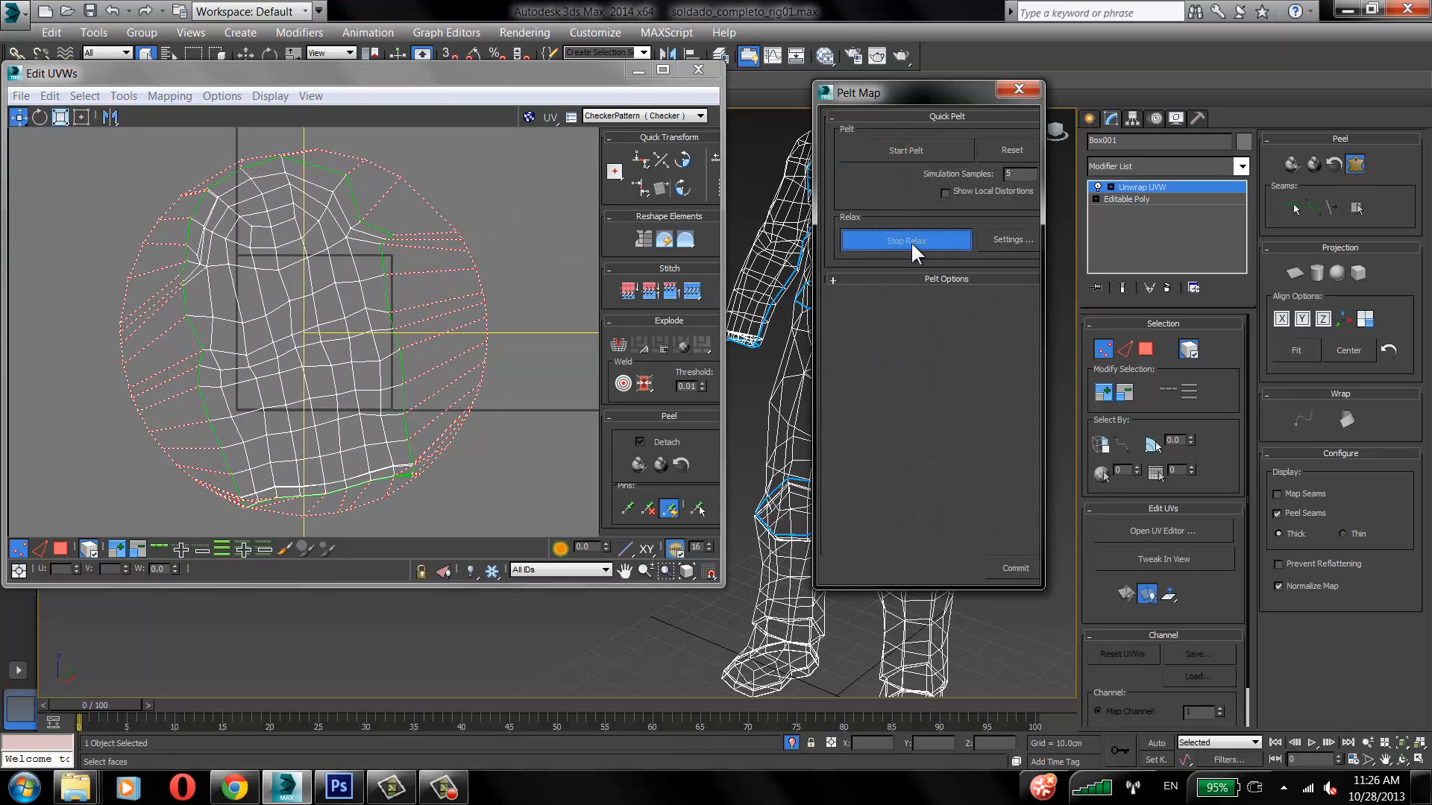
{"action": "left_click", "coordinate": [911, 240]}
{"action": "left_click", "coordinate": [1002, 563]}
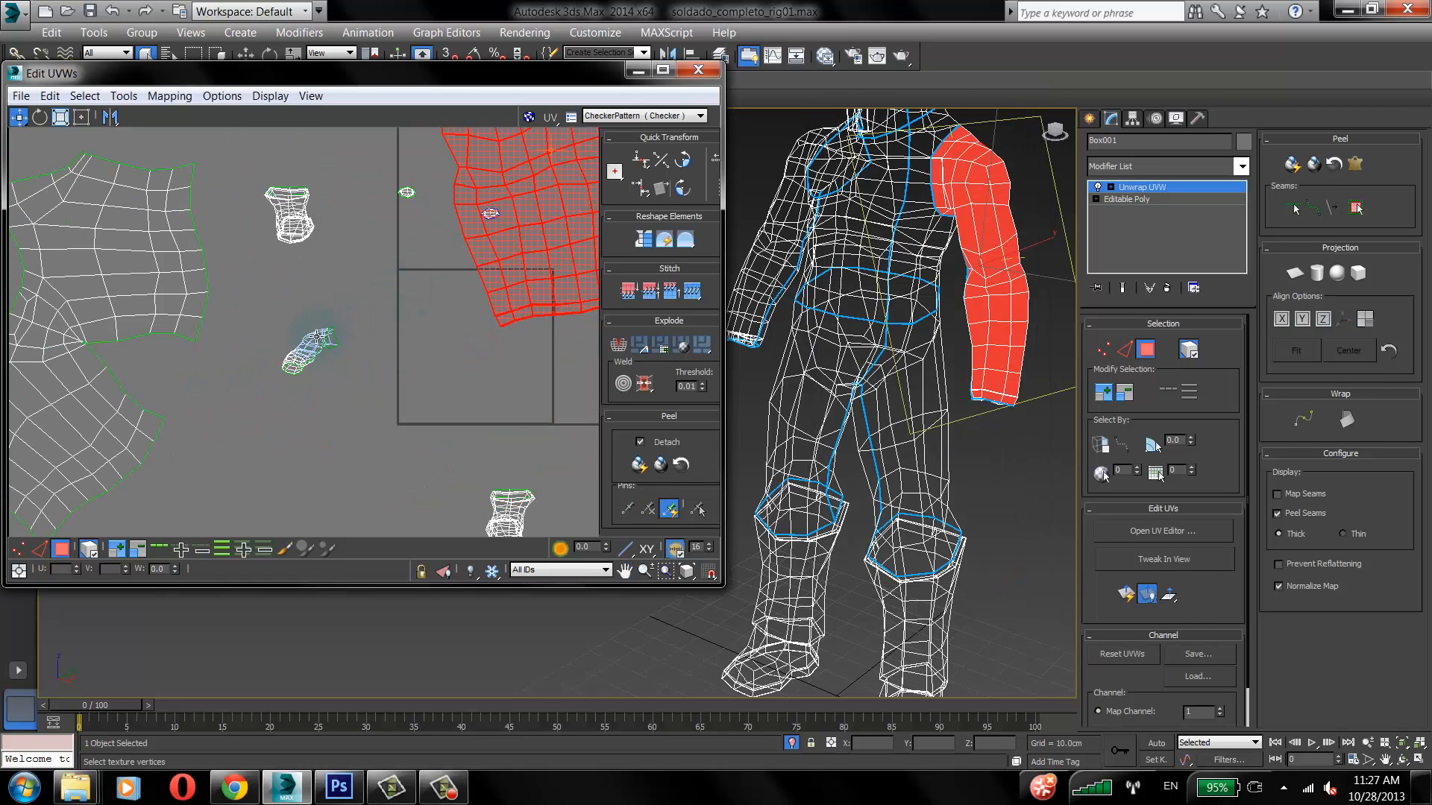
Step: Pelt-map, relax and commit the soldier's right arm cluster, and move it outside the UV square beyond the trousers' cluster
{"action": "left_click", "coordinate": [316, 337]}
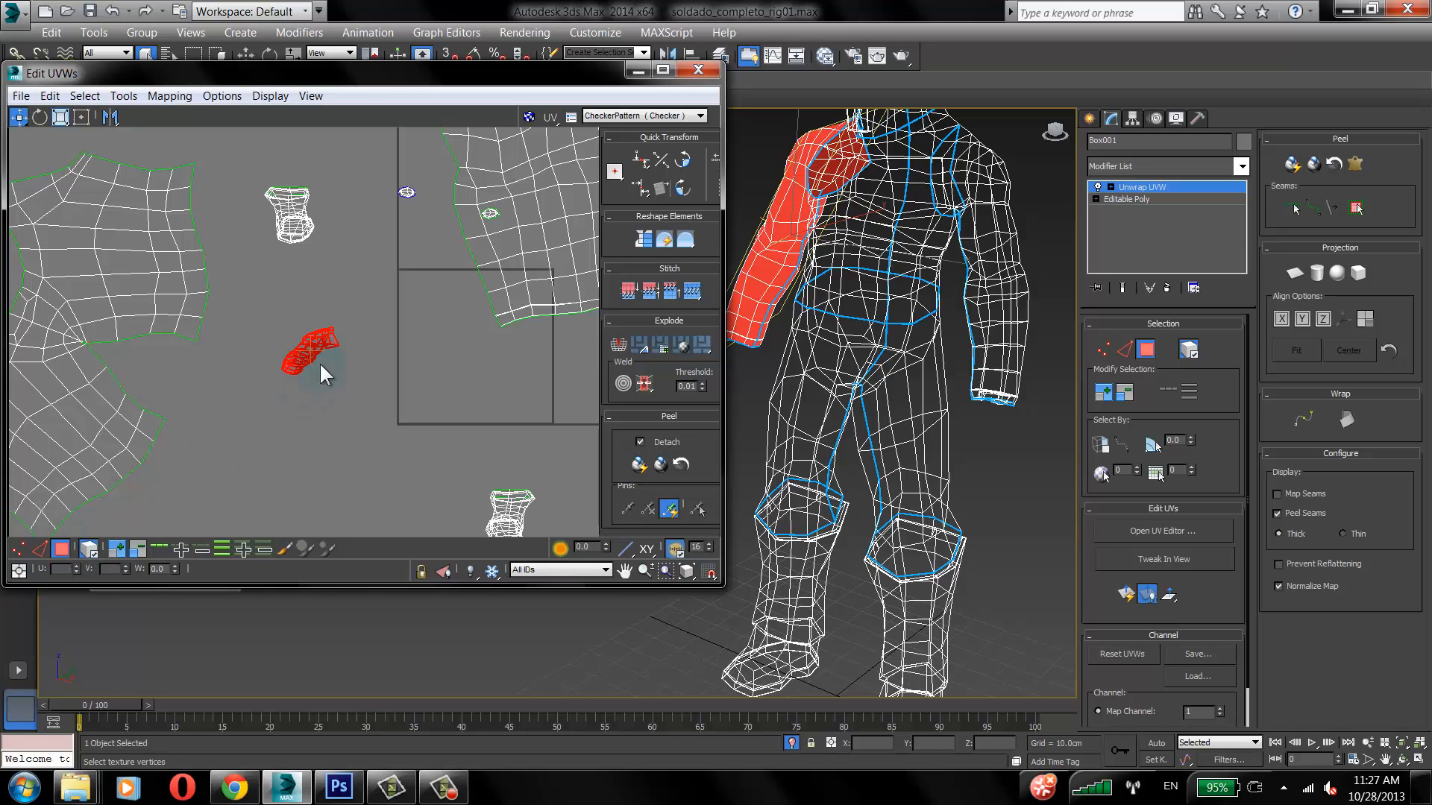
{"action": "left_click_drag", "start_coordinate": [309, 348], "coordinate": [299, 306]}
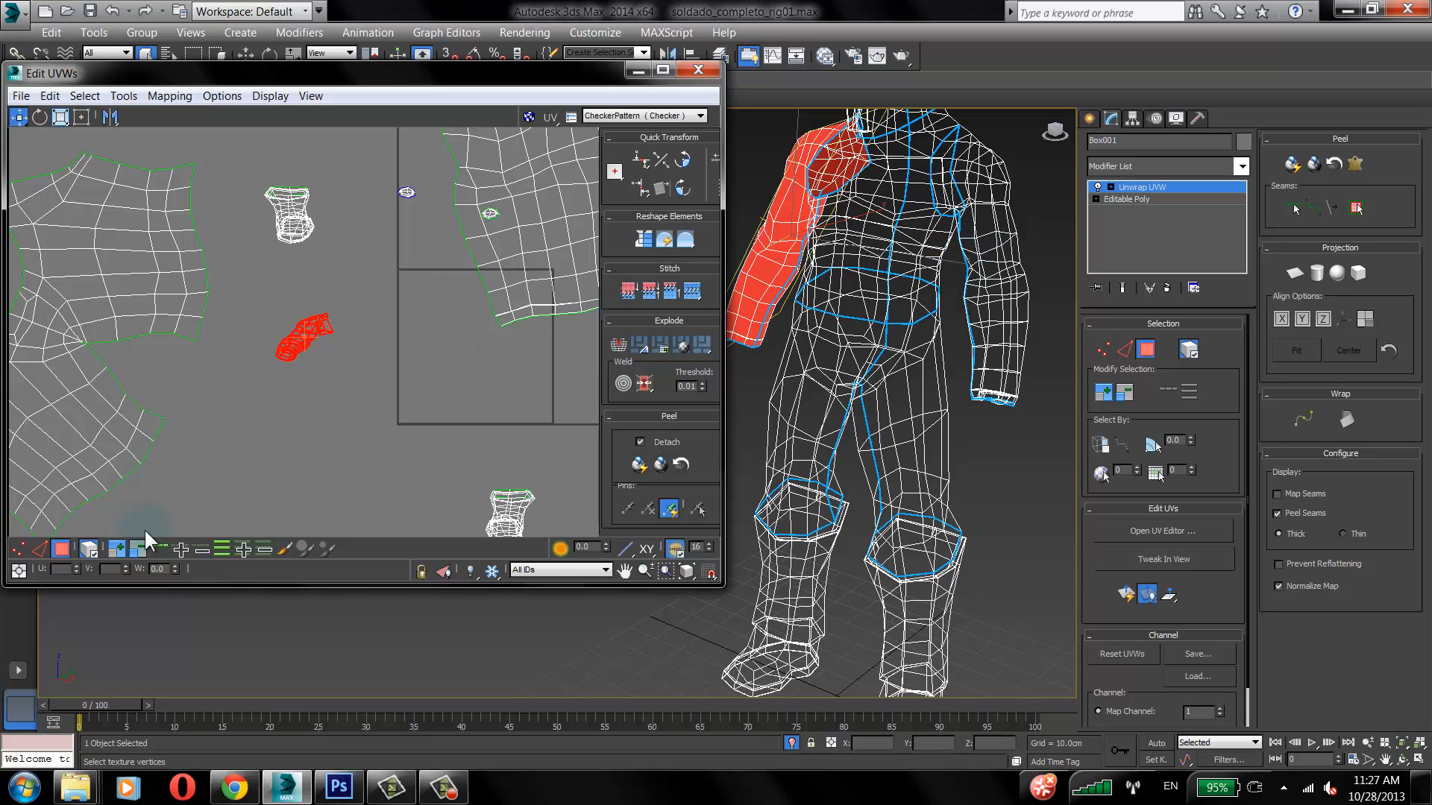
{"action": "left_click", "coordinate": [1355, 164]}
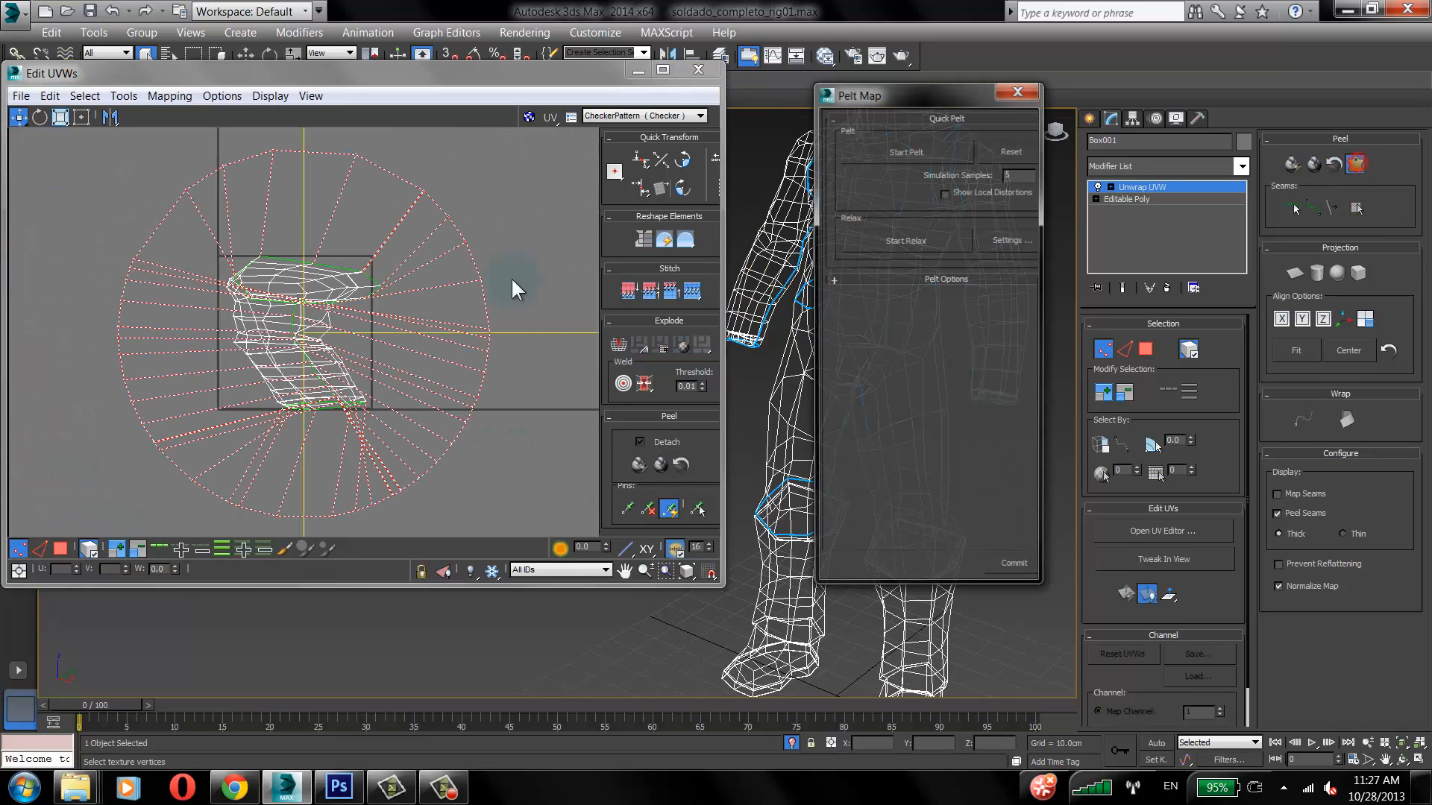
{"action": "left_click", "coordinate": [912, 154]}
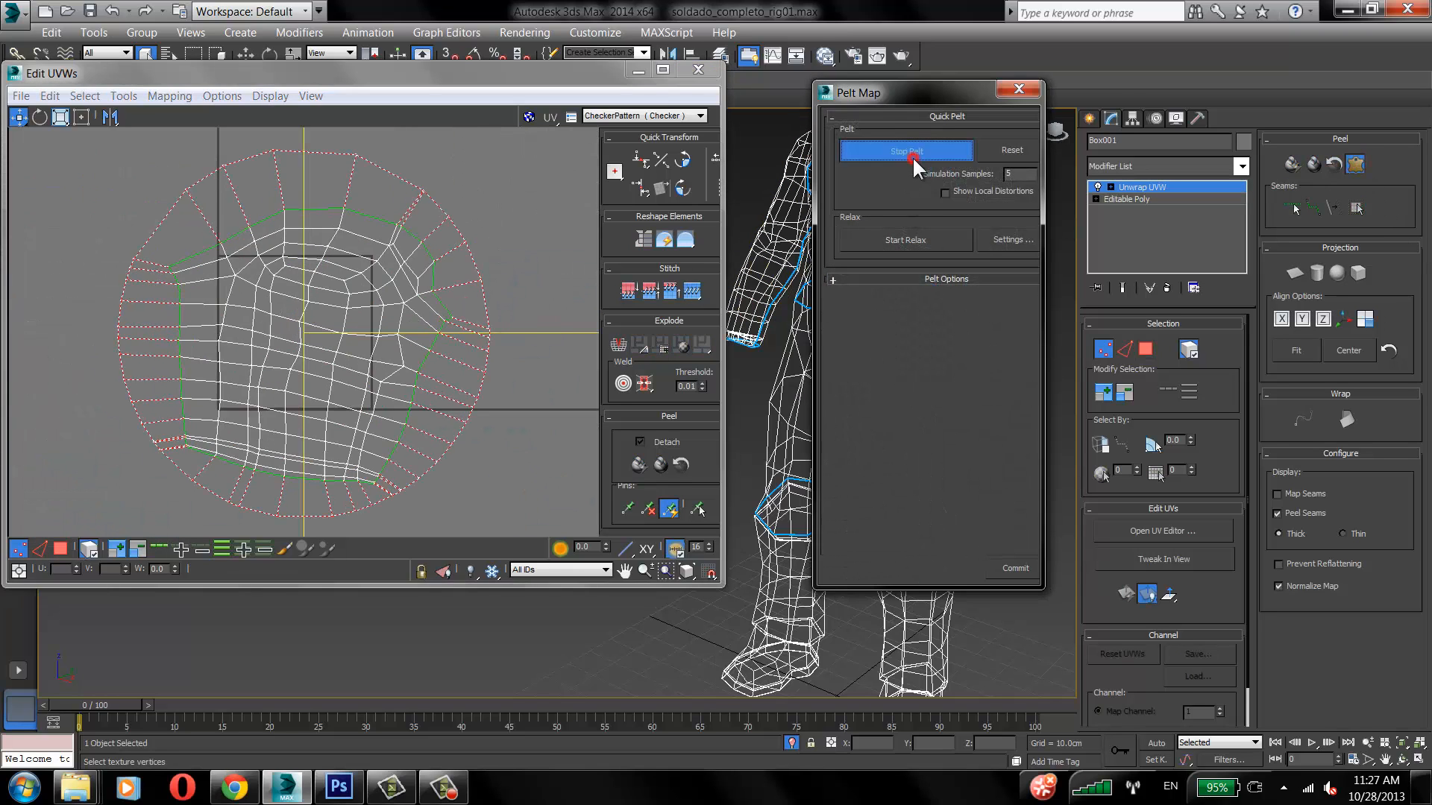
{"action": "left_click", "coordinate": [911, 237]}
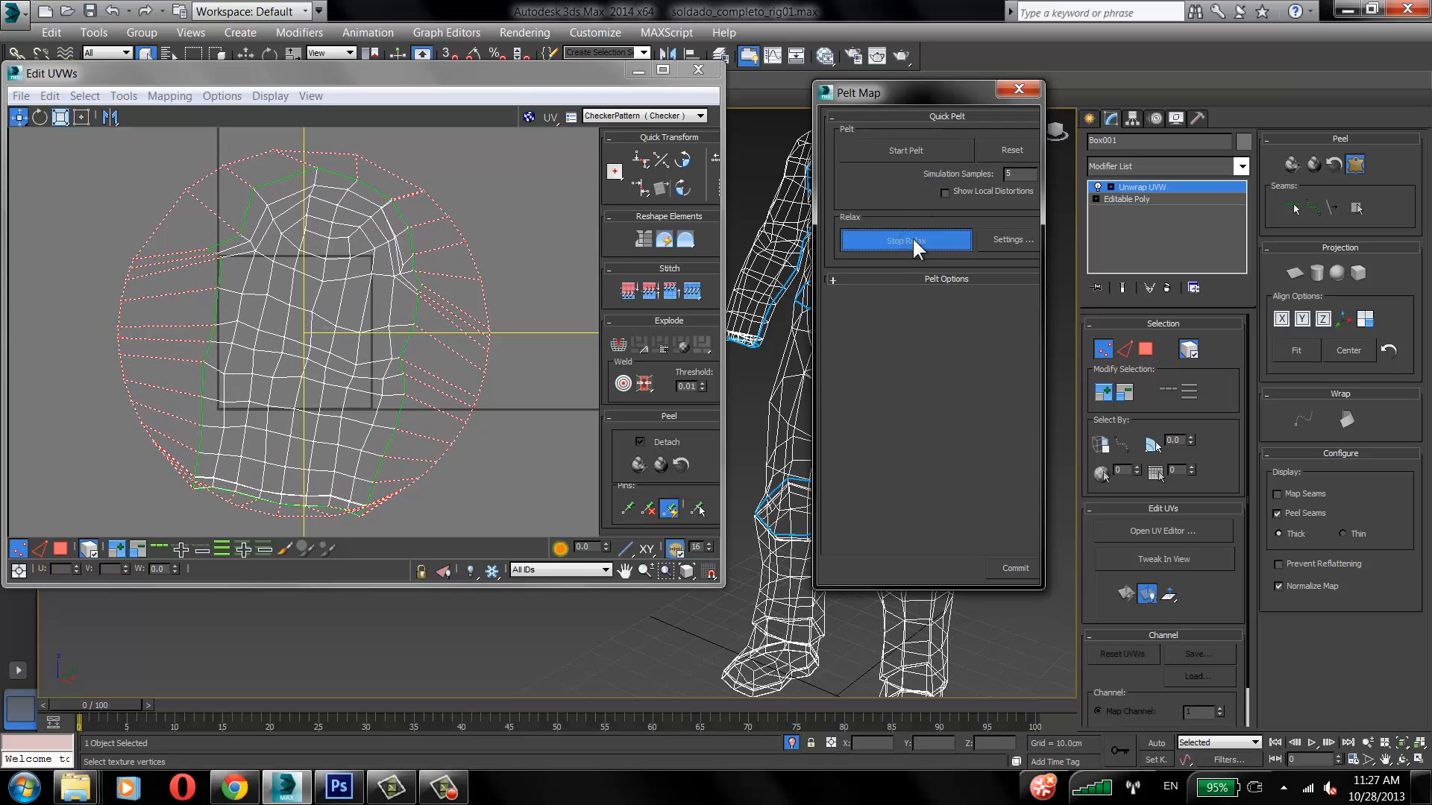
{"action": "left_click", "coordinate": [1012, 568]}
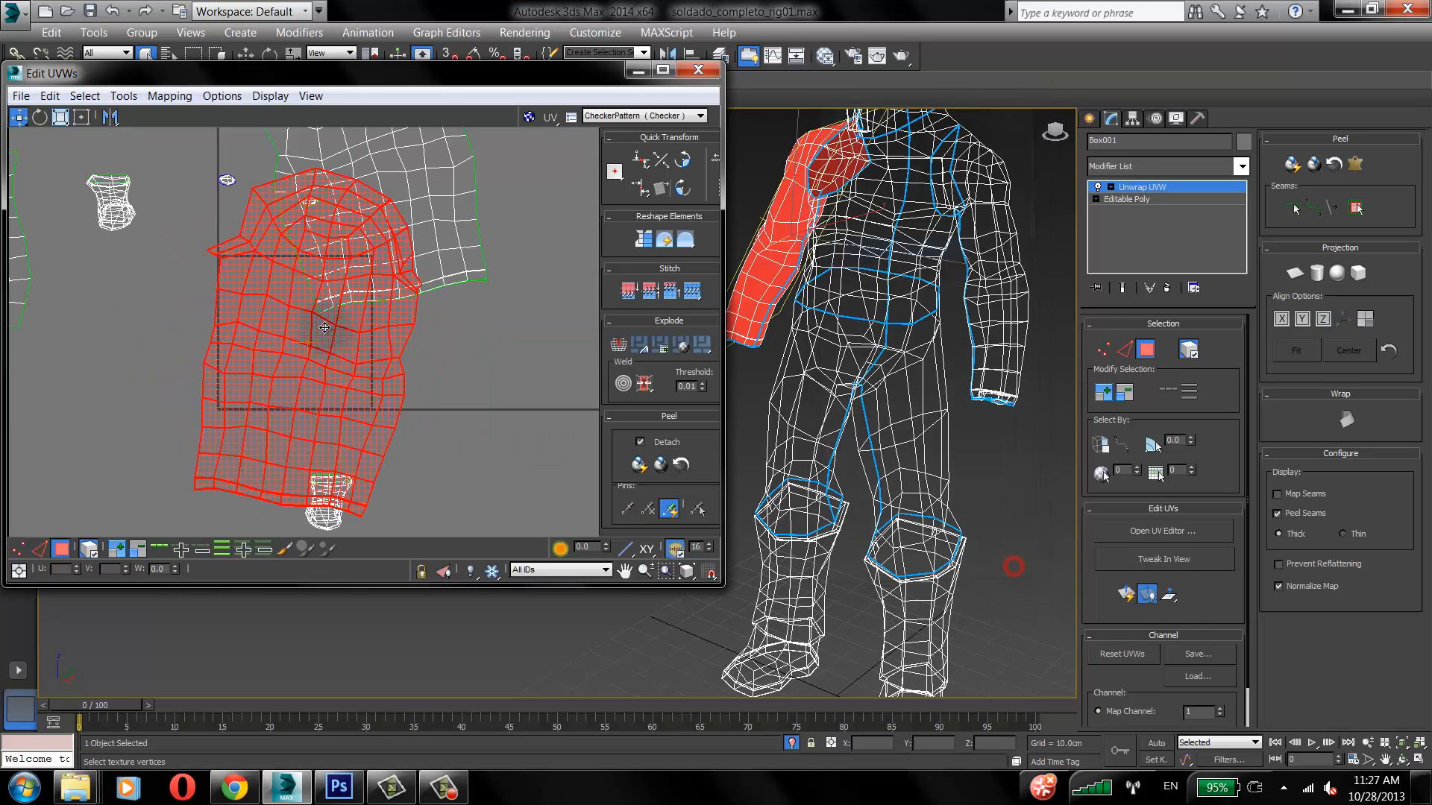
{"action": "left_click_drag", "start_coordinate": [422, 344], "coordinate": [41, 282]}
Step: Move the small right wrist cluster down into the UV square, clear of the unwrapped left arm
{"action": "middle_click_drag", "start_coordinate": [360, 377], "coordinate": [365, 423]}
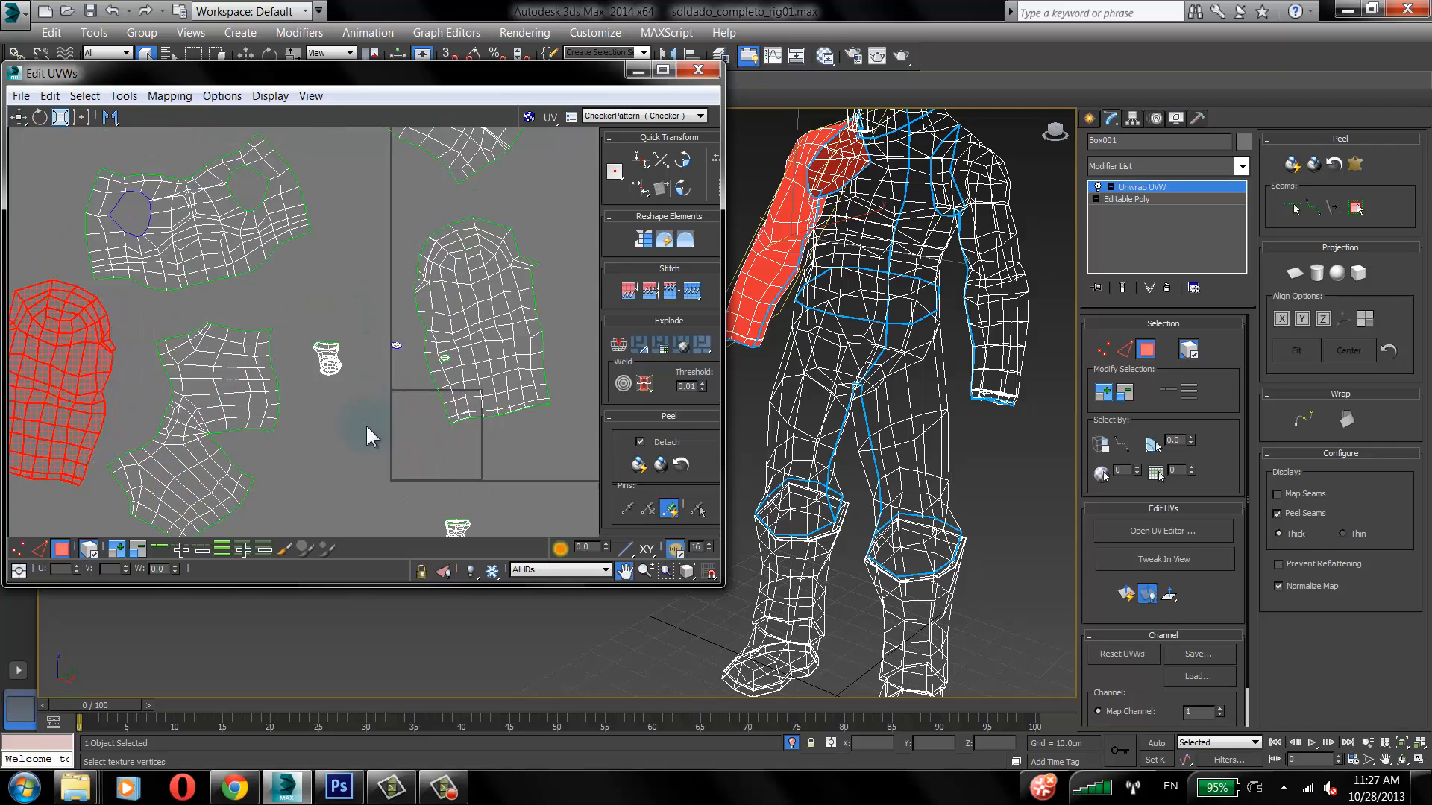
{"action": "scroll", "coordinate": [366, 423], "scroll_direction": "down", "scroll_amount": 1}
{"action": "middle_click_drag", "start_coordinate": [384, 328], "coordinate": [428, 393]}
{"action": "scroll", "coordinate": [390, 444], "scroll_direction": "down", "scroll_amount": 1}
{"action": "middle_click_drag", "start_coordinate": [432, 448], "coordinate": [404, 225]}
{"action": "scroll", "coordinate": [405, 225], "scroll_direction": "up", "scroll_amount": 1}
{"action": "scroll", "coordinate": [405, 299], "scroll_direction": "up", "scroll_amount": 6}
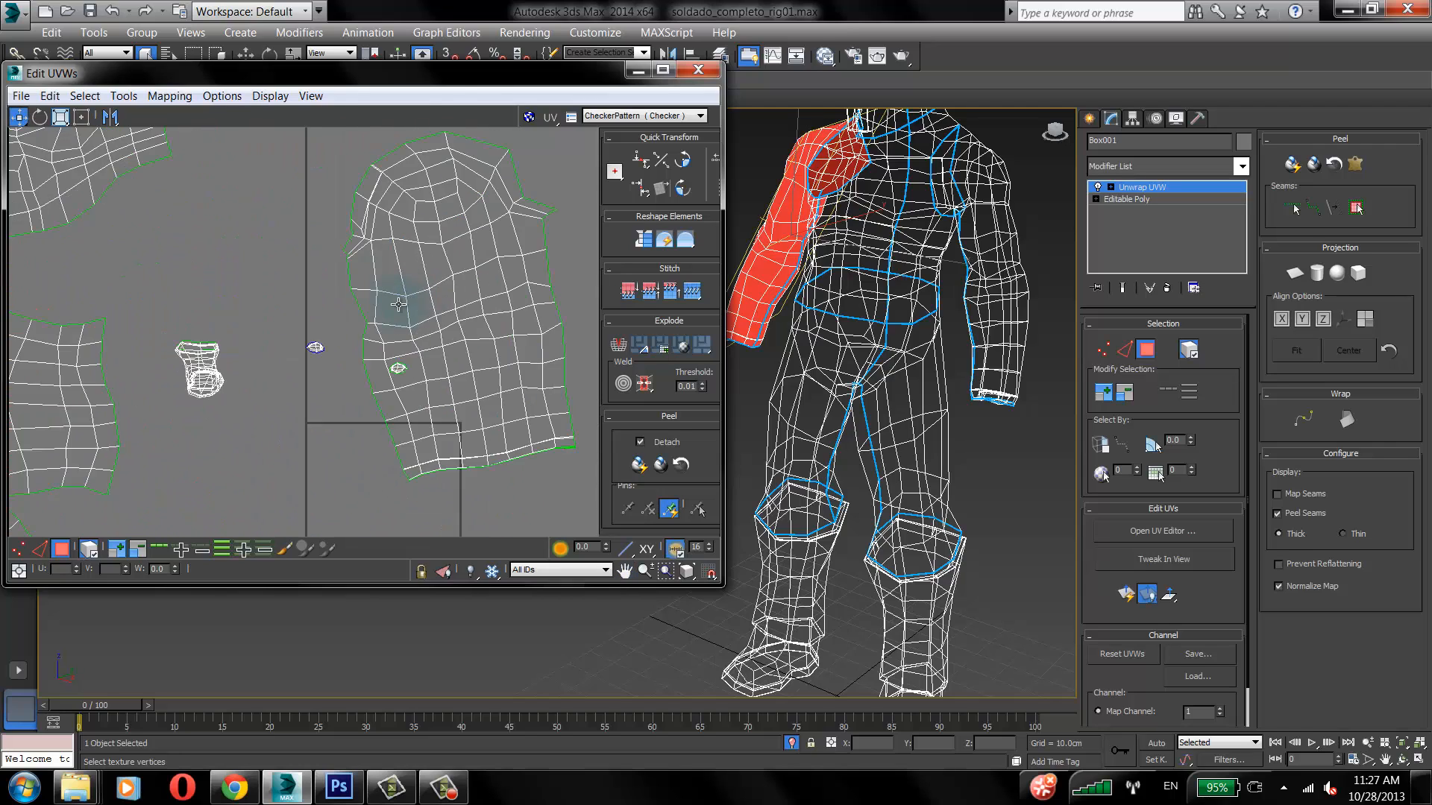
{"action": "middle_click_drag", "start_coordinate": [385, 296], "coordinate": [438, 108]}
{"action": "left_click_drag", "start_coordinate": [261, 218], "coordinate": [307, 512]}
{"action": "middle_click_drag", "start_coordinate": [326, 403], "coordinate": [379, 181]}
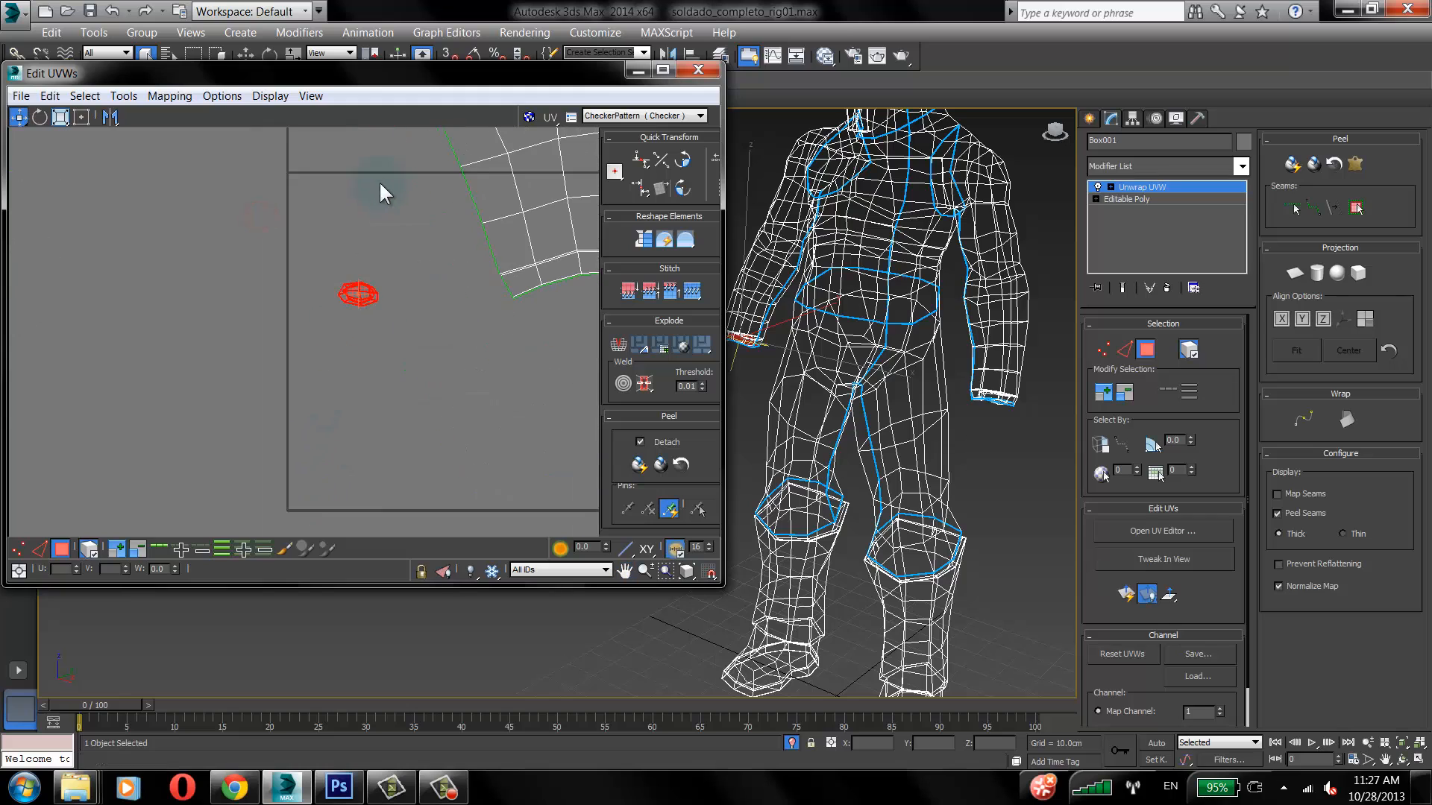
{"action": "scroll", "coordinate": [319, 291], "scroll_direction": "down", "scroll_amount": 2}
Step: Move the boot clusters and both small wrist clusters down toward the lower edge of the UV square, away from the pelted clusters
{"action": "left_click_drag", "start_coordinate": [167, 167], "coordinate": [312, 597]}
{"action": "left_click_drag", "start_coordinate": [342, 290], "coordinate": [371, 496]}
{"action": "left_click_drag", "start_coordinate": [457, 519], "coordinate": [452, 589]}
{"action": "middle_click_drag", "start_coordinate": [386, 407], "coordinate": [363, 521]}
{"action": "left_click_drag", "start_coordinate": [397, 260], "coordinate": [577, 523]}
{"action": "scroll", "coordinate": [477, 329], "scroll_direction": "down", "scroll_amount": 2}
{"action": "mouse_move", "coordinate": [485, 426]}
{"action": "middle_mouse_down"}
{"action": "mouse_move", "coordinate": [477, 329]}
{"action": "mouse_move", "coordinate": [473, 371]}
{"action": "mouse_move", "coordinate": [502, 434]}
{"action": "middle_mouse_up"}
{"action": "scroll", "coordinate": [479, 332], "scroll_direction": "down", "scroll_amount": 3}
{"action": "scroll", "coordinate": [502, 434], "scroll_direction": "down", "scroll_amount": 1}
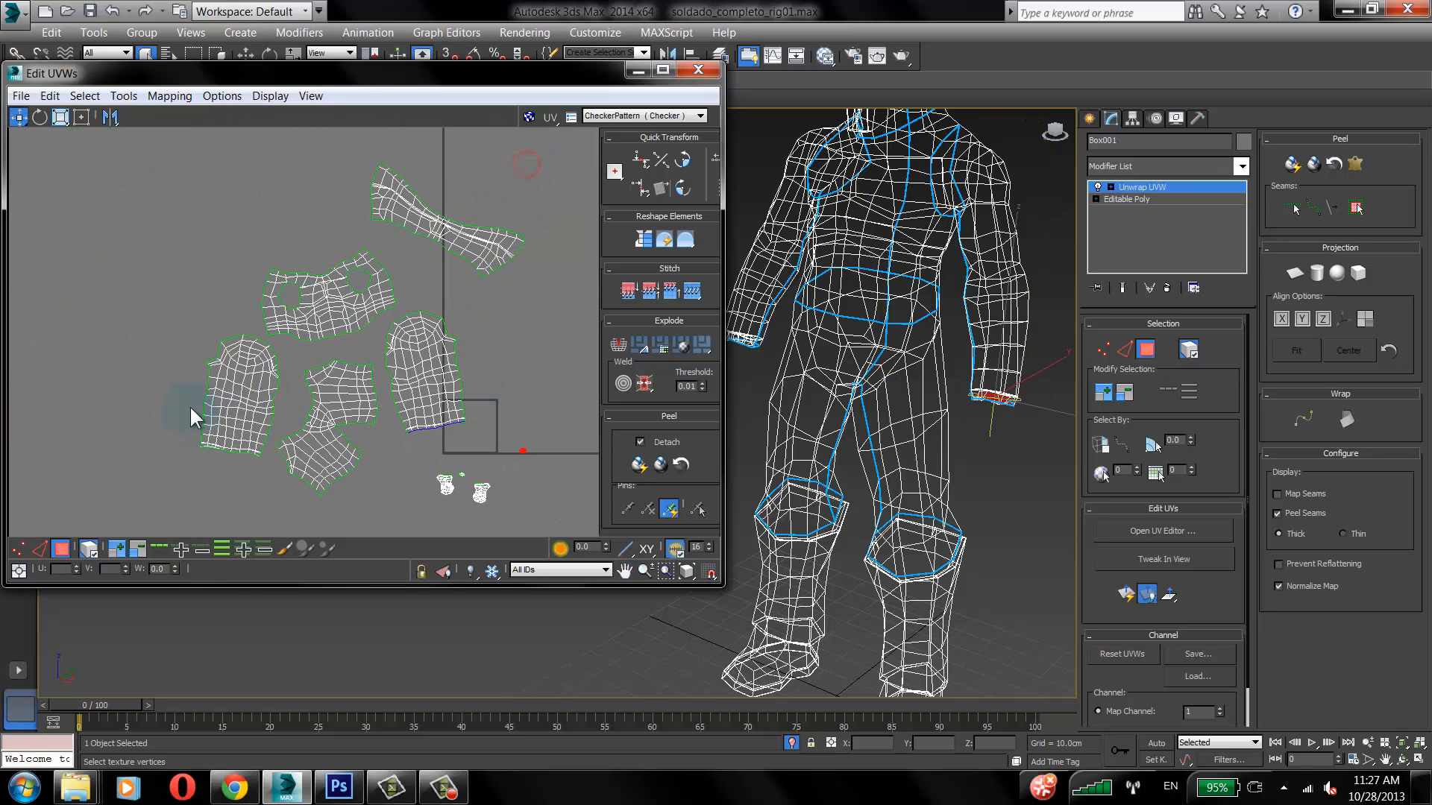
Step: Widen the UV editor window and bring the Arrange Elements options into reach
{"action": "left_click_drag", "start_coordinate": [526, 164], "coordinate": [189, 405]}
{"action": "middle_click_drag", "start_coordinate": [383, 373], "coordinate": [364, 263]}
{"action": "scroll", "coordinate": [363, 264], "scroll_direction": "up", "scroll_amount": 5}
{"action": "middle_click_drag", "start_coordinate": [582, 340], "coordinate": [383, 294]}
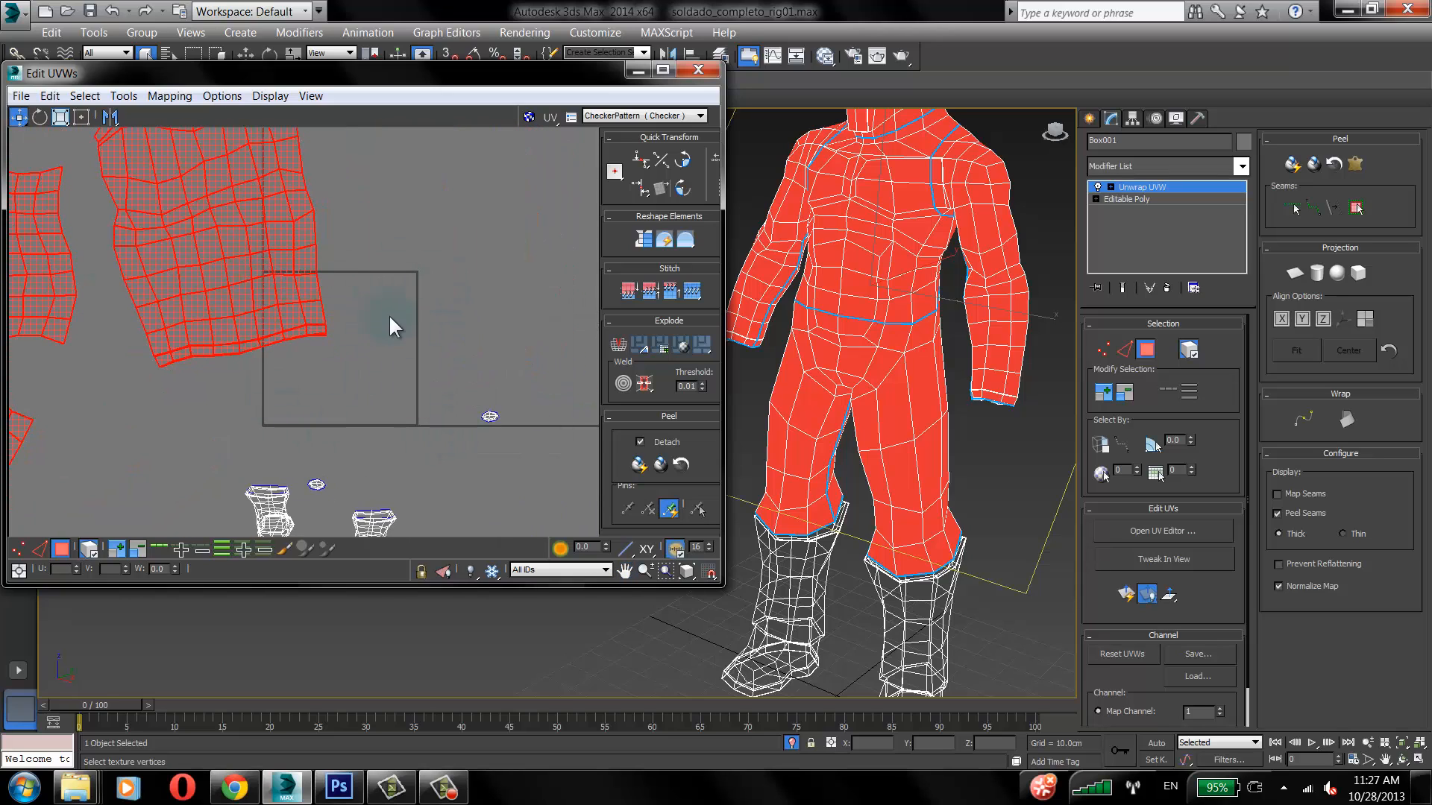
{"action": "left_click_drag", "start_coordinate": [723, 435], "coordinate": [774, 251]}
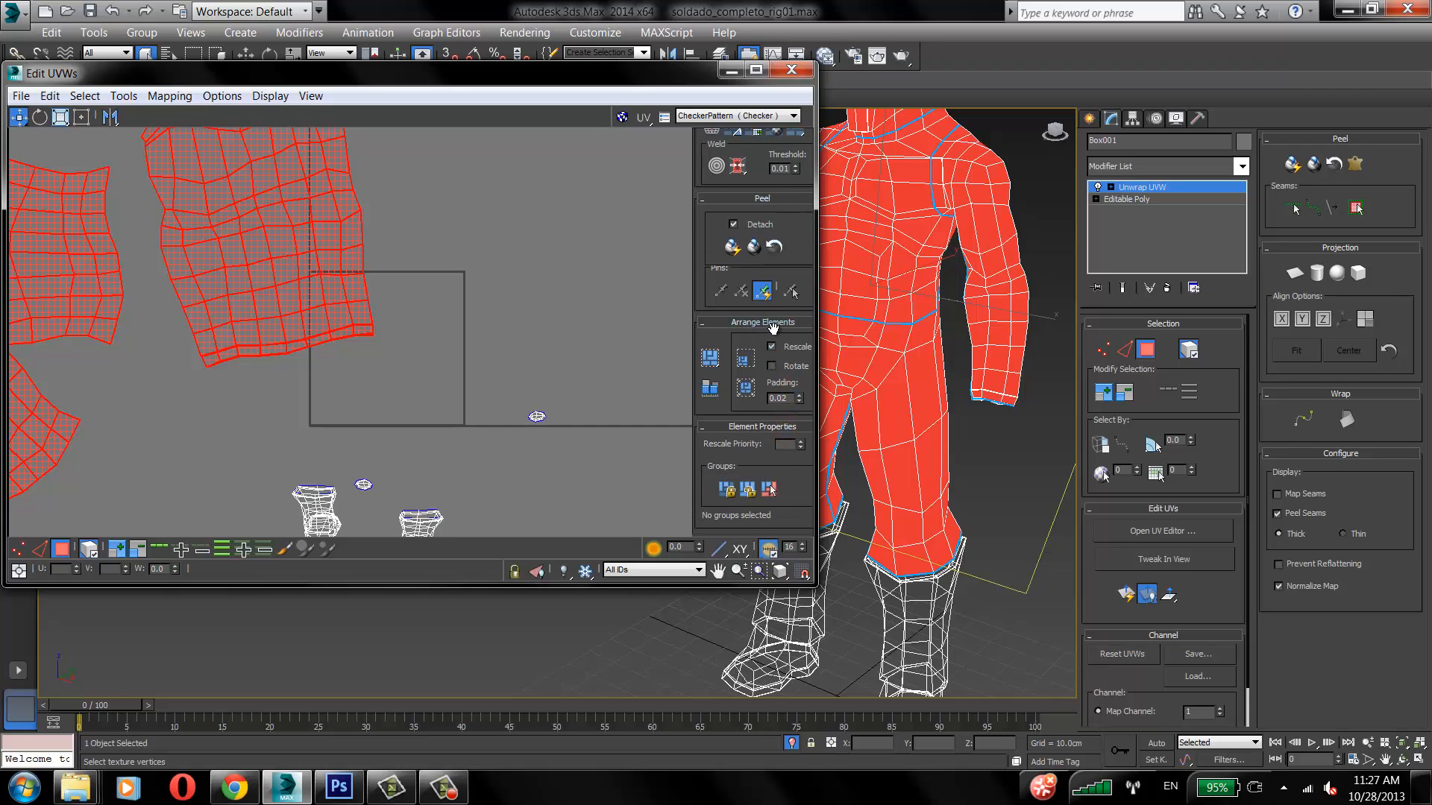
{"action": "middle_click_drag", "start_coordinate": [416, 300], "coordinate": [495, 341]}
{"action": "scroll", "coordinate": [495, 341], "scroll_direction": "down", "scroll_amount": 3}
{"action": "middle_click_drag", "start_coordinate": [449, 281], "coordinate": [516, 335]}
{"action": "left_click", "coordinate": [574, 200]}
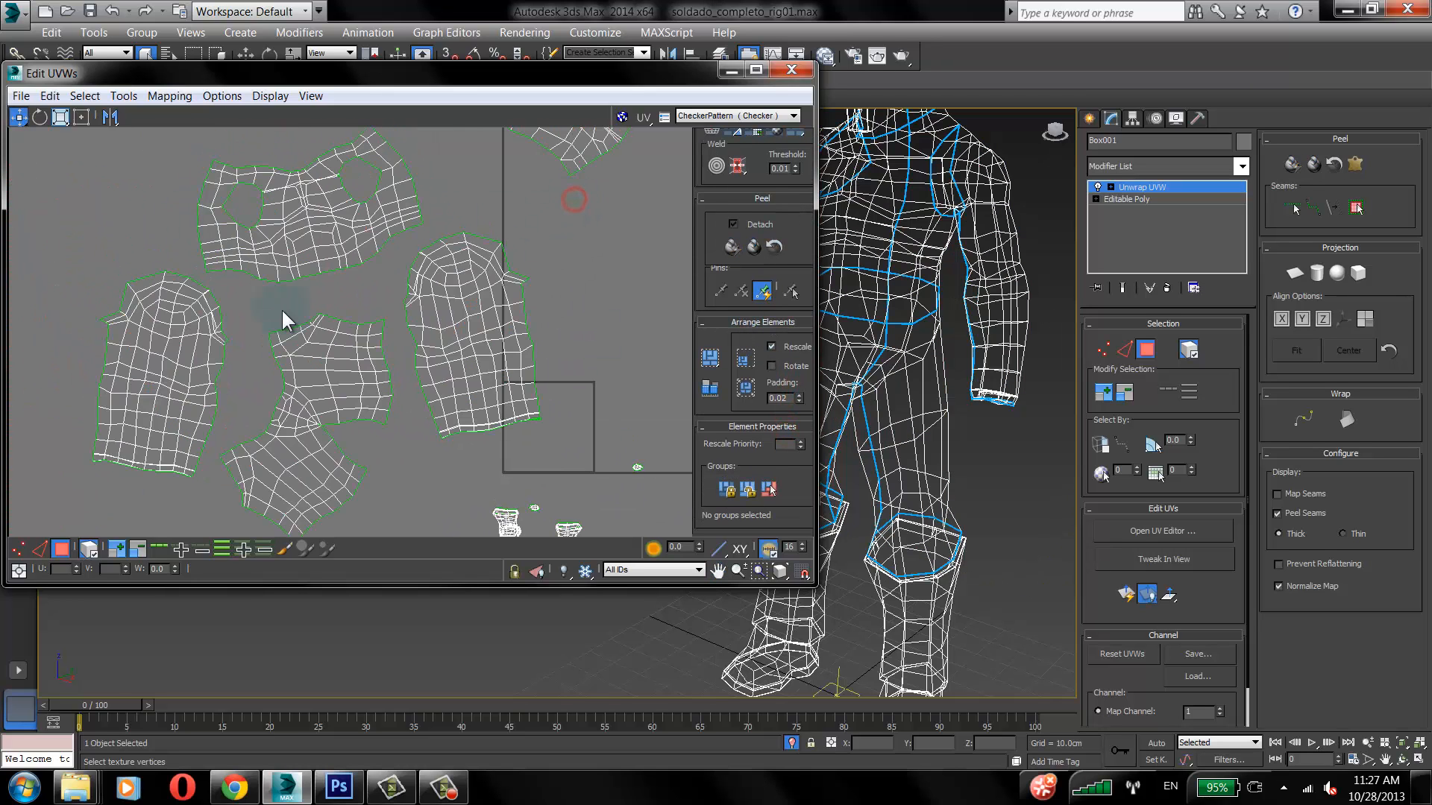
Step: Select the collar, torso, trousers and both arm clusters and pack them into the UV square with Pack: Custom, Rescale on
{"action": "scroll", "coordinate": [283, 320], "scroll_direction": "down", "scroll_amount": 3}
{"action": "left_click_drag", "start_coordinate": [200, 145], "coordinate": [405, 343]}
{"action": "scroll", "coordinate": [417, 328], "scroll_direction": "up", "scroll_amount": 4}
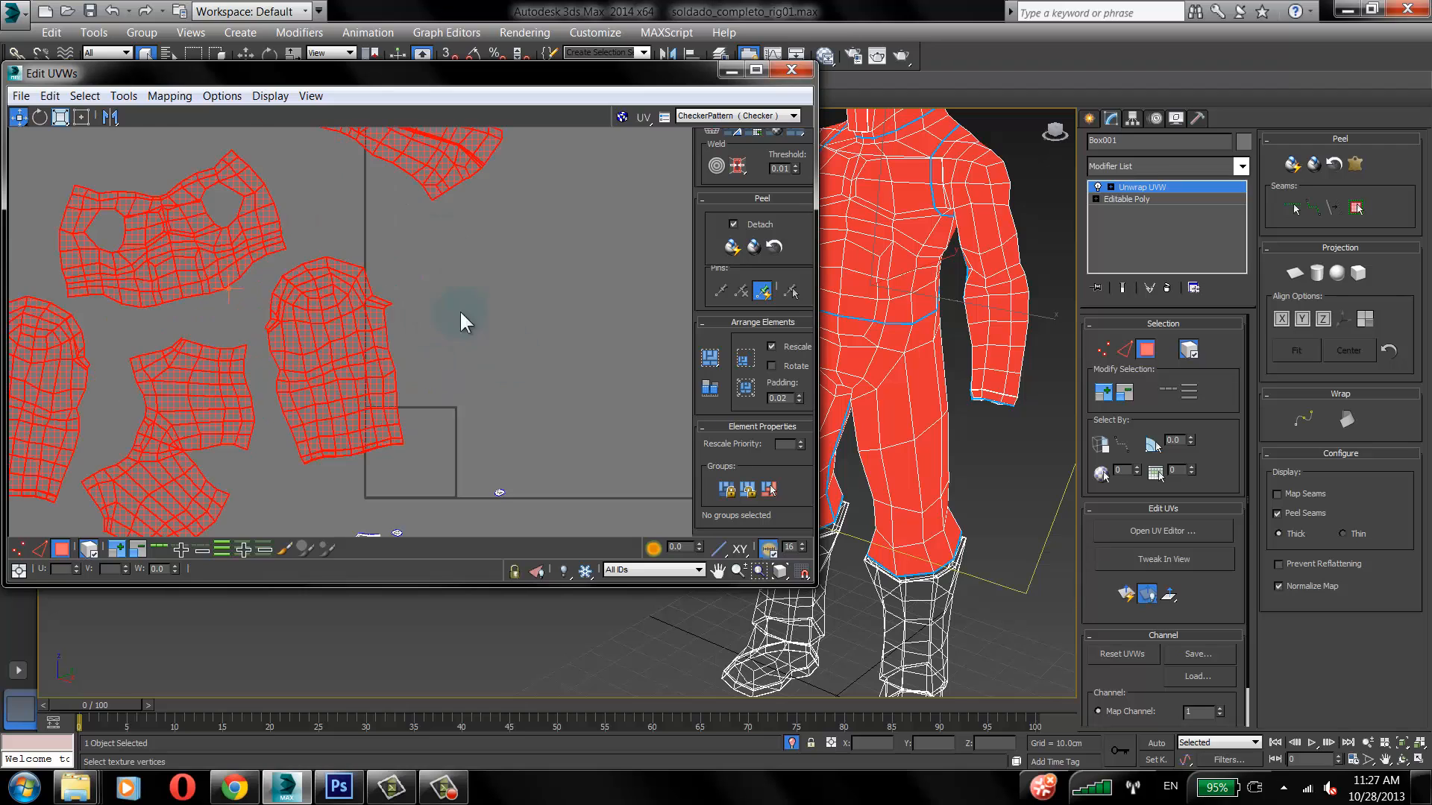
{"action": "scroll", "coordinate": [462, 317], "scroll_direction": "up", "scroll_amount": 2}
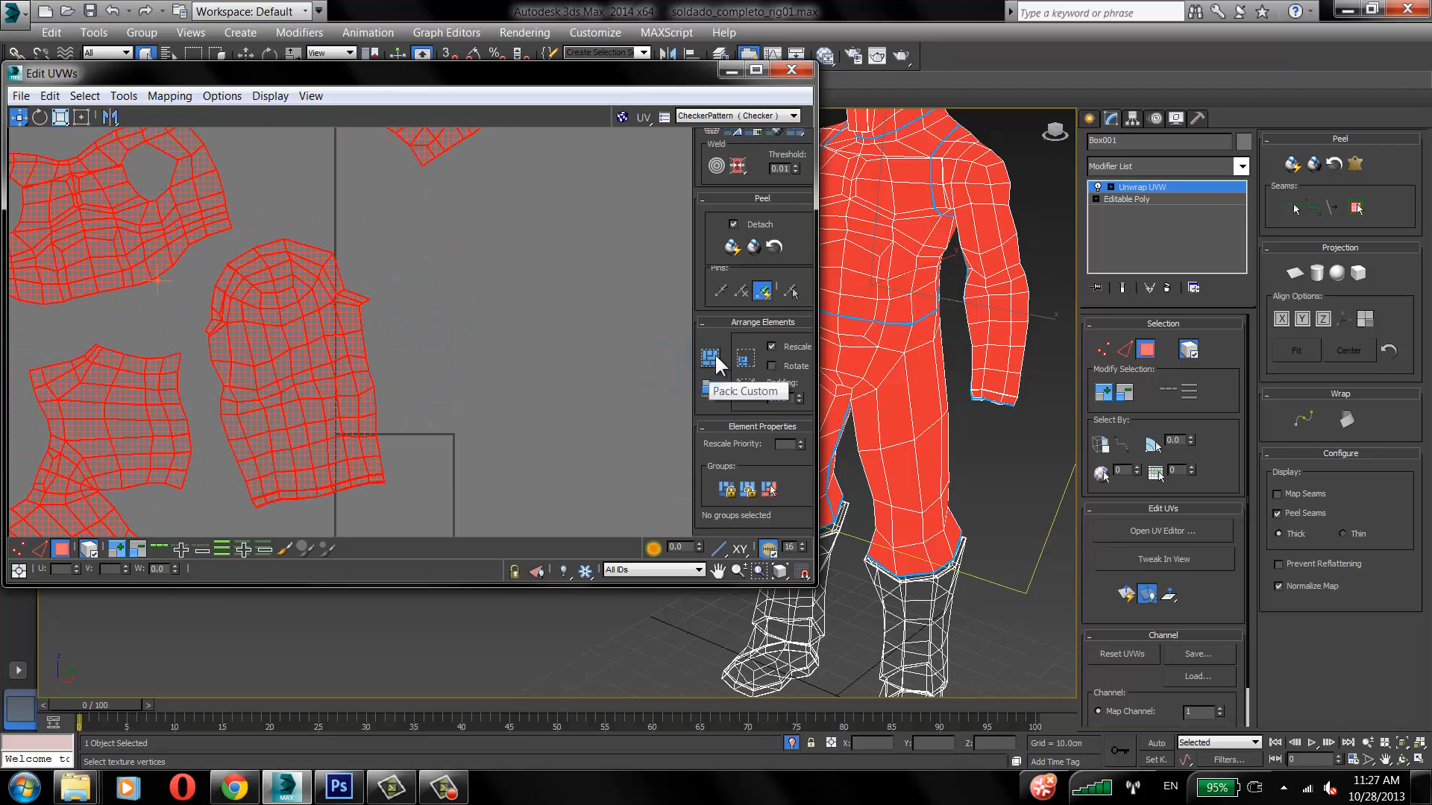
{"action": "left_click", "coordinate": [716, 363]}
{"action": "scroll", "coordinate": [441, 230], "scroll_direction": "up", "scroll_amount": 2}
{"action": "scroll", "coordinate": [464, 294], "scroll_direction": "up", "scroll_amount": 2}
{"action": "scroll", "coordinate": [427, 184], "scroll_direction": "up", "scroll_amount": 2}
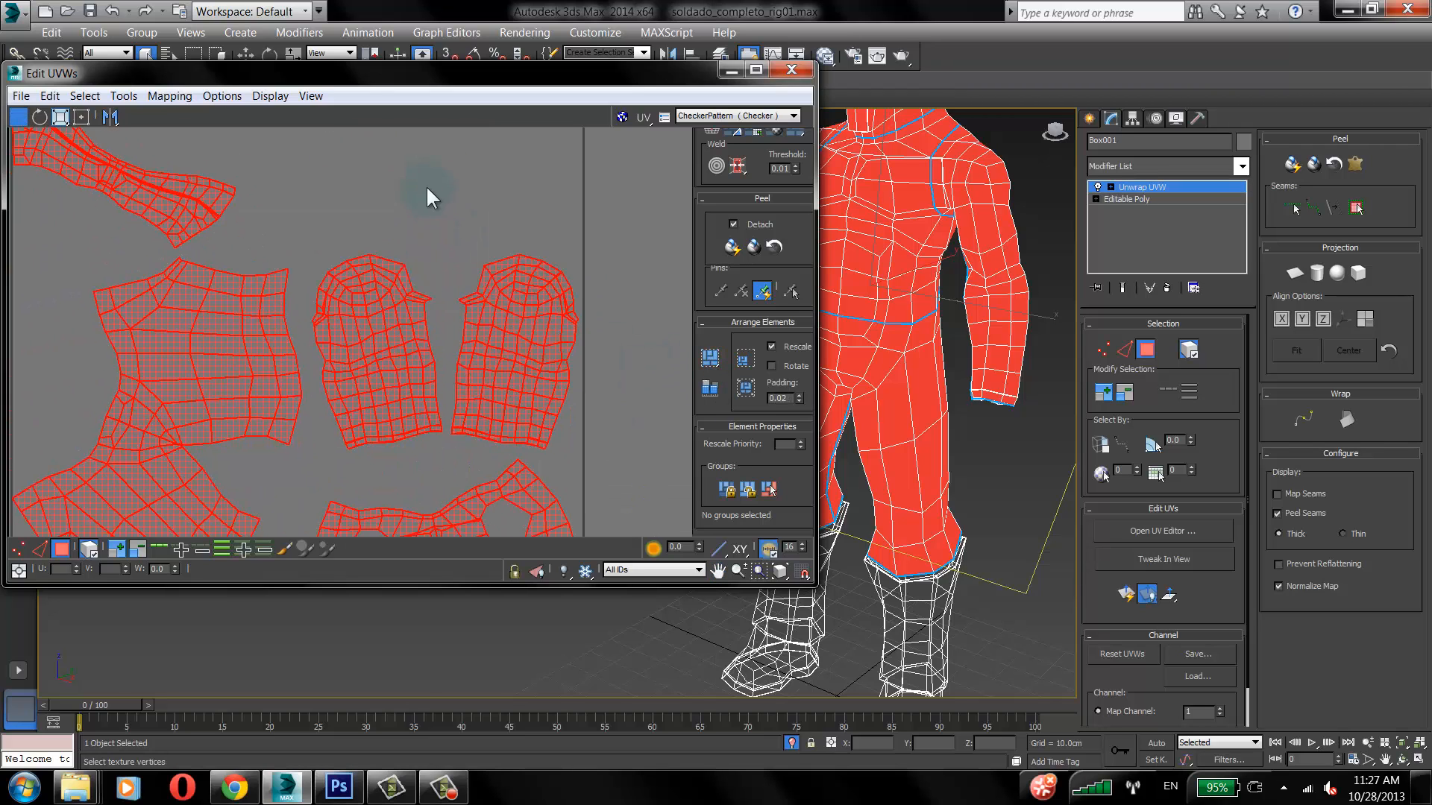
{"action": "middle_click_drag", "start_coordinate": [401, 311], "coordinate": [493, 405]}
{"action": "scroll", "coordinate": [236, 280], "scroll_direction": "down", "scroll_amount": 2}
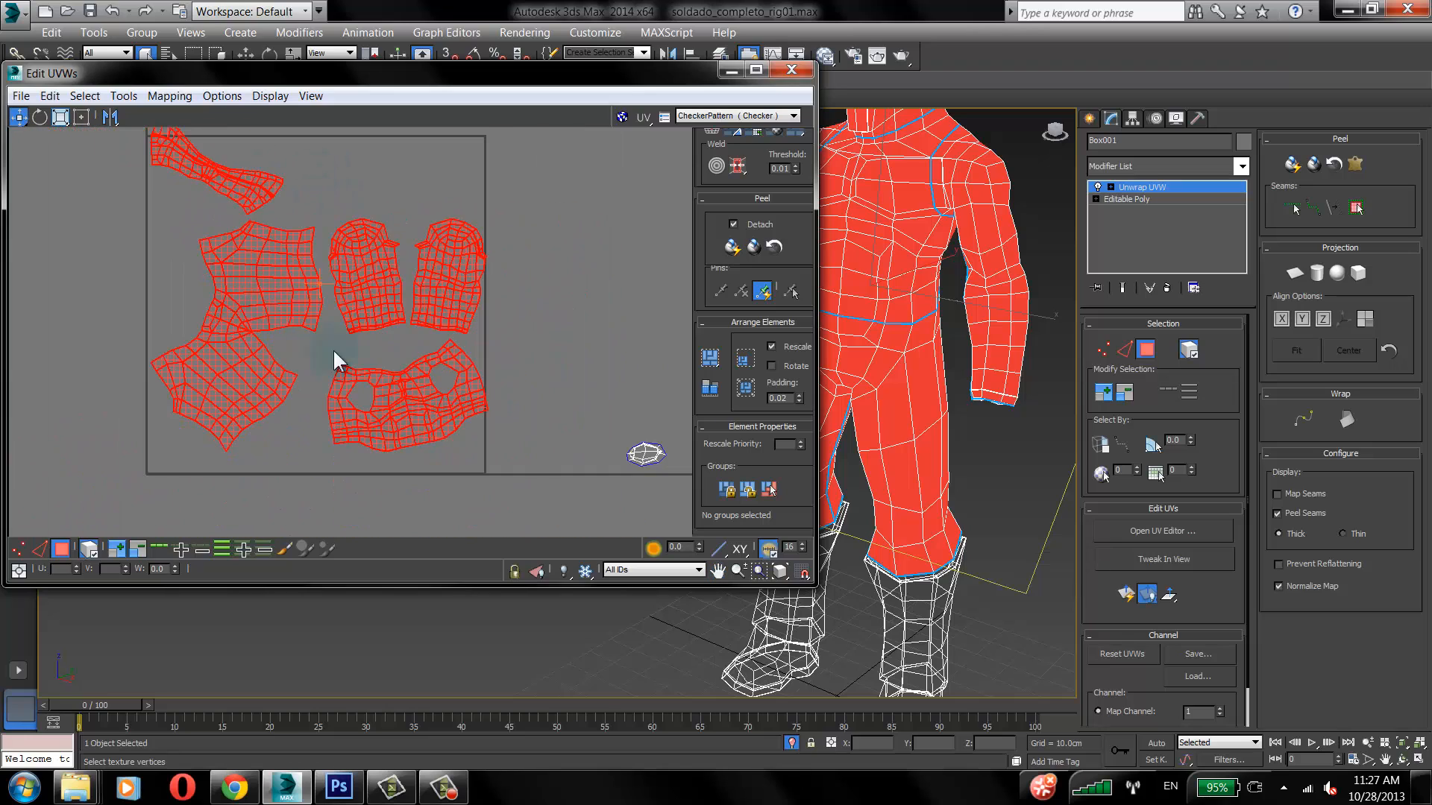
Step: Rotate the torso cluster and both arm clusters until they stand upright in the UV square
{"action": "scroll", "coordinate": [453, 416], "scroll_direction": "up", "scroll_amount": 2}
{"action": "left_click", "coordinate": [591, 350]}
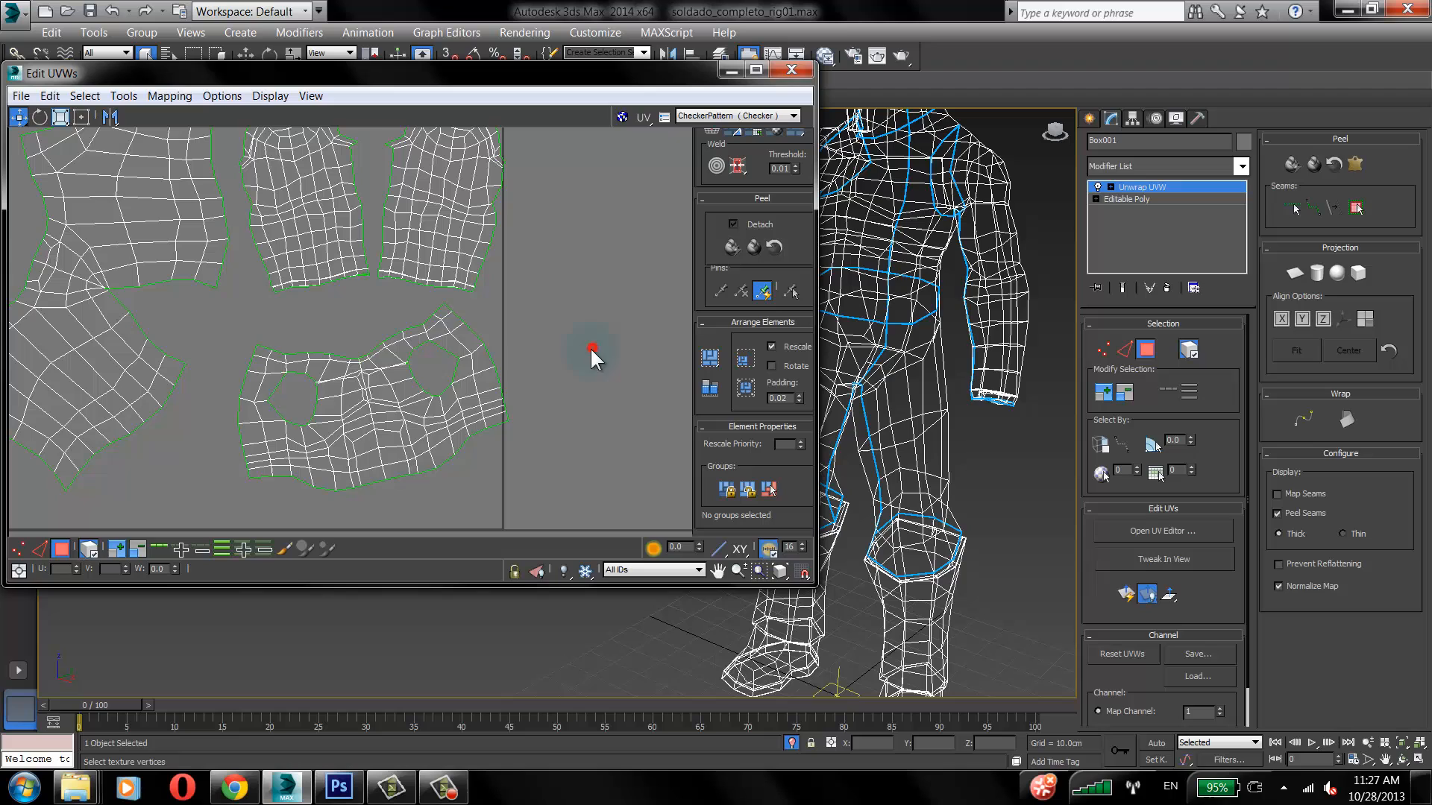
{"action": "left_click", "coordinate": [400, 386]}
{"action": "left_click", "coordinate": [39, 116]}
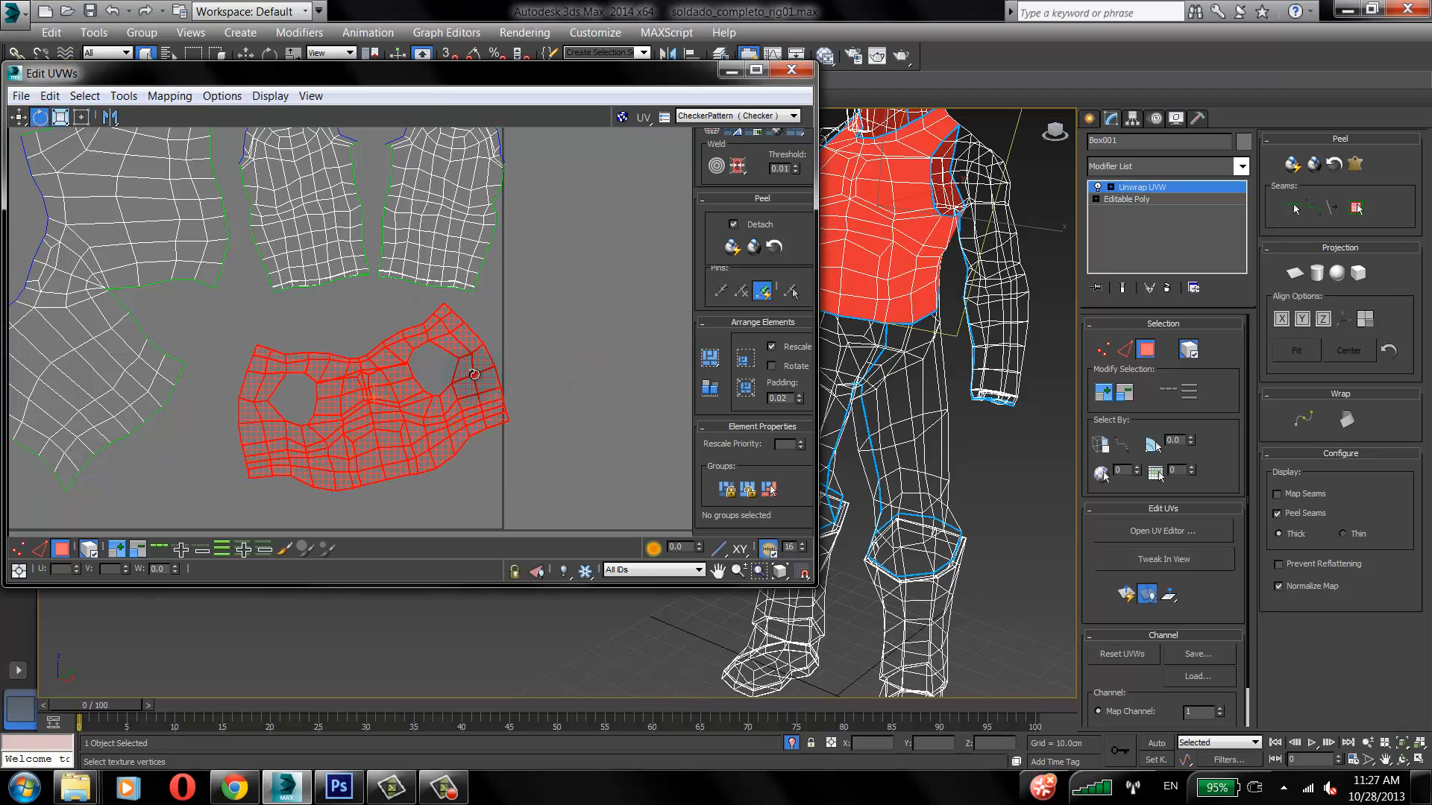
{"action": "left_click_drag", "start_coordinate": [474, 375], "coordinate": [481, 399]}
{"action": "middle_click_drag", "start_coordinate": [477, 282], "coordinate": [477, 363]}
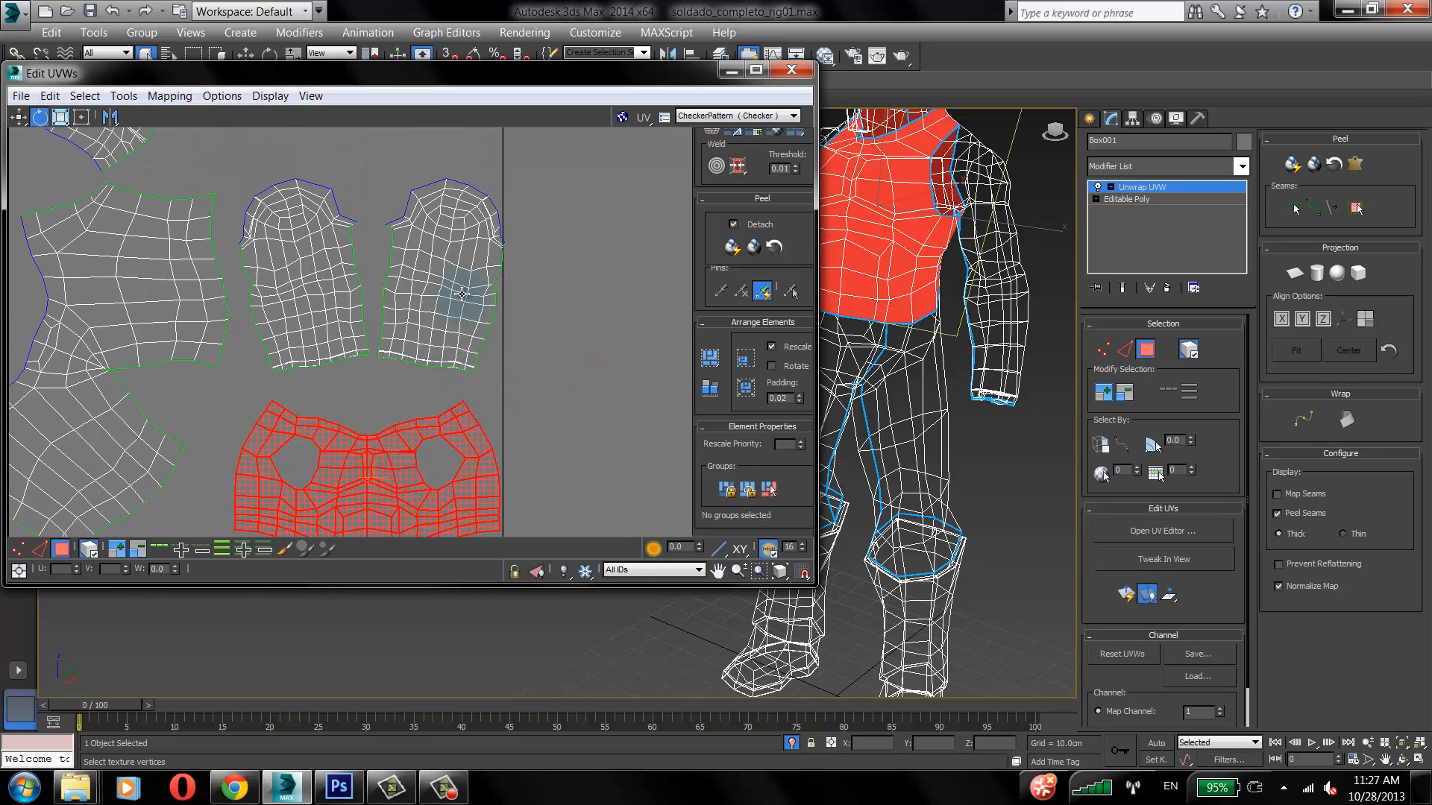
{"action": "left_click_drag", "start_coordinate": [462, 293], "coordinate": [471, 293]}
{"action": "left_click_drag", "start_coordinate": [324, 316], "coordinate": [320, 334]}
Step: Rotate the trousers cluster upright, and level the collar cluster above the UV square
{"action": "middle_click_drag", "start_coordinate": [246, 318], "coordinate": [501, 293]}
{"action": "left_click_drag", "start_coordinate": [417, 281], "coordinate": [480, 423]}
{"action": "scroll", "coordinate": [450, 352], "scroll_direction": "down", "scroll_amount": 3}
{"action": "middle_click_drag", "start_coordinate": [450, 362], "coordinate": [392, 312]}
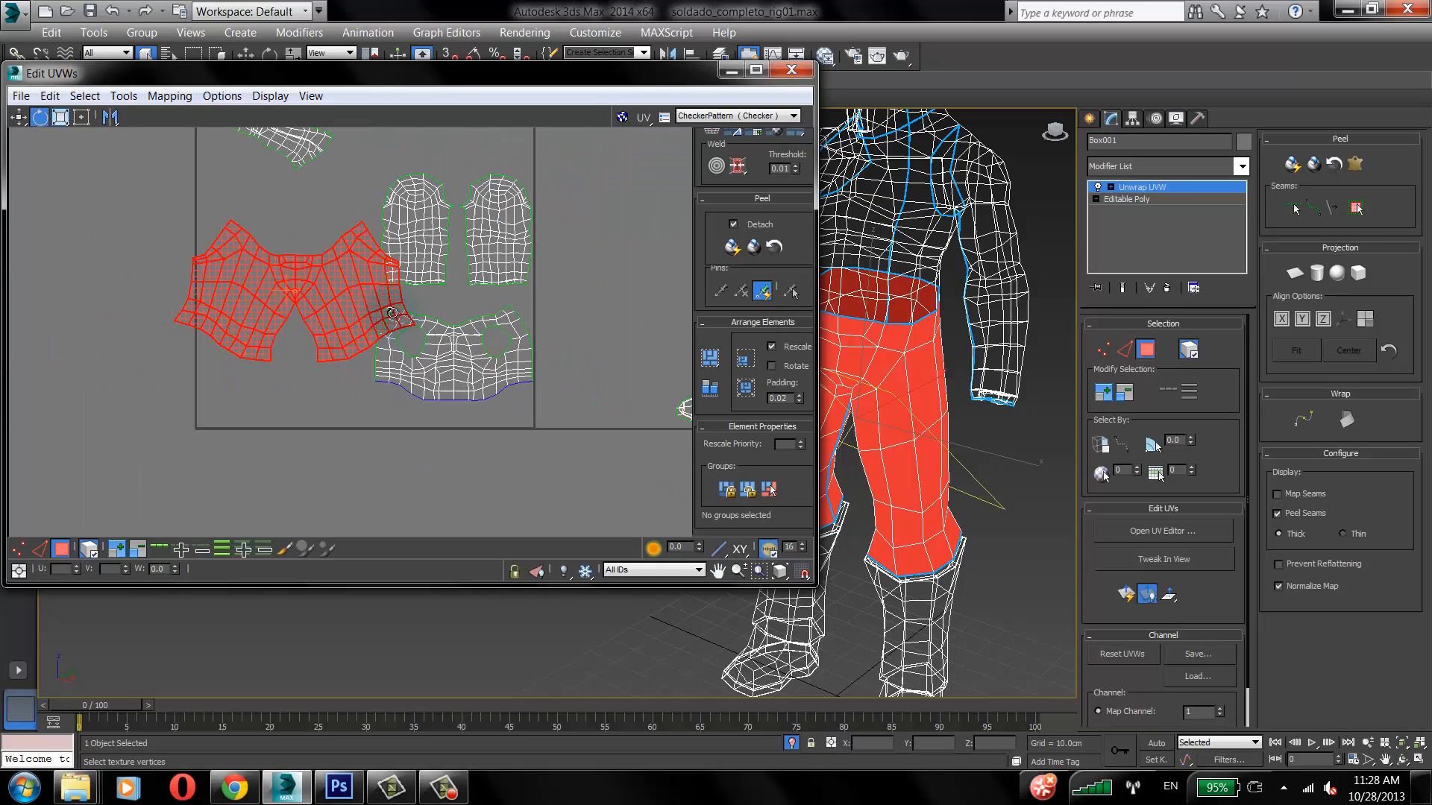
{"action": "mouse_move", "coordinate": [364, 269]}
{"action": "left_mouse_down"}
{"action": "mouse_move", "coordinate": [347, 317]}
{"action": "mouse_move", "coordinate": [379, 255]}
{"action": "left_mouse_up"}
{"action": "middle_click_drag", "start_coordinate": [307, 146], "coordinate": [314, 233]}
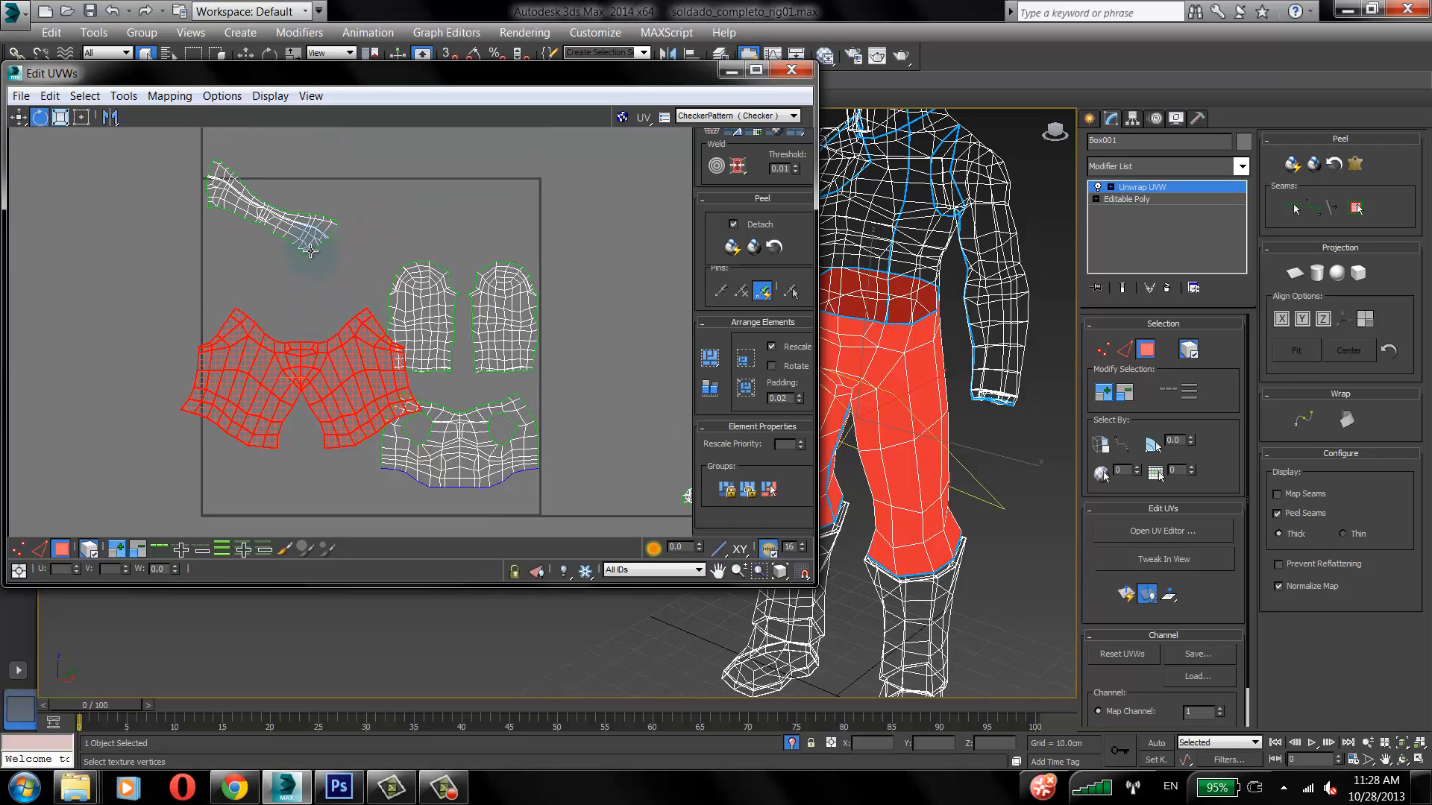
{"action": "left_click_drag", "start_coordinate": [314, 237], "coordinate": [518, 147]}
{"action": "left_click", "coordinate": [396, 147]}
Step: Move the trousers to the lower edge of the UV square and place the torso cluster between the two arm clusters
{"action": "left_click", "coordinate": [20, 117]}
{"action": "left_click_drag", "start_coordinate": [310, 361], "coordinate": [403, 505]}
{"action": "left_click_drag", "start_coordinate": [471, 435], "coordinate": [401, 396]}
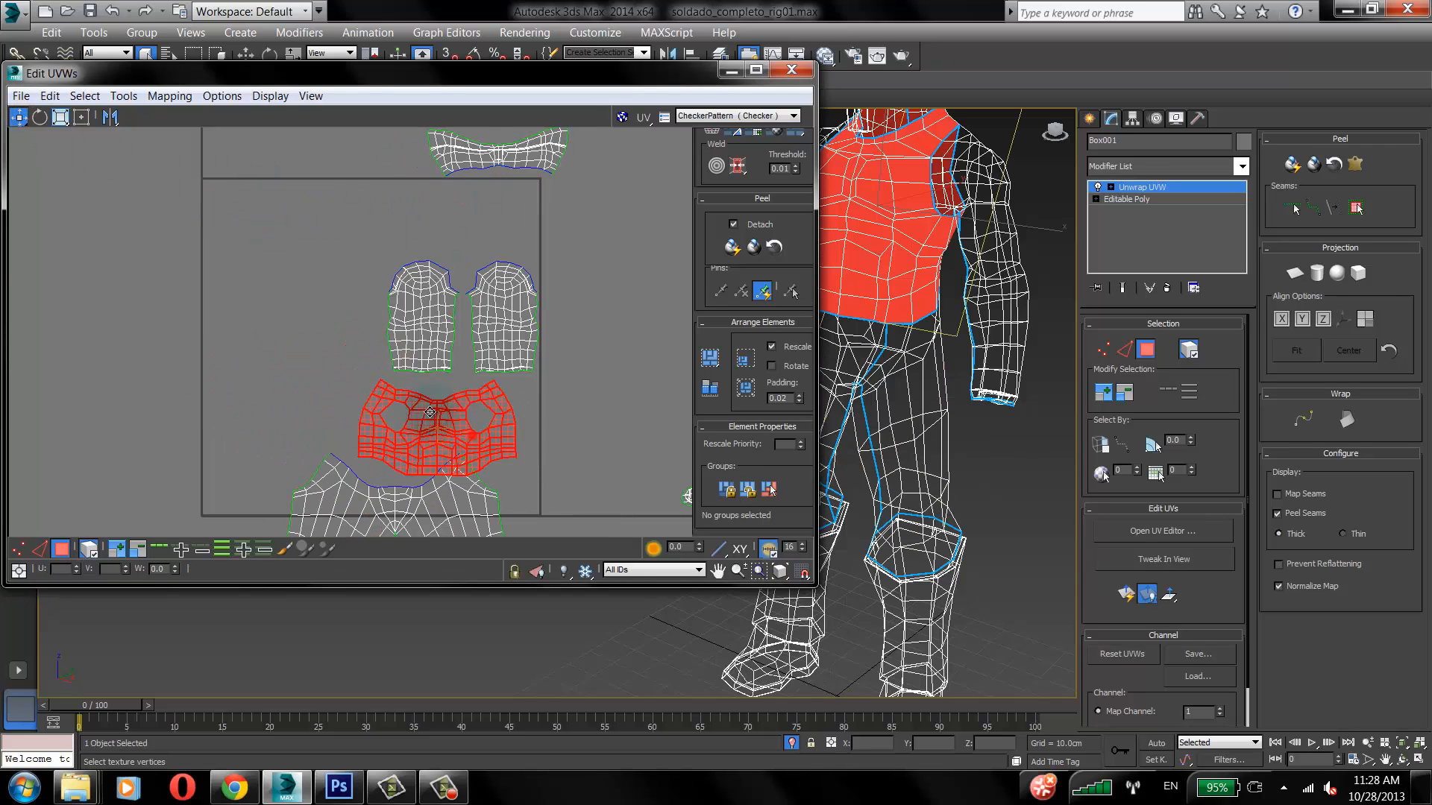
{"action": "left_click_drag", "start_coordinate": [444, 308], "coordinate": [267, 362]}
{"action": "left_click_drag", "start_coordinate": [486, 345], "coordinate": [484, 391]}
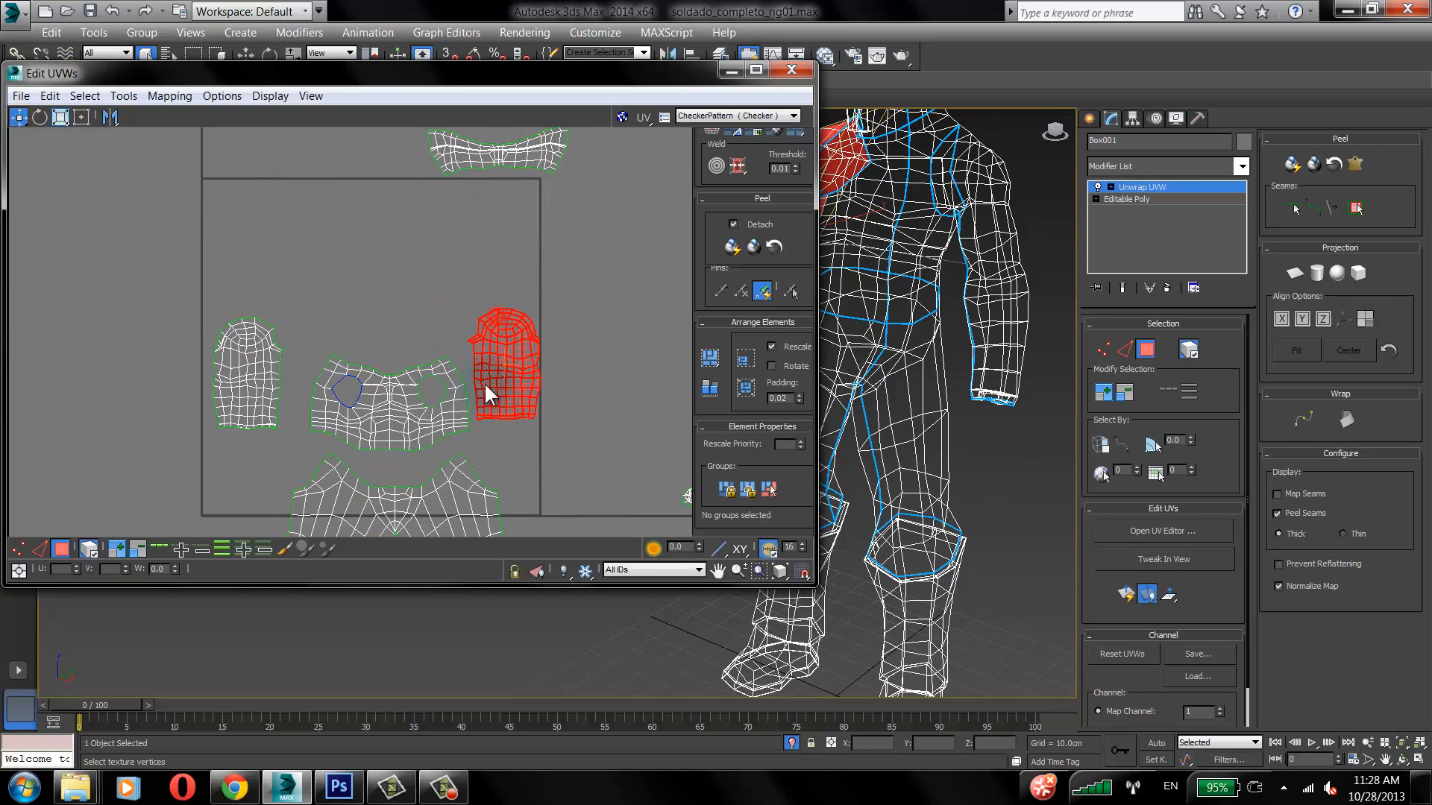
Step: Shift the torso, trousers and arm clusters up so the arms flank the torso and the trousers sit inside the UV square
{"action": "left_click_drag", "start_coordinate": [398, 426], "coordinate": [385, 320]}
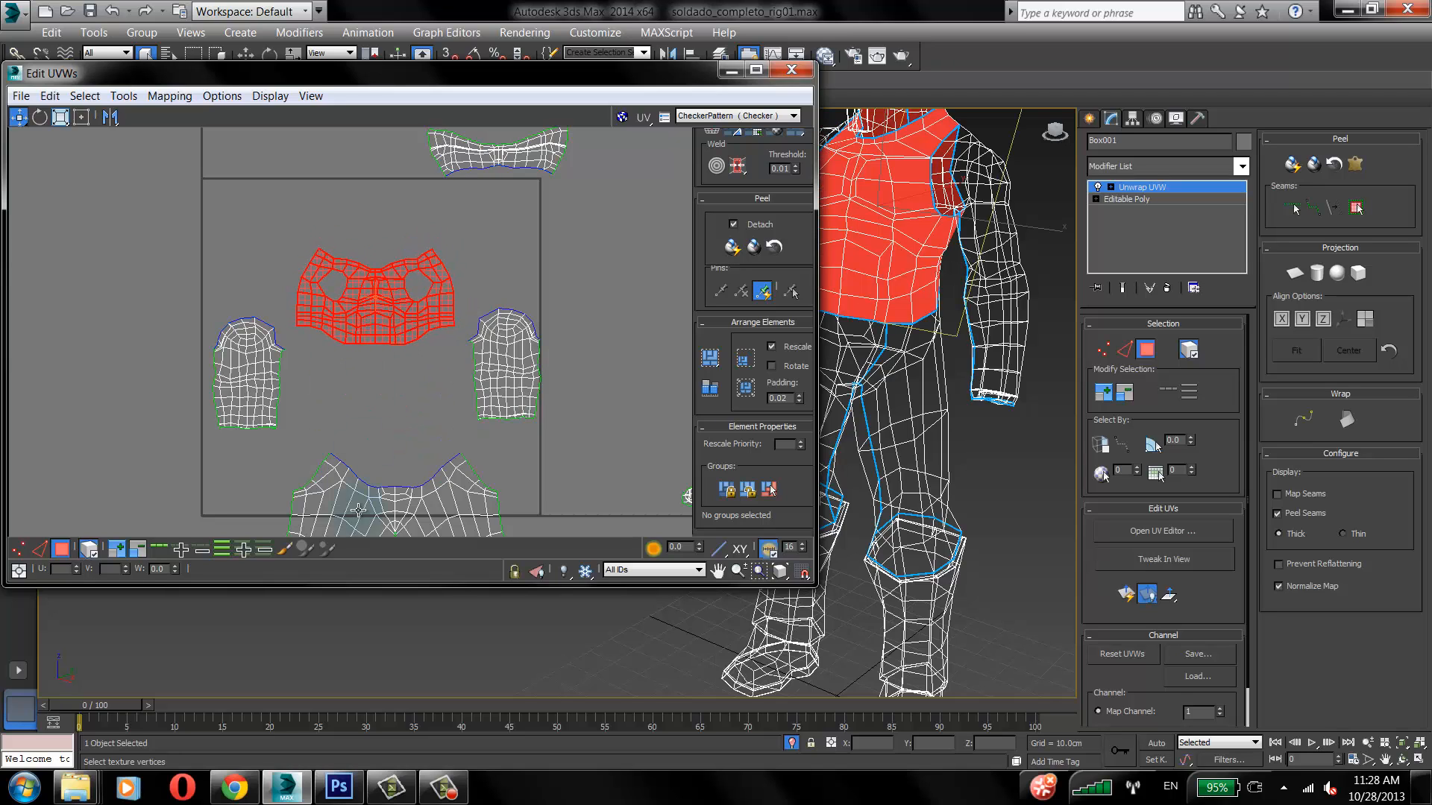
{"action": "left_click_drag", "start_coordinate": [354, 504], "coordinate": [340, 403]}
{"action": "left_click_drag", "start_coordinate": [258, 375], "coordinate": [244, 303]}
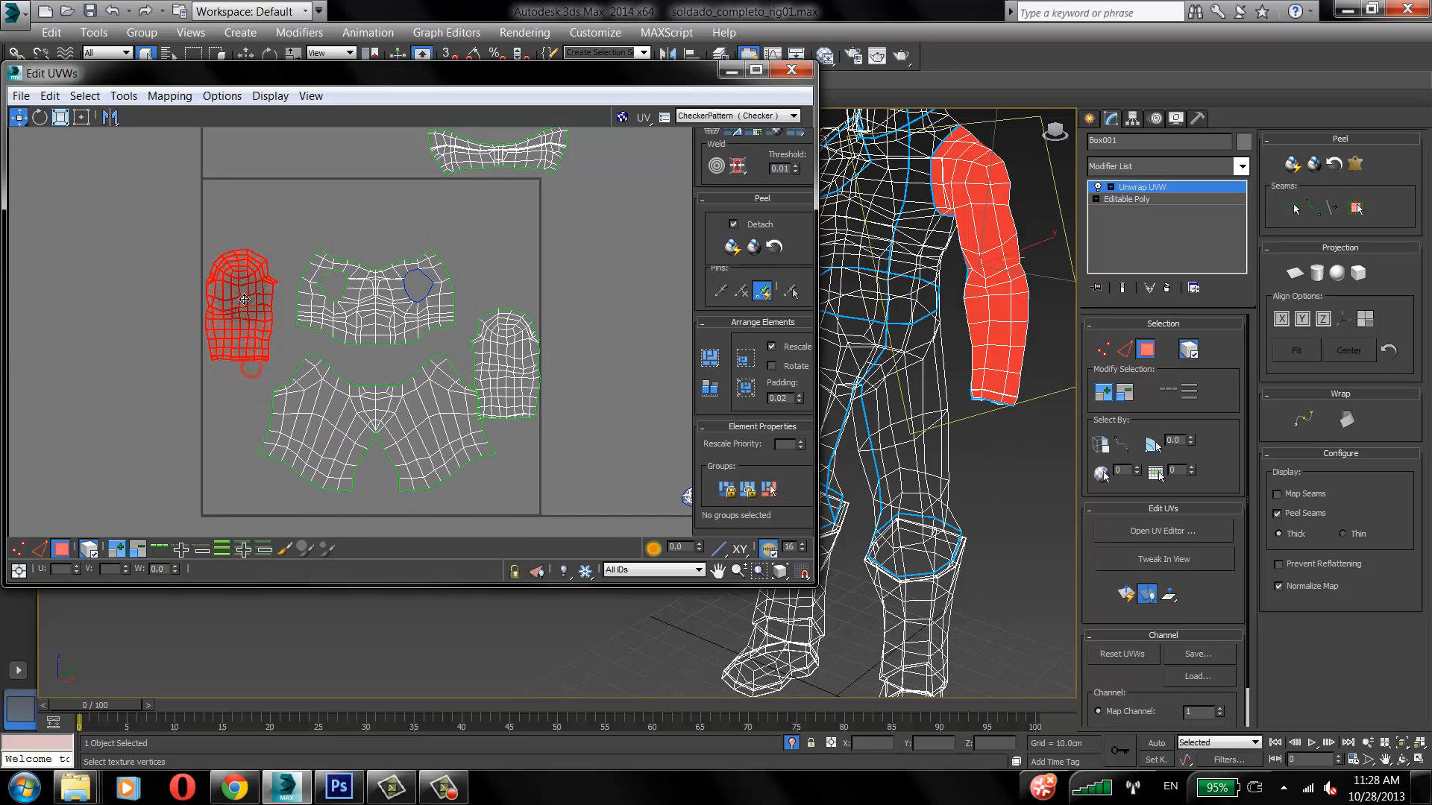
{"action": "left_click_drag", "start_coordinate": [512, 364], "coordinate": [504, 298]}
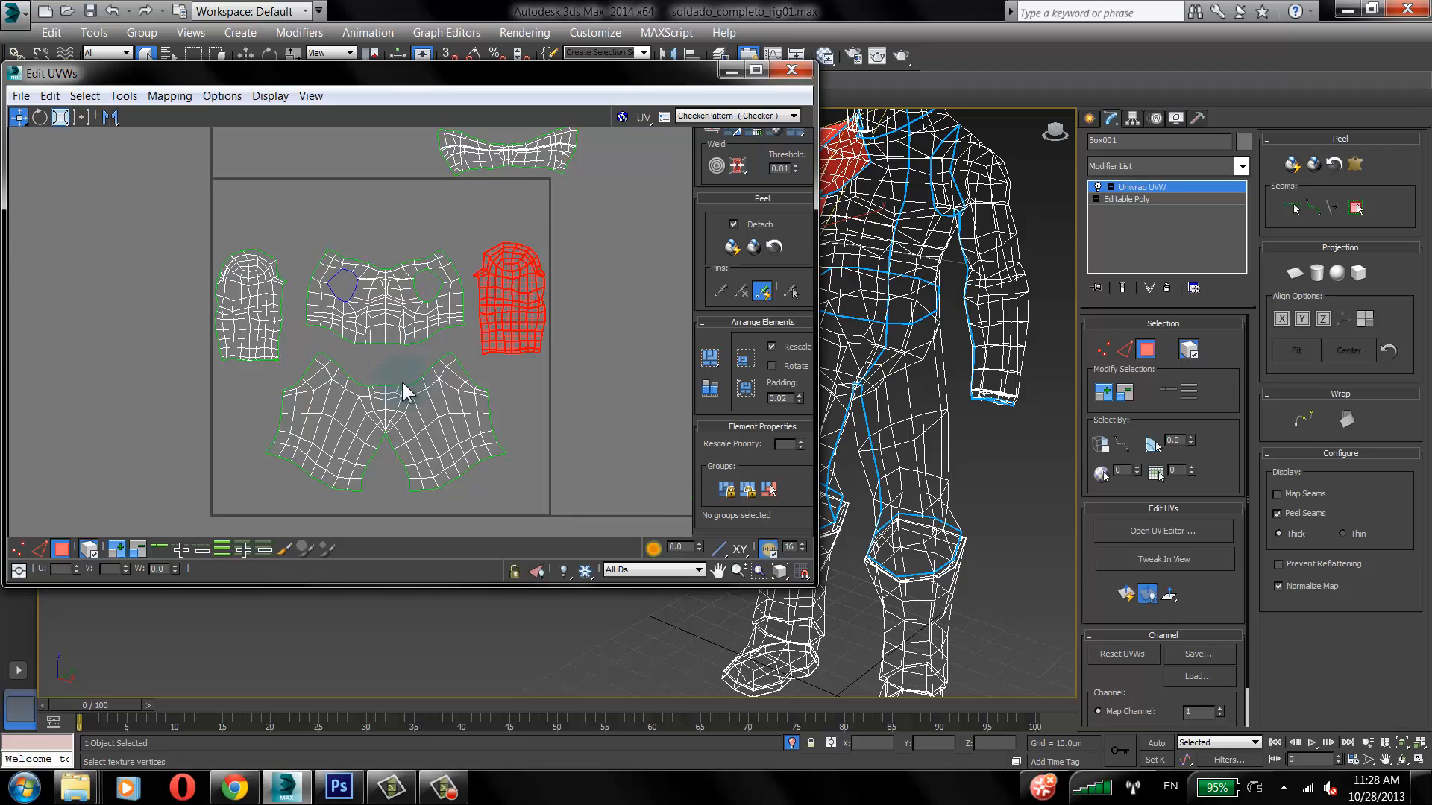
{"action": "left_click_drag", "start_coordinate": [411, 405], "coordinate": [417, 420]}
{"action": "left_click_drag", "start_coordinate": [414, 305], "coordinate": [410, 323]}
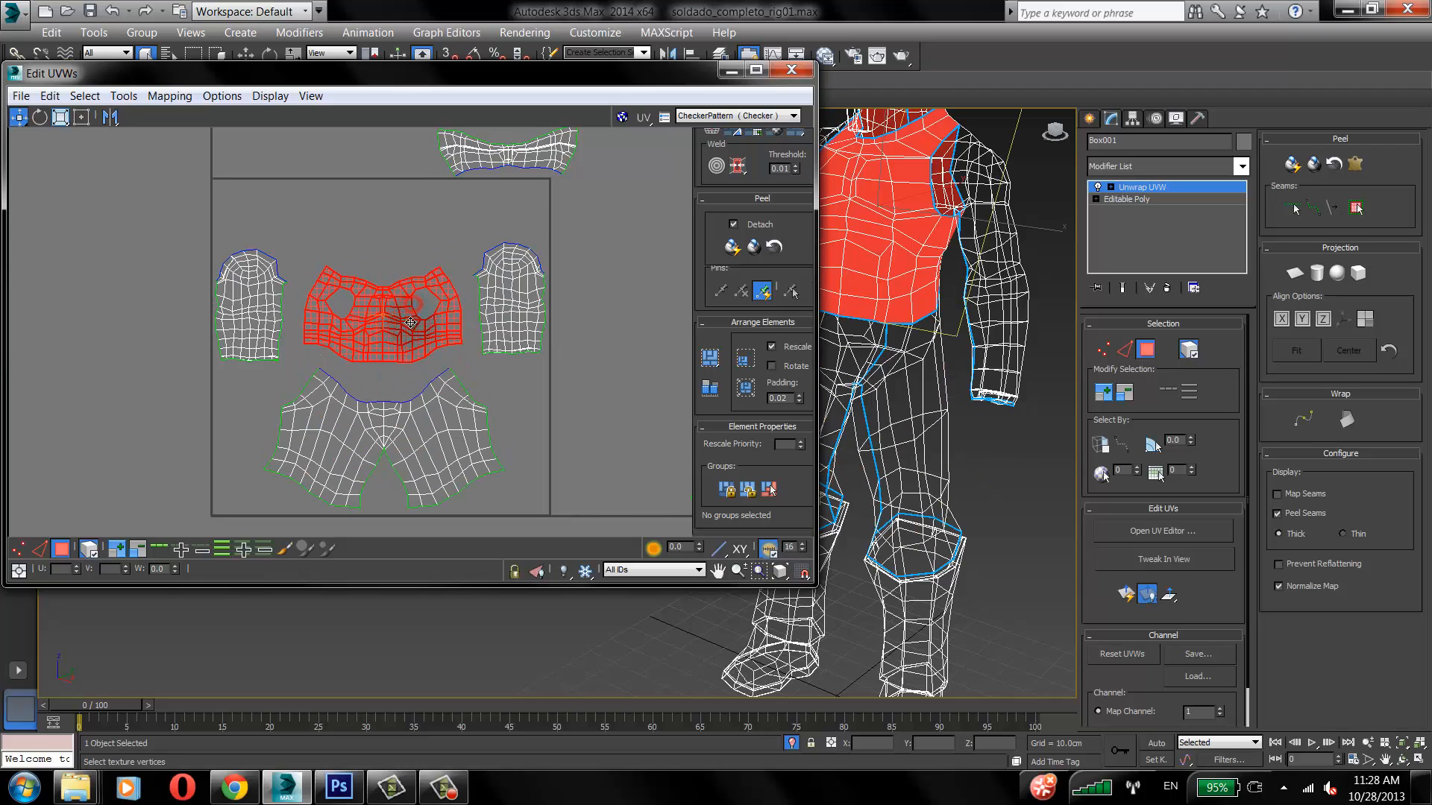
{"action": "left_click_drag", "start_coordinate": [501, 293], "coordinate": [503, 300]}
{"action": "left_click_drag", "start_coordinate": [267, 293], "coordinate": [270, 297]}
Step: Place the collar cluster above the torso inside the UV square and swap the sides of the two arm clusters
{"action": "middle_click_drag", "start_coordinate": [378, 275], "coordinate": [382, 362]}
{"action": "left_click_drag", "start_coordinate": [489, 246], "coordinate": [359, 314]}
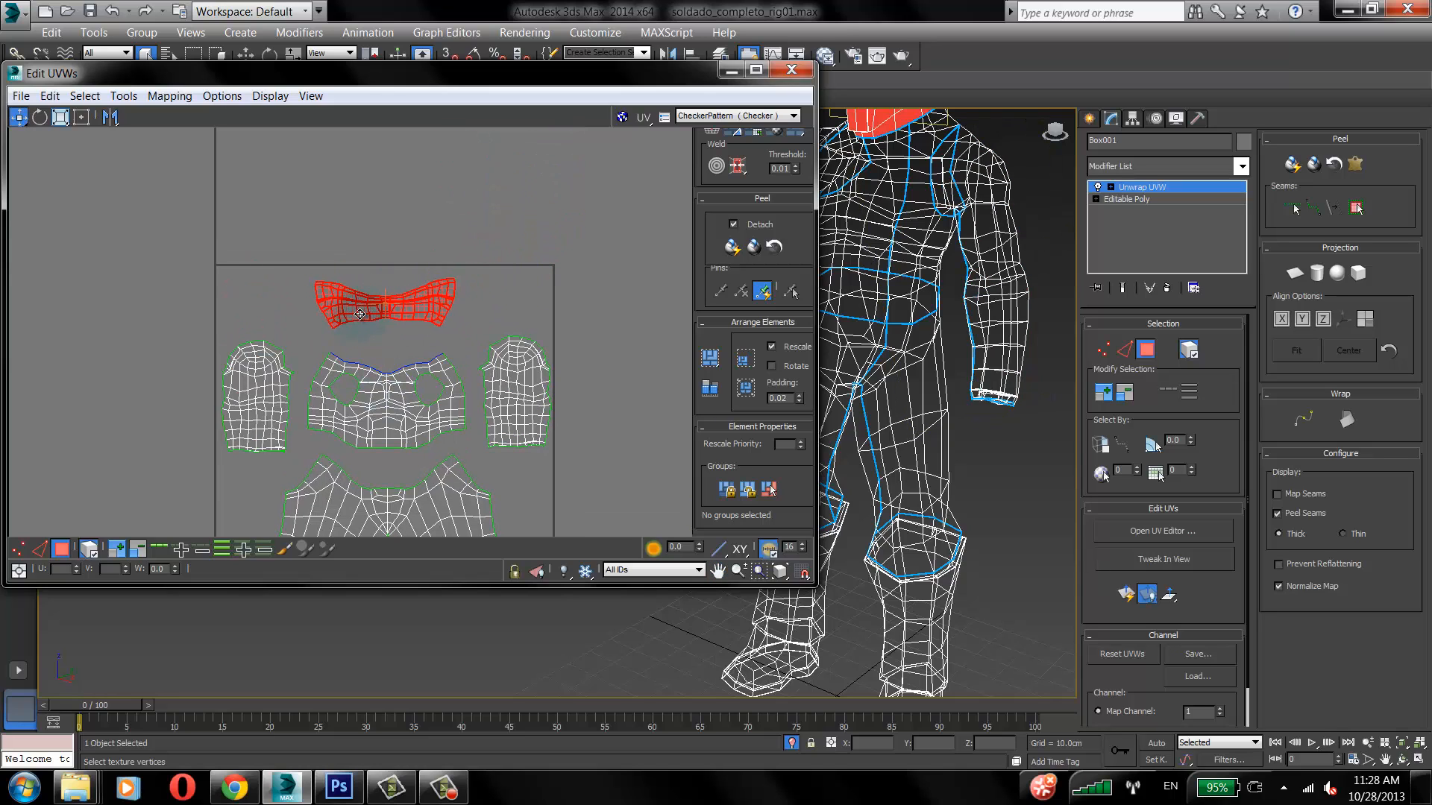
{"action": "left_click", "coordinate": [248, 378]}
{"action": "left_click_drag", "start_coordinate": [248, 378], "coordinate": [283, 377]}
{"action": "left_click_drag", "start_coordinate": [599, 402], "coordinate": [500, 393]}
{"action": "middle_click_drag", "start_coordinate": [502, 365], "coordinate": [521, 275]}
{"action": "scroll", "coordinate": [521, 275], "scroll_direction": "down", "scroll_amount": 2}
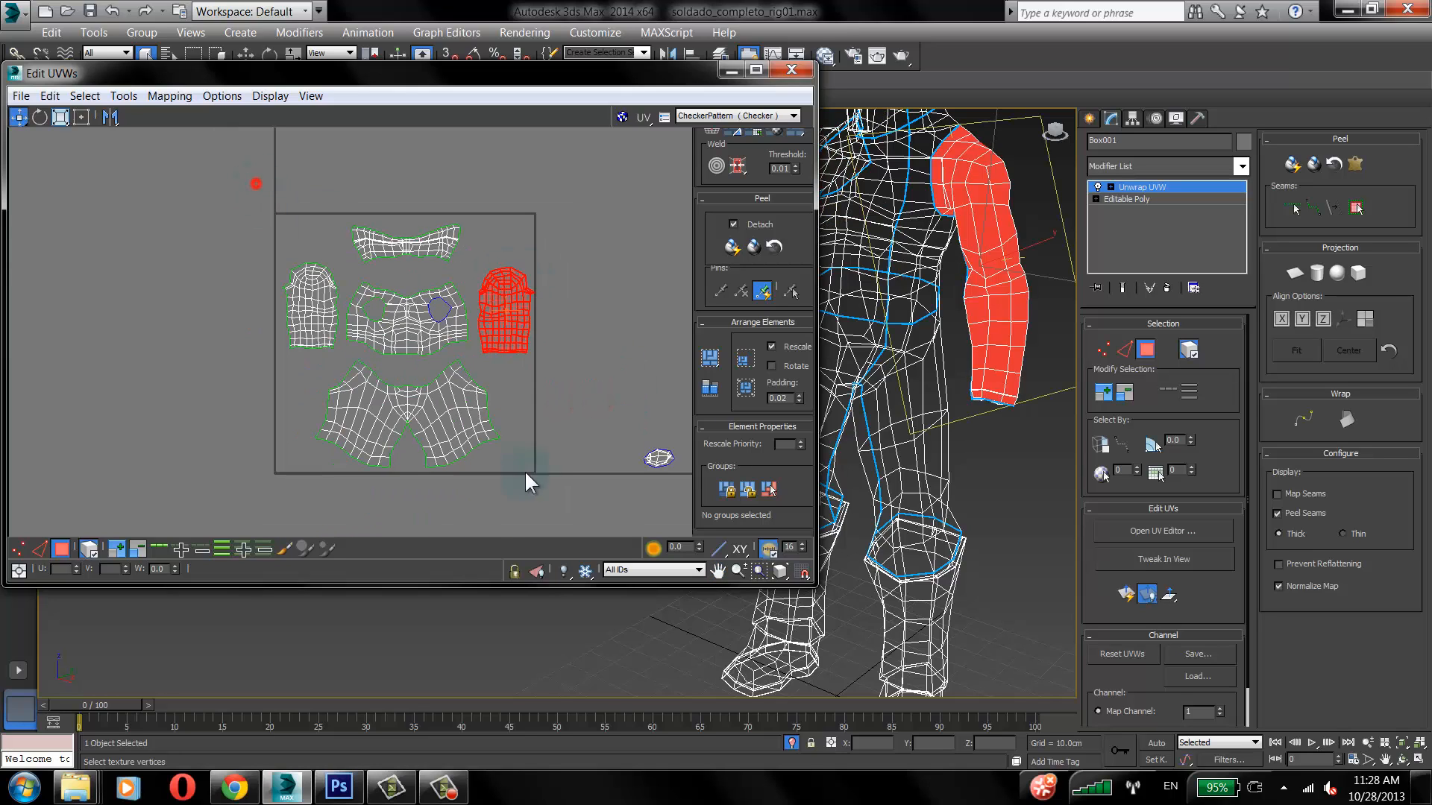
Step: Select all five arranged clusters, repack them with Pack: Custom to fill the UV square, and clear the selection
{"action": "left_click_drag", "start_coordinate": [566, 504], "coordinate": [566, 503]}
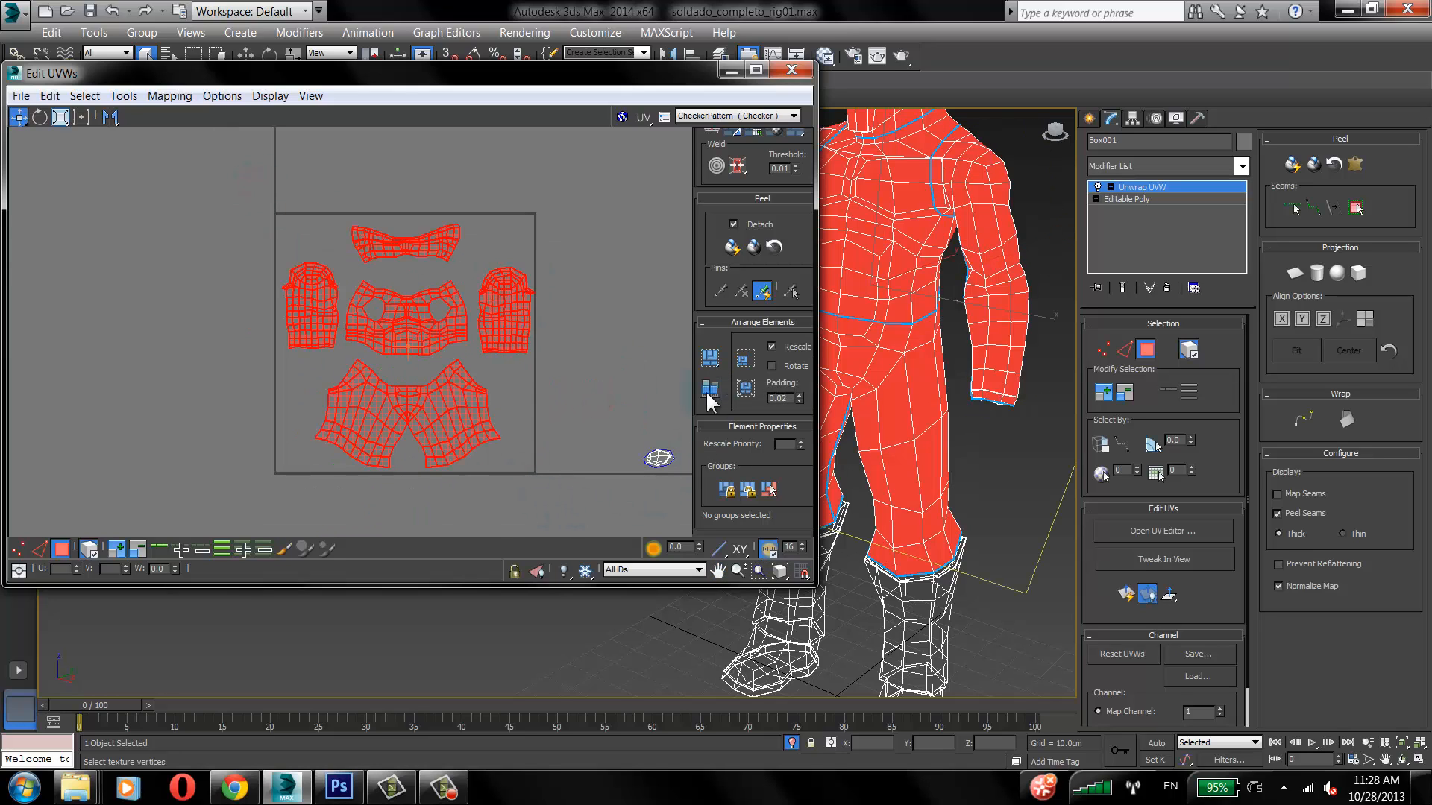
{"action": "left_click", "coordinate": [713, 357]}
{"action": "scroll", "coordinate": [453, 245], "scroll_direction": "up", "scroll_amount": 2}
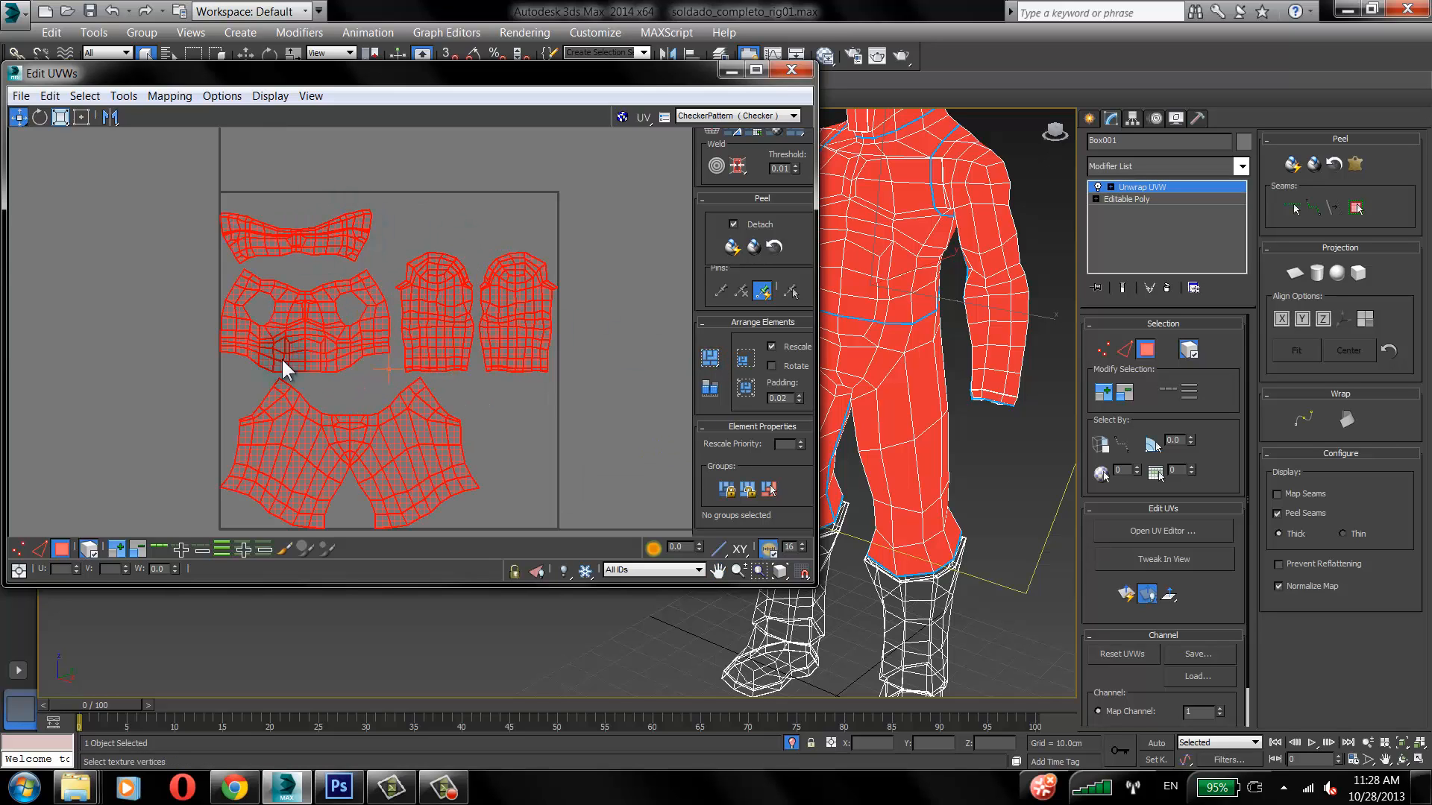
{"action": "left_click", "coordinate": [555, 291]}
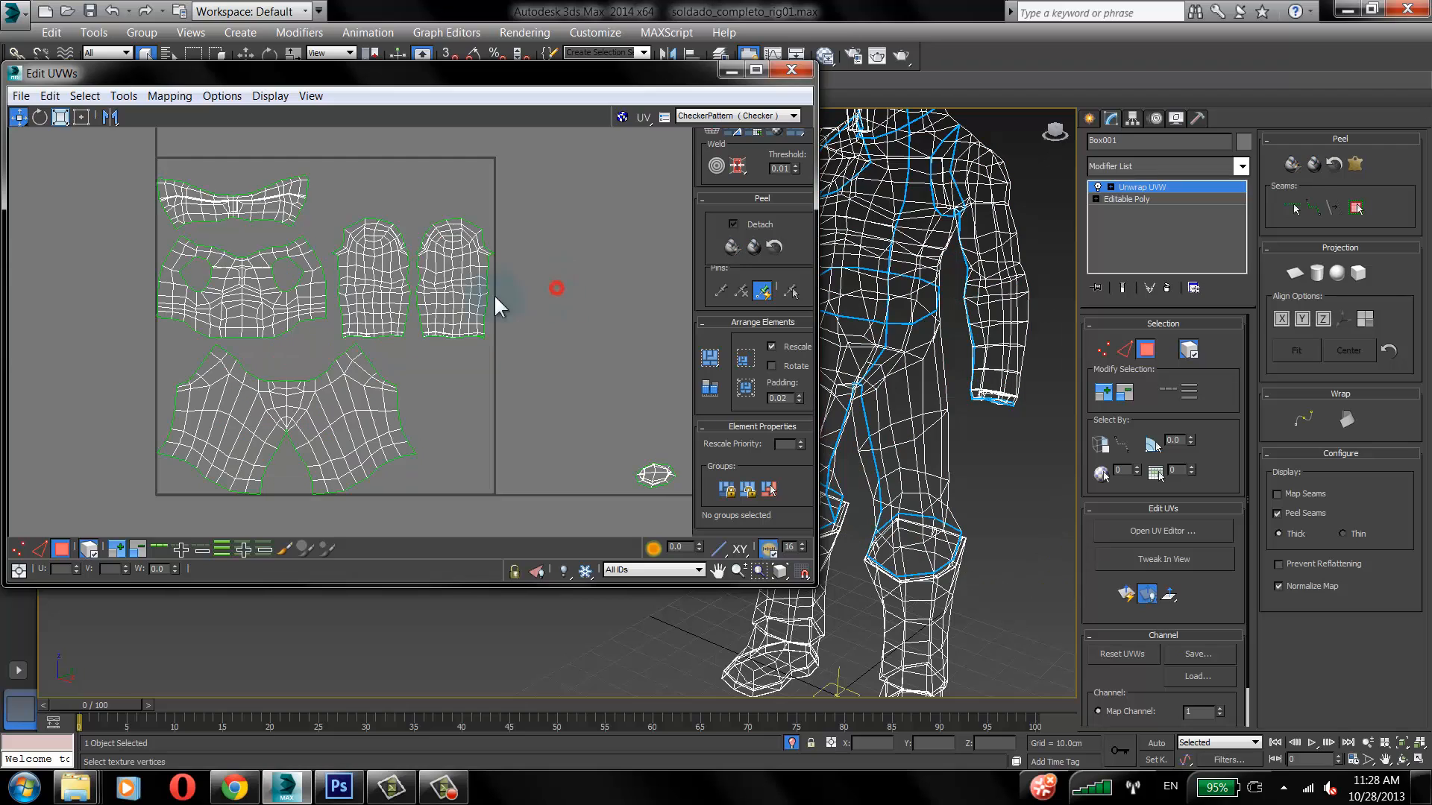
{"action": "middle_click_drag", "start_coordinate": [494, 294], "coordinate": [547, 310]}
{"action": "scroll", "coordinate": [869, 362], "scroll_direction": "up", "scroll_amount": 2}
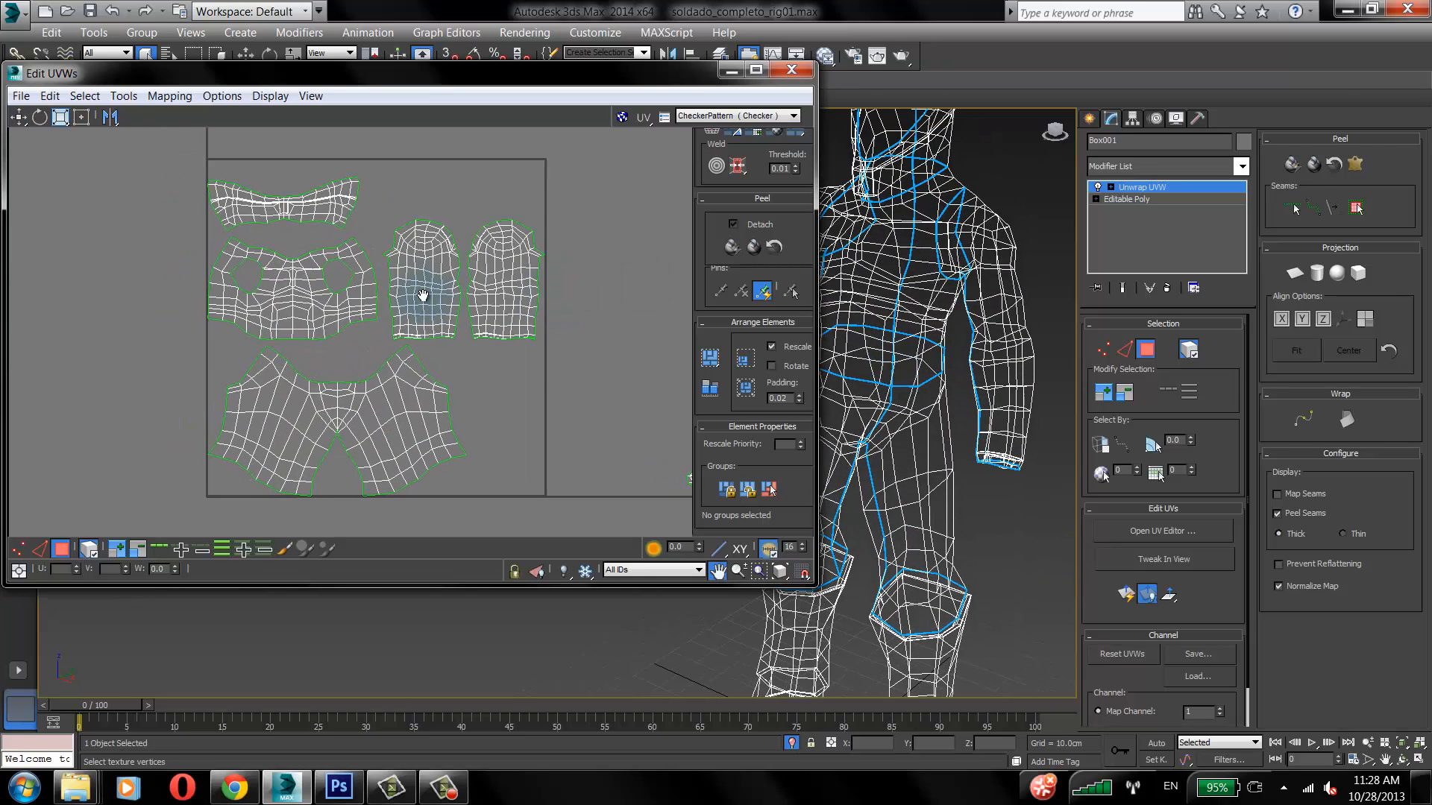
{"action": "scroll", "coordinate": [383, 311], "scroll_direction": "up", "scroll_amount": 2}
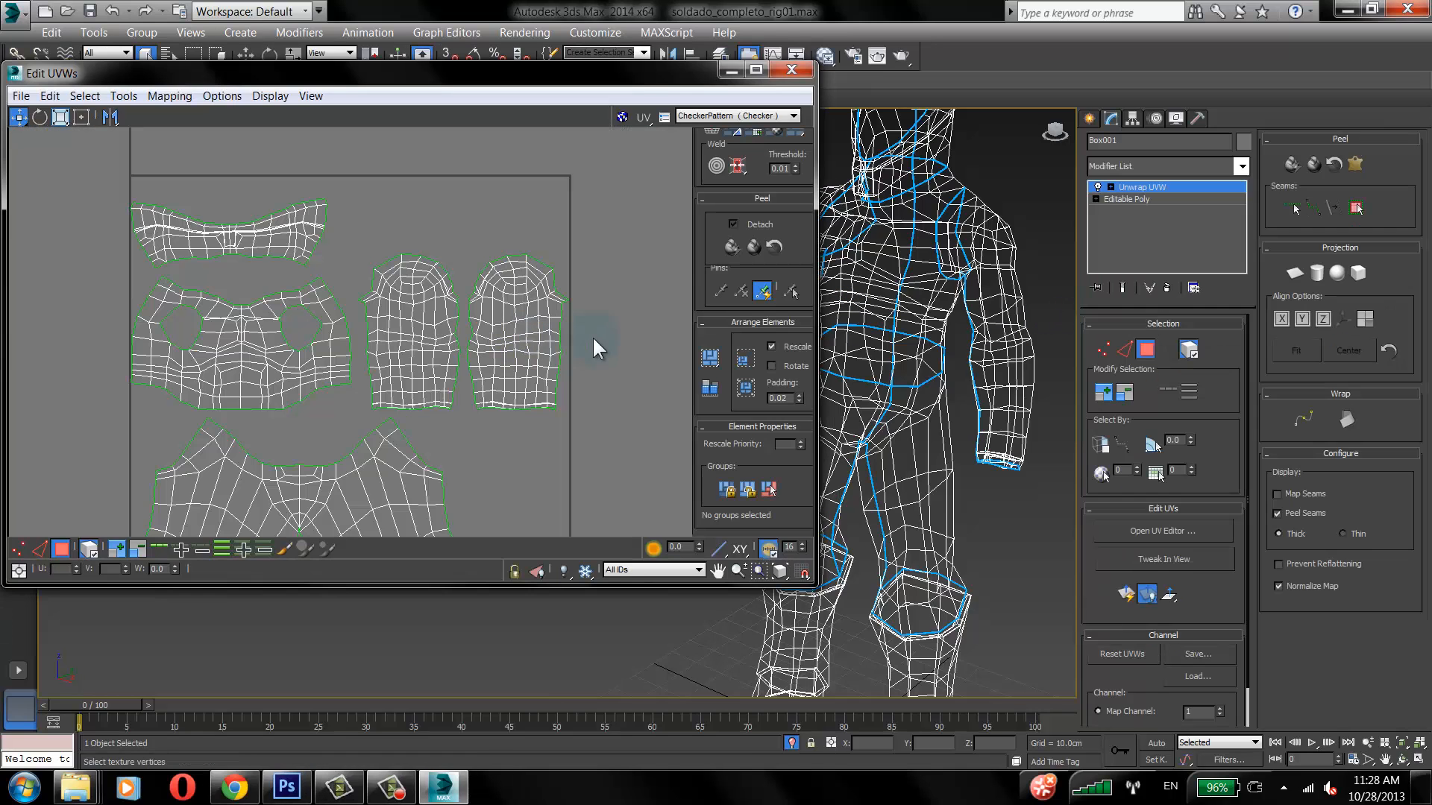
{"action": "middle_click_drag", "start_coordinate": [592, 336], "coordinate": [595, 296]}
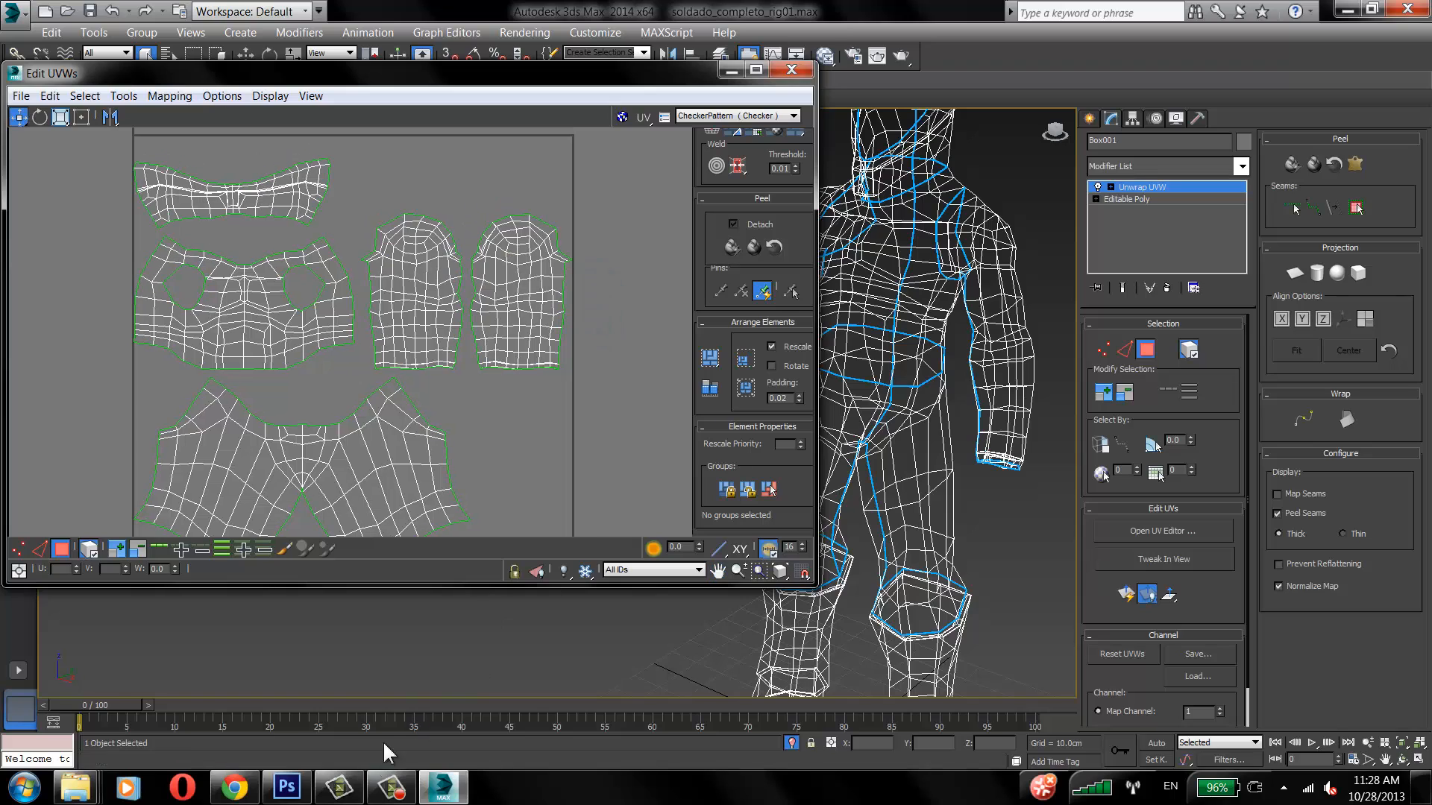
{"action": "middle_click_drag", "start_coordinate": [529, 340], "coordinate": [571, 358]}
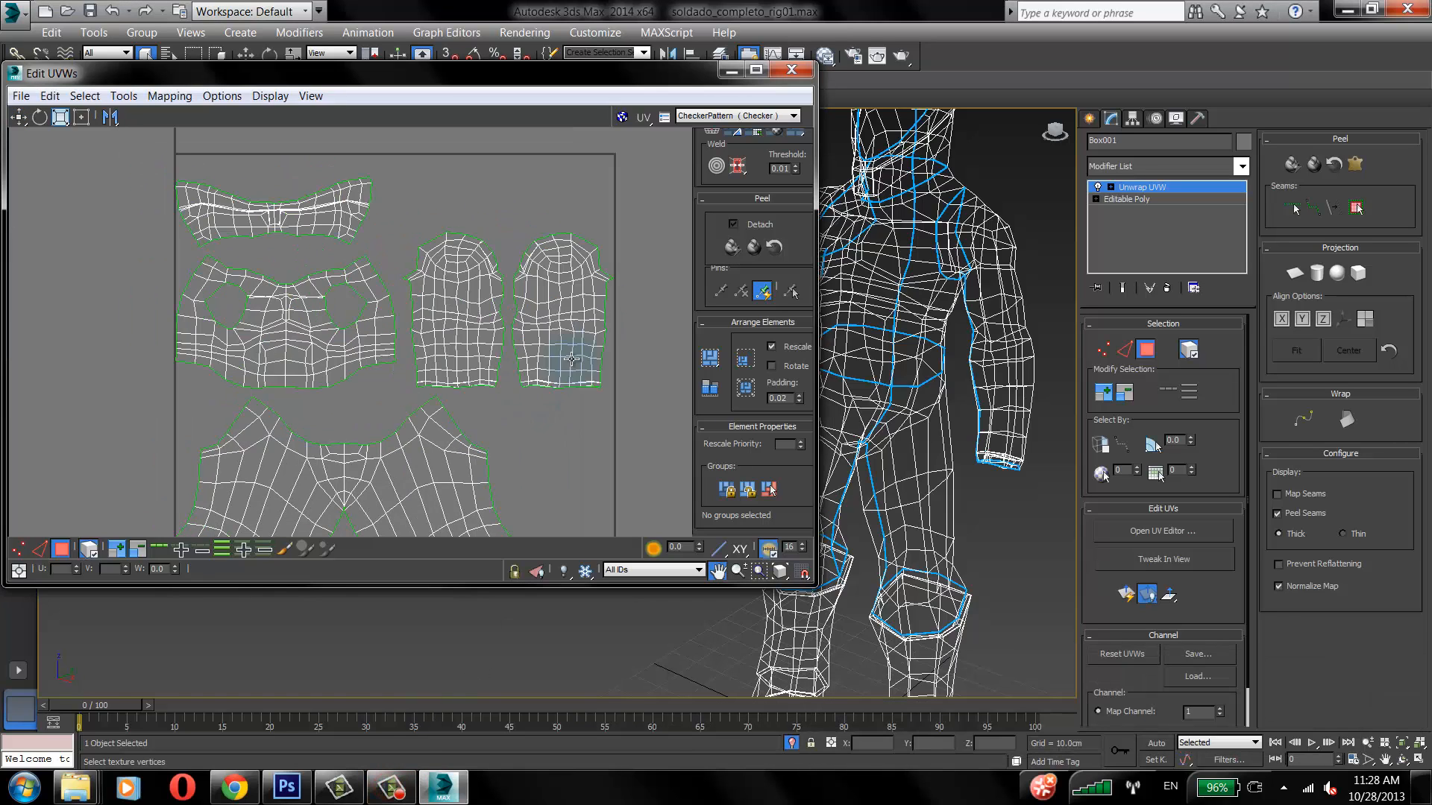
{"action": "scroll", "coordinate": [526, 377], "scroll_direction": "down", "scroll_amount": 2}
{"action": "key", "text": "F9"}
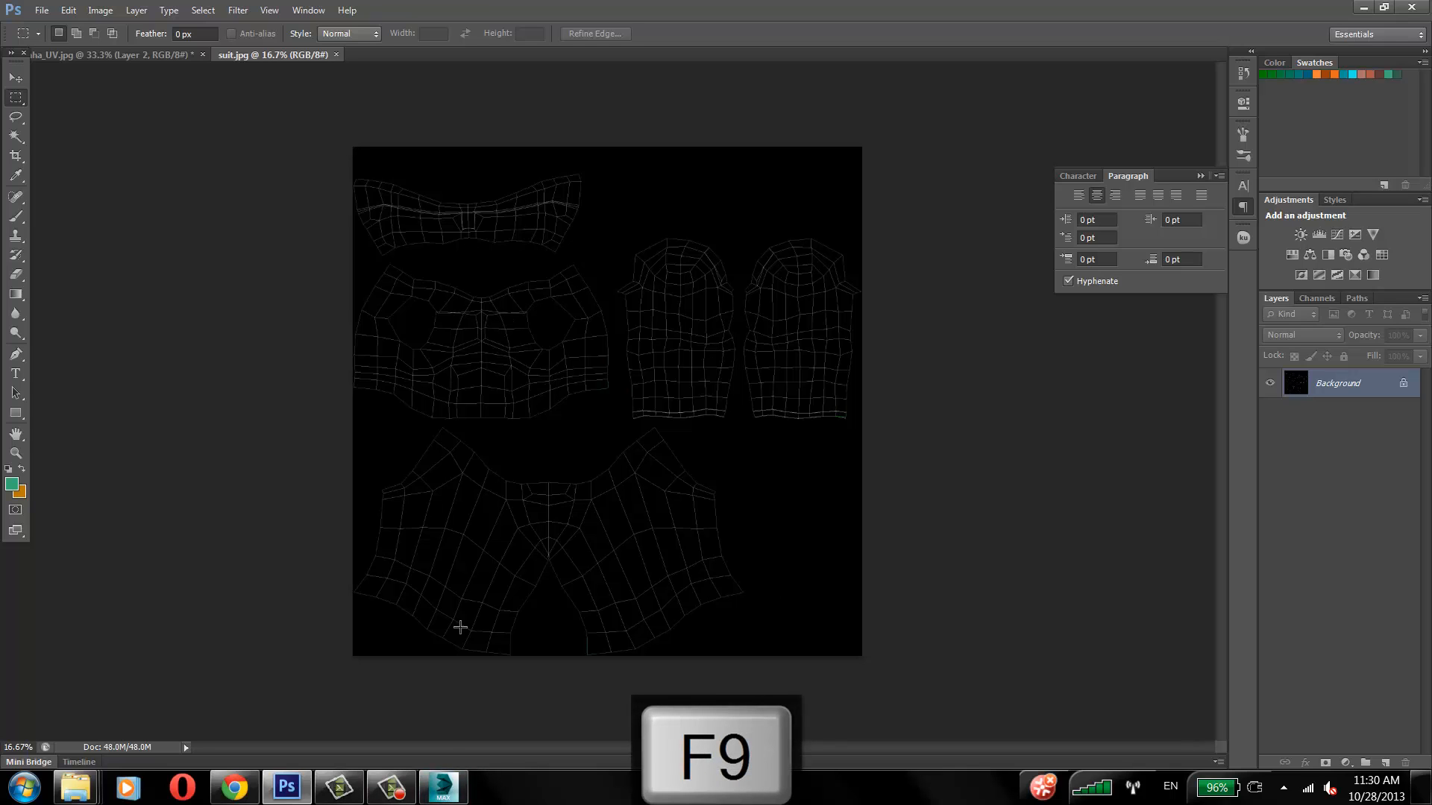
Step: Switch to 3ds Max and review the Render UVs settings for the UV template
{"action": "left_click", "coordinate": [443, 787]}
{"action": "left_click", "coordinate": [127, 97]}
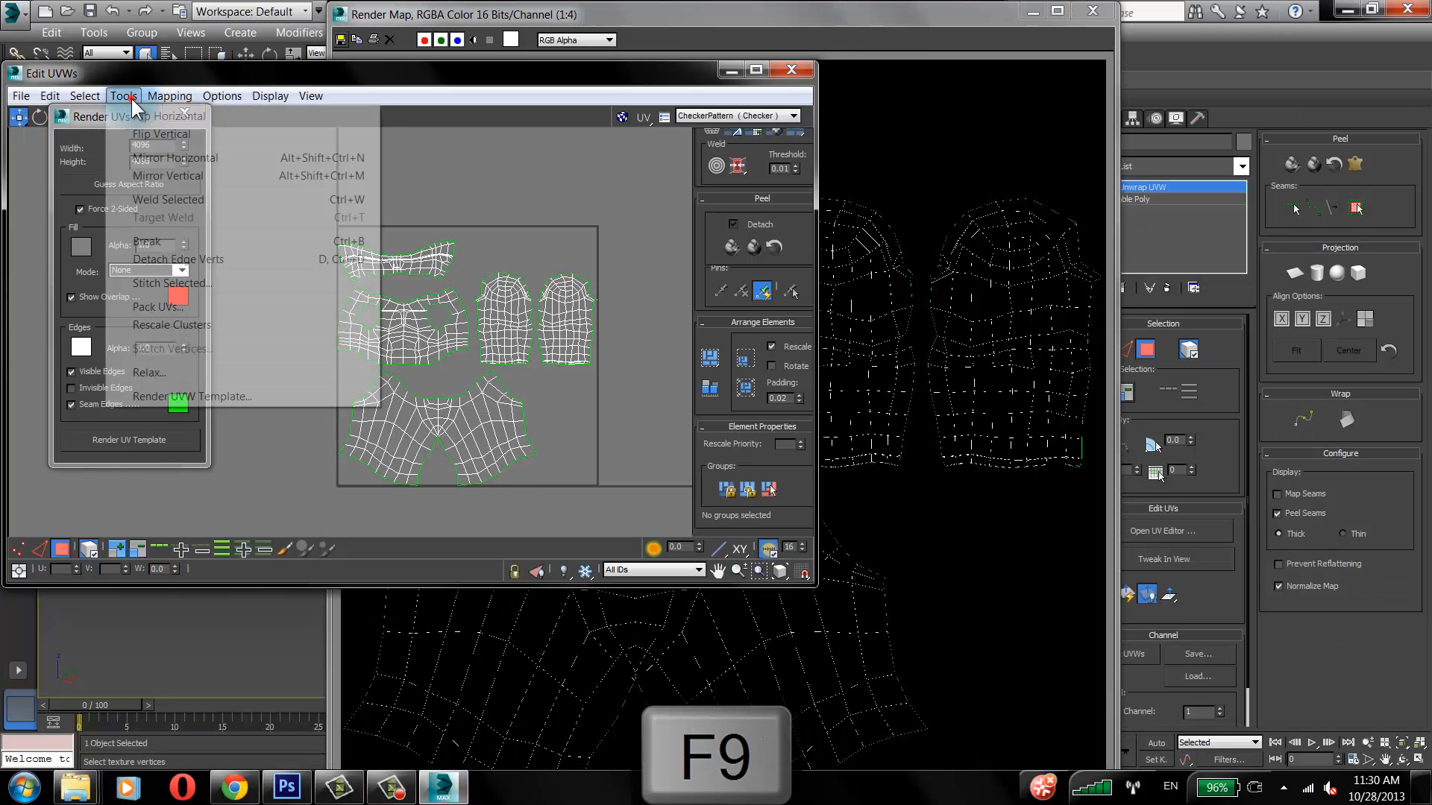
{"action": "mouse_move", "coordinate": [311, 95]}
{"action": "left_click", "coordinate": [412, 67]}
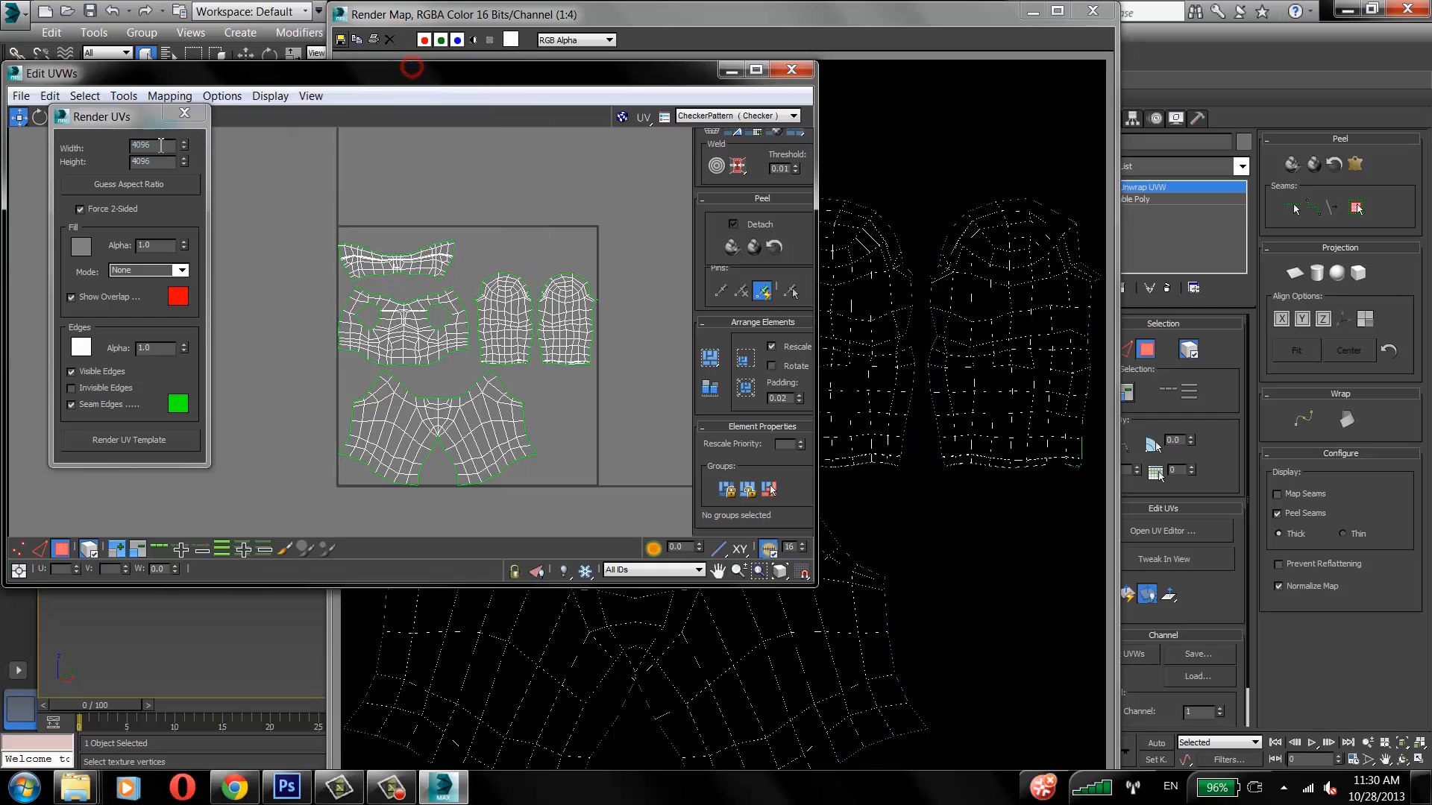
Step: Open the Windows Magnifier, enlarge the Render UVs dialog to read its width and height, and return to 100%
{"action": "left_click", "coordinate": [25, 787]}
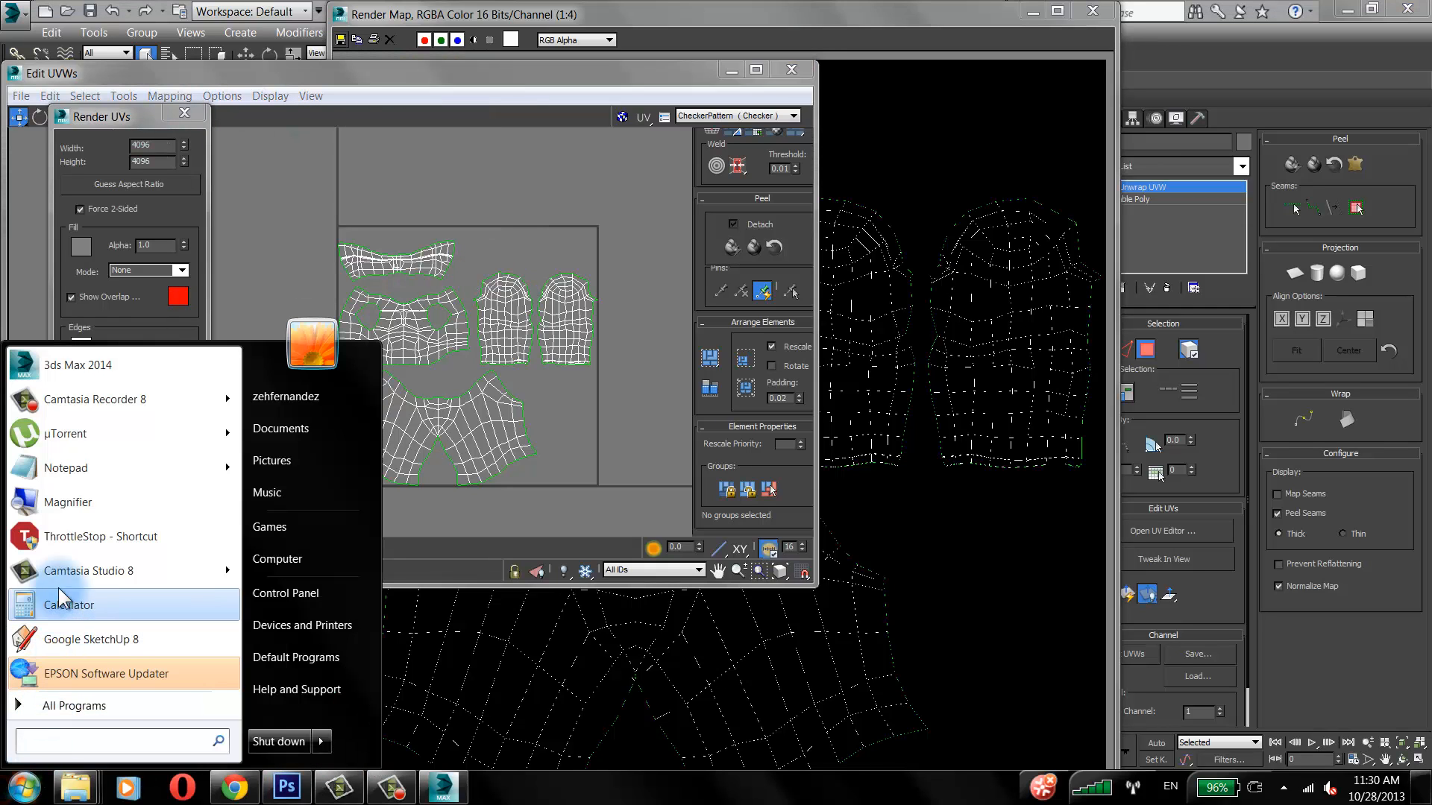
{"action": "left_click", "coordinate": [46, 502]}
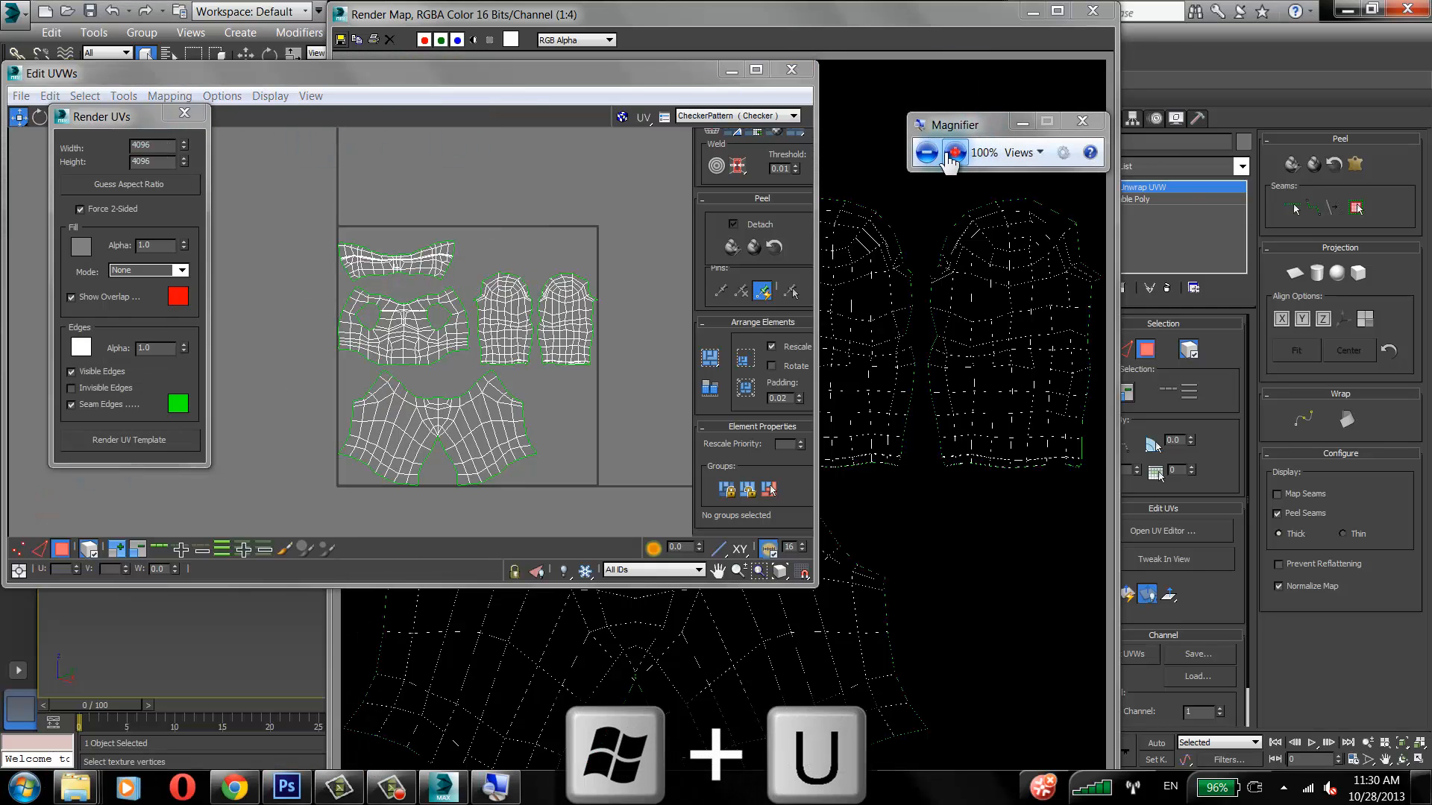
{"action": "left_click", "coordinate": [954, 153]}
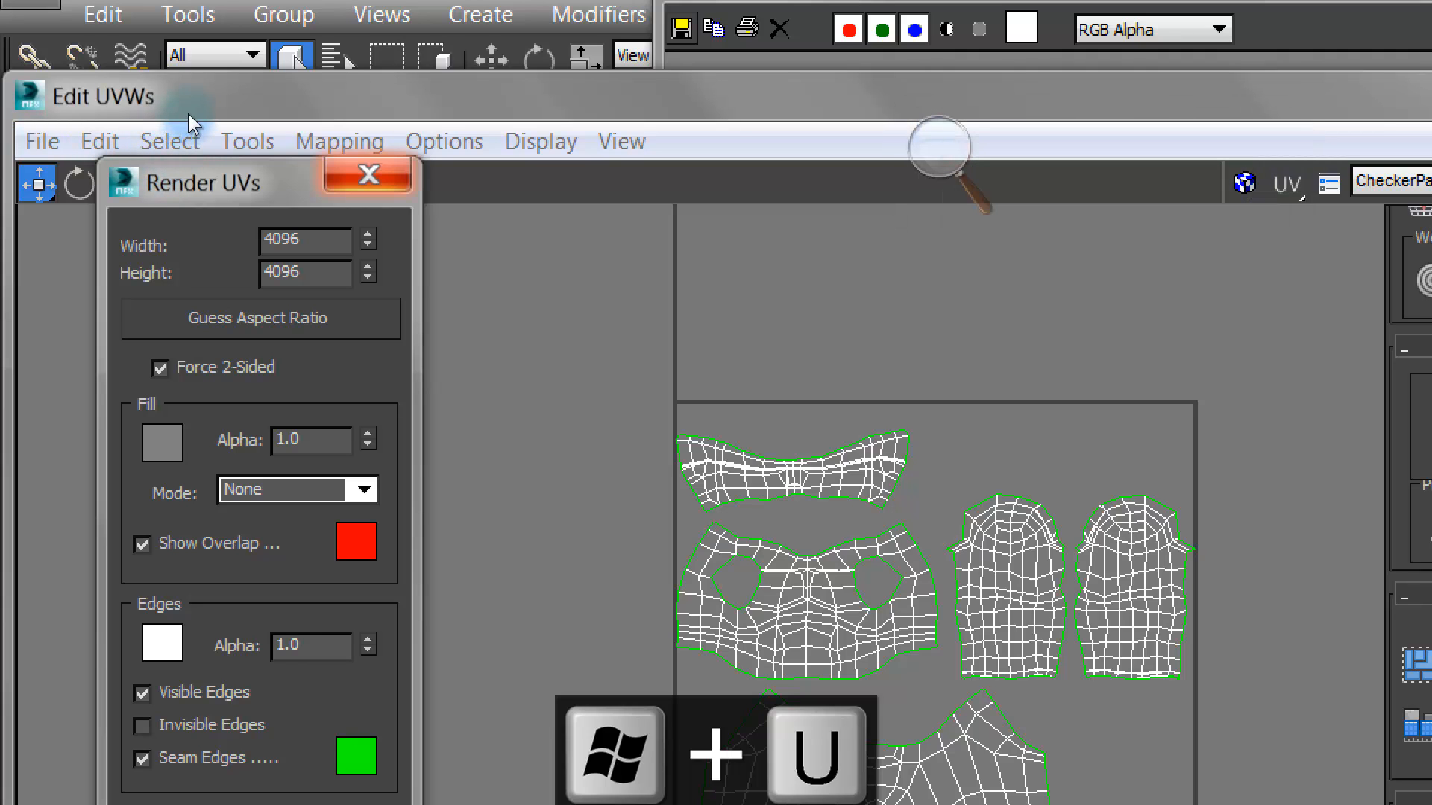
{"action": "left_click", "coordinate": [938, 147]}
{"action": "left_click", "coordinate": [467, 125]}
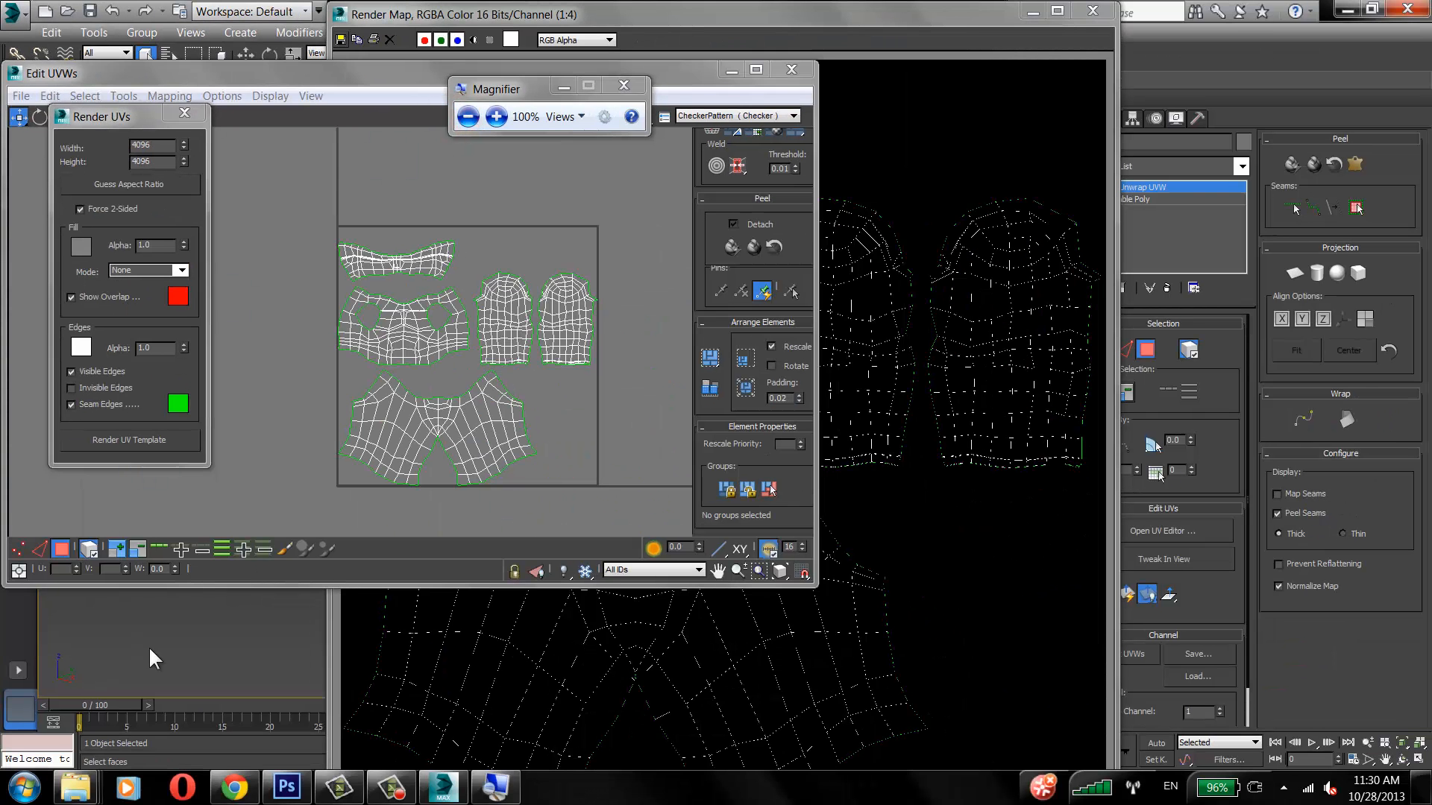
Step: Switch to Photoshop, add a new layer to suit.jpg, and invert the colors of the Background layer
{"action": "left_click", "coordinate": [308, 800]}
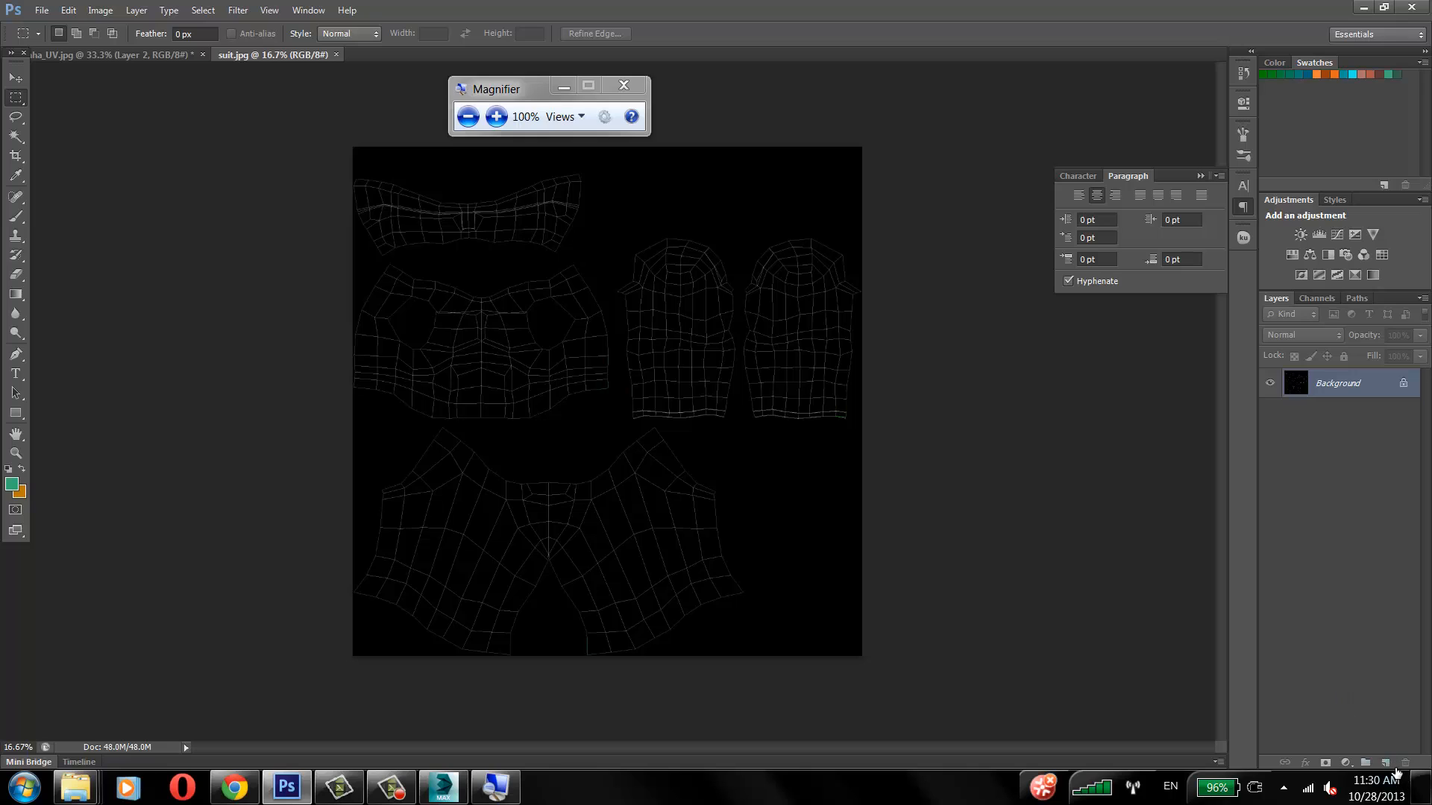
{"action": "left_click", "coordinate": [1385, 763]}
{"action": "left_click", "coordinate": [1369, 423]}
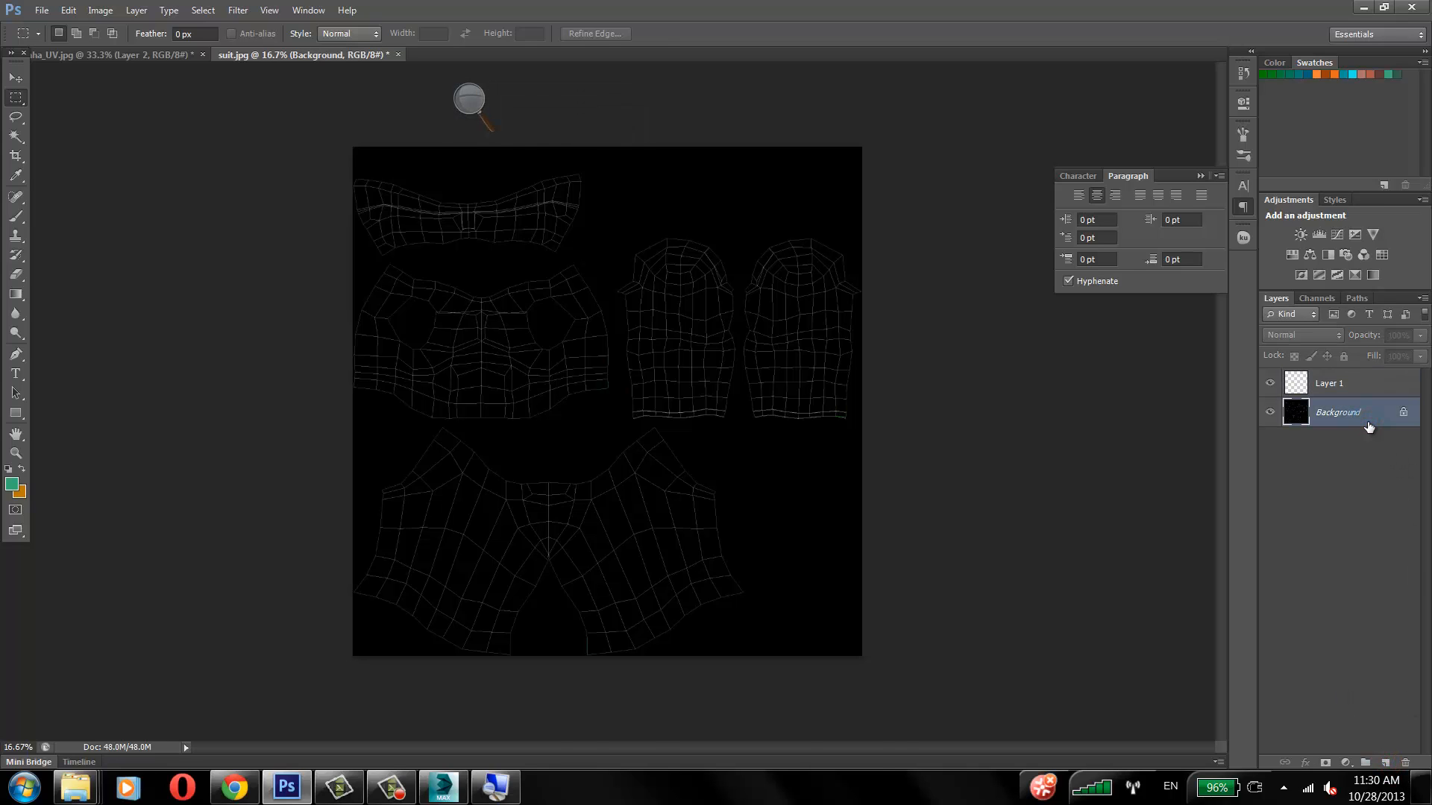
{"action": "key", "text": "ctrl+i"}
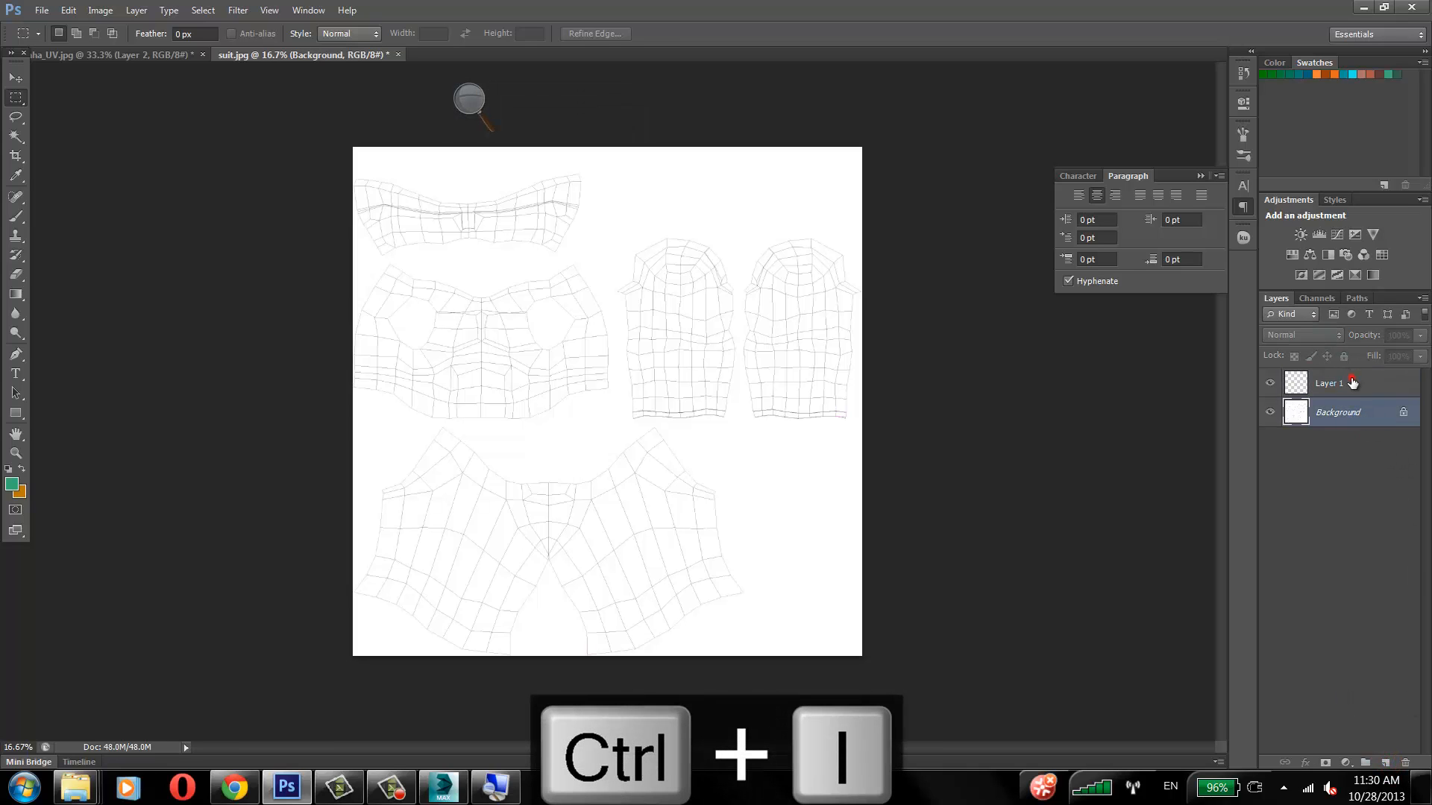
Step: Make Layer 1 active and set the foreground color to orange dc3f08
{"action": "left_click", "coordinate": [1352, 382]}
{"action": "left_click", "coordinate": [43, 13]}
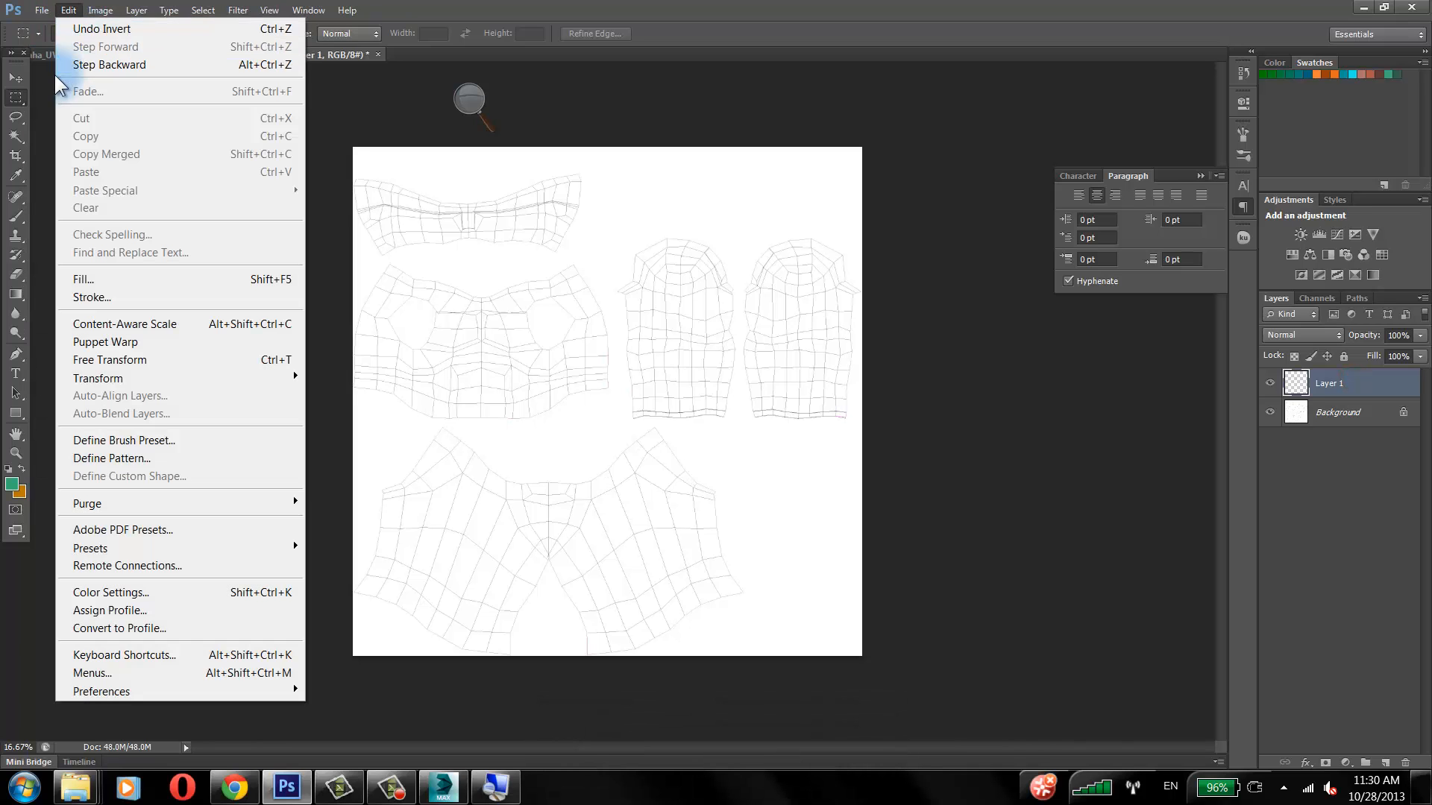
{"action": "left_click", "coordinate": [73, 7]}
{"action": "left_click", "coordinate": [22, 469]}
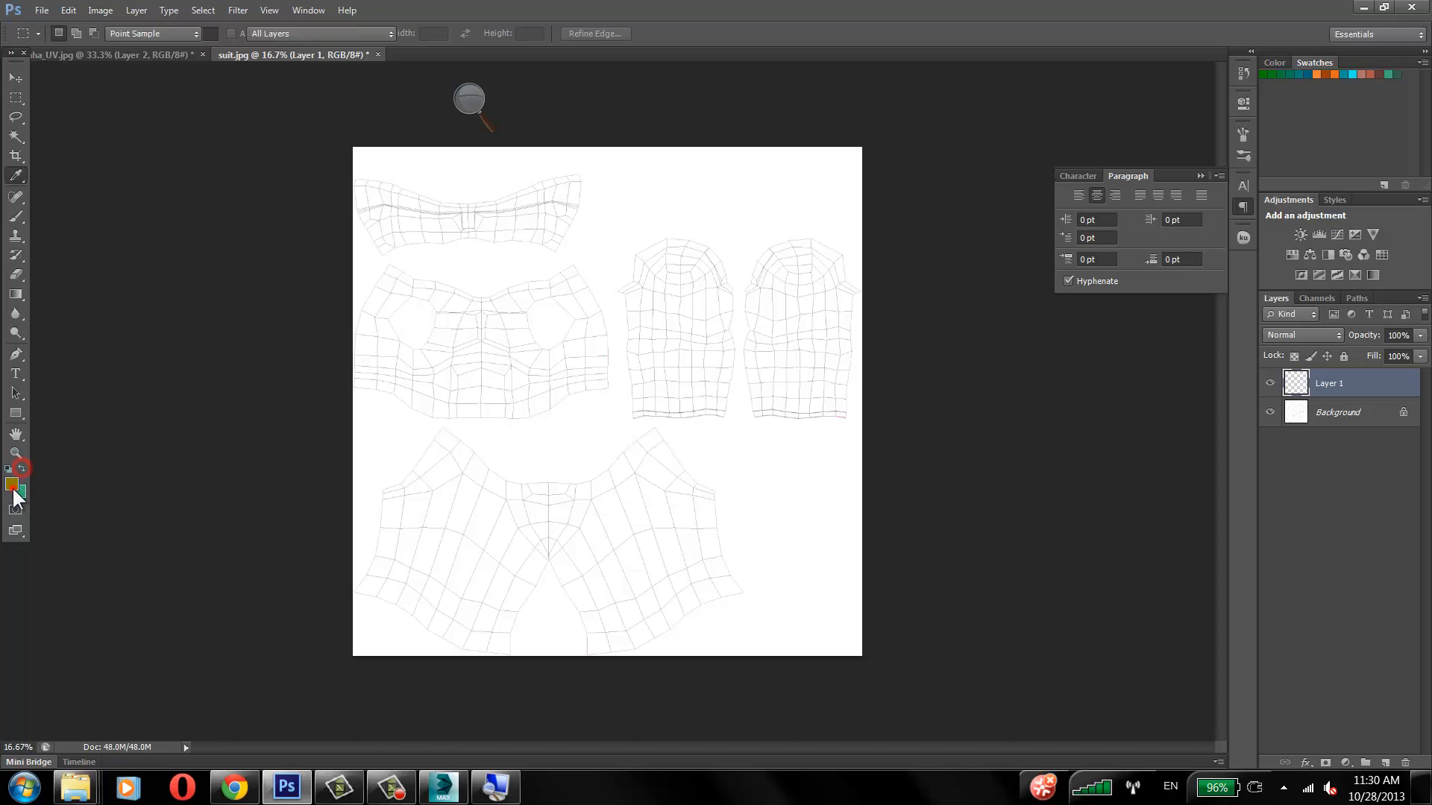
{"action": "left_click", "coordinate": [11, 484]}
{"action": "left_click_drag", "start_coordinate": [719, 378], "coordinate": [720, 391]}
{"action": "left_click_drag", "start_coordinate": [656, 251], "coordinate": [703, 212]}
{"action": "left_click_drag", "start_coordinate": [714, 387], "coordinate": [713, 395]}
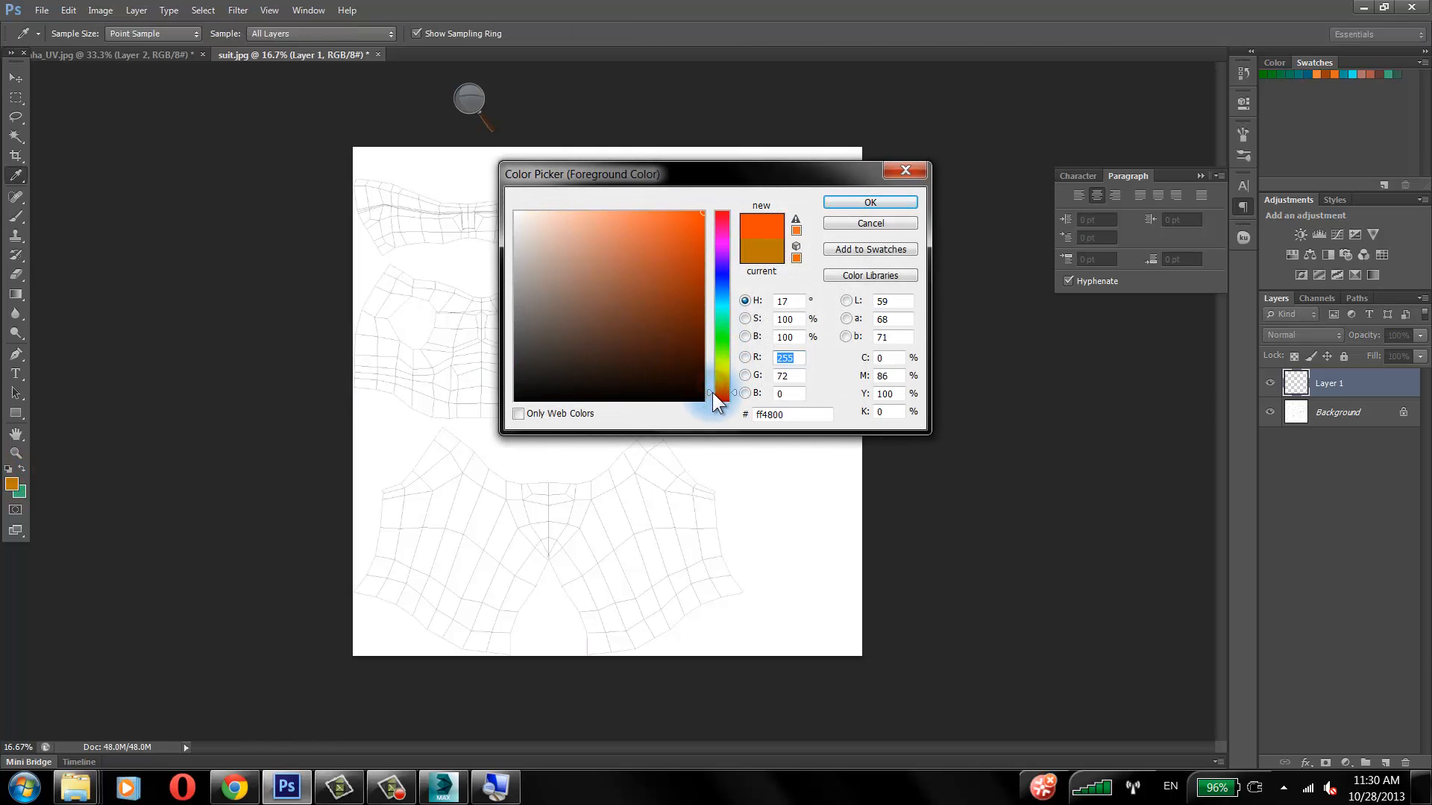
{"action": "left_click", "coordinate": [696, 237]}
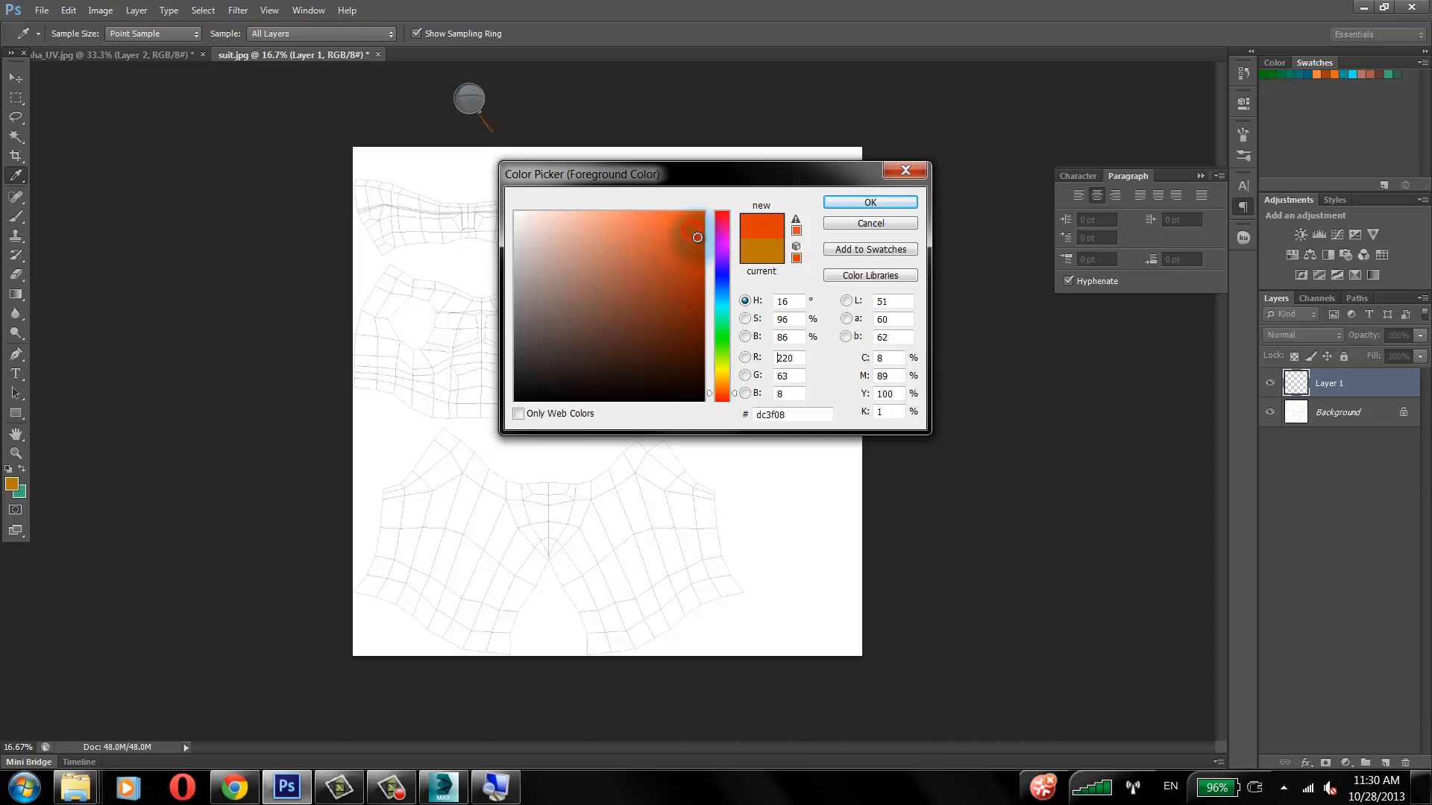
{"action": "left_click", "coordinate": [872, 204]}
Step: Fill Layer 1 with the foreground color at 100% opacity and set the layer's blending mode to Multiply
{"action": "key", "text": "m"}
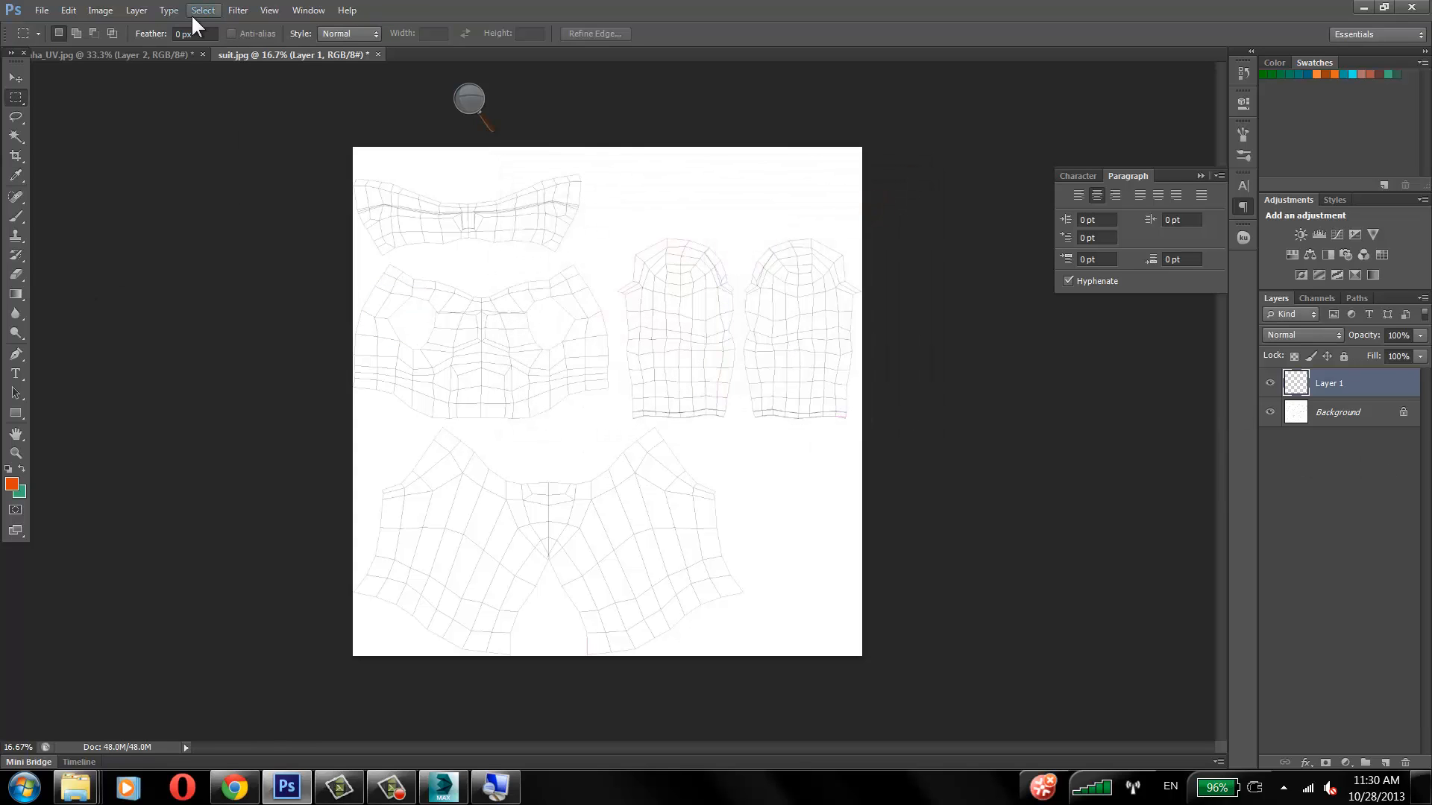
{"action": "left_click", "coordinate": [75, 14]}
{"action": "left_click", "coordinate": [105, 280]}
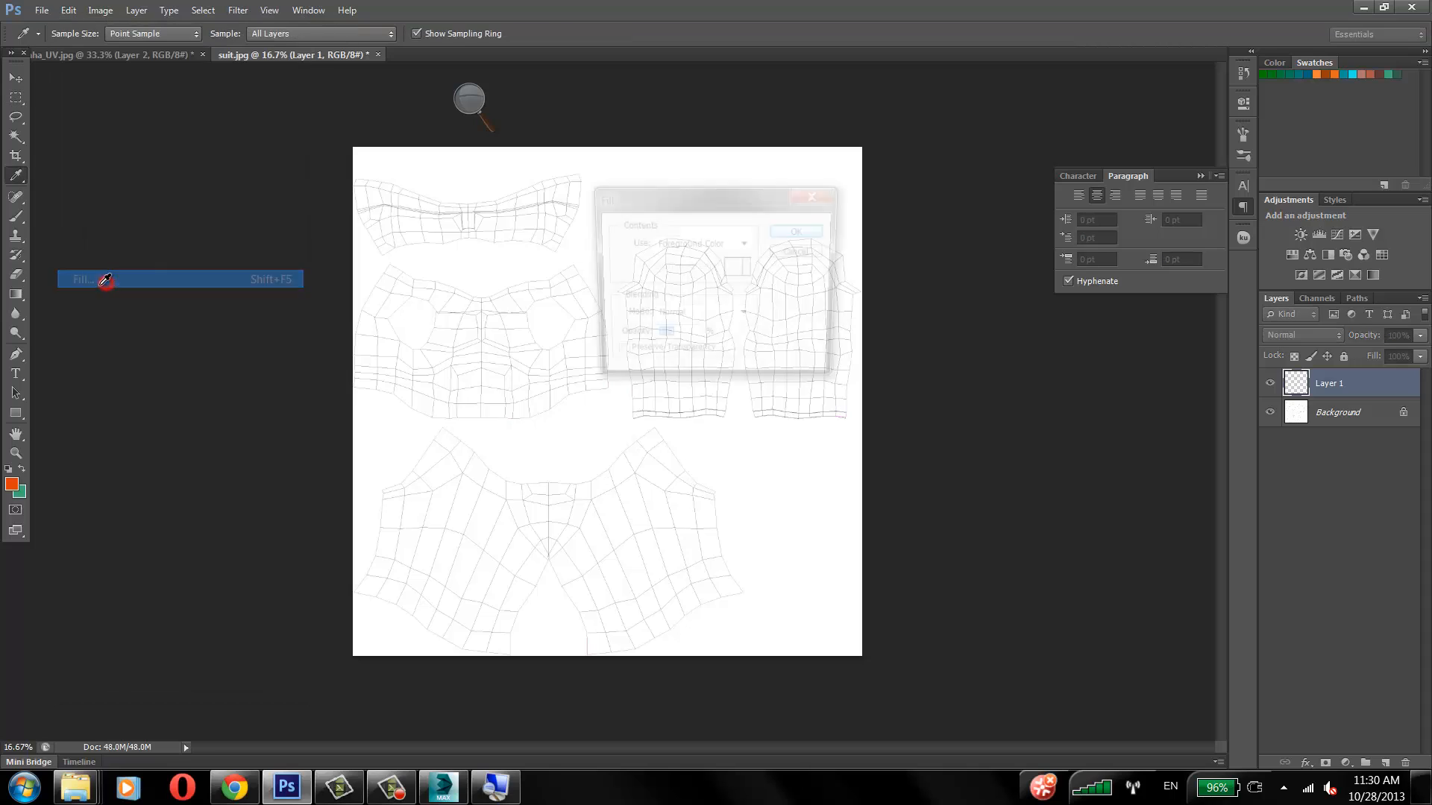
{"action": "left_click", "coordinate": [716, 240]}
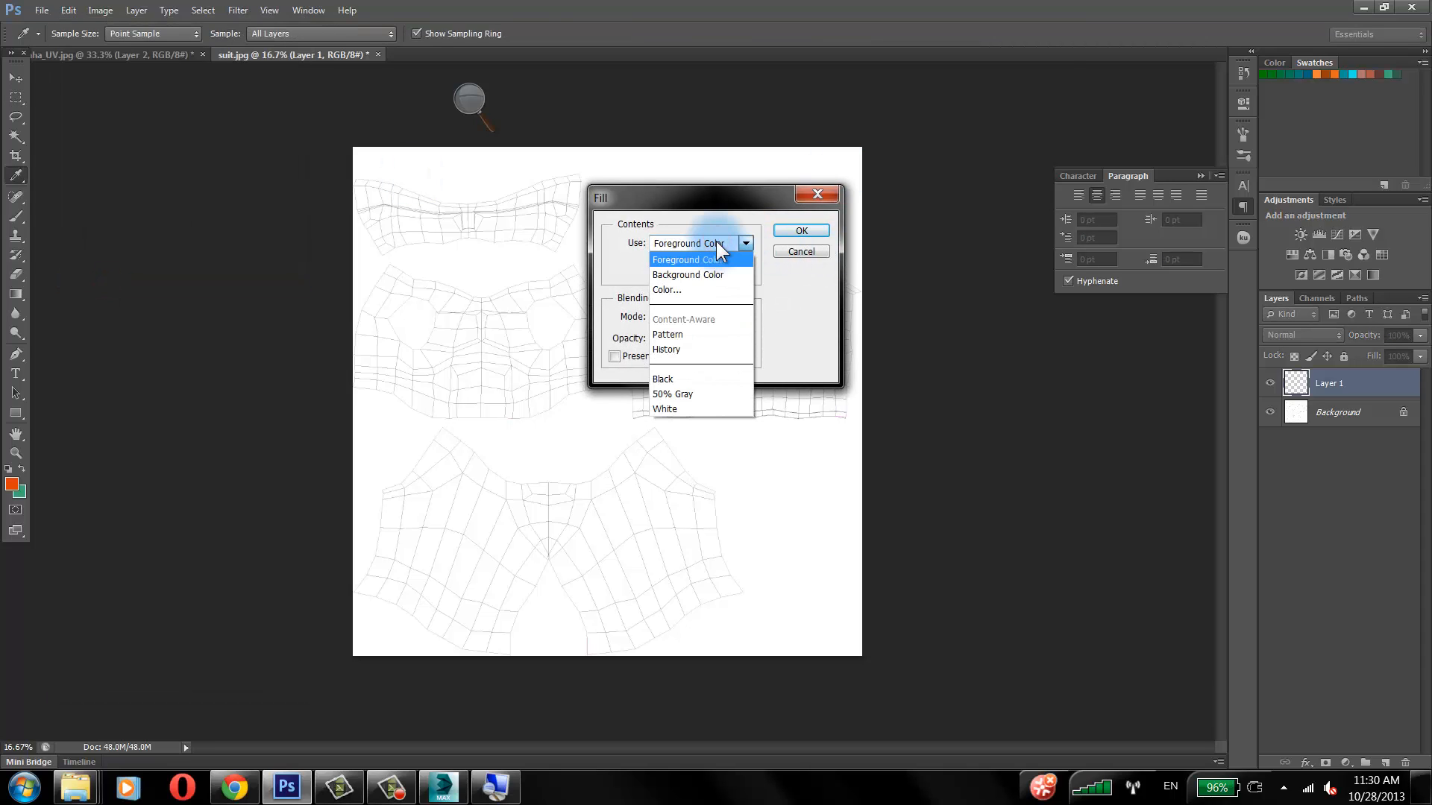
{"action": "left_click", "coordinate": [717, 248]}
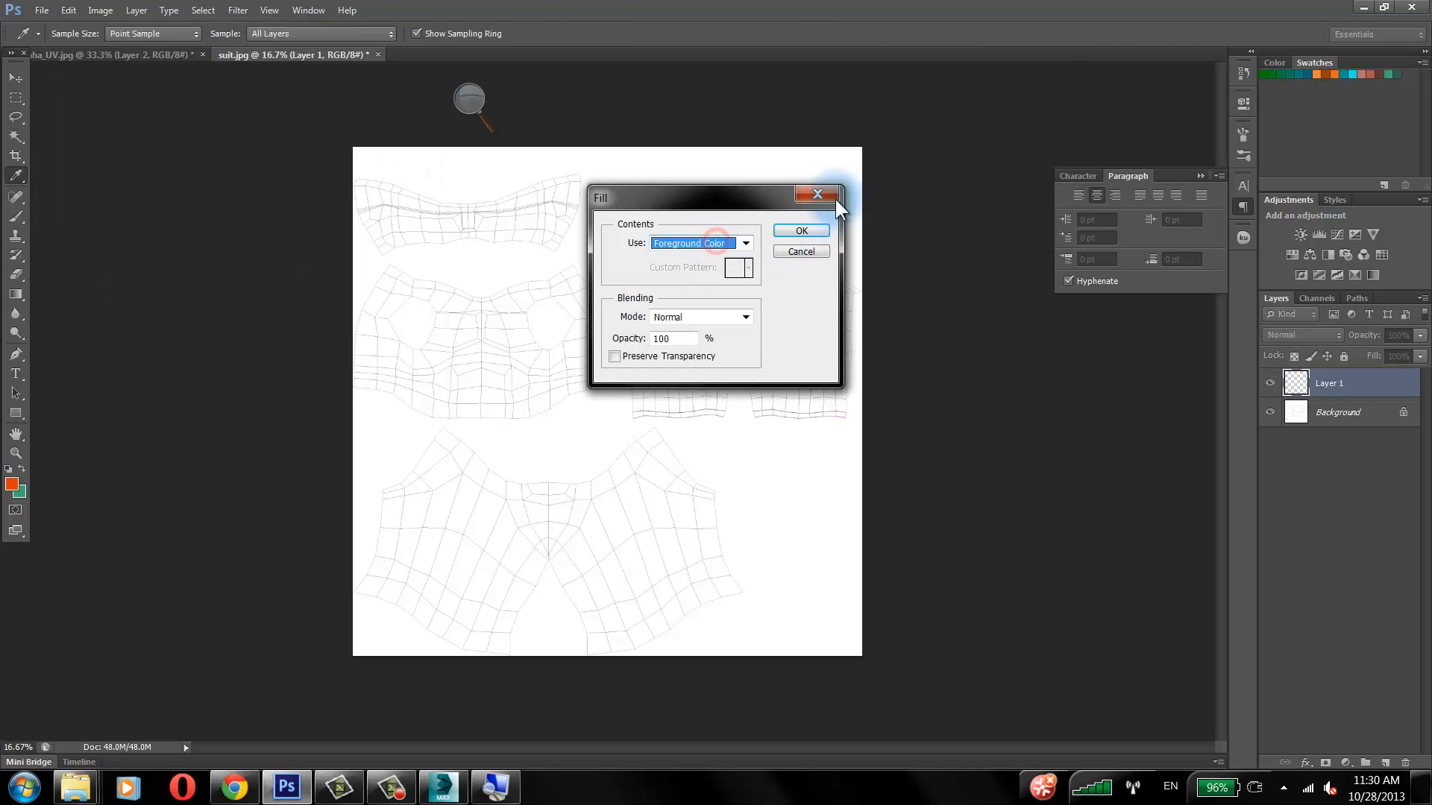
{"action": "left_click", "coordinate": [802, 231]}
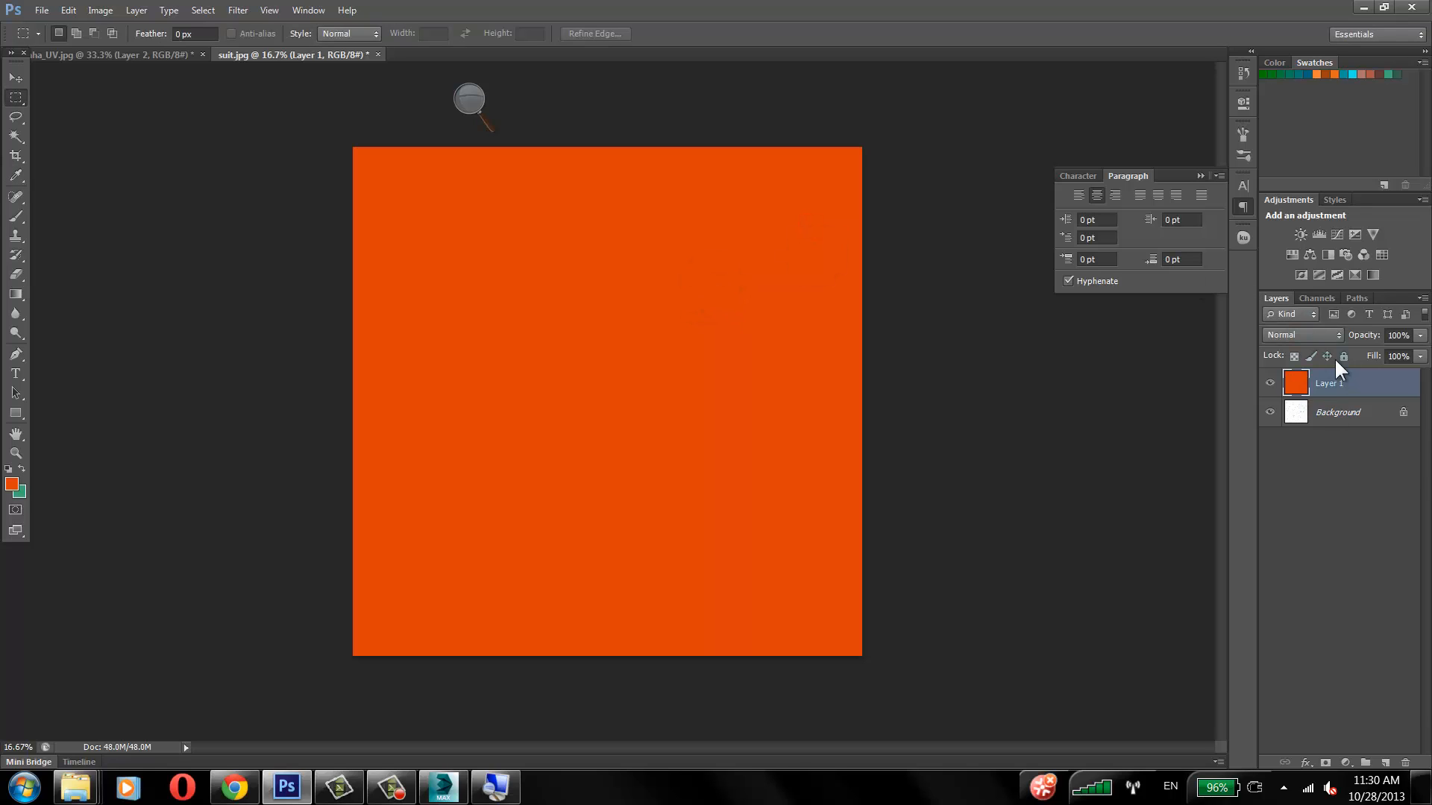
{"action": "left_click", "coordinate": [1305, 334]}
{"action": "left_click", "coordinate": [1284, 66]}
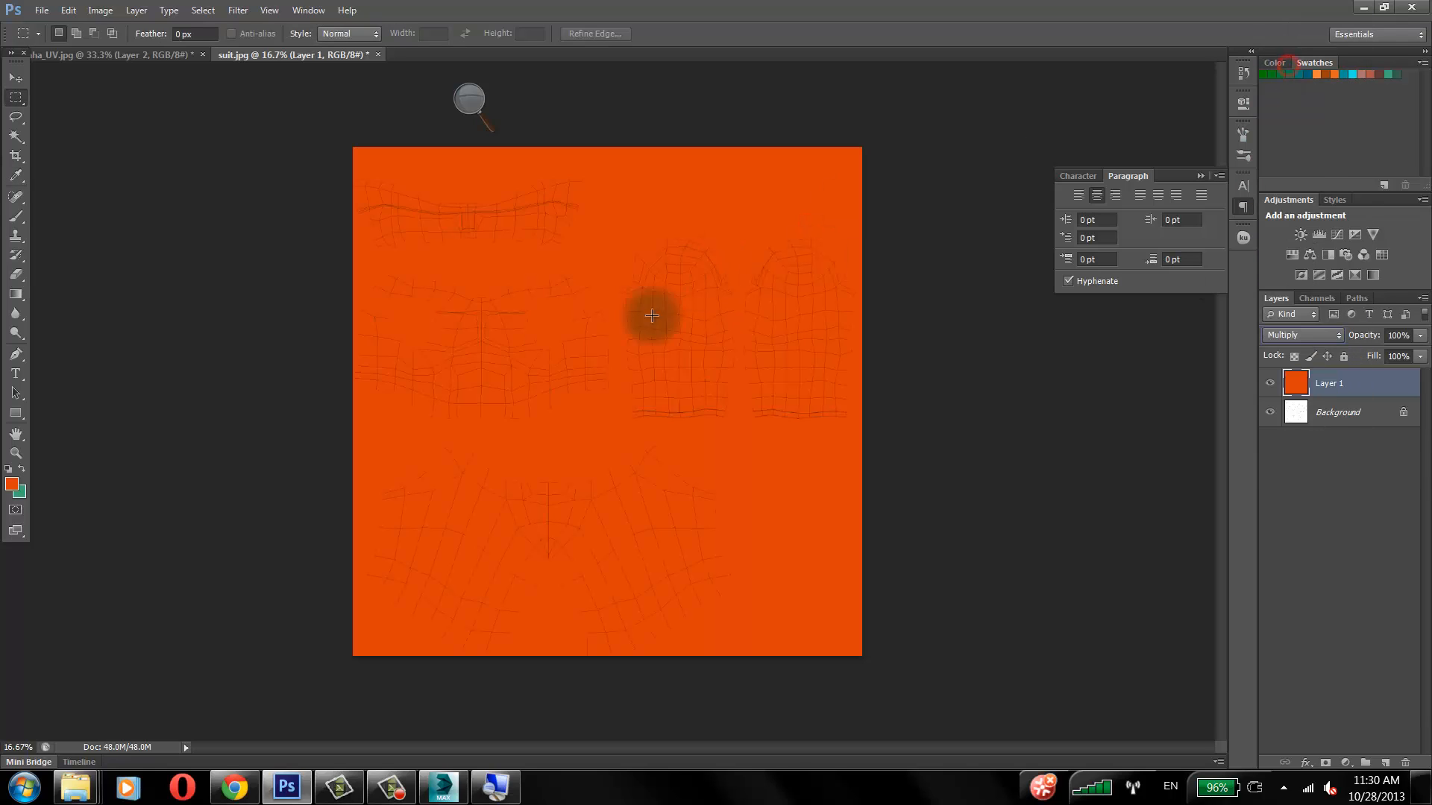
Step: Choose the Brush tool and set the foreground color to white (ffffff)
{"action": "left_click", "coordinate": [16, 455]}
{"action": "left_click_drag", "start_coordinate": [560, 320], "coordinate": [86, 329]}
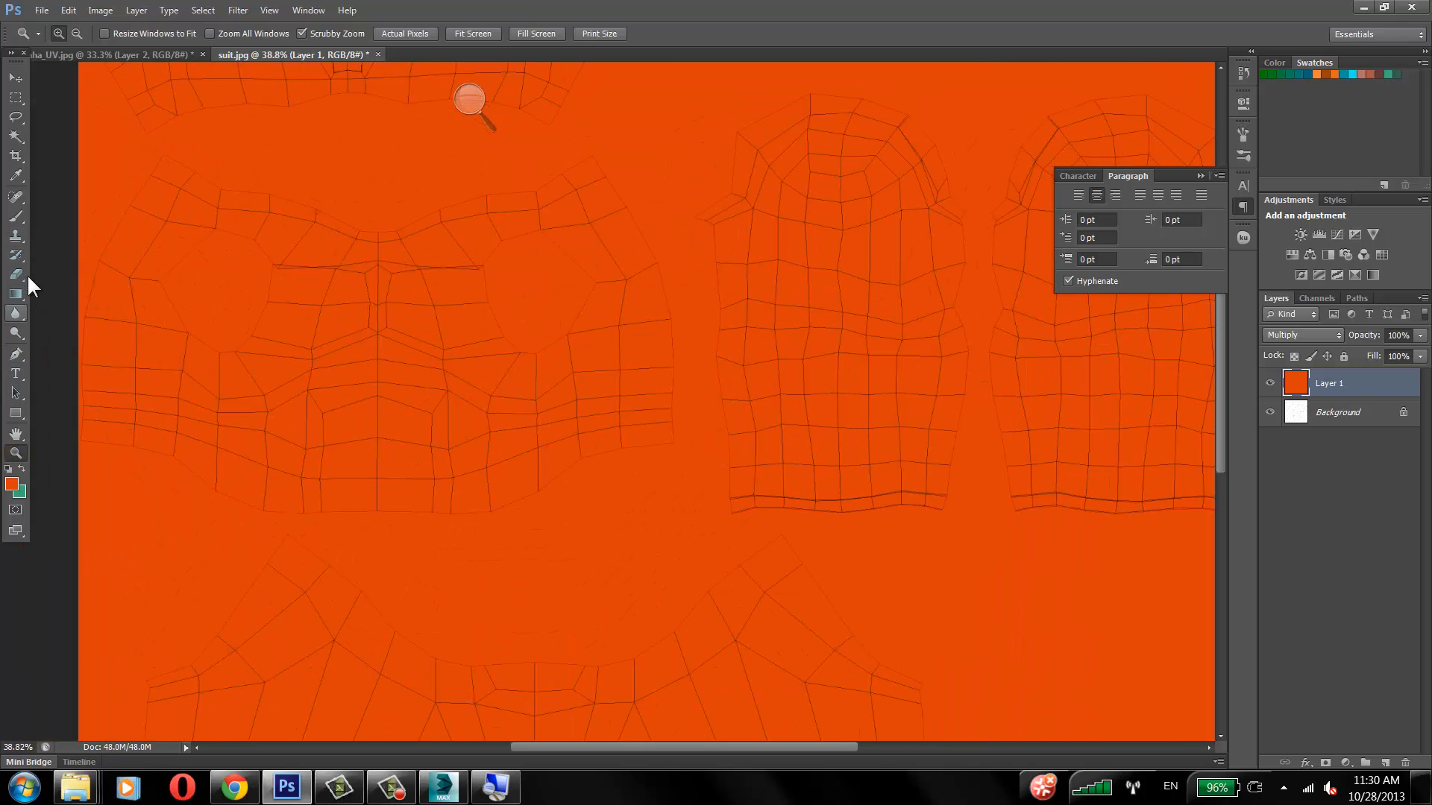
{"action": "left_click", "coordinate": [18, 215]}
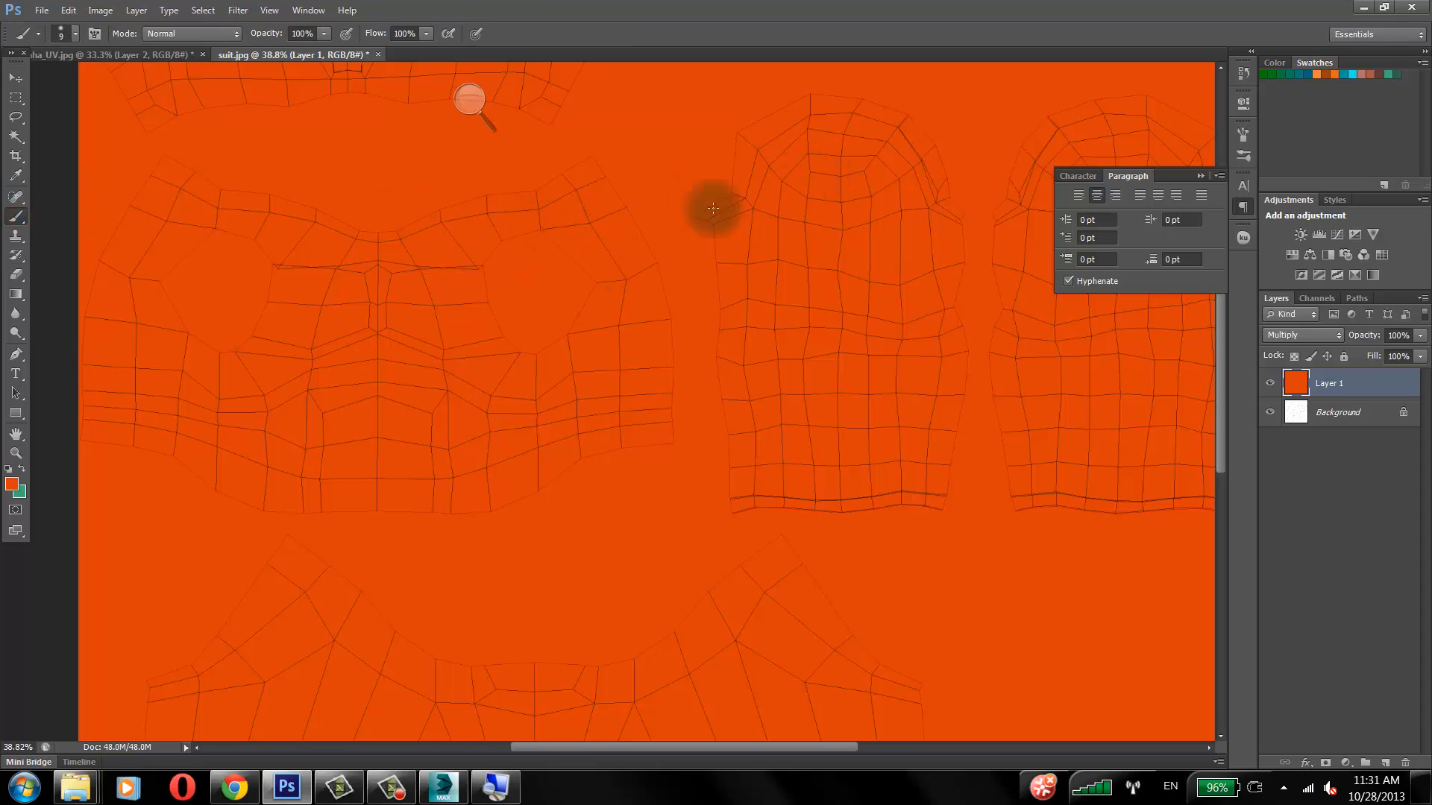
{"action": "left_click", "coordinate": [13, 481]}
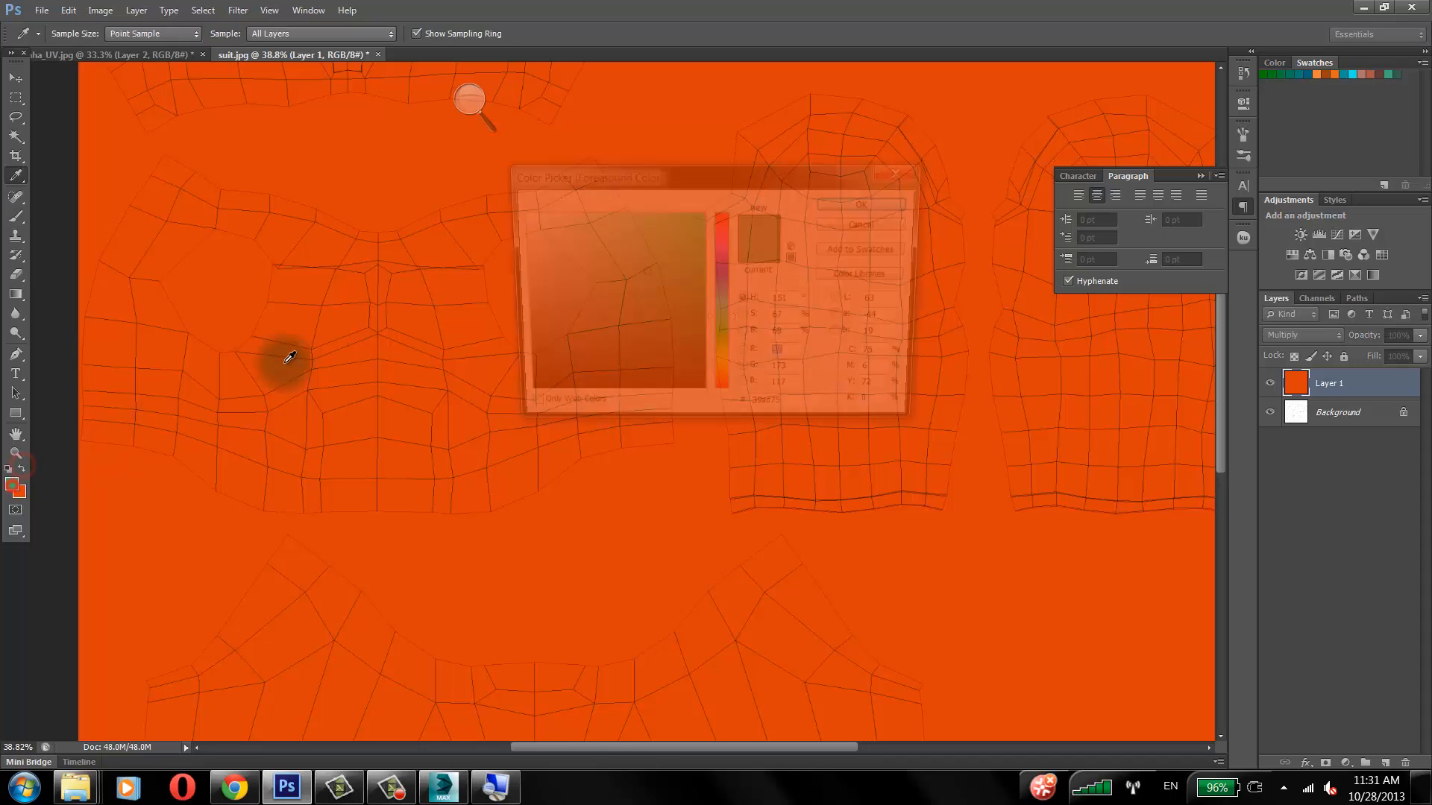
{"action": "left_click", "coordinate": [831, 203]}
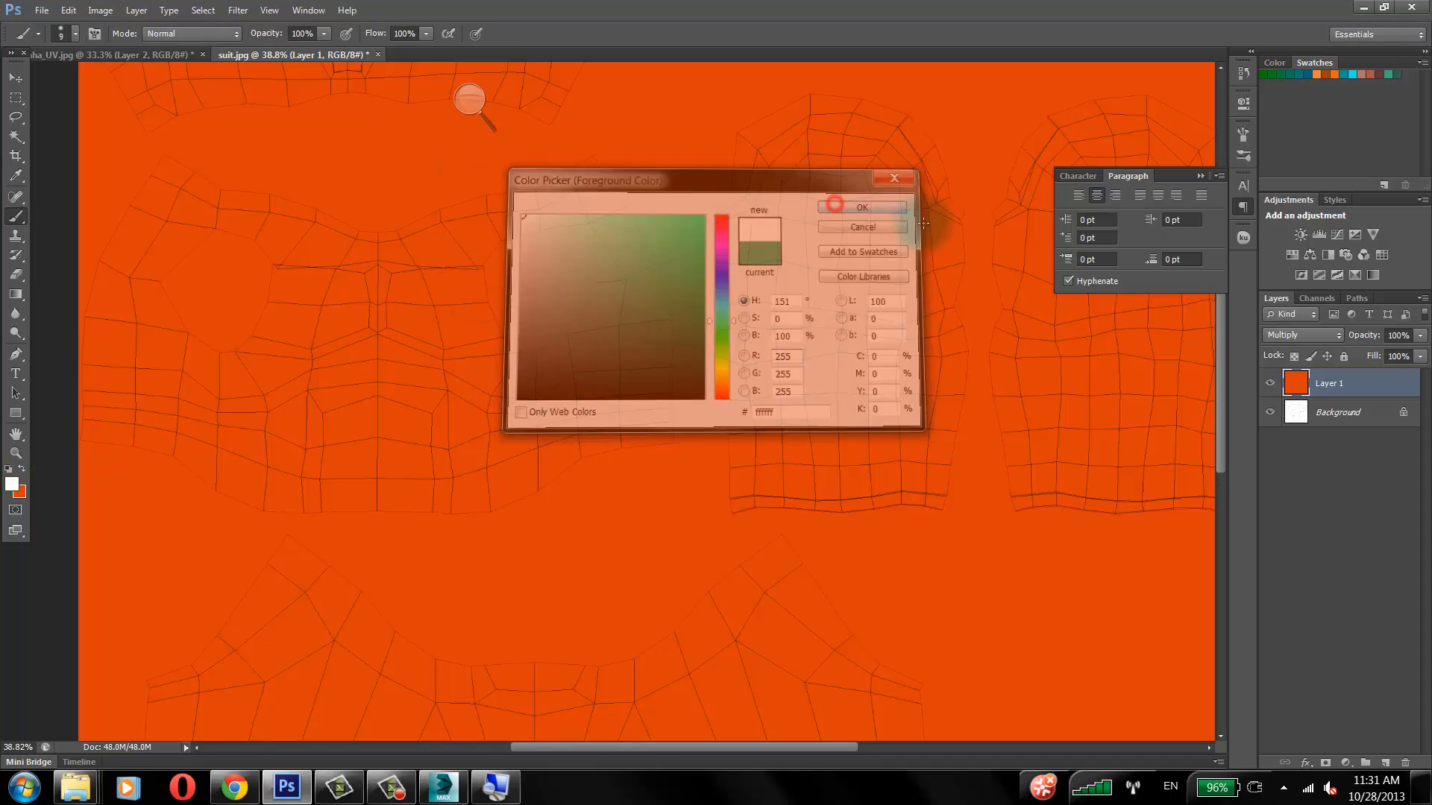
Step: Paint three stacked white chevrons on the upper part of the left sleeve with a 20 px brush
{"action": "left_click", "coordinate": [1210, 176]}
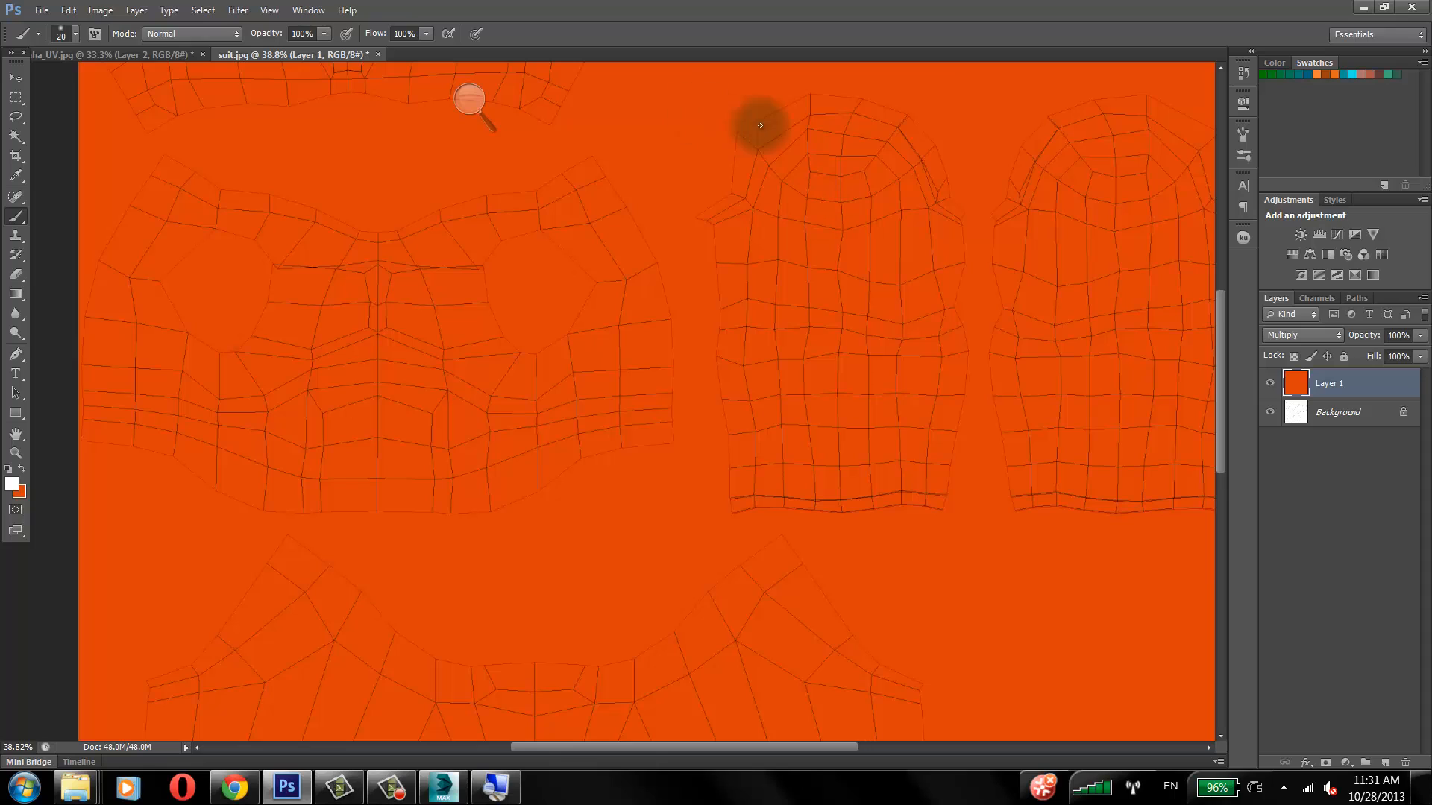
{"action": "left_click", "coordinate": [808, 214]}
{"action": "mouse_move", "coordinate": [824, 226]}
{"action": "left_mouse_down"}
{"action": "mouse_move", "coordinate": [854, 212]}
{"action": "mouse_move", "coordinate": [847, 188]}
{"action": "left_mouse_up"}
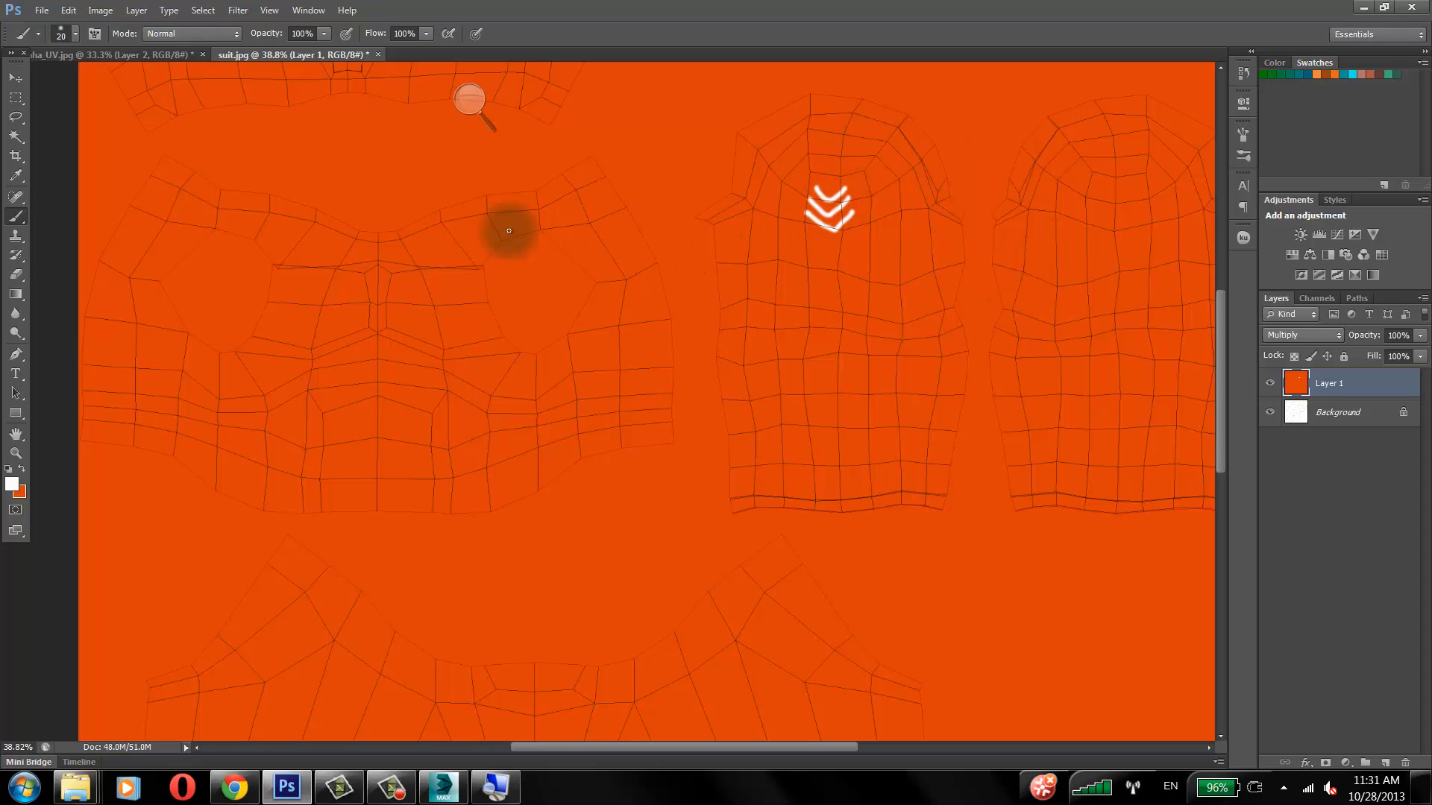
Step: Add the white text "05" on the upper part of the right sleeve and set its size to 200 pt
{"action": "left_click", "coordinate": [16, 373]}
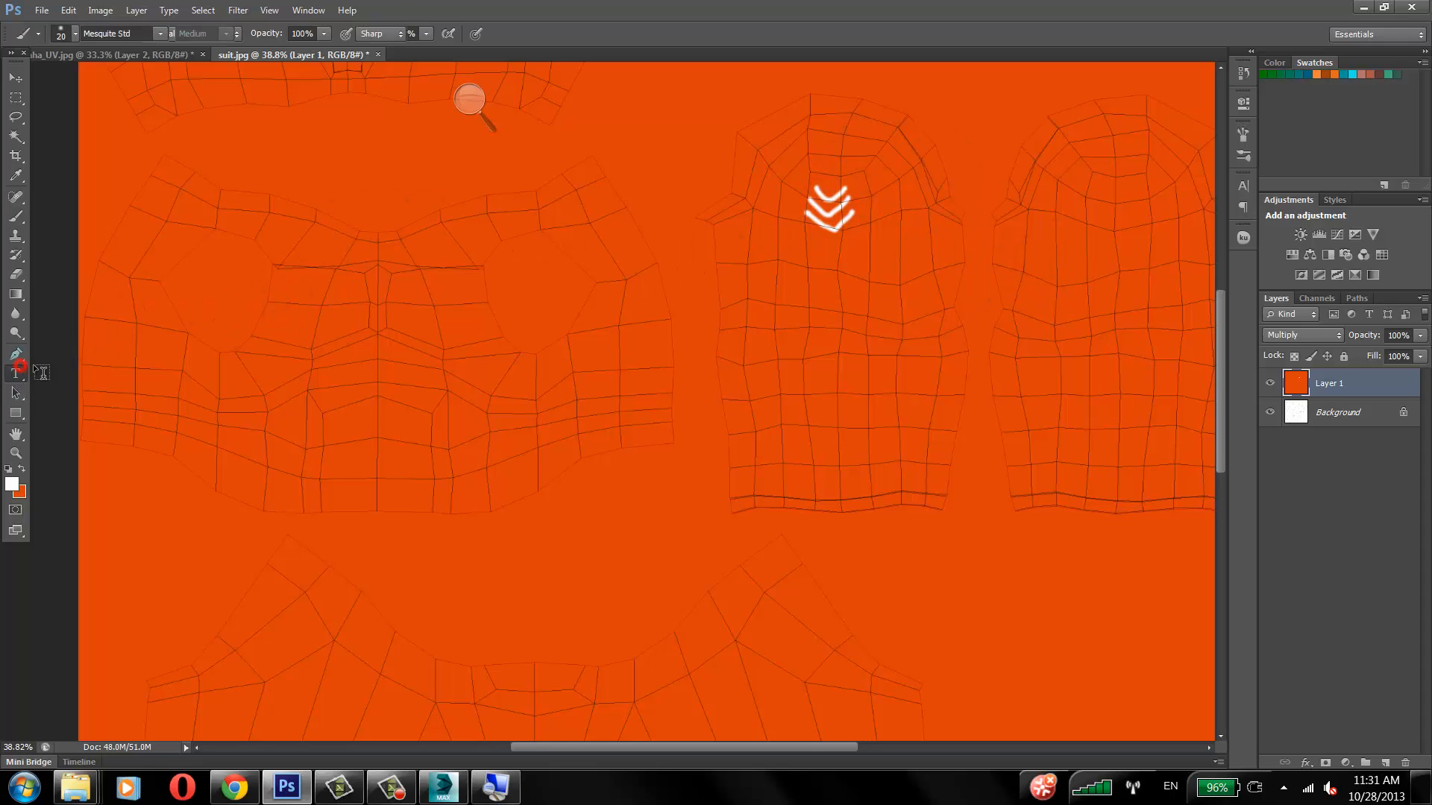
{"action": "left_click", "coordinate": [1087, 199]}
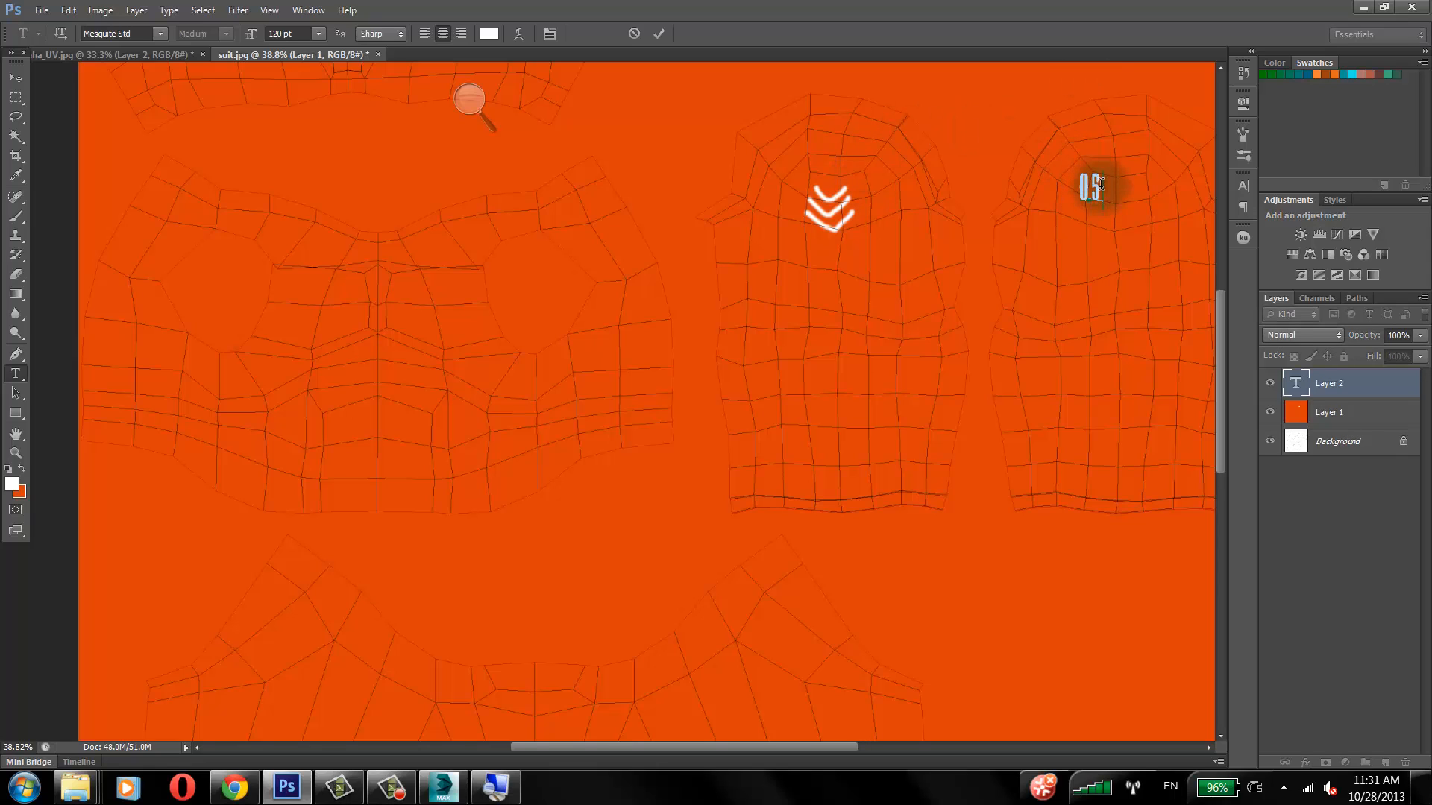
{"action": "left_click_drag", "start_coordinate": [1103, 185], "coordinate": [1082, 186]}
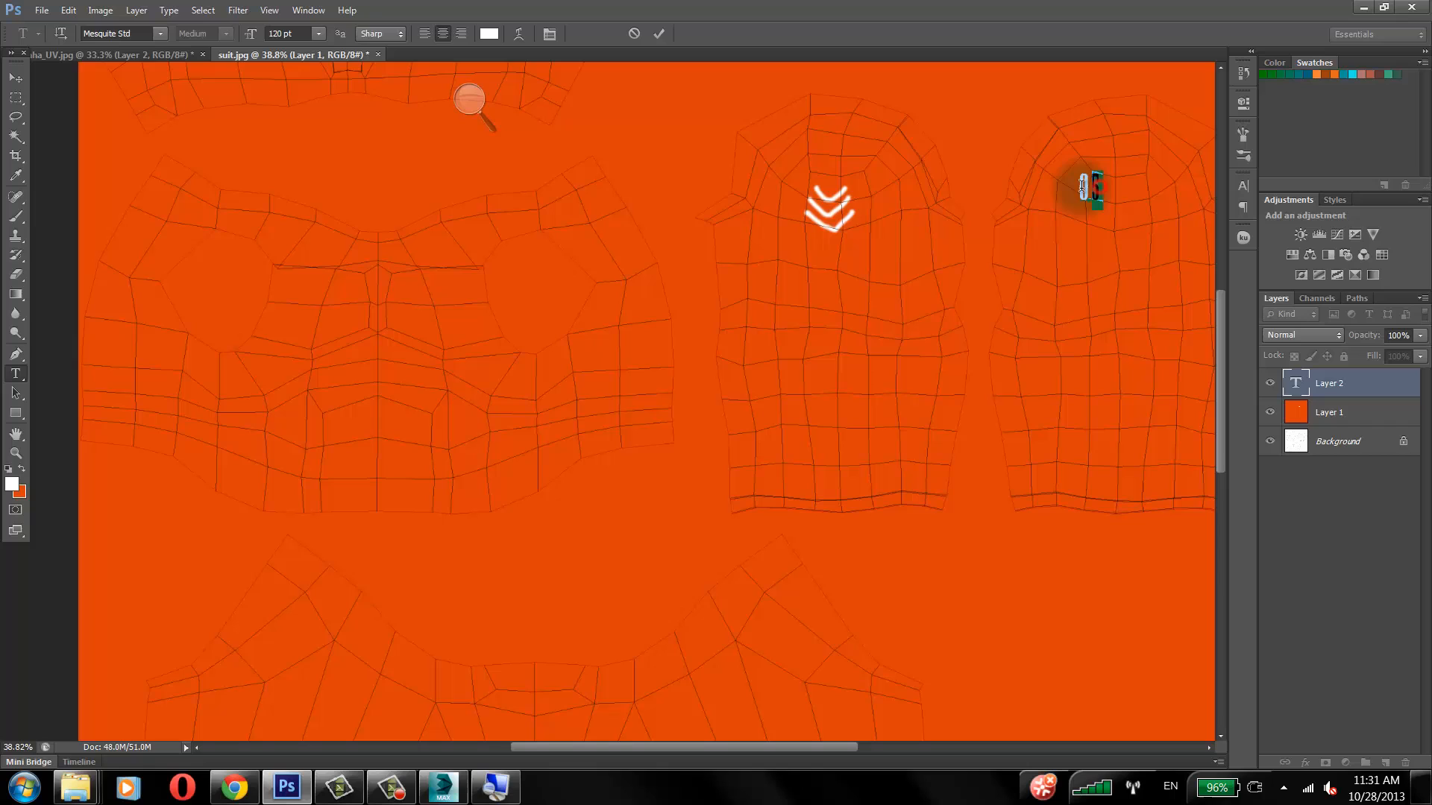
{"action": "left_click", "coordinate": [318, 34]}
{"action": "left_click", "coordinate": [301, 33]}
{"action": "type", "text": "30"}
{"action": "type", "text": "0"}
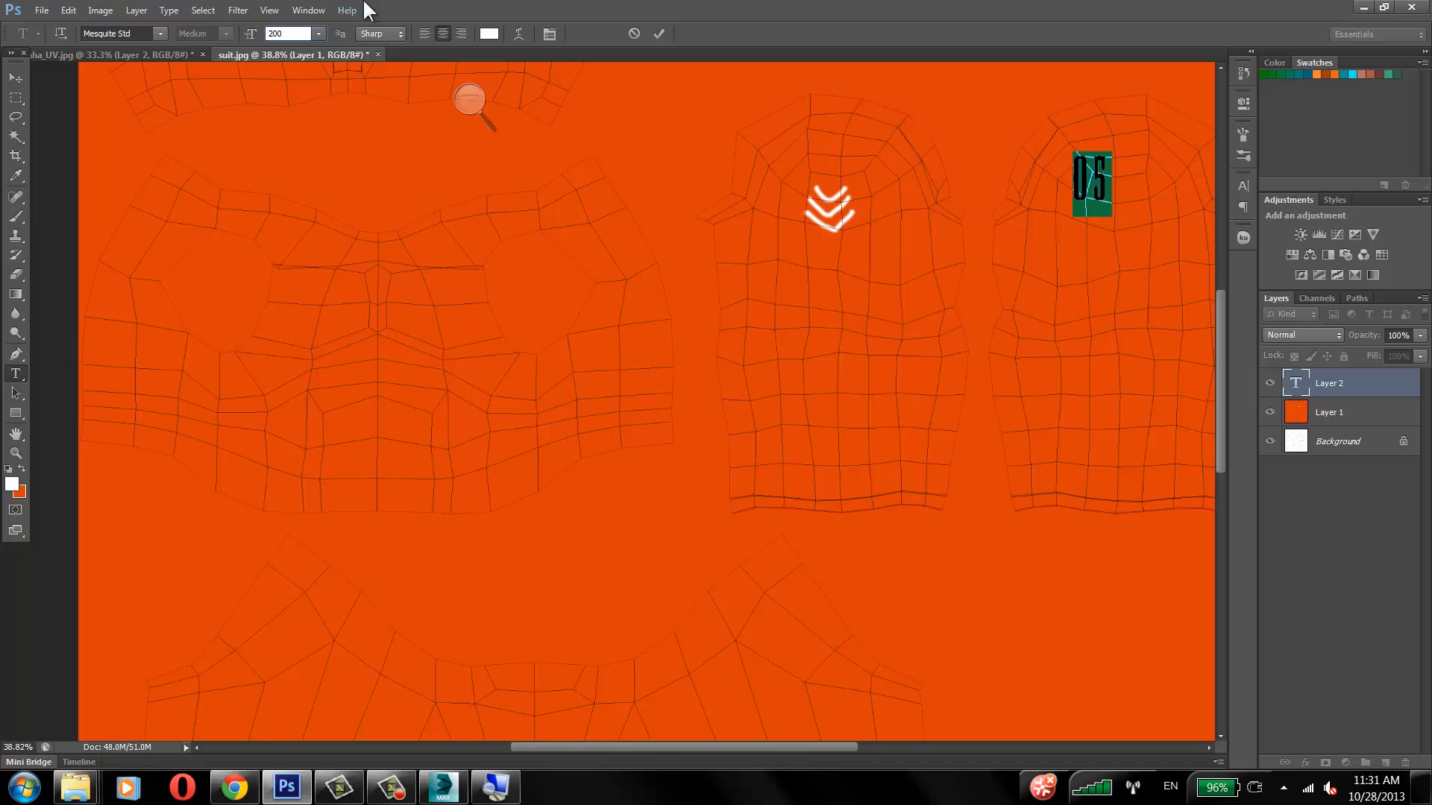
Step: Change the "05" text's font to Poplar Std and move the number to the middle of the upper right sleeve
{"action": "left_click", "coordinate": [158, 33]}
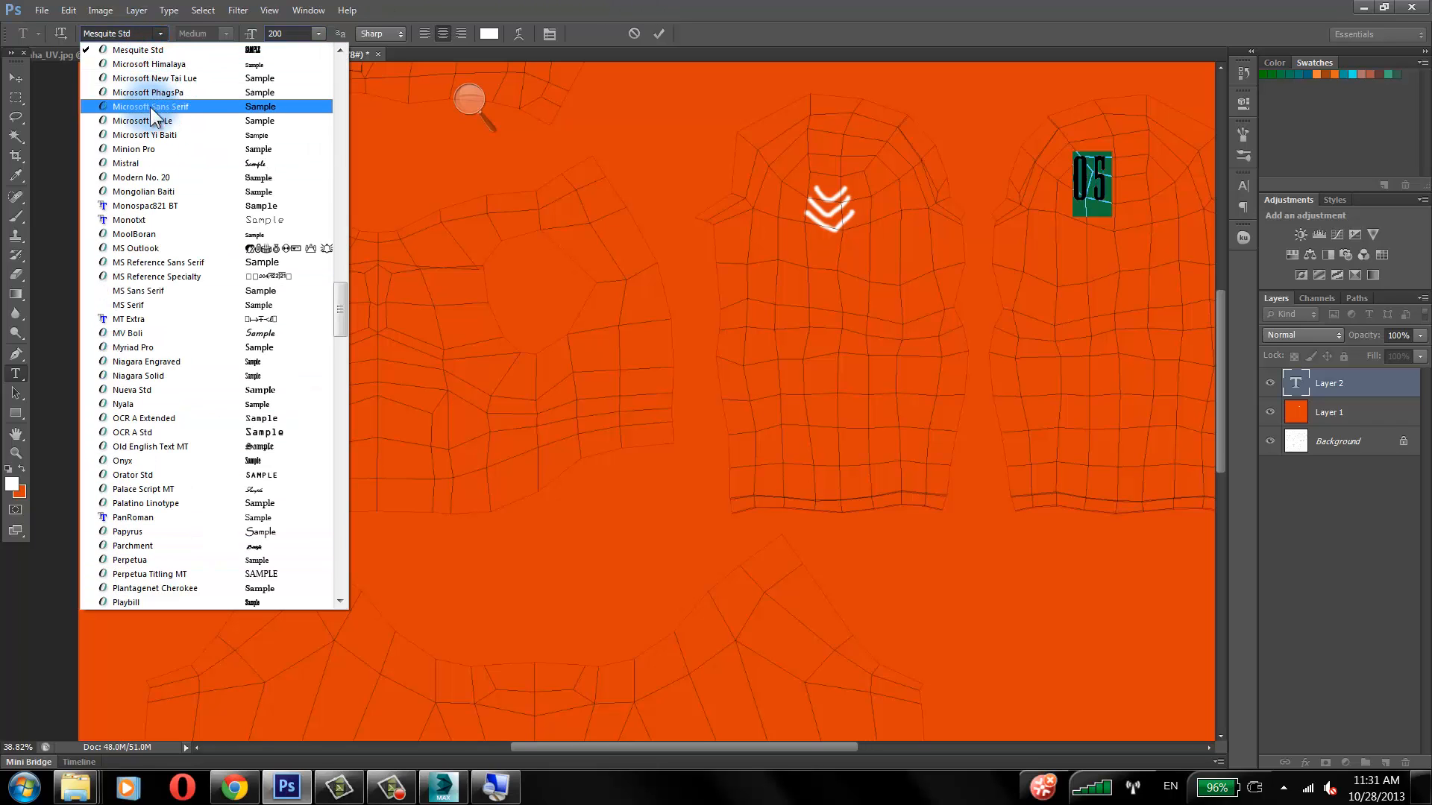
{"action": "left_click_drag", "start_coordinate": [340, 295], "coordinate": [336, 321]}
{"action": "left_click", "coordinate": [285, 457]}
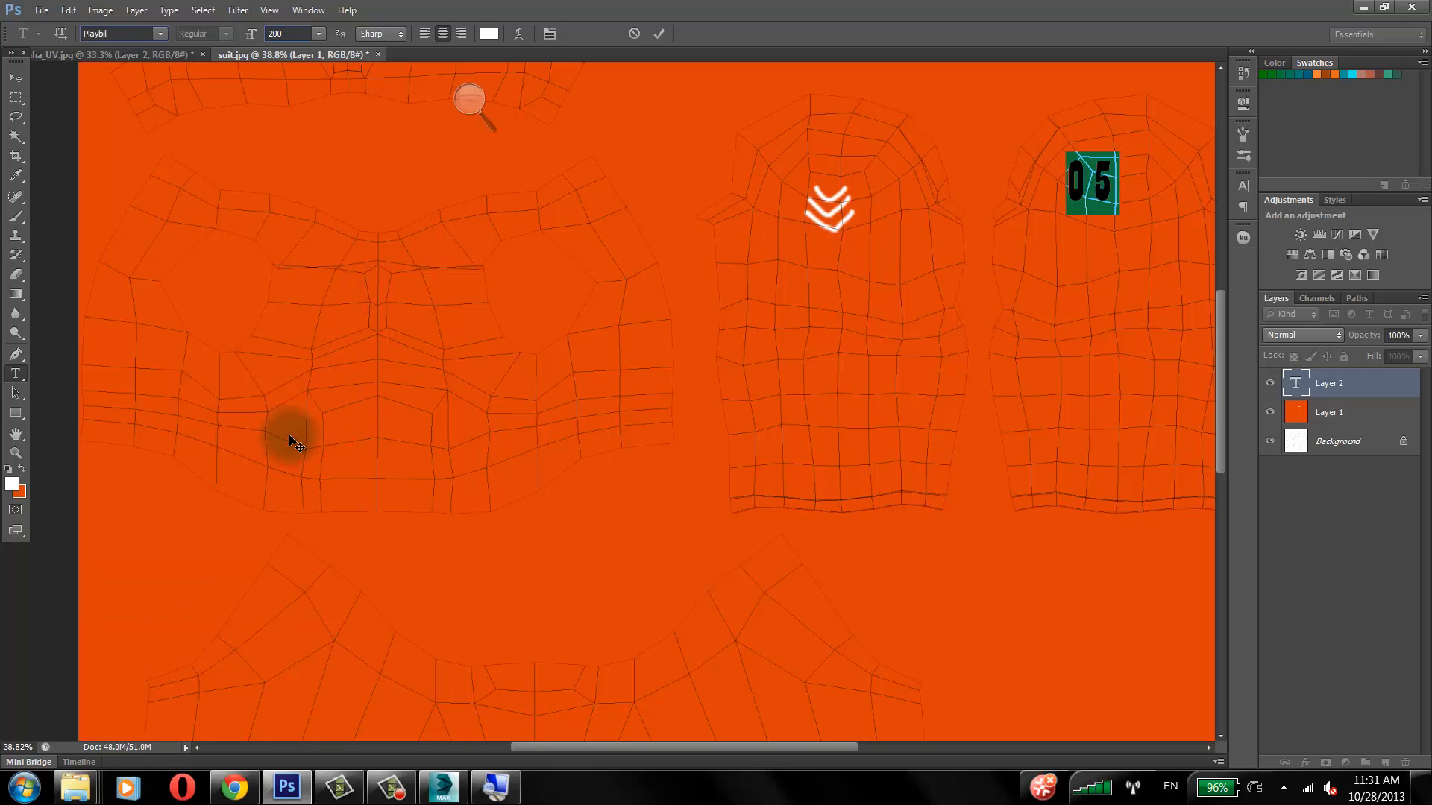
{"action": "key", "text": "Down"}
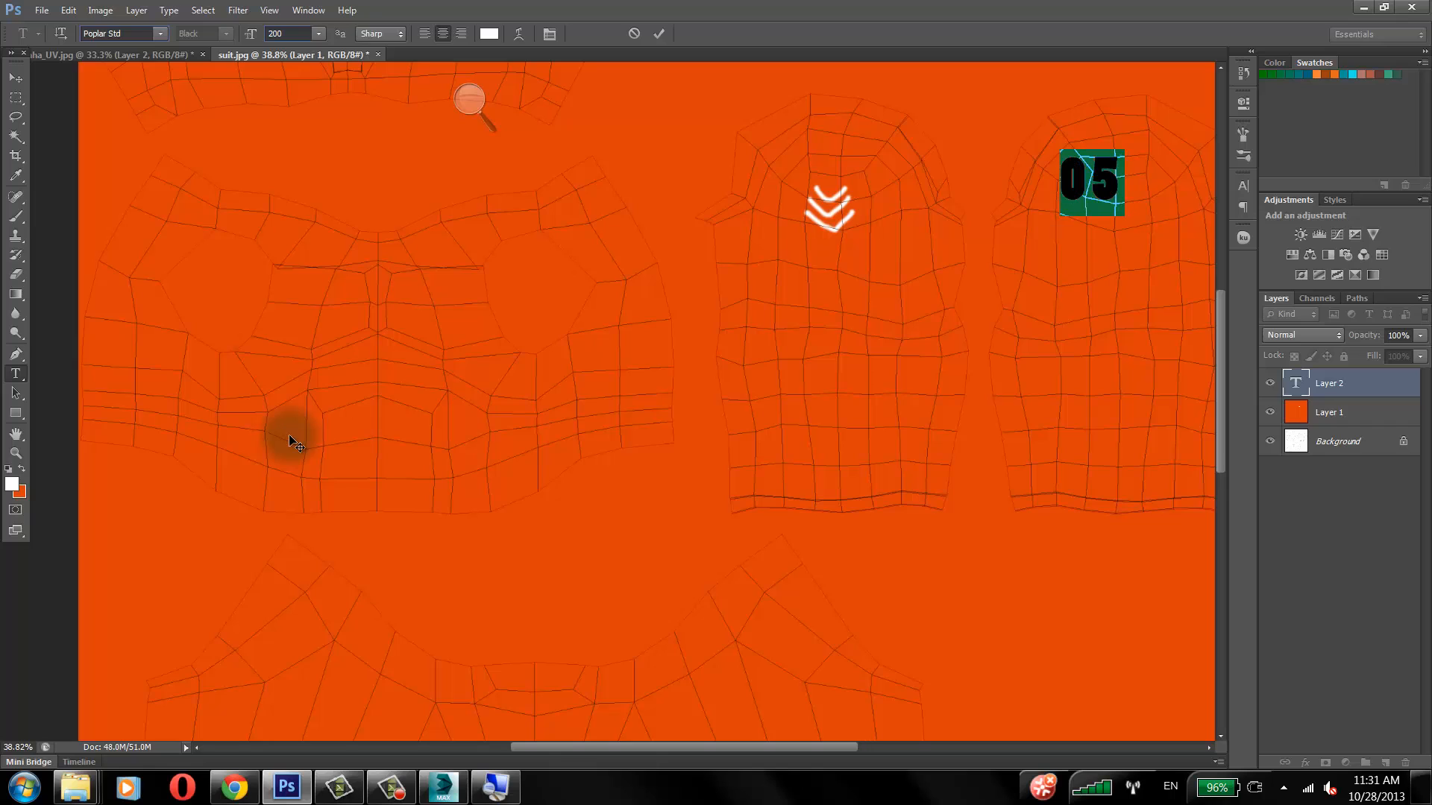
{"action": "left_click", "coordinate": [16, 77]}
{"action": "left_click_drag", "start_coordinate": [1103, 190], "coordinate": [1134, 211]}
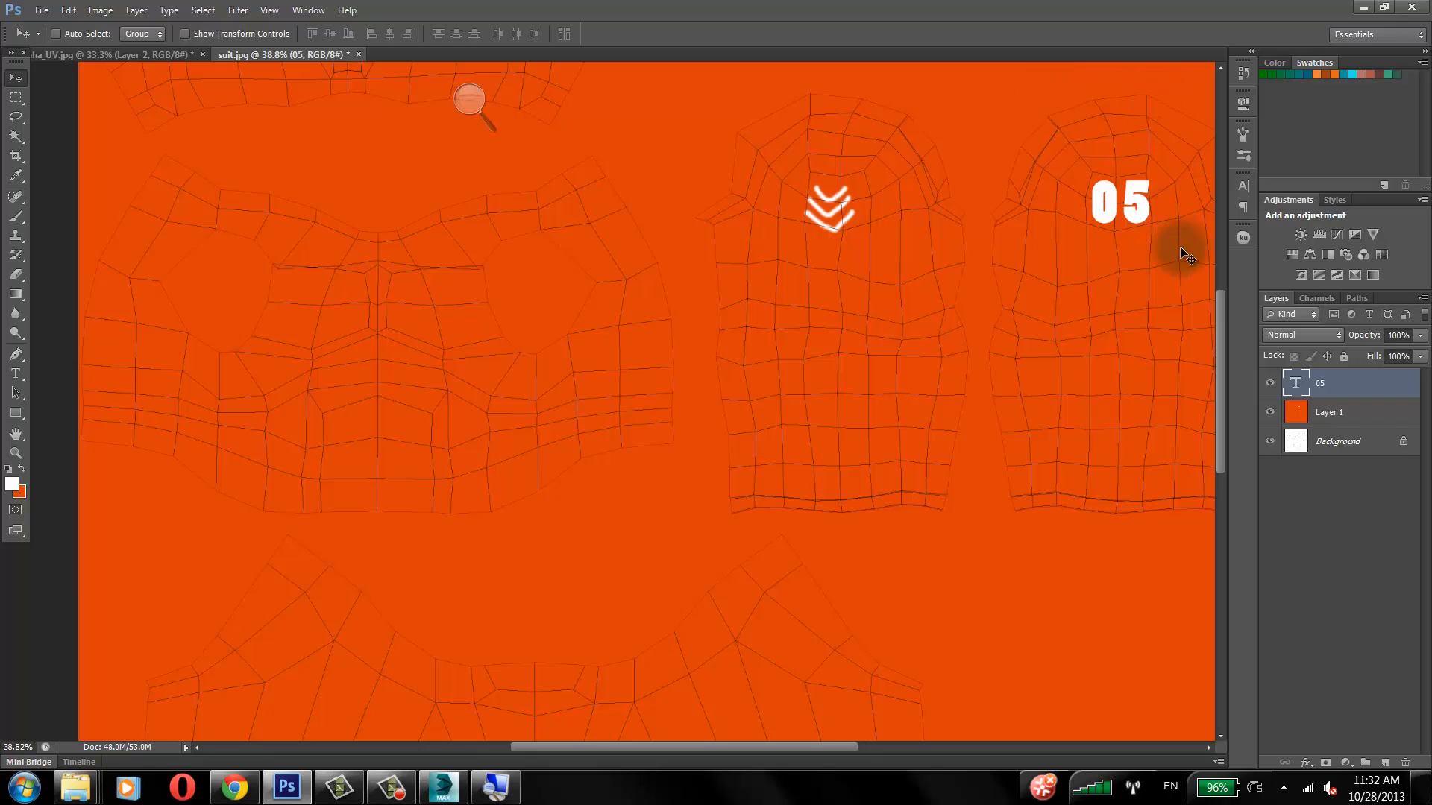
Step: Add a new layer and paint one long white stripe down each trouser leg with a 60 px brush
{"action": "left_click_drag", "start_coordinate": [1223, 310], "coordinate": [1217, 436]}
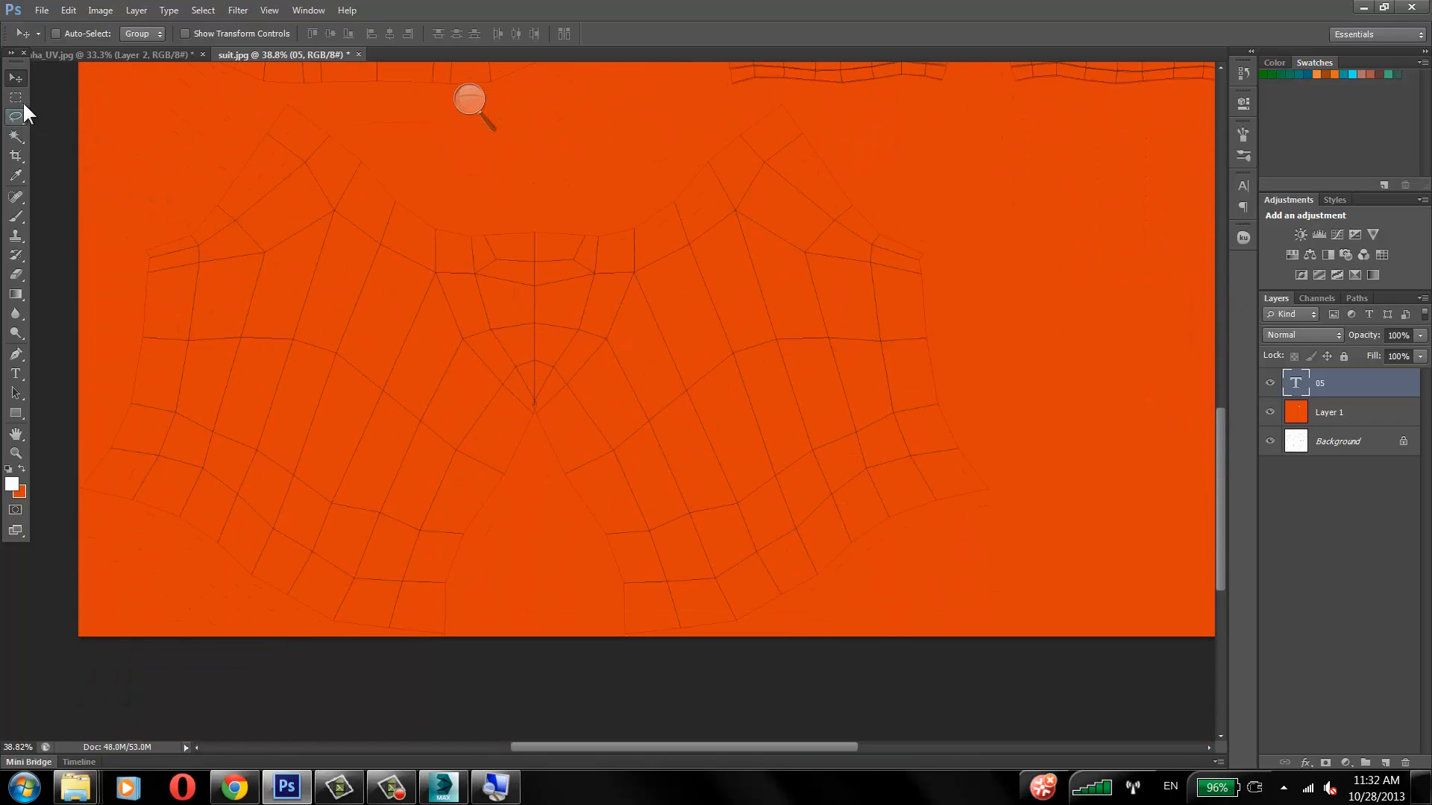
{"action": "left_click", "coordinate": [16, 217]}
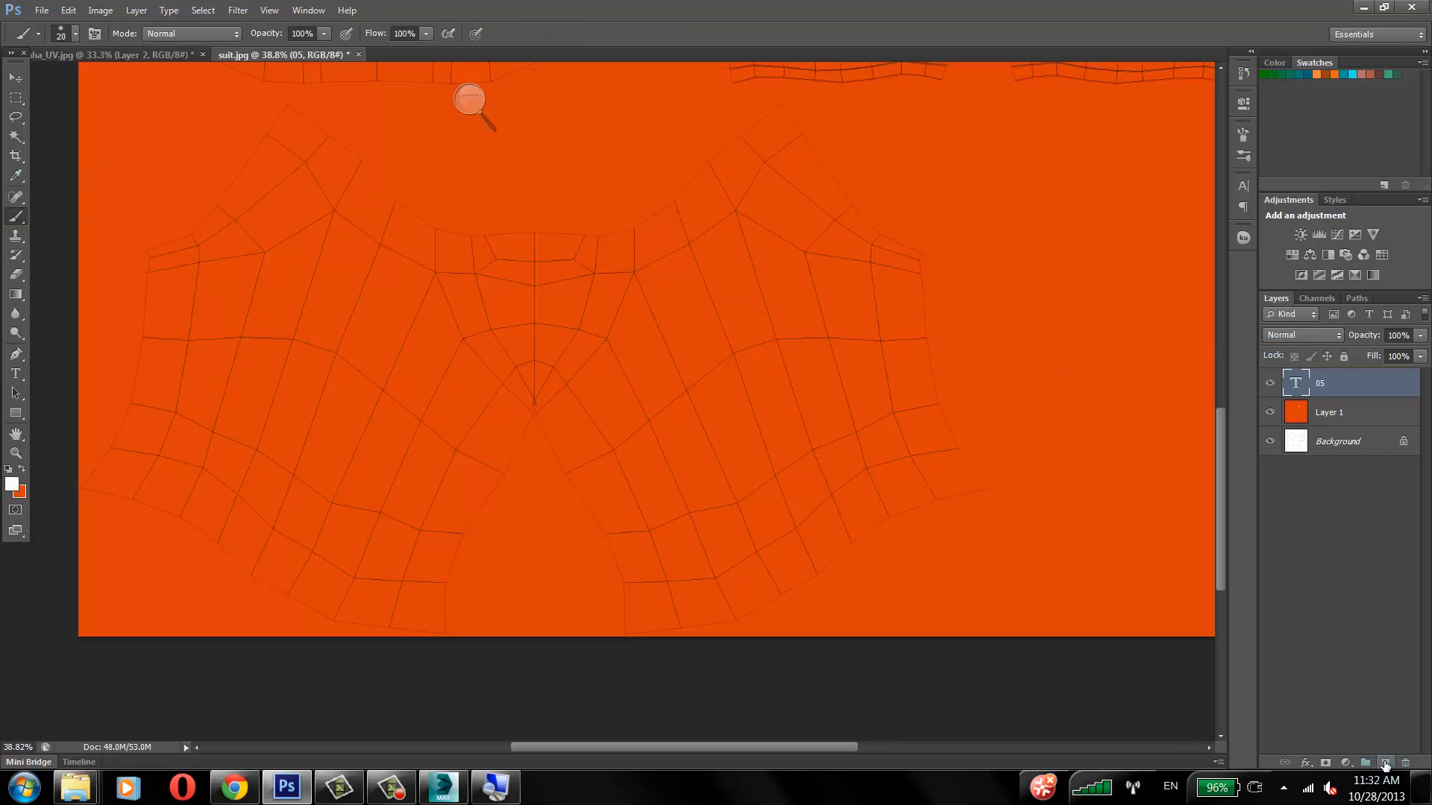
{"action": "left_click", "coordinate": [1385, 762]}
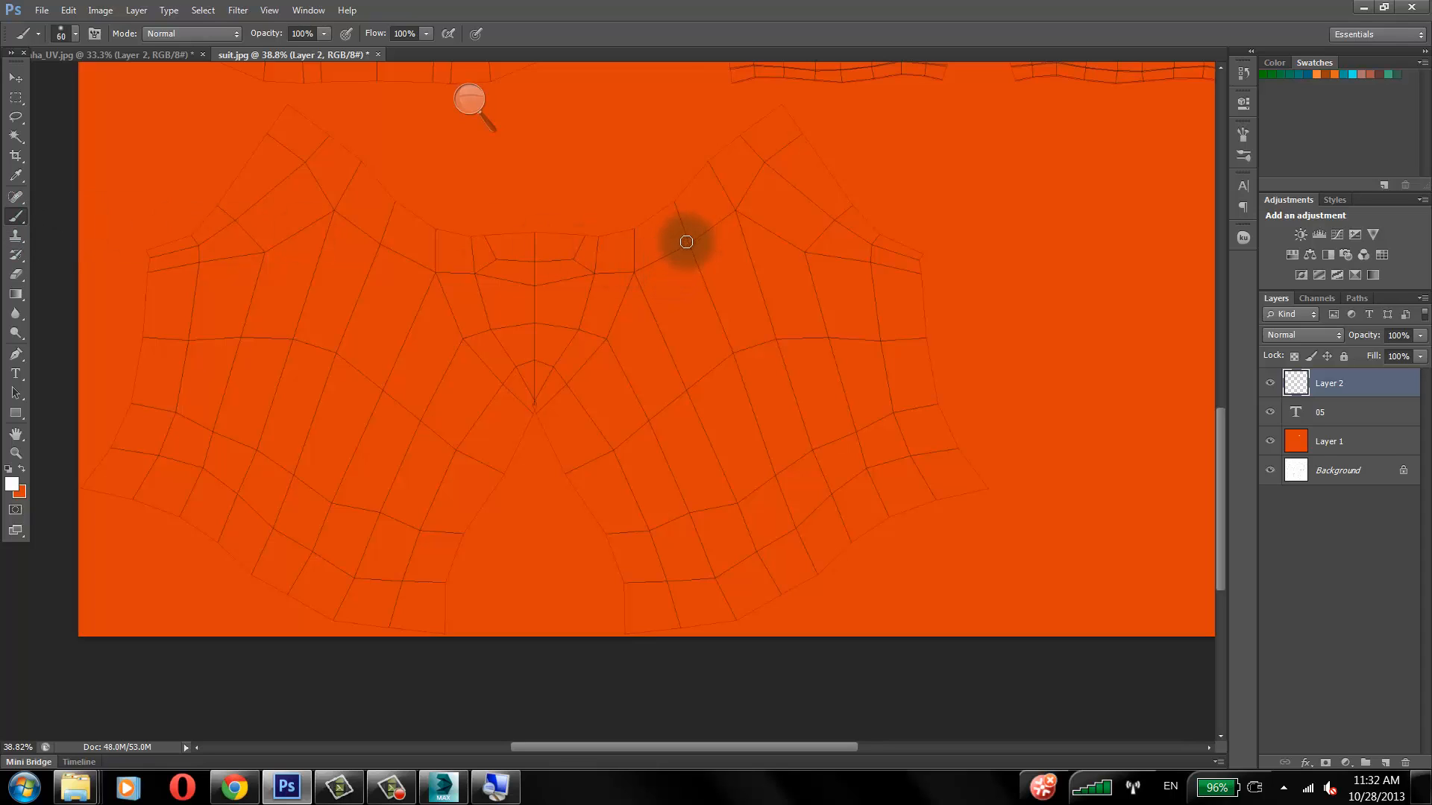
{"action": "left_click_drag", "start_coordinate": [675, 204], "coordinate": [824, 578]}
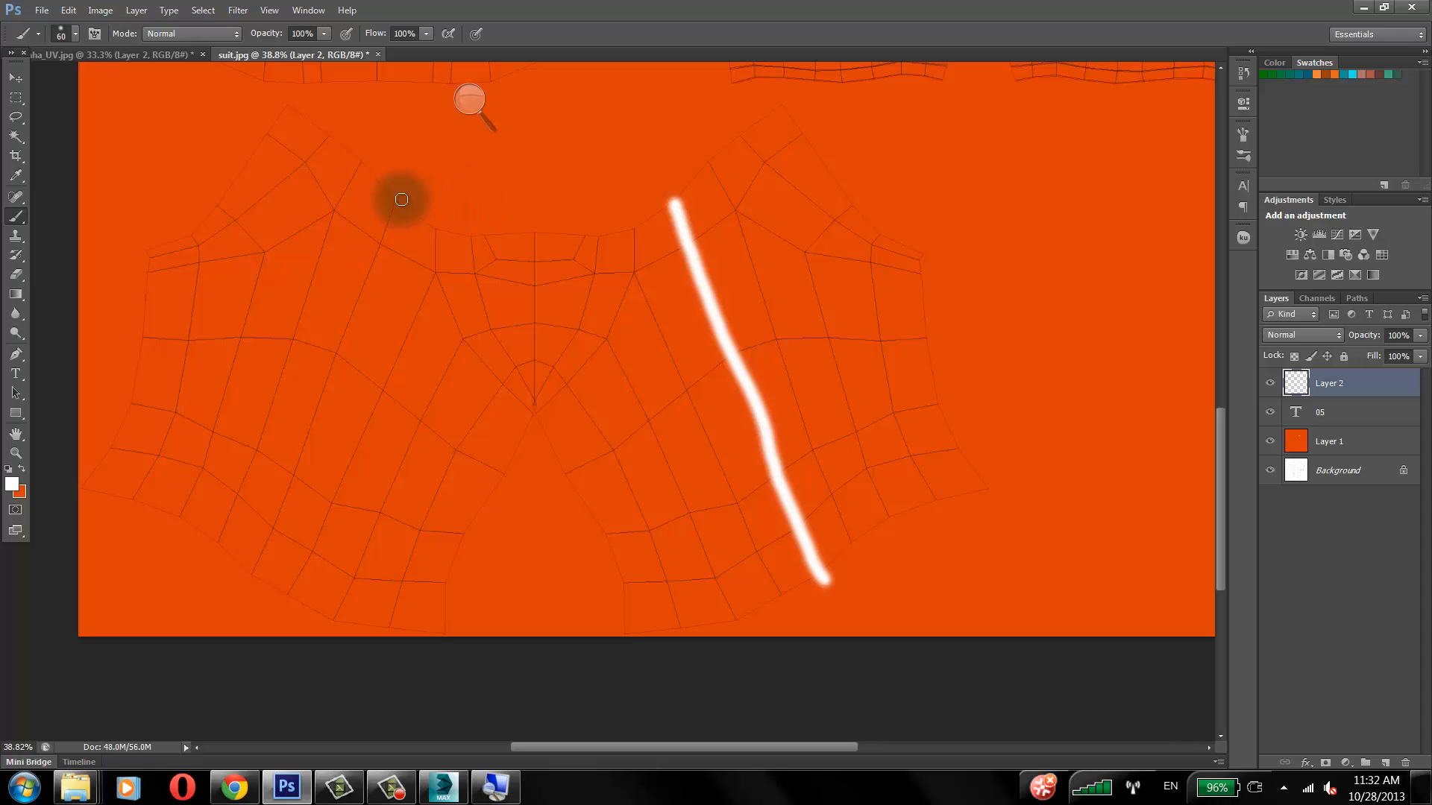
{"action": "left_click_drag", "start_coordinate": [397, 196], "coordinate": [251, 578]}
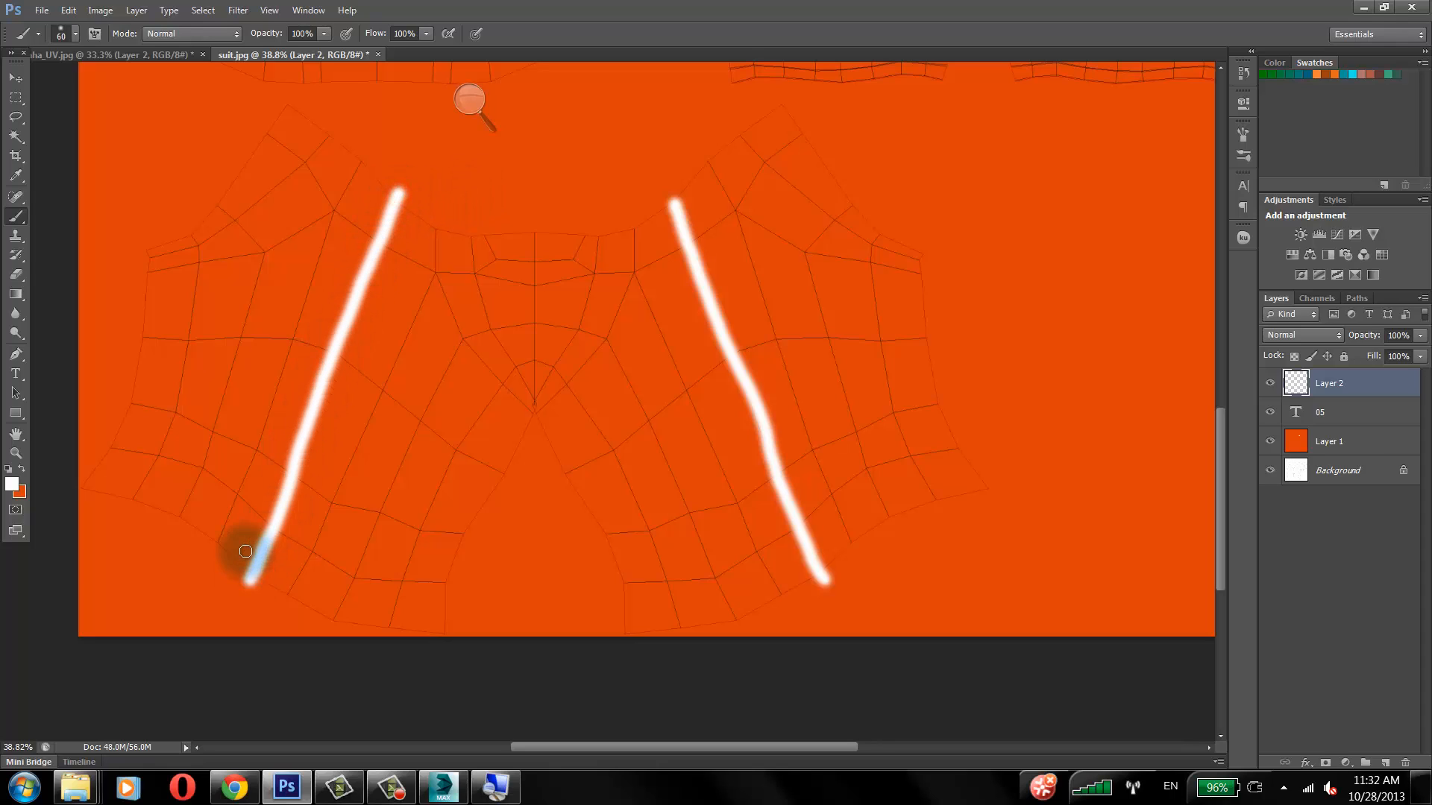
Step: Duplicate the "05" text layer
{"action": "left_click_drag", "start_coordinate": [1225, 423], "coordinate": [1236, 302]}
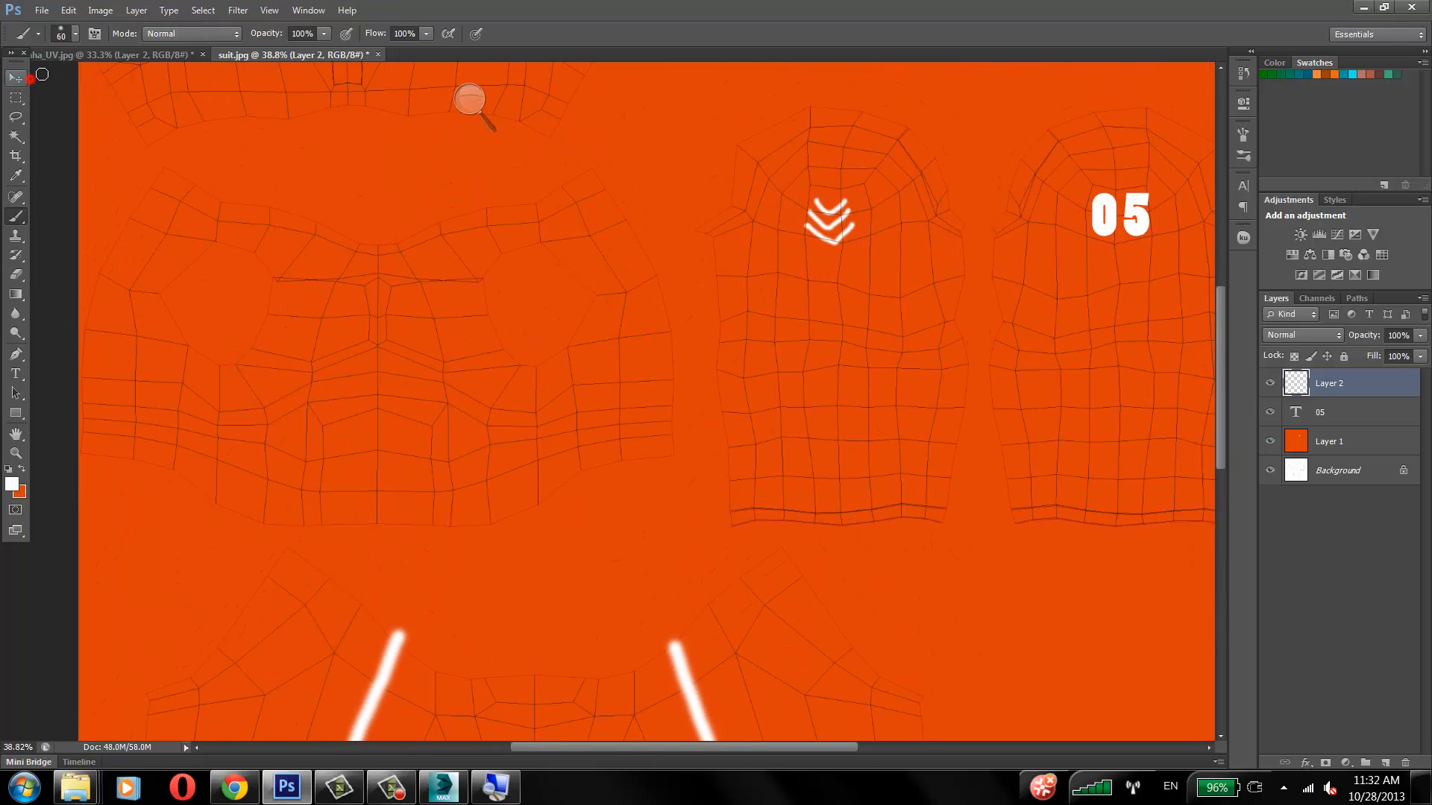
{"action": "left_click", "coordinate": [14, 77]}
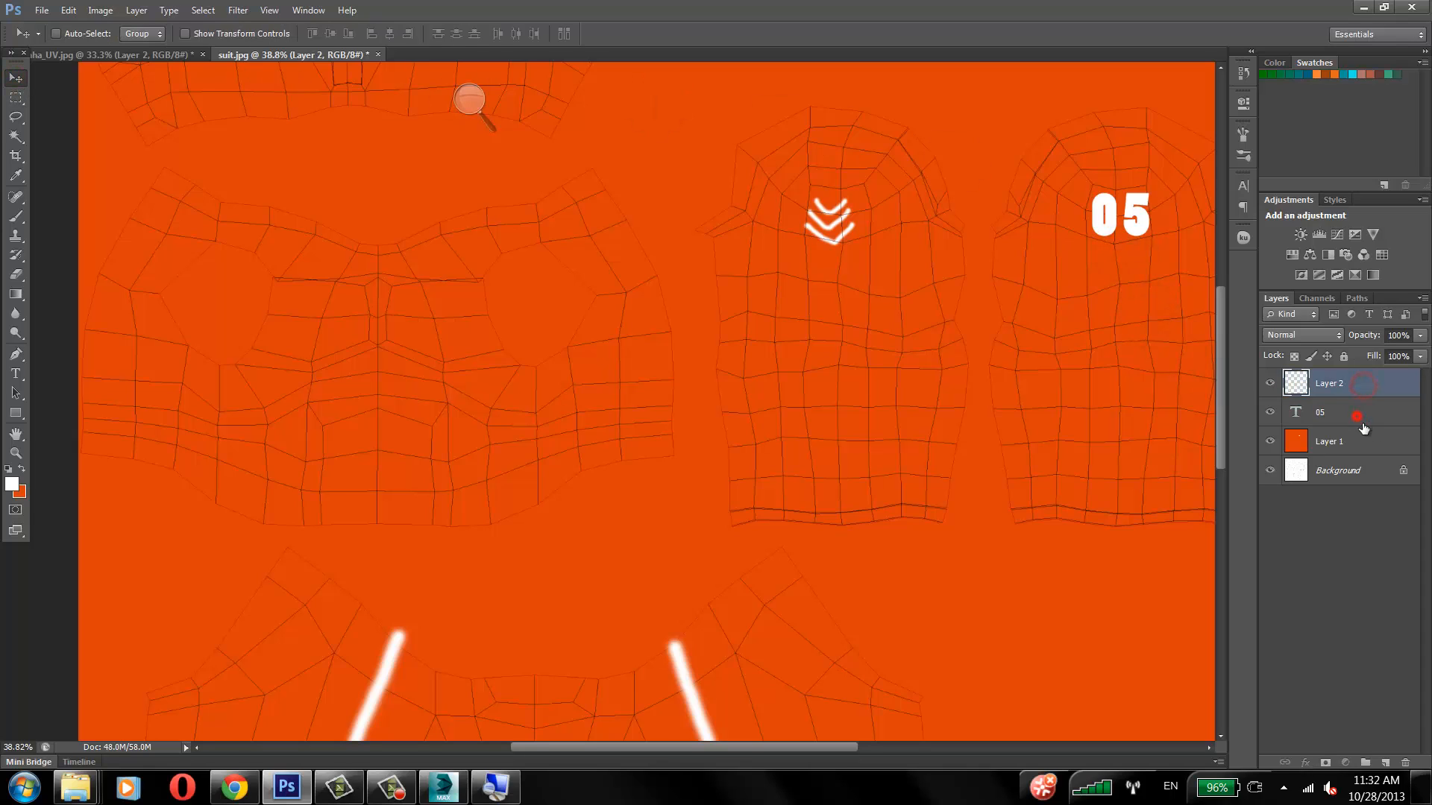
{"action": "left_click_drag", "start_coordinate": [1363, 428], "coordinate": [1385, 762]}
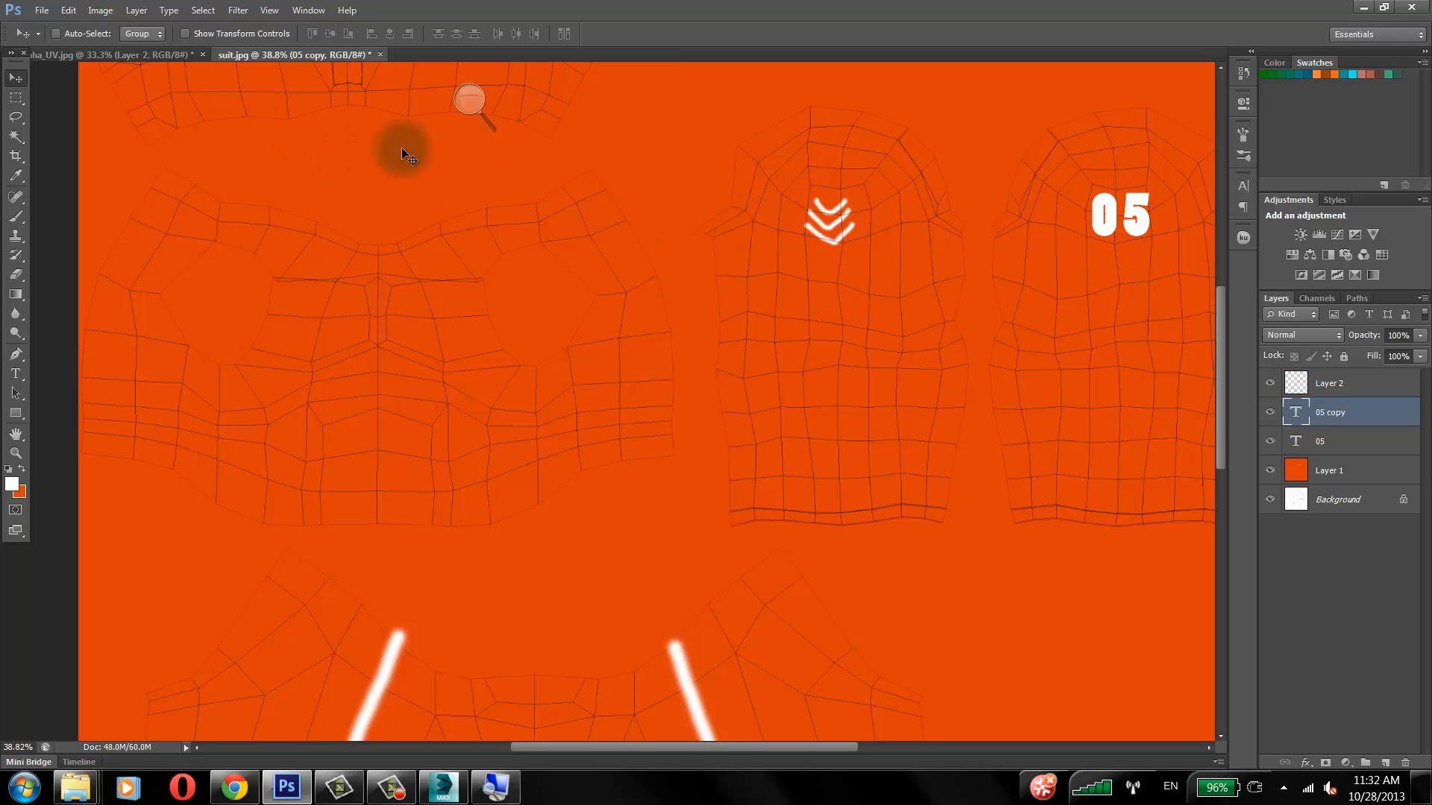
Step: Move the copied "05" onto the right half of the chest and paint a white emblem beside it on Layer 2 with a 20 px brush
{"action": "left_click_drag", "start_coordinate": [1103, 216], "coordinate": [427, 329]}
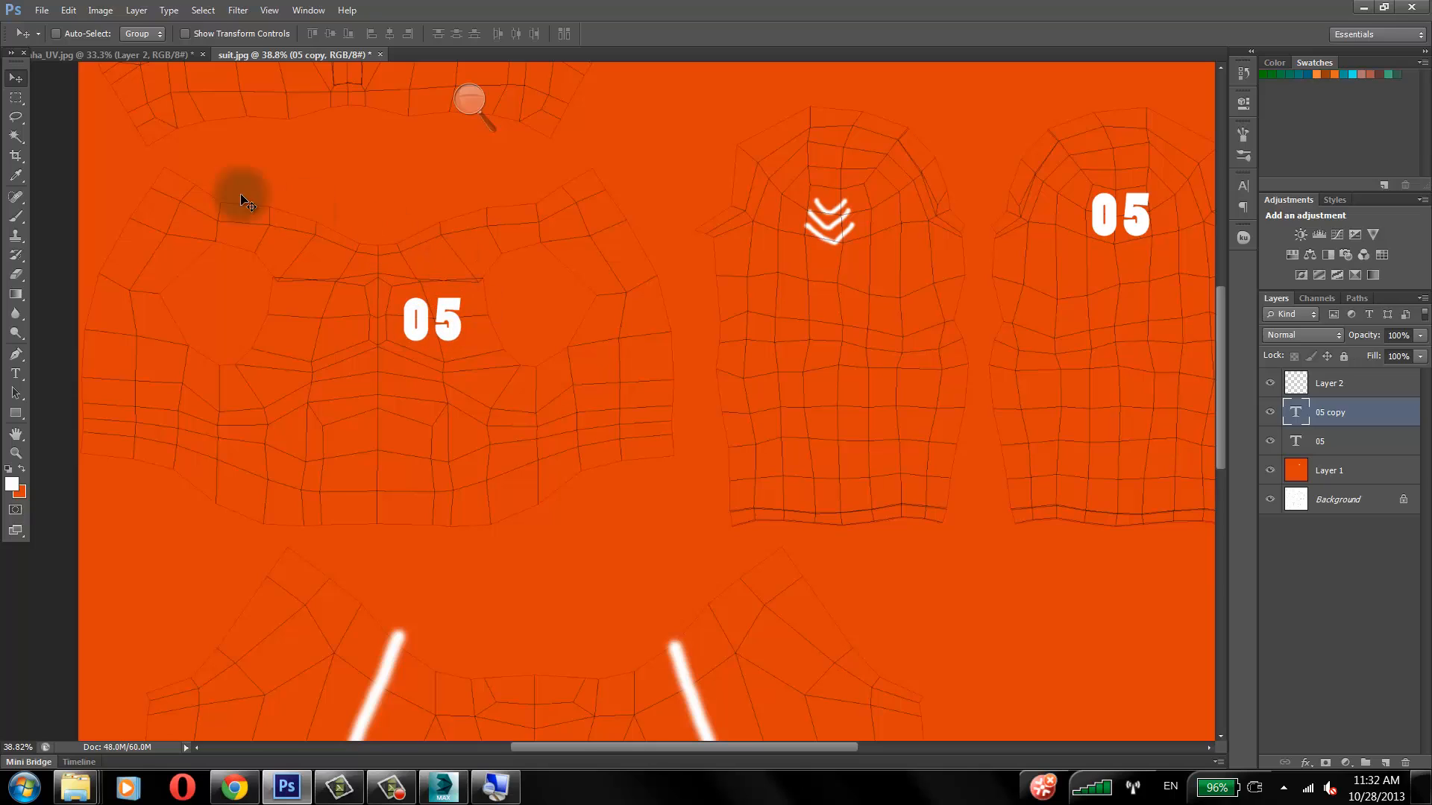
{"action": "left_click", "coordinate": [18, 215]}
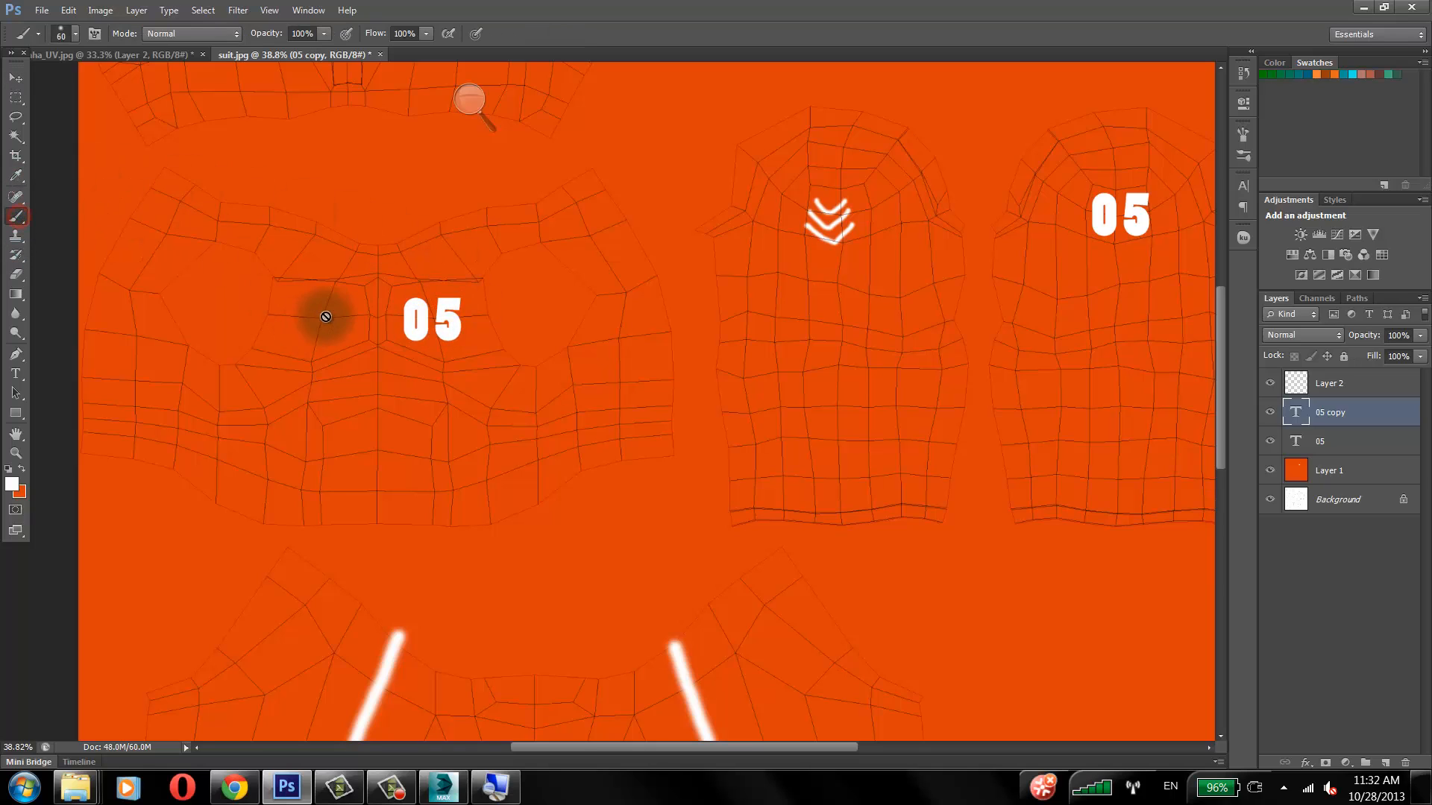
{"action": "left_click", "coordinate": [1320, 383]}
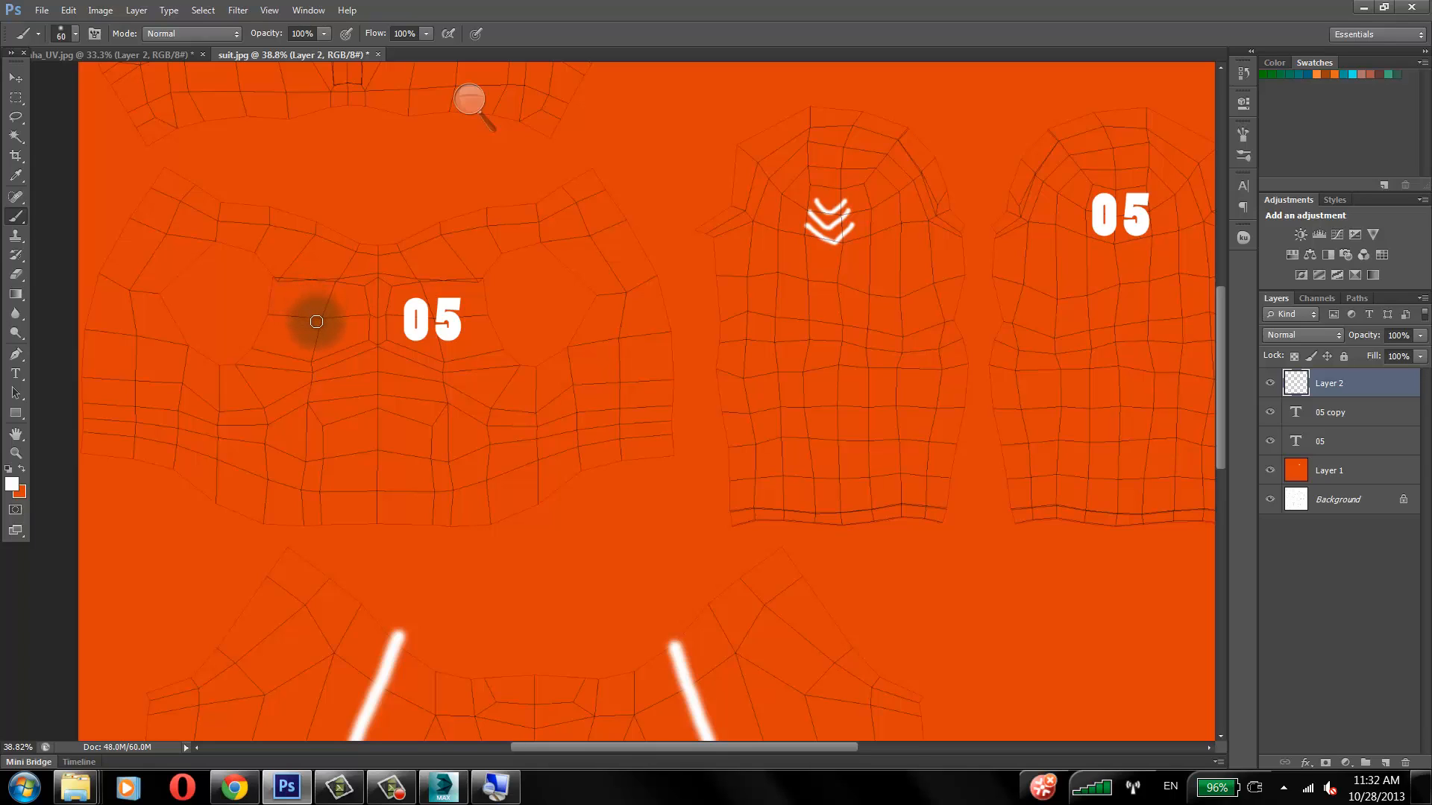
{"action": "right_click", "coordinate": [321, 294]}
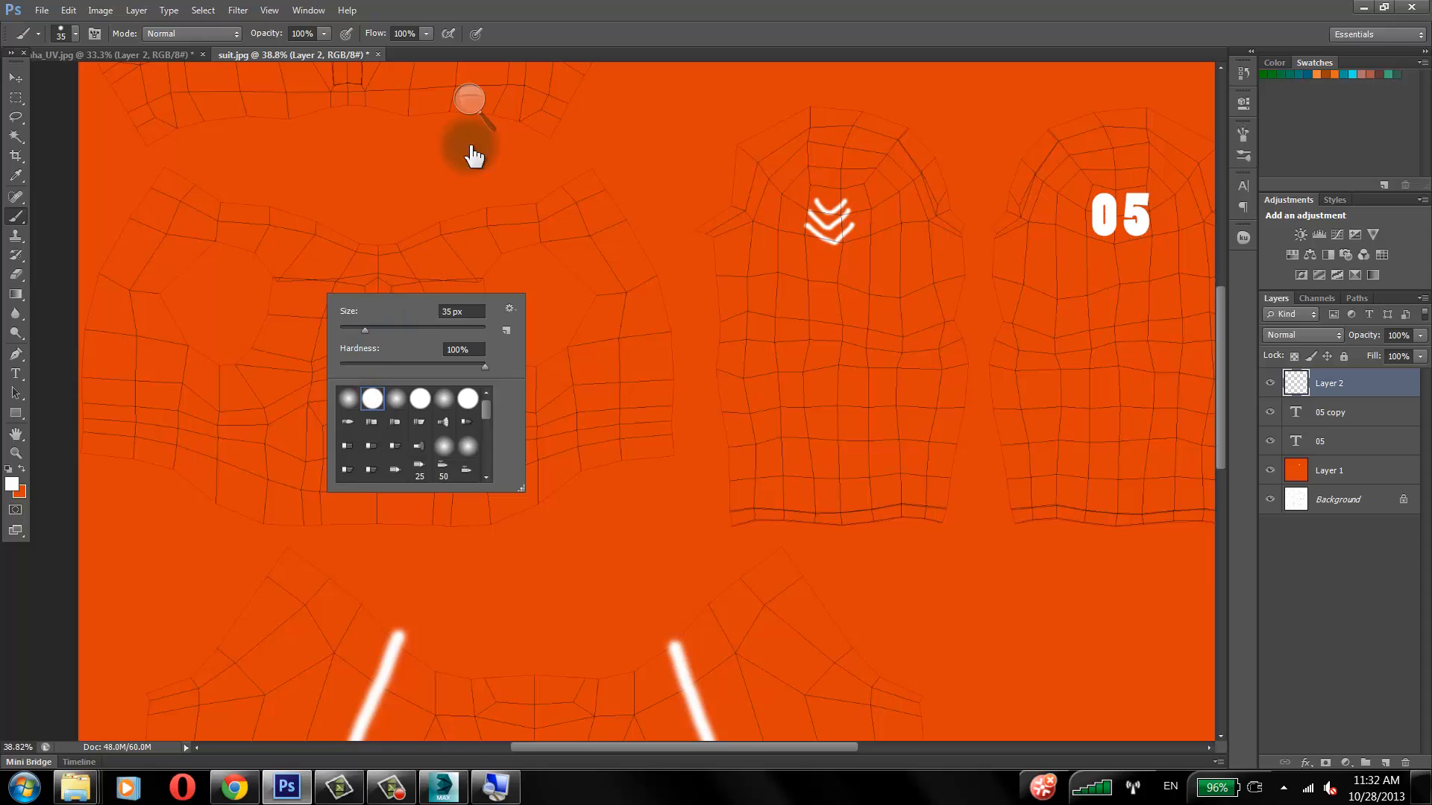
{"action": "left_click", "coordinate": [566, 11]}
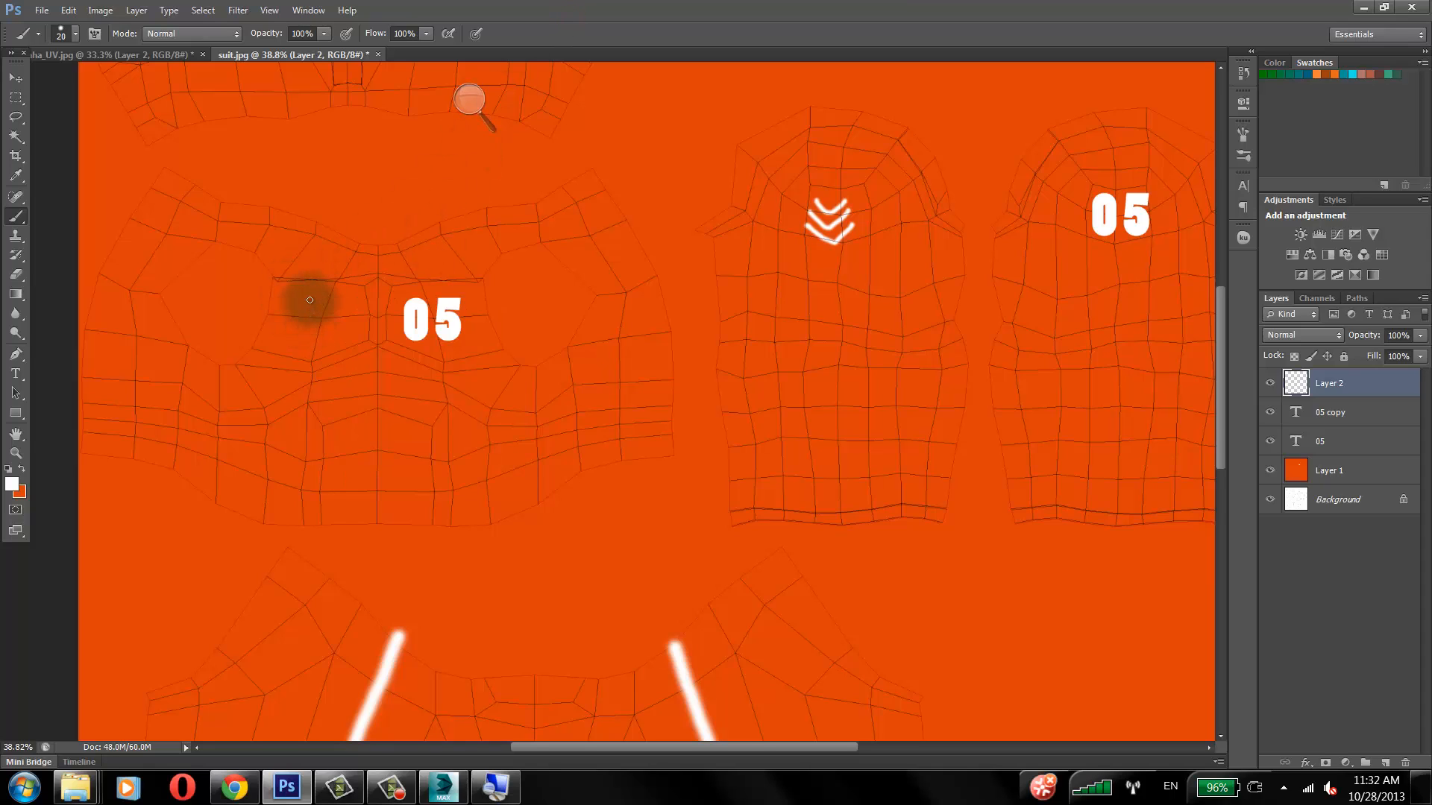
{"action": "mouse_move", "coordinate": [309, 300]}
{"action": "left_mouse_down"}
{"action": "mouse_move", "coordinate": [300, 316]}
{"action": "mouse_move", "coordinate": [321, 327]}
{"action": "mouse_move", "coordinate": [320, 307]}
{"action": "mouse_move", "coordinate": [336, 313]}
{"action": "mouse_move", "coordinate": [306, 337]}
{"action": "mouse_move", "coordinate": [322, 345]}
{"action": "left_mouse_up"}
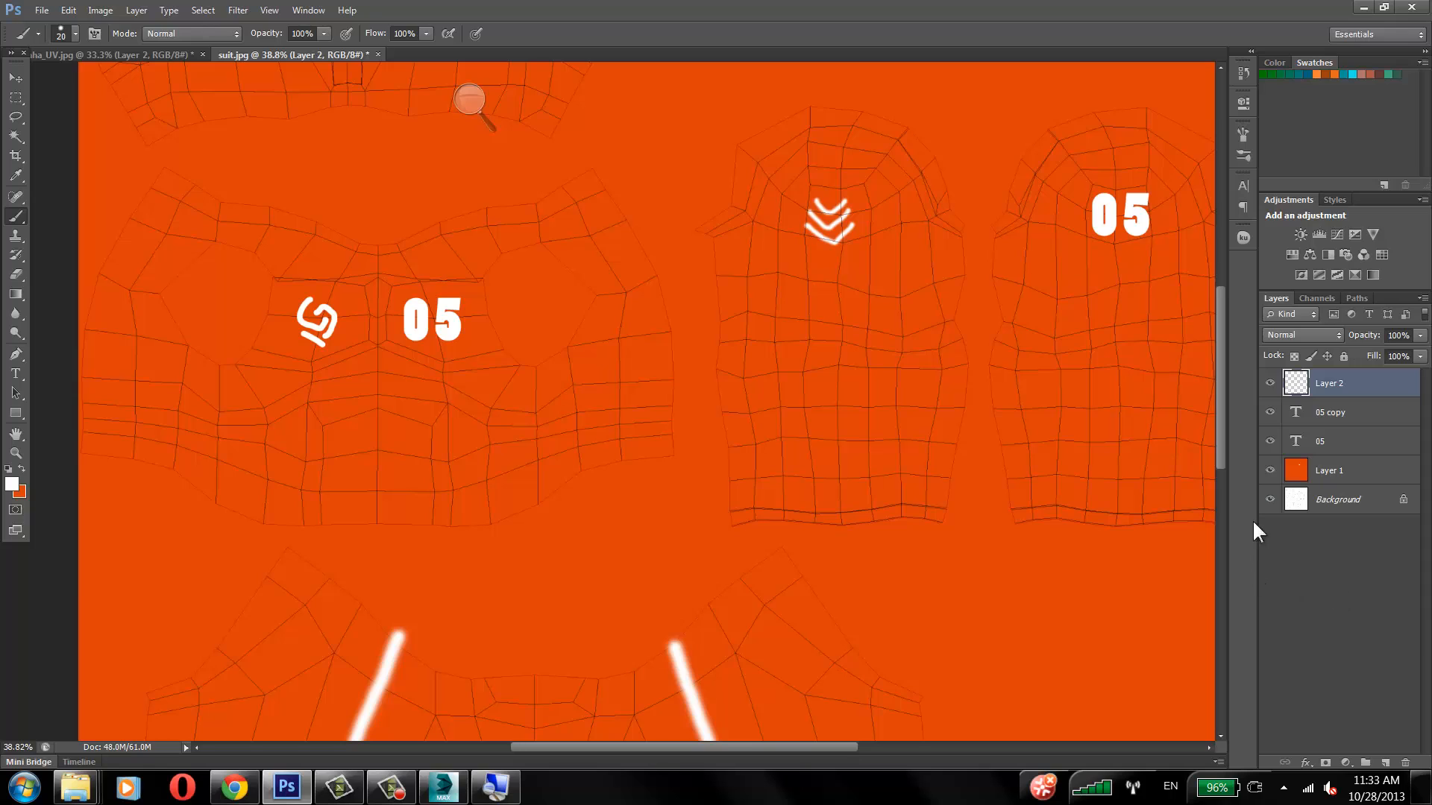
Step: Hide the Background layer with the UV wireframe
{"action": "left_click", "coordinate": [1270, 500]}
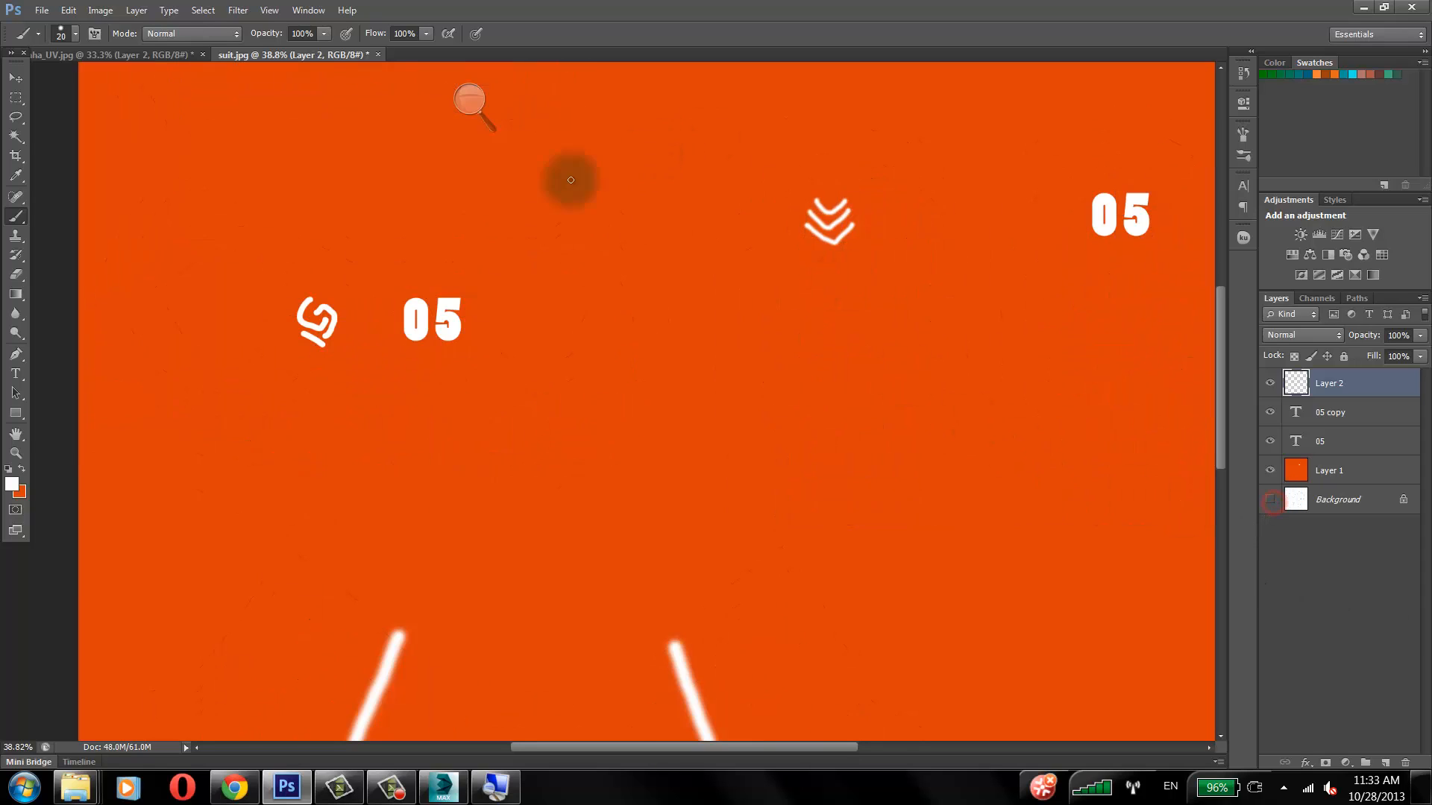
{"action": "left_click", "coordinate": [16, 453]}
{"action": "left_click_drag", "start_coordinate": [457, 403], "coordinate": [518, 432]}
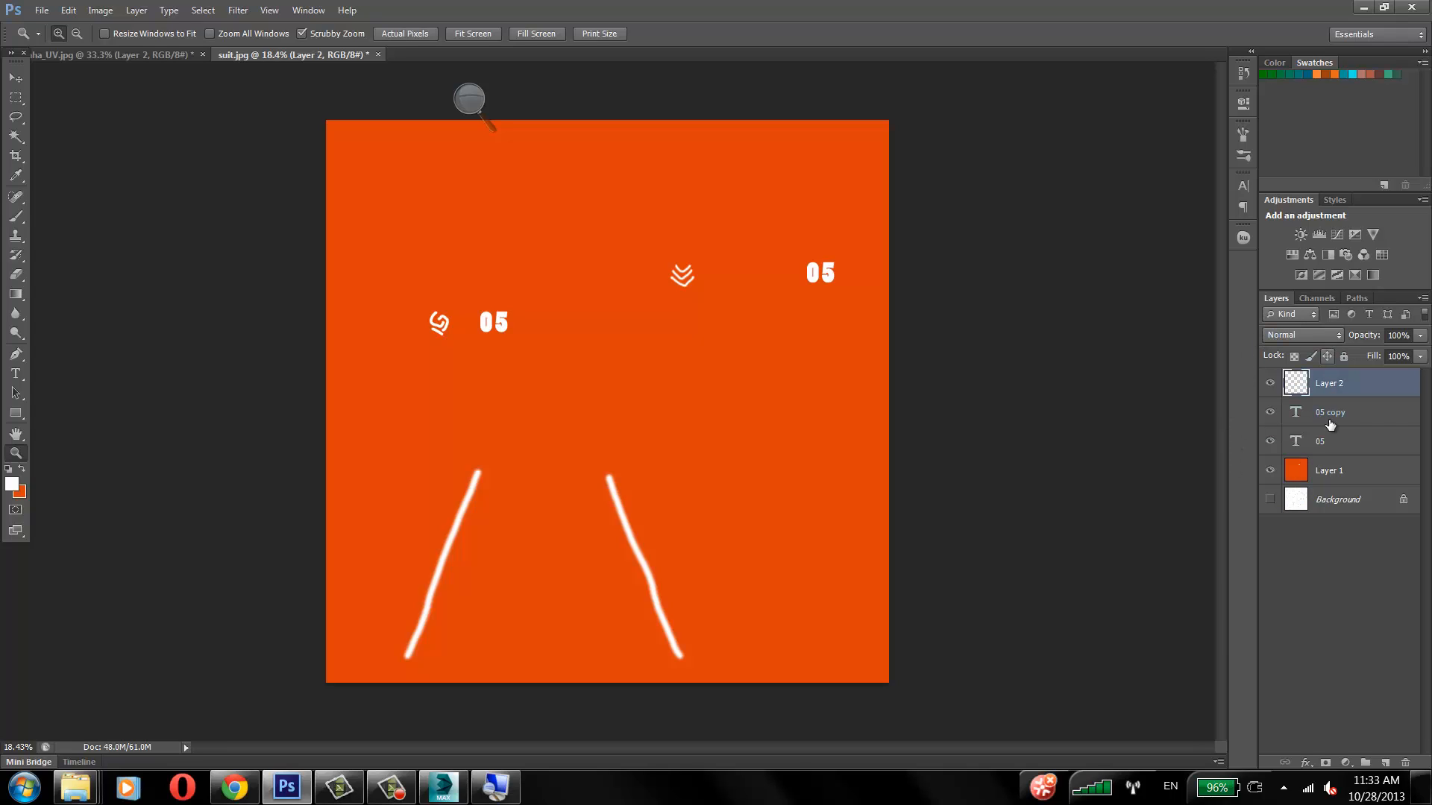
{"action": "left_click", "coordinate": [43, 9]}
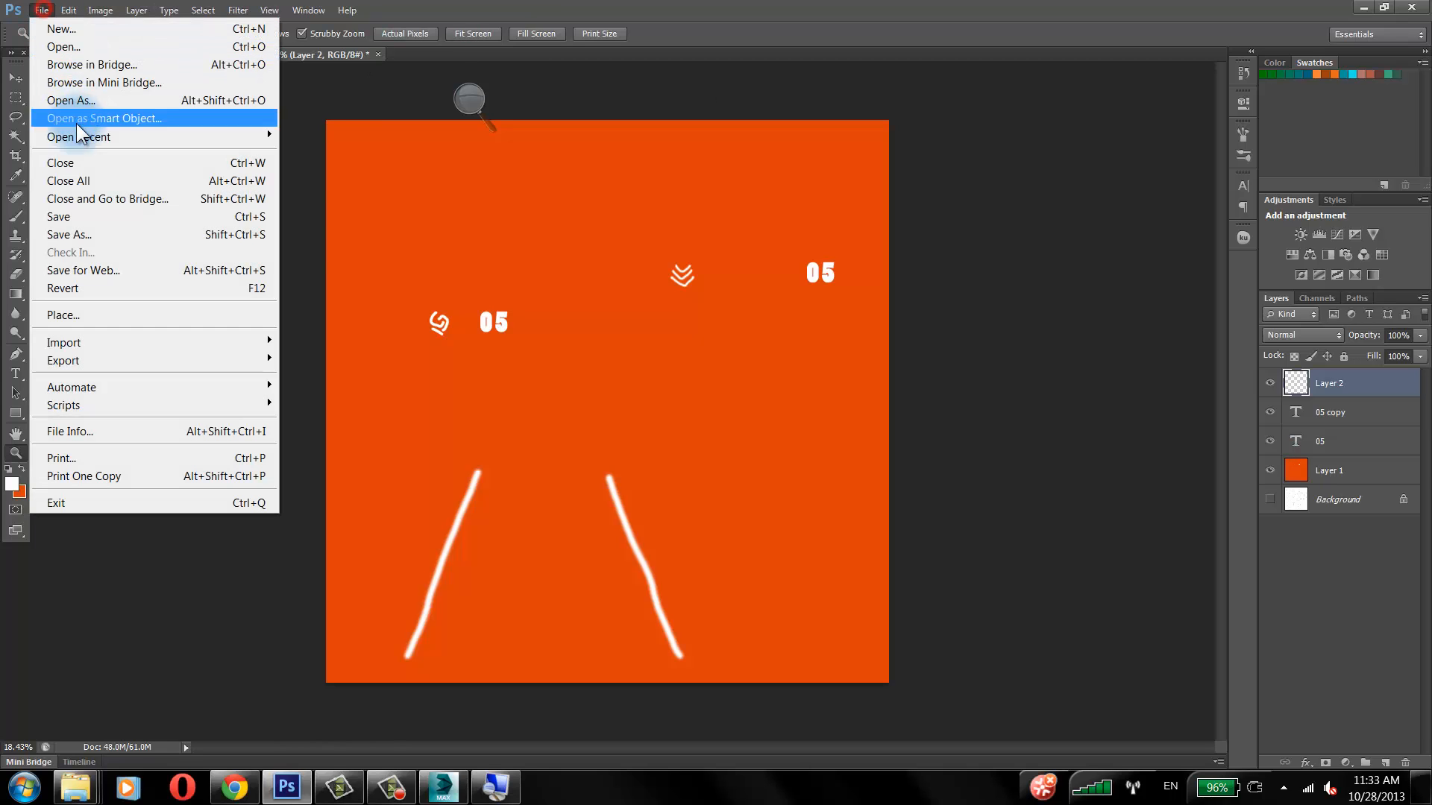
{"action": "left_click", "coordinate": [1158, 9]}
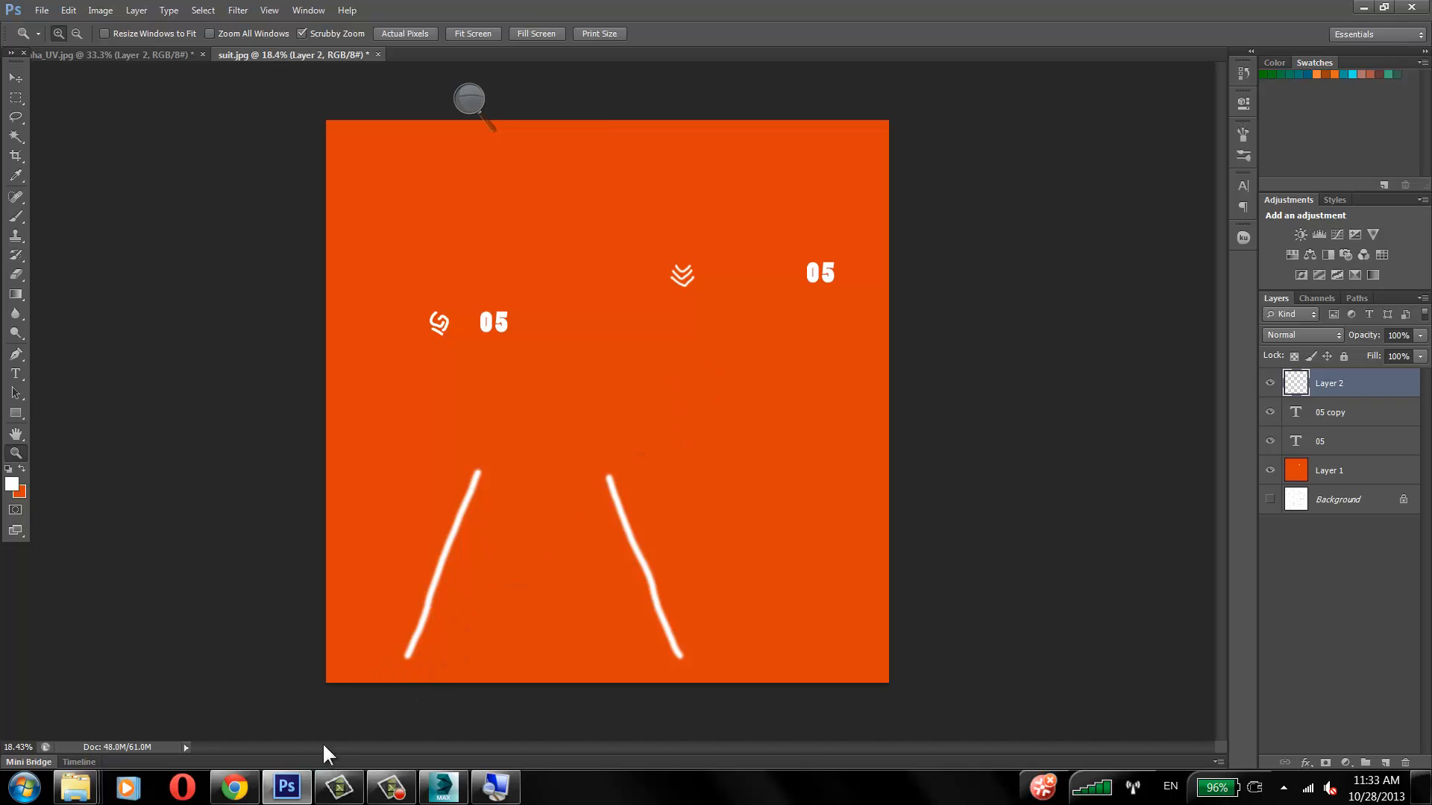
Step: Switch to Chrome and open cgtextures.com in a new tab
{"action": "left_click", "coordinate": [234, 787]}
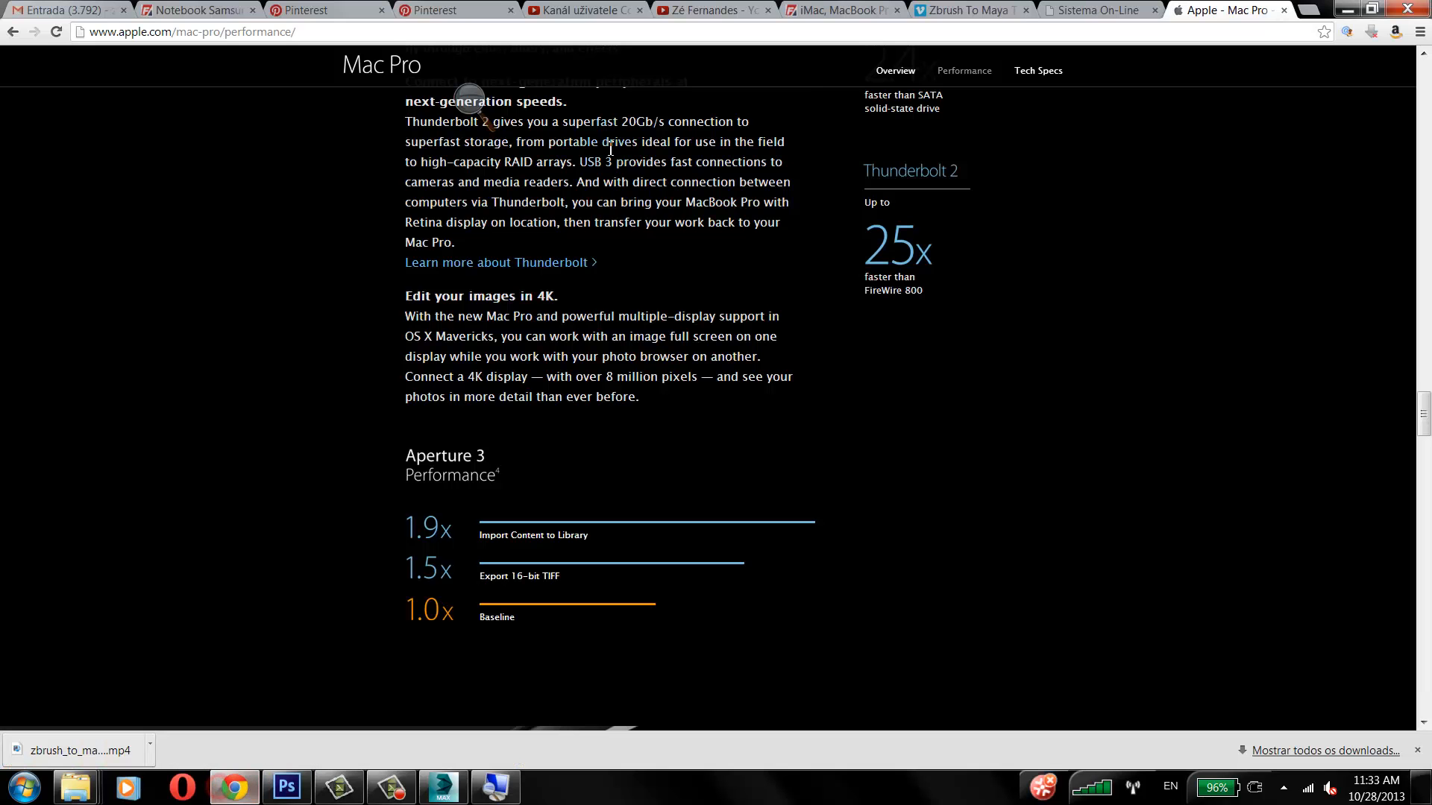
{"action": "left_click", "coordinate": [1320, 12]}
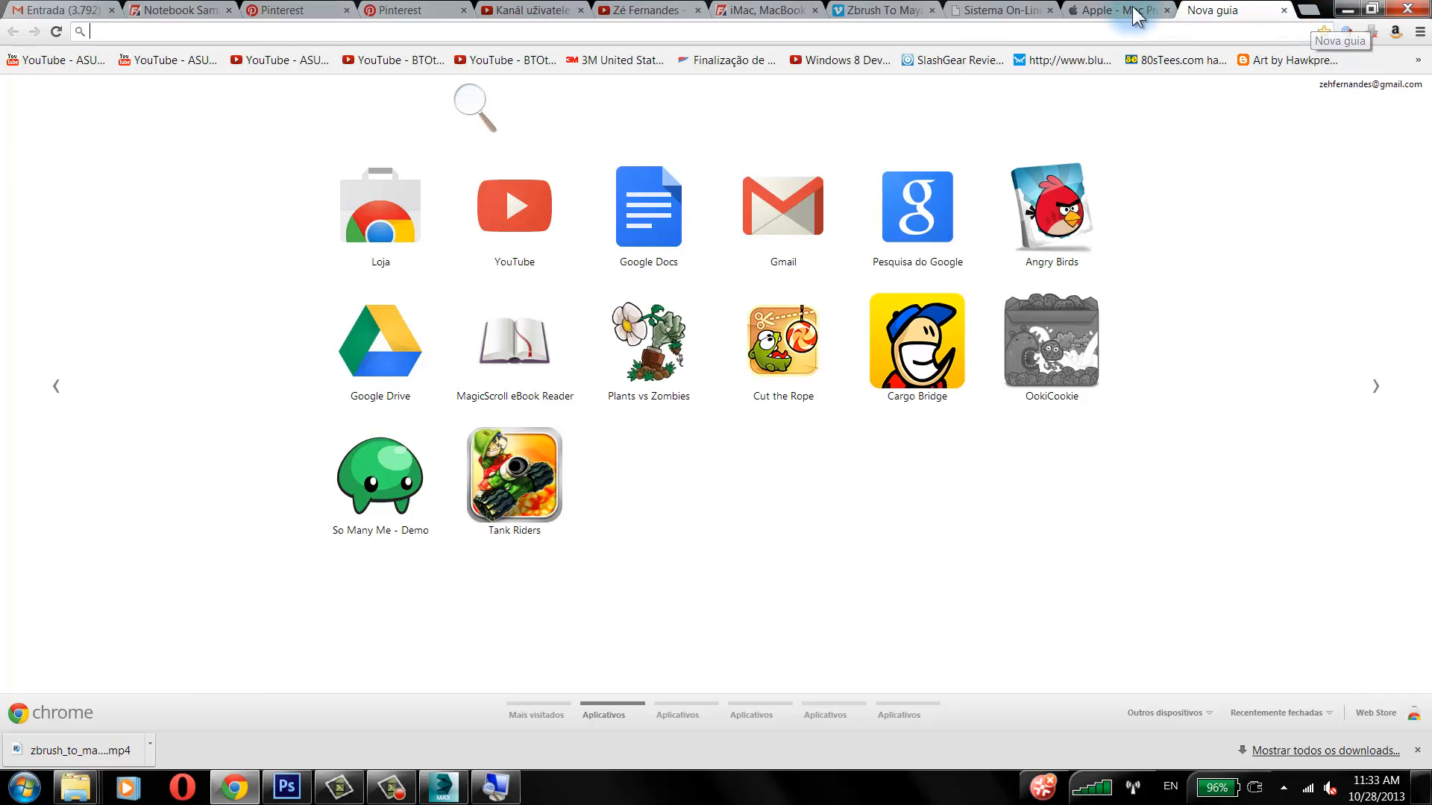
{"action": "type", "text": "cg"}
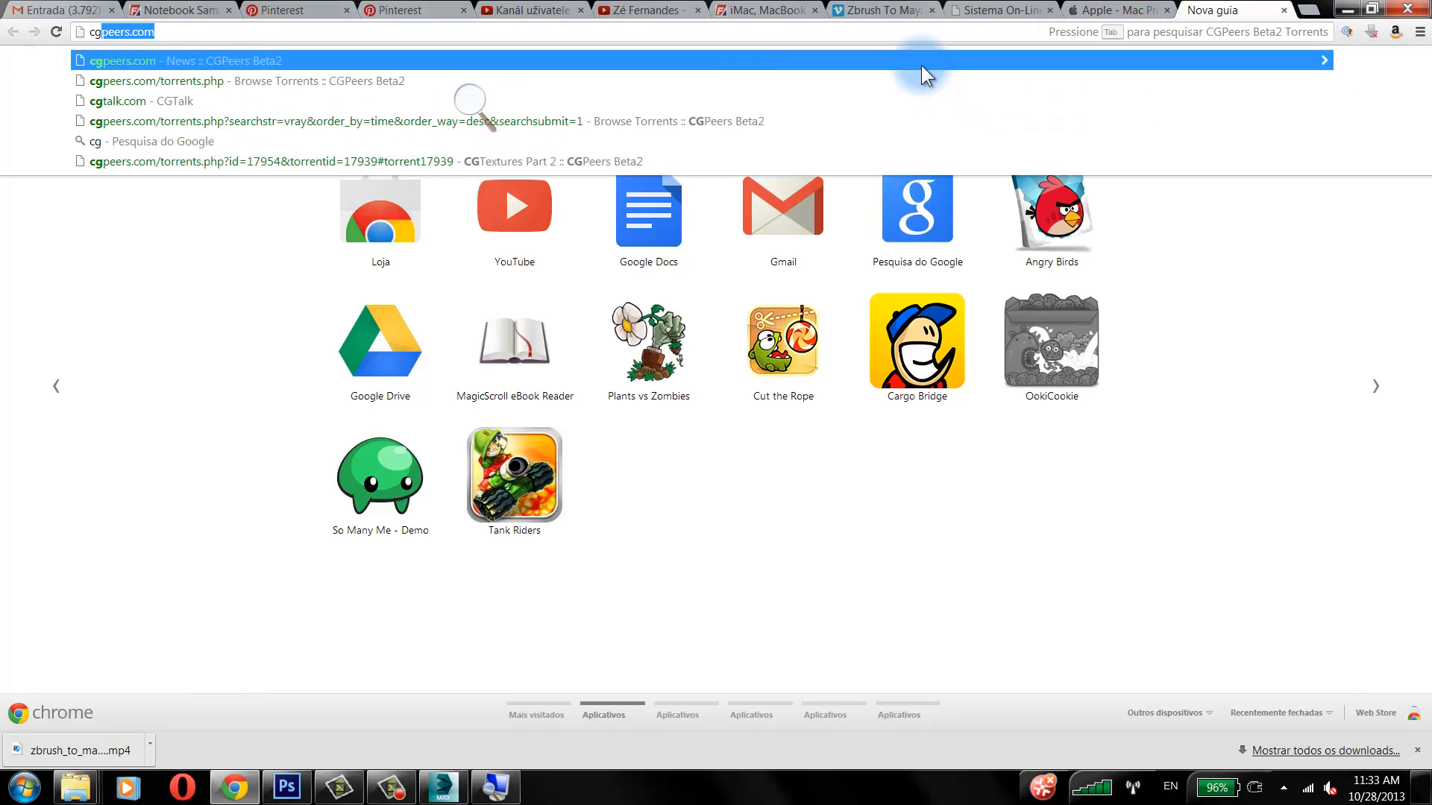
{"action": "type", "text": "textu"}
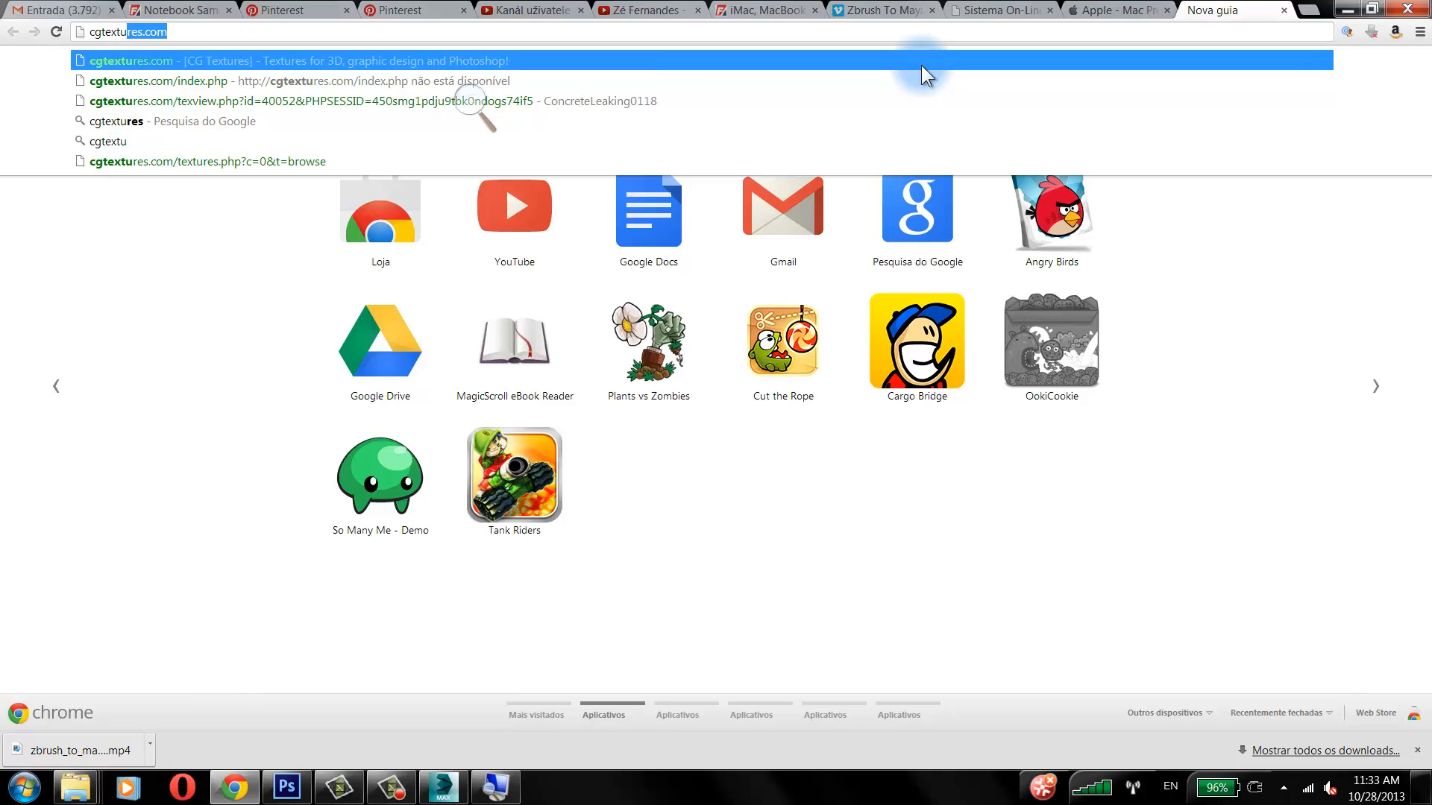
{"action": "key", "text": "Return"}
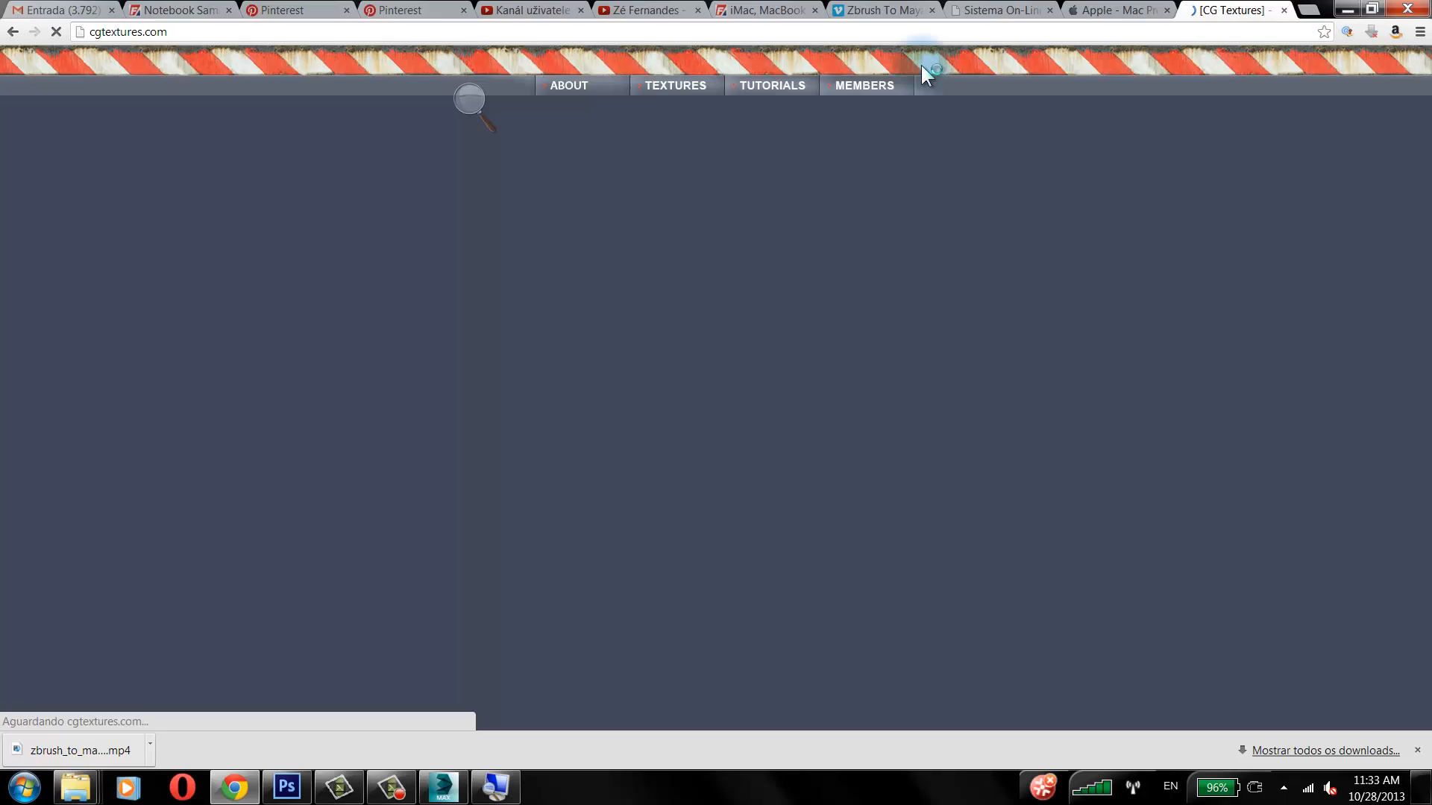
Step: Browse the Fabric category's Plain Fabric textures
{"action": "mouse_move", "coordinate": [876, 91]}
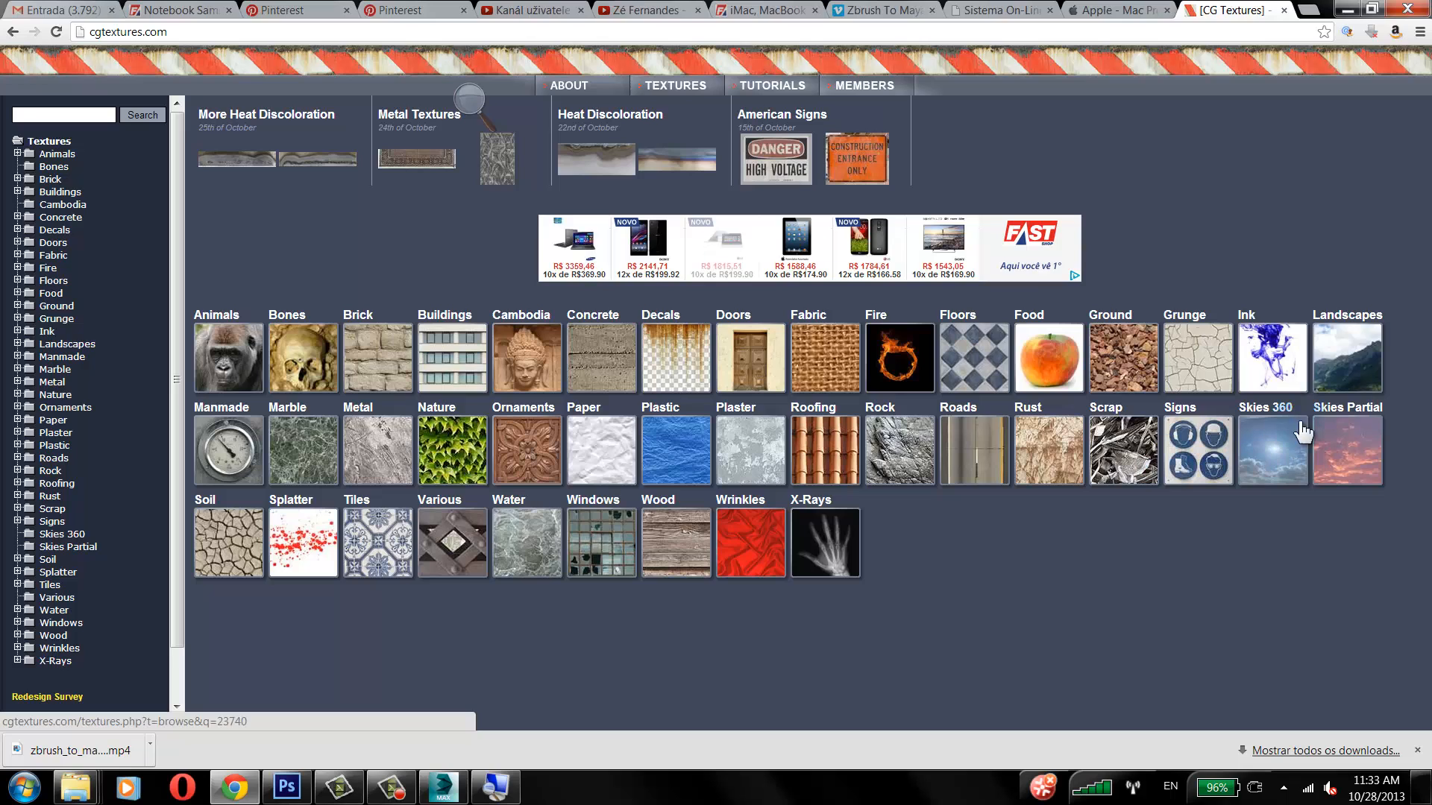
{"action": "left_click", "coordinate": [802, 347]}
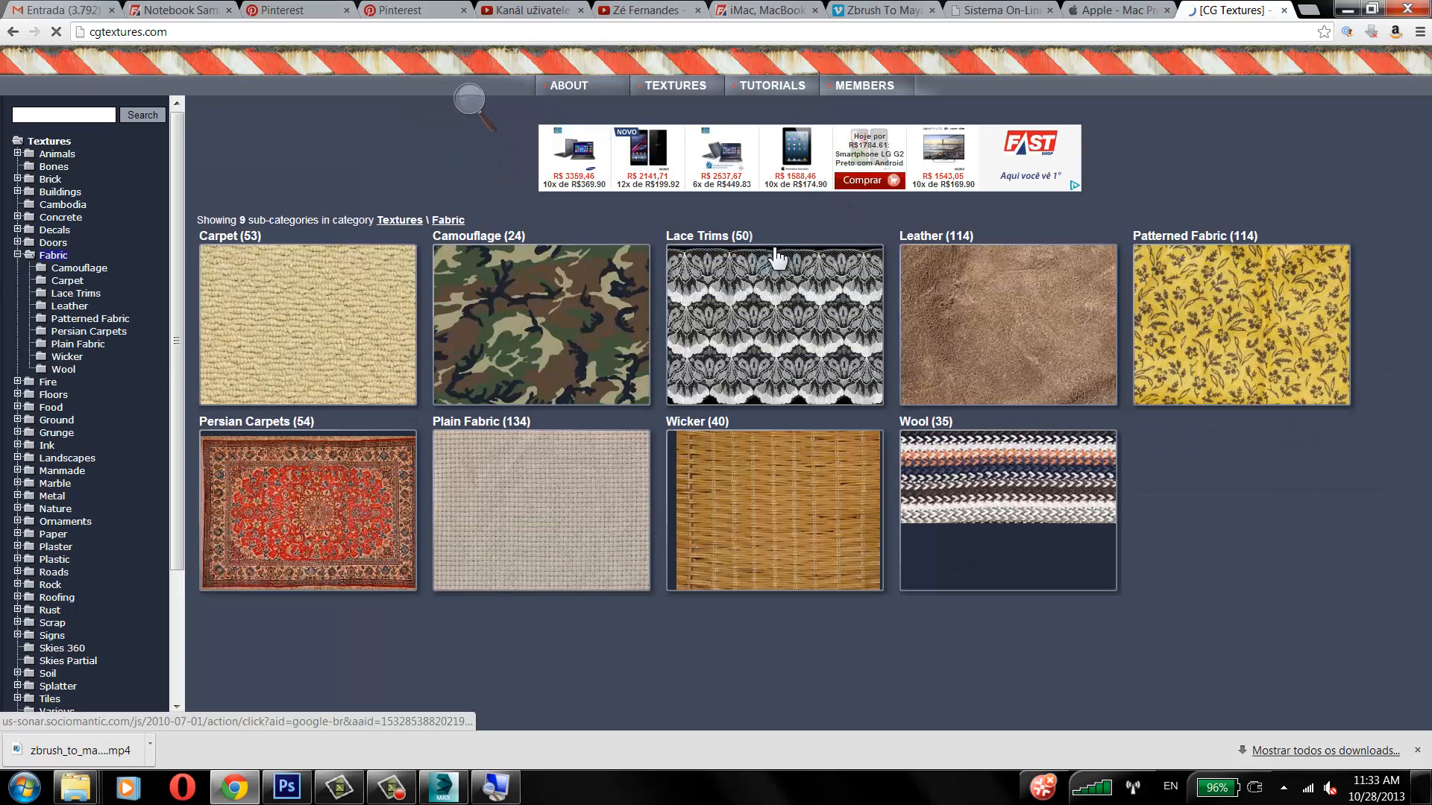
{"action": "left_click", "coordinate": [489, 508]}
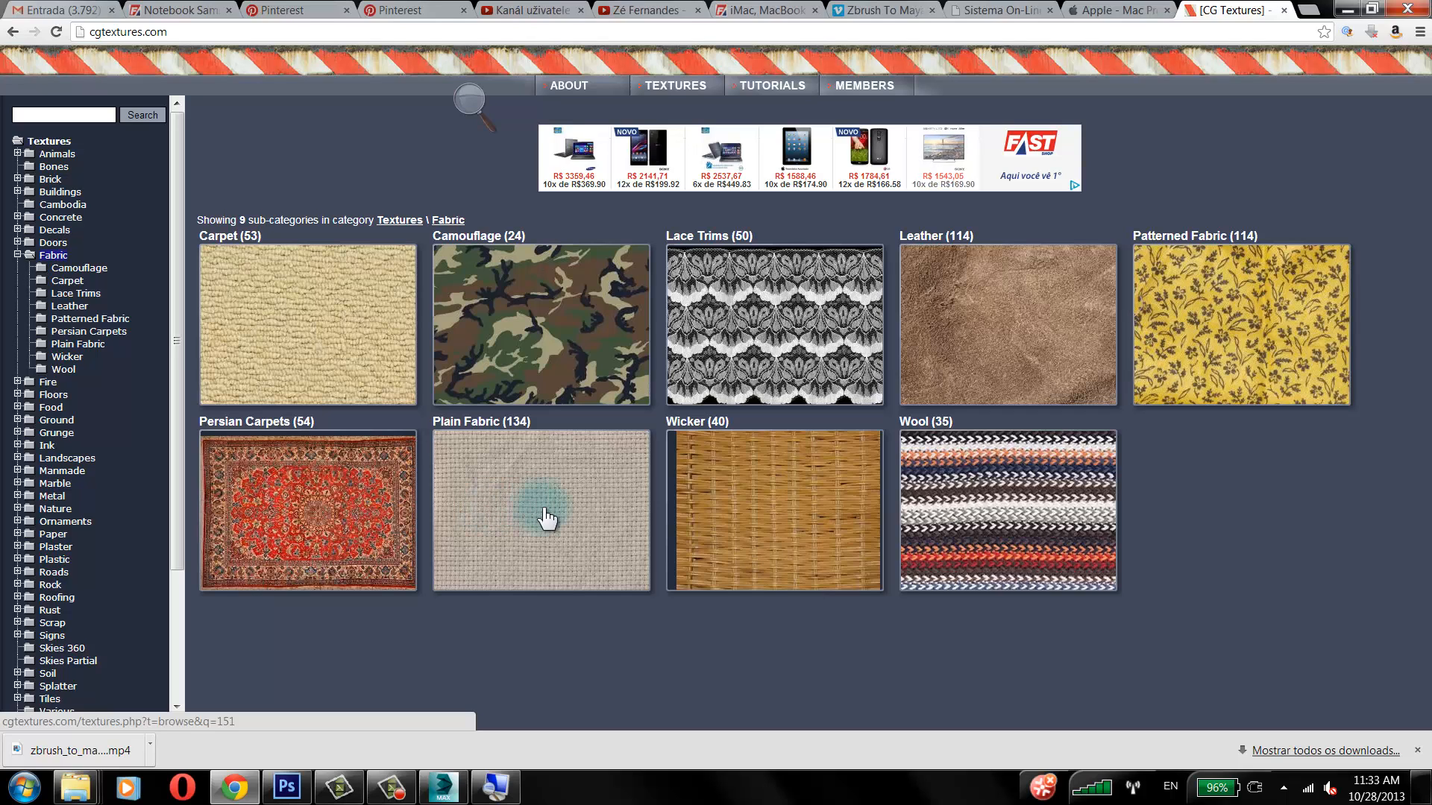
{"action": "left_click", "coordinate": [554, 472]}
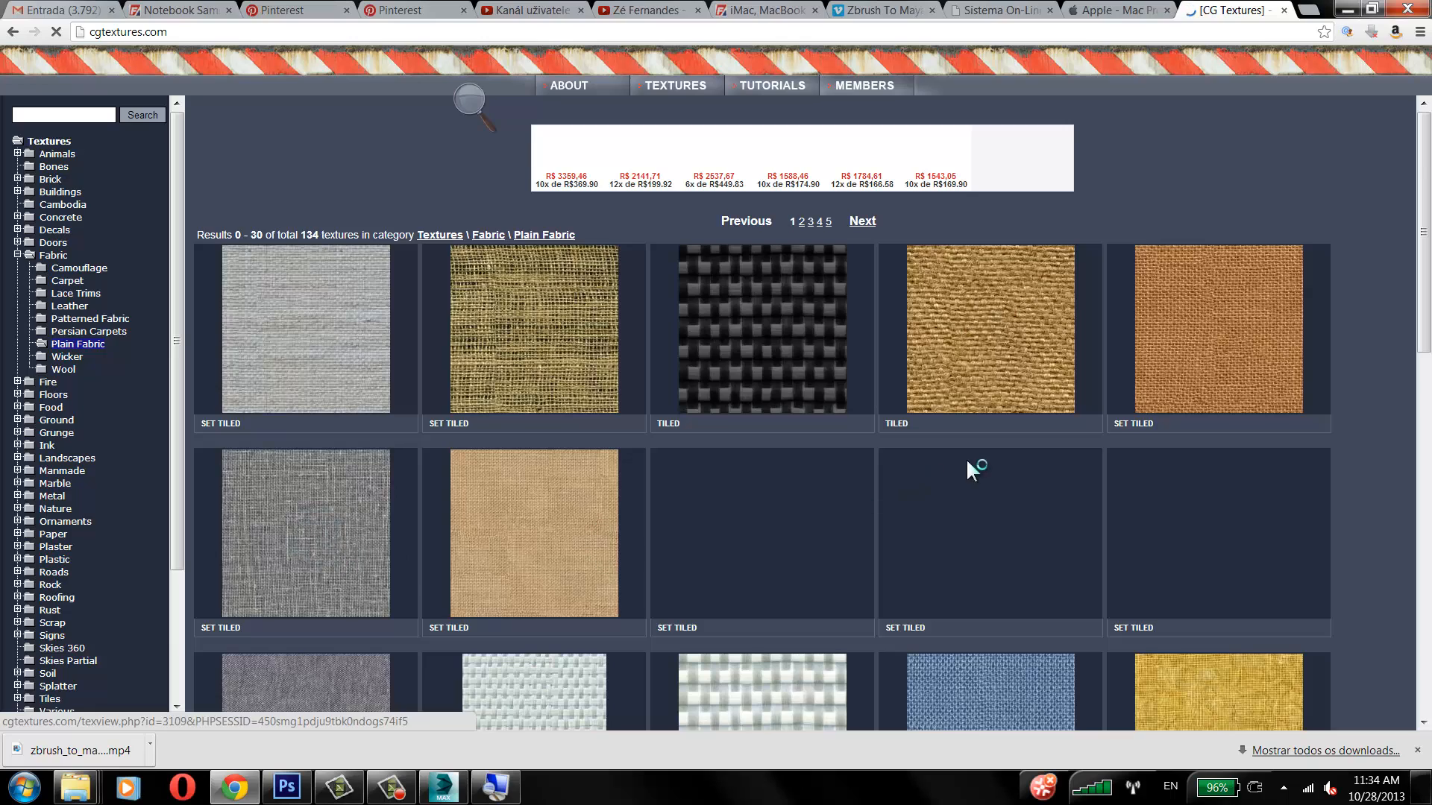
Step: Download the small 700x700 tiled image of the grey fabric texture FabricPlain0059
{"action": "scroll", "coordinate": [969, 470], "scroll_direction": "down", "scroll_amount": 3}
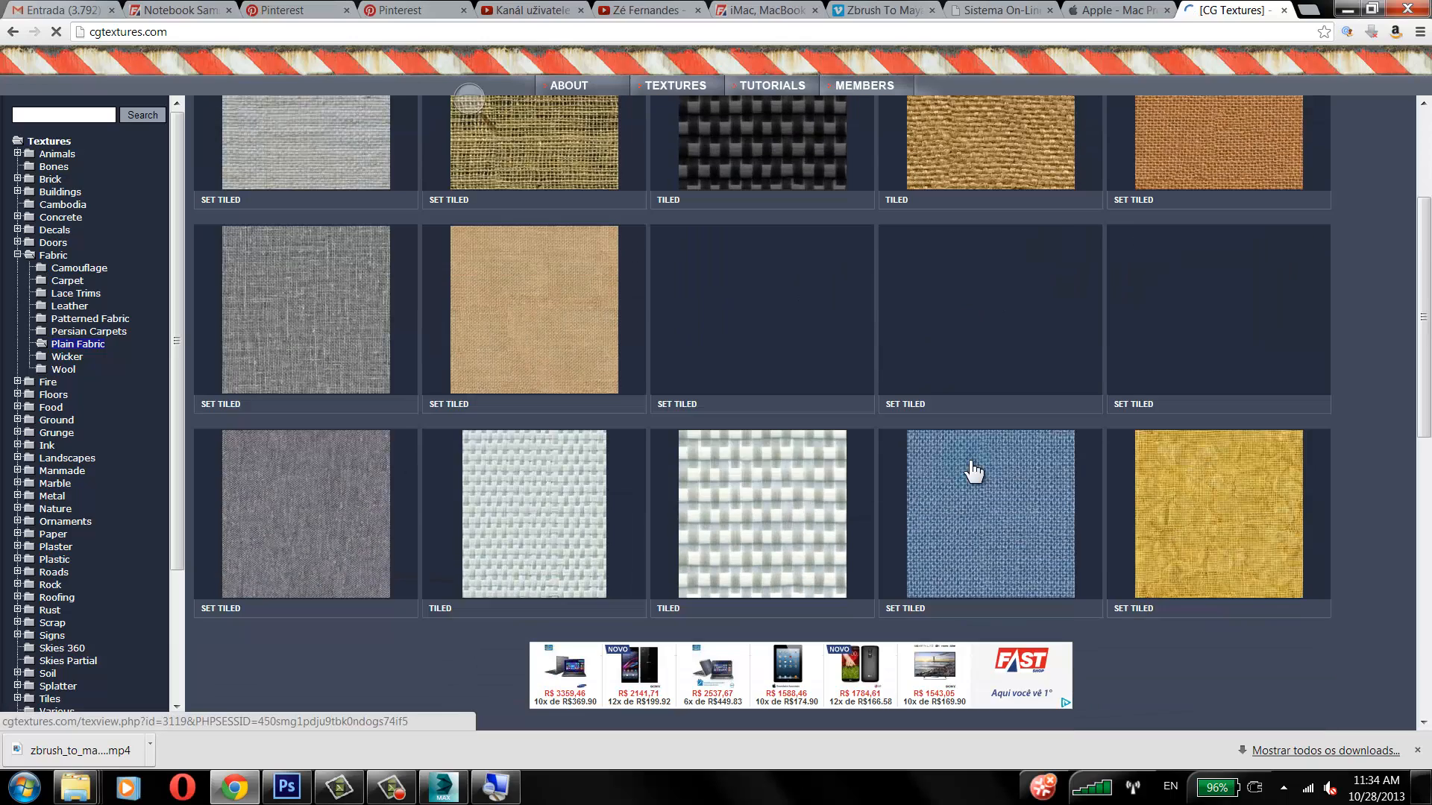
{"action": "left_click", "coordinate": [332, 520]}
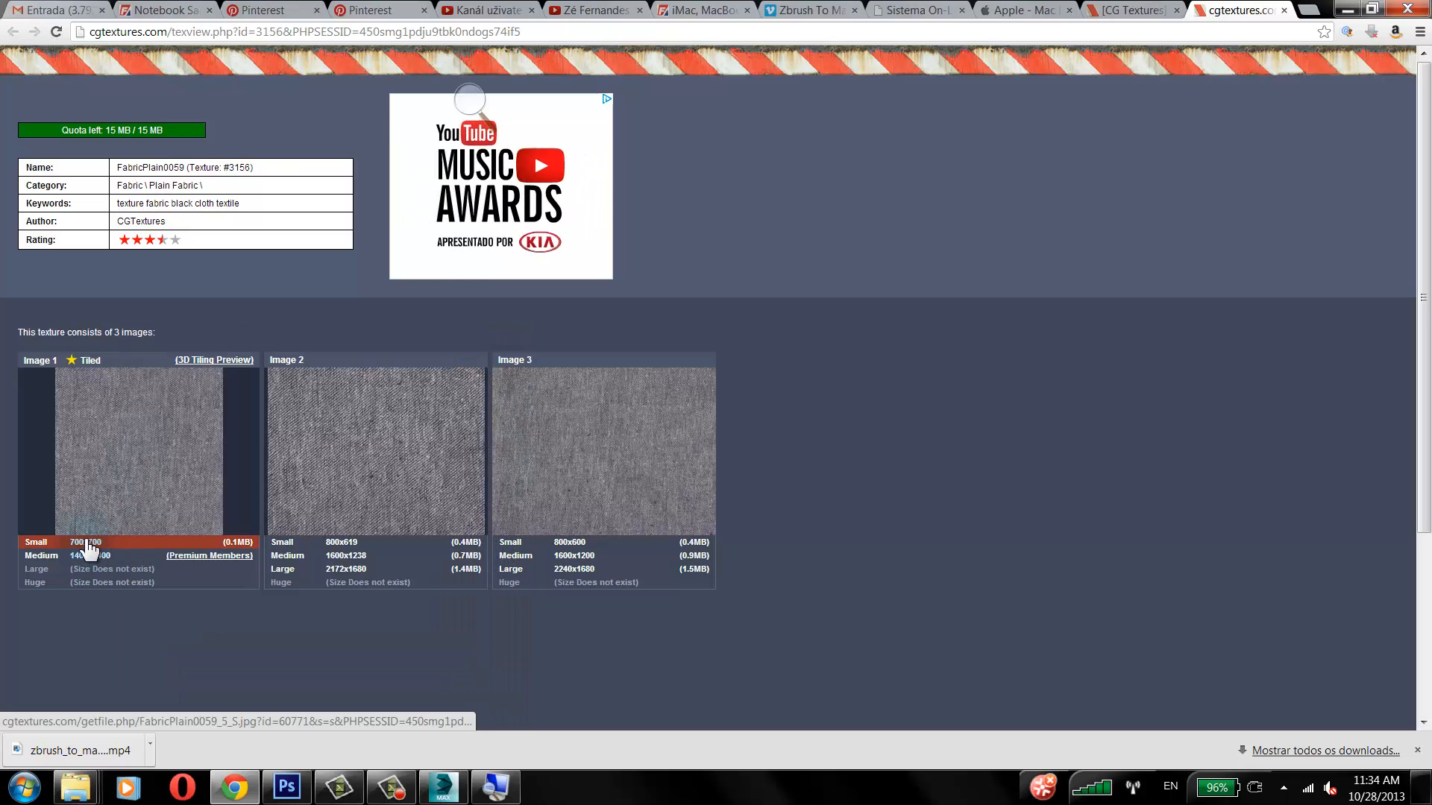
{"action": "left_click", "coordinate": [87, 544]}
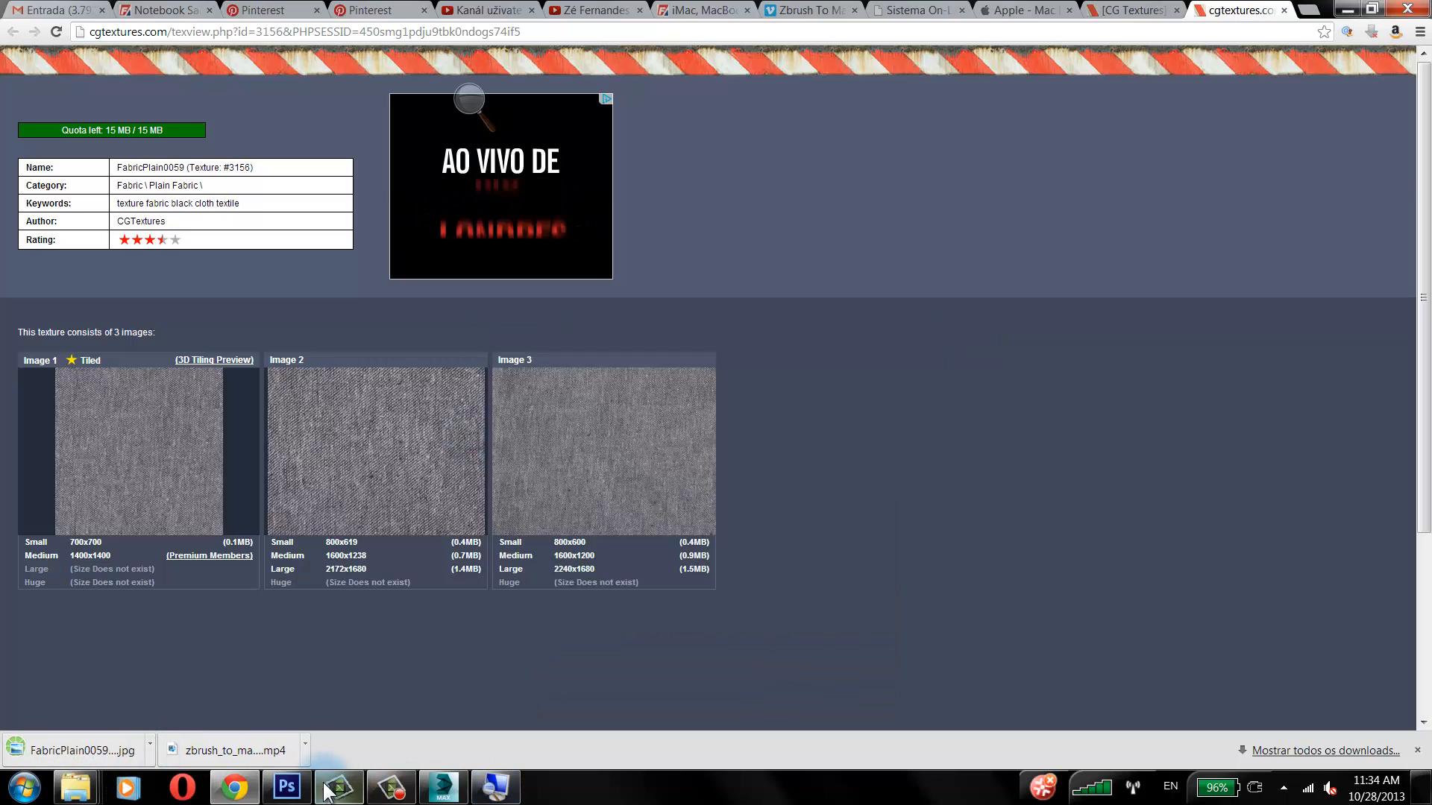
Step: Switch back to Photoshop and open FabricPlain0059_5_S from the Downloads folder
{"action": "left_click", "coordinate": [287, 787]}
{"action": "left_click", "coordinate": [41, 11]}
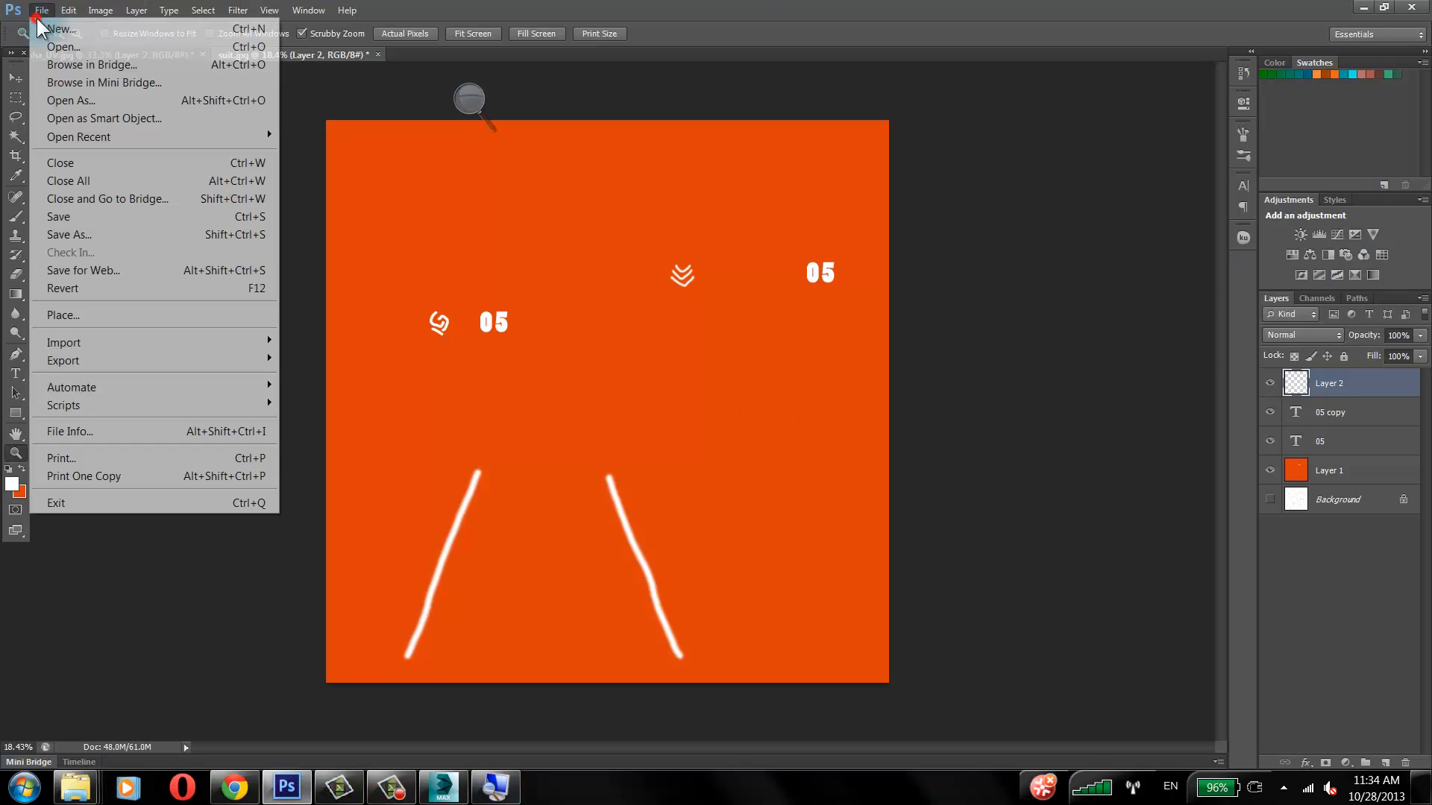
{"action": "left_click", "coordinate": [44, 10]}
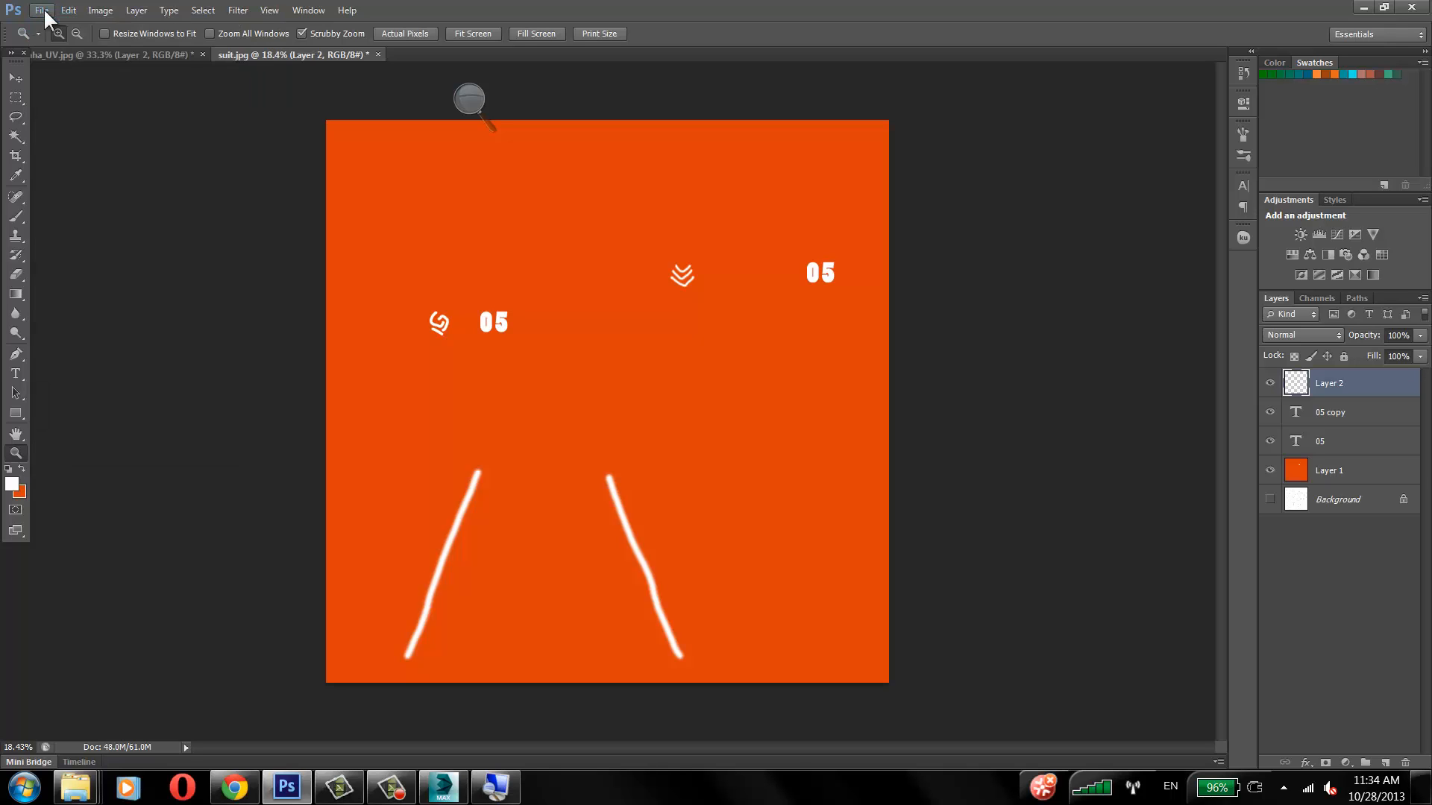
{"action": "left_click", "coordinate": [43, 9]}
{"action": "left_click", "coordinate": [52, 48]}
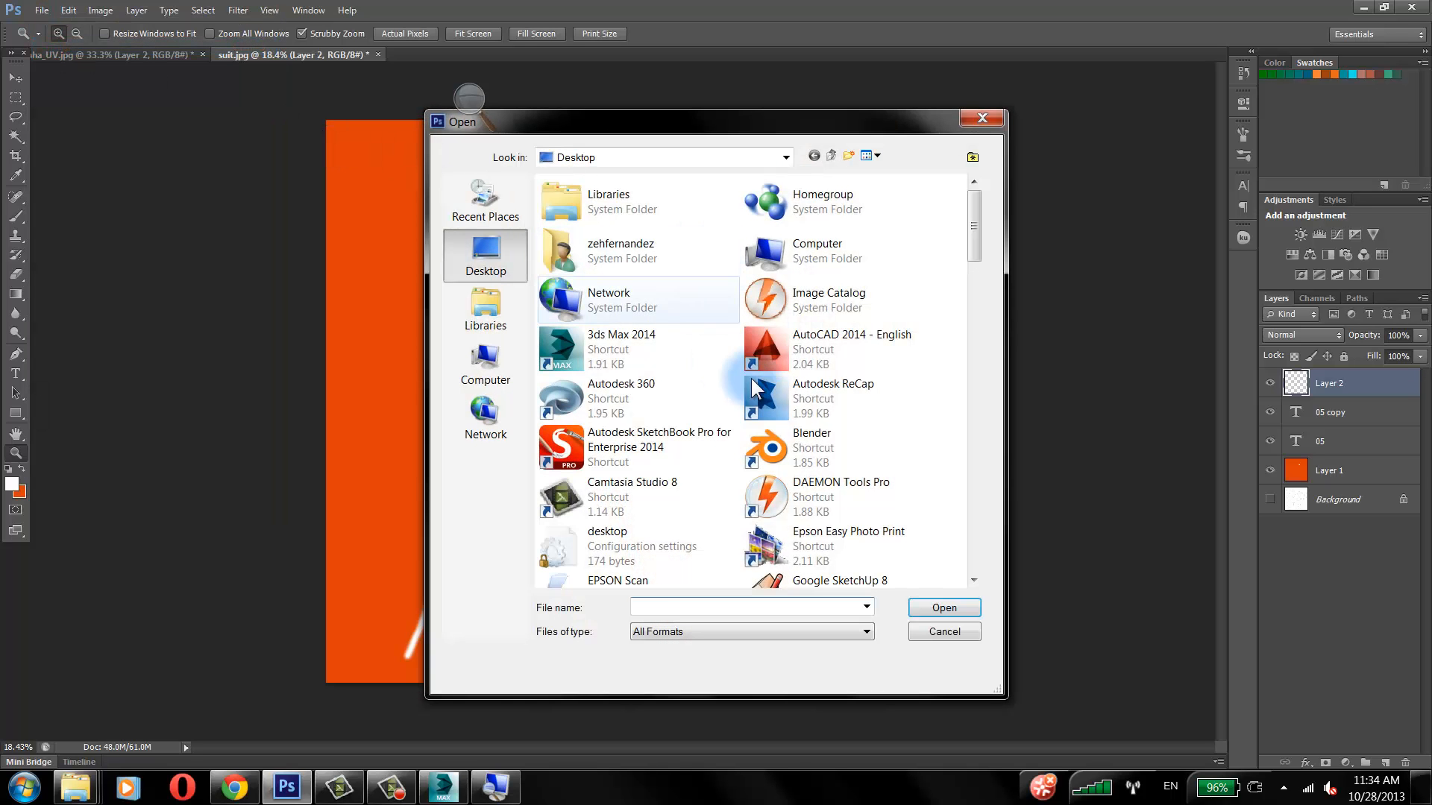
{"action": "left_click_drag", "start_coordinate": [976, 227], "coordinate": [688, 169]}
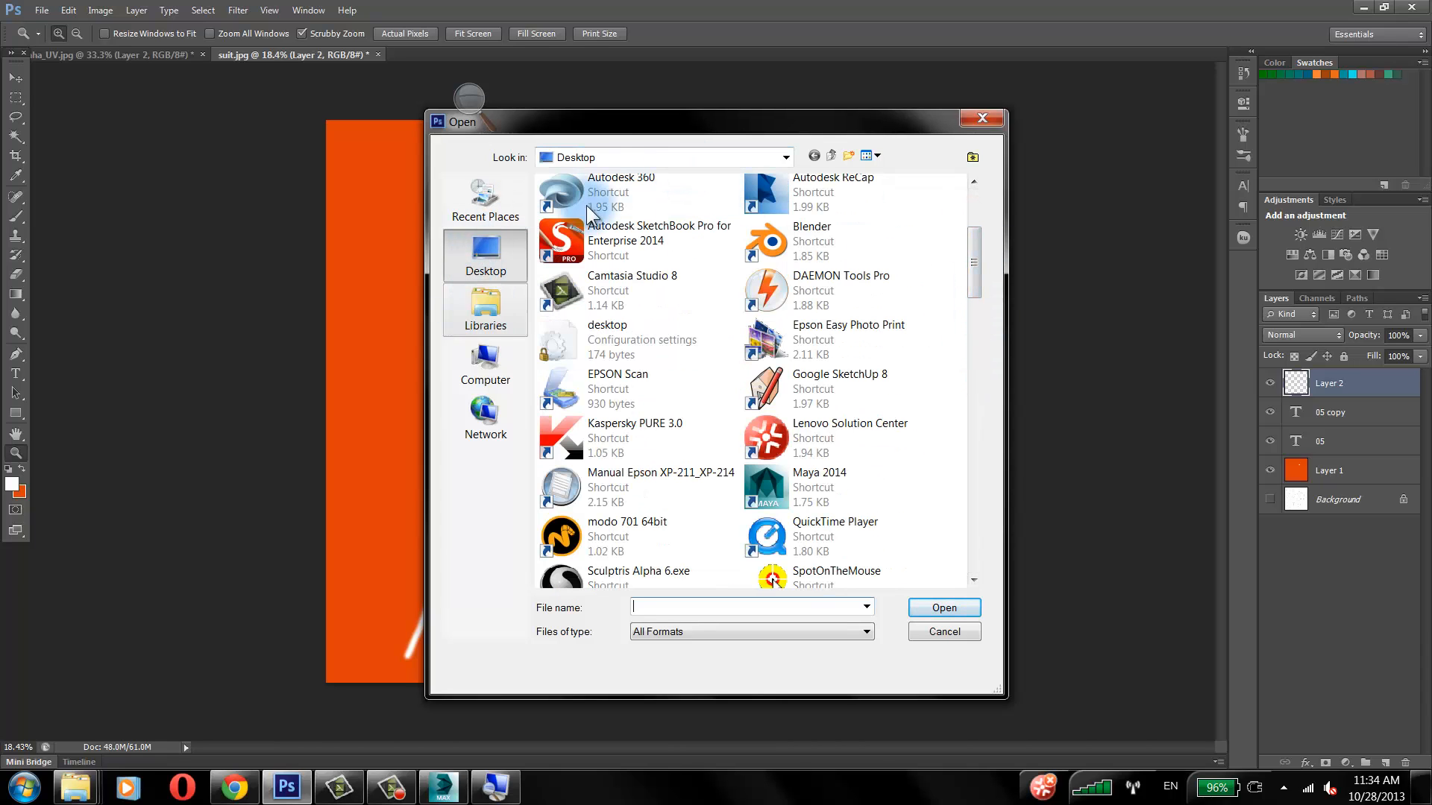
{"action": "left_click", "coordinate": [618, 155]}
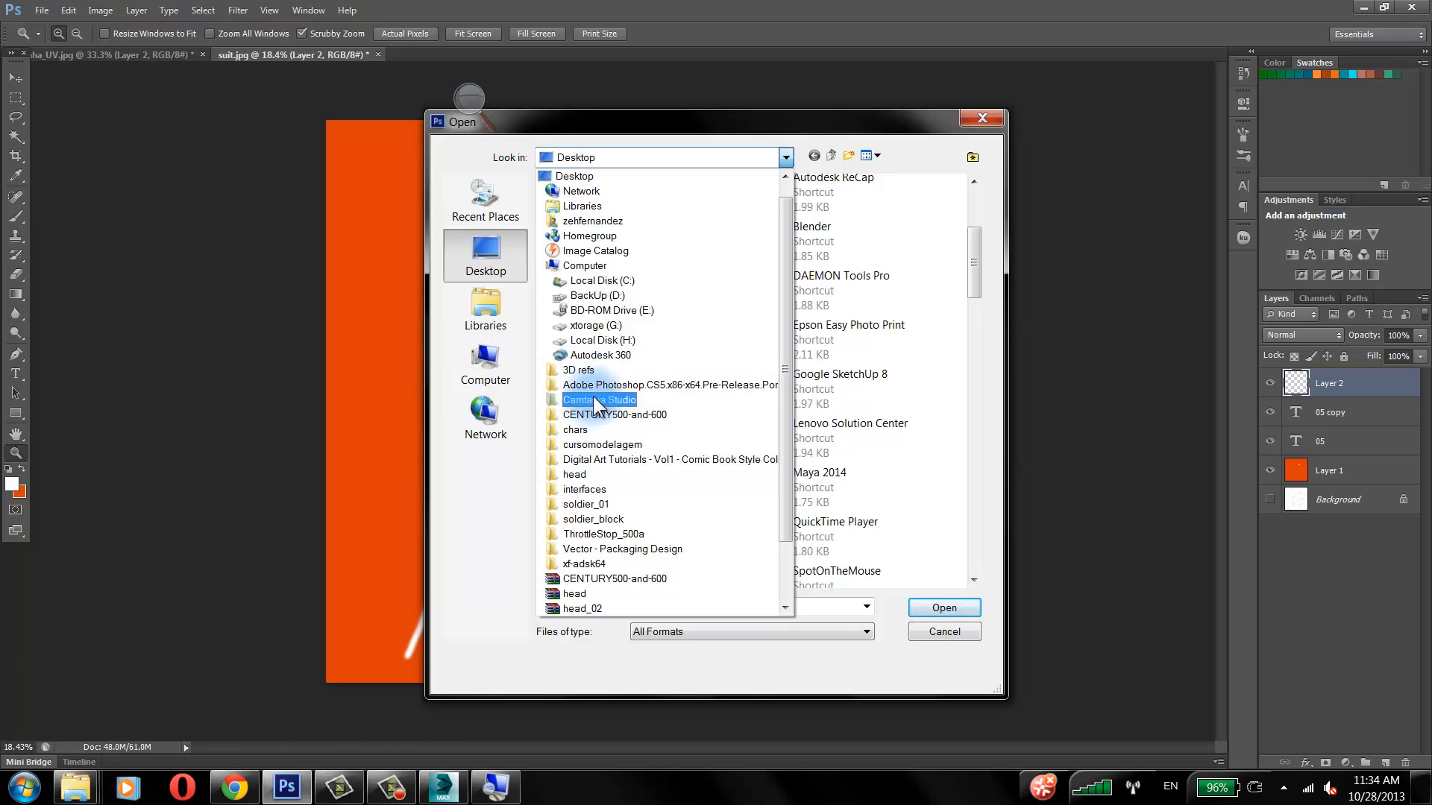
{"action": "left_click", "coordinate": [593, 221]}
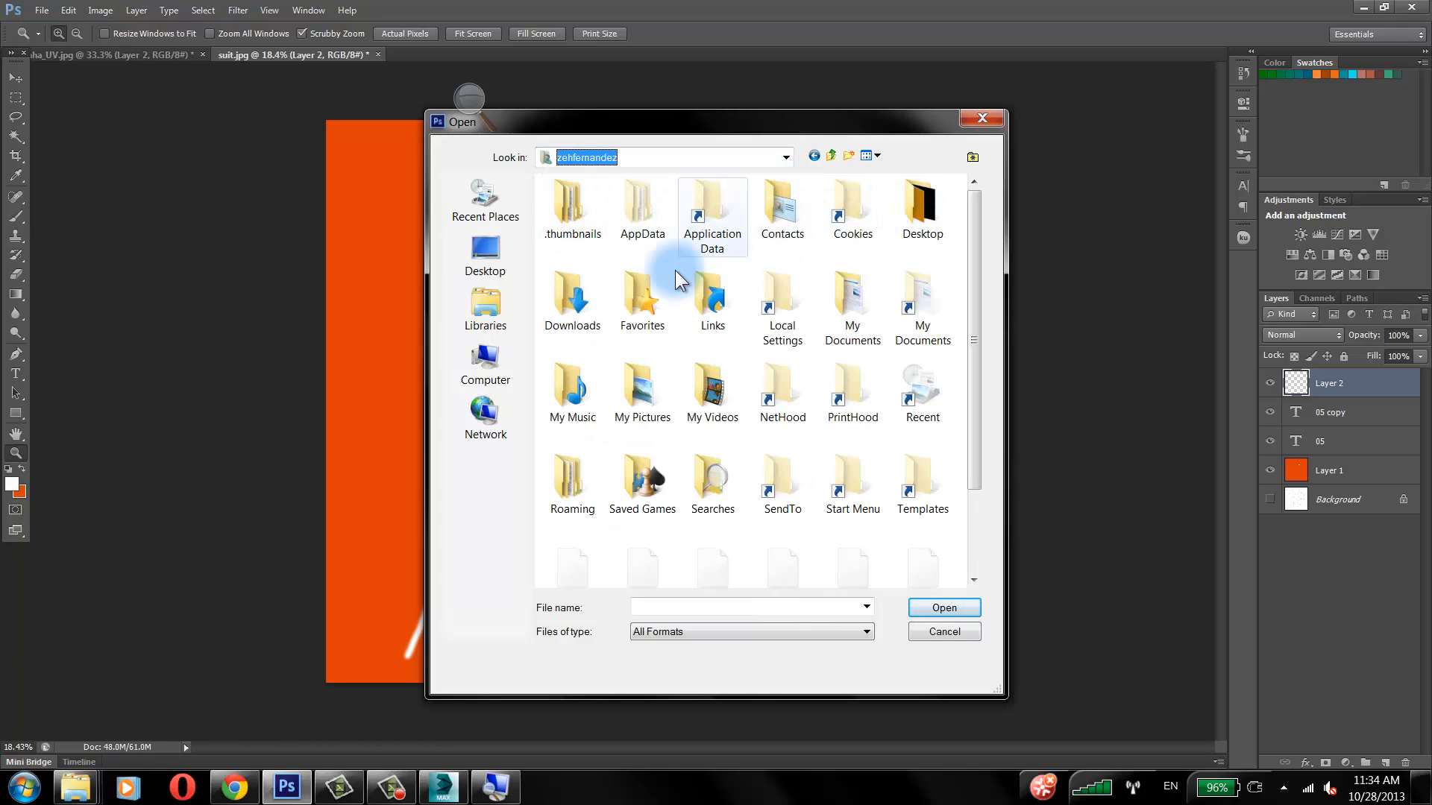
{"action": "double_click", "coordinate": [570, 297]}
{"action": "left_click", "coordinate": [944, 608]}
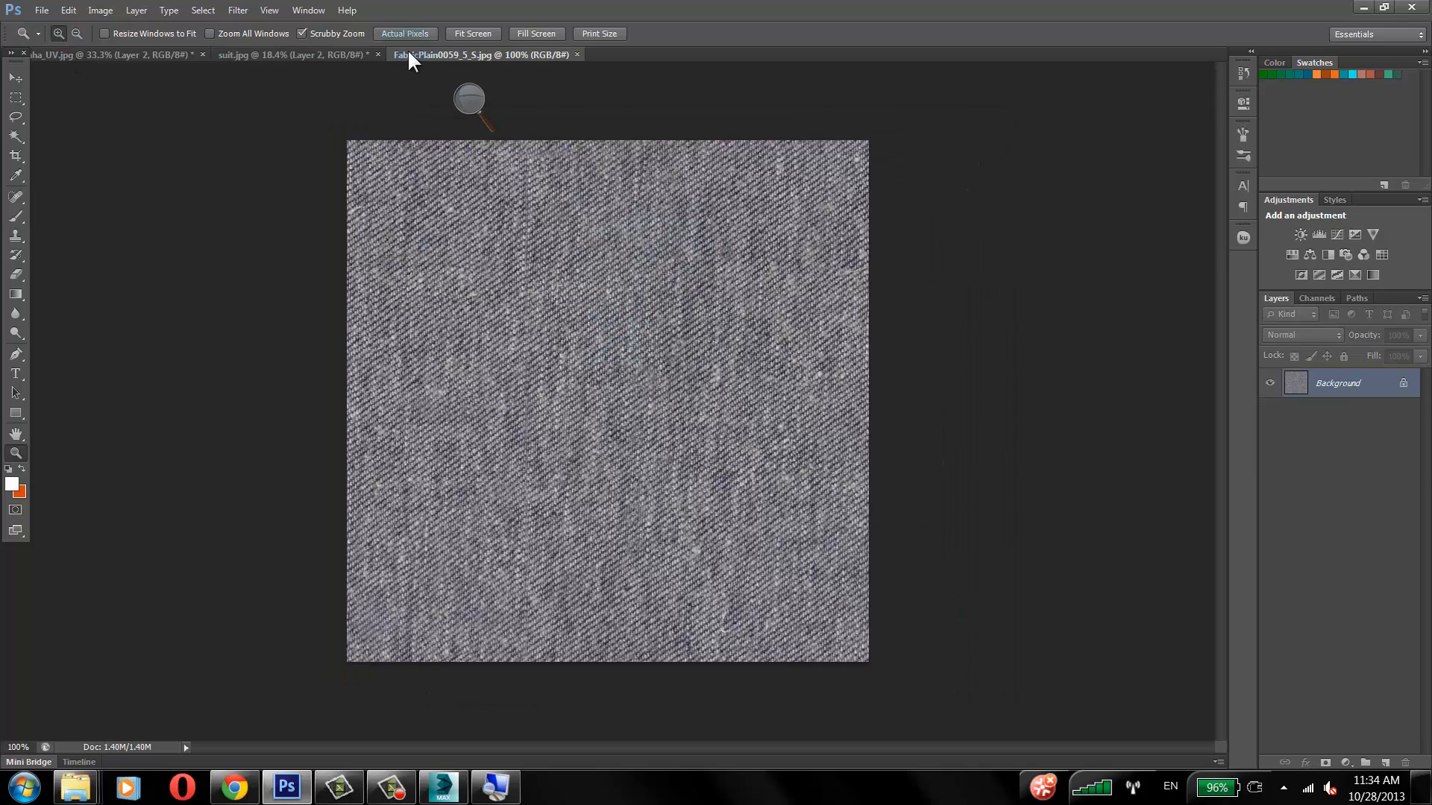
Step: Try placing the fabric image on the suit document as a separate layer, closing the fabric file and discarding that layer
{"action": "left_click_drag", "start_coordinate": [411, 60], "coordinate": [552, 167]}
{"action": "key", "text": "v"}
{"action": "left_click_drag", "start_coordinate": [743, 341], "coordinate": [468, 293]}
{"action": "left_click", "coordinate": [1038, 165]}
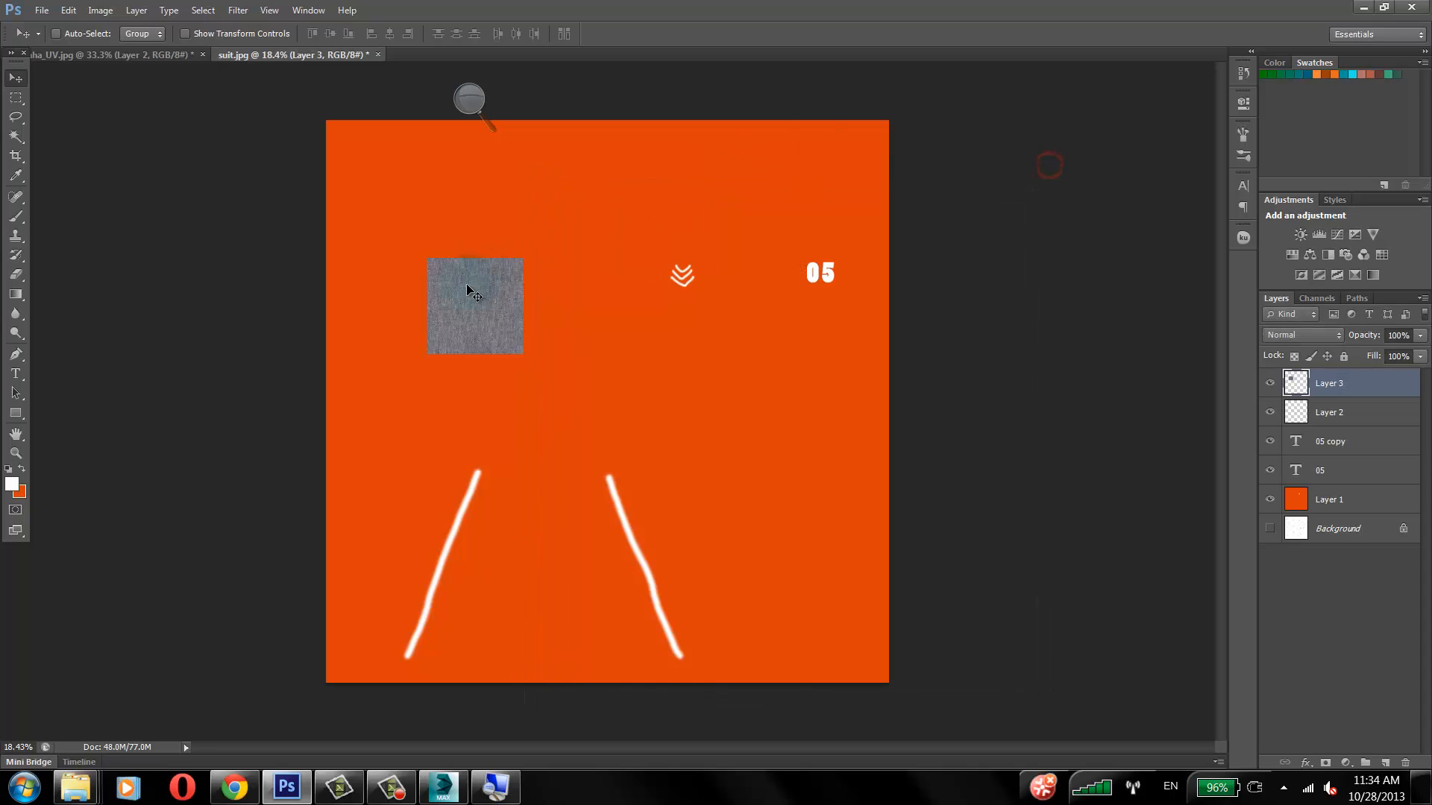
{"action": "left_click_drag", "start_coordinate": [1367, 384], "coordinate": [1406, 761]}
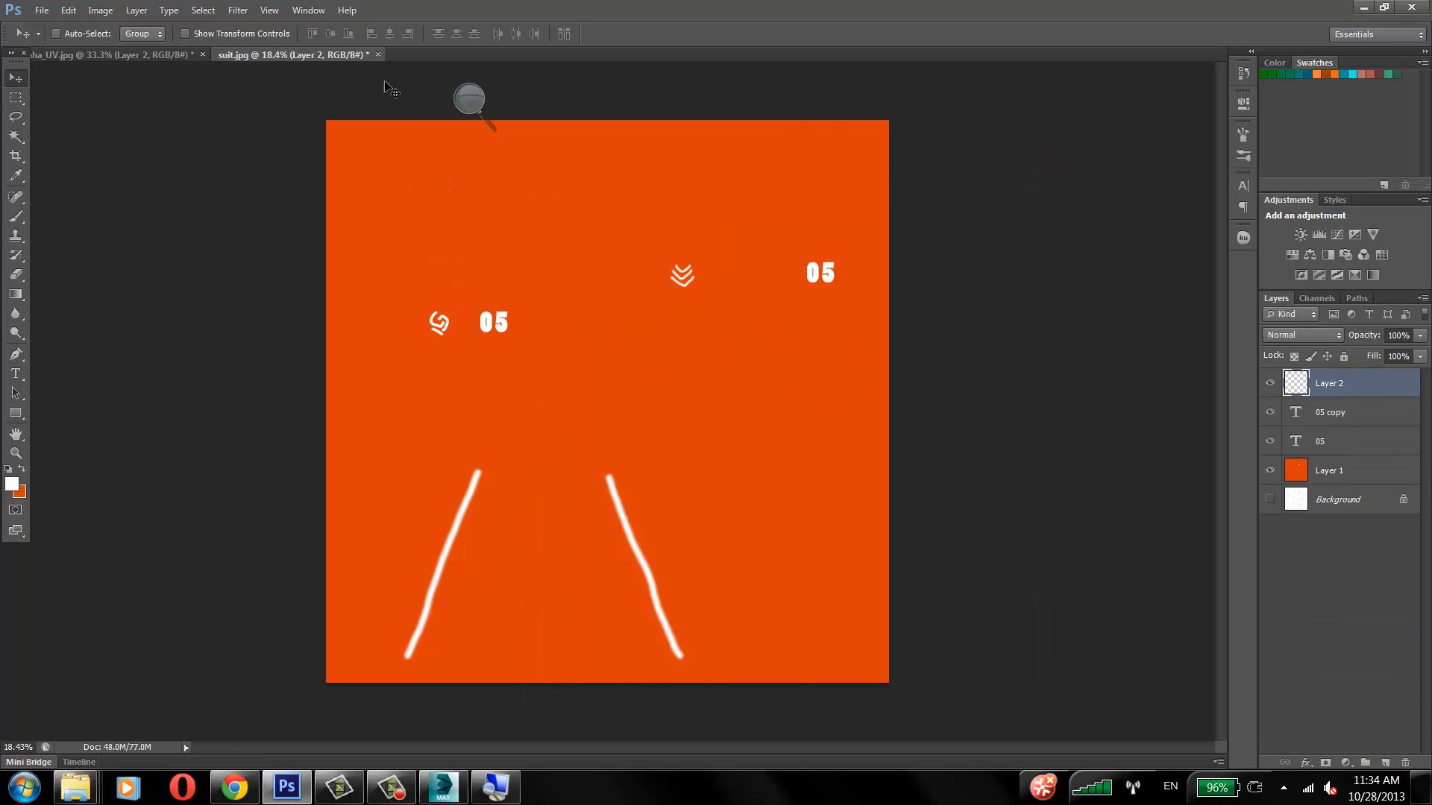
Step: Reopen FabricPlain0059_5_S, define it as a pattern with the suggested name FabricPlain0059_5_S.jpg, and return to the suit.jpg document
{"action": "left_click", "coordinate": [42, 11]}
{"action": "left_click", "coordinate": [52, 43]}
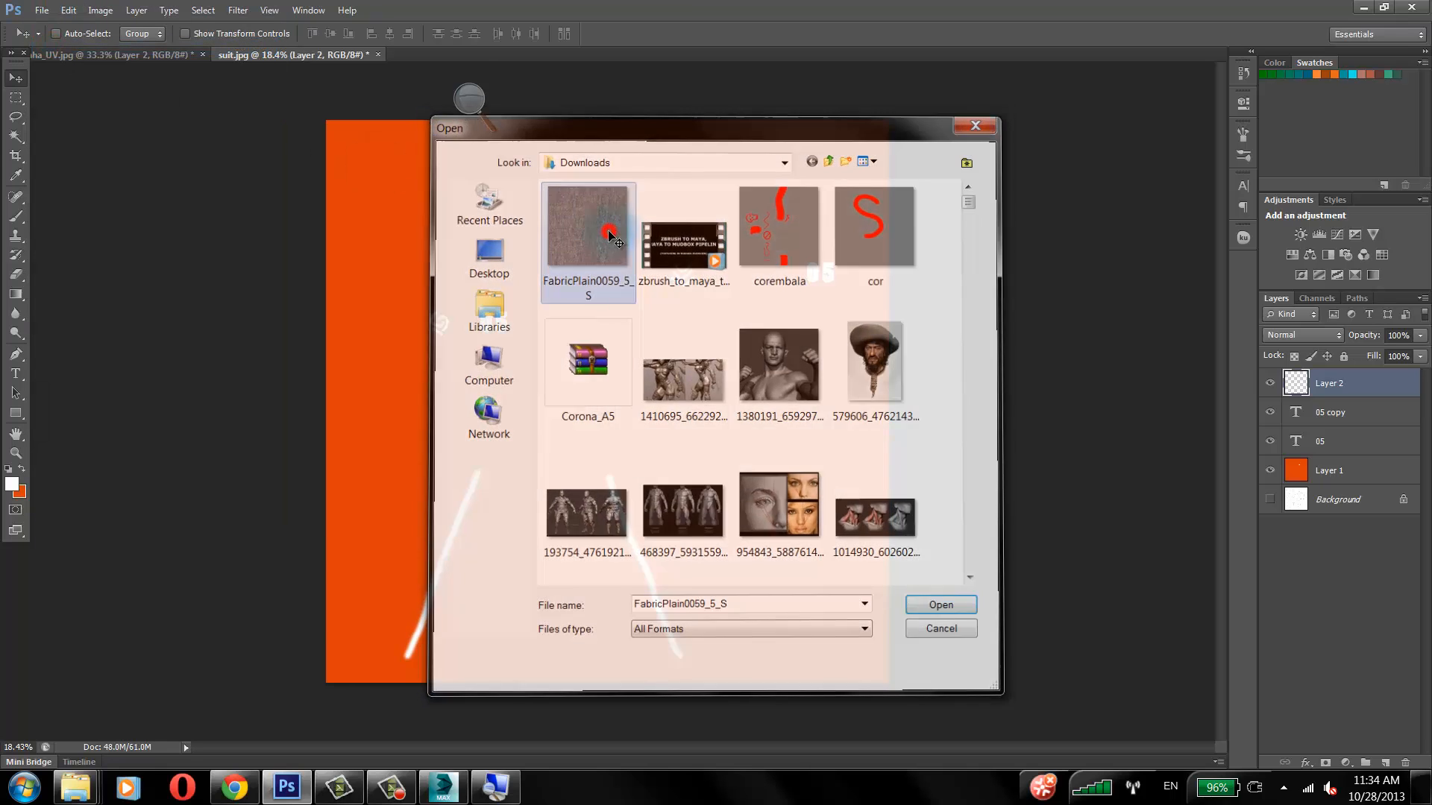
{"action": "double_click", "coordinate": [610, 237]}
{"action": "left_click", "coordinate": [68, 10]}
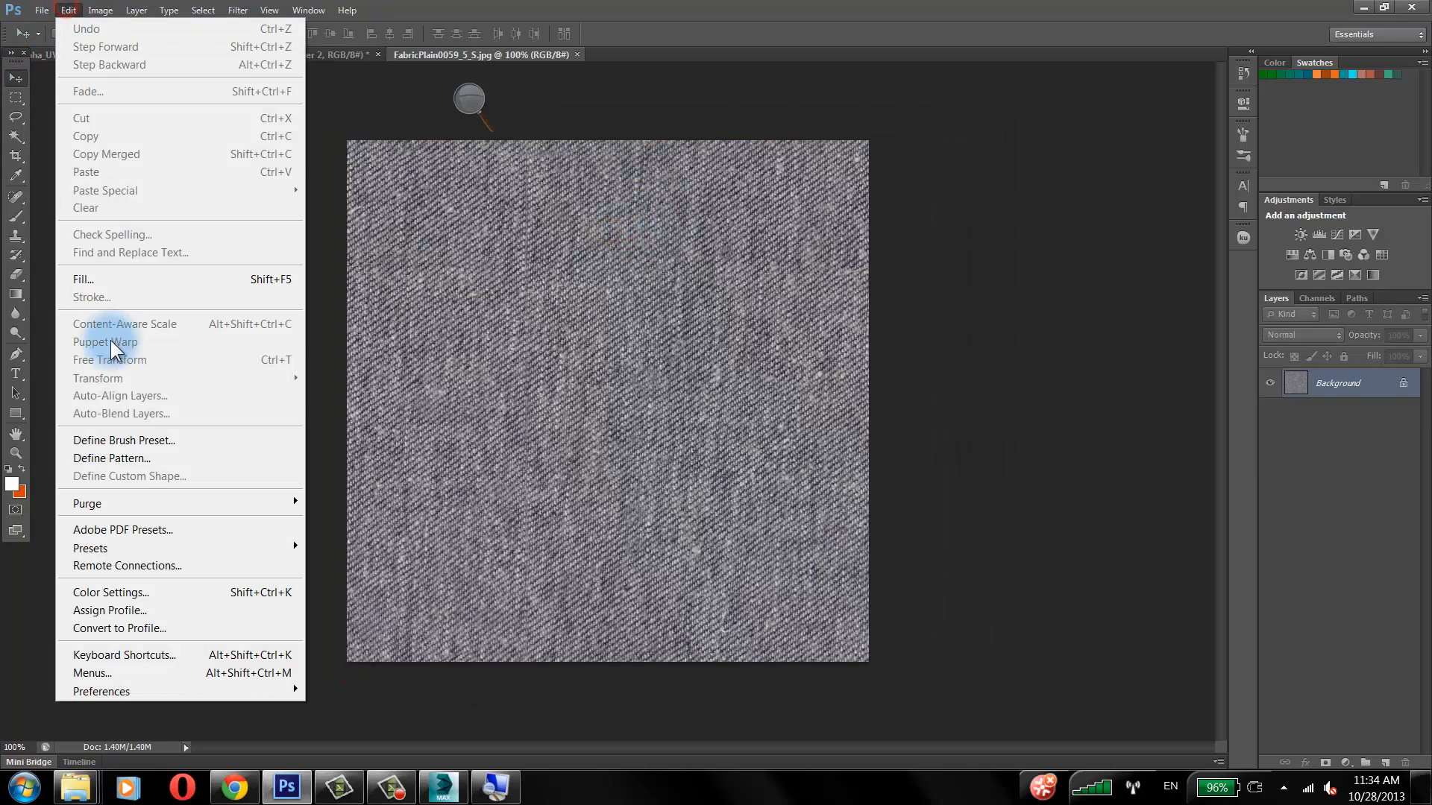
{"action": "left_click", "coordinate": [124, 458]}
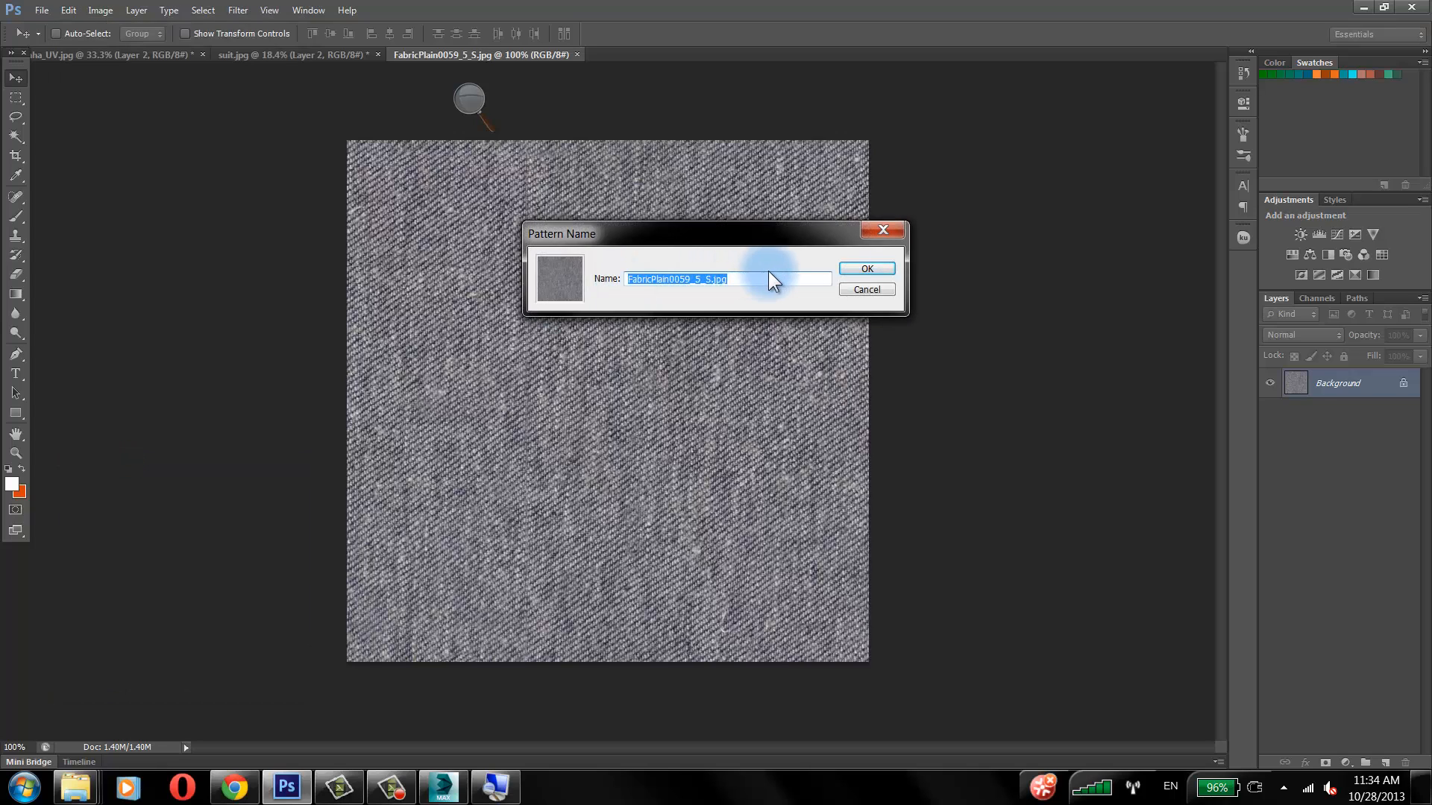
{"action": "left_click", "coordinate": [865, 269]}
{"action": "left_click", "coordinate": [291, 54]}
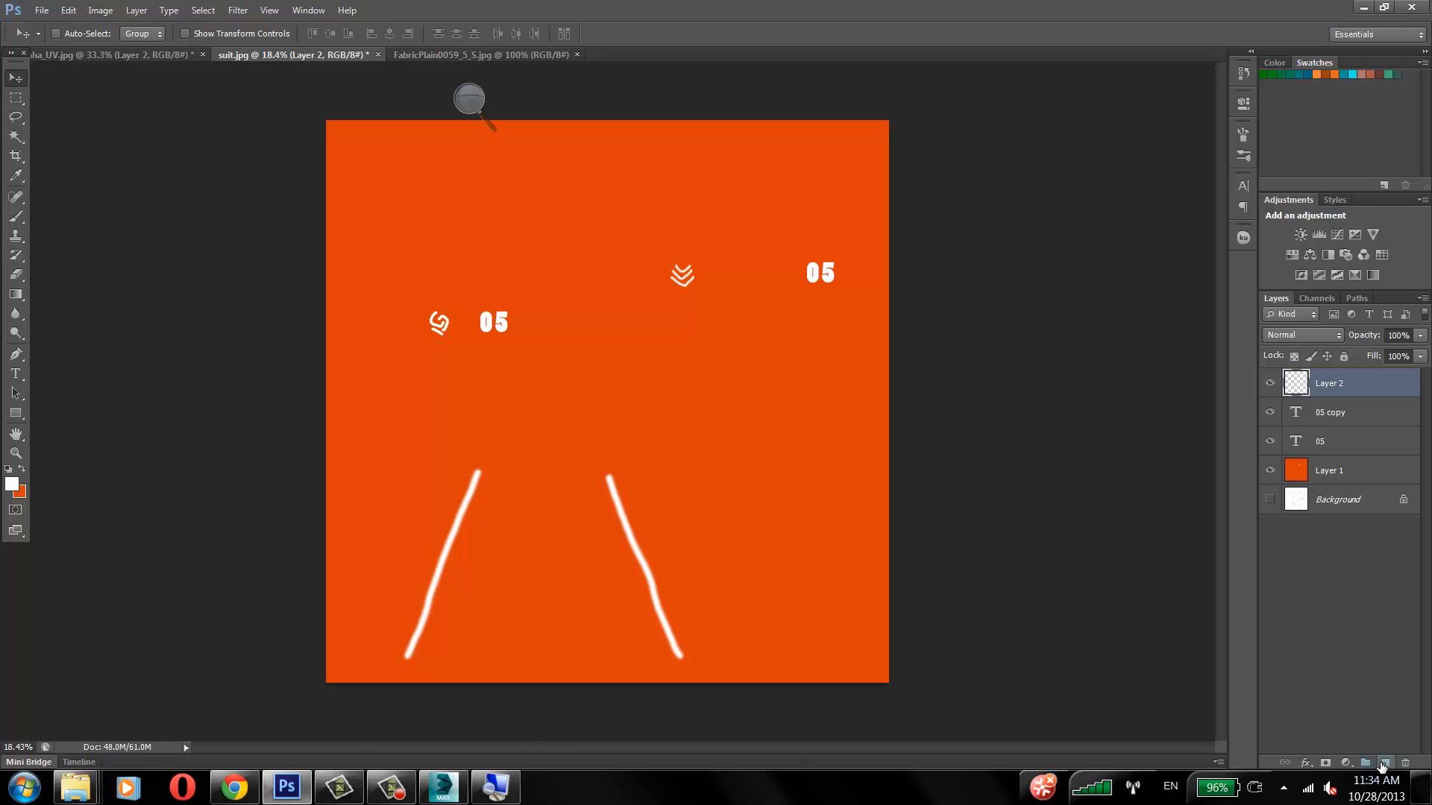
Step: Add a new layer directly beneath the orange Layer 1 and fill it with the custom fabric pattern at 100% opacity
{"action": "left_click", "coordinate": [1382, 766]}
{"action": "left_click_drag", "start_coordinate": [1372, 392], "coordinate": [1351, 505]}
{"action": "left_click", "coordinate": [68, 11]}
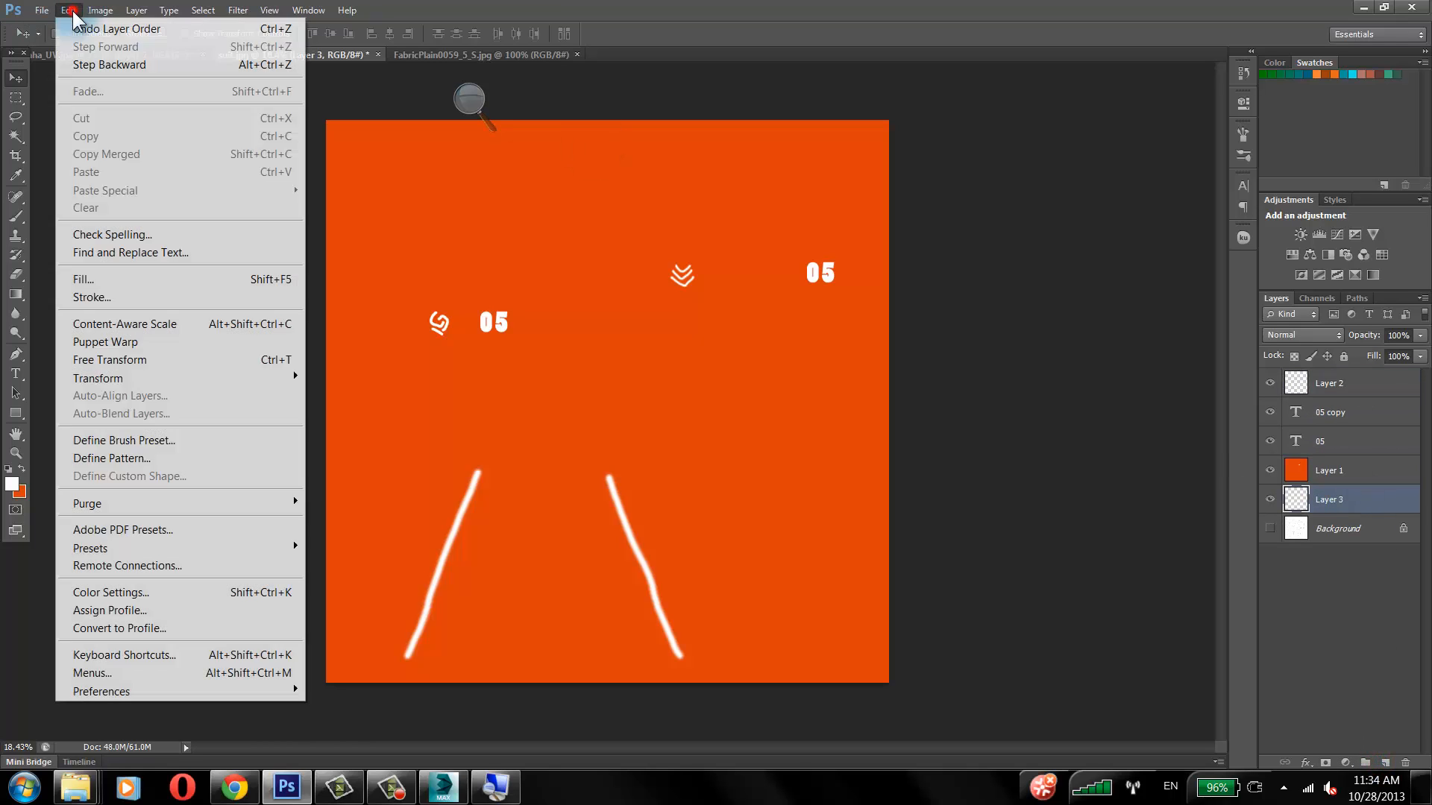
{"action": "left_click", "coordinate": [81, 277]}
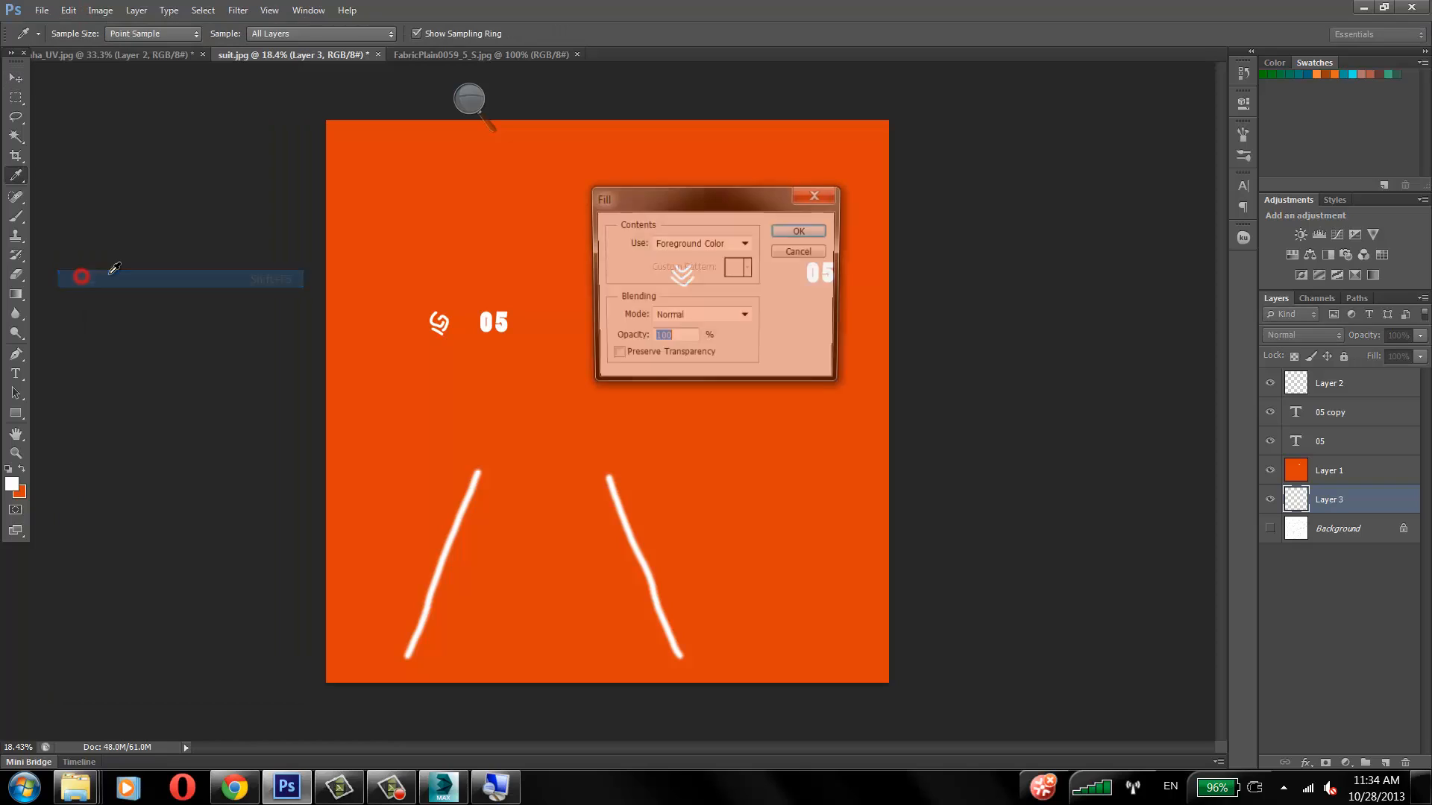
{"action": "left_click", "coordinate": [685, 240]}
{"action": "left_click", "coordinate": [669, 334]}
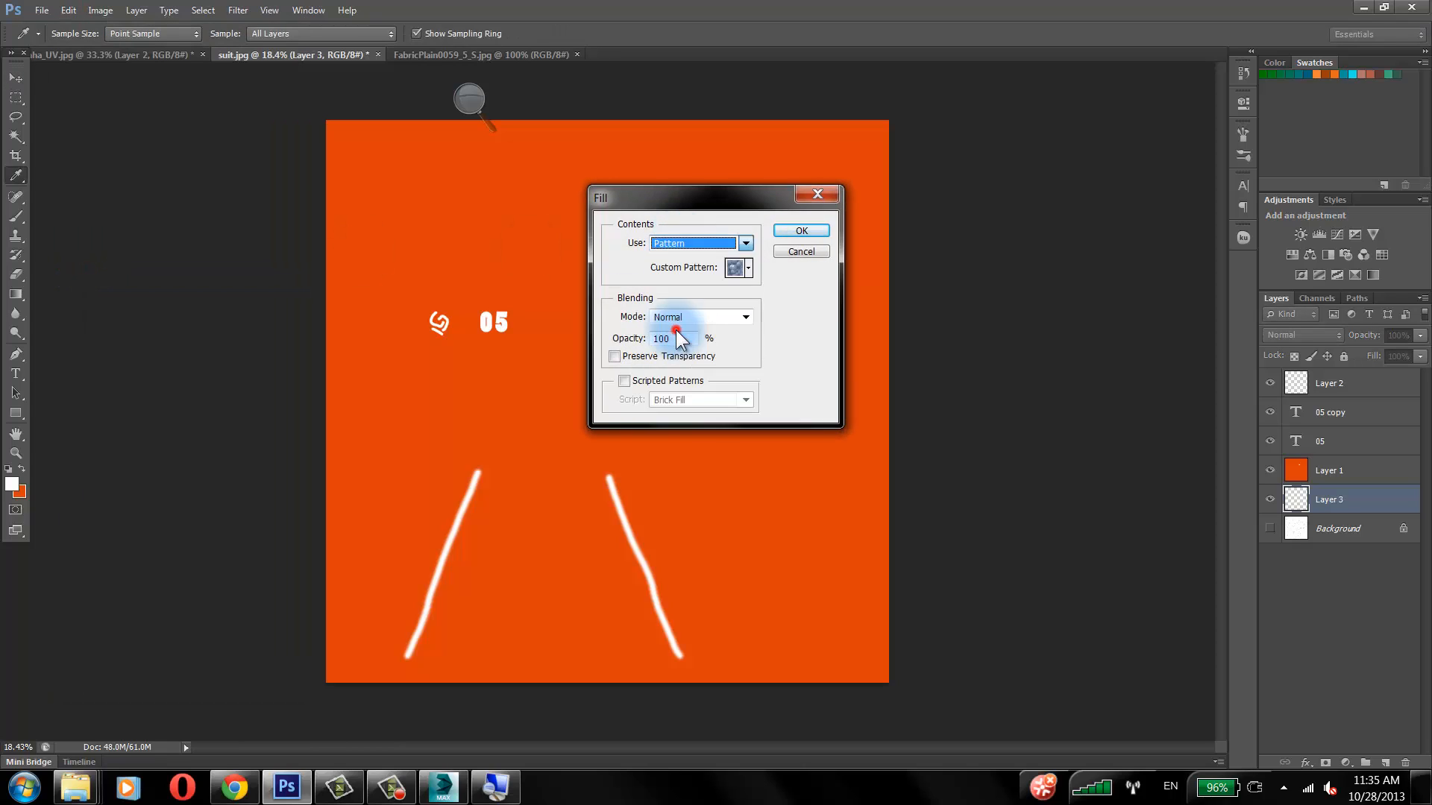
{"action": "left_click", "coordinate": [746, 267]}
{"action": "left_click", "coordinate": [793, 301]}
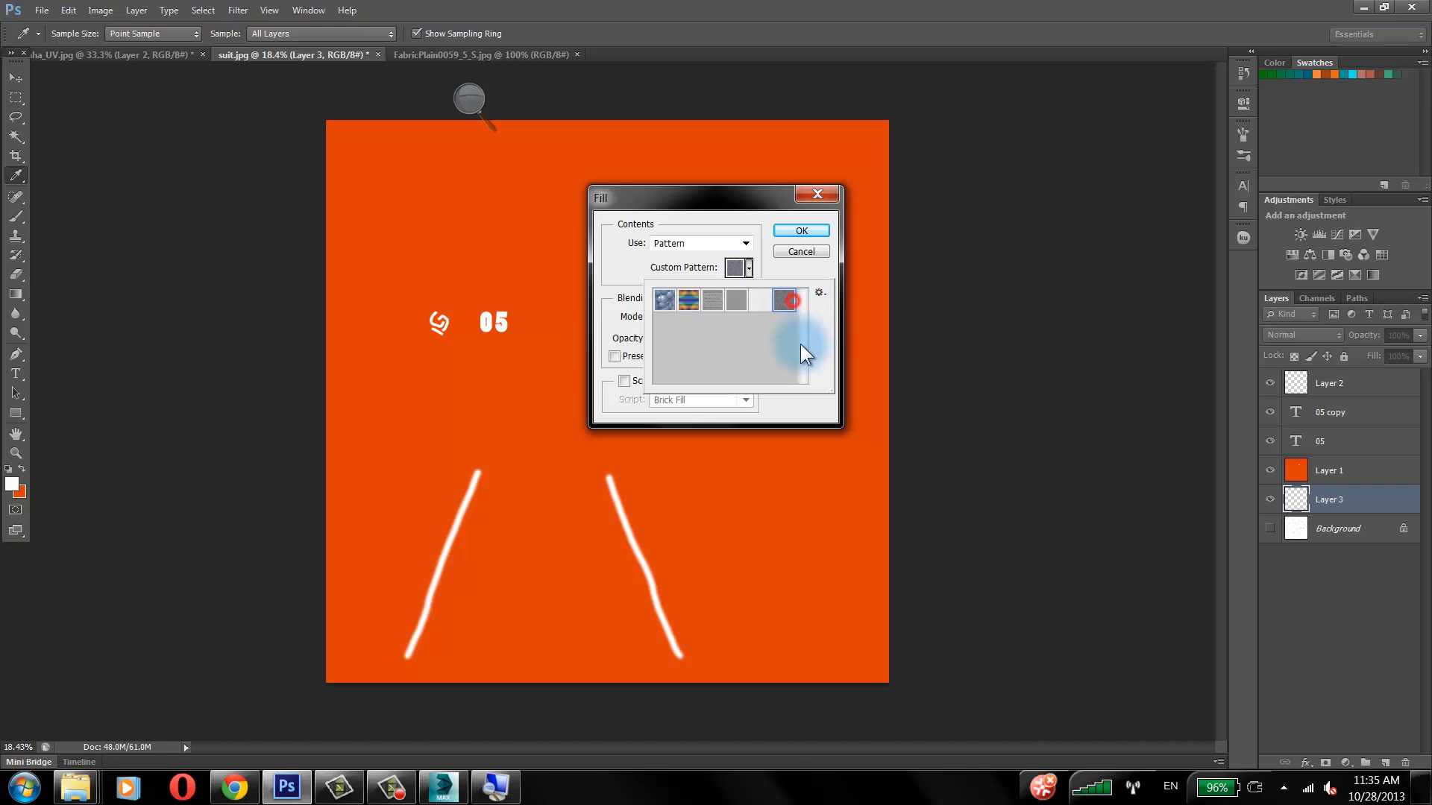
{"action": "left_click", "coordinate": [812, 239]}
{"action": "left_click", "coordinate": [812, 236]}
{"action": "key", "text": "v"}
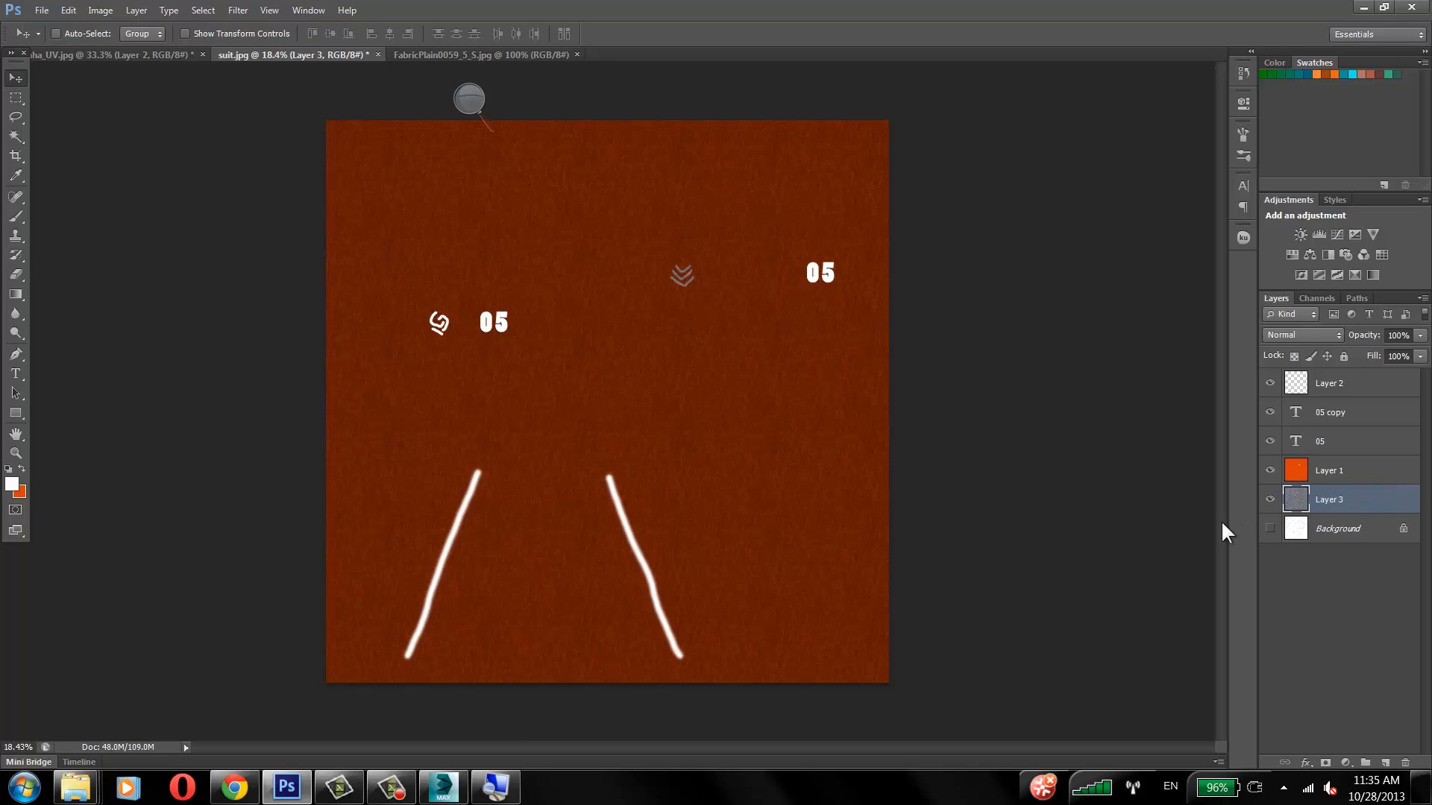
Step: Invert the fabric layer and adjust its Levels to input values 25, 2.25 and 193
{"action": "key", "text": "ctrl+i"}
{"action": "left_click", "coordinate": [21, 452]}
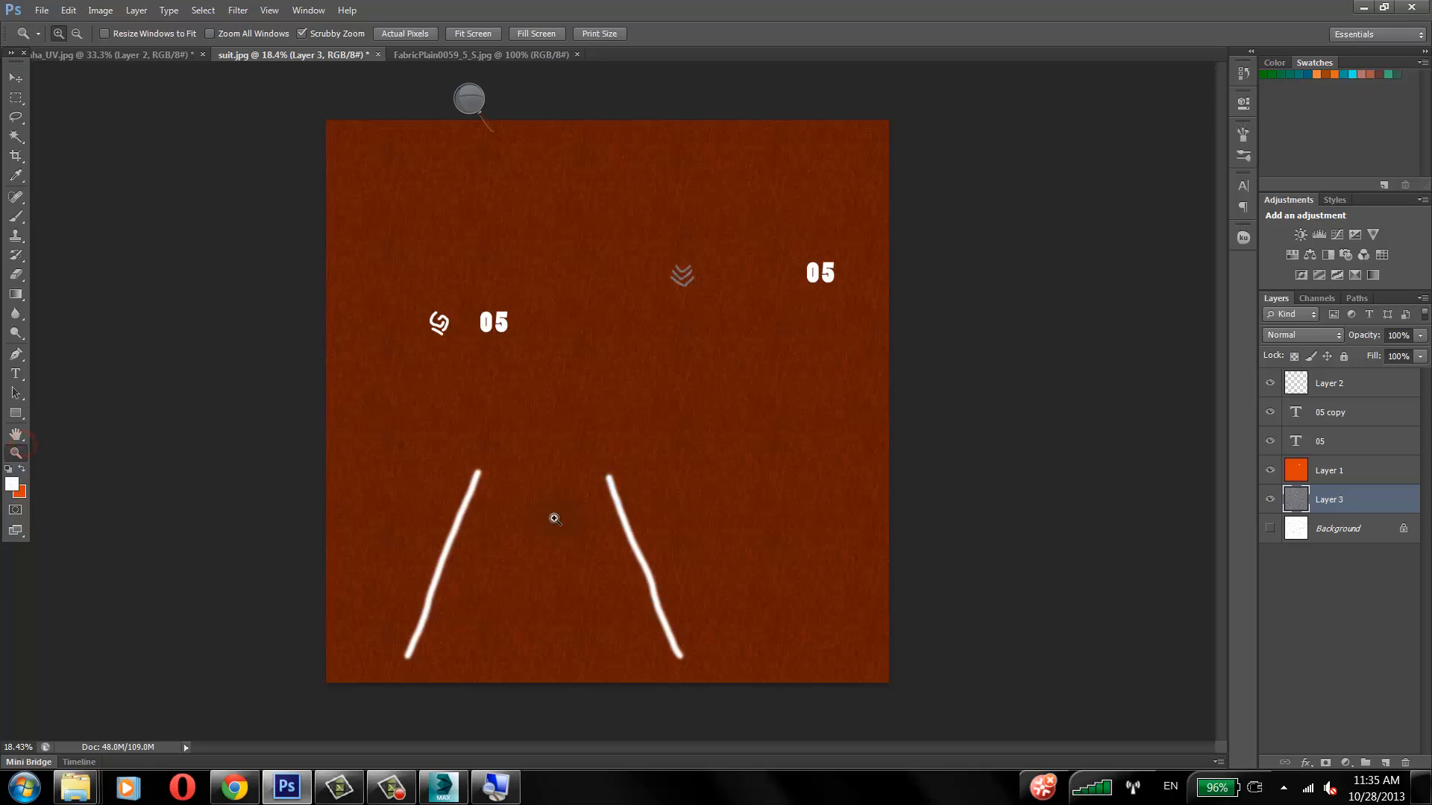
{"action": "left_click_drag", "start_coordinate": [555, 519], "coordinate": [647, 429]}
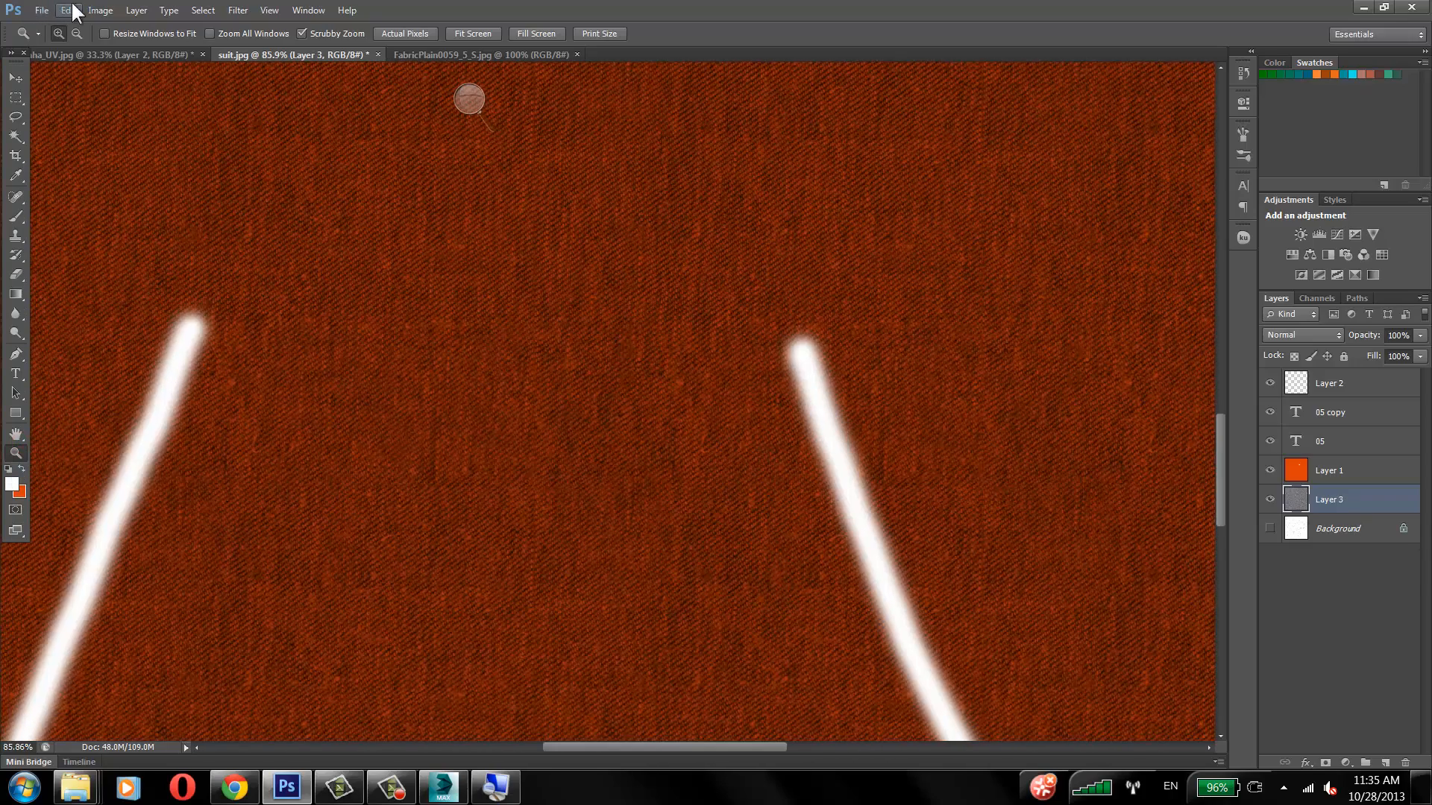
{"action": "left_click", "coordinate": [100, 10]}
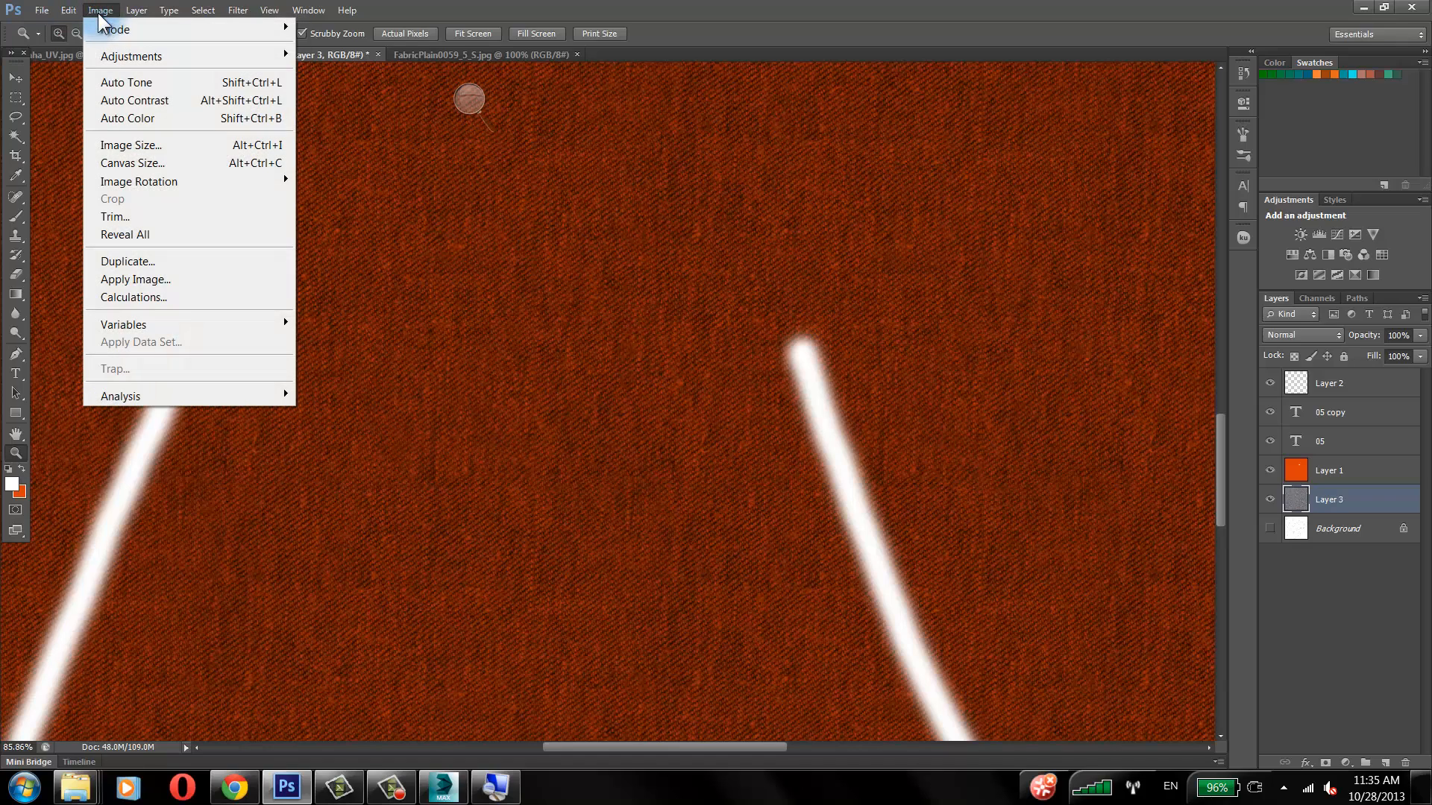
{"action": "mouse_move", "coordinate": [120, 56]}
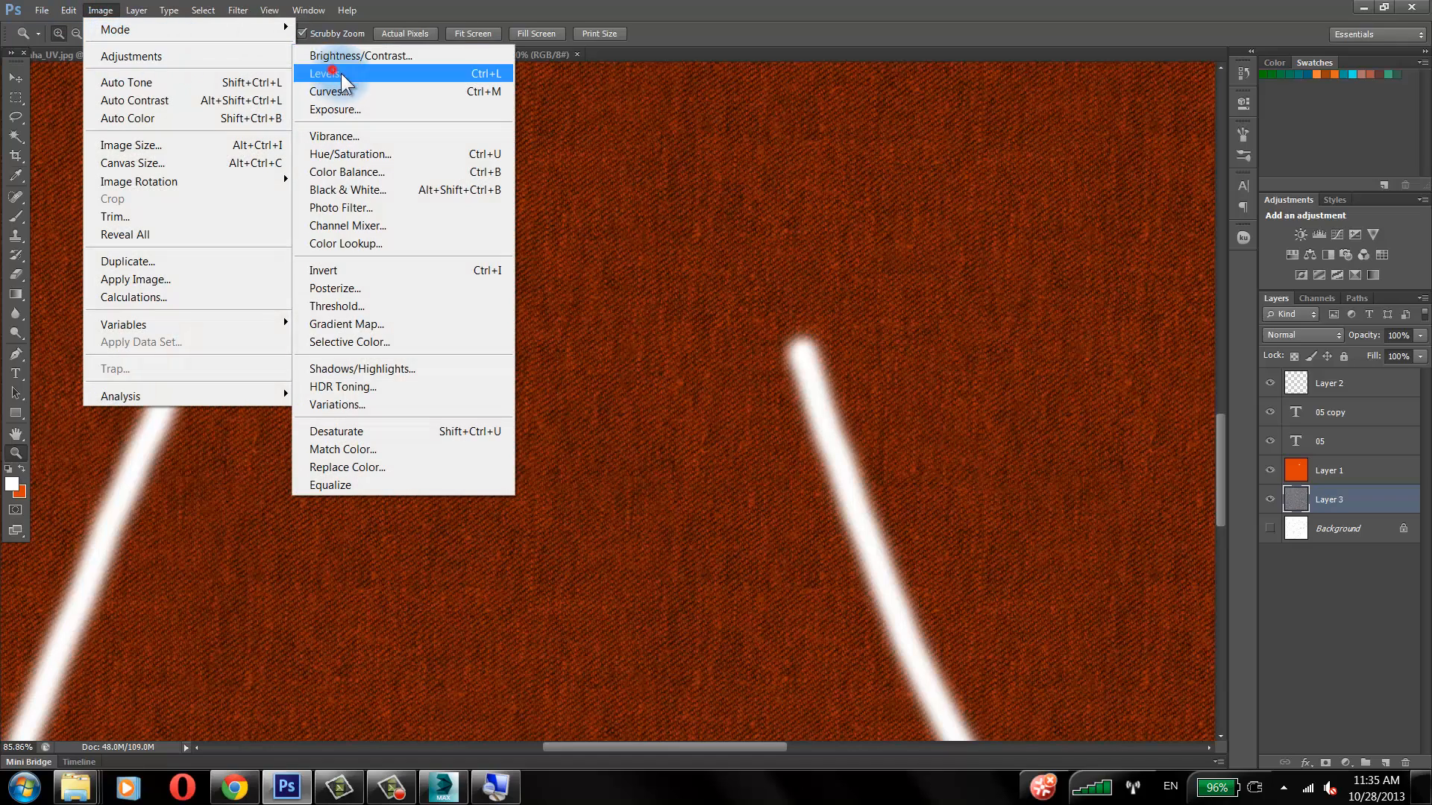
{"action": "left_click", "coordinate": [341, 75]}
{"action": "left_click_drag", "start_coordinate": [773, 337], "coordinate": [632, 338]}
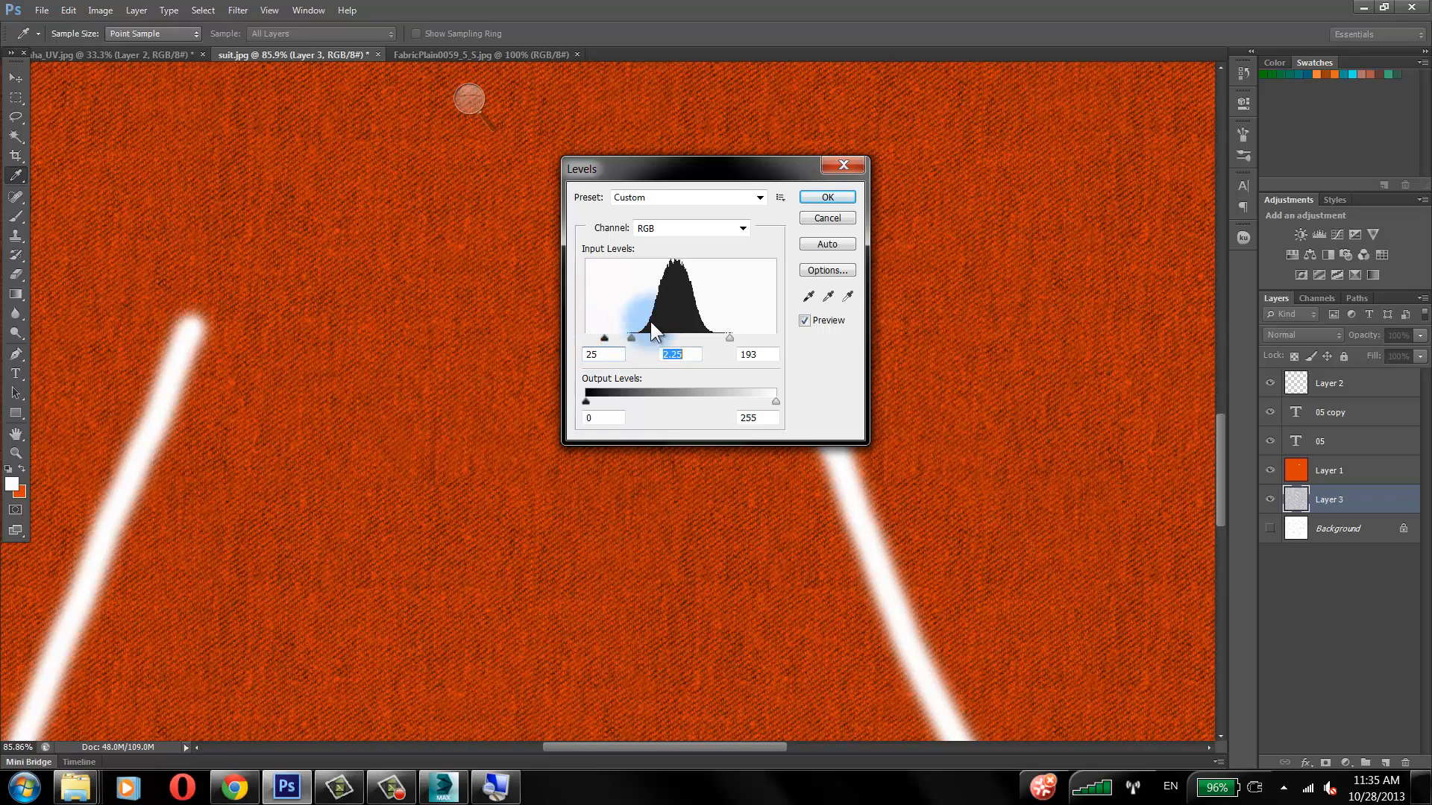
{"action": "left_click", "coordinate": [826, 198]}
{"action": "key", "text": "z"}
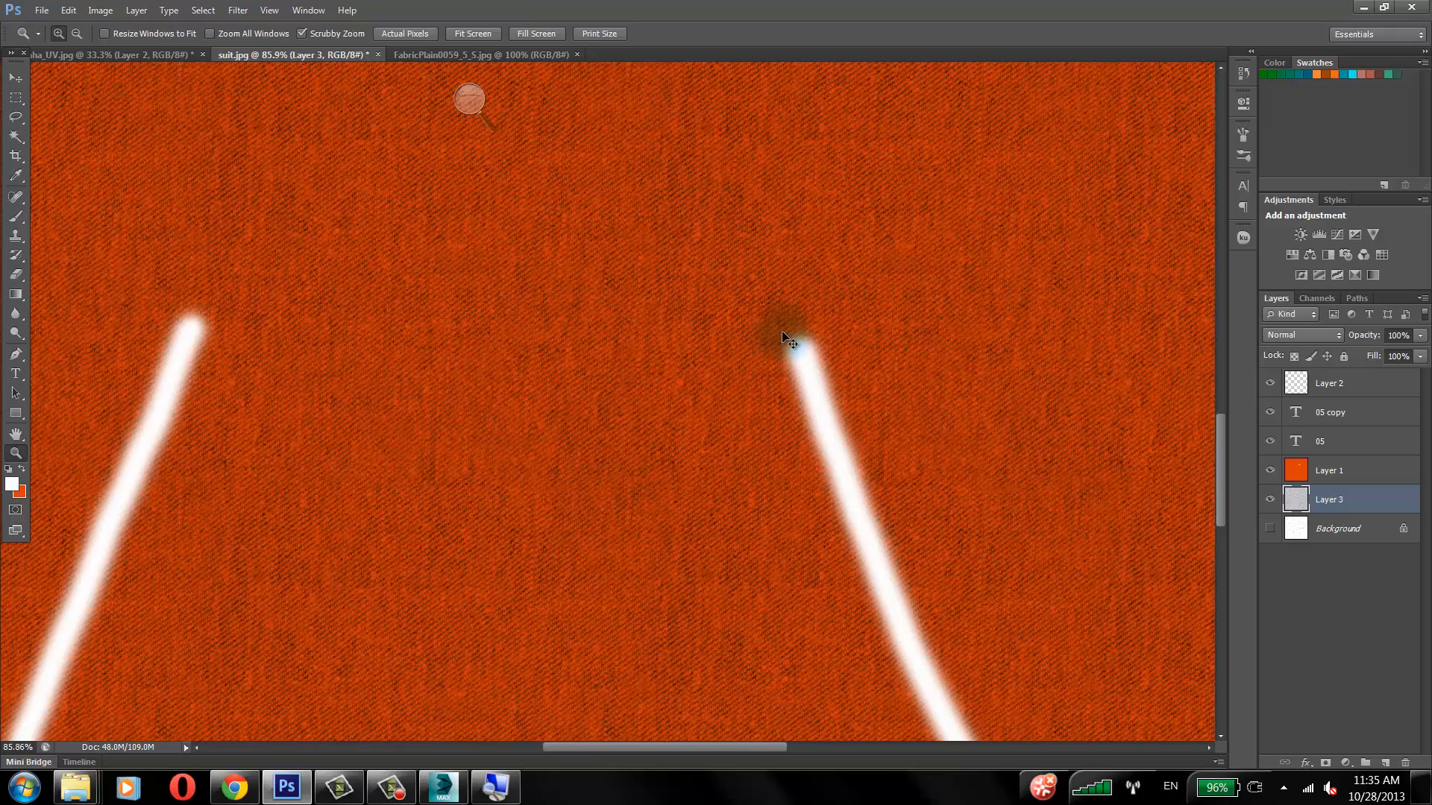
{"action": "key", "text": "ctrl+i"}
{"action": "key", "text": "ctrl+i"}
Step: Try Overlay and Color Burn blending and a different opacity on the orange Layer 1, returning it to Multiply at 100%
{"action": "left_click_drag", "start_coordinate": [516, 423], "coordinate": [519, 425], "text": "alt"}
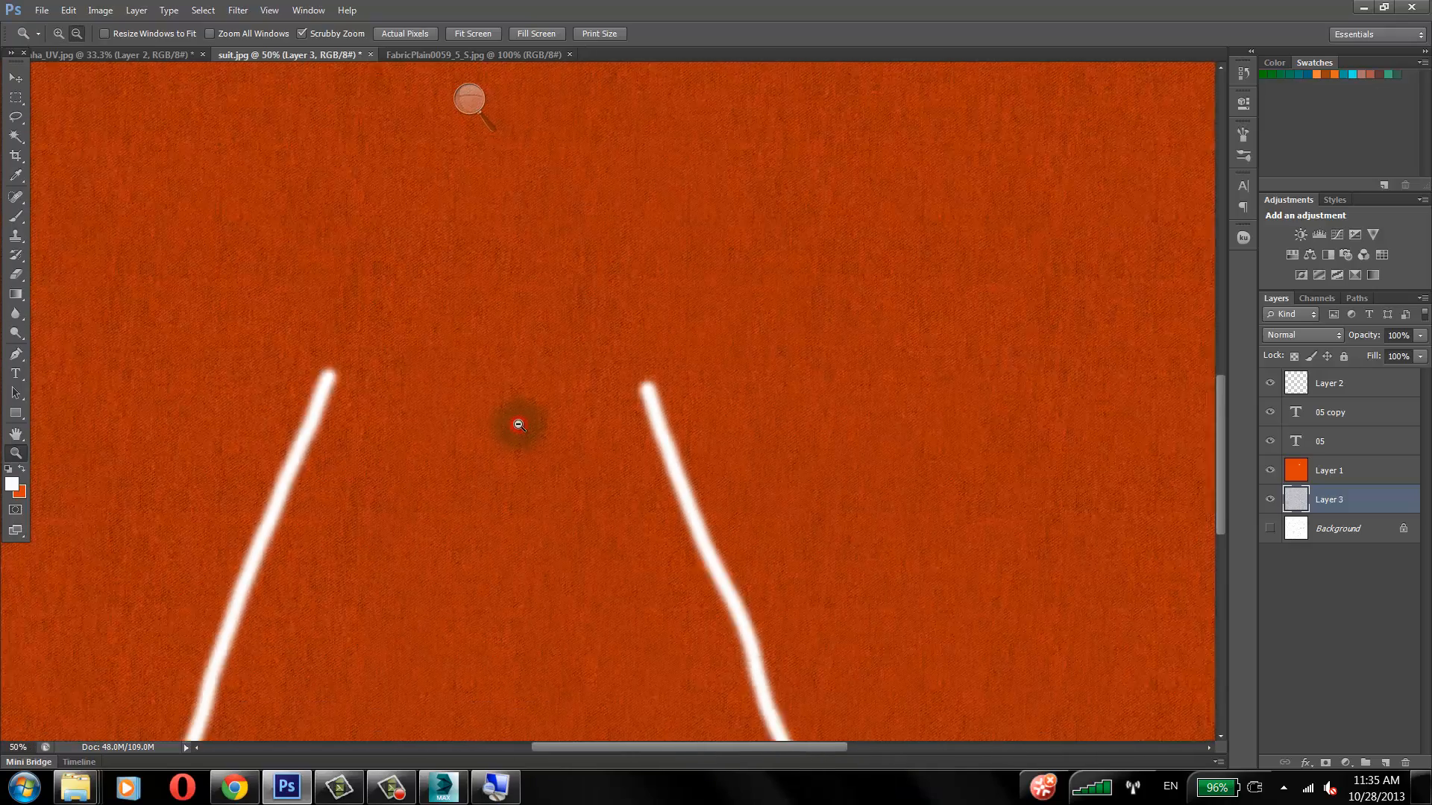
{"action": "left_click", "coordinate": [519, 425], "text": "alt"}
{"action": "left_click", "coordinate": [519, 425], "text": "alt"}
{"action": "left_click", "coordinate": [1353, 473]}
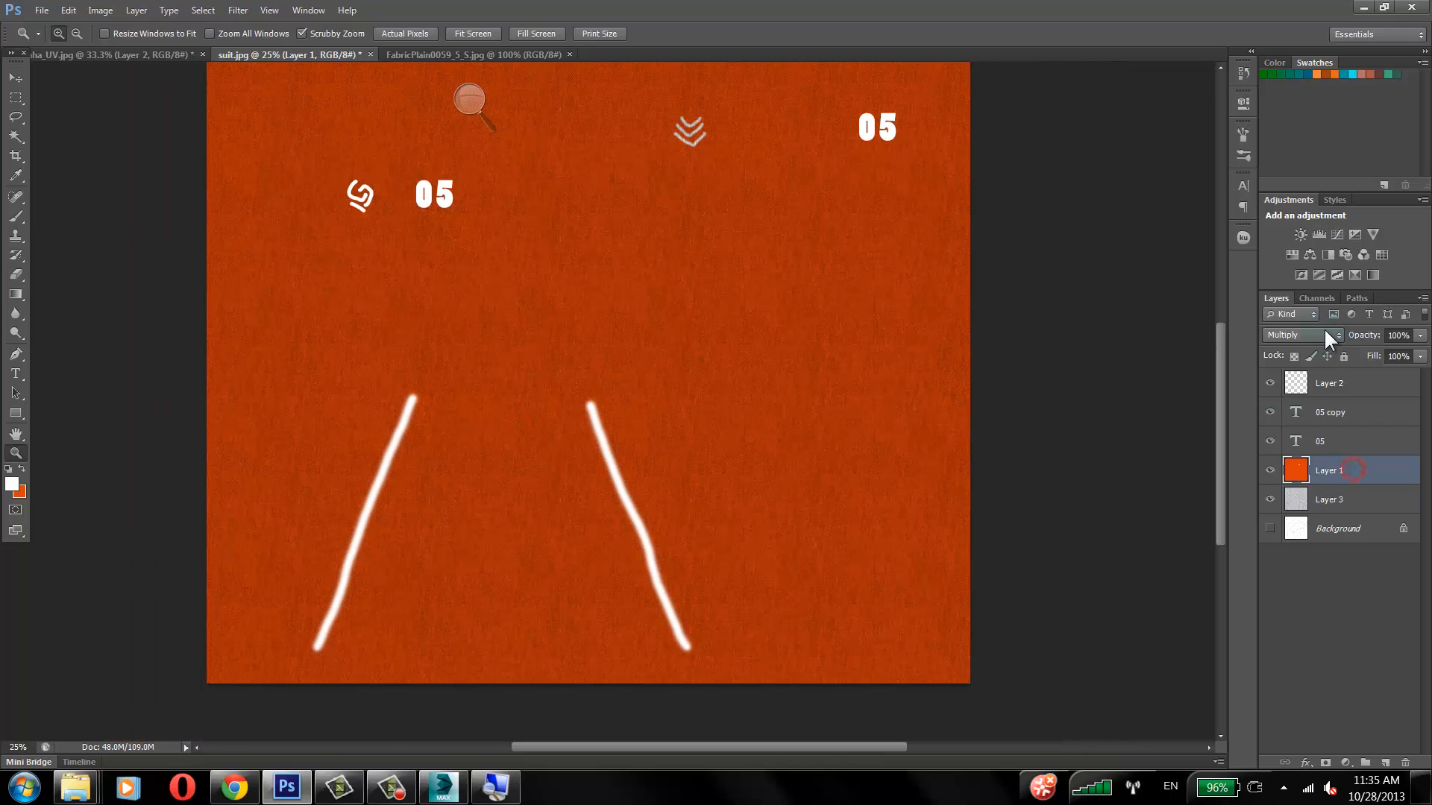
{"action": "left_click", "coordinate": [1325, 332]}
{"action": "left_click", "coordinate": [1290, 228]}
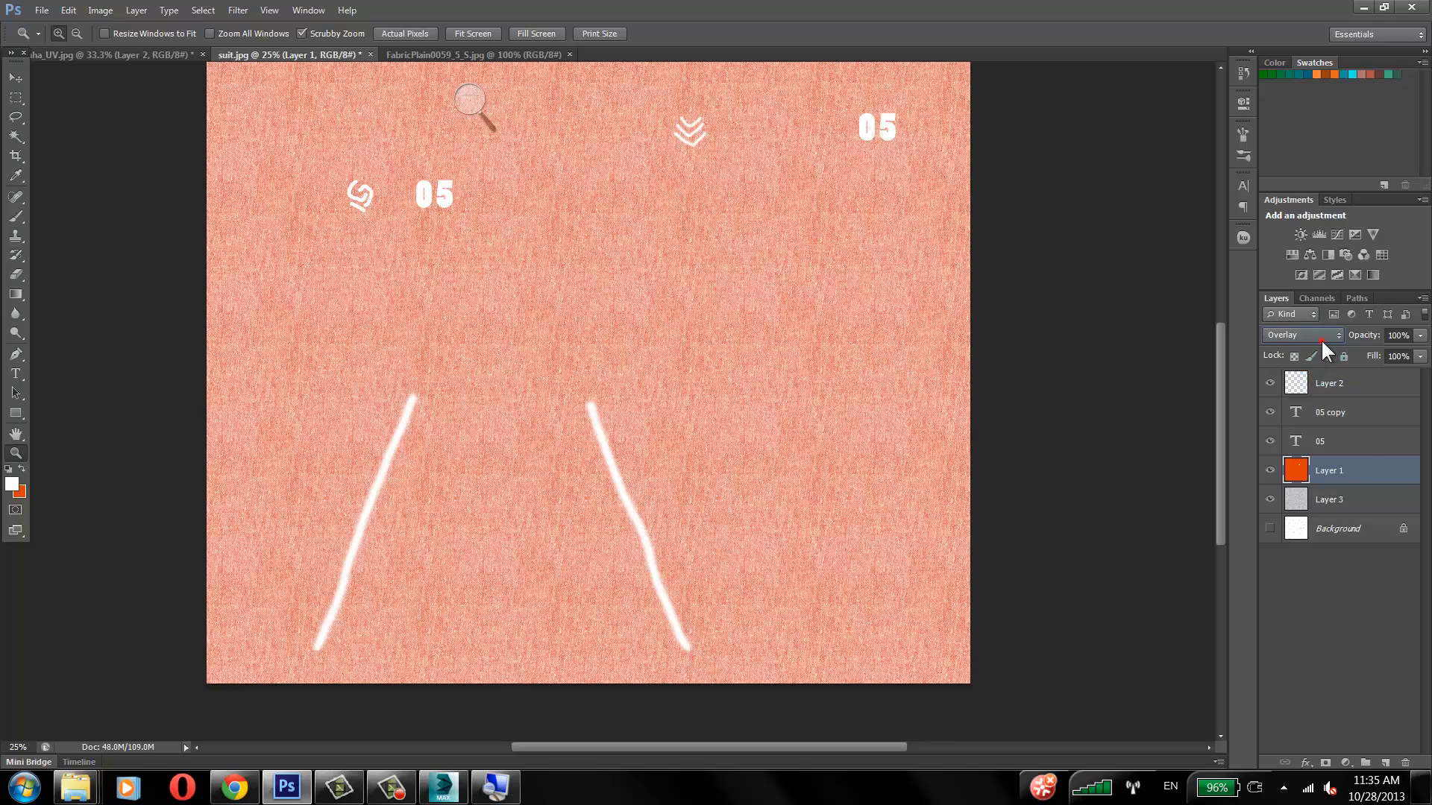
{"action": "left_click", "coordinate": [1322, 337]}
{"action": "left_click", "coordinate": [1281, 82]}
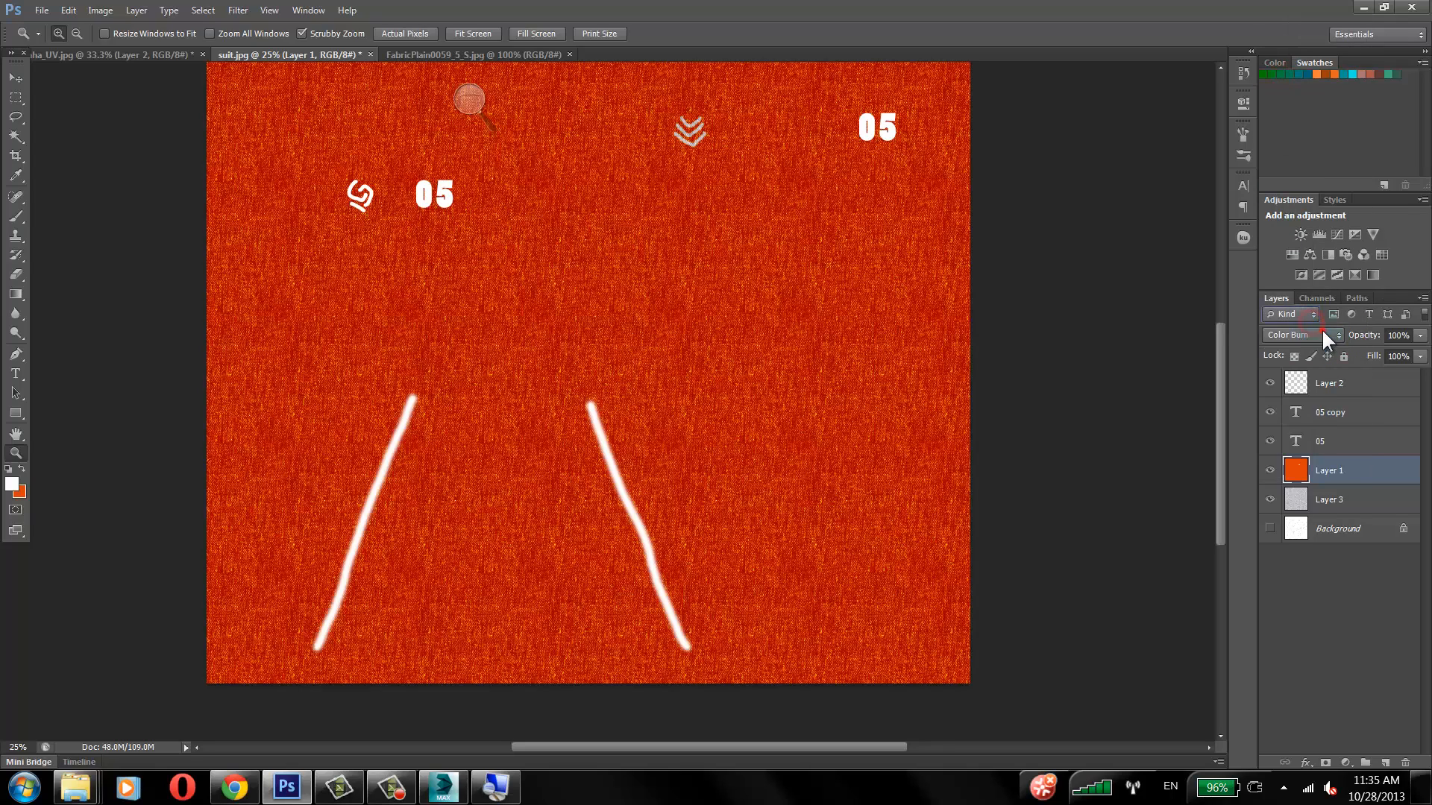
{"action": "left_click", "coordinate": [1318, 335]}
{"action": "left_click", "coordinate": [1284, 67]}
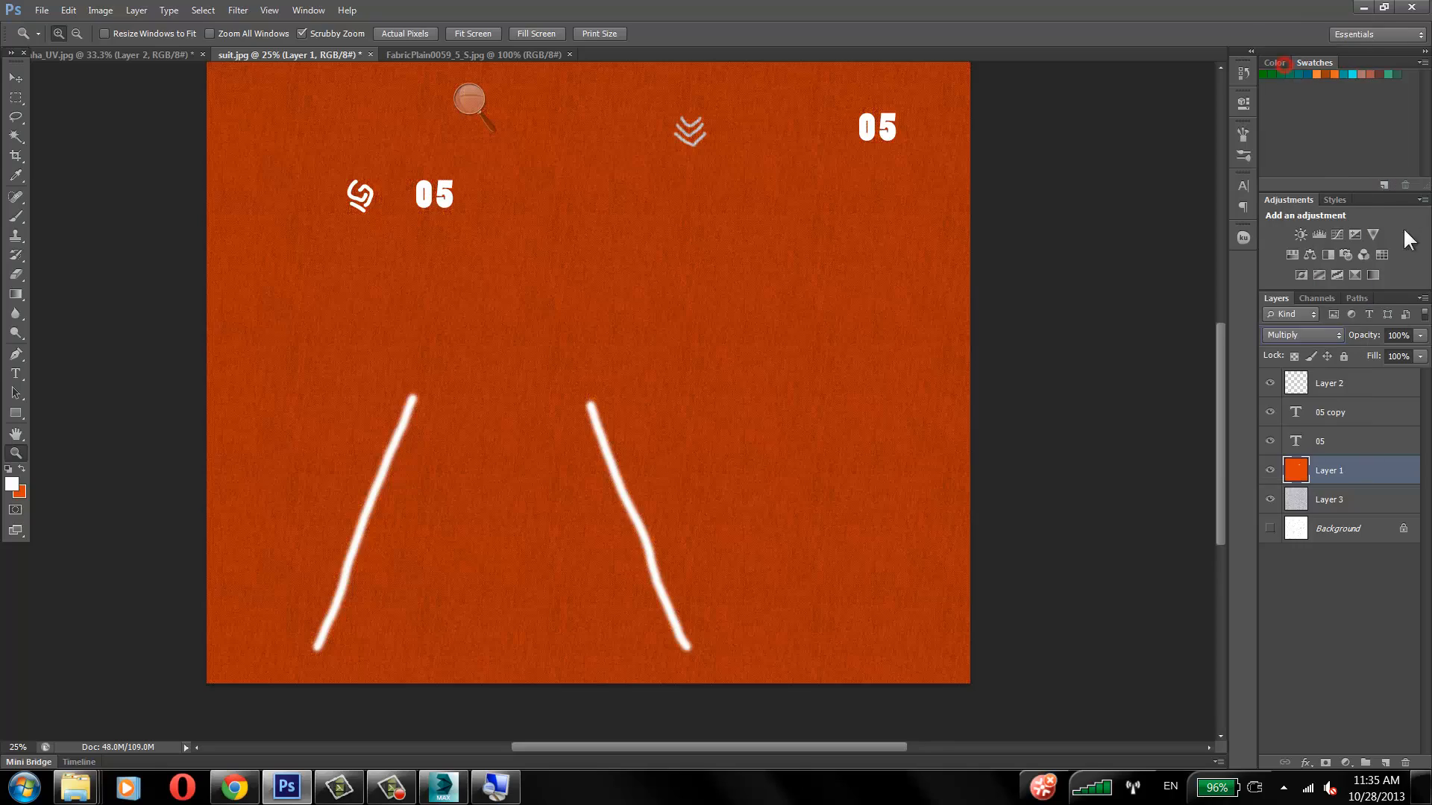
{"action": "left_click", "coordinate": [1418, 335]}
{"action": "left_click_drag", "start_coordinate": [1388, 353], "coordinate": [1414, 353]}
Step: Lower the opacity of the fabric Layer 3 to 37%
{"action": "left_click", "coordinate": [1350, 505]}
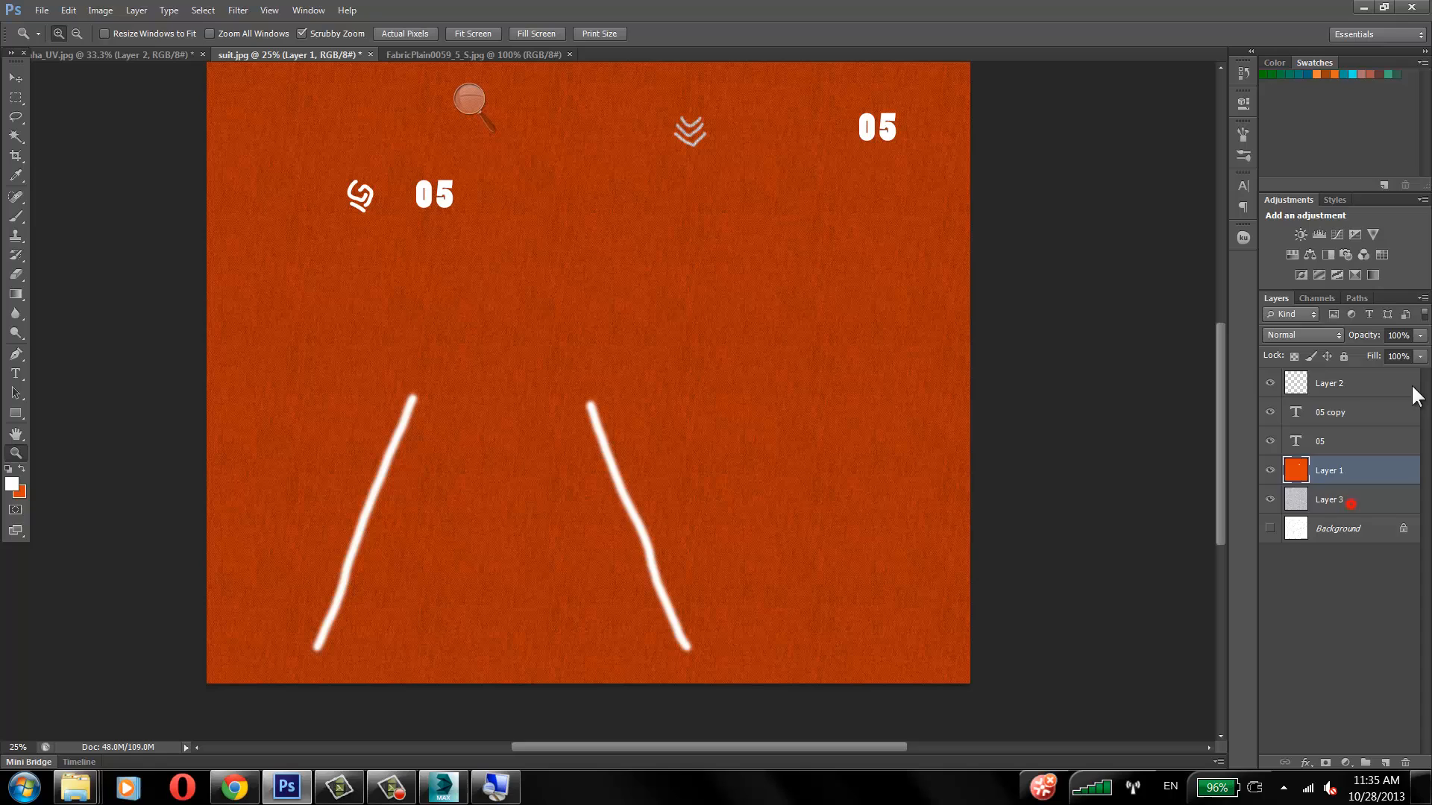
{"action": "left_click", "coordinate": [1421, 335]}
{"action": "left_click_drag", "start_coordinate": [1395, 353], "coordinate": [1371, 355]}
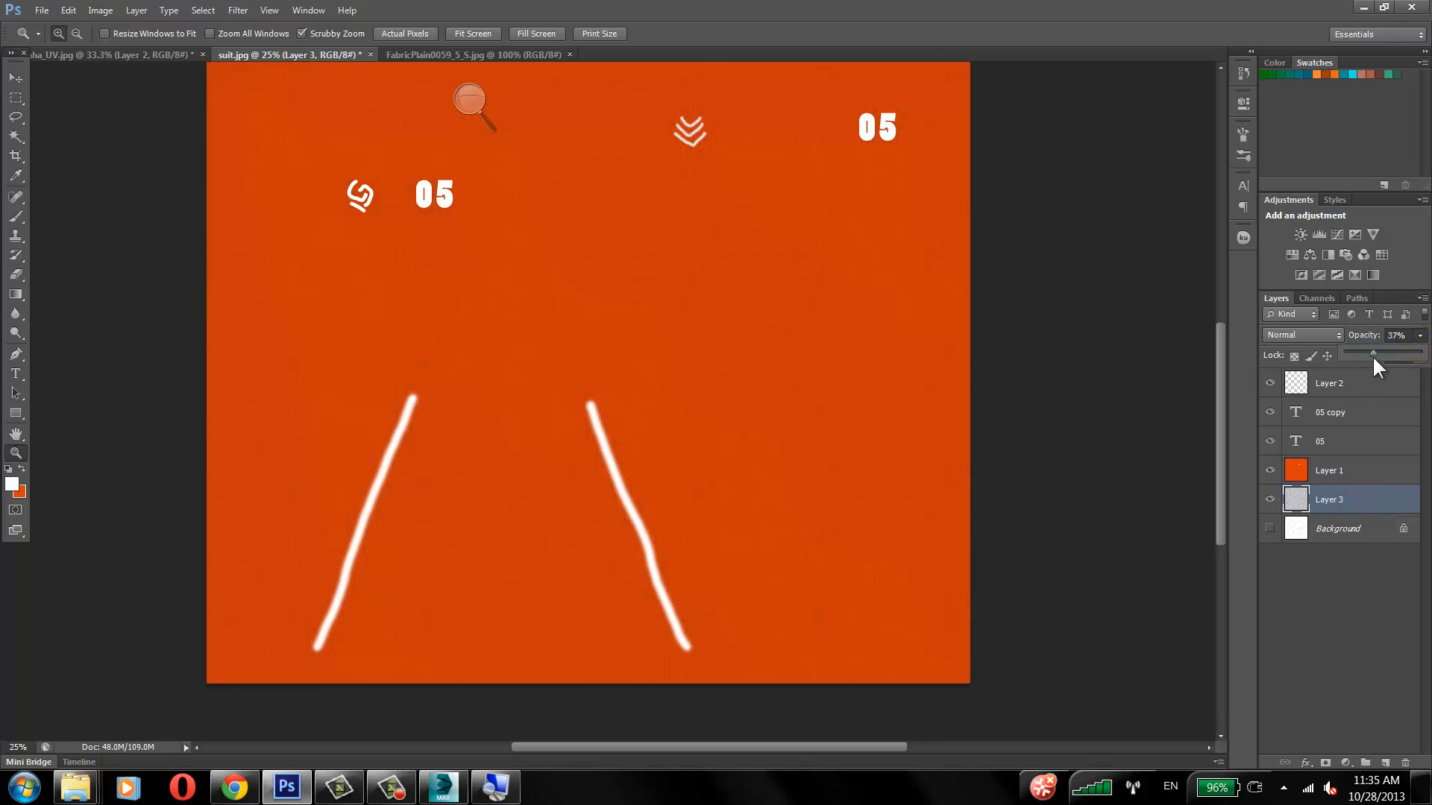
{"action": "left_click_drag", "start_coordinate": [495, 455], "coordinate": [807, 411]}
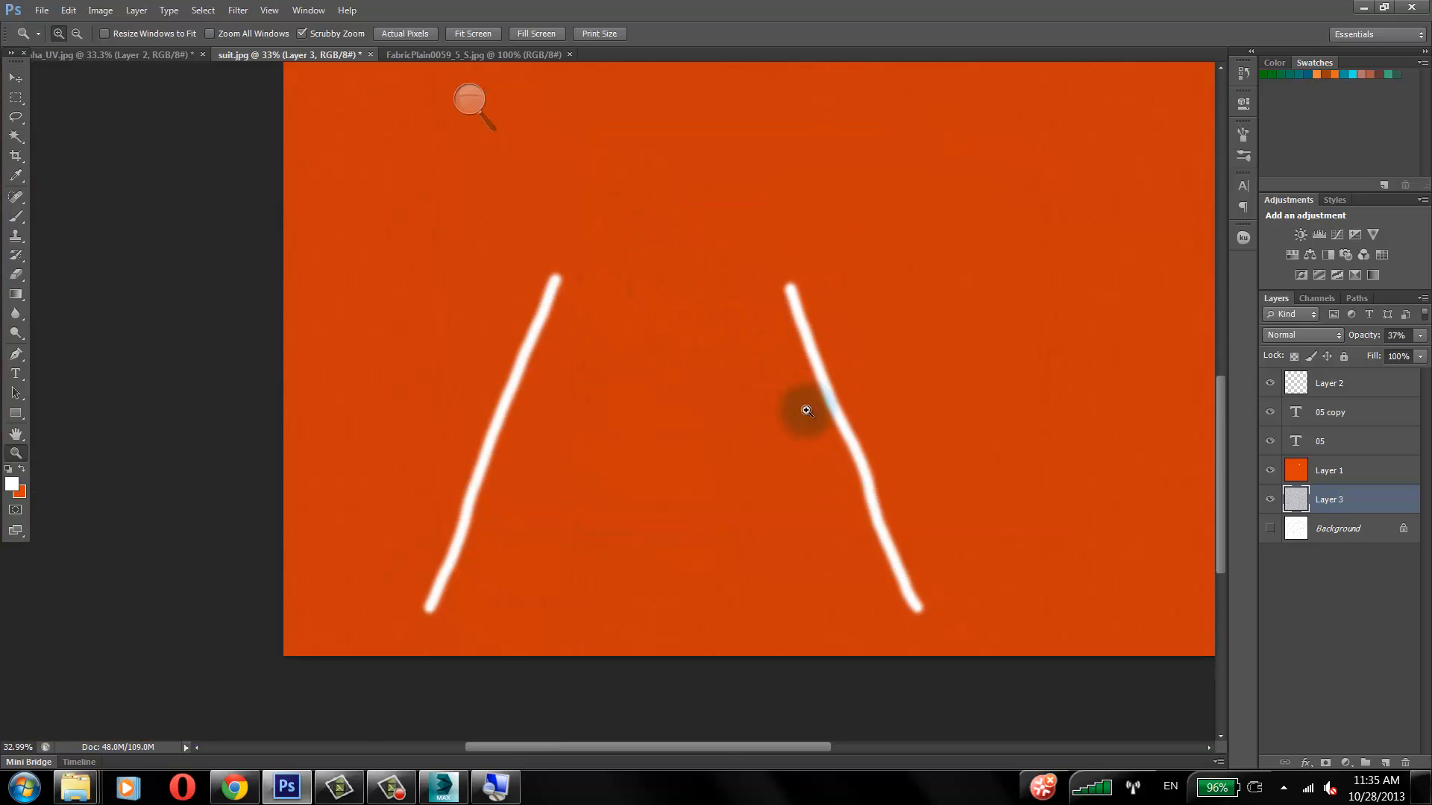
Step: Try Overlay and Multiply blending on Layer 2 and both 05 text layers together, returning them to Normal
{"action": "left_click", "coordinate": [1338, 441]}
{"action": "left_click", "coordinate": [1347, 420], "text": "ctrl"}
{"action": "left_click", "coordinate": [1340, 385], "text": "ctrl"}
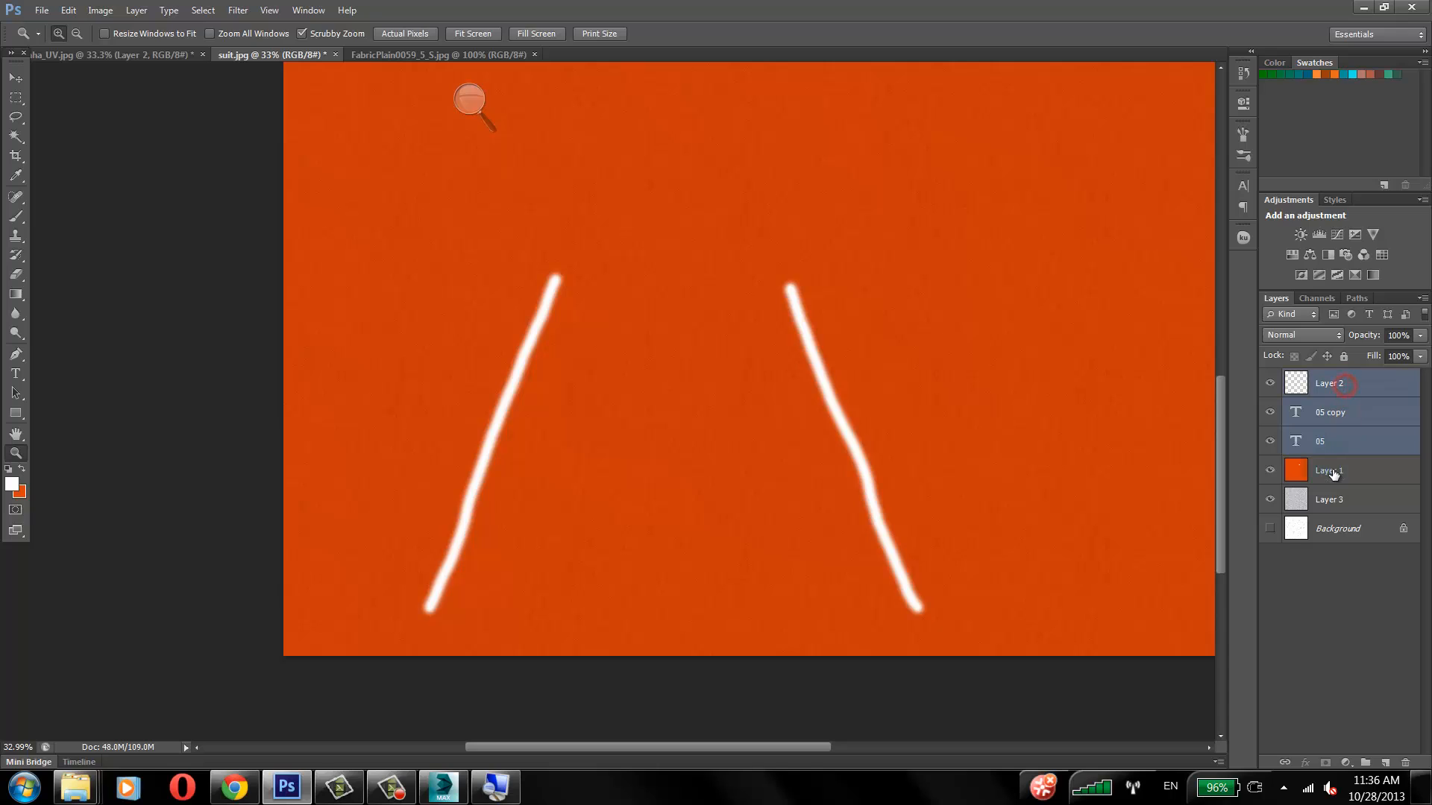
{"action": "left_click", "coordinate": [1332, 472], "text": "ctrl"}
{"action": "left_click", "coordinate": [1336, 464], "text": "ctrl"}
{"action": "left_click", "coordinate": [1313, 334]}
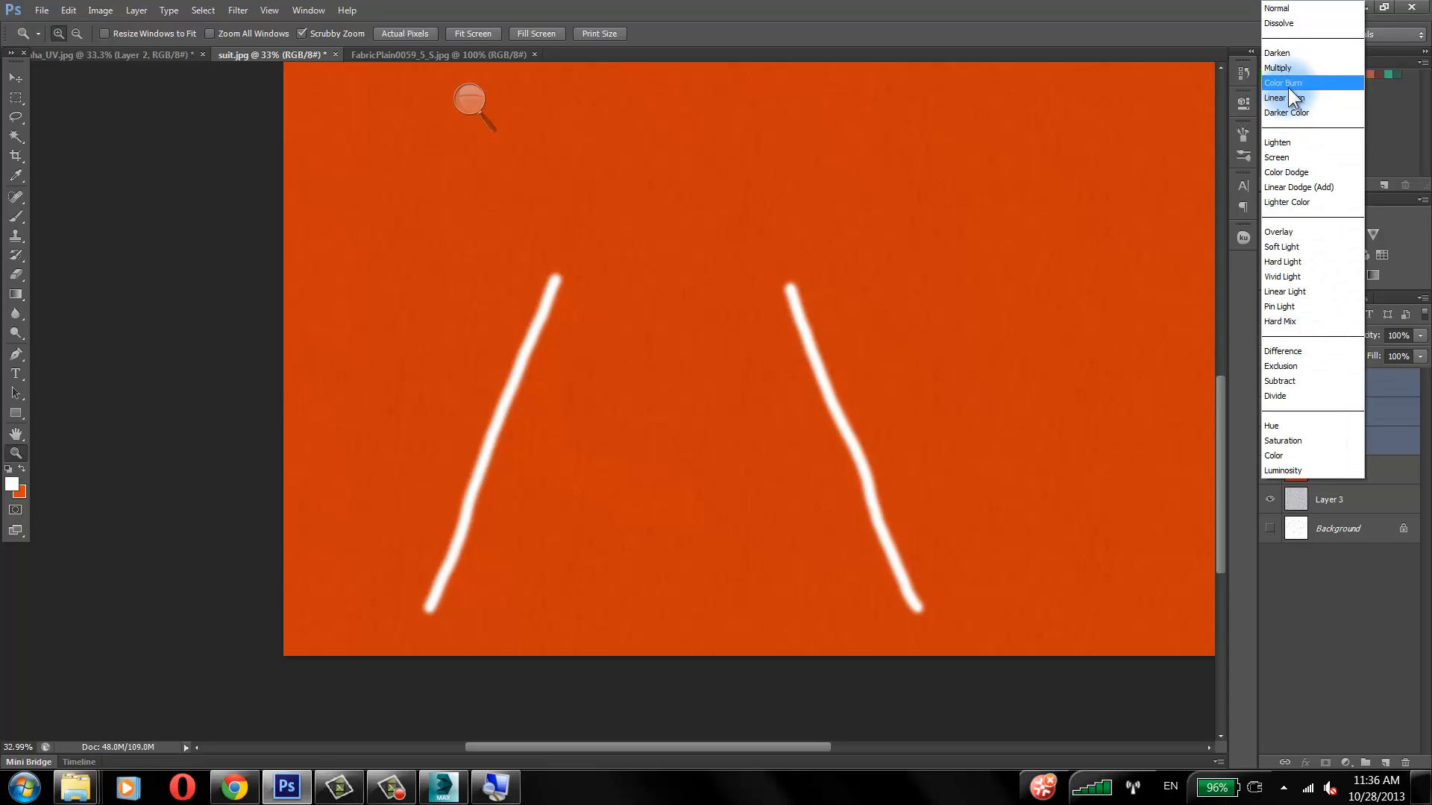
{"action": "left_click", "coordinate": [1287, 231]}
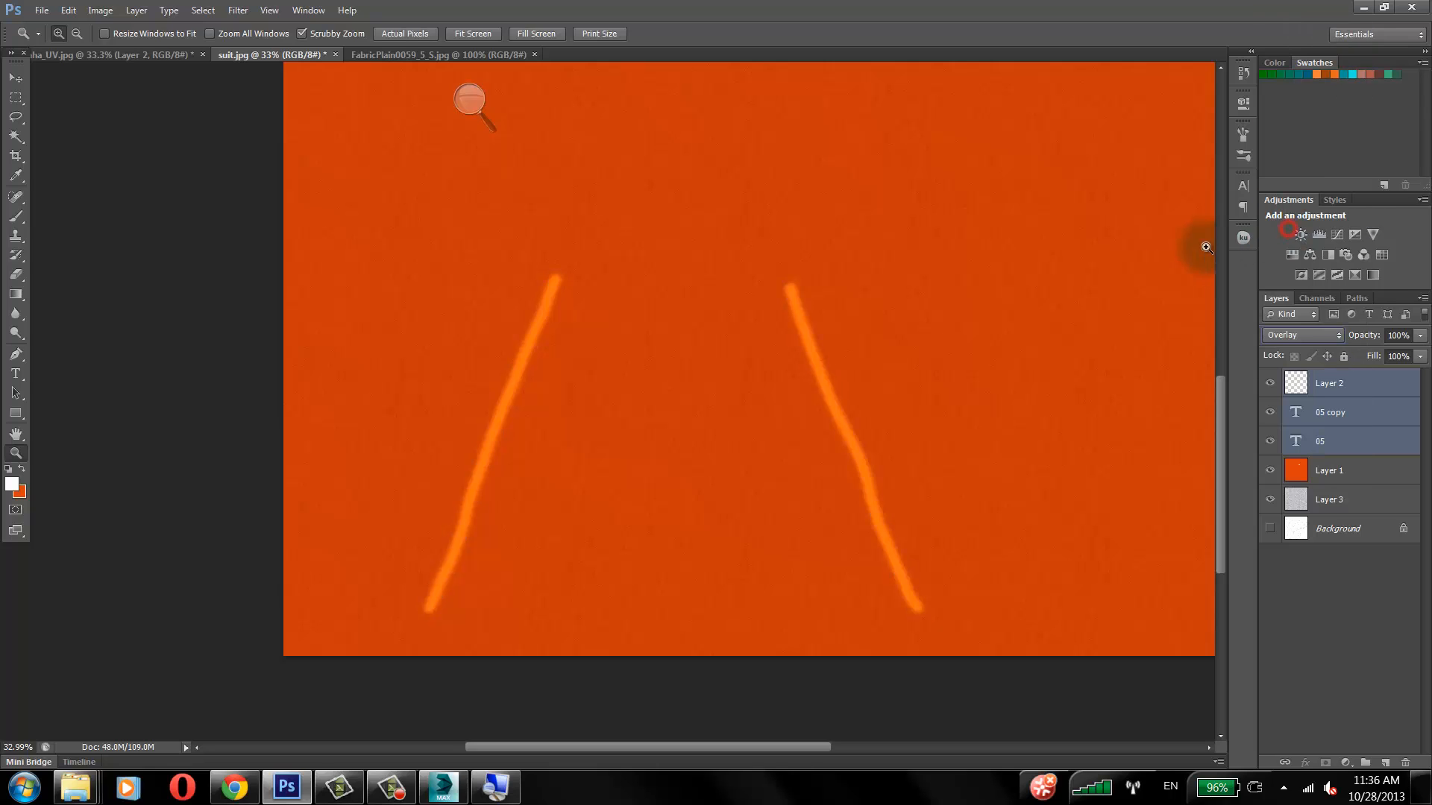
{"action": "left_click", "coordinate": [1308, 335]}
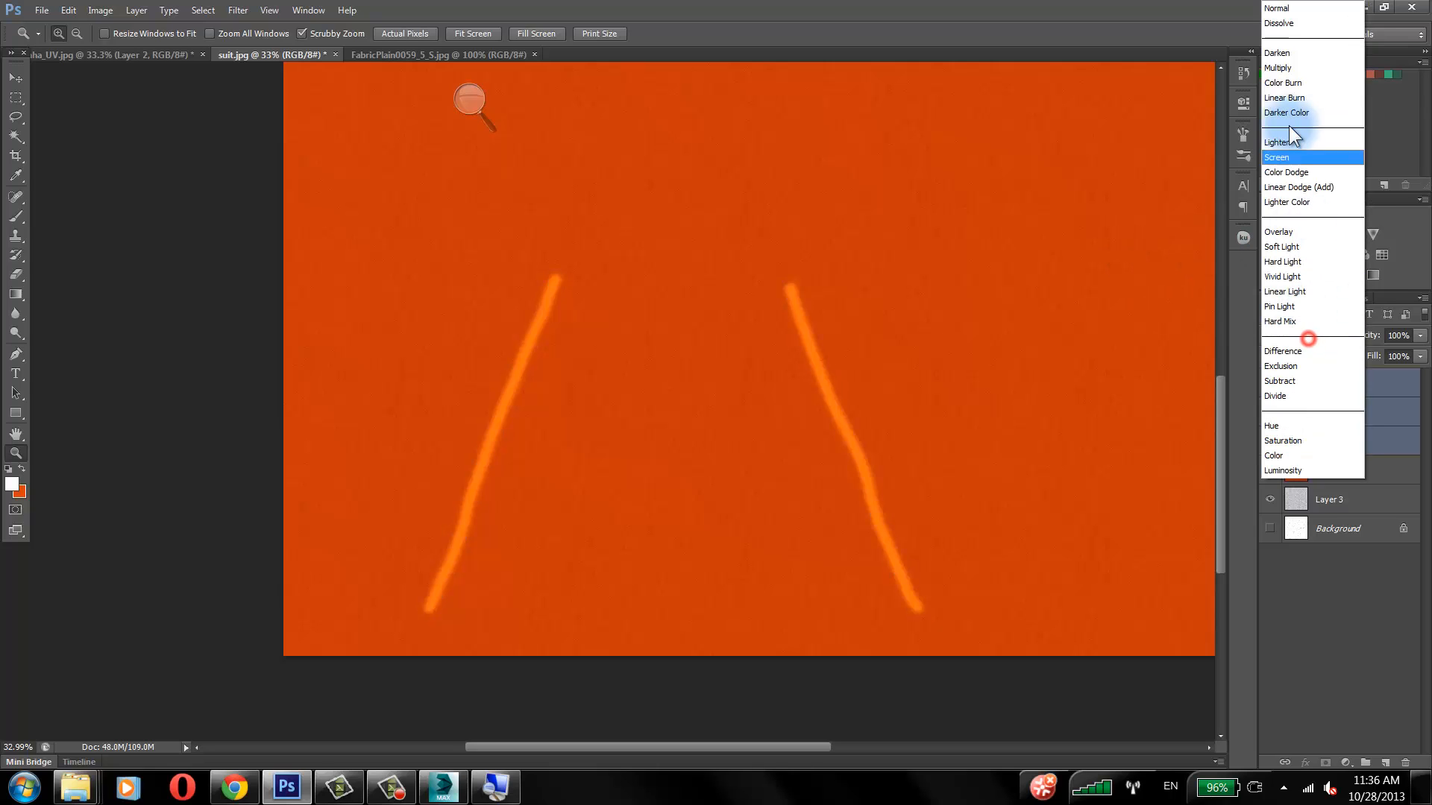
{"action": "left_click", "coordinate": [1283, 64]}
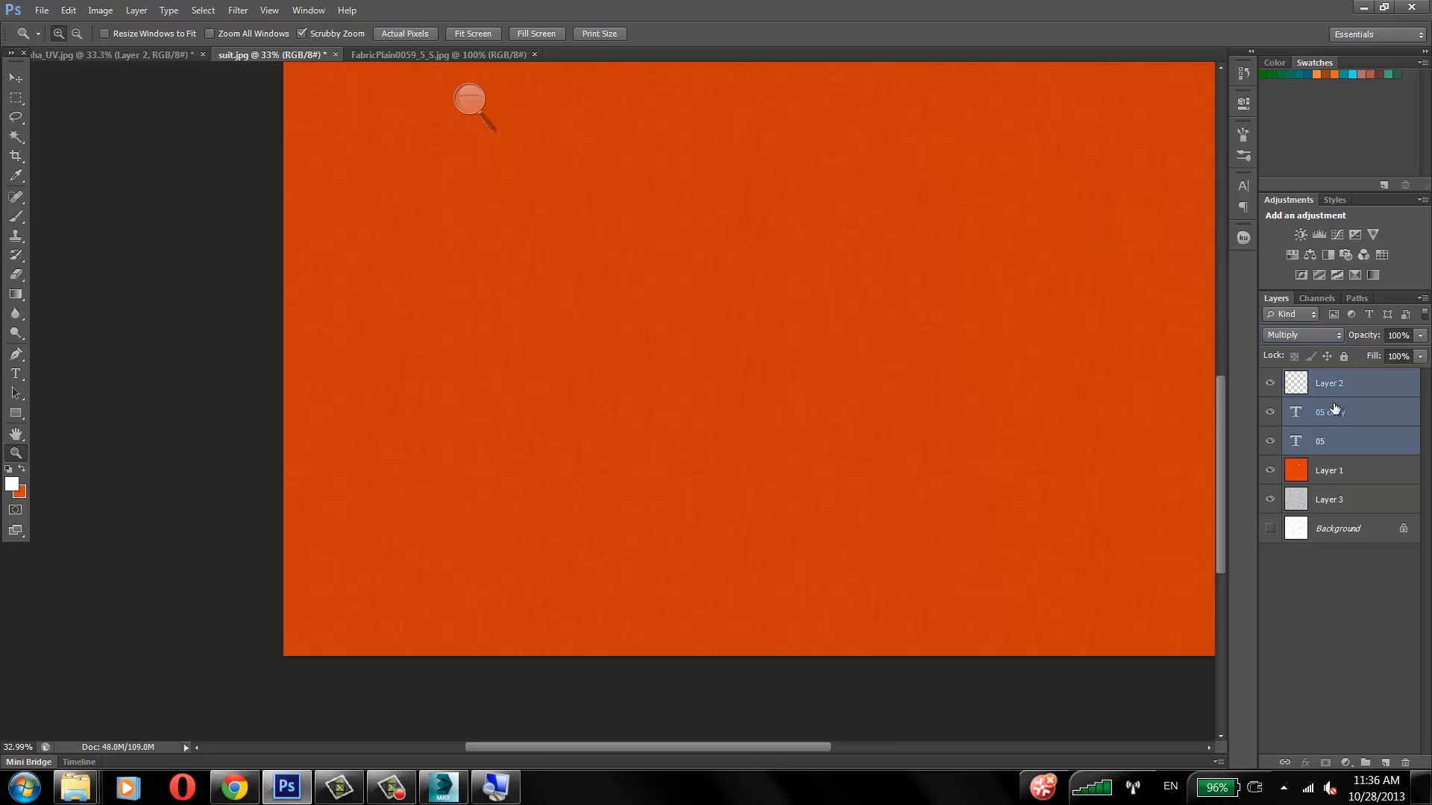
{"action": "left_click", "coordinate": [1312, 334]}
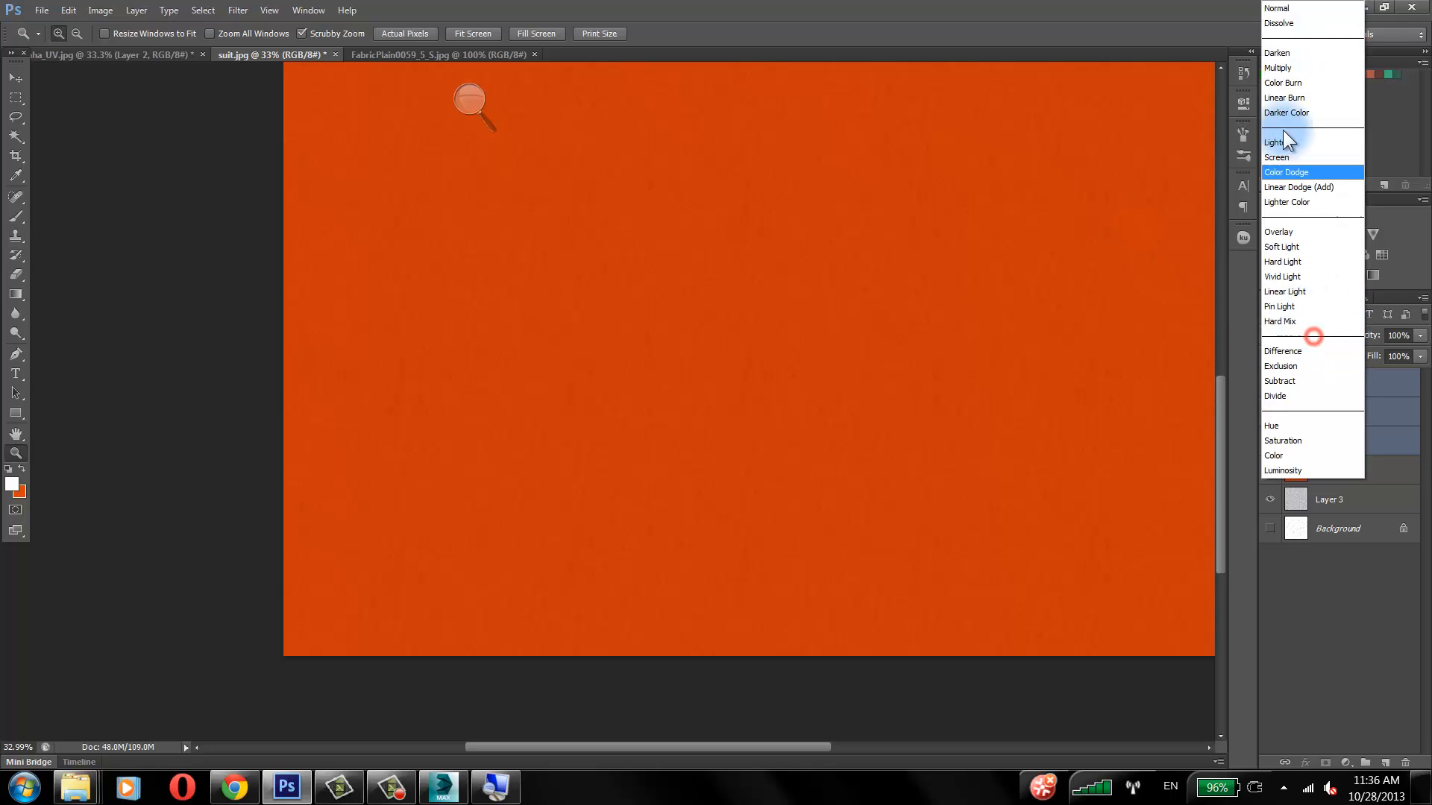
{"action": "left_click", "coordinate": [1287, 14]}
{"action": "left_click", "coordinate": [16, 78]}
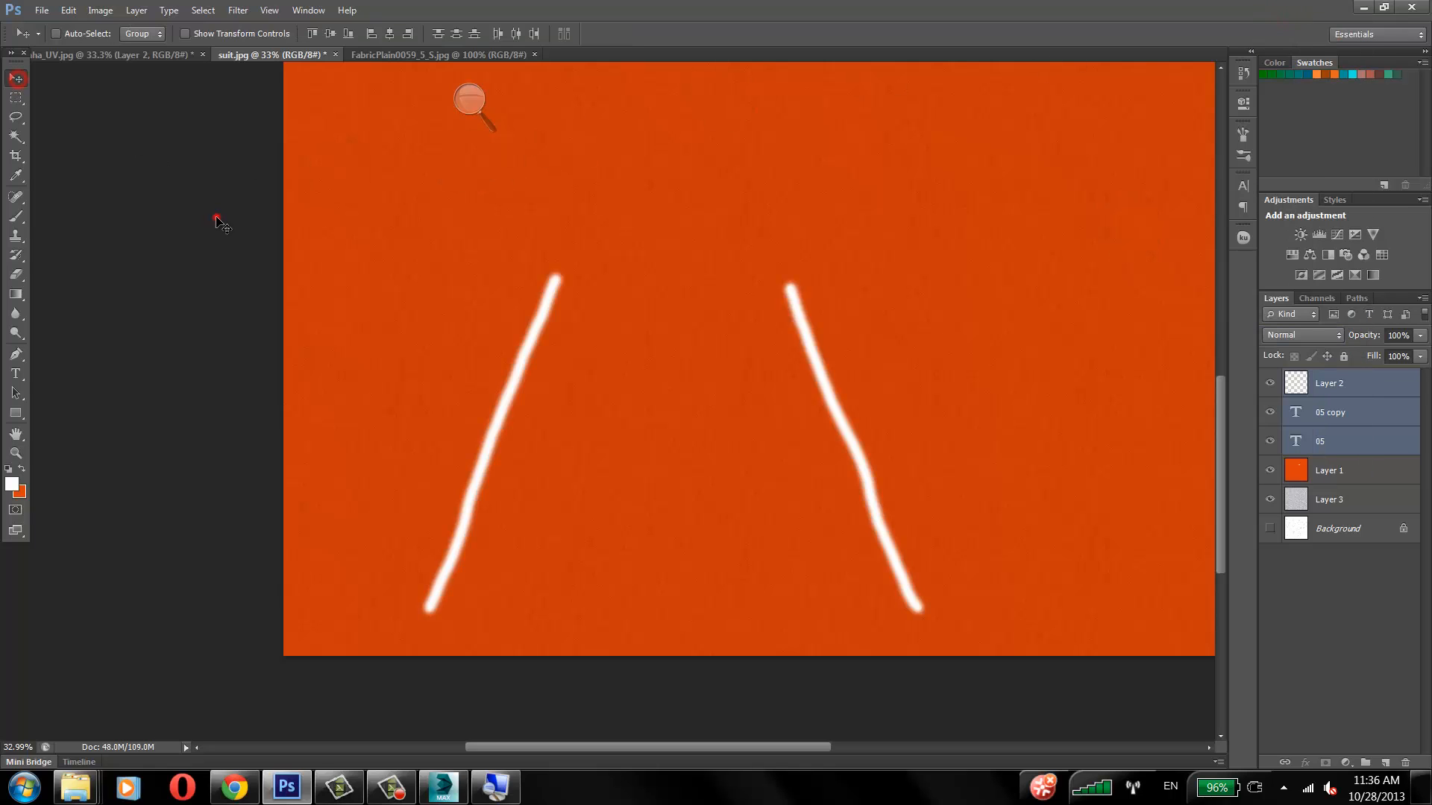
{"action": "left_click", "coordinate": [1335, 496]}
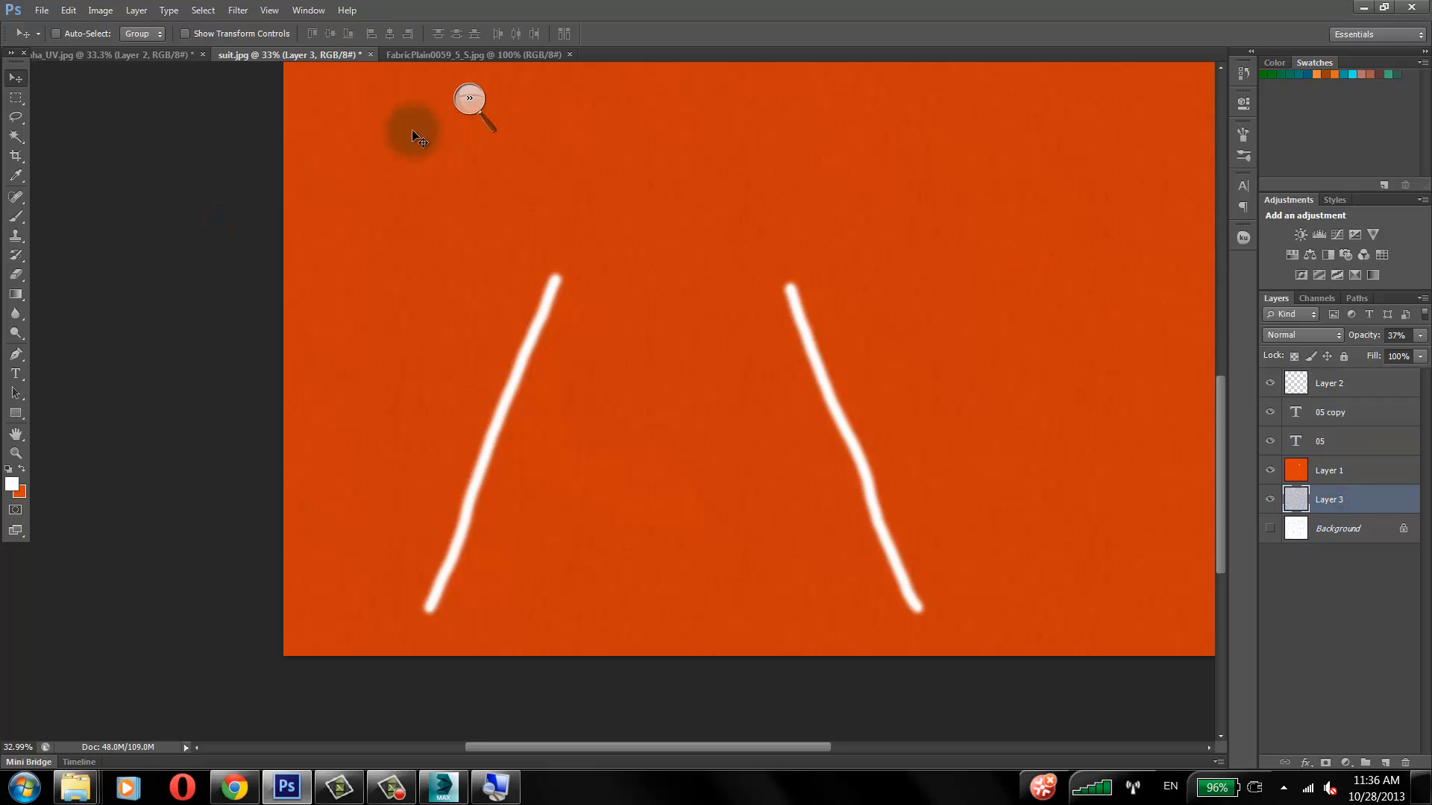
Step: Save a JPEG copy of the suit texture to the Desktop as unitforme_cor at maximum quality 12
{"action": "left_click", "coordinate": [43, 12]}
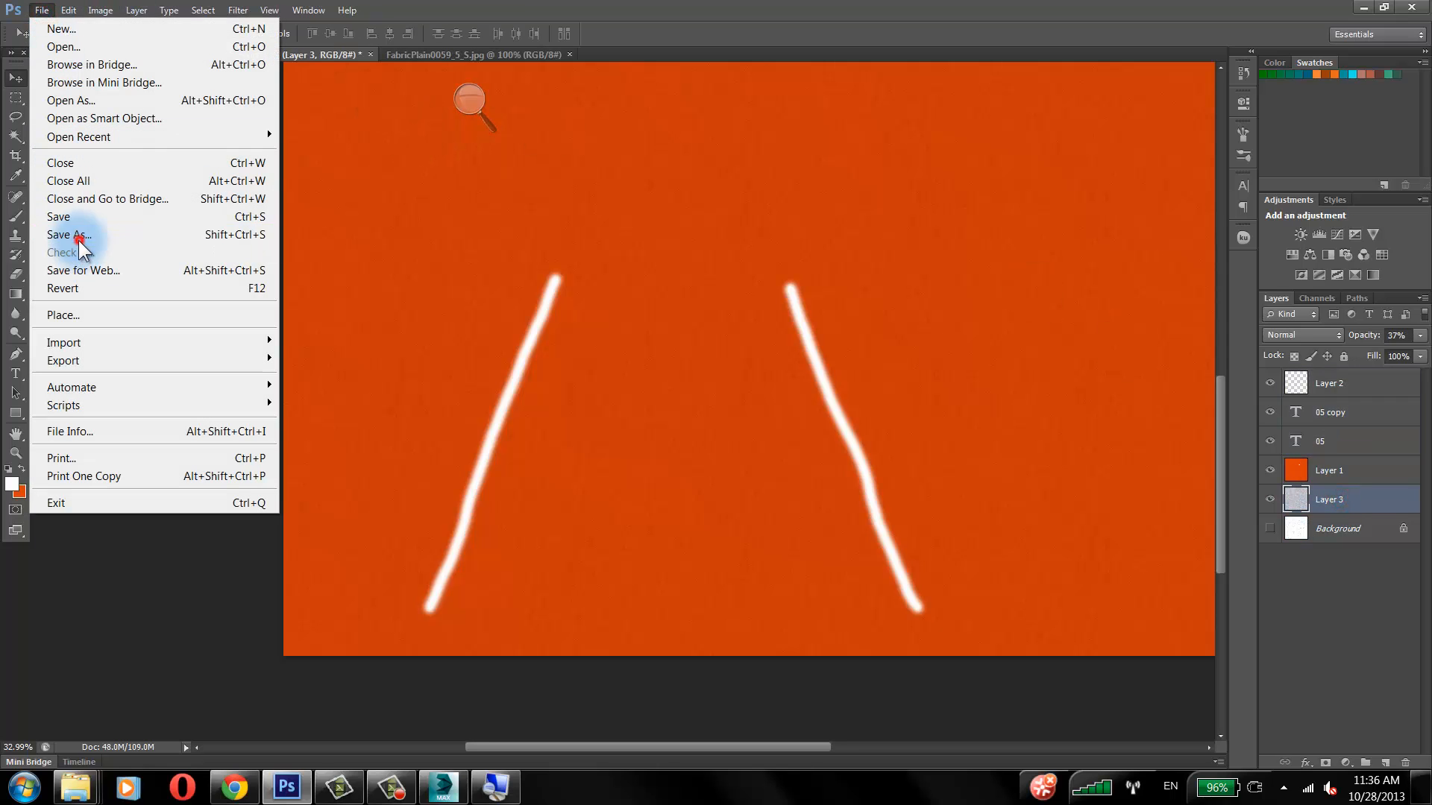
{"action": "left_click", "coordinate": [79, 235]}
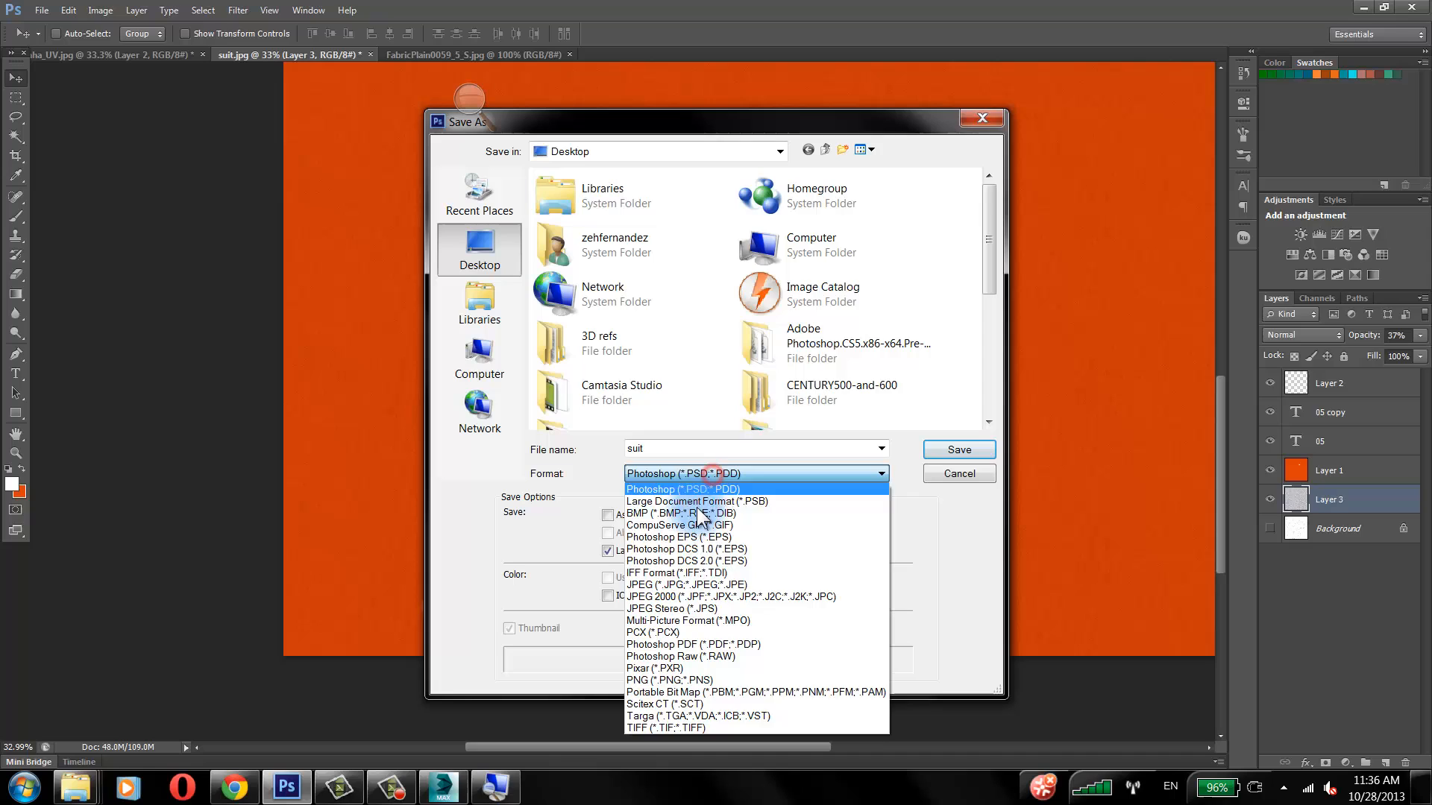
{"action": "left_click", "coordinate": [686, 585]}
{"action": "double_click", "coordinate": [634, 450]}
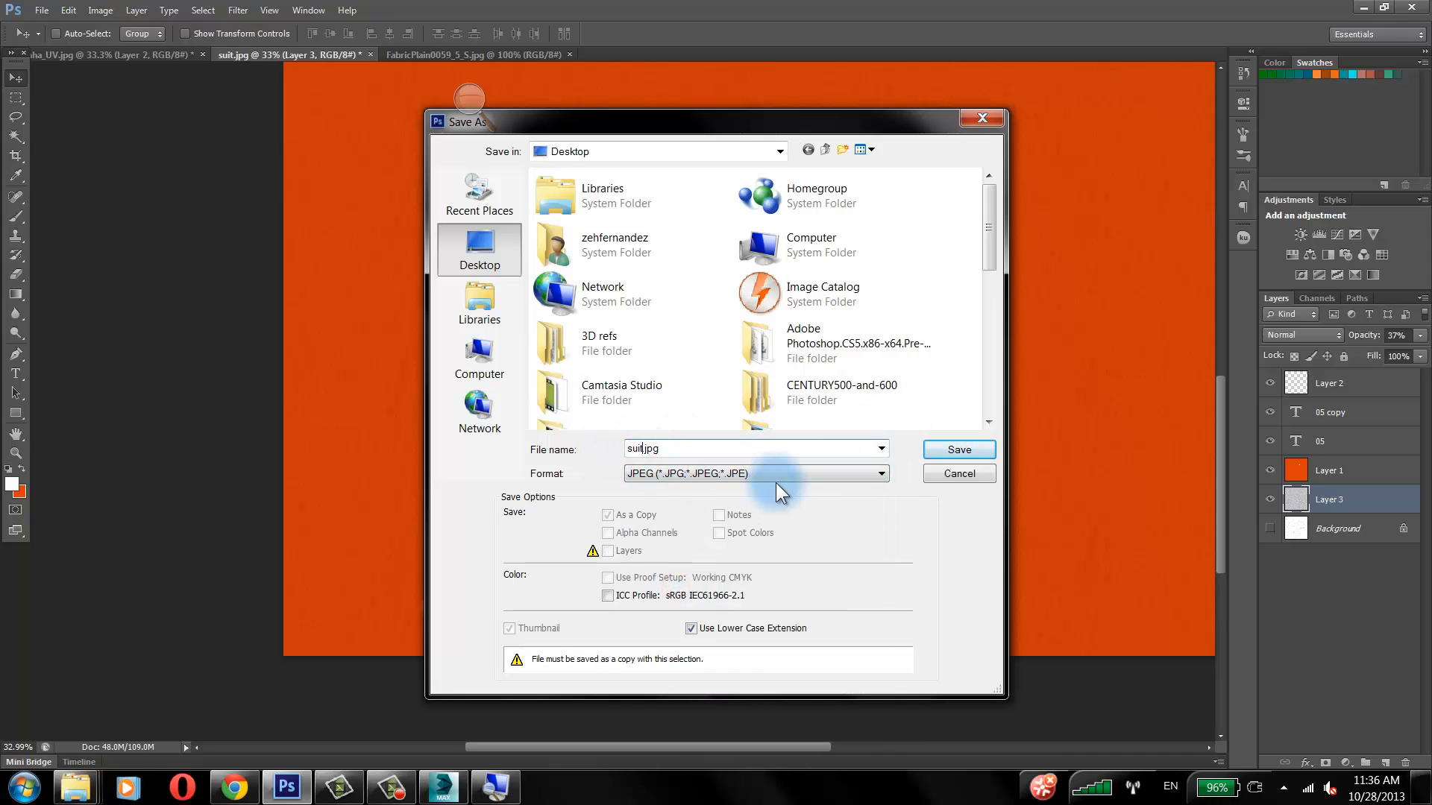
{"action": "key", "text": "BackSpace"}
{"action": "key", "text": "BackSpace"}
{"action": "key", "text": "BackSpace"}
{"action": "key", "text": "BackSpace"}
{"action": "type", "text": "unitforme_cor"}
{"action": "left_click", "coordinate": [959, 450]}
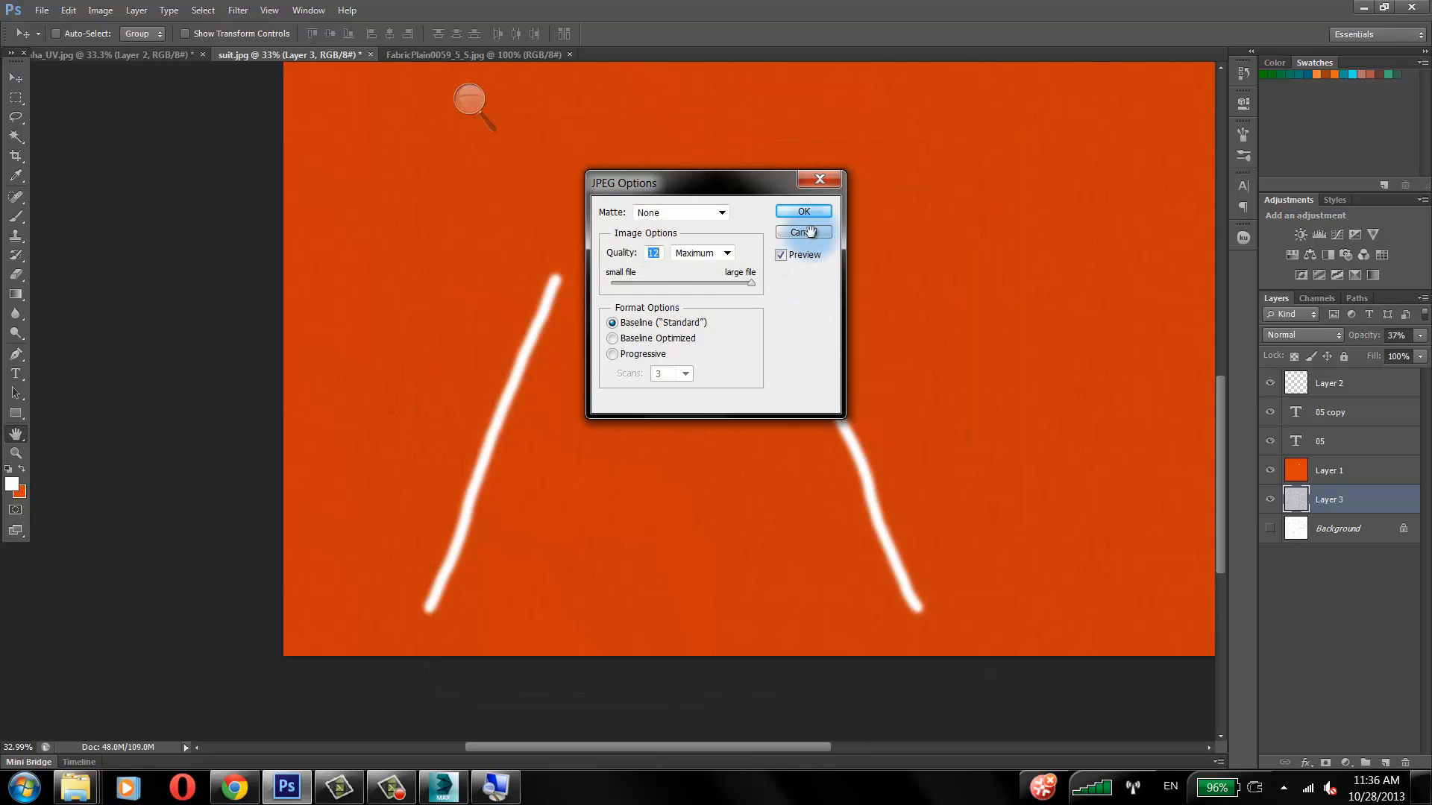
{"action": "left_click", "coordinate": [817, 210]}
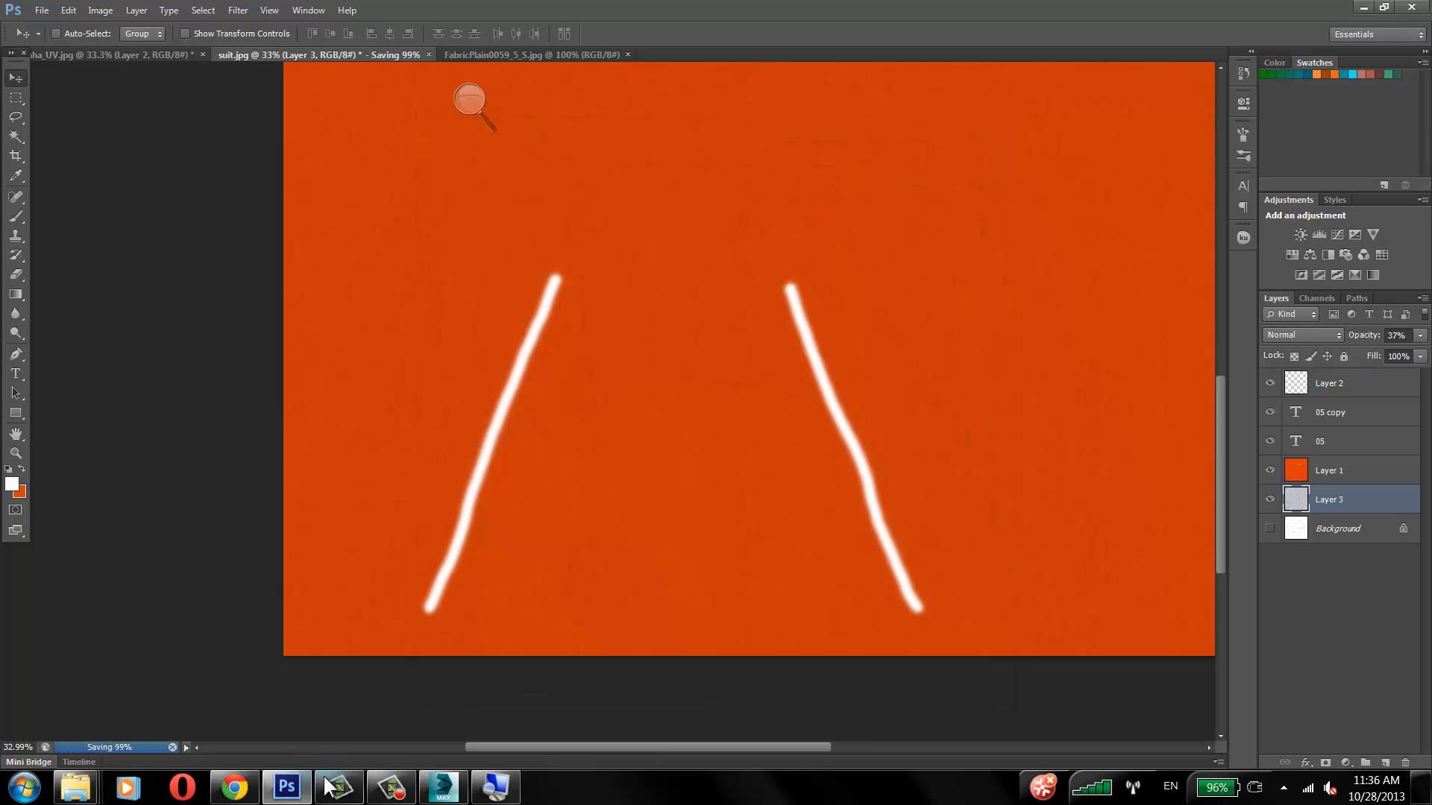
Step: Switch to 3ds Max, close the Edit UVWs and Render Map windows, and display the soldier shaded in the perspective view
{"action": "left_click", "coordinate": [453, 792]}
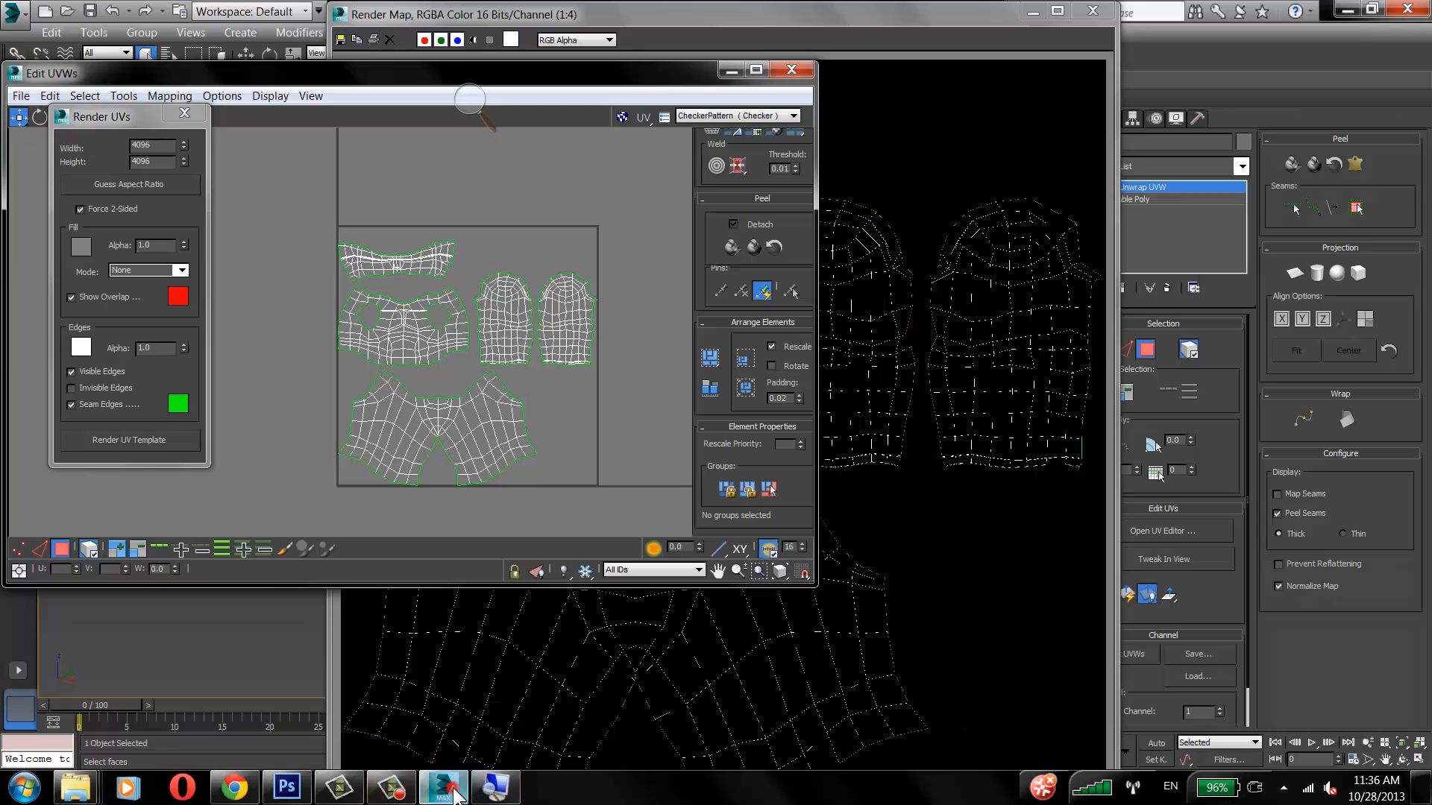
{"action": "left_click", "coordinate": [792, 70]}
{"action": "left_click", "coordinate": [1092, 10]}
{"action": "mouse_move", "coordinate": [840, 301]}
{"action": "middle_mouse_down"}
{"action": "mouse_move", "coordinate": [656, 321]}
{"action": "mouse_move", "coordinate": [776, 283]}
{"action": "middle_mouse_up"}
{"action": "key", "text": "F3"}
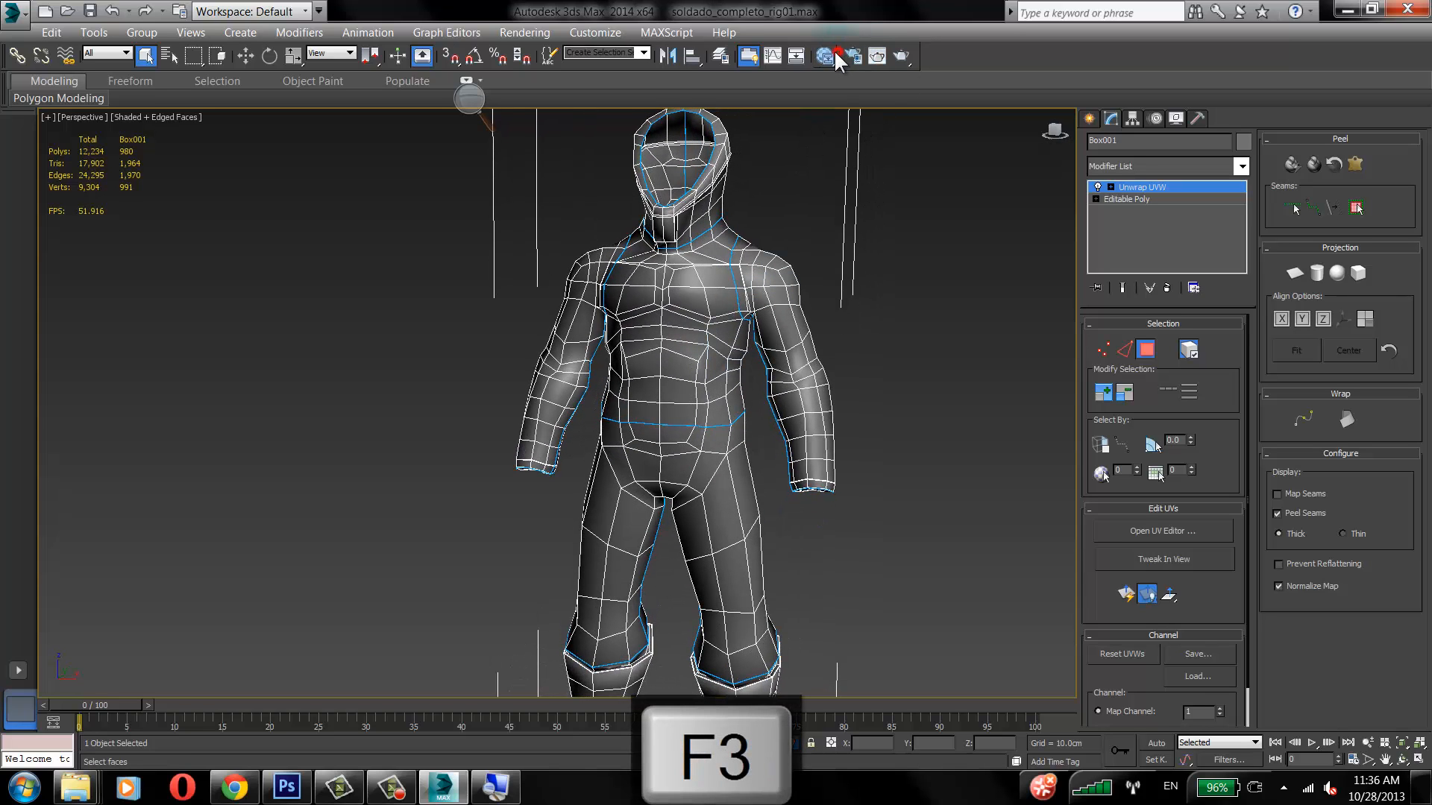
Step: Create a new Standard material in an empty area of the Slate Material Editor and uncover the soldier in the viewport
{"action": "left_click", "coordinate": [832, 54]}
{"action": "left_click_drag", "start_coordinate": [289, 105], "coordinate": [446, 66]}
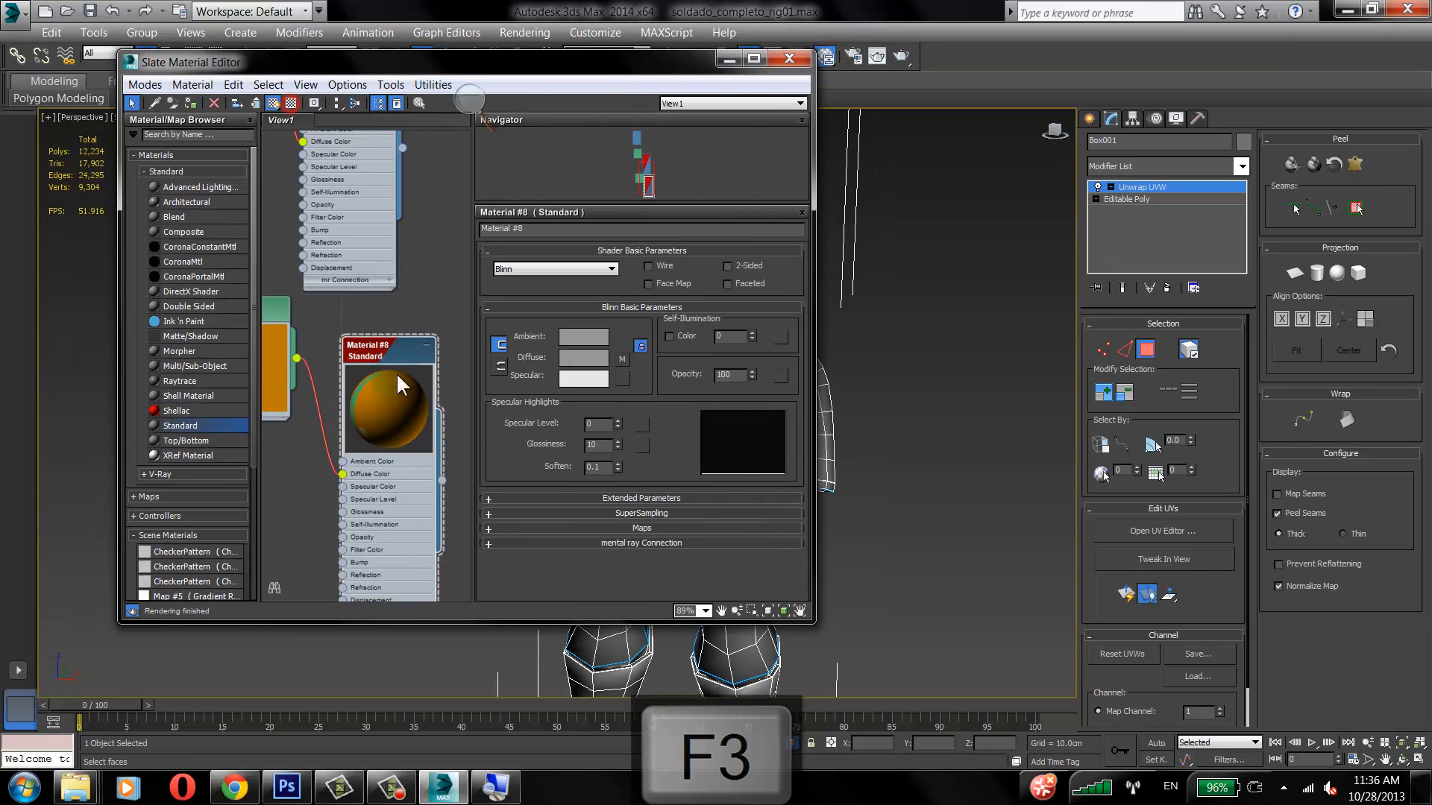
{"action": "middle_click_drag", "start_coordinate": [365, 395], "coordinate": [358, 149]}
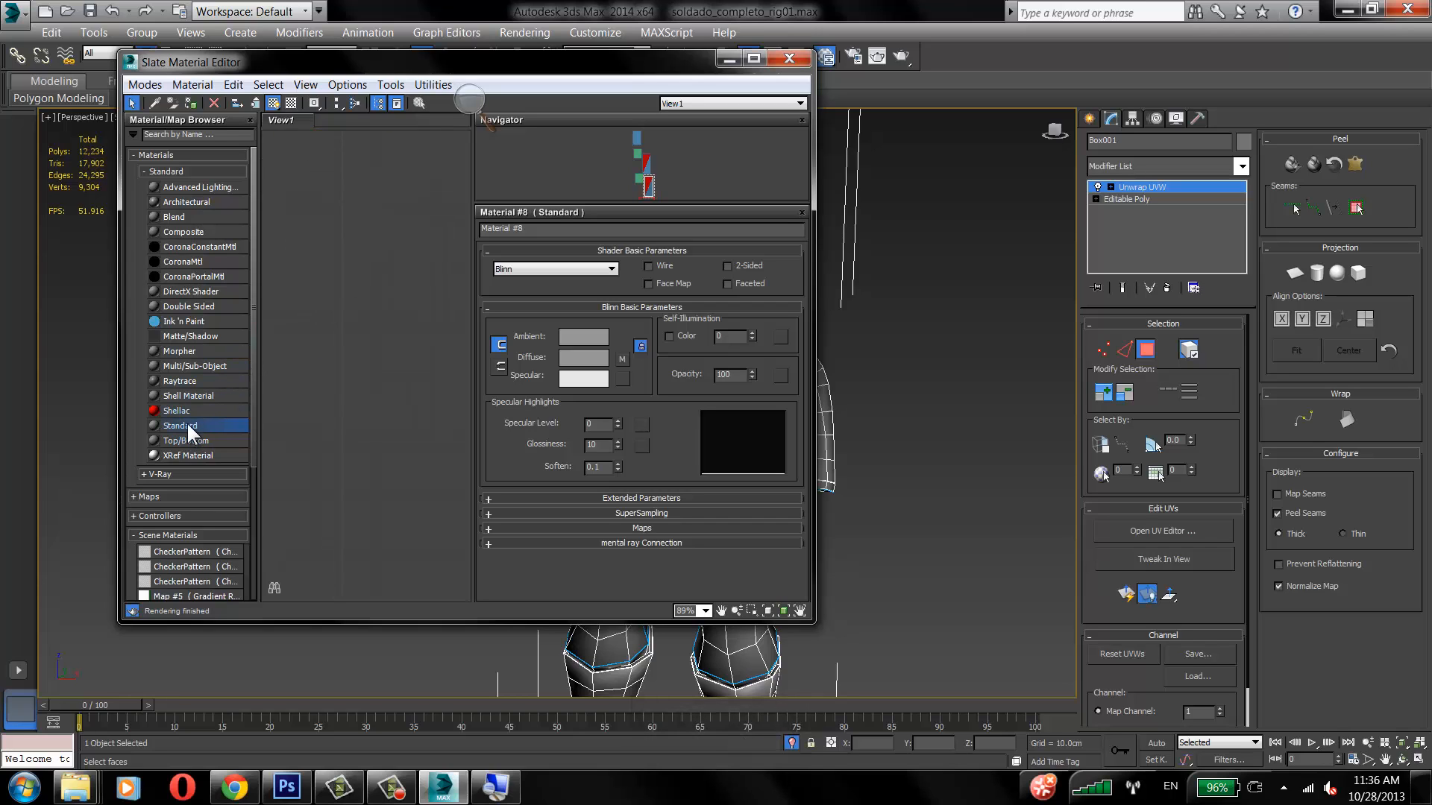
{"action": "left_click_drag", "start_coordinate": [187, 422], "coordinate": [410, 351]}
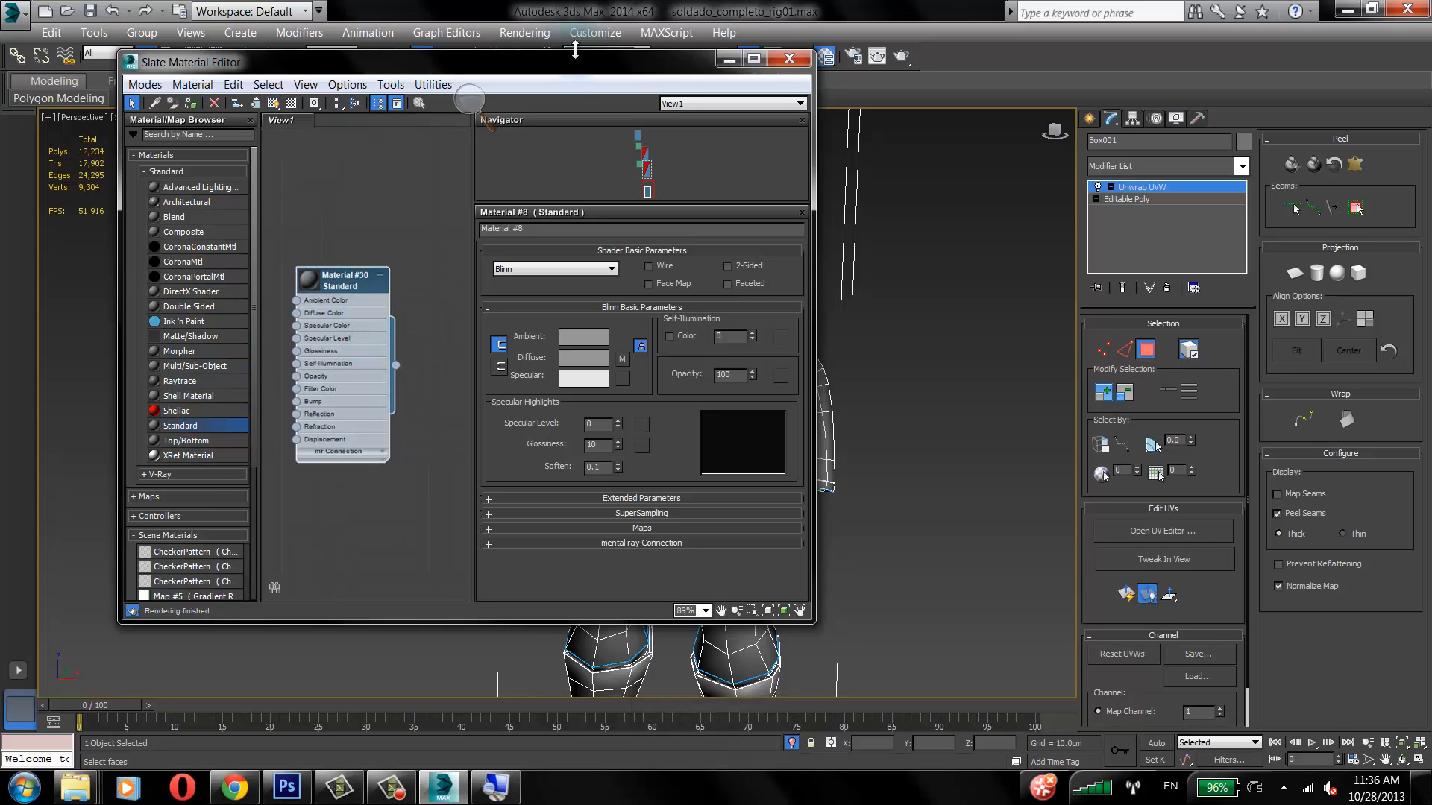
{"action": "left_click_drag", "start_coordinate": [572, 61], "coordinate": [292, 46]}
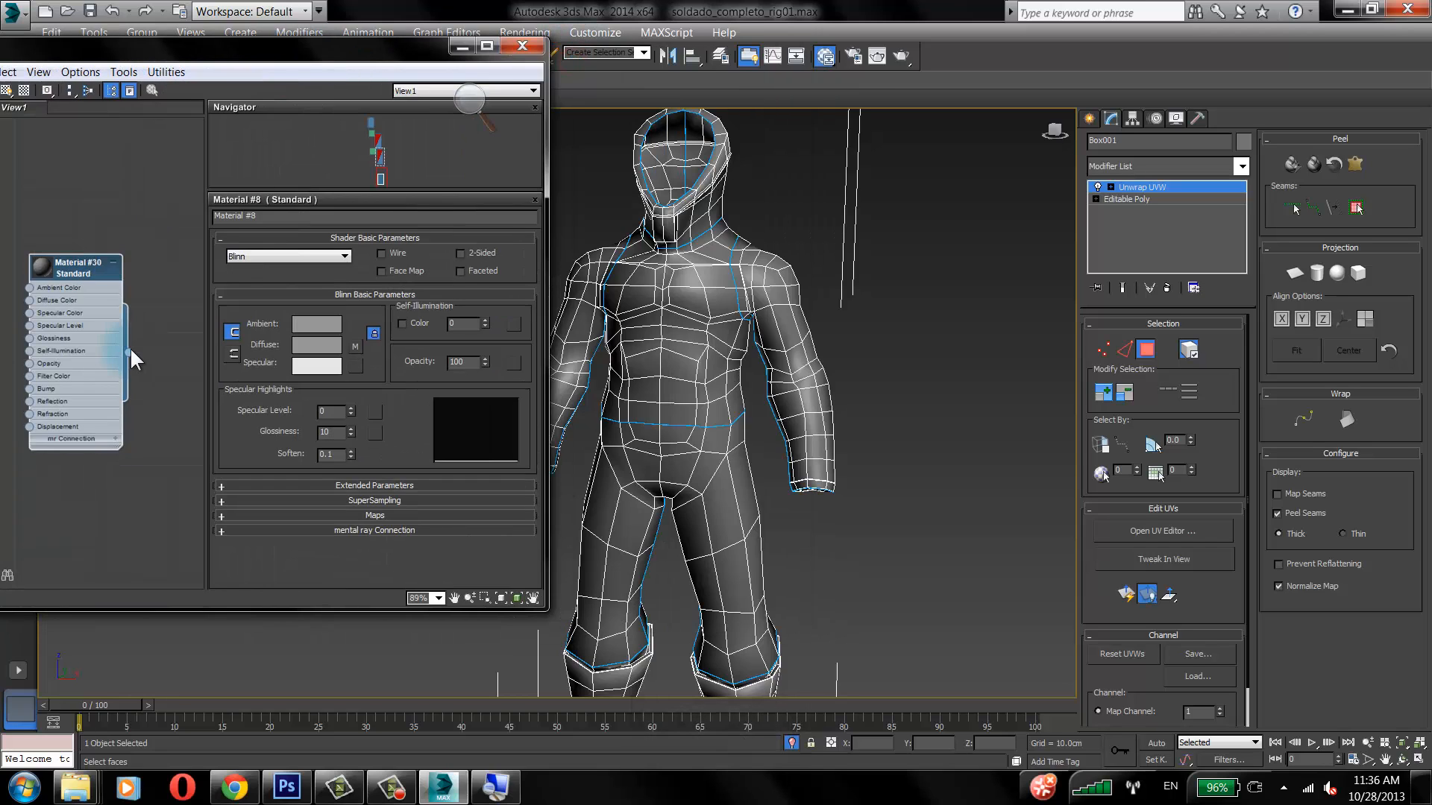
Step: Set the new Standard material's diffuse color to a saturated orange
{"action": "double_click", "coordinate": [77, 266]}
{"action": "left_click", "coordinate": [302, 345]}
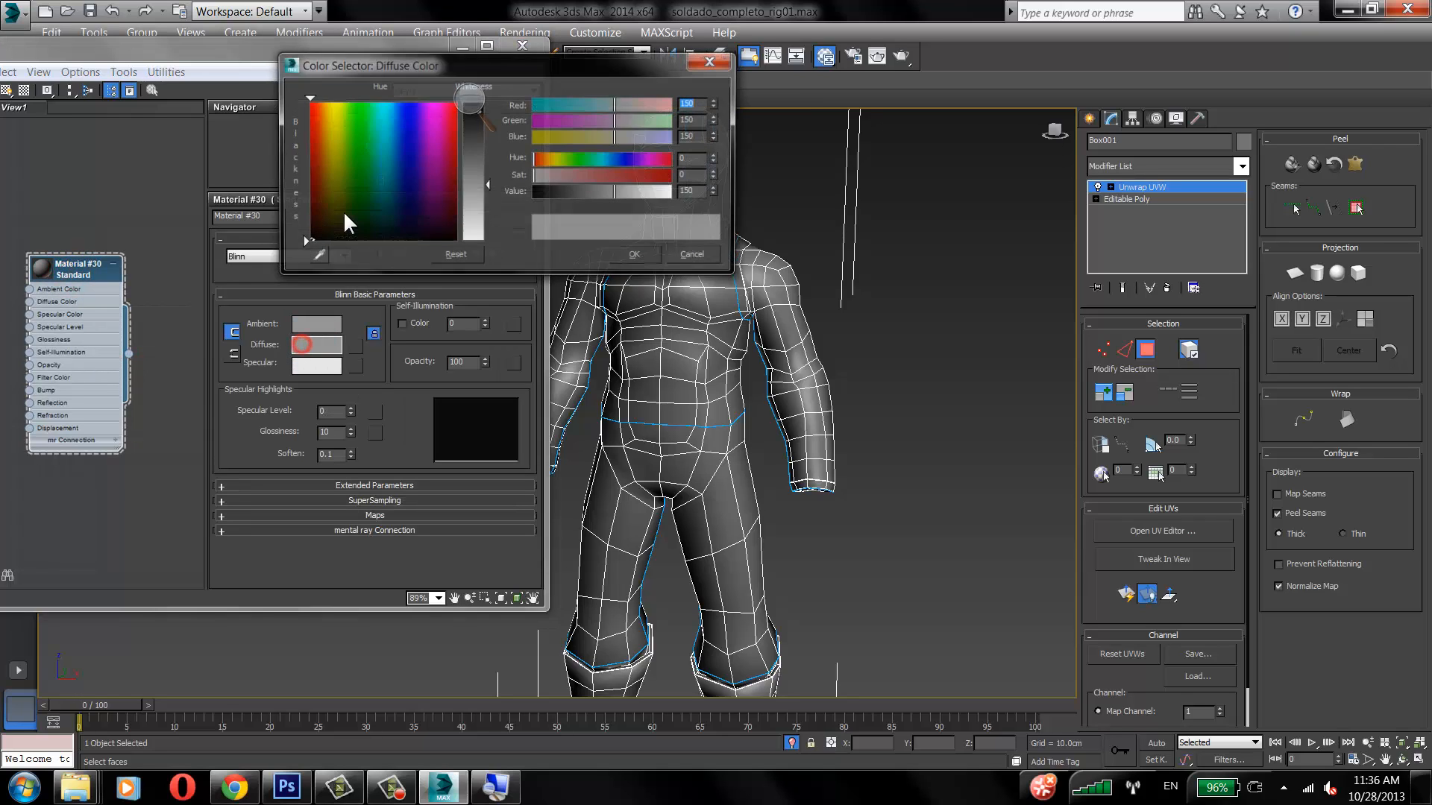
{"action": "left_click_drag", "start_coordinate": [343, 210], "coordinate": [319, 110]}
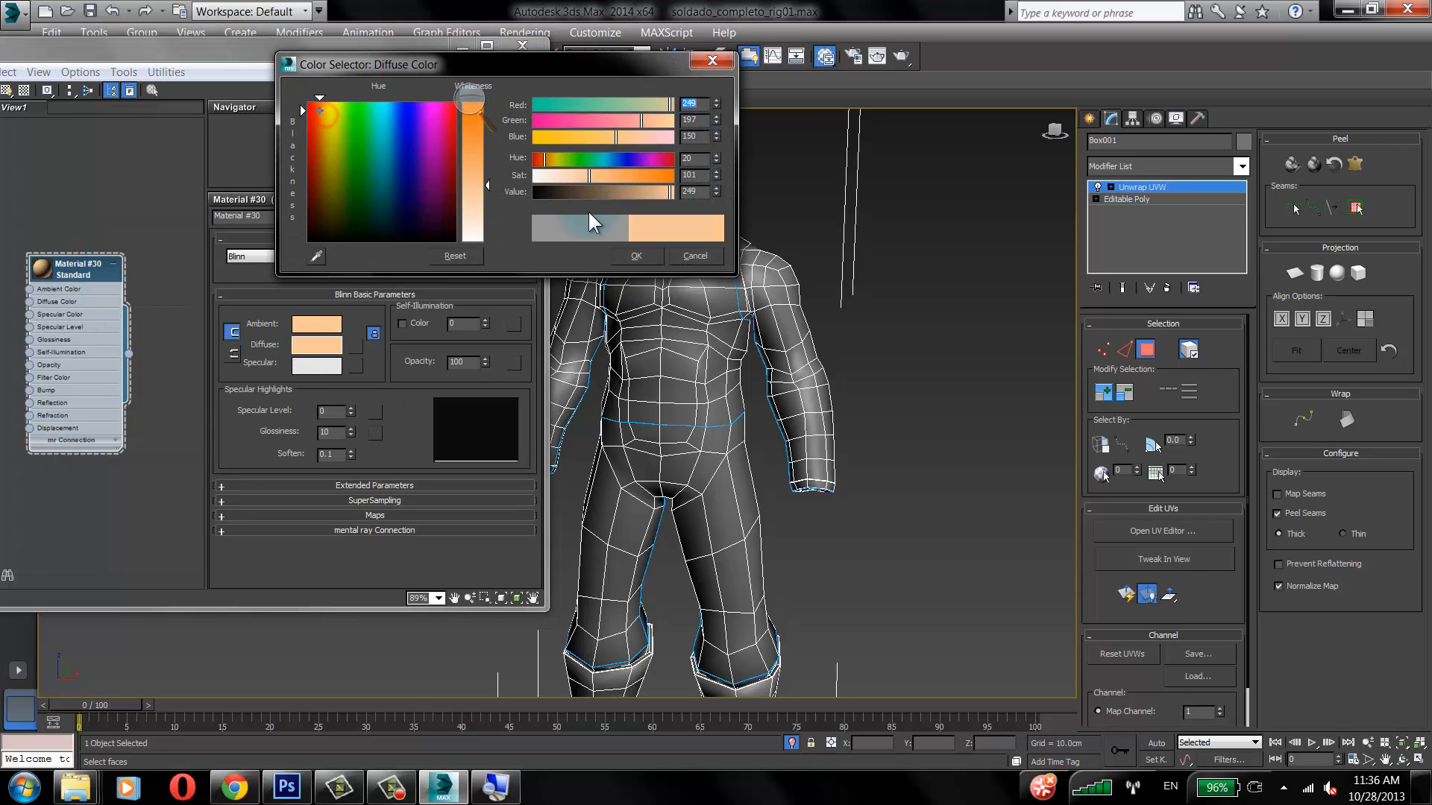
{"action": "left_click_drag", "start_coordinate": [475, 139], "coordinate": [474, 101]}
{"action": "left_click", "coordinate": [638, 256]}
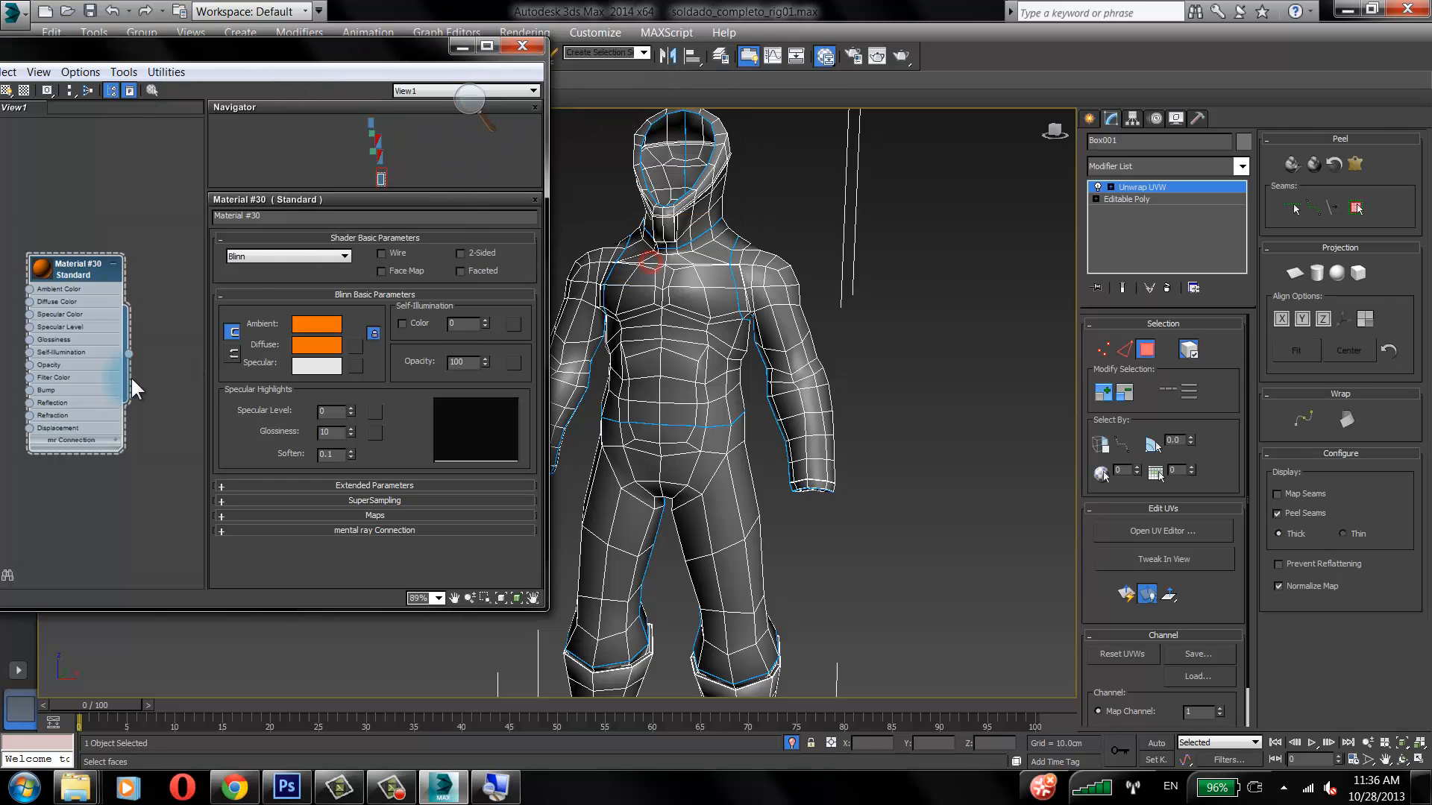
Step: Assign the orange material to the soldier's suit and reposition the material node in the graph
{"action": "left_click_drag", "start_coordinate": [224, 355], "coordinate": [636, 339]}
{"action": "middle_click_drag", "start_coordinate": [688, 341], "coordinate": [824, 358]}
{"action": "left_click_drag", "start_coordinate": [77, 287], "coordinate": [155, 290]}
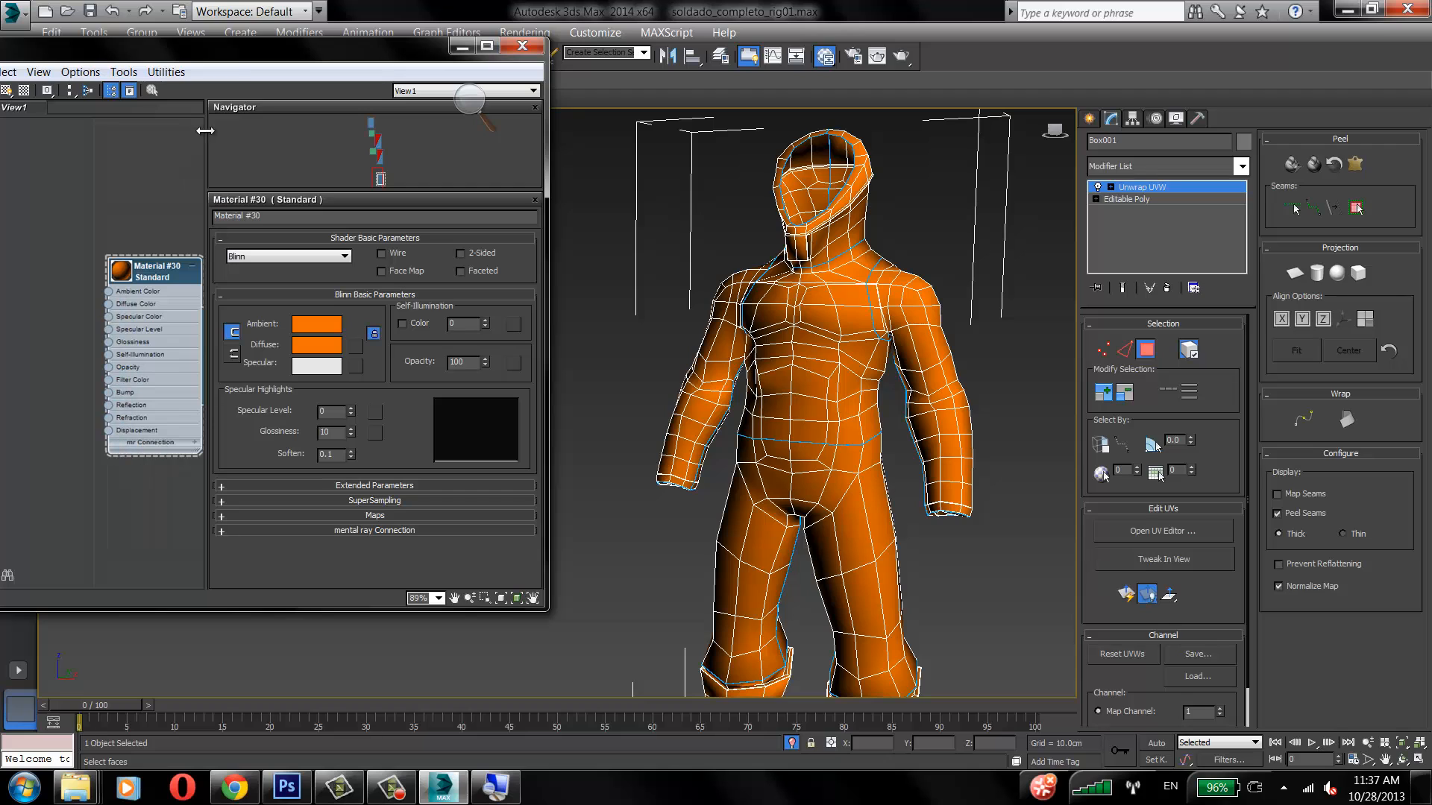
Step: Add a standard Bitmap map node that loads the uniforme_cor JPEG from the Desktop, and show its preview
{"action": "left_click_drag", "start_coordinate": [215, 59], "coordinate": [422, 84]}
{"action": "right_click", "coordinate": [253, 203]}
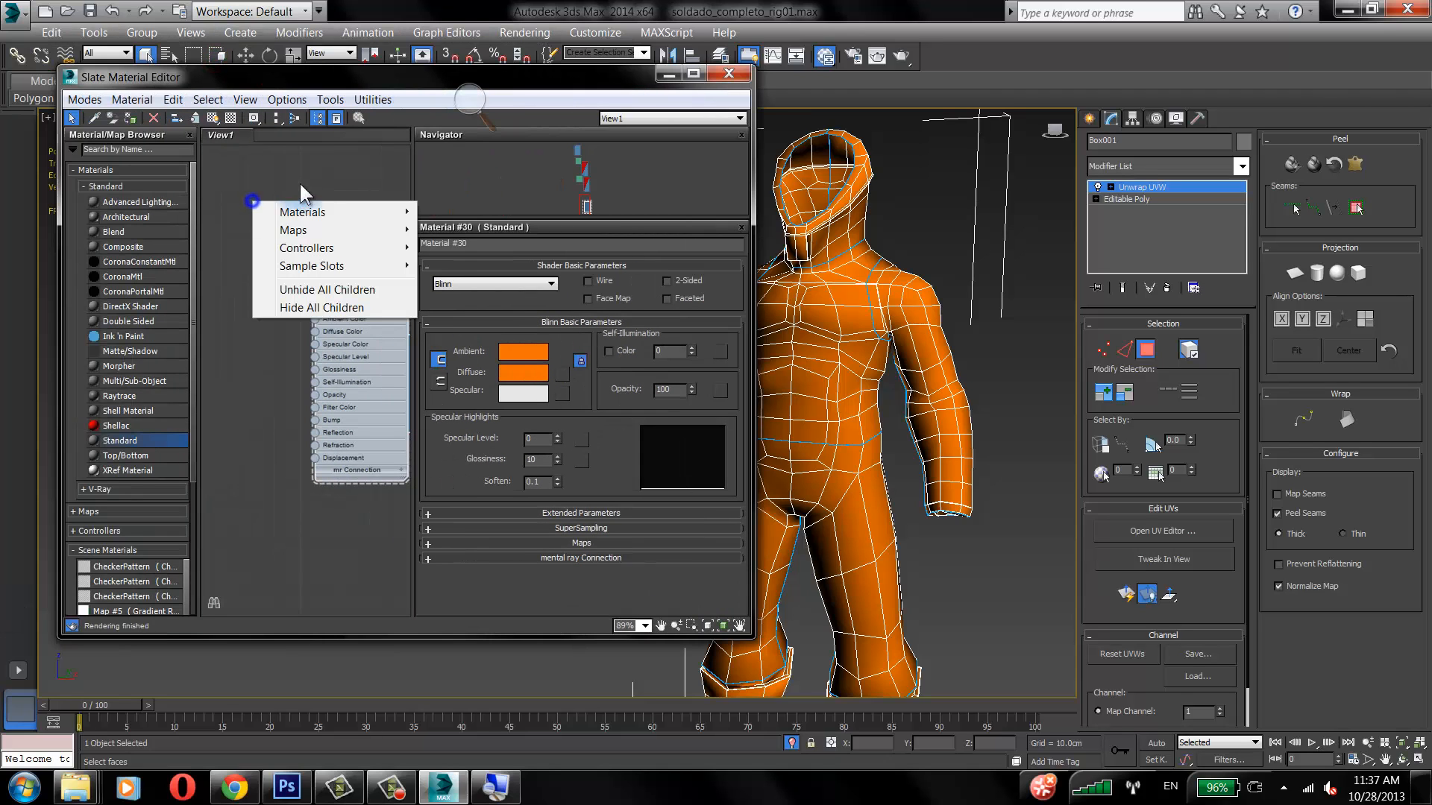
{"action": "left_click", "coordinate": [299, 231]}
{"action": "mouse_move", "coordinate": [473, 231]}
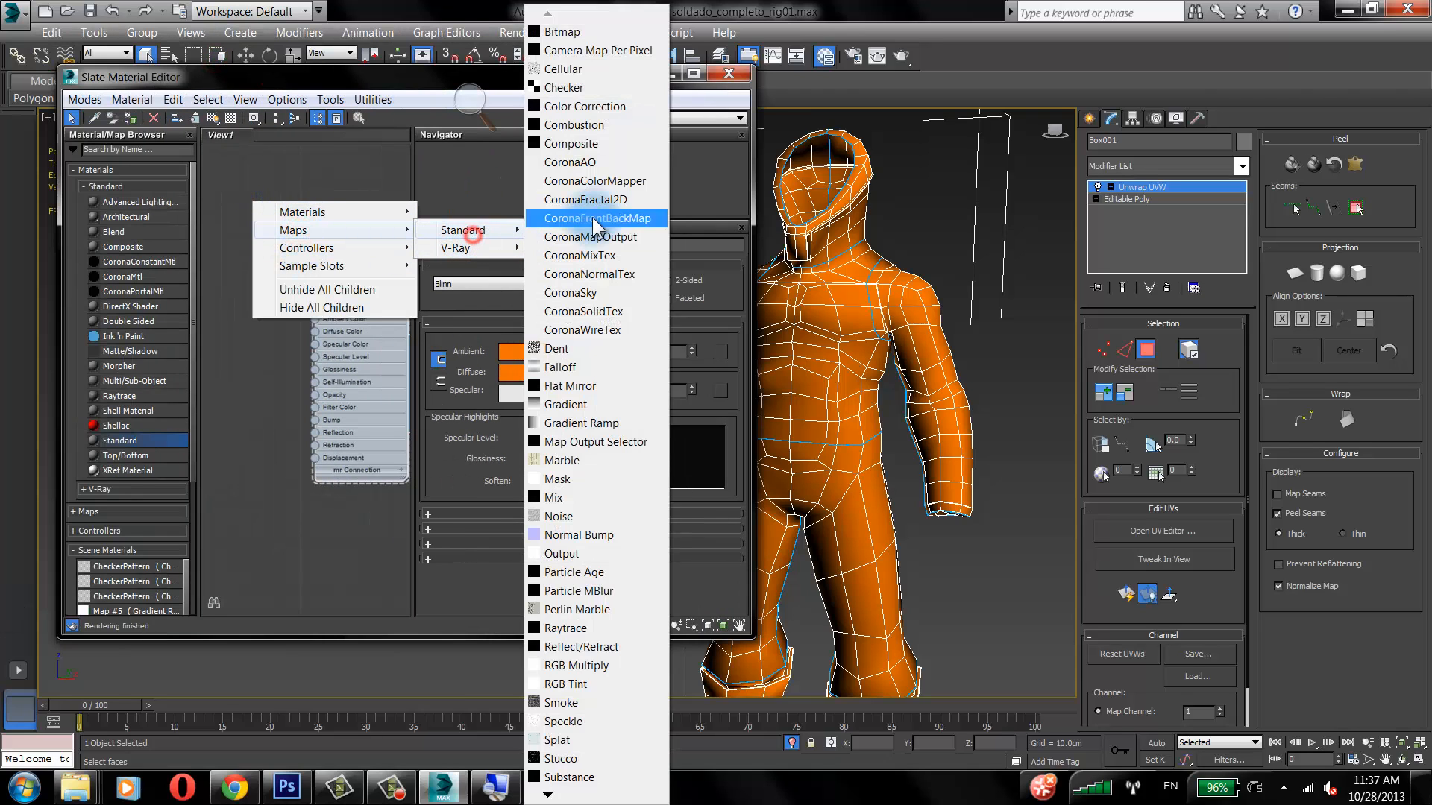
{"action": "left_click", "coordinate": [587, 41]}
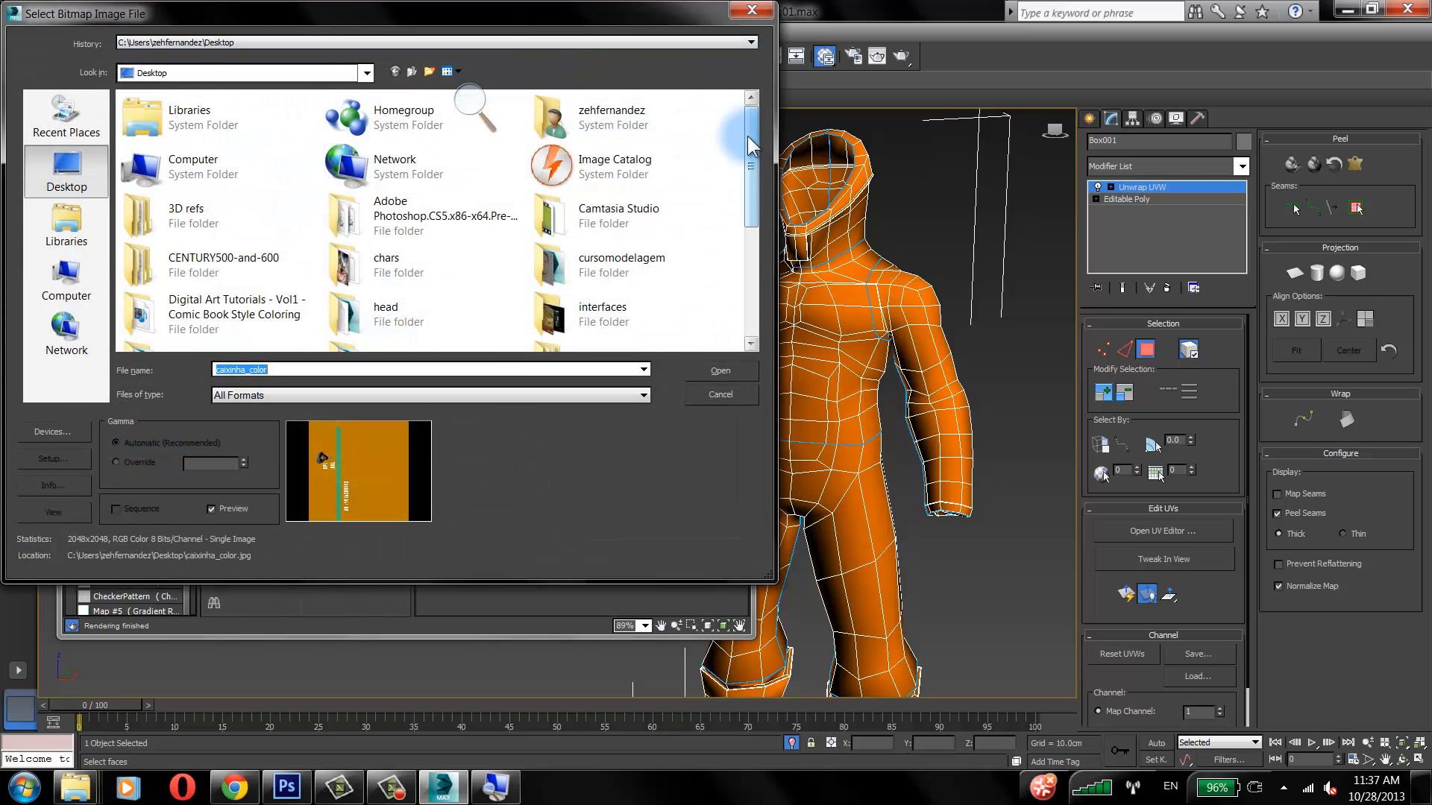
{"action": "left_click_drag", "start_coordinate": [747, 136], "coordinate": [570, 317]}
{"action": "left_click", "coordinate": [298, 328]}
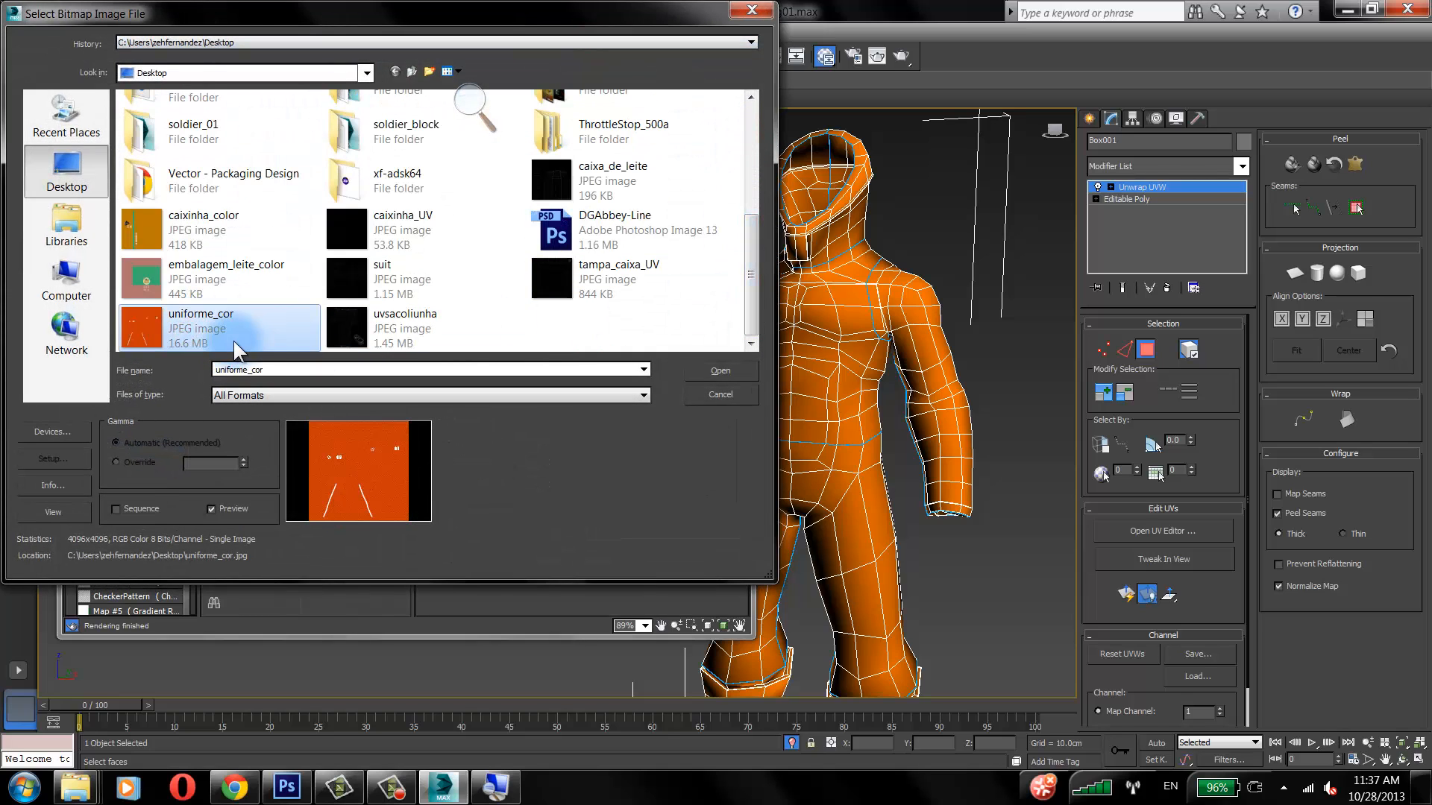
{"action": "left_click", "coordinate": [688, 373]}
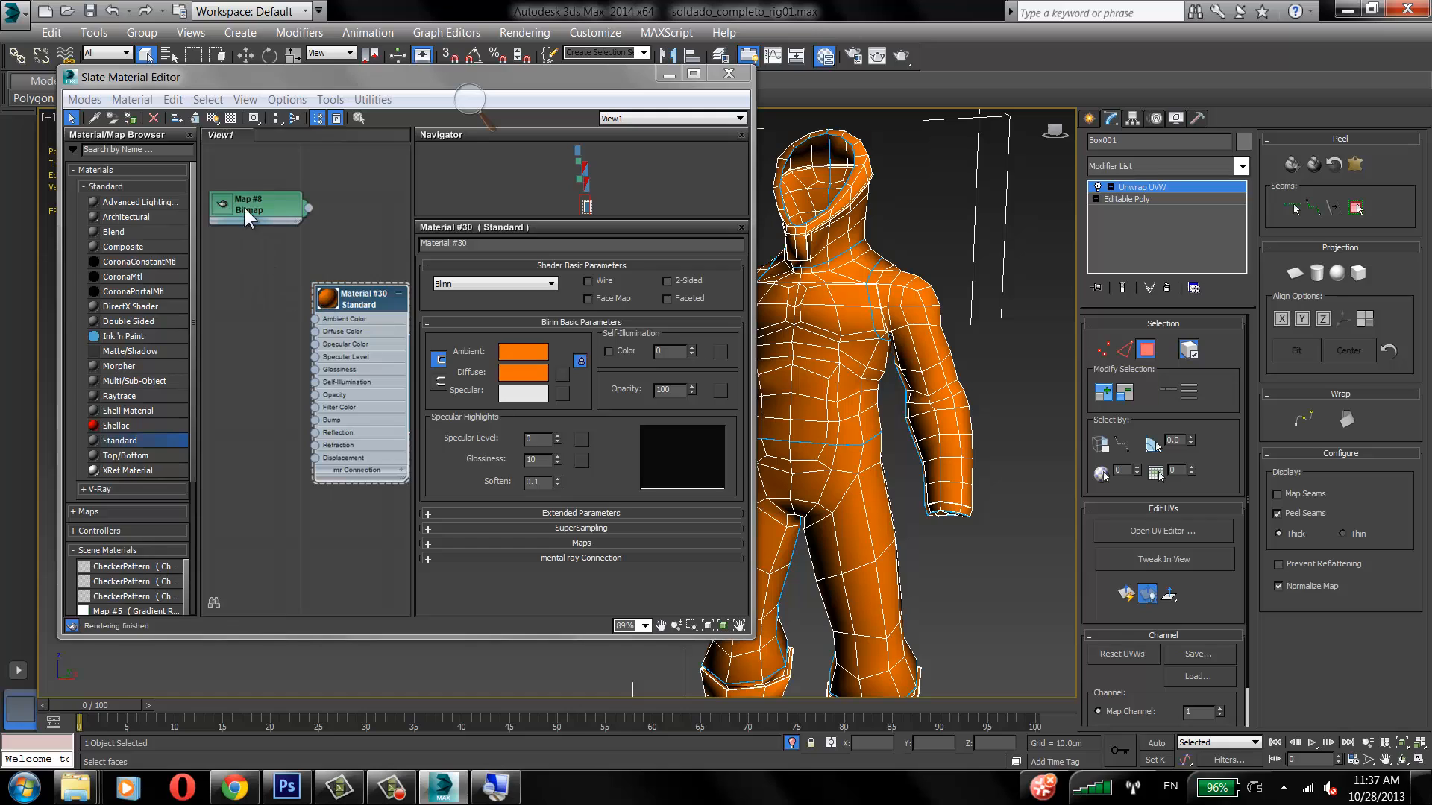
{"action": "scroll", "coordinate": [261, 261], "scroll_direction": "up", "scroll_amount": 1}
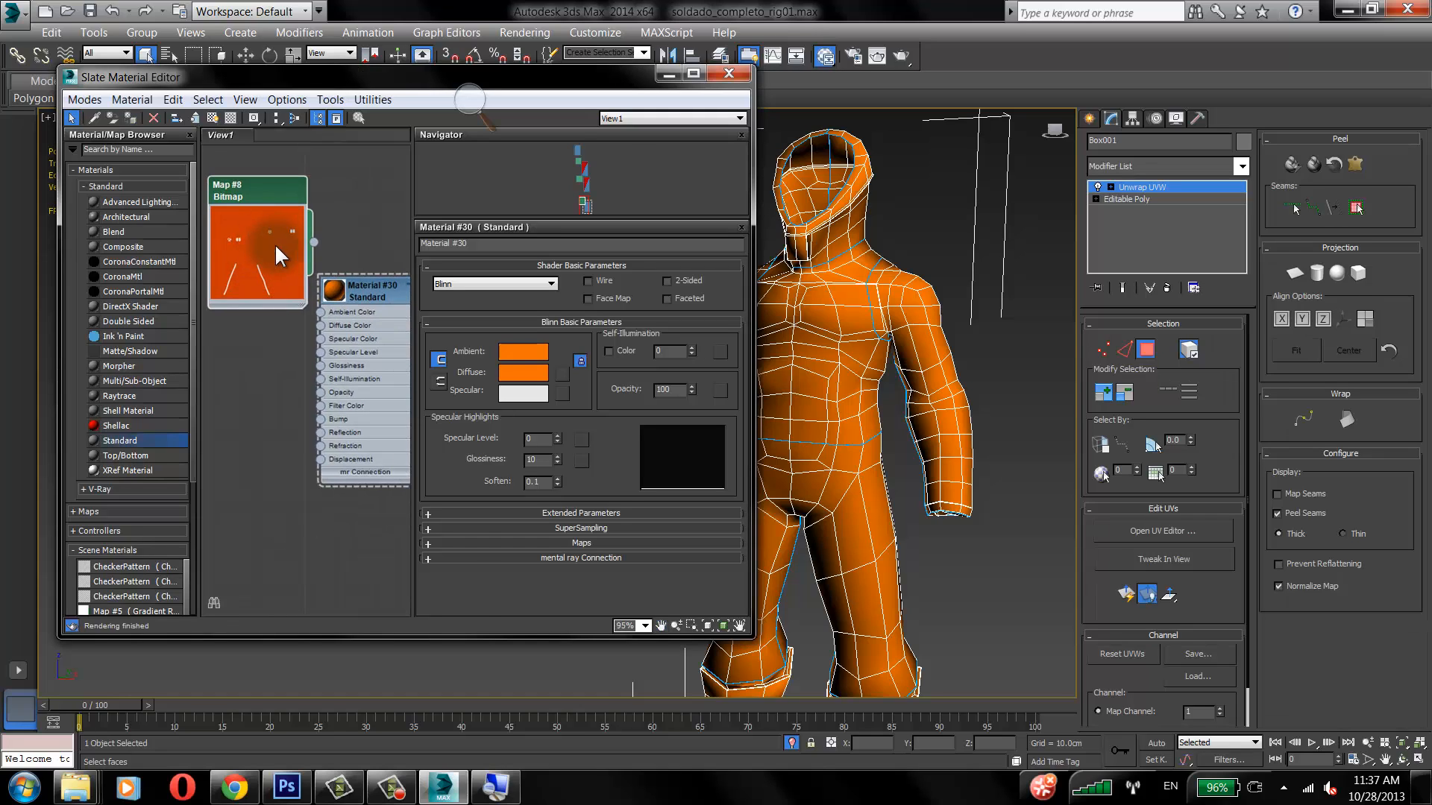
Step: Connect the bitmap to the material's Diffuse Color, show the texture in the viewport, and close the Slate Material Editor
{"action": "mouse_move", "coordinate": [342, 283]}
{"action": "left_mouse_down"}
{"action": "mouse_move", "coordinate": [356, 267]}
{"action": "mouse_move", "coordinate": [319, 288]}
{"action": "mouse_move", "coordinate": [332, 309]}
{"action": "left_mouse_up"}
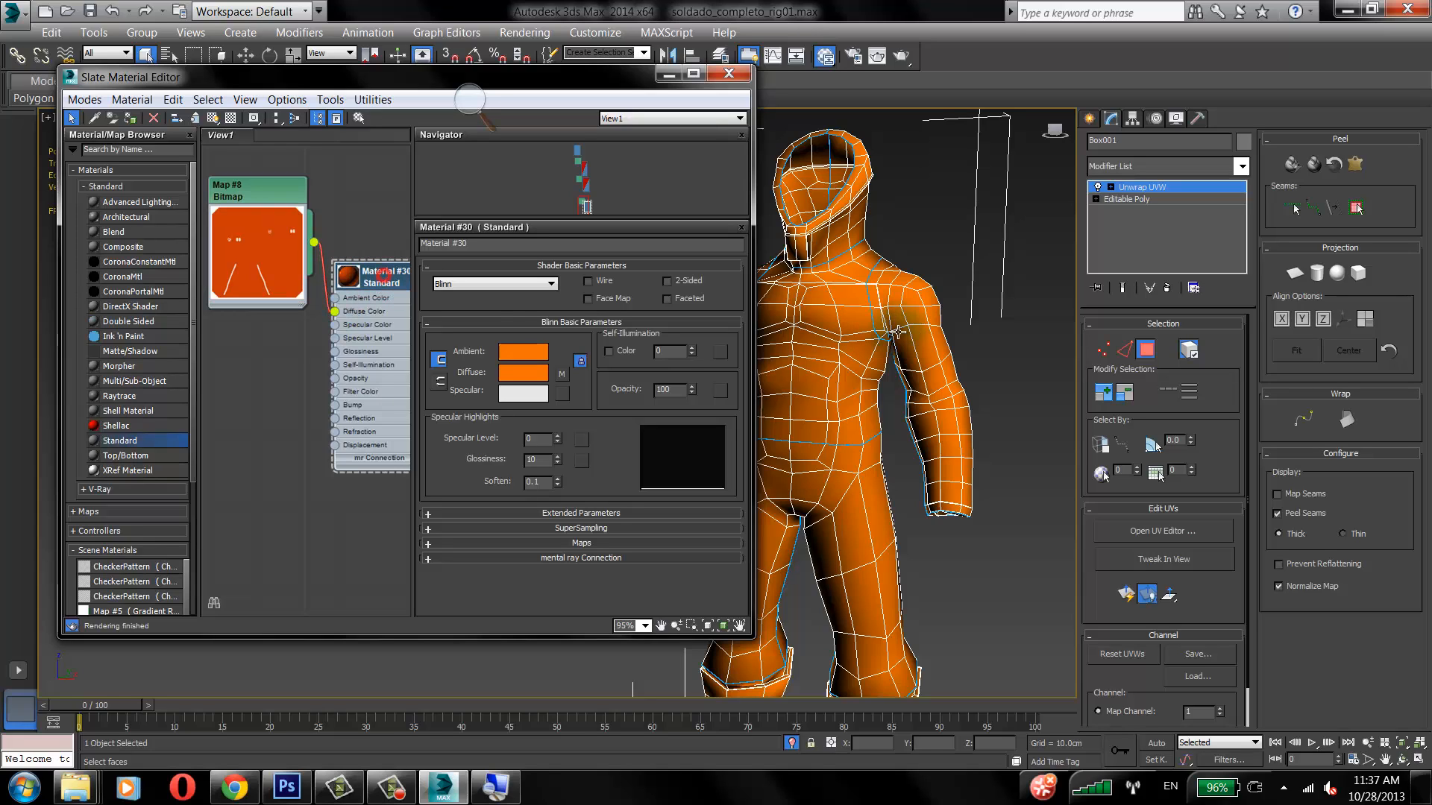
{"action": "left_click", "coordinate": [213, 117]}
{"action": "left_click", "coordinate": [729, 74]}
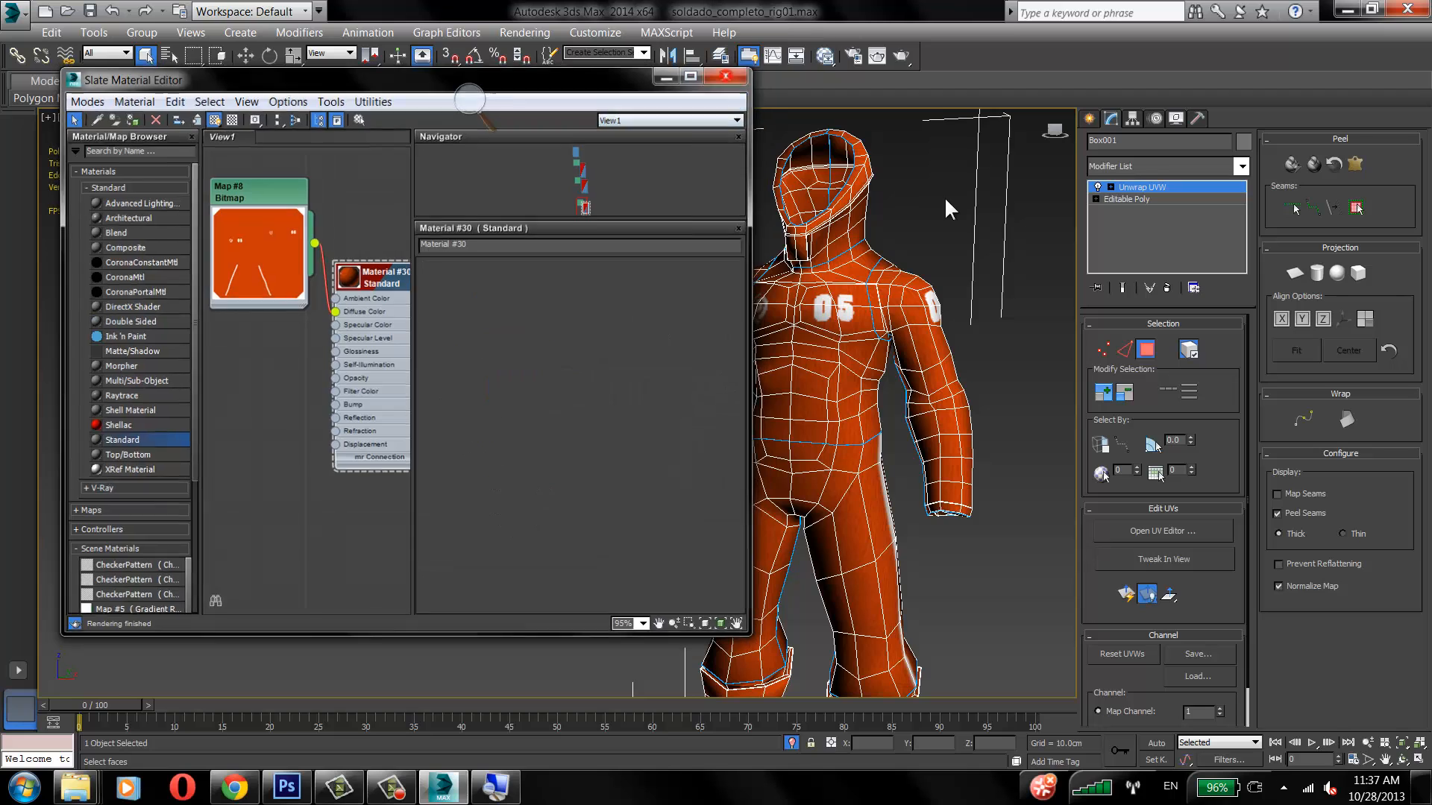
{"action": "left_click", "coordinate": [950, 201]}
Step: Hide the mesh edges and examine the textured suit's chest emblem and 05 number up close
{"action": "mouse_move", "coordinate": [853, 285]}
{"action": "middle_mouse_down", "text": "alt"}
{"action": "mouse_move", "coordinate": [883, 291]}
{"action": "mouse_move", "coordinate": [776, 361]}
{"action": "mouse_move", "coordinate": [714, 330]}
{"action": "mouse_move", "coordinate": [753, 319]}
{"action": "mouse_move", "coordinate": [665, 342]}
{"action": "mouse_move", "coordinate": [729, 256]}
{"action": "mouse_move", "coordinate": [656, 233]}
{"action": "mouse_move", "coordinate": [590, 341]}
{"action": "mouse_move", "coordinate": [860, 329]}
{"action": "mouse_move", "coordinate": [772, 345]}
{"action": "mouse_move", "coordinate": [616, 332]}
{"action": "mouse_move", "coordinate": [594, 317]}
{"action": "mouse_move", "coordinate": [623, 406]}
{"action": "mouse_move", "coordinate": [682, 334]}
{"action": "middle_mouse_up", "text": "alt"}
{"action": "key", "text": "F4"}
{"action": "scroll", "coordinate": [665, 342], "scroll_direction": "up", "scroll_amount": 3}
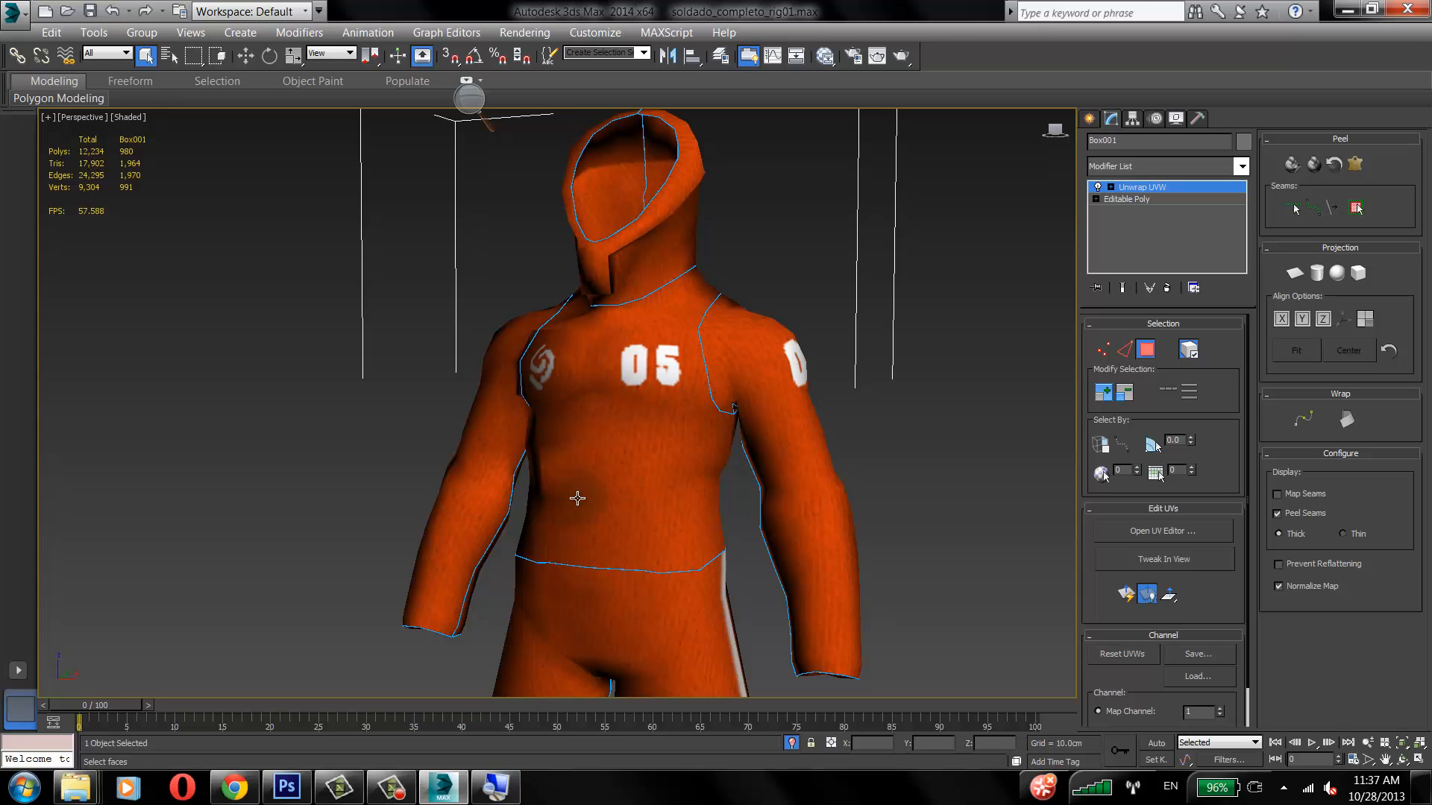
{"action": "scroll", "coordinate": [567, 451], "scroll_direction": "up", "scroll_amount": 5}
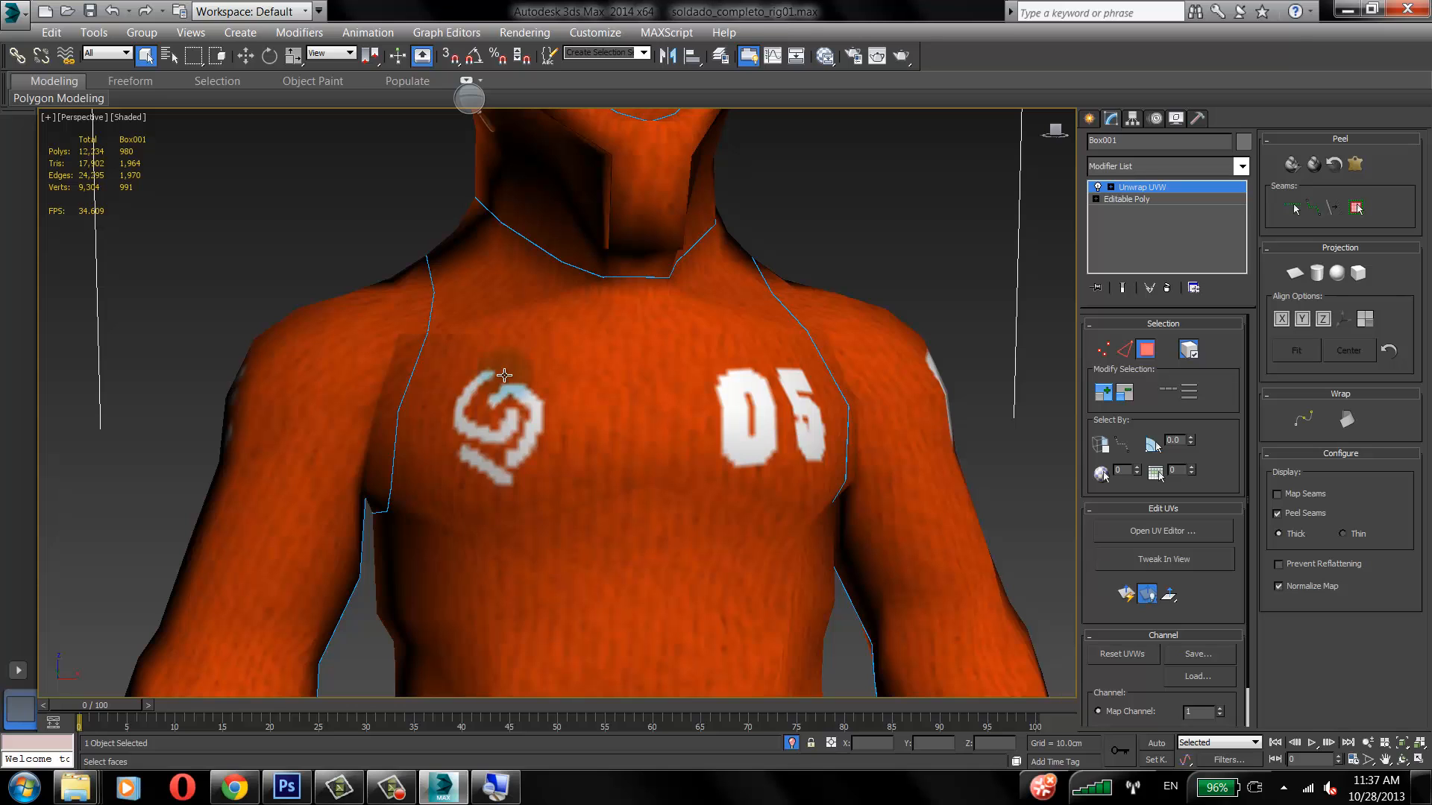
{"action": "middle_click_drag", "start_coordinate": [568, 476], "coordinate": [578, 480], "text": "alt"}
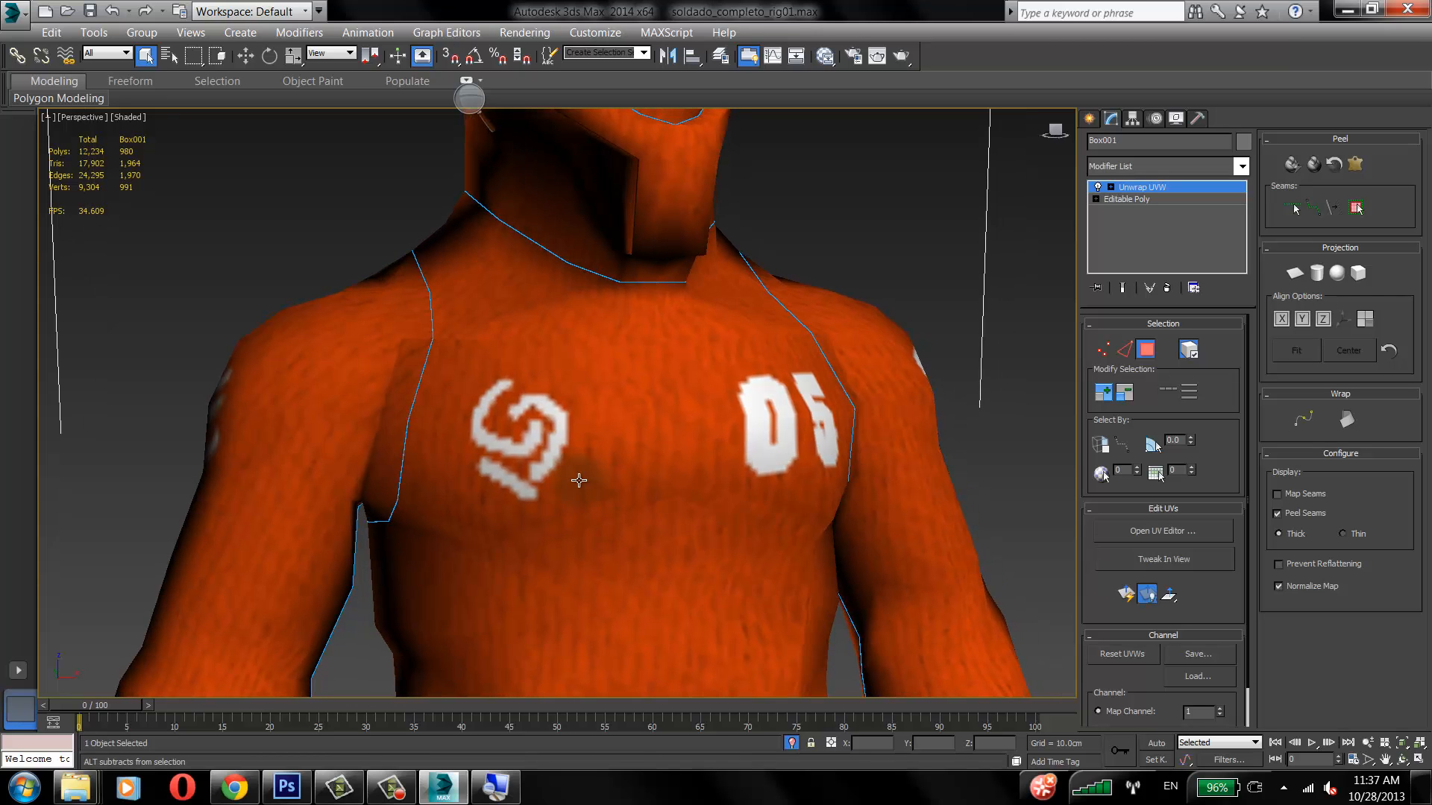
Step: Test-render the perspective view of the chest, close the render, and exit the Unwrap UVW polygon sub-object level
{"action": "left_click", "coordinate": [901, 56]}
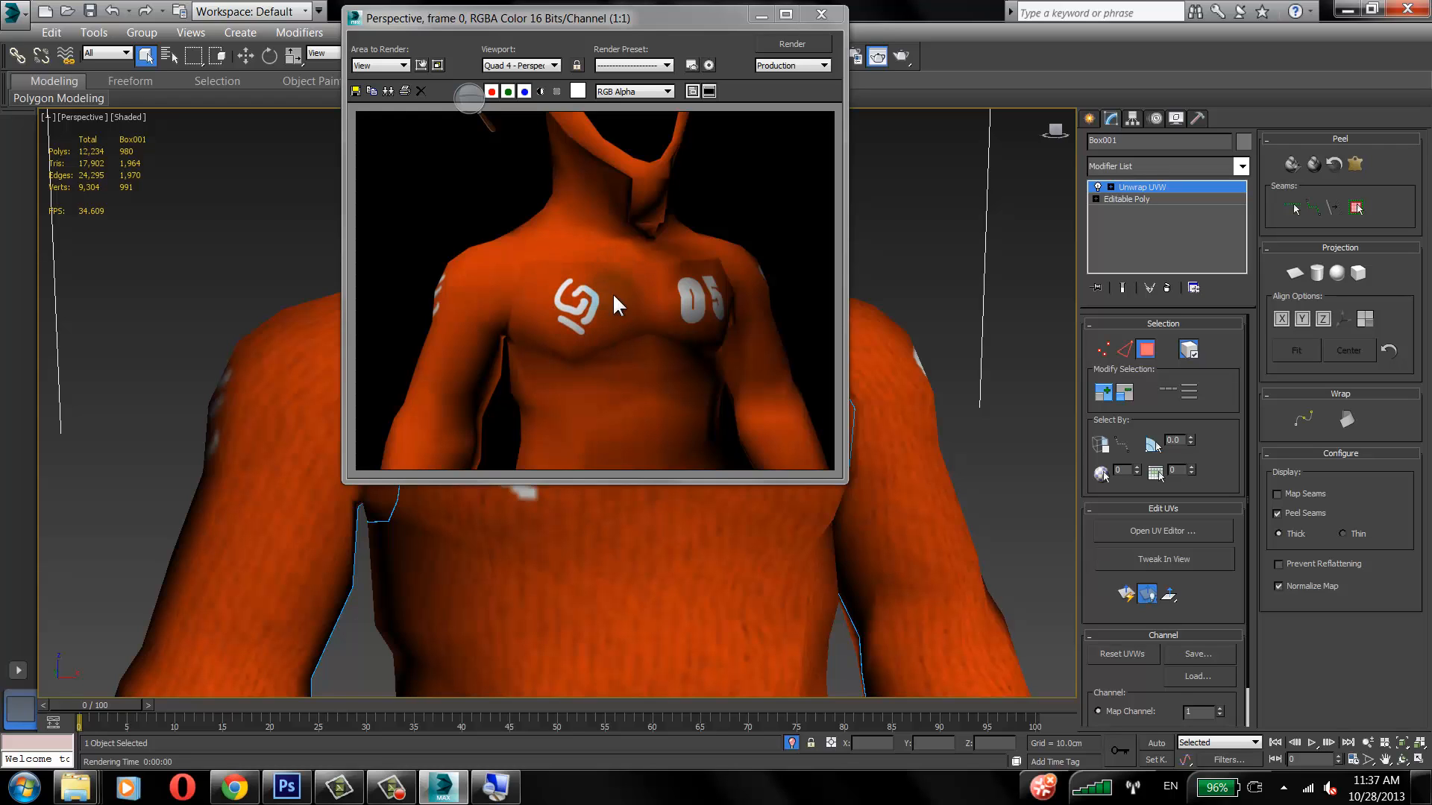
{"action": "left_click", "coordinate": [821, 15]}
{"action": "left_click", "coordinate": [821, 242]}
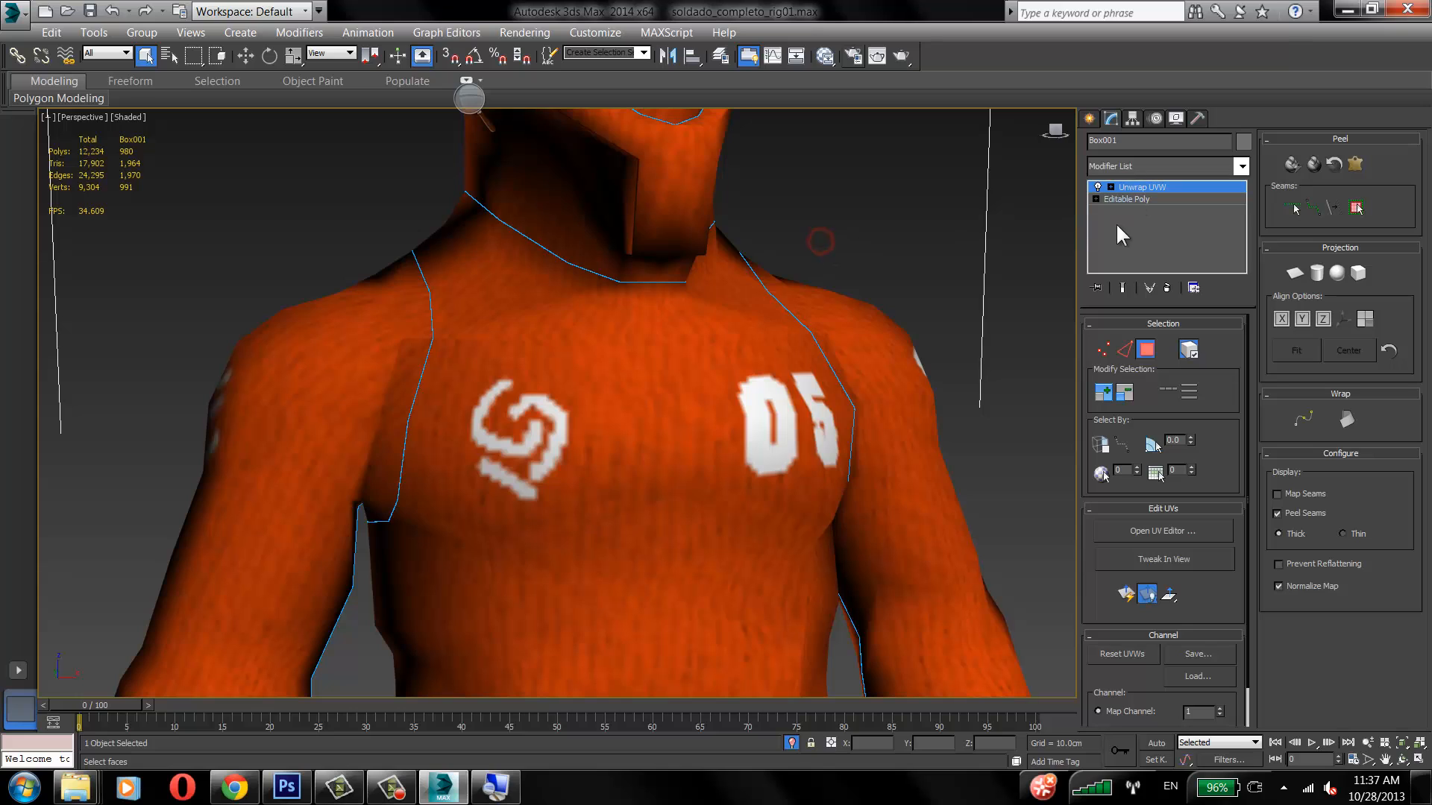
{"action": "left_click", "coordinate": [1174, 192]}
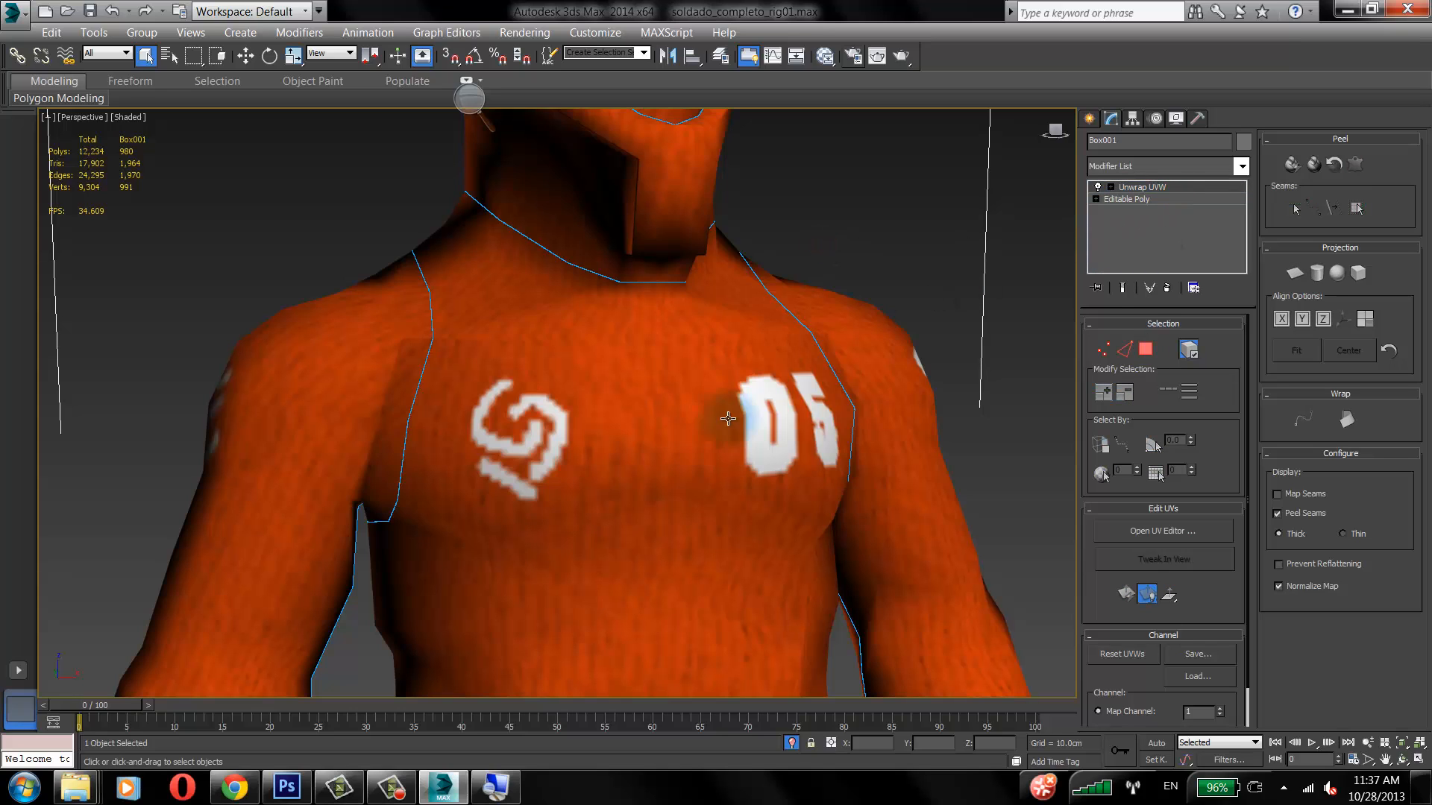
Step: Switch to Photoshop to check the emblem and 05 markings in suit.jpg, and return to 3ds Max
{"action": "left_click", "coordinate": [286, 787]}
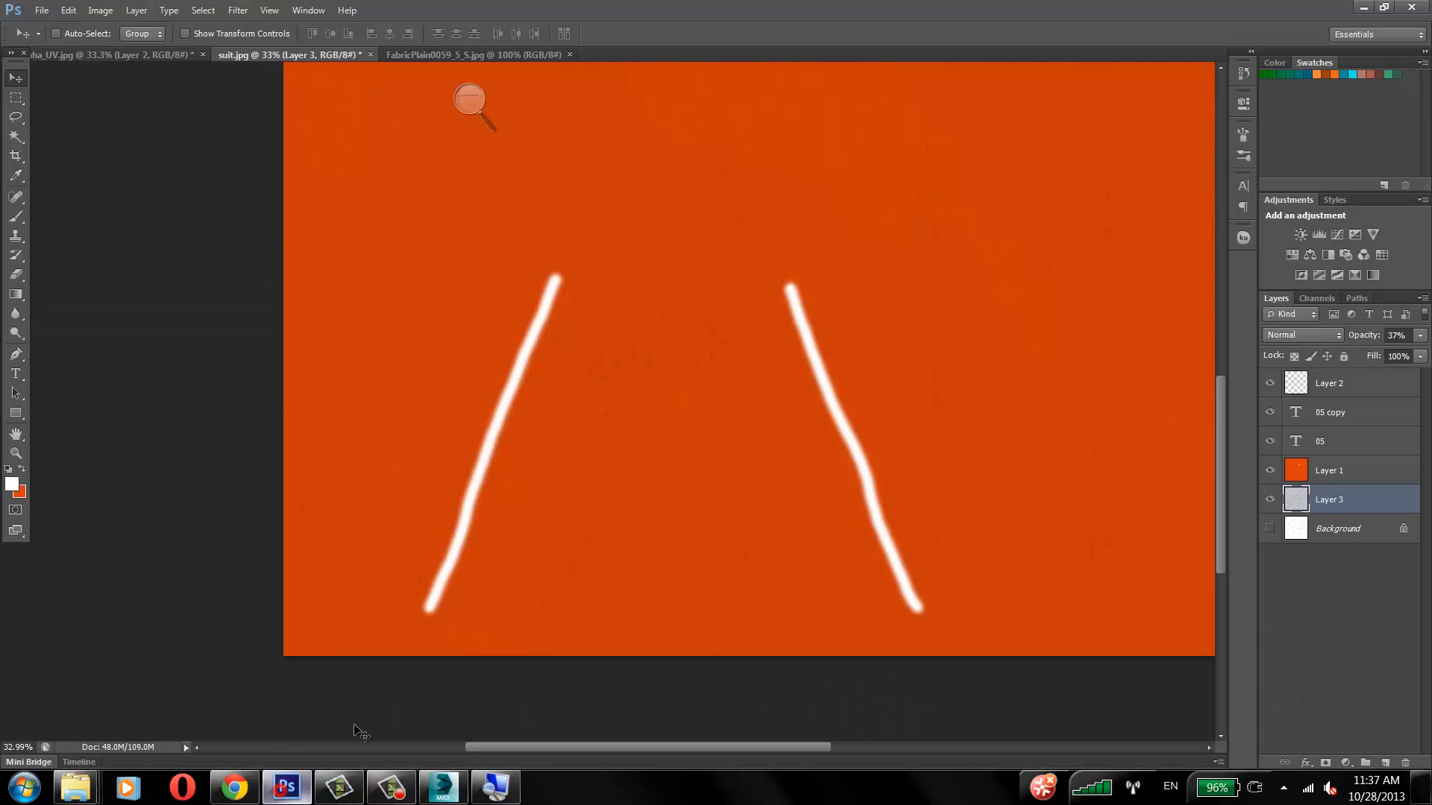
{"action": "scroll", "coordinate": [644, 325], "scroll_direction": "up", "scroll_amount": 3}
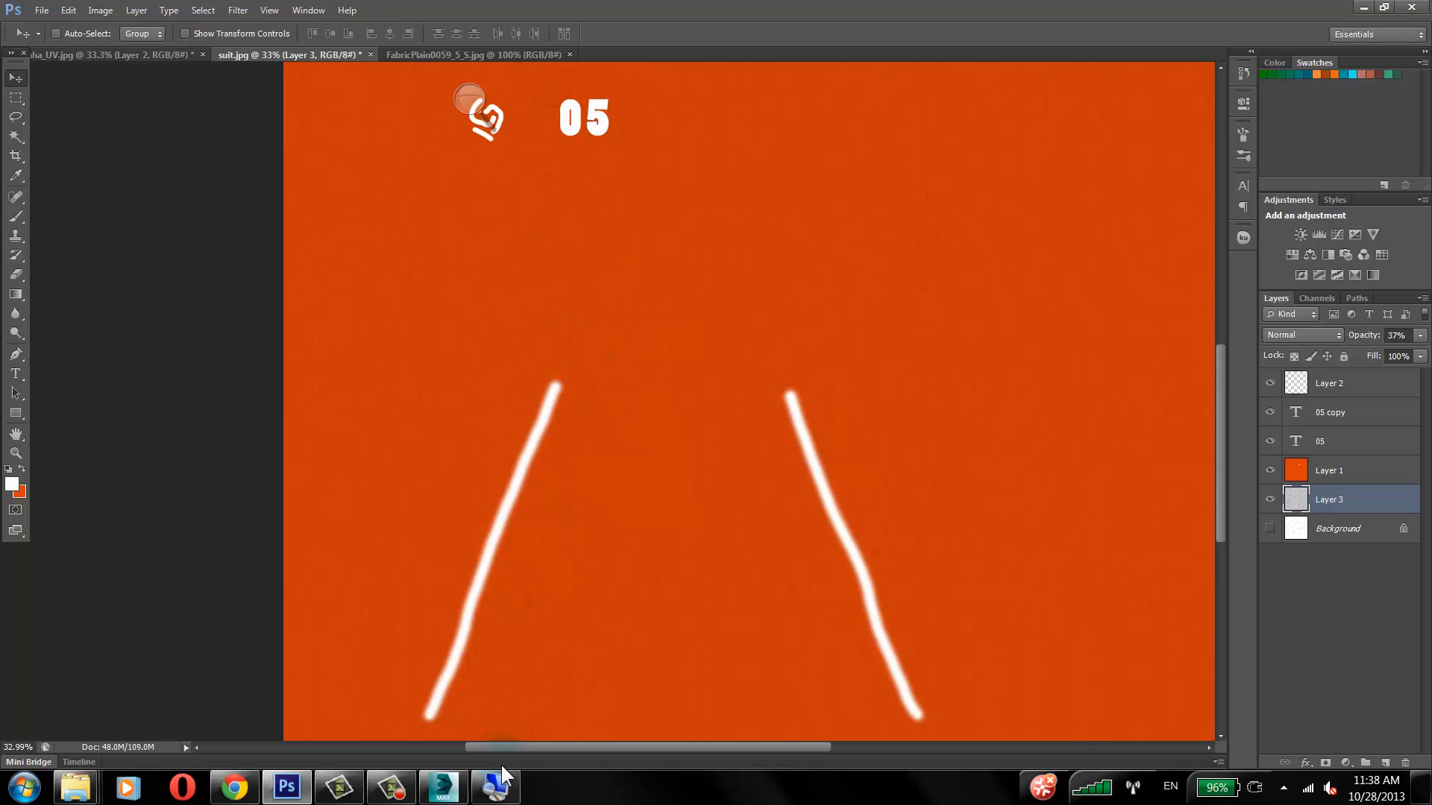
{"action": "left_click", "coordinate": [442, 788]}
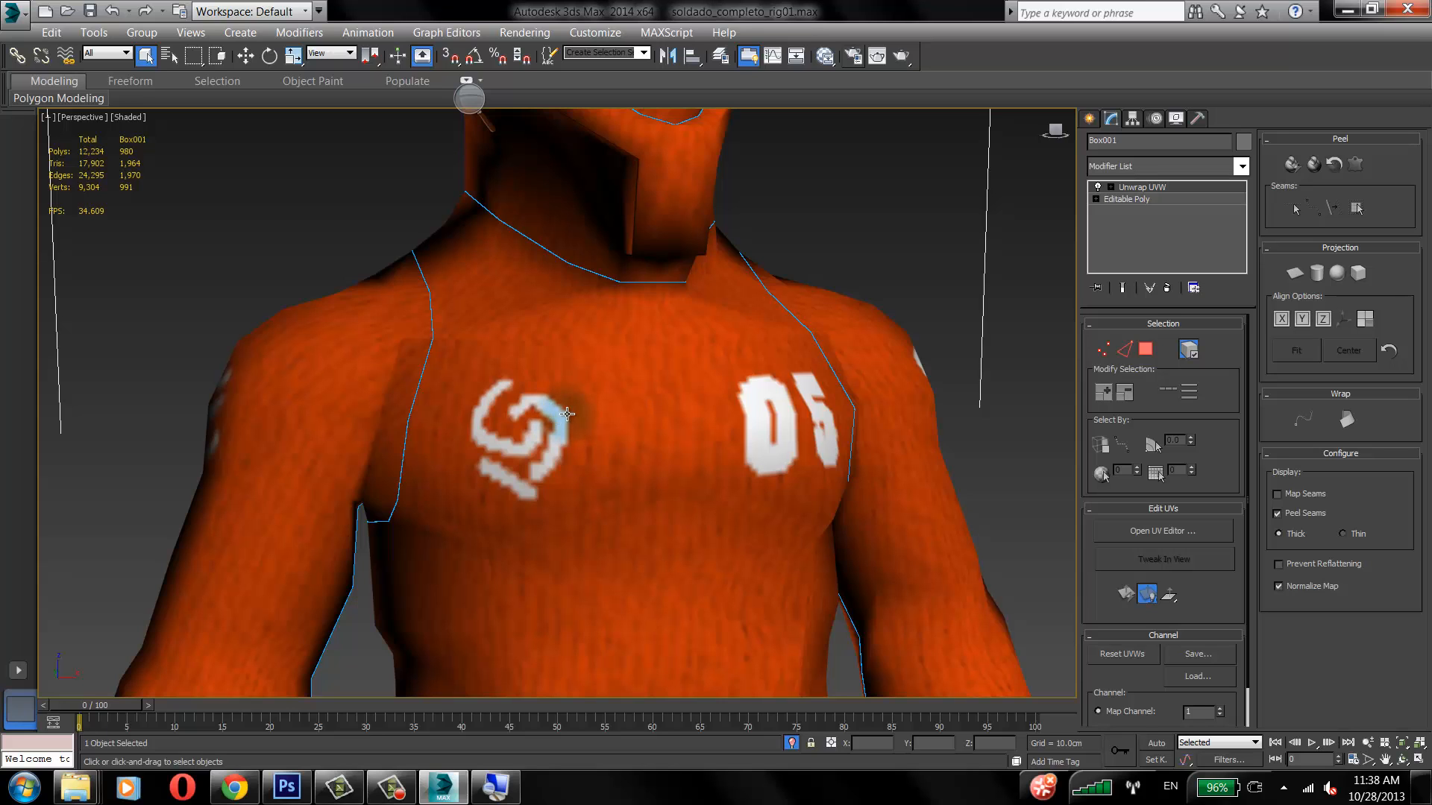
Step: Render the perspective view again and place the render beside the viewport's chest markings for comparison
{"action": "left_click", "coordinate": [904, 58]}
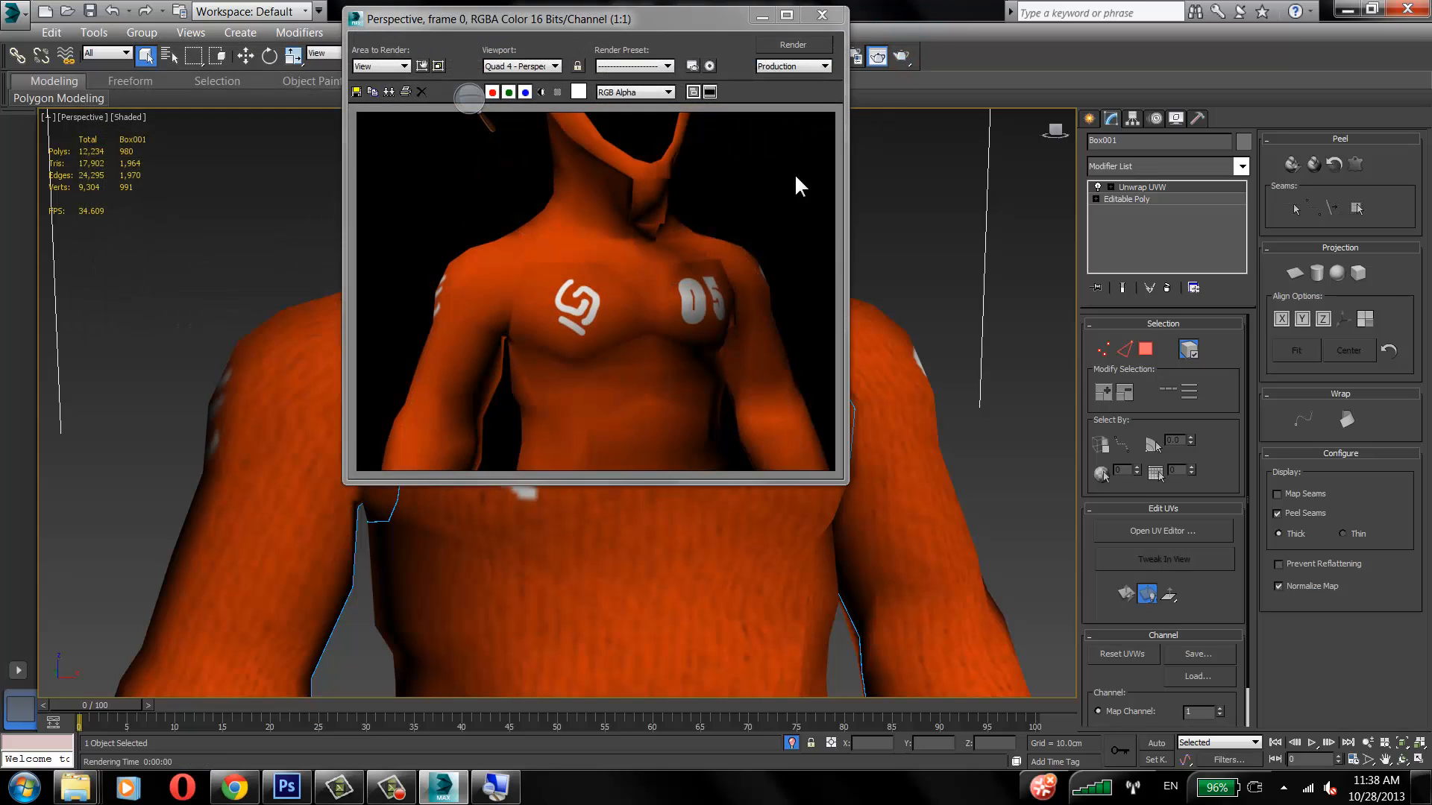
{"action": "left_click", "coordinate": [667, 33]}
{"action": "left_click_drag", "start_coordinate": [641, 24], "coordinate": [442, 73]}
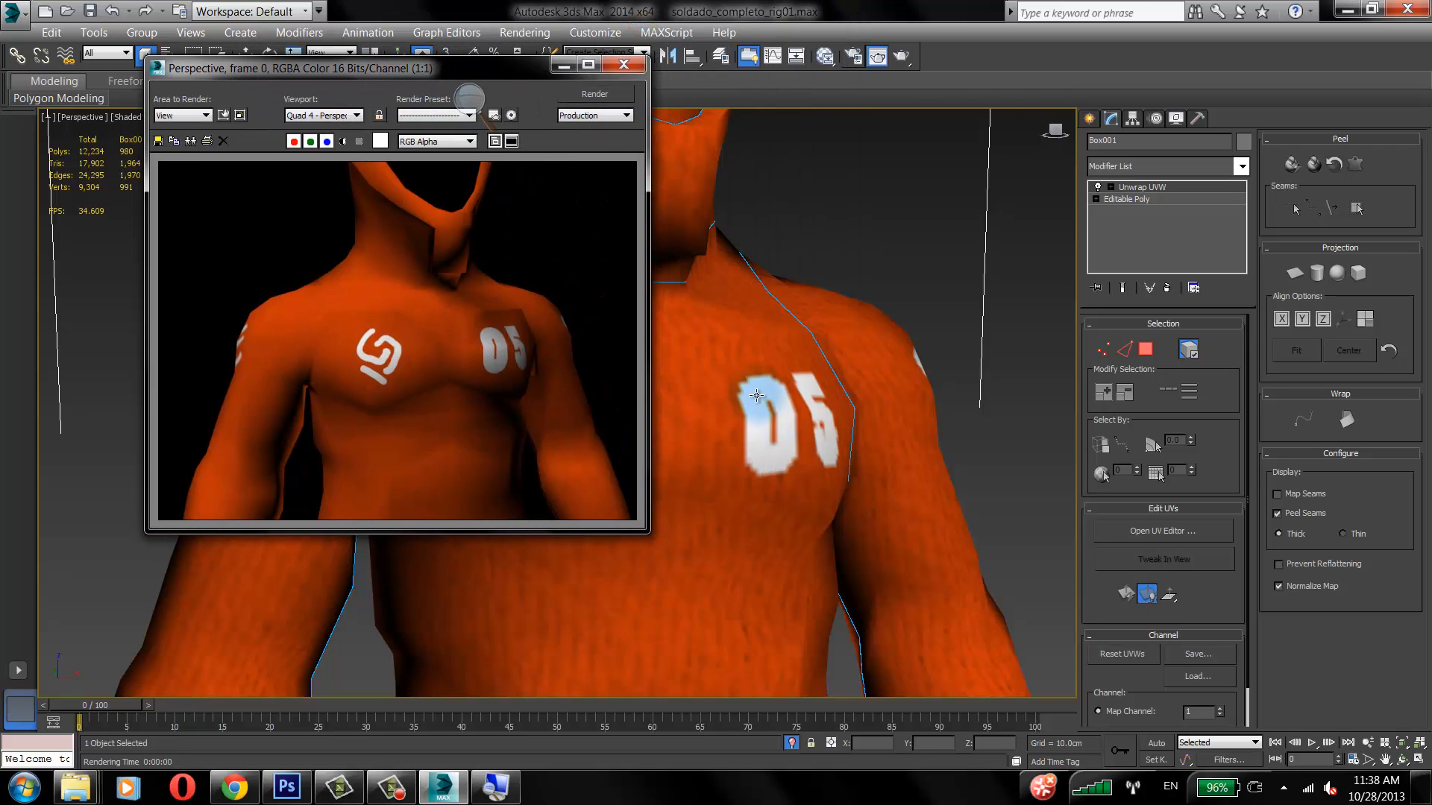
{"action": "left_click", "coordinate": [608, 34]}
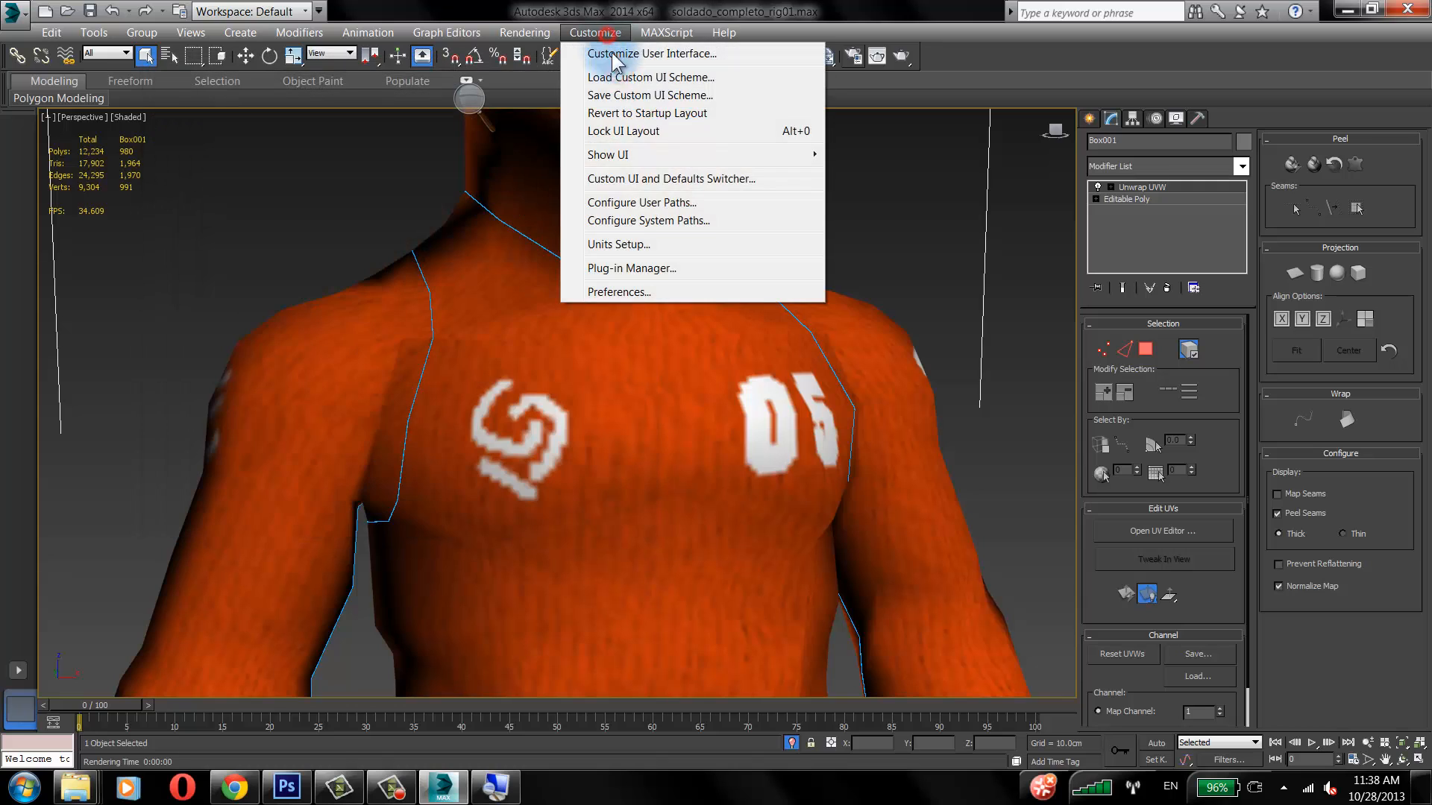
{"action": "left_click", "coordinate": [390, 197]}
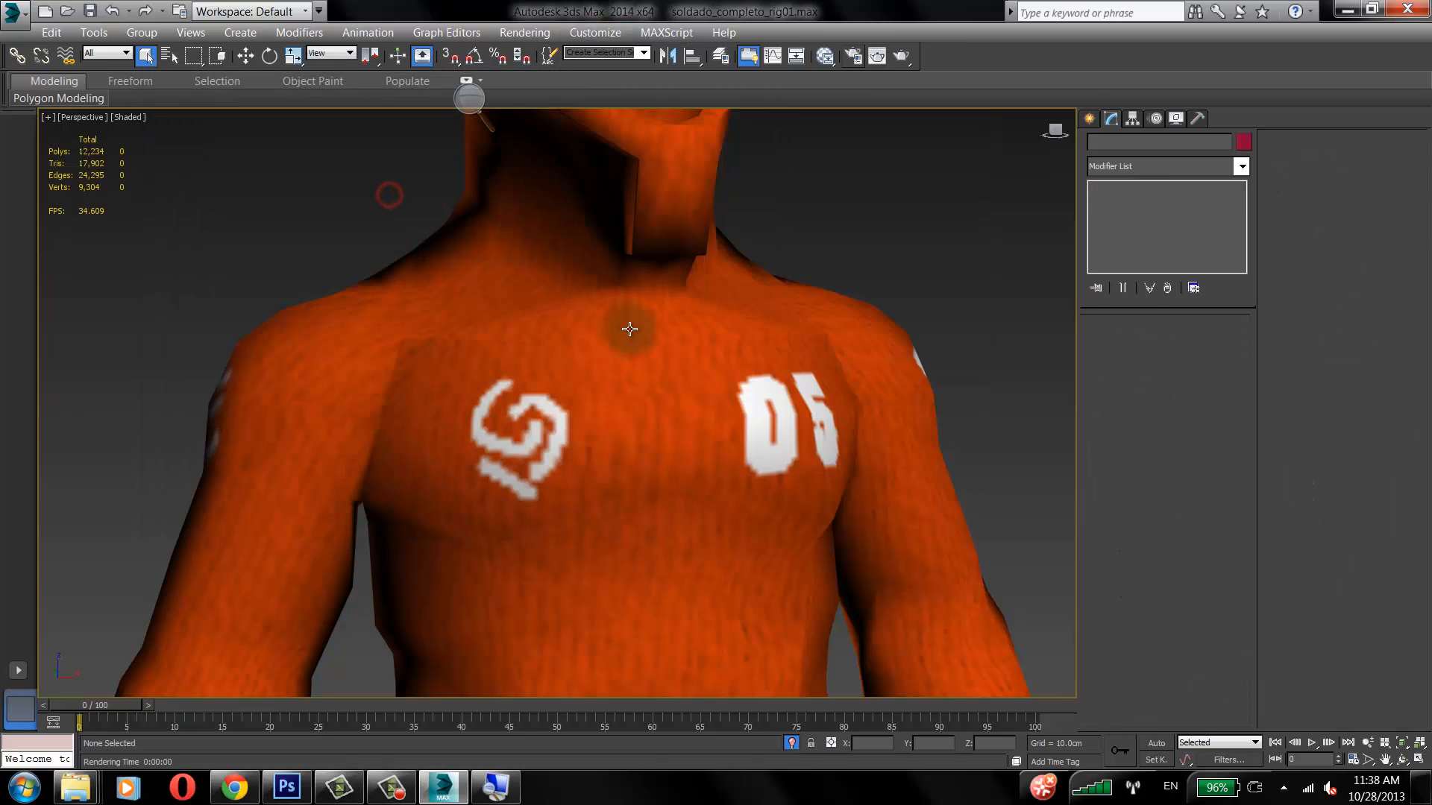
{"action": "left_click", "coordinate": [629, 327]}
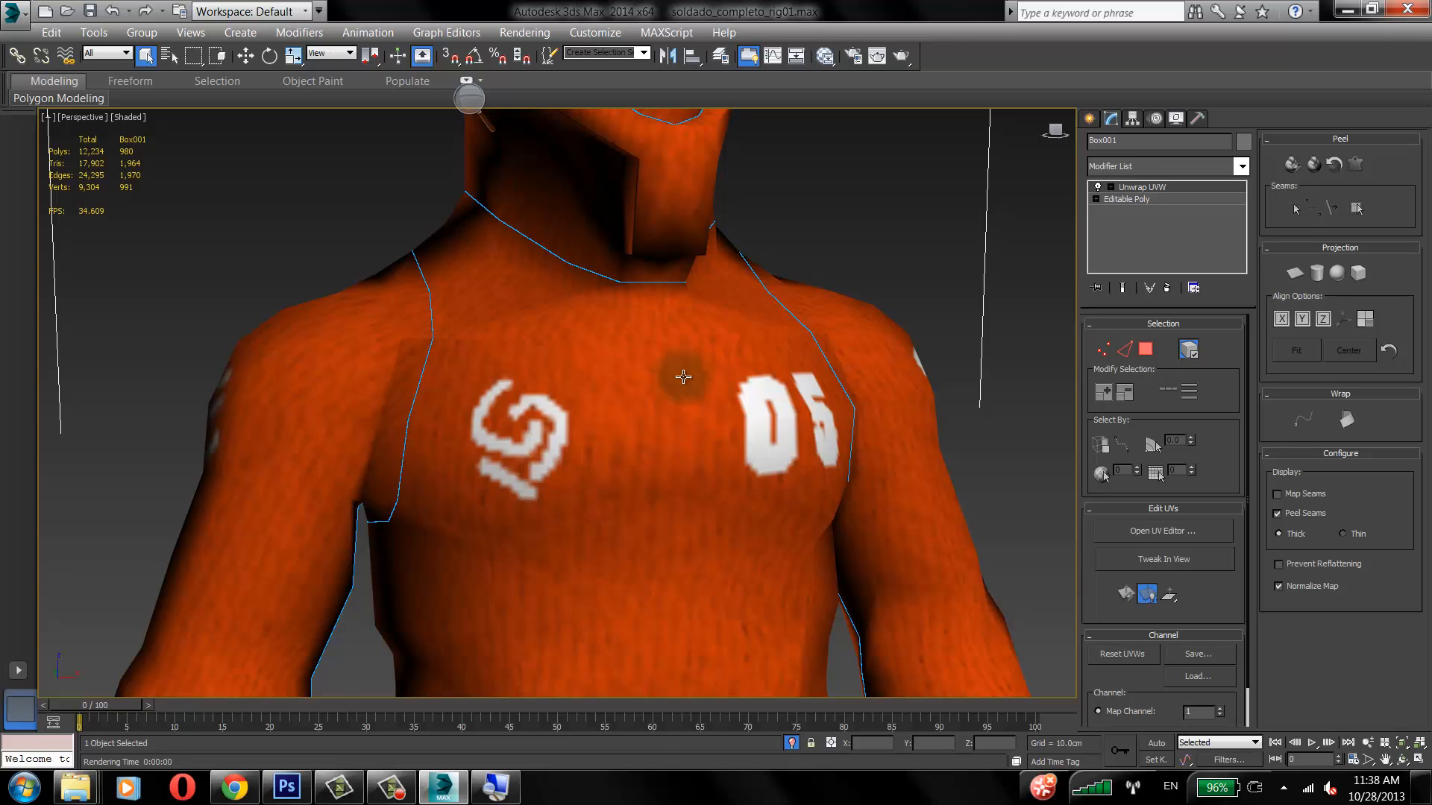
Step: Examine the suit from its side, checking the sleeve number and the white leg stripe
{"action": "scroll", "coordinate": [629, 329], "scroll_direction": "down", "scroll_amount": 5}
{"action": "scroll", "coordinate": [614, 303], "scroll_direction": "up", "scroll_amount": 2}
{"action": "middle_click_drag", "start_coordinate": [614, 303], "coordinate": [555, 300], "text": "alt"}
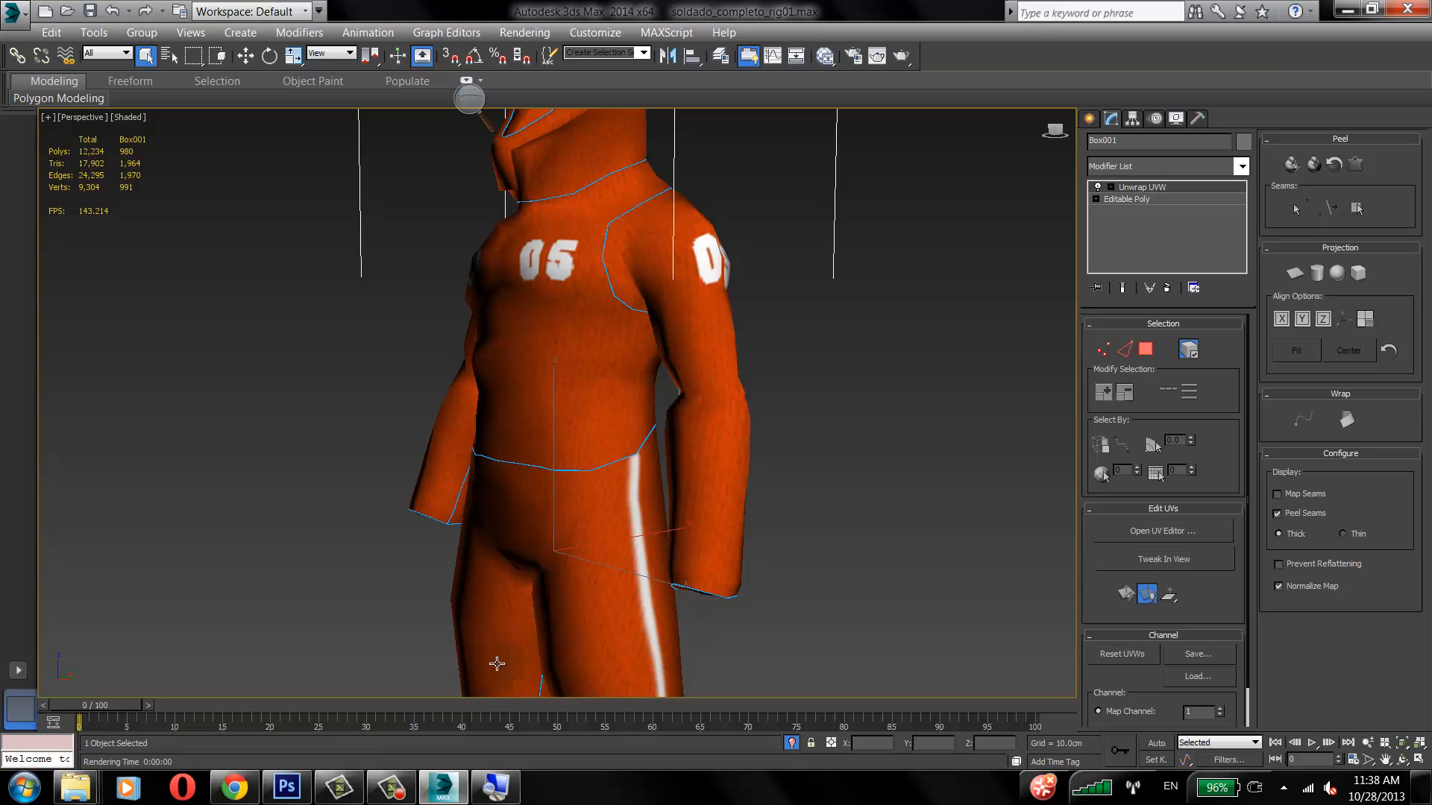
Step: Switch to Chrome and browse the Camouflage category of the fabric textures on cgtextures.com
{"action": "left_click", "coordinate": [235, 787]}
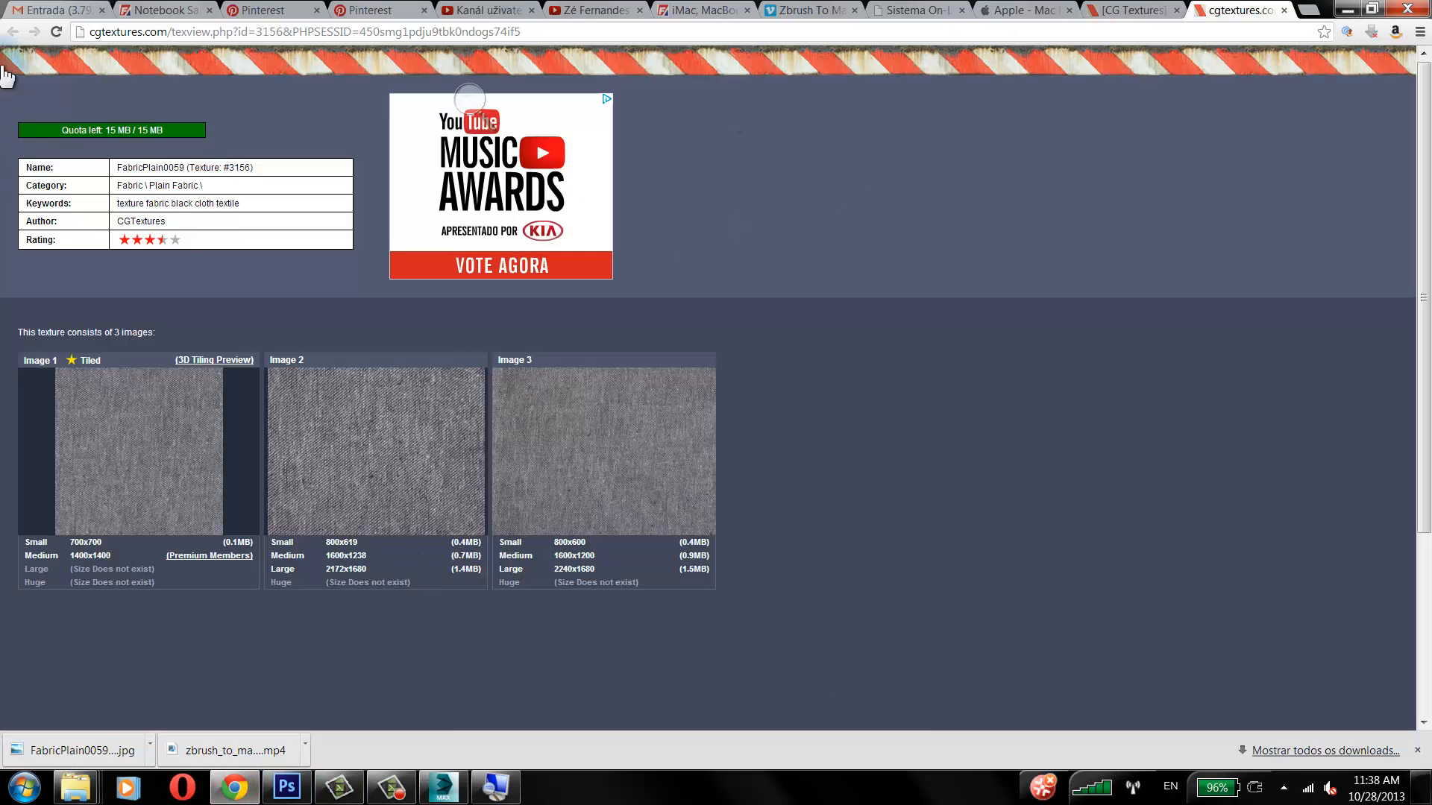
{"action": "left_click", "coordinate": [1133, 10]}
{"action": "scroll", "coordinate": [1176, 306], "scroll_direction": "up", "scroll_amount": 5}
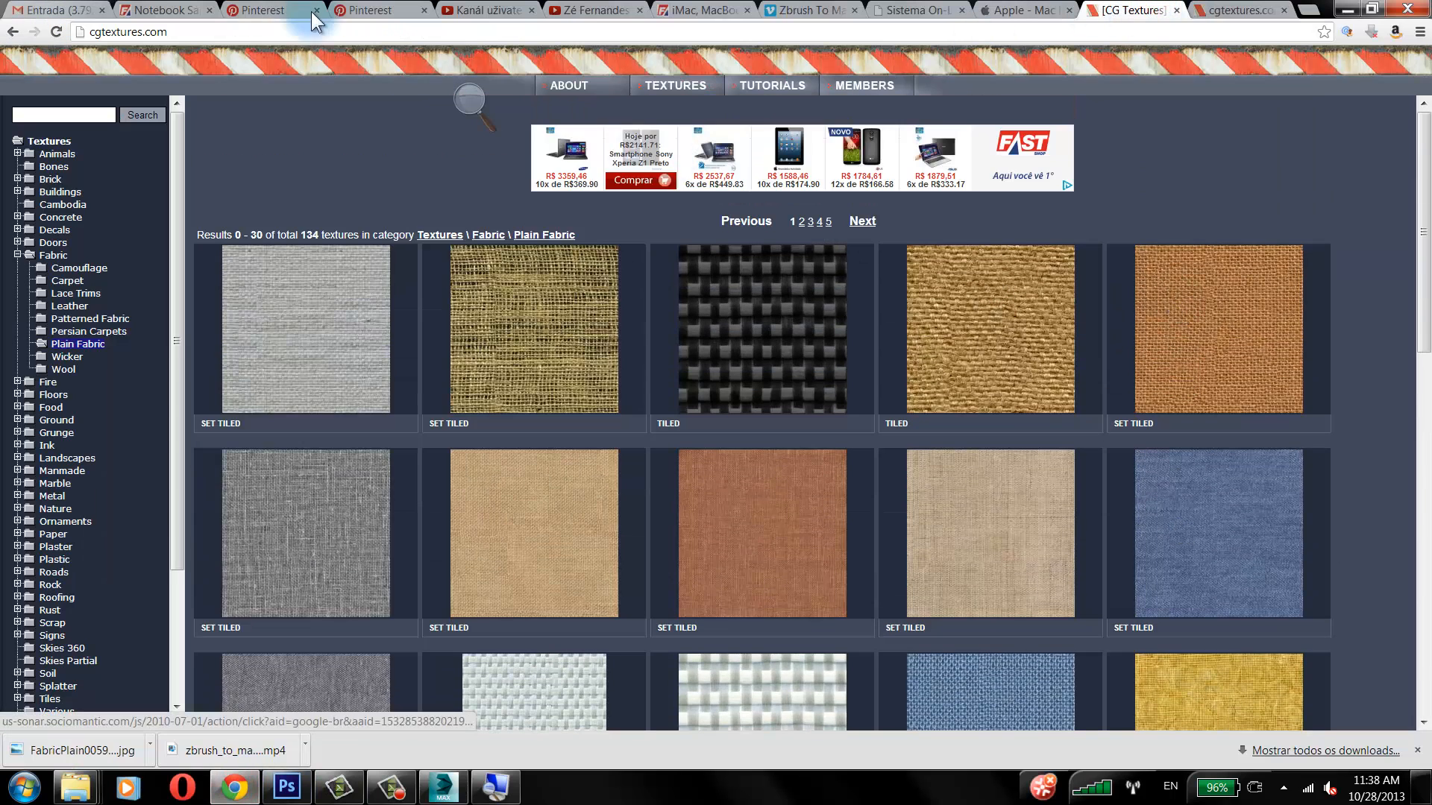
{"action": "left_click", "coordinate": [12, 31]}
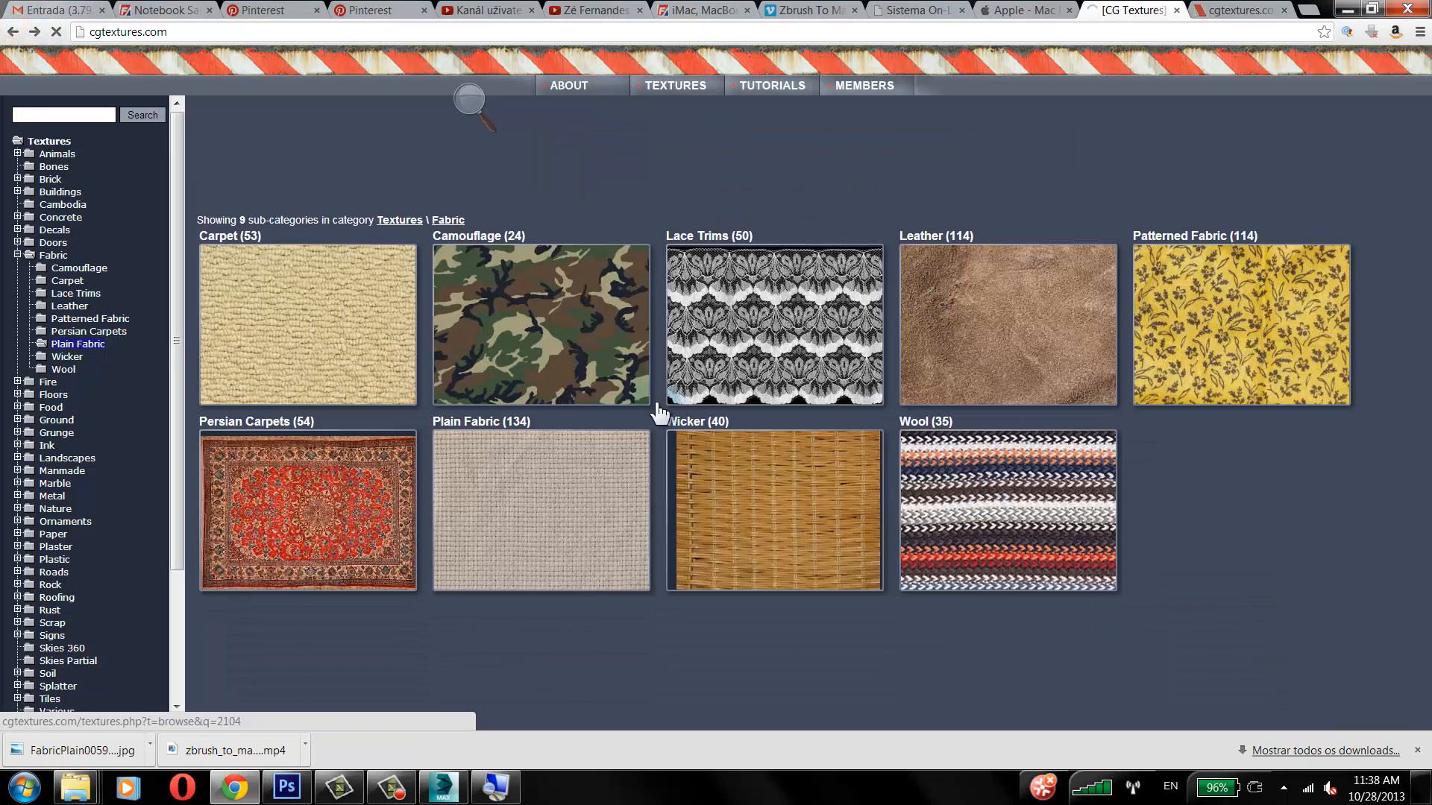
{"action": "left_click", "coordinate": [608, 366]}
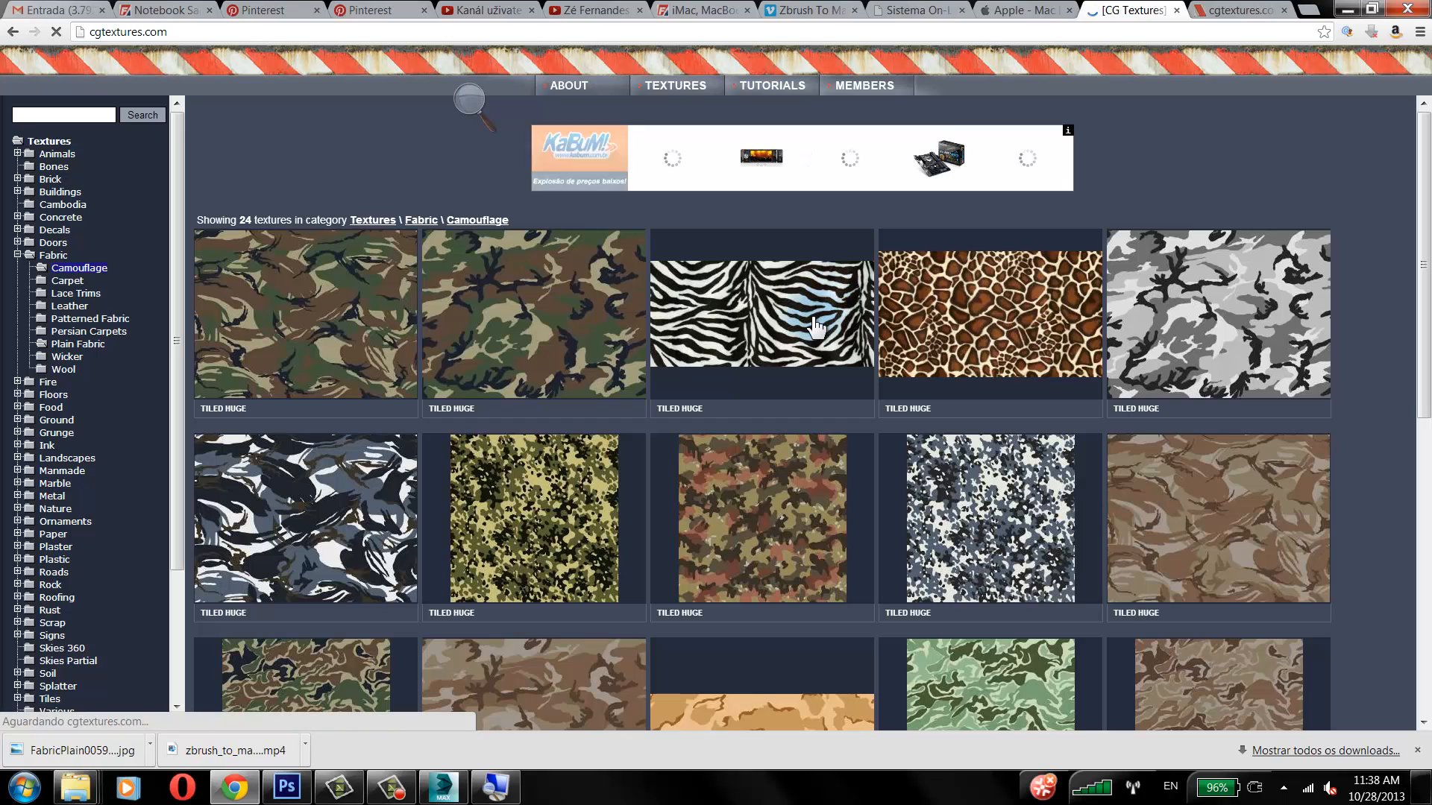
Step: Open the black-and-white zebra texture in the Camouflage category and download its small 1024x485 version
{"action": "scroll", "coordinate": [815, 328], "scroll_direction": "down", "scroll_amount": 1}
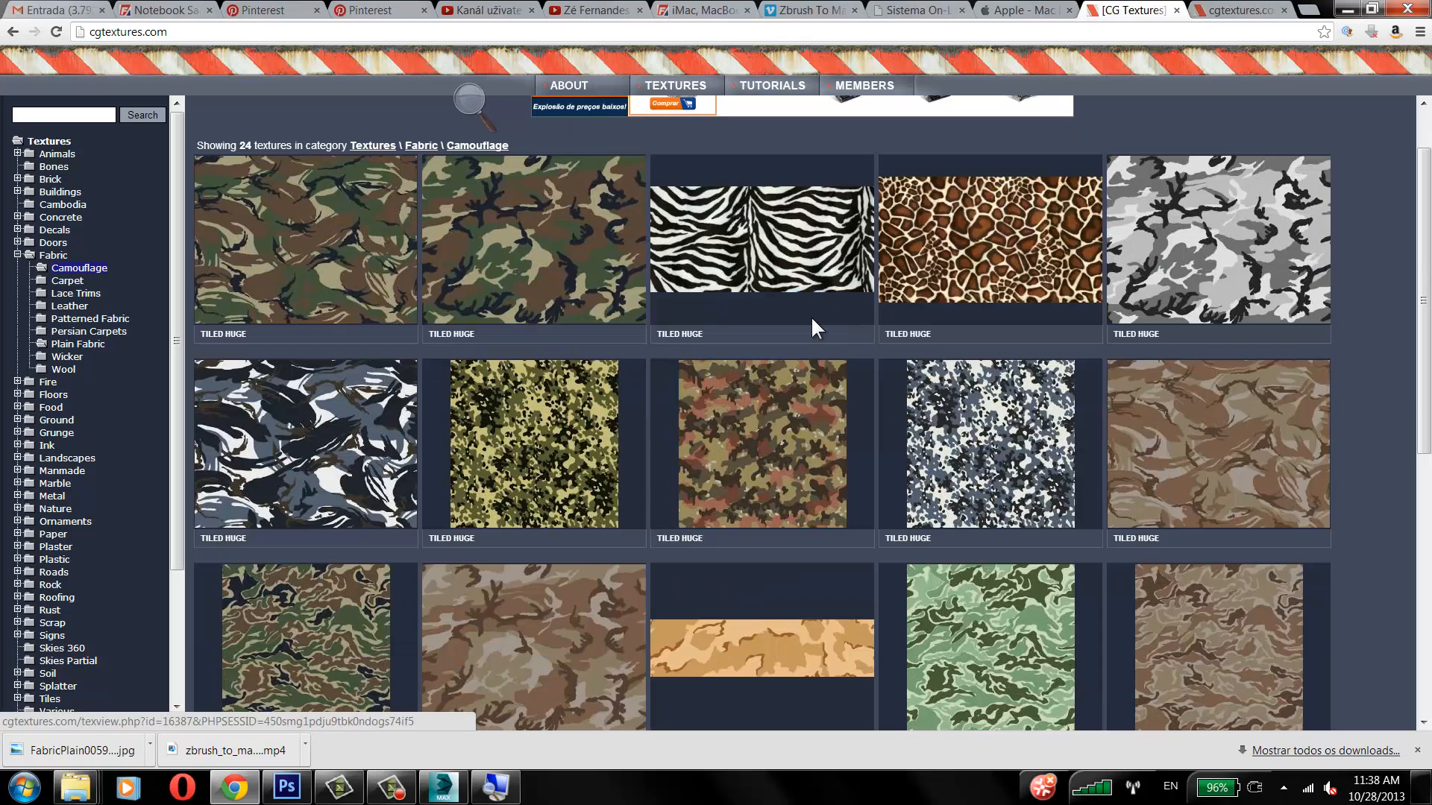
{"action": "left_click", "coordinate": [821, 261]}
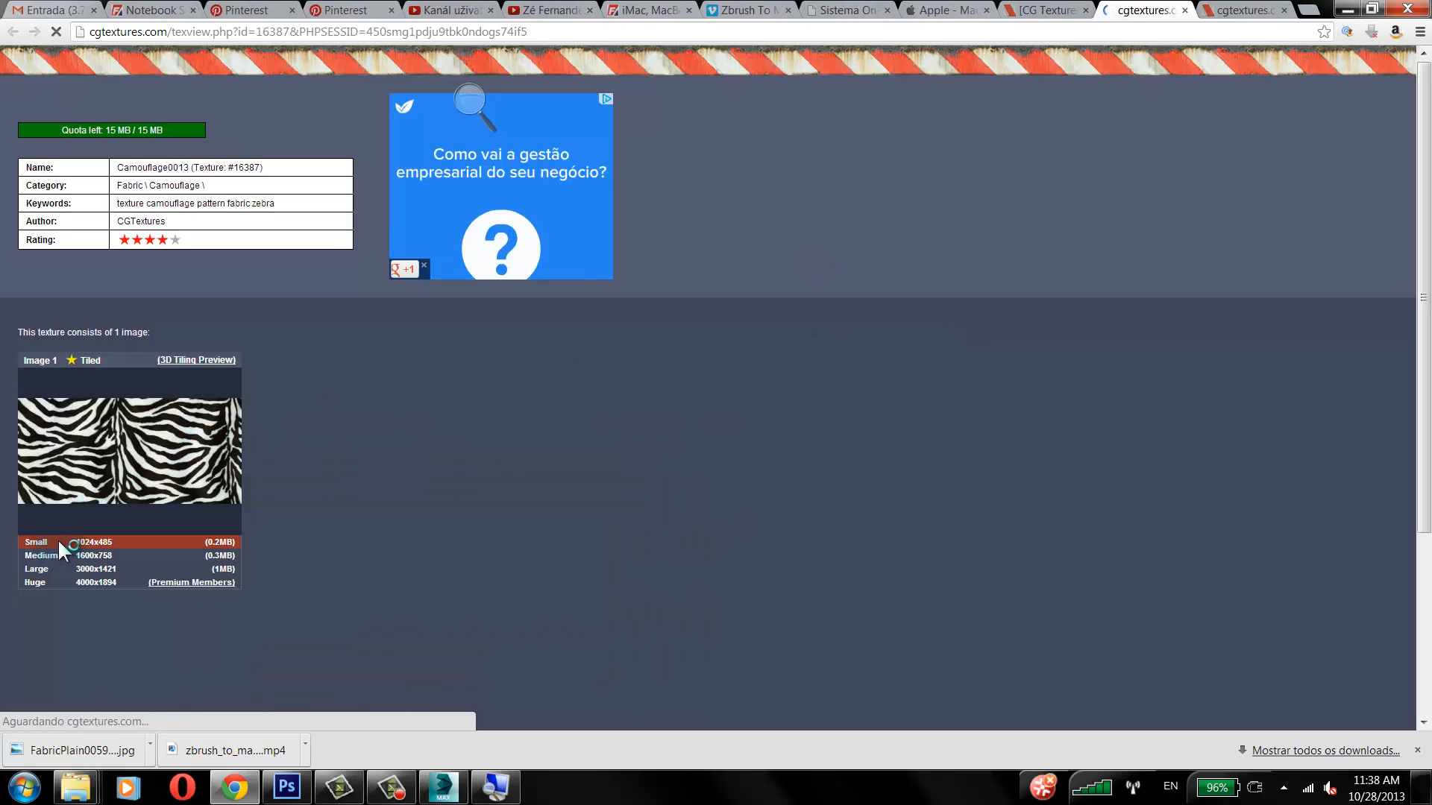
{"action": "left_click", "coordinate": [59, 542]}
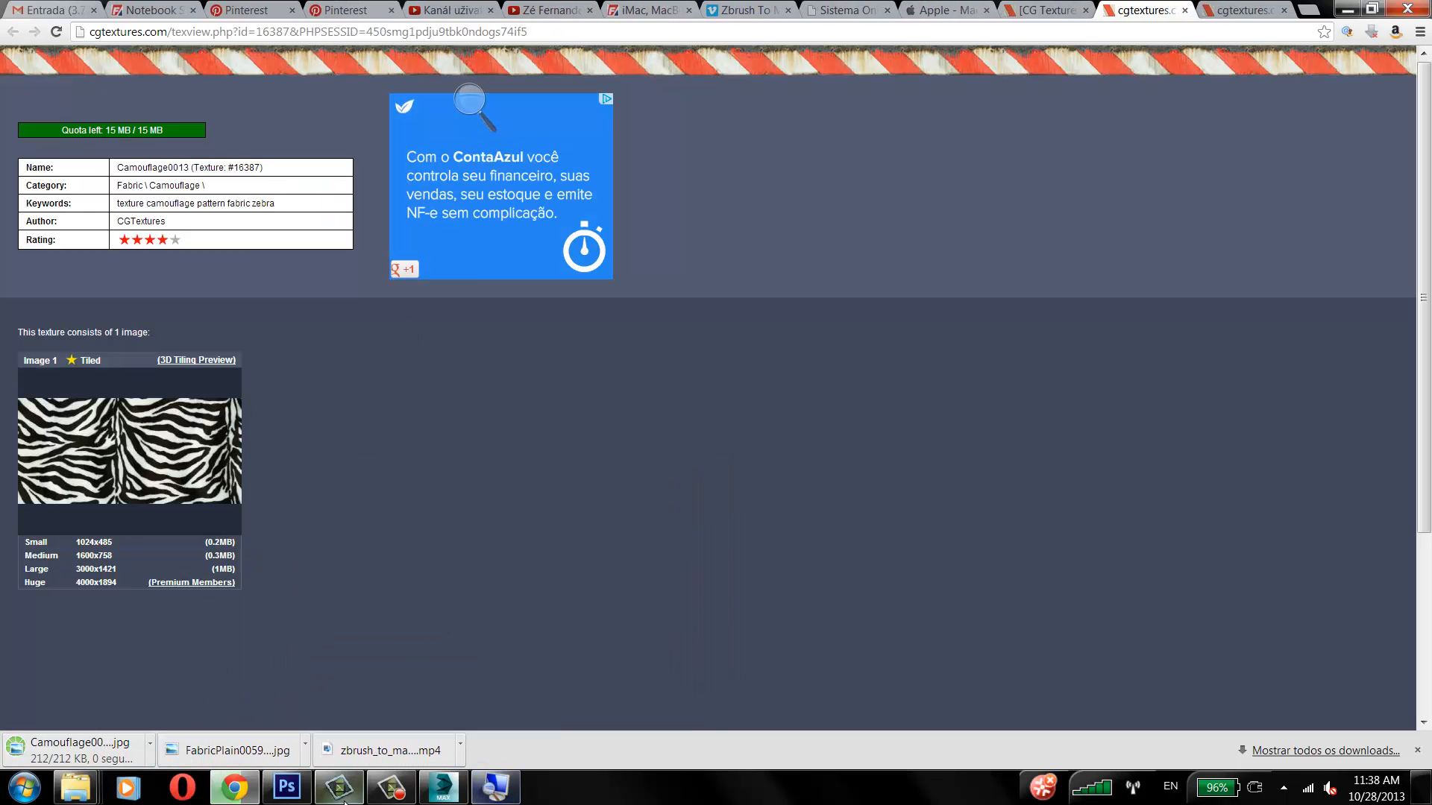
Step: Switch to Photoshop, make the Background of suit.jpg visible and add a new empty layer directly above it
{"action": "left_click", "coordinate": [287, 787]}
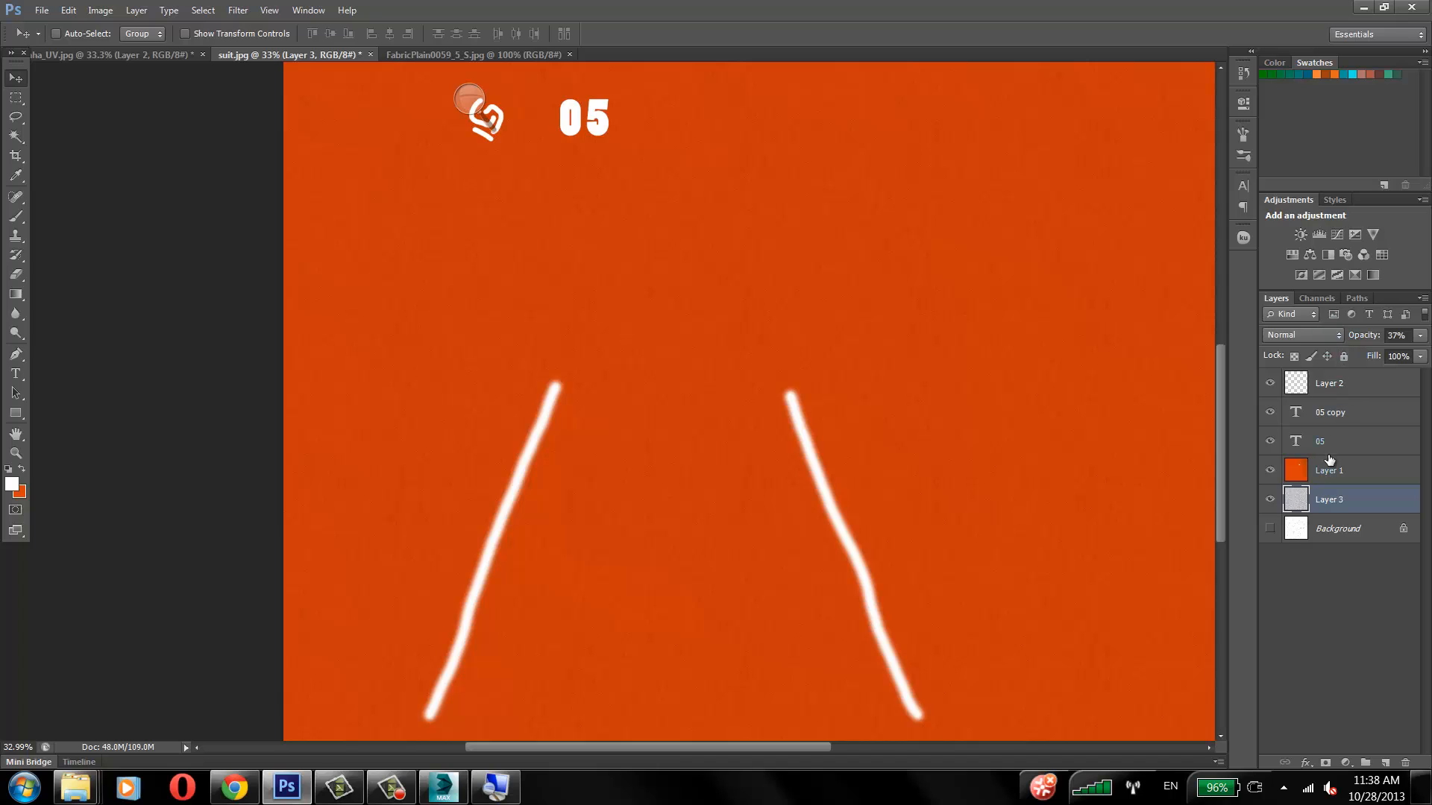
{"action": "left_click", "coordinate": [1348, 539]}
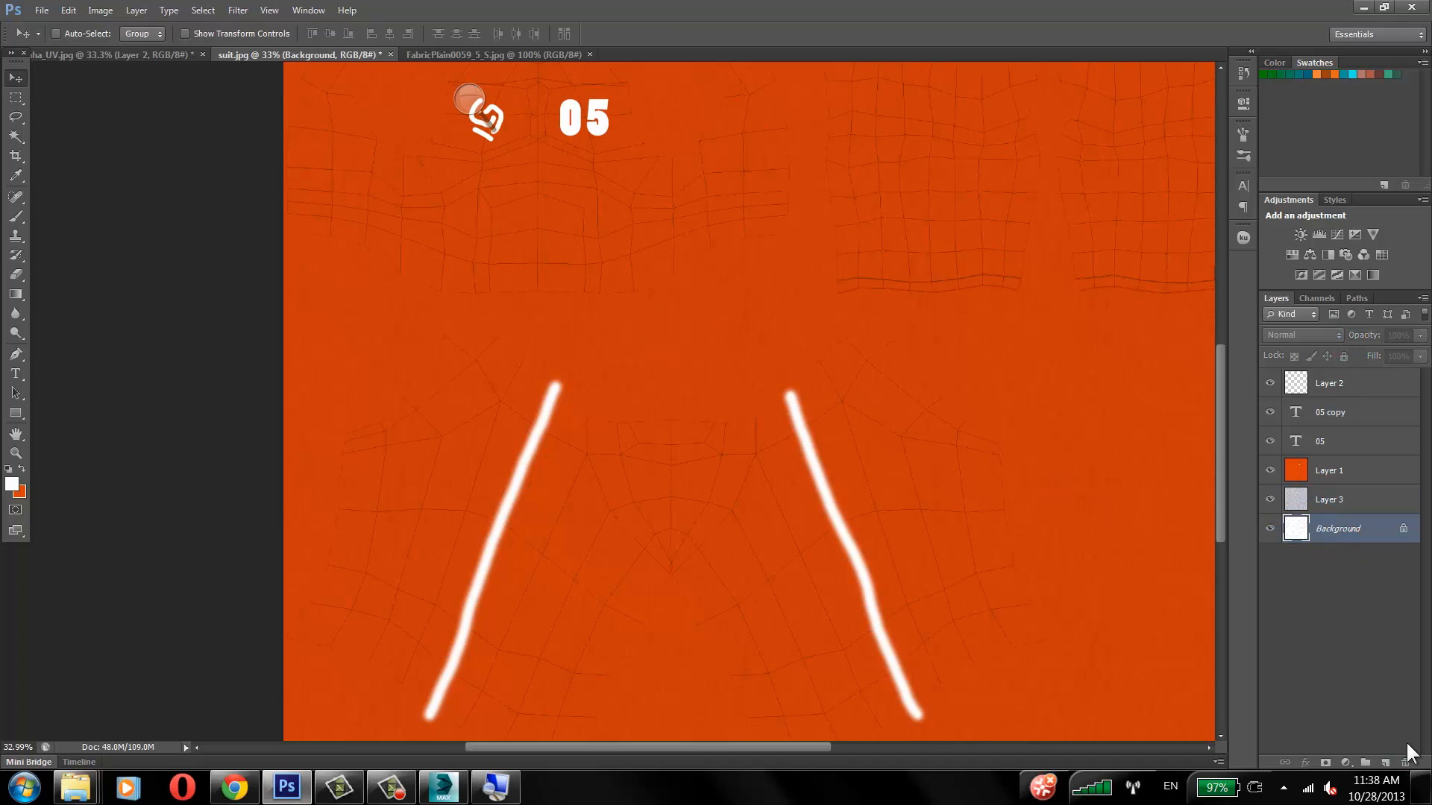
{"action": "left_click", "coordinate": [1386, 762]}
{"action": "left_click", "coordinate": [41, 10]}
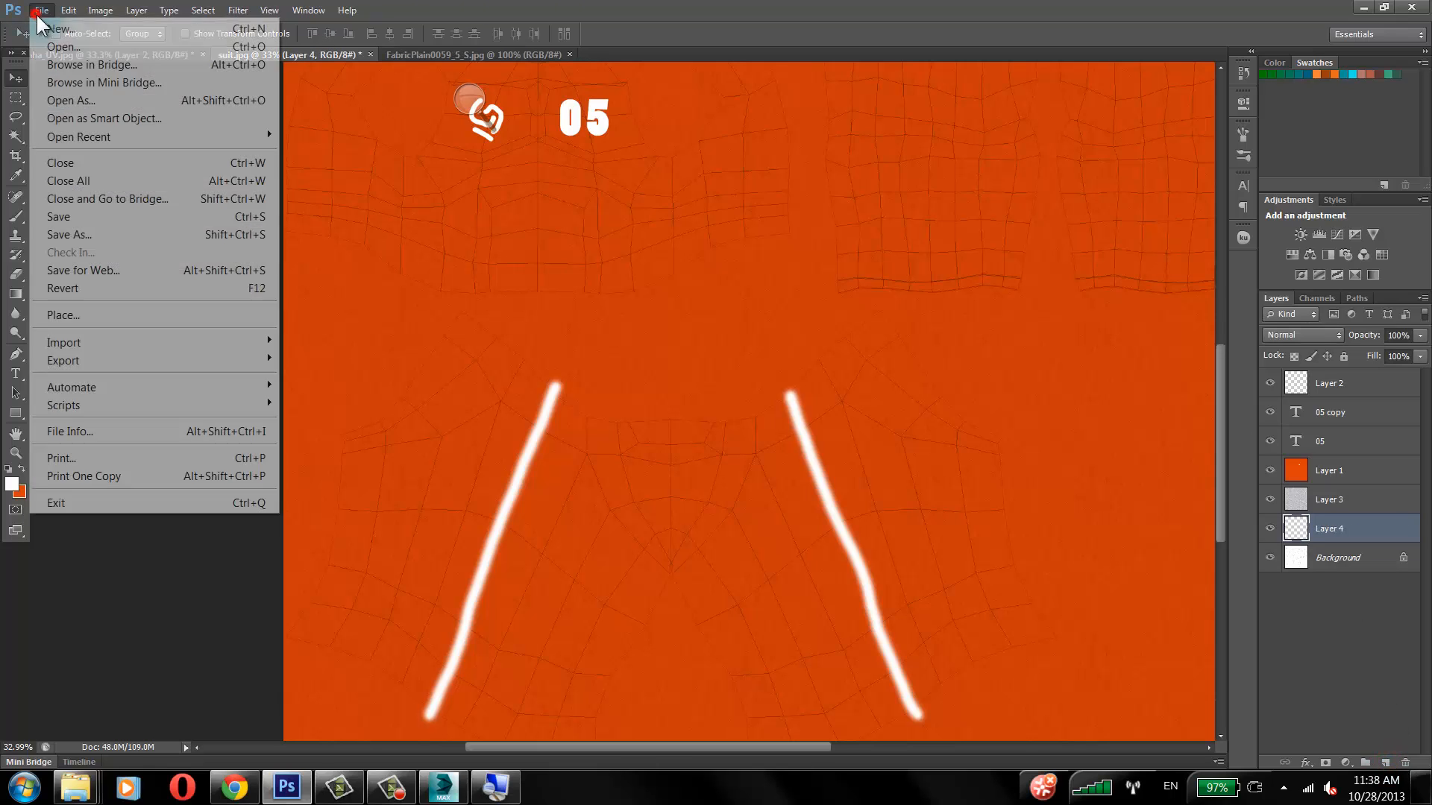
{"action": "left_click", "coordinate": [42, 33]}
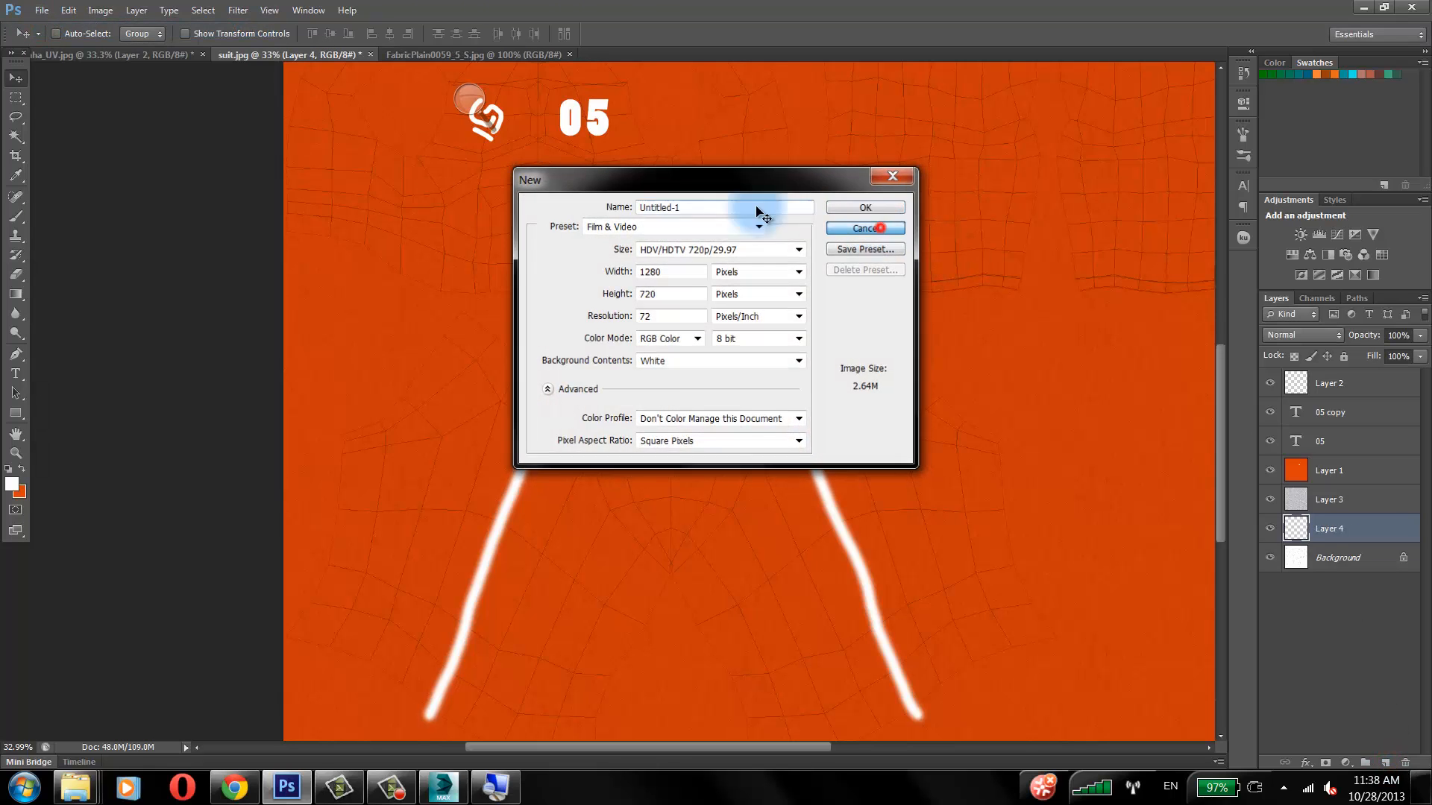
{"action": "key", "text": "Escape"}
Step: Open the downloaded zebra texture Camouflage0013_S.jpg from the Downloads folder
{"action": "left_click", "coordinate": [41, 10]}
{"action": "left_click", "coordinate": [60, 47]}
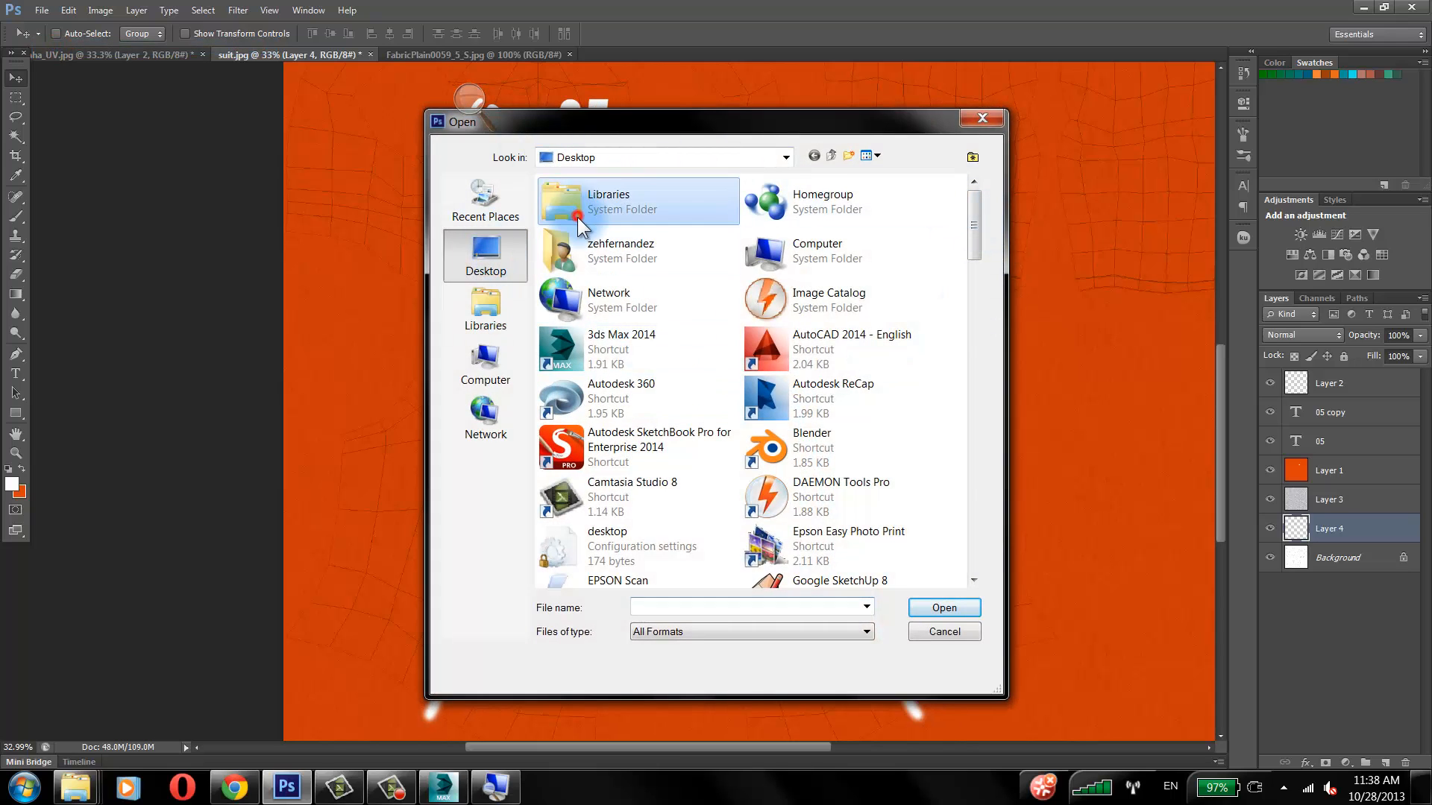
{"action": "double_click", "coordinate": [601, 253]}
{"action": "double_click", "coordinate": [591, 298]}
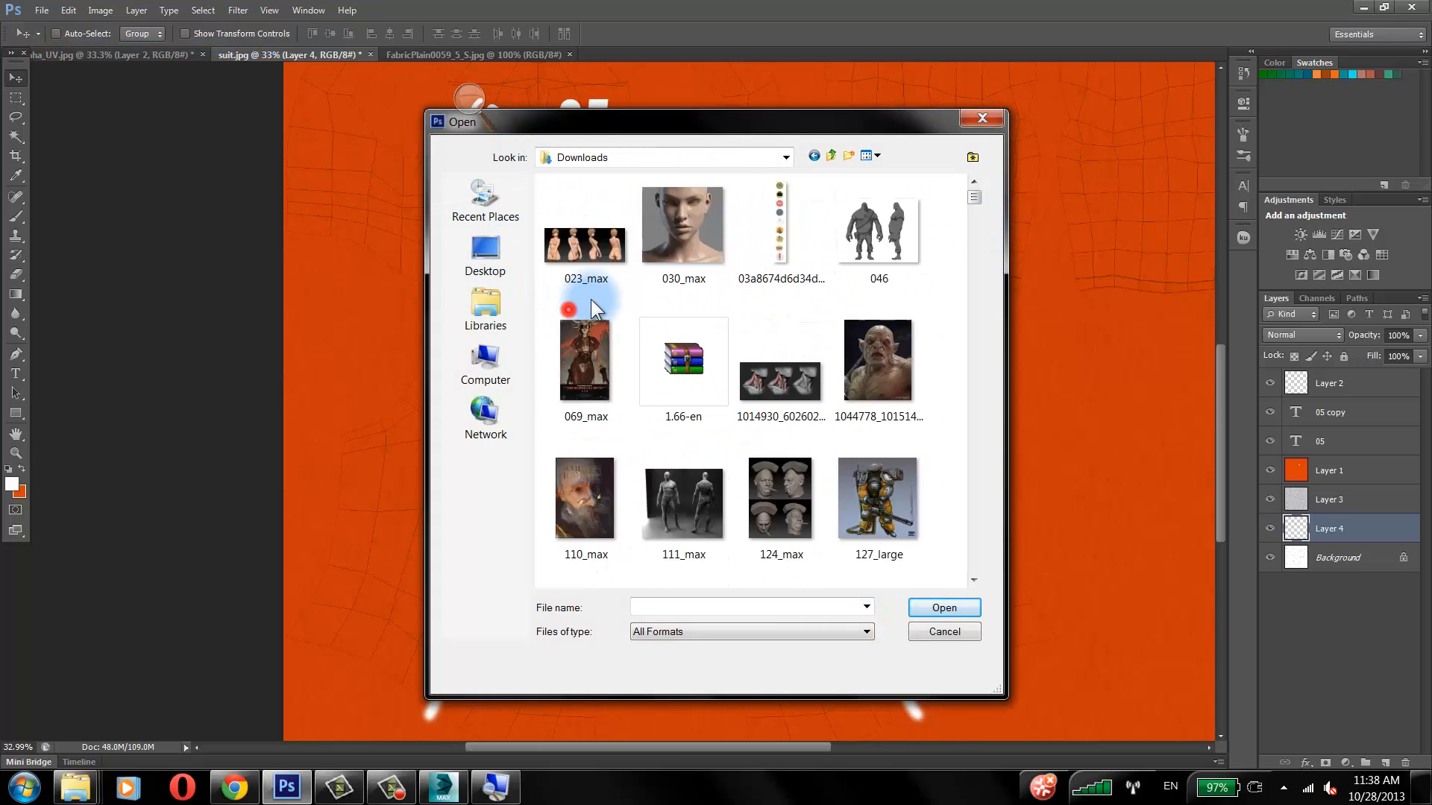
{"action": "left_click", "coordinate": [601, 267]}
{"action": "left_click", "coordinate": [953, 605]}
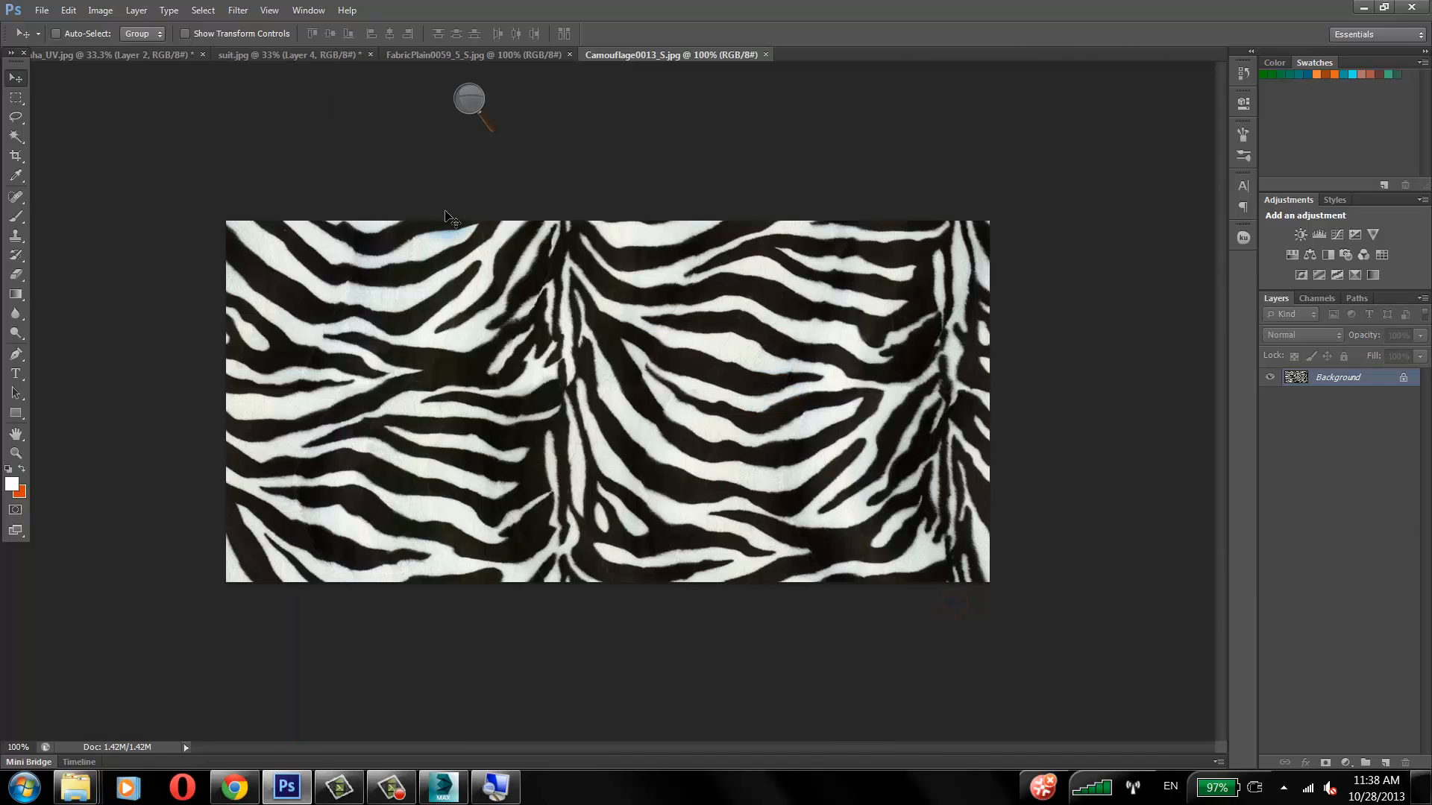
Step: Copy the zebra image into suit.jpg as a layer, close its source window and place it over the trouser area
{"action": "left_click_drag", "start_coordinate": [626, 59], "coordinate": [773, 154]}
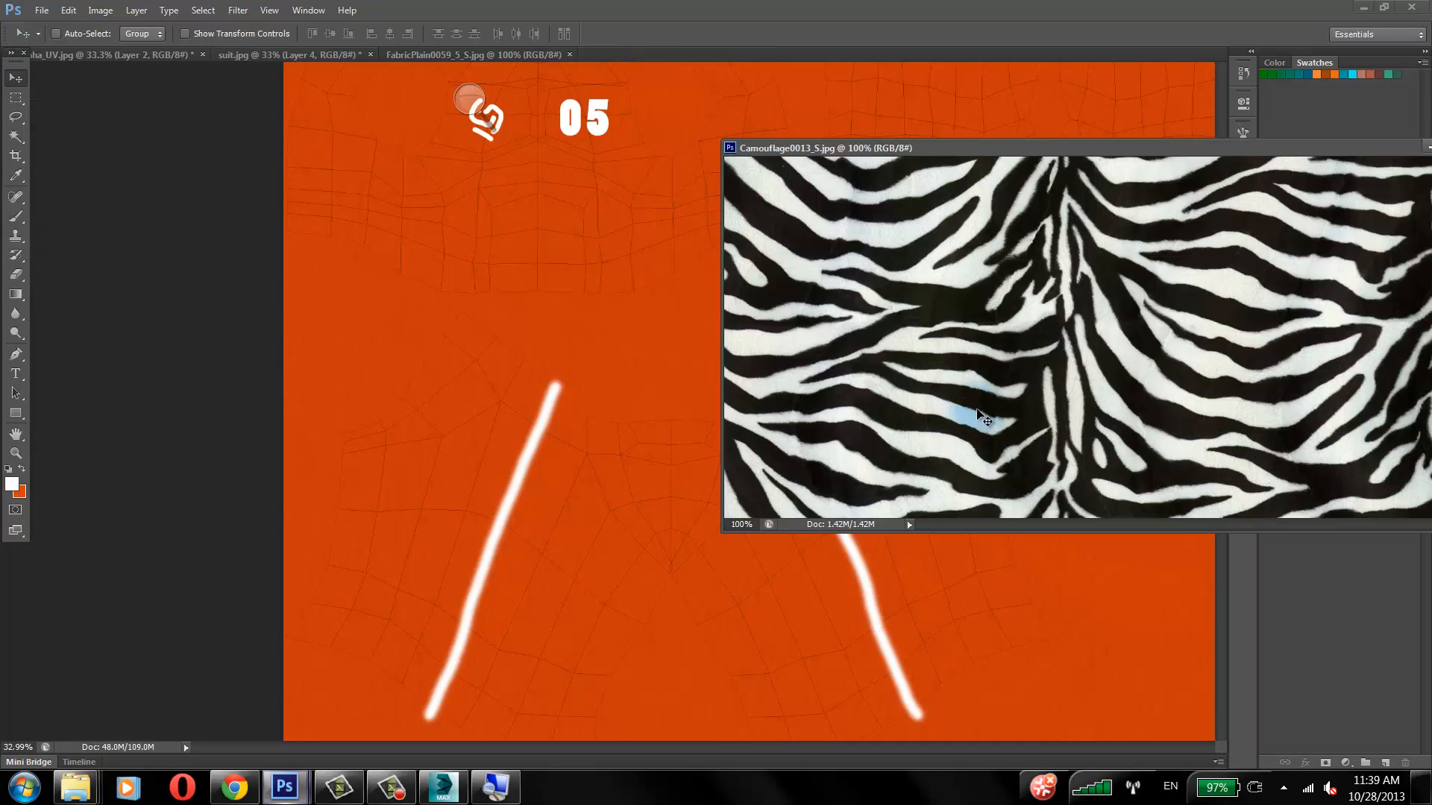
{"action": "left_click_drag", "start_coordinate": [858, 386], "coordinate": [561, 406]}
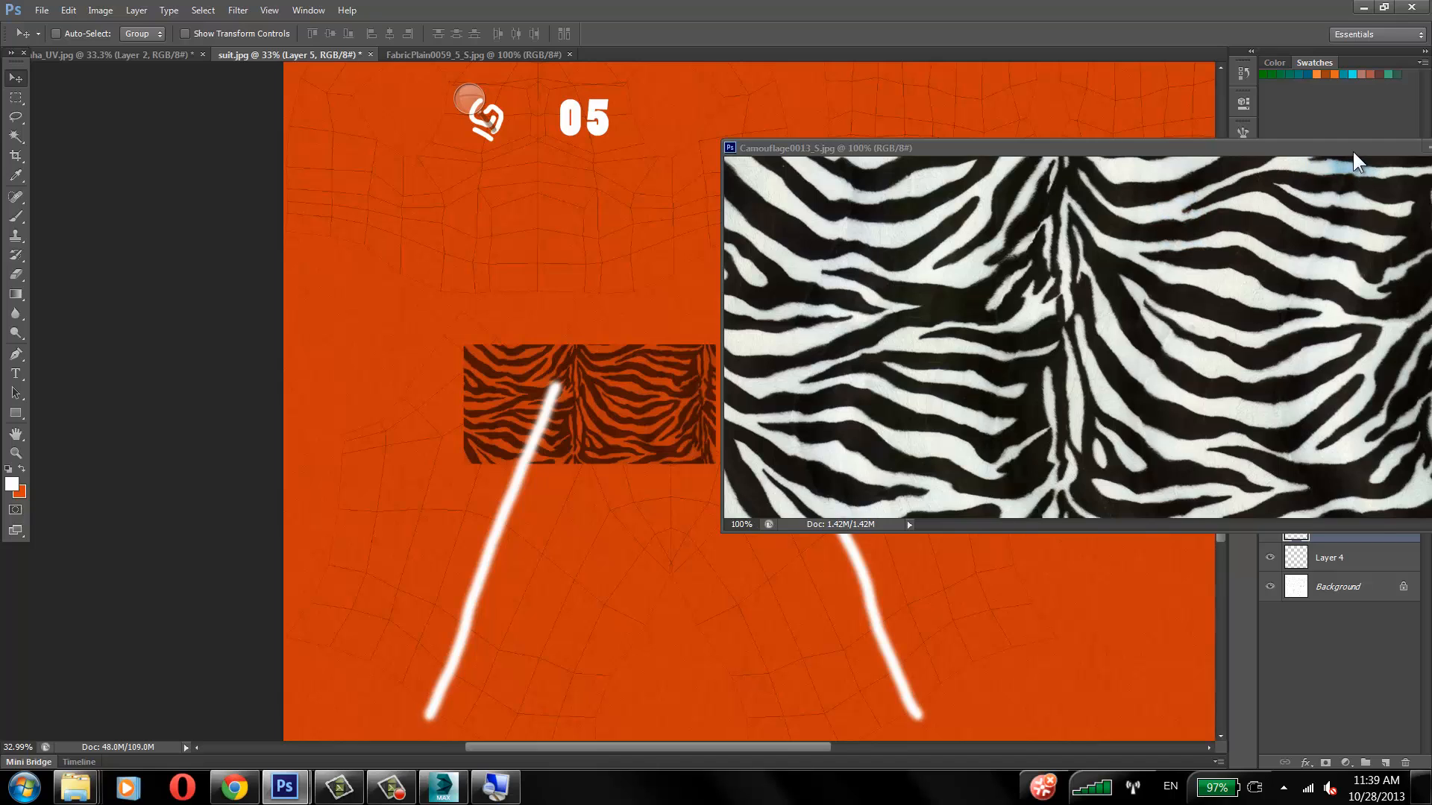
{"action": "left_click_drag", "start_coordinate": [1354, 149], "coordinate": [1063, 188]}
{"action": "left_click", "coordinate": [1196, 186]}
{"action": "left_click_drag", "start_coordinate": [653, 436], "coordinate": [631, 477]}
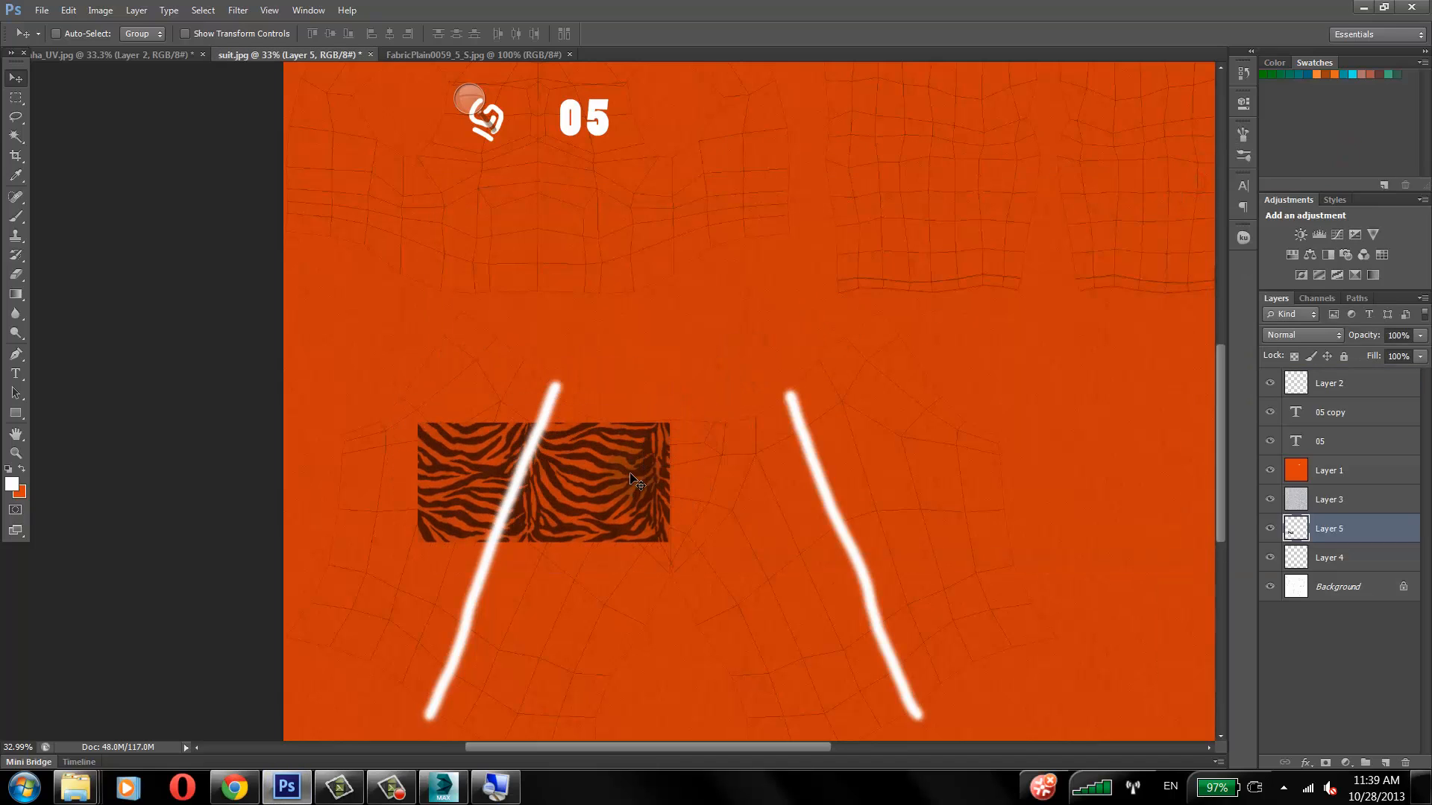
Step: Scale the zebra layer proportionally to about 384% and position it to cover the trouser UVs
{"action": "key", "text": "ctrl+t"}
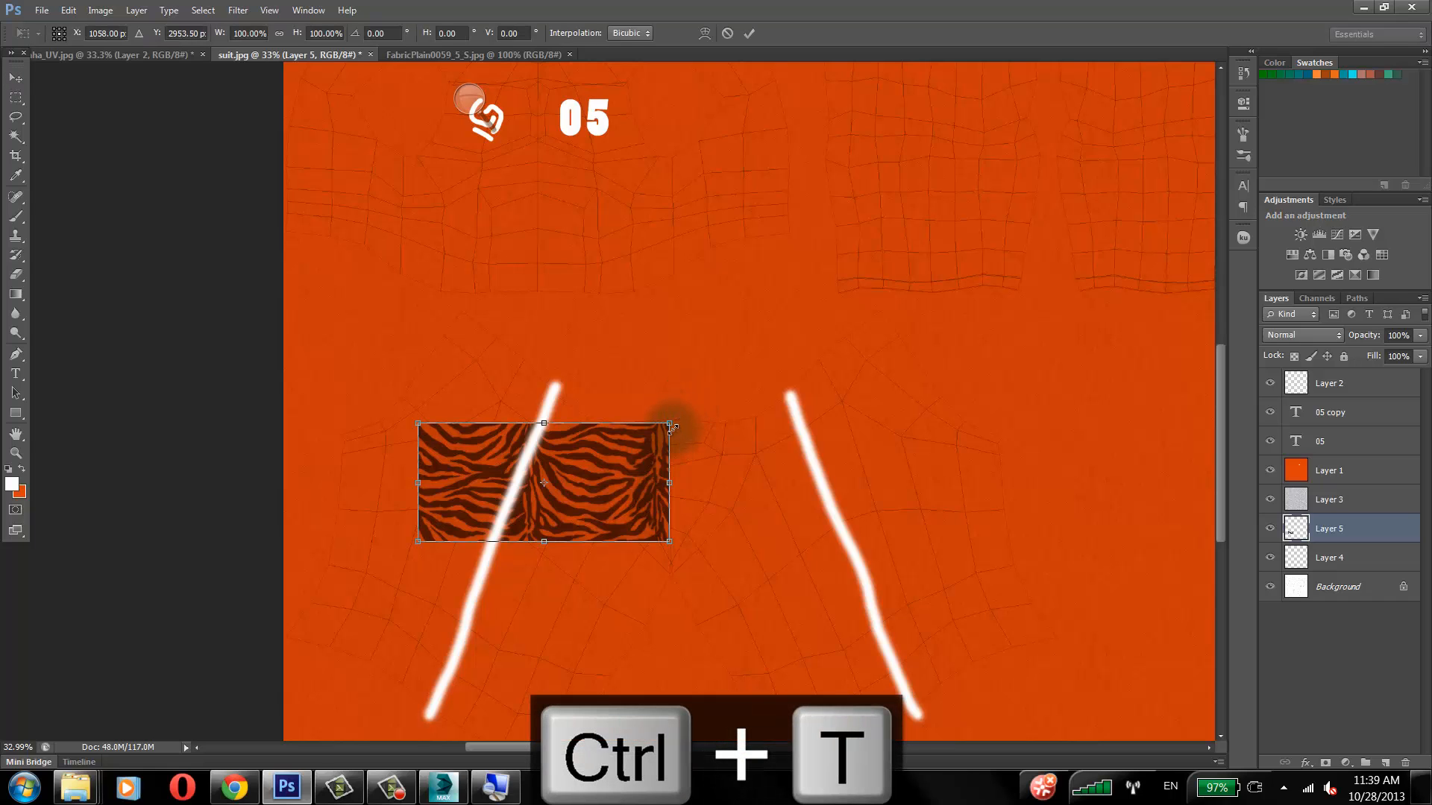
{"action": "left_click_drag", "start_coordinate": [669, 424], "coordinate": [895, 317], "text": "shift"}
{"action": "left_click_drag", "start_coordinate": [744, 374], "coordinate": [751, 472]}
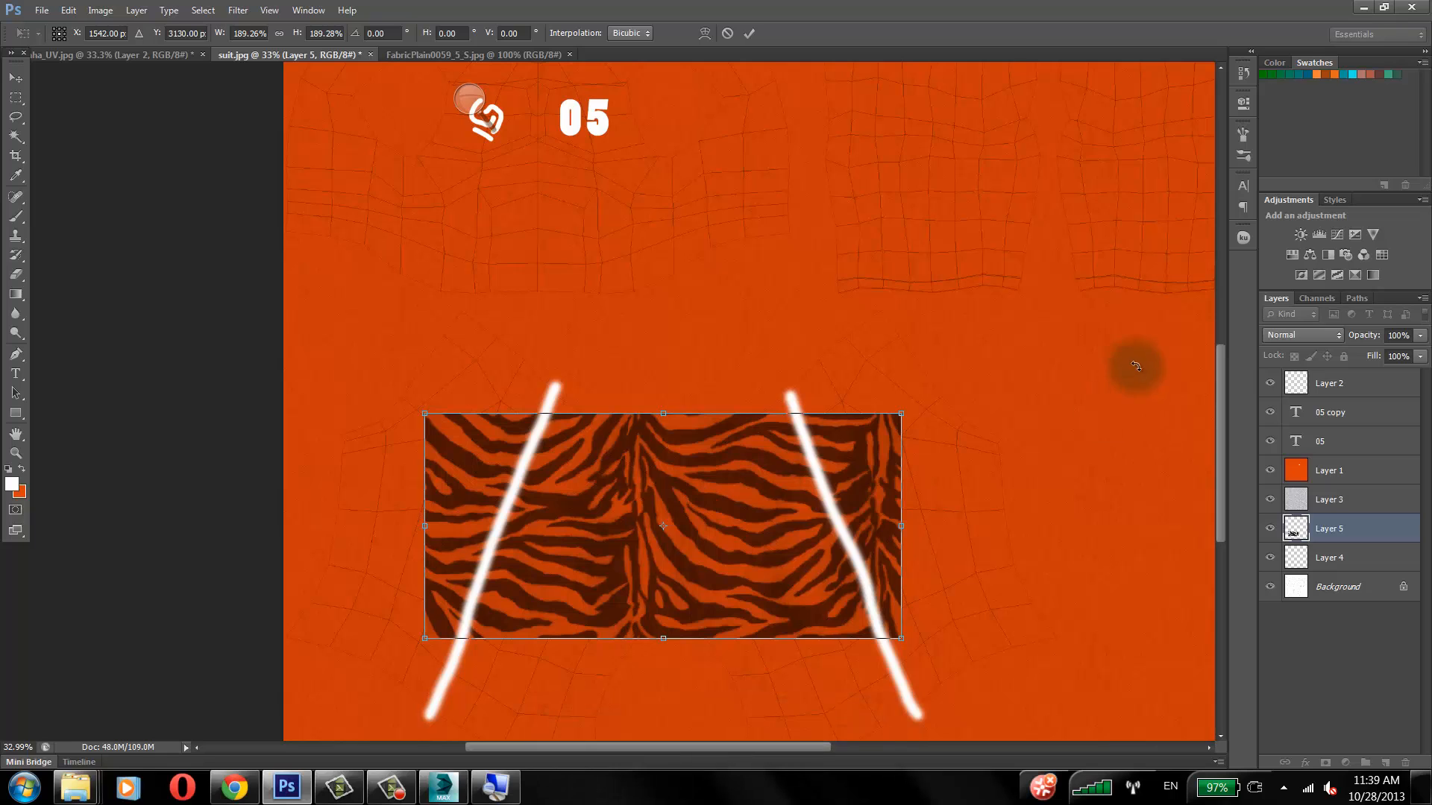
{"action": "scroll", "coordinate": [1193, 414], "scroll_direction": "down", "scroll_amount": 5}
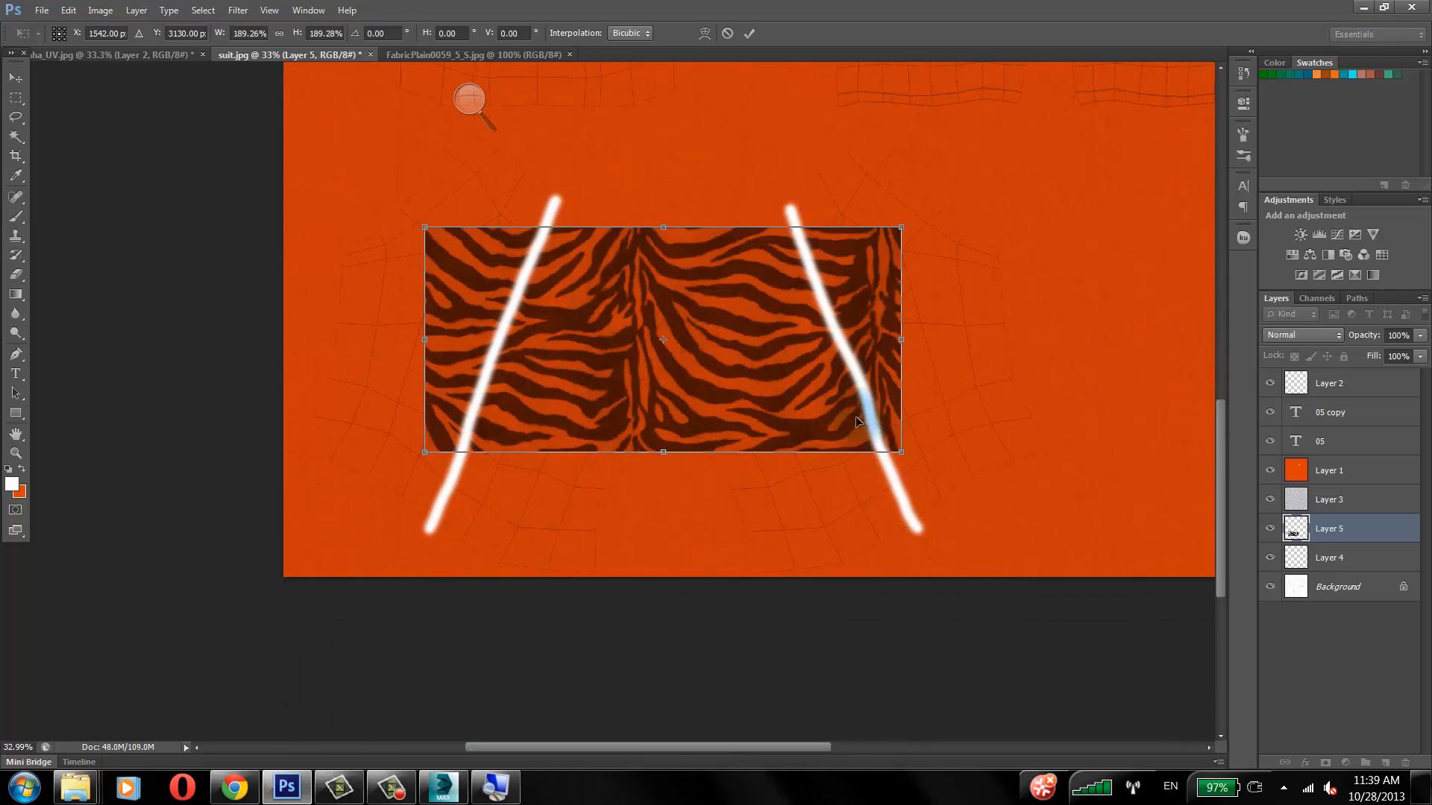
{"action": "left_click_drag", "start_coordinate": [901, 453], "coordinate": [1174, 660], "text": "shift"}
{"action": "left_click_drag", "start_coordinate": [1029, 435], "coordinate": [889, 328]}
{"action": "left_click_drag", "start_coordinate": [1073, 495], "coordinate": [1029, 542], "text": "shift"}
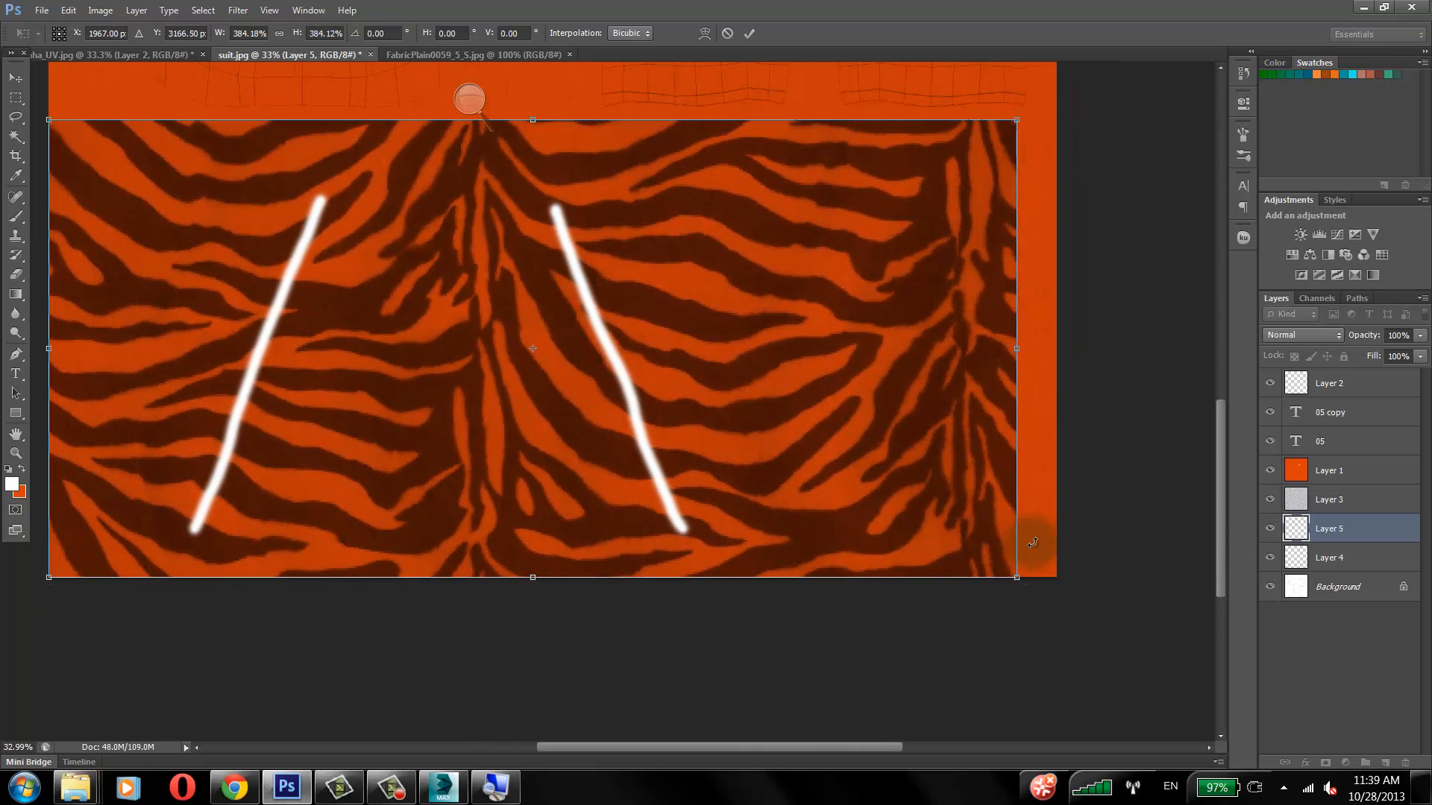
{"action": "double_click", "coordinate": [966, 341]}
Step: Move the zebra layer up to just below Layer 2 and hide the Background layer
{"action": "left_click_drag", "start_coordinate": [1359, 431], "coordinate": [1351, 399]}
{"action": "left_click_drag", "start_coordinate": [1220, 454], "coordinate": [1223, 376]}
{"action": "left_click", "coordinate": [1270, 587]}
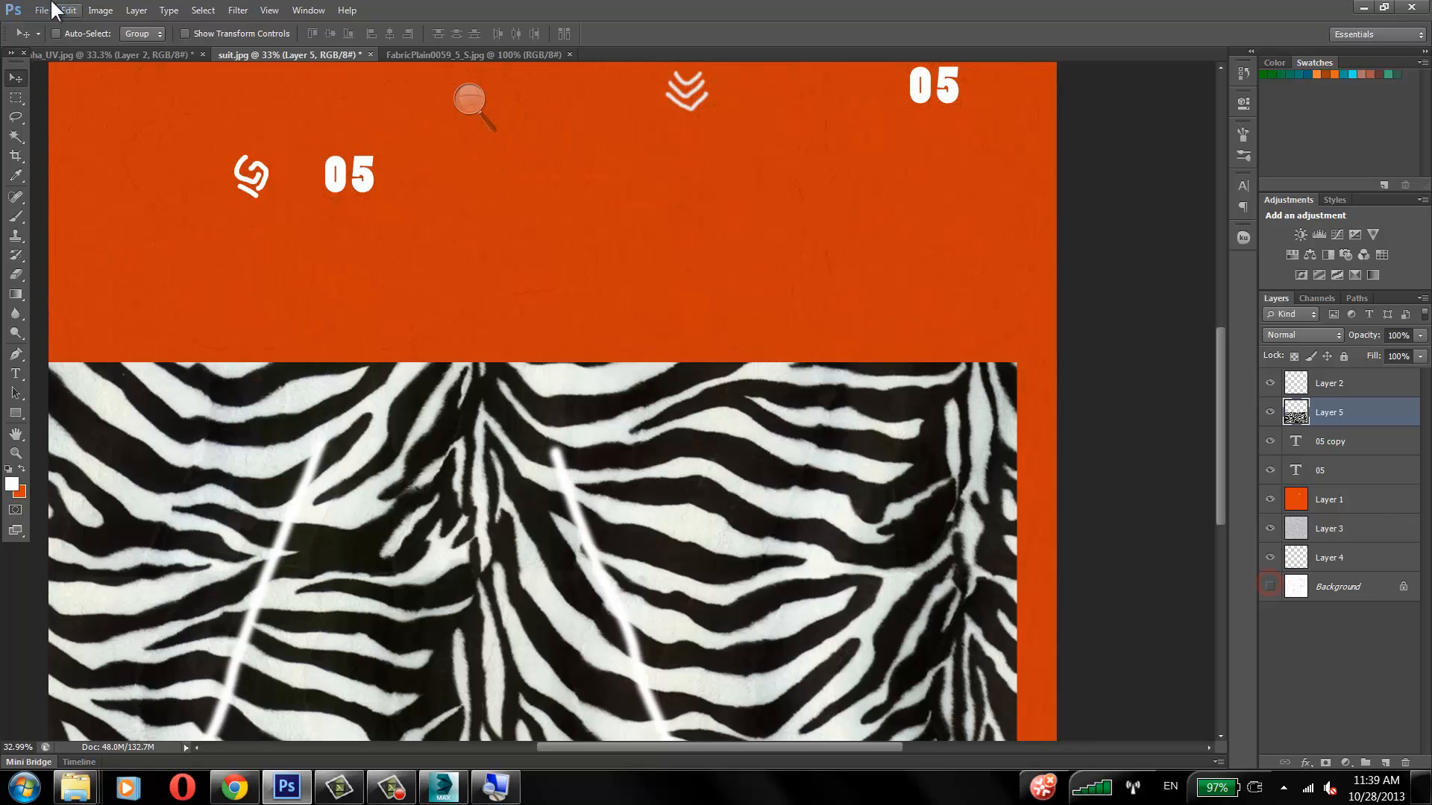
Step: Save the zebra version as a JPEG over uniforme_cor on the Desktop at quality 12 Maximum
{"action": "left_click", "coordinate": [43, 9]}
{"action": "left_click", "coordinate": [70, 230]}
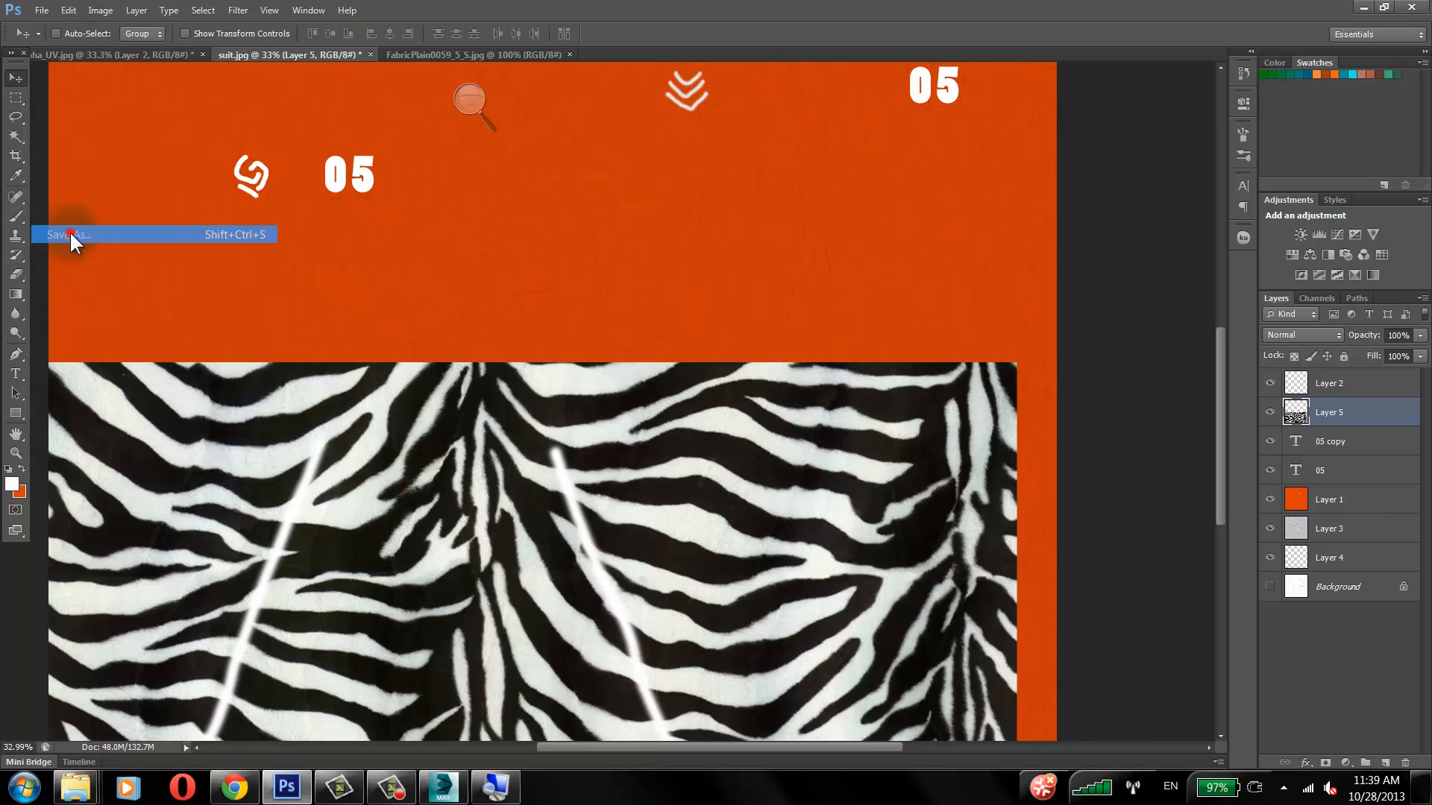
{"action": "left_click", "coordinate": [674, 479]}
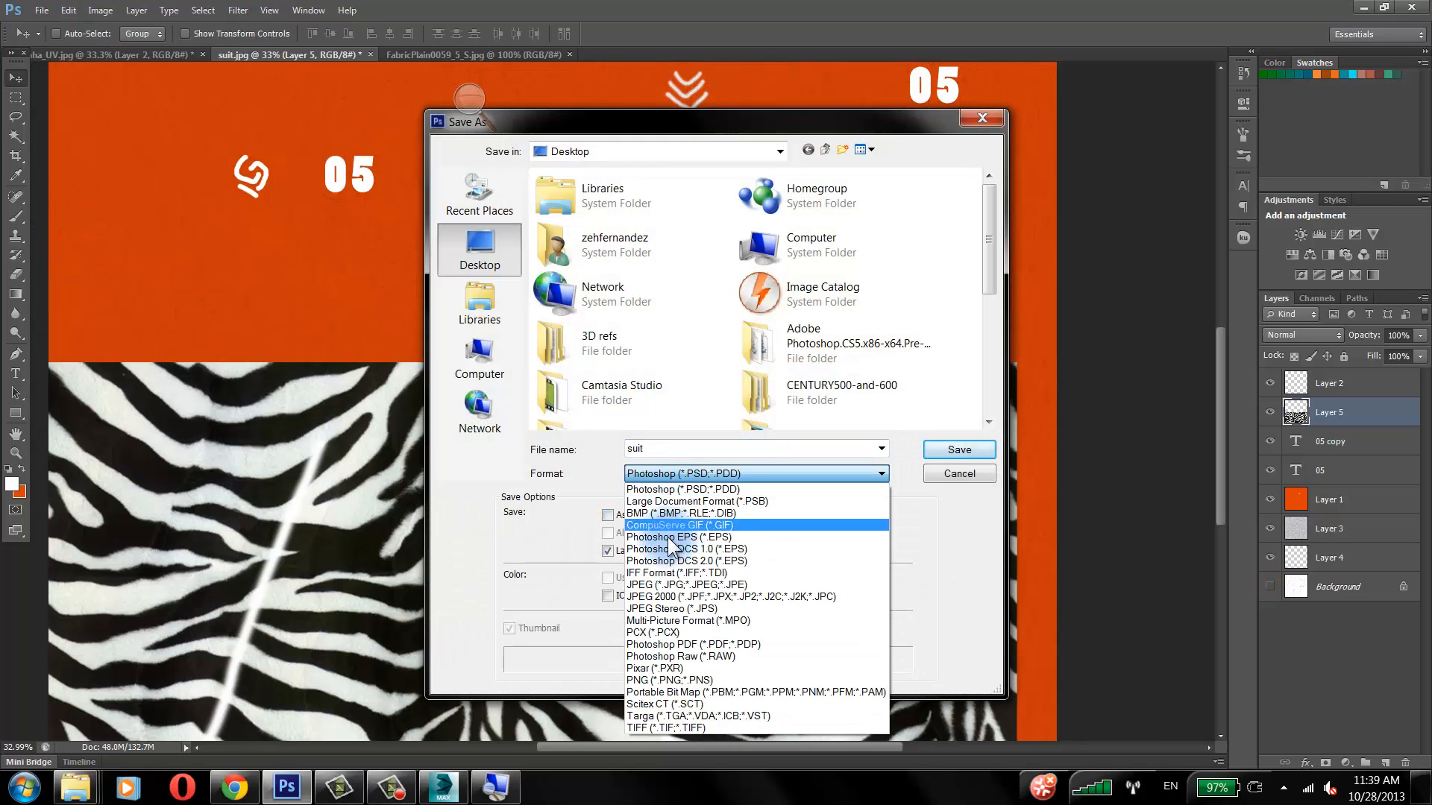
{"action": "left_click", "coordinate": [671, 589]}
{"action": "left_click_drag", "start_coordinate": [1003, 239], "coordinate": [999, 381]}
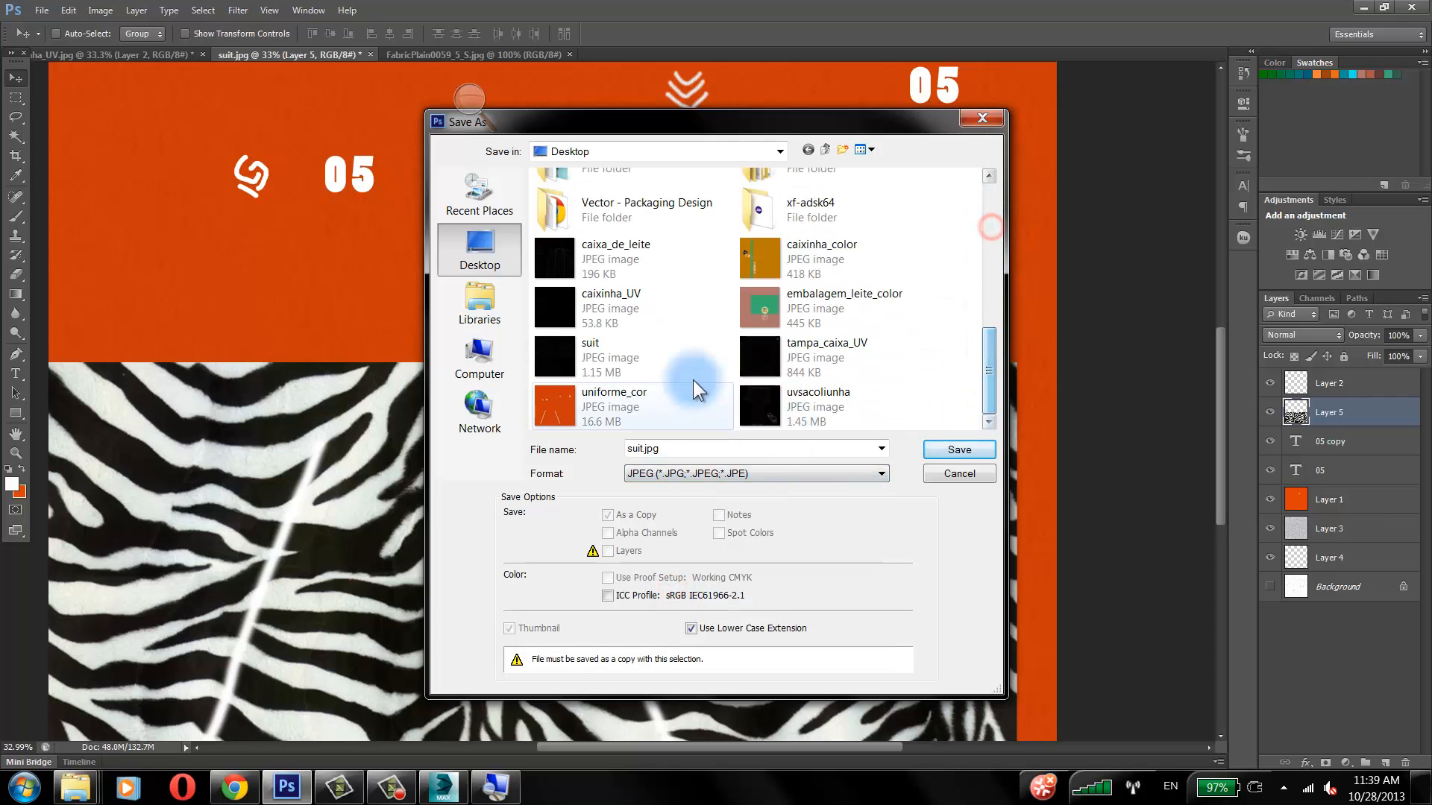
{"action": "left_click", "coordinate": [599, 387]}
{"action": "left_click", "coordinate": [962, 449]}
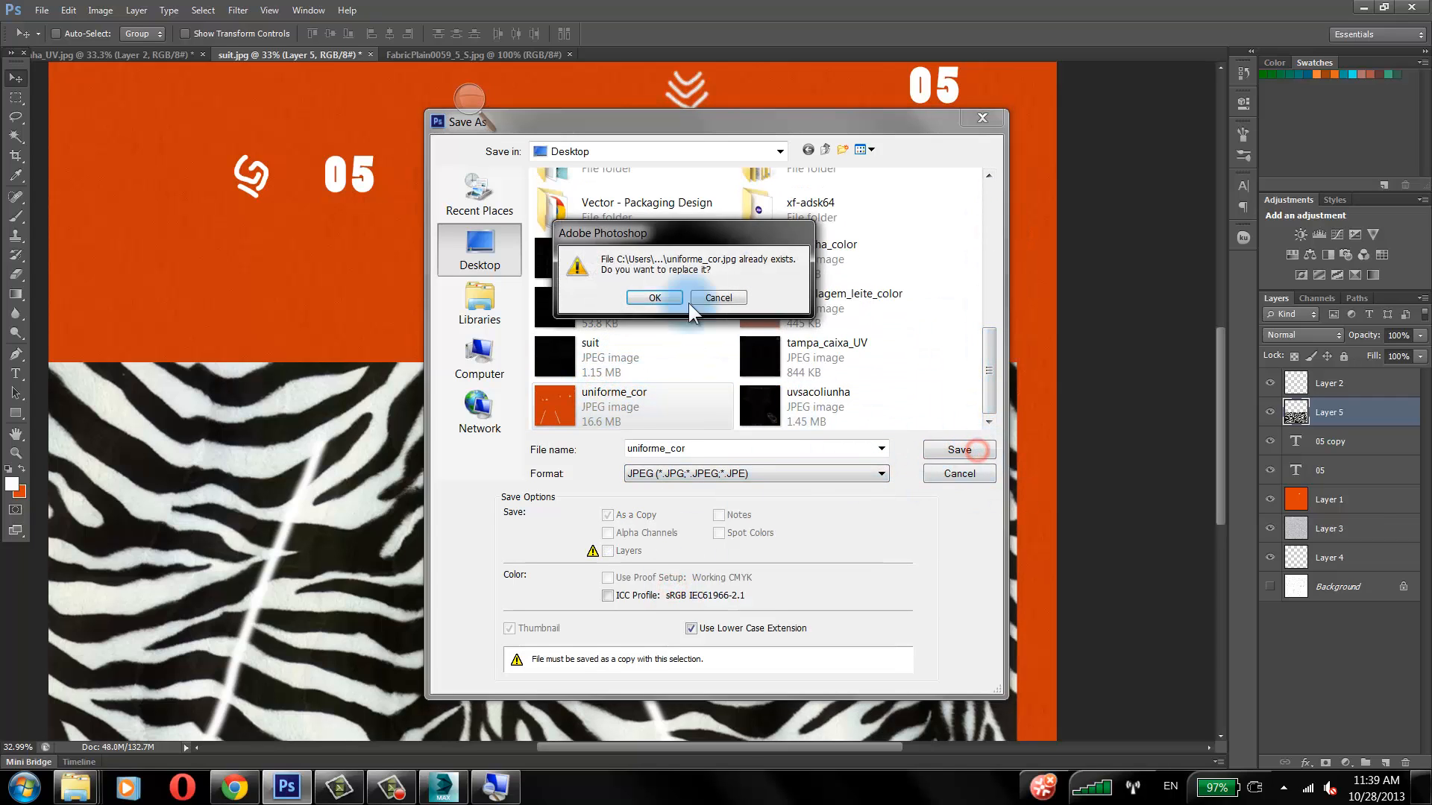
{"action": "left_click", "coordinate": [654, 297]}
{"action": "left_click", "coordinate": [803, 211]}
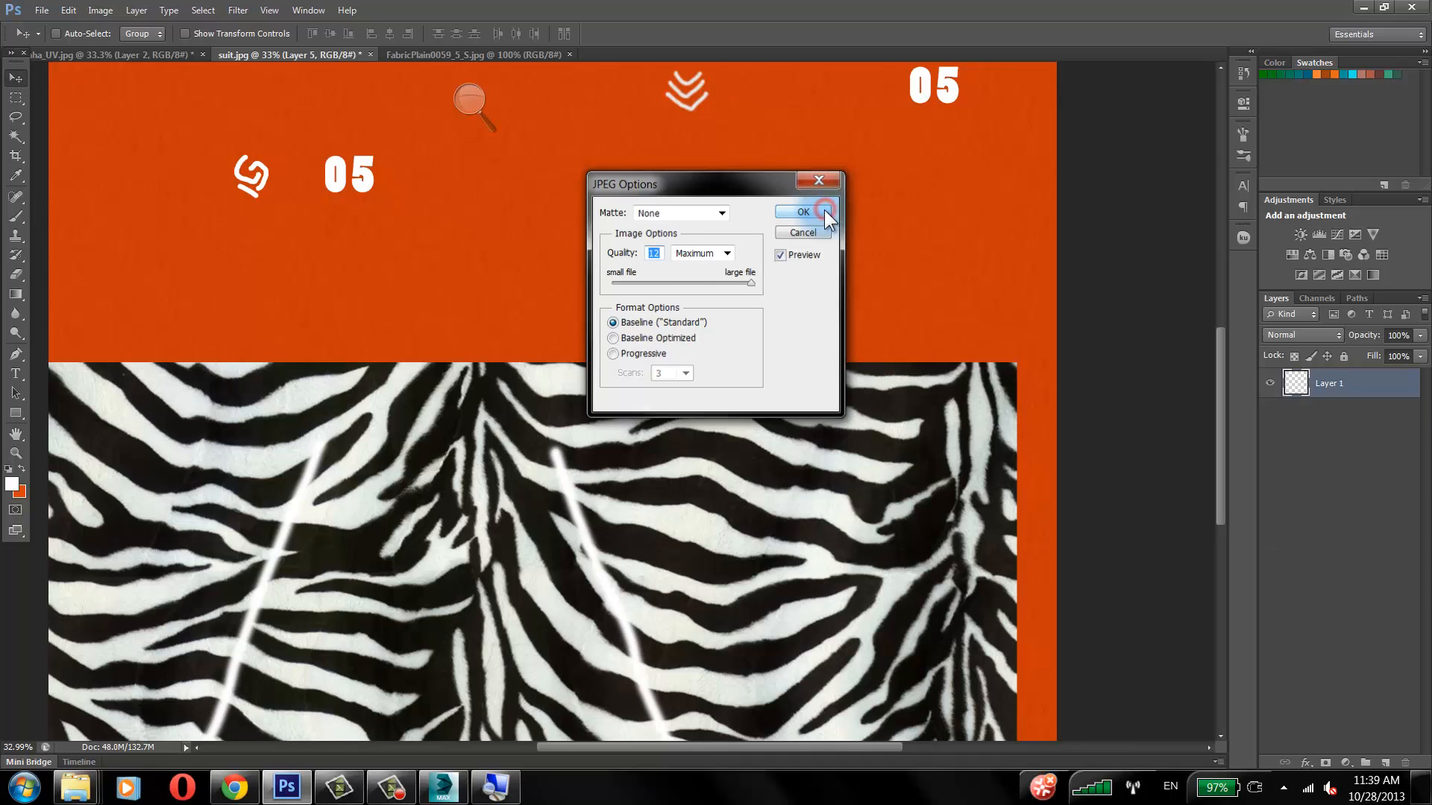
Step: Switch to 3ds Max and examine the zebra trousers on the soldier from the front
{"action": "left_click", "coordinate": [455, 792]}
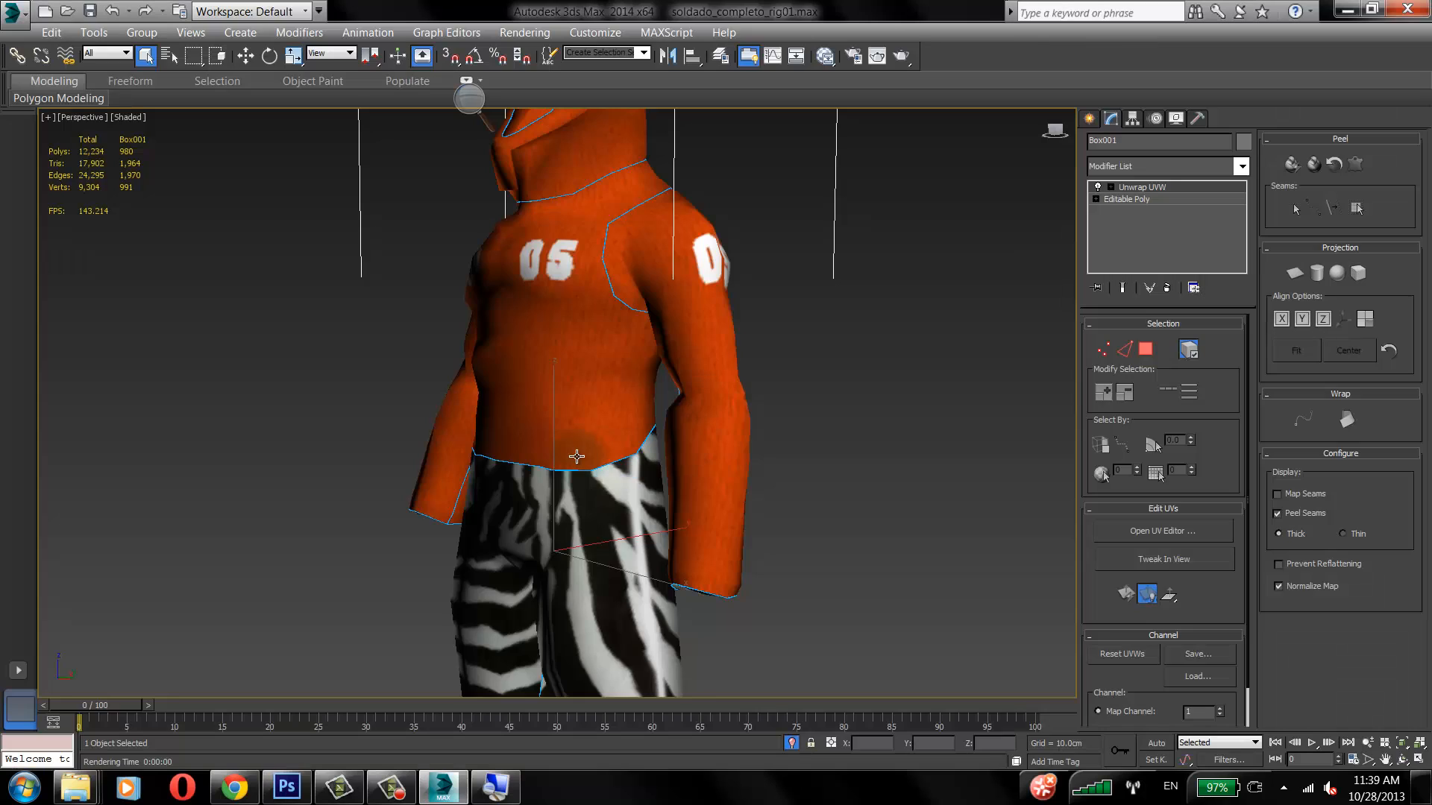
{"action": "middle_click_drag", "start_coordinate": [577, 456], "coordinate": [638, 384], "text": "alt"}
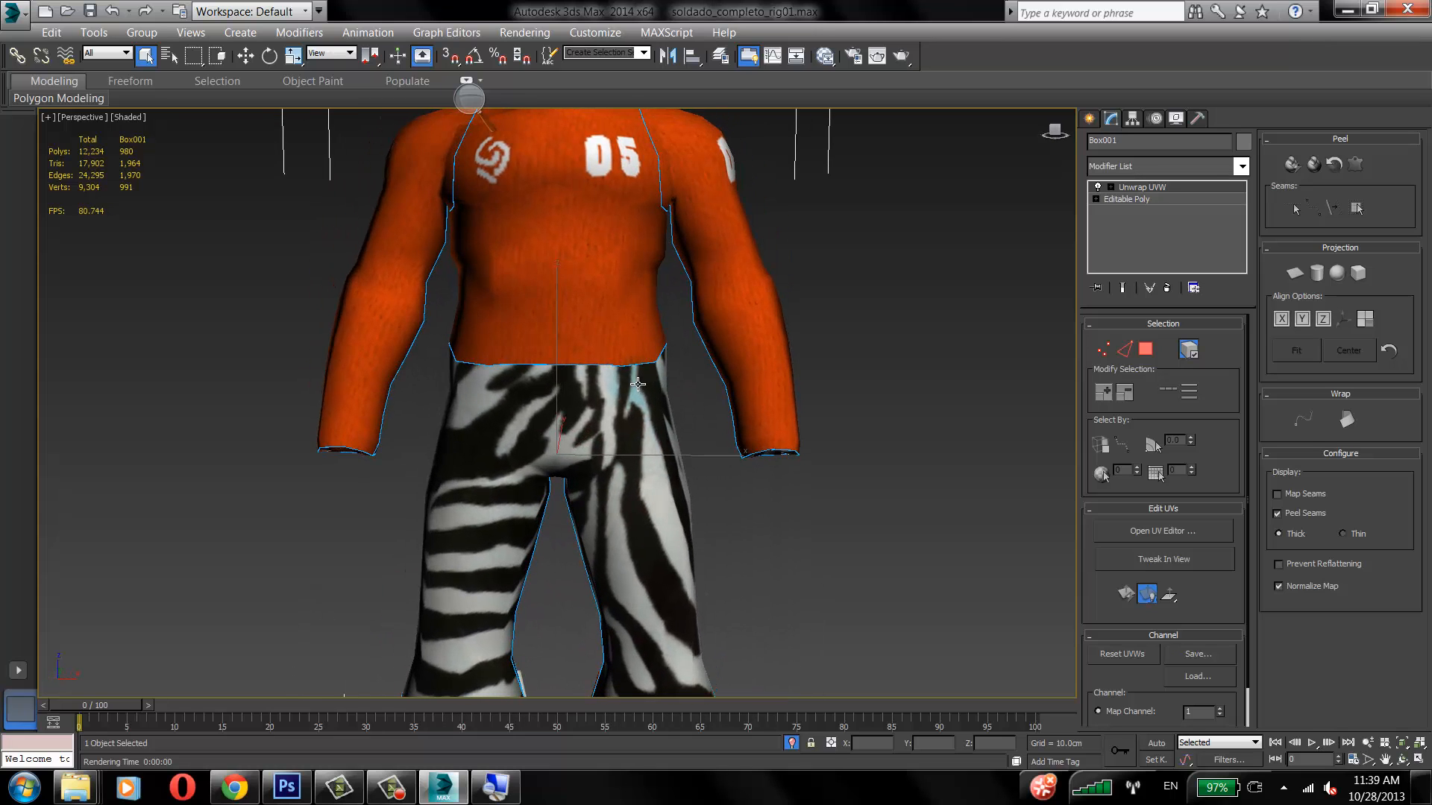
Step: Switch back to Photoshop and delete the zebra layer from suit.jpg
{"action": "left_click", "coordinate": [286, 787]}
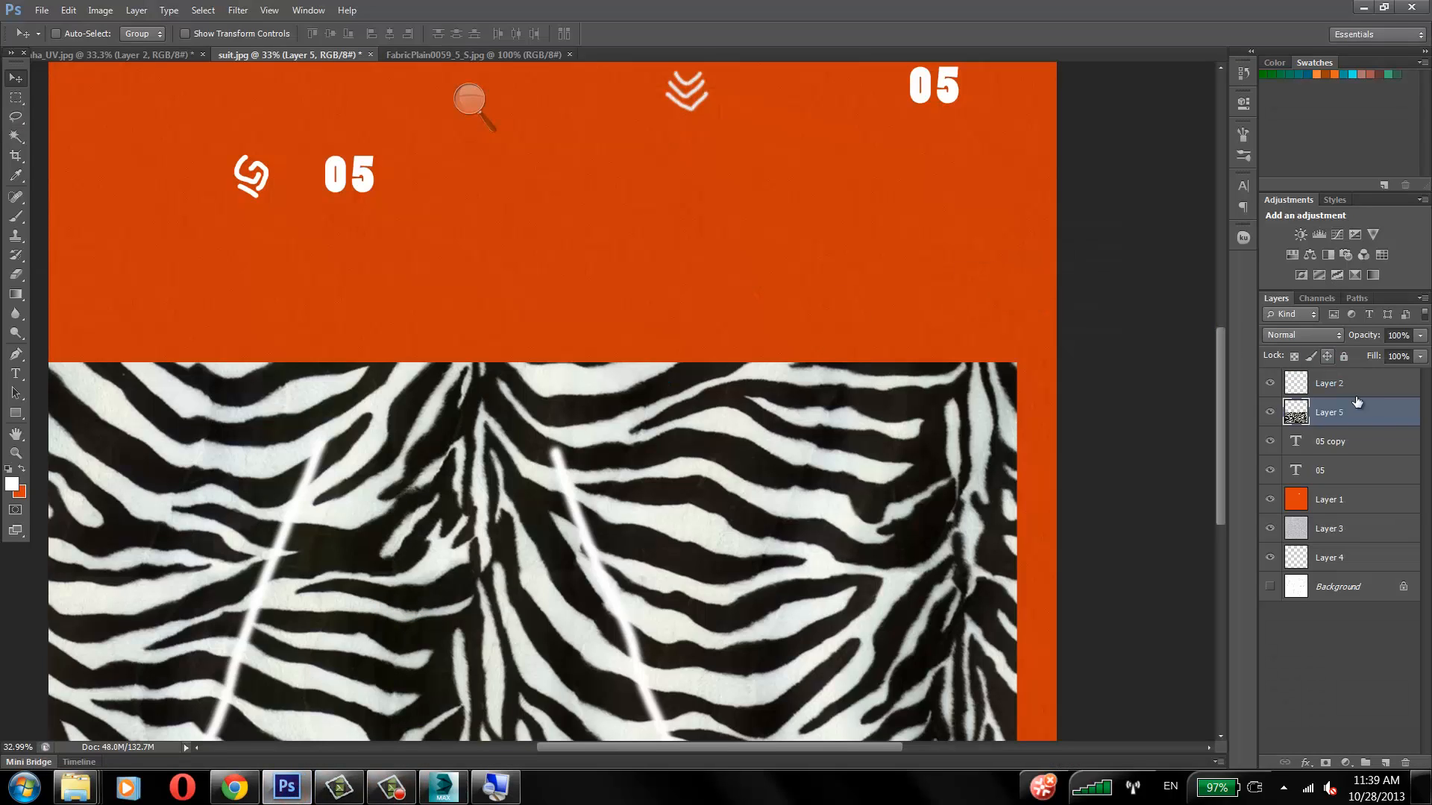
{"action": "left_click_drag", "start_coordinate": [1357, 402], "coordinate": [1405, 762]}
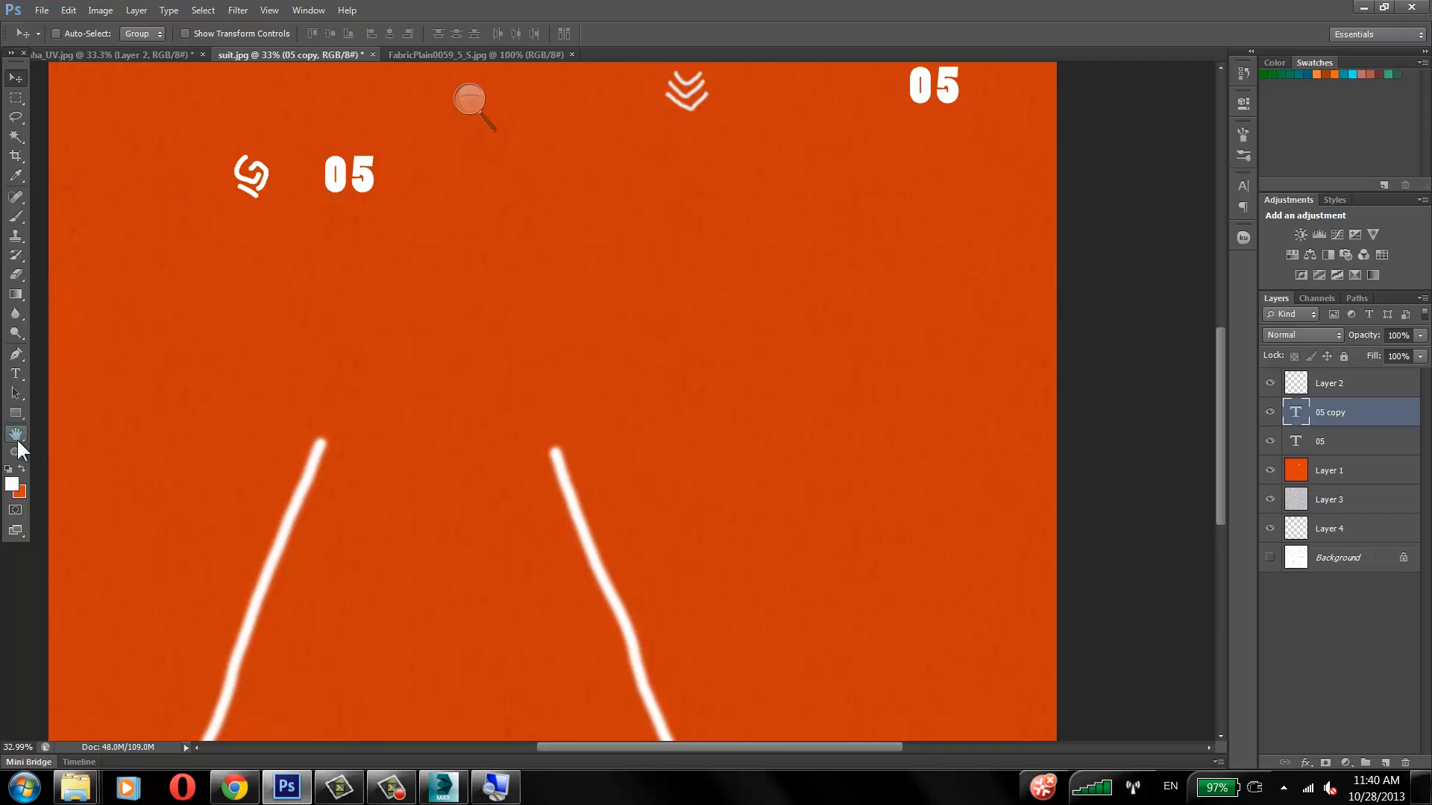
{"action": "left_click", "coordinate": [16, 452]}
{"action": "left_click_drag", "start_coordinate": [553, 361], "coordinate": [532, 385]}
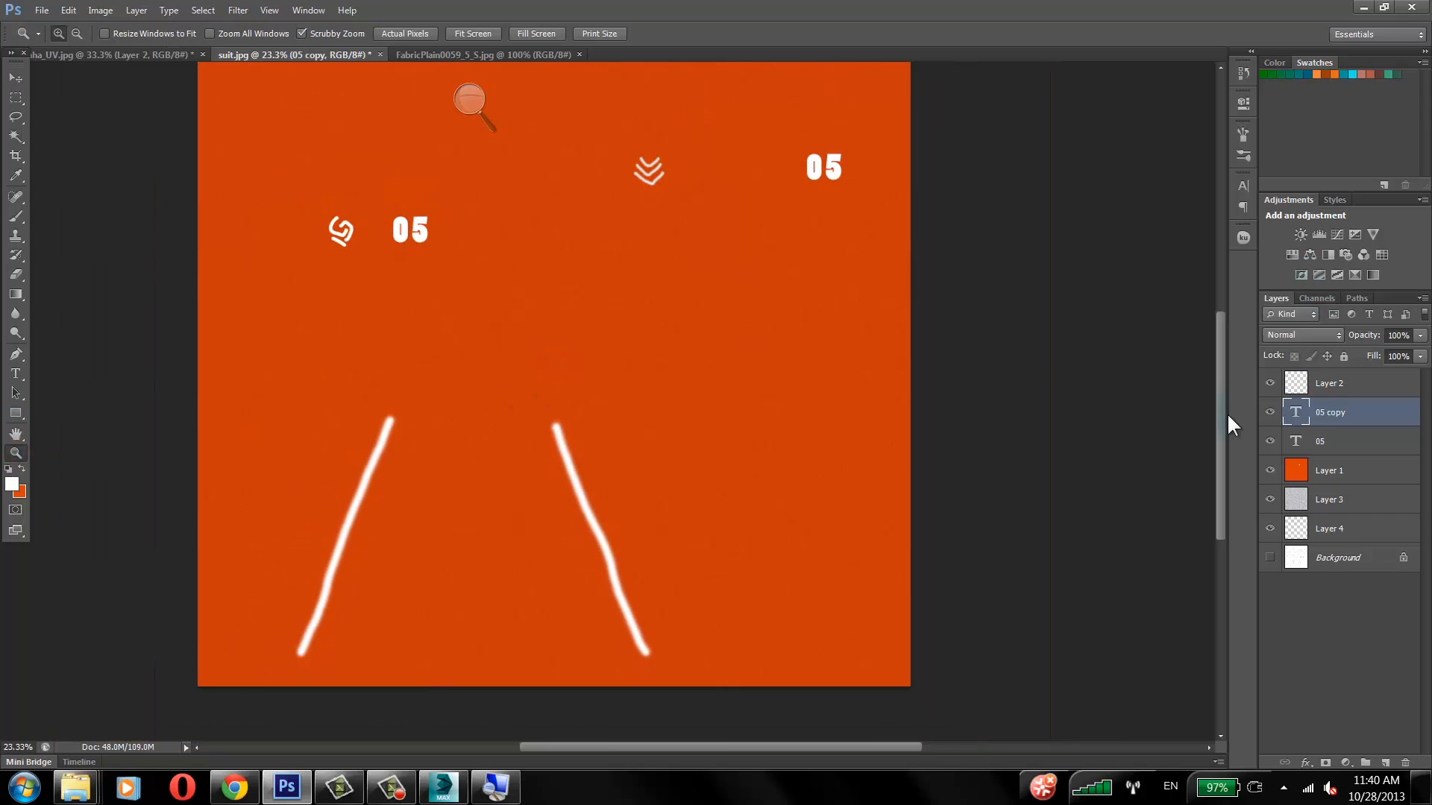
Step: Save the plain orange suit as a JPEG over uniforme_cor at quality 12 Maximum and return to 3ds Max
{"action": "left_click", "coordinate": [42, 11]}
{"action": "left_click", "coordinate": [93, 228]}
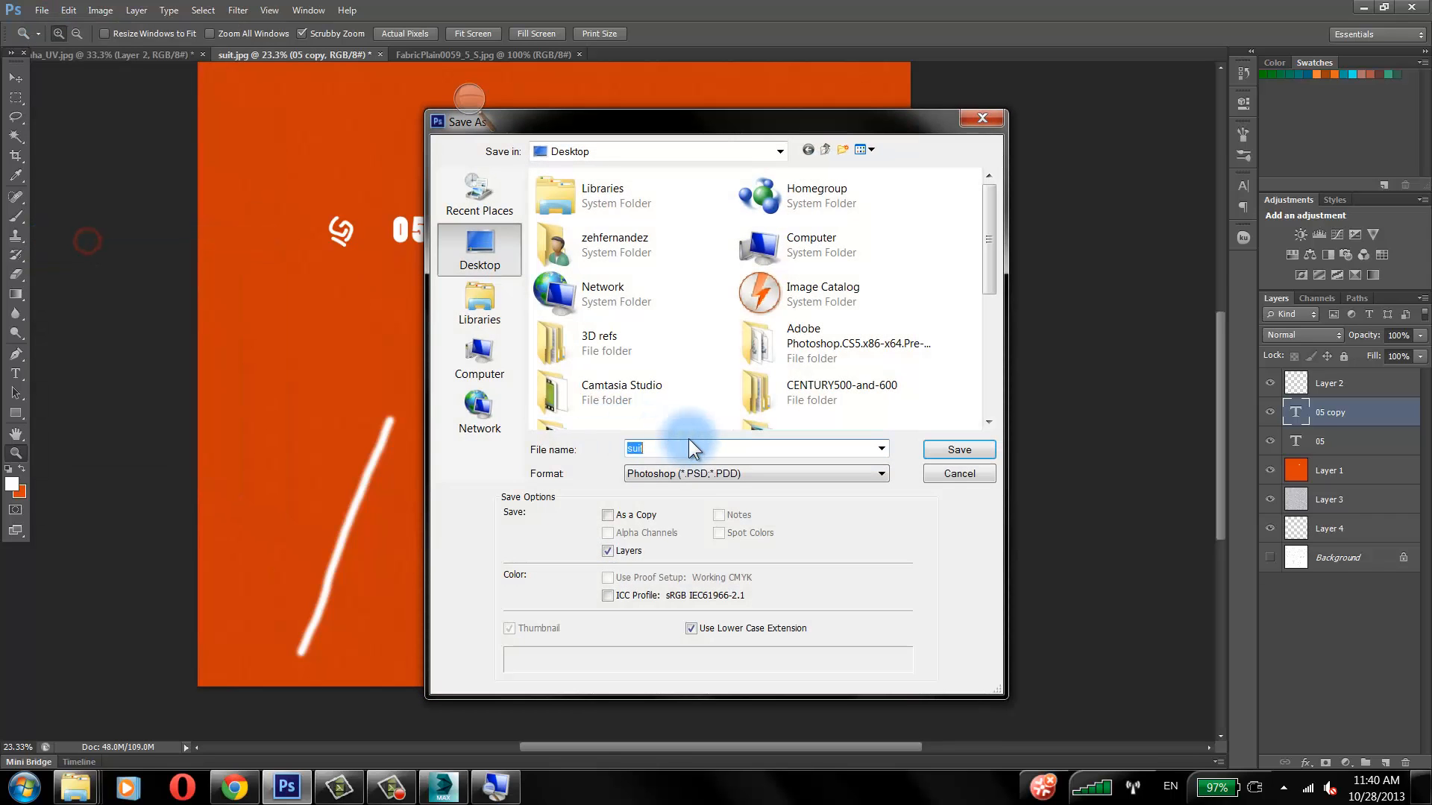
{"action": "scroll", "coordinate": [963, 289], "scroll_direction": "down", "scroll_amount": 5}
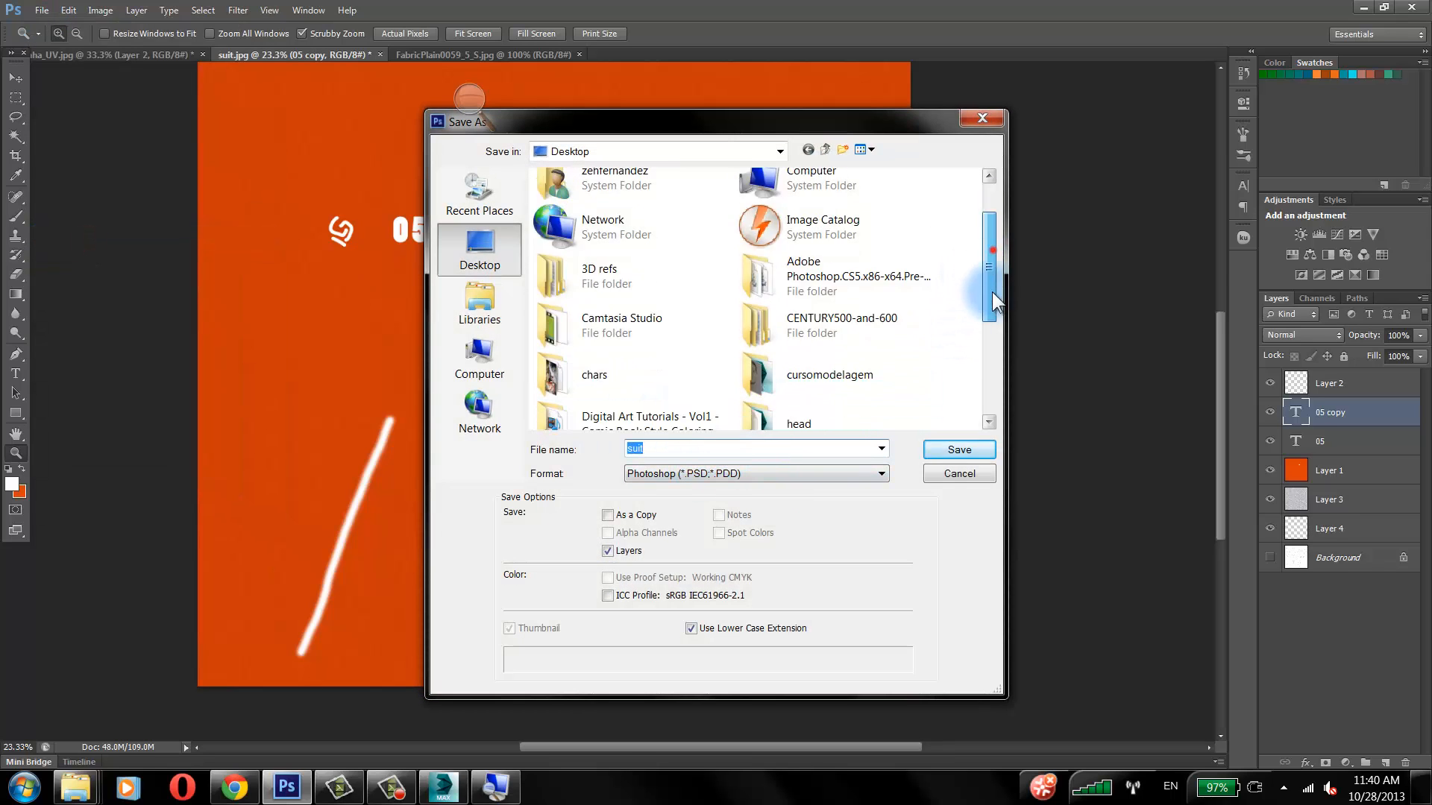
{"action": "left_click", "coordinate": [795, 471]}
{"action": "left_click", "coordinate": [671, 585]}
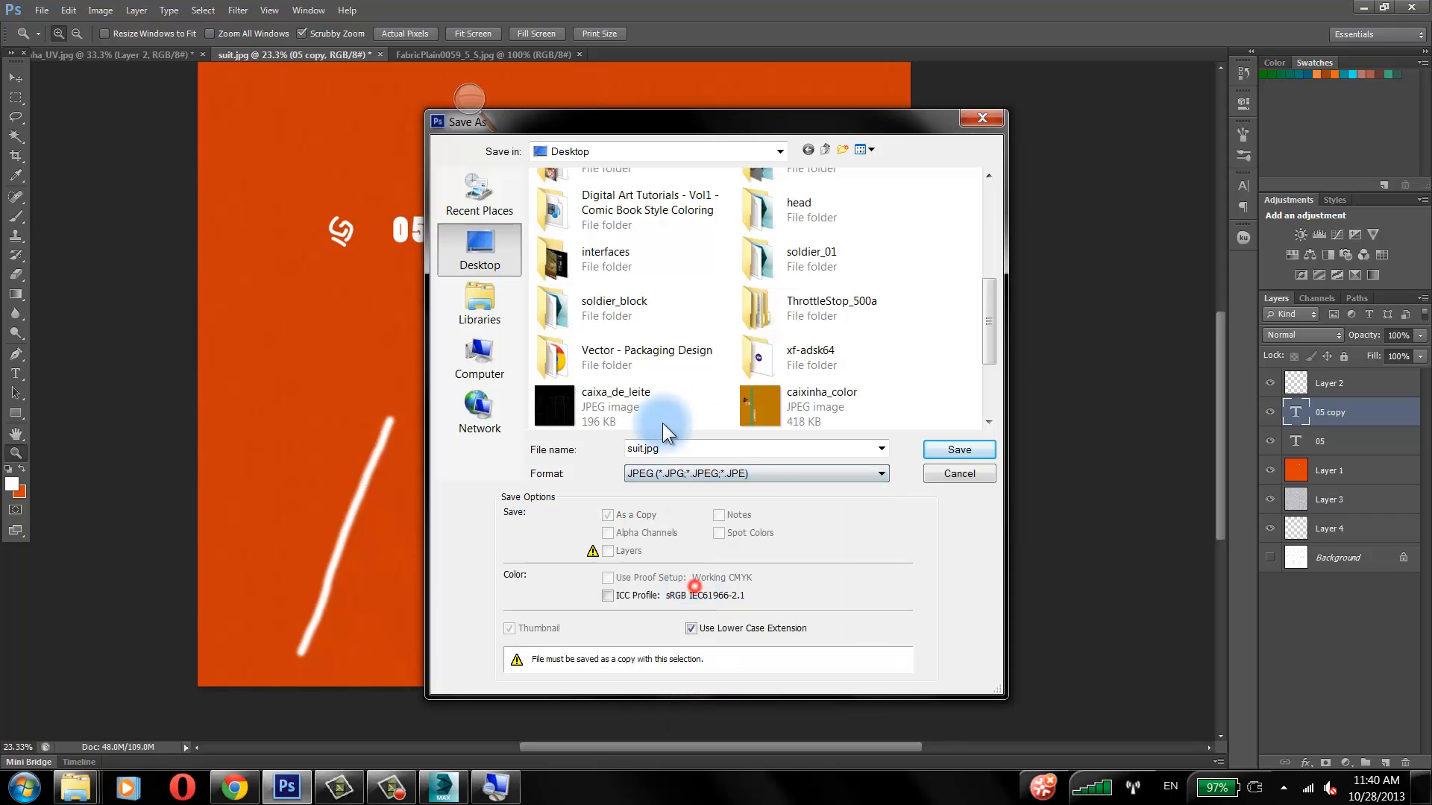
{"action": "left_click_drag", "start_coordinate": [991, 303], "coordinate": [996, 397]}
{"action": "left_click", "coordinate": [593, 402]}
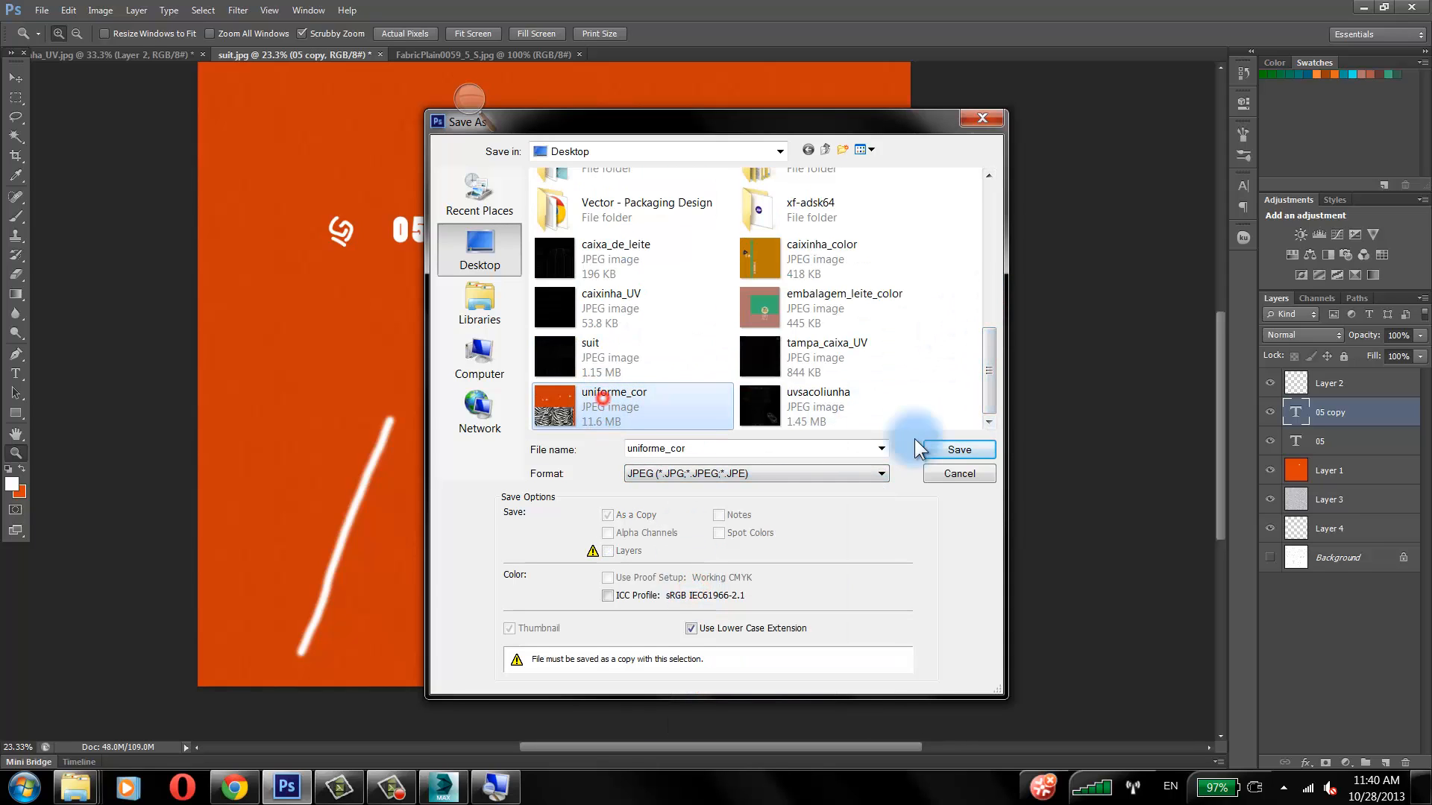
{"action": "left_click", "coordinate": [946, 452]}
{"action": "left_click", "coordinate": [628, 295]}
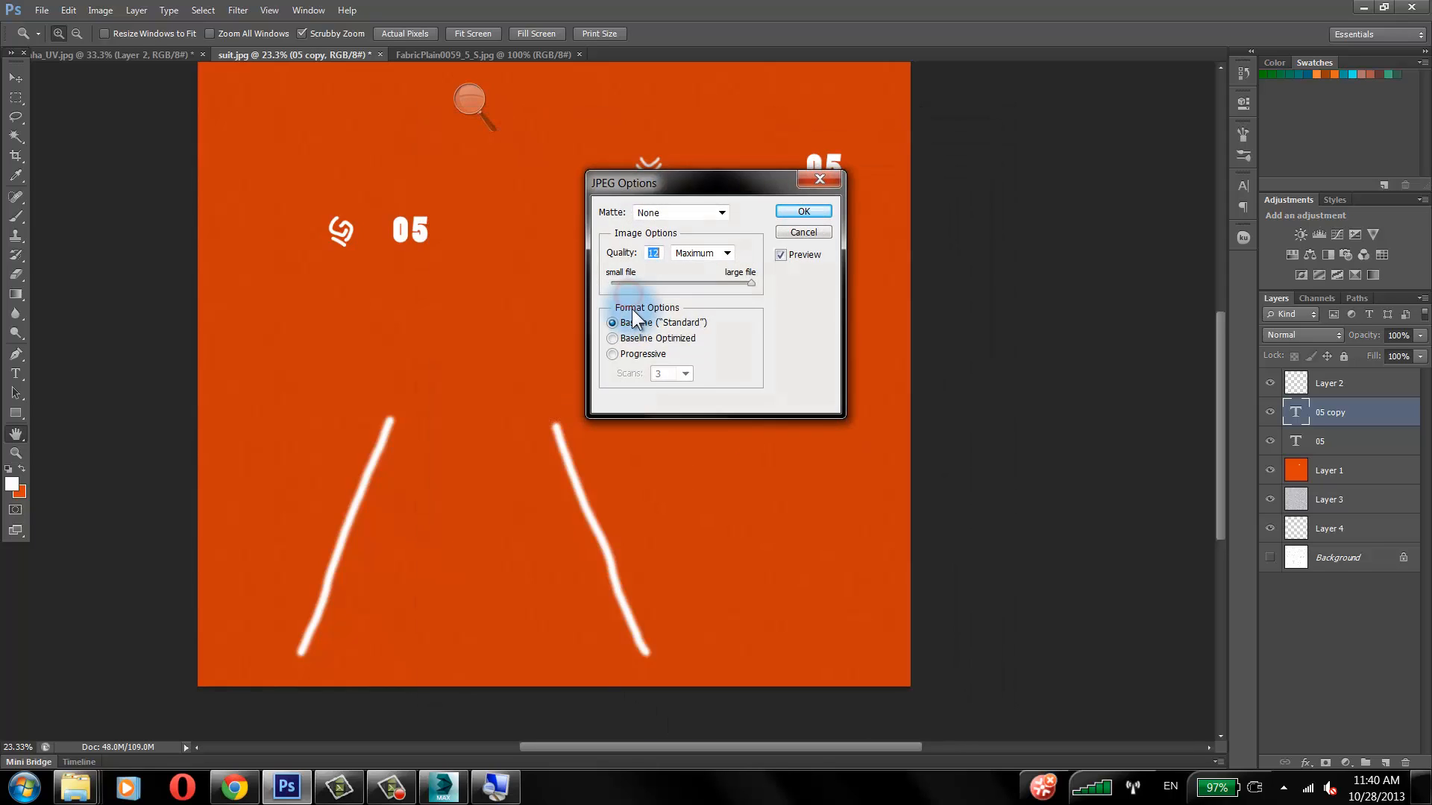
{"action": "left_click", "coordinate": [799, 211]}
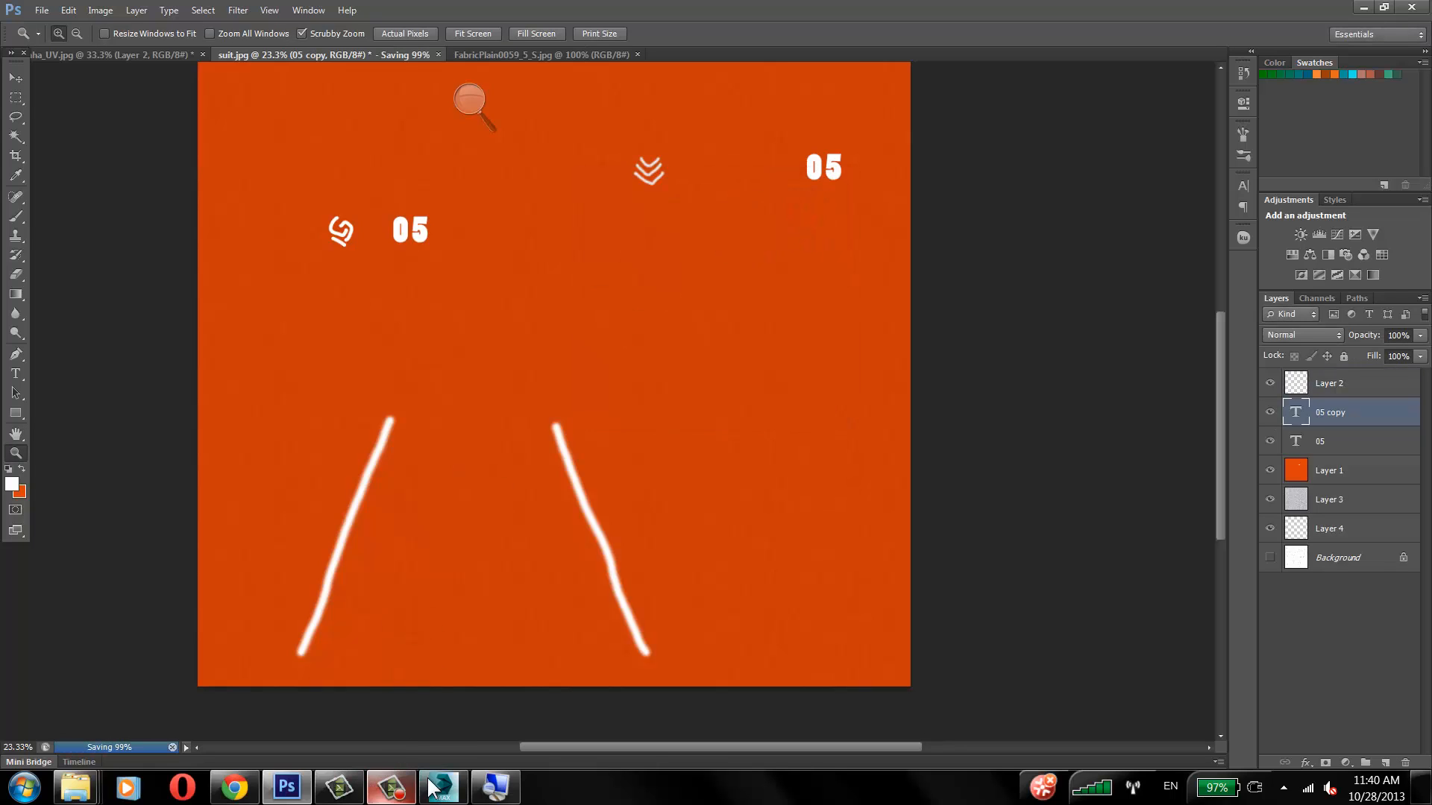
{"action": "left_click", "coordinate": [442, 787]}
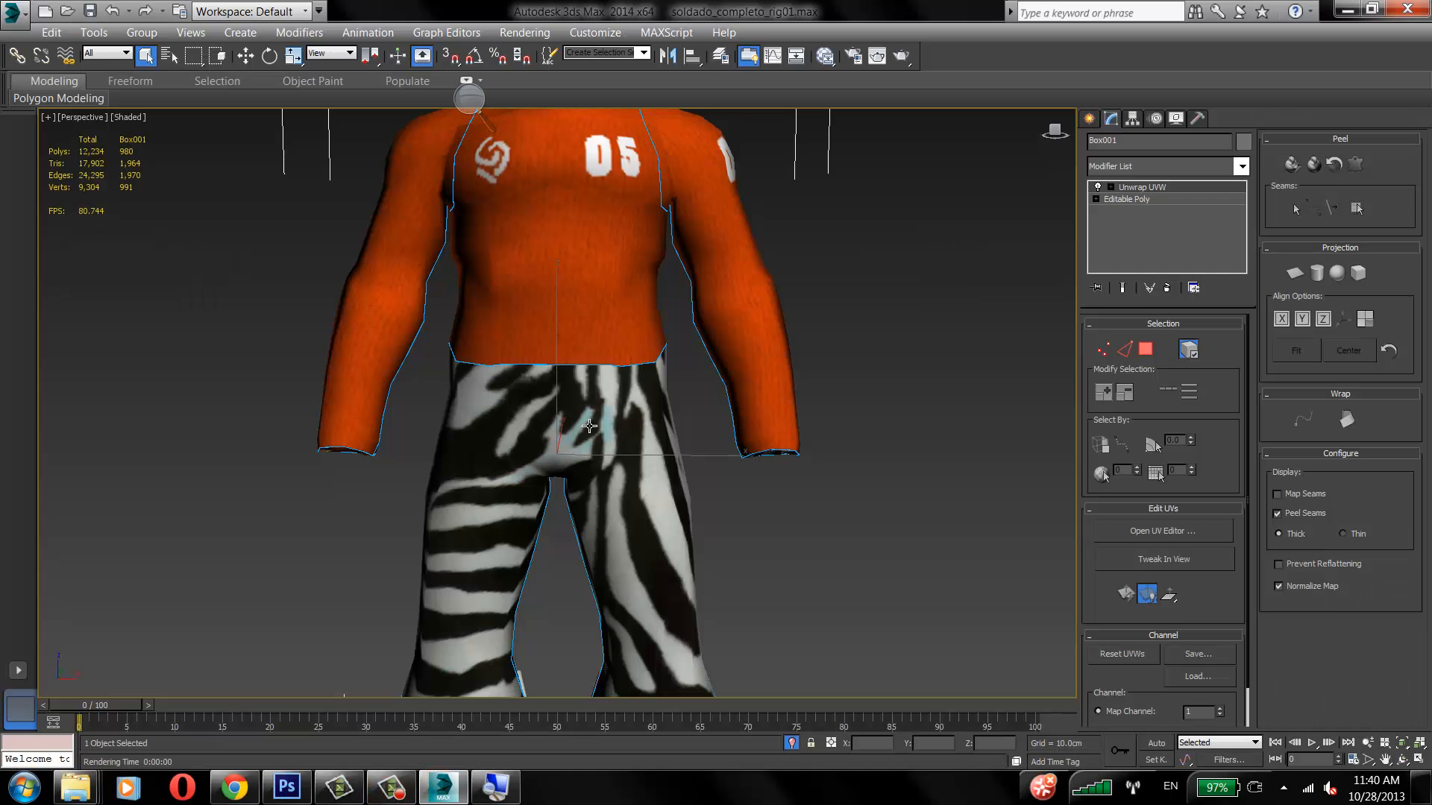
Step: Examine the plain orange suit on the soldier from the front and the 05 marking on the upper sleeve
{"action": "middle_click_drag", "start_coordinate": [580, 428], "coordinate": [643, 386], "text": "alt"}
{"action": "scroll", "coordinate": [582, 288], "scroll_direction": "down", "scroll_amount": 4}
{"action": "middle_click_drag", "start_coordinate": [643, 386], "coordinate": [654, 409]}
{"action": "scroll", "coordinate": [654, 409], "scroll_direction": "up", "scroll_amount": 3}
{"action": "middle_click_drag", "start_coordinate": [642, 358], "coordinate": [686, 393]}
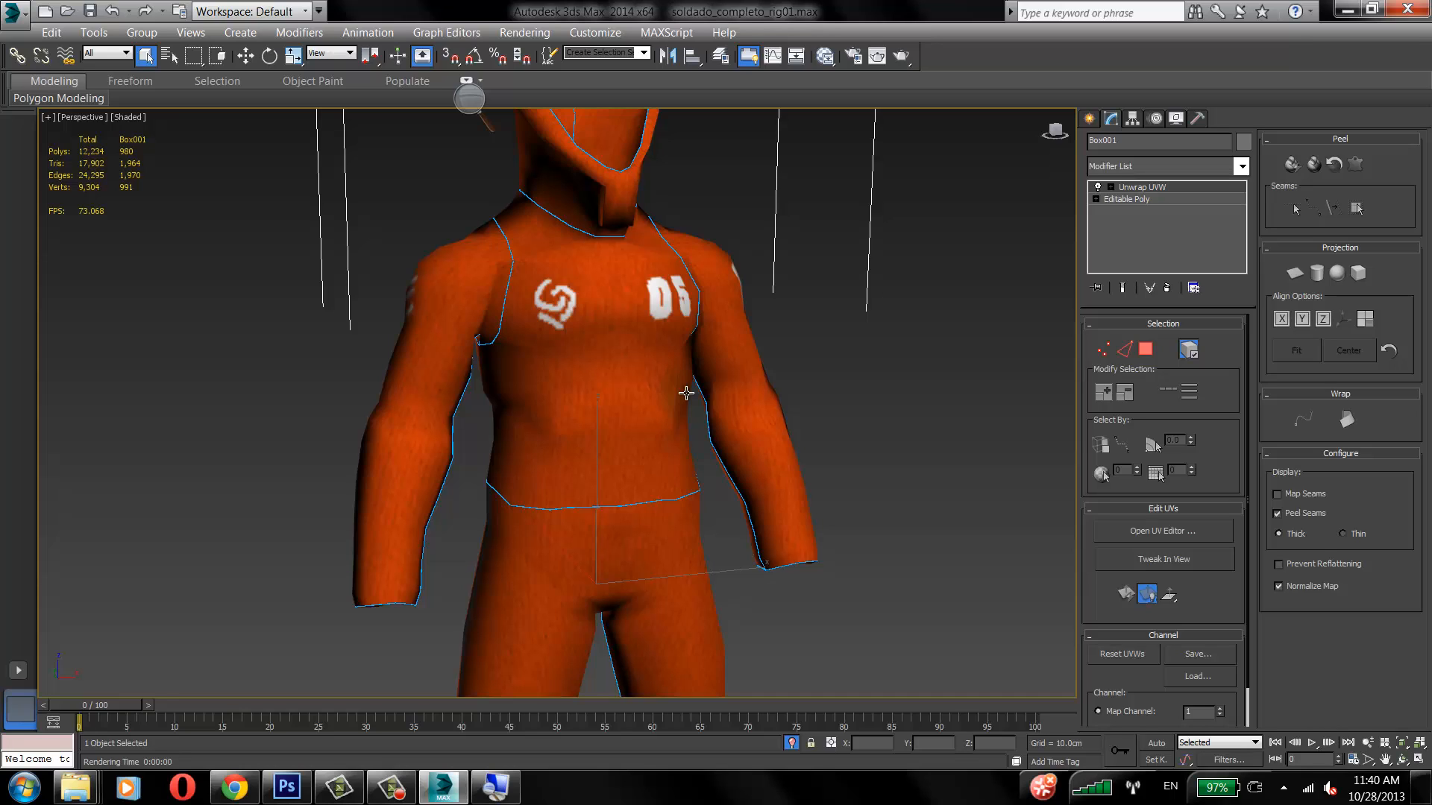
{"action": "middle_click_drag", "start_coordinate": [646, 395], "coordinate": [659, 330], "text": "alt"}
{"action": "scroll", "coordinate": [659, 331], "scroll_direction": "up", "scroll_amount": 3}
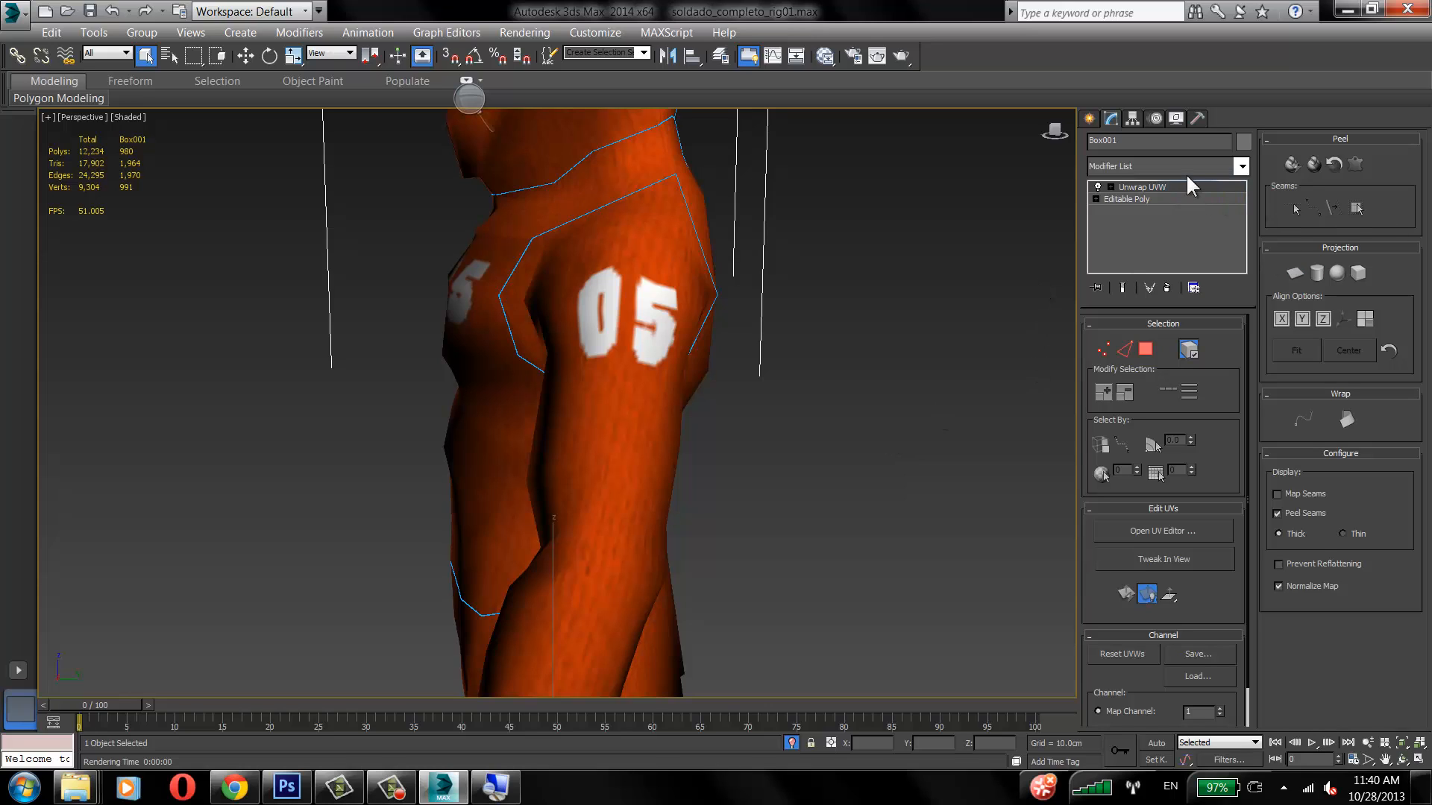
Step: Open the UV editor for the suit and show the uniforme_cor.jpg map behind the UV shells
{"action": "left_click", "coordinate": [1171, 537]}
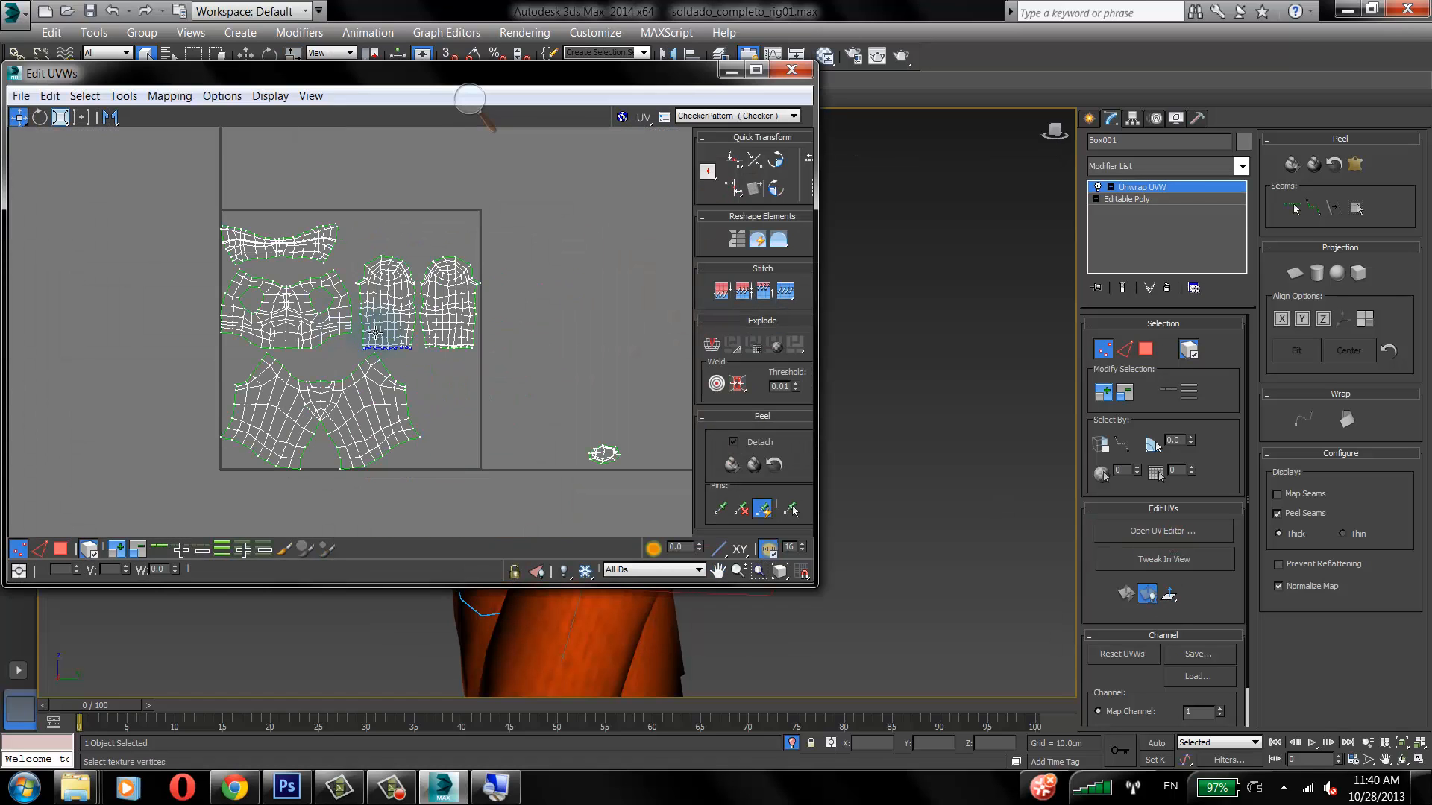
{"action": "left_click", "coordinate": [714, 116]}
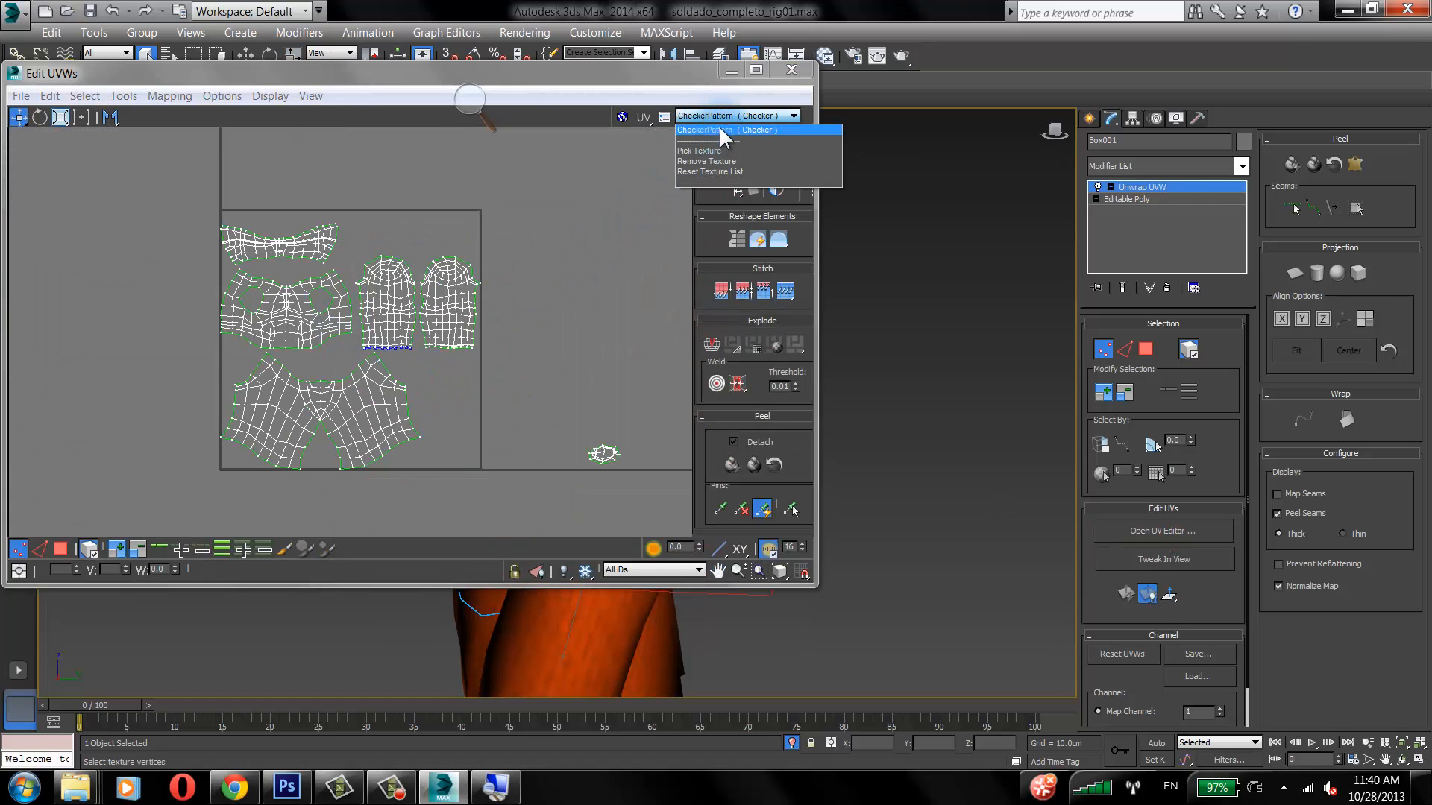
{"action": "left_click", "coordinate": [712, 150]}
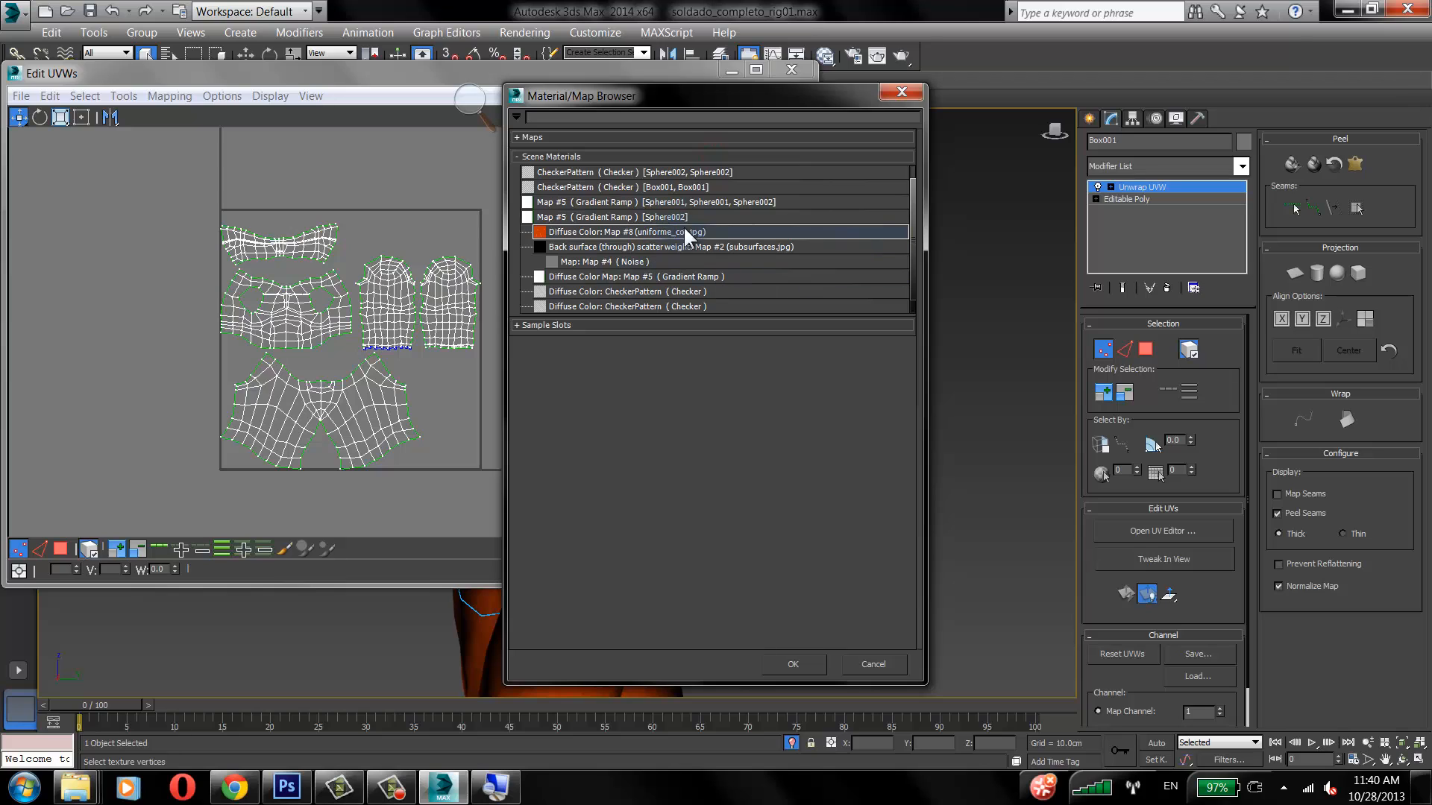
{"action": "double_click", "coordinate": [673, 231]}
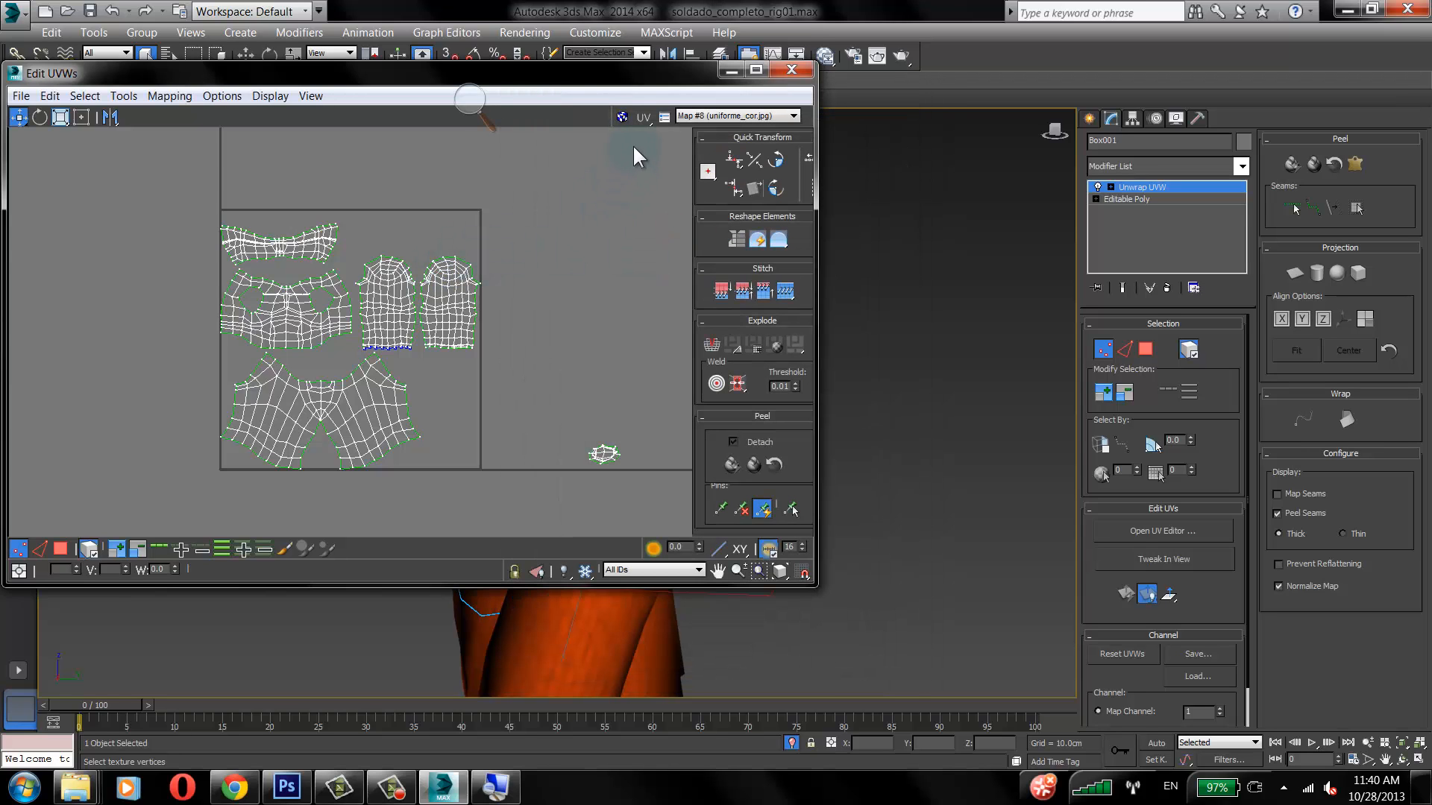
{"action": "left_click", "coordinate": [645, 120]}
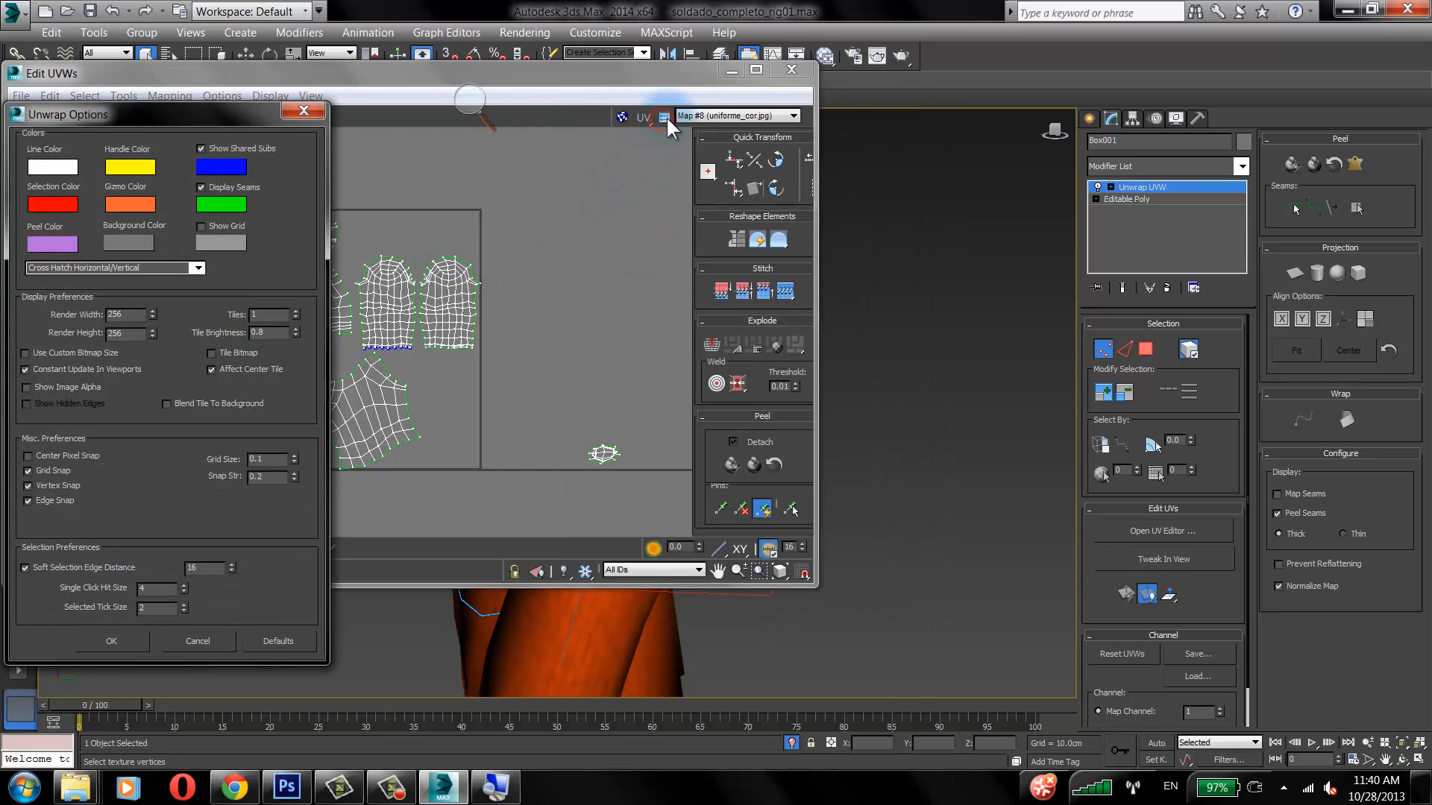
{"action": "left_click", "coordinate": [313, 110]}
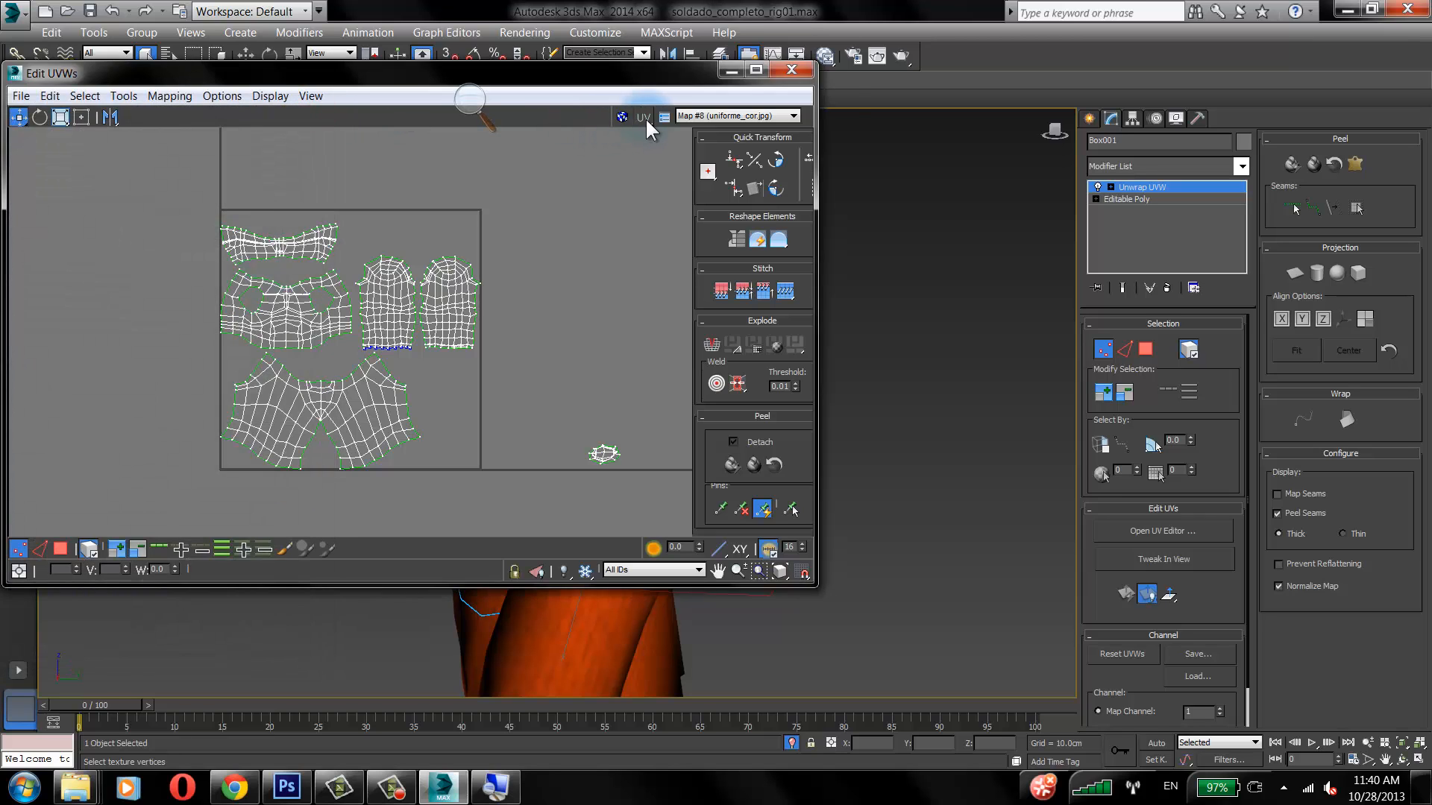
{"action": "left_click", "coordinate": [622, 117]}
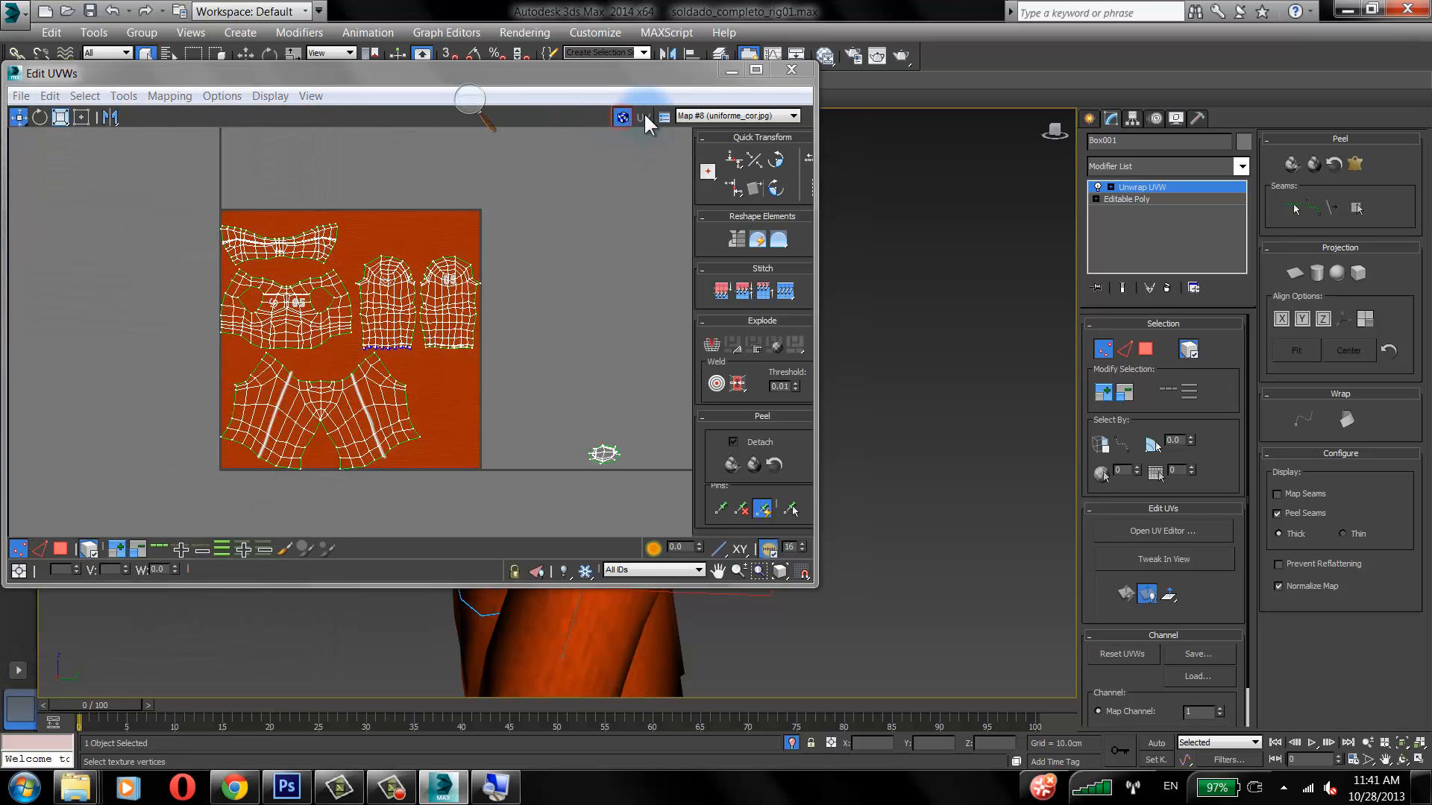
Step: With element selection off, select the sleeve shell's UV vertices around the 05 and shift them to centre the number between them
{"action": "scroll", "coordinate": [416, 296], "scroll_direction": "up", "scroll_amount": 10}
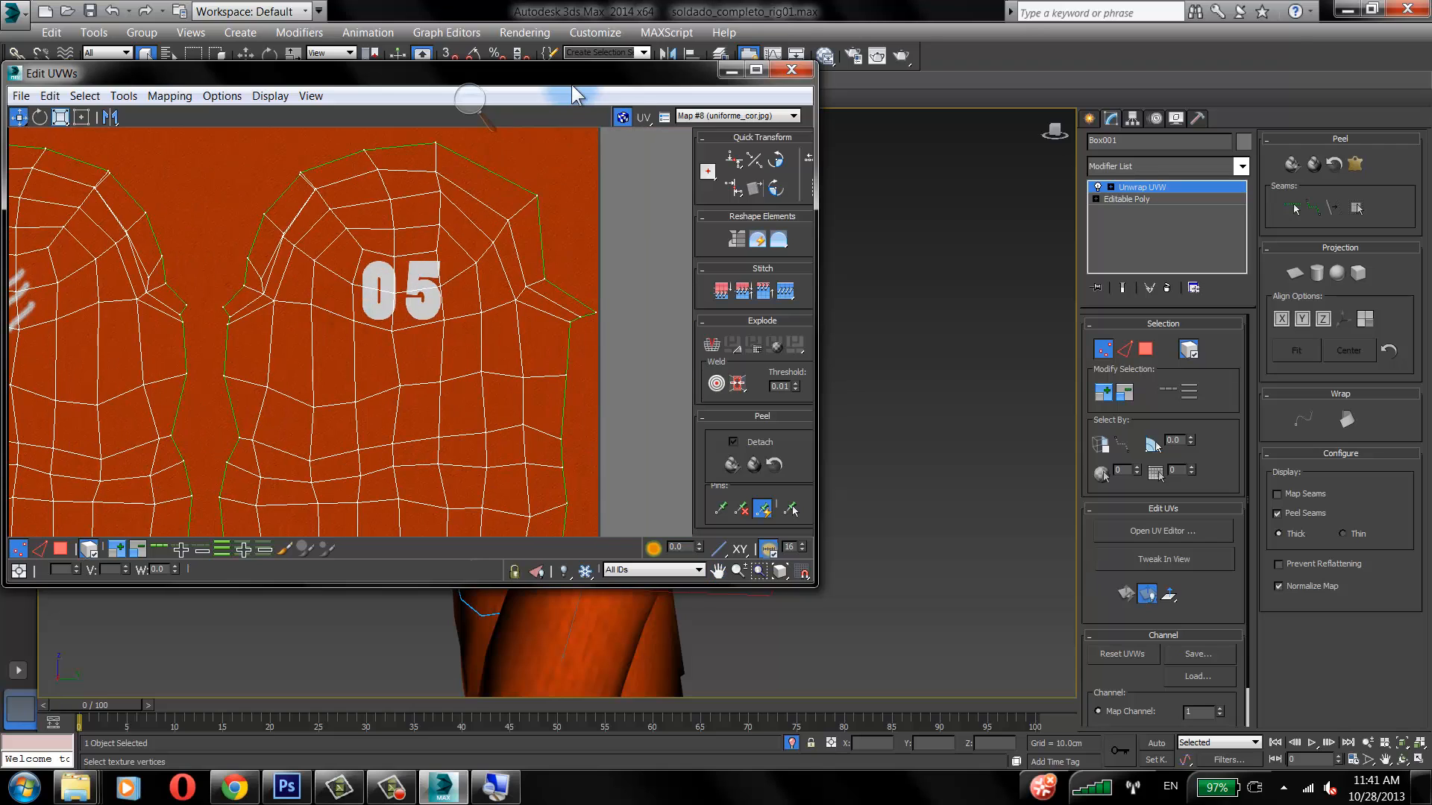
{"action": "left_click_drag", "start_coordinate": [571, 84], "coordinate": [257, 88]}
{"action": "middle_click_drag", "start_coordinate": [150, 272], "coordinate": [216, 289]}
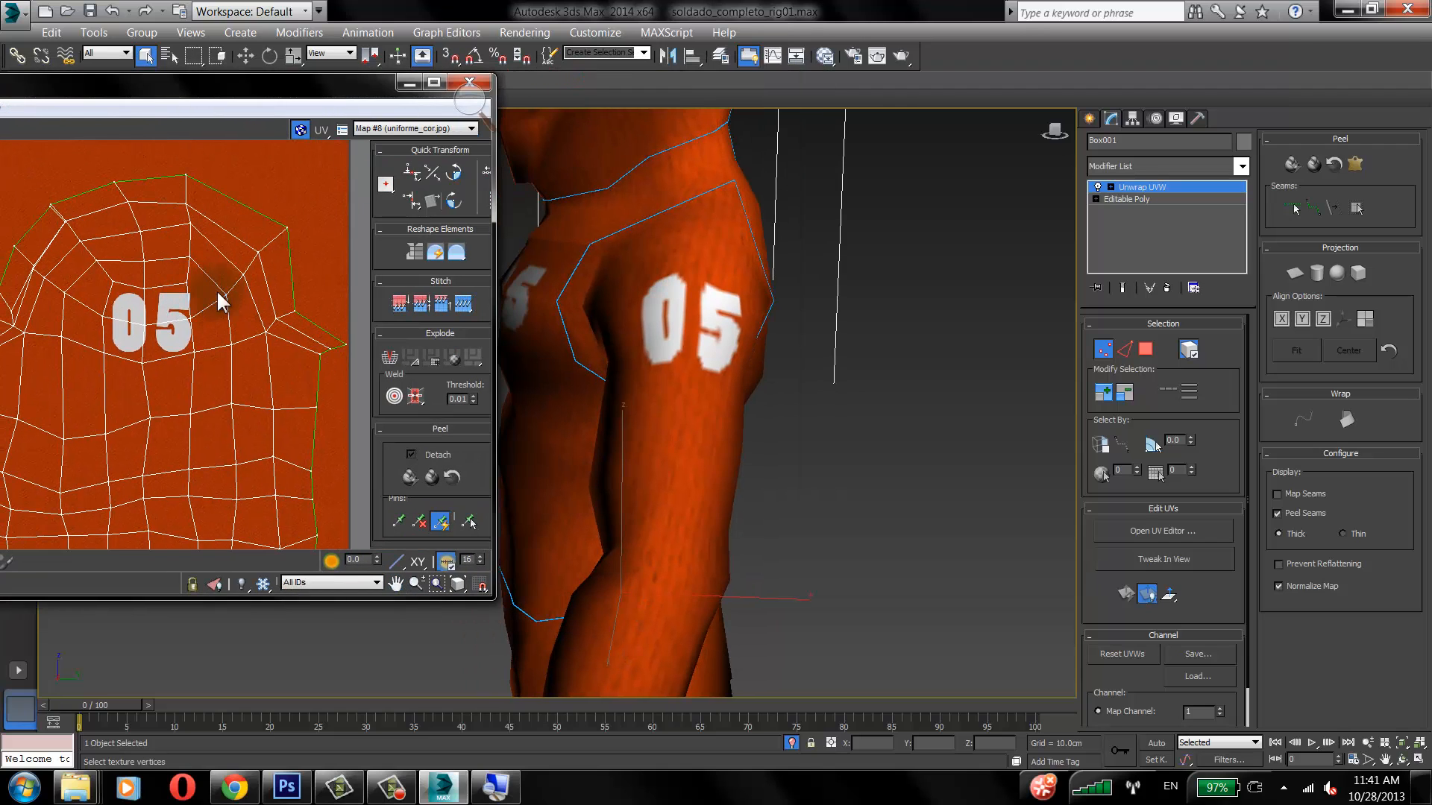
{"action": "left_click_drag", "start_coordinate": [197, 106], "coordinate": [1152, 95]}
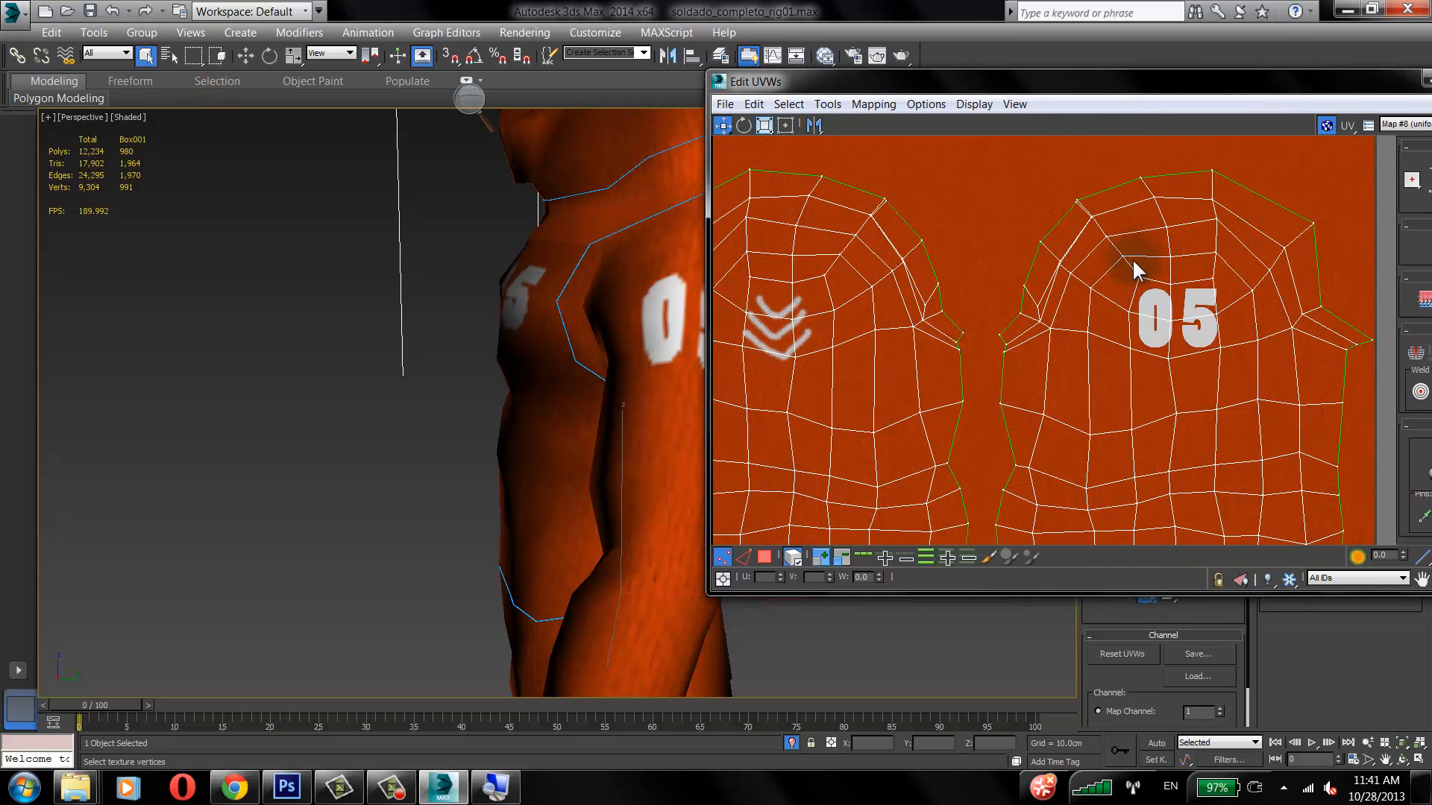
{"action": "left_click_drag", "start_coordinate": [1125, 266], "coordinate": [1227, 363]}
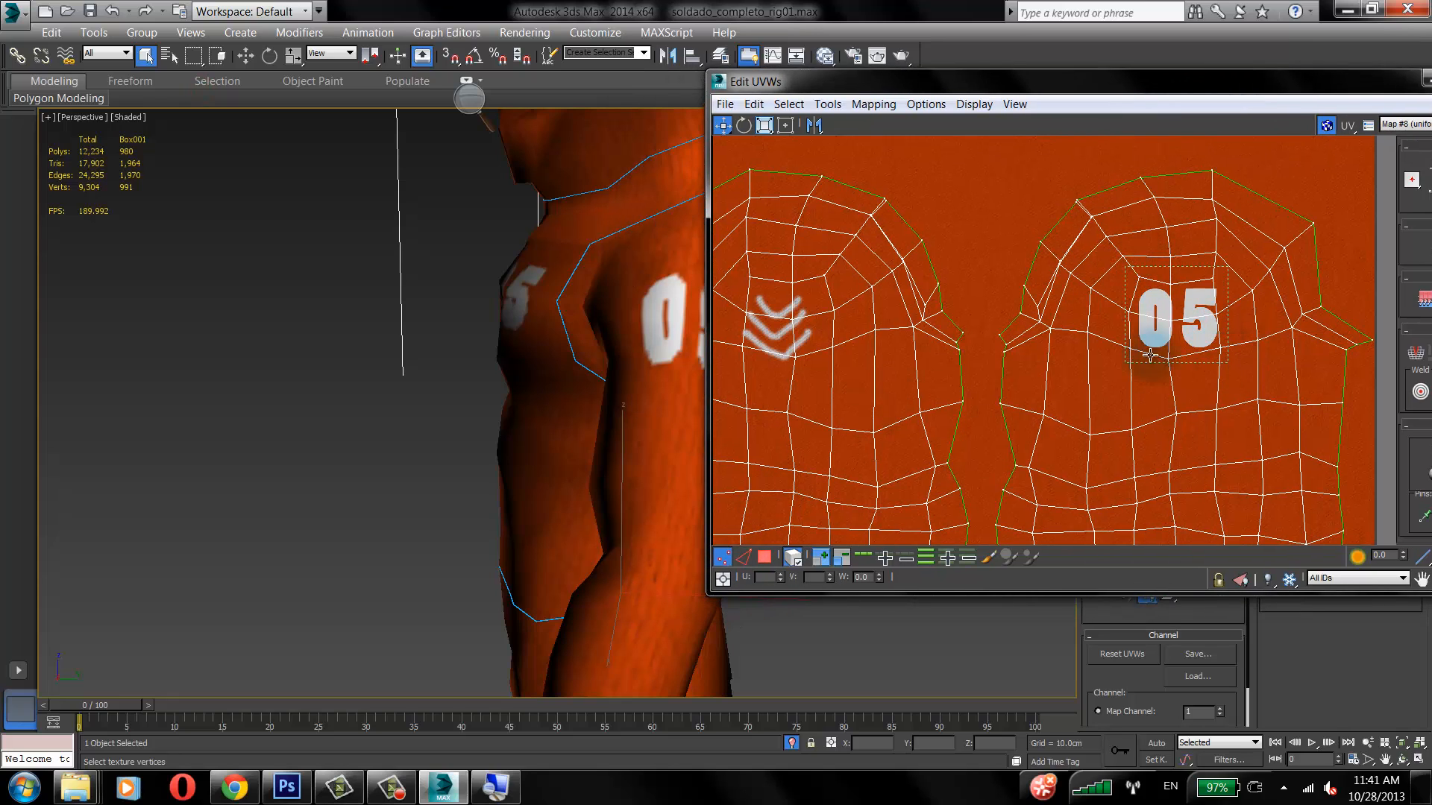
{"action": "middle_click_drag", "start_coordinate": [389, 329], "coordinate": [258, 329]}
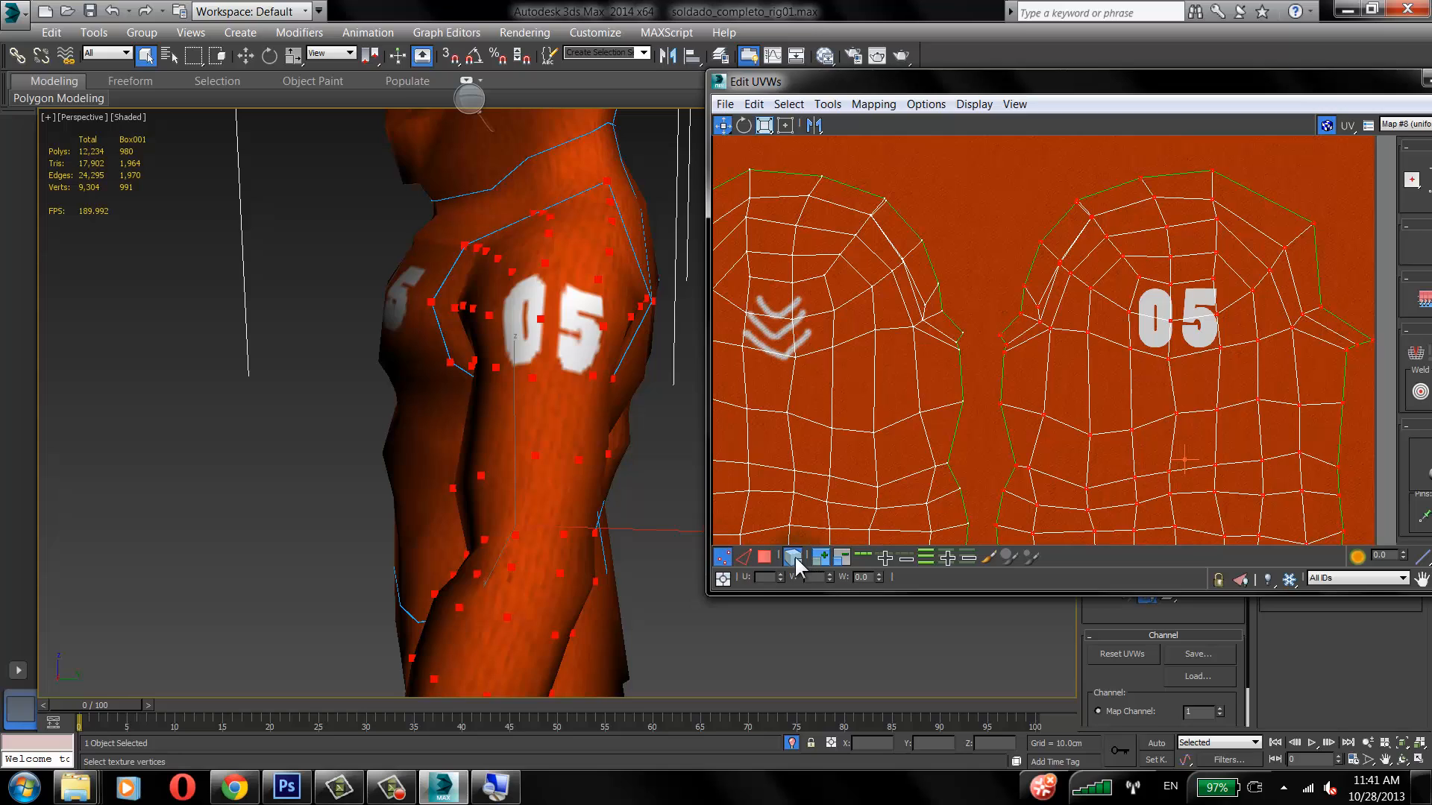
{"action": "left_click", "coordinate": [1005, 218]}
{"action": "left_click_drag", "start_coordinate": [1120, 266], "coordinate": [1225, 358]}
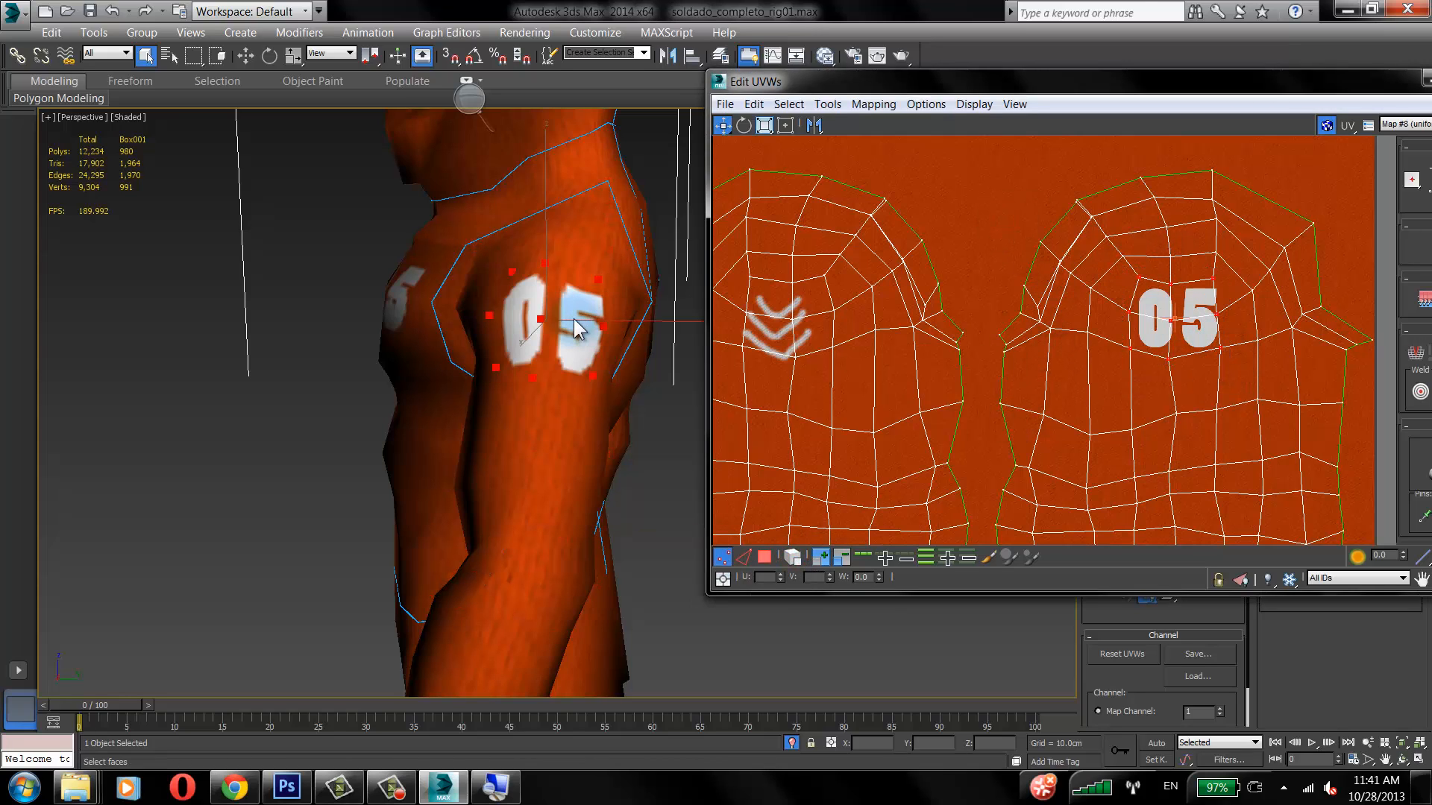
{"action": "left_click", "coordinate": [763, 124]}
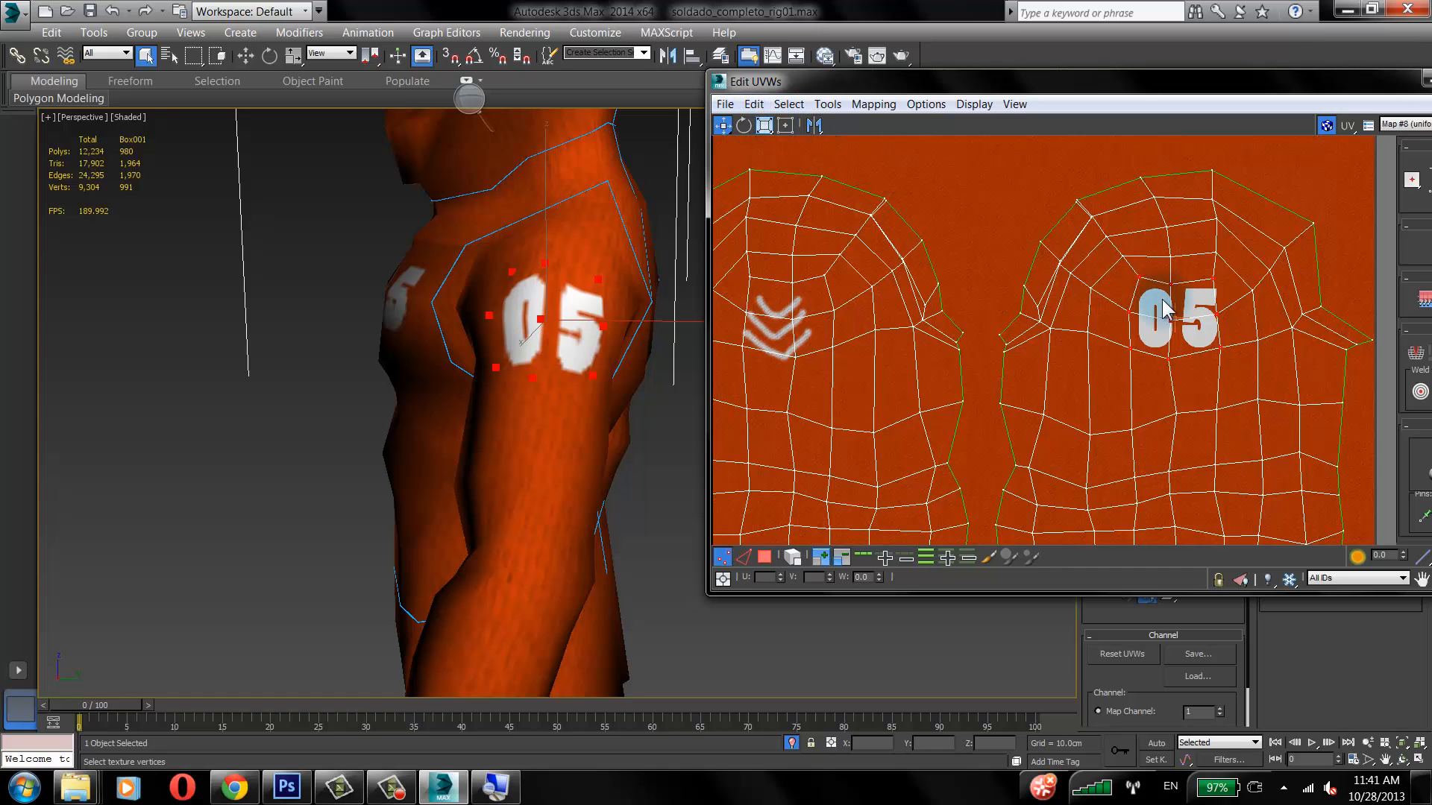
{"action": "left_click_drag", "start_coordinate": [1169, 326], "coordinate": [1181, 297]}
{"action": "left_click", "coordinate": [1181, 296]}
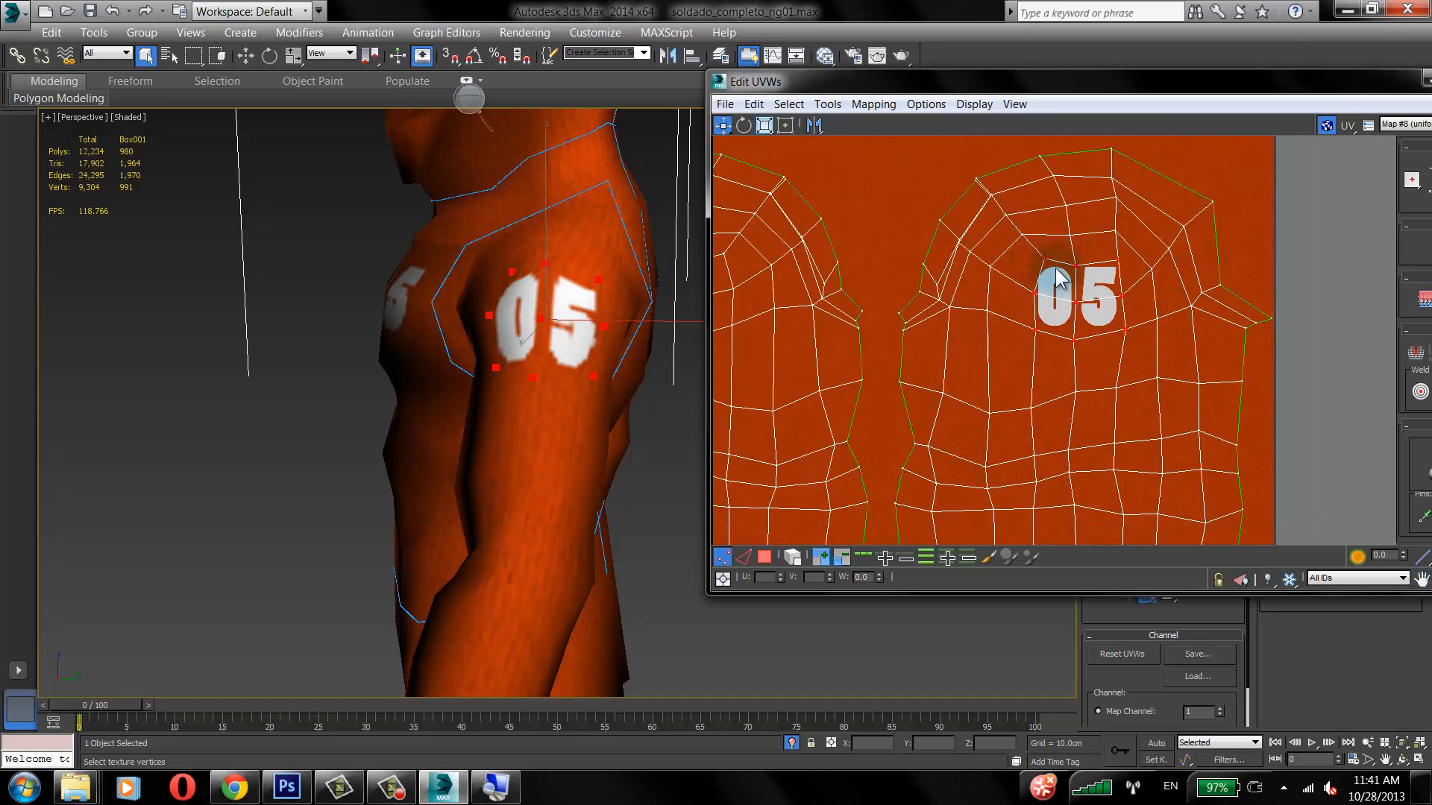
Step: Move the individual UV vertices above, beside, below and inside the 05 to even out the mesh around the number
{"action": "scroll", "coordinate": [1186, 296], "scroll_direction": "up", "scroll_amount": 6}
{"action": "left_click_drag", "start_coordinate": [1126, 252], "coordinate": [1124, 225]}
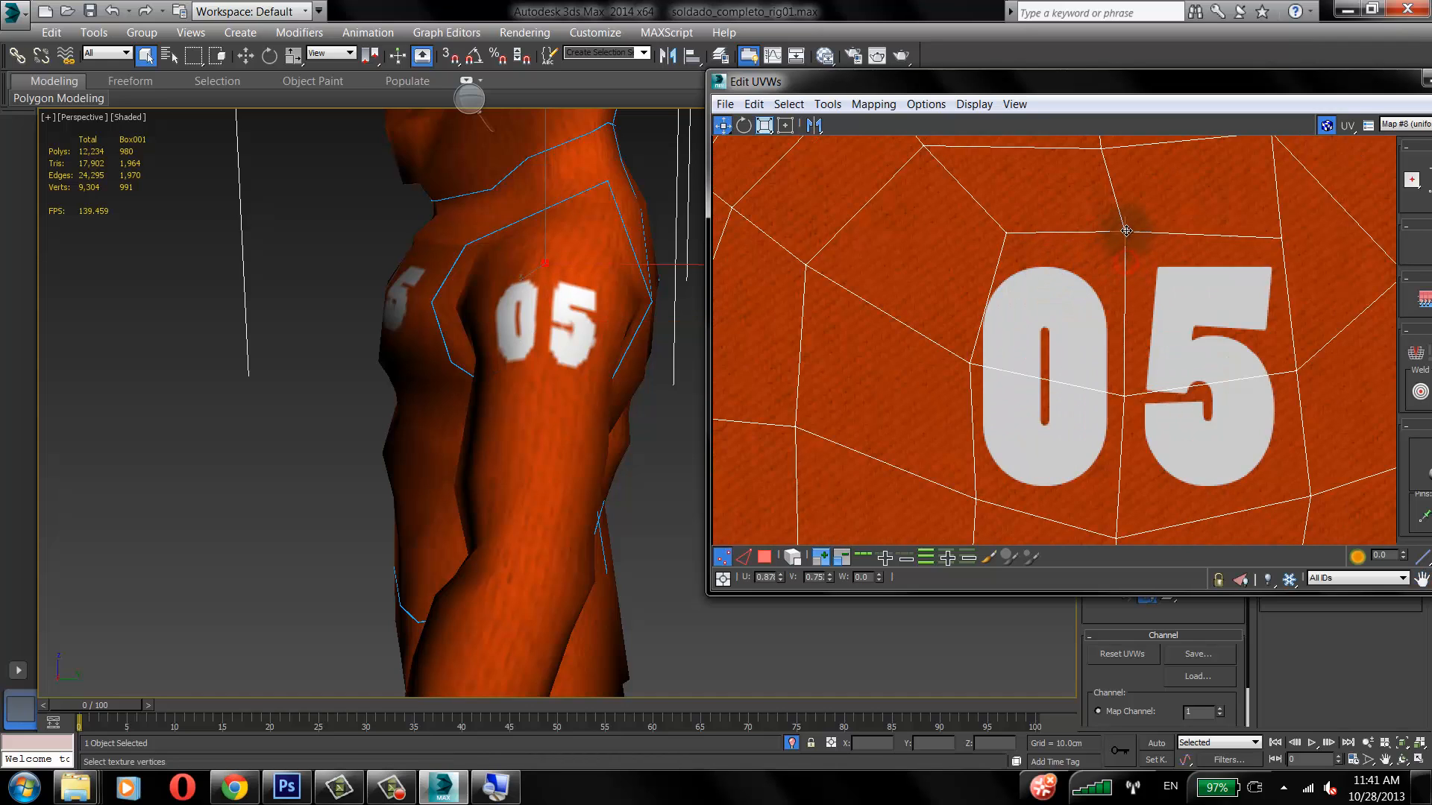
{"action": "left_click_drag", "start_coordinate": [973, 364], "coordinate": [974, 492]}
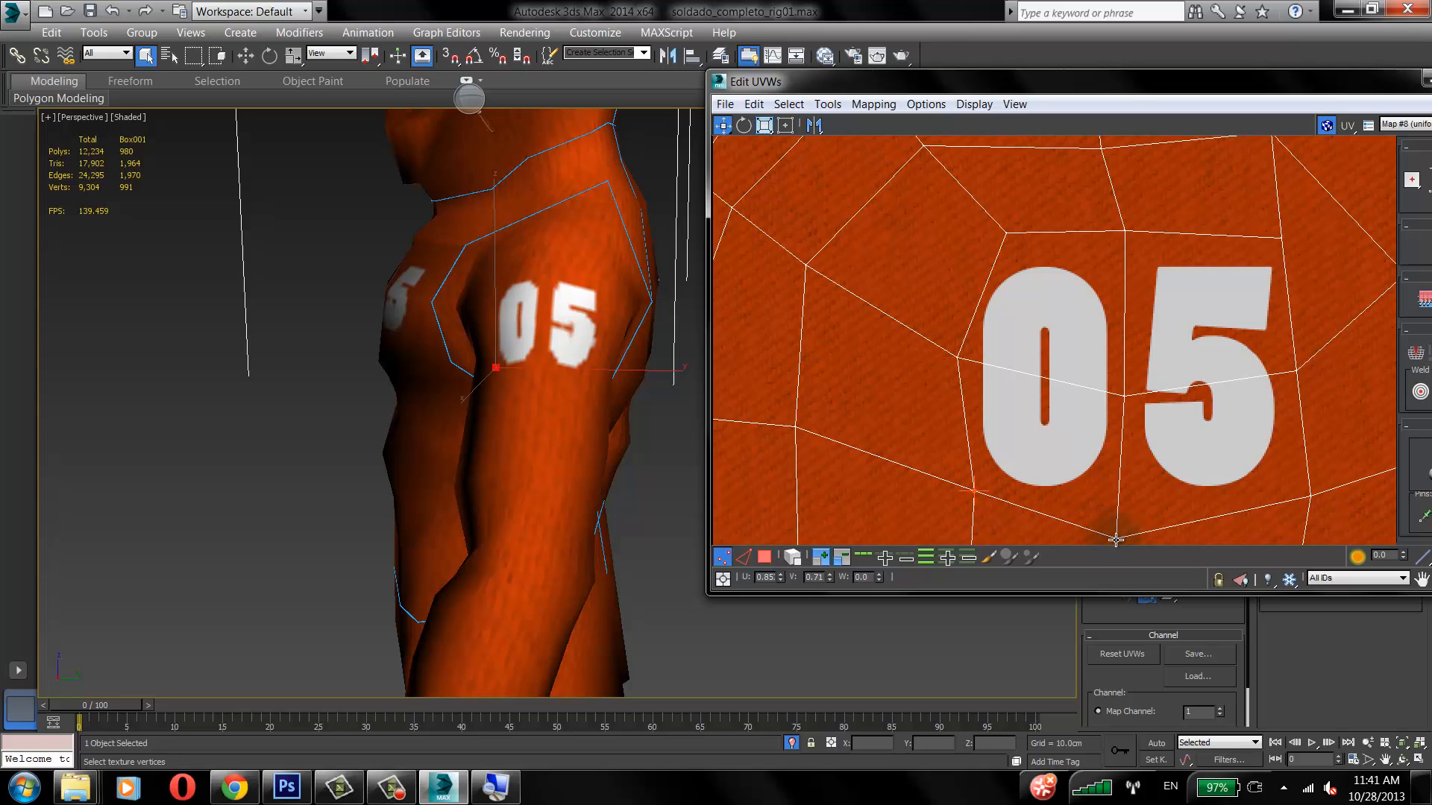
{"action": "left_click_drag", "start_coordinate": [1111, 536], "coordinate": [1127, 501]}
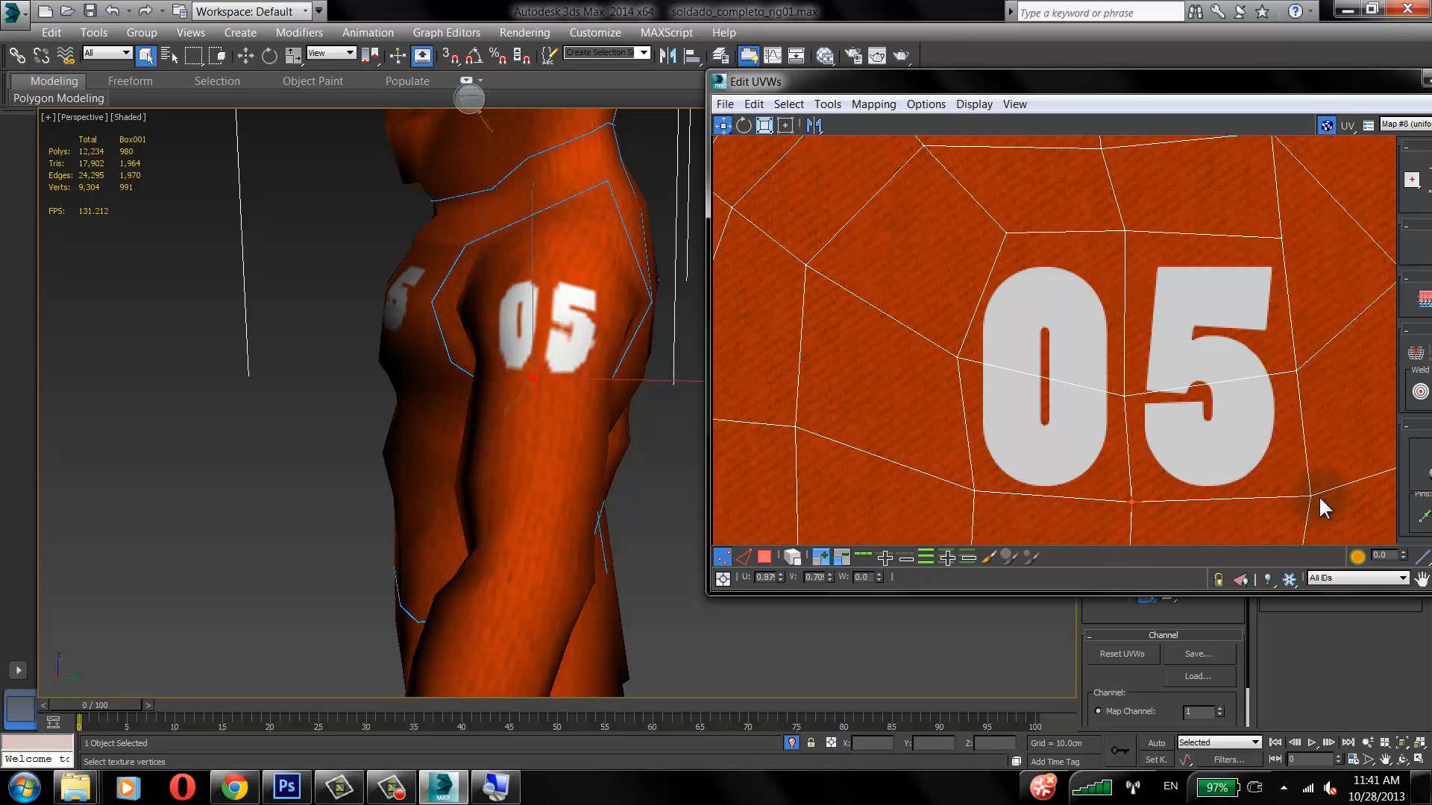
{"action": "left_click_drag", "start_coordinate": [1310, 495], "coordinate": [1305, 483]}
{"action": "left_click_drag", "start_coordinate": [1124, 396], "coordinate": [1127, 360]}
{"action": "left_click_drag", "start_coordinate": [1280, 240], "coordinate": [1273, 244]}
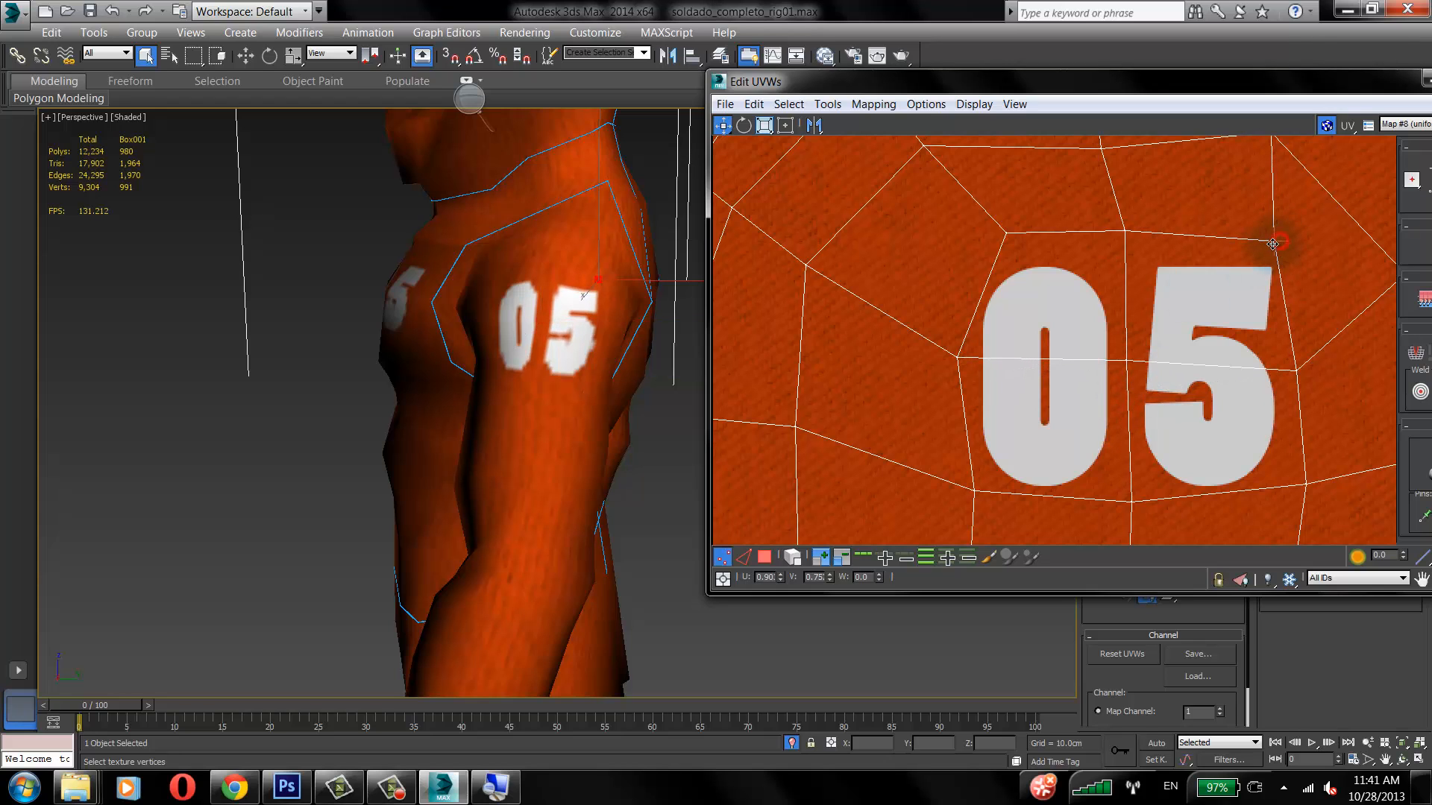
Step: On the other sleeve shell, move the UV vertices left of the three chevrons outward and the one below under their tip
{"action": "middle_click_drag", "start_coordinate": [510, 326], "coordinate": [533, 345]}
{"action": "scroll", "coordinate": [1077, 300], "scroll_direction": "down", "scroll_amount": 3}
{"action": "middle_click_drag", "start_coordinate": [1072, 317], "coordinate": [1124, 309]}
{"action": "scroll", "coordinate": [1164, 283], "scroll_direction": "down", "scroll_amount": 5}
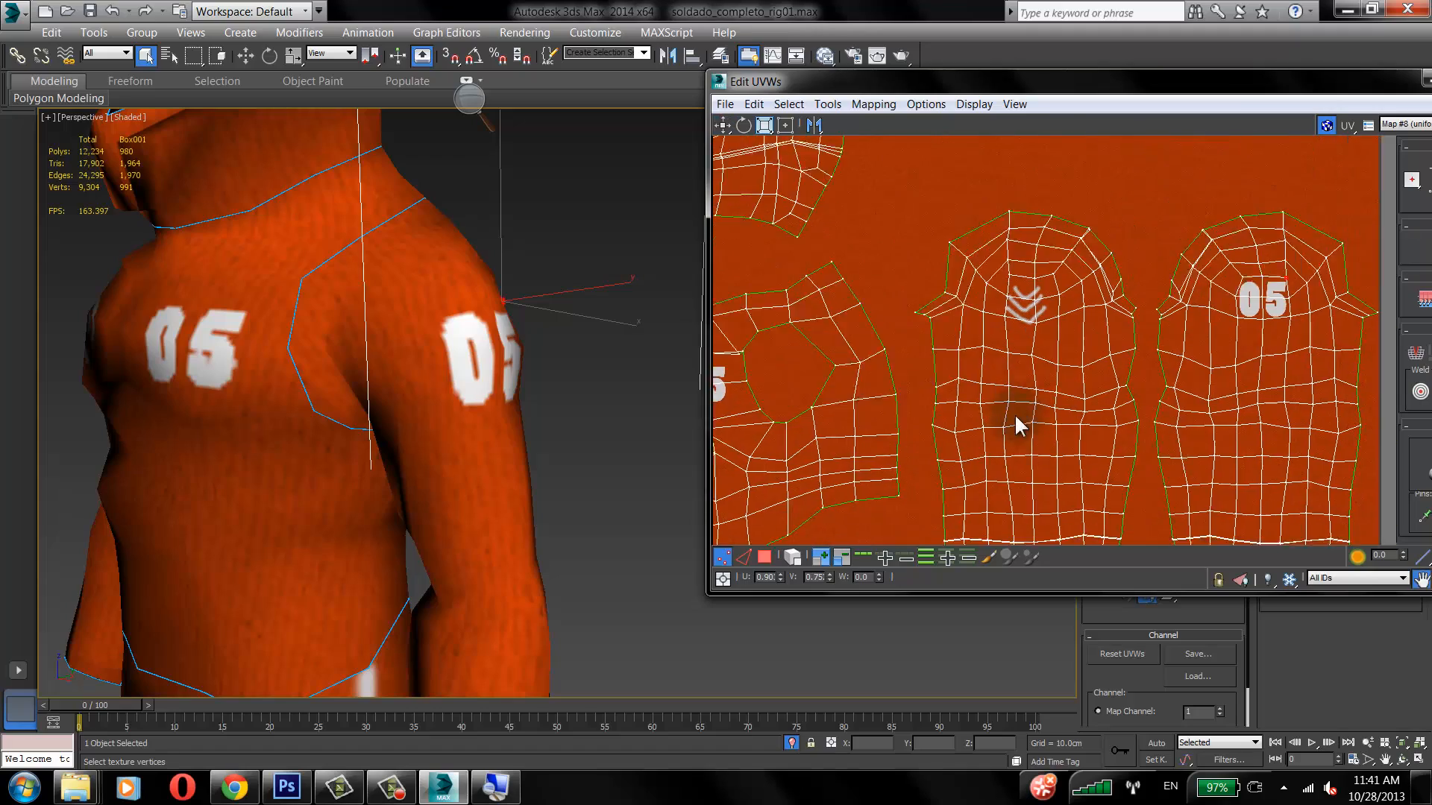
{"action": "middle_click_drag", "start_coordinate": [1014, 413], "coordinate": [1024, 420]}
{"action": "middle_click_drag", "start_coordinate": [250, 251], "coordinate": [477, 257], "text": "alt"}
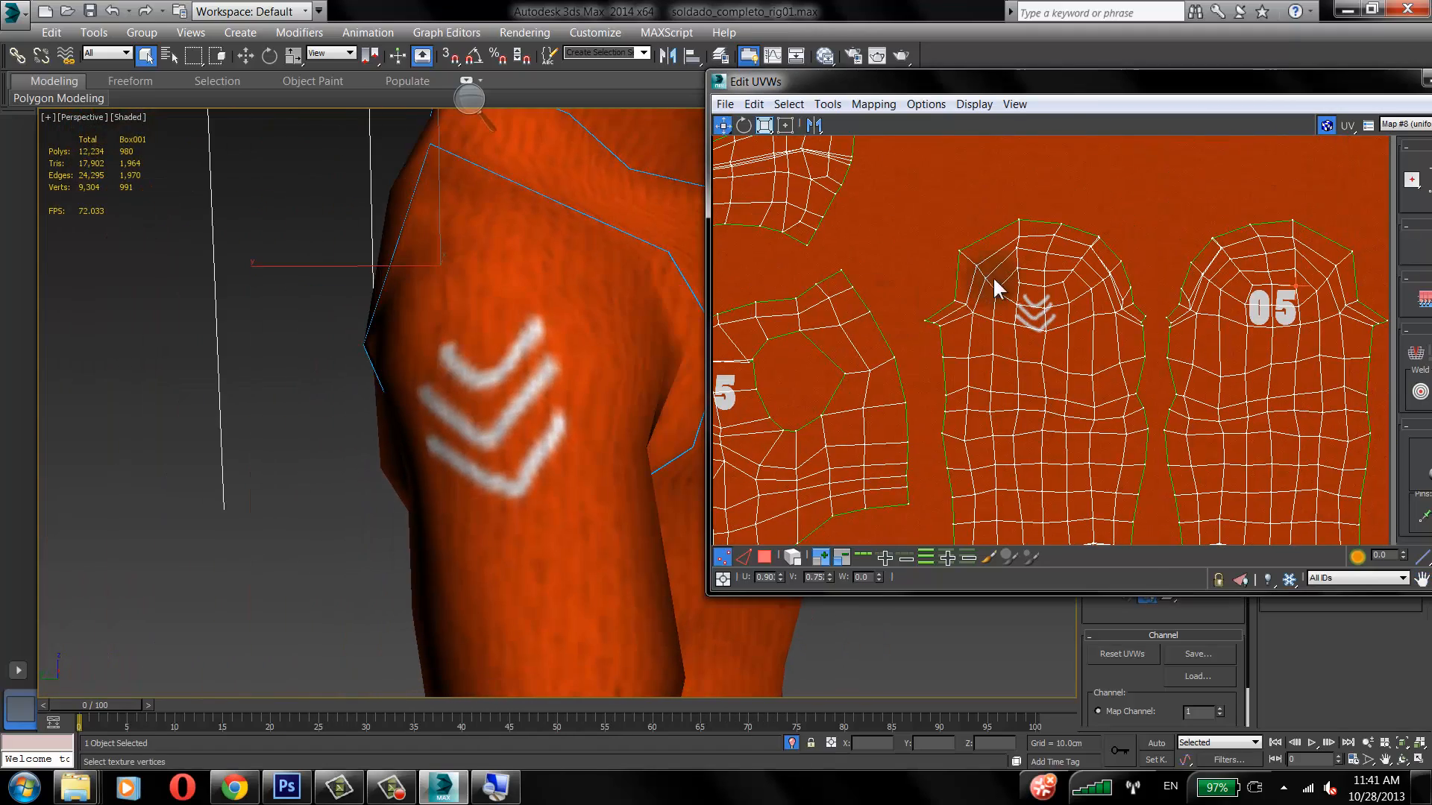
{"action": "scroll", "coordinate": [1022, 291], "scroll_direction": "up", "scroll_amount": 8}
{"action": "middle_click_drag", "start_coordinate": [1013, 266], "coordinate": [951, 378]}
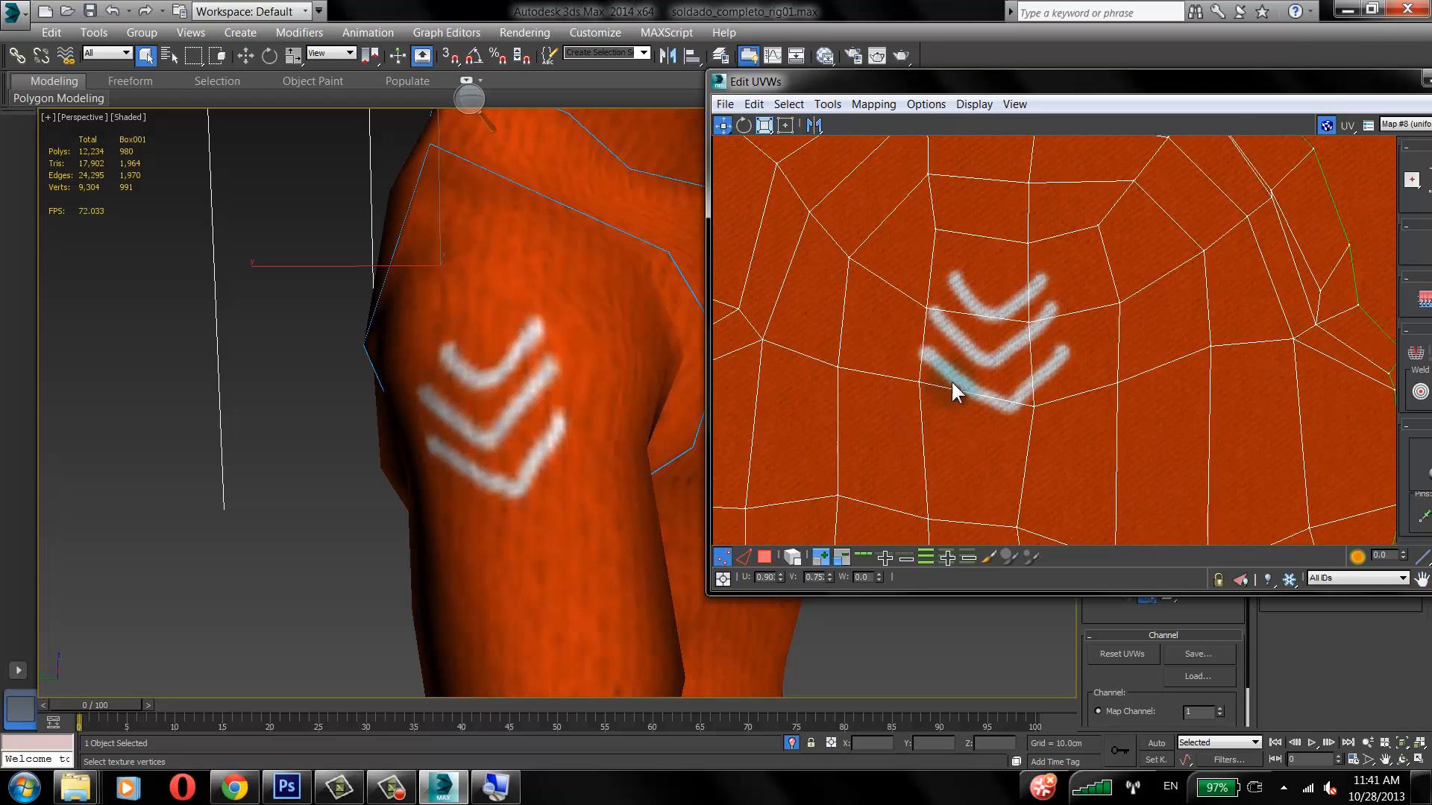
{"action": "left_click_drag", "start_coordinate": [928, 306], "coordinate": [911, 308]}
{"action": "left_click_drag", "start_coordinate": [920, 382], "coordinate": [911, 384]}
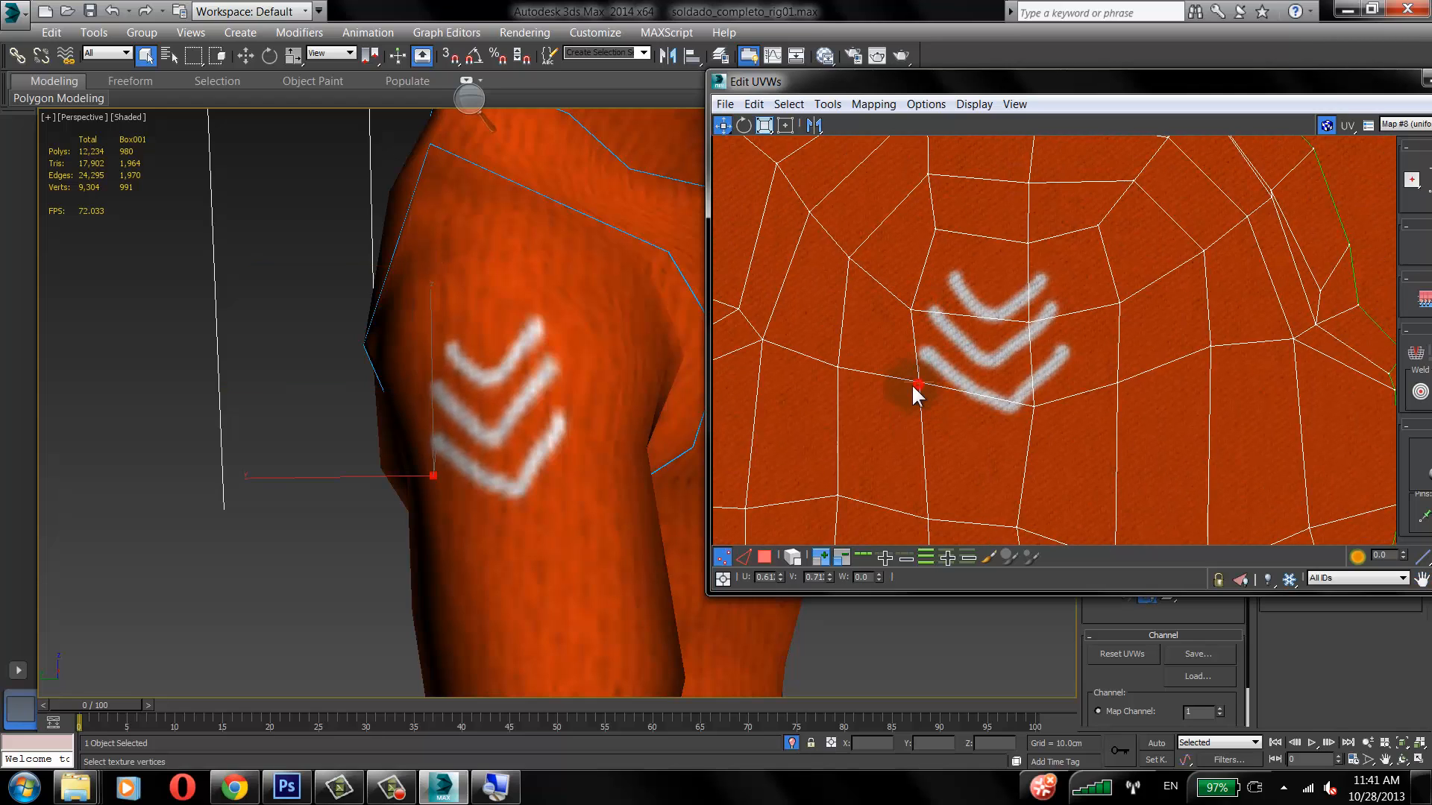
{"action": "left_click_drag", "start_coordinate": [1030, 410], "coordinate": [1005, 422]}
Step: Align the central UV vertex with the chevrons, pull the right-hand ones closer, and lower the upper ones to straighten the marking
{"action": "left_click", "coordinate": [1026, 325]}
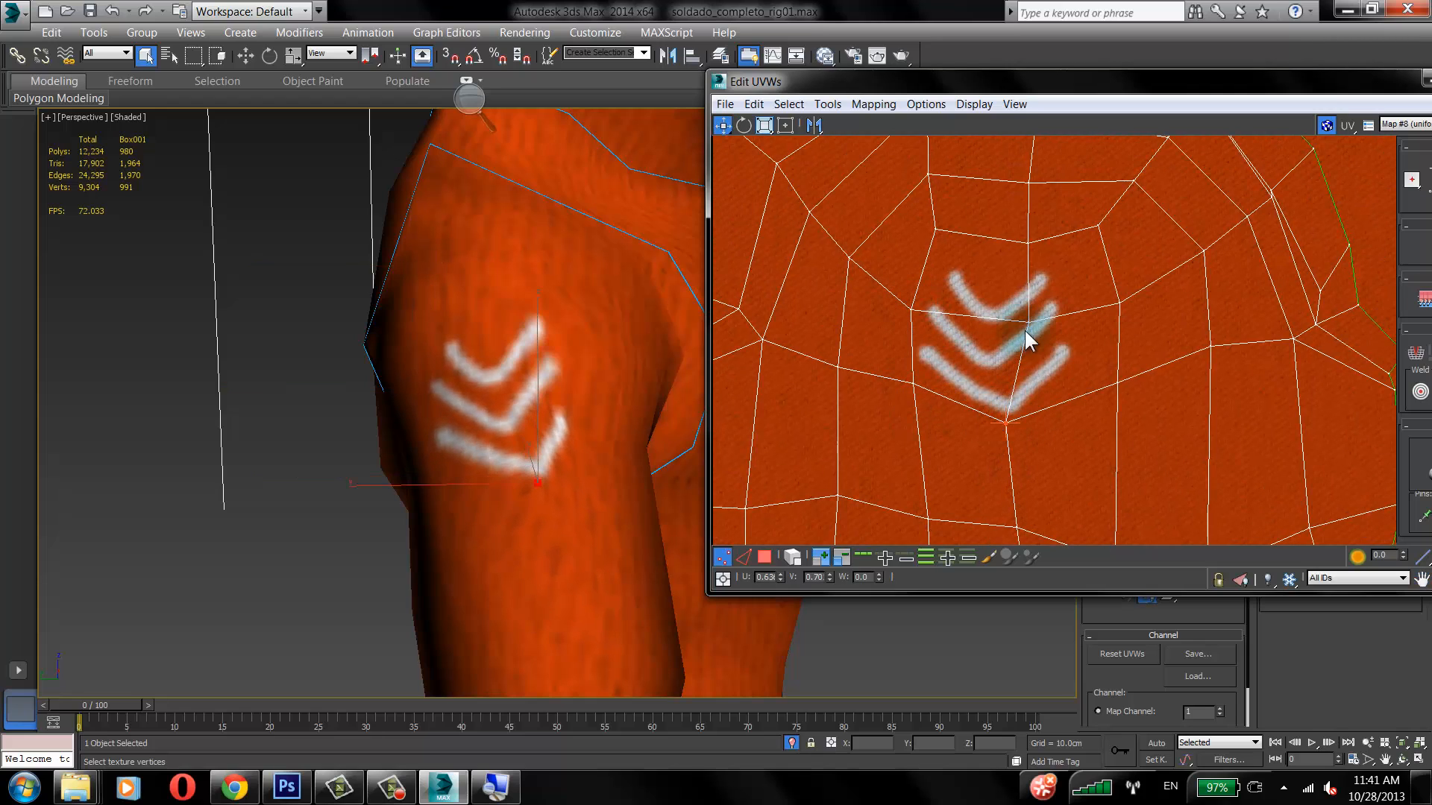
{"action": "left_click_drag", "start_coordinate": [1006, 324], "coordinate": [1074, 307]}
{"action": "left_click_drag", "start_coordinate": [1114, 383], "coordinate": [1084, 382]}
{"action": "left_click", "coordinate": [908, 309]}
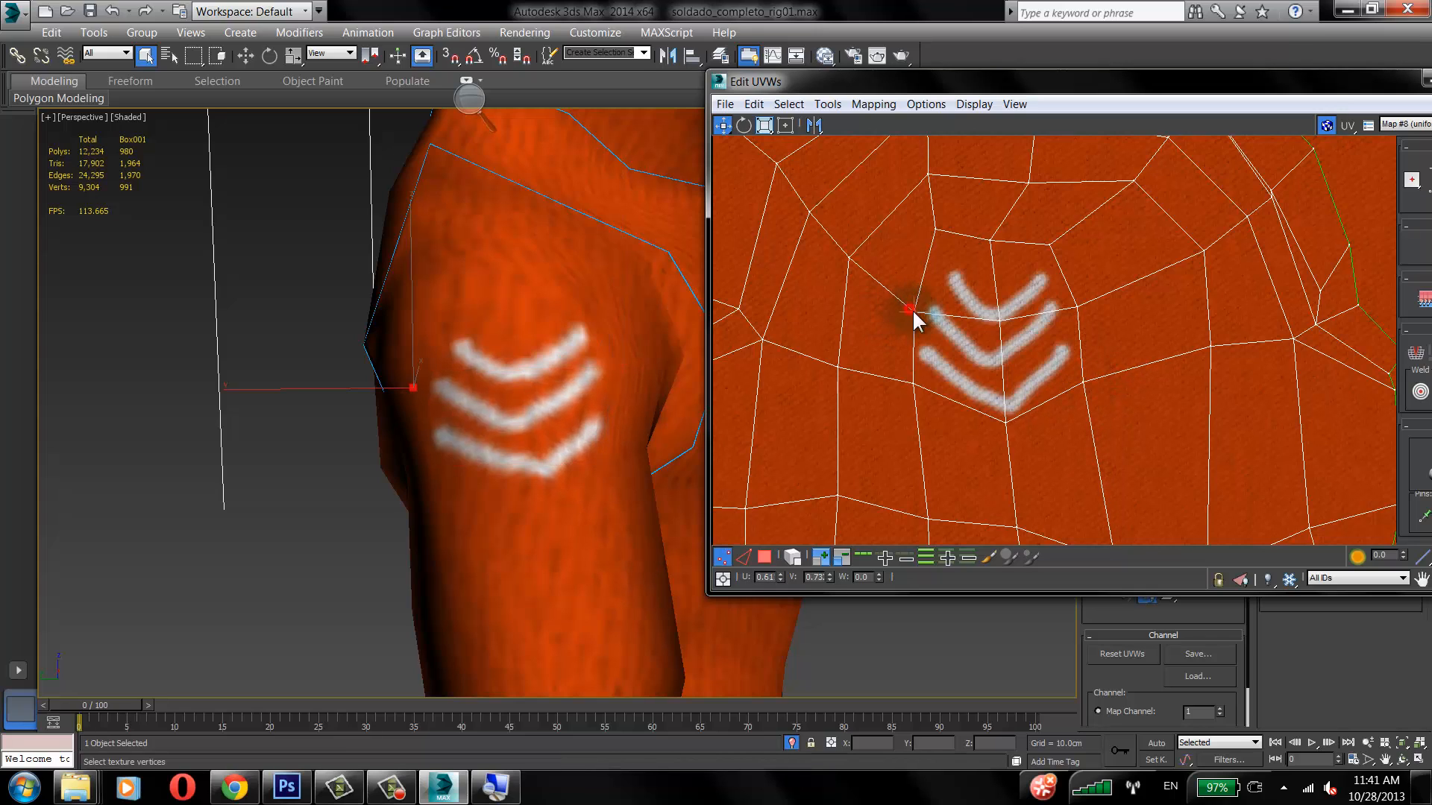
{"action": "left_click", "coordinate": [936, 233]}
{"action": "left_click_drag", "start_coordinate": [990, 242], "coordinate": [1051, 263]}
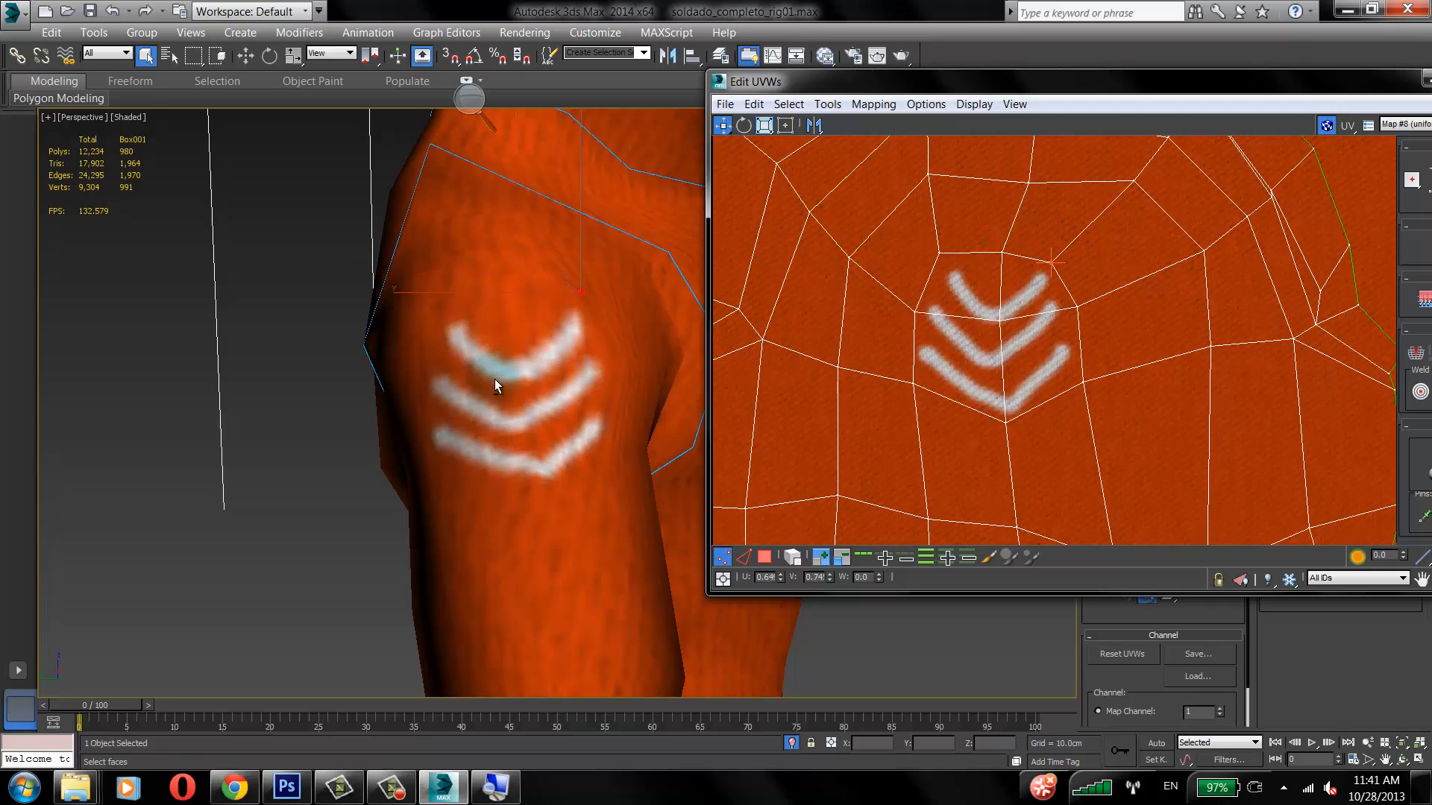
Step: Check the corrected sleeve marking and the whole suit from the side and front against the UV layout, and close the UV editor
{"action": "middle_click_drag", "start_coordinate": [495, 378], "coordinate": [477, 340], "text": "alt"}
{"action": "scroll", "coordinate": [452, 340], "scroll_direction": "down", "scroll_amount": 5}
{"action": "middle_click_drag", "start_coordinate": [1048, 293], "coordinate": [1044, 250]}
{"action": "scroll", "coordinate": [1051, 276], "scroll_direction": "down", "scroll_amount": 7}
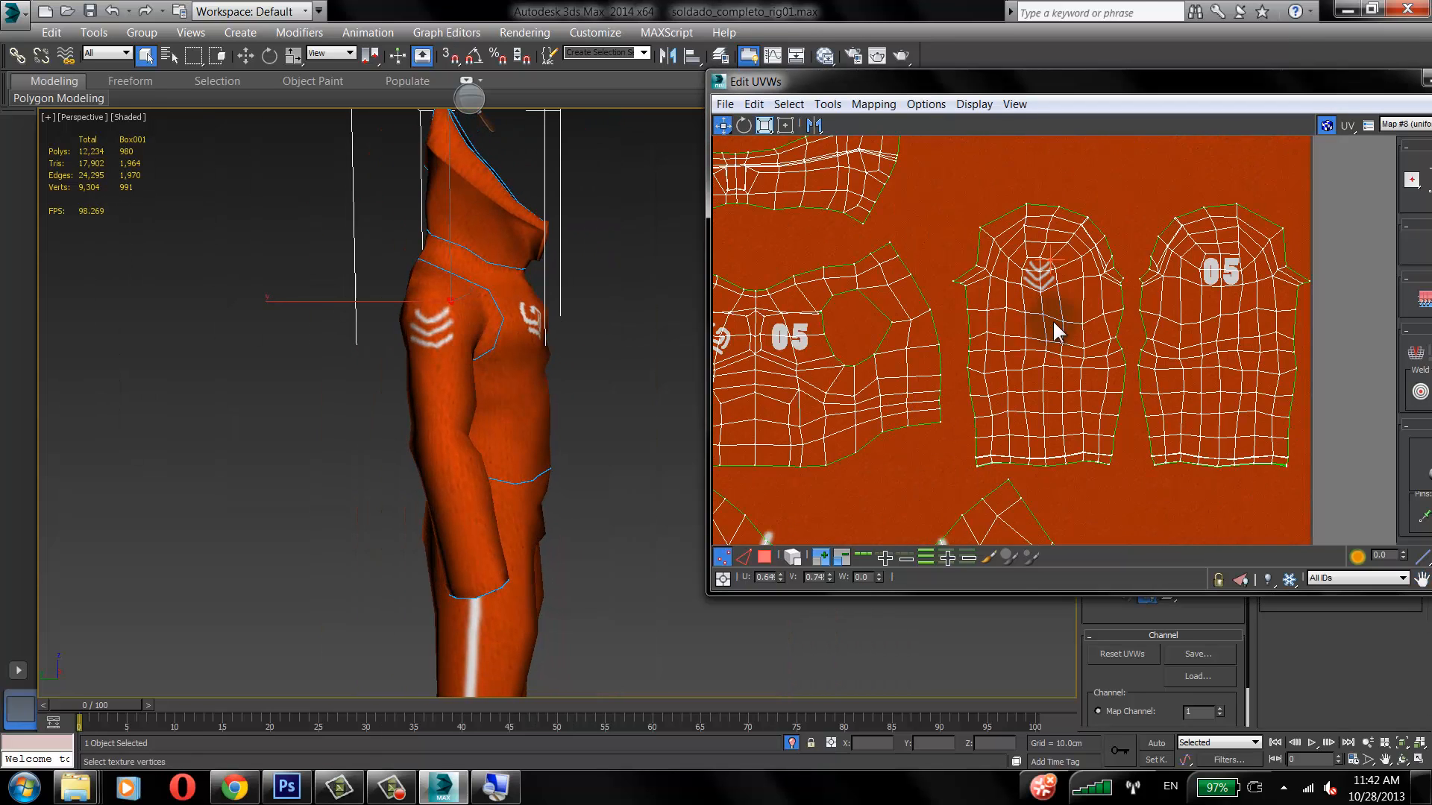
{"action": "middle_click_drag", "start_coordinate": [837, 389], "coordinate": [1014, 249]}
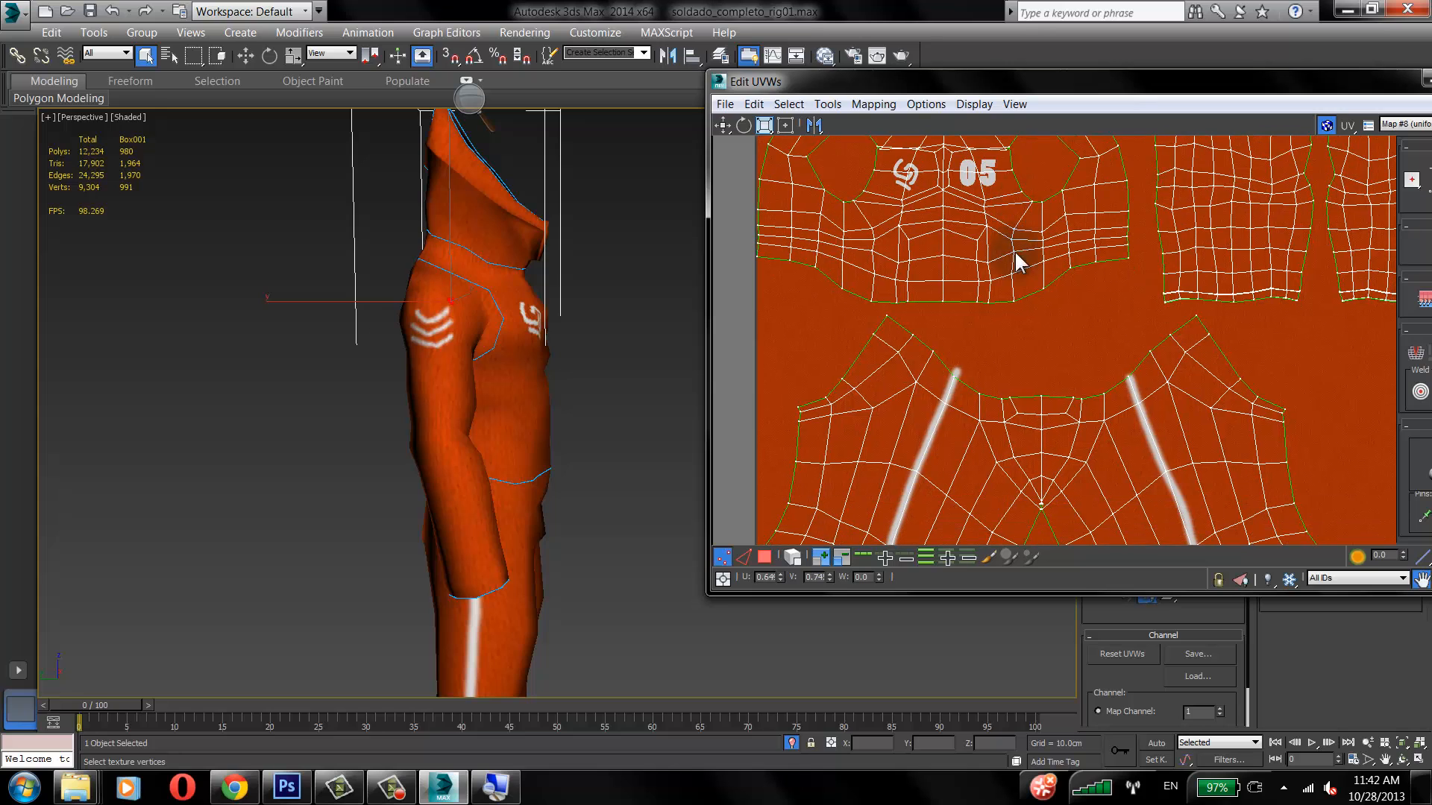
{"action": "scroll", "coordinate": [546, 321], "scroll_direction": "up", "scroll_amount": 3}
{"action": "middle_click_drag", "start_coordinate": [546, 321], "coordinate": [485, 406], "text": "alt"}
{"action": "scroll", "coordinate": [486, 406], "scroll_direction": "down", "scroll_amount": 5}
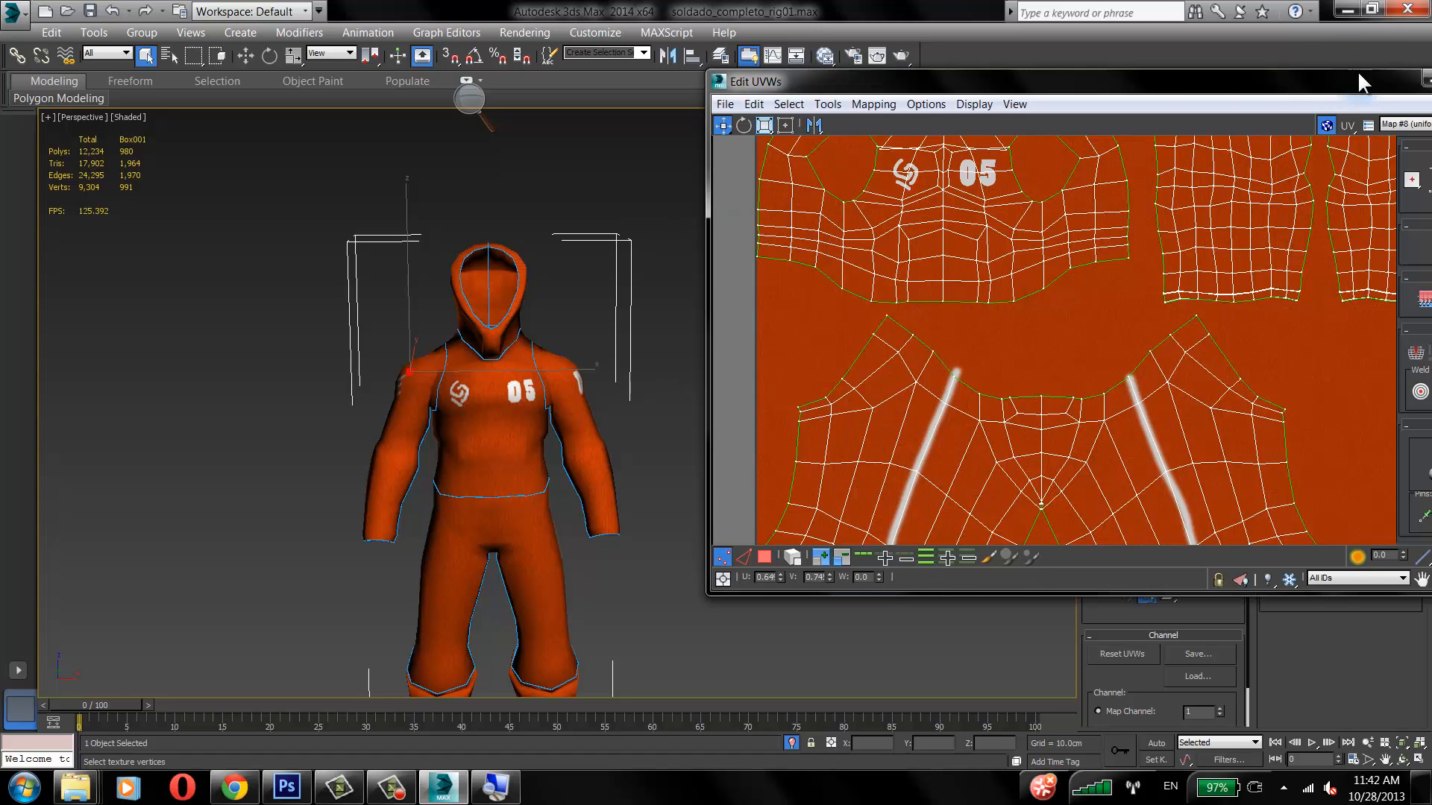
{"action": "left_click_drag", "start_coordinate": [1357, 70], "coordinate": [1114, 95]}
{"action": "left_click", "coordinate": [1260, 106]}
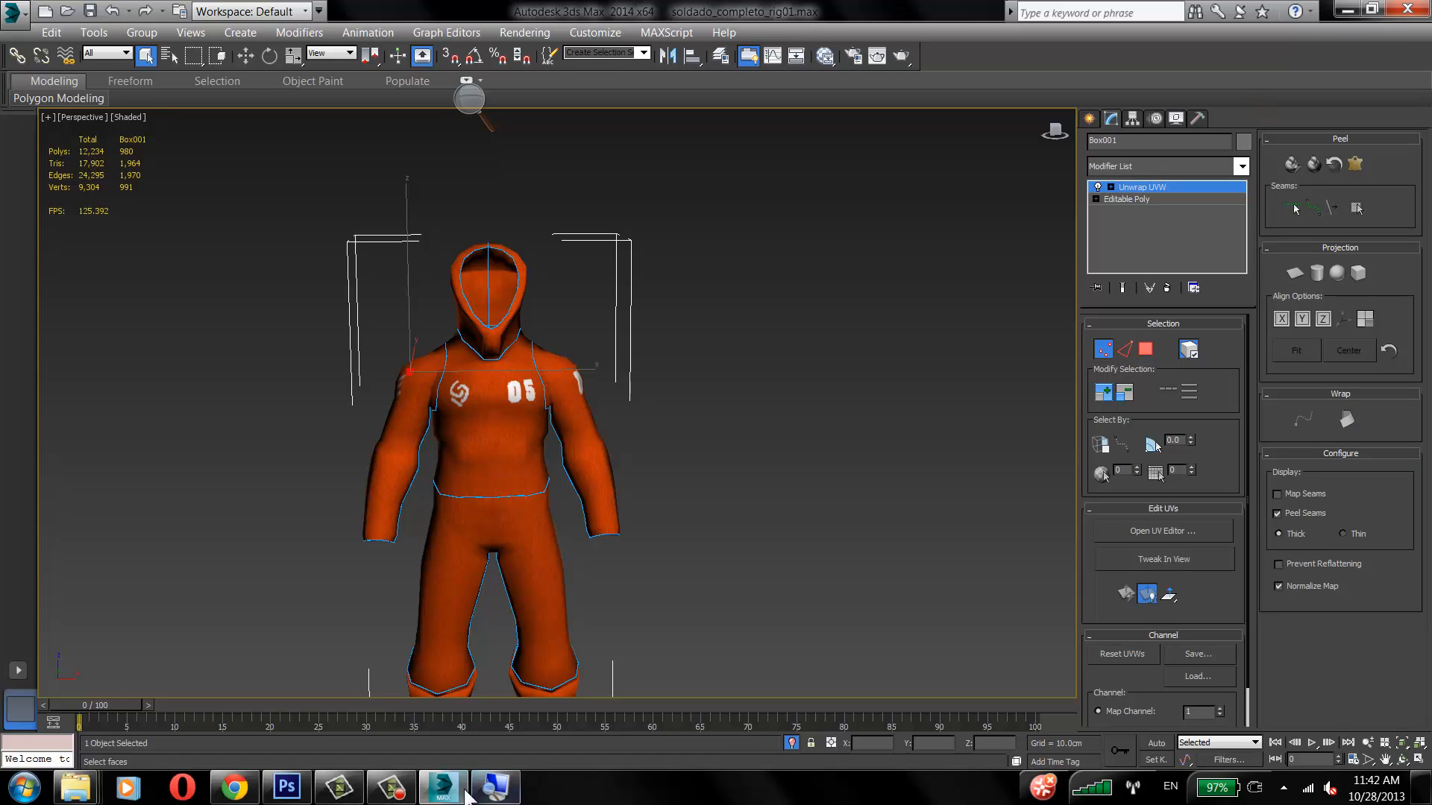